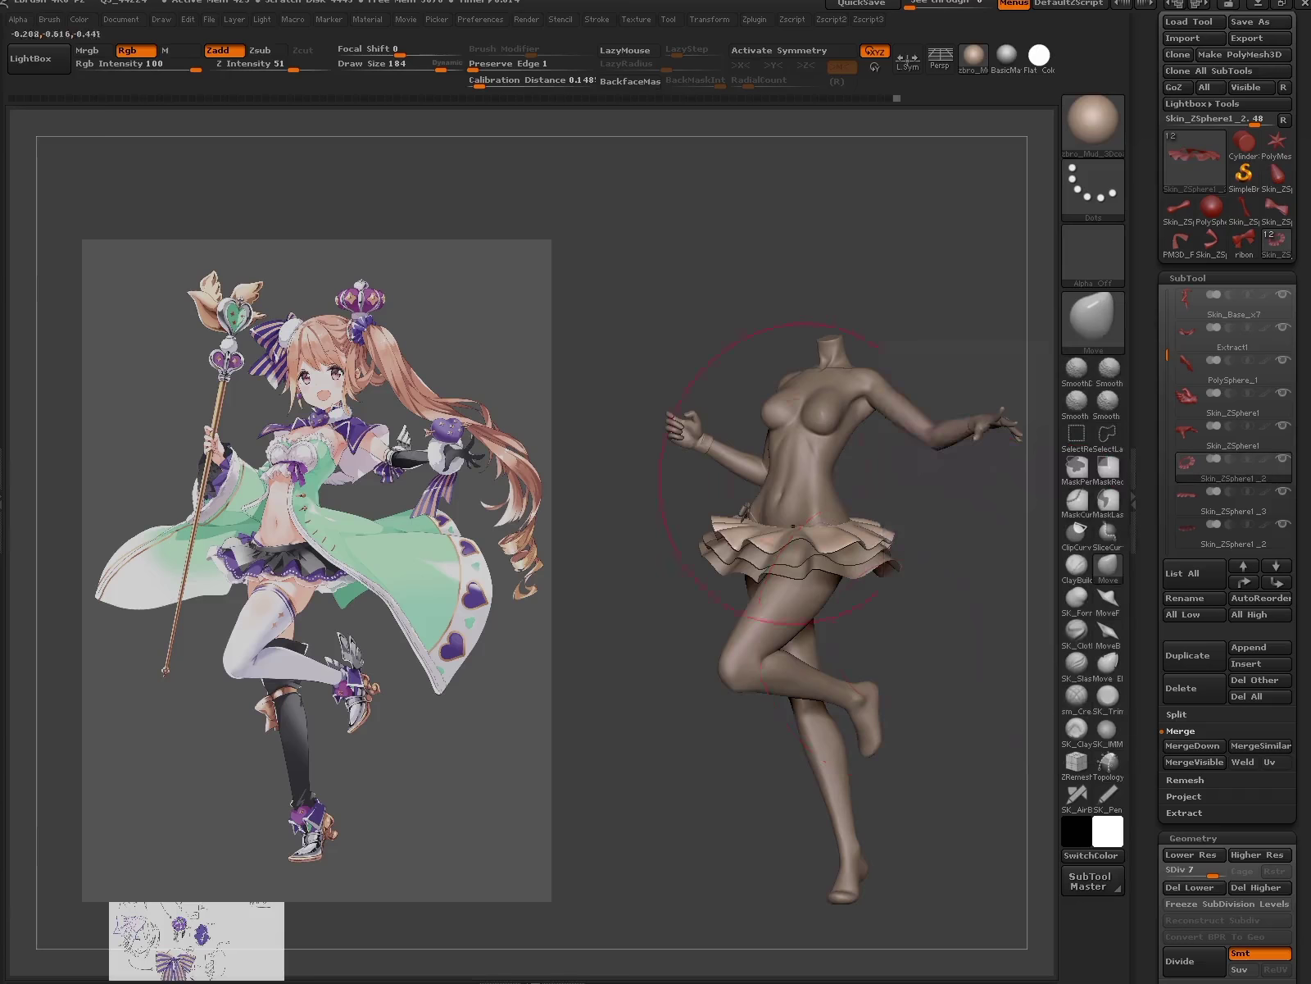
- Make Skin_Base_x7 the active subtool and orbit in to the side of the torso
right_drag(752, 518, 819, 497)
alt+click(820, 498)
scroll(975, 660, up, 5)
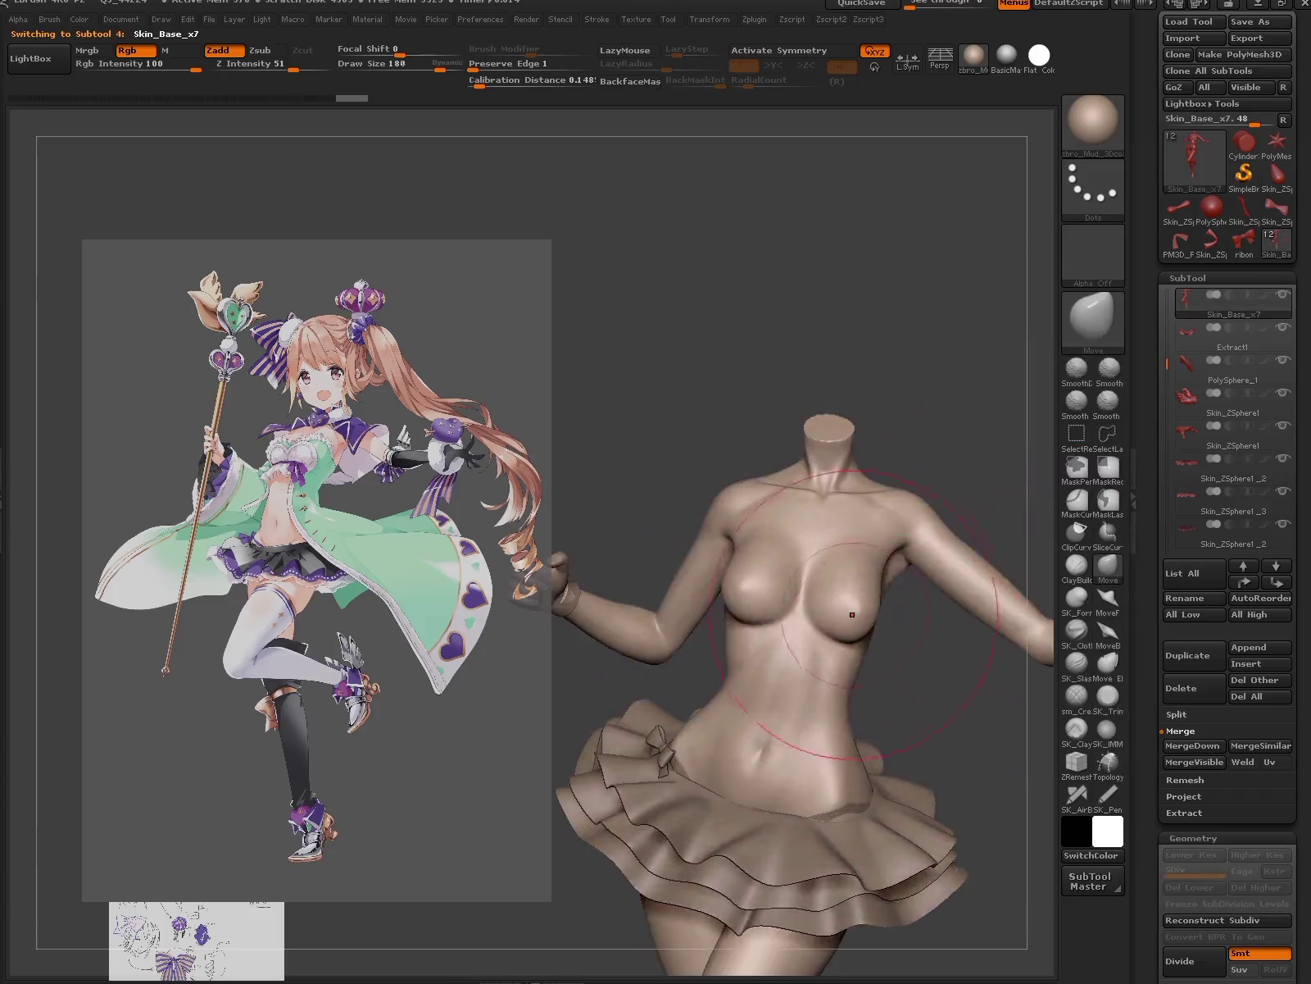
mouse_move(975, 659)
right_down()
mouse_move(901, 738)
mouse_move(756, 643)
right_up()
scroll(878, 761, up, 5)
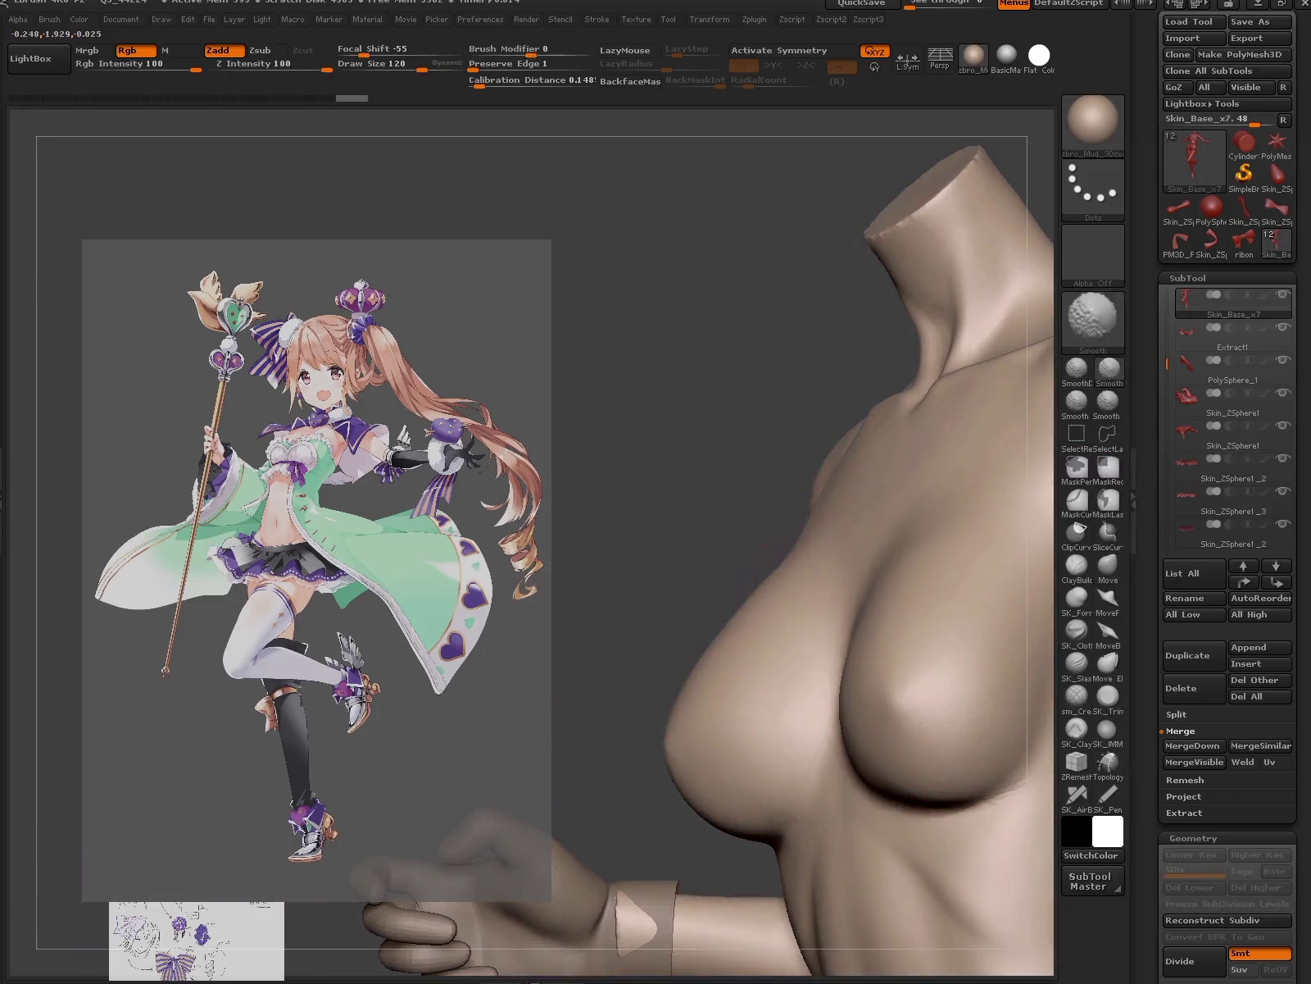
mouse_move(795, 568)
right_down()
mouse_move(752, 582)
mouse_move(812, 611)
right_up()
right_drag(701, 665, 834, 579)
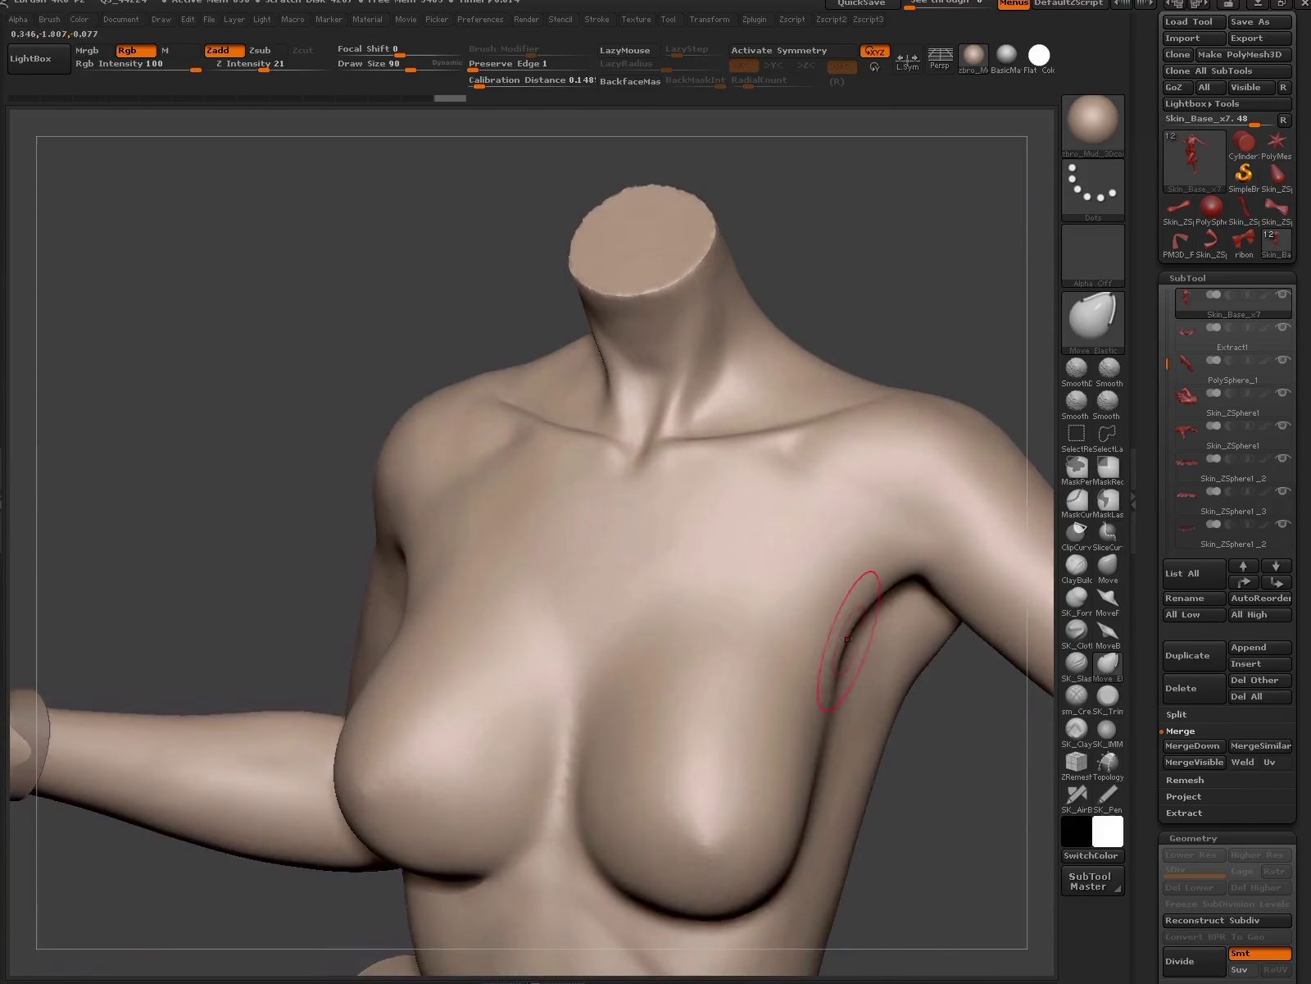
mouse_move(849, 557)
right_down()
mouse_move(820, 647)
mouse_move(1019, 633)
mouse_move(880, 621)
right_up()
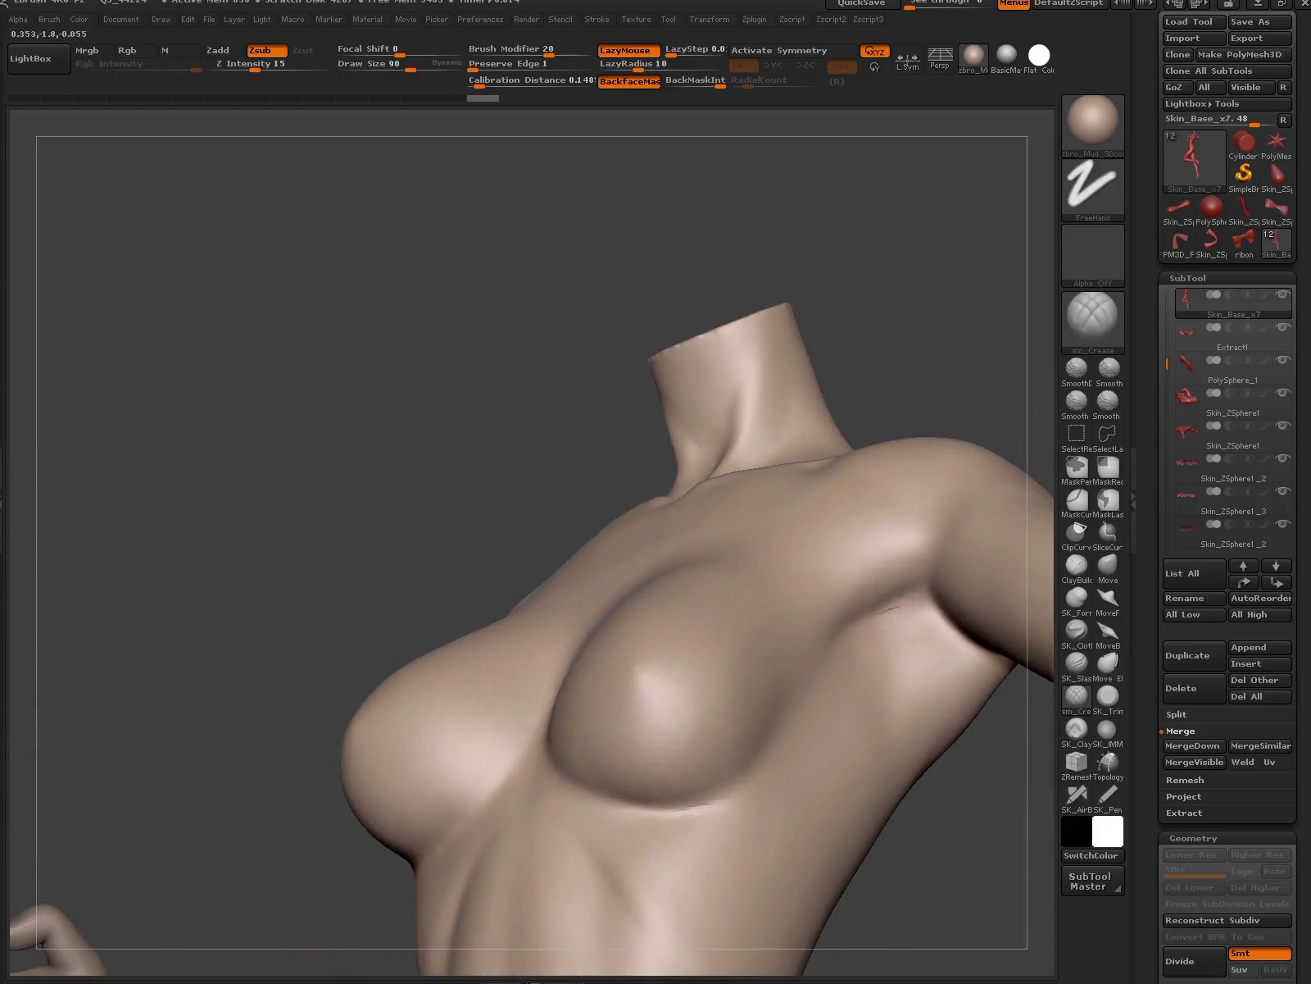
- Smooth and soften the armpit and chest forms with the SK_FormSoft brush
click(1077, 597)
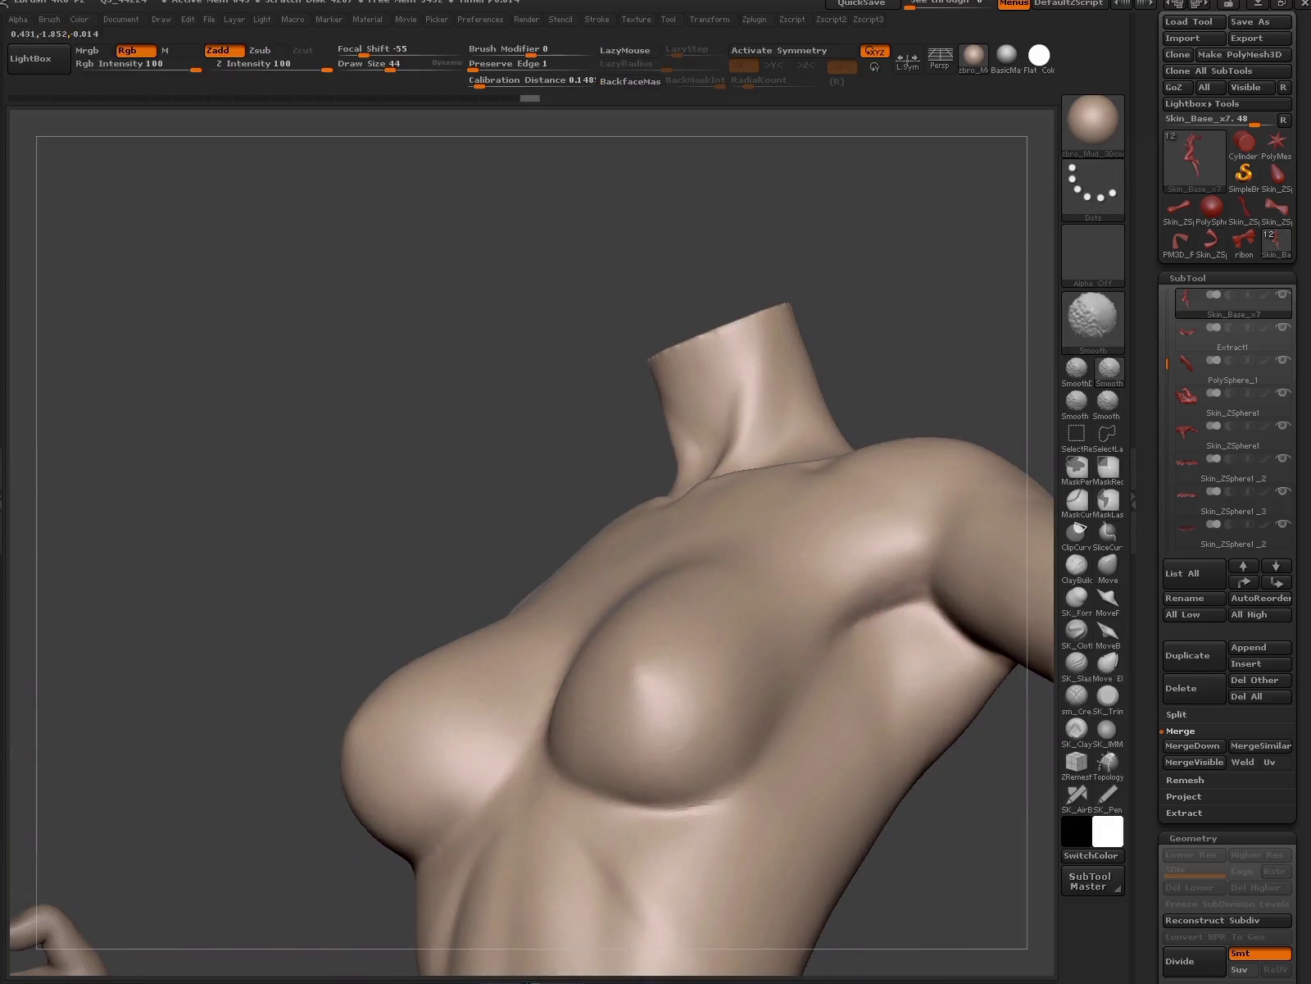
mouse_move(860, 594)
shift+right_down()
mouse_move(942, 590)
mouse_move(1024, 622)
shift+right_up()
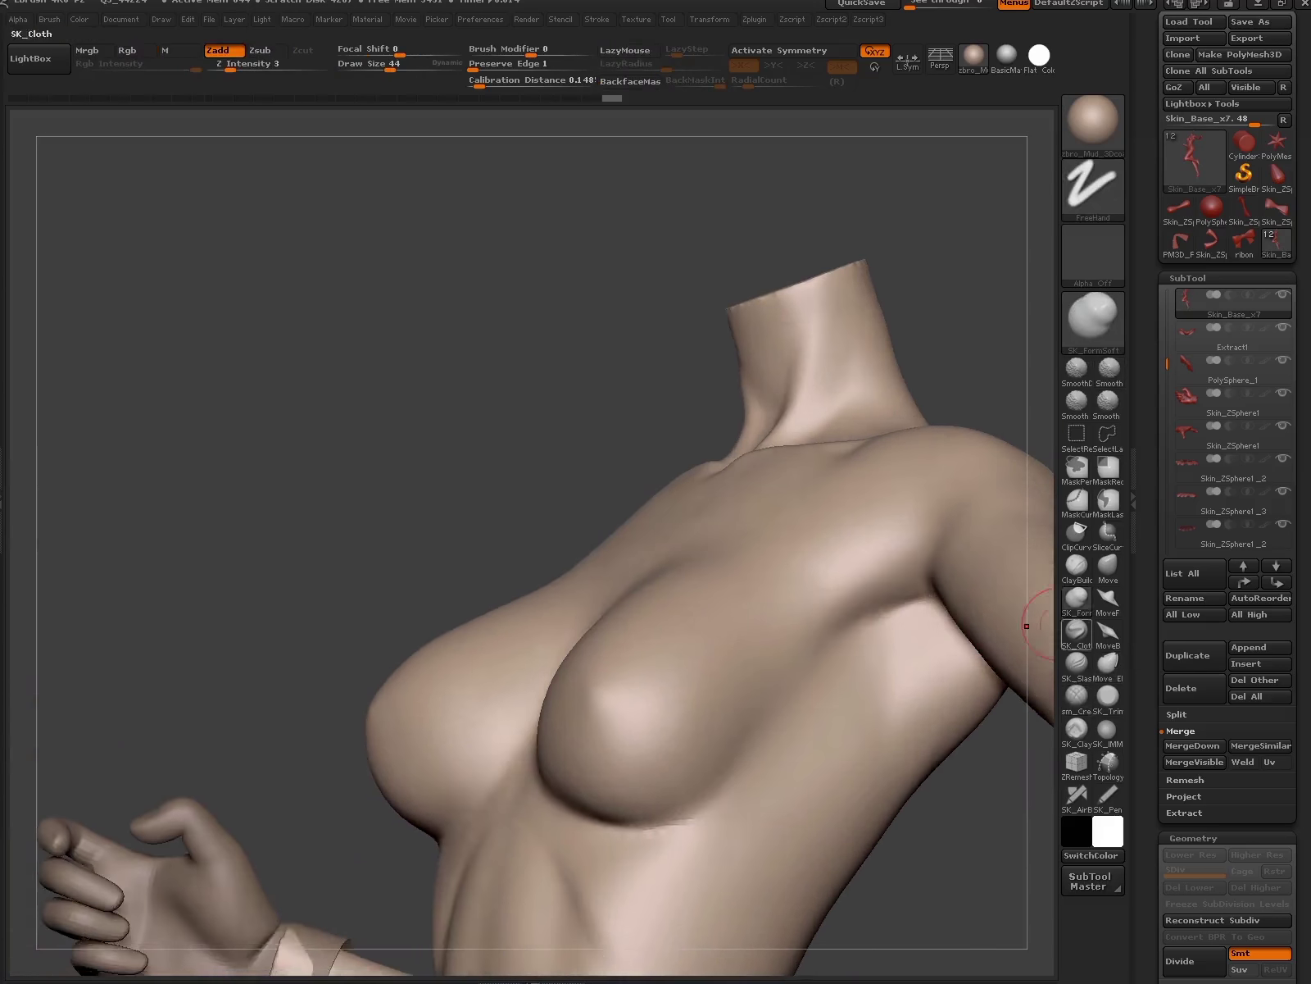
shift+drag(886, 597, 857, 629)
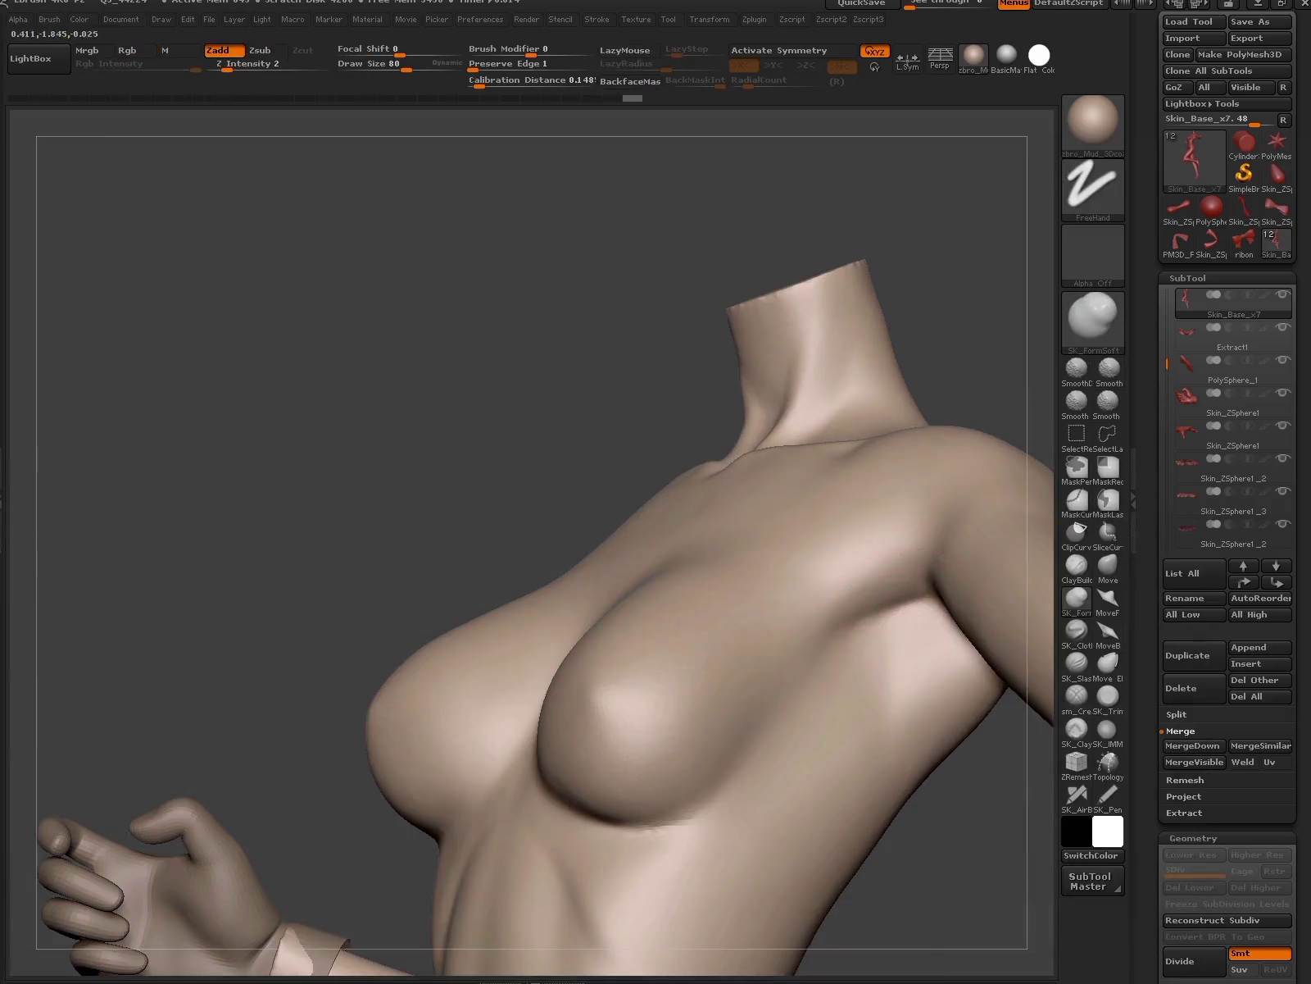
mouse_move(856, 628)
right_down()
mouse_move(924, 594)
mouse_move(866, 585)
mouse_move(860, 438)
mouse_move(912, 653)
right_up()
mouse_move(840, 573)
right_down()
mouse_move(849, 556)
mouse_move(754, 459)
right_up()
right_drag(909, 681, 878, 615)
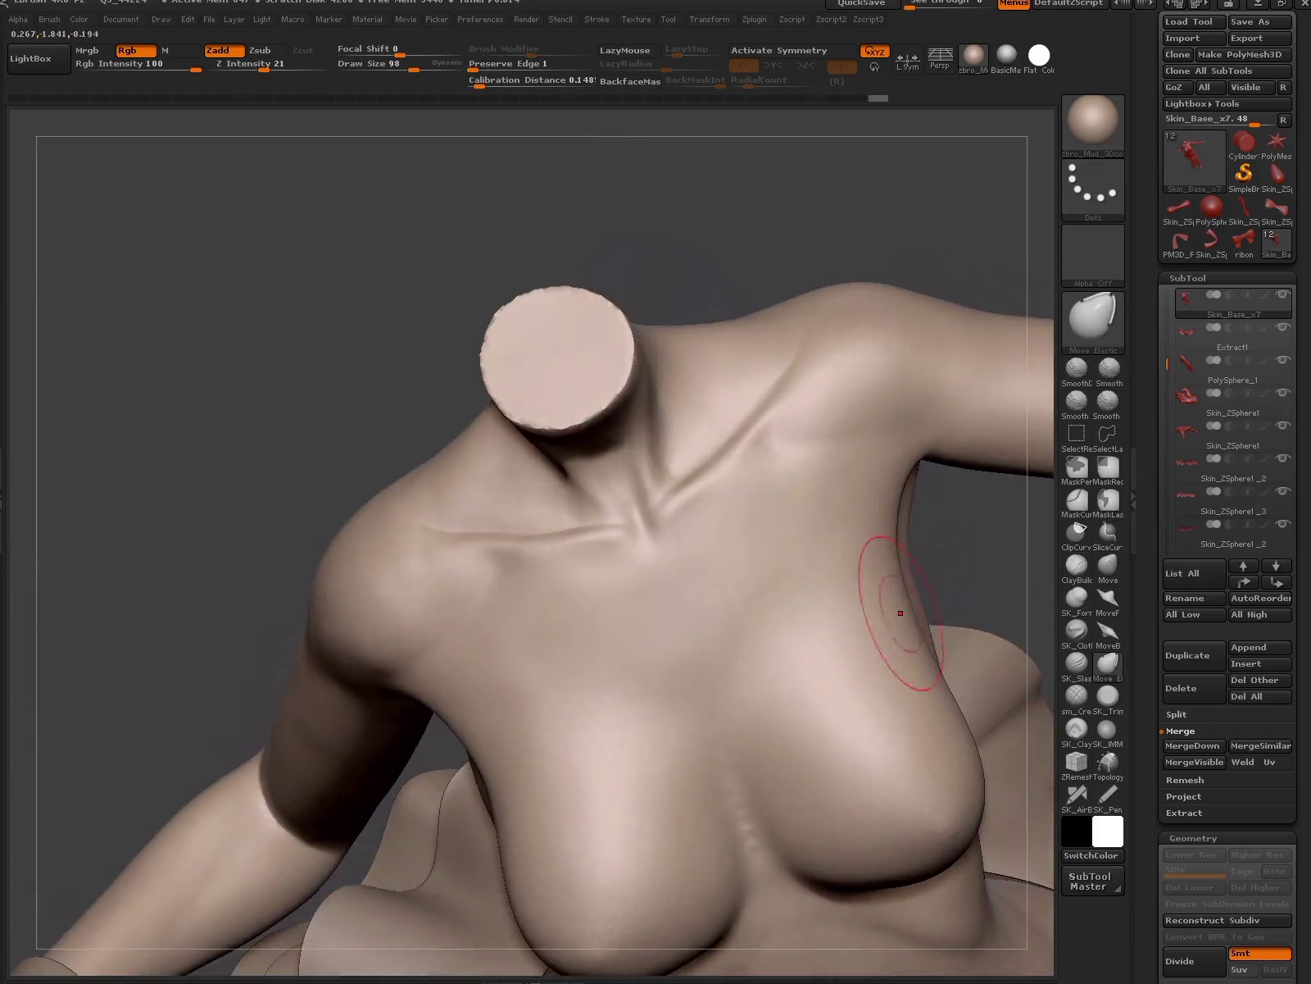
key(space)
drag(943, 600, 902, 599)
mouse_move(878, 541)
right_down()
mouse_move(869, 508)
mouse_move(878, 548)
mouse_move(849, 571)
mouse_move(845, 641)
mouse_move(966, 557)
right_up()
- Check the chest topology with the wireframe overlay and zoom in on the chest
key(shift+f)
key(shift+f)
click(1076, 695)
alt+right_drag(819, 574, 780, 649)
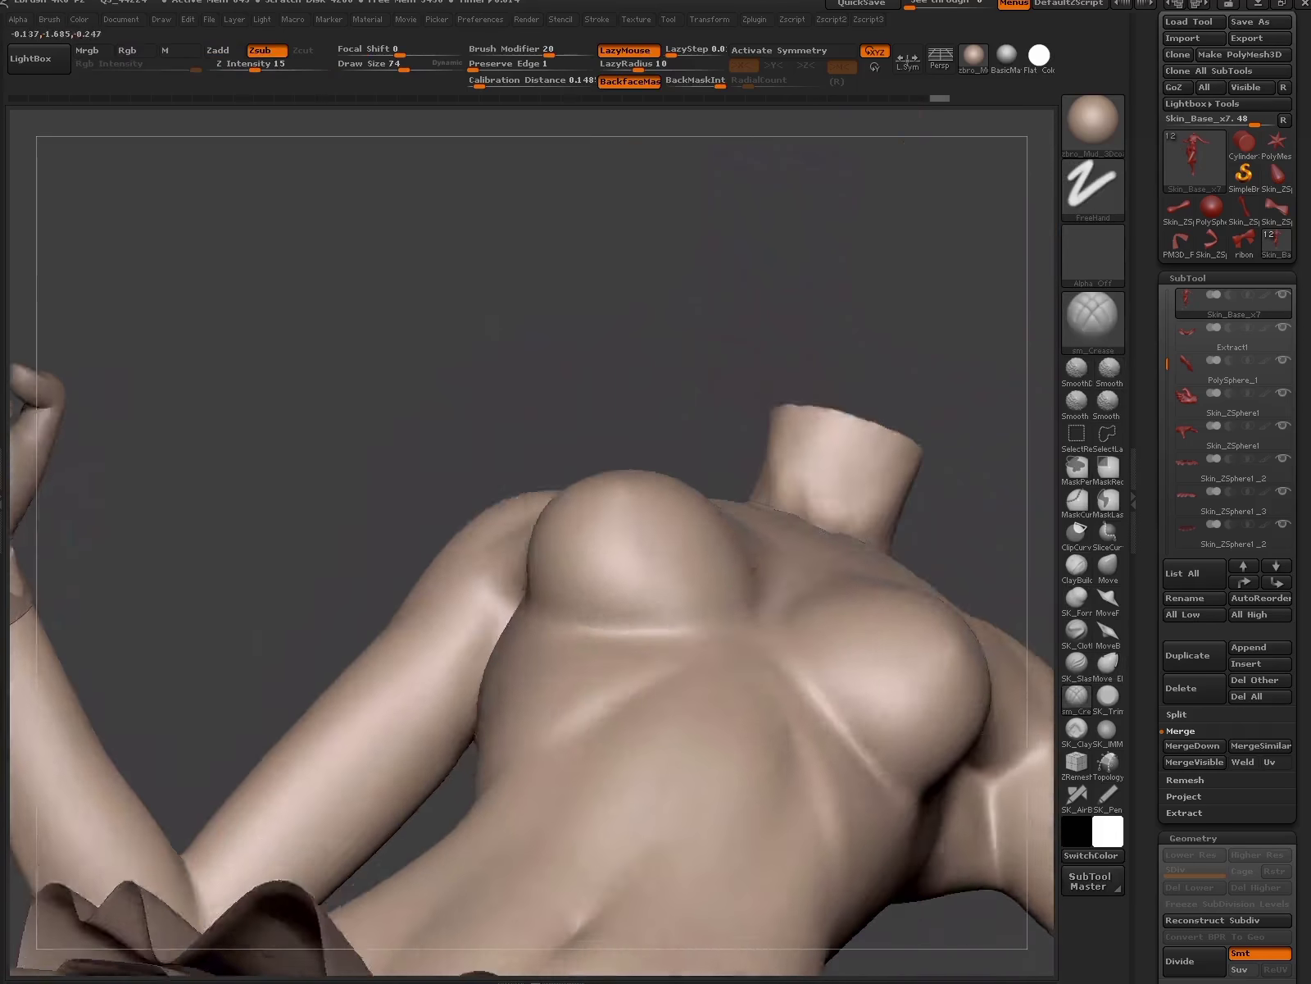
mouse_move(907, 797)
right_down()
mouse_move(532, 623)
mouse_move(490, 582)
right_up()
mouse_move(590, 633)
right_down()
mouse_move(575, 644)
mouse_move(702, 586)
mouse_move(655, 508)
right_up()
right_drag(893, 600, 879, 729)
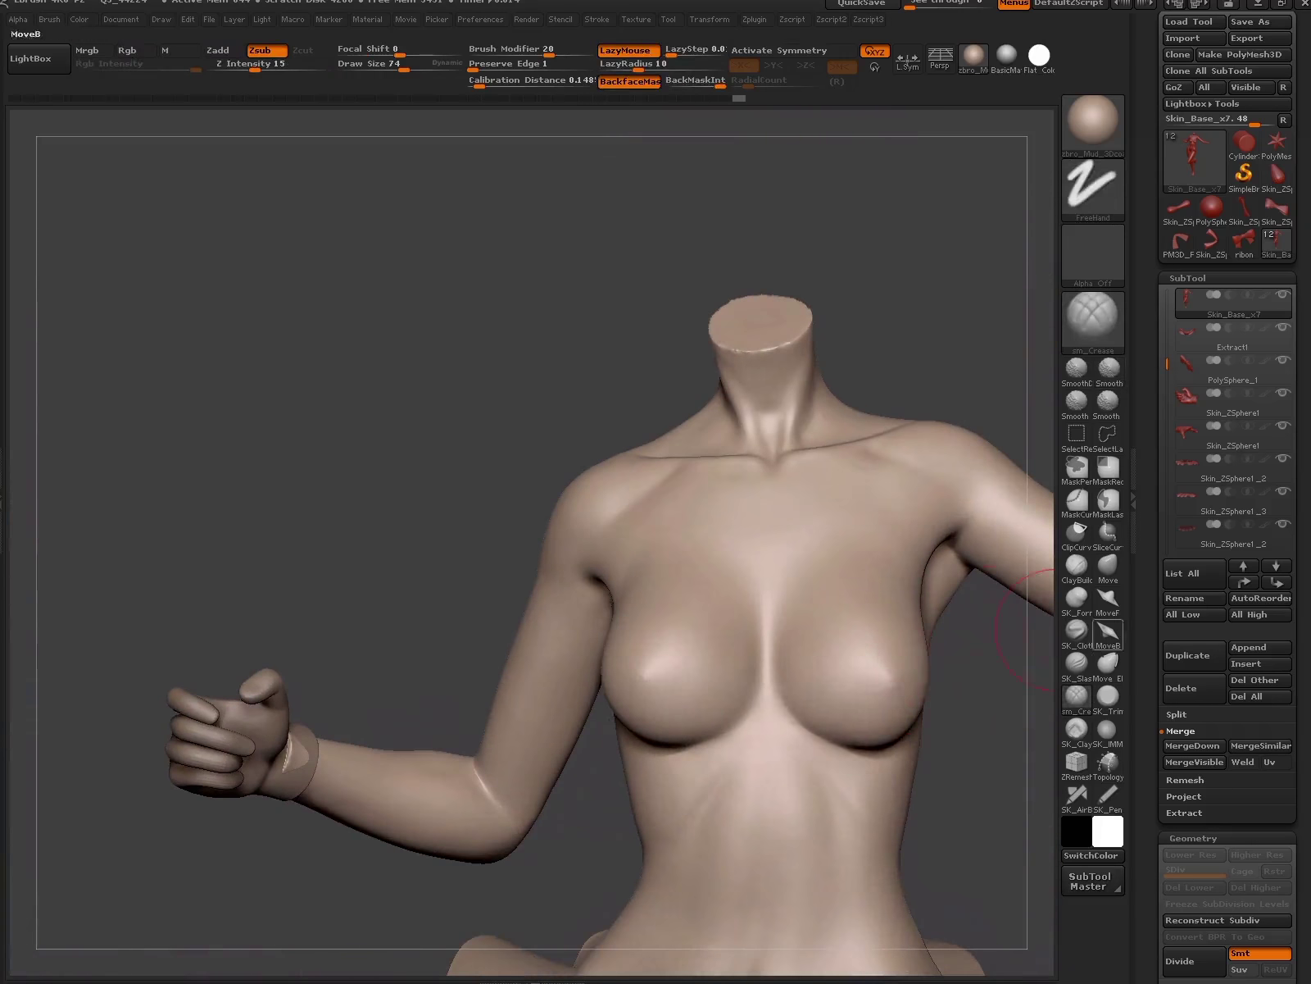
- Select the Move Elastic brush and view the torso at three-quarters
key(b)
key(m)
key(e)
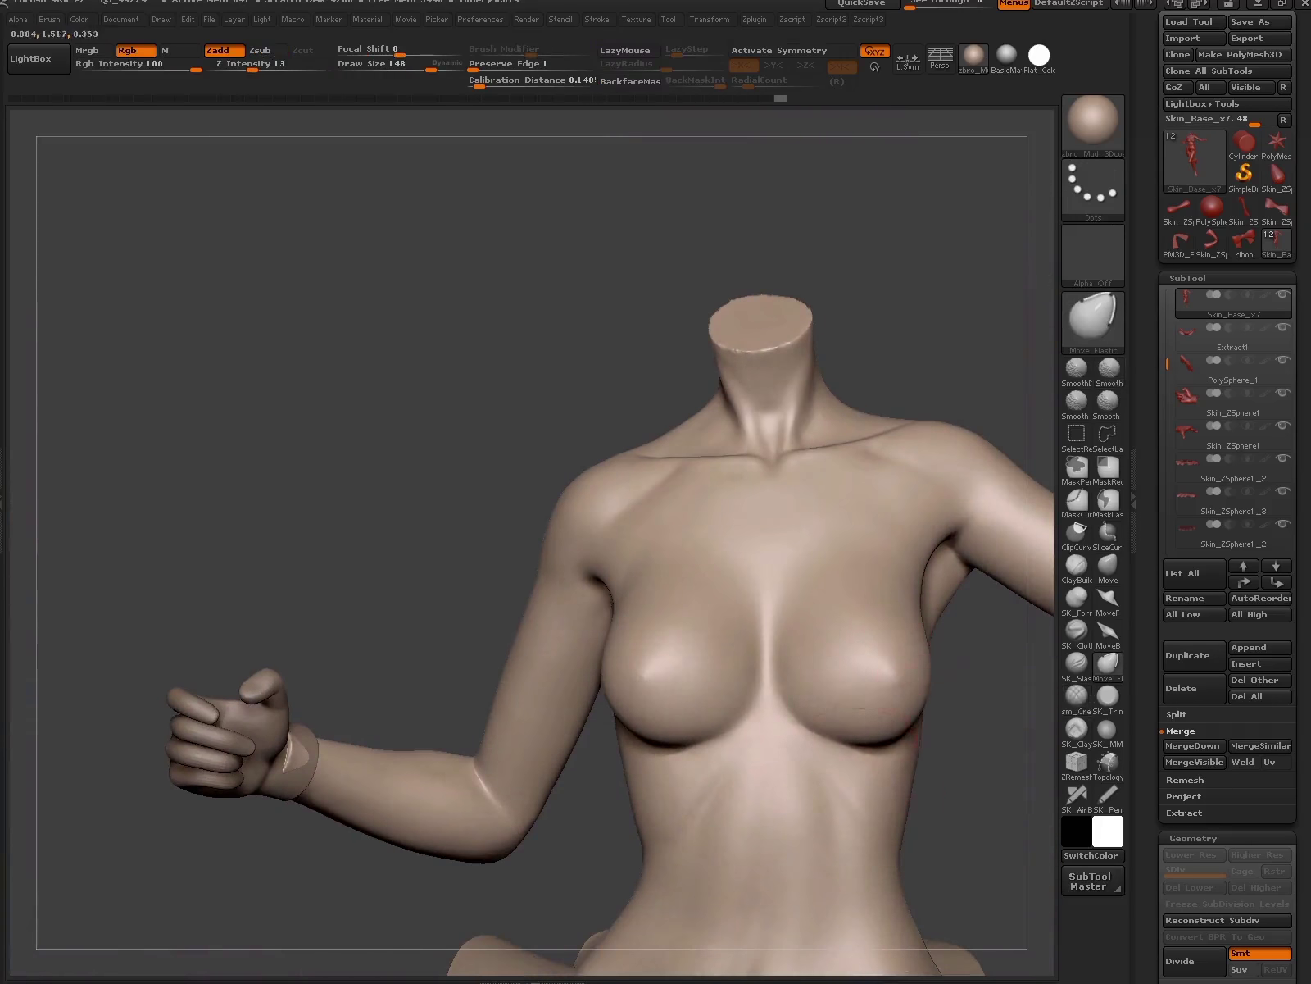
mouse_move(880, 729)
right_down()
mouse_move(790, 512)
mouse_move(703, 599)
mouse_move(856, 717)
mouse_move(718, 598)
mouse_move(1023, 478)
right_up()
- Mask the breast with MaskPen and move it with a Transpose line across the chest
key(ctrl)
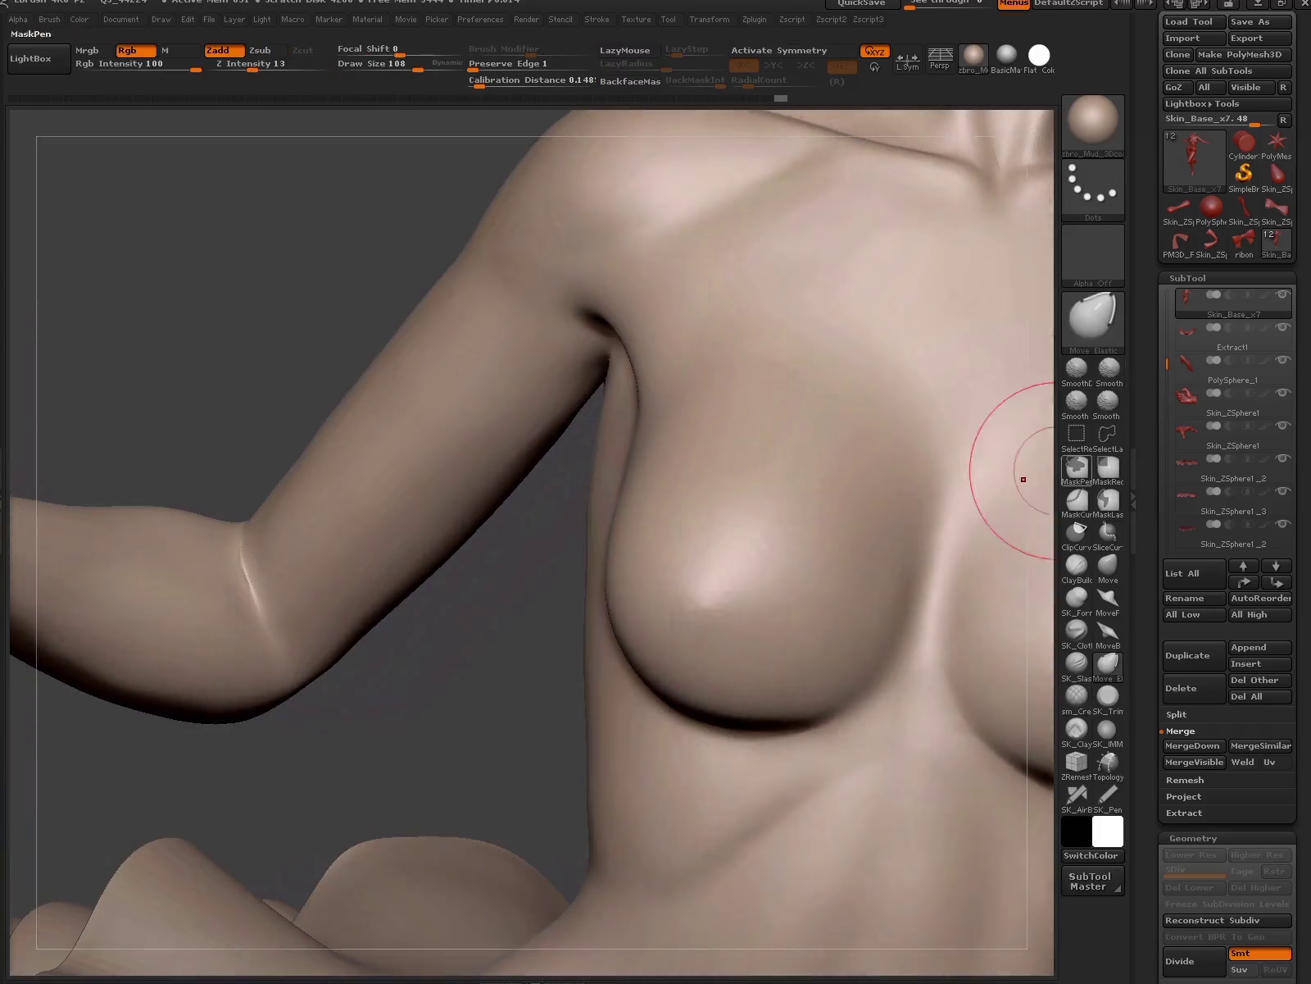
key(ctrl)
key(space)
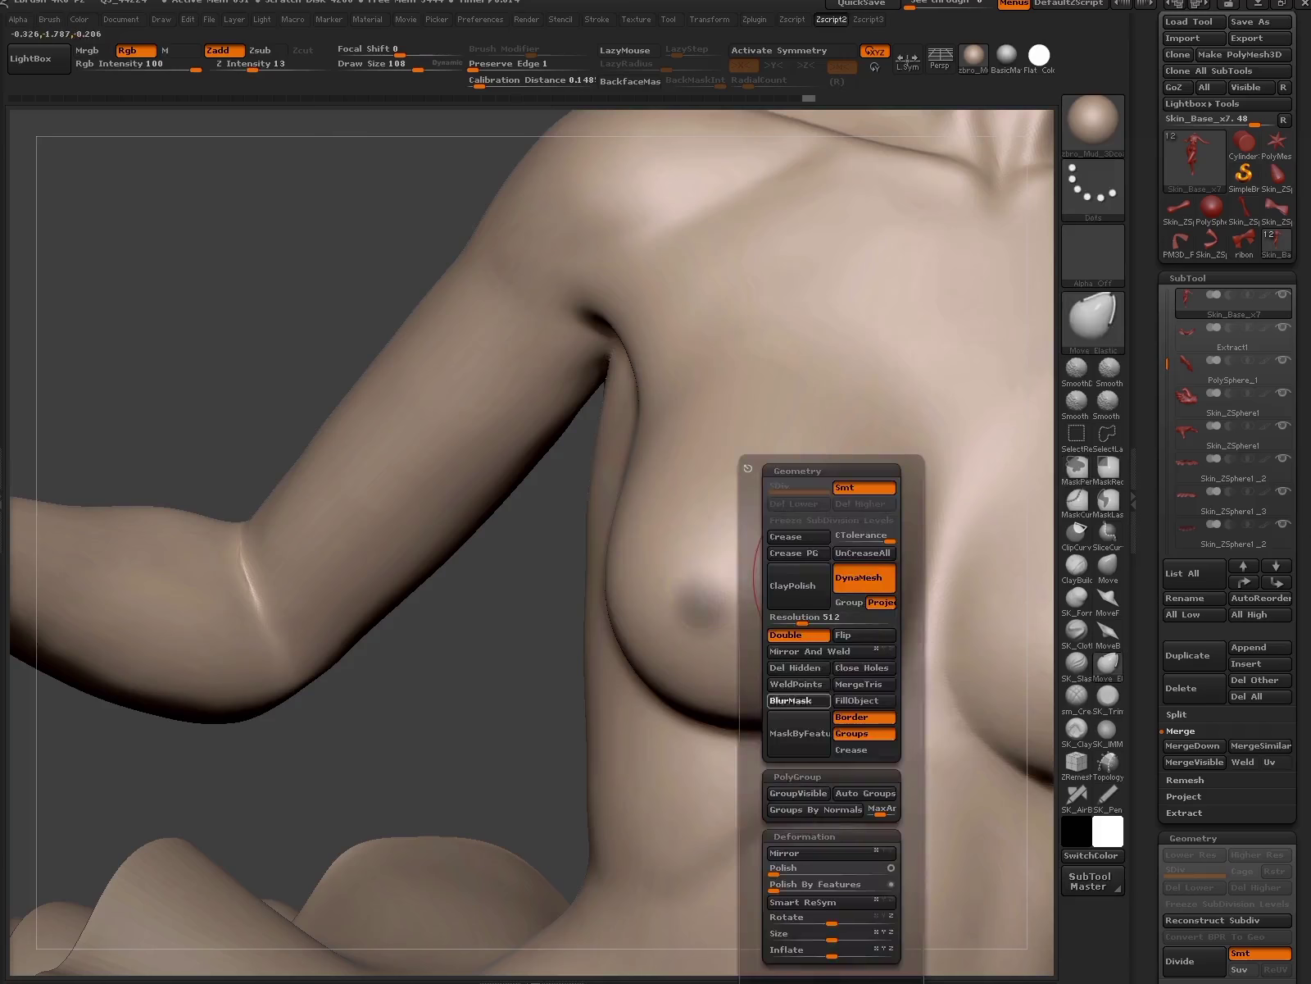
key(w)
mouse_move(715, 572)
mouse_down()
mouse_move(631, 710)
mouse_move(640, 730)
mouse_up()
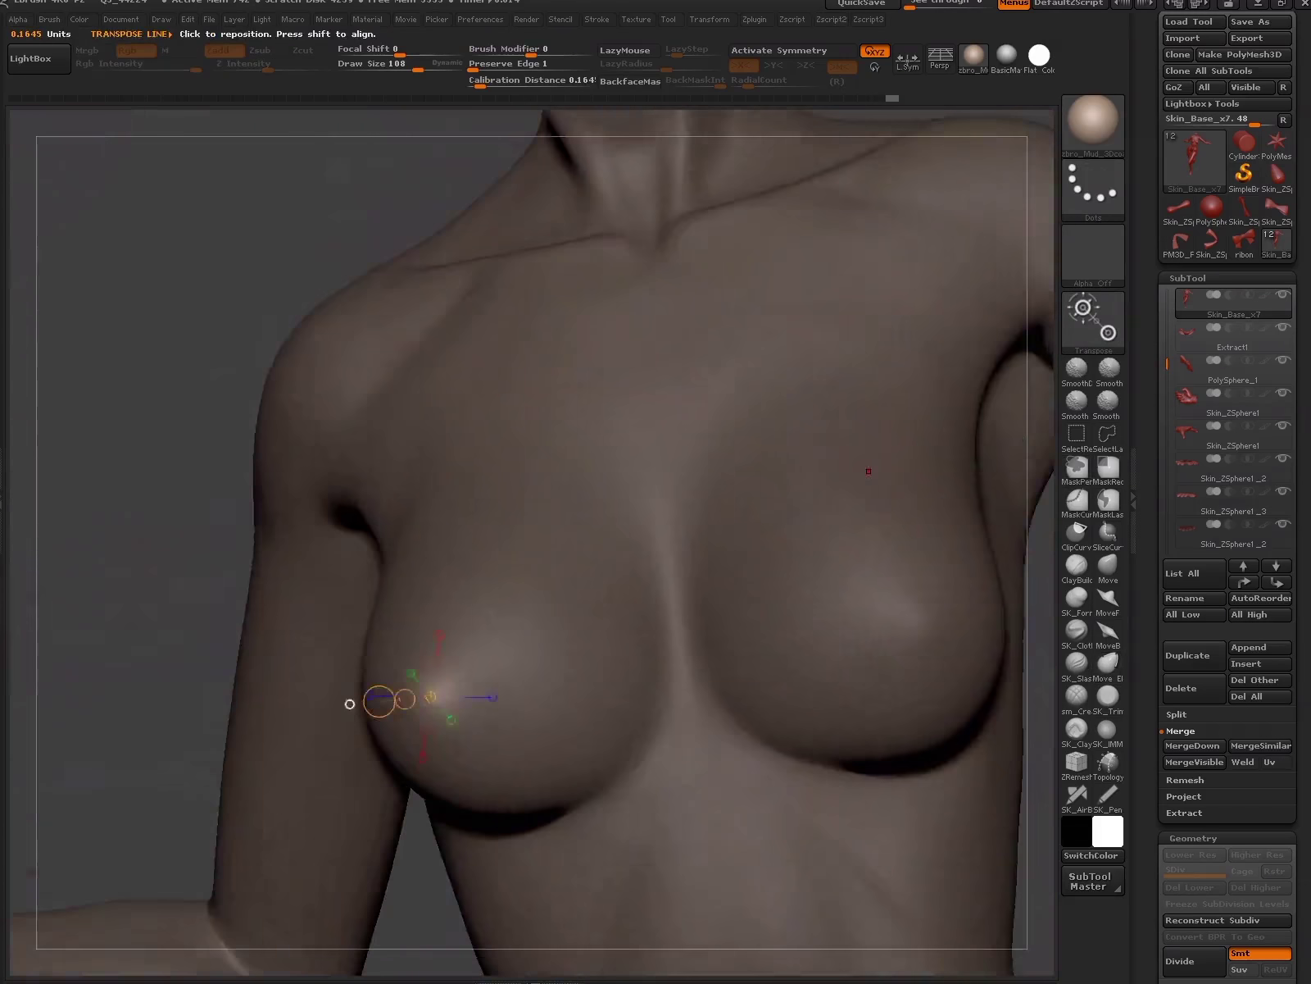
key(q)
drag(381, 696, 907, 557)
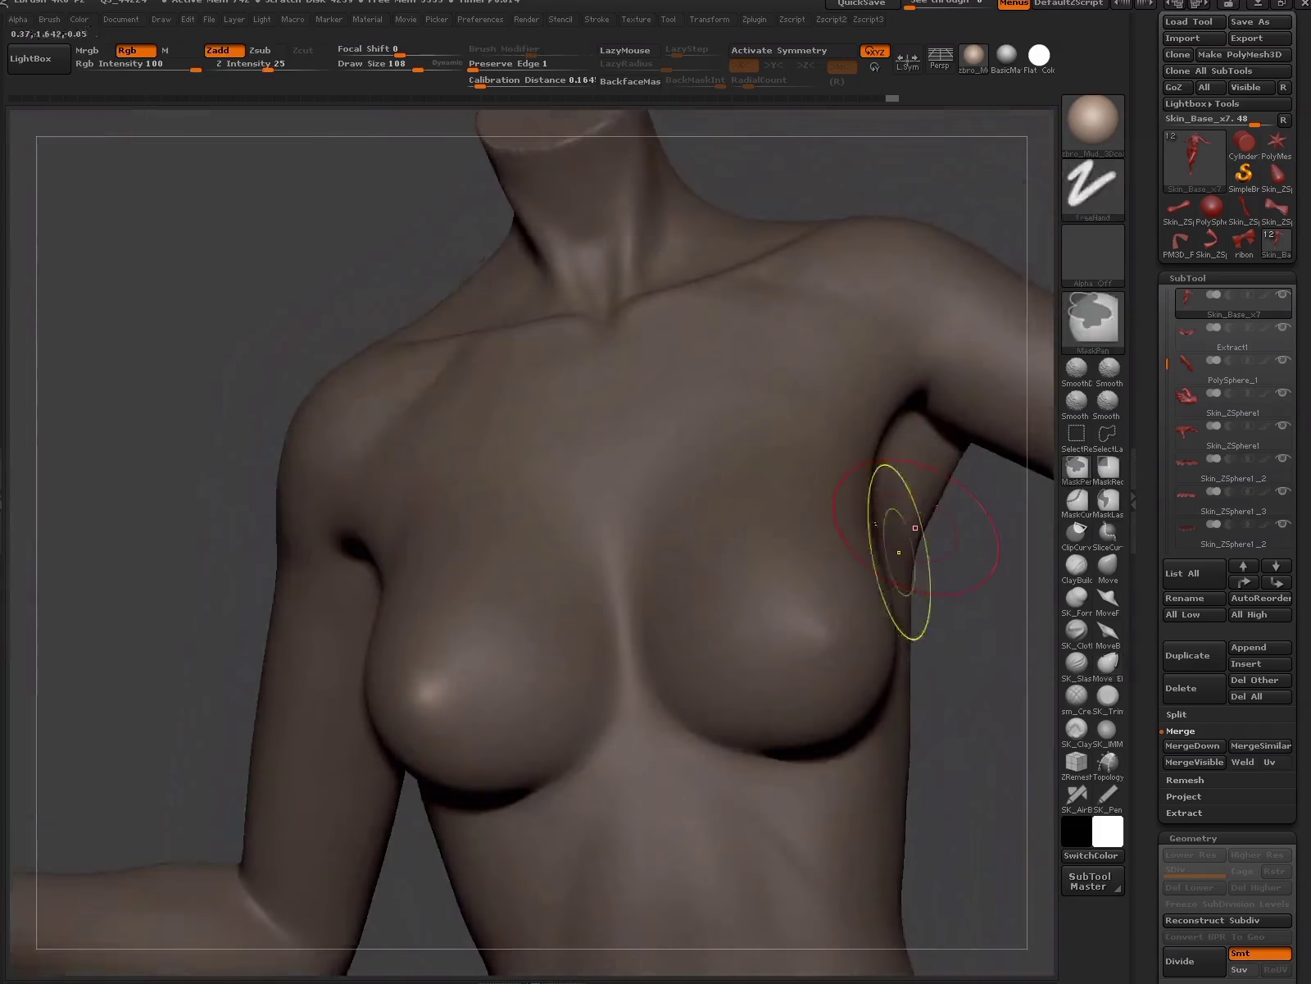
- Re-mask the breast and pull it toward the arm, clear the mask, and tweak with Move Elastic
key(space)
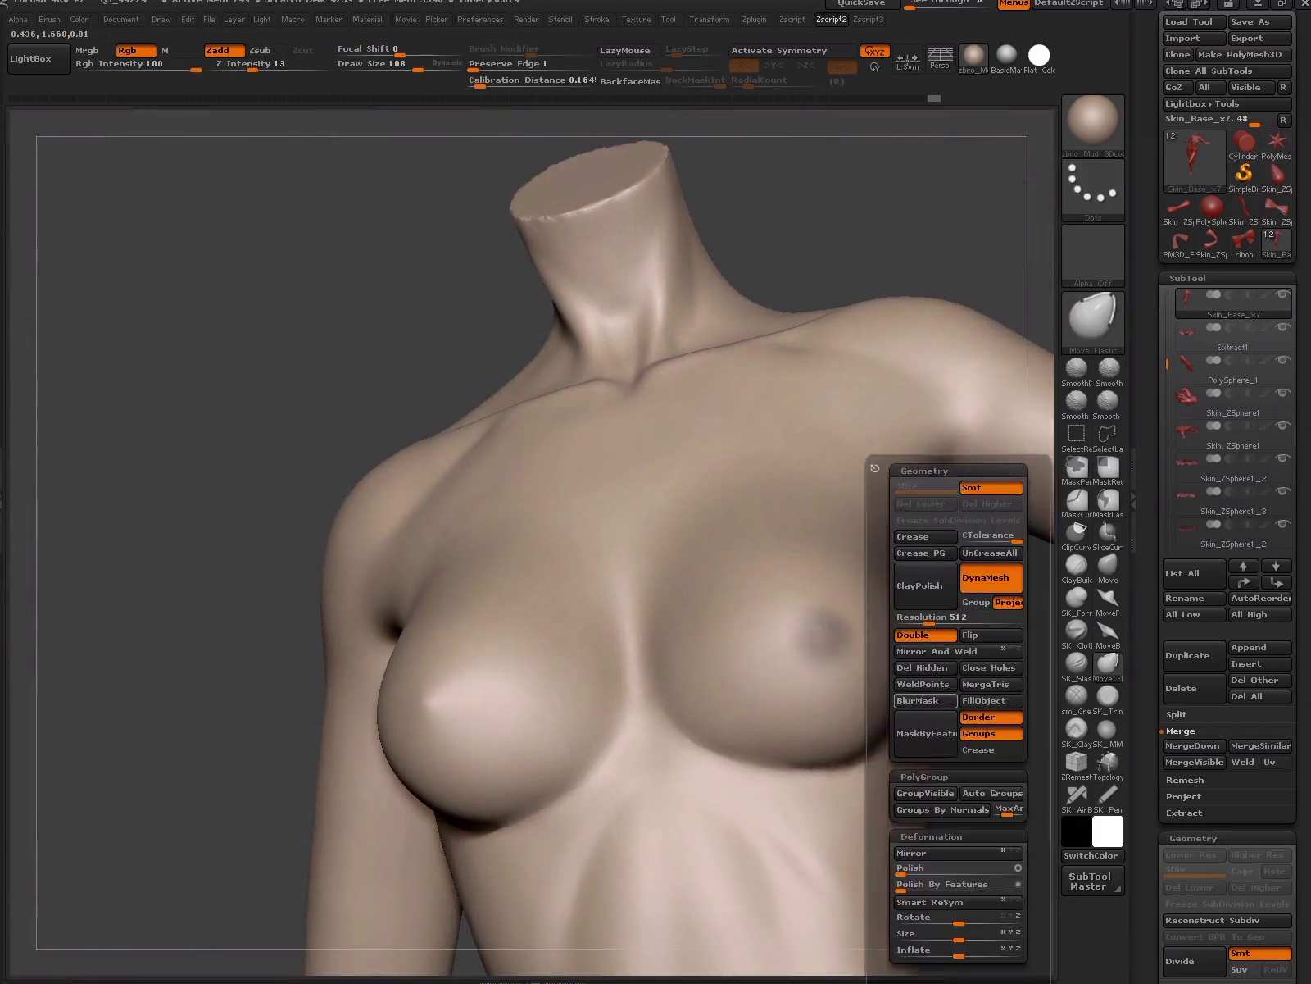
key(w)
ctrl+drag(820, 623, 943, 578)
mouse_move(1008, 492)
mouse_down()
mouse_move(971, 563)
mouse_move(574, 410)
mouse_move(409, 286)
mouse_up()
ctrl+click(164, 205)
click(1108, 662)
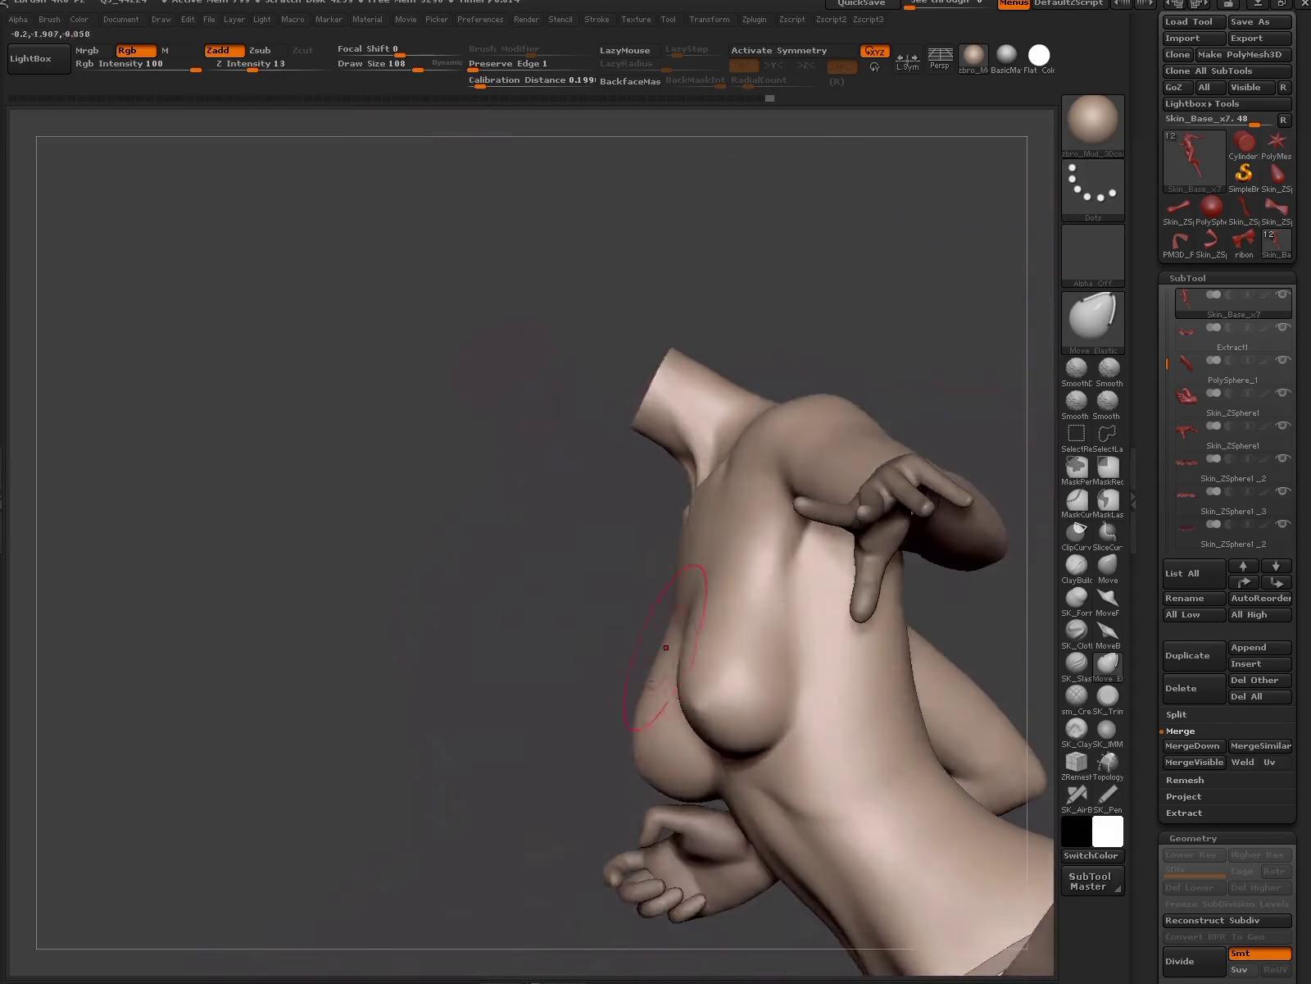
mouse_move(736, 721)
right_down()
mouse_move(721, 576)
mouse_move(672, 525)
mouse_move(672, 410)
mouse_move(737, 573)
mouse_move(779, 533)
right_up()
- Show the reference image again and mask the bodice edge across the chest to the sternum
key(shift+z)
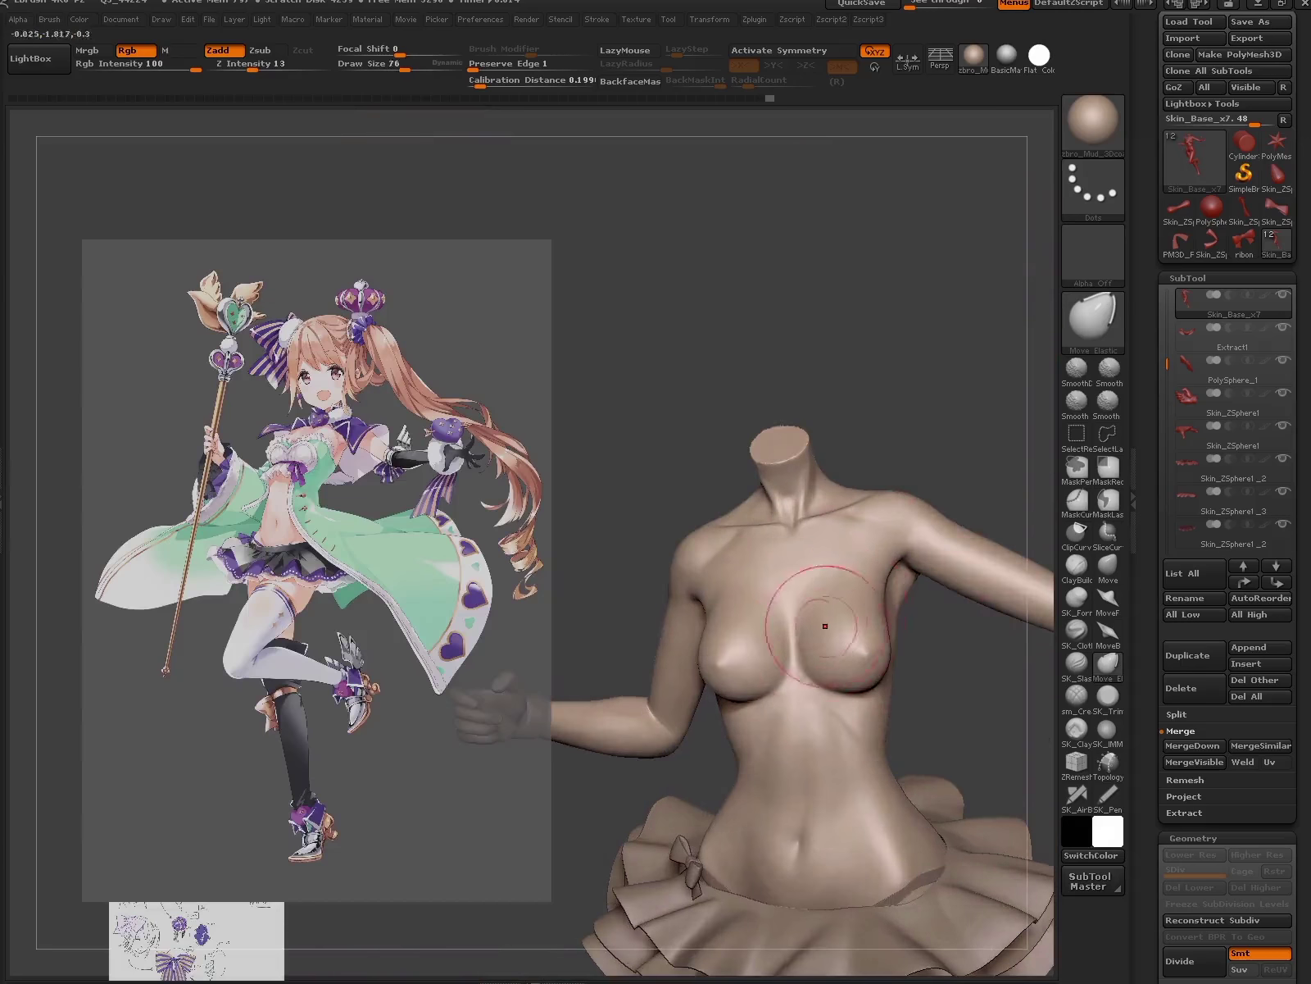
mouse_move(849, 630)
ctrl+right_down()
mouse_move(1022, 603)
mouse_move(740, 669)
ctrl+right_up()
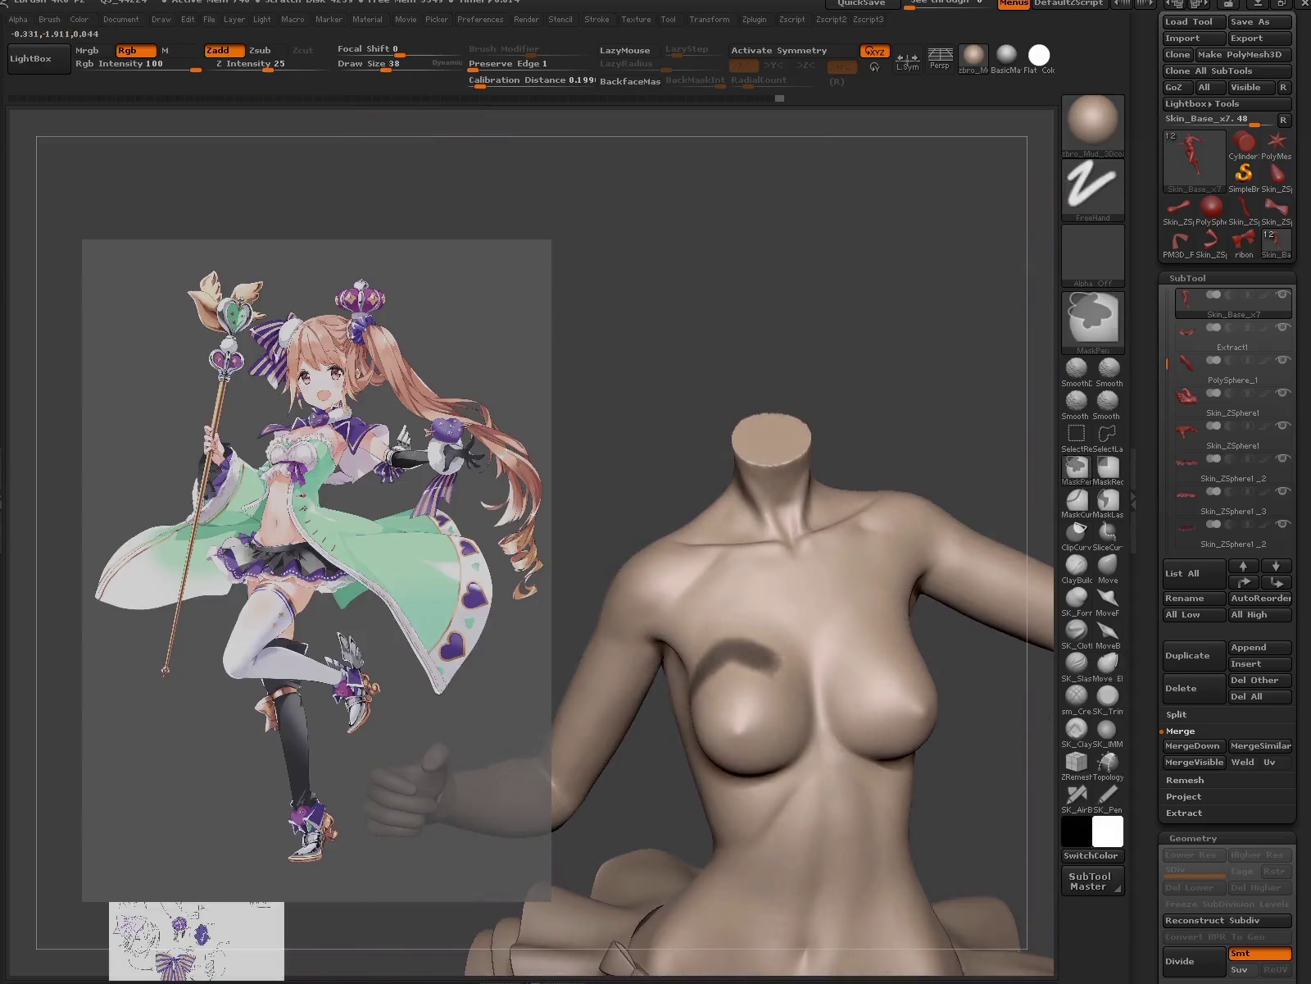
ctrl+drag(775, 668, 849, 667)
mouse_move(849, 667)
right_down()
mouse_move(808, 734)
mouse_move(902, 672)
mouse_move(871, 683)
right_up()
key(ctrl)
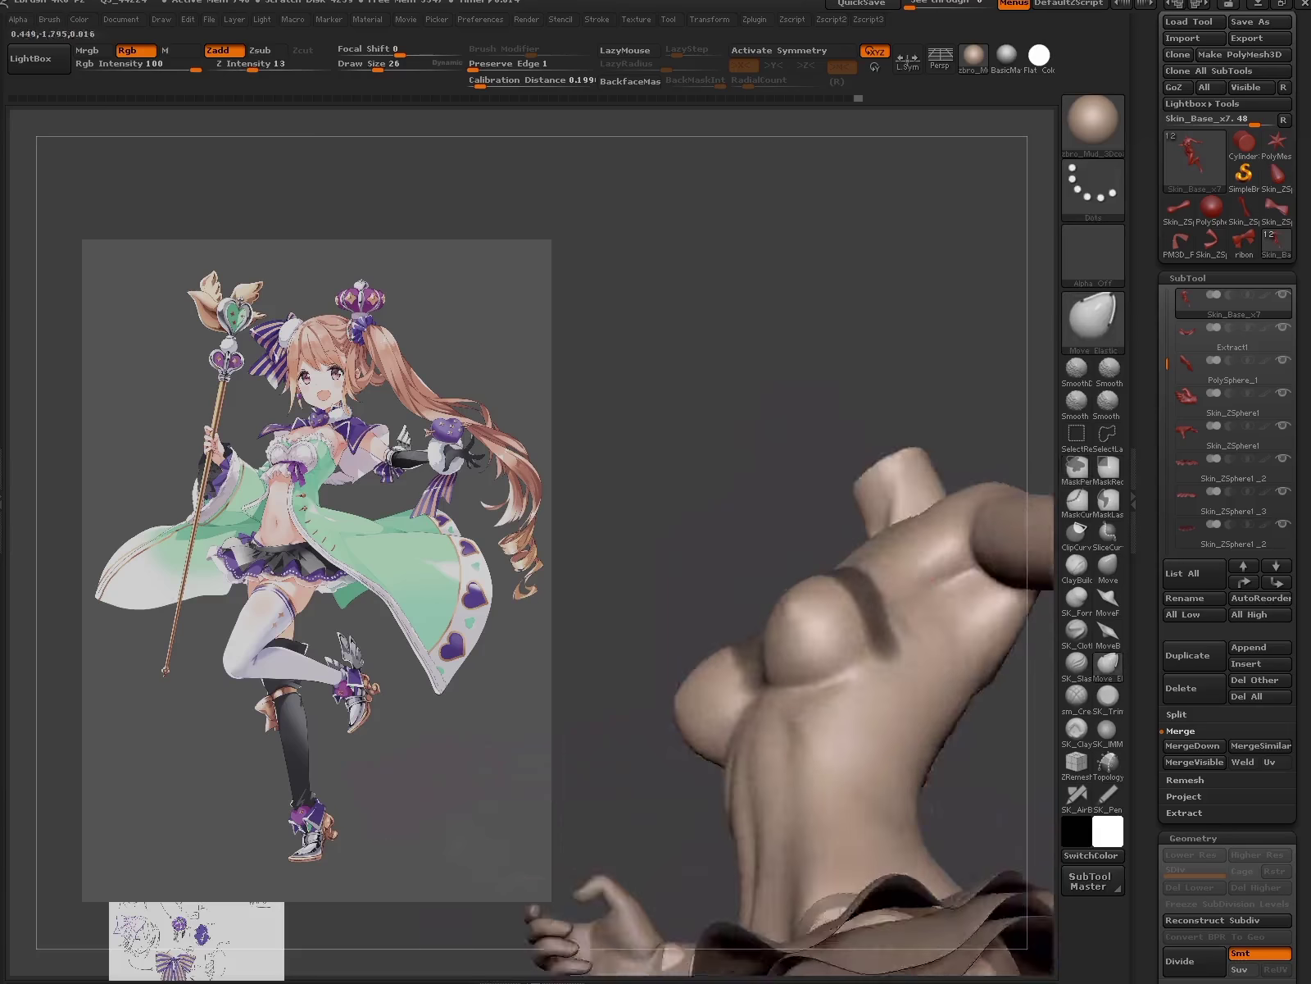
- Paint the back band and lower-back strap of the bodice mask
mouse_move(871, 683)
right_down()
mouse_move(931, 629)
mouse_move(1023, 639)
mouse_move(775, 567)
mouse_move(641, 621)
right_up()
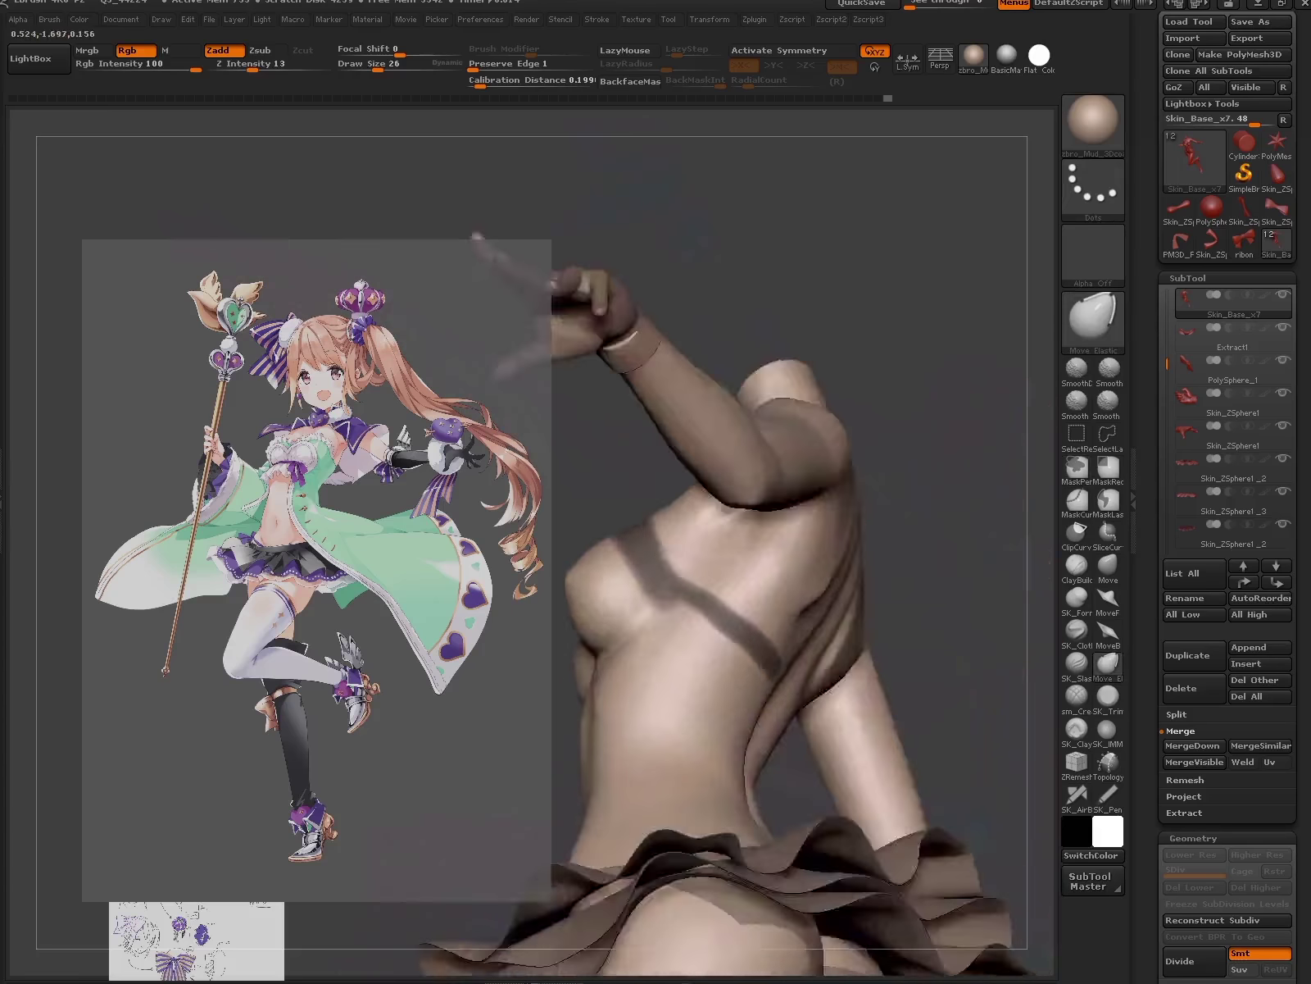
right_drag(844, 621, 689, 594)
mouse_move(869, 565)
right_down()
mouse_move(820, 574)
mouse_move(717, 677)
mouse_move(705, 623)
mouse_move(656, 590)
right_up()
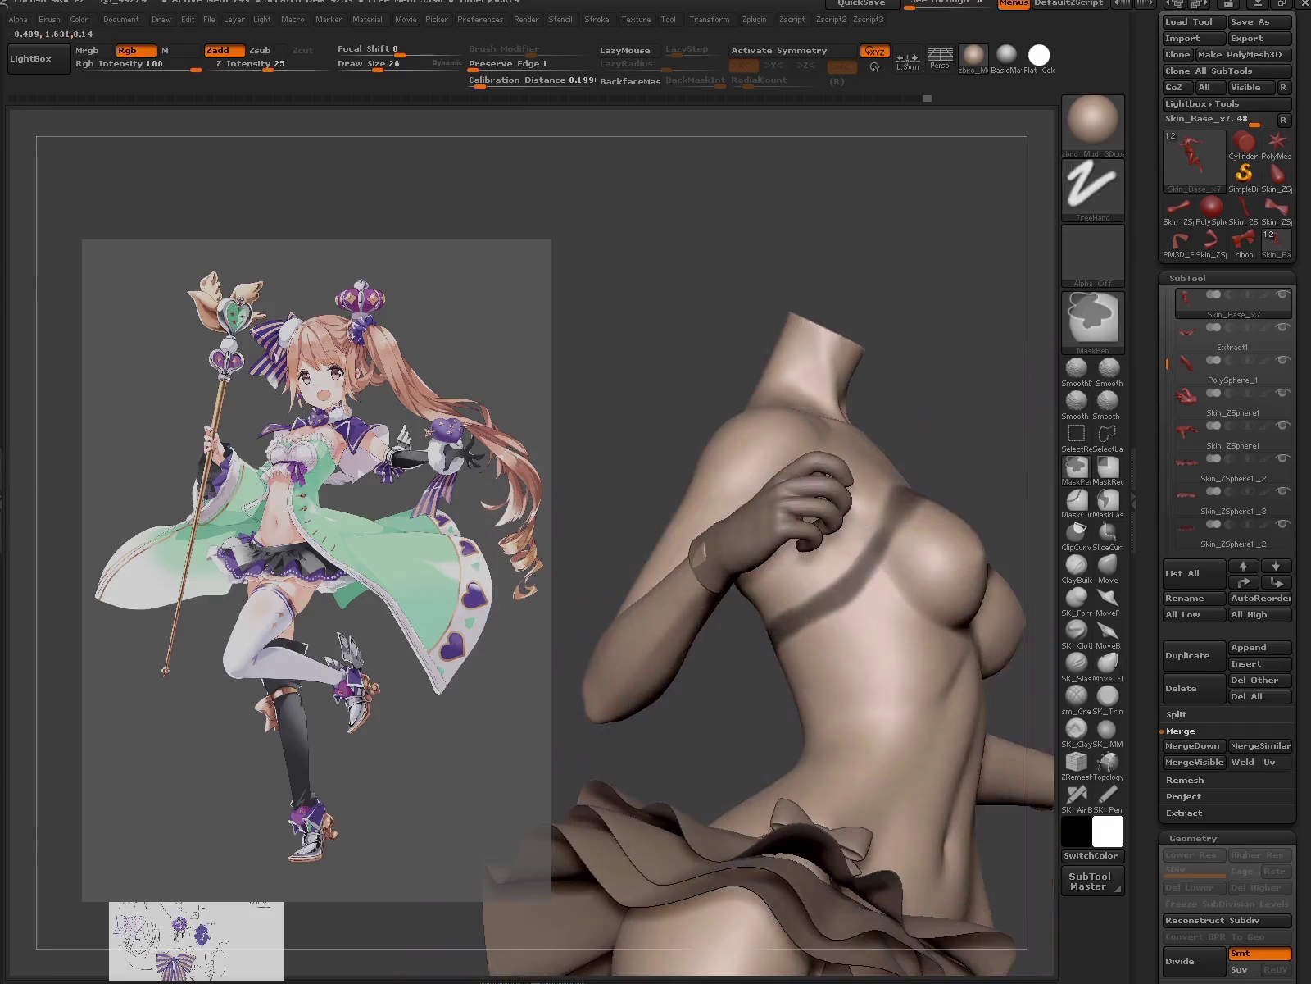
mouse_move(1009, 470)
right_down()
mouse_move(901, 574)
mouse_move(832, 715)
mouse_move(764, 491)
mouse_move(672, 532)
mouse_move(680, 475)
mouse_move(721, 447)
mouse_move(795, 496)
right_up()
right_drag(801, 563, 840, 567)
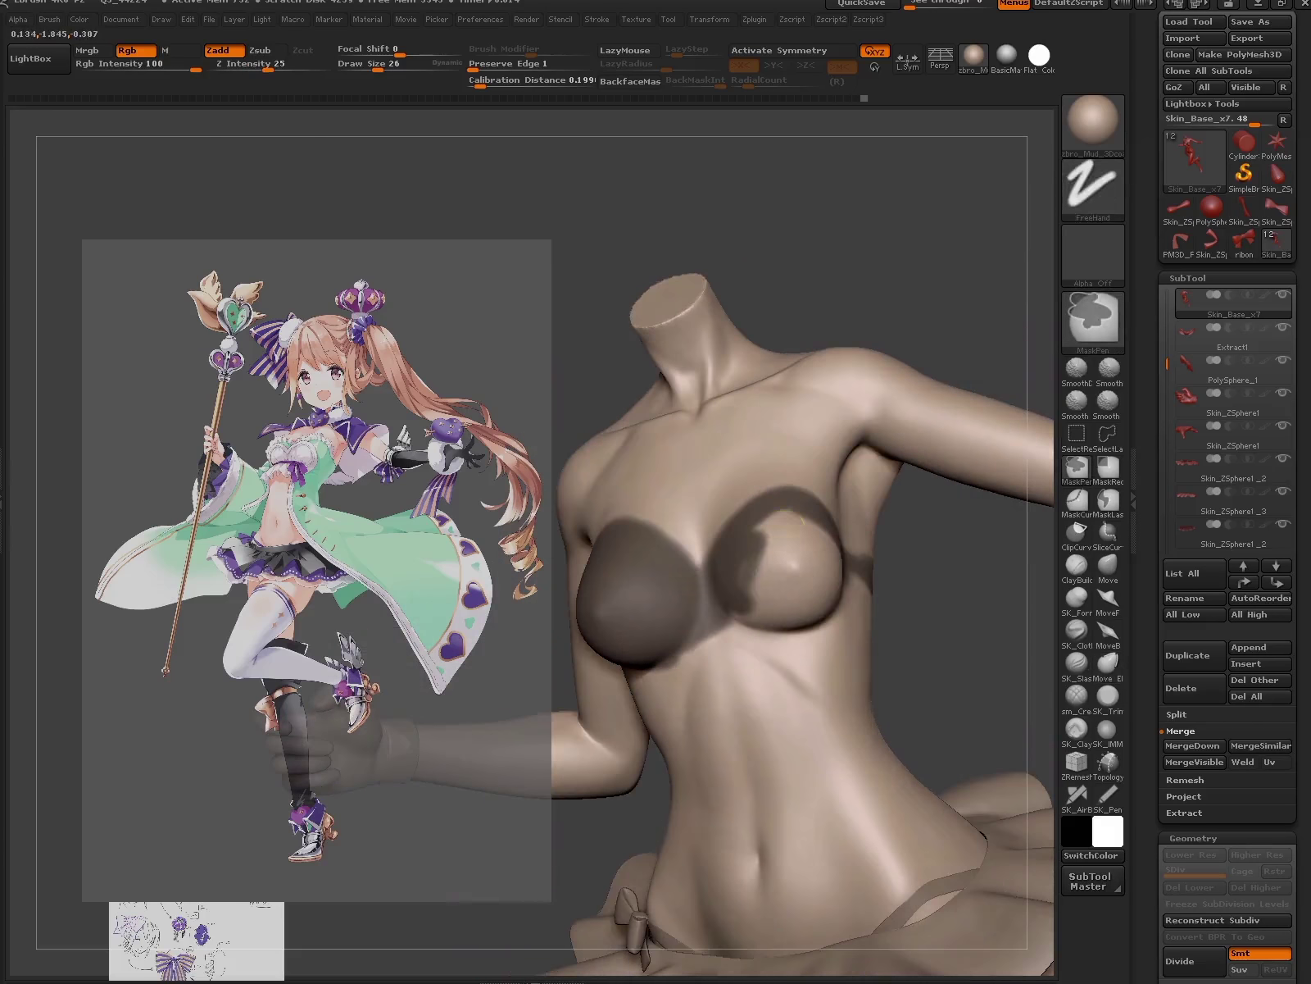
right_drag(623, 524, 652, 553)
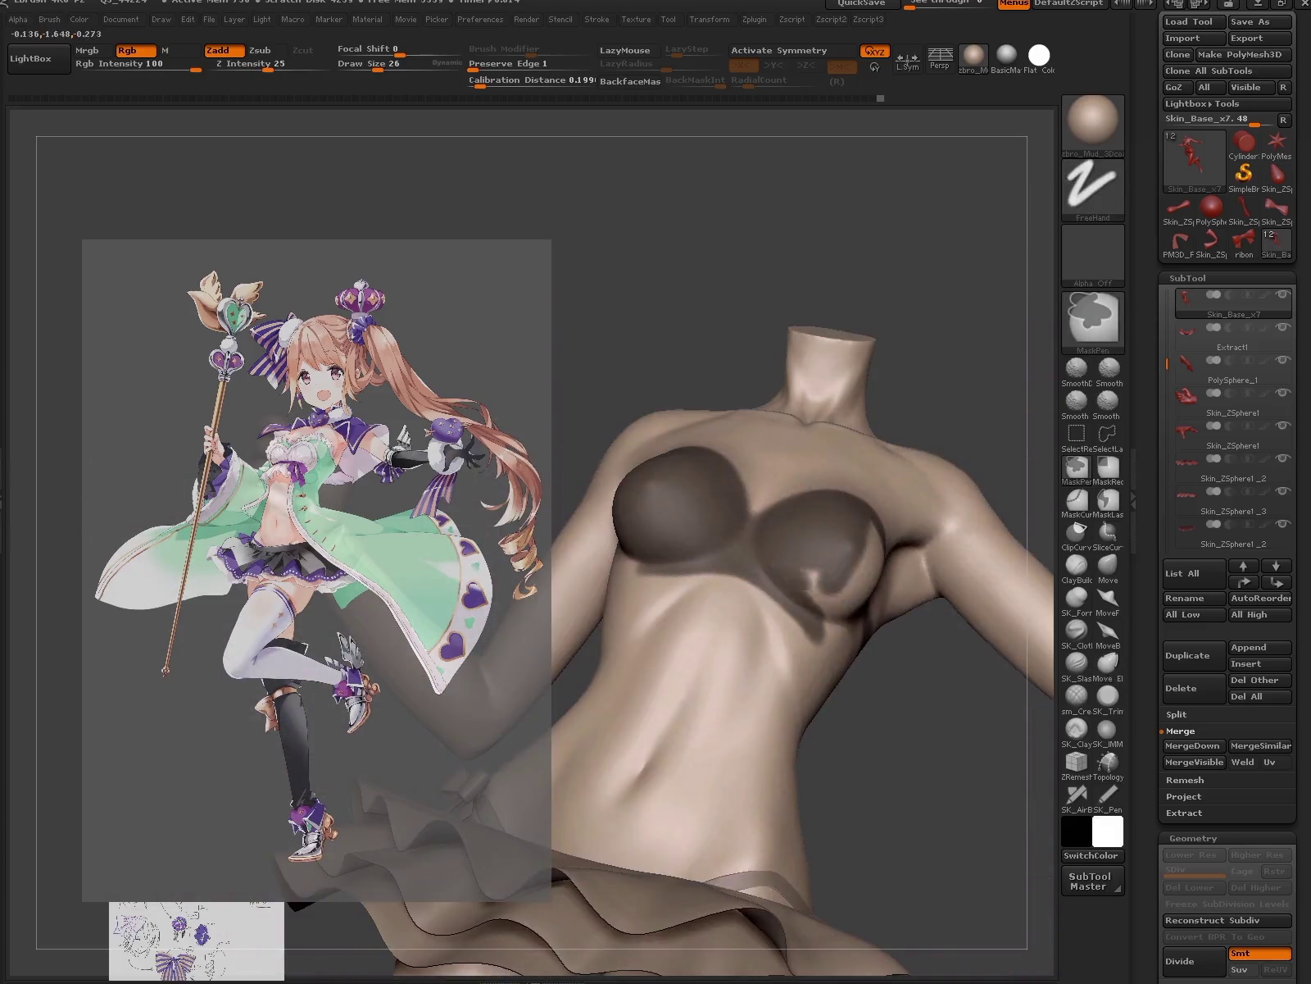
right_drag(871, 528, 909, 533)
right_drag(820, 558, 643, 565)
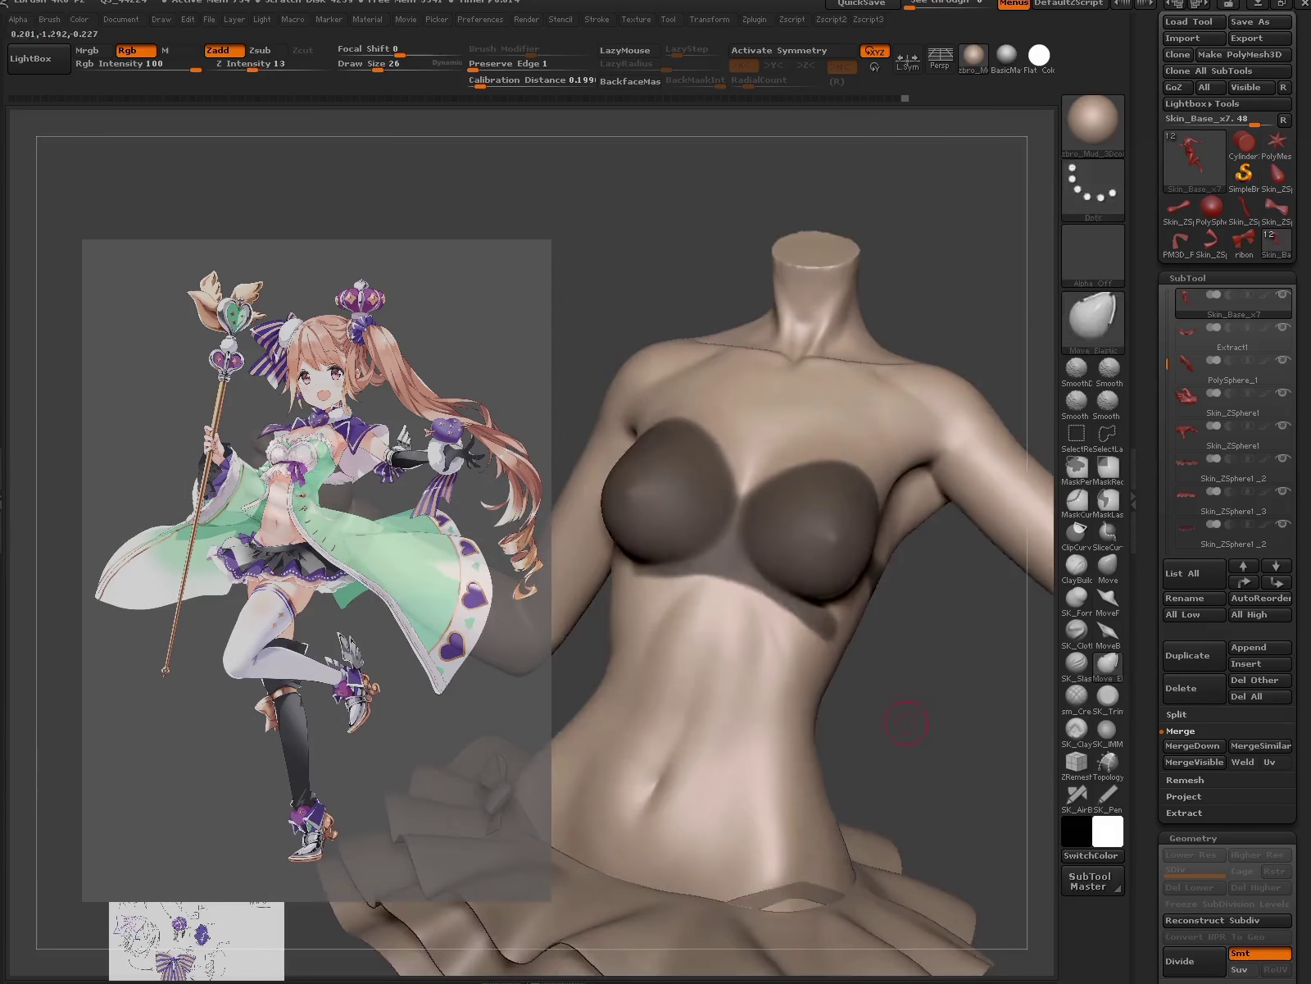
right_drag(892, 717, 819, 578)
mouse_move(868, 732)
right_down()
mouse_move(926, 726)
mouse_move(846, 656)
right_up()
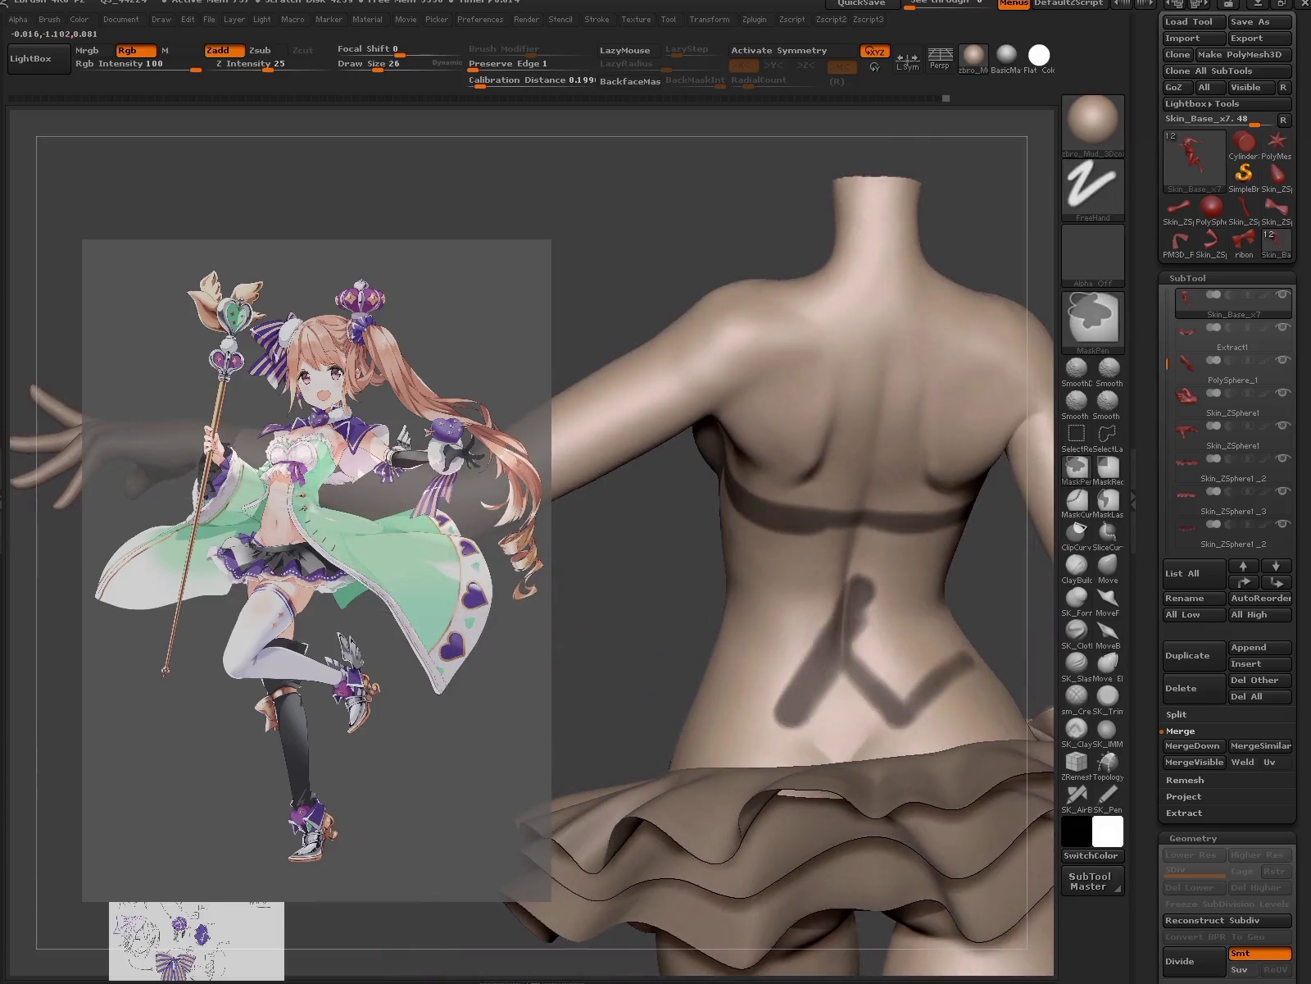
- Extend the bodice mask around the back and sides down to the waist
mouse_move(893, 680)
right_down()
mouse_move(921, 651)
mouse_move(822, 676)
mouse_move(891, 535)
mouse_move(820, 533)
right_up()
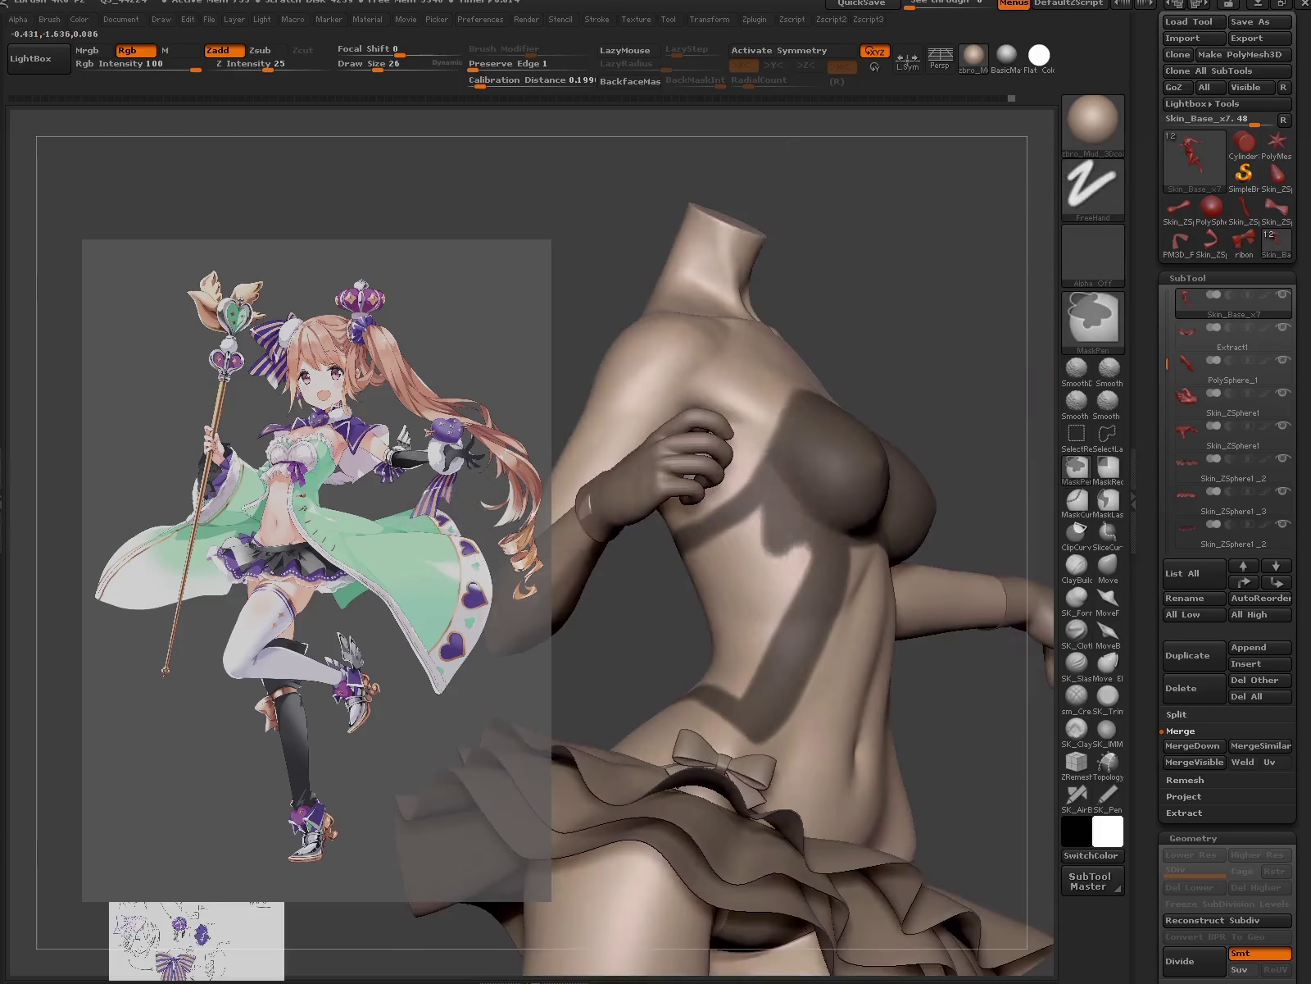
mouse_move(770, 549)
right_down()
mouse_move(834, 547)
mouse_move(844, 573)
right_up()
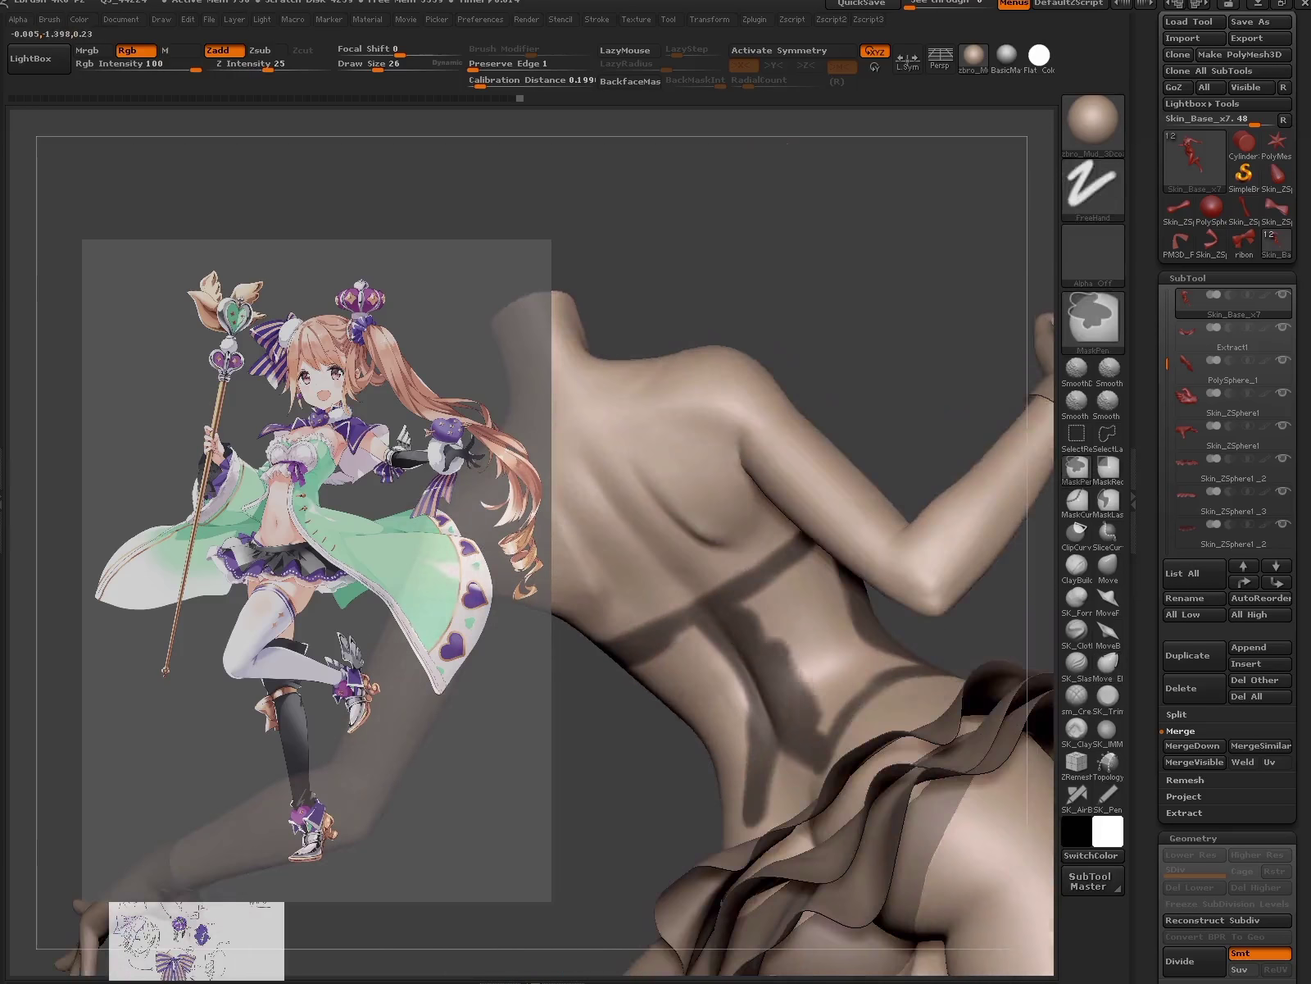
right_drag(746, 586, 774, 588)
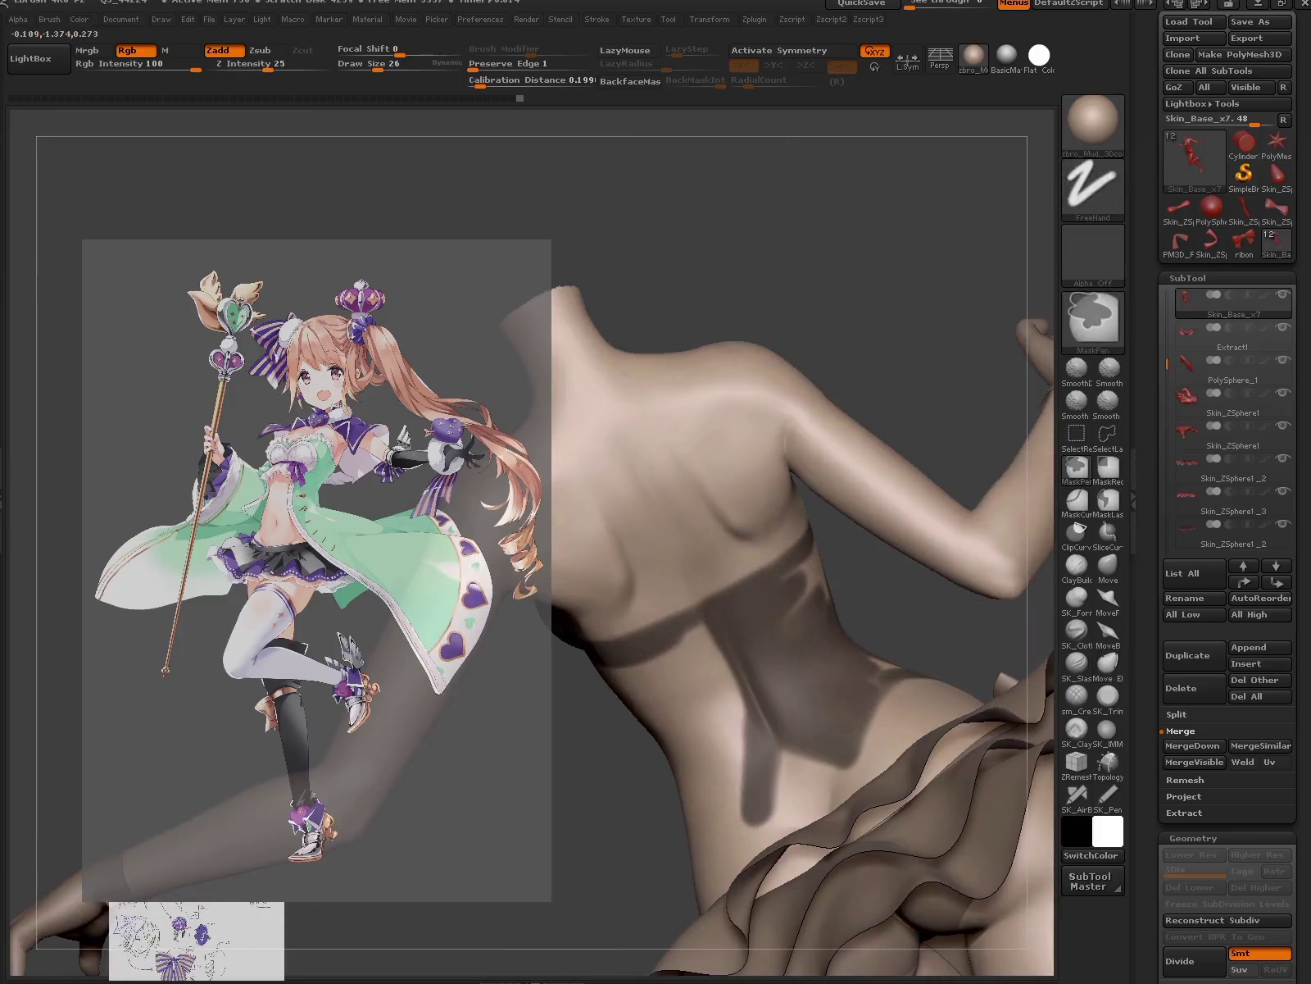
right_drag(811, 655, 845, 675)
mouse_move(762, 586)
right_down()
mouse_move(828, 607)
mouse_move(853, 639)
right_up()
mouse_move(860, 705)
right_down()
mouse_move(869, 737)
mouse_move(779, 672)
right_up()
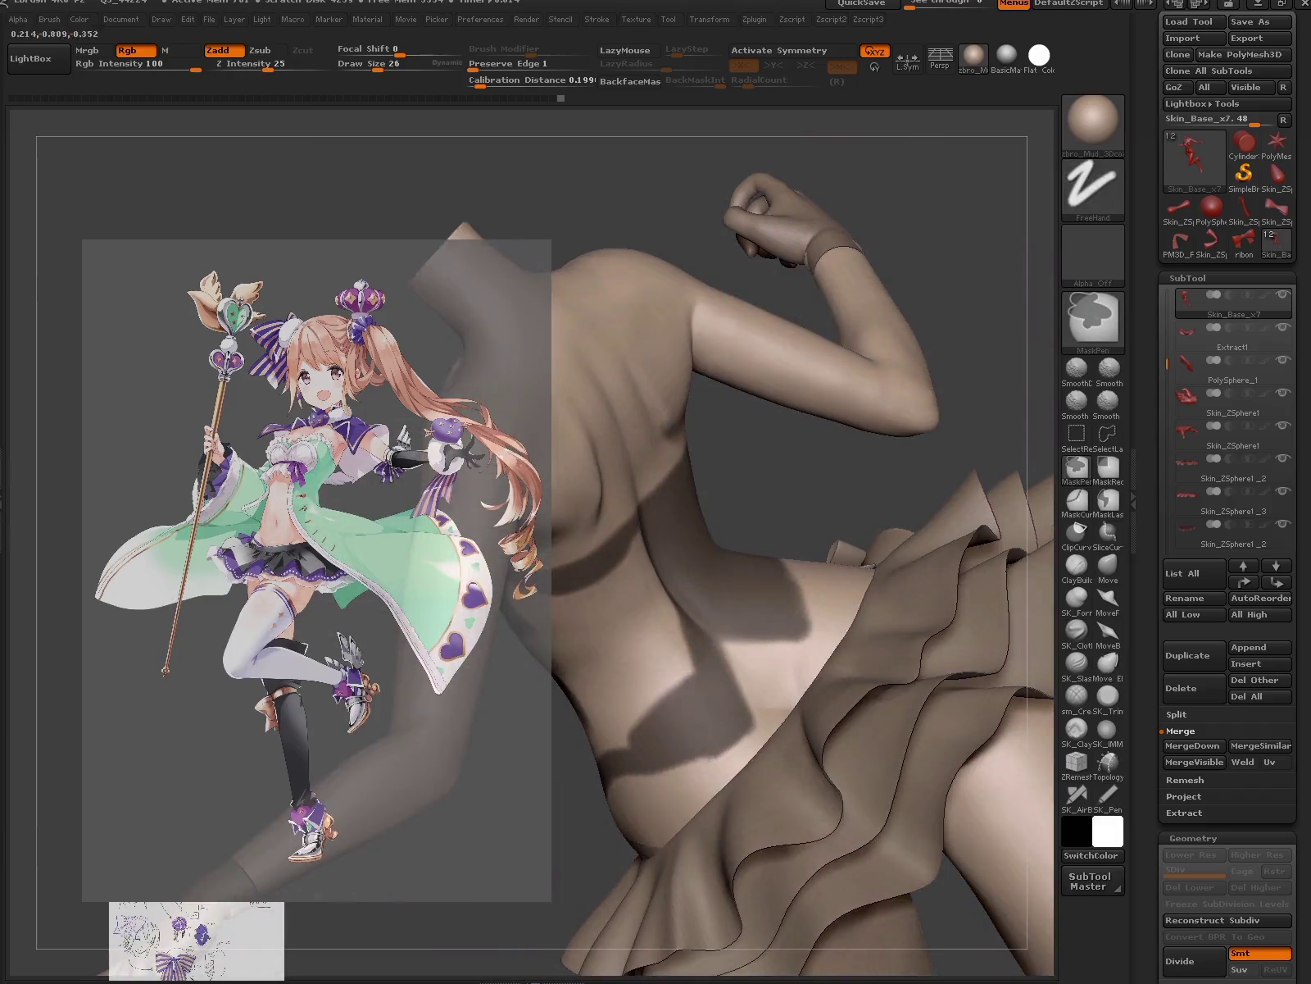
right_drag(754, 629, 705, 517)
right_drag(758, 463, 737, 492)
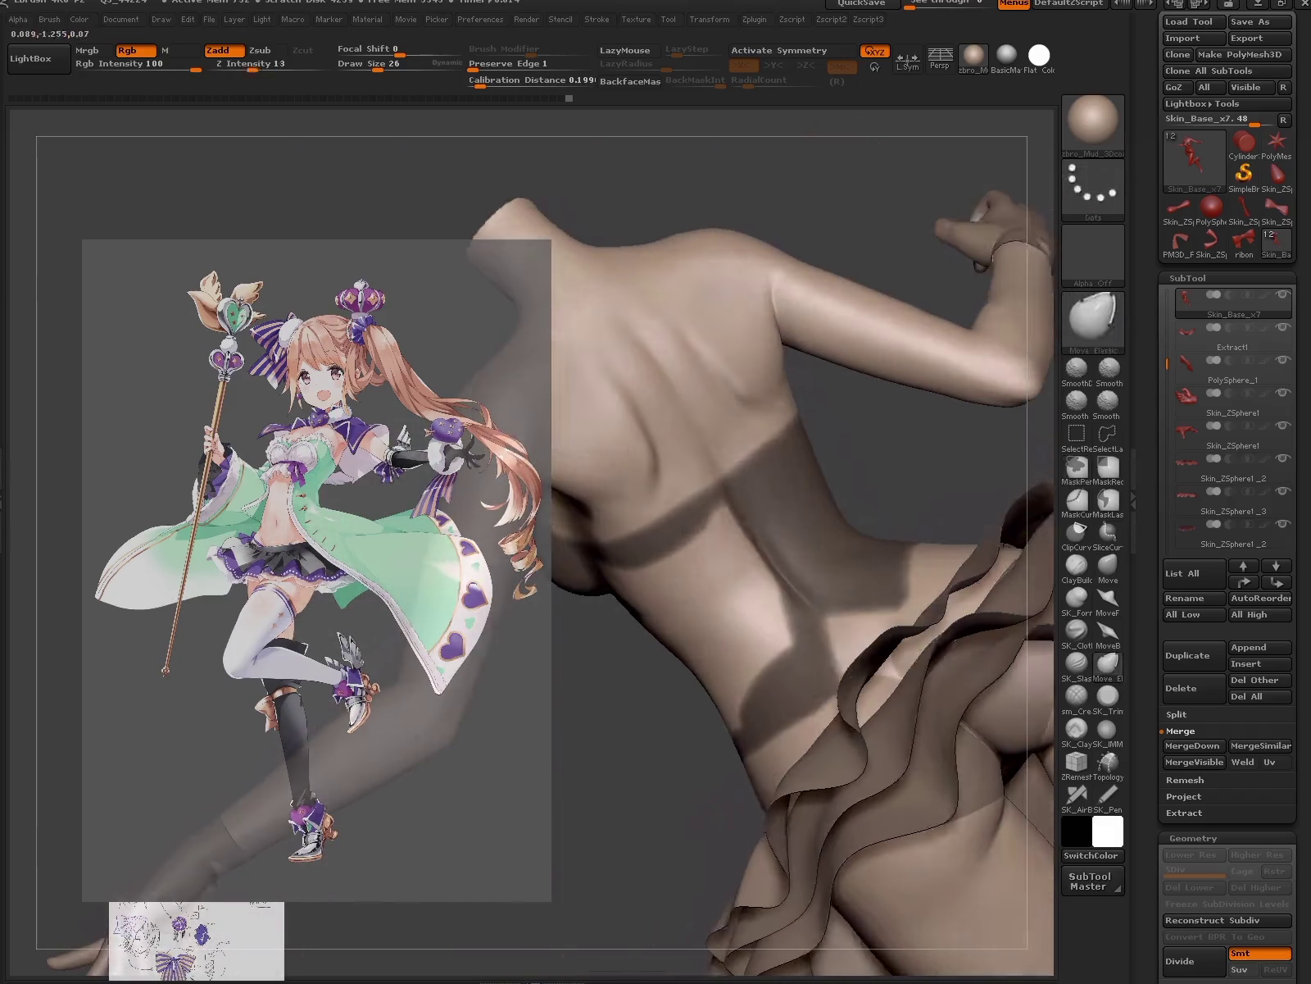
right_drag(820, 655, 811, 639)
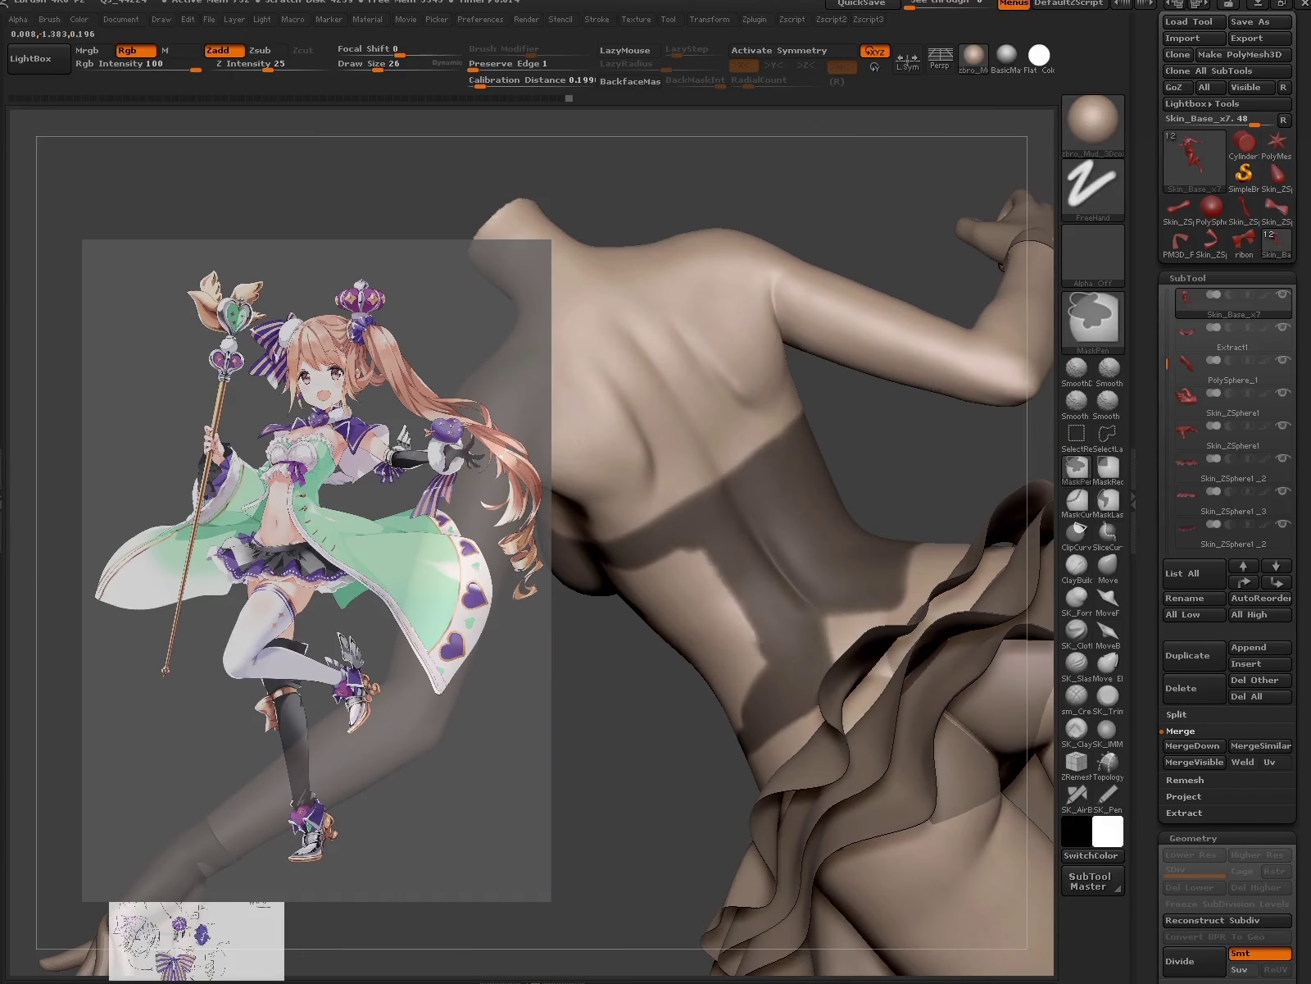
right_drag(819, 656, 606, 656)
- Refine the front chest mask with Ctrl-painting from frontal and three-quarter views
right_drag(783, 789, 730, 521)
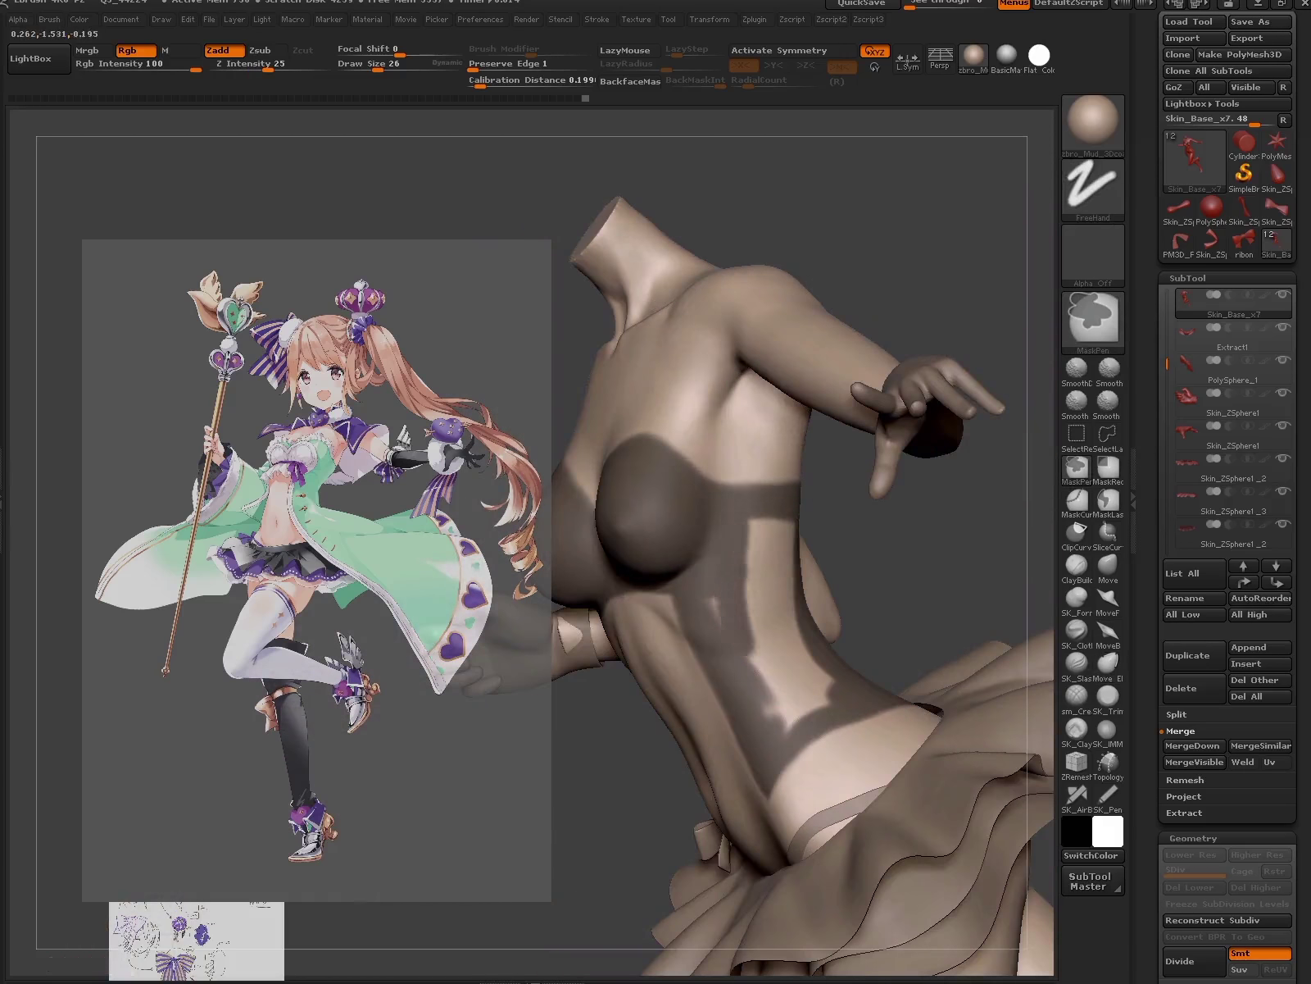
right_drag(819, 574, 689, 557)
mouse_move(822, 671)
right_down()
mouse_move(843, 740)
mouse_move(787, 705)
mouse_move(746, 630)
mouse_move(829, 603)
right_up()
mouse_move(791, 674)
right_down()
mouse_move(723, 623)
mouse_move(829, 536)
right_up()
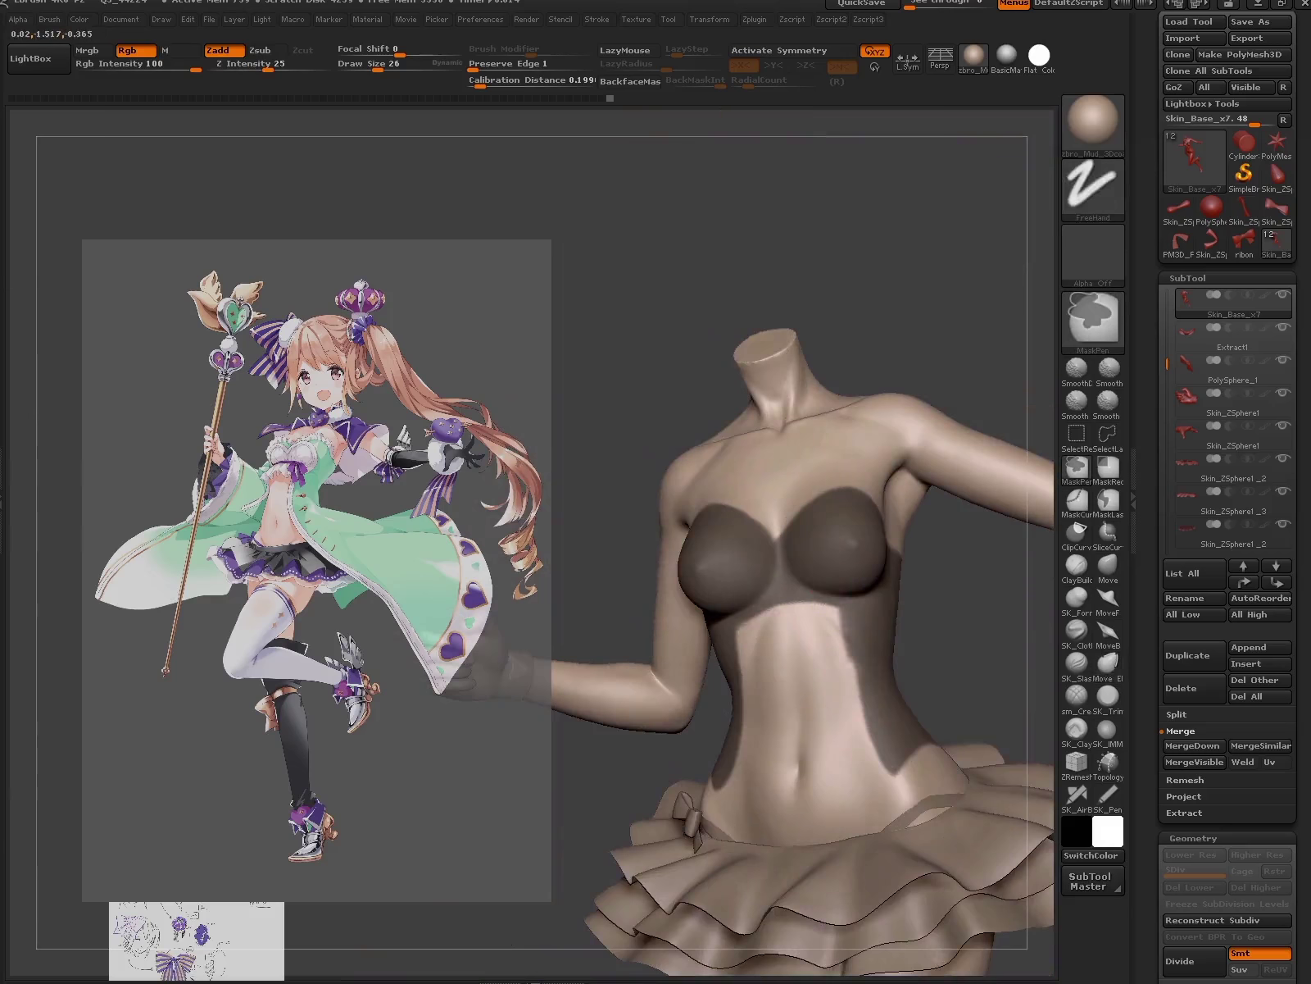
right_drag(865, 626, 828, 611)
key(ctrl)
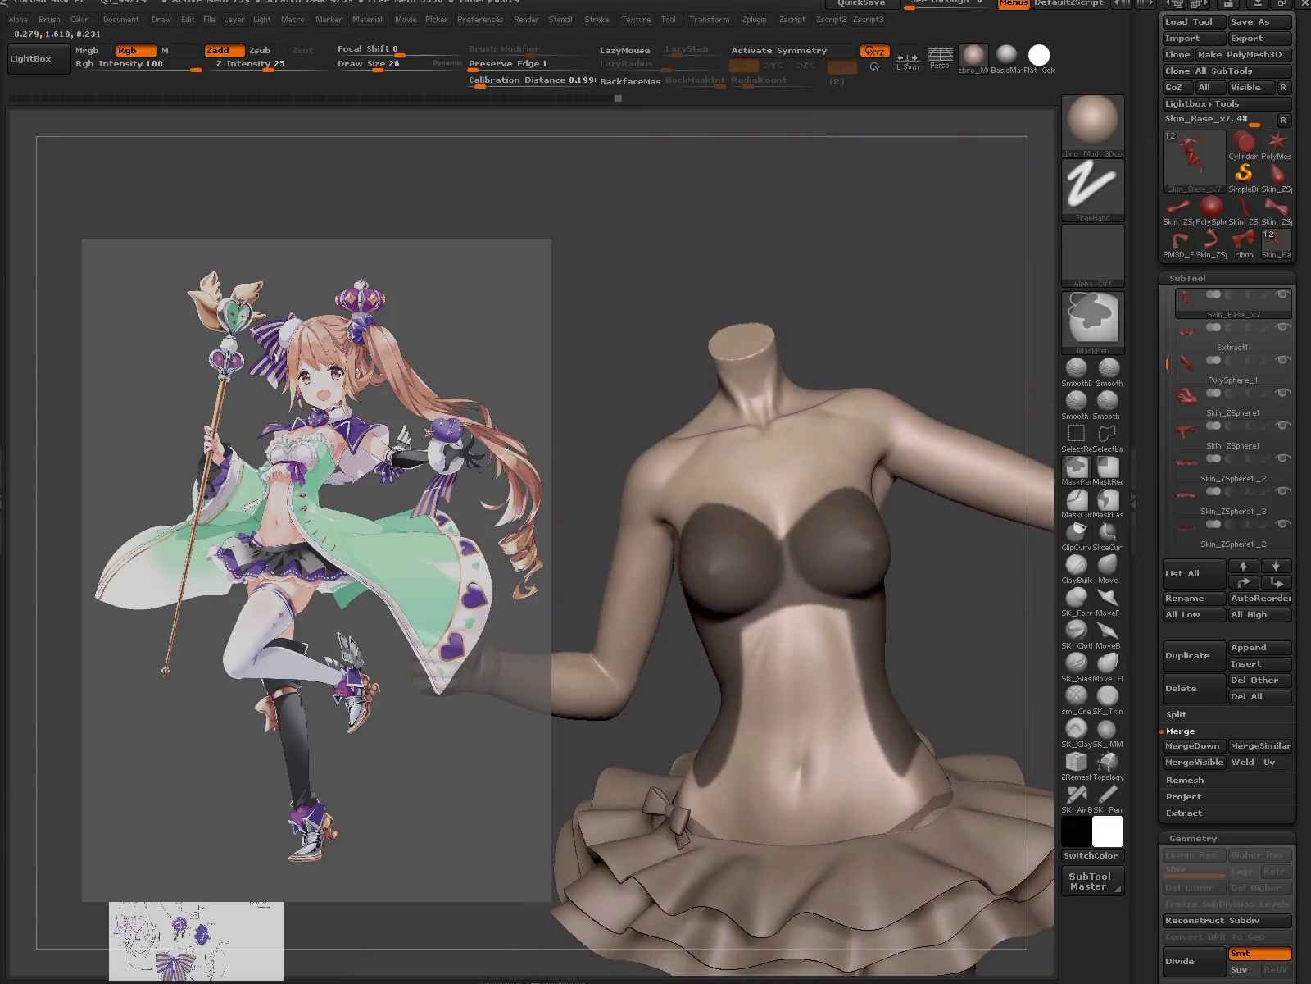
right_drag(811, 675, 759, 631)
key(ctrl)
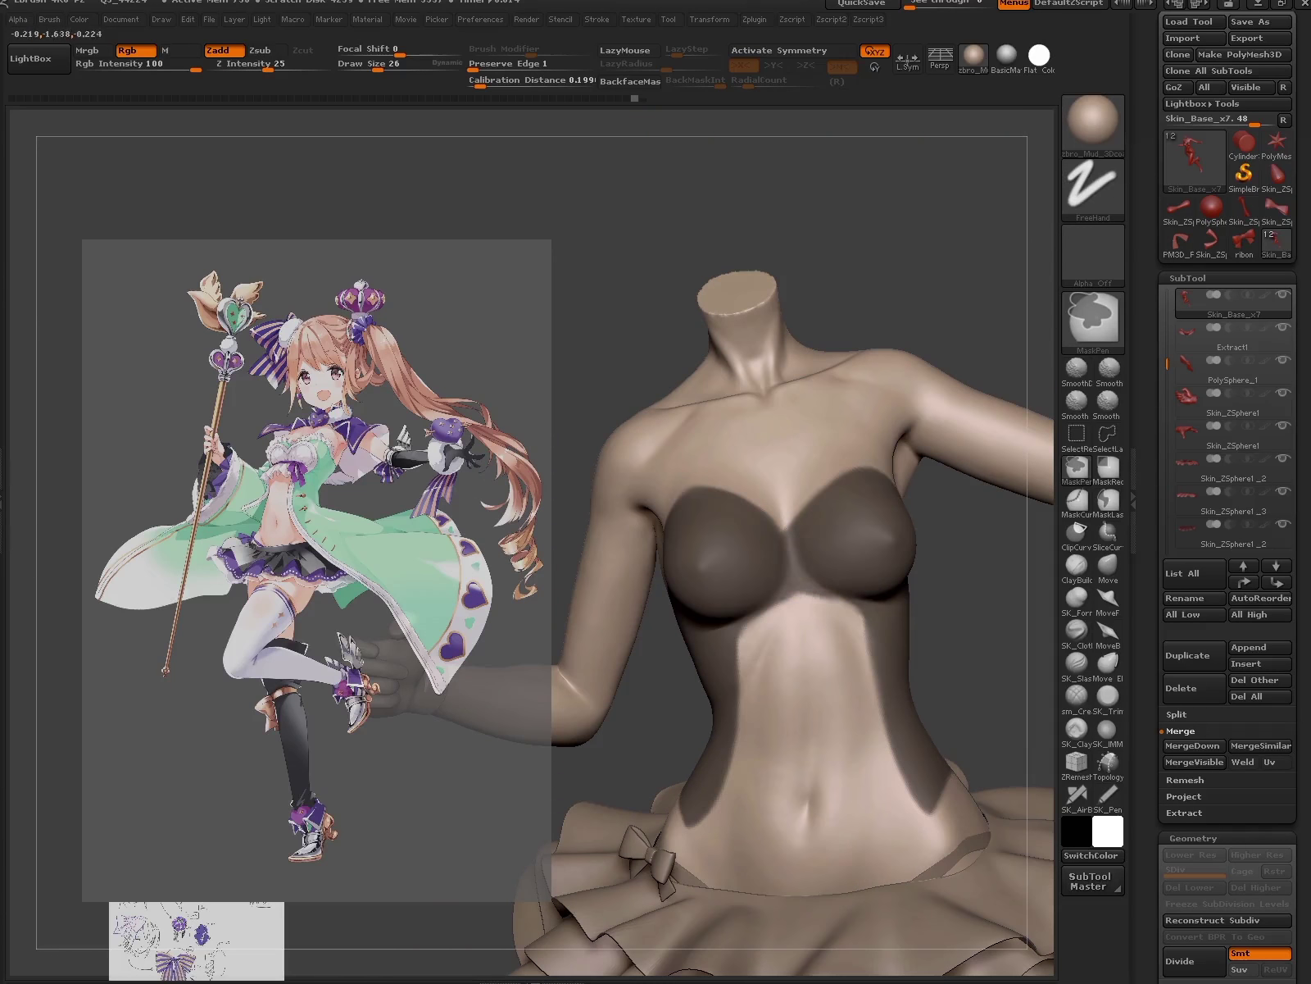
right_drag(847, 596, 881, 772)
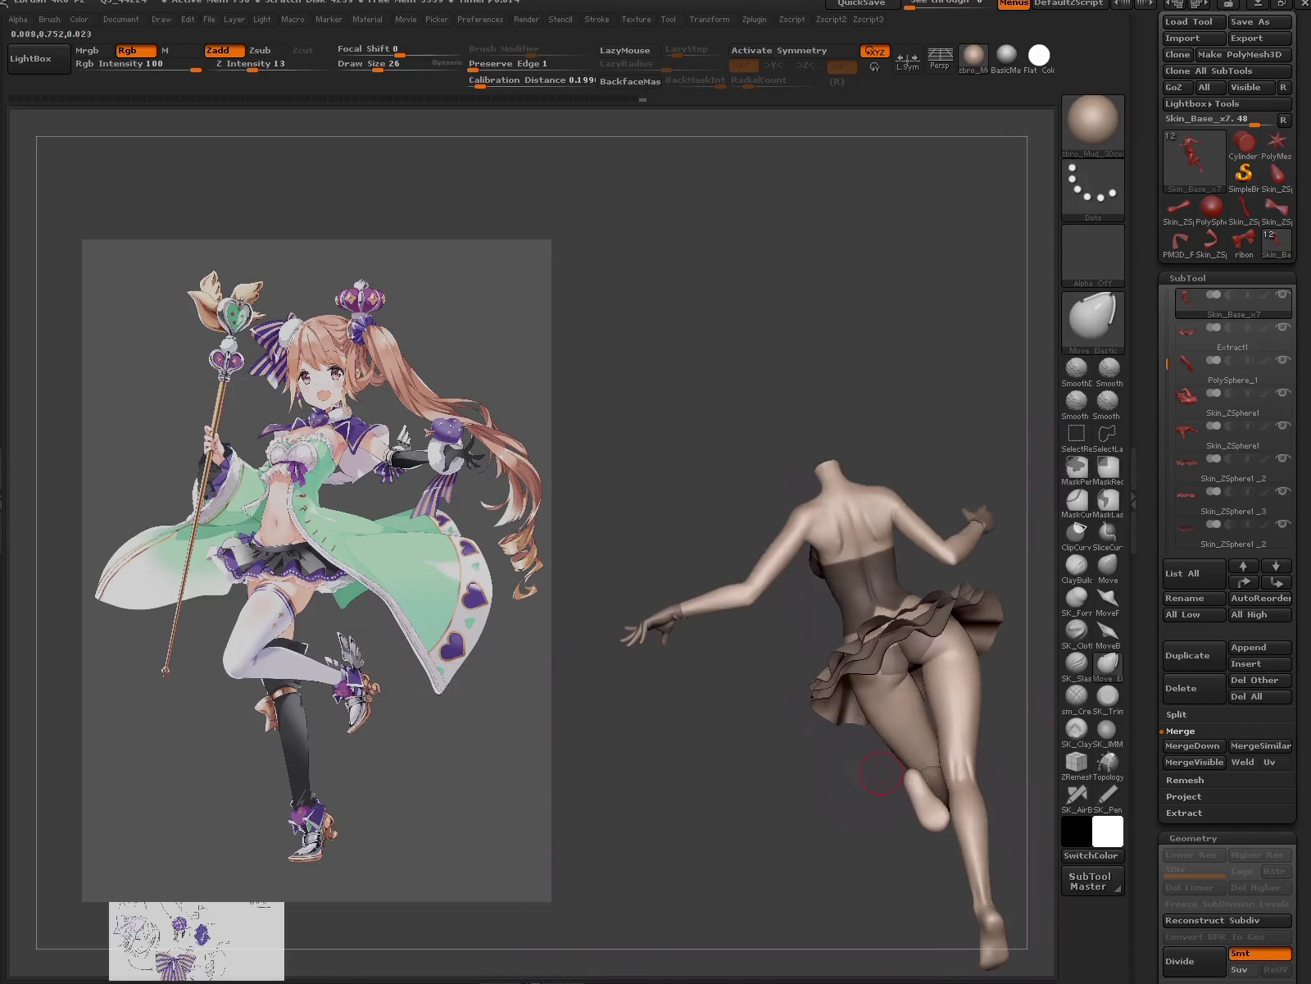
- Extract the mask into a 0.02-thick bodice piece and run ZRemesher on Extract1
click(1184, 812)
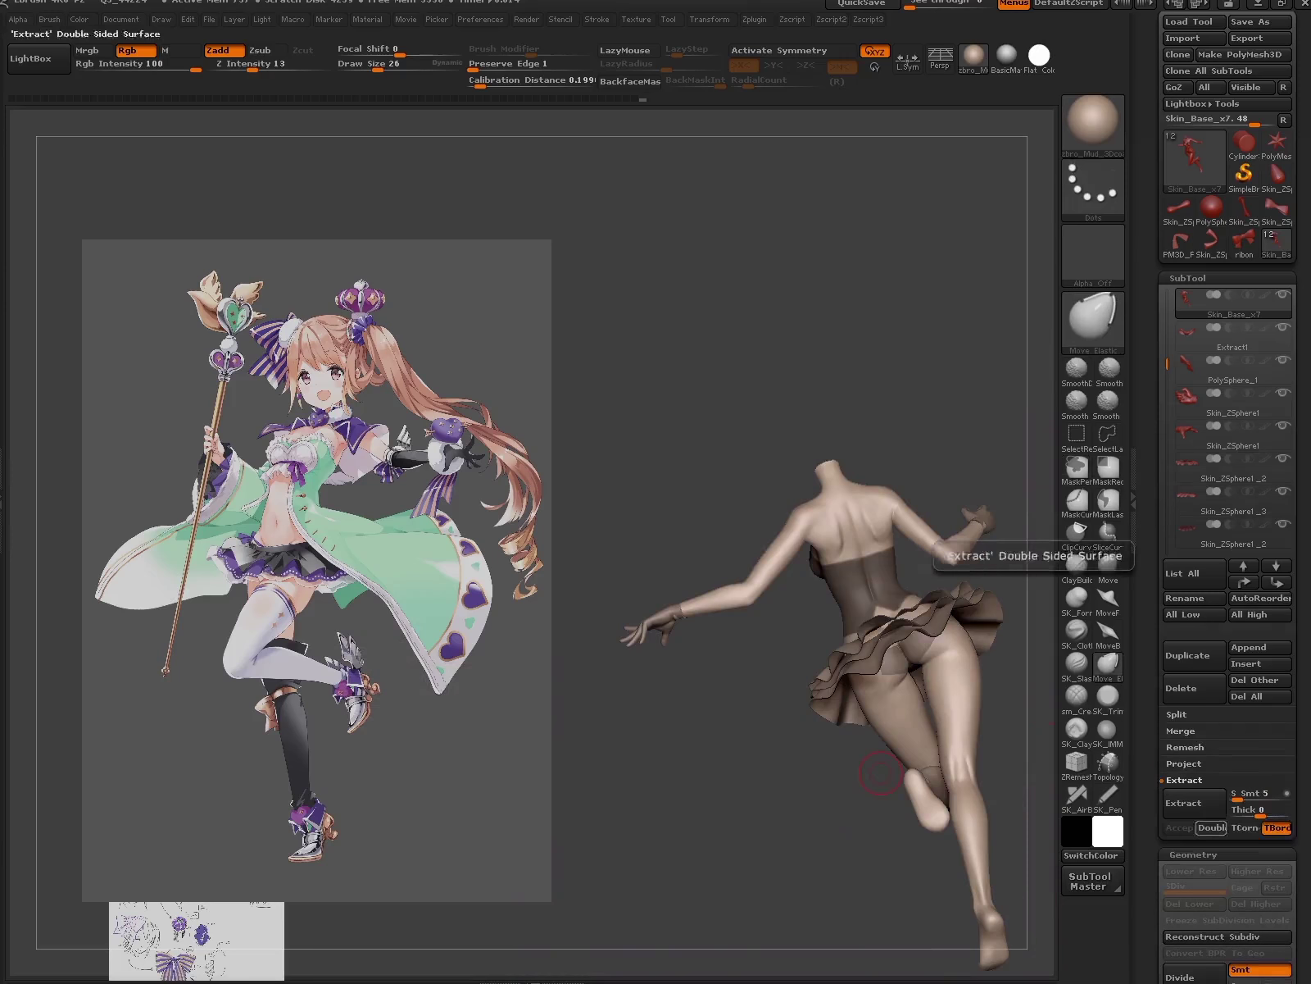
click(1178, 827)
drag(984, 532, 913, 680)
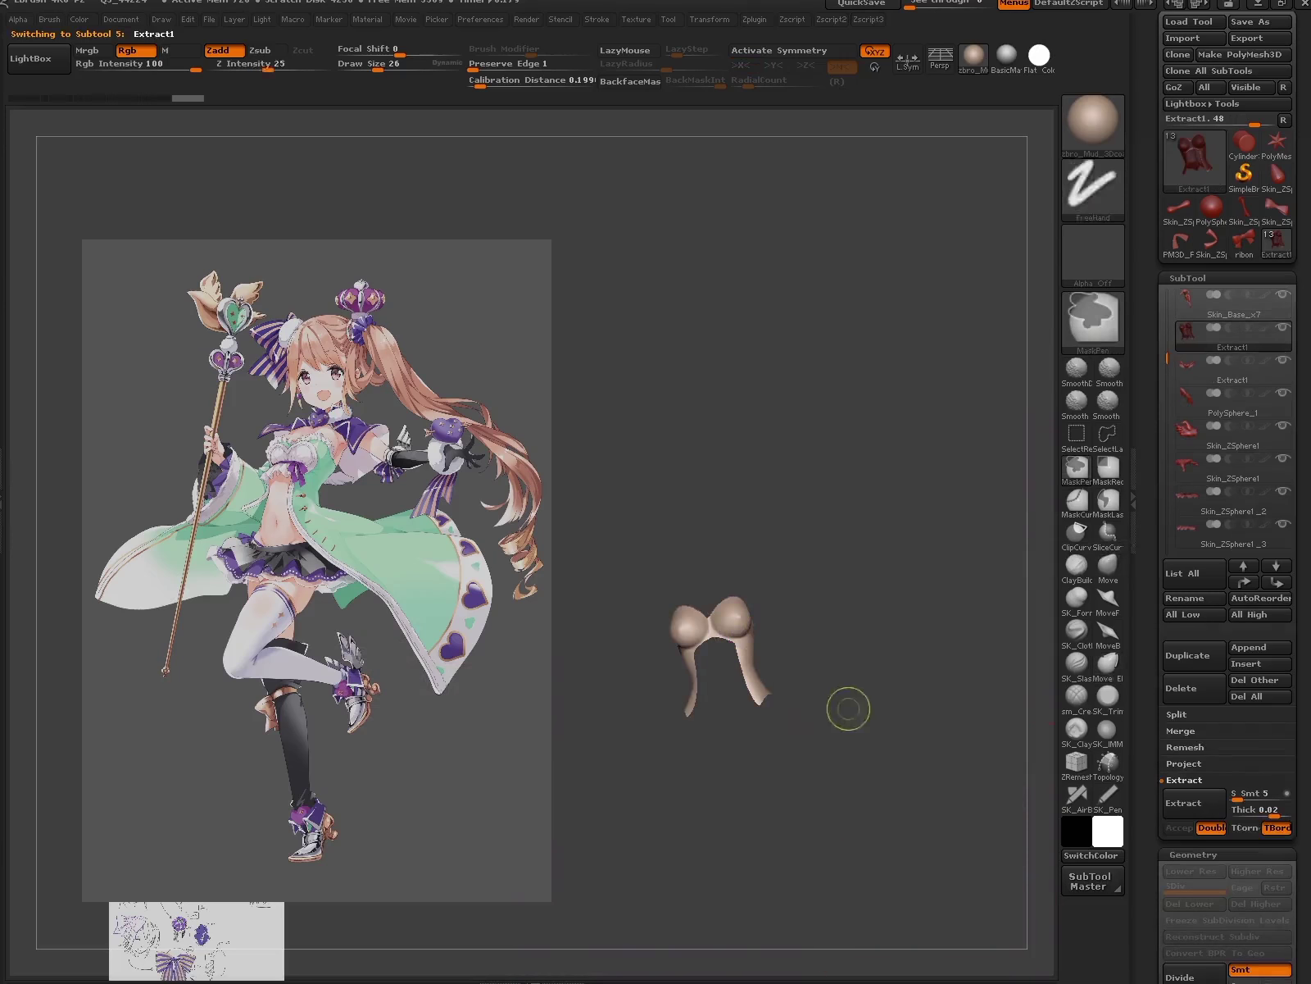
key(2)
key(3)
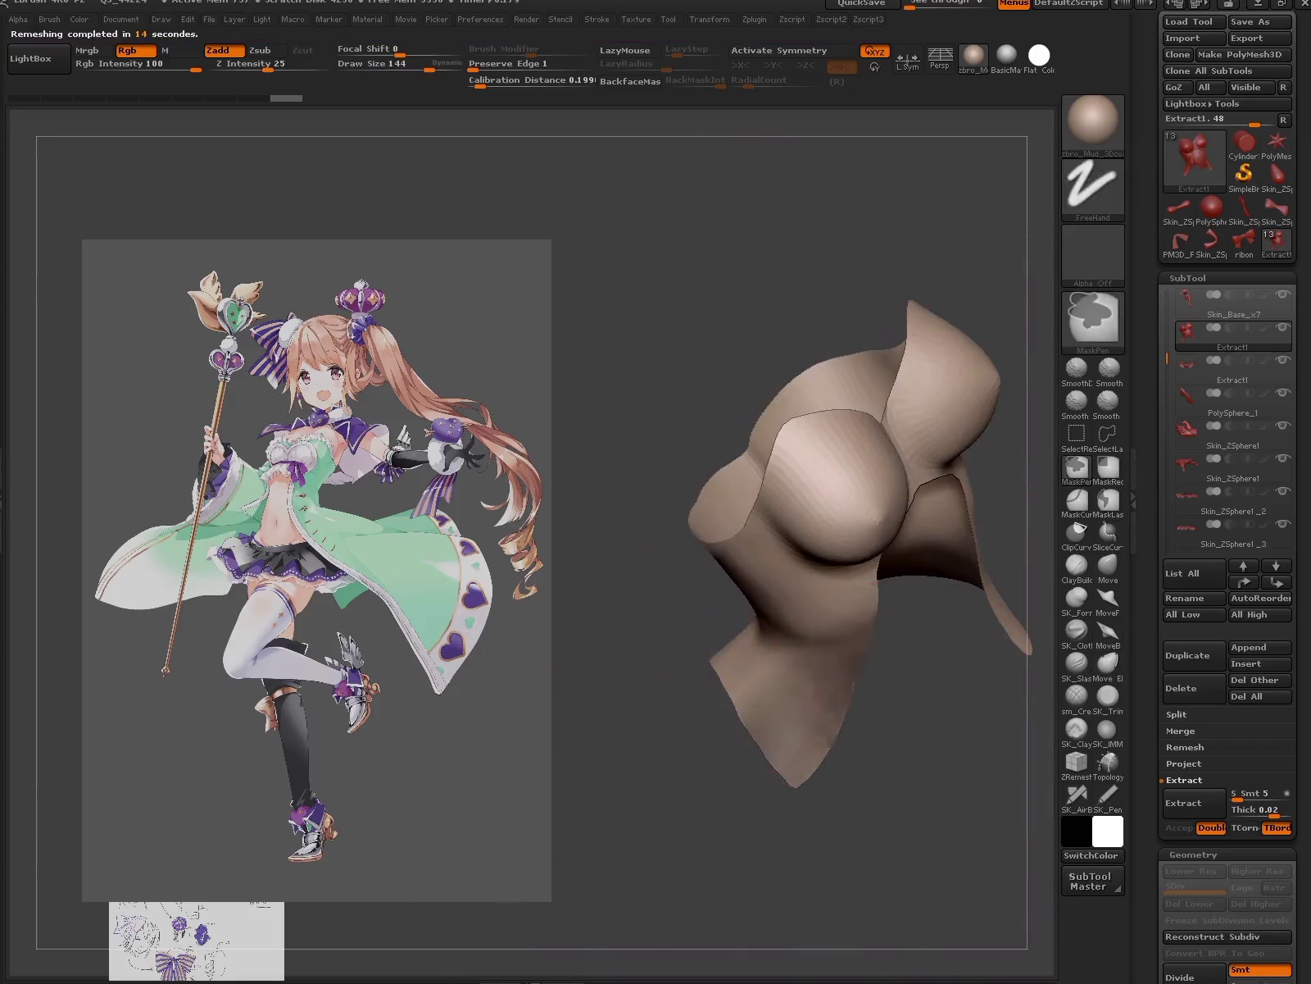
- Reposition the bodice piece with Transpose move lines, checking it from the front
key(w)
drag(732, 702, 705, 535)
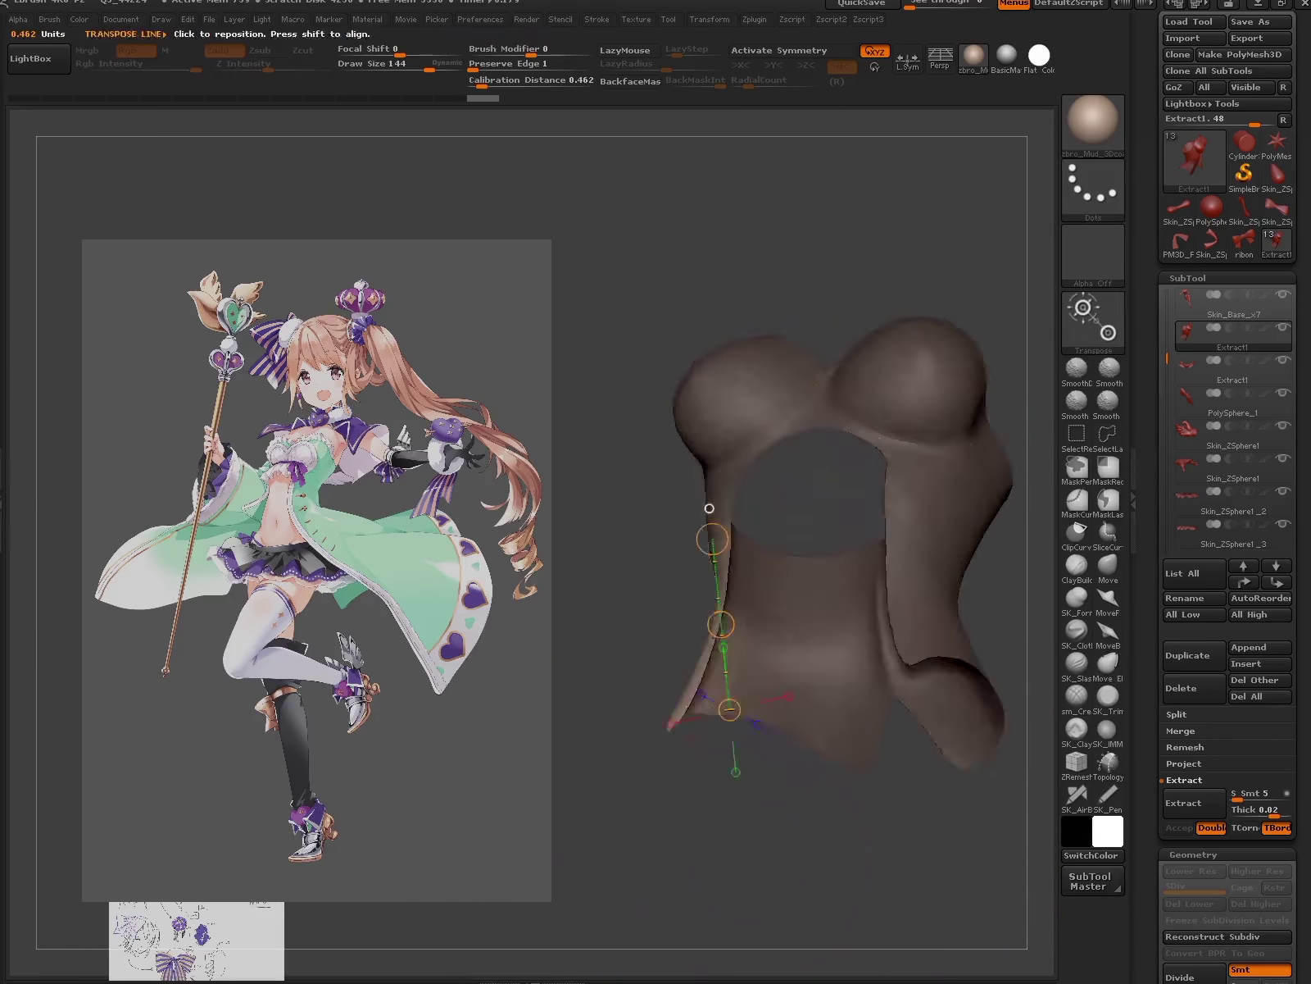
ctrl+right_drag(710, 508, 779, 537)
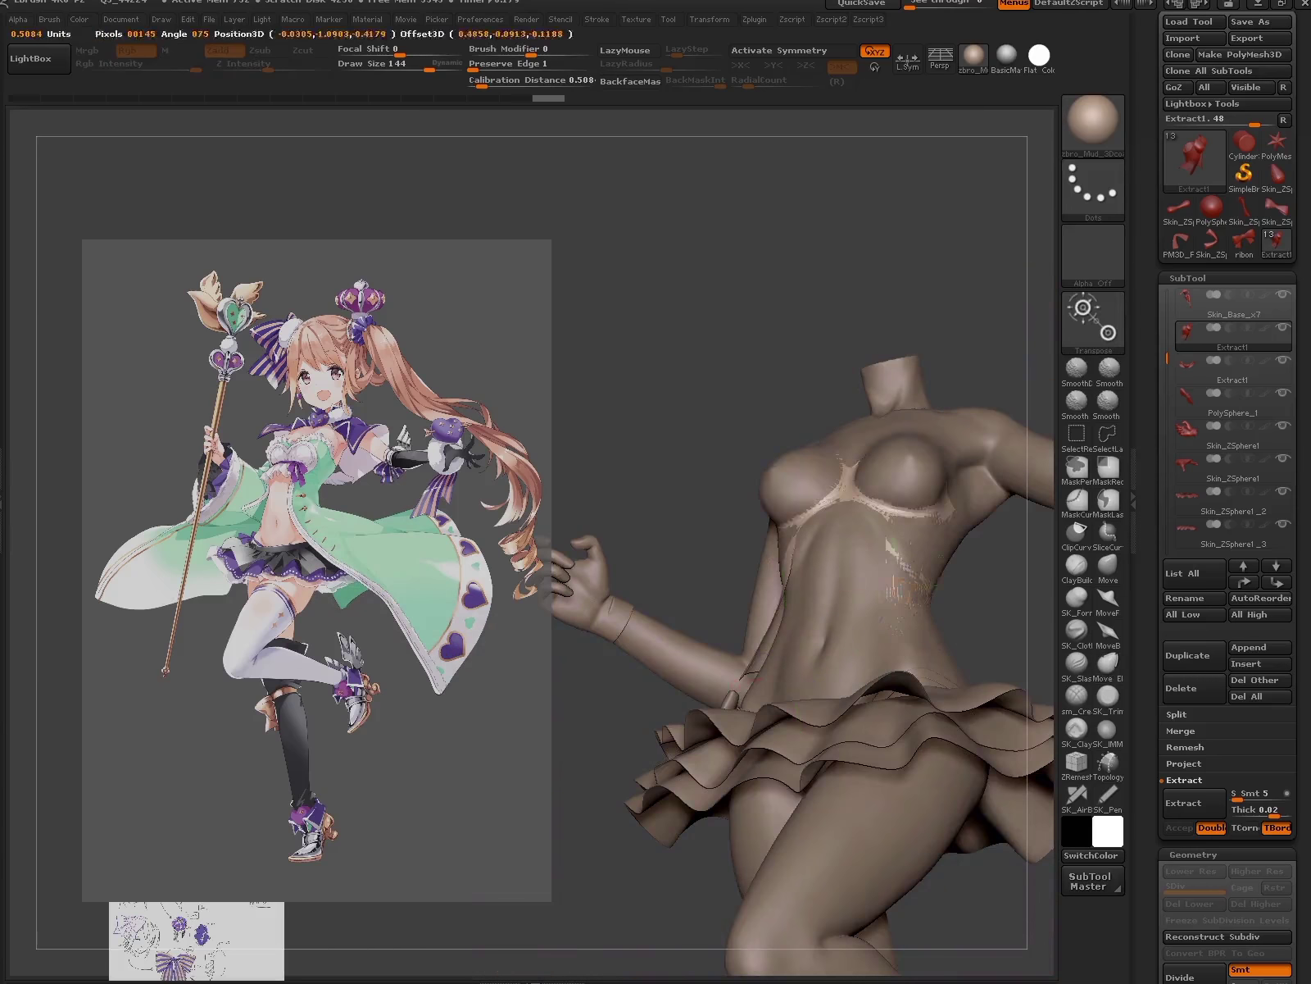
key(q)
mouse_move(984, 574)
right_down()
mouse_move(819, 590)
mouse_move(748, 637)
mouse_move(834, 687)
mouse_move(732, 805)
mouse_move(819, 733)
right_up()
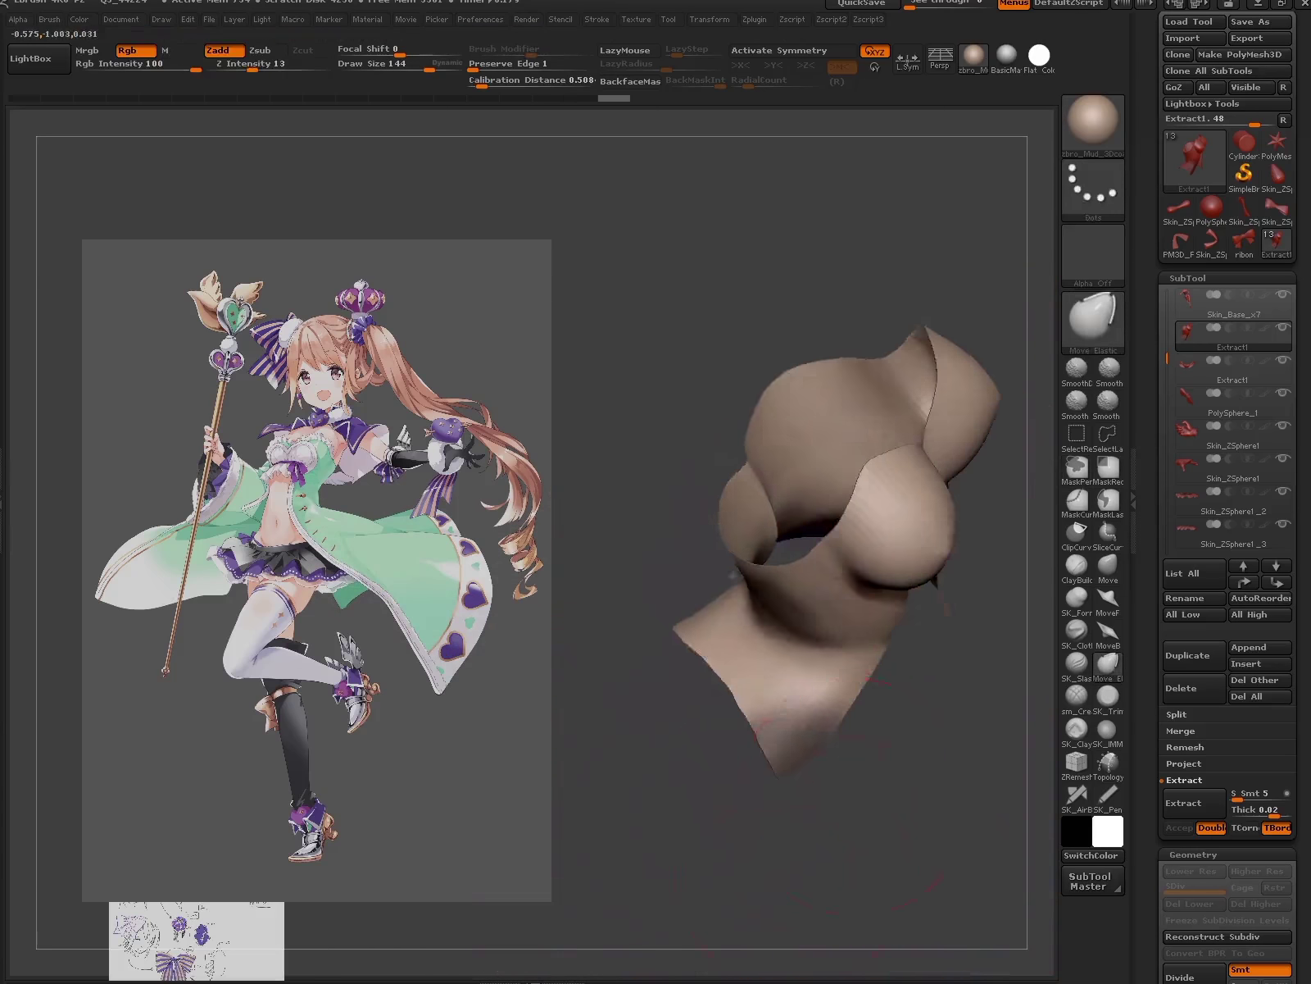
key(w)
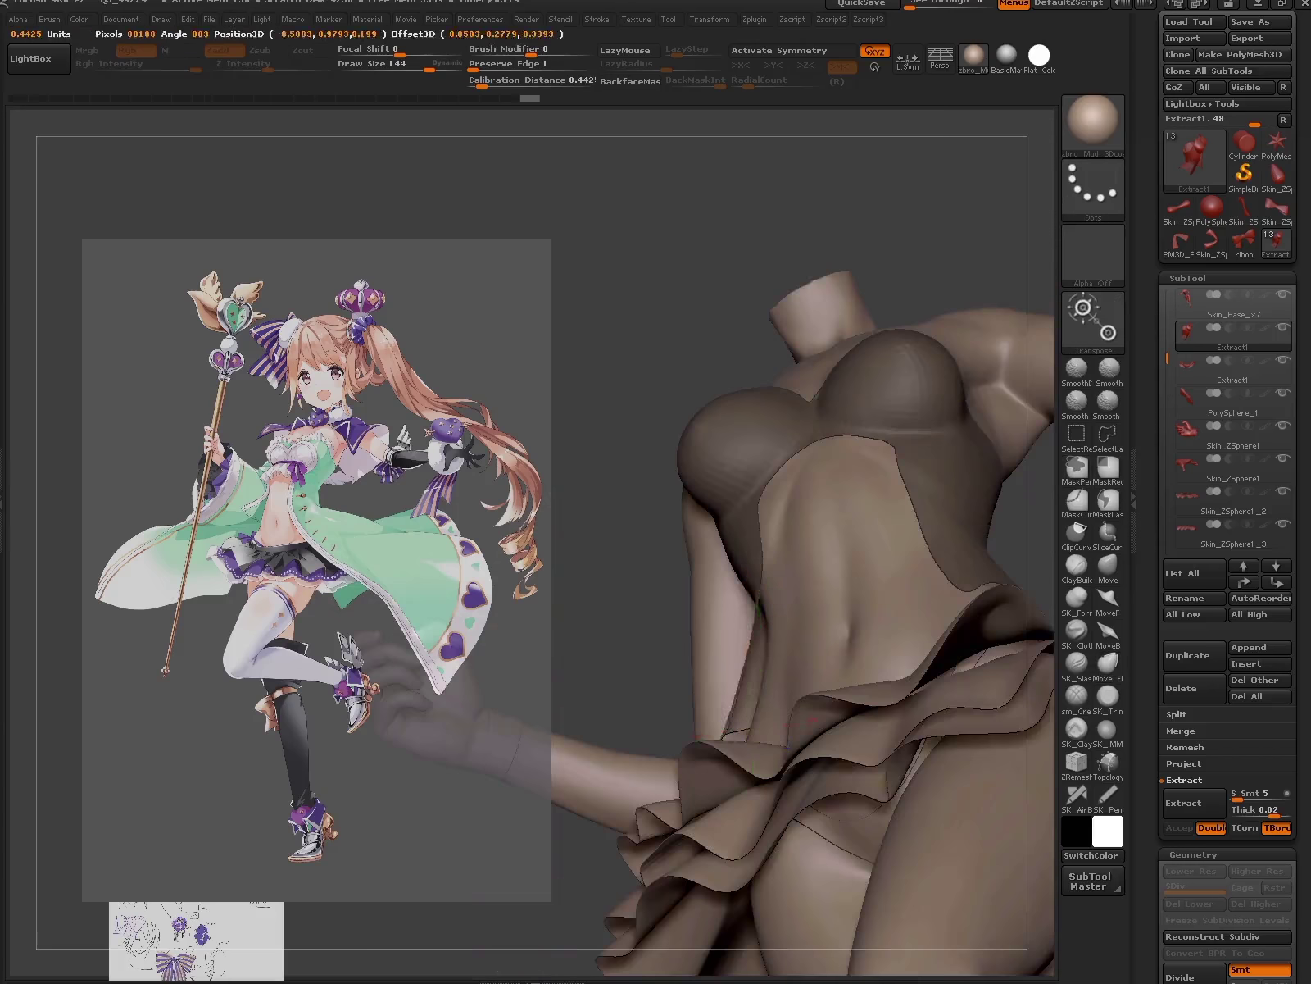
mouse_move(763, 544)
right_down()
mouse_move(728, 544)
mouse_move(820, 655)
right_up()
key(q)
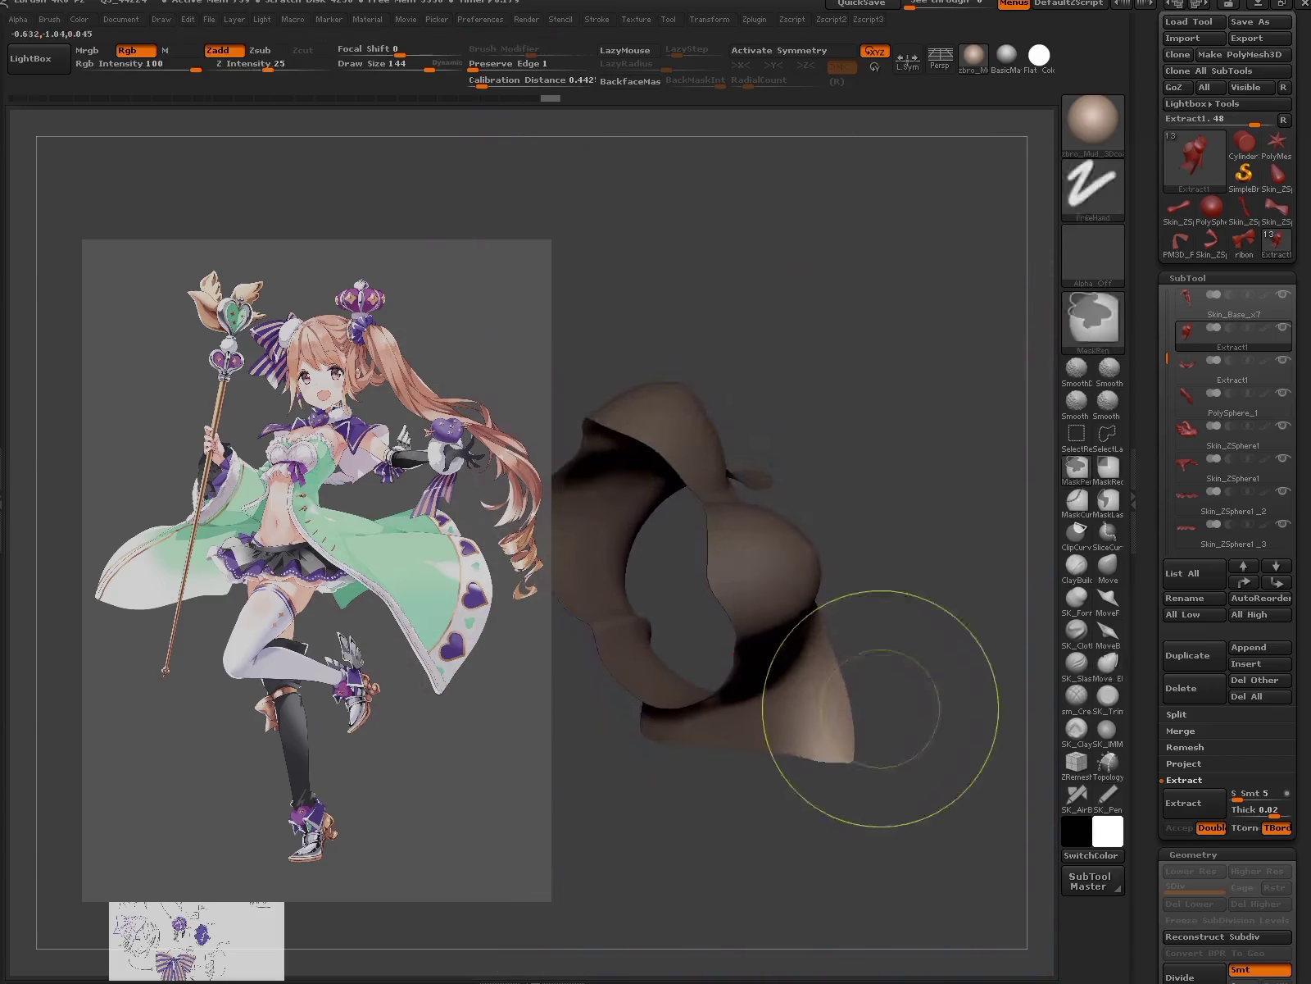
- Solo the bodice piece and mask all but a strip along its edge
right_drag(878, 718, 826, 658)
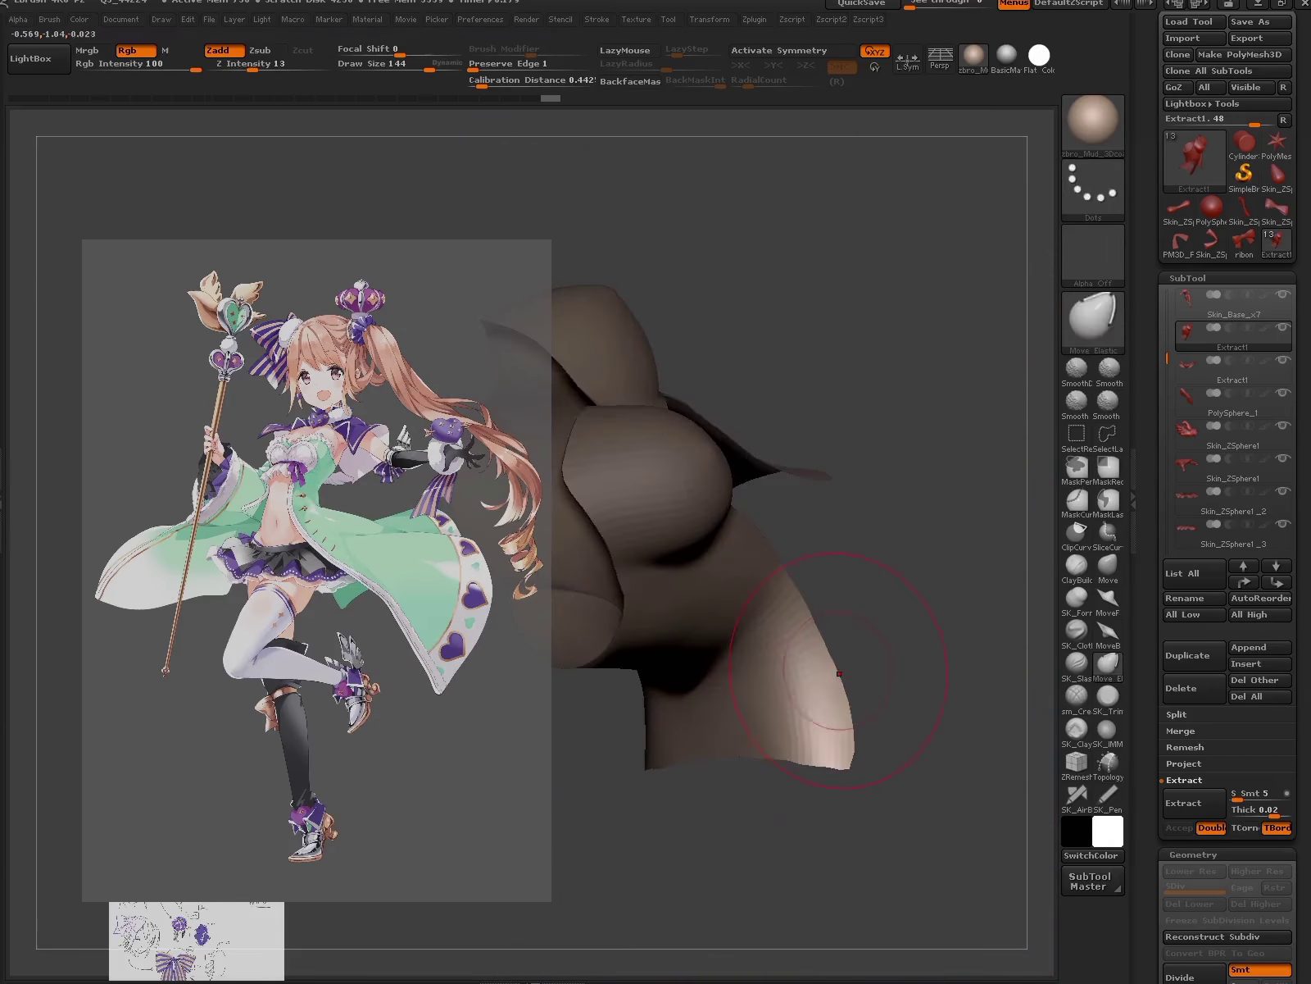
ctrl+click(840, 769)
key(w)
ctrl+drag(816, 623, 819, 724)
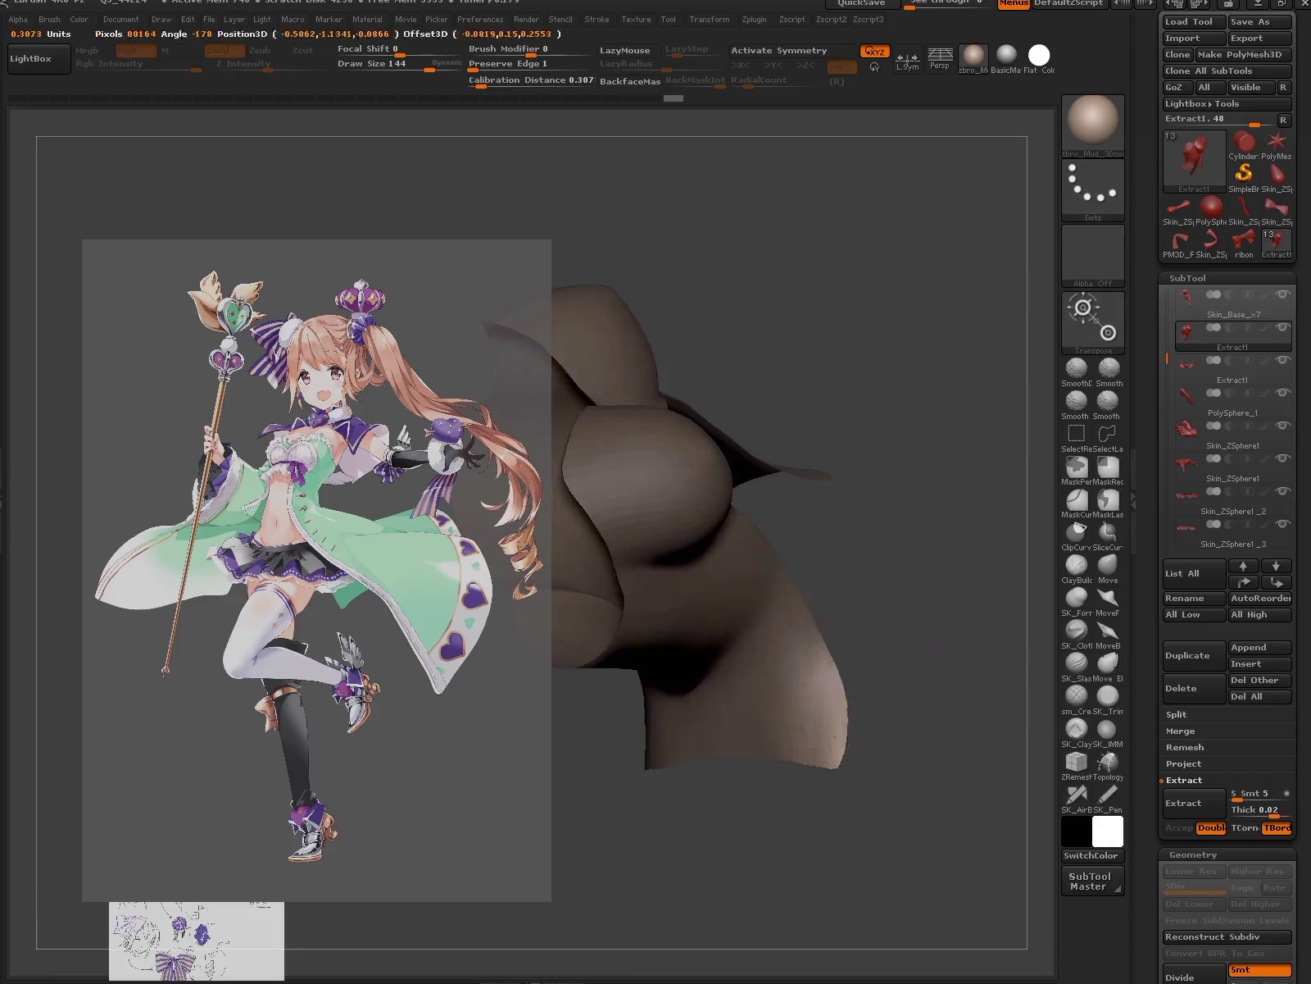
drag(820, 620, 811, 784)
right_drag(902, 492, 738, 532)
key(q)
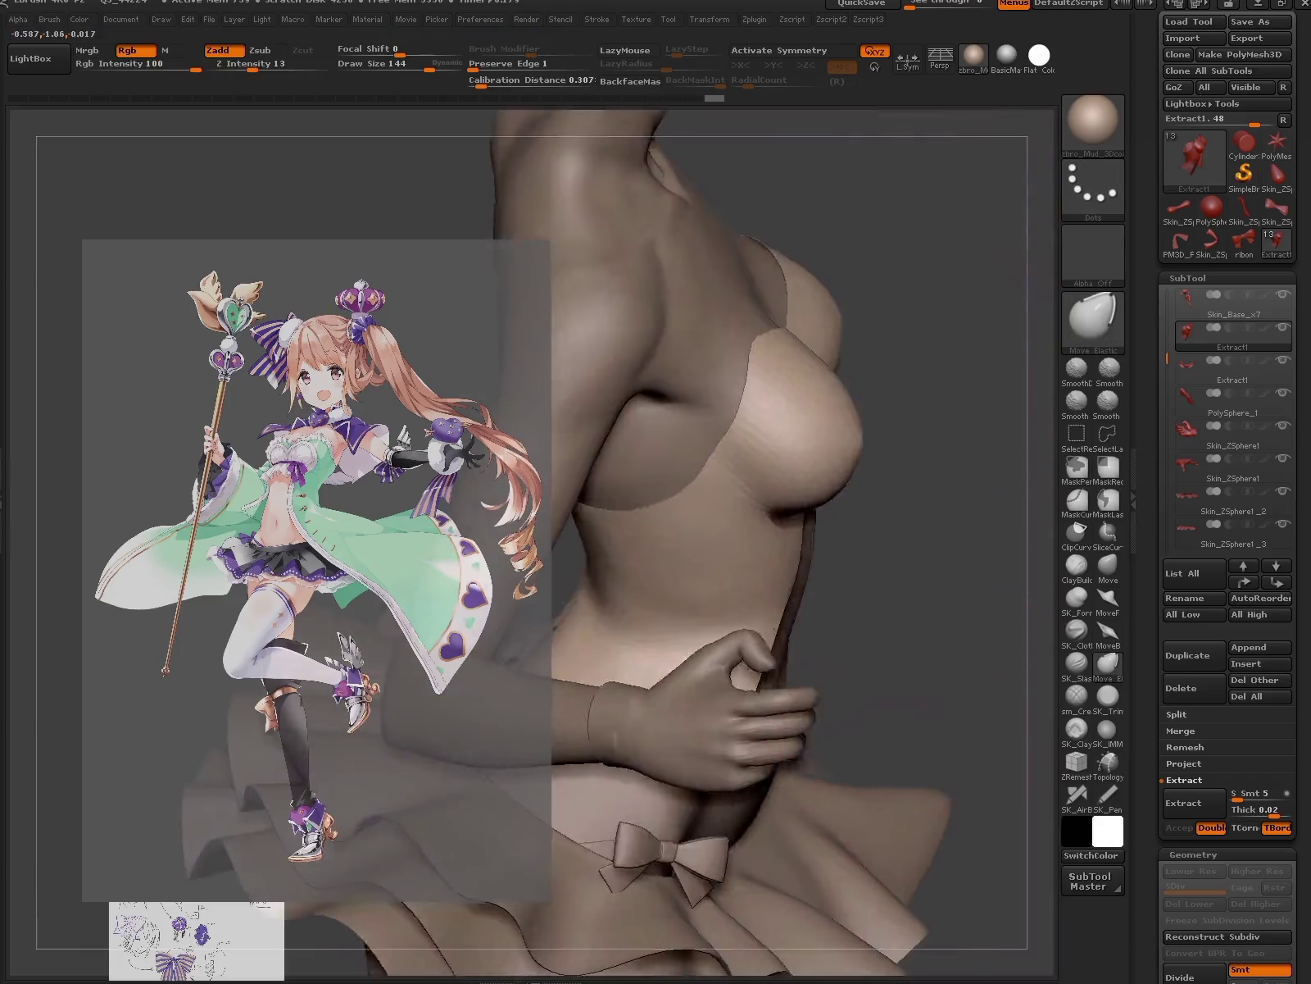
mouse_move(901, 533)
right_down()
mouse_move(883, 684)
mouse_move(549, 747)
mouse_move(881, 602)
right_up()
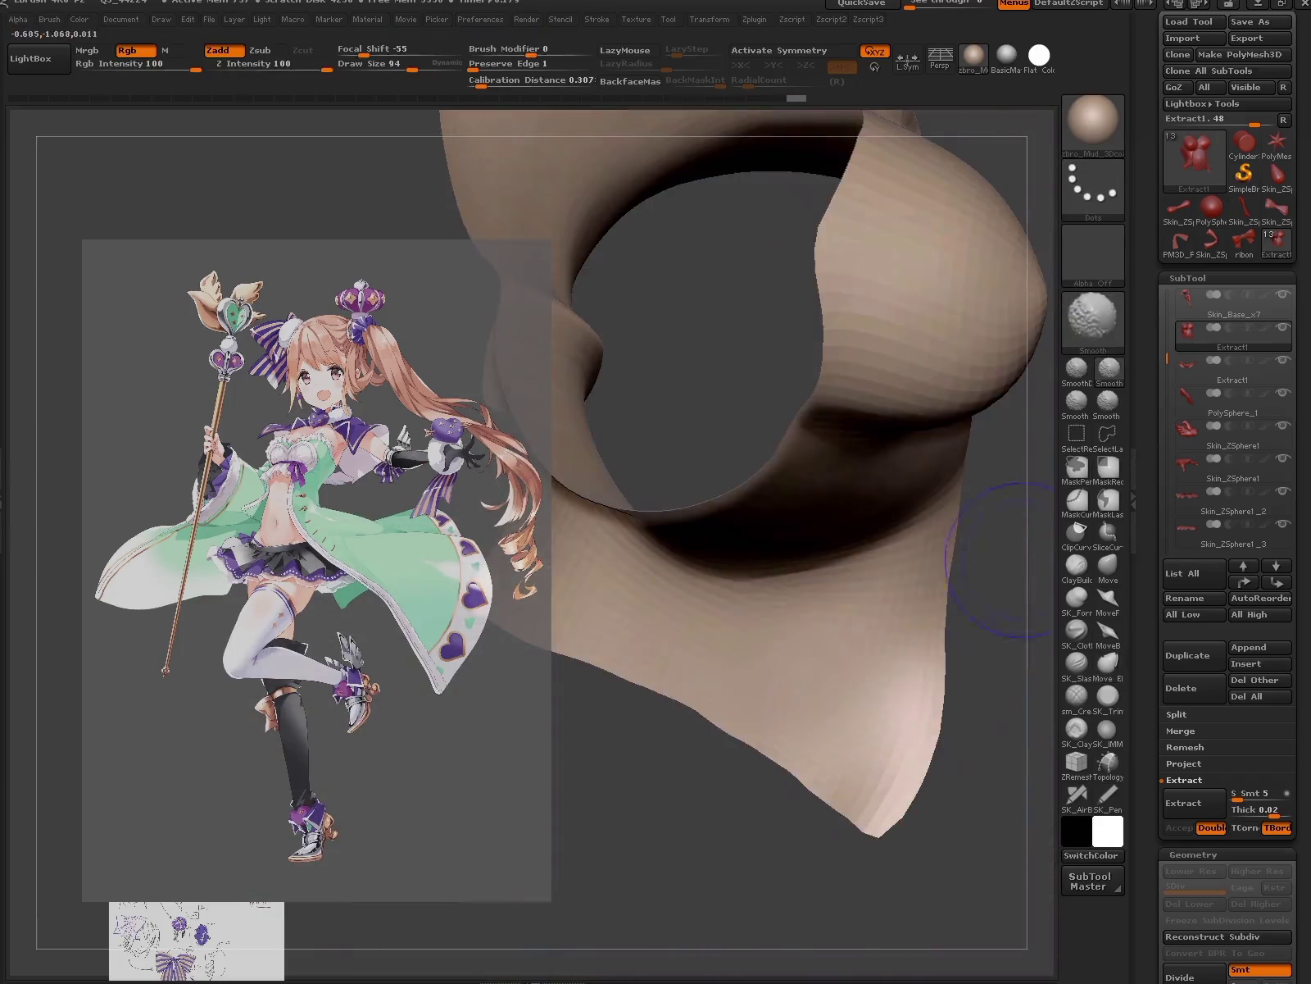
mouse_move(1000, 557)
right_down()
mouse_move(767, 735)
mouse_move(717, 731)
mouse_move(861, 762)
mouse_move(849, 775)
mouse_move(790, 745)
mouse_move(738, 761)
right_up()
- Switch to the Move brush and inspect the piece's wireframe, alone and with the figure
key(b)
key(m)
key(v)
key(shift+f)
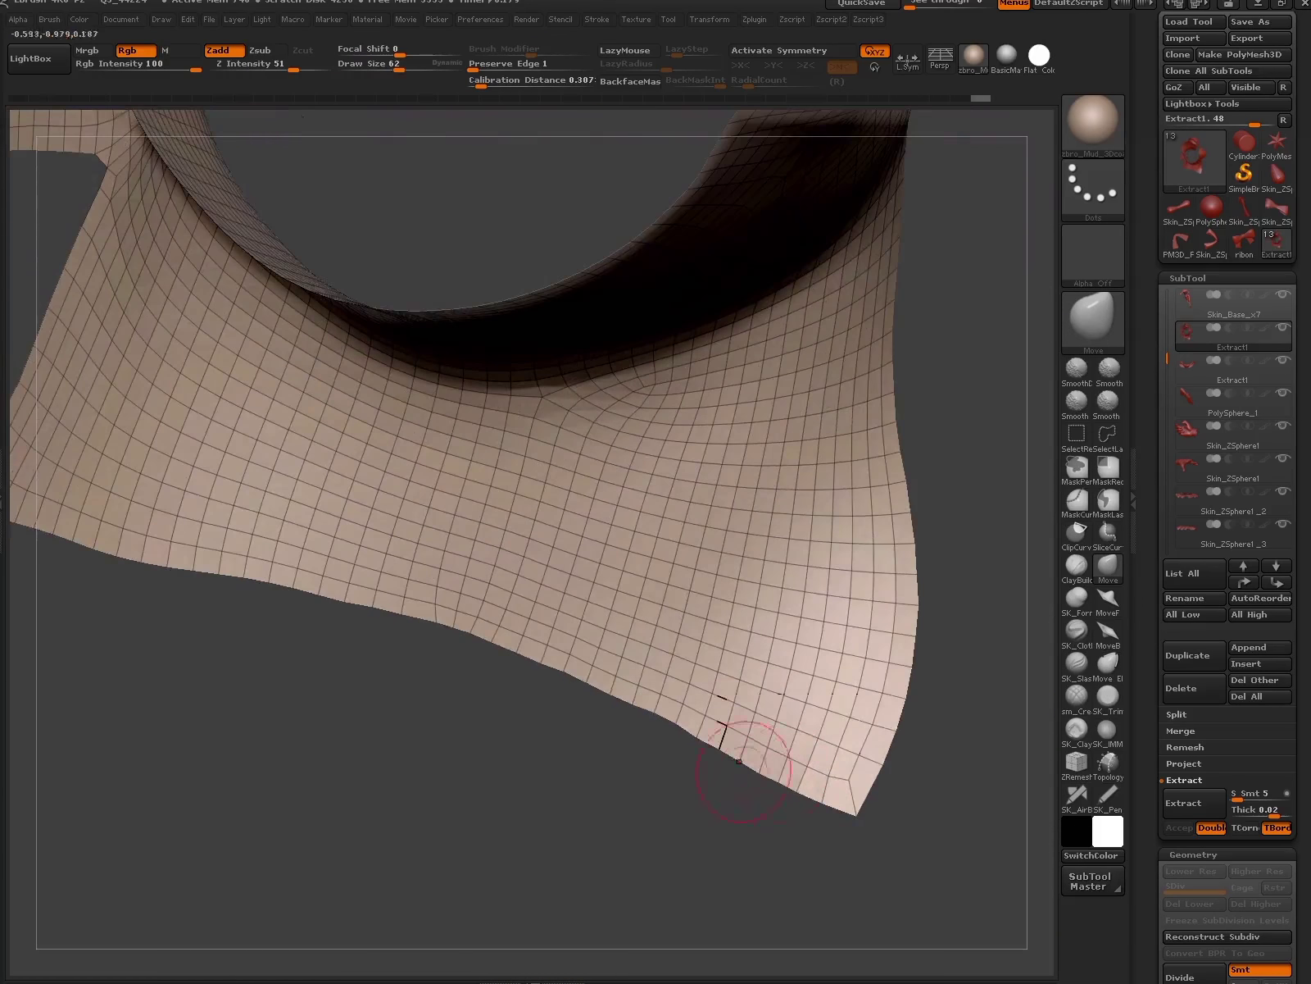
key(shift+f)
key(f)
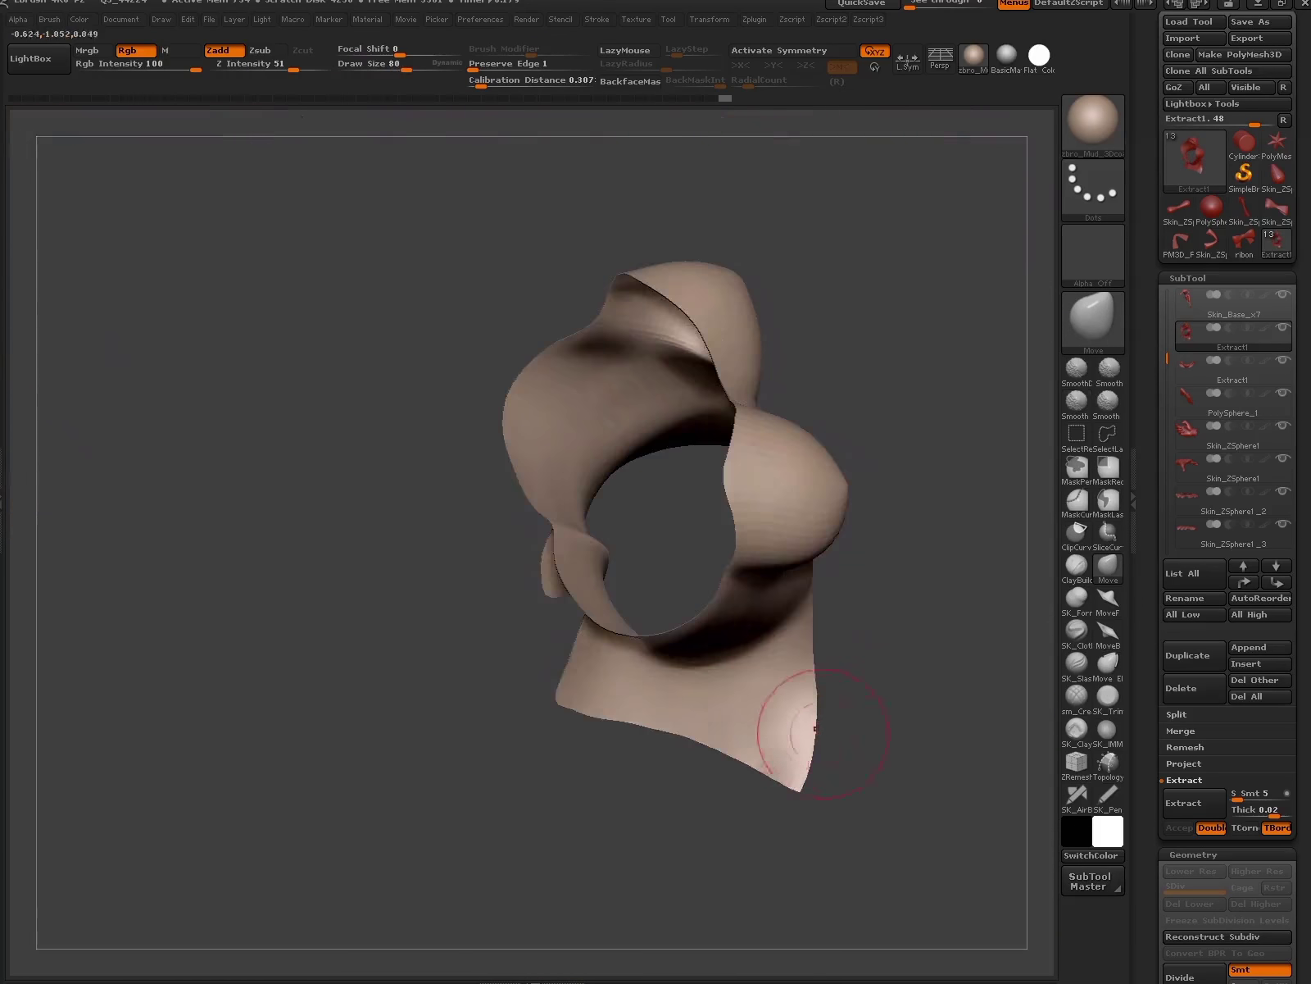
mouse_move(815, 728)
right_down()
mouse_move(790, 645)
mouse_move(776, 419)
right_up()
key(shift+ctrl+s)
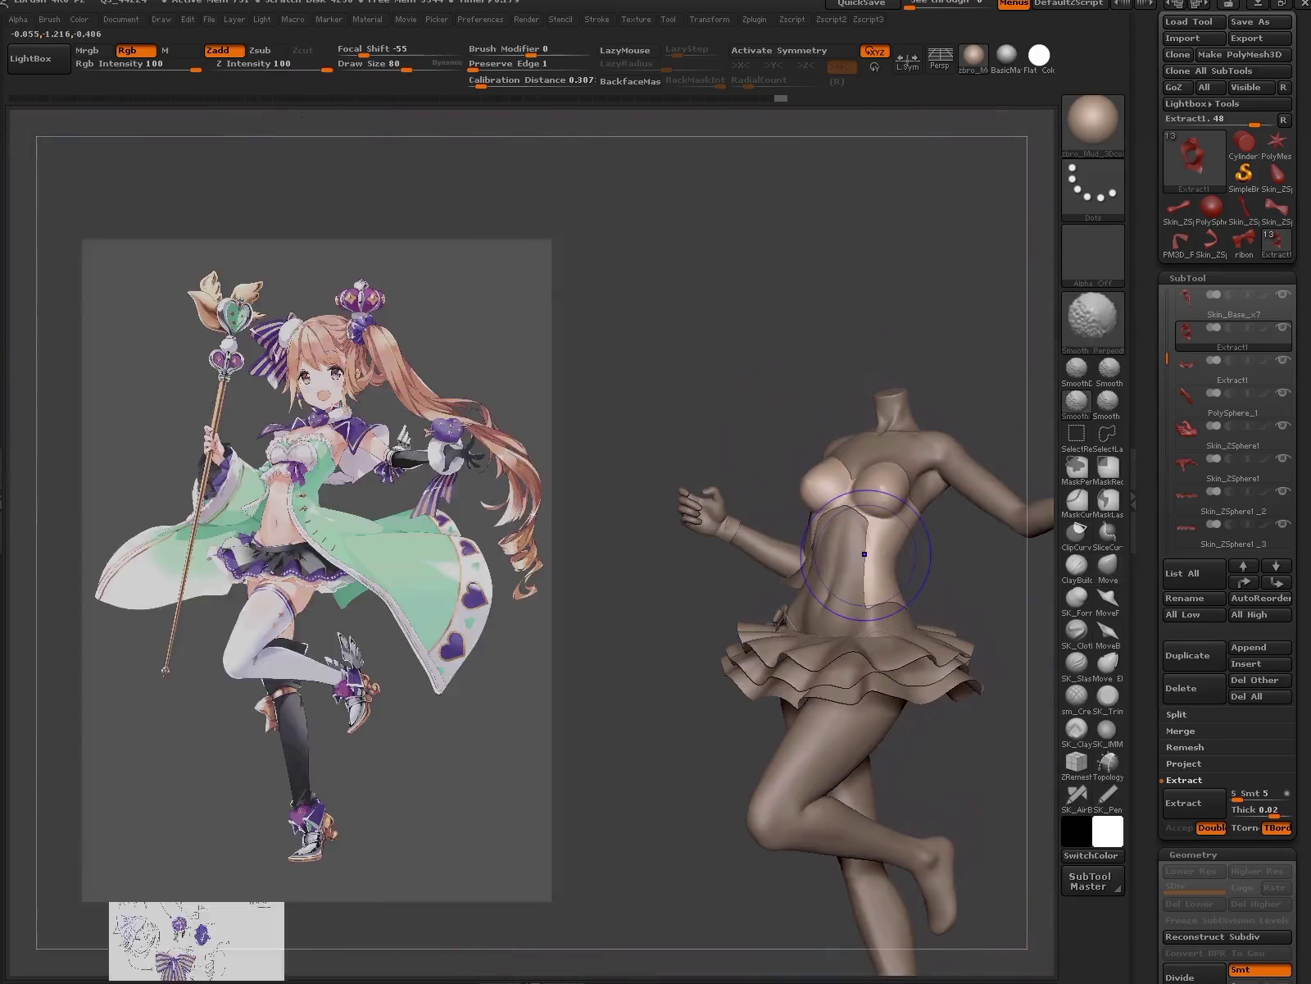
mouse_move(865, 554)
right_down()
mouse_move(848, 732)
mouse_move(776, 672)
mouse_move(912, 721)
right_up()
key(shift+ctrl+s)
- Push and shape the bodice's lower edge with the Move brush
key(b)
key(m)
key(v)
right_drag(898, 660, 847, 541)
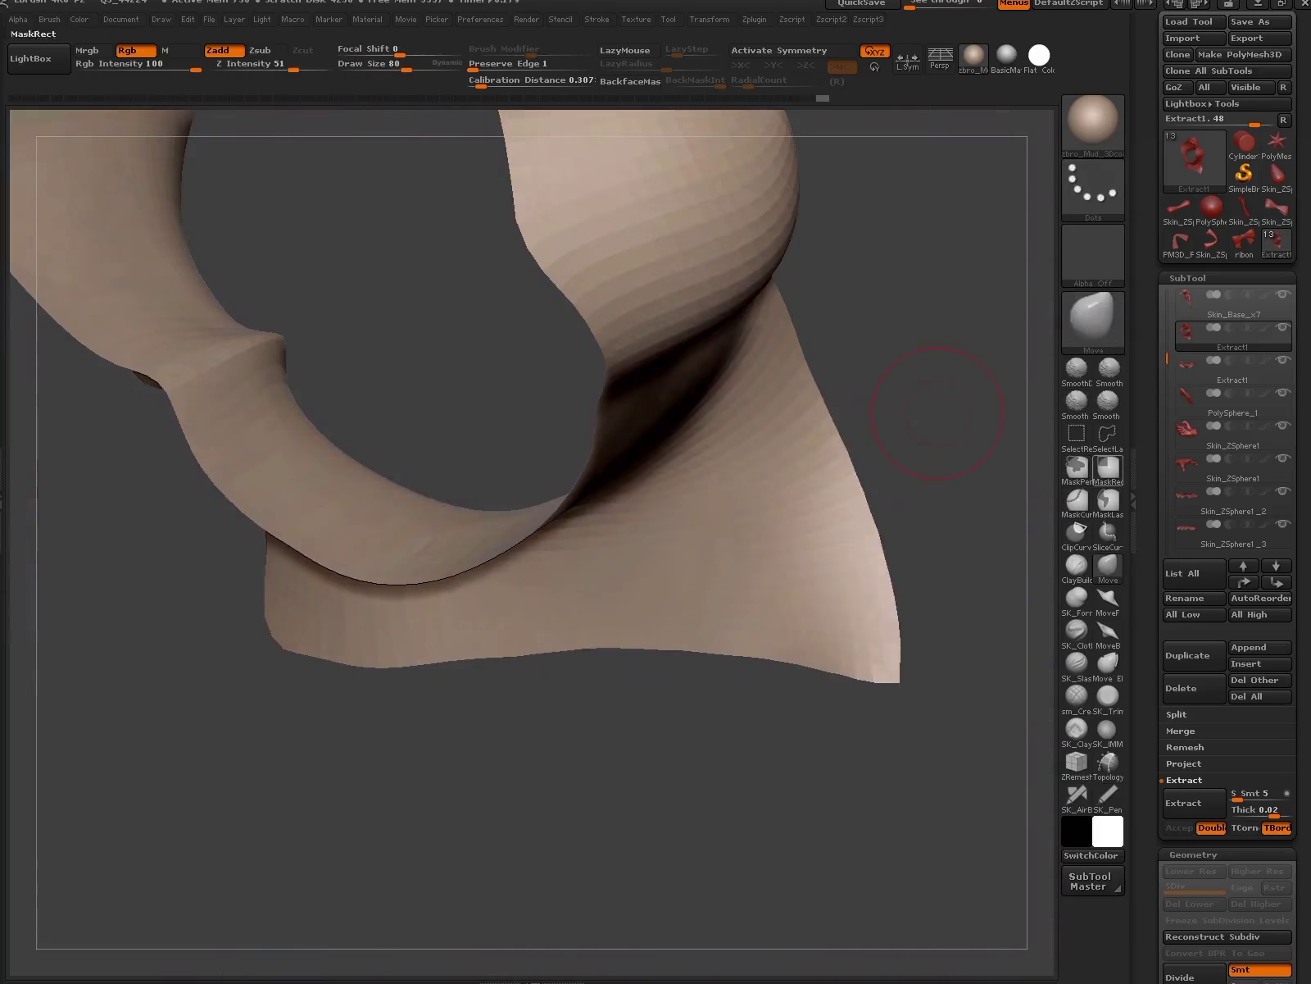
mouse_move(852, 450)
right_down()
mouse_move(835, 439)
mouse_move(849, 527)
mouse_move(827, 568)
mouse_move(817, 699)
right_up()
mouse_move(801, 550)
right_down()
mouse_move(797, 626)
mouse_move(808, 629)
mouse_move(811, 574)
right_up()
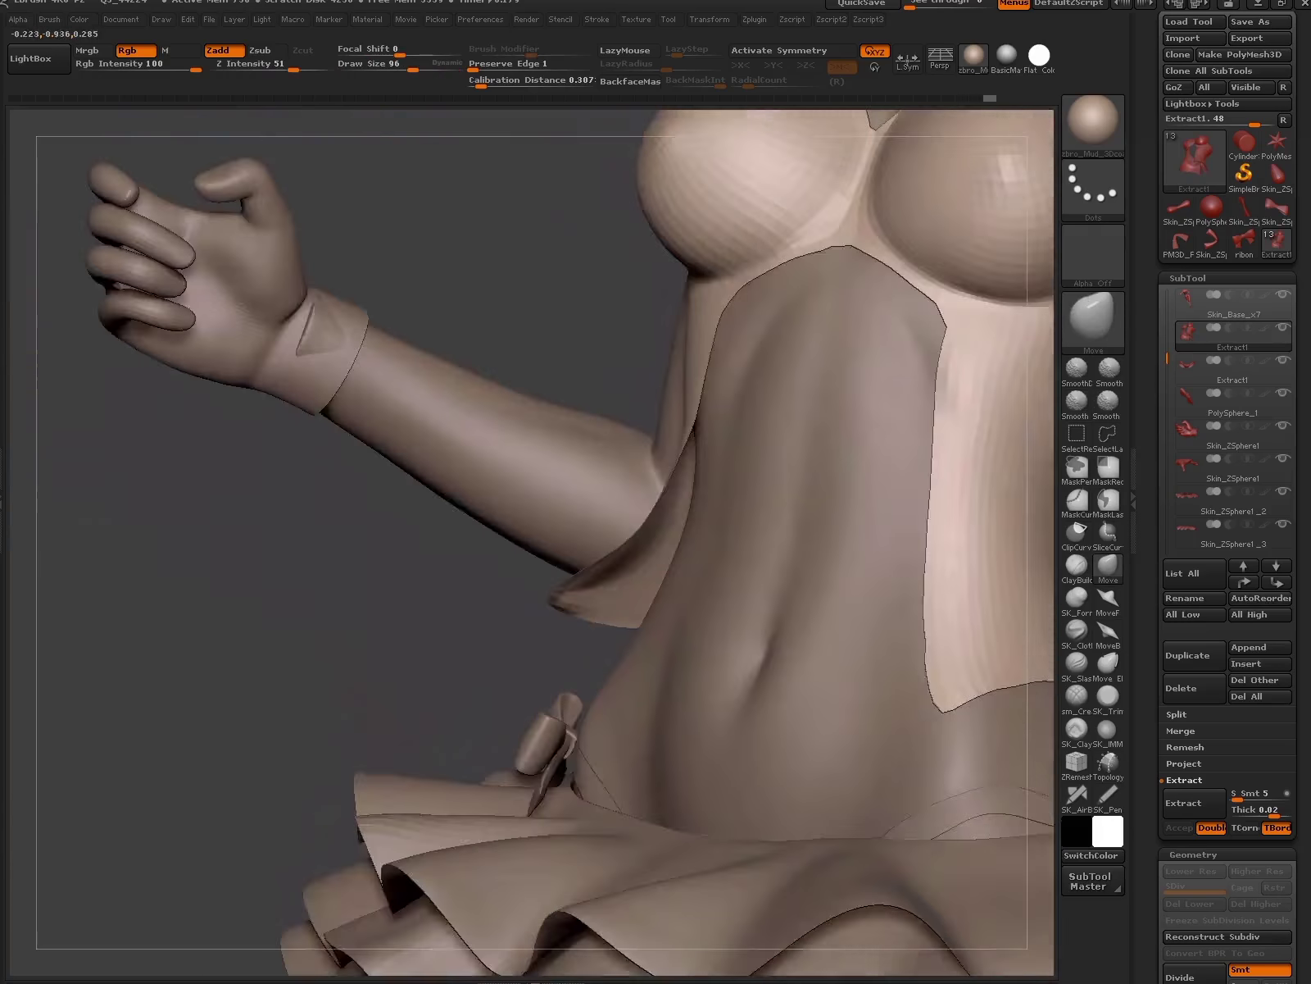
key(f)
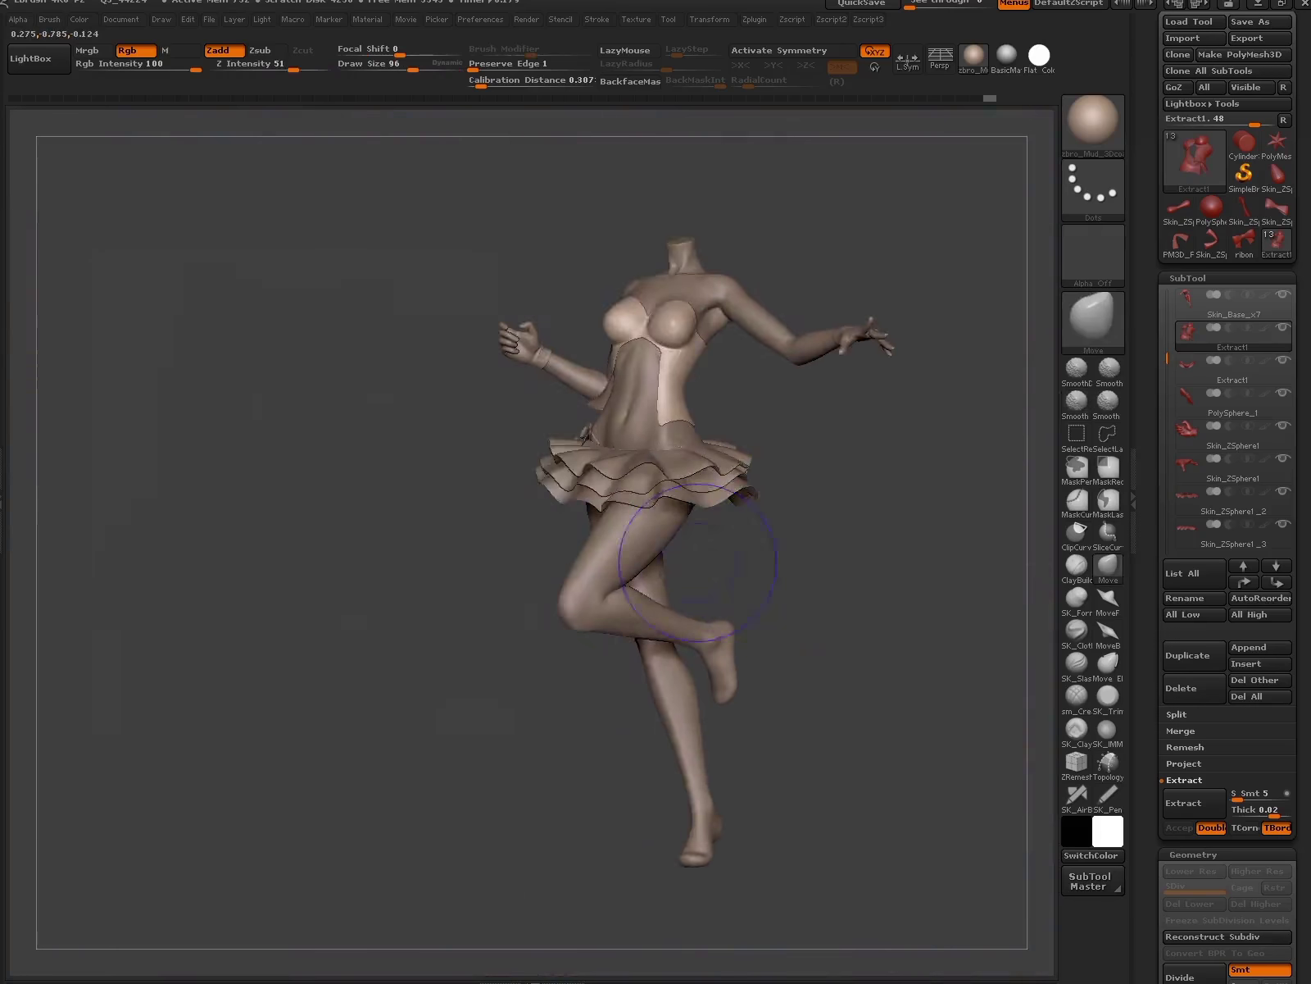
mouse_move(697, 562)
alt+right_down()
mouse_move(909, 611)
mouse_move(892, 746)
alt+right_up()
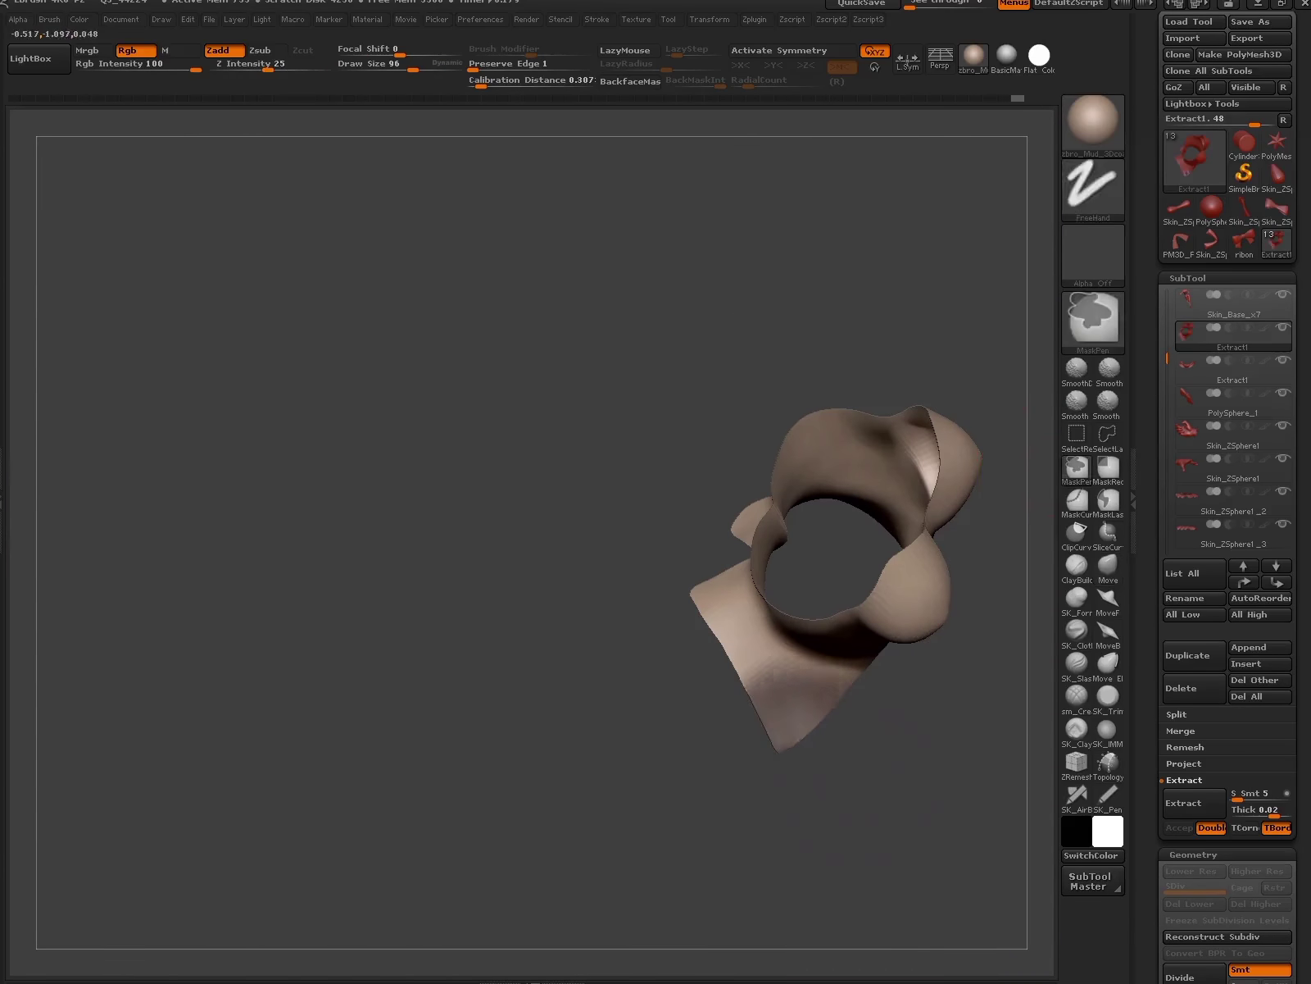
- Draw a transpose move line across the waist, then orbit to view the bodice opening
key(g)
key(w)
mouse_move(743, 740)
right_down()
mouse_move(805, 641)
mouse_move(895, 706)
mouse_move(733, 762)
right_up()
drag(764, 752, 867, 716)
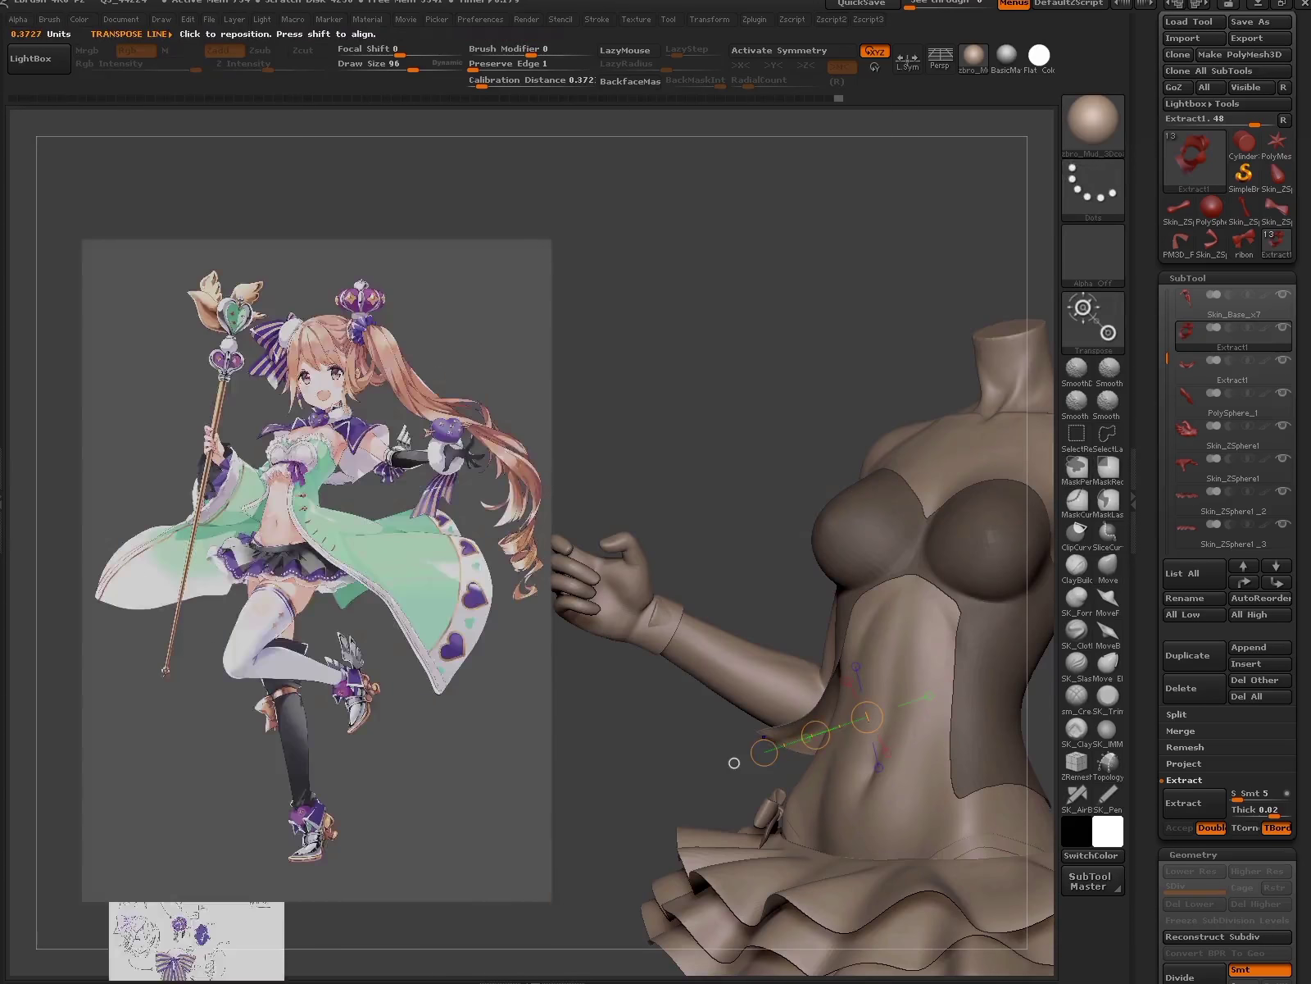
mouse_move(733, 762)
right_down()
mouse_move(819, 672)
mouse_move(738, 573)
right_up()
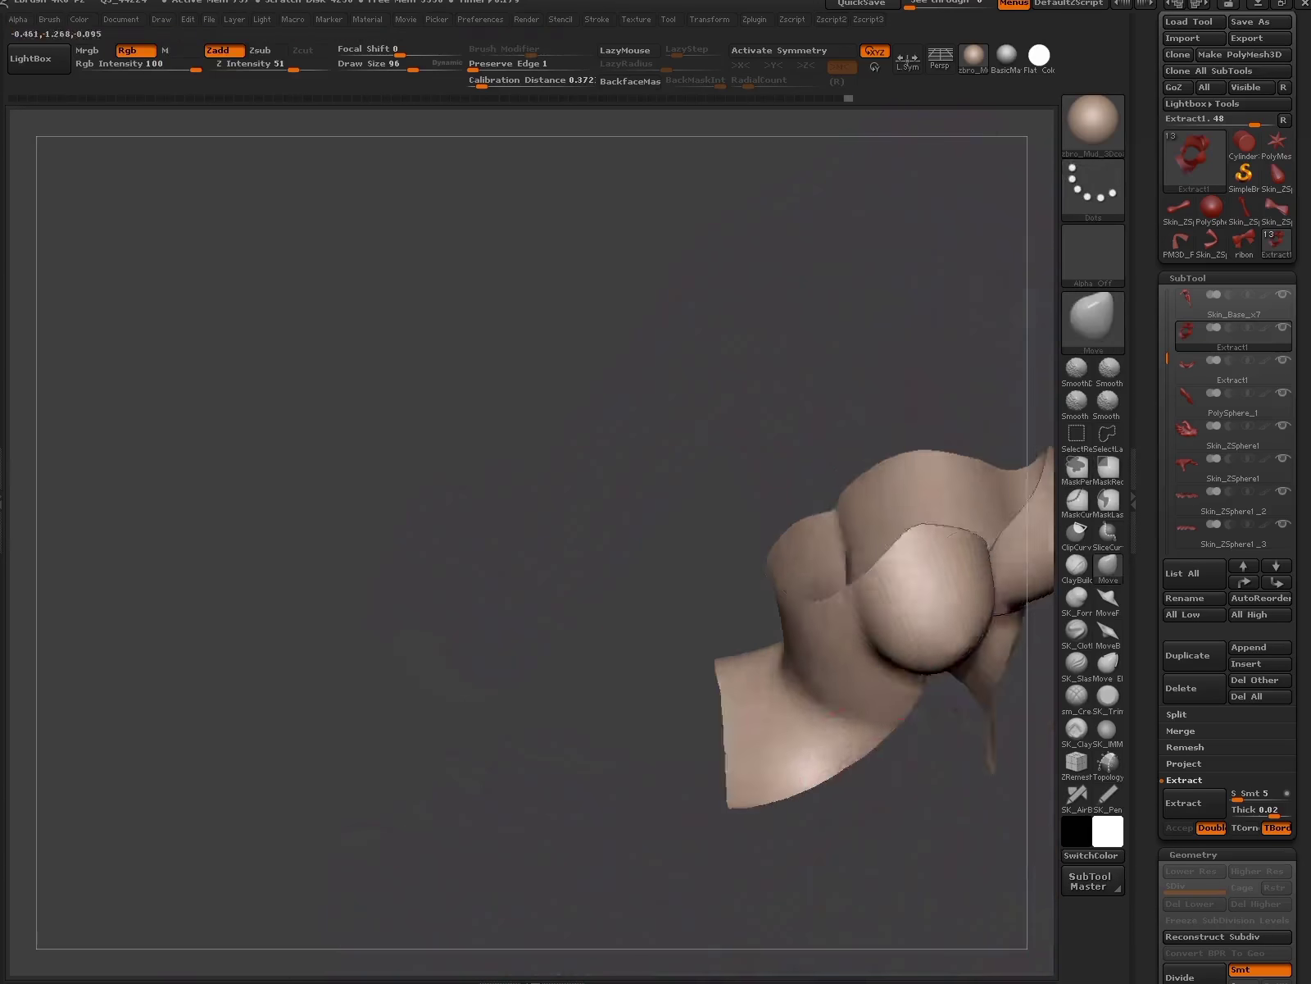
click(1108, 565)
key(space)
mouse_move(900, 742)
right_down()
mouse_move(784, 863)
mouse_move(868, 702)
right_up()
mouse_move(802, 623)
right_down()
mouse_move(894, 680)
mouse_move(858, 822)
mouse_move(893, 819)
mouse_move(907, 907)
mouse_move(979, 674)
right_up()
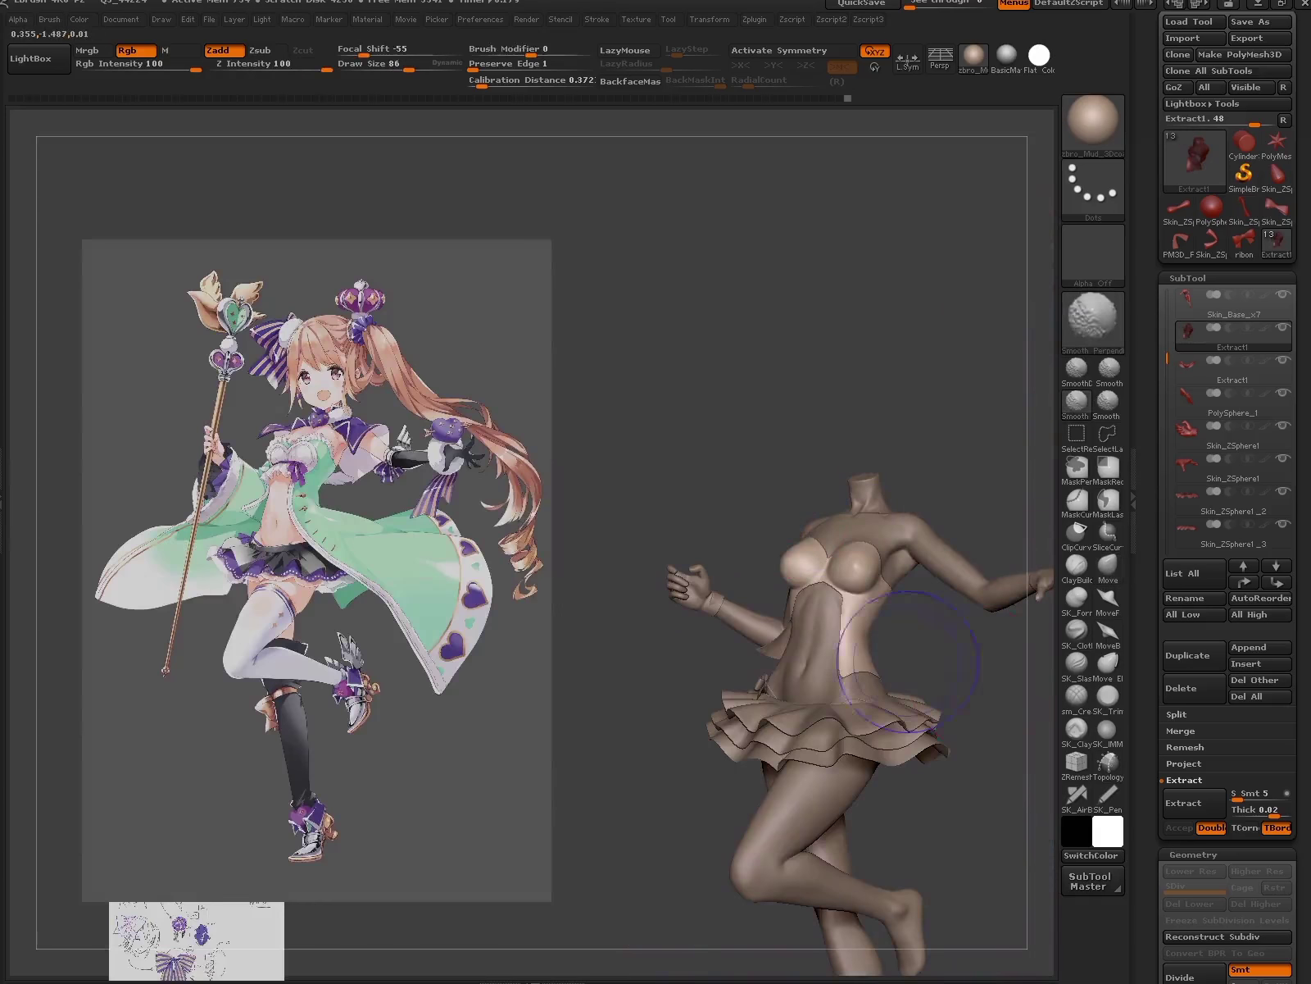
- Solo the bodice and mask its lower right part, toggling back to the full figure
key(shift+z)
mouse_move(762, 730)
right_down()
mouse_move(763, 762)
mouse_move(842, 776)
mouse_move(828, 763)
right_up()
mouse_move(753, 594)
ctrl+mouse_down()
mouse_move(884, 717)
mouse_move(826, 690)
ctrl+mouse_up()
key(w)
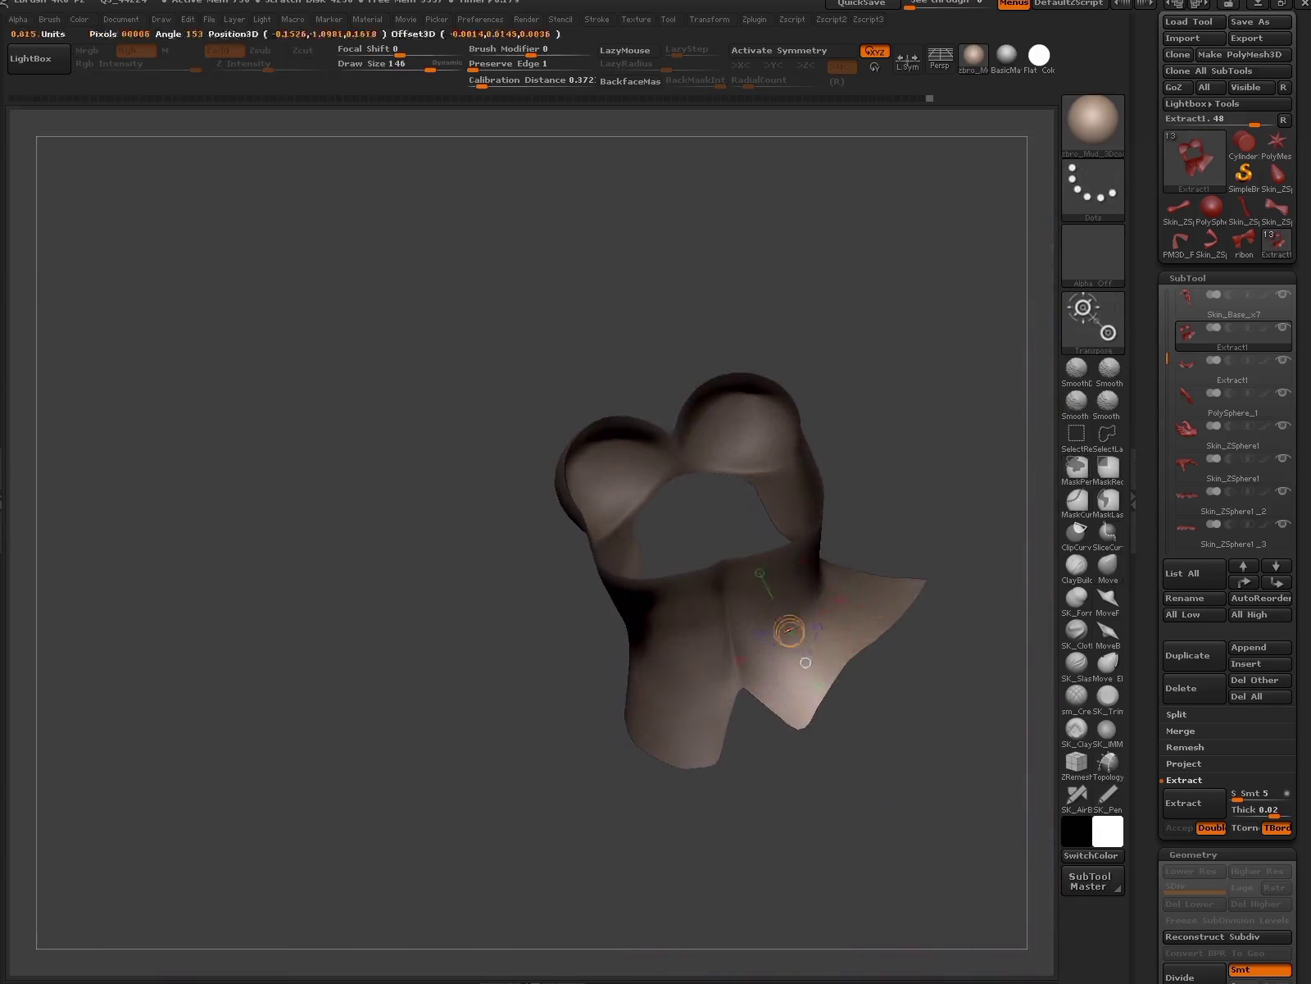
key(shift+z)
key(q)
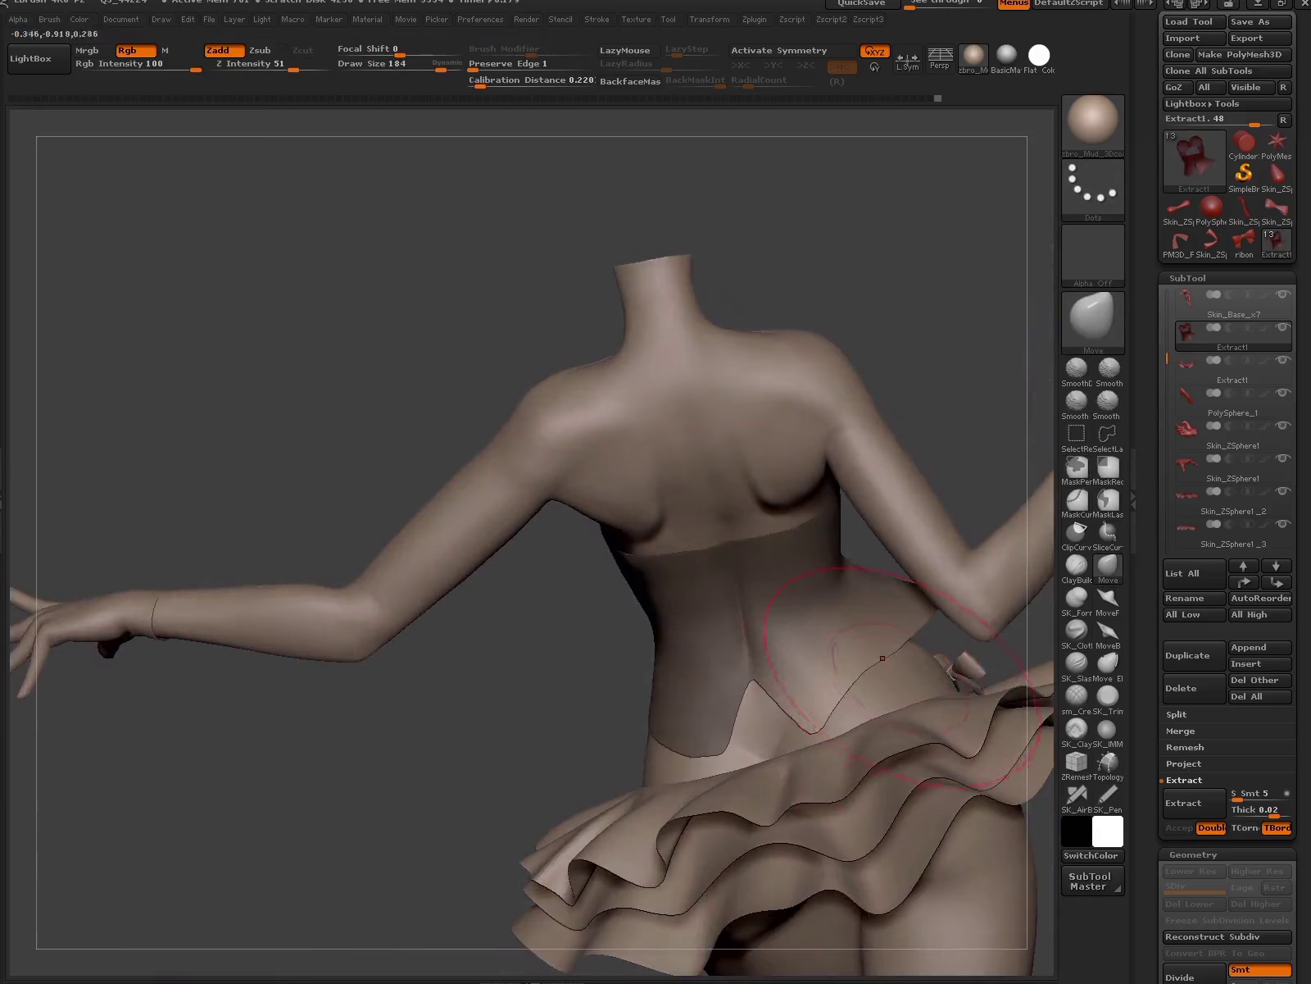
mouse_move(882, 657)
mouse_down()
mouse_move(893, 602)
mouse_move(828, 668)
mouse_move(869, 623)
mouse_move(936, 614)
mouse_up()
key(shift+z)
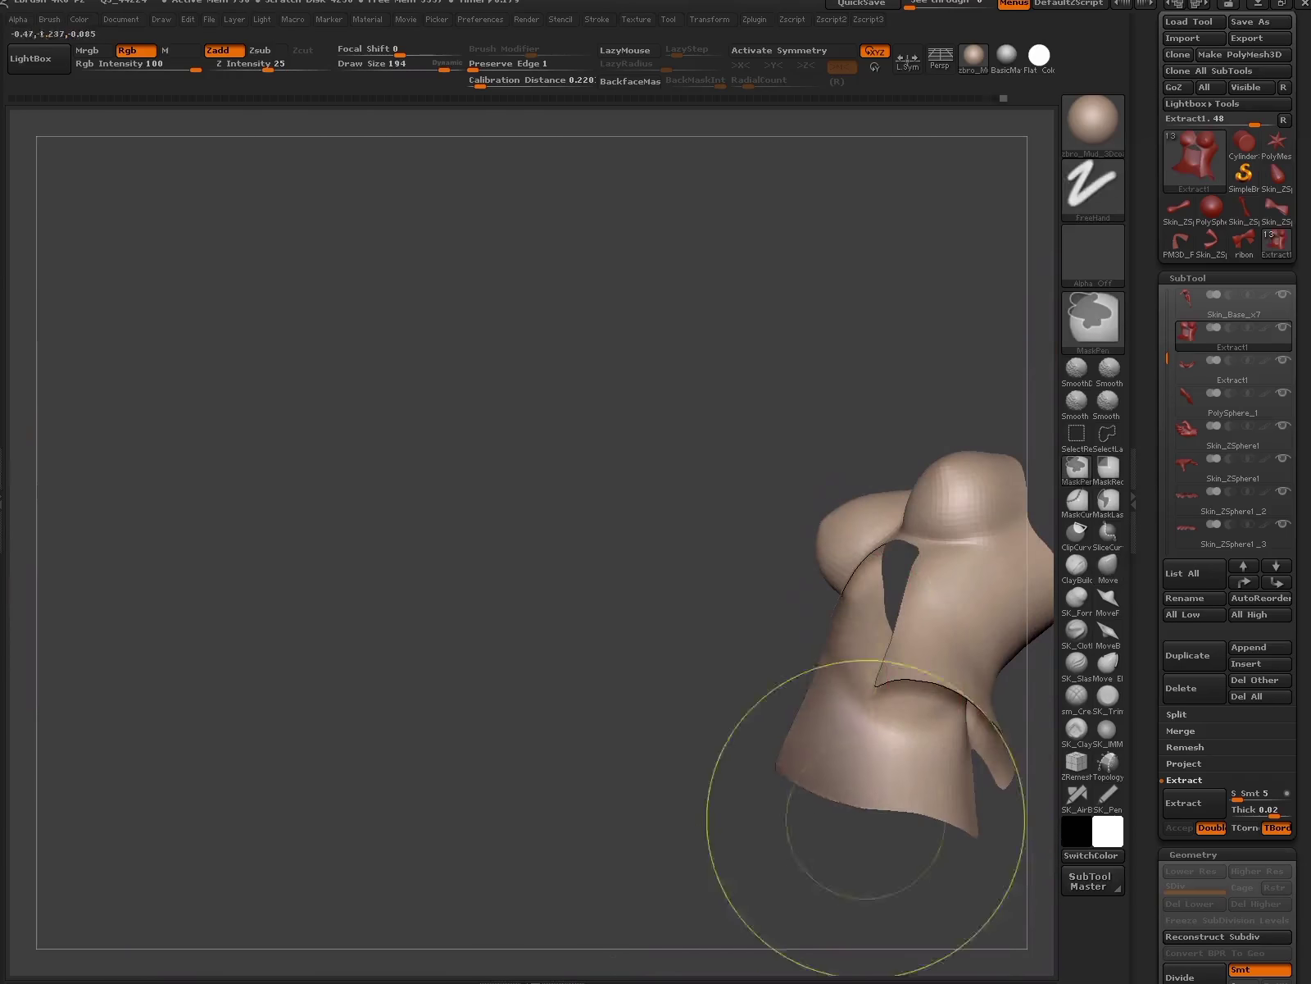
key(space)
drag(905, 674, 721, 771)
key(w)
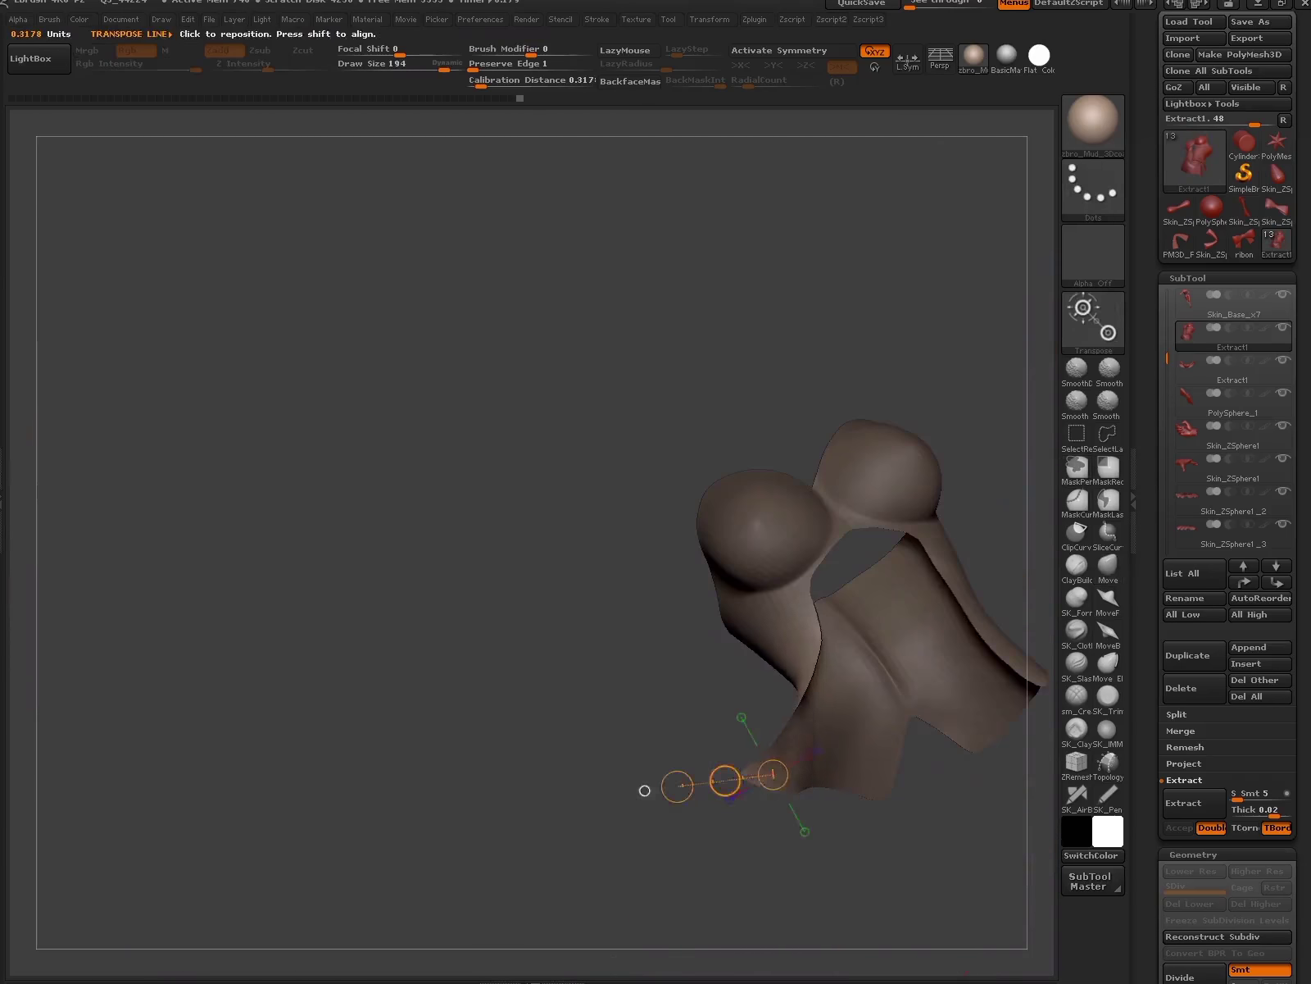
key(shift+z)
mouse_move(644, 790)
mouse_down()
mouse_move(767, 773)
mouse_move(708, 738)
mouse_move(867, 686)
mouse_up()
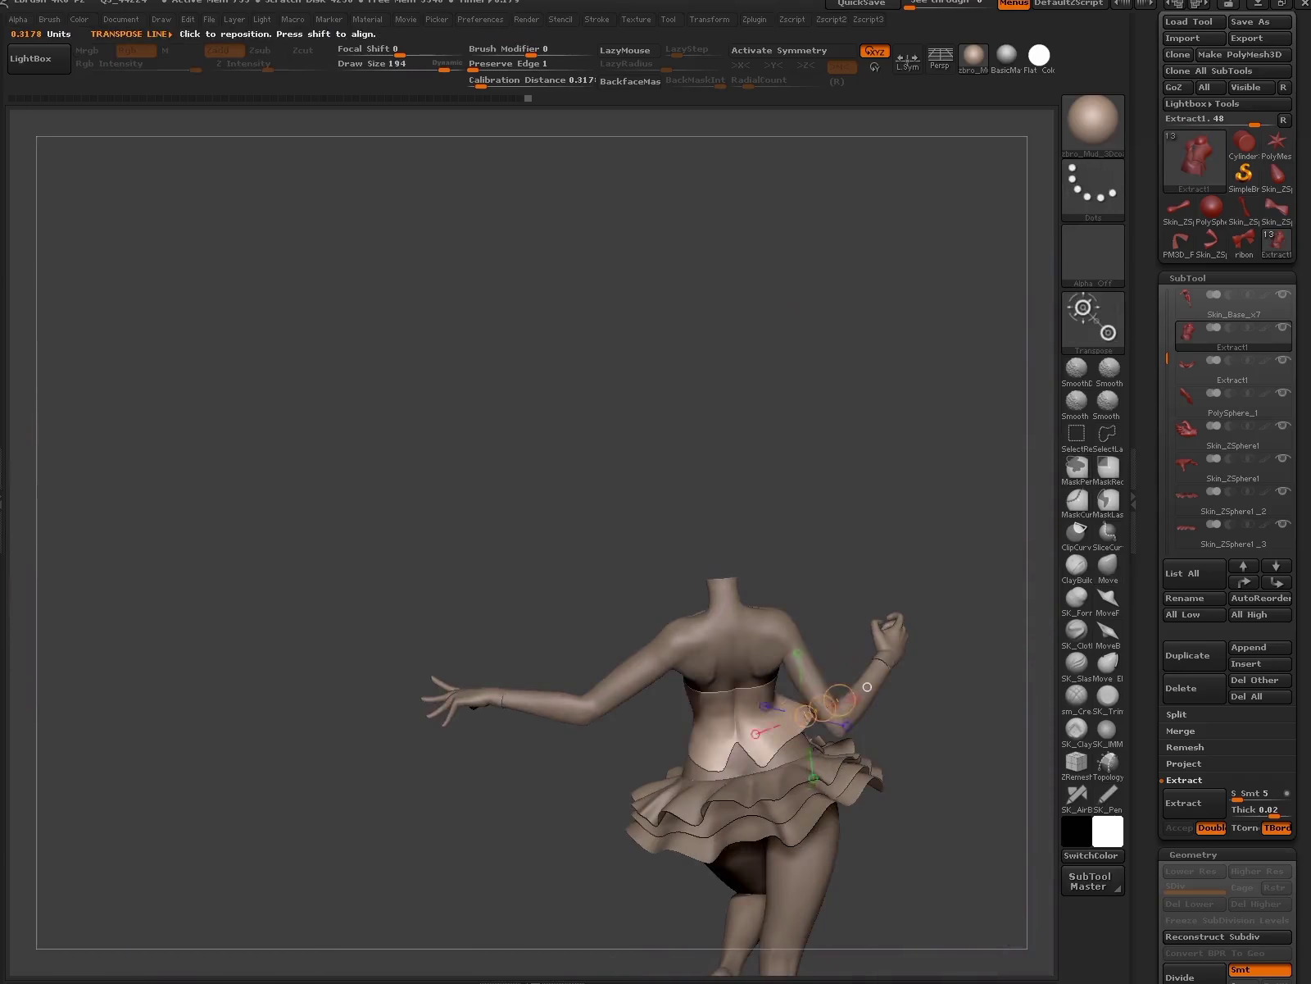
- Show the bodice wireframe, lasso-mask it, and invert the mask onto the notch tip
key(f)
key(shift+f)
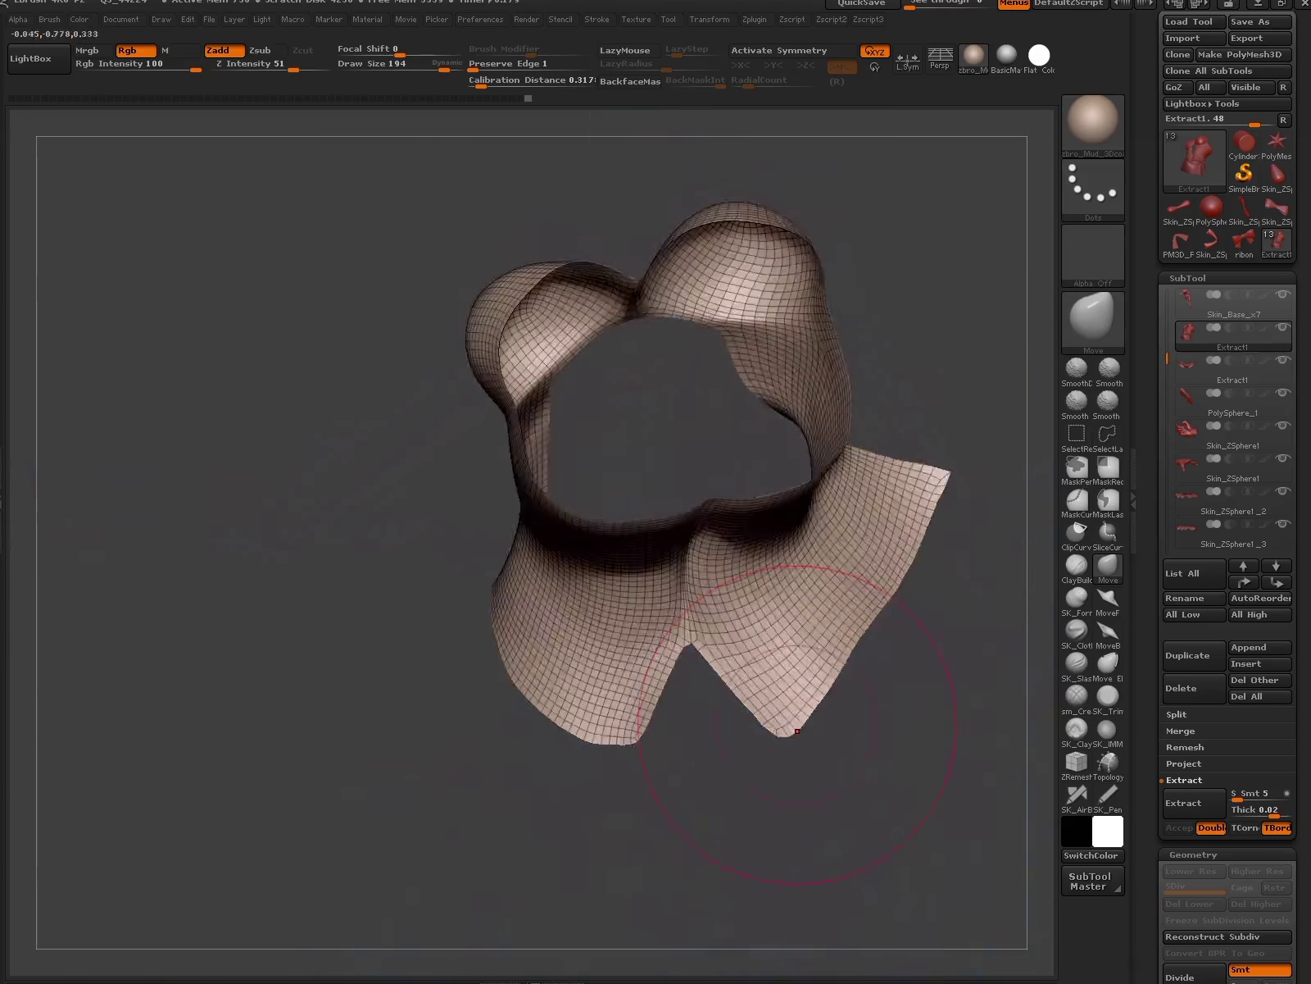
key(shift+z)
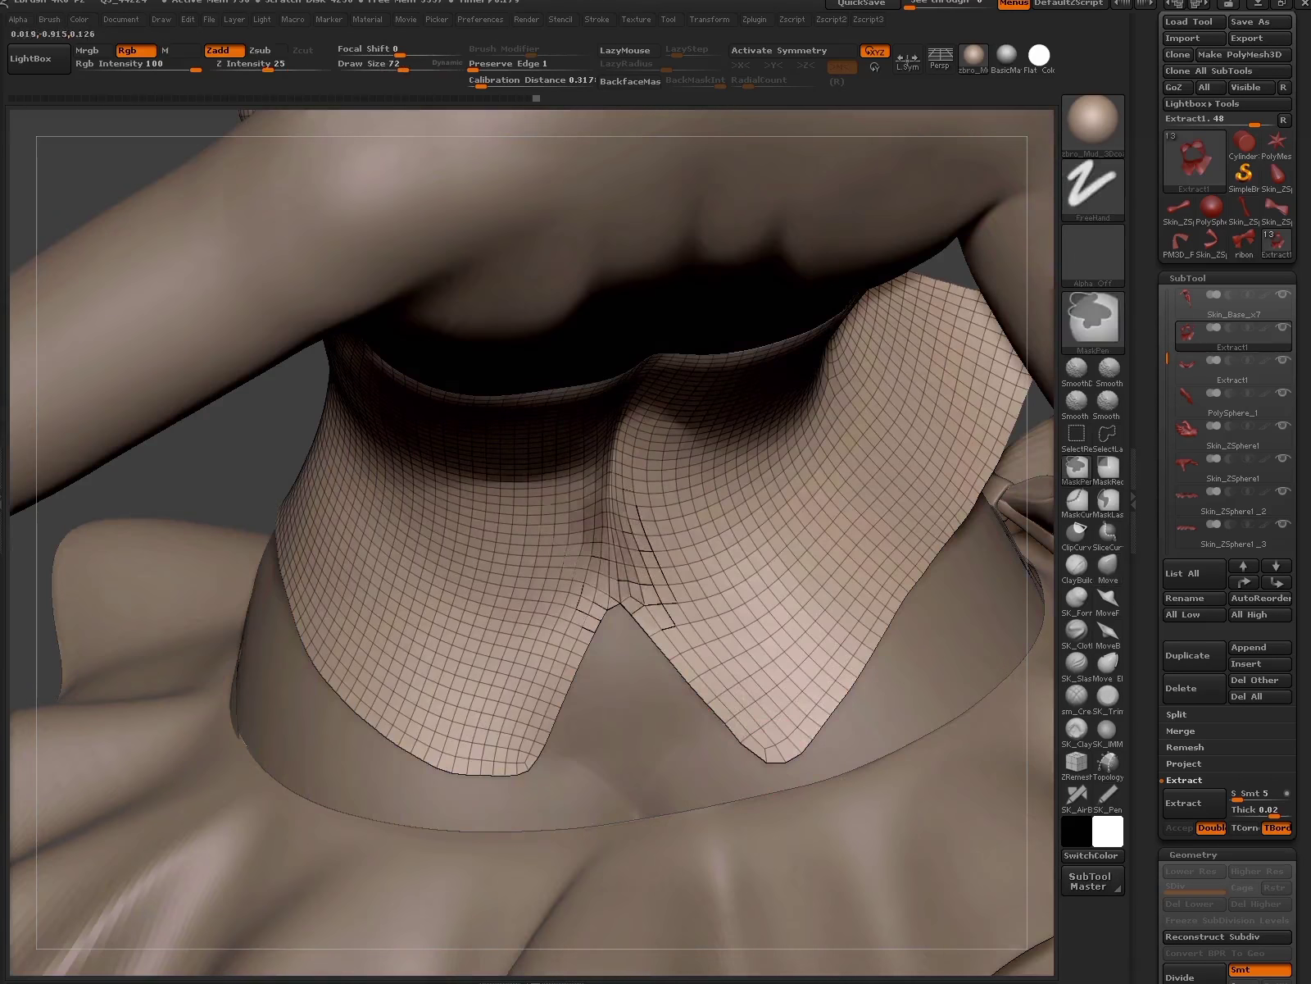
key(b)
key(m)
key(l)
key(shift+z)
ctrl+click(801, 752)
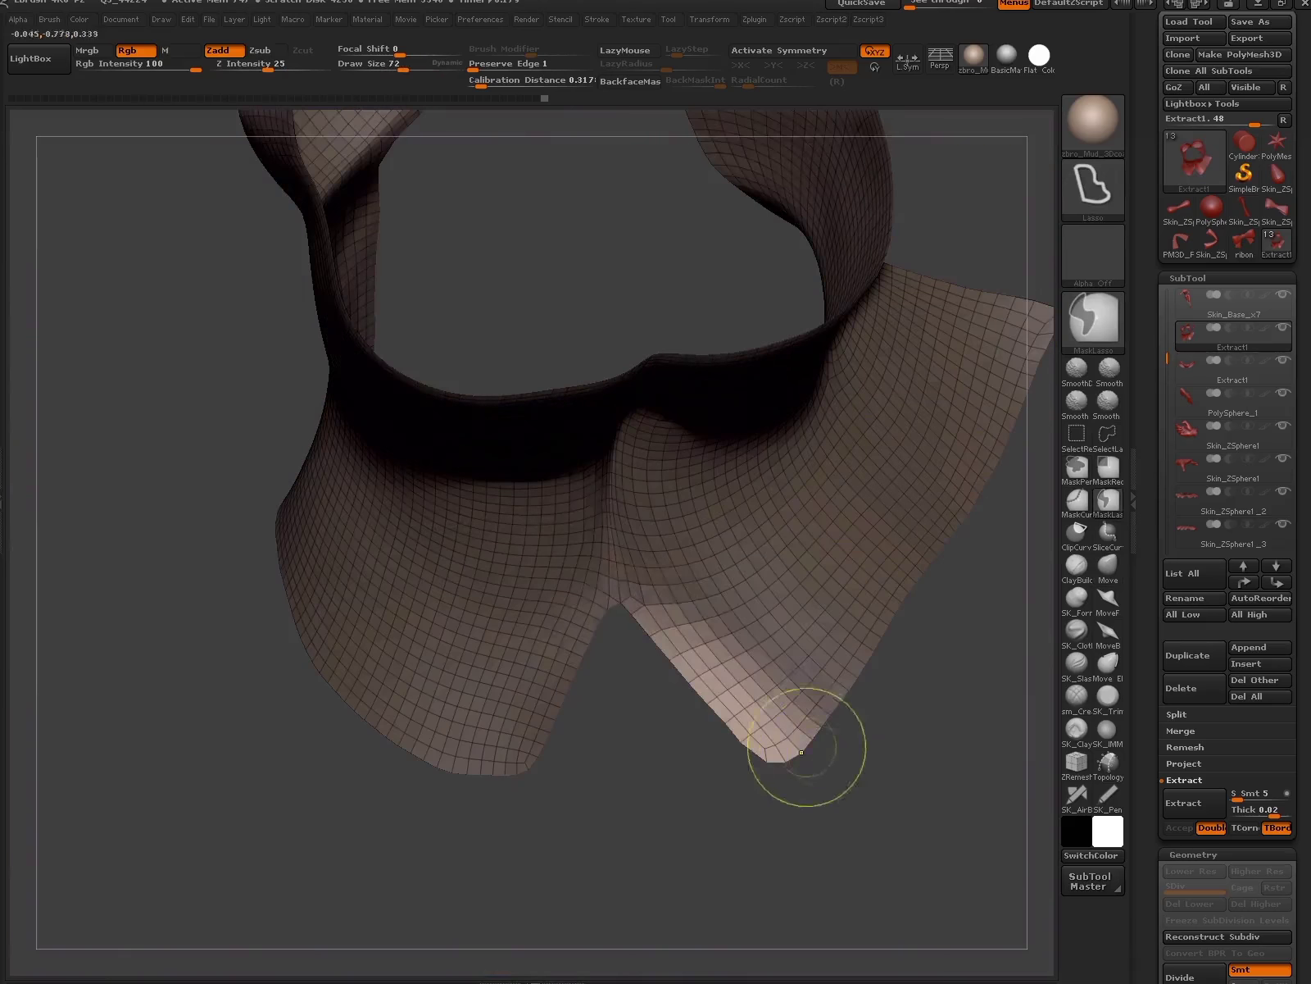
key(shift+z)
key(shift+z)
- Pull the flap tip with the Move brush to form the V-shaped notch
ctrl+click(787, 785)
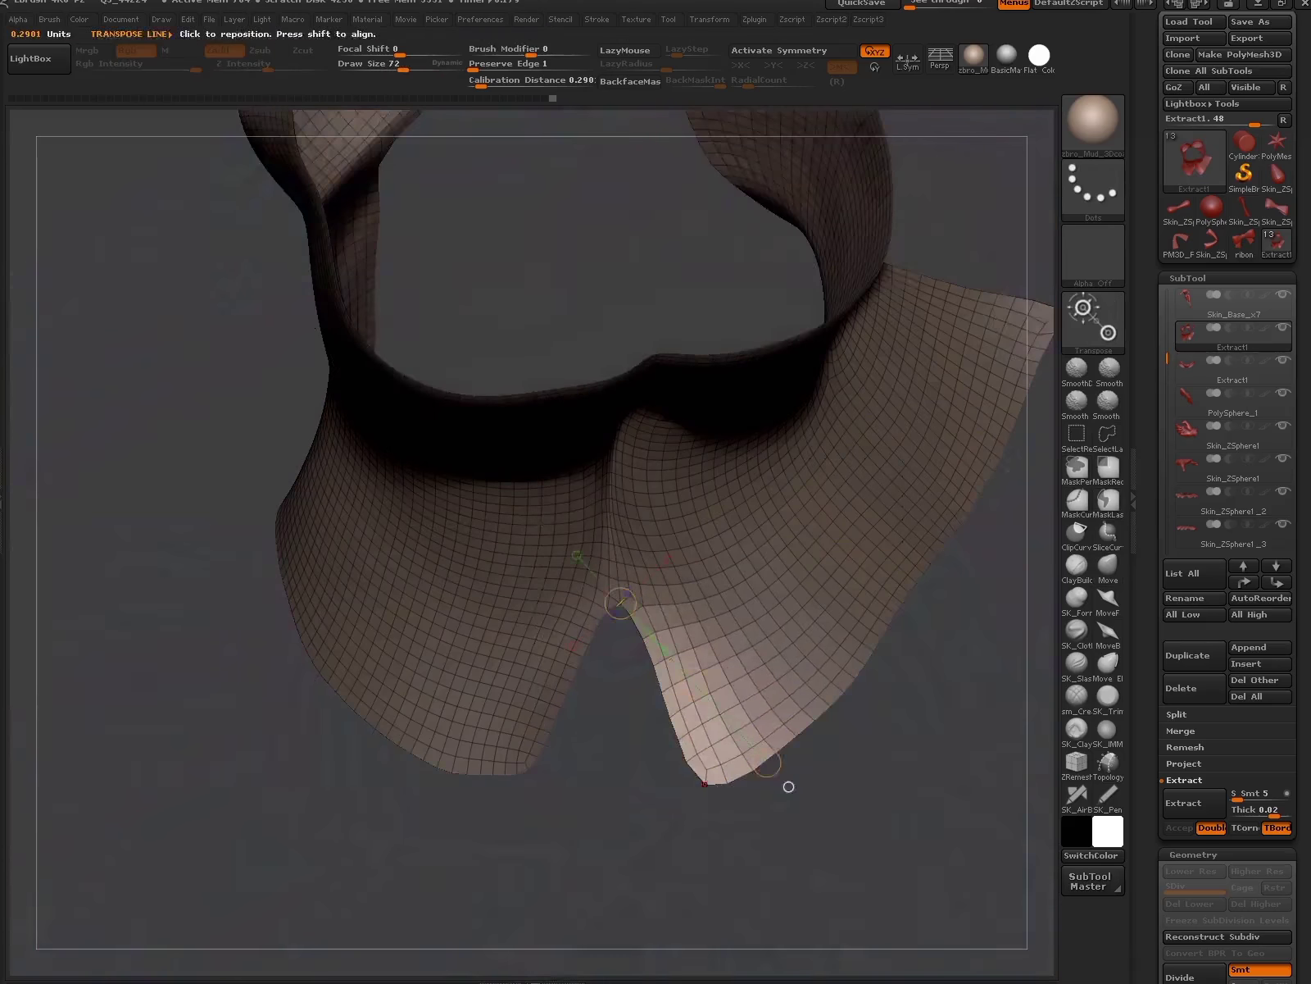
key(b)
key(m)
key(v)
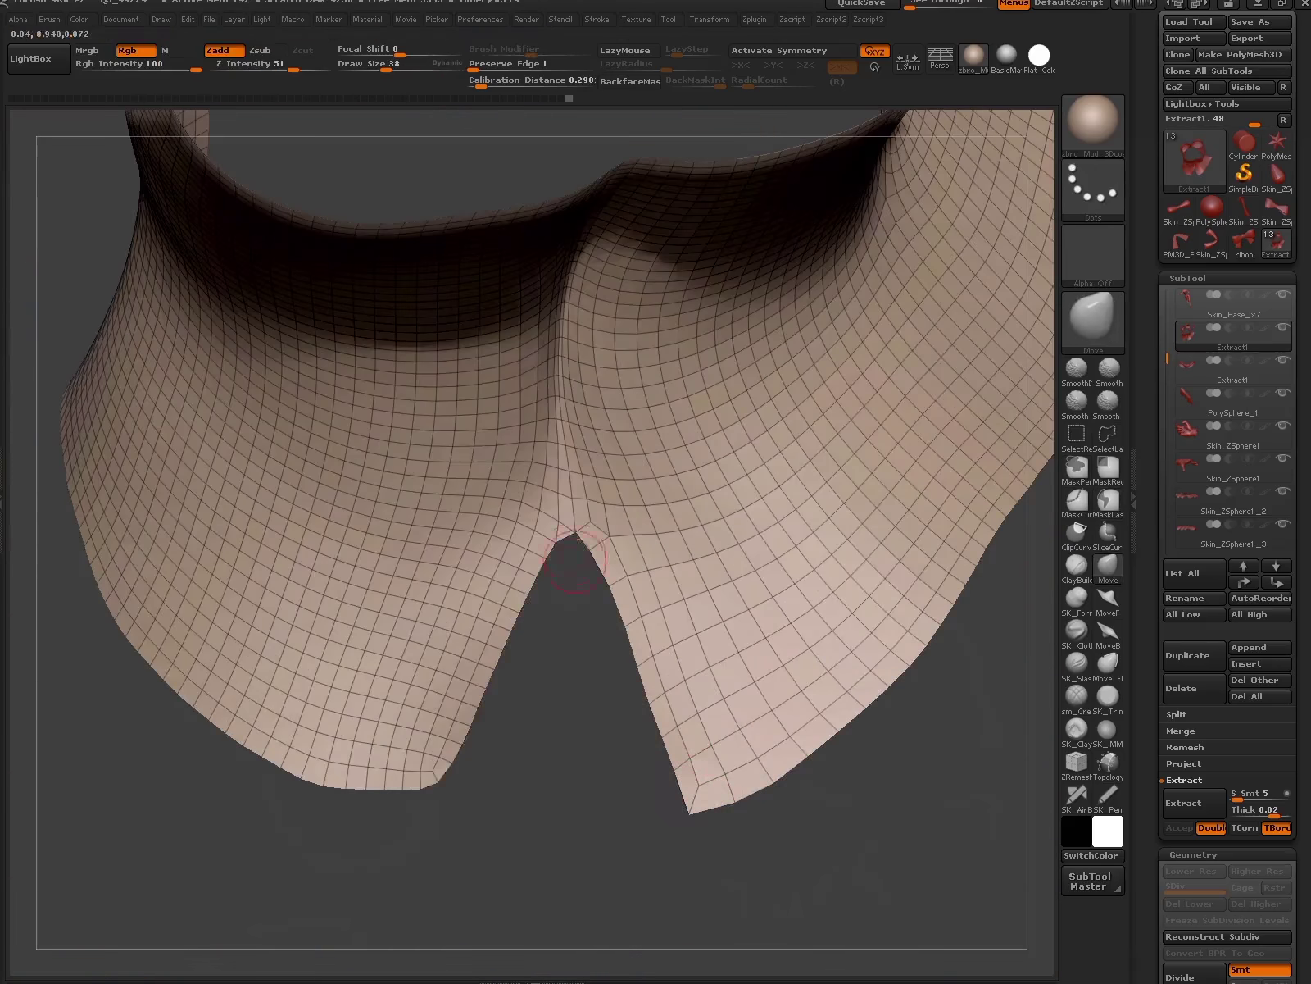
drag(578, 541, 589, 562)
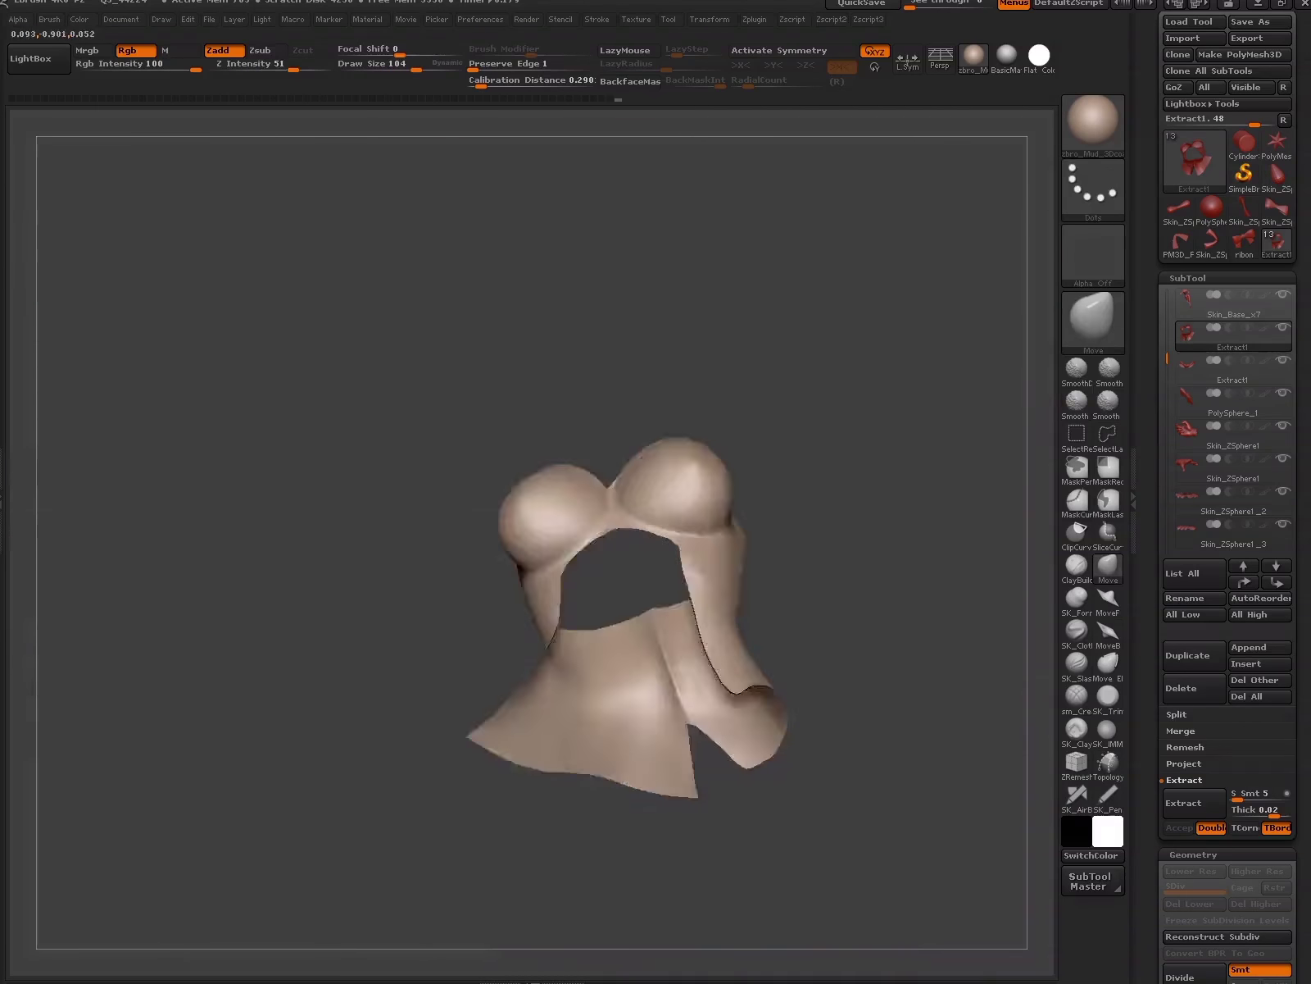
- Orbit around the figure to inspect the coat panel, smoothing it near the right hip
mouse_move(793, 647)
mouse_down()
mouse_move(957, 754)
mouse_move(886, 707)
mouse_up()
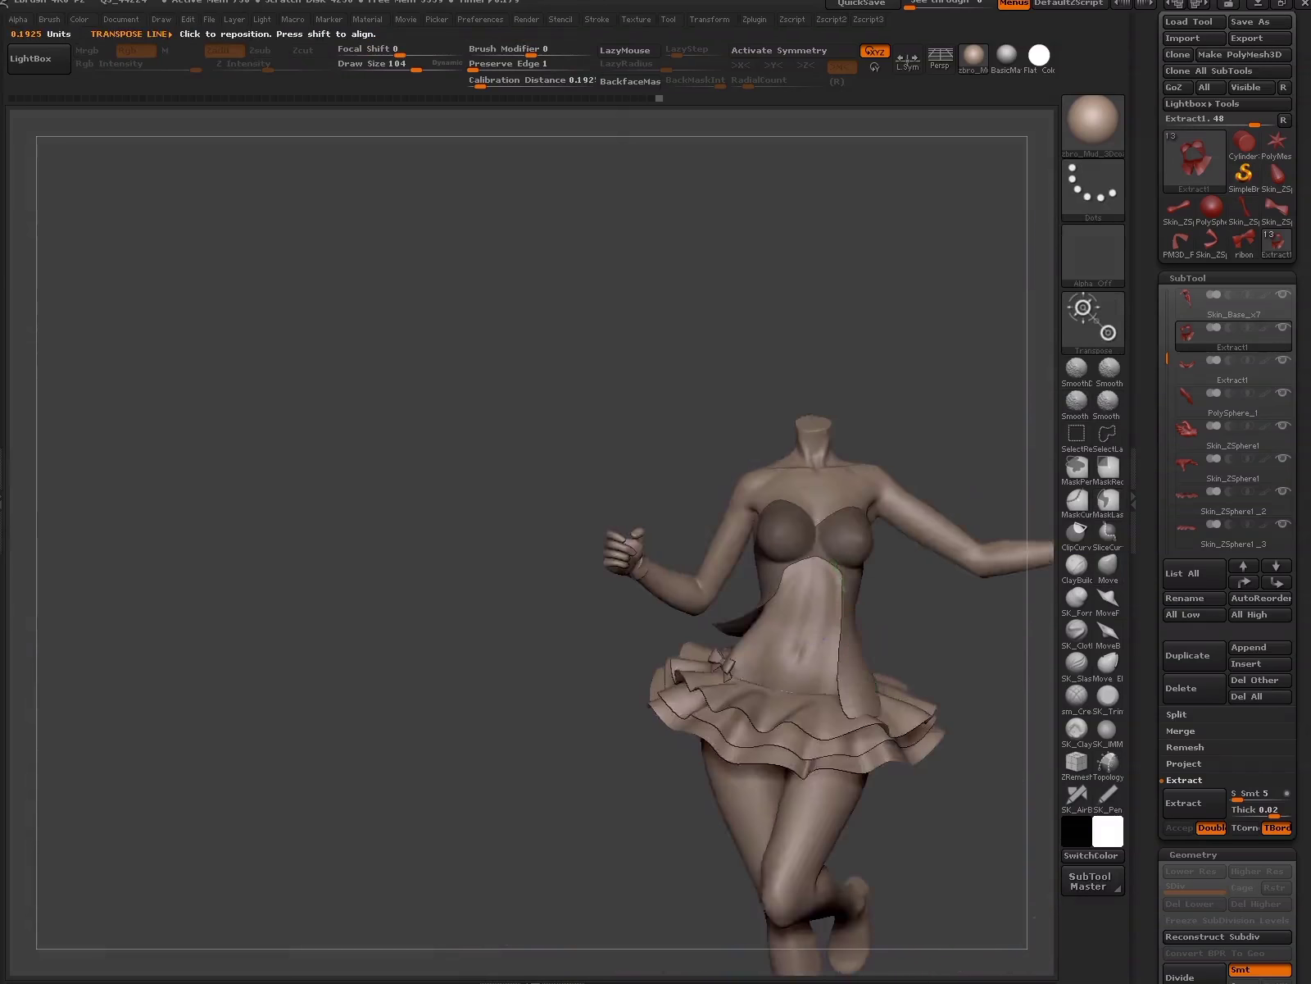
drag(942, 410, 885, 699)
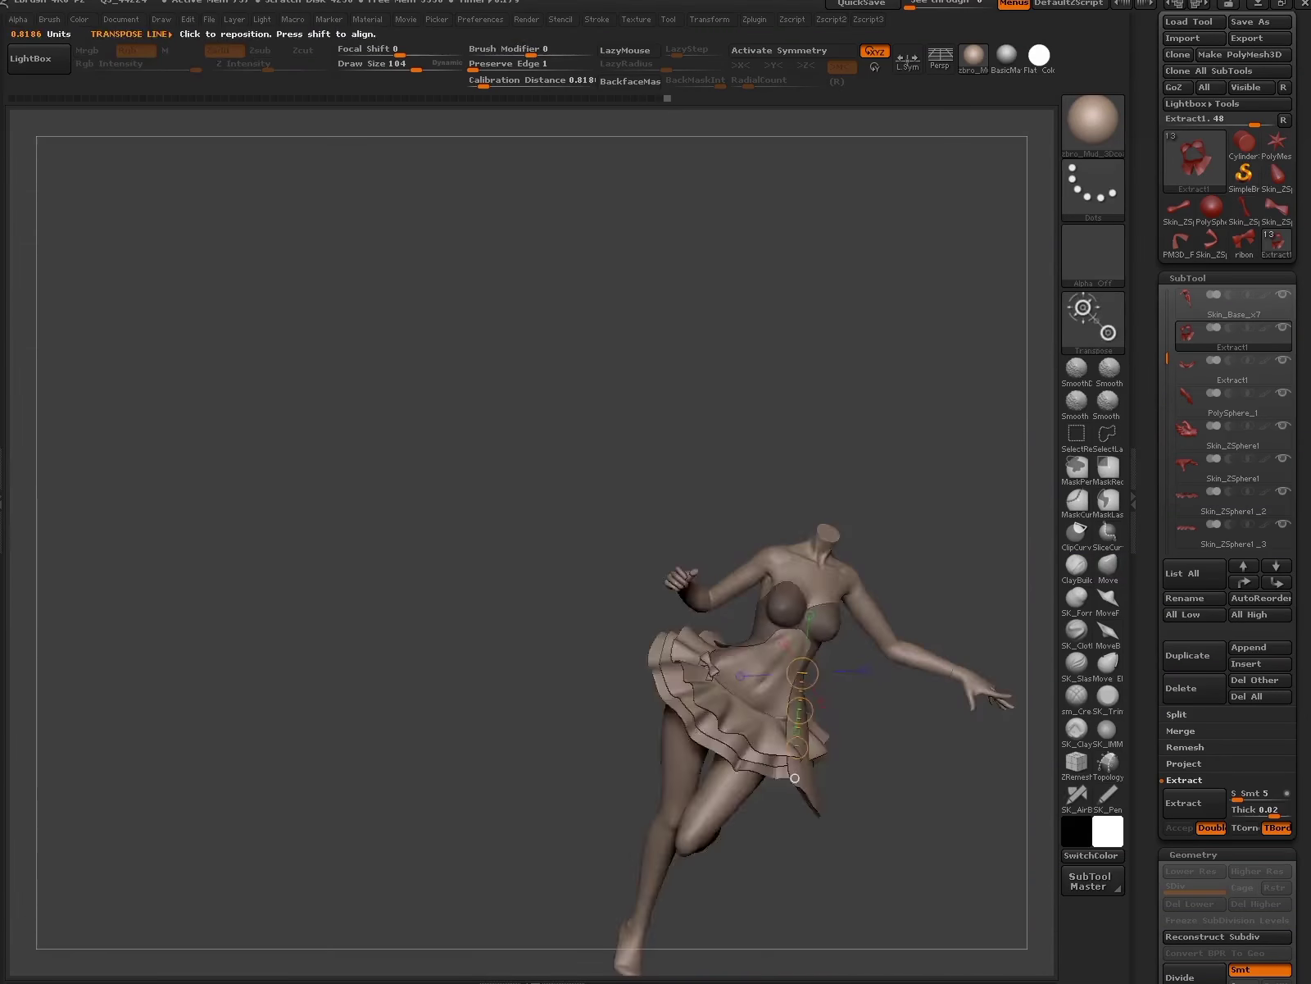
drag(1016, 509, 817, 707)
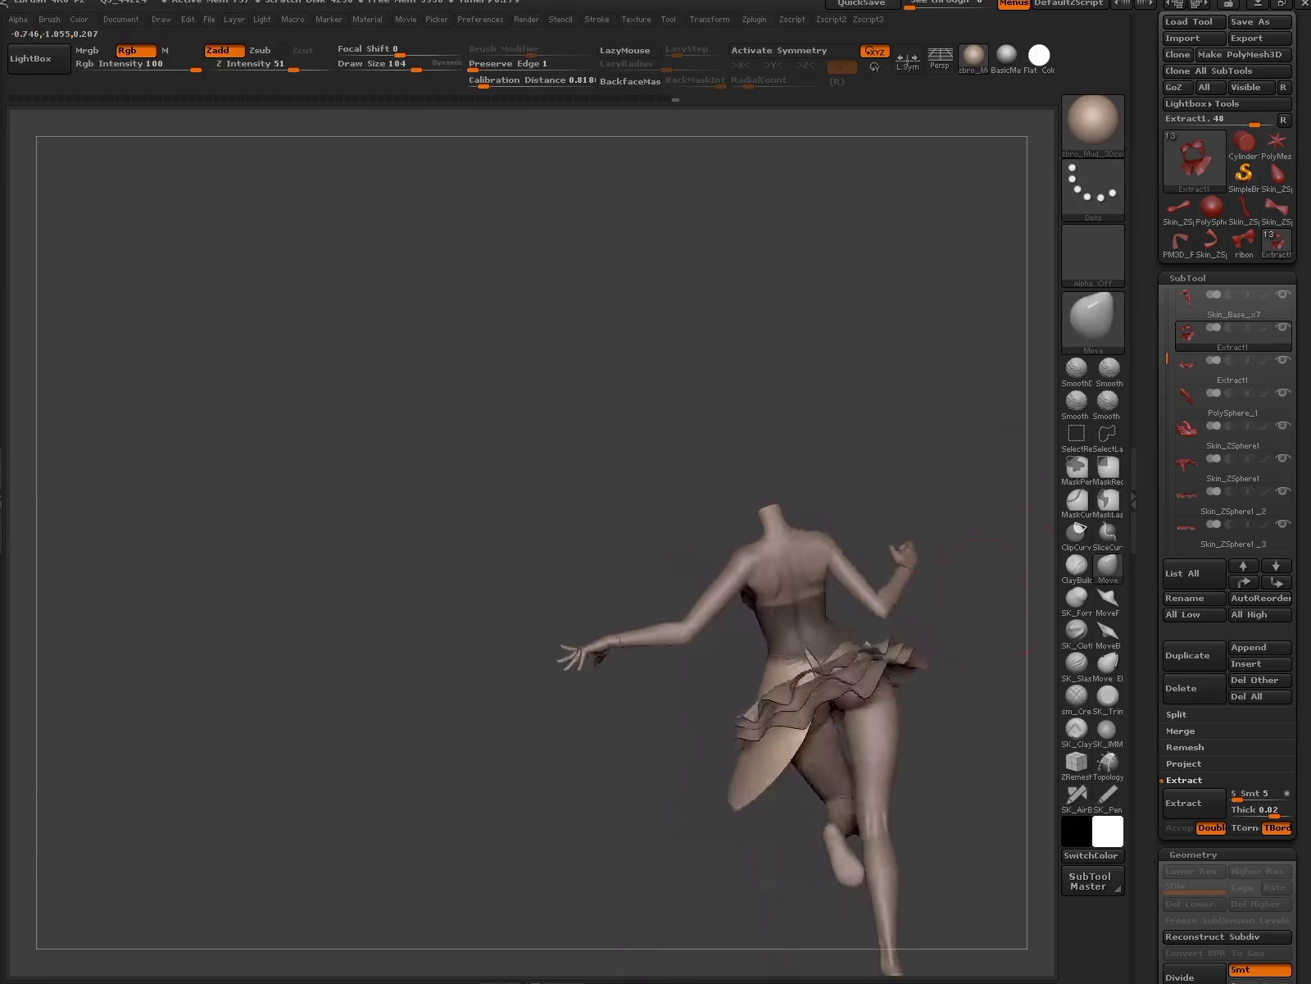
mouse_move(943, 721)
mouse_down()
mouse_move(877, 767)
mouse_move(965, 902)
mouse_up()
drag(943, 778, 791, 734)
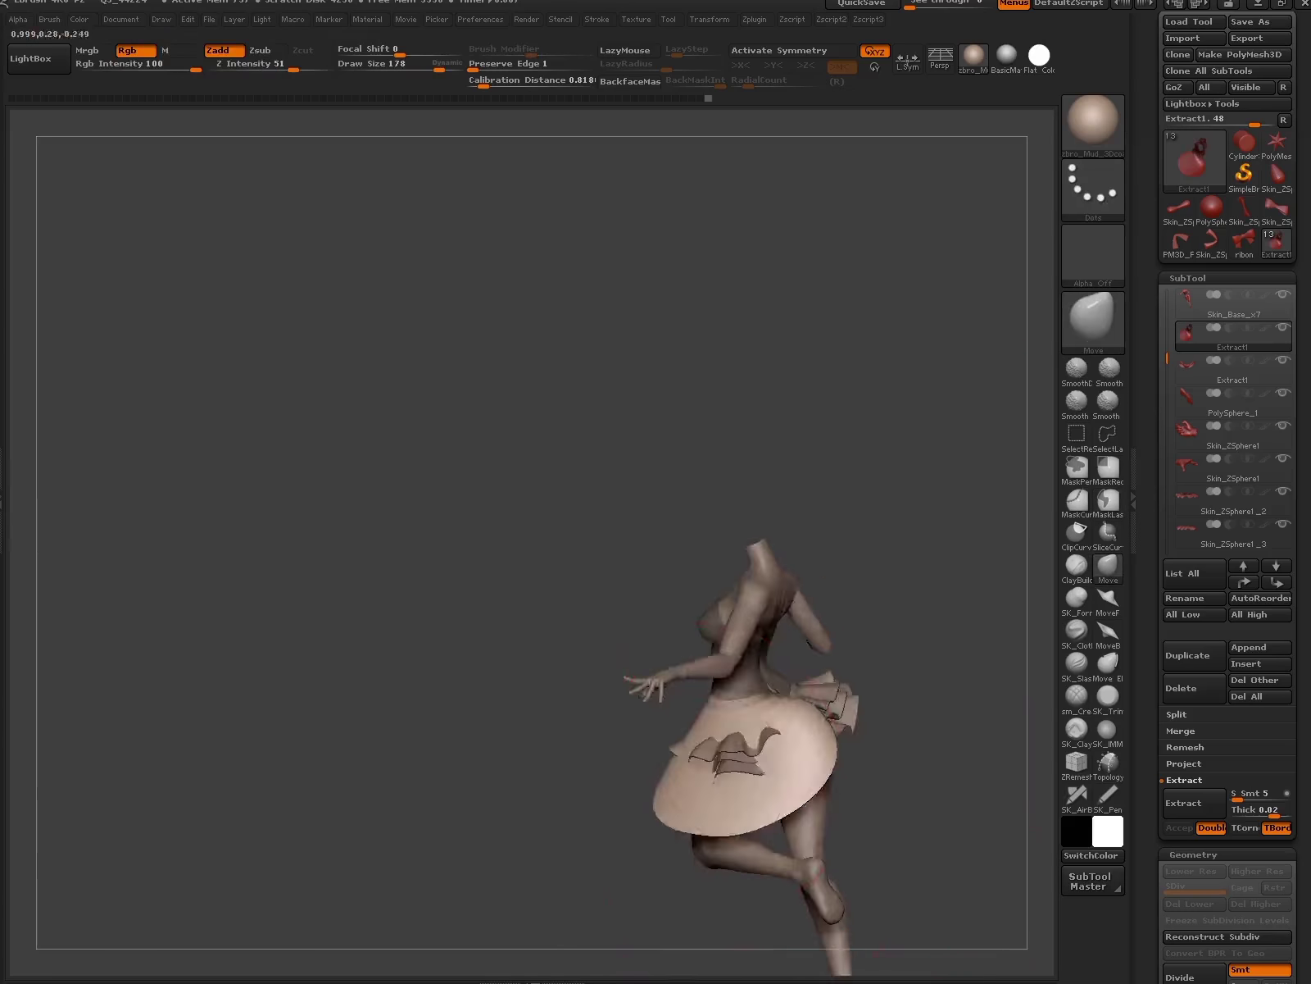
mouse_move(951, 738)
mouse_down()
mouse_move(773, 794)
mouse_move(784, 950)
mouse_move(860, 820)
mouse_move(934, 755)
mouse_move(834, 617)
mouse_up()
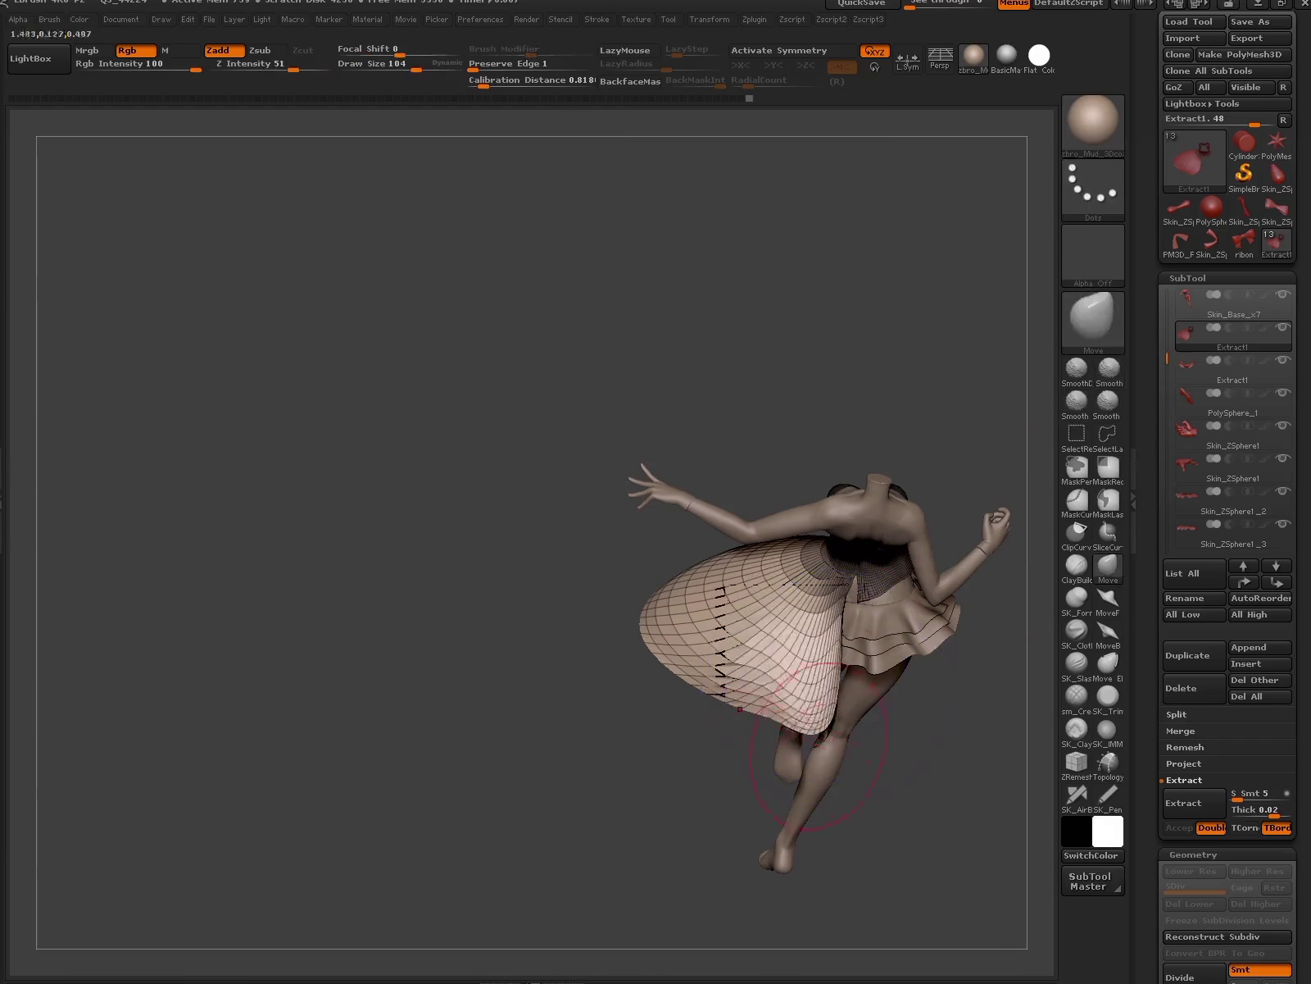
mouse_move(833, 617)
mouse_down()
mouse_move(738, 869)
mouse_move(527, 732)
mouse_move(872, 796)
mouse_move(820, 738)
mouse_move(868, 729)
mouse_up()
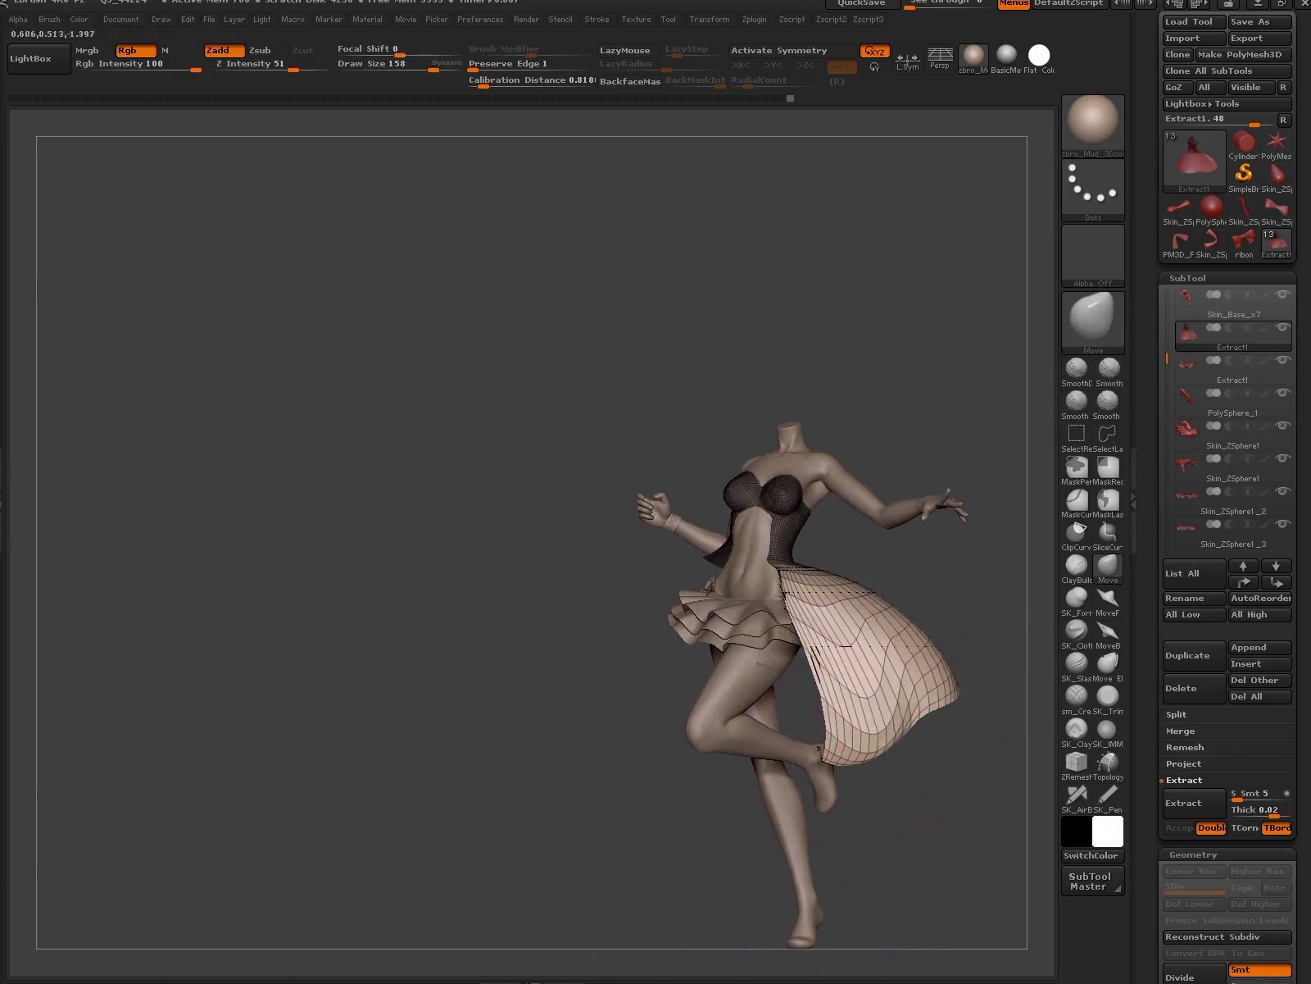
mouse_move(901, 755)
shift+mouse_down()
mouse_move(790, 600)
mouse_move(885, 672)
shift+mouse_up()
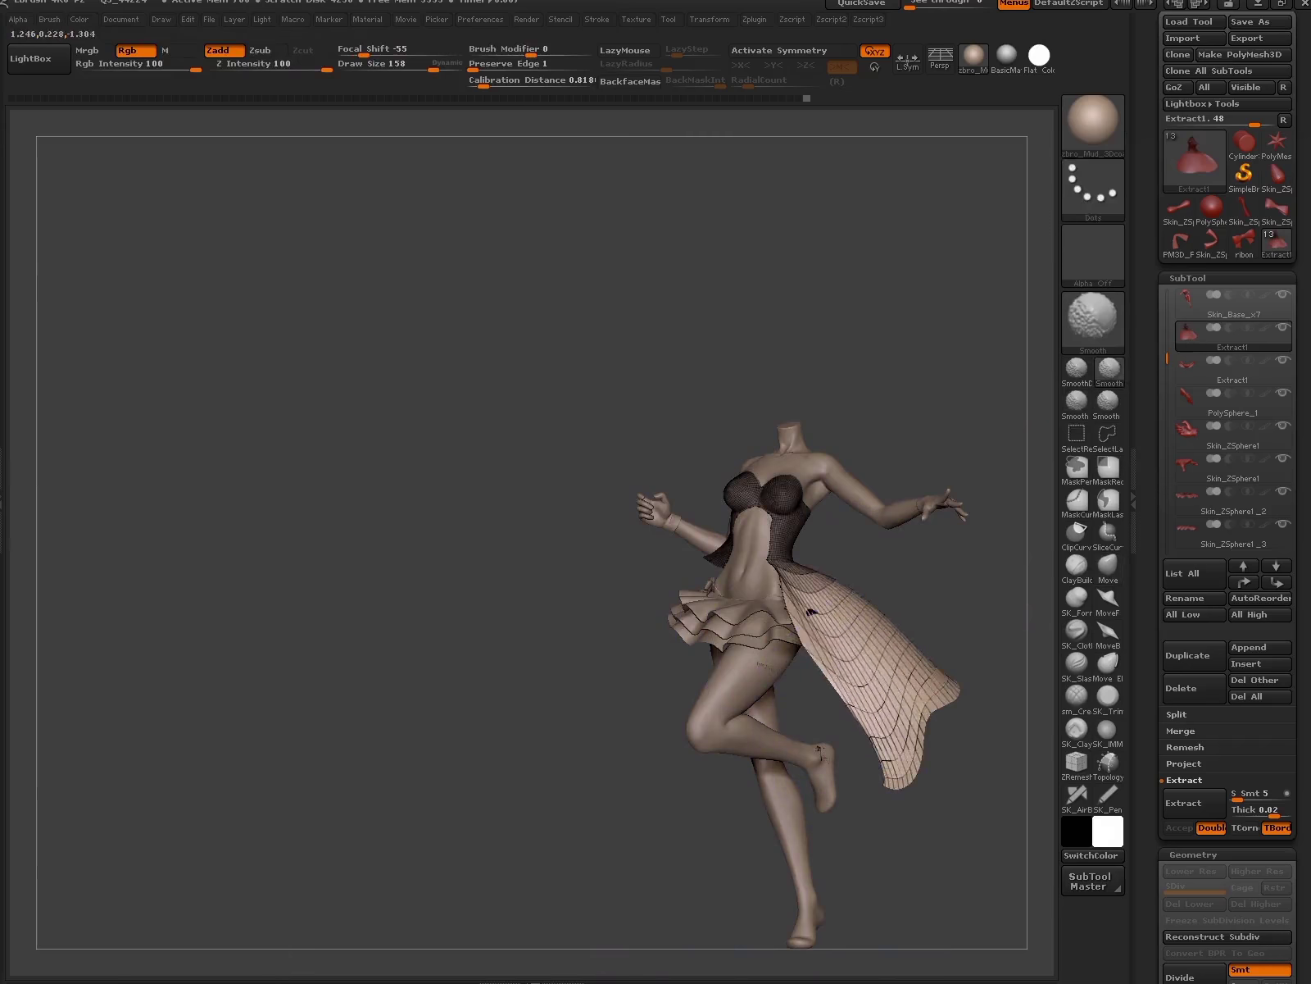
drag(1053, 447, 881, 671)
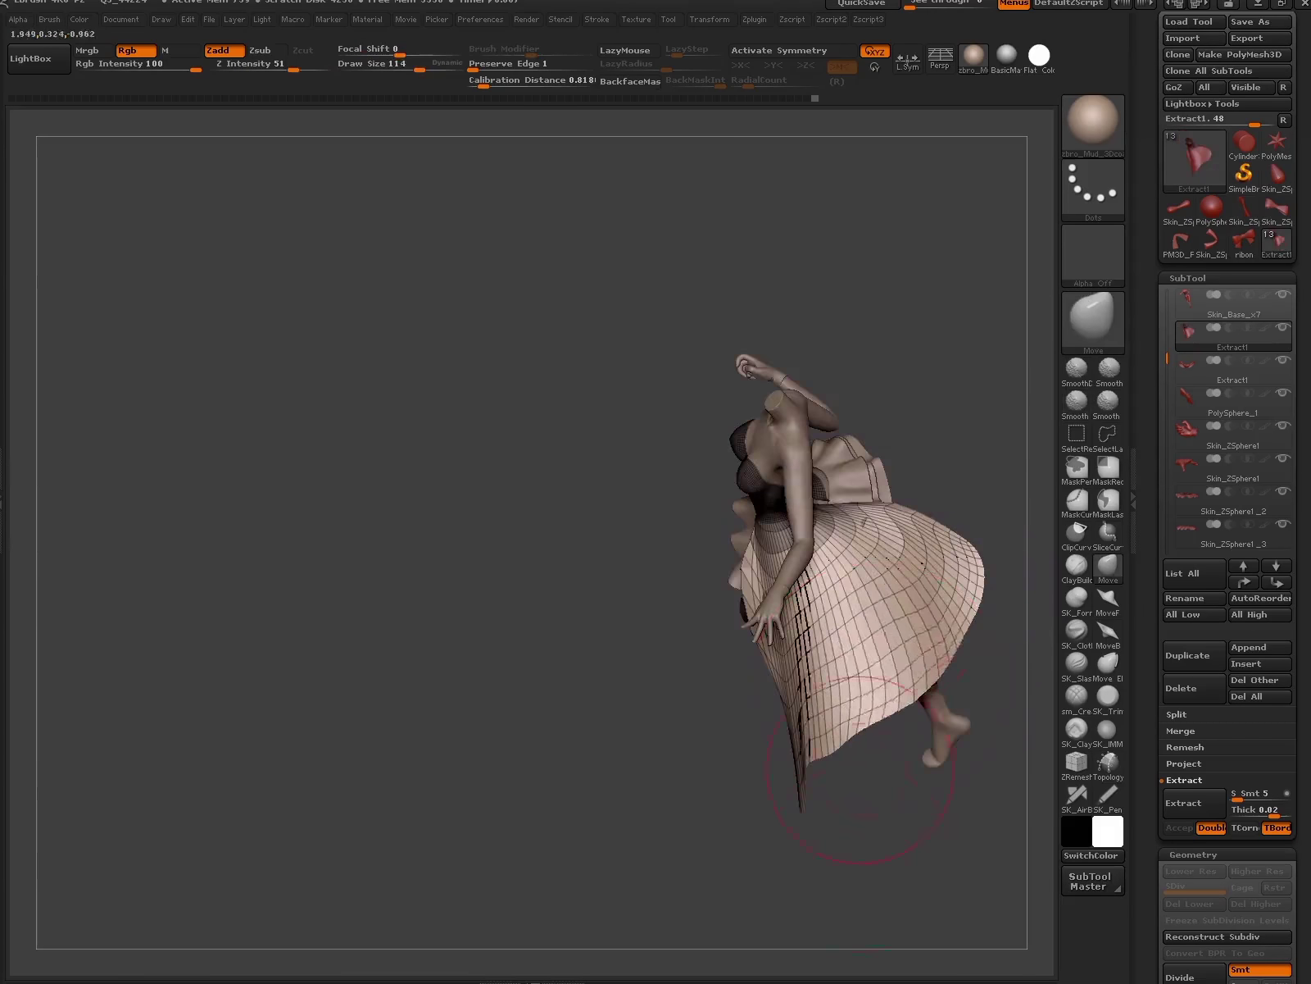
mouse_move(861, 771)
mouse_down()
mouse_move(787, 762)
mouse_move(783, 547)
mouse_up()
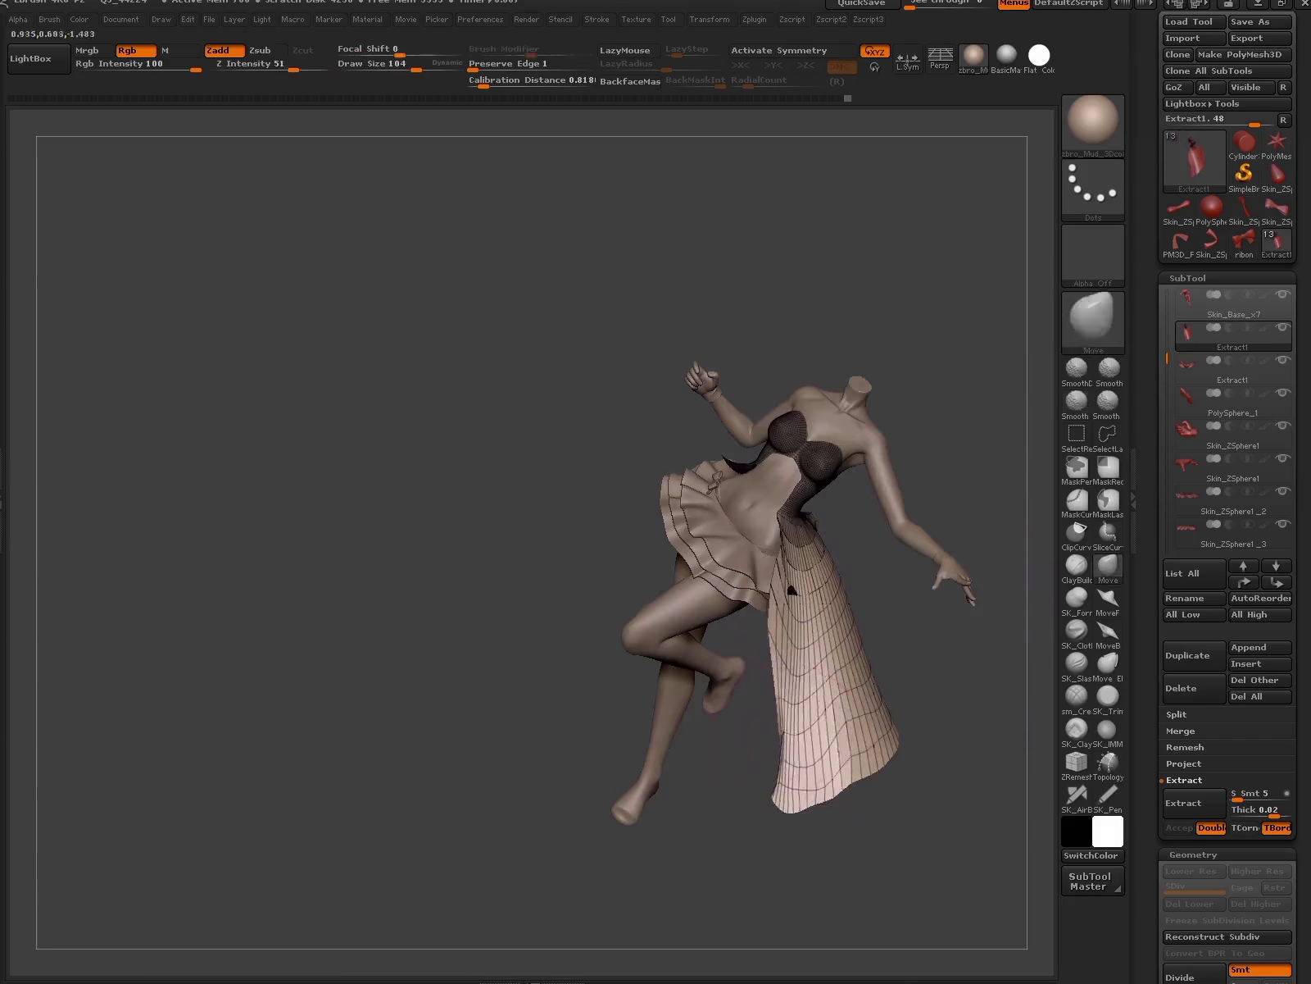
- Frame the figure, switch to the Move brush, and zoom onto the legs and coat panel
key(f)
key(b)
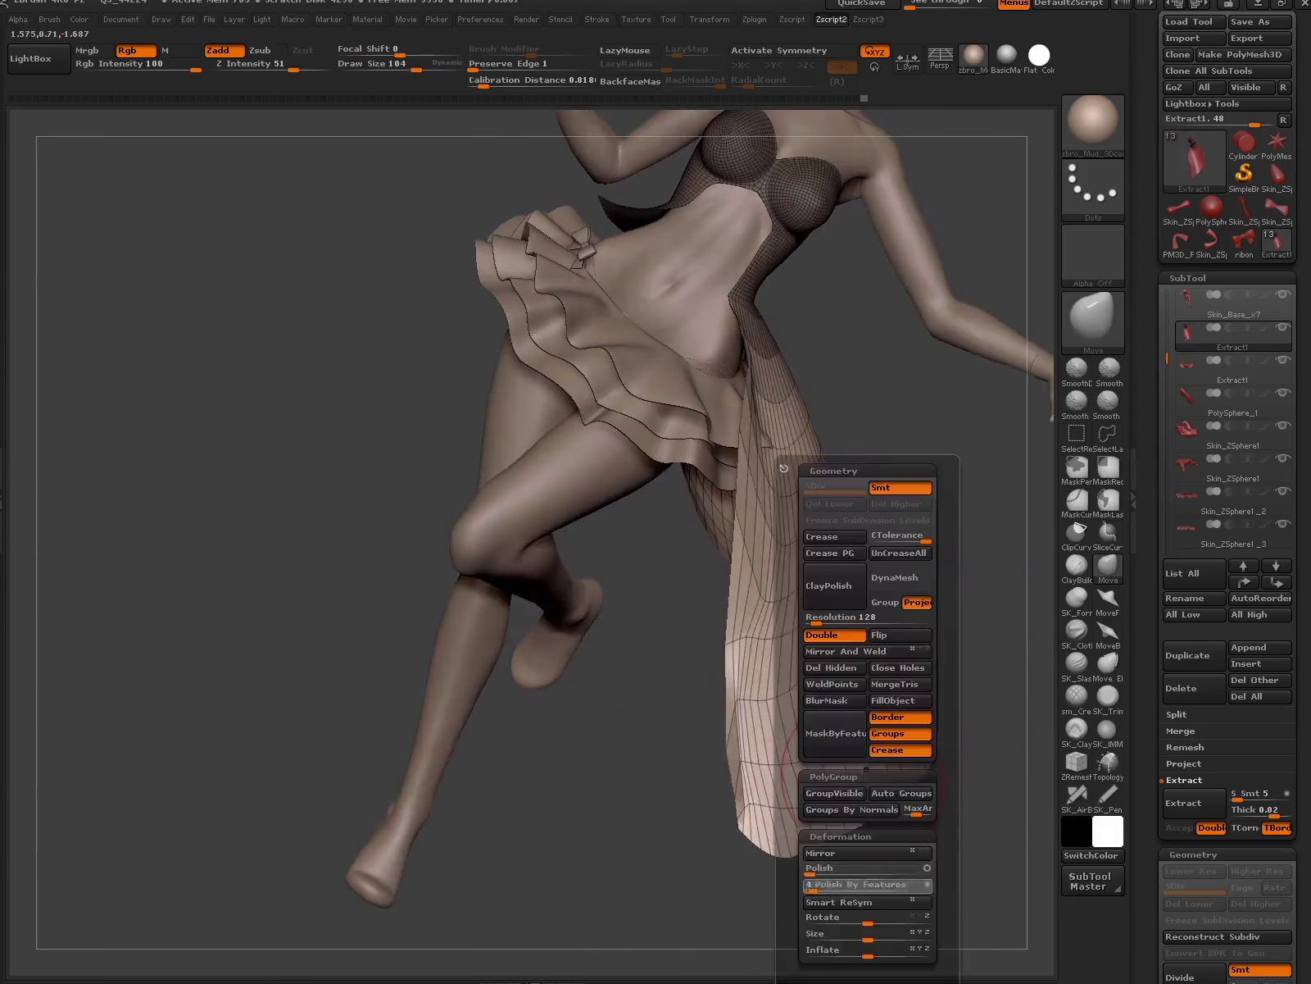
key(m)
key(v)
key(f)
right_drag(773, 693, 783, 829)
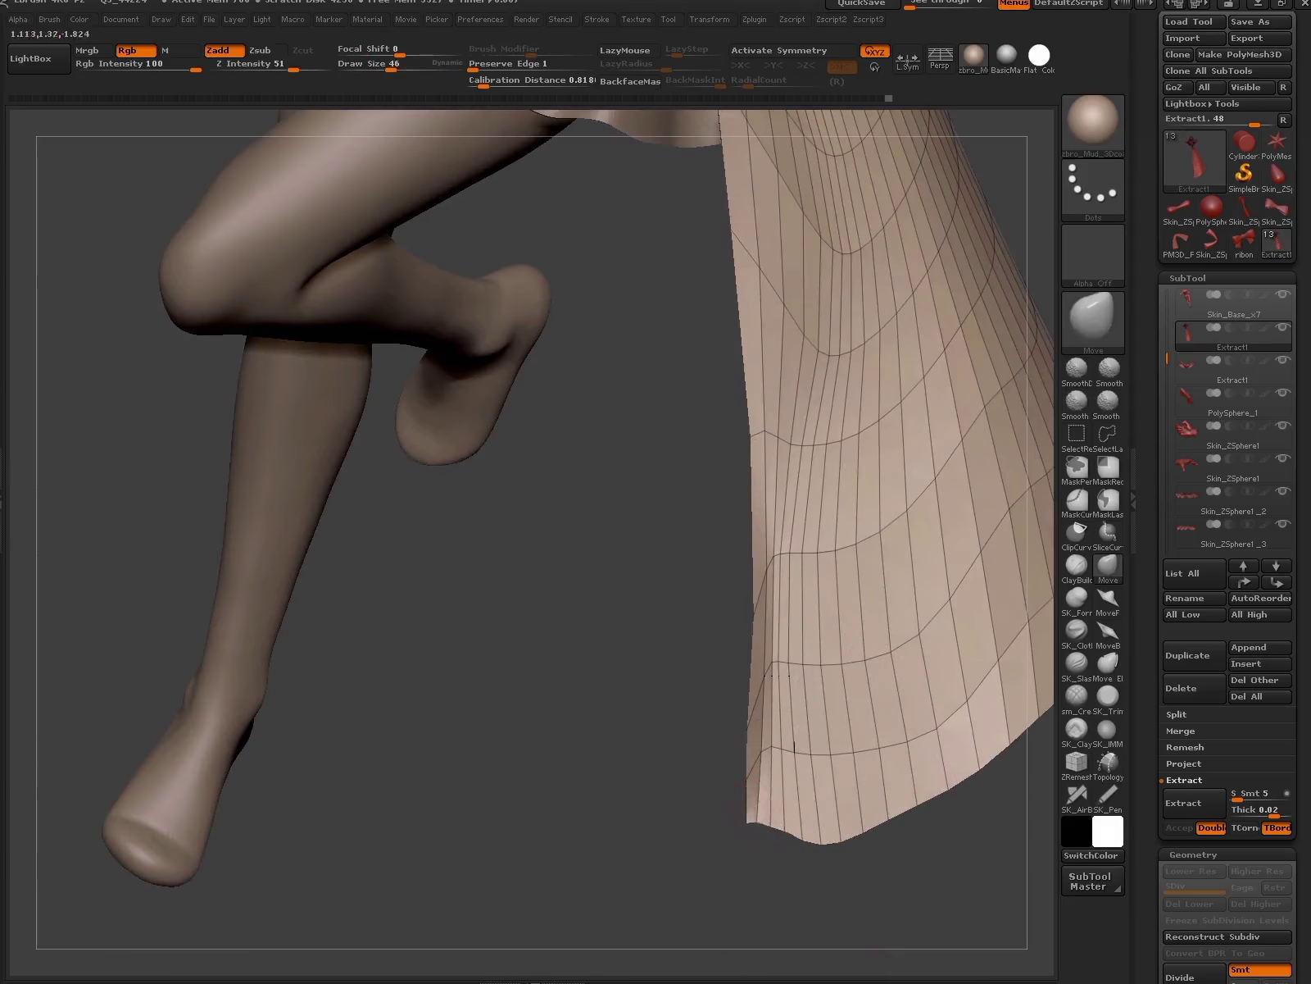
mouse_move(805, 869)
right_down()
mouse_move(768, 770)
mouse_move(951, 717)
mouse_move(943, 762)
right_up()
- Smooth the coat panel's upper edge, run ZRemesher, and turn on Polyframe
key(space)
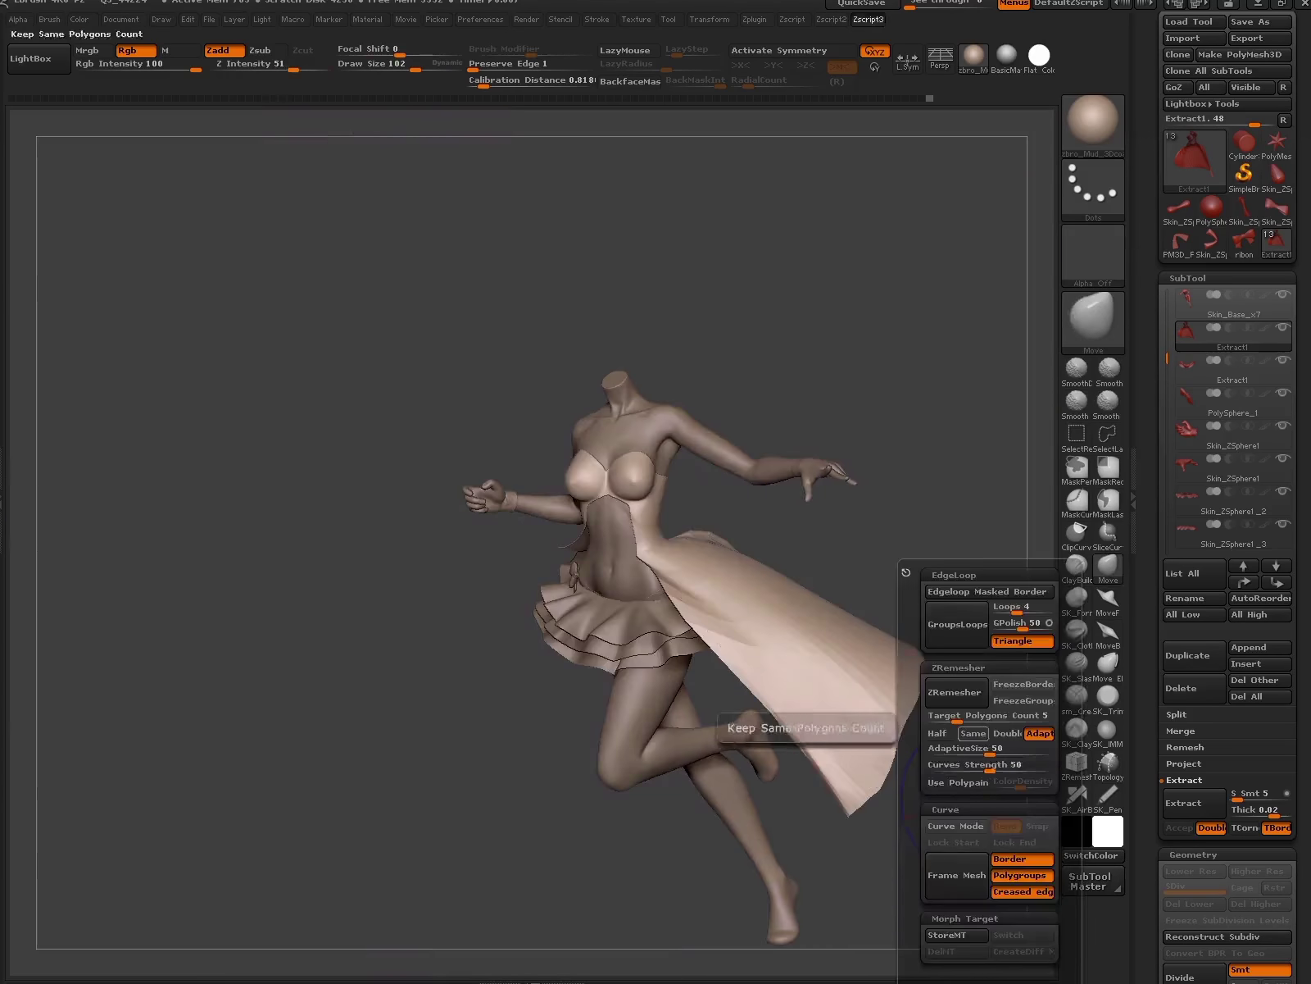
mouse_move(779, 722)
right_down()
mouse_move(796, 717)
mouse_move(837, 512)
mouse_move(818, 519)
right_up()
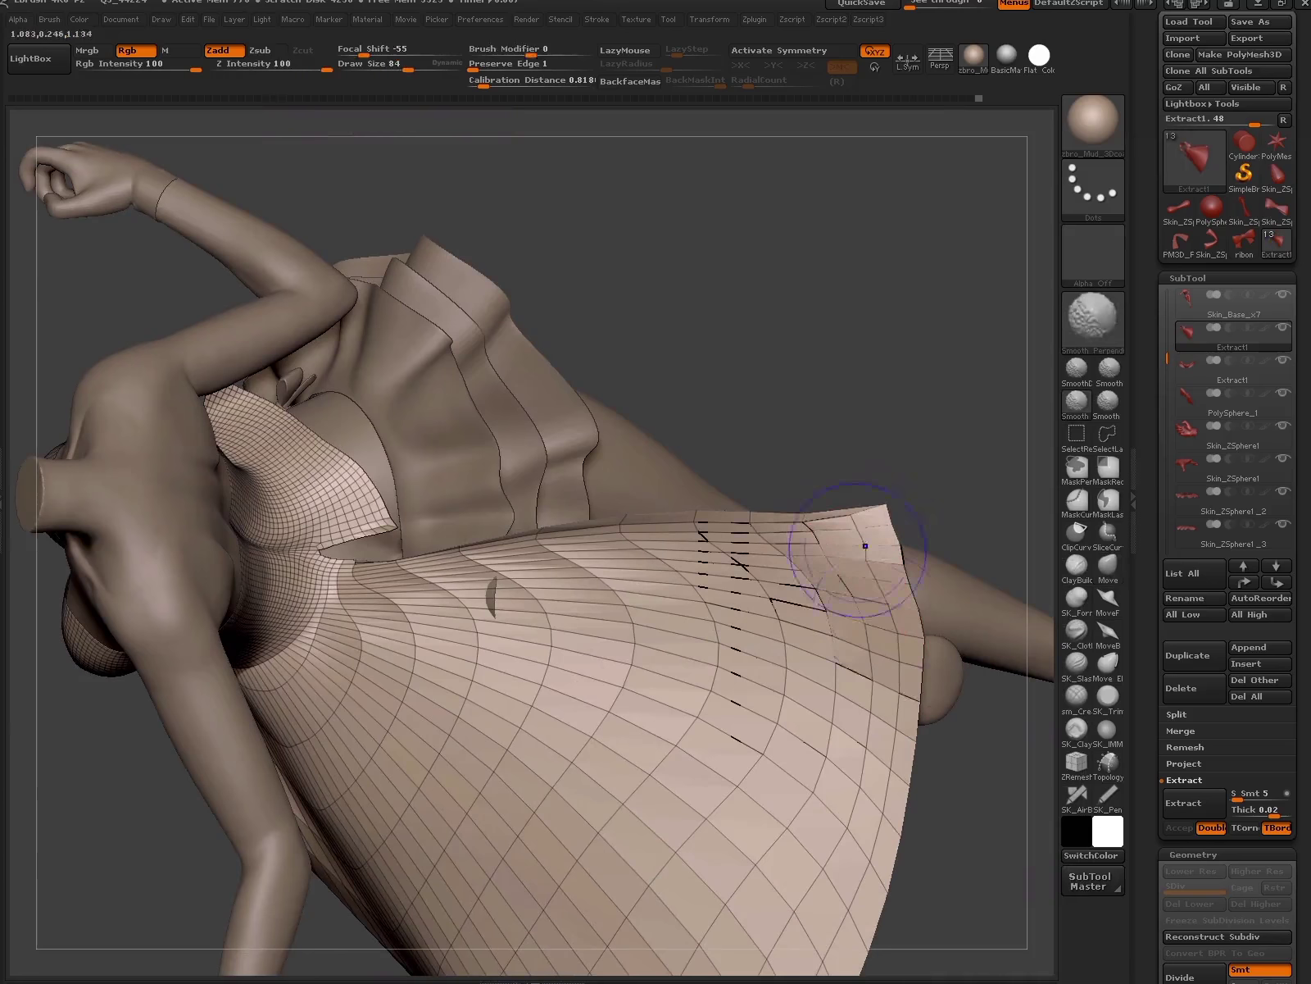
shift+drag(869, 677, 864, 561)
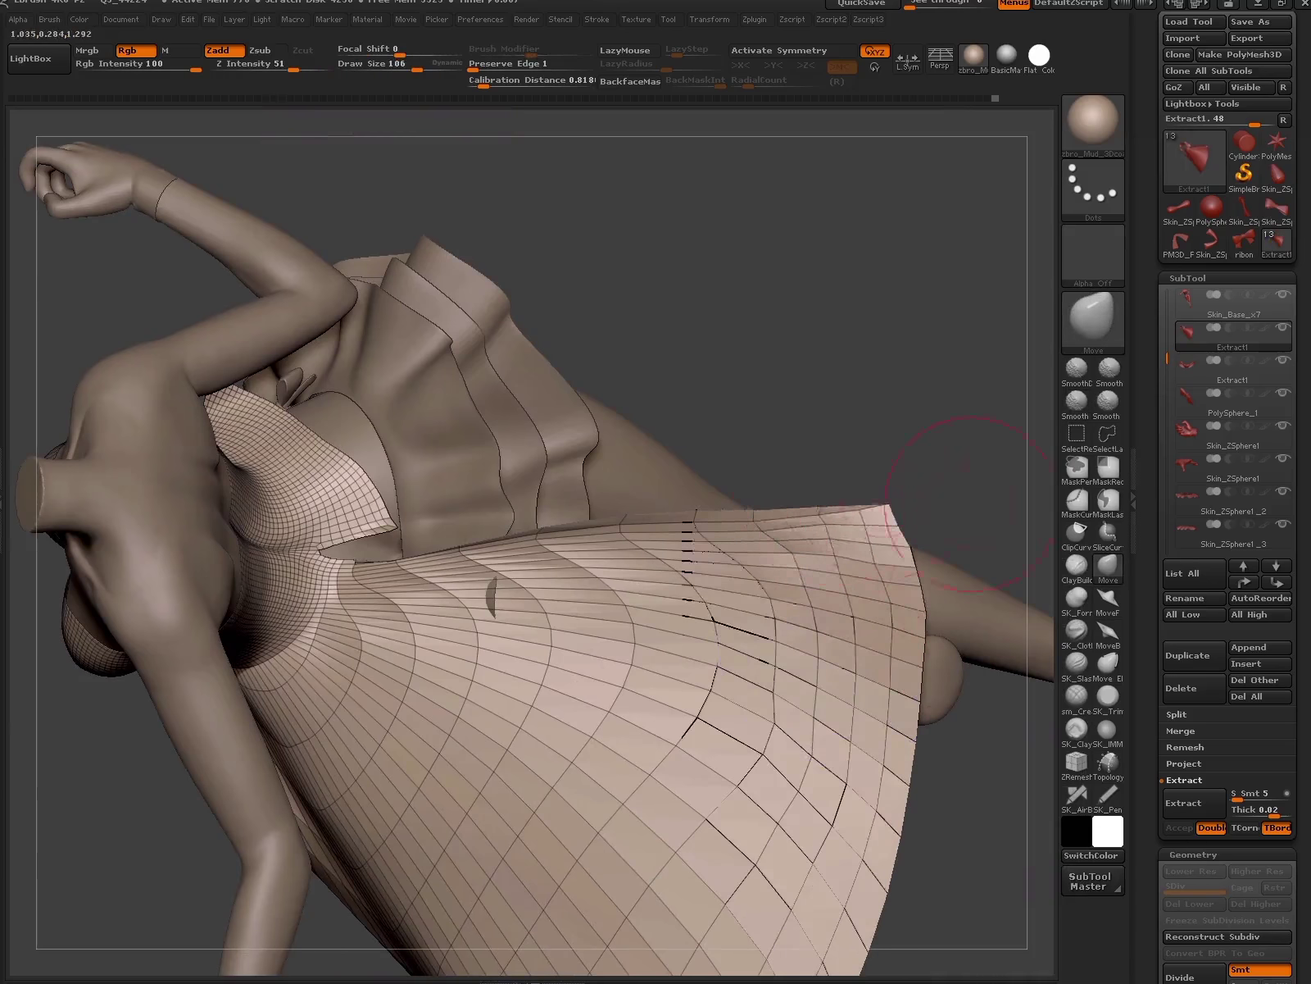
mouse_move(967, 505)
ctrl+right_down()
mouse_move(966, 629)
mouse_move(893, 659)
mouse_move(979, 671)
mouse_move(902, 622)
mouse_move(776, 644)
mouse_move(866, 665)
mouse_move(691, 483)
mouse_move(892, 586)
mouse_move(795, 678)
mouse_move(902, 573)
mouse_move(907, 679)
mouse_move(820, 717)
ctrl+right_up()
key(space)
key(shift+f)
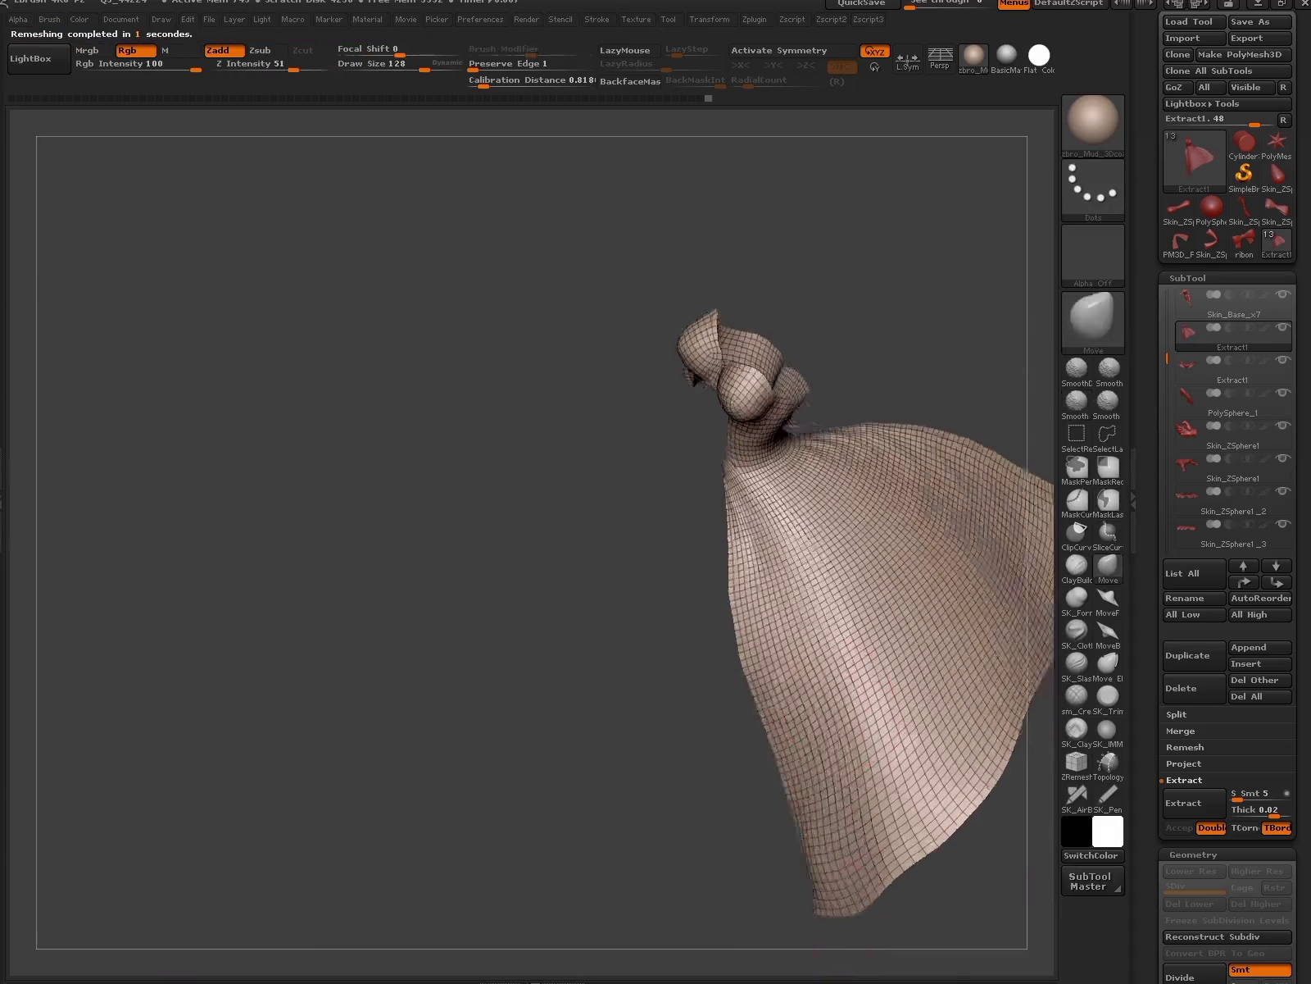
- Run ZRemesher on the dress to rebuild it as clean quads and inspect the result
mouse_move(782, 602)
right_down()
mouse_move(864, 744)
mouse_move(820, 623)
mouse_move(841, 450)
mouse_move(869, 751)
right_up()
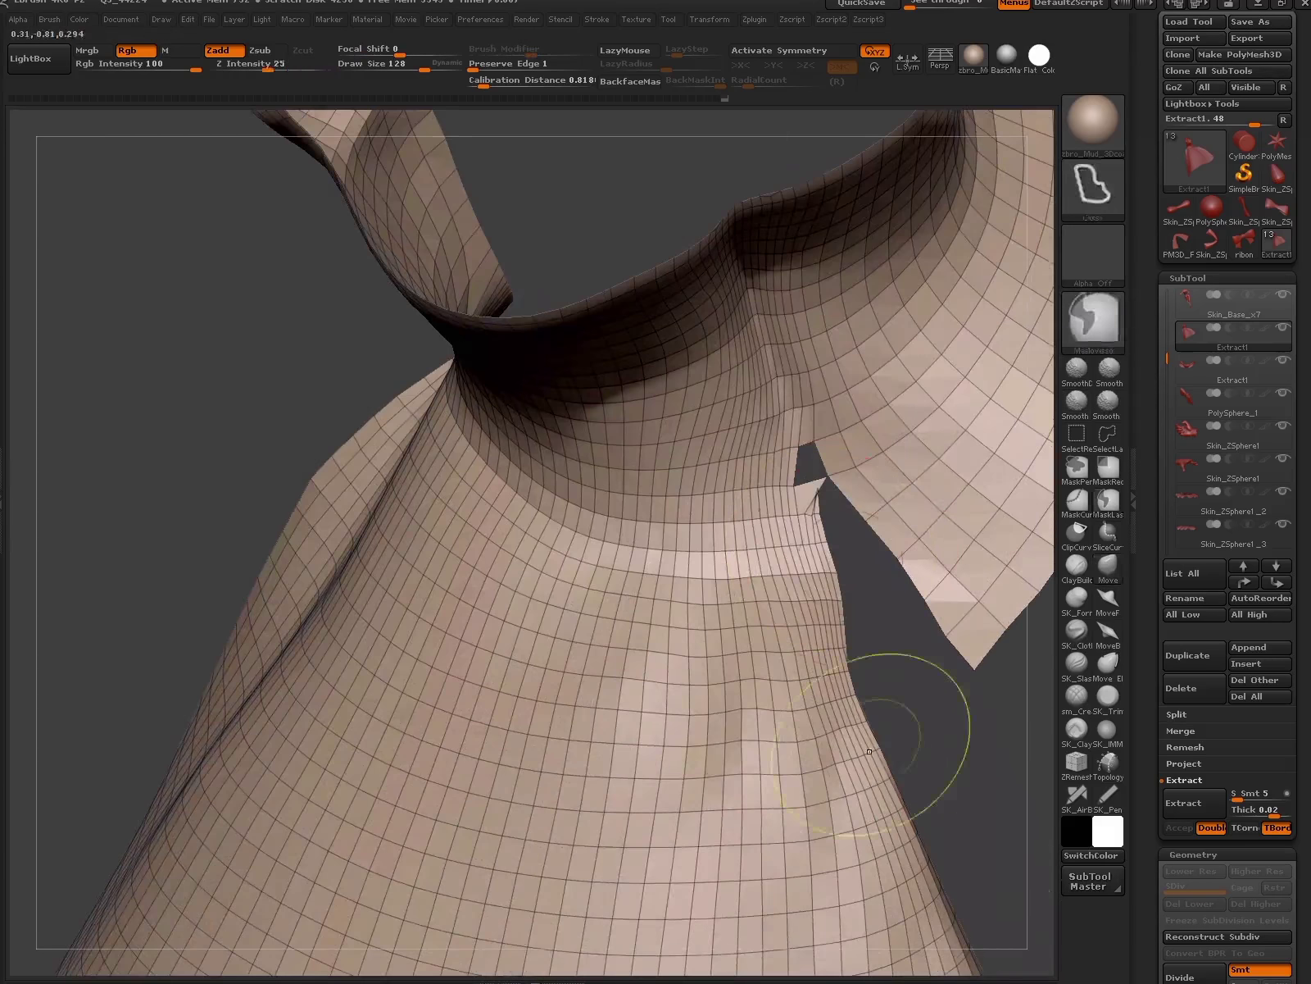
mouse_move(841, 515)
right_down()
mouse_move(849, 600)
mouse_move(803, 475)
mouse_move(822, 550)
mouse_move(811, 580)
right_up()
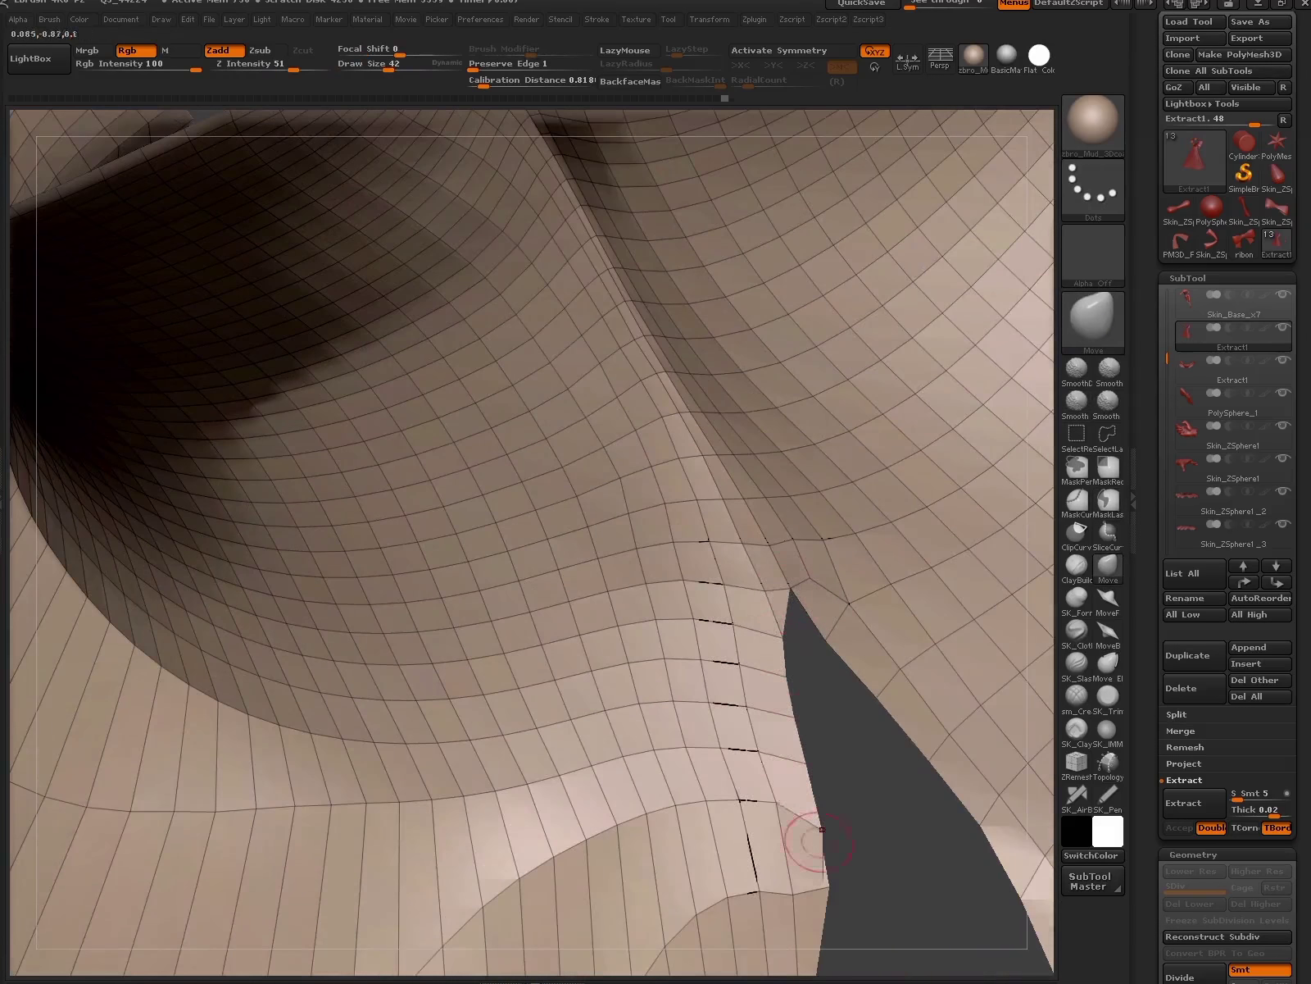
mouse_move(822, 829)
right_down()
mouse_move(718, 668)
mouse_move(805, 790)
mouse_move(811, 531)
right_up()
click(862, 691)
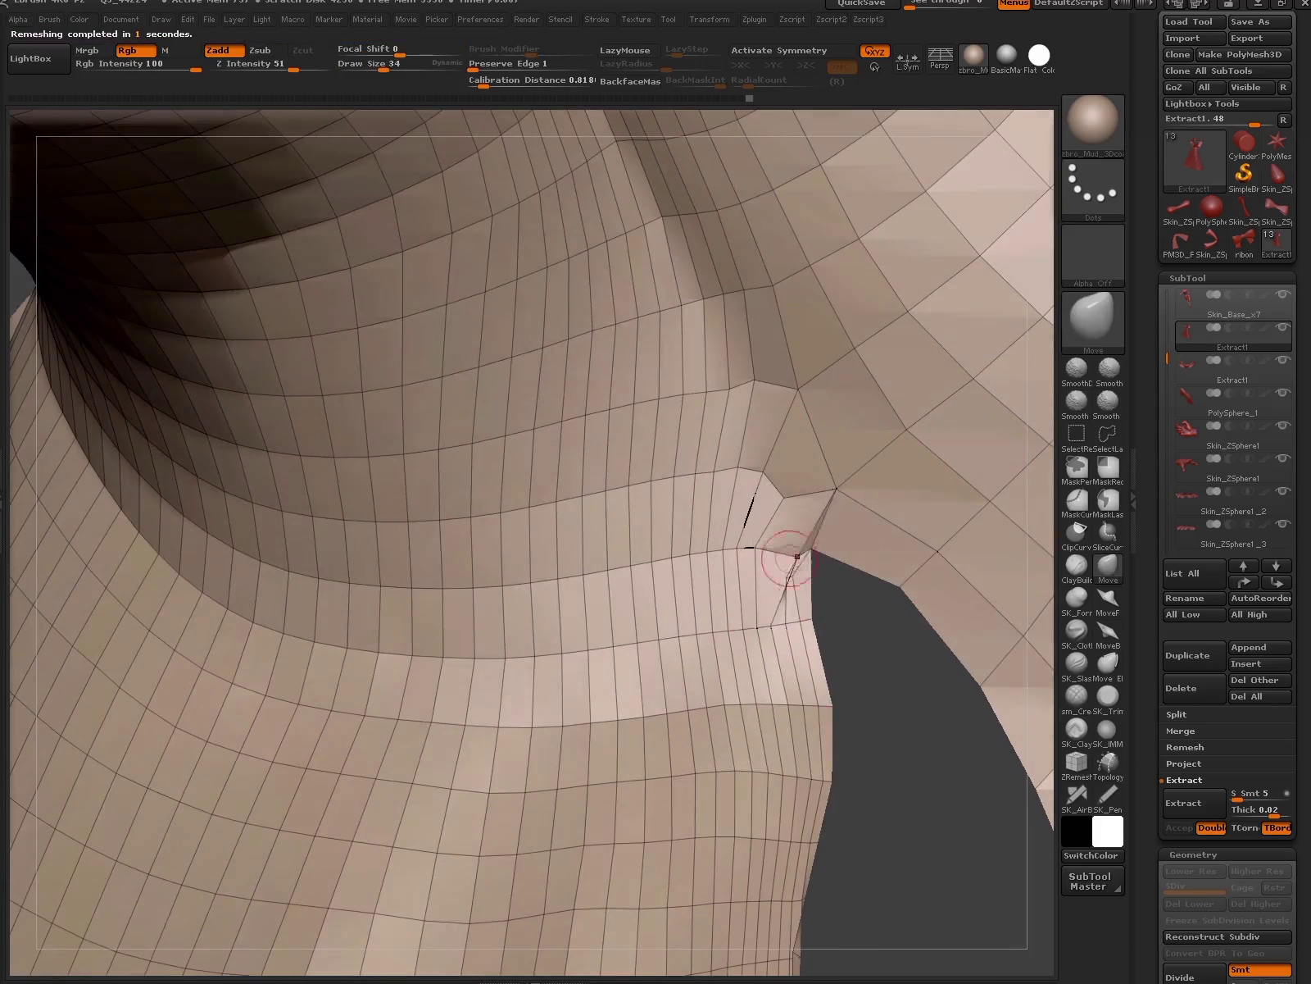
key(f)
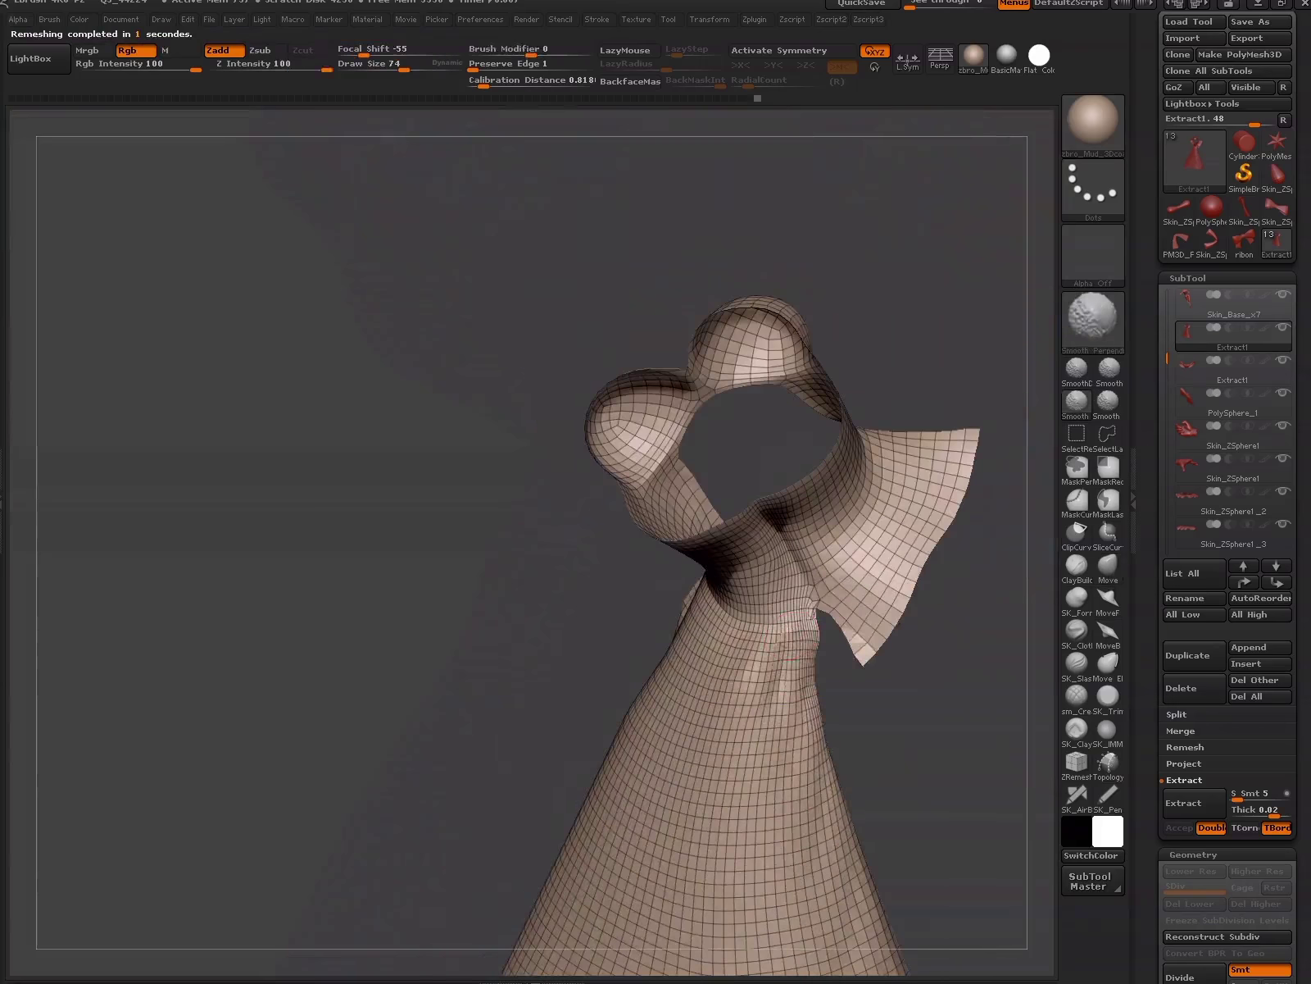
right_drag(750, 512, 878, 672)
mouse_move(881, 778)
ctrl+right_down()
mouse_move(808, 632)
mouse_move(864, 673)
mouse_move(843, 712)
mouse_move(872, 682)
ctrl+right_up()
key(shift+f)
- Mask the dress and subdivide it one level with Ctrl+D
mouse_move(878, 594)
right_down()
mouse_move(747, 702)
mouse_move(629, 644)
mouse_move(828, 646)
right_up()
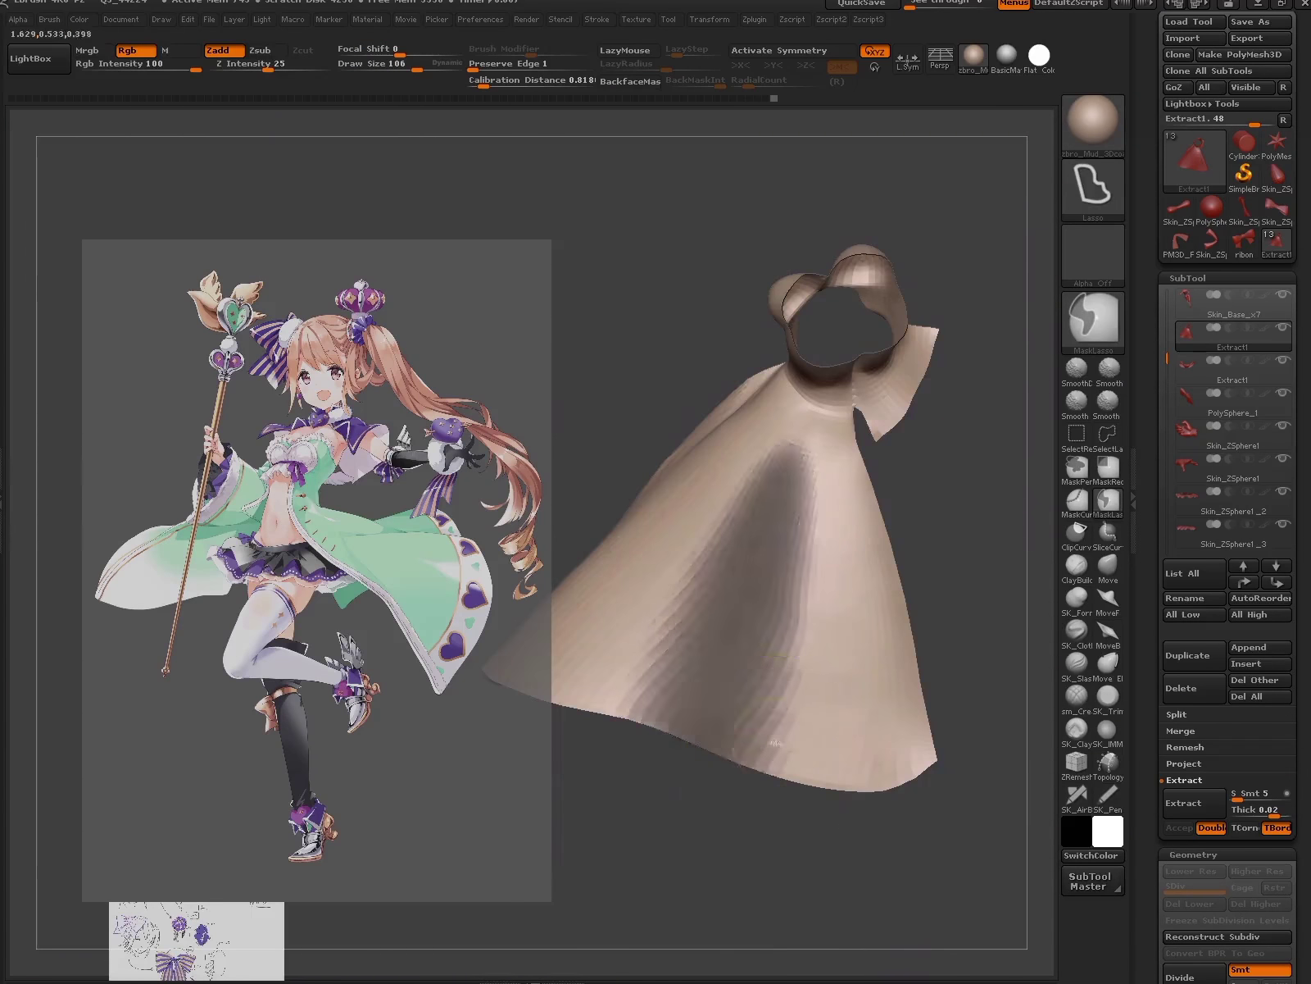
mouse_move(790, 380)
mouse_down()
mouse_move(718, 529)
mouse_move(790, 762)
mouse_up()
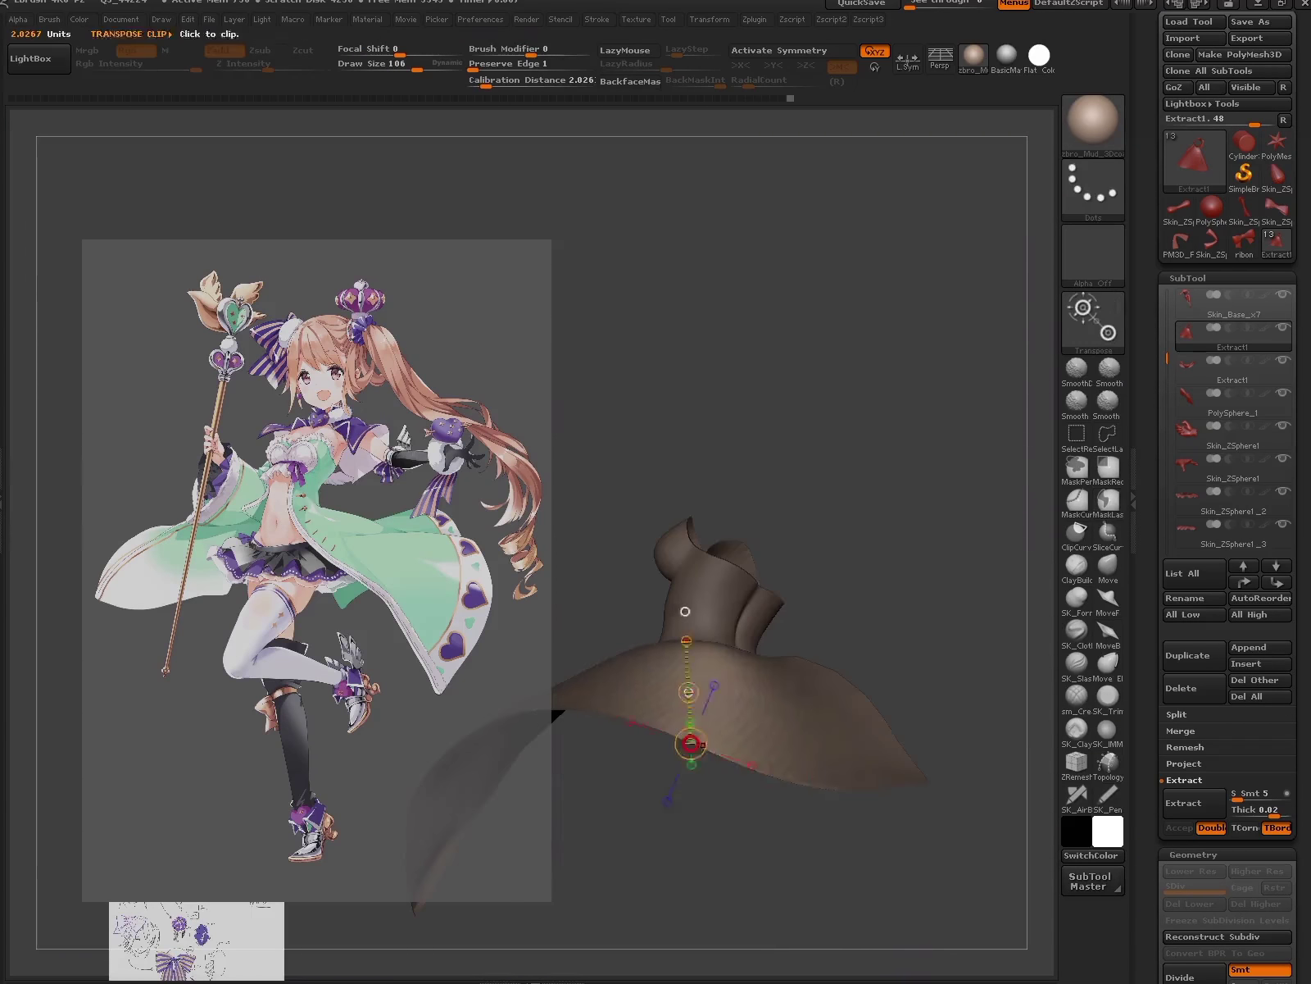
mouse_move(692, 773)
mouse_down()
mouse_move(835, 729)
mouse_move(702, 497)
mouse_move(869, 524)
mouse_move(835, 557)
mouse_up()
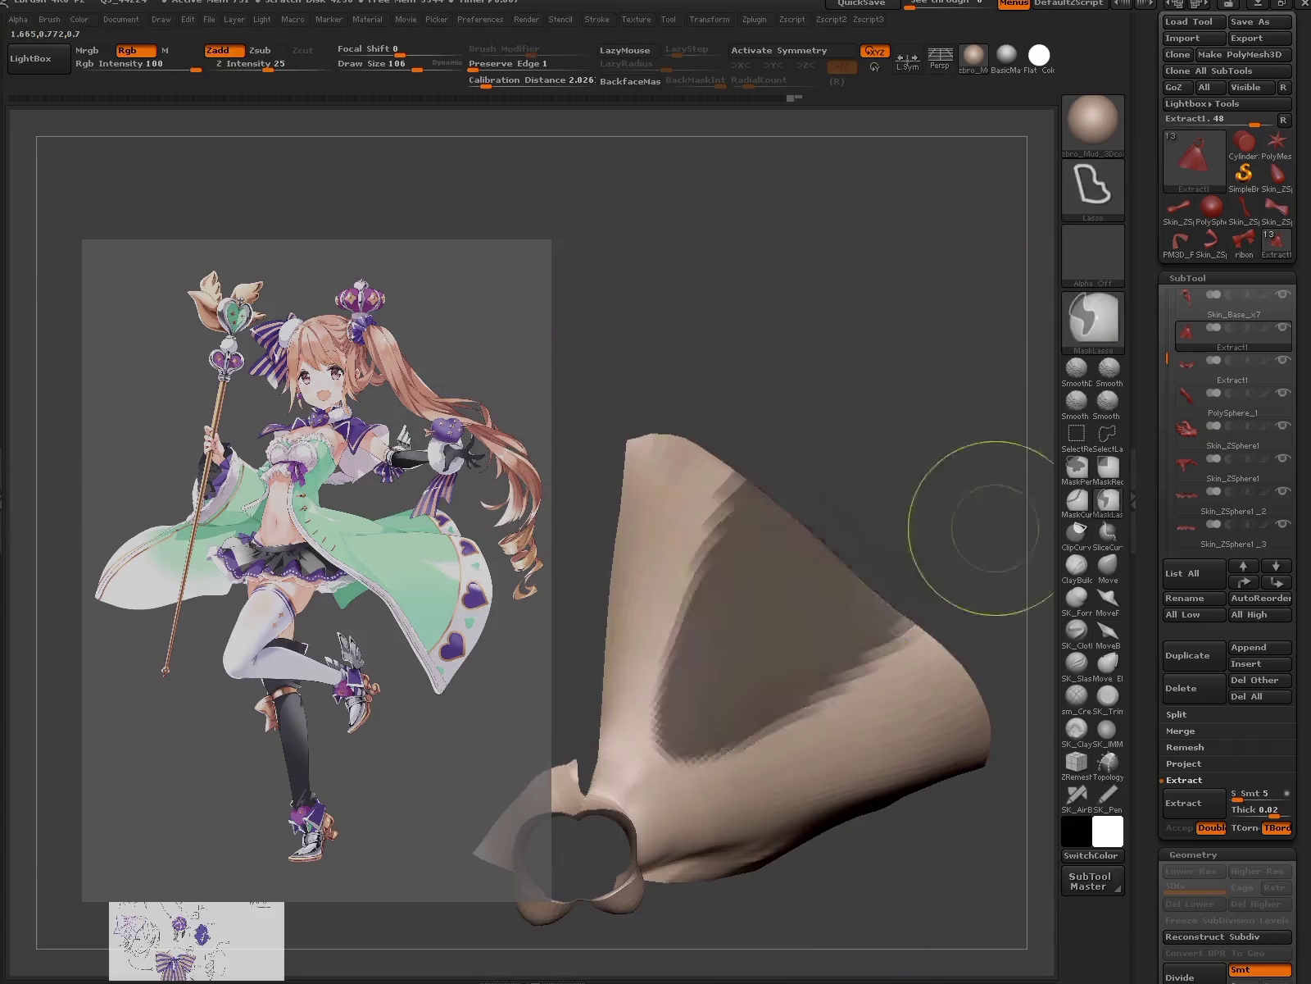
key(ctrl+d)
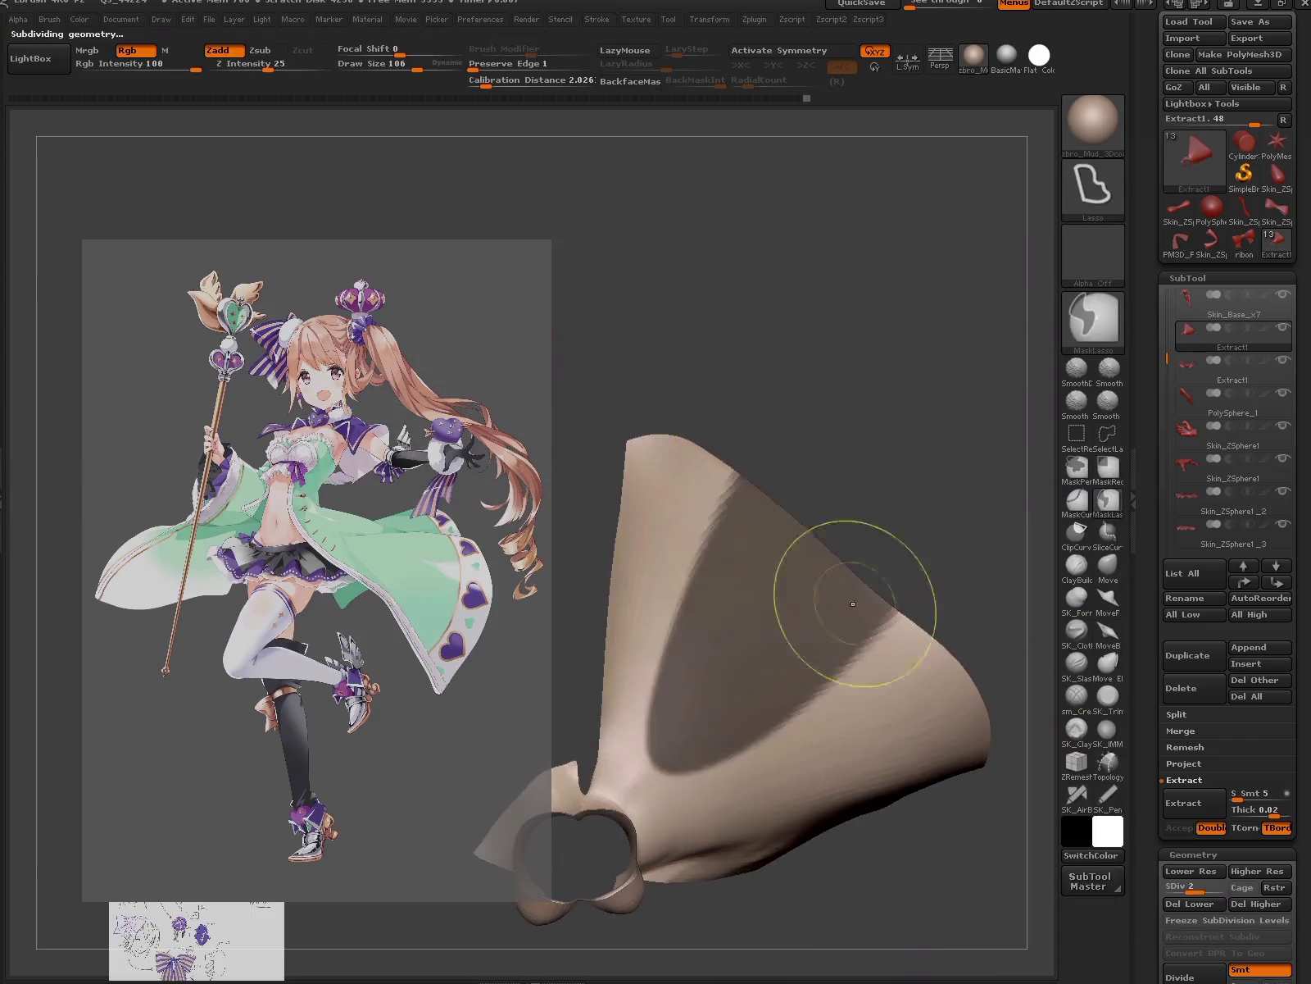
drag(860, 537, 822, 750)
key(q)
mouse_move(717, 712)
mouse_down()
mouse_move(907, 630)
mouse_move(878, 659)
mouse_up()
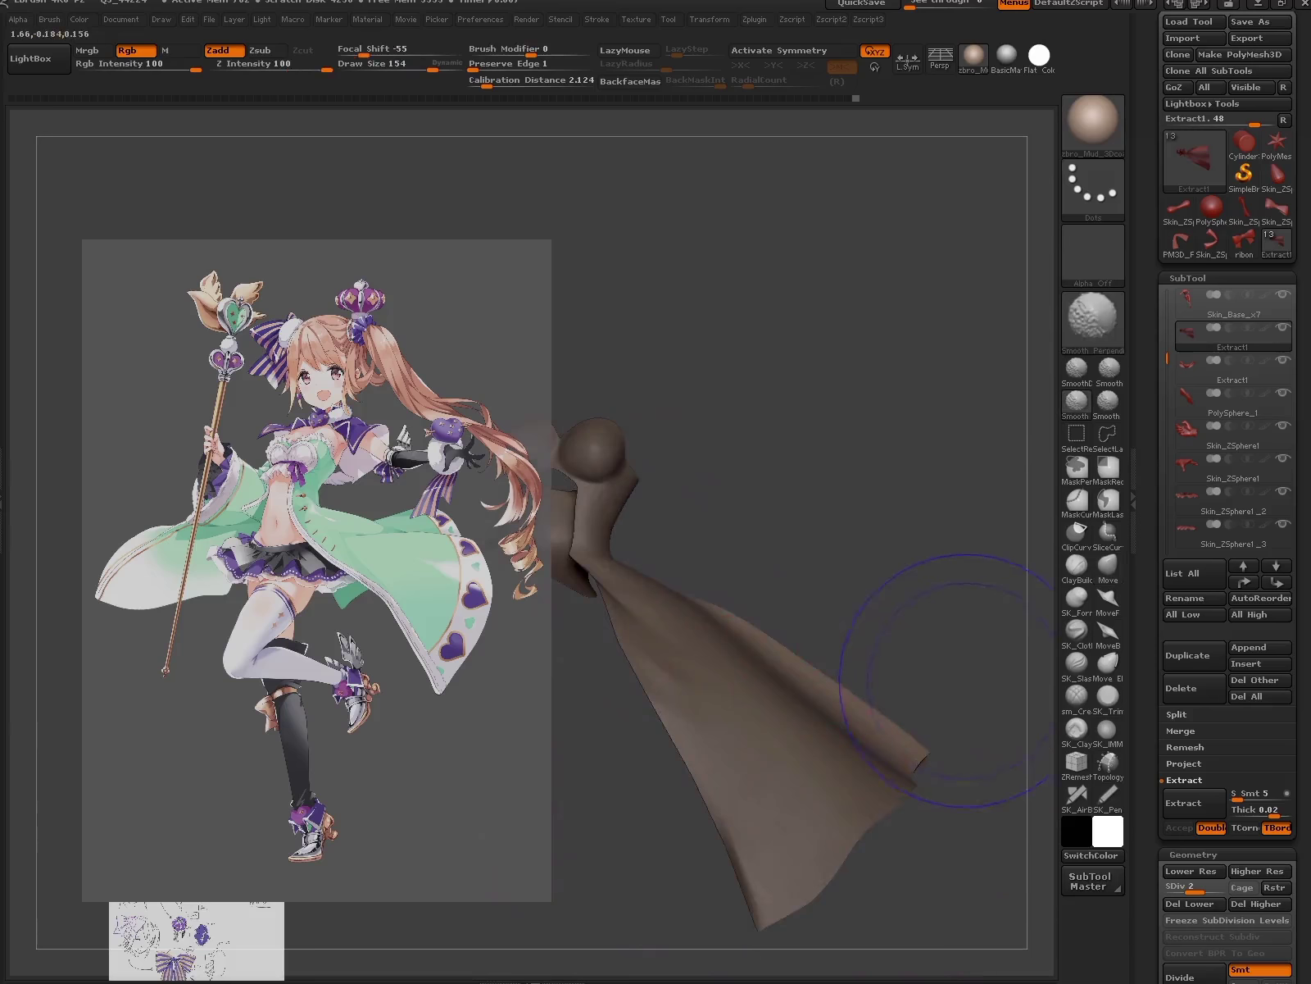
- Reshape the flaring coat panel along its hem with Transpose move lines
key(w)
mouse_move(644, 577)
mouse_down()
mouse_move(863, 814)
mouse_move(979, 766)
mouse_up()
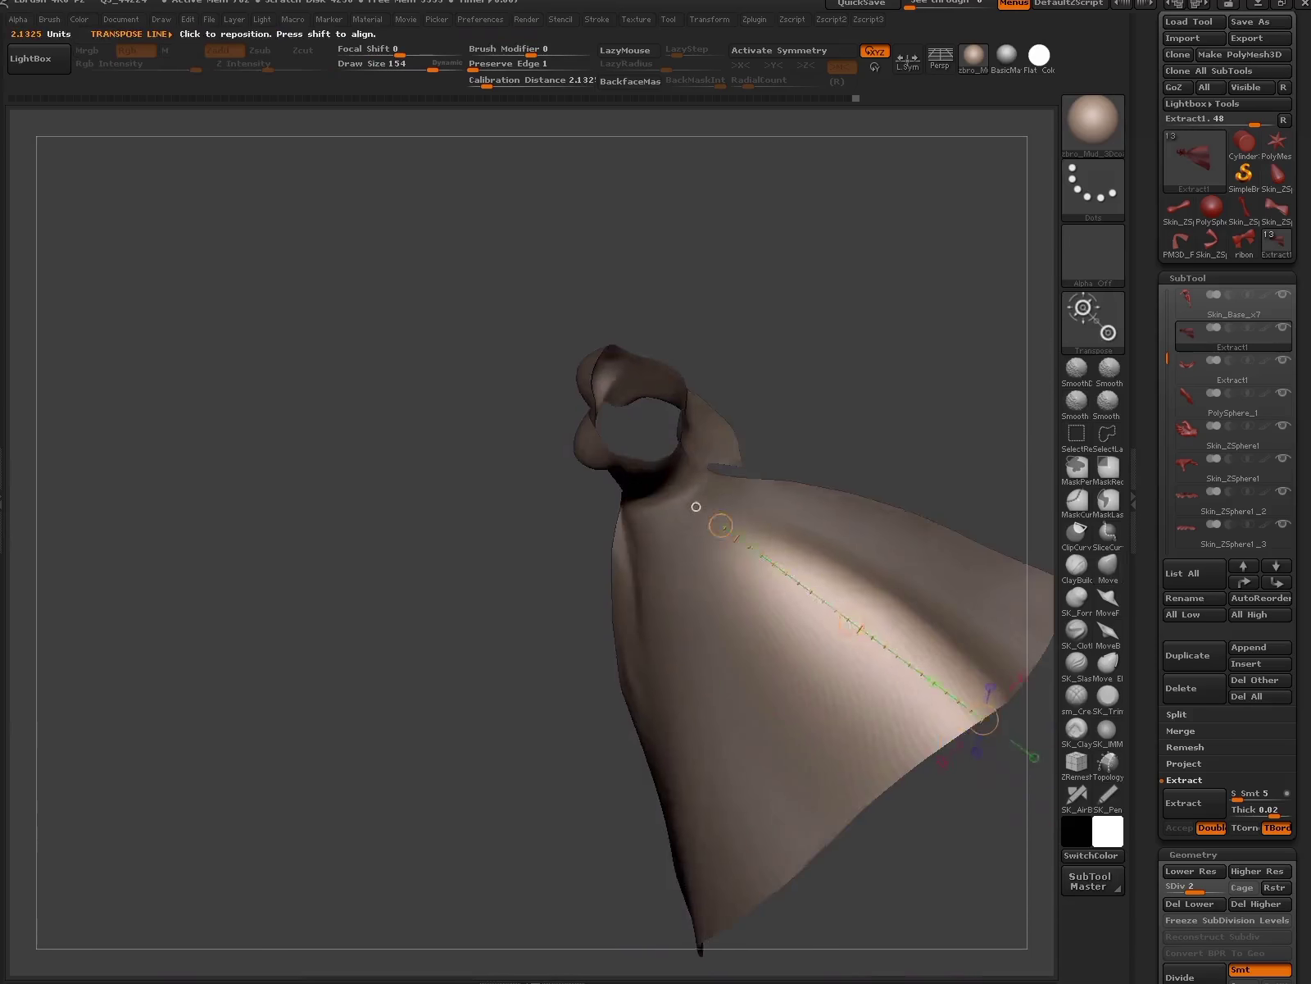
mouse_move(1037, 623)
mouse_down()
mouse_move(1033, 693)
mouse_move(1016, 623)
mouse_up()
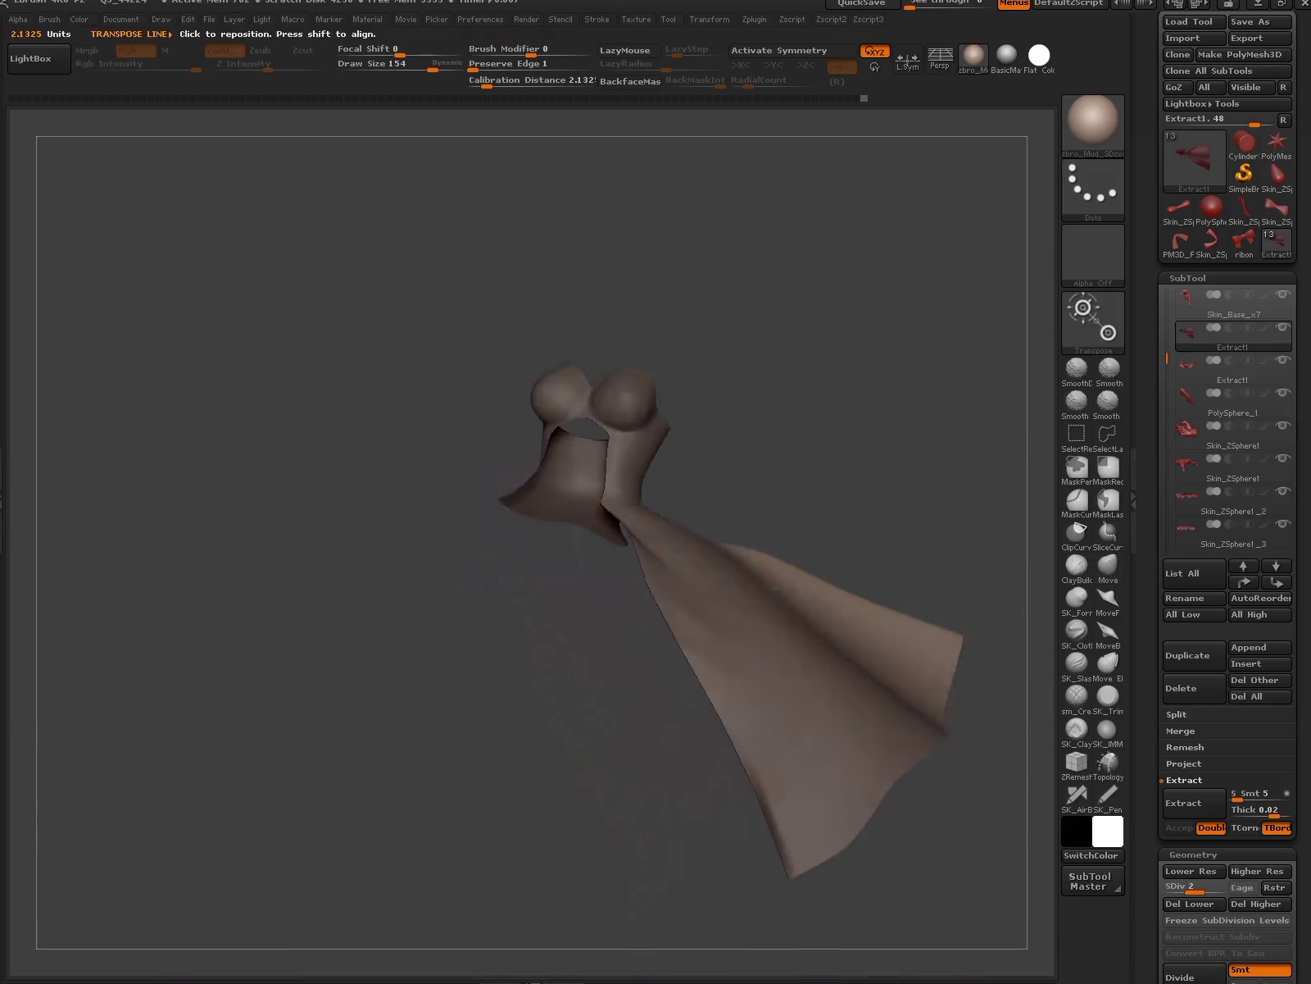
mouse_move(869, 717)
mouse_down()
mouse_move(872, 524)
mouse_move(761, 462)
mouse_move(878, 533)
mouse_move(811, 518)
mouse_move(772, 735)
mouse_move(655, 751)
mouse_up()
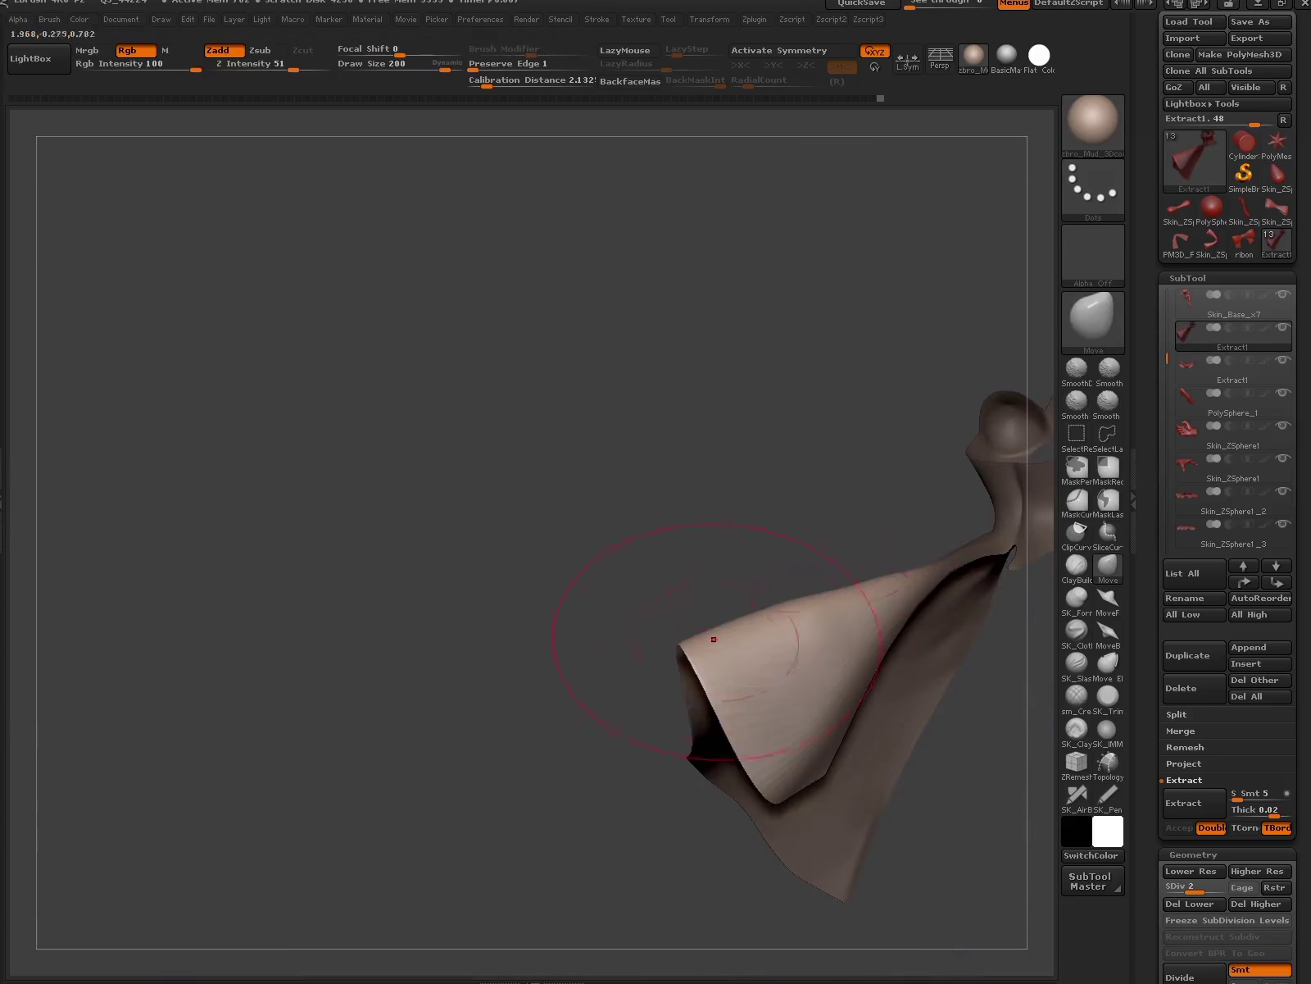
mouse_move(714, 639)
mouse_down()
mouse_move(849, 687)
mouse_move(812, 803)
mouse_move(781, 488)
mouse_move(738, 533)
mouse_move(790, 673)
mouse_move(820, 849)
mouse_move(843, 779)
mouse_up()
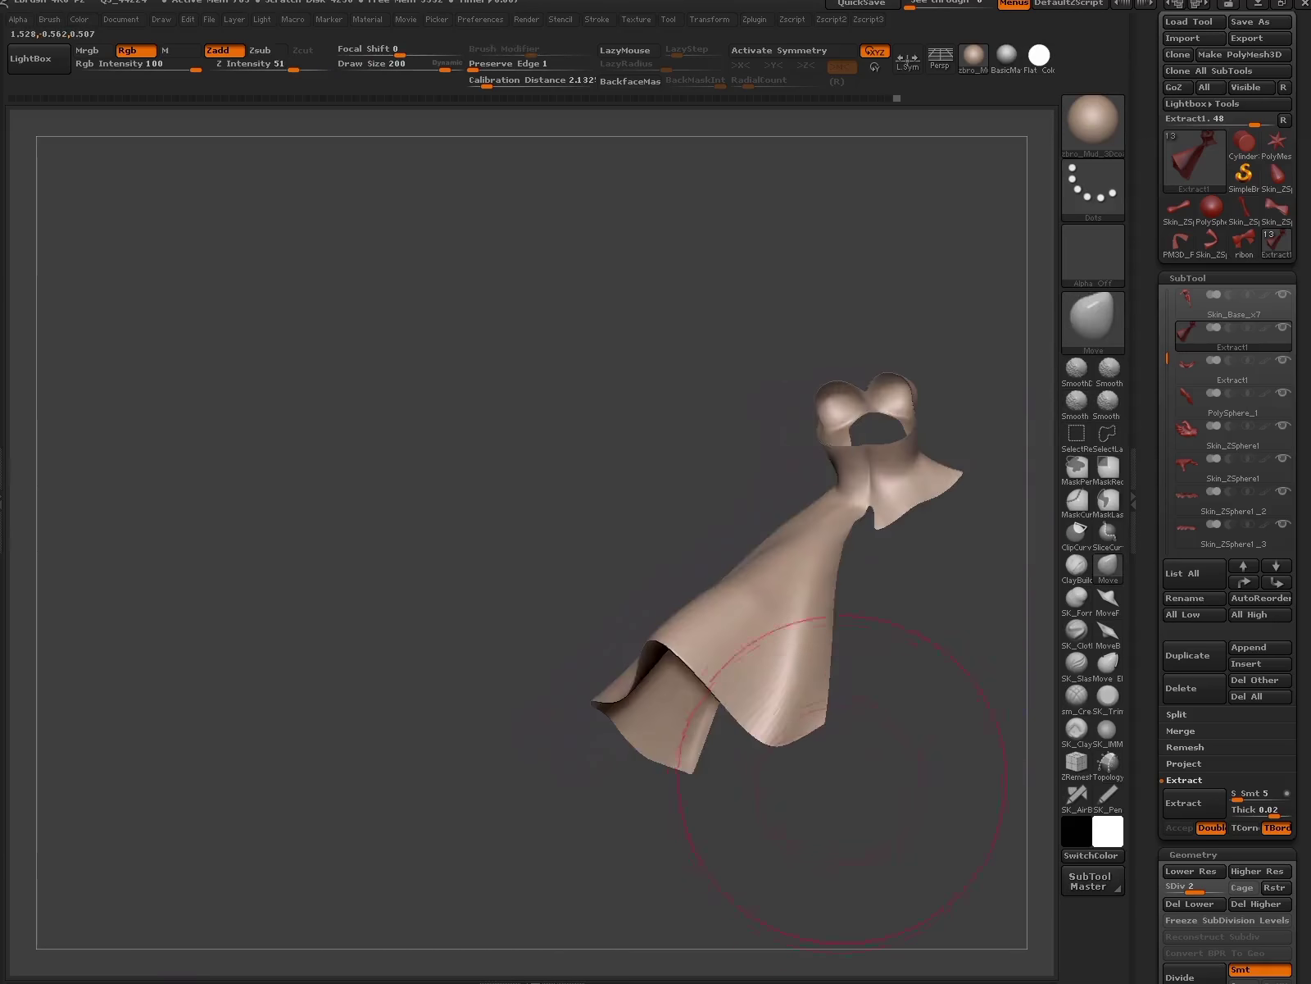
mouse_move(812, 614)
mouse_down()
mouse_move(813, 640)
mouse_move(776, 629)
mouse_up()
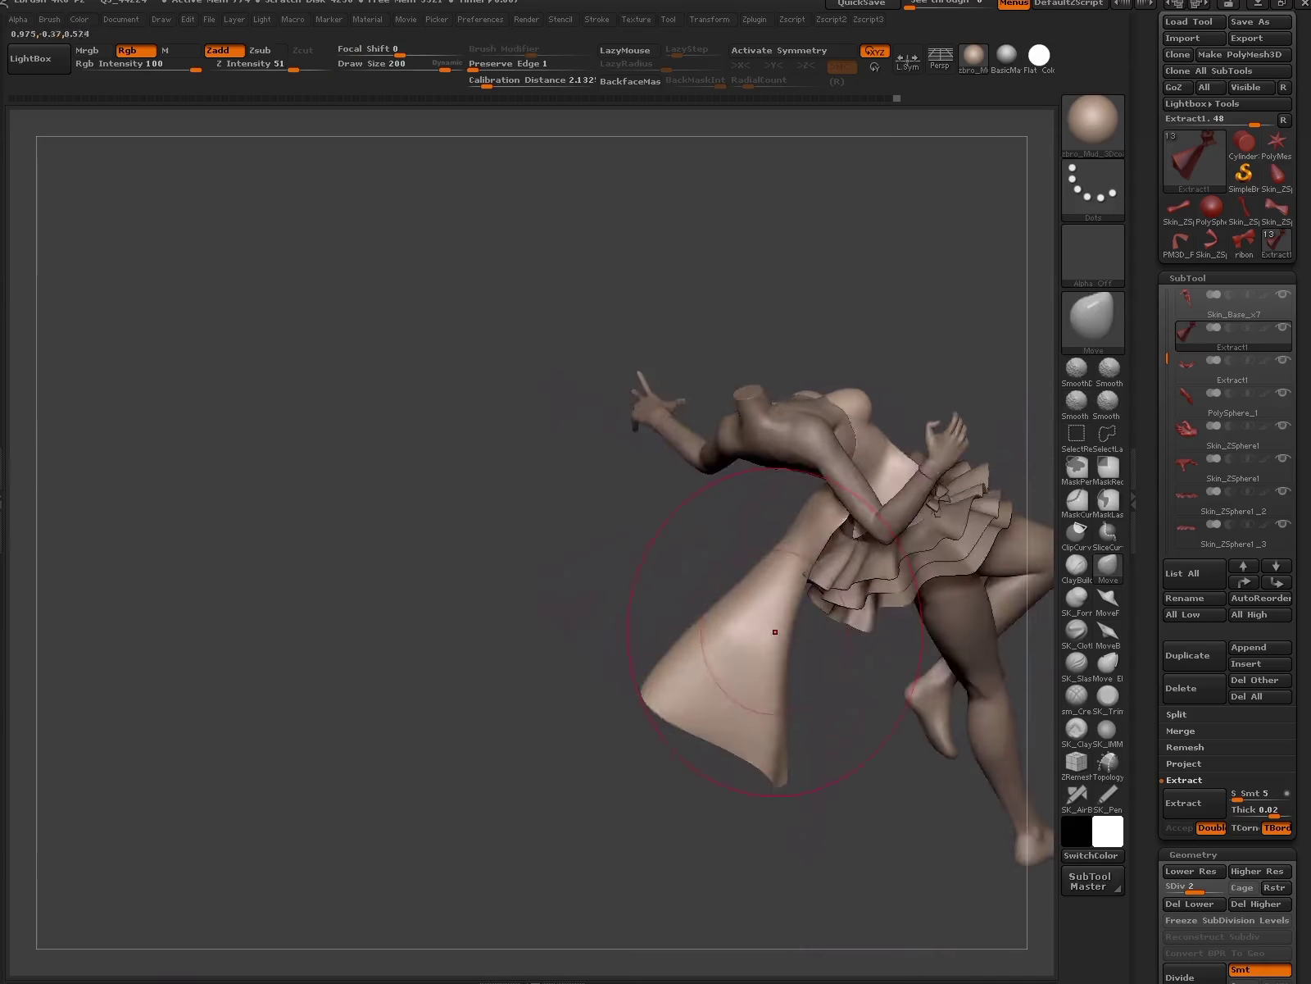
drag(755, 727, 810, 725)
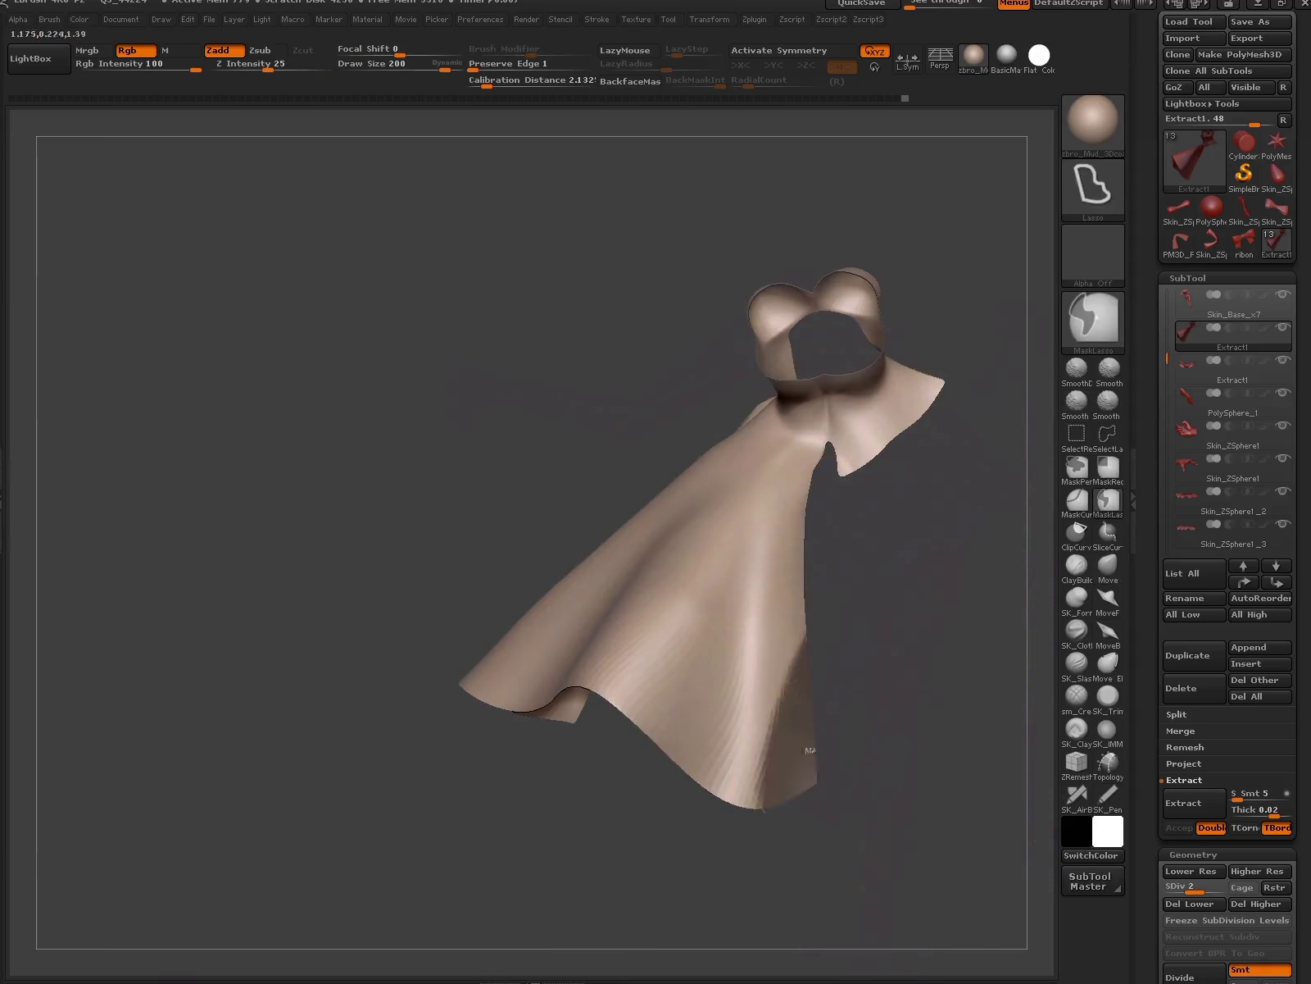
key(w)
mouse_move(761, 468)
mouse_down()
mouse_move(595, 796)
mouse_move(840, 738)
mouse_up()
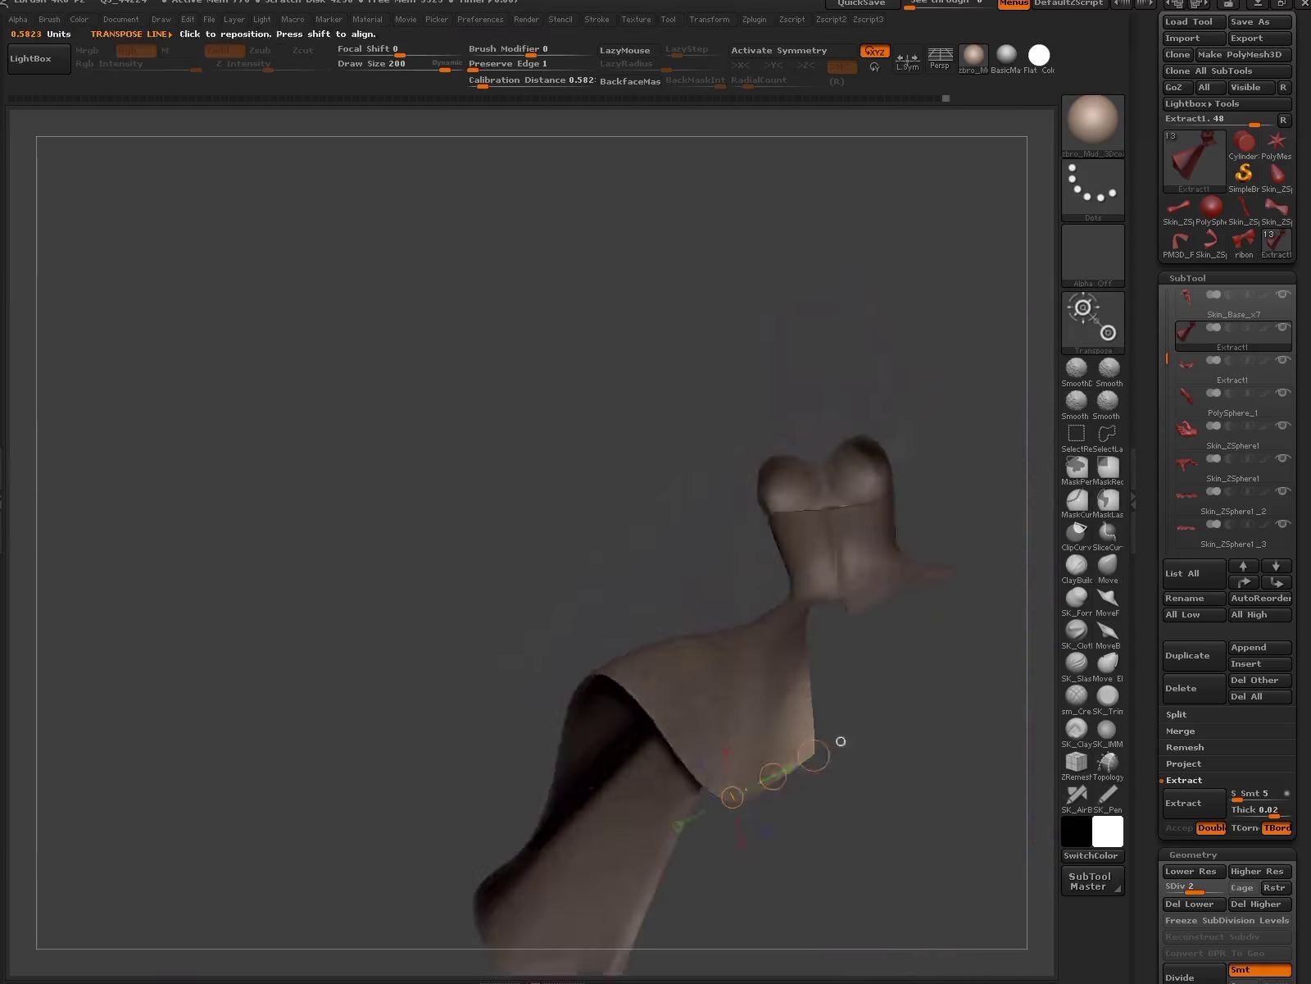
mouse_move(670, 804)
mouse_down()
mouse_move(855, 781)
mouse_move(828, 784)
mouse_move(832, 857)
mouse_move(922, 797)
mouse_move(800, 736)
mouse_move(771, 672)
mouse_move(769, 547)
mouse_move(803, 598)
mouse_move(778, 459)
mouse_move(820, 491)
mouse_move(762, 805)
mouse_move(686, 730)
mouse_up()
key(q)
- Mask the dress and push its coat panel further with Transpose Move
mouse_move(328, 656)
mouse_down()
mouse_move(426, 508)
mouse_move(492, 459)
mouse_up()
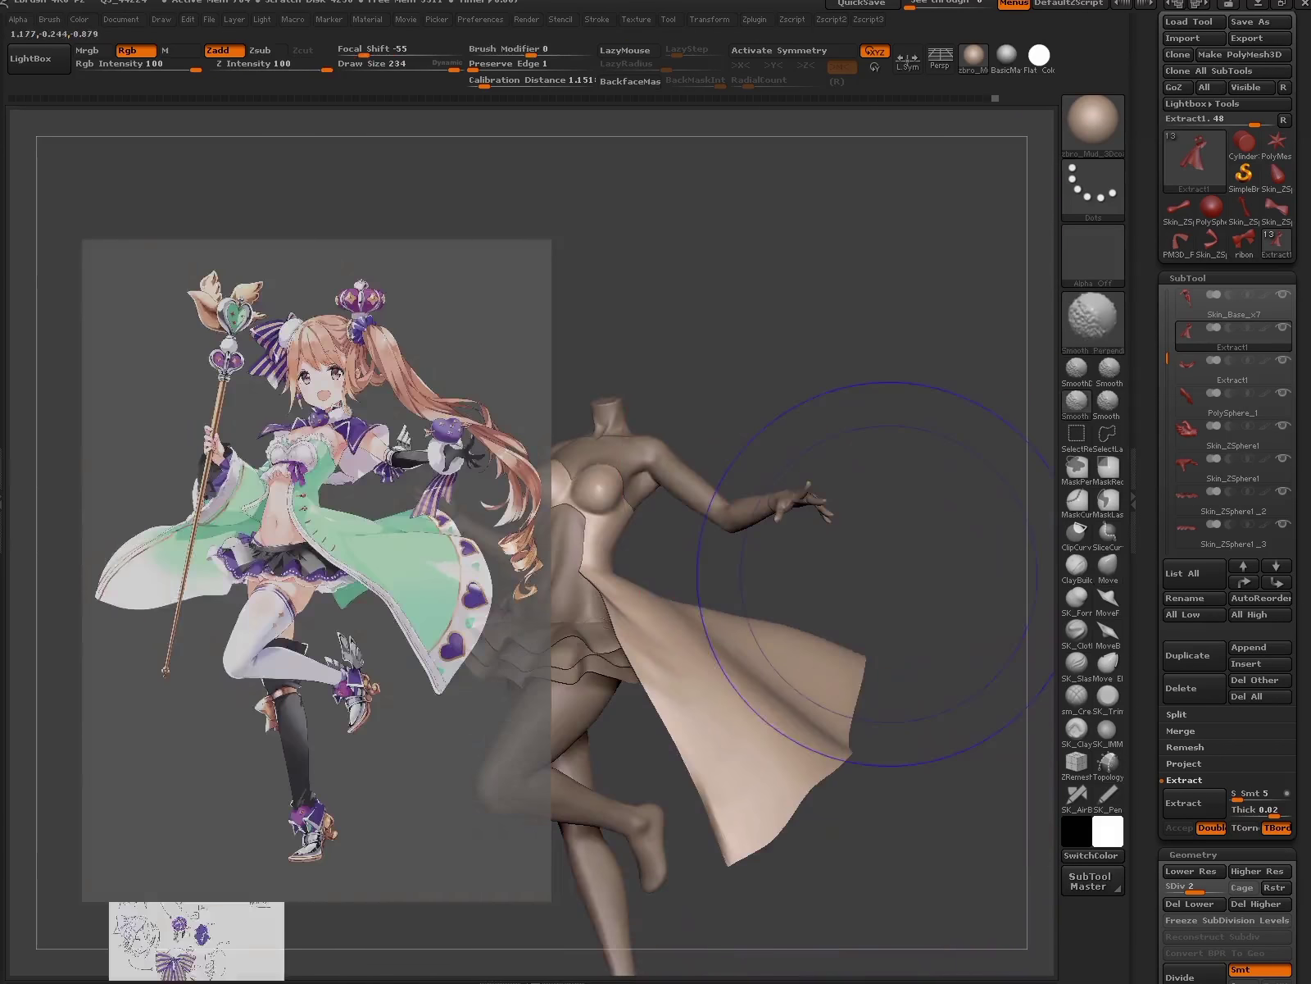
mouse_move(849, 688)
mouse_down()
mouse_move(799, 682)
mouse_move(778, 740)
mouse_move(688, 878)
mouse_up()
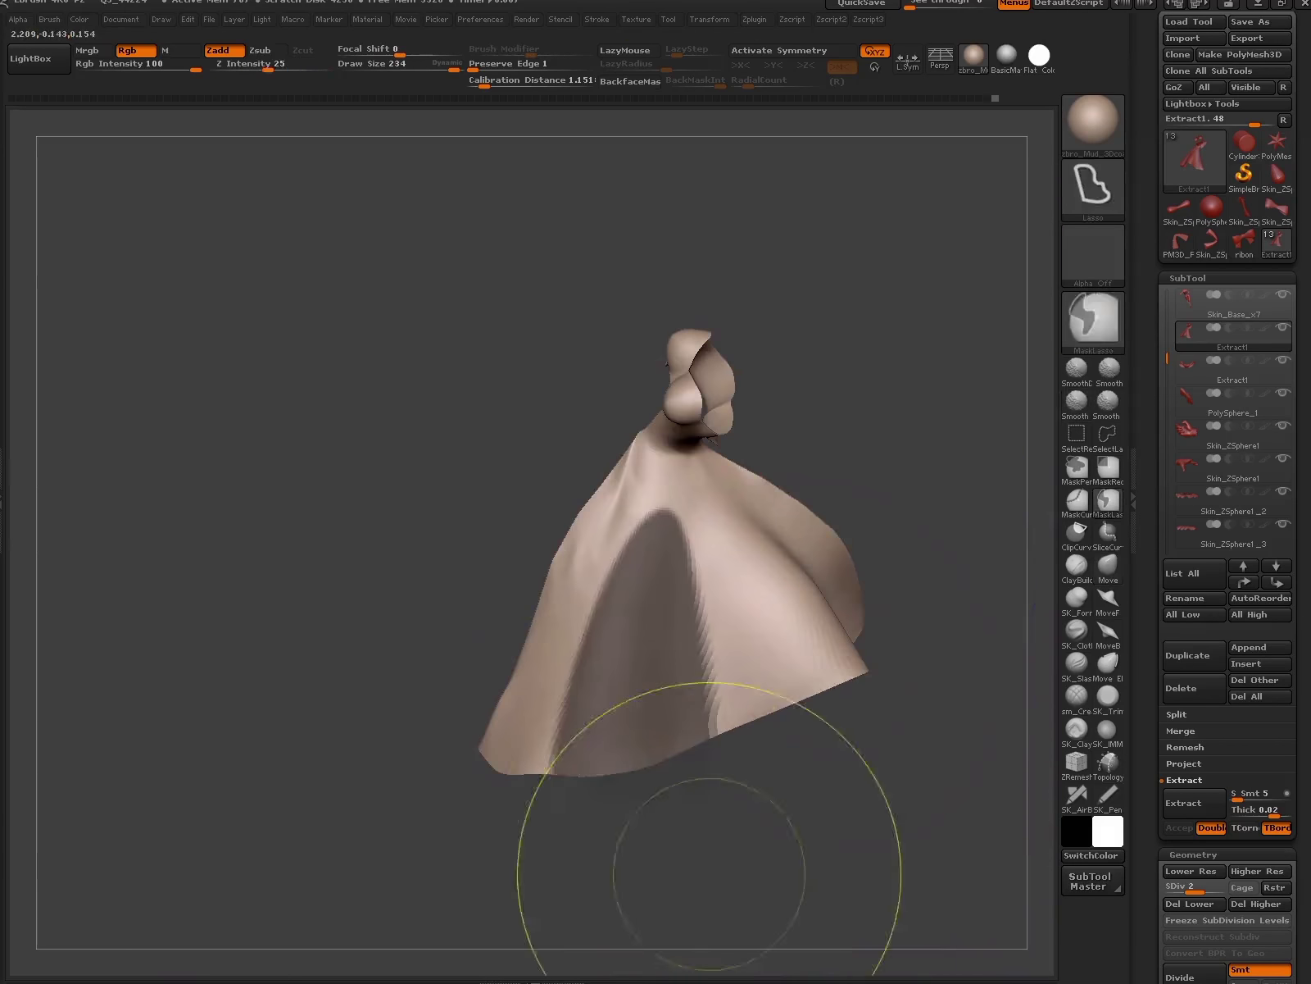
key(w)
mouse_move(650, 766)
mouse_down()
mouse_move(654, 506)
mouse_move(574, 524)
mouse_up()
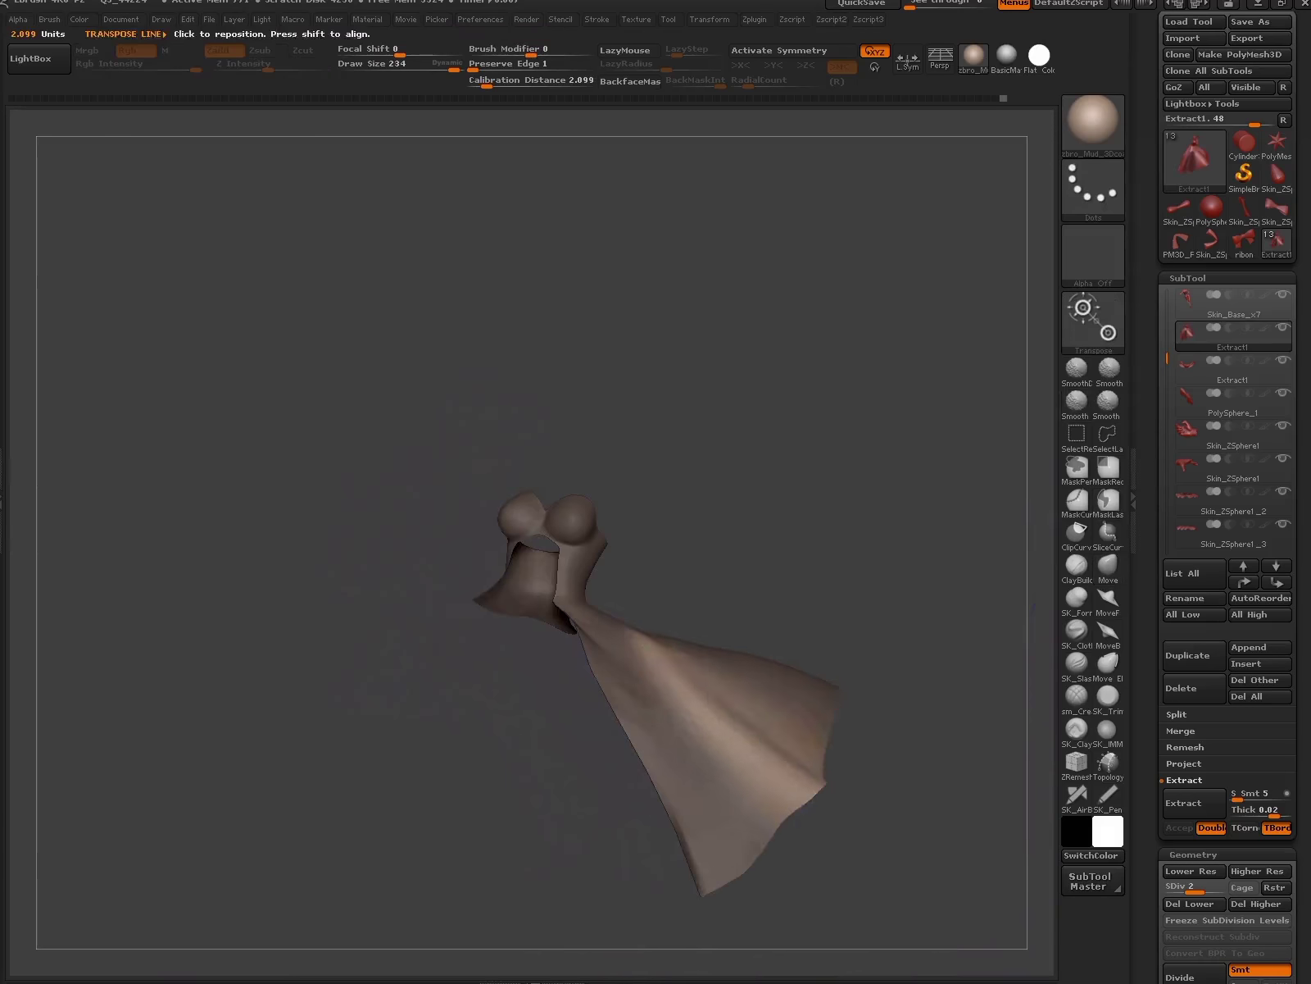
mouse_move(848, 790)
mouse_down()
mouse_move(849, 803)
mouse_move(653, 649)
mouse_move(737, 701)
mouse_up()
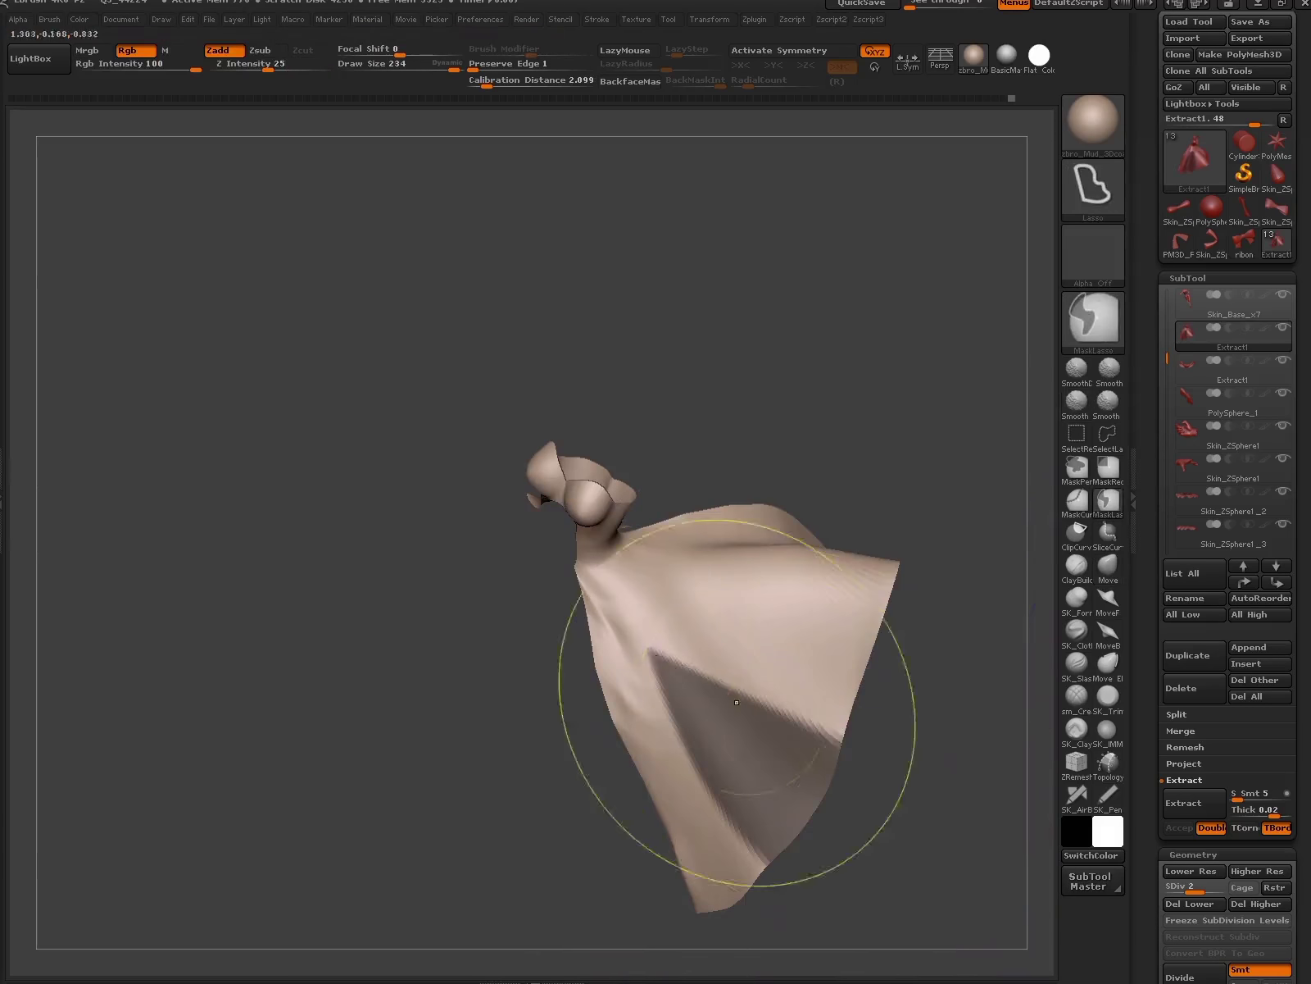
ctrl+click(835, 751)
key(w)
mouse_move(592, 611)
mouse_down()
mouse_move(822, 754)
mouse_move(782, 688)
mouse_move(800, 666)
mouse_move(790, 747)
mouse_move(907, 673)
mouse_move(941, 713)
mouse_move(779, 640)
mouse_move(736, 675)
mouse_up()
key(q)
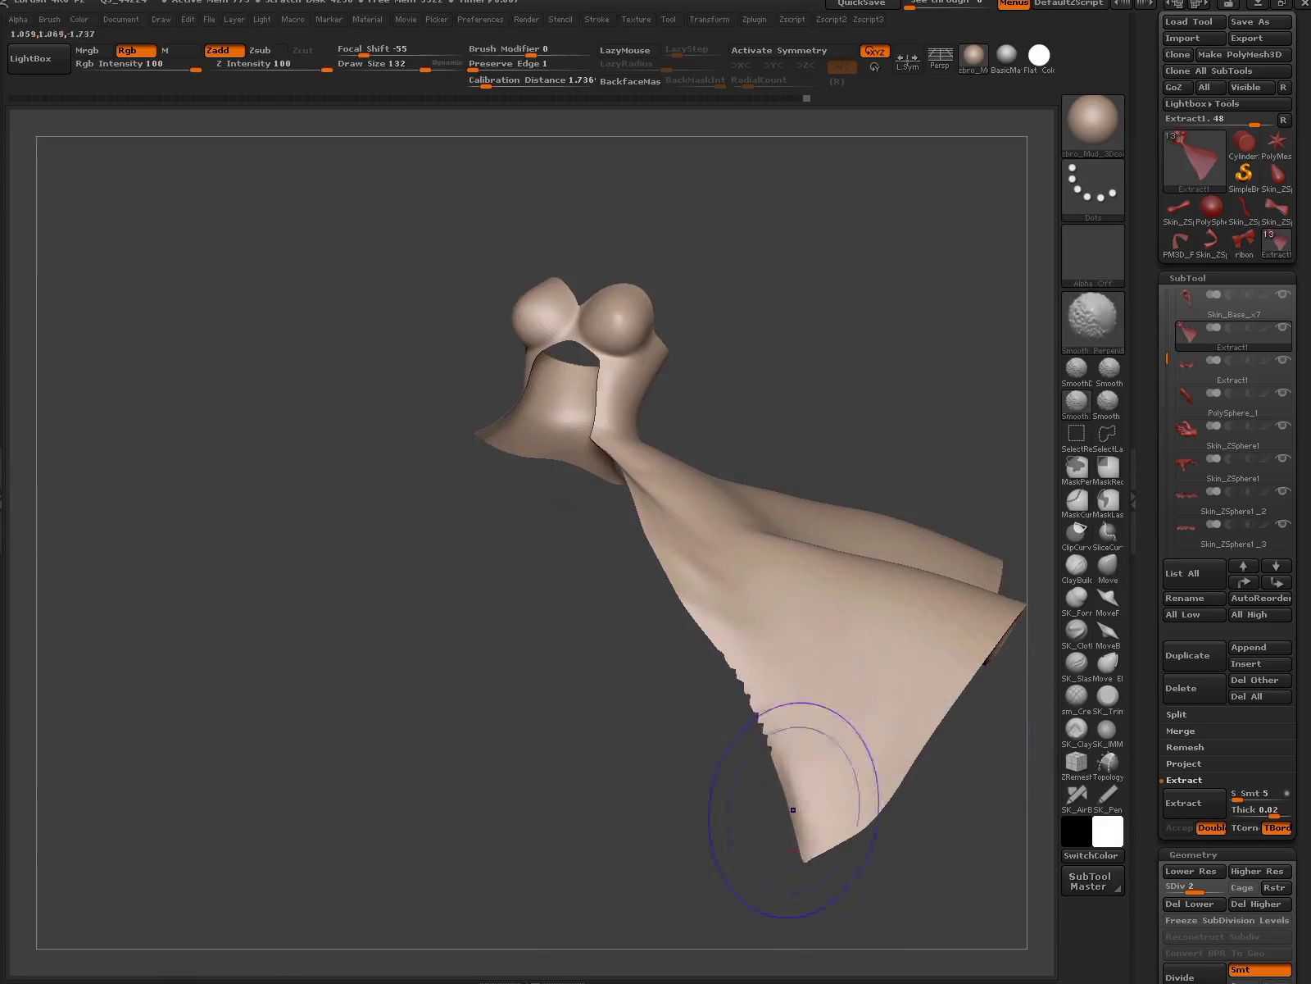
- Turn the jagged lower hem into a smooth, thick rim
key(shift+f)
key(shift+f)
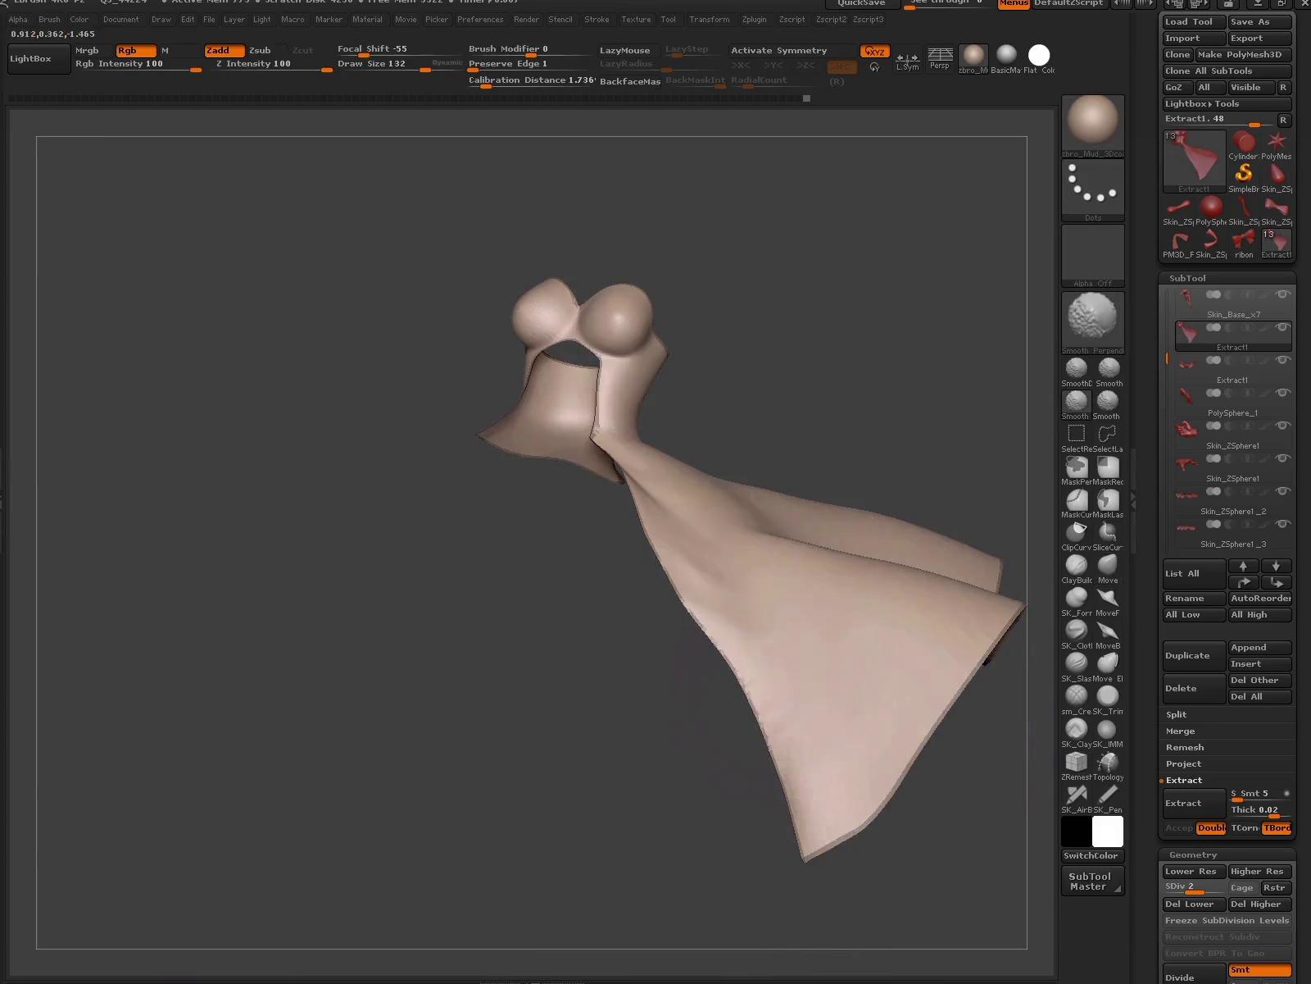
mouse_move(851, 735)
mouse_down()
mouse_move(753, 598)
mouse_move(586, 723)
mouse_move(820, 571)
mouse_move(792, 518)
mouse_up()
mouse_move(819, 959)
mouse_down()
mouse_move(922, 512)
mouse_move(942, 738)
mouse_move(732, 619)
mouse_up()
key(space)
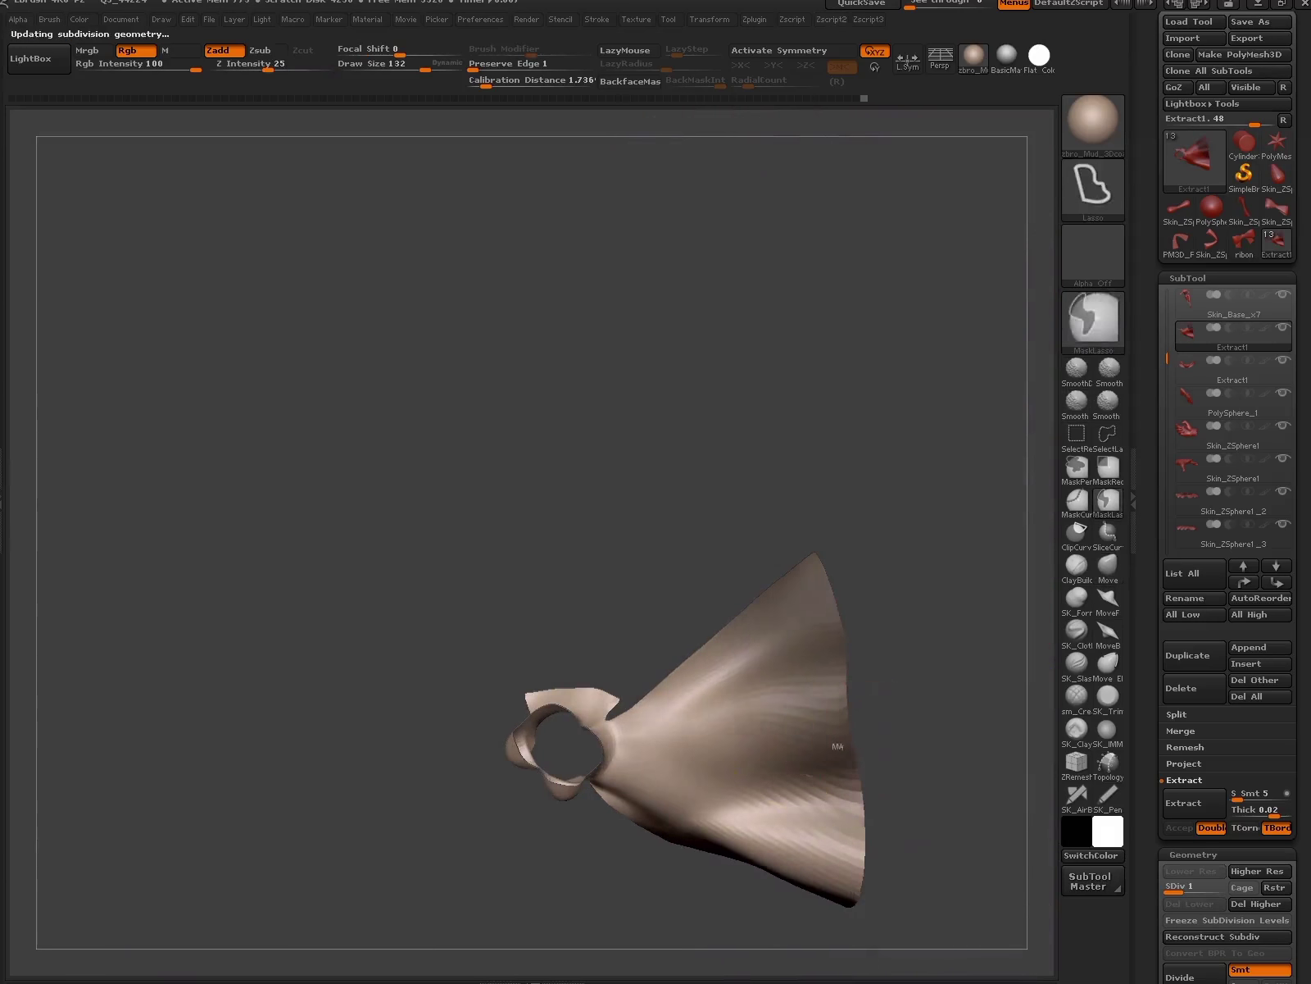
- Reposition the masked mesh with Transpose and raise the dress to SDiv 3
key(w)
drag(664, 822, 852, 850)
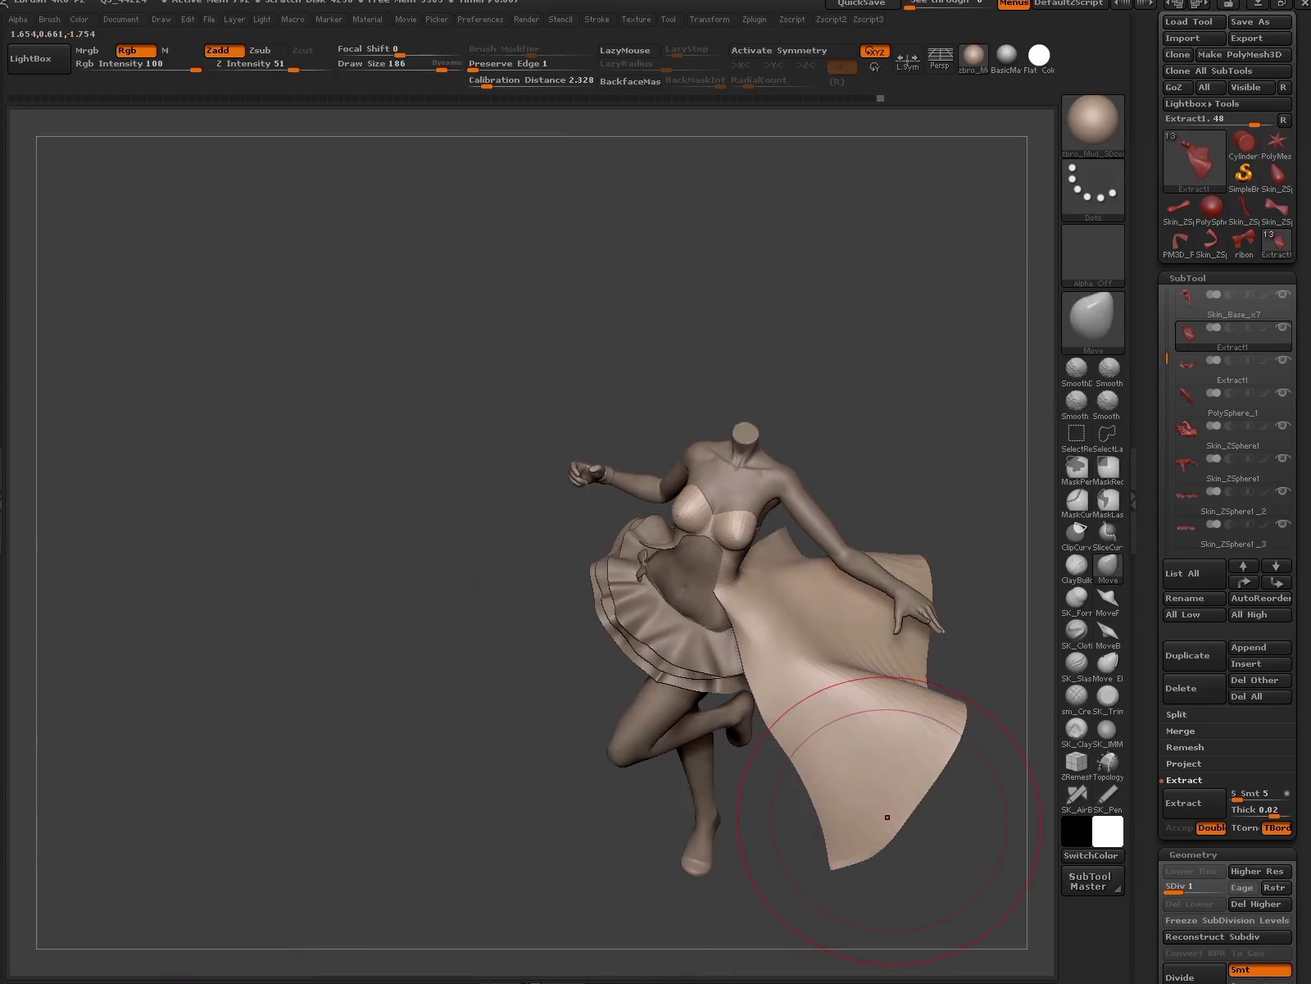
key(d)
key(d)
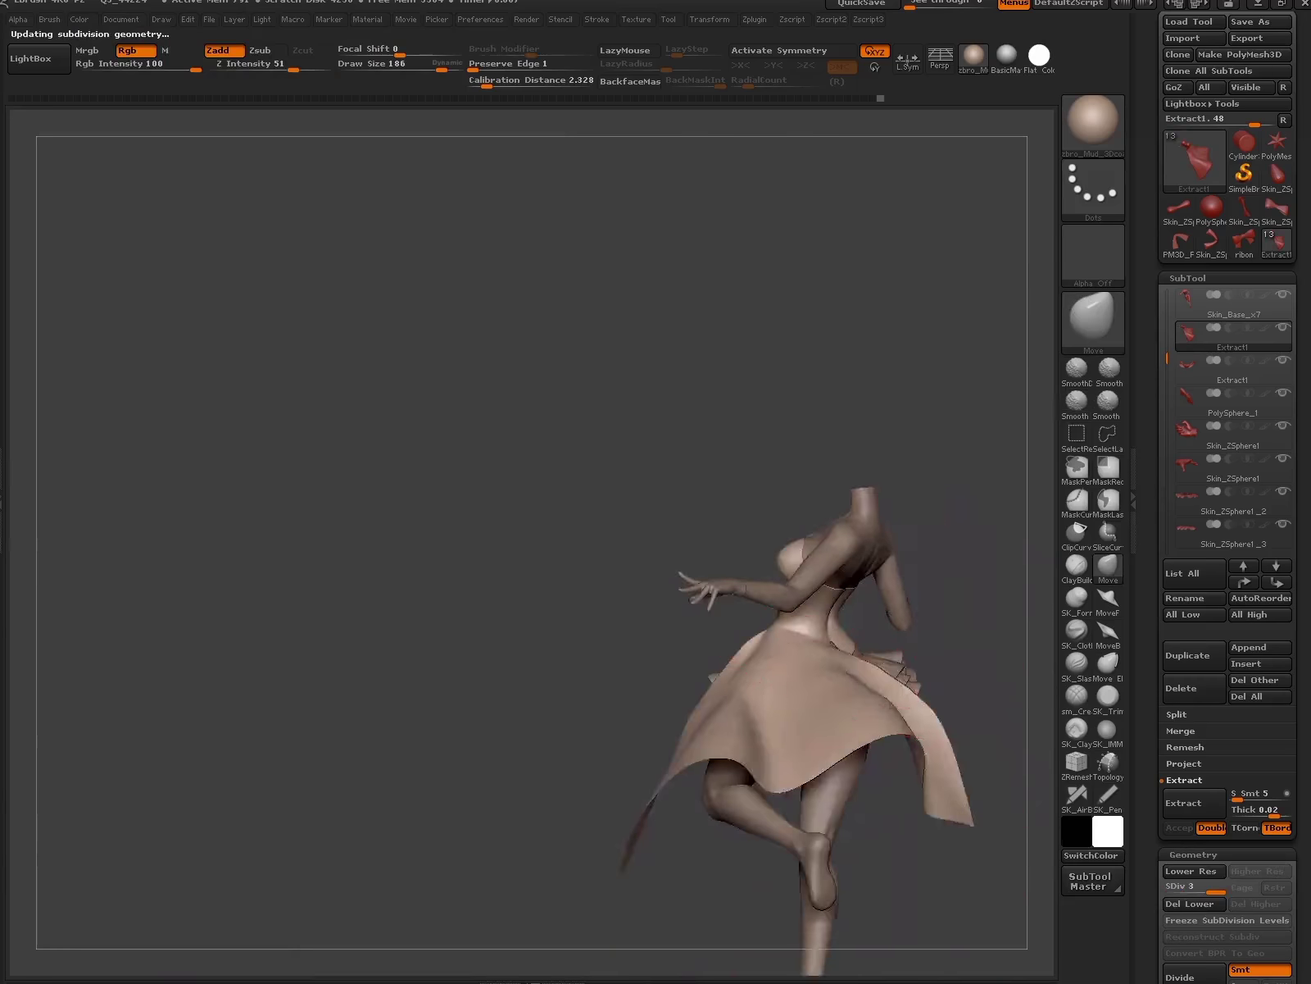
ctrl+drag(803, 830, 790, 784)
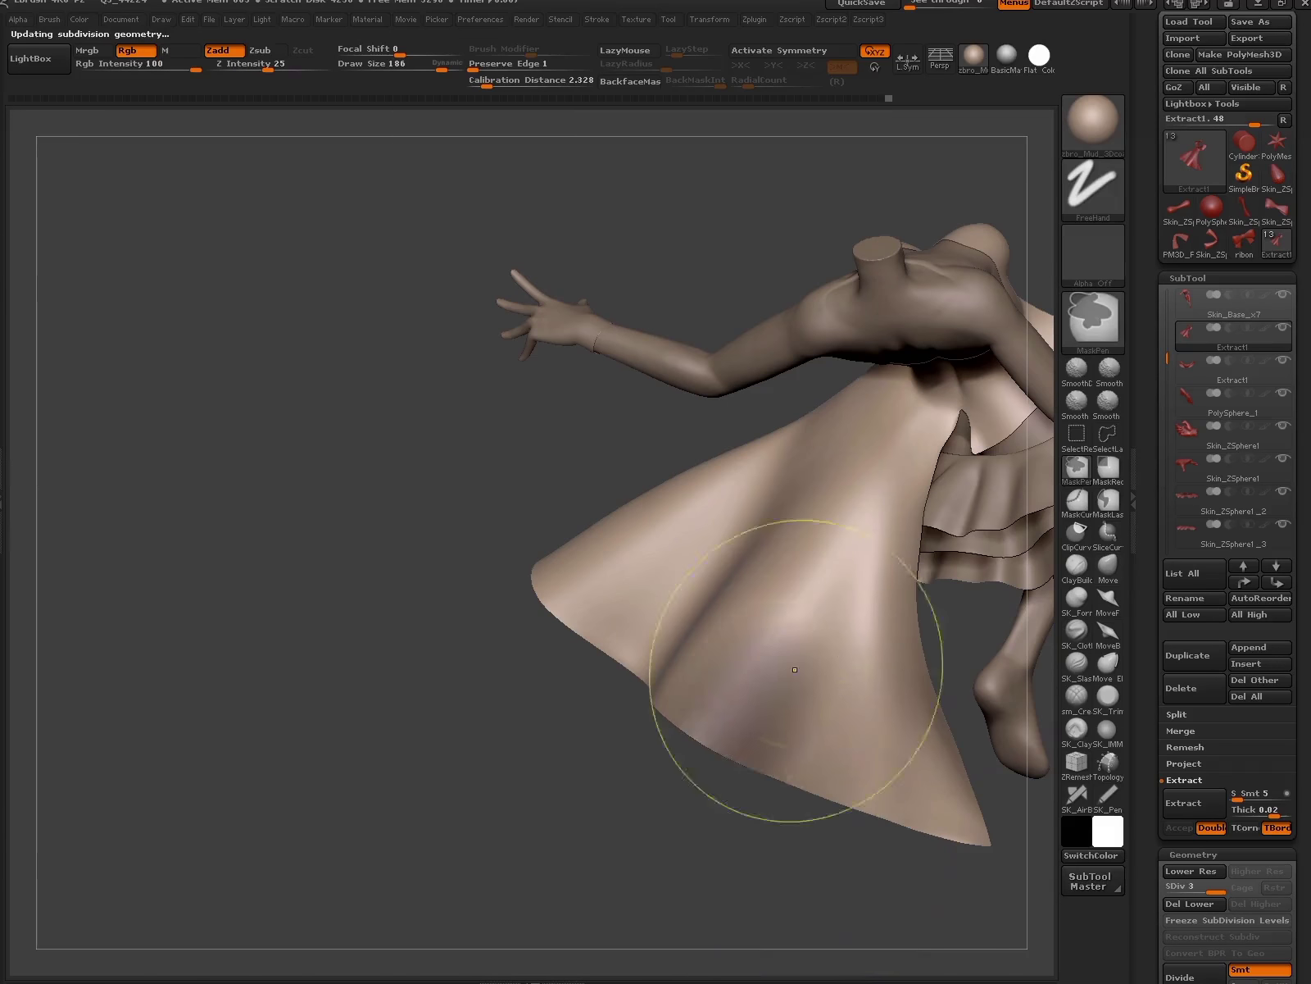
- Clip the masked skirt area with Transpose and select the SK_Cloth brush
key(w)
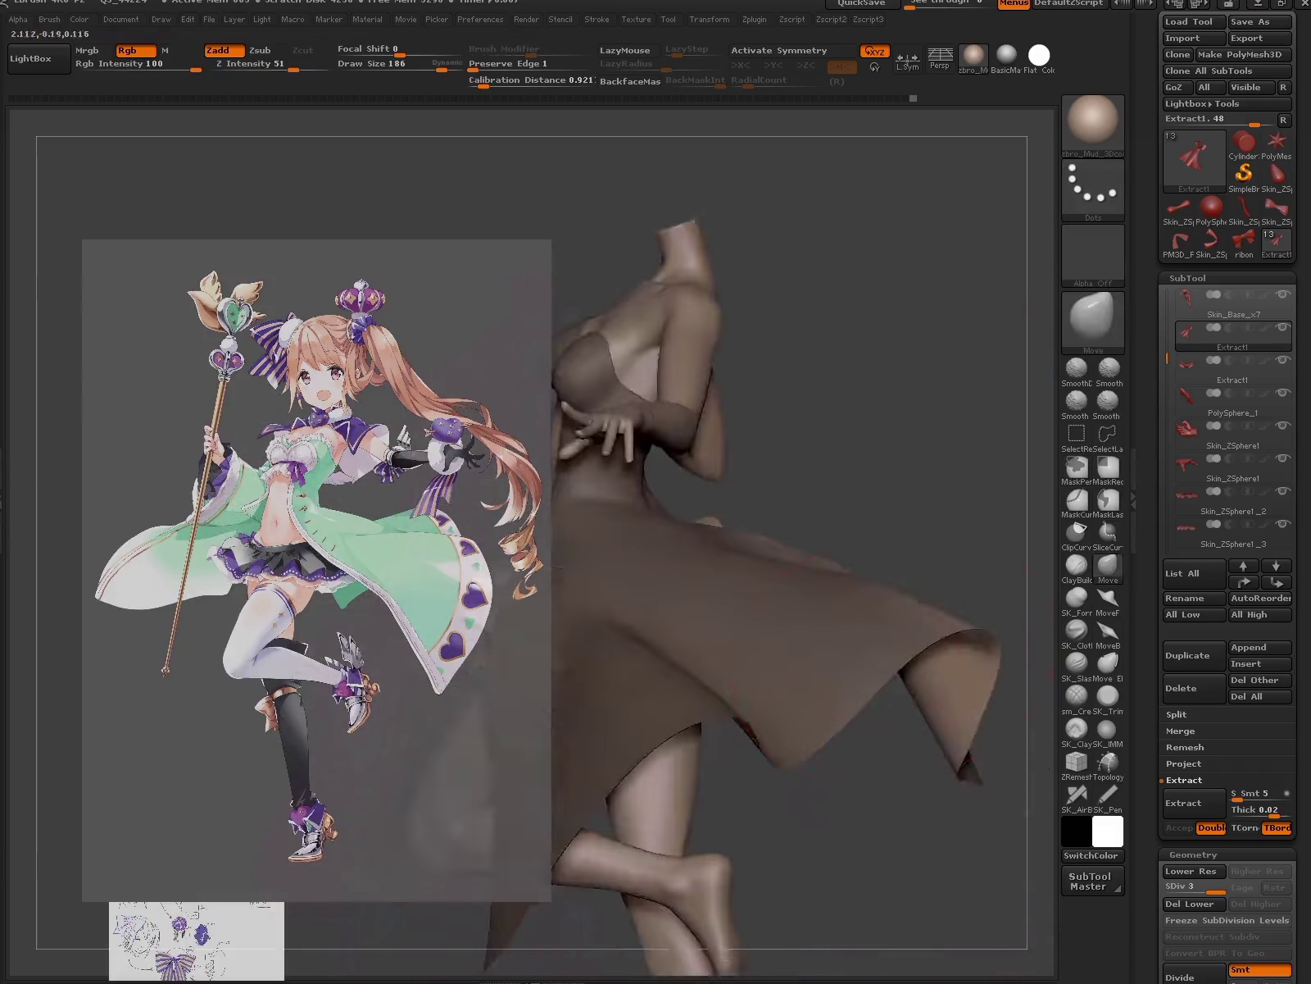
drag(892, 739, 967, 877)
click(1109, 565)
click(1076, 630)
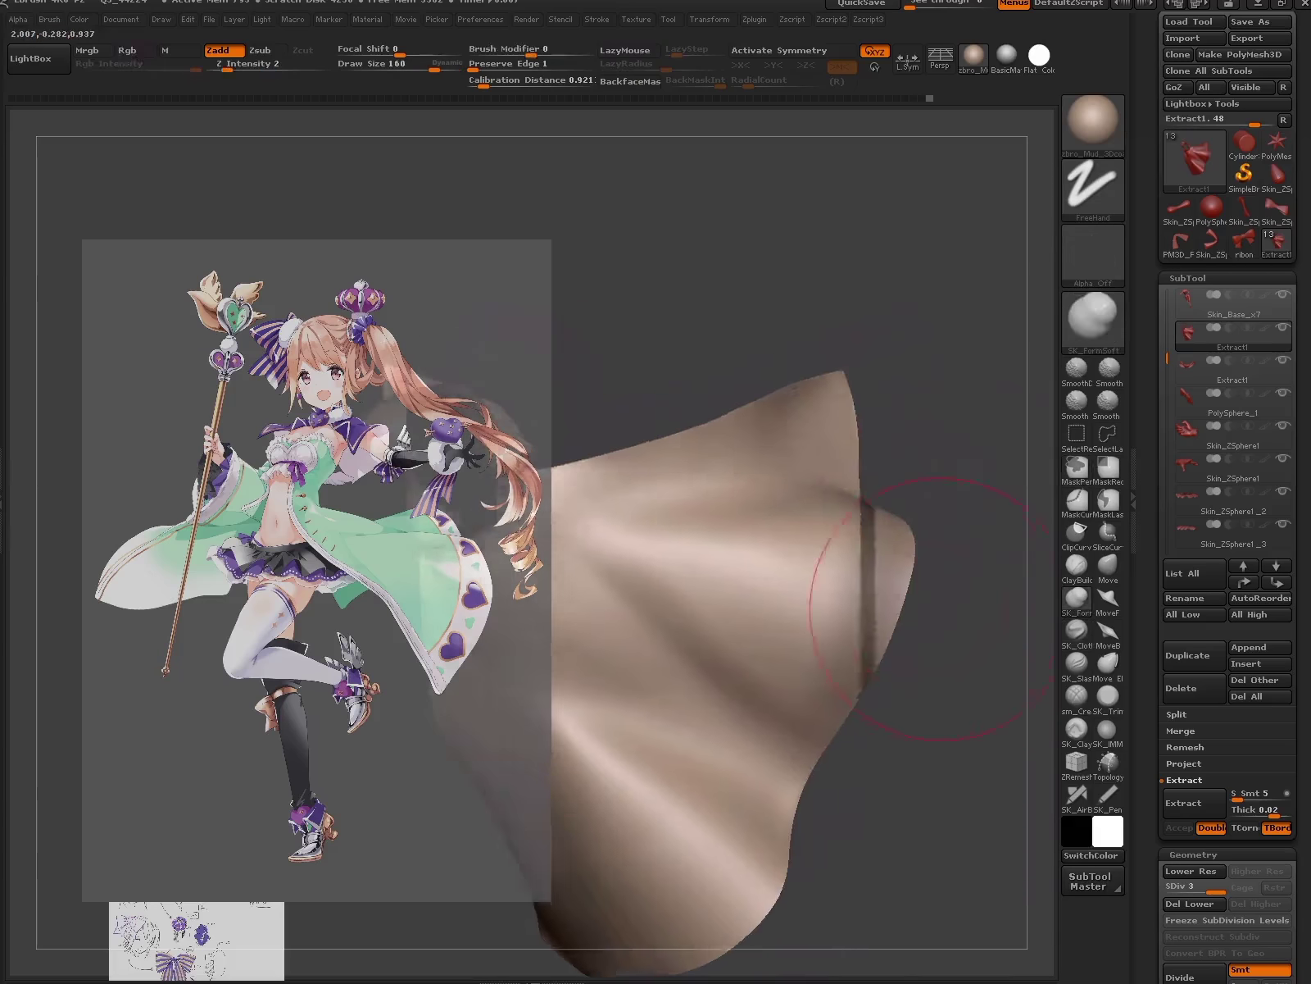
- Pull the coat panel's cloth flap outward and orbit to inspect its folds
key(q)
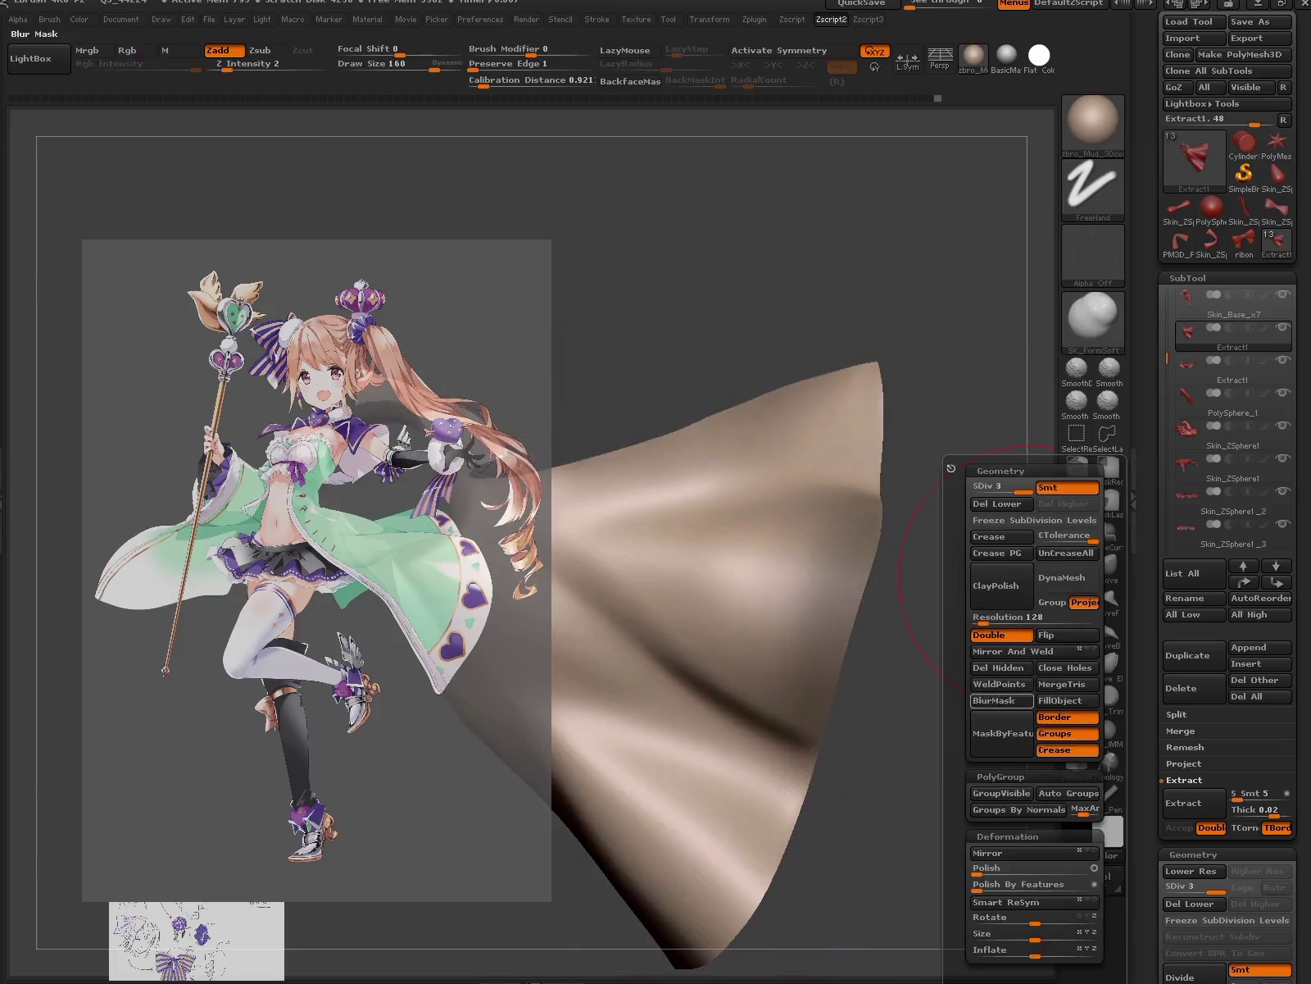
drag(888, 606, 961, 613)
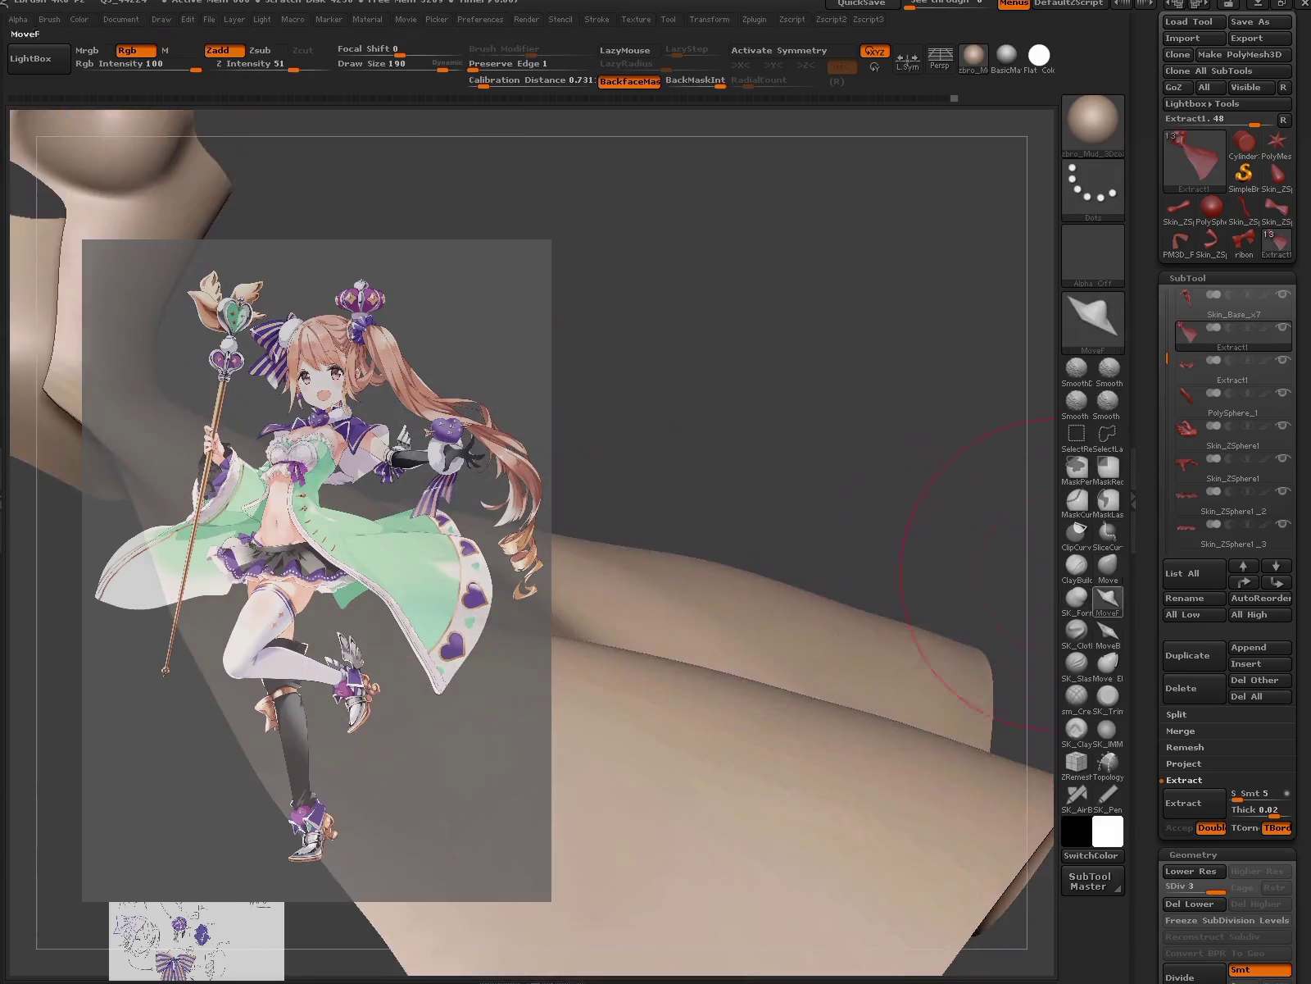
drag(1057, 574, 826, 541)
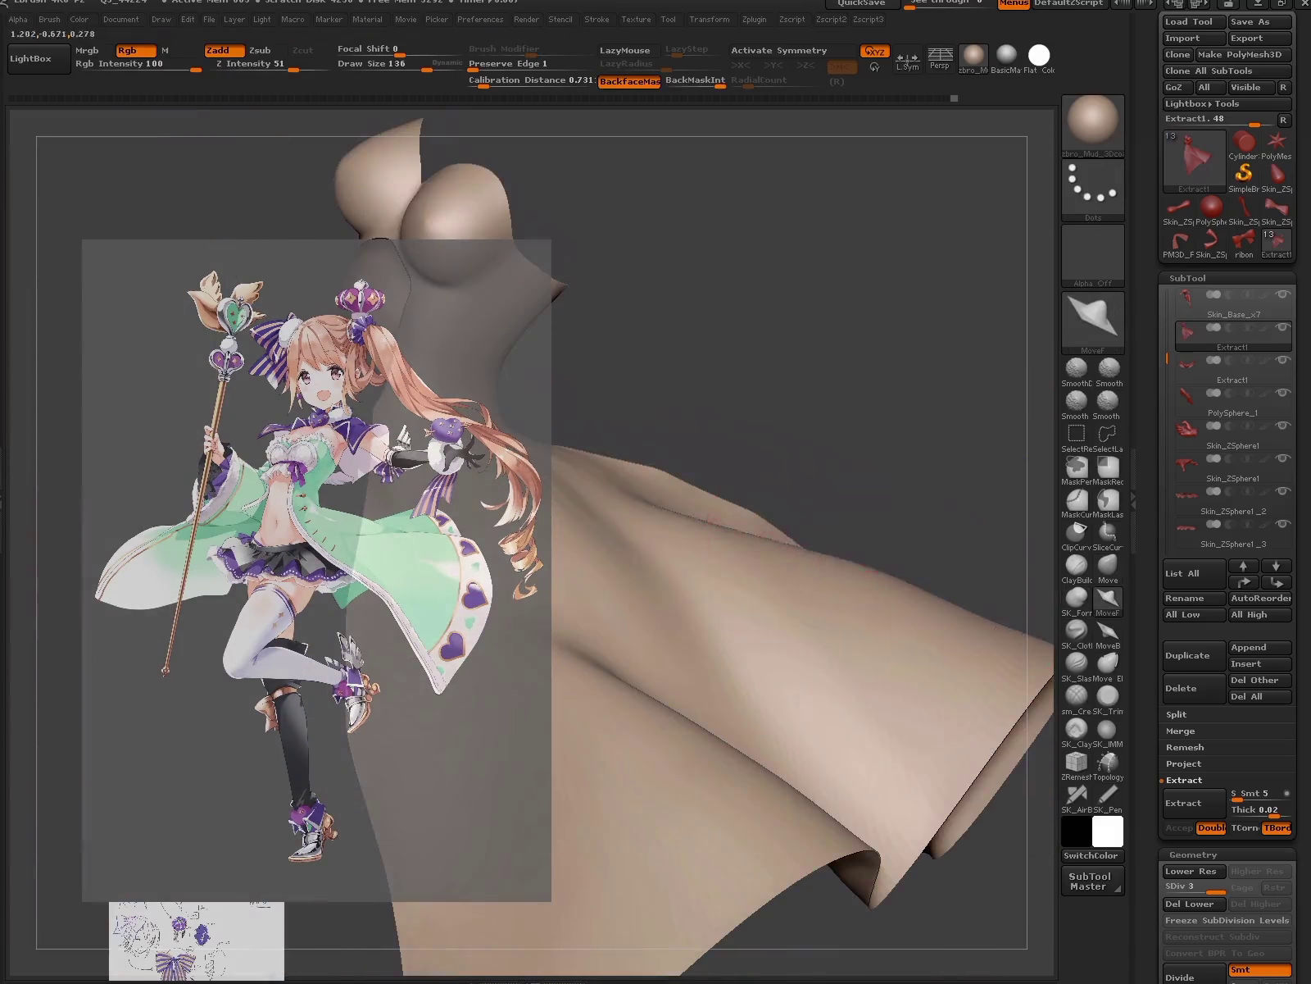
drag(983, 545, 934, 651)
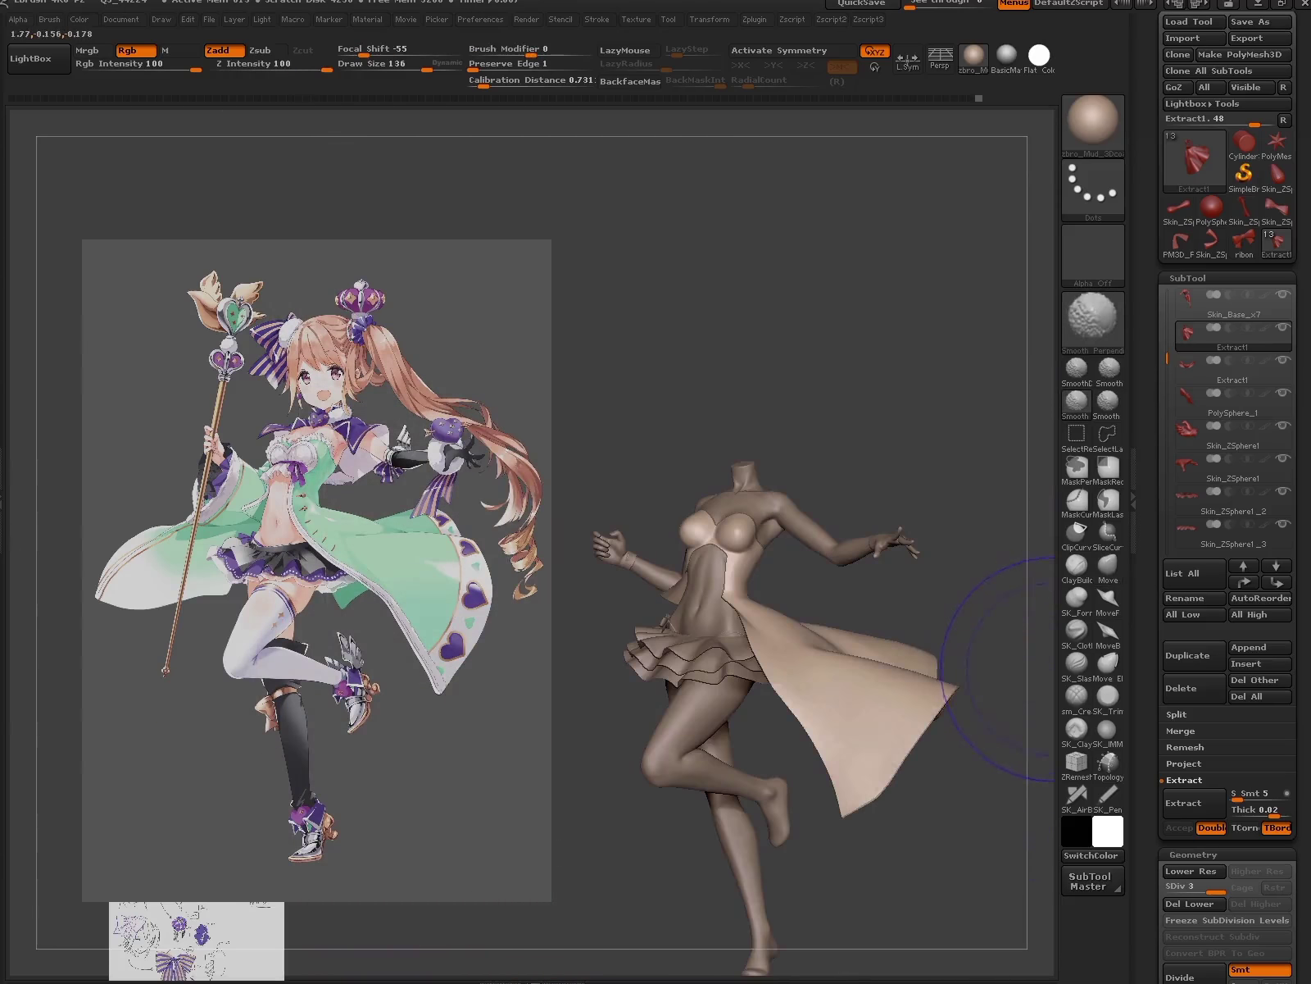
drag(1057, 664, 982, 799)
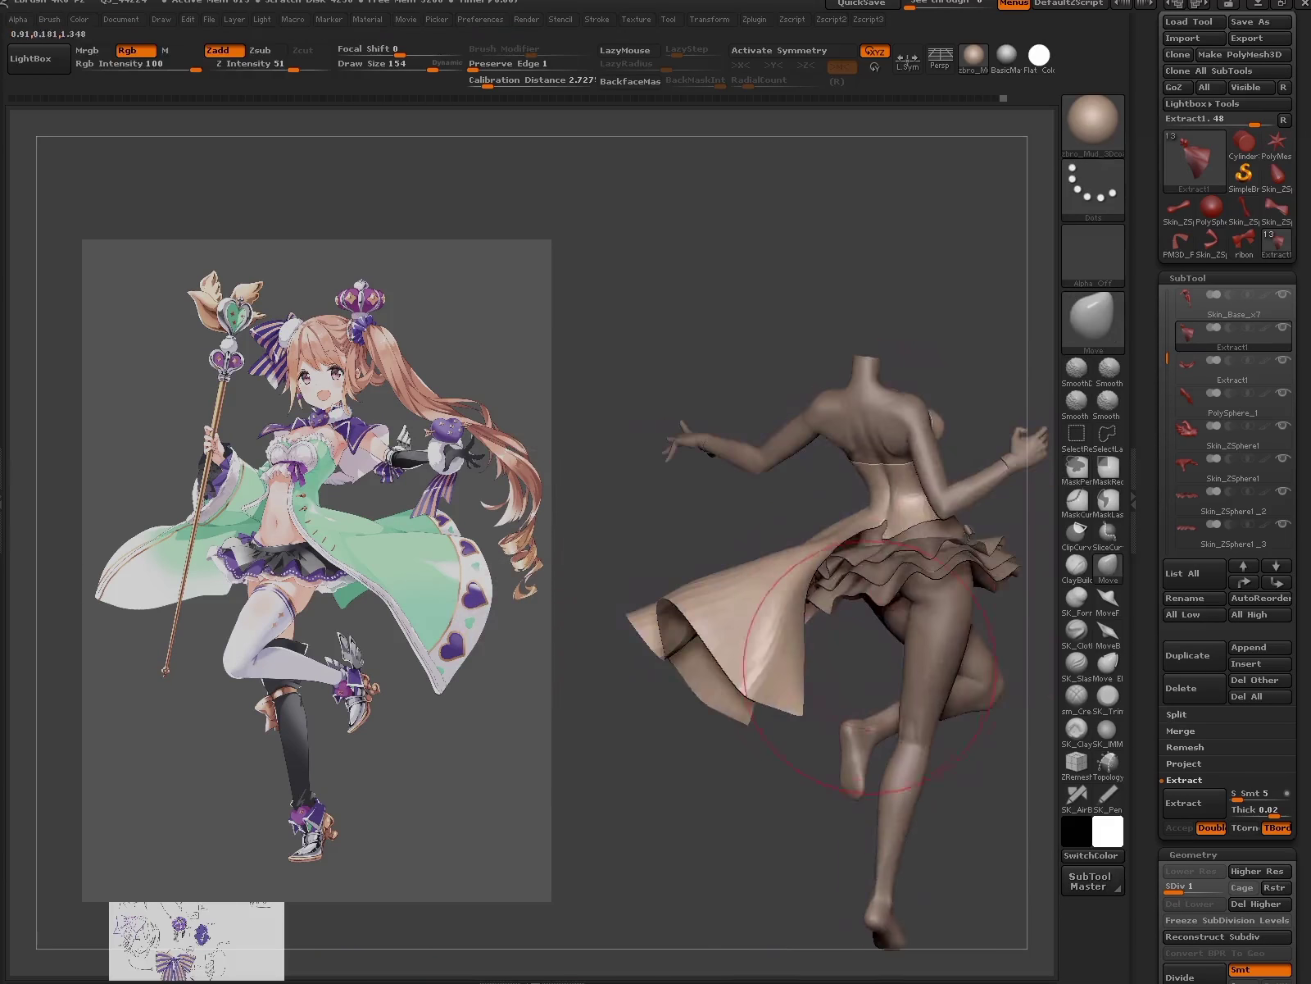
- Raise the coat panel one subdivision level and turn it onto its side
mouse_move(656, 738)
mouse_down()
mouse_move(828, 678)
mouse_move(816, 638)
mouse_move(809, 726)
mouse_up()
key(ctrl+d)
mouse_move(975, 447)
mouse_down()
mouse_move(967, 492)
mouse_move(790, 600)
mouse_move(867, 714)
mouse_move(885, 448)
mouse_up()
key(ctrl)
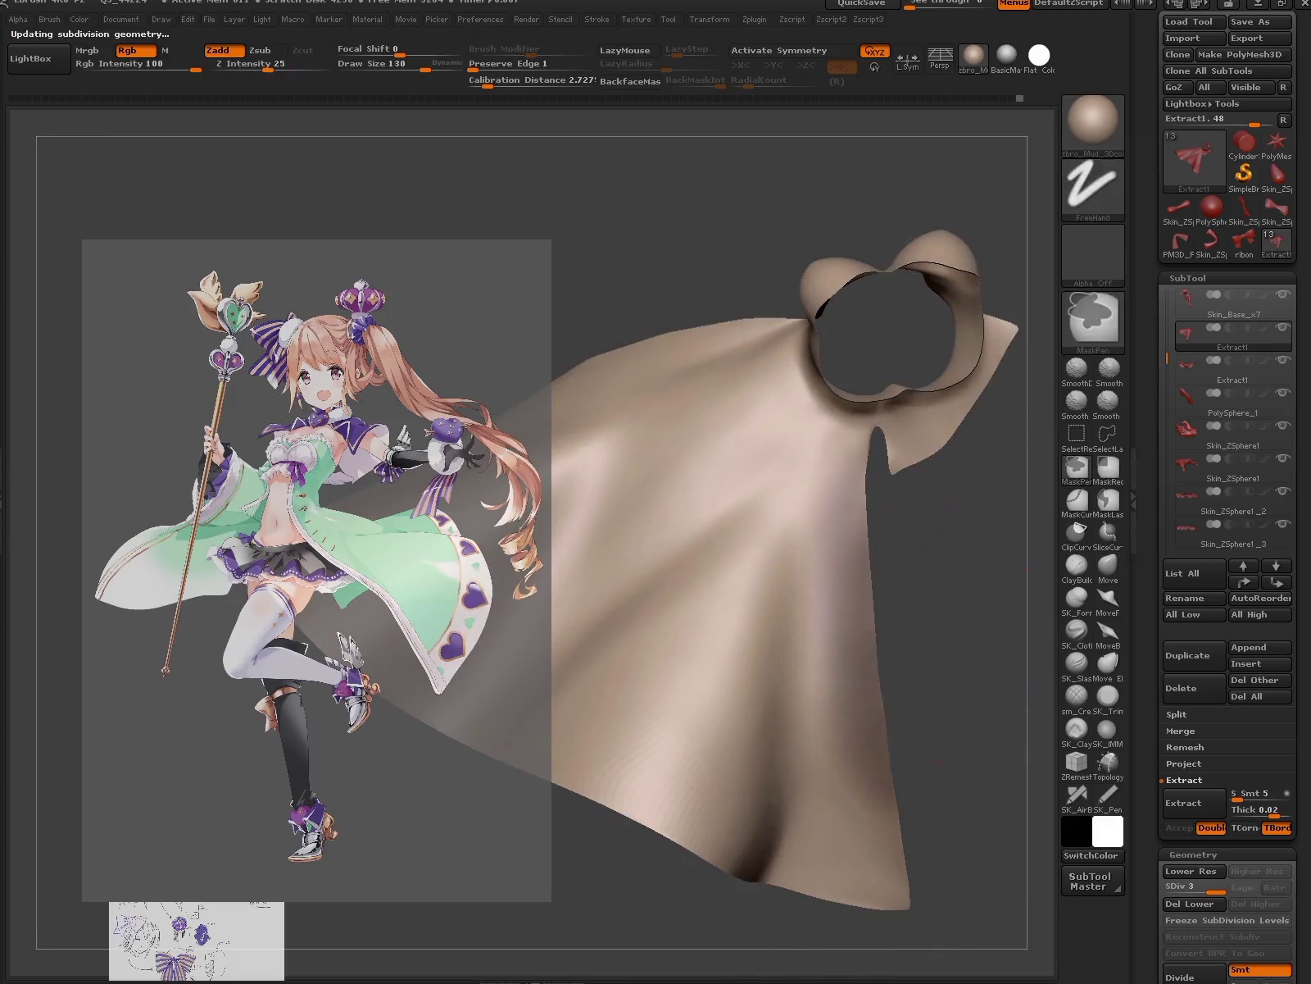
mouse_move(849, 611)
mouse_down()
mouse_move(901, 664)
mouse_move(793, 487)
mouse_up()
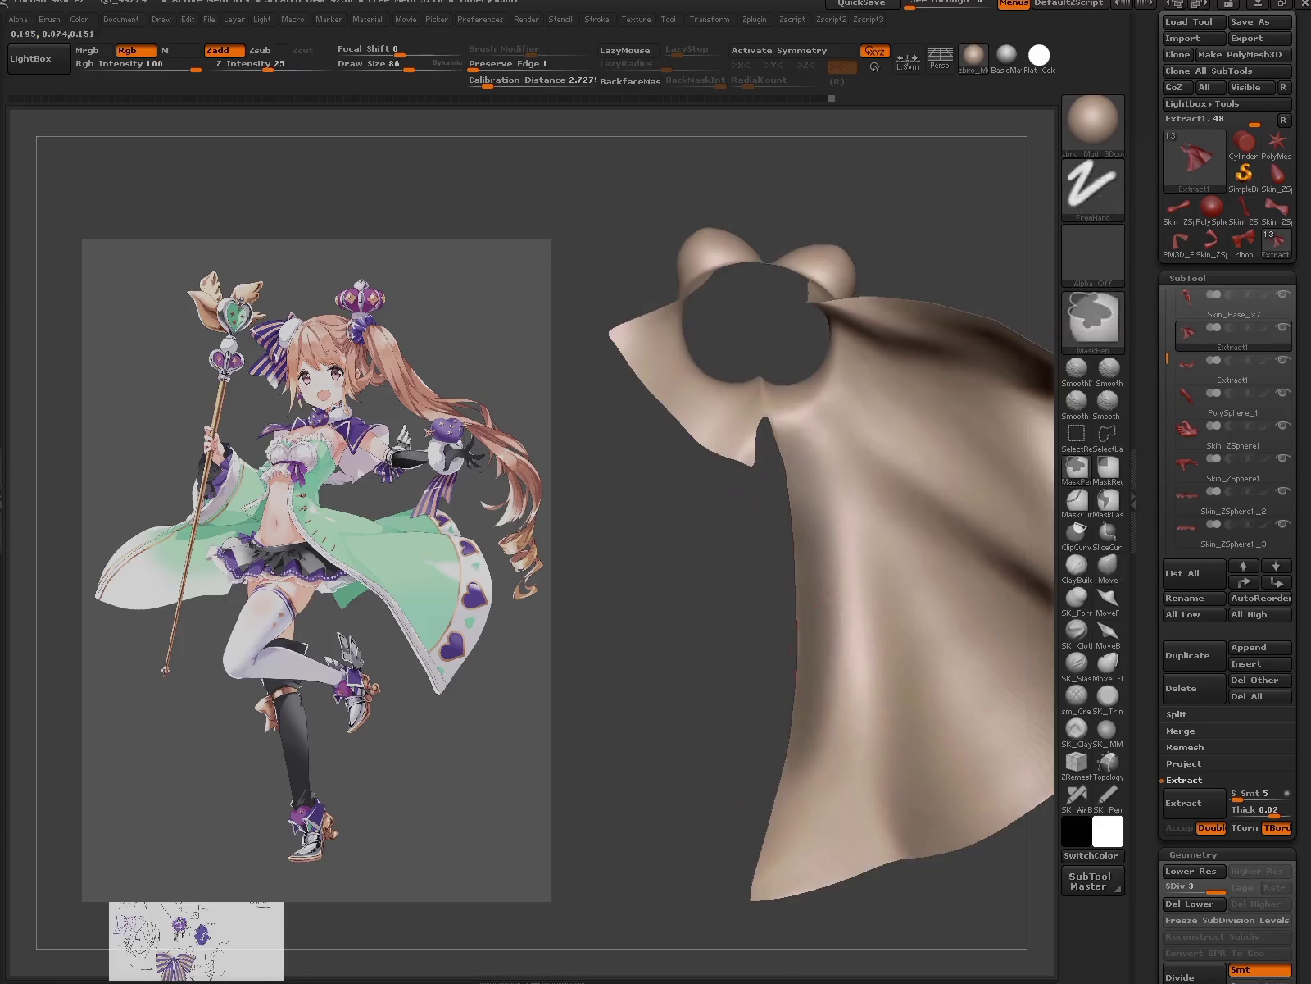
- Drop the coat panel to SDiv 1, mask it entirely, and Transpose-rotate it
key(shift+d)
key(shift+d)
key(ctrl+a)
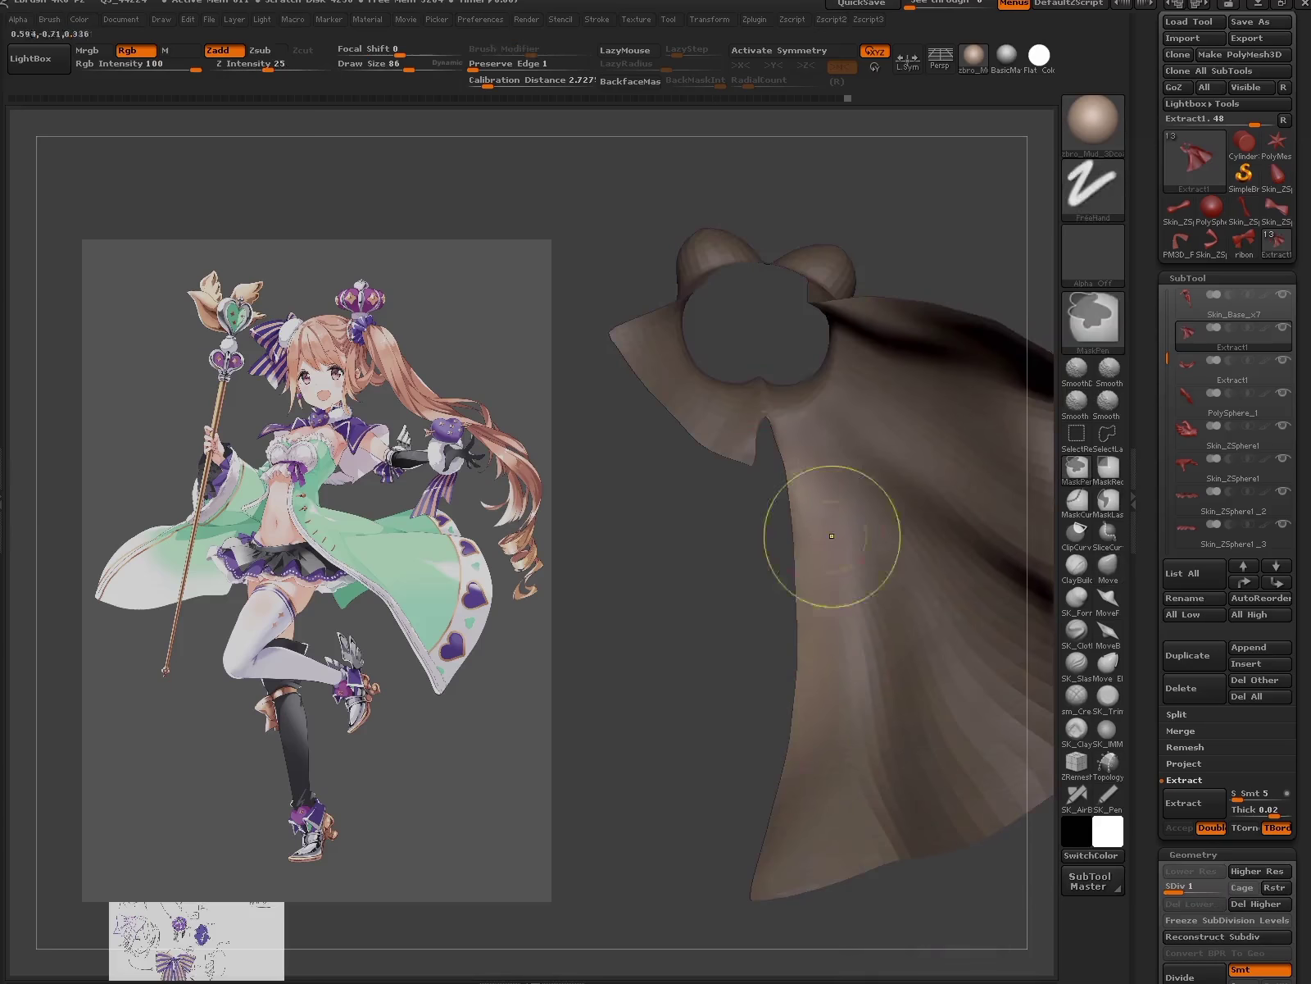
mouse_move(846, 755)
mouse_down()
mouse_move(919, 753)
mouse_move(874, 474)
mouse_up()
key(q)
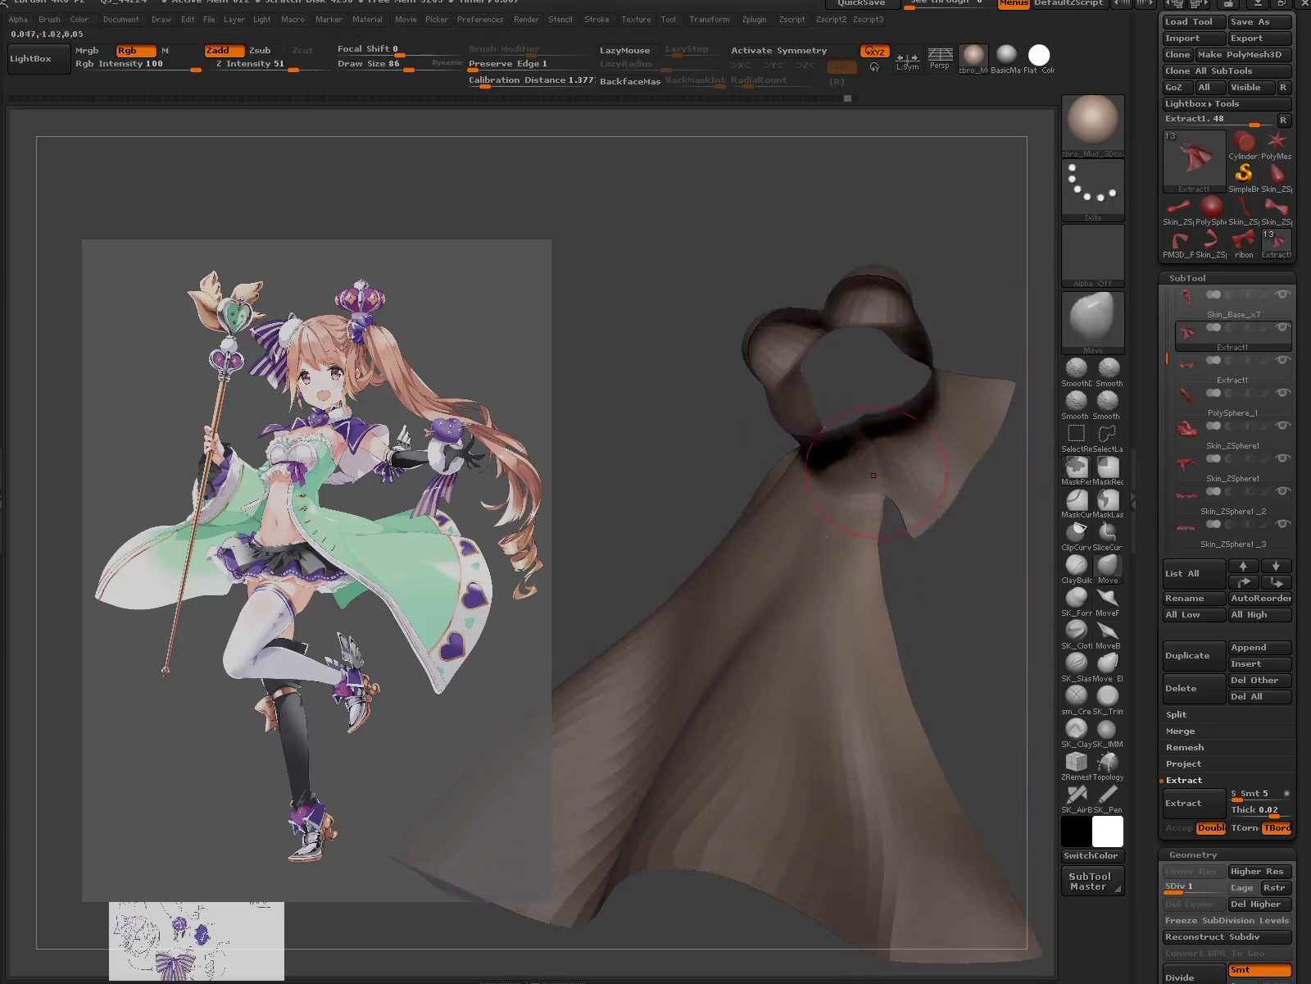
key(ctrl+z)
key(ctrl+z)
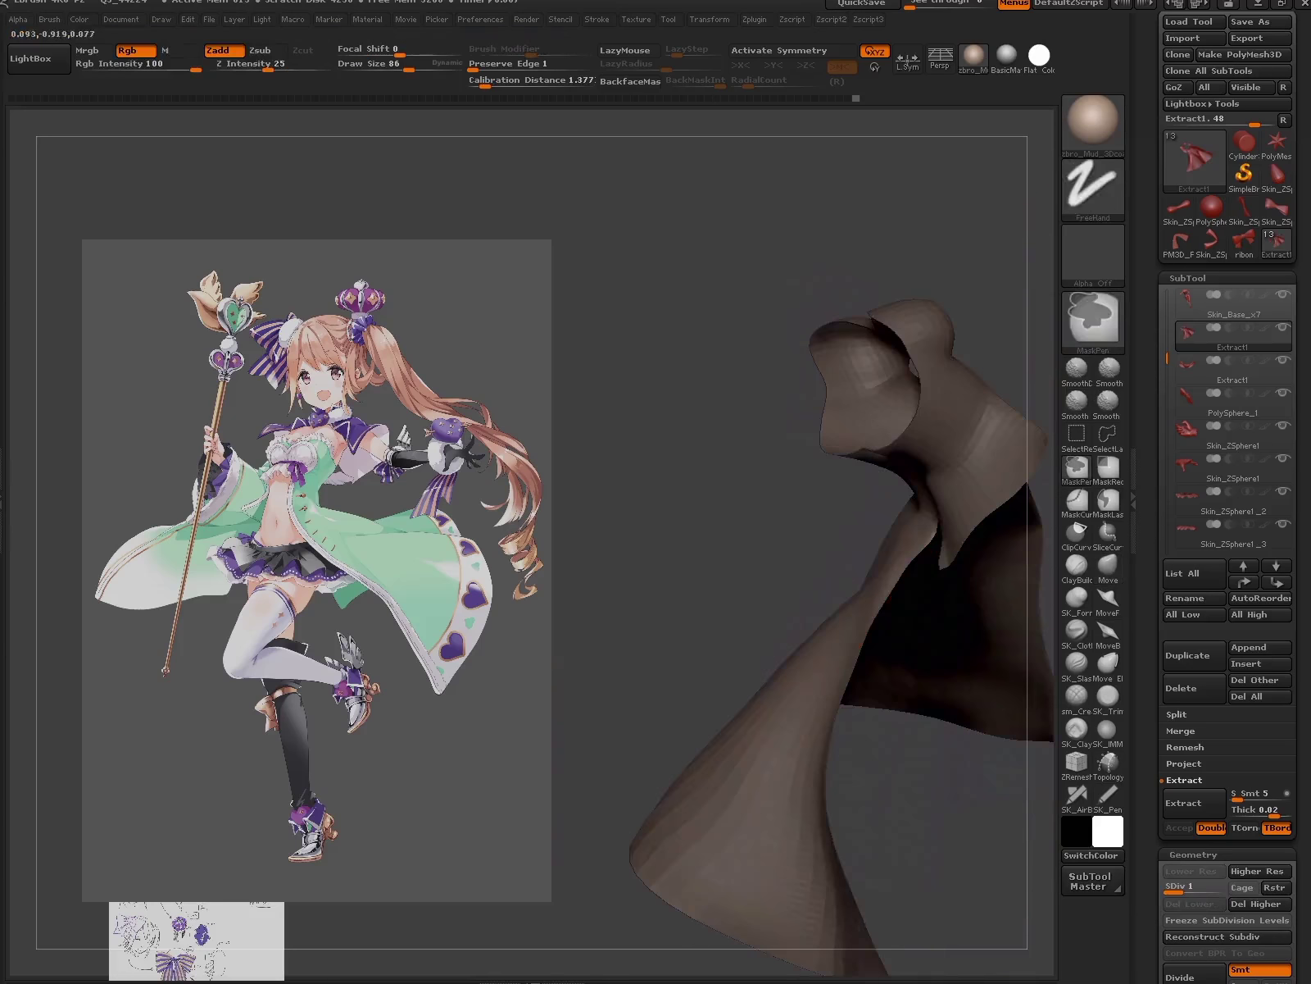
key(w)
drag(910, 848, 738, 574)
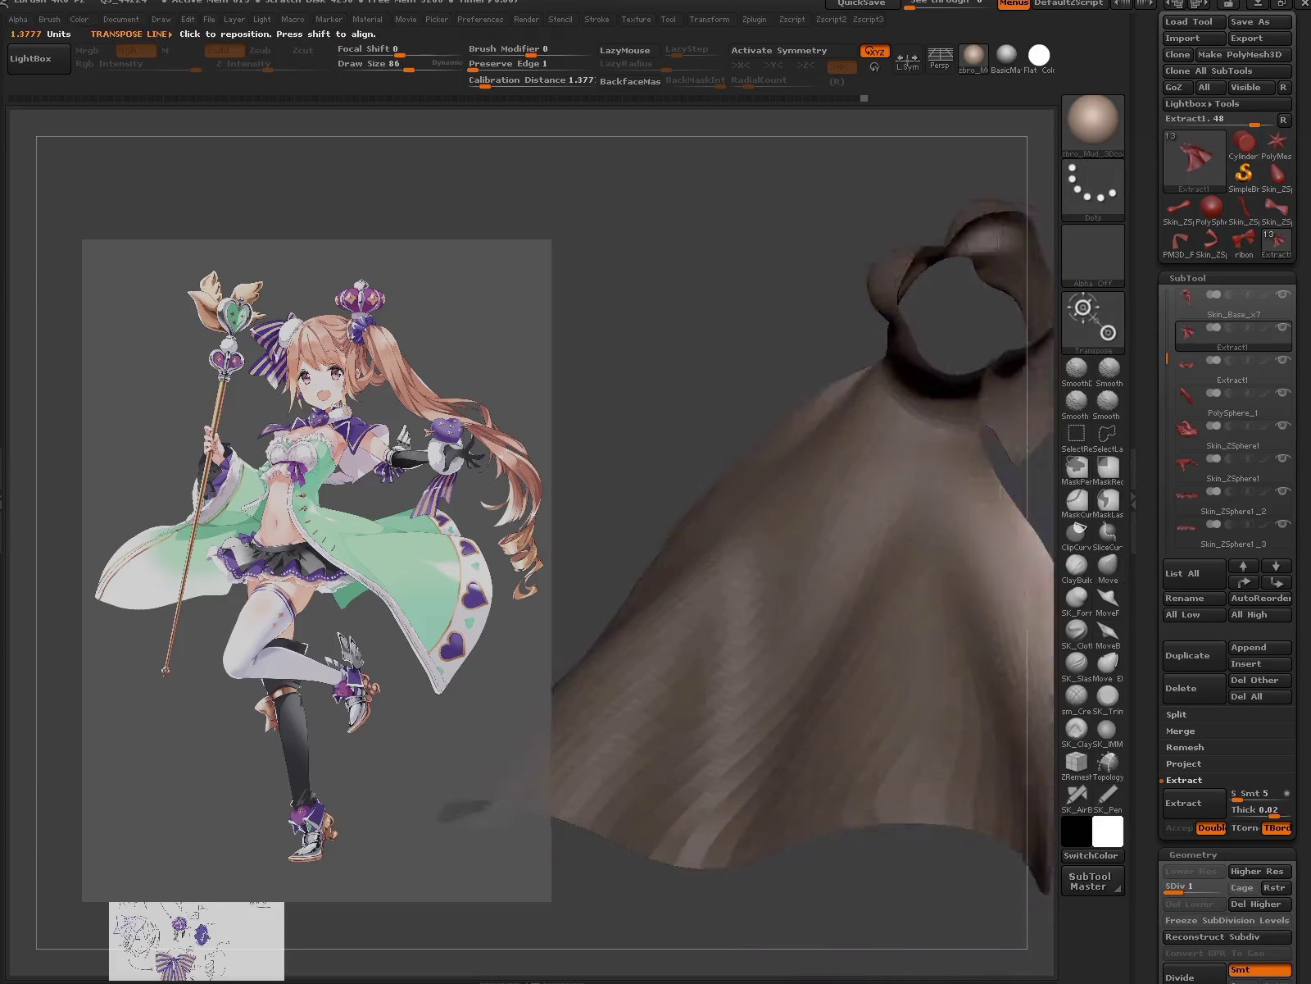
- Step back through eight undos on the coat panel, returning to the full figure view
key(ctrl+z)
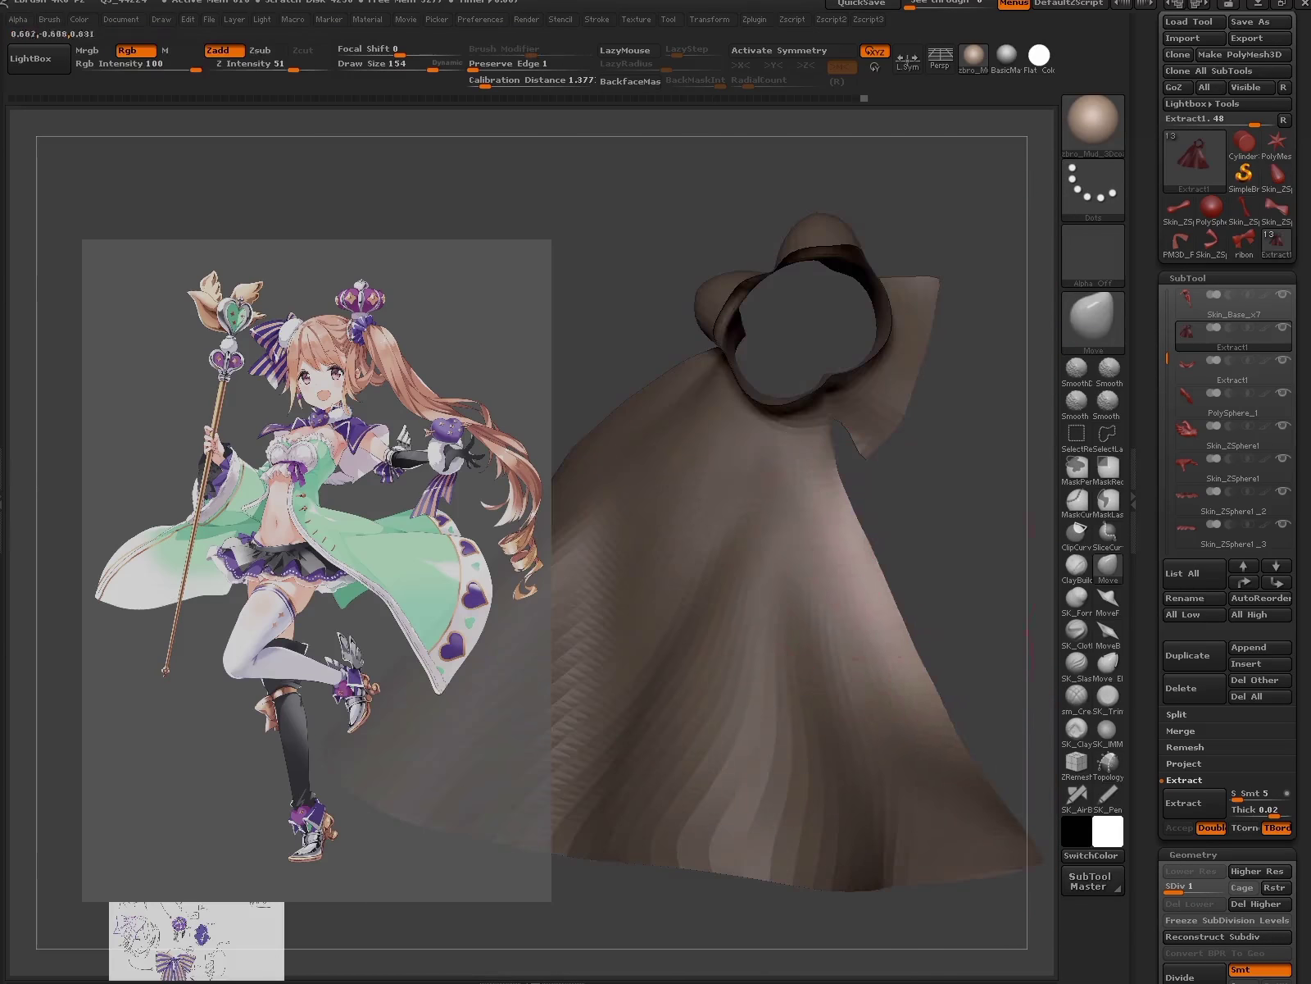
key(ctrl+z)
key(ctrl+z)
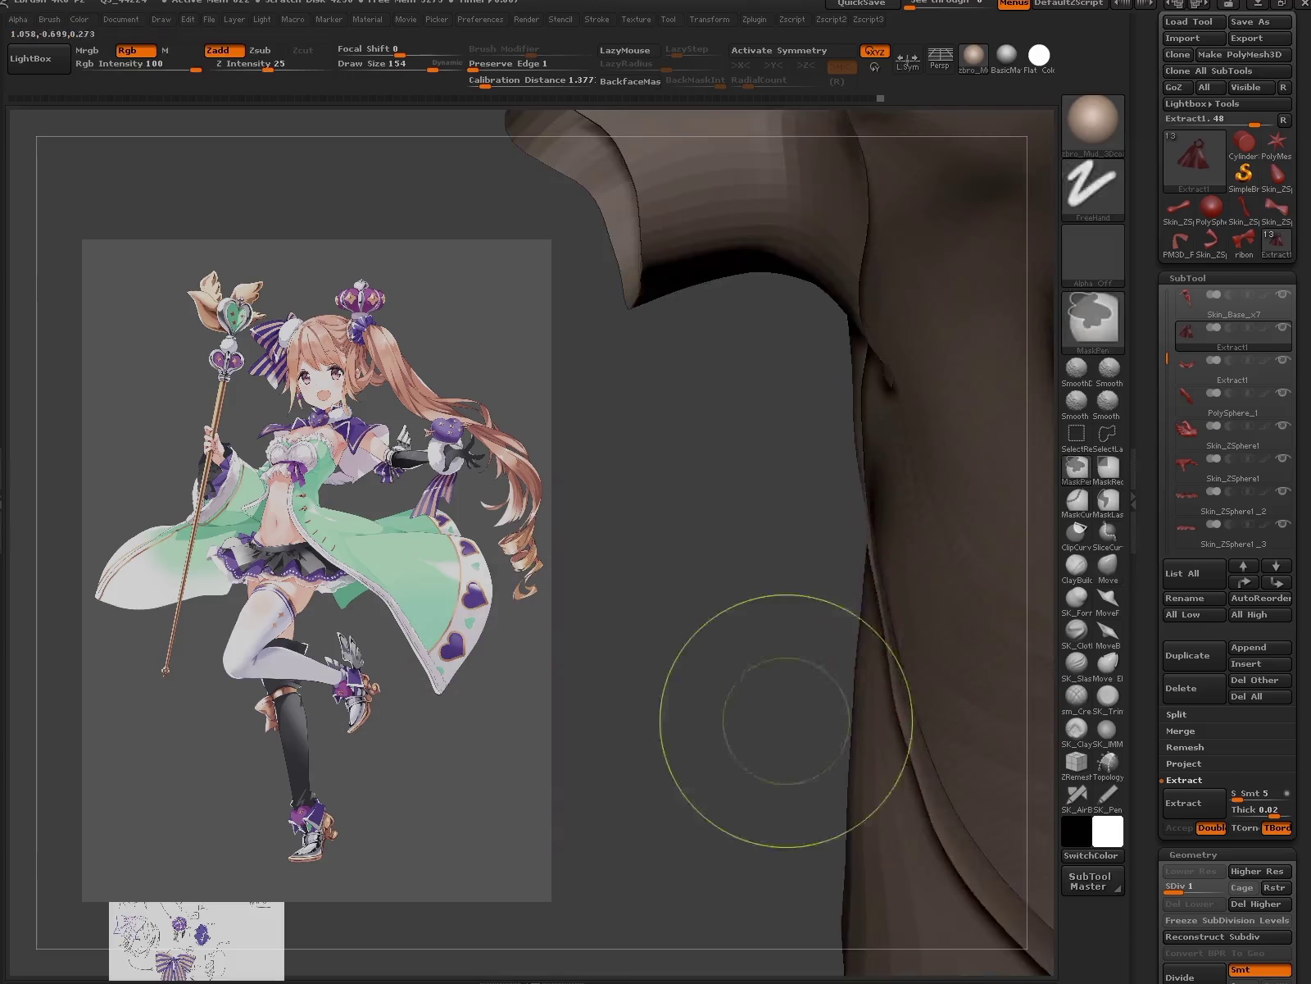
key(ctrl+z)
key(ctrl+z)
key(ctrl+z)
key(ctrl+z)
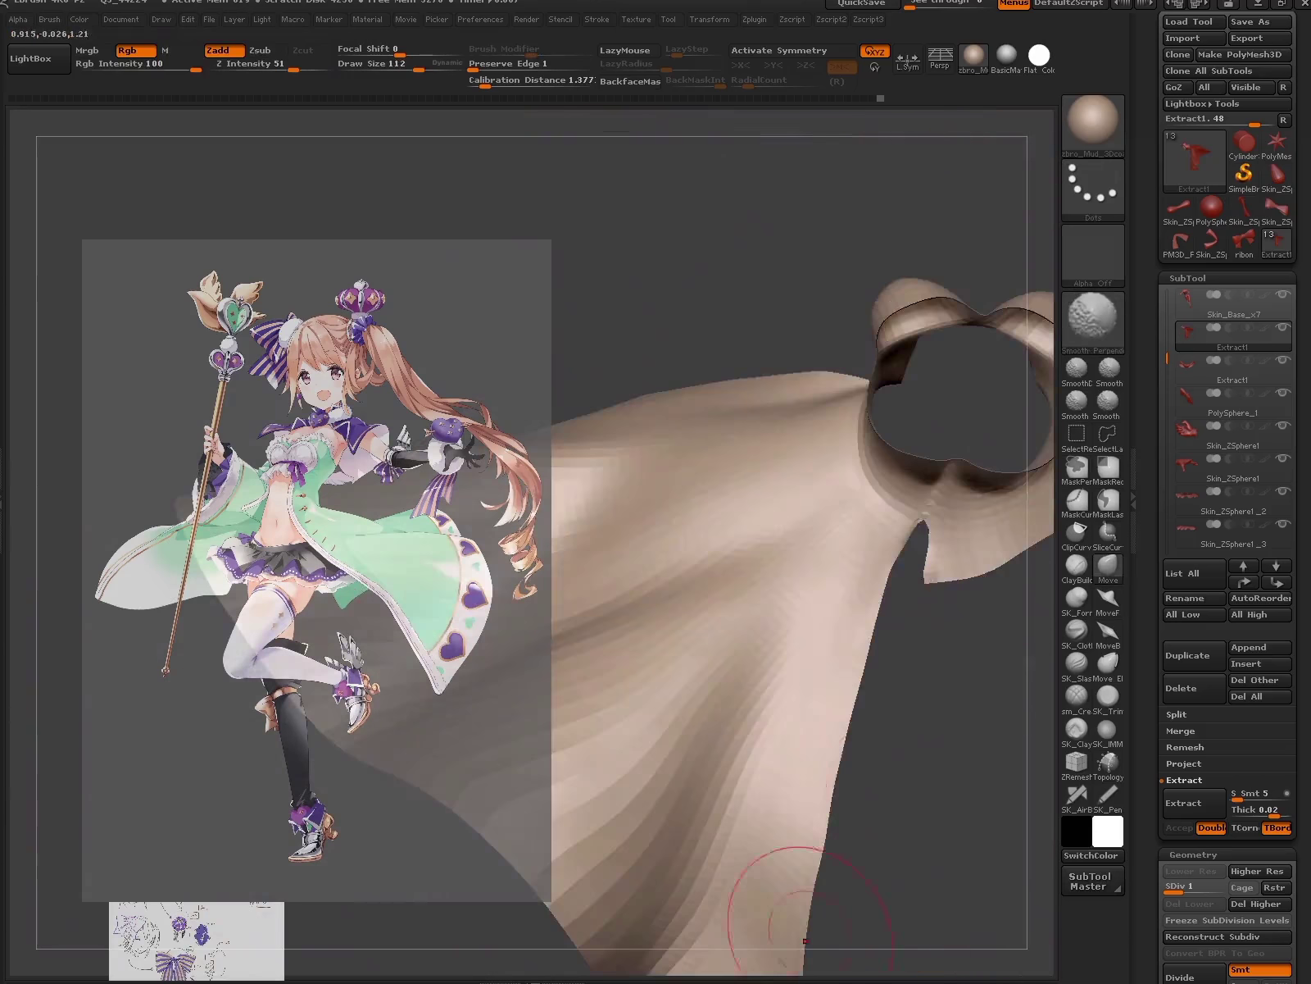
key(ctrl+z)
key(ctrl+z)
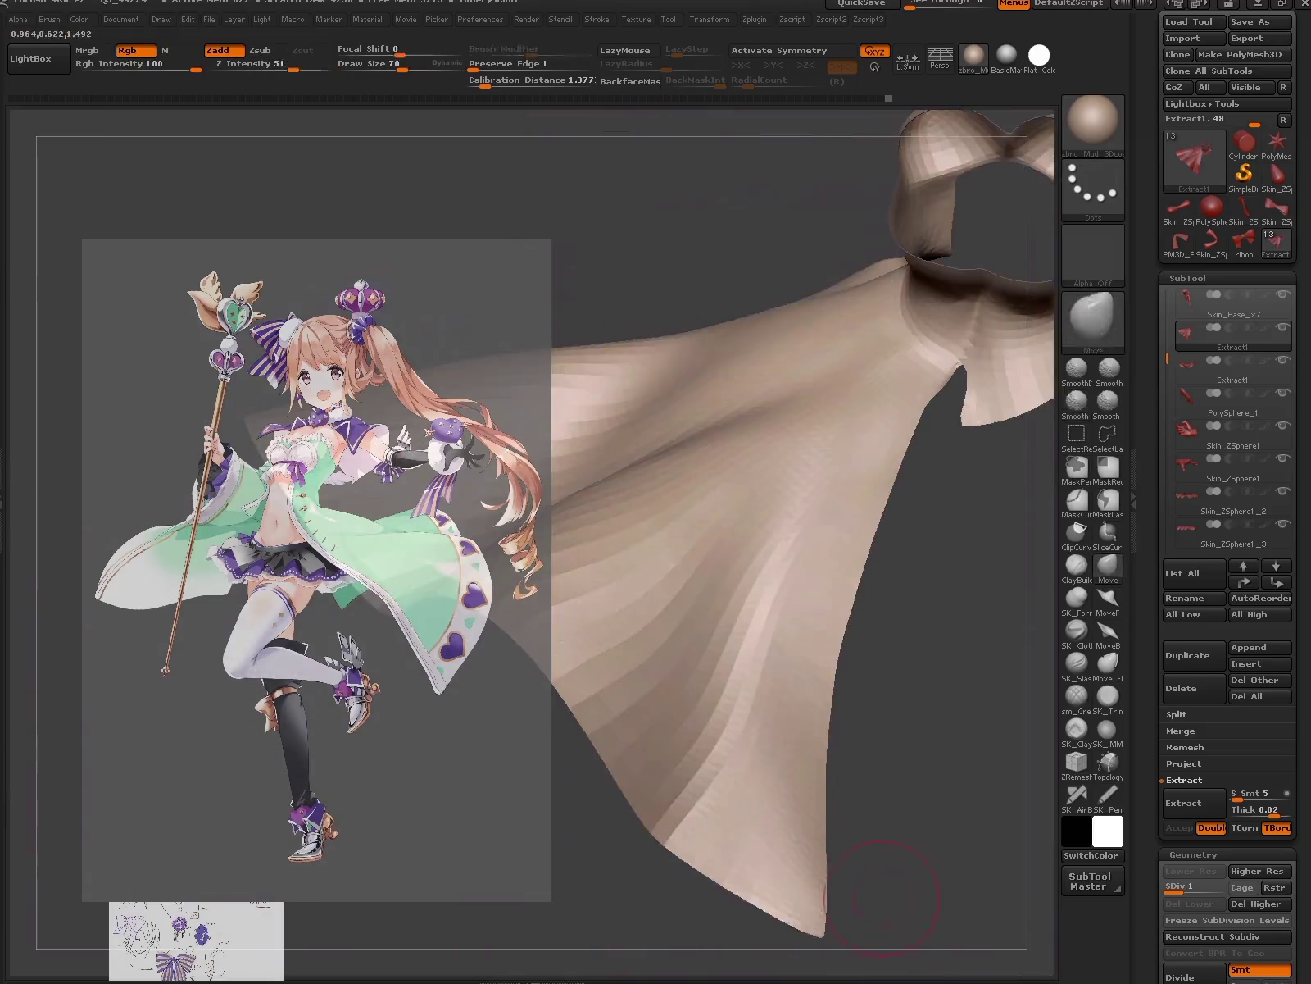
key(ctrl+z)
key(ctrl+z)
key(ctrl+z)
key(ctrl+z)
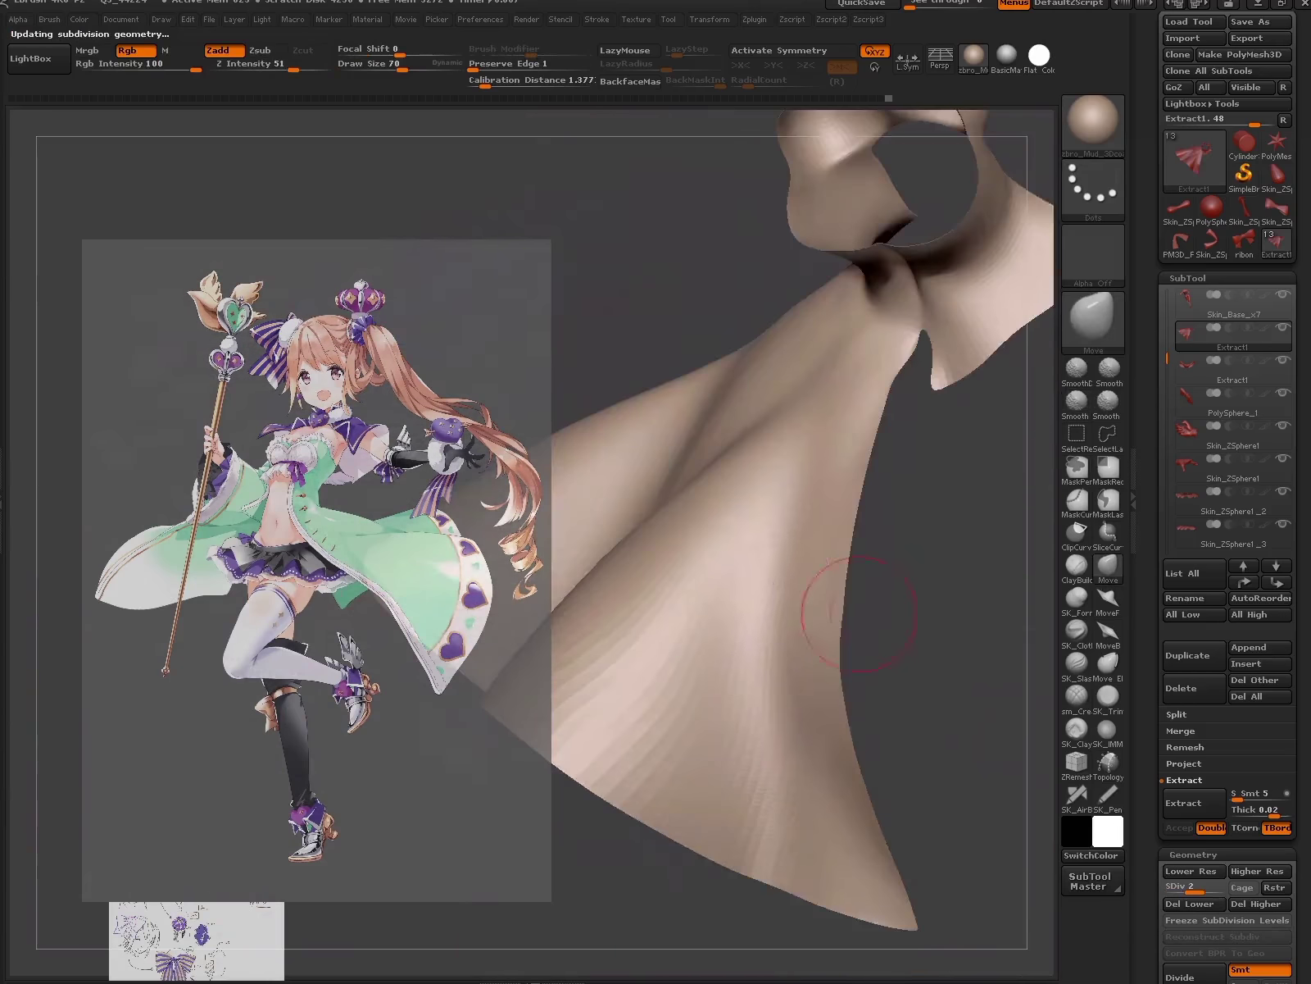
key(ctrl+z)
key(ctrl+z)
key(ctrl+z)
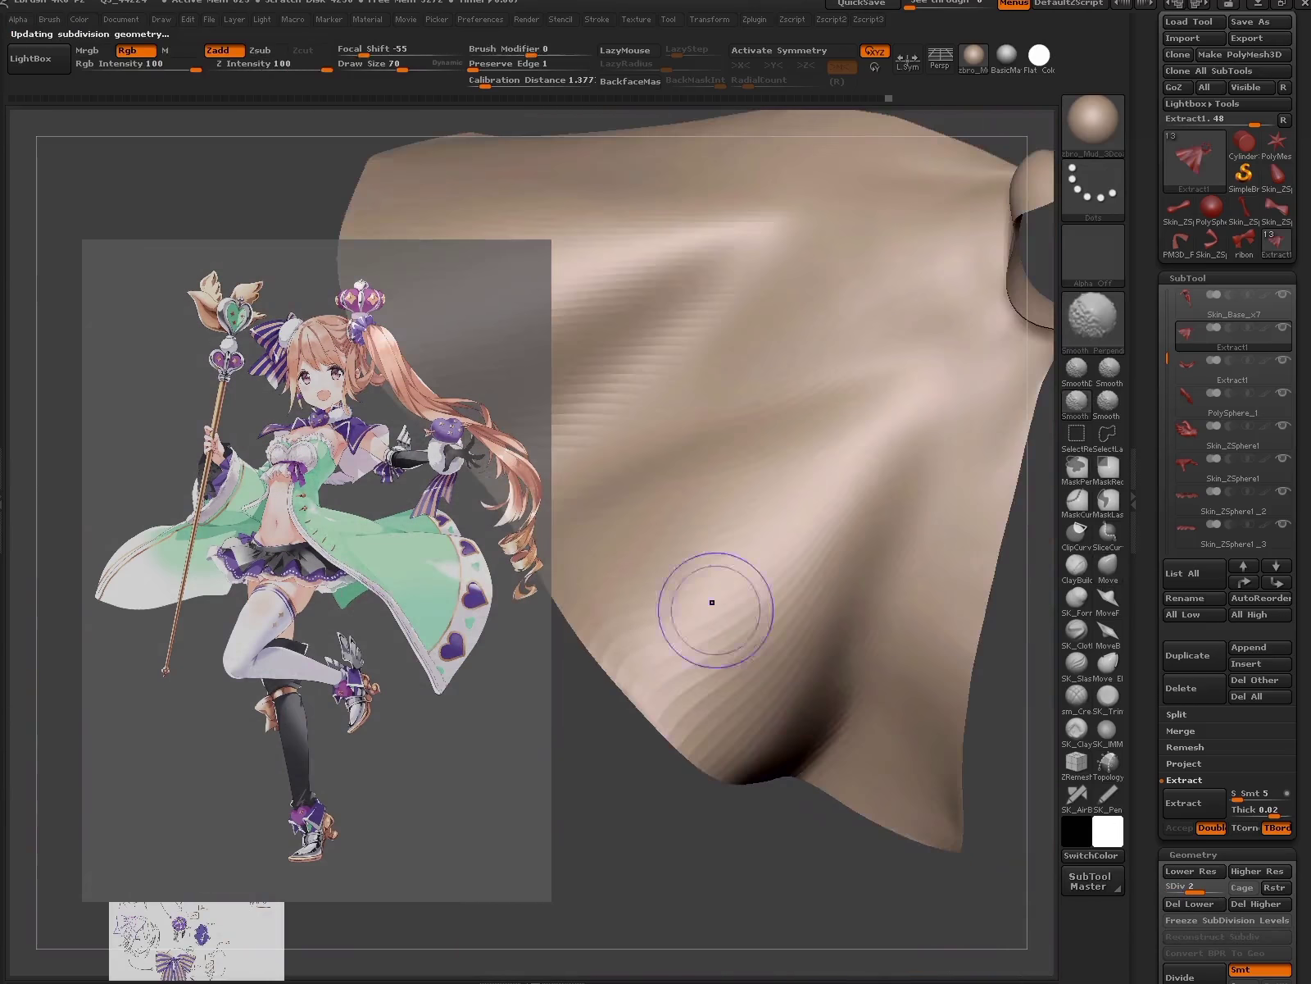
key(ctrl+z)
key(ctrl+z)
key(ctrl+z)
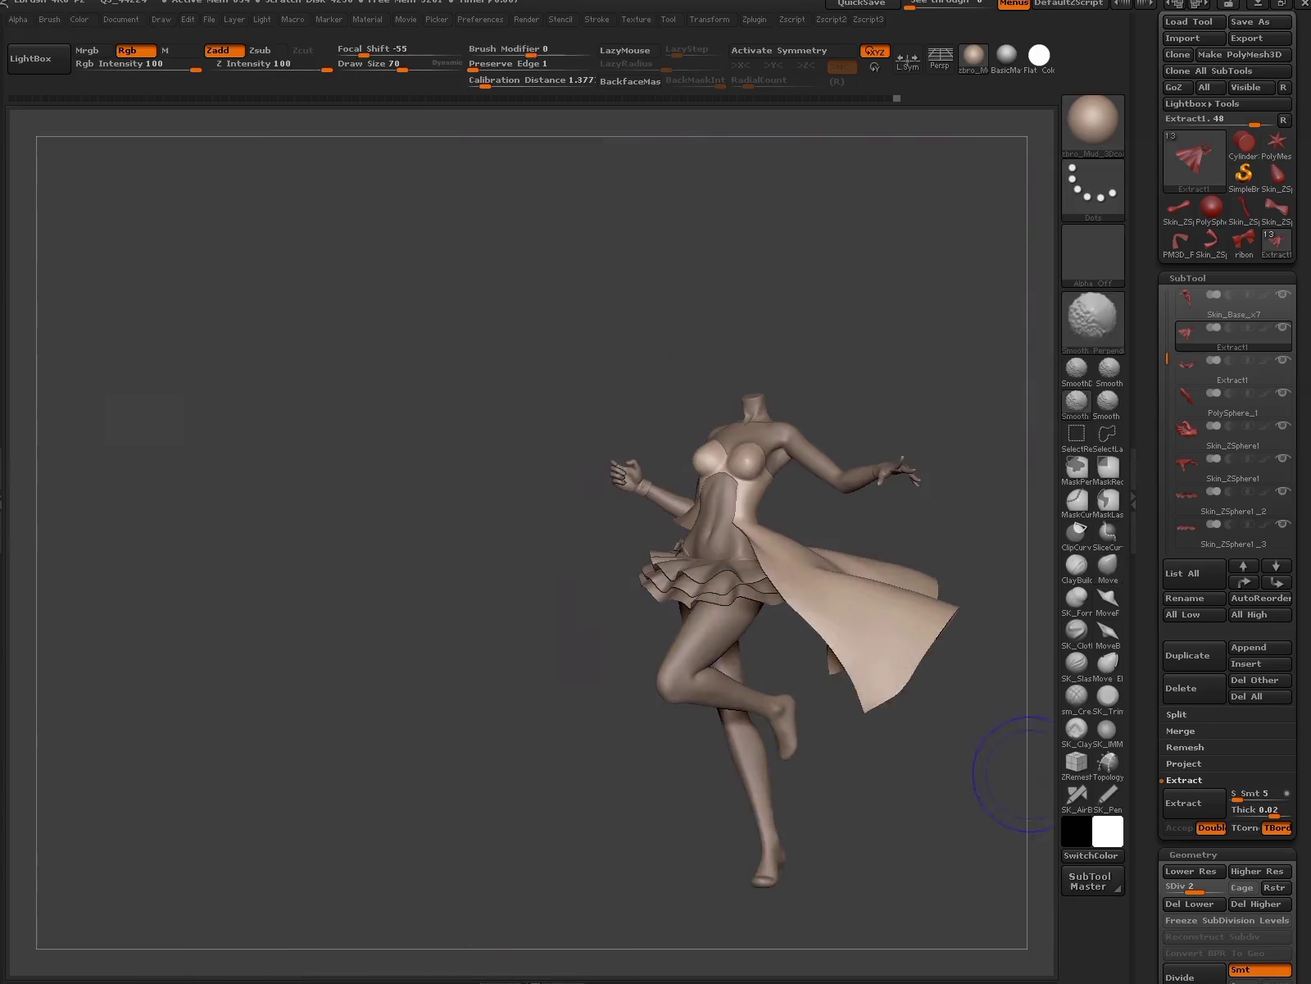
key(ctrl+z)
- Isolate the coat panel at its lowest subdivision level and turn it side-on
key(ctrl+shift+z)
key(ctrl+shift+z)
key(ctrl+shift+z)
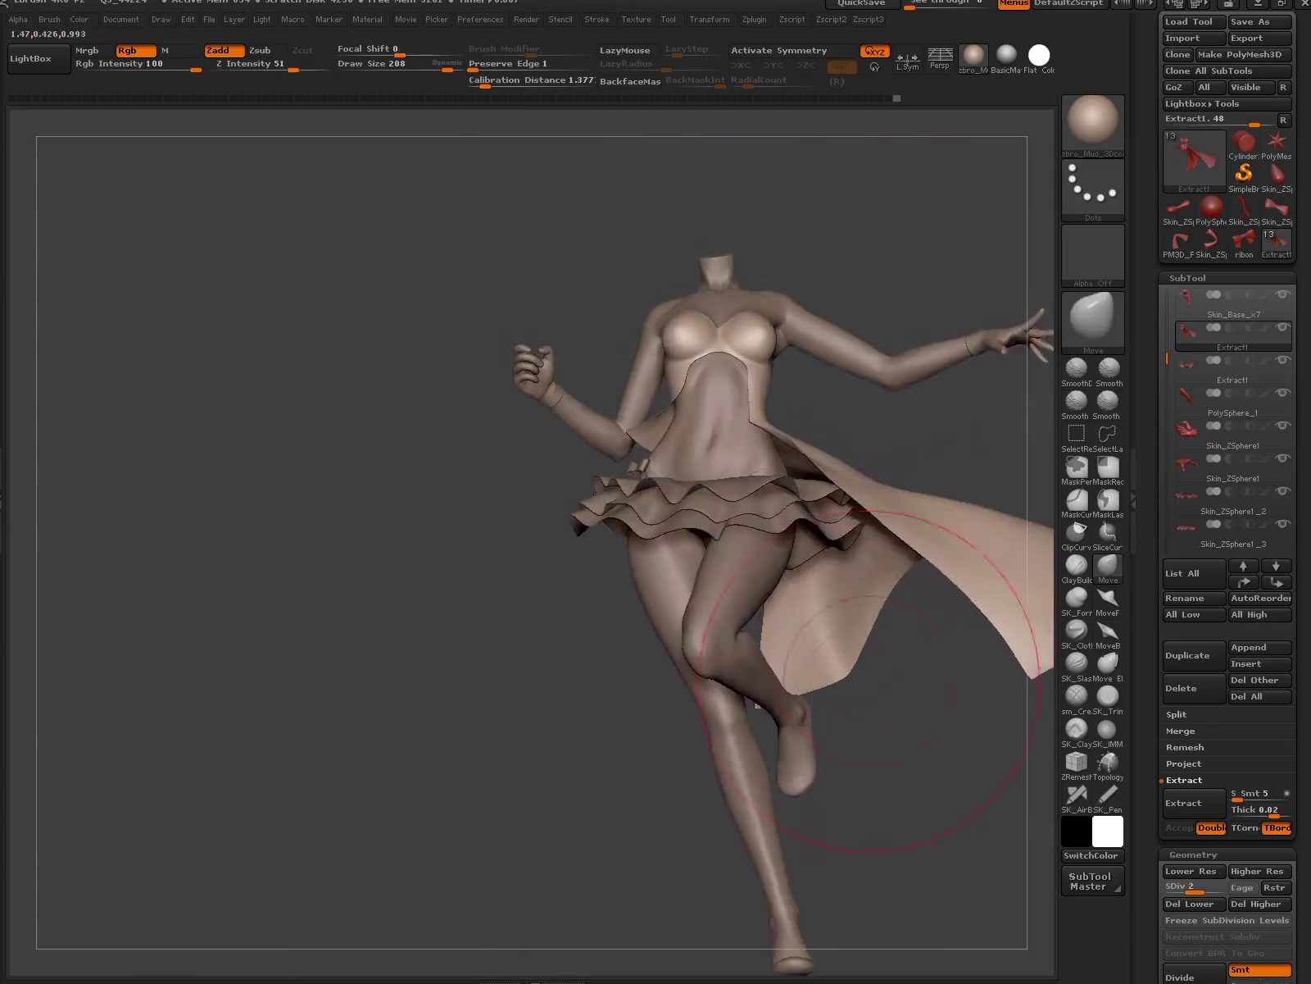
key(ctrl+shift+z)
key(q)
key(g)
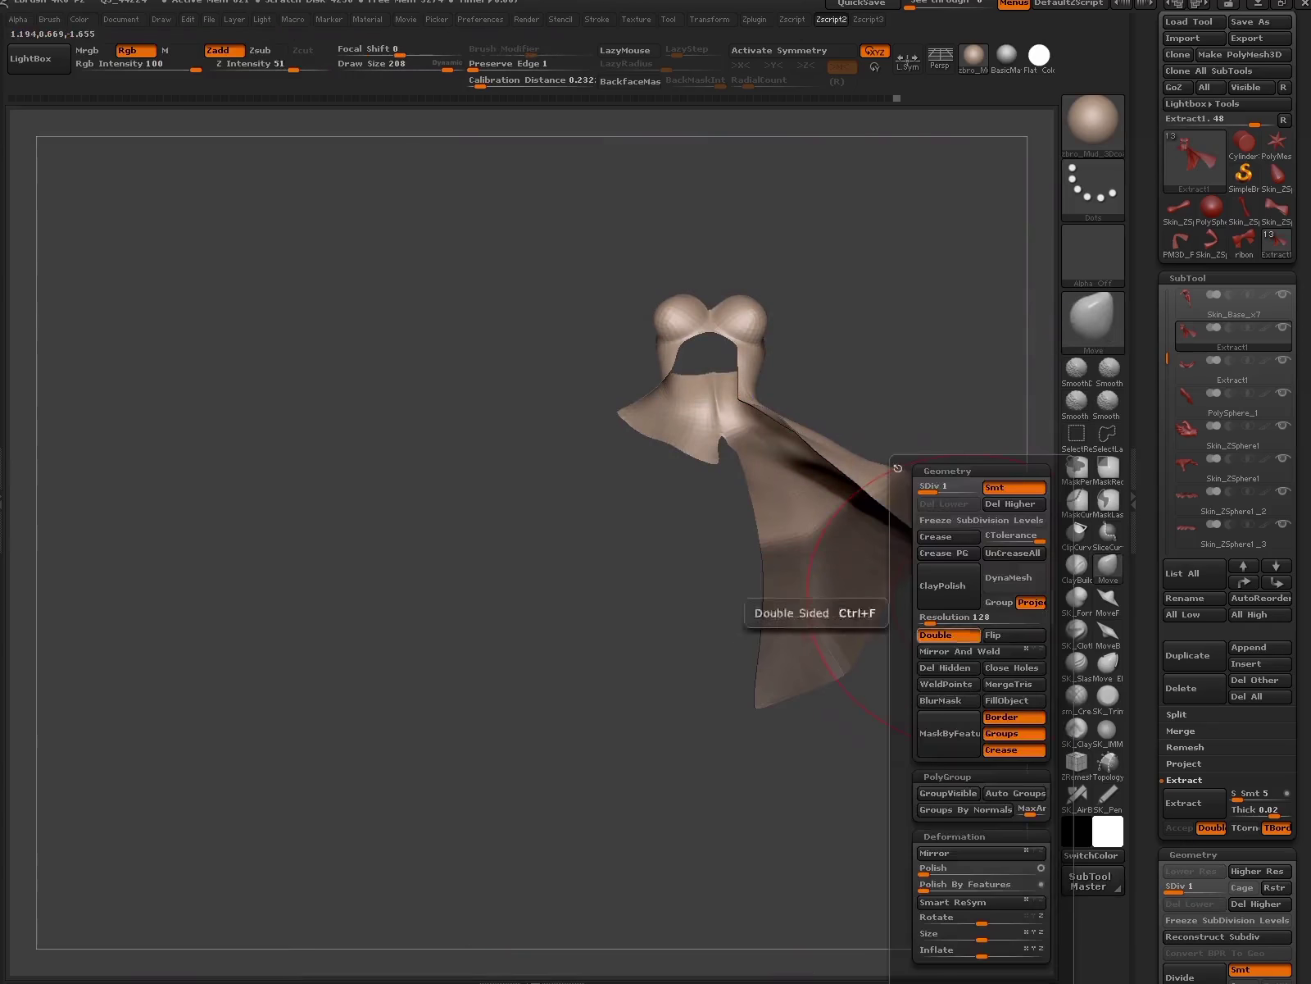
drag(834, 828, 845, 799)
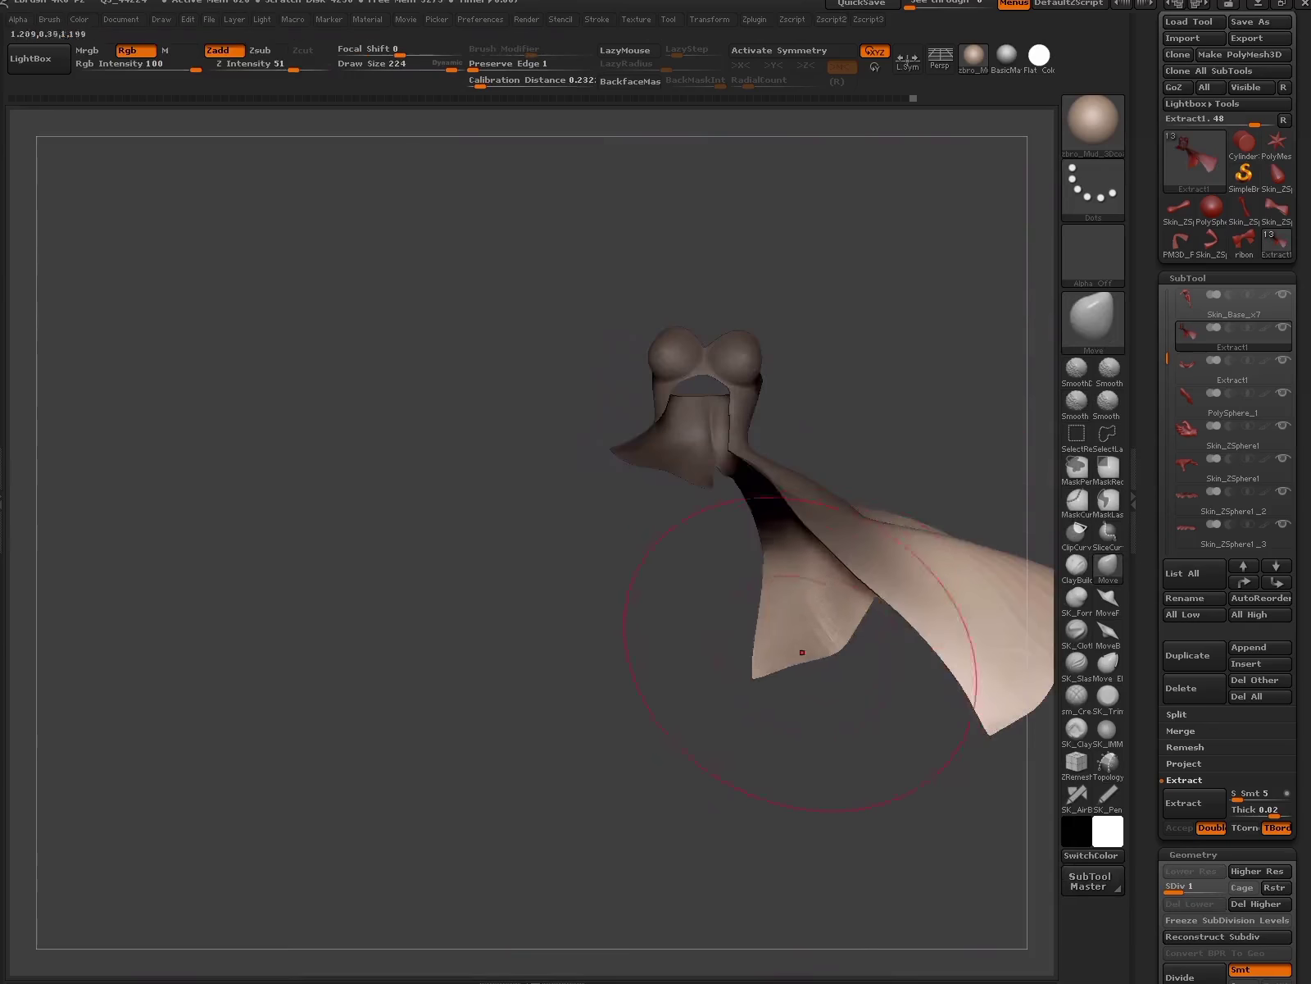
mouse_move(802, 651)
mouse_down()
mouse_move(893, 686)
mouse_move(878, 673)
mouse_move(947, 607)
mouse_up()
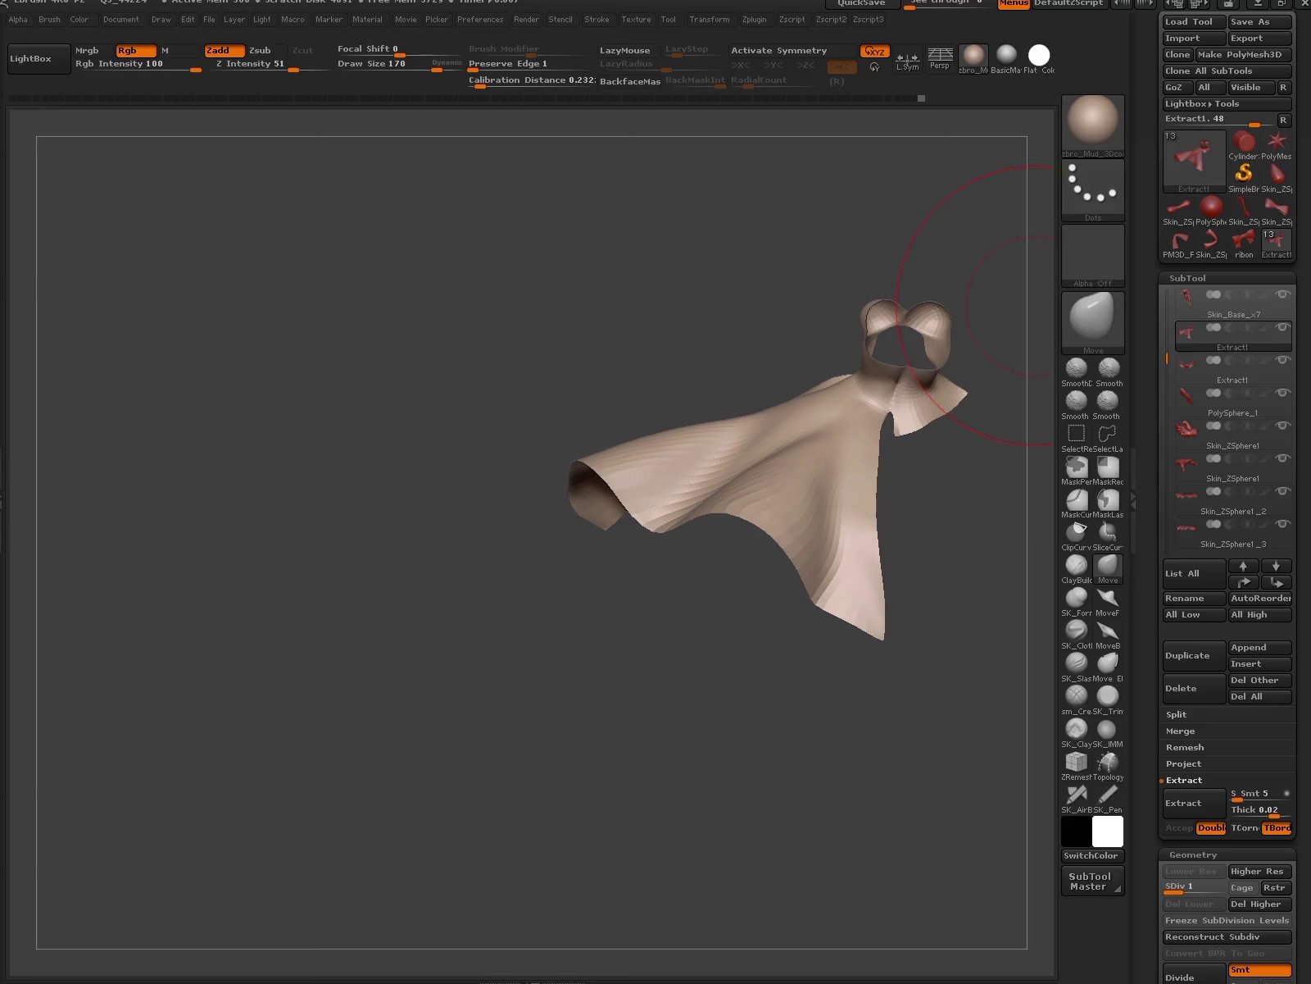
- Raise the coat panel to SDiv 3, review the skirt, then drop back to level 1
key(ctrl+d)
key(ctrl+d)
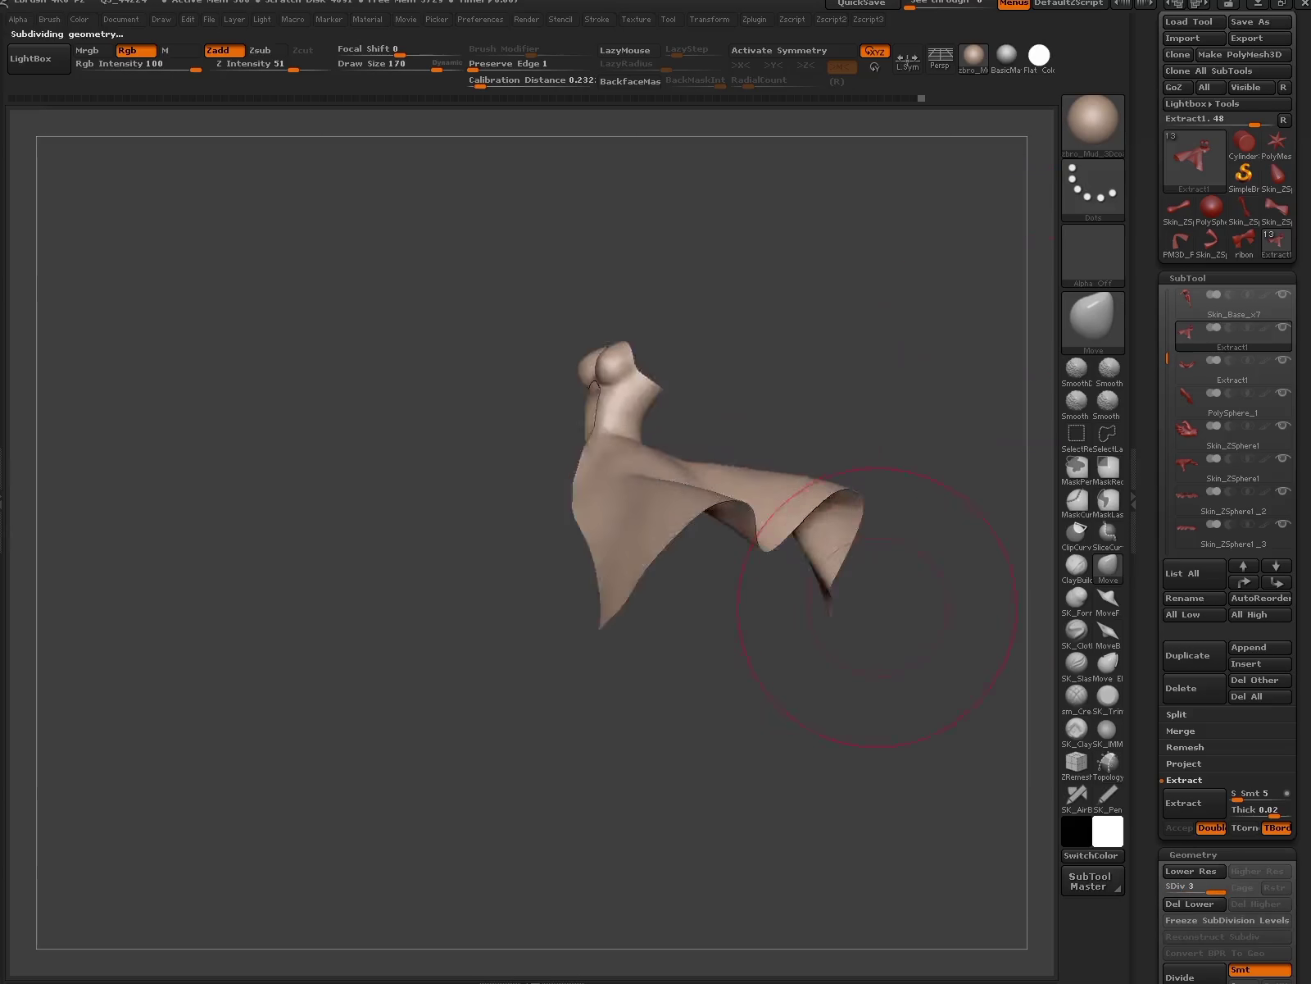
drag(1026, 305, 878, 587)
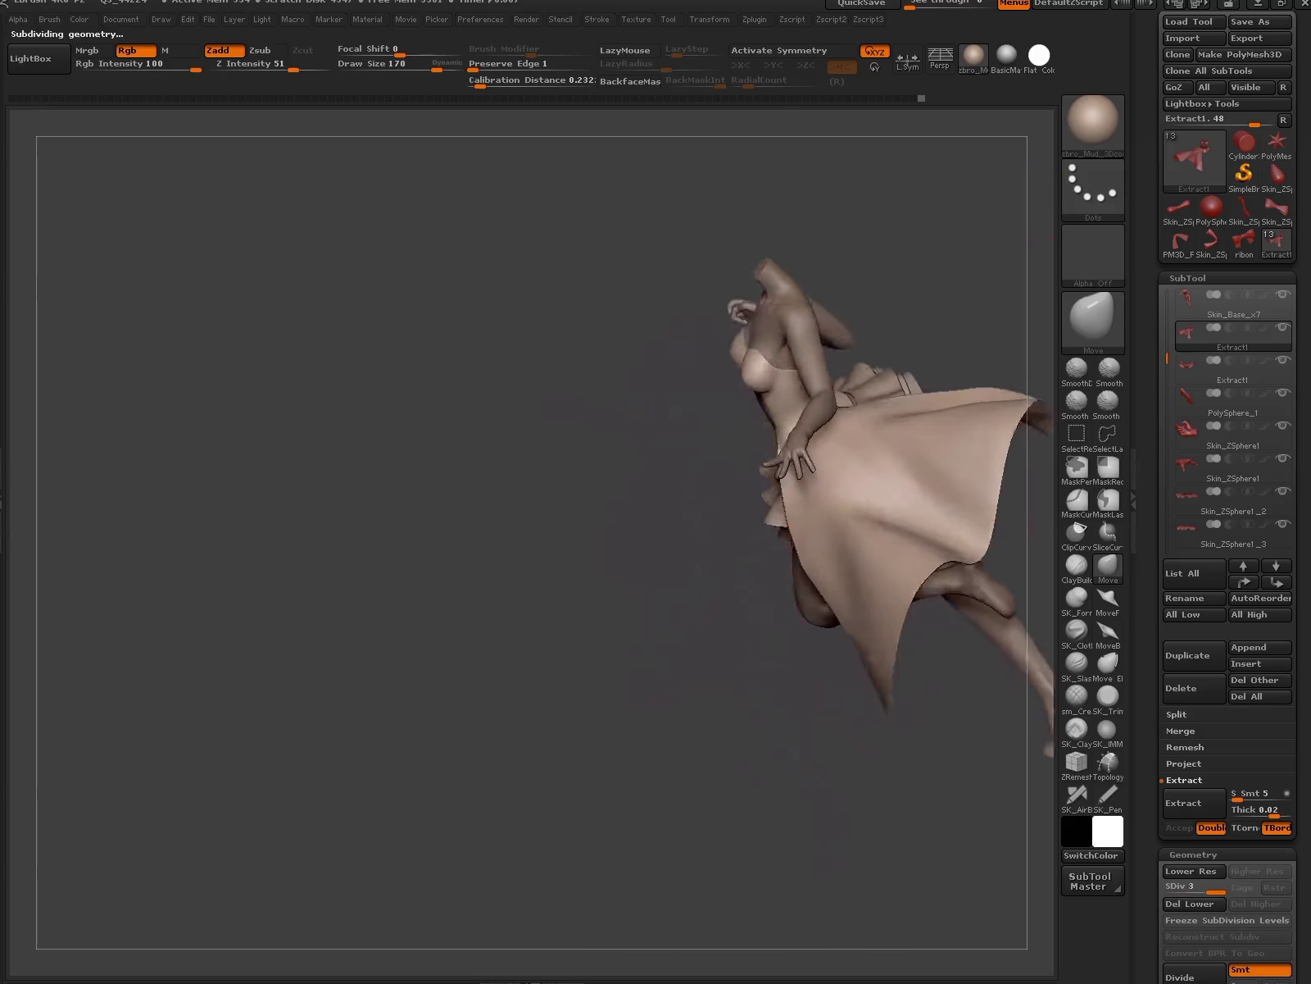
right_drag(878, 587, 857, 717)
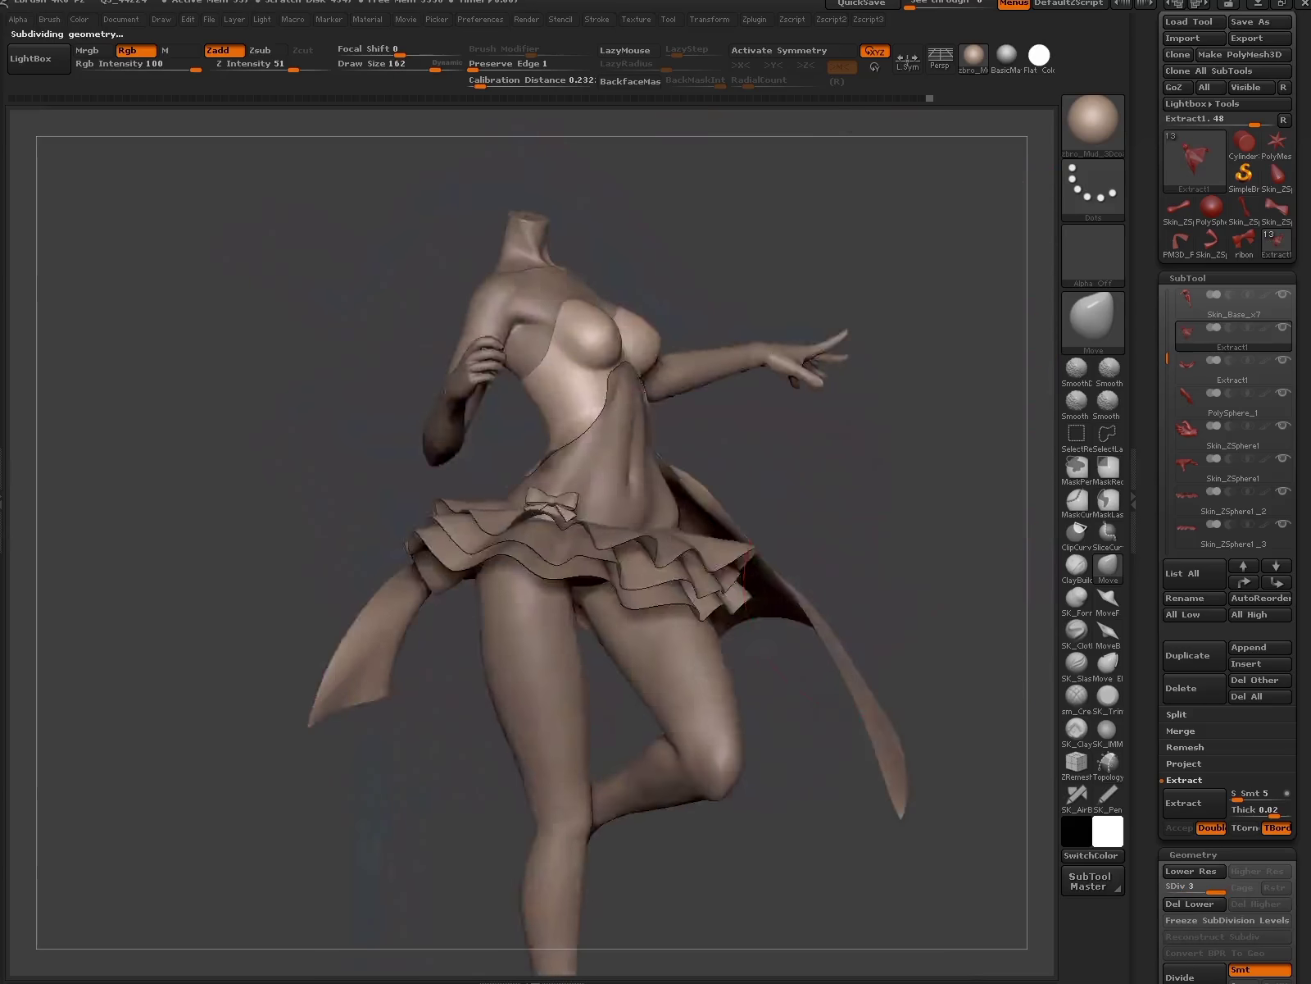
mouse_move(823, 613)
right_down()
mouse_move(937, 541)
mouse_move(913, 745)
mouse_move(975, 681)
mouse_move(738, 606)
right_up()
key(shift+d)
key(shift+d)
key(shift)
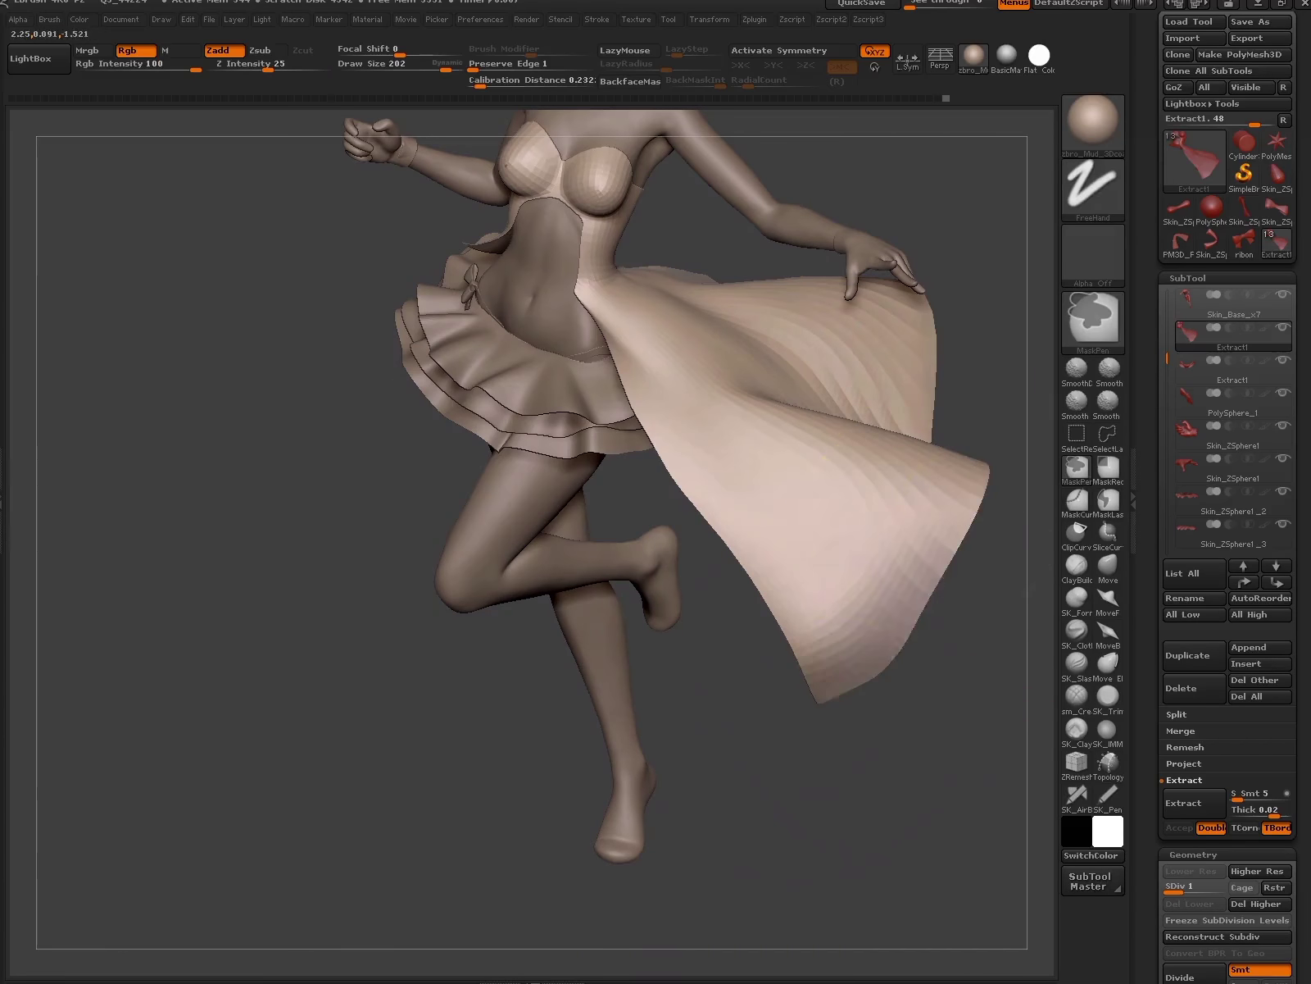
- Stretch the coat hem outward with a Transpose action line using a smaller brush
key(bracketleft)
key(bracketleft)
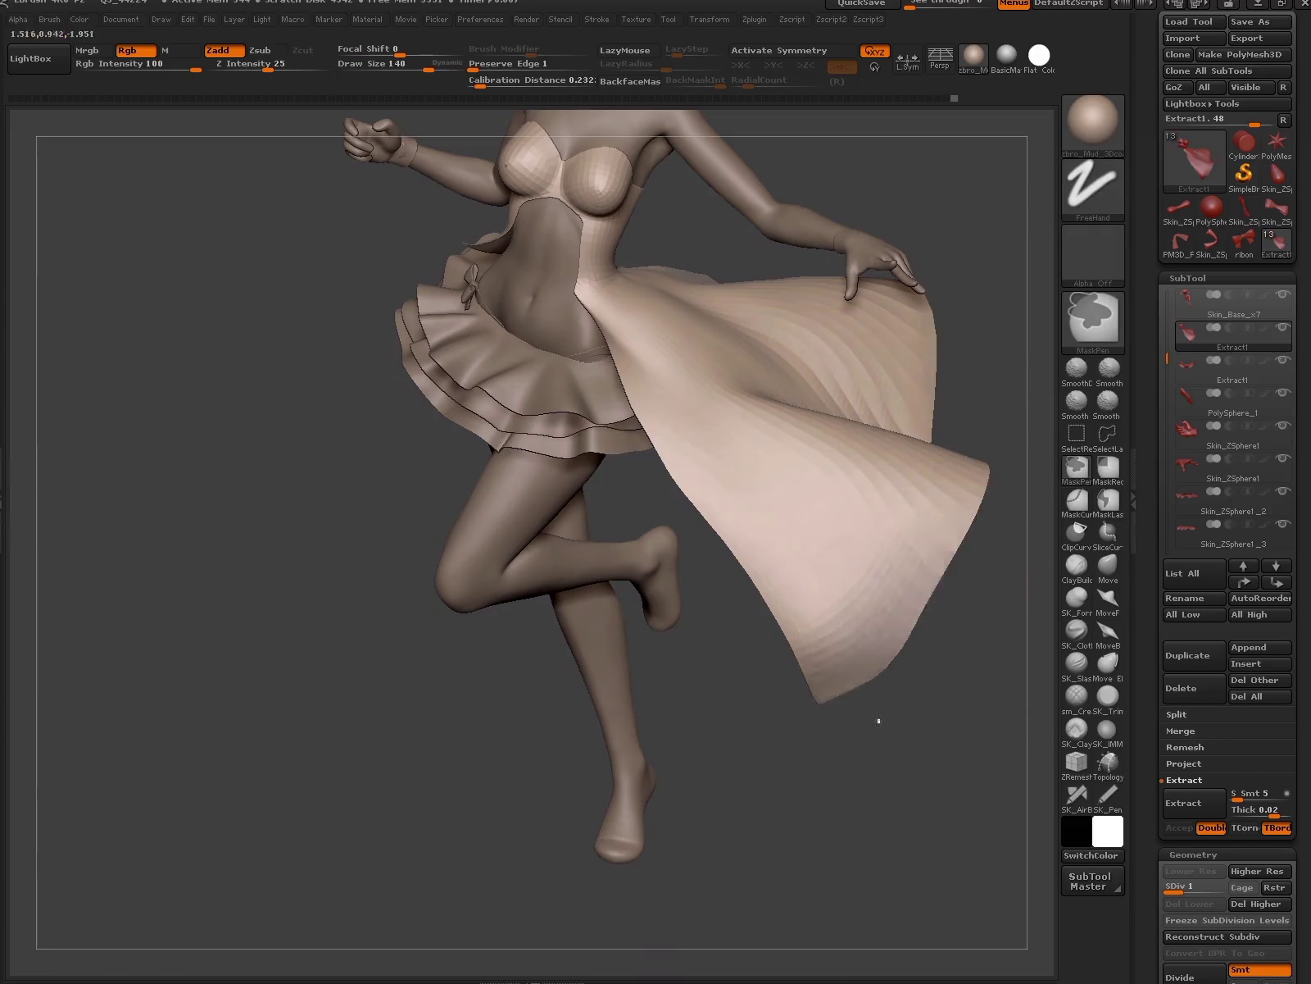
mouse_move(879, 721)
mouse_down()
mouse_move(606, 270)
mouse_move(693, 211)
mouse_up()
key(e)
drag(995, 474, 801, 723)
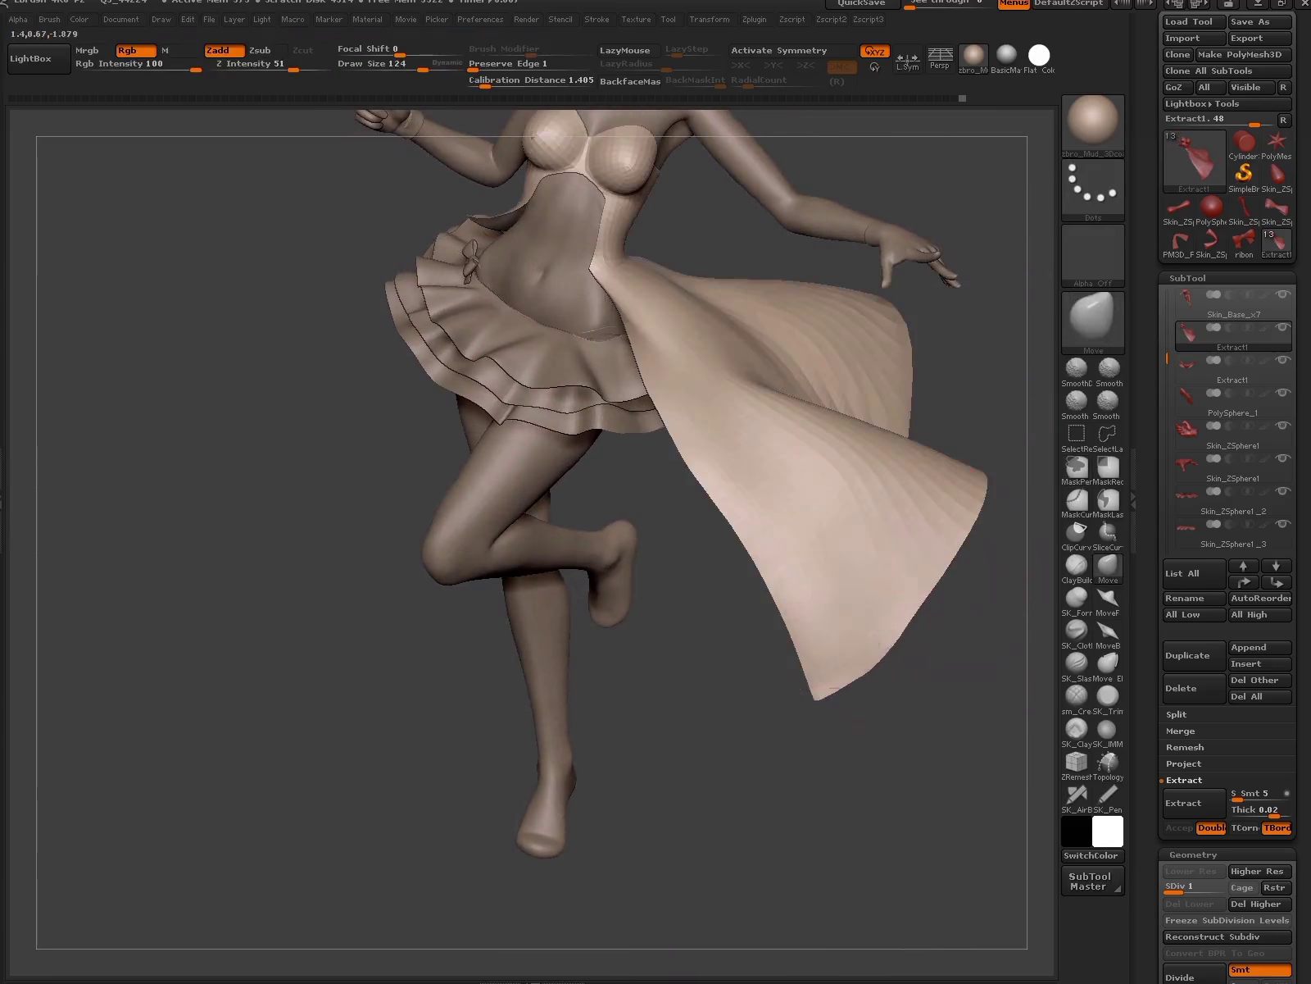
mouse_move(819, 693)
alt+mouse_down()
mouse_move(868, 662)
mouse_move(869, 579)
mouse_move(803, 655)
alt+mouse_up()
- Show the PolyFrame wireframe and orbit around the whole figure
key(f)
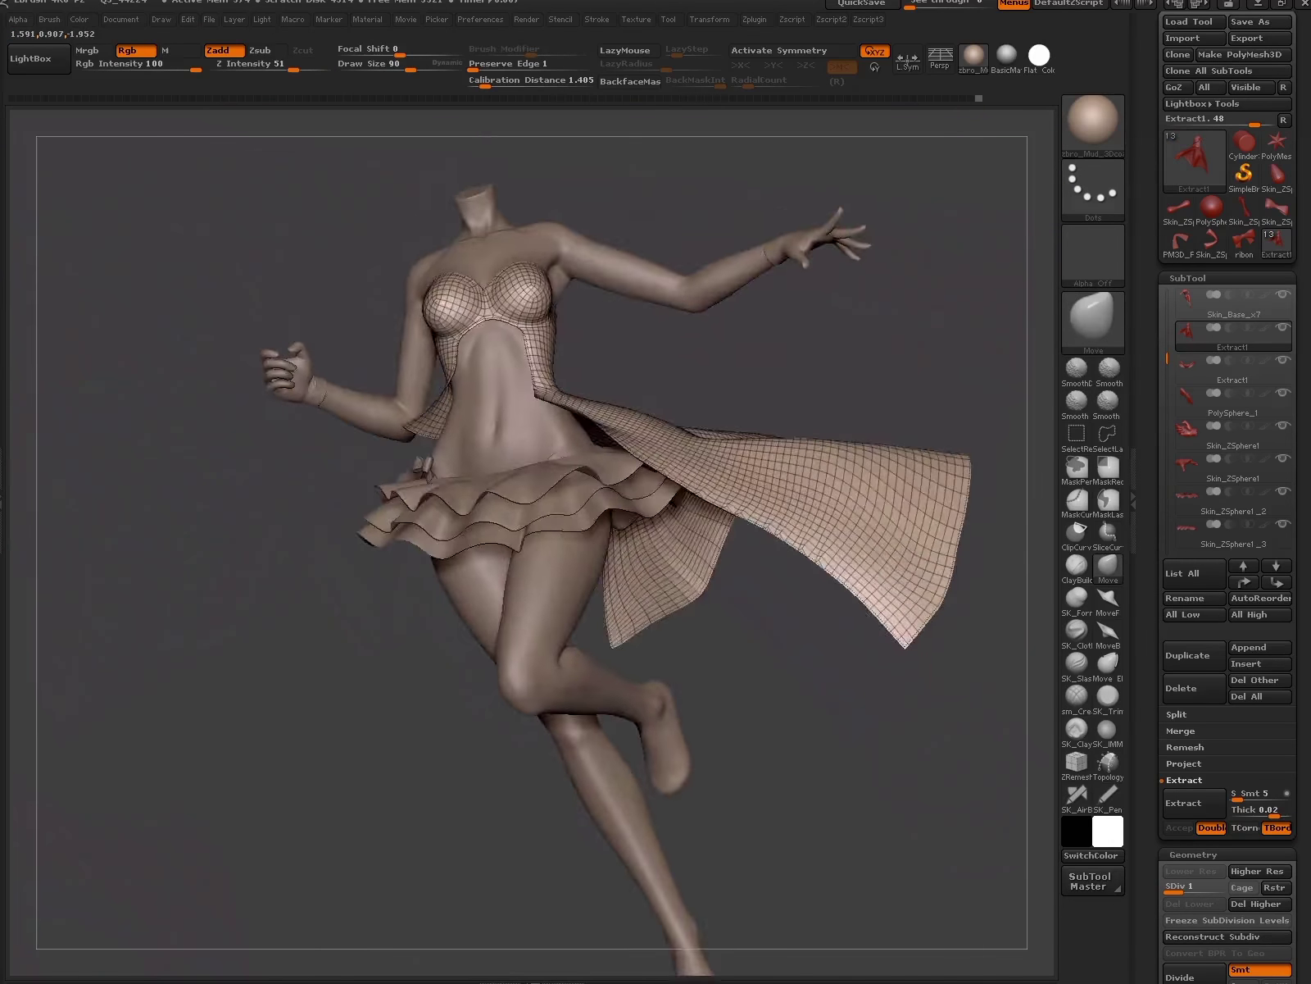
mouse_move(939, 723)
mouse_down()
mouse_move(1017, 500)
mouse_move(737, 705)
mouse_move(729, 820)
mouse_move(573, 574)
mouse_move(614, 739)
mouse_up()
key(shift+f)
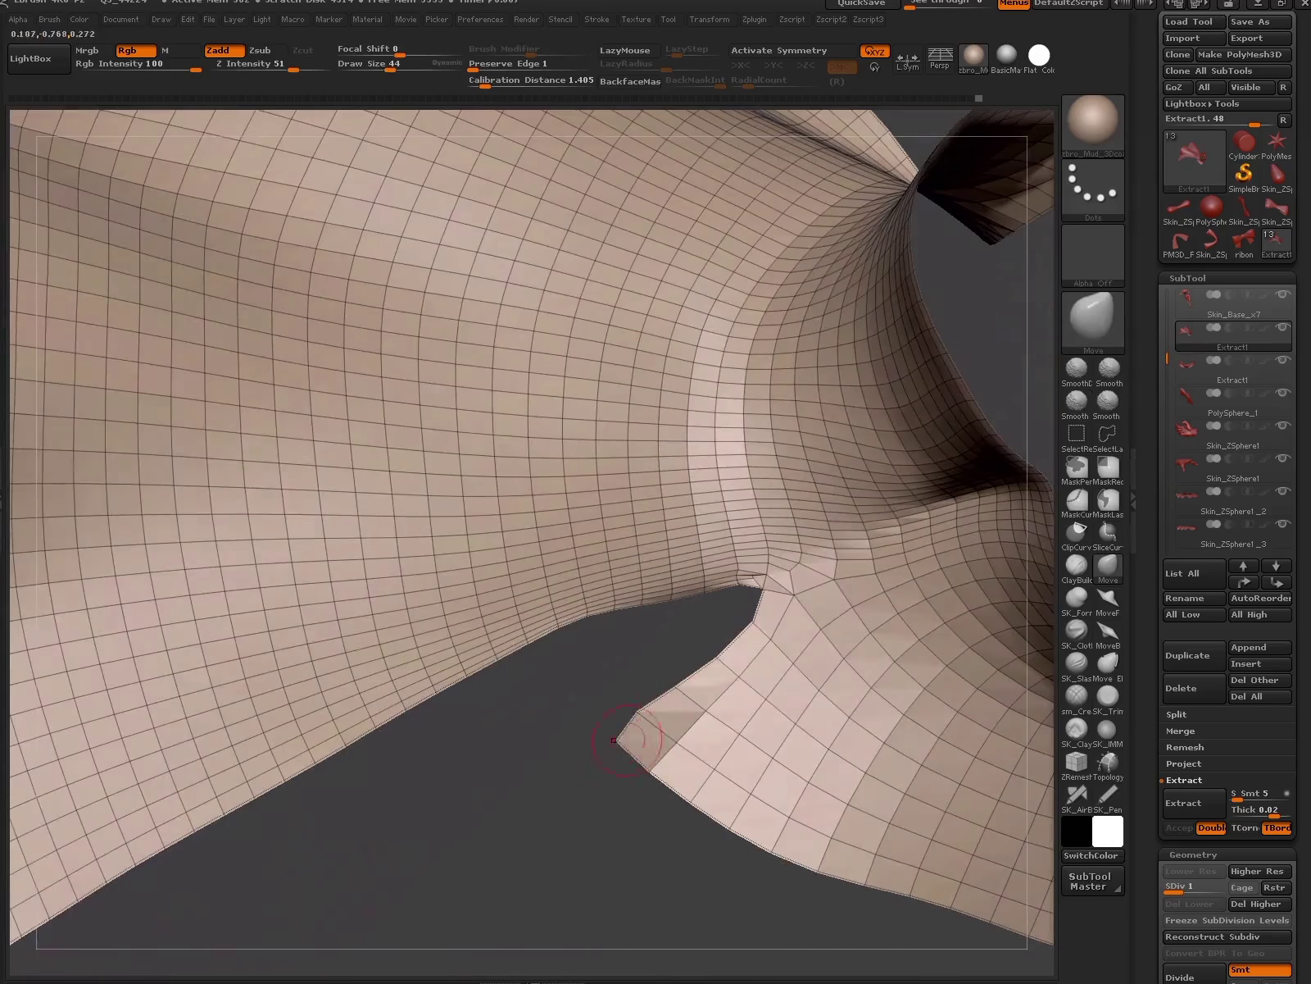
drag(677, 703, 931, 784)
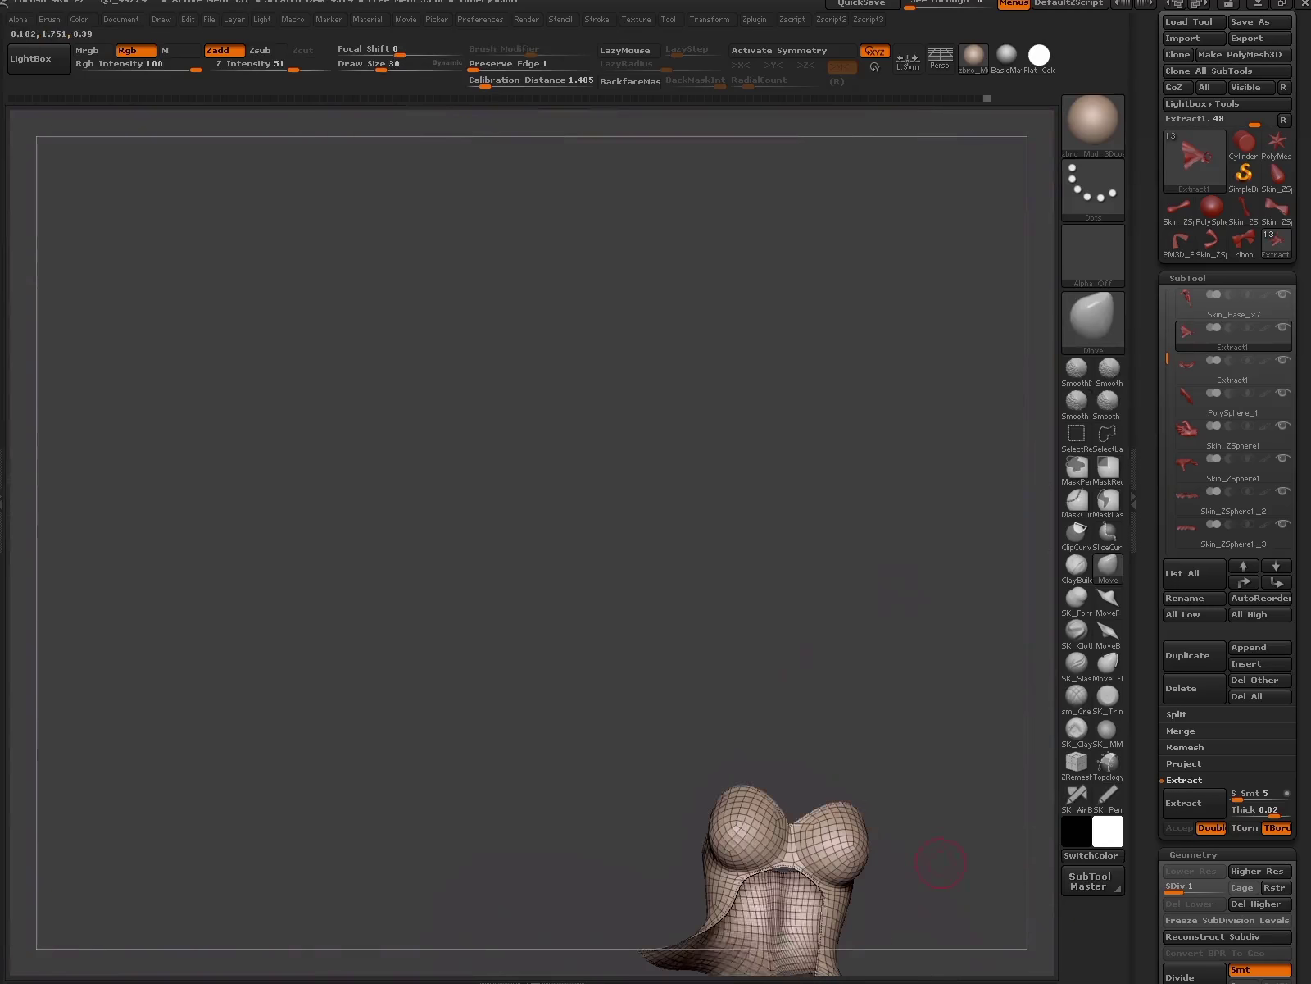
drag(942, 866, 941, 862)
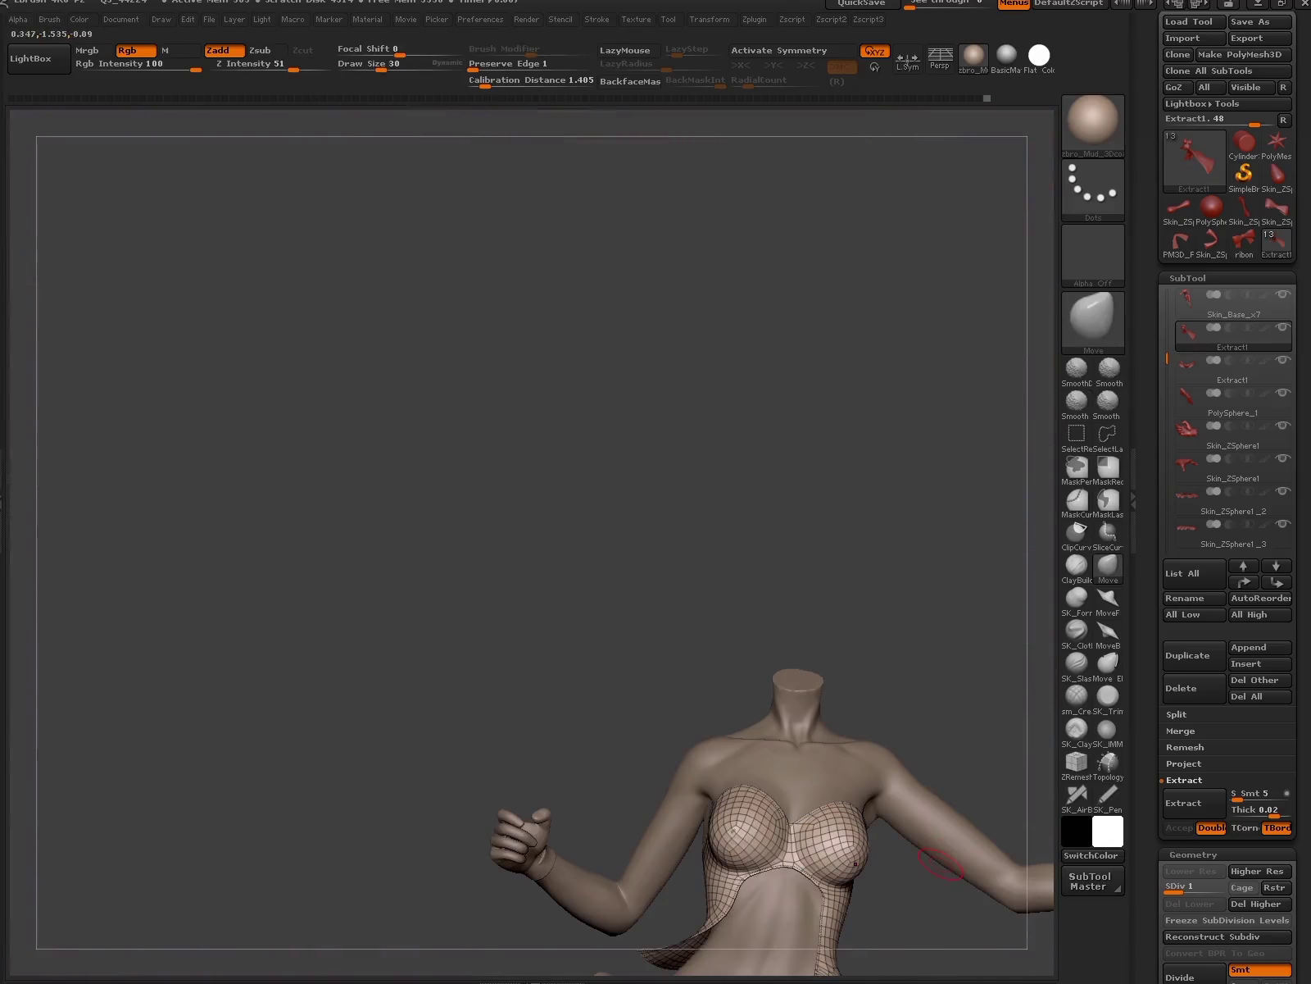
mouse_move(941, 863)
mouse_down()
mouse_move(820, 737)
mouse_move(901, 716)
mouse_up()
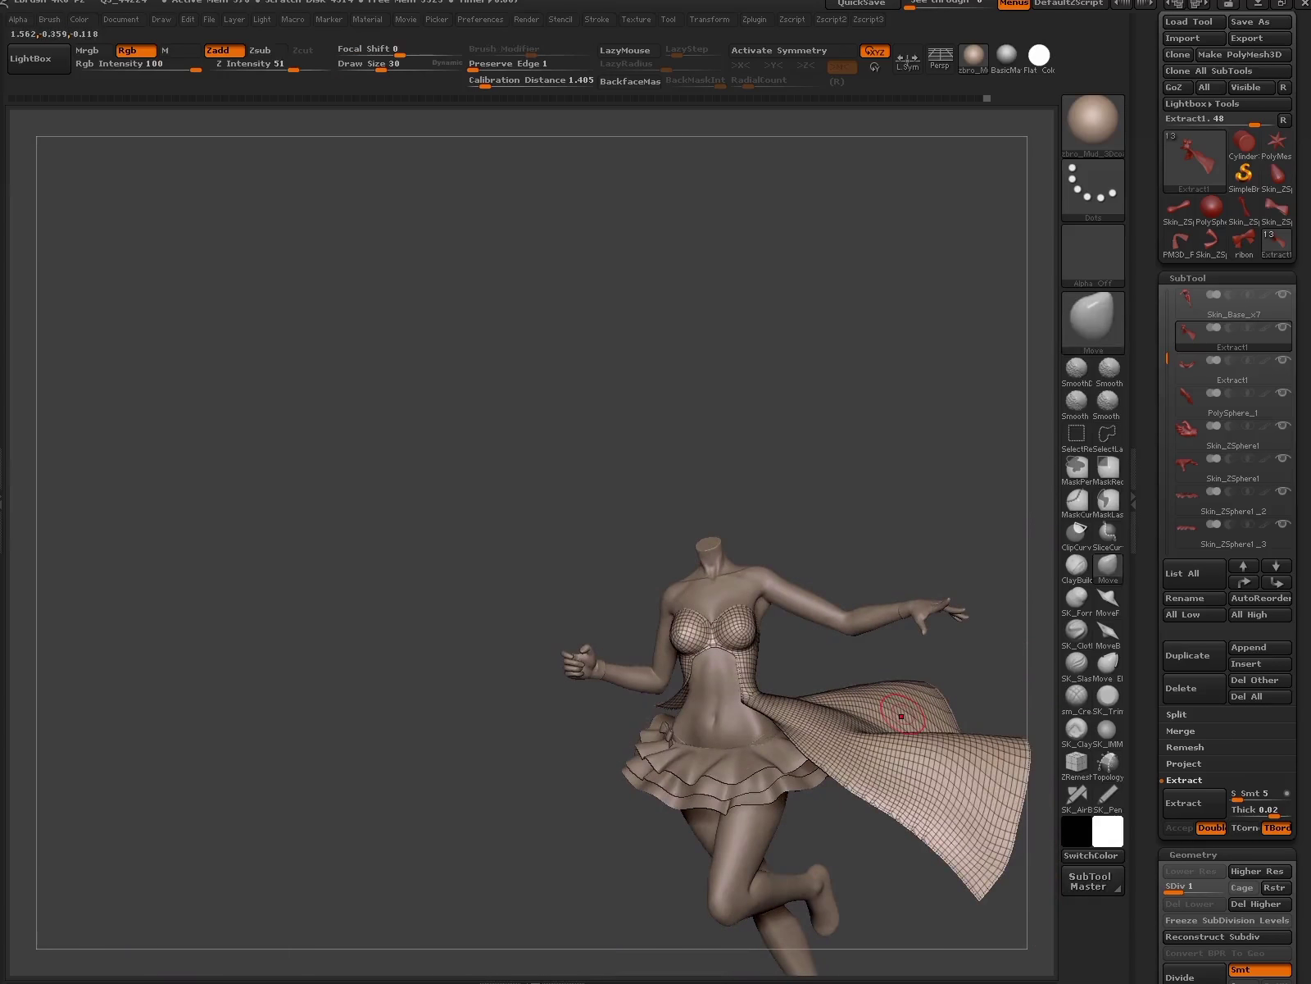
- Take the panel to its top level, SDiv 3, then step down to SDiv 2 with wireframe shown
key(d)
key(d)
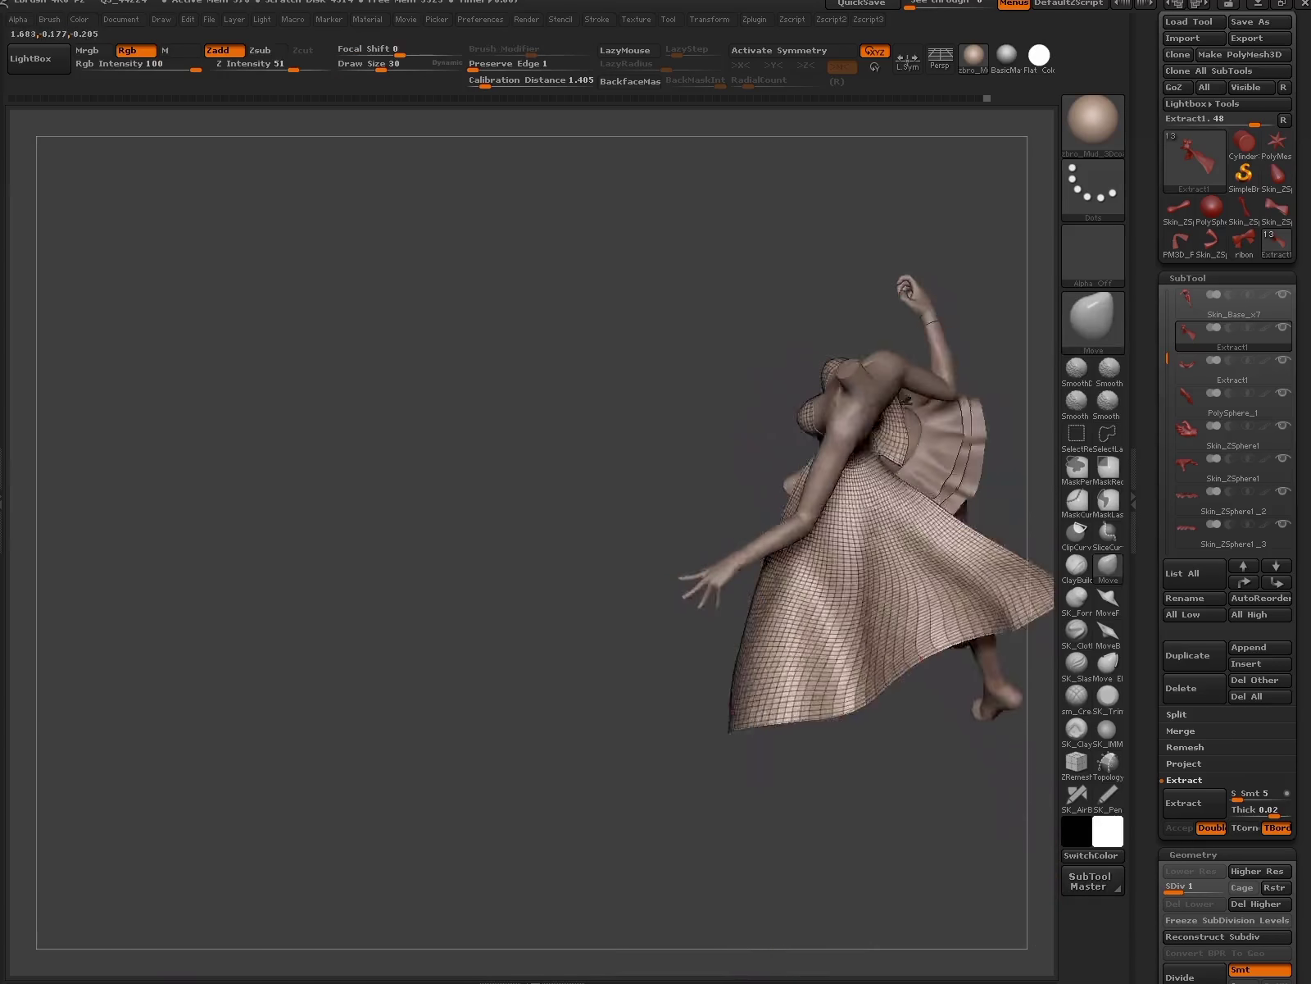
mouse_move(901, 715)
mouse_down()
mouse_move(943, 574)
mouse_move(803, 704)
mouse_move(878, 810)
mouse_move(786, 717)
mouse_up()
key(shift+f)
key(shift+d)
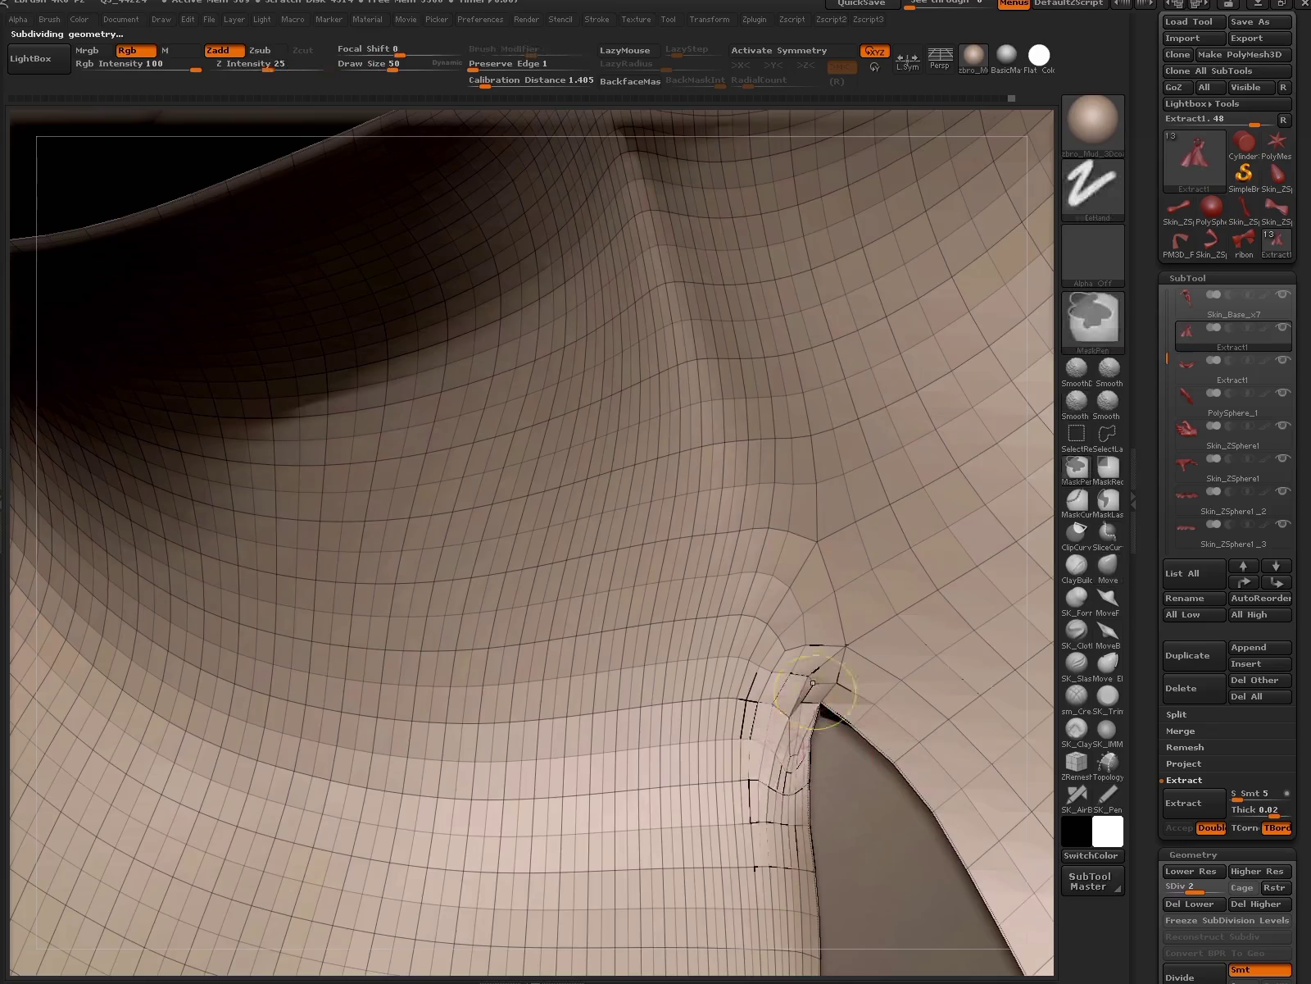
- Enable Half in the Zscript3 popup and run ZRemesher twice on the coat panel
key(shift+f)
key(ctrl+space)
click(790, 733)
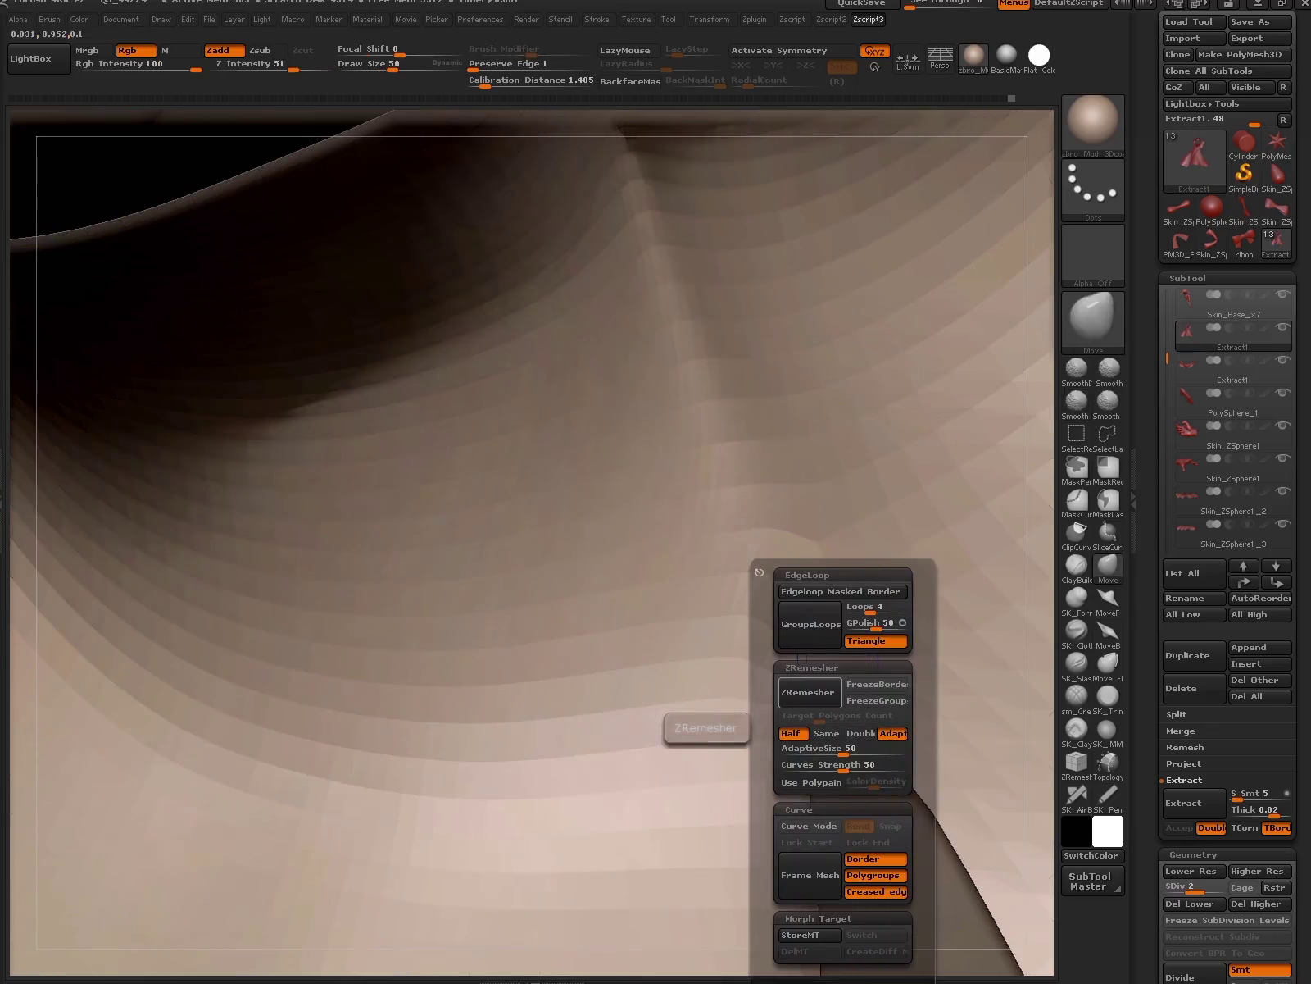
click(808, 693)
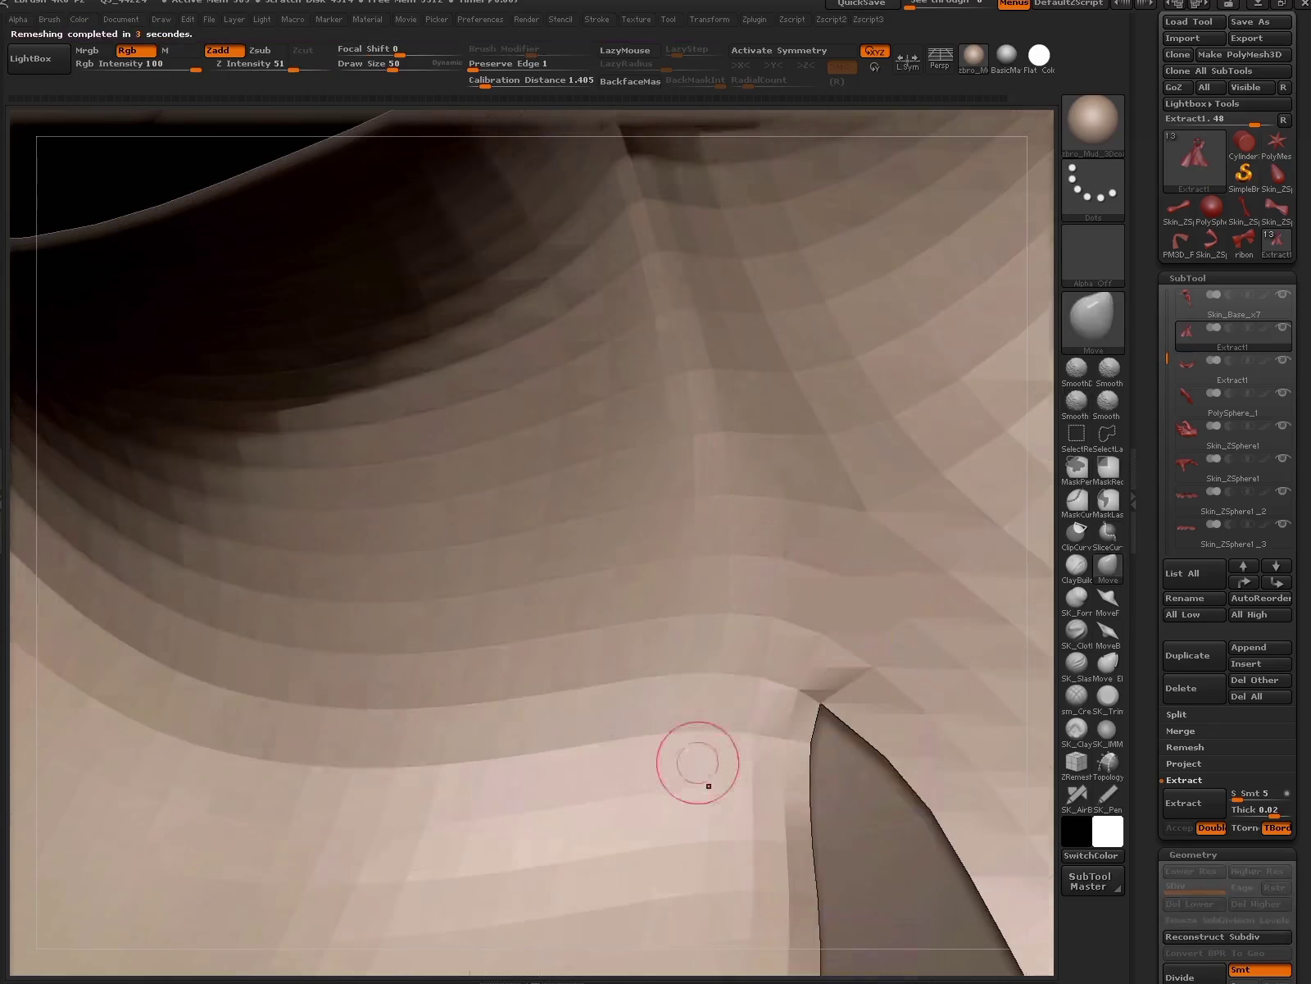
key(ctrl+space)
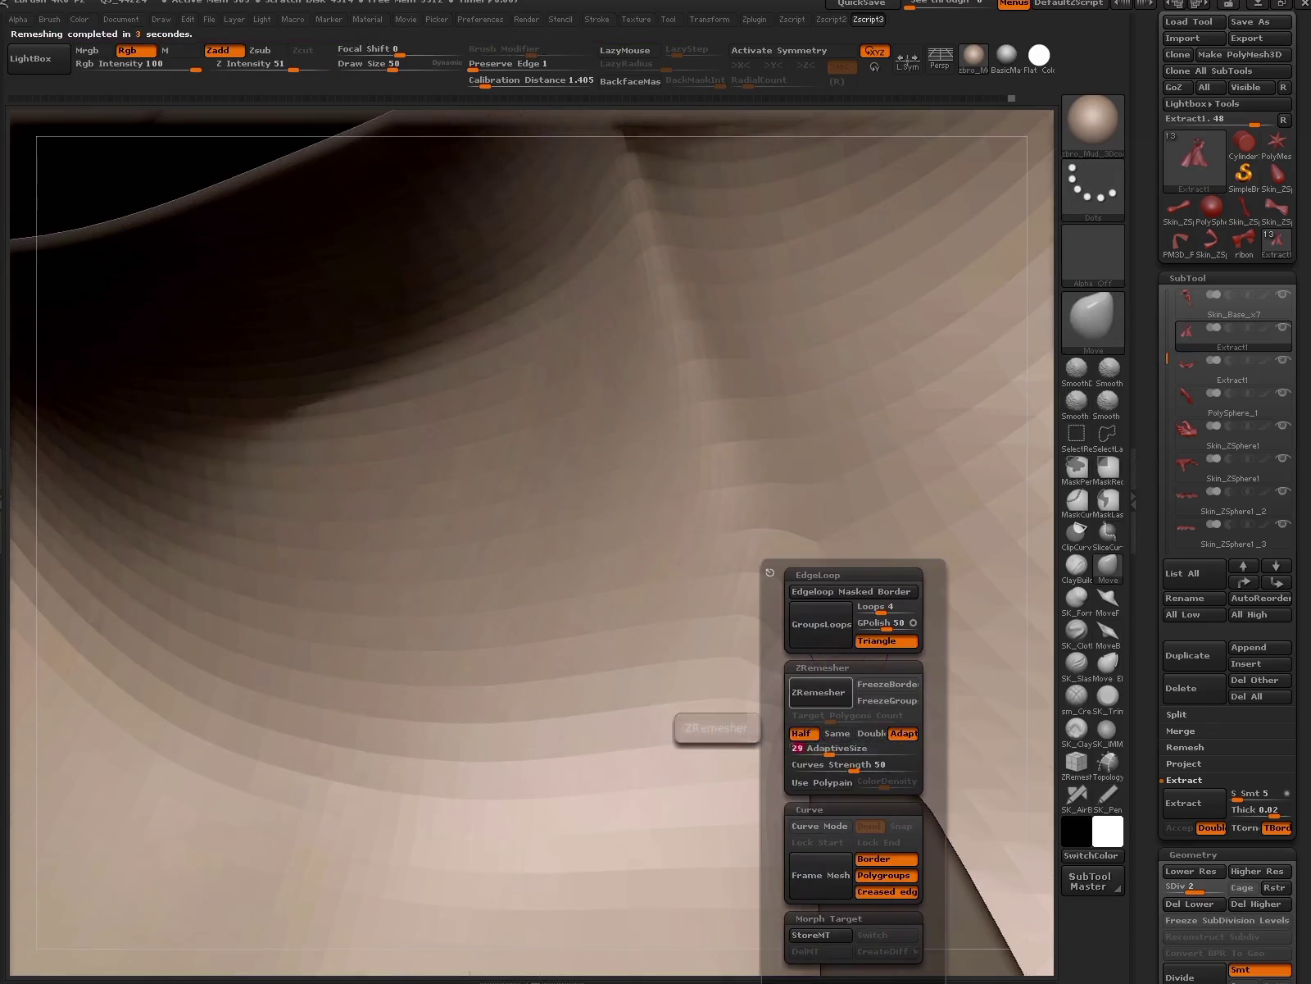
click(818, 693)
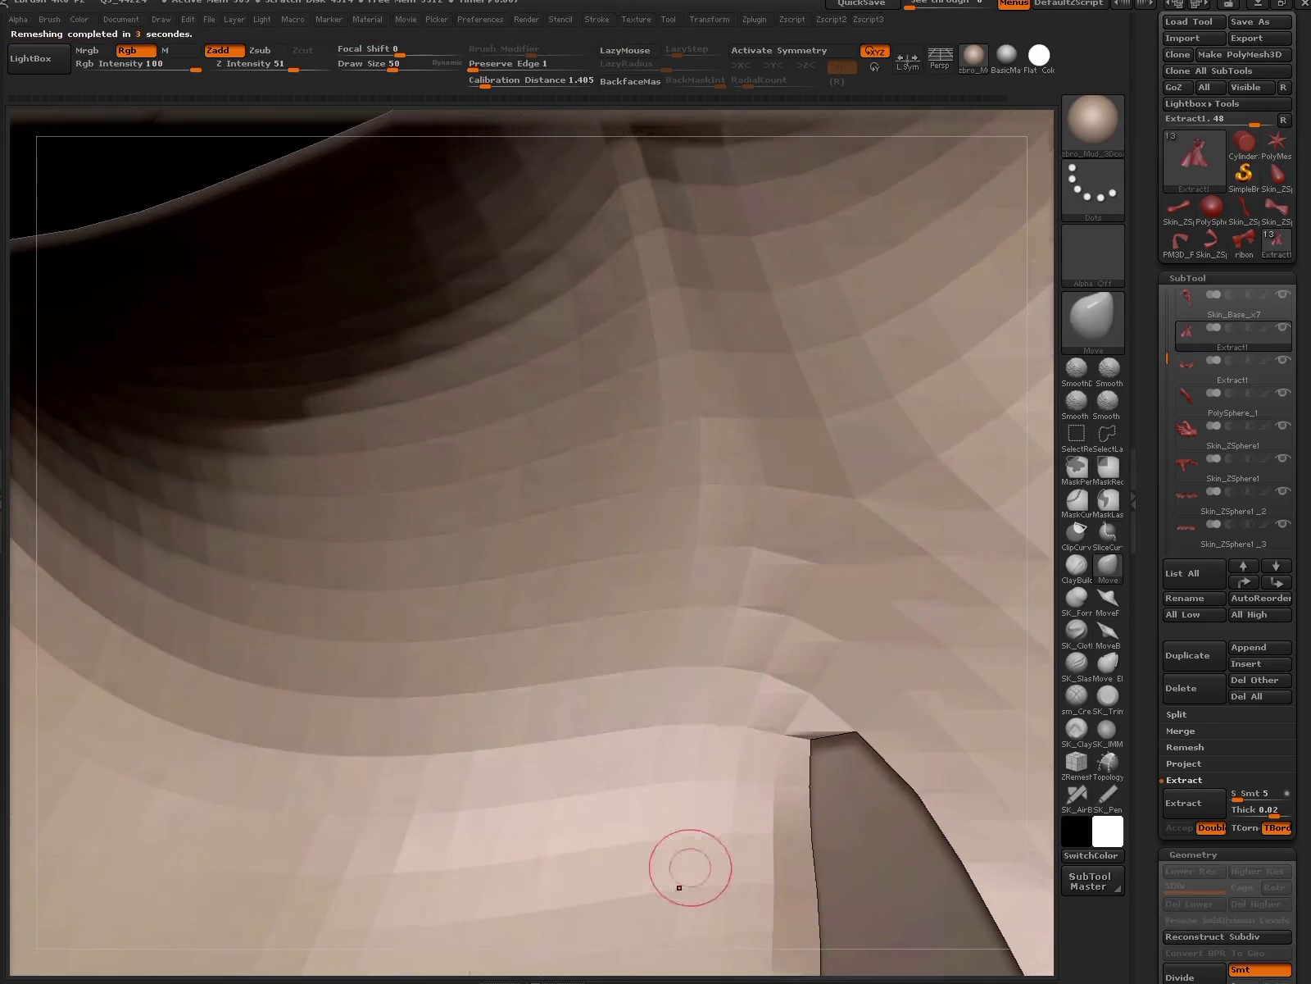
- Frame the figure from the front and drop to SDiv 1 for mask painting
key(f)
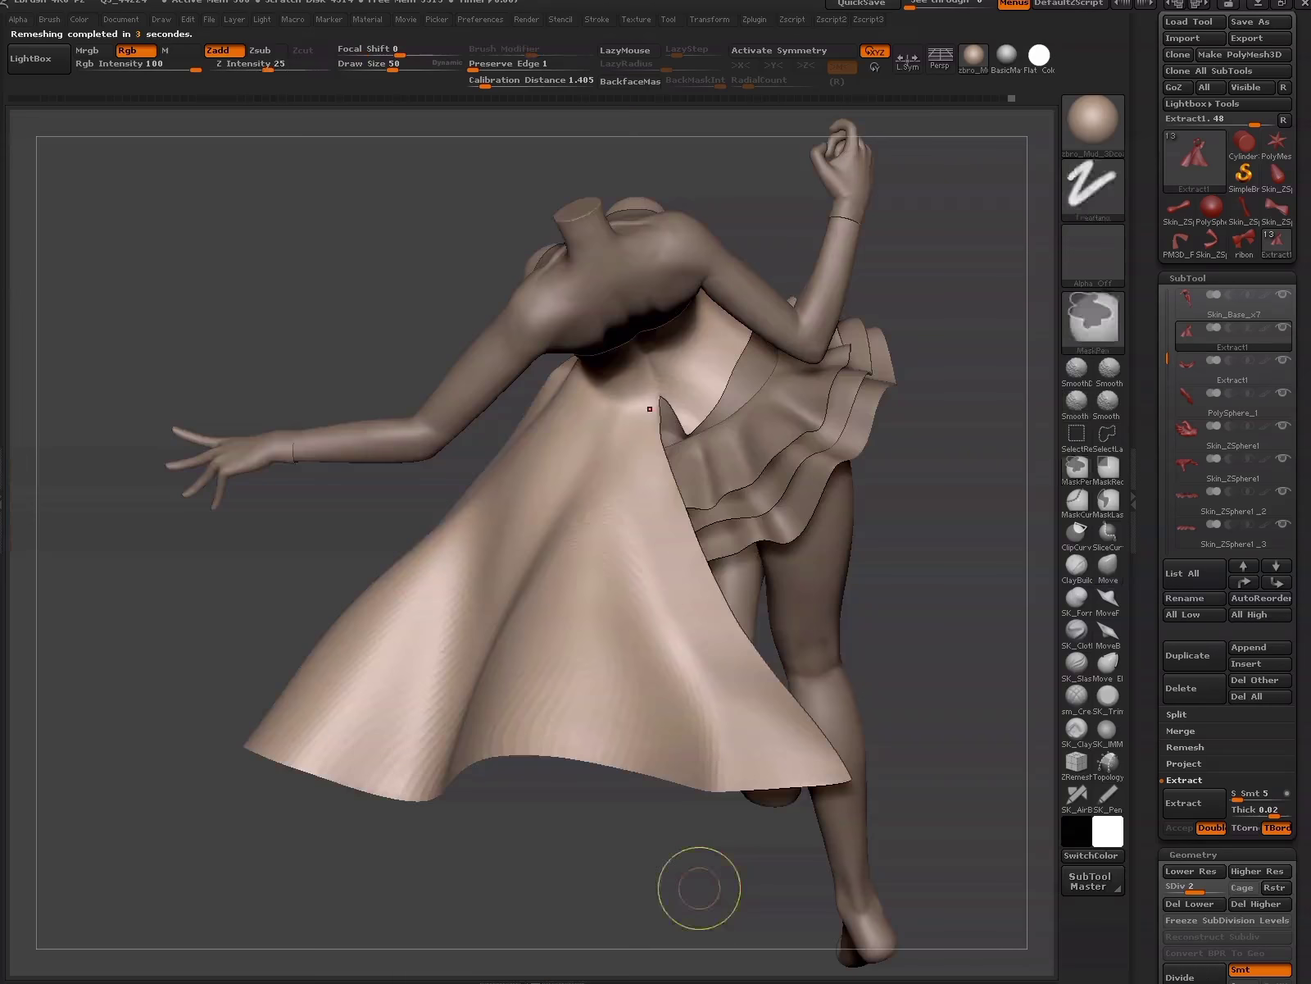
mouse_move(696, 943)
mouse_down()
mouse_move(793, 827)
mouse_move(828, 820)
mouse_move(836, 672)
mouse_move(901, 672)
mouse_up()
key(shift+d)
key(ctrl)
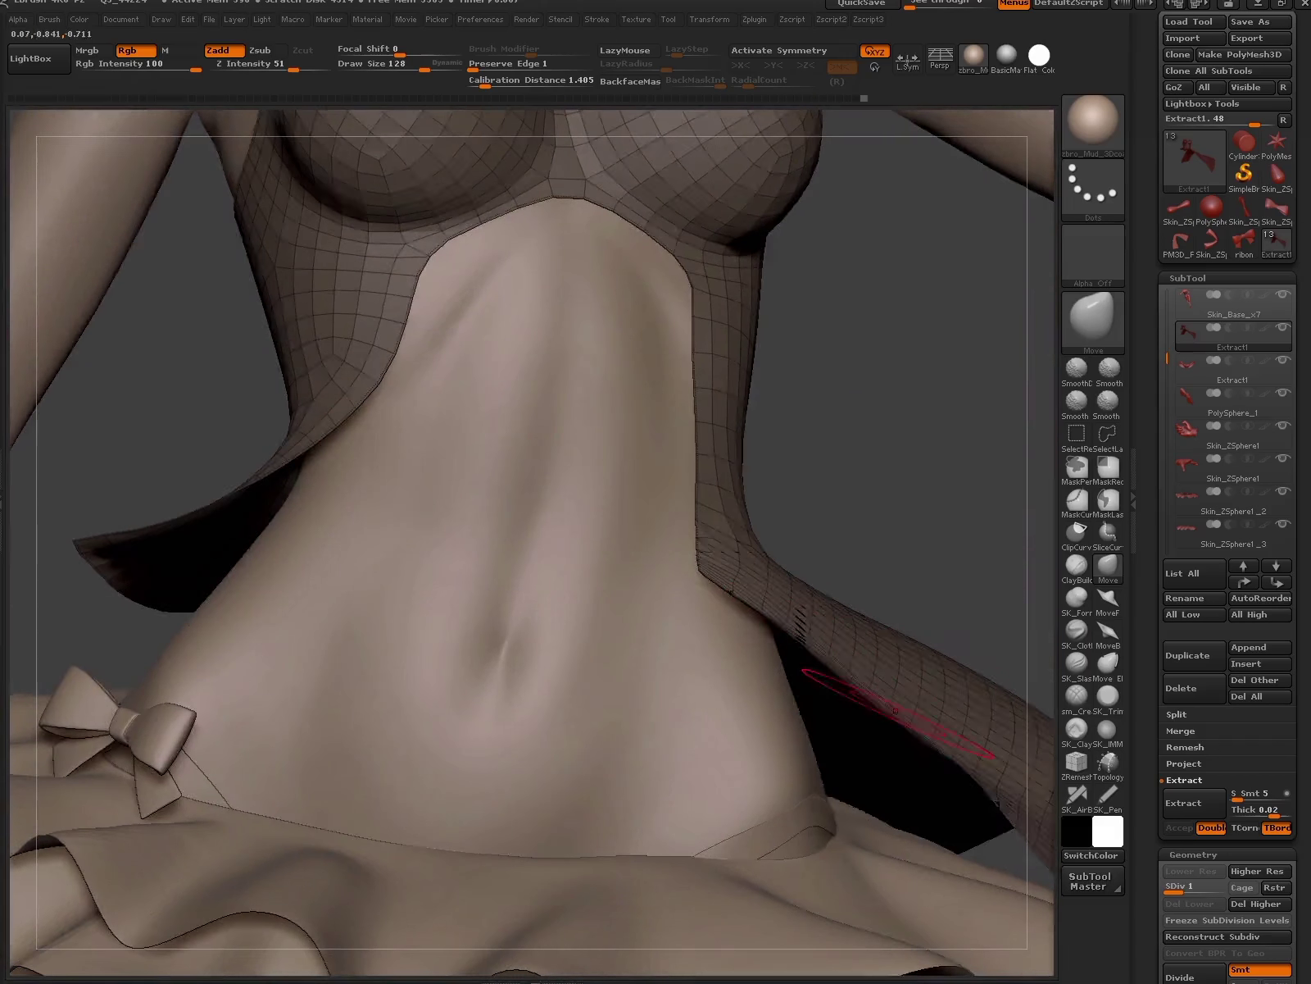
- Smooth out the creased mesh near the dress's neck
mouse_move(896, 709)
mouse_down()
mouse_move(828, 737)
mouse_move(775, 790)
mouse_move(825, 609)
mouse_move(808, 580)
mouse_up()
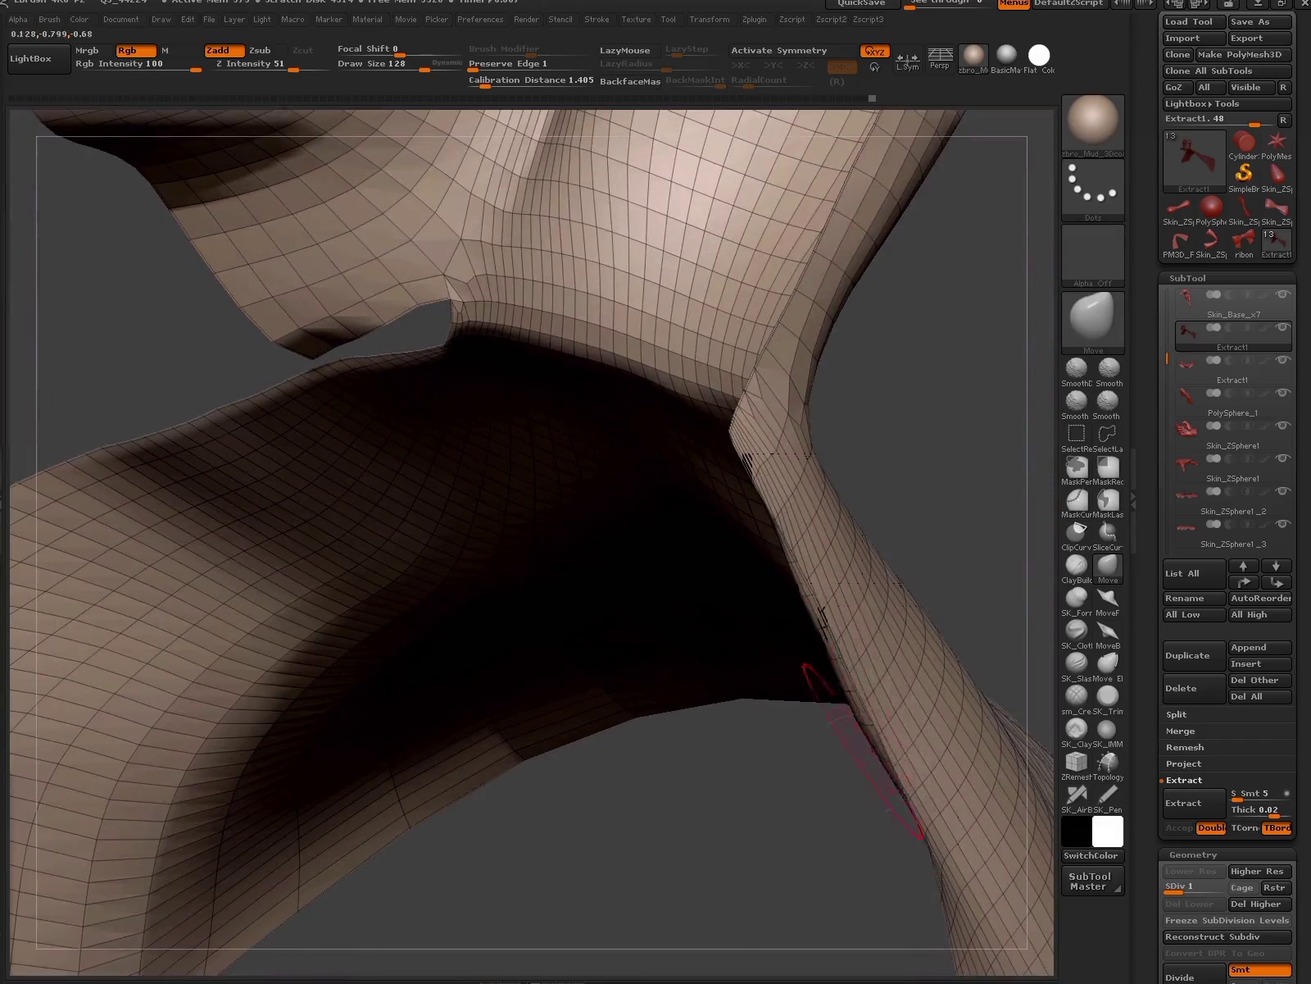
mouse_move(820, 680)
shift+mouse_down()
mouse_move(703, 486)
mouse_move(764, 673)
mouse_move(869, 866)
shift+mouse_up()
mouse_move(840, 720)
mouse_down()
mouse_move(799, 666)
mouse_move(864, 677)
mouse_move(904, 583)
mouse_move(980, 823)
mouse_move(811, 623)
mouse_up()
- Go to the highest SDiv, turn off Half in the Zscript3 popup, and choose ZRemesherGuides
key(d)
key(d)
key(space)
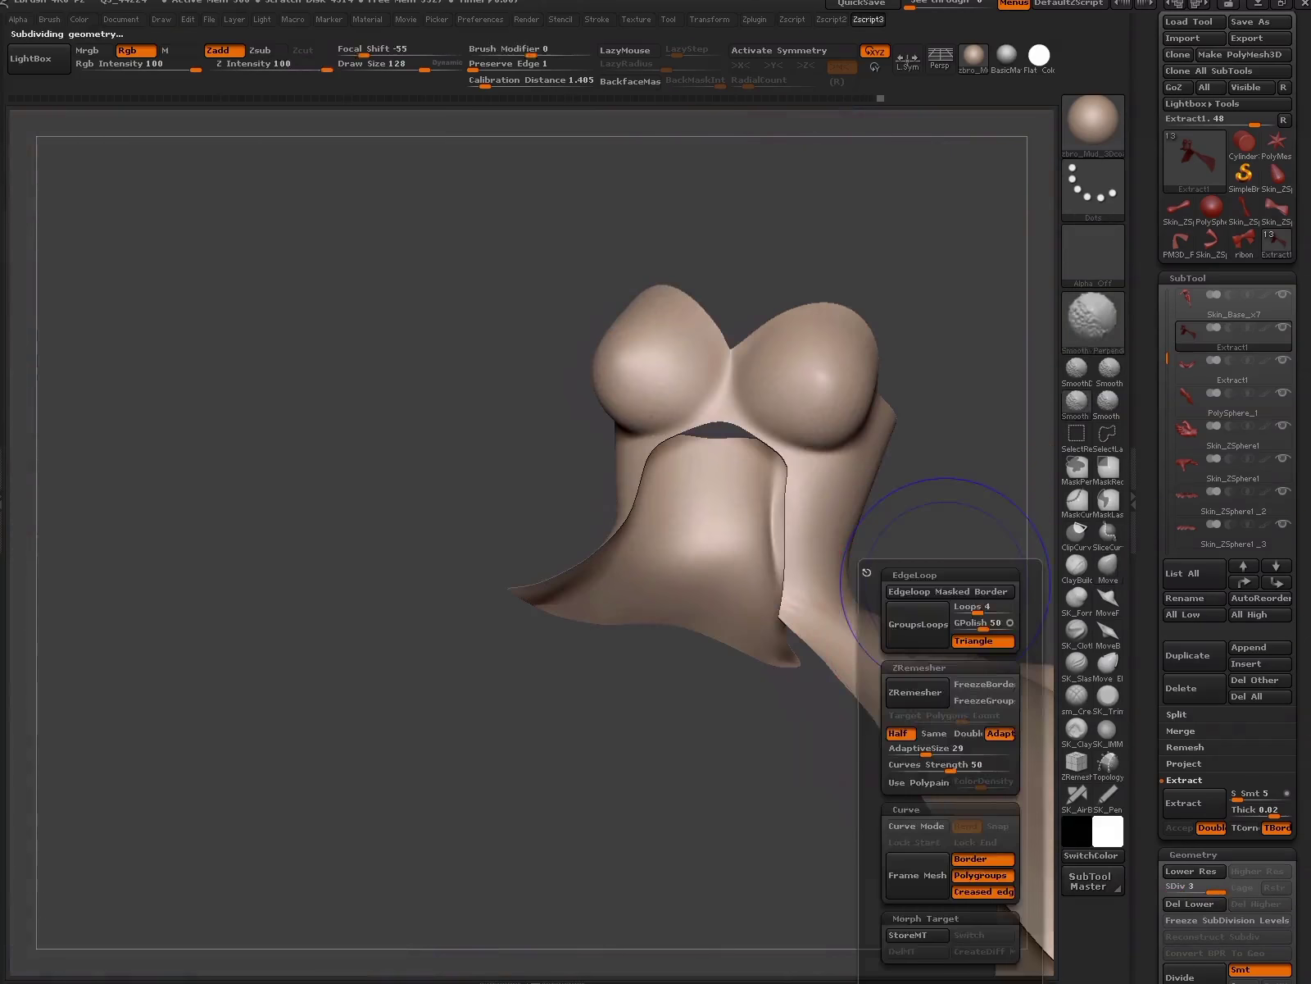
key(space)
key(space)
click(776, 733)
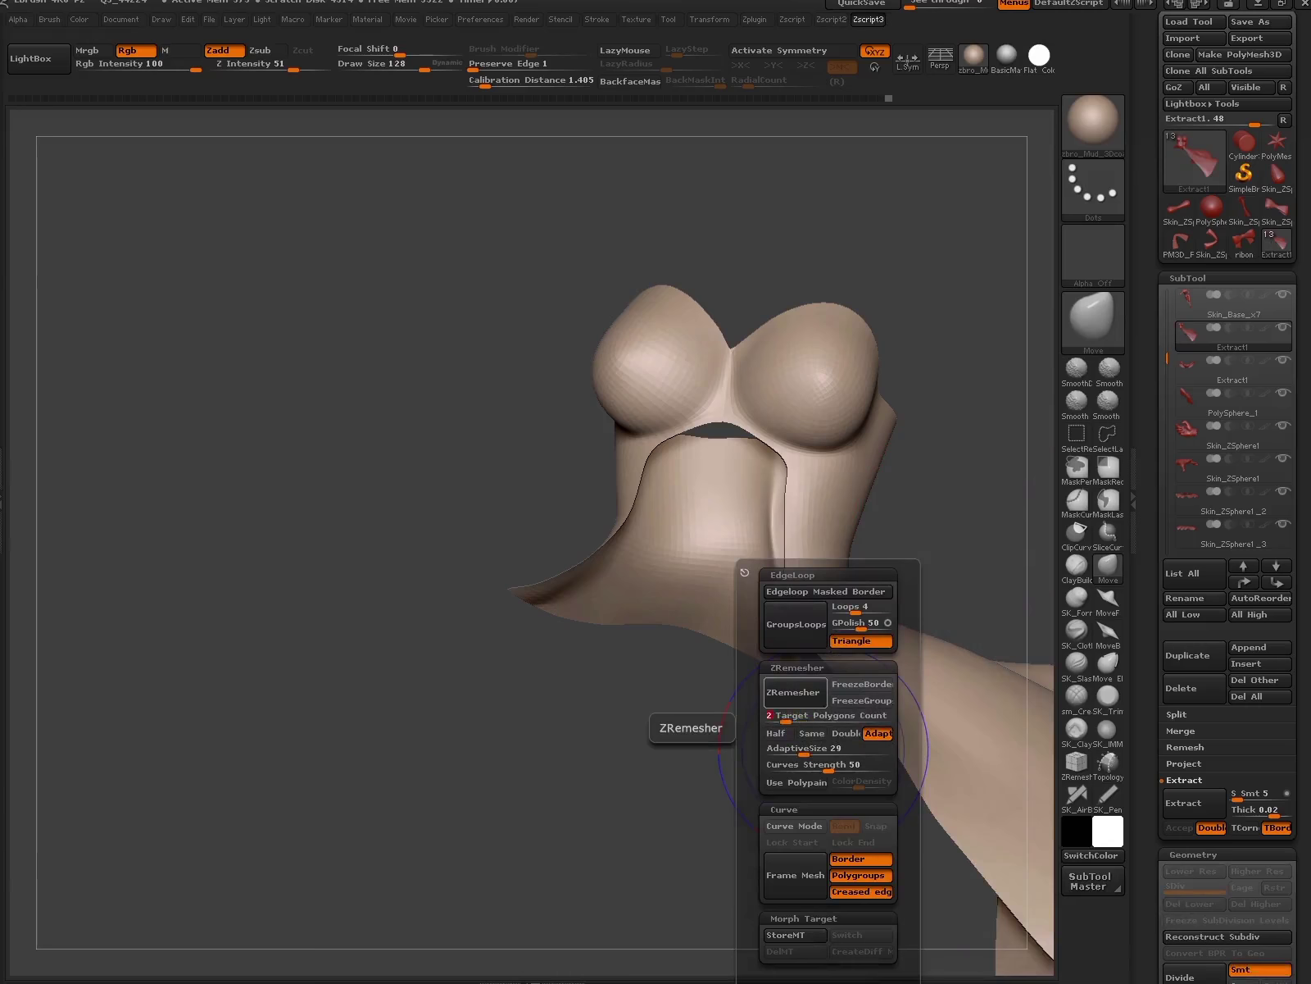
click(793, 692)
click(937, 805)
- Set the ZRemesherGuides brush to Draw Size 3 with LazyMouse on
drag(937, 805, 858, 703)
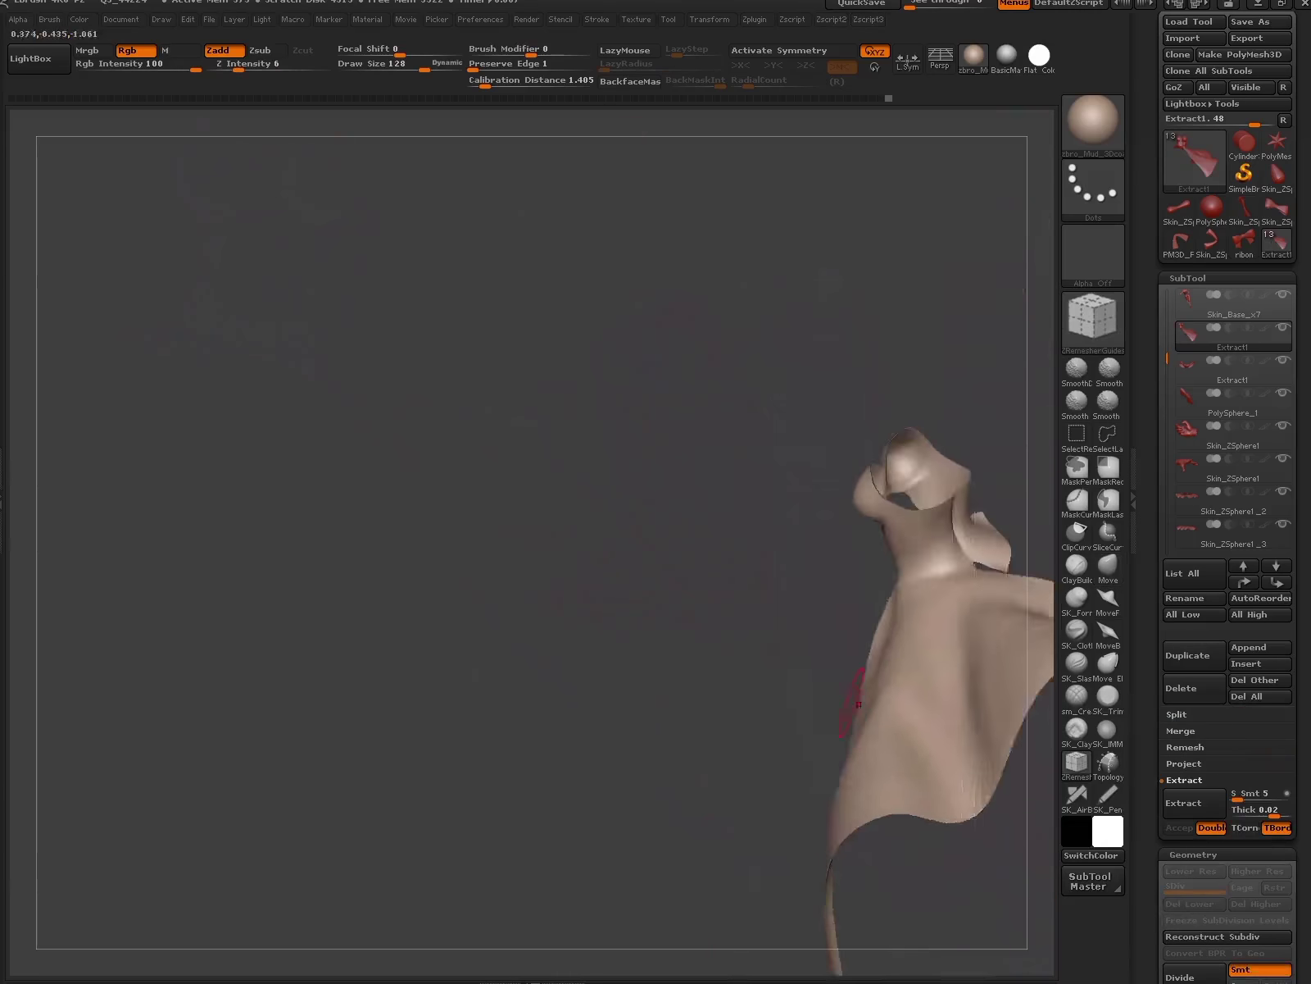
key(space)
key(l)
key(f)
key(space)
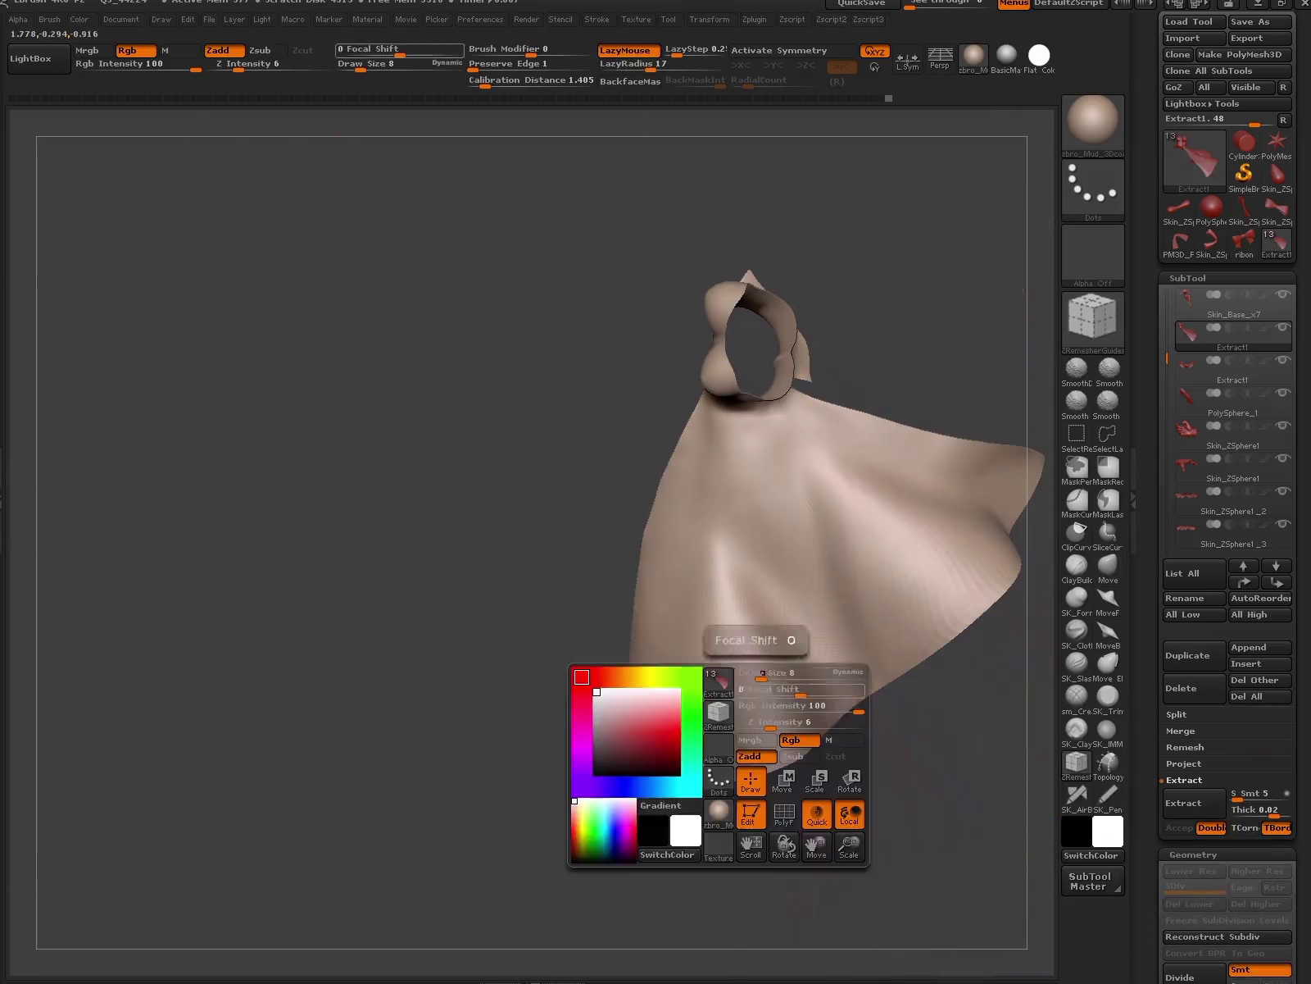
drag(762, 673, 731, 649)
- Draw three vertical guide curves down the skirt front and start a ZRemesher pass
drag(743, 778, 769, 566)
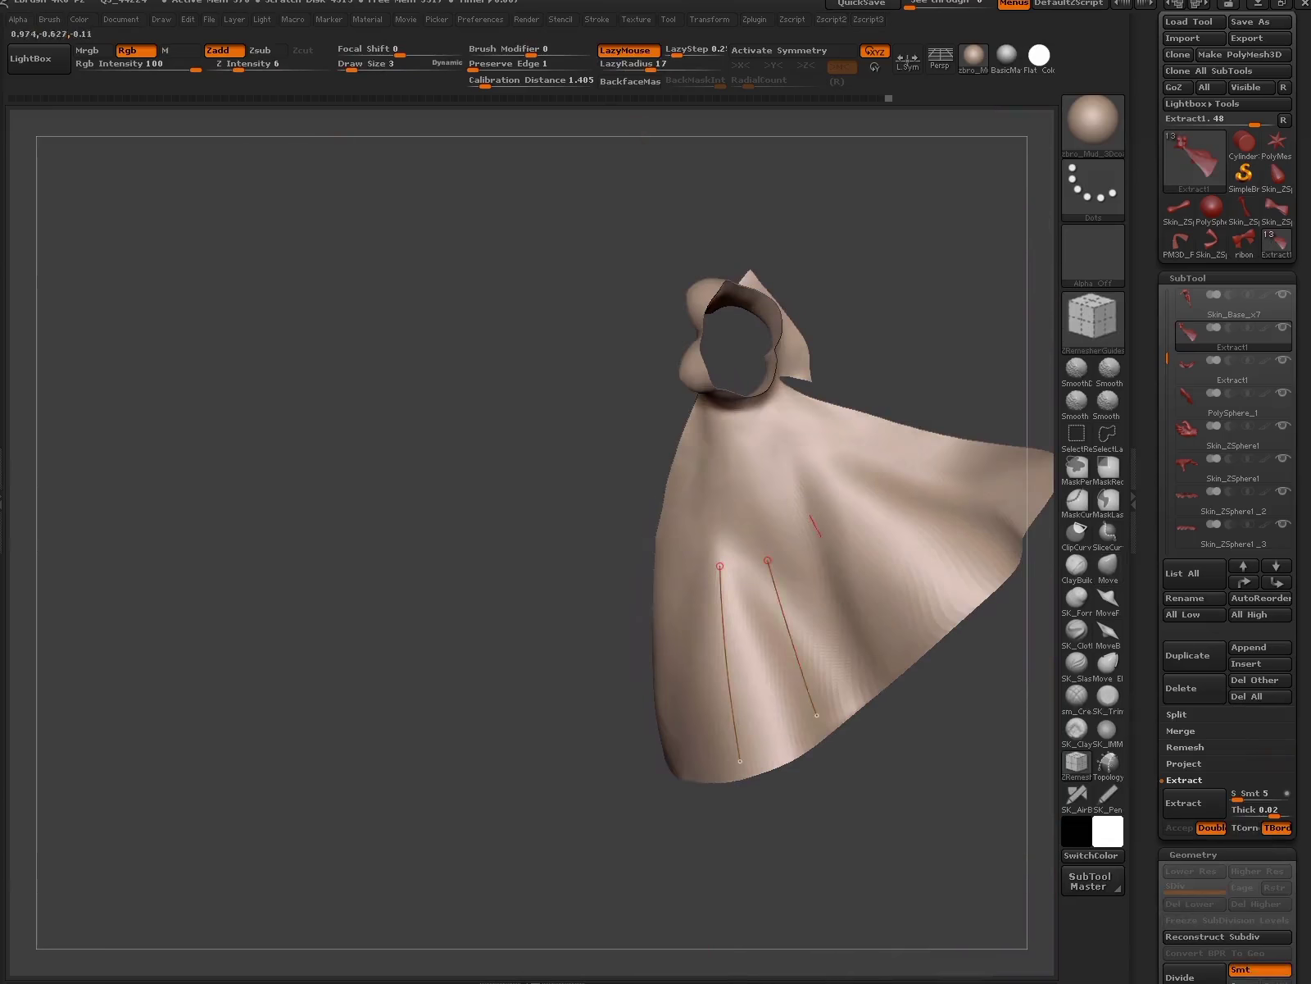
drag(942, 787, 893, 787)
drag(765, 536, 768, 707)
drag(807, 533, 901, 699)
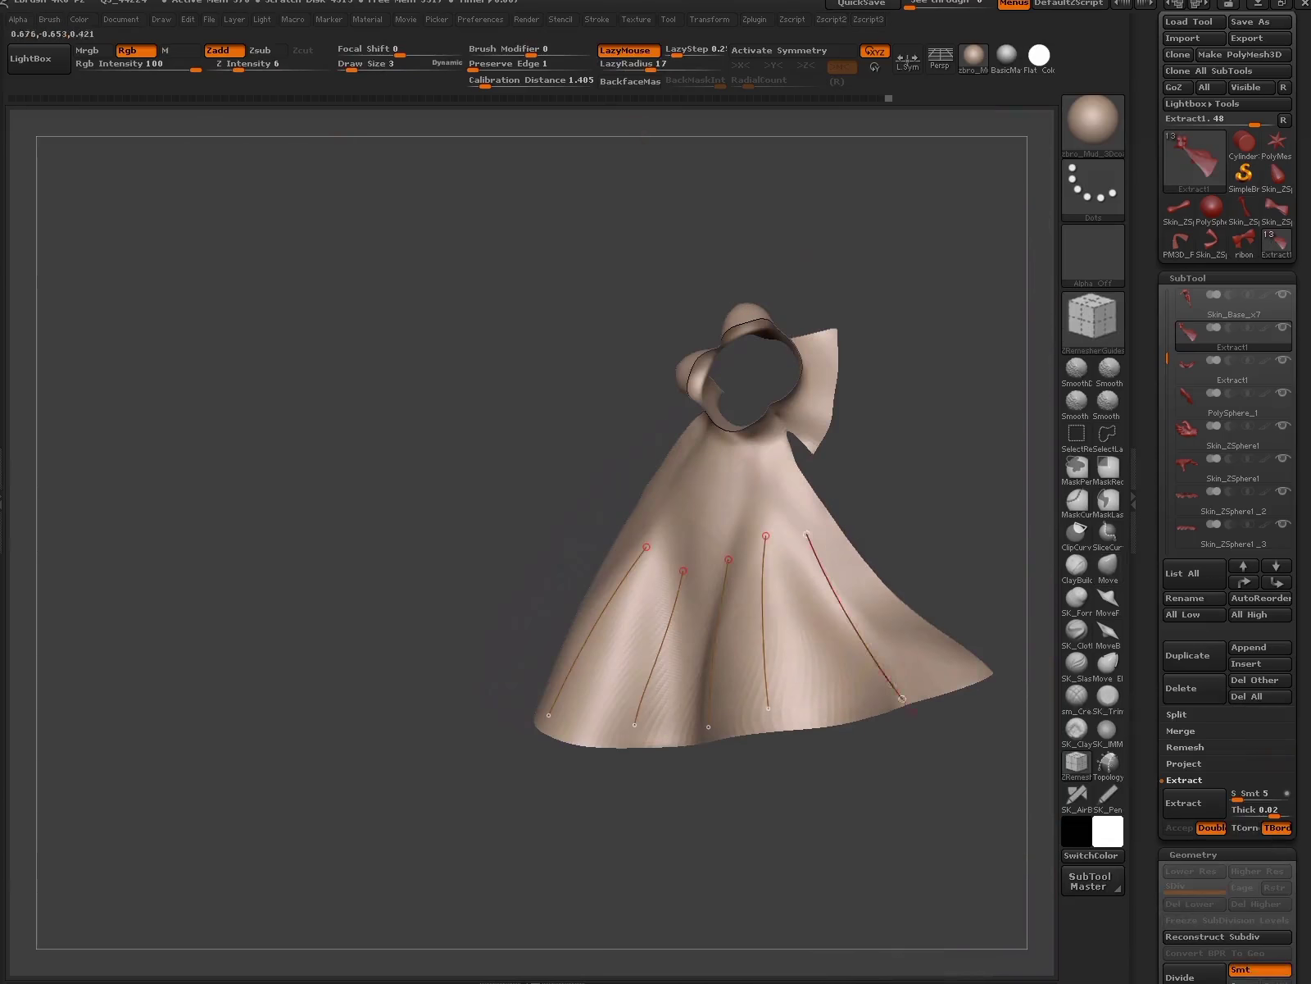
key(z)
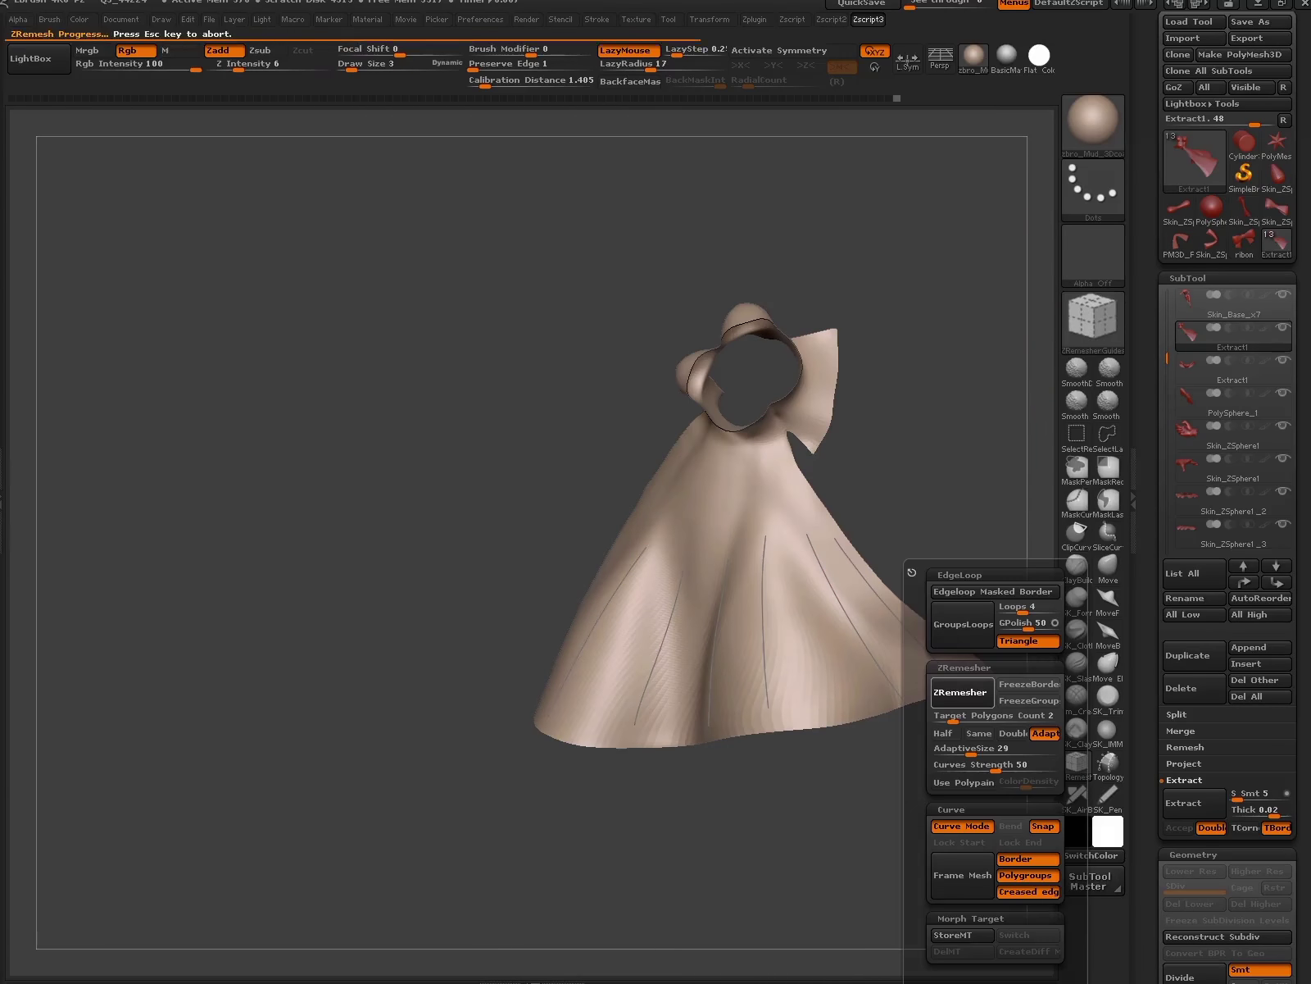
drag(942, 820, 918, 738)
- Add another skirt curve, remesh along the guides, then draw a curve up to the neckline
drag(784, 510, 785, 529)
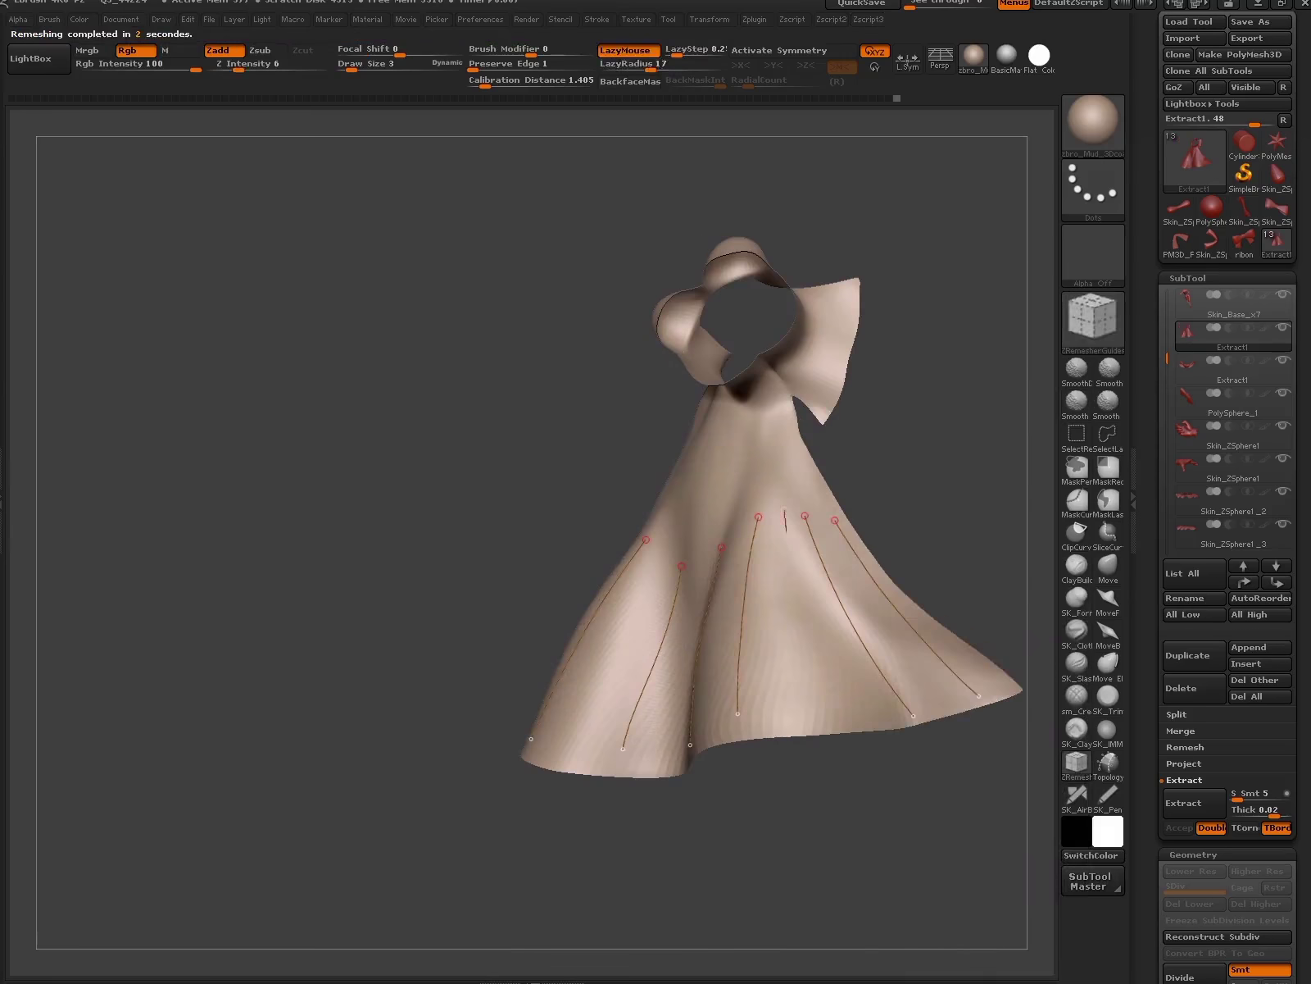
key(z)
click(954, 692)
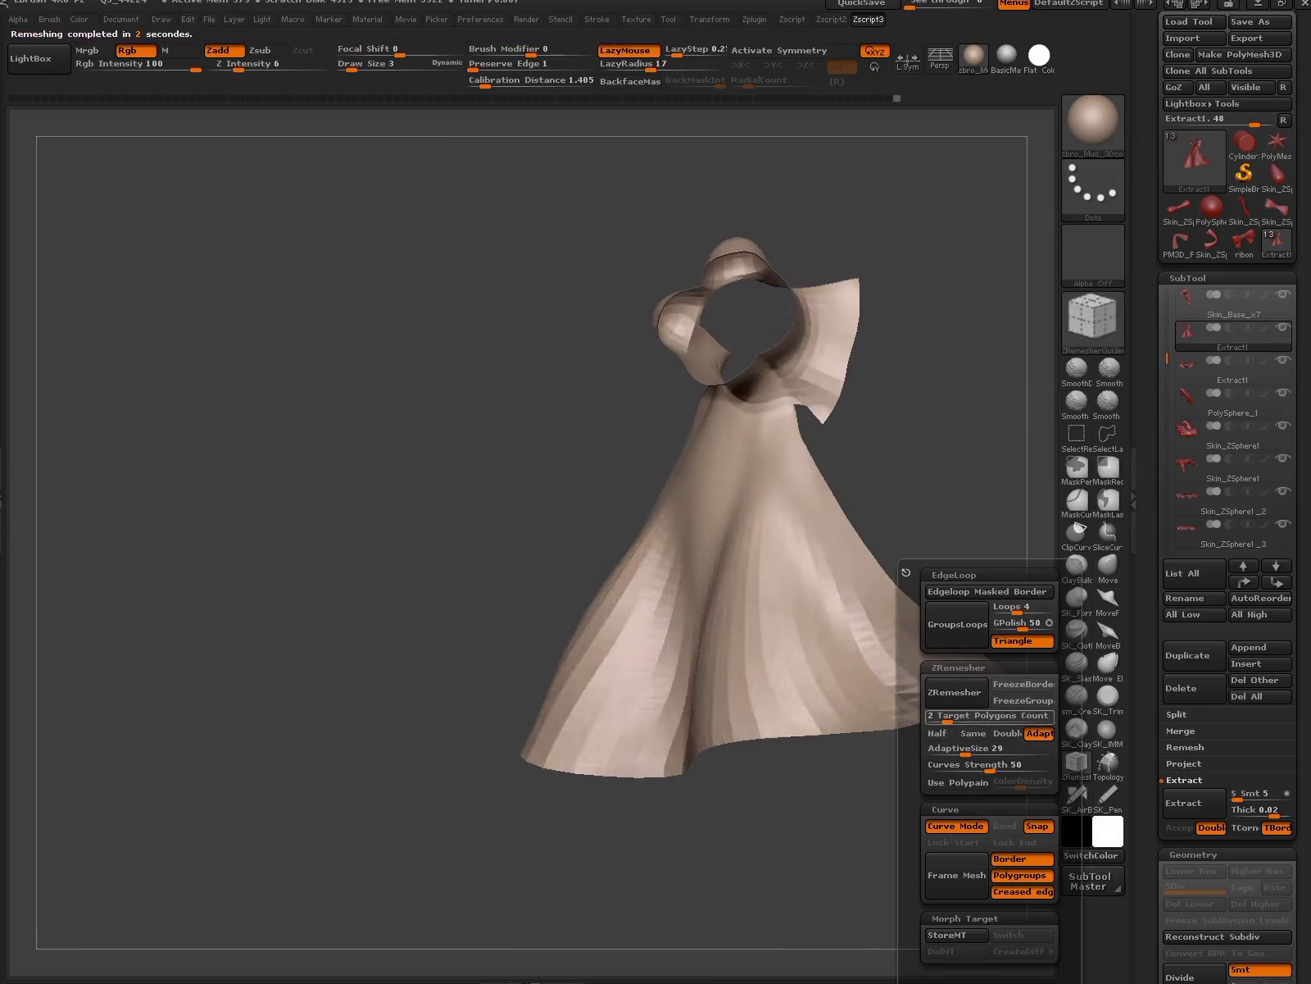
drag(943, 820, 861, 820)
drag(943, 820, 901, 819)
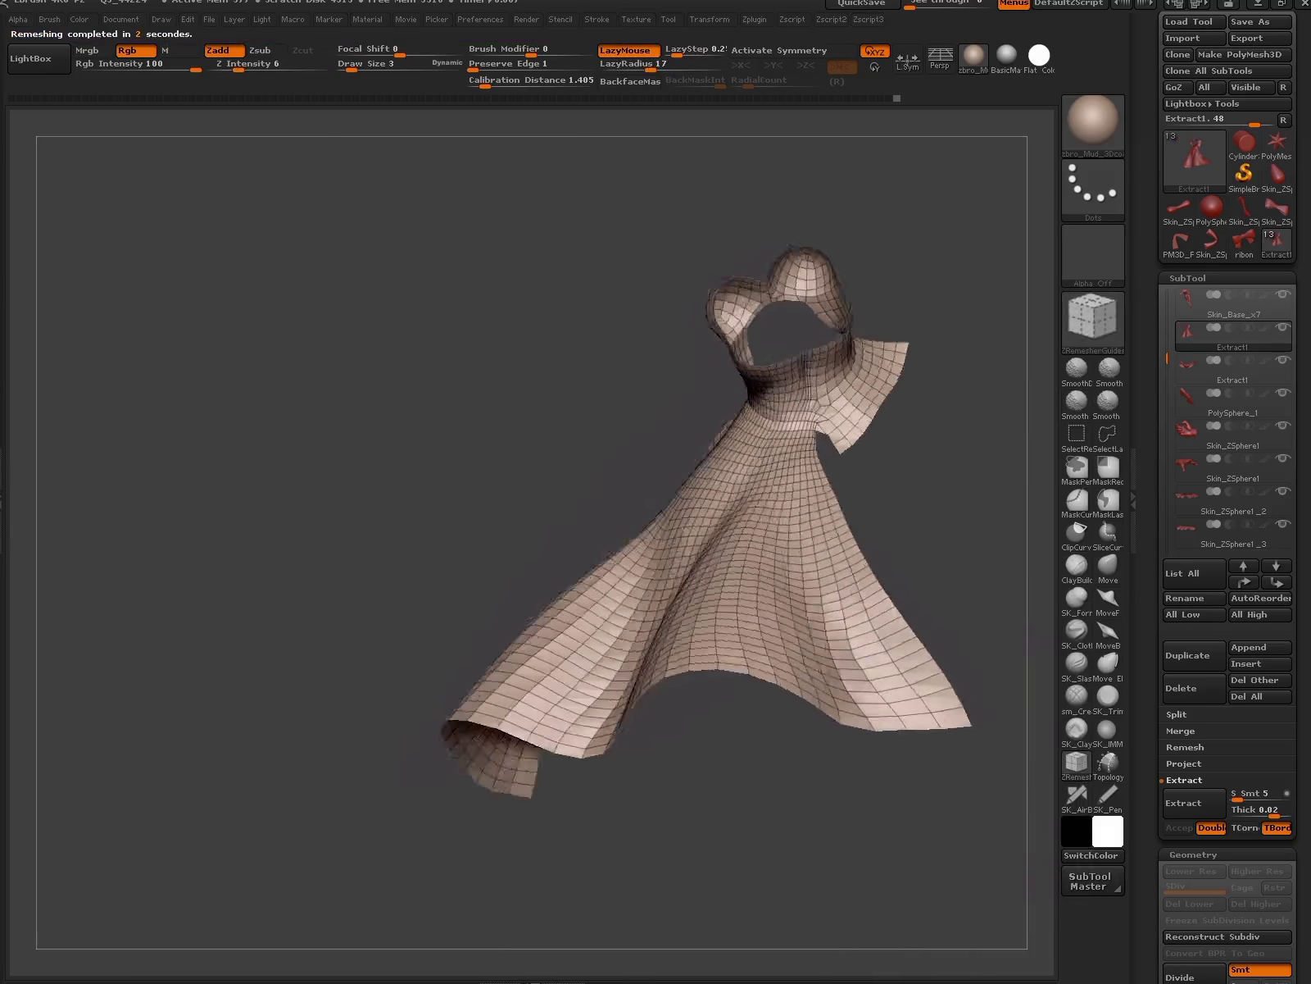
alt+drag(943, 902, 942, 574)
drag(892, 697, 834, 498)
- Remesh with the new curve, then add a neck-down guide curve and remesh again
key(z)
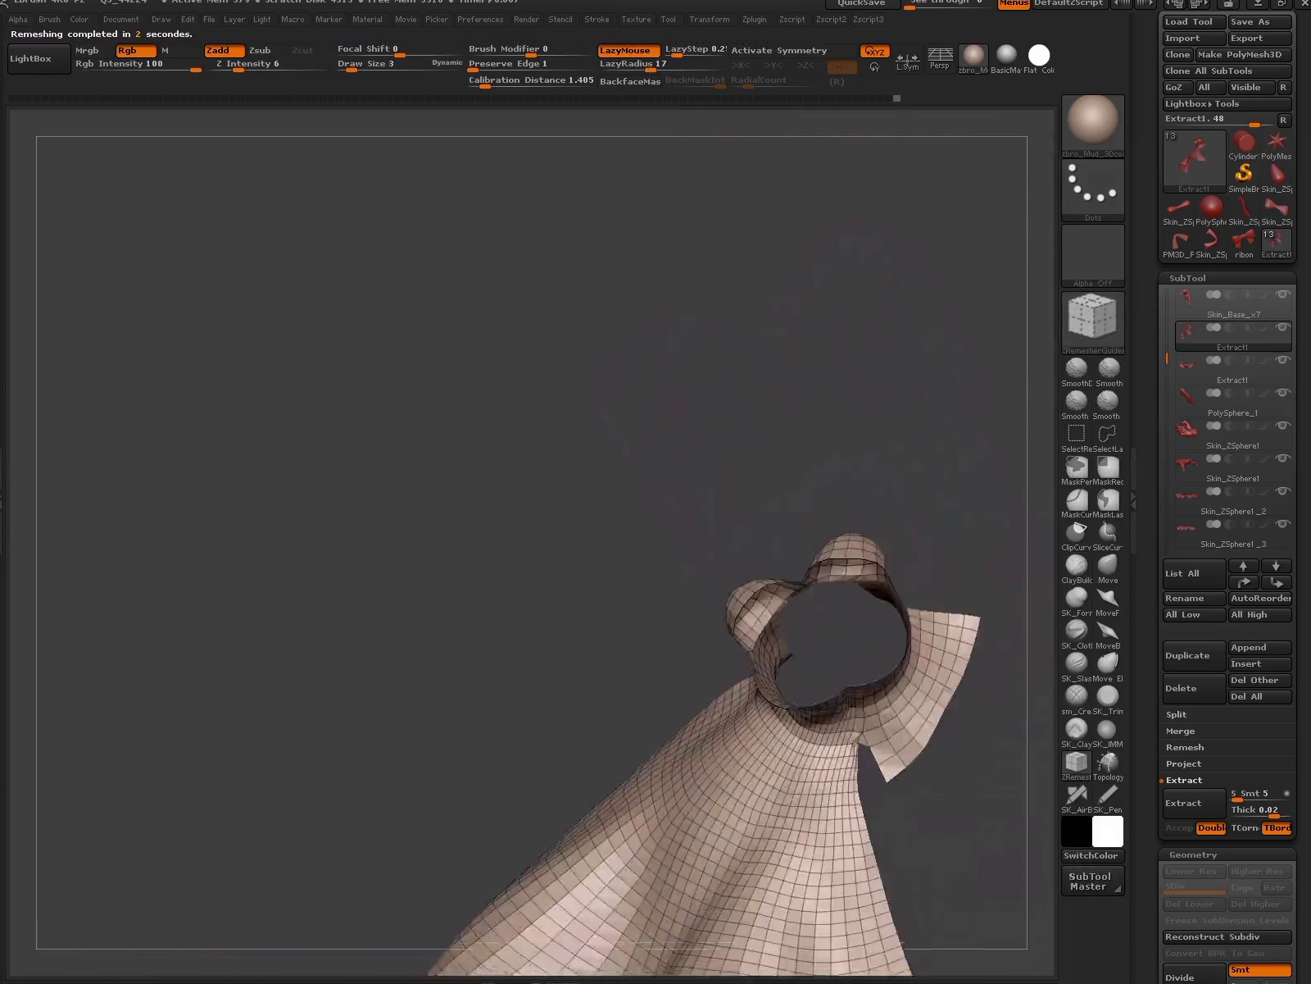
drag(983, 902, 901, 902)
alt+drag(984, 902, 942, 656)
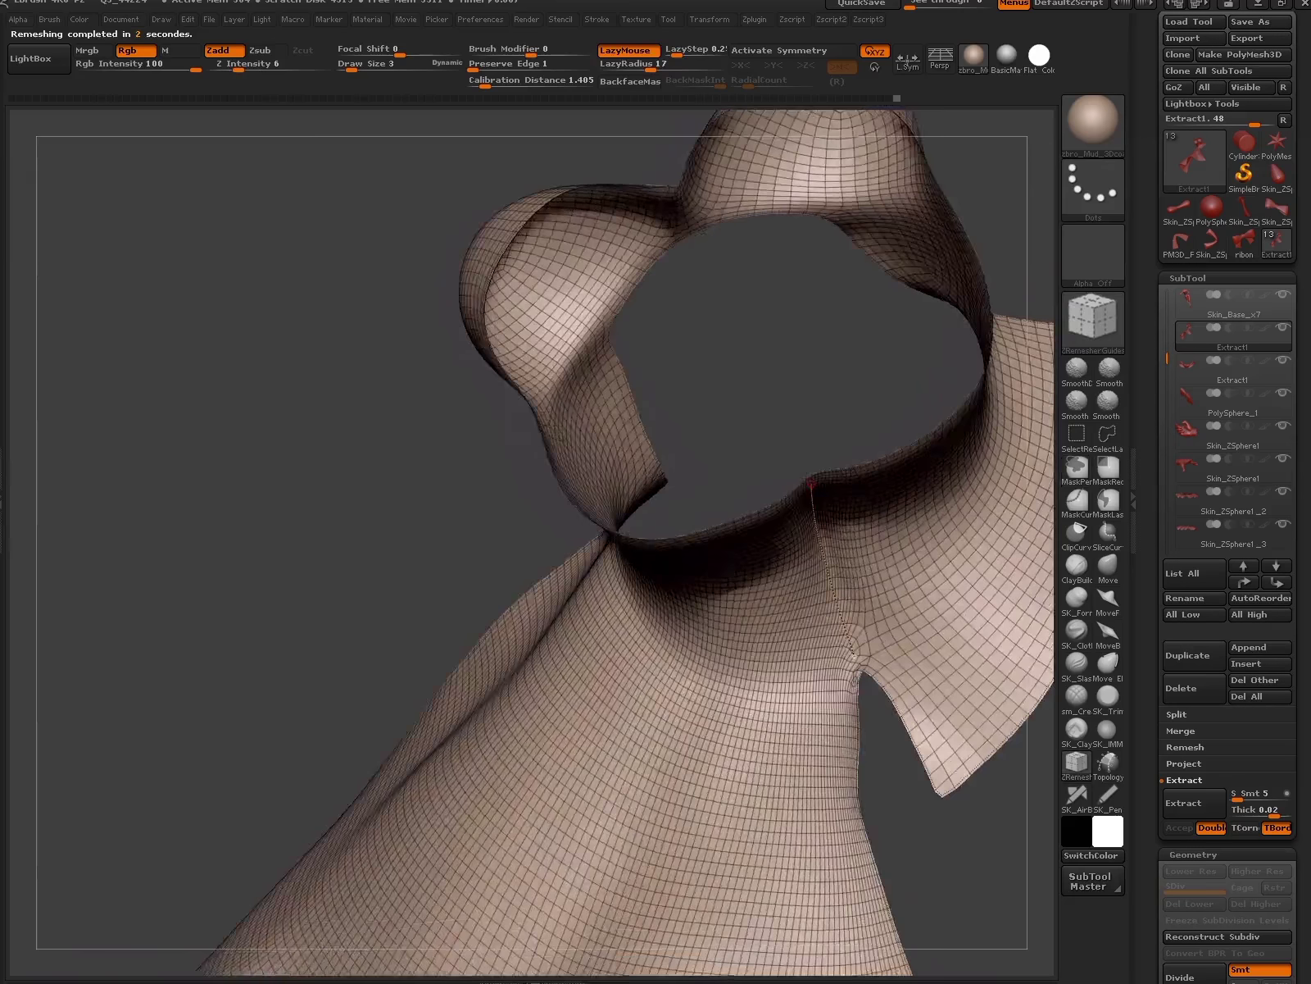
drag(696, 232, 852, 710)
key(z)
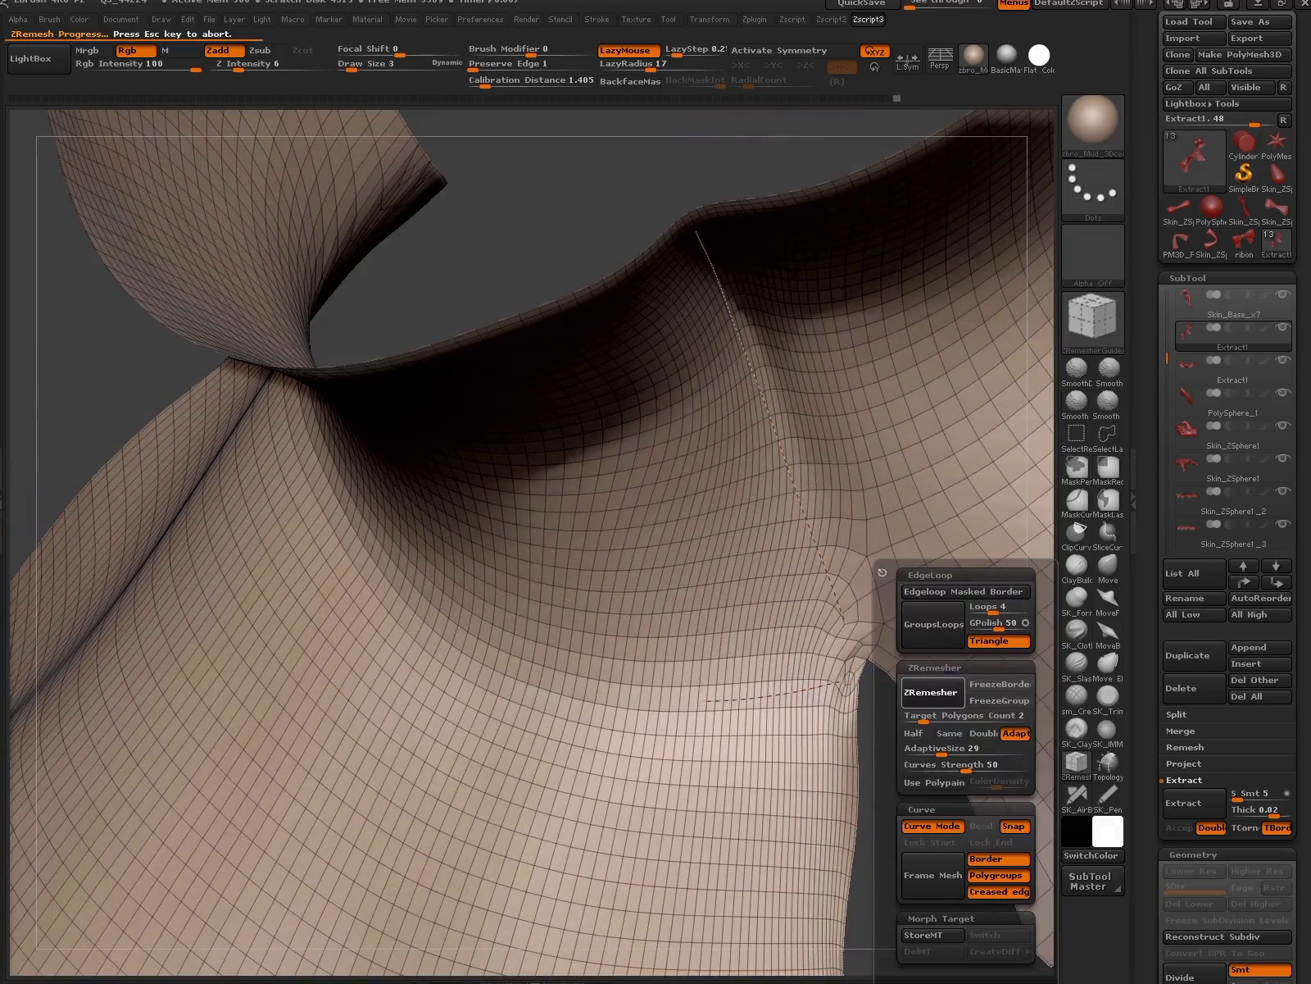
mouse_move(829, 770)
mouse_down()
mouse_move(933, 693)
mouse_move(883, 648)
mouse_move(588, 611)
mouse_up()
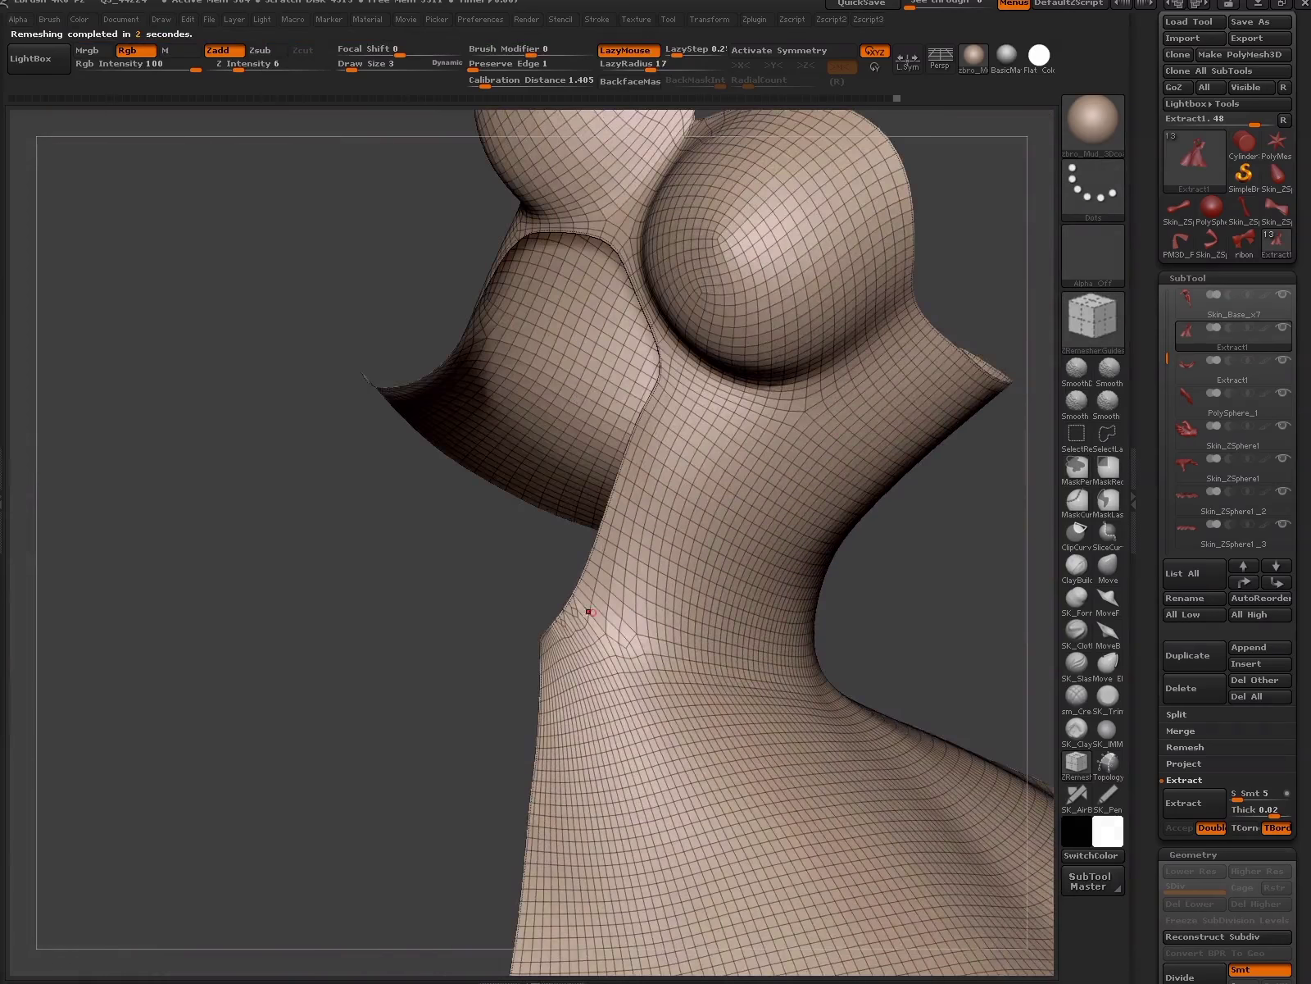
- Run ZRemesher once more, inspect it from the side, and undo that last remesh
drag(945, 607, 881, 661)
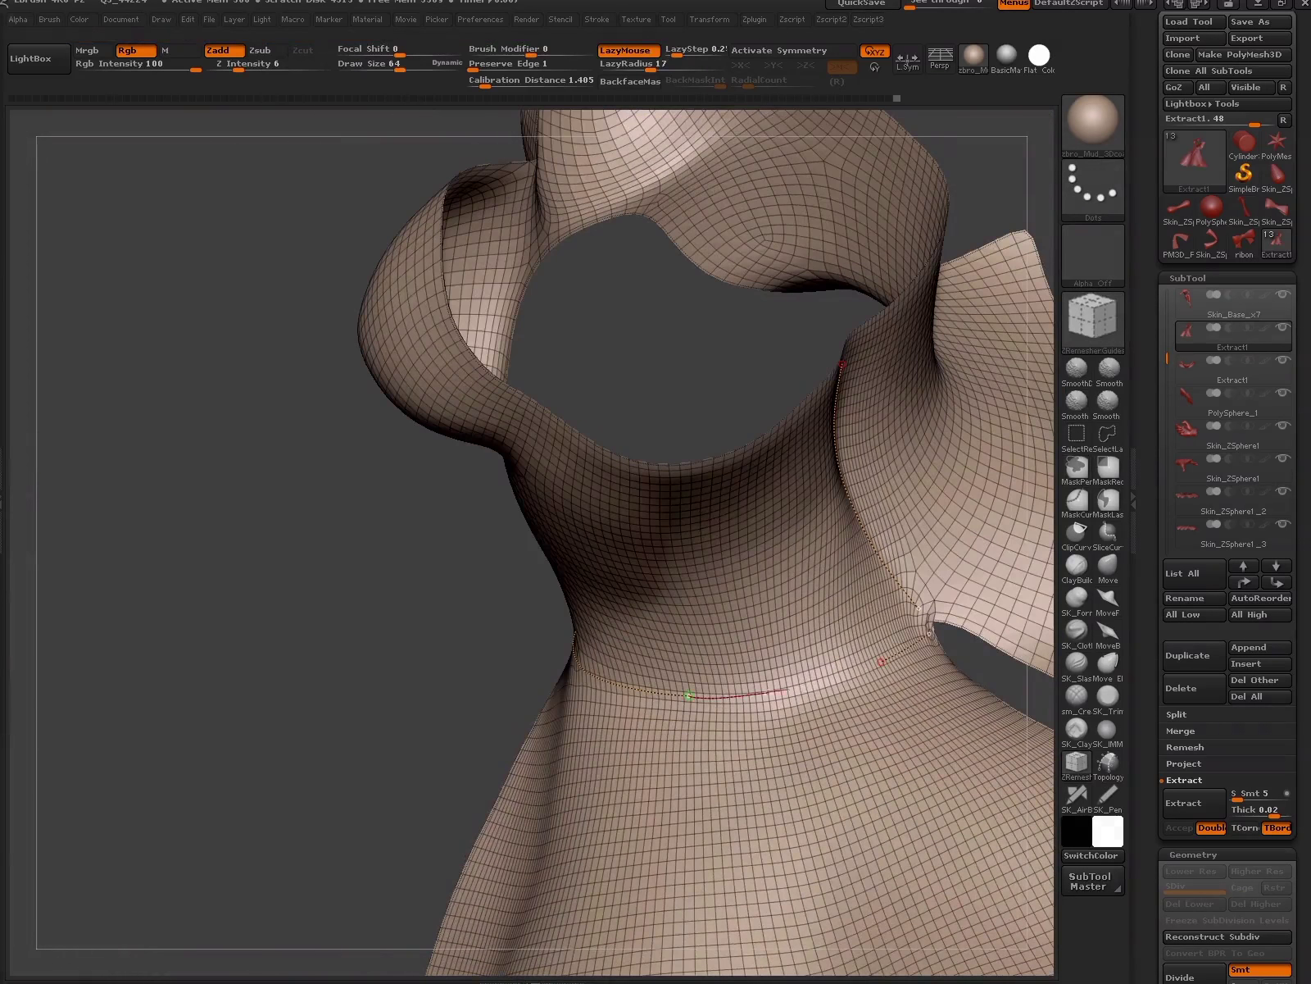
key(z)
click(895, 691)
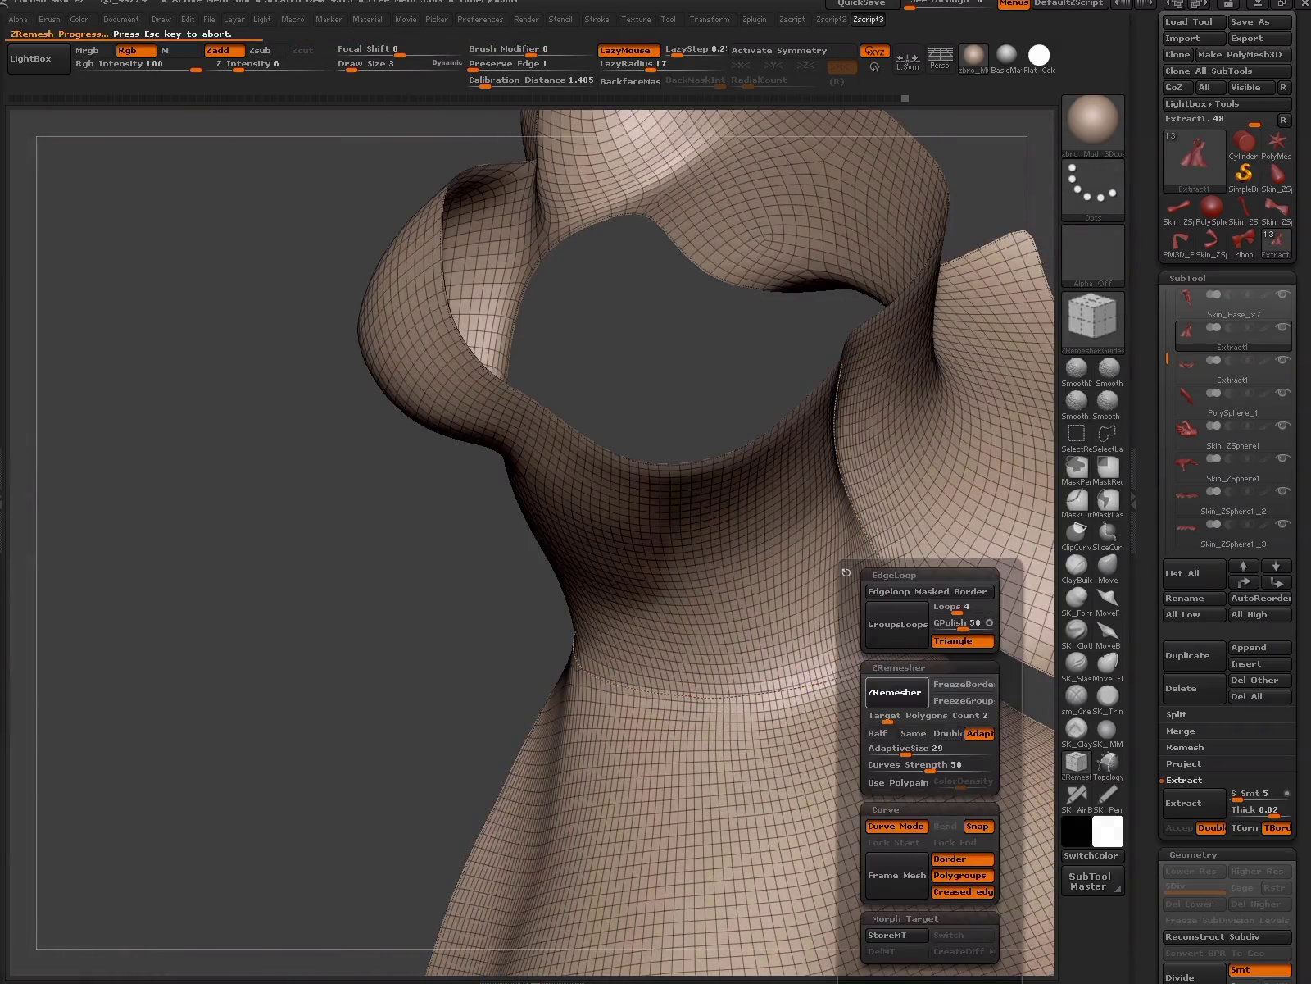
drag(805, 784, 835, 703)
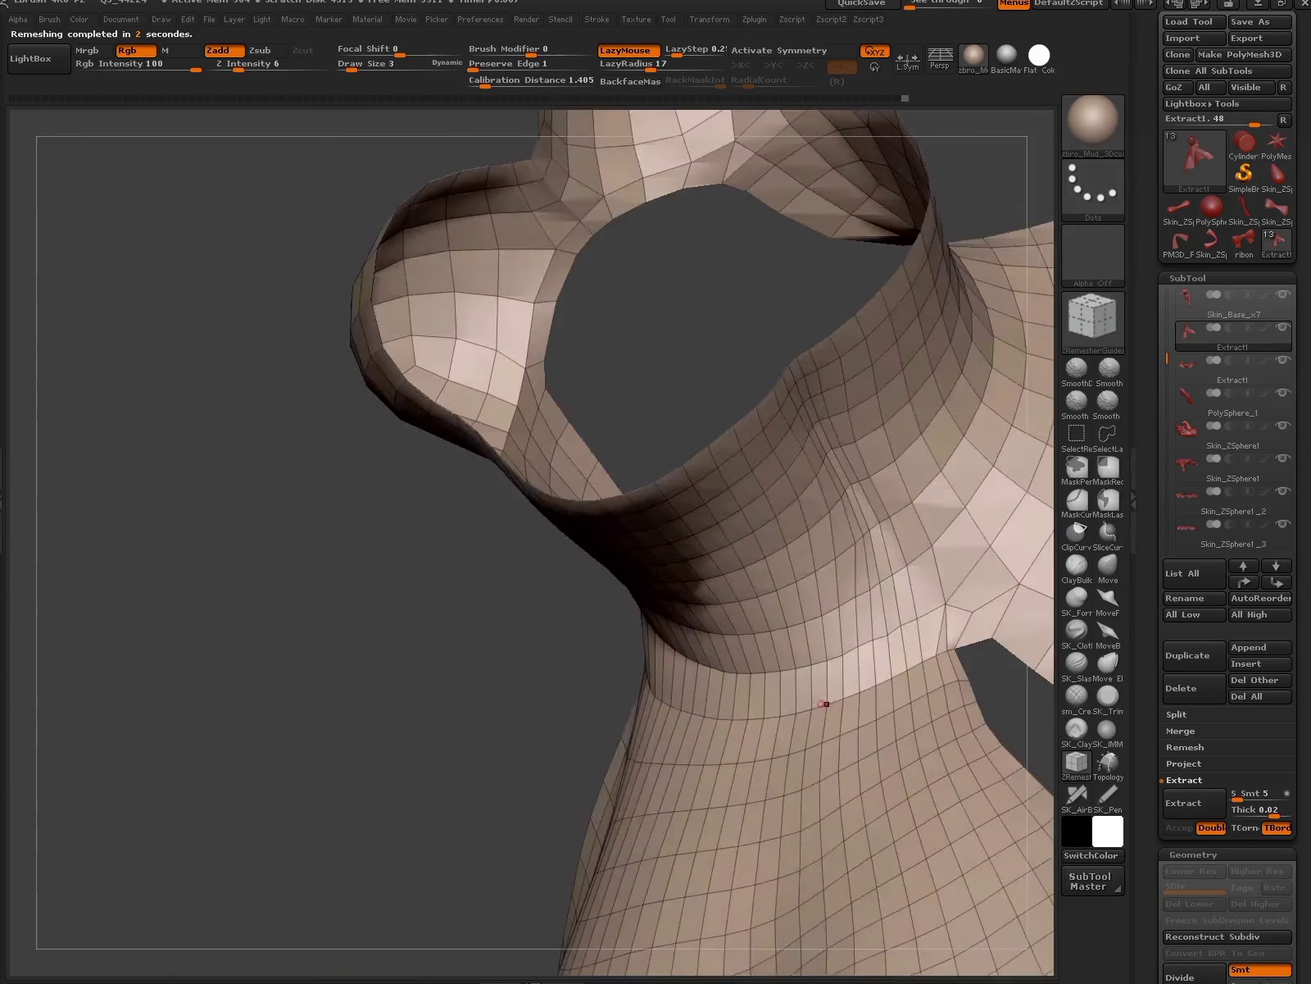
key(ctrl+z)
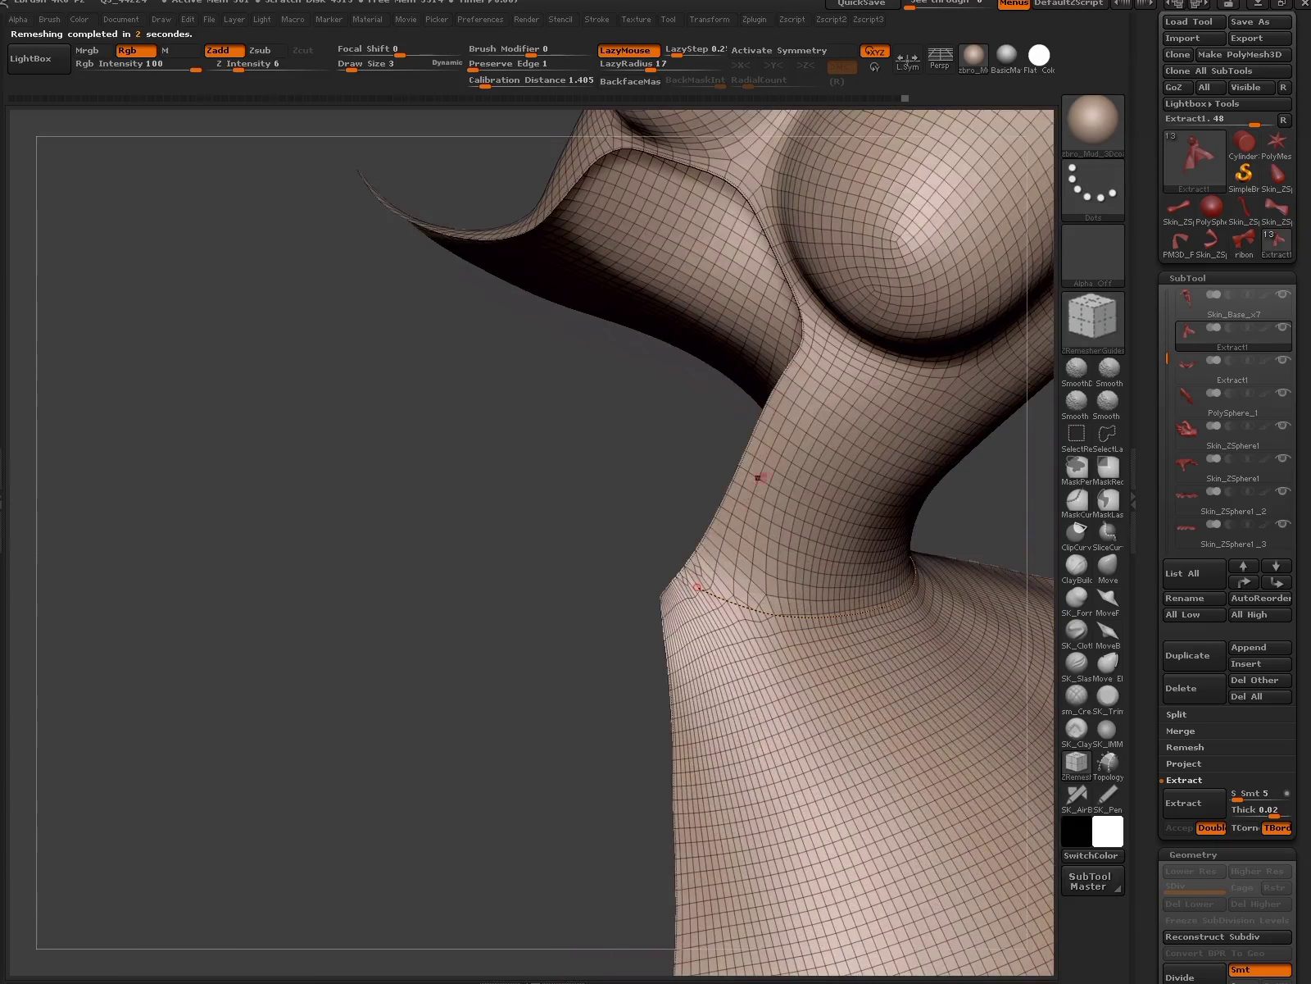
key(z)
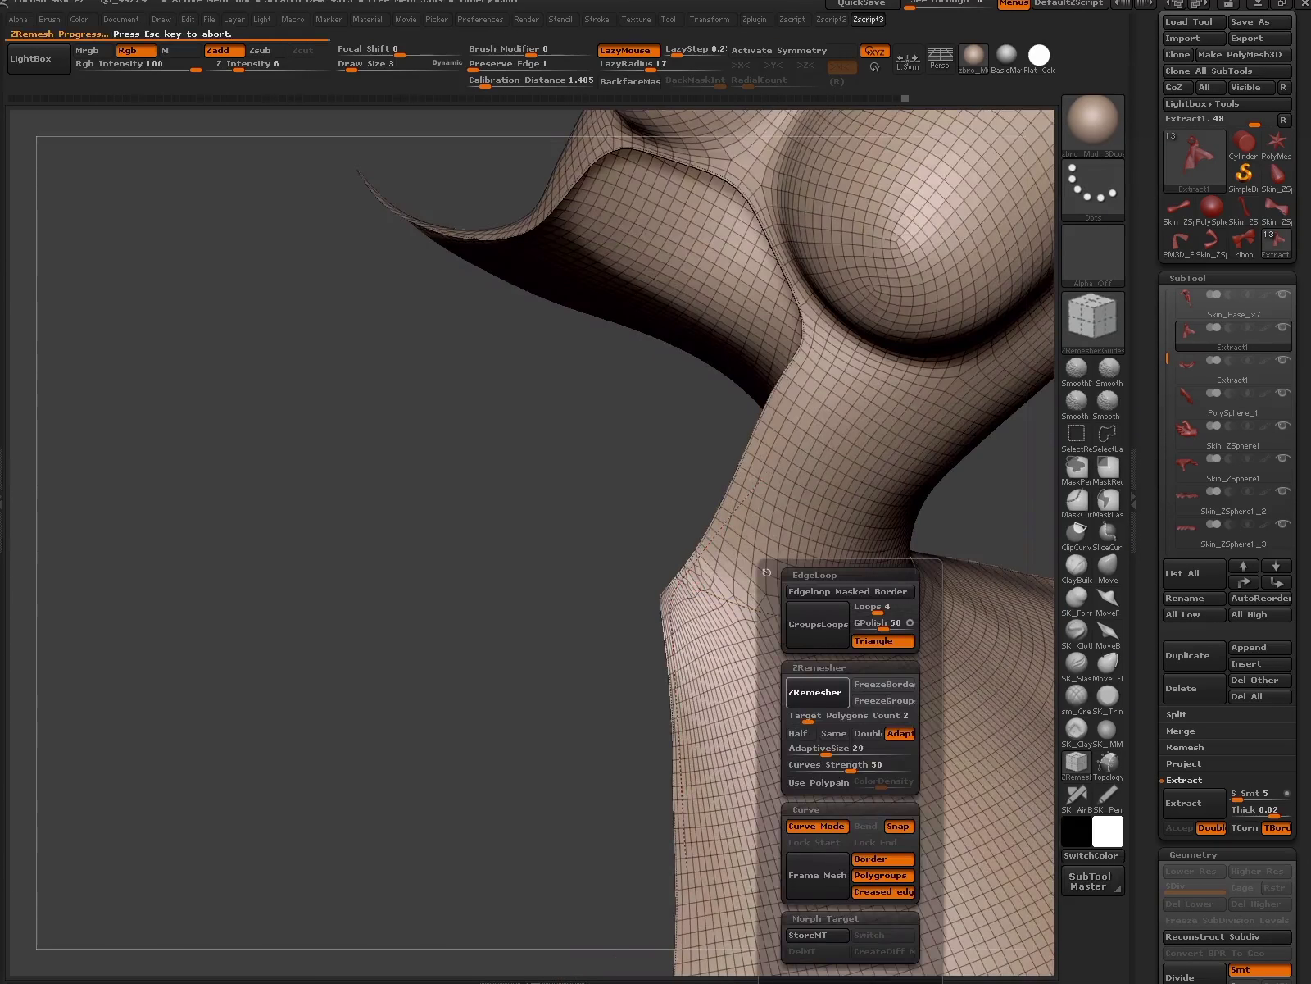
mouse_move(705, 726)
mouse_down()
mouse_move(623, 623)
mouse_move(525, 639)
mouse_move(826, 574)
mouse_move(737, 524)
mouse_move(623, 492)
mouse_move(920, 653)
mouse_up()
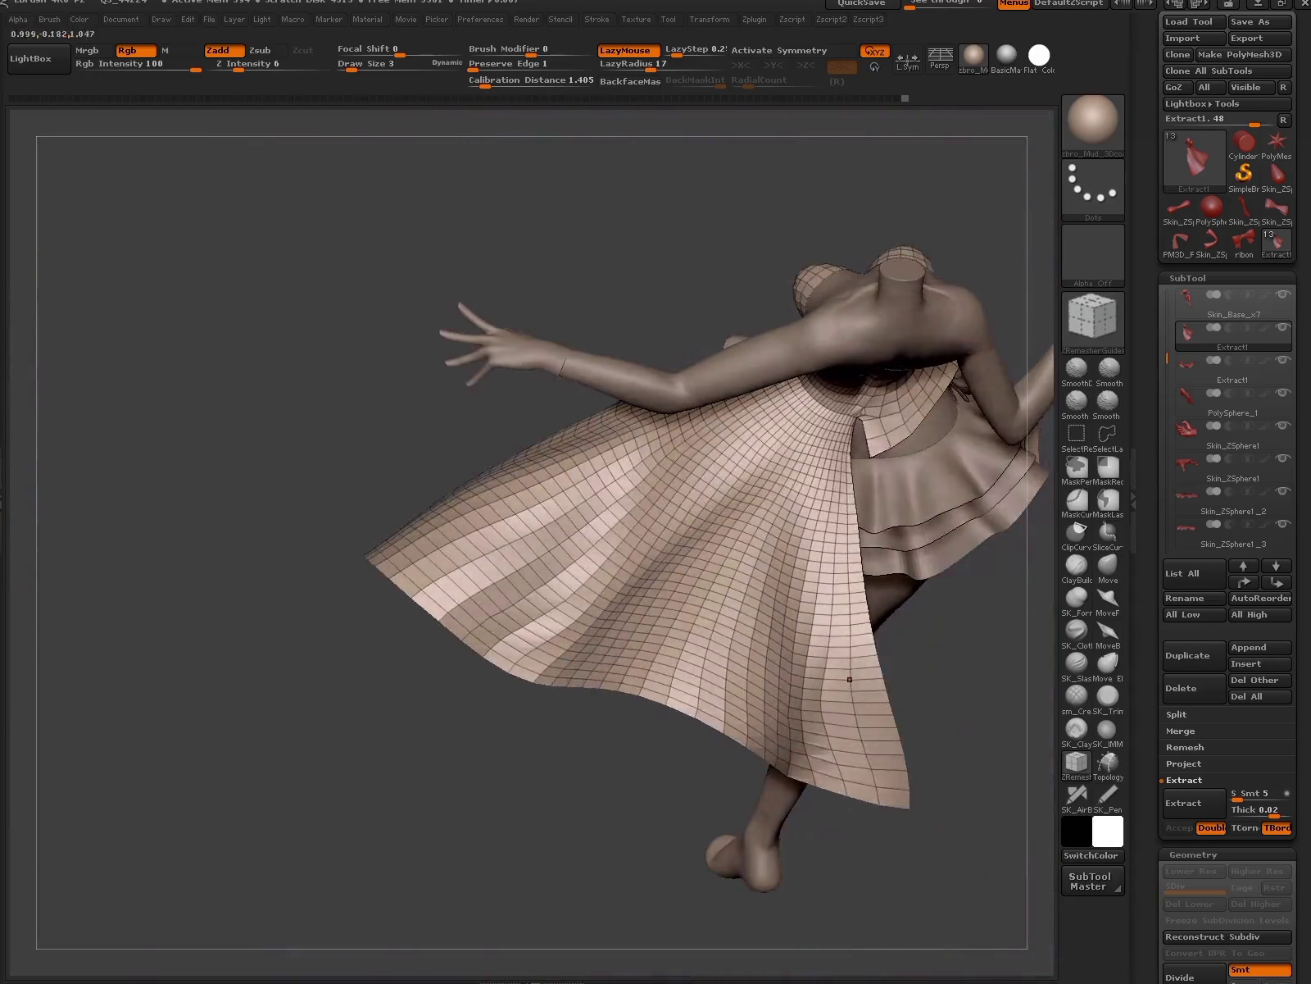
- Undo the remesh to restore the dense mesh and orbit up to the neck and torso
drag(921, 654, 826, 645)
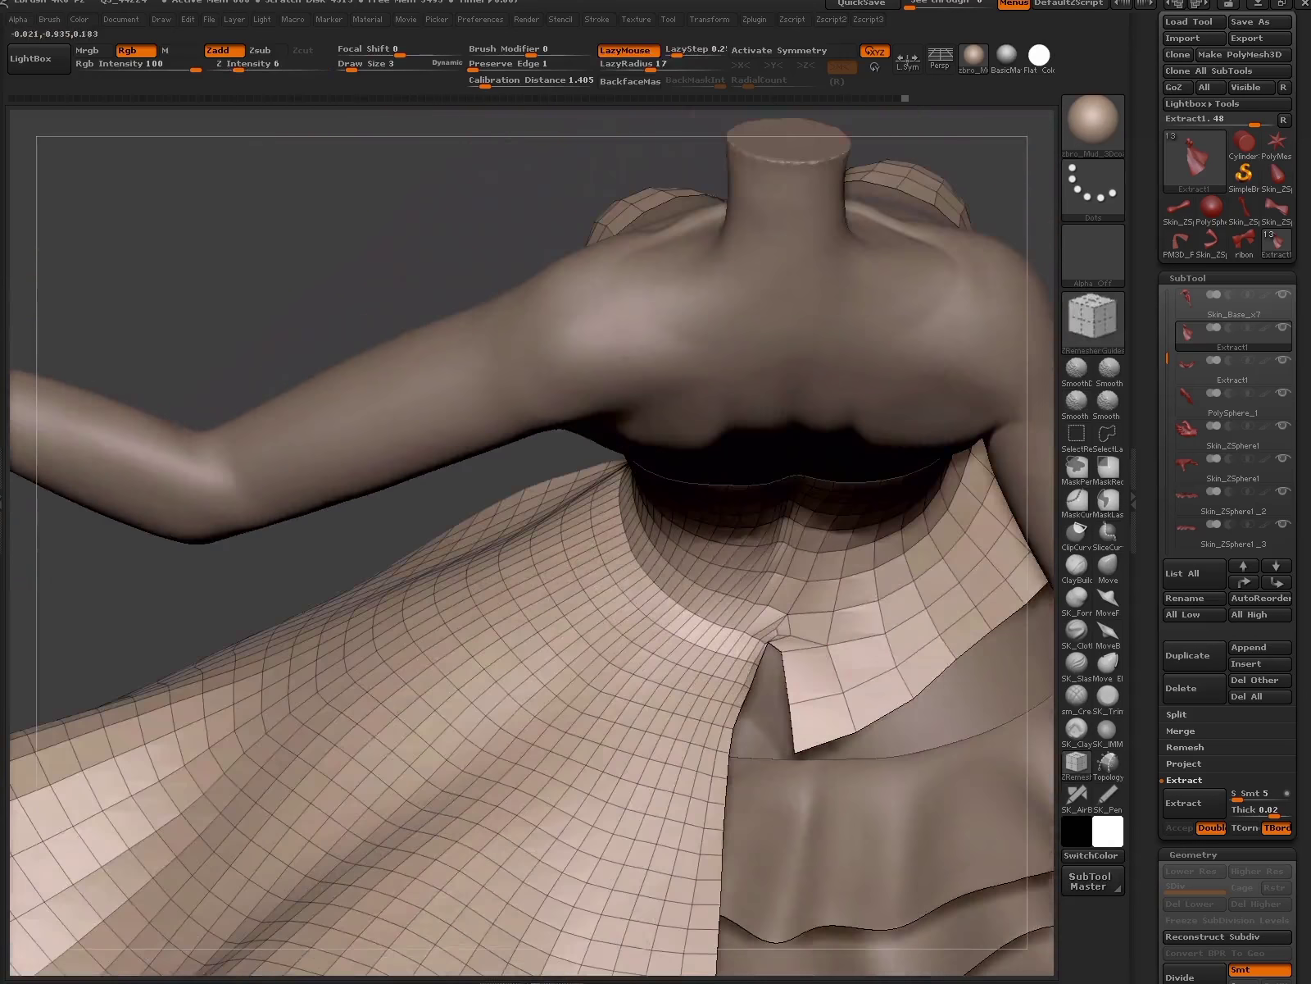
click(1108, 565)
scroll(789, 707, up, 5)
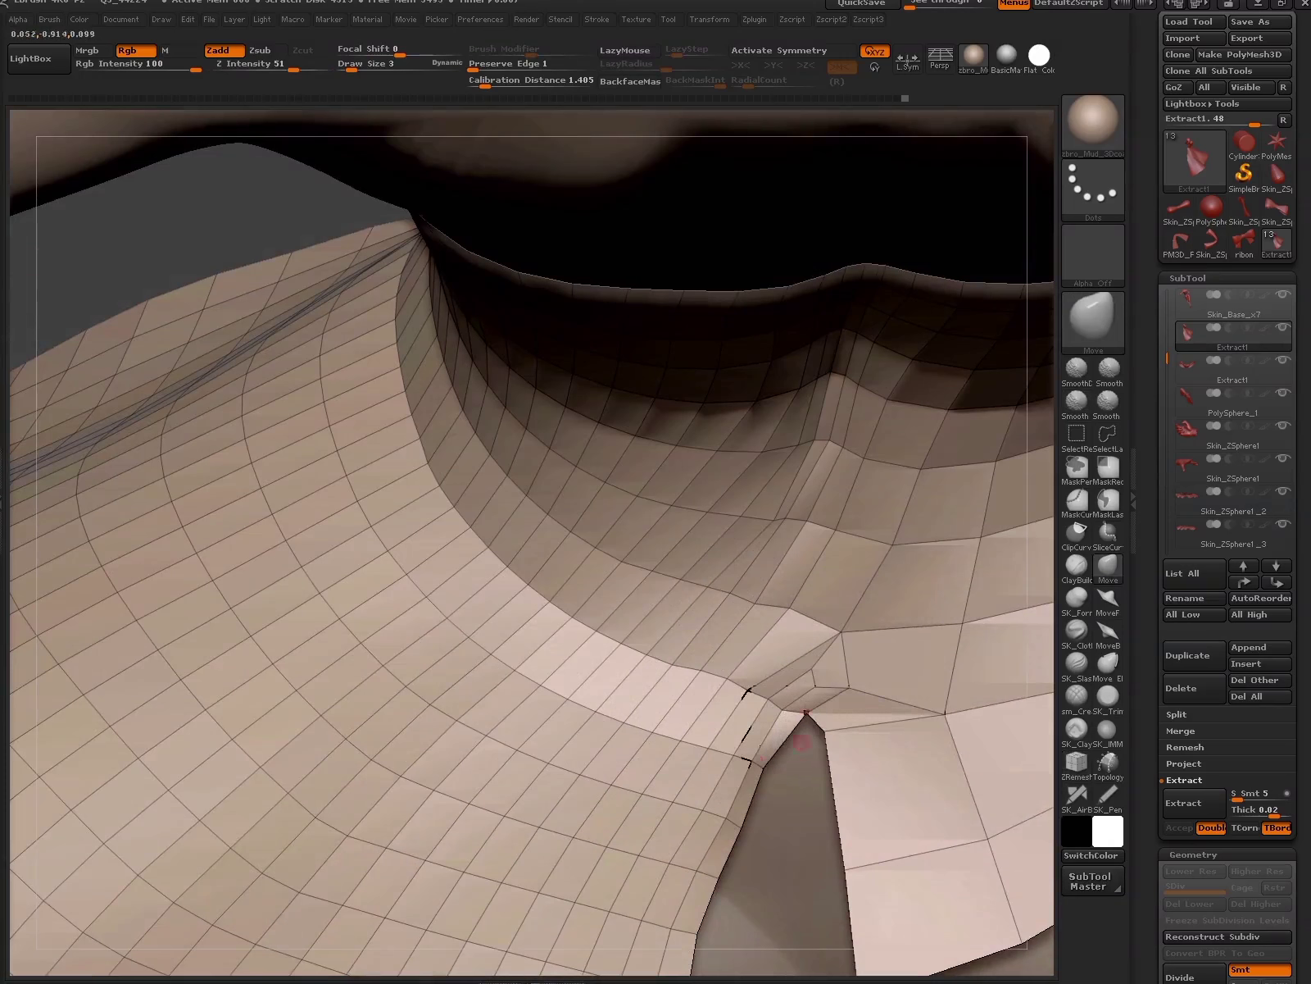
drag(813, 676, 879, 508)
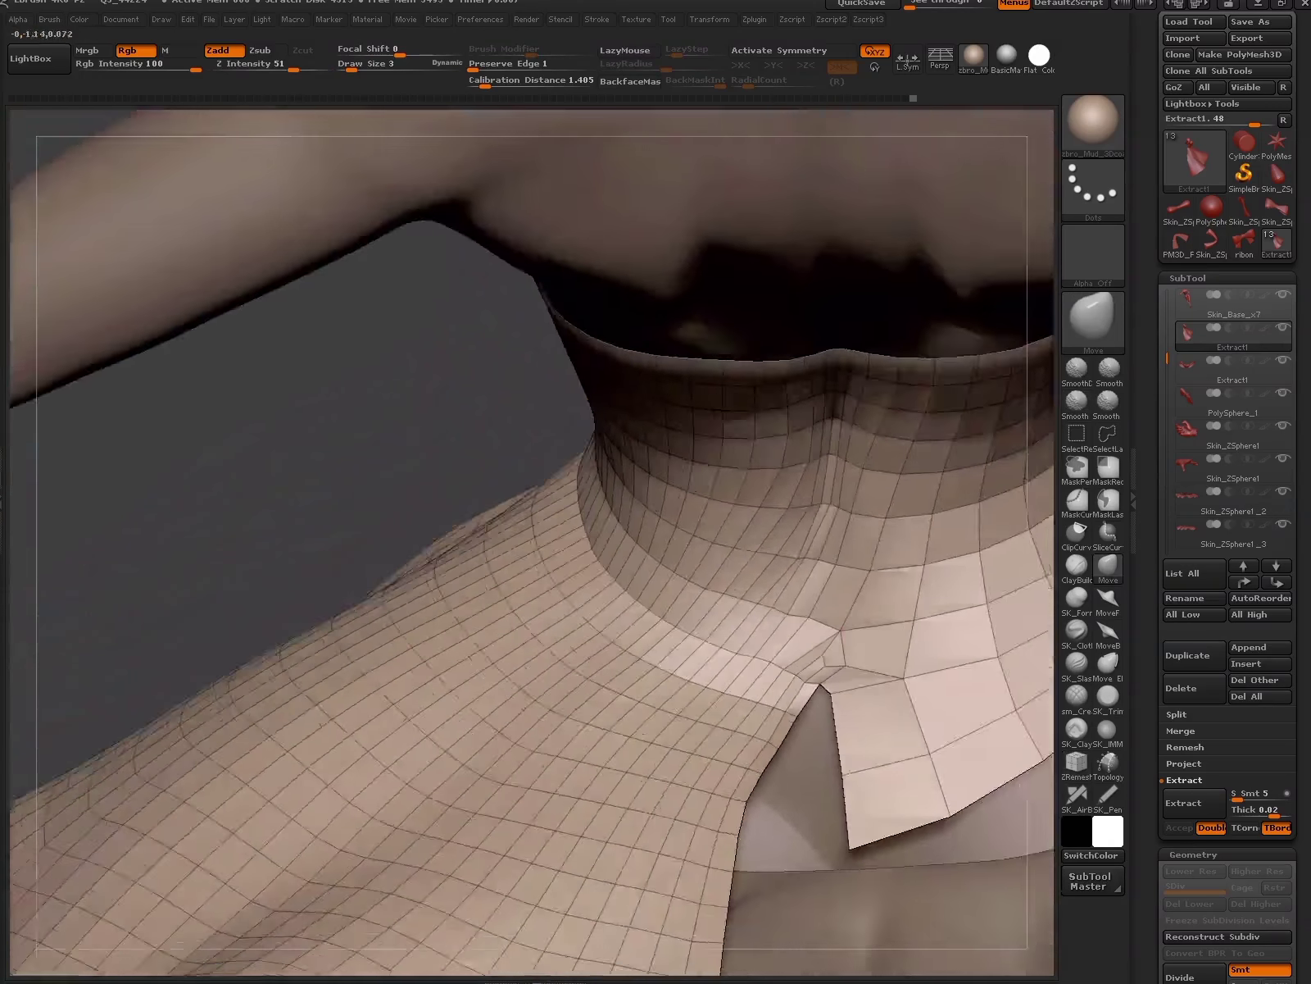
key(ctrl)
key(ctrl+d)
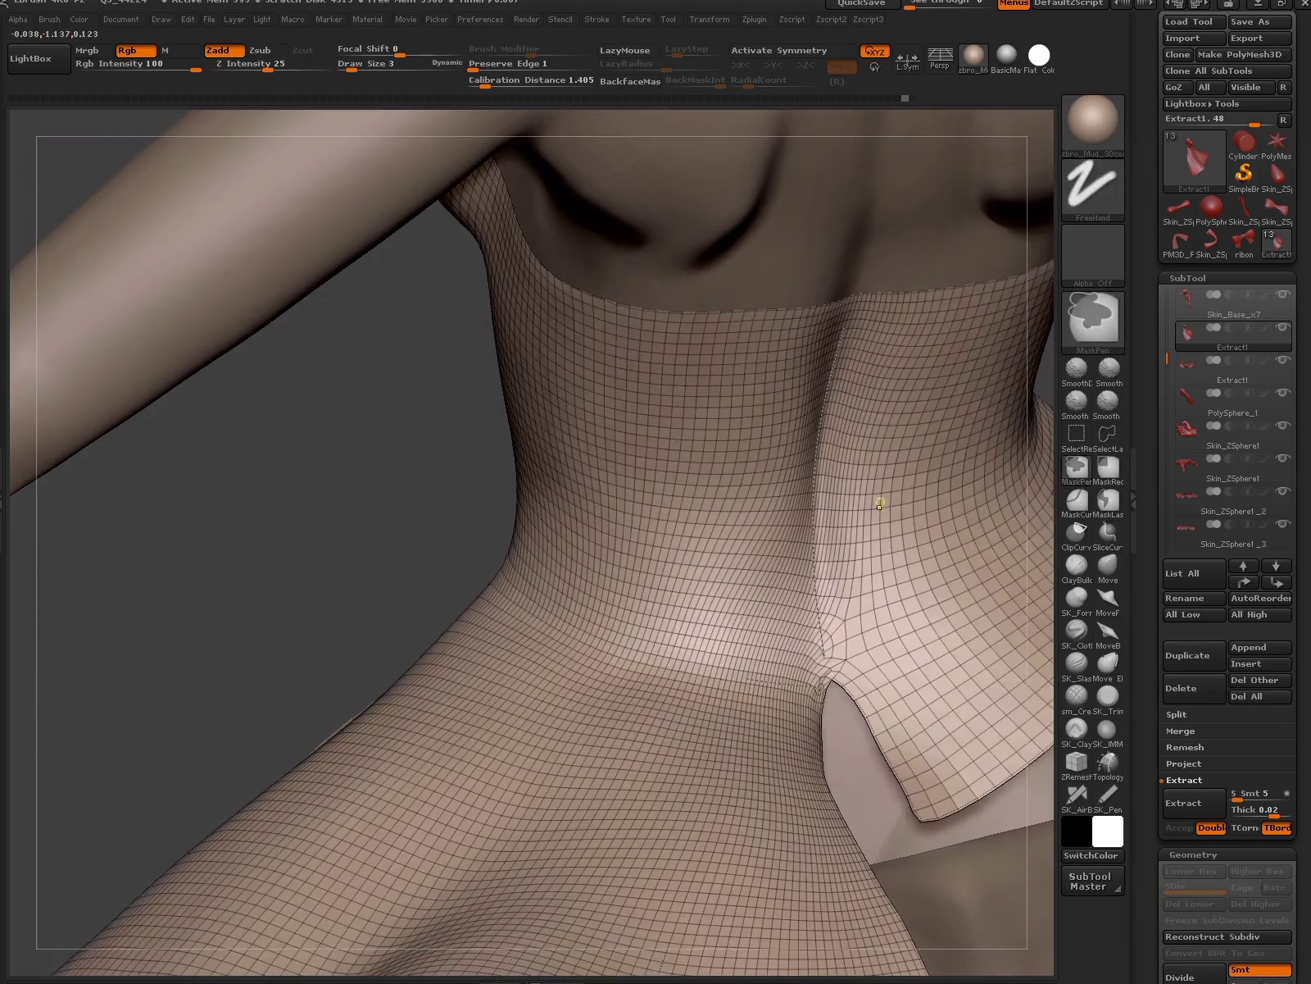
drag(879, 503, 1024, 552)
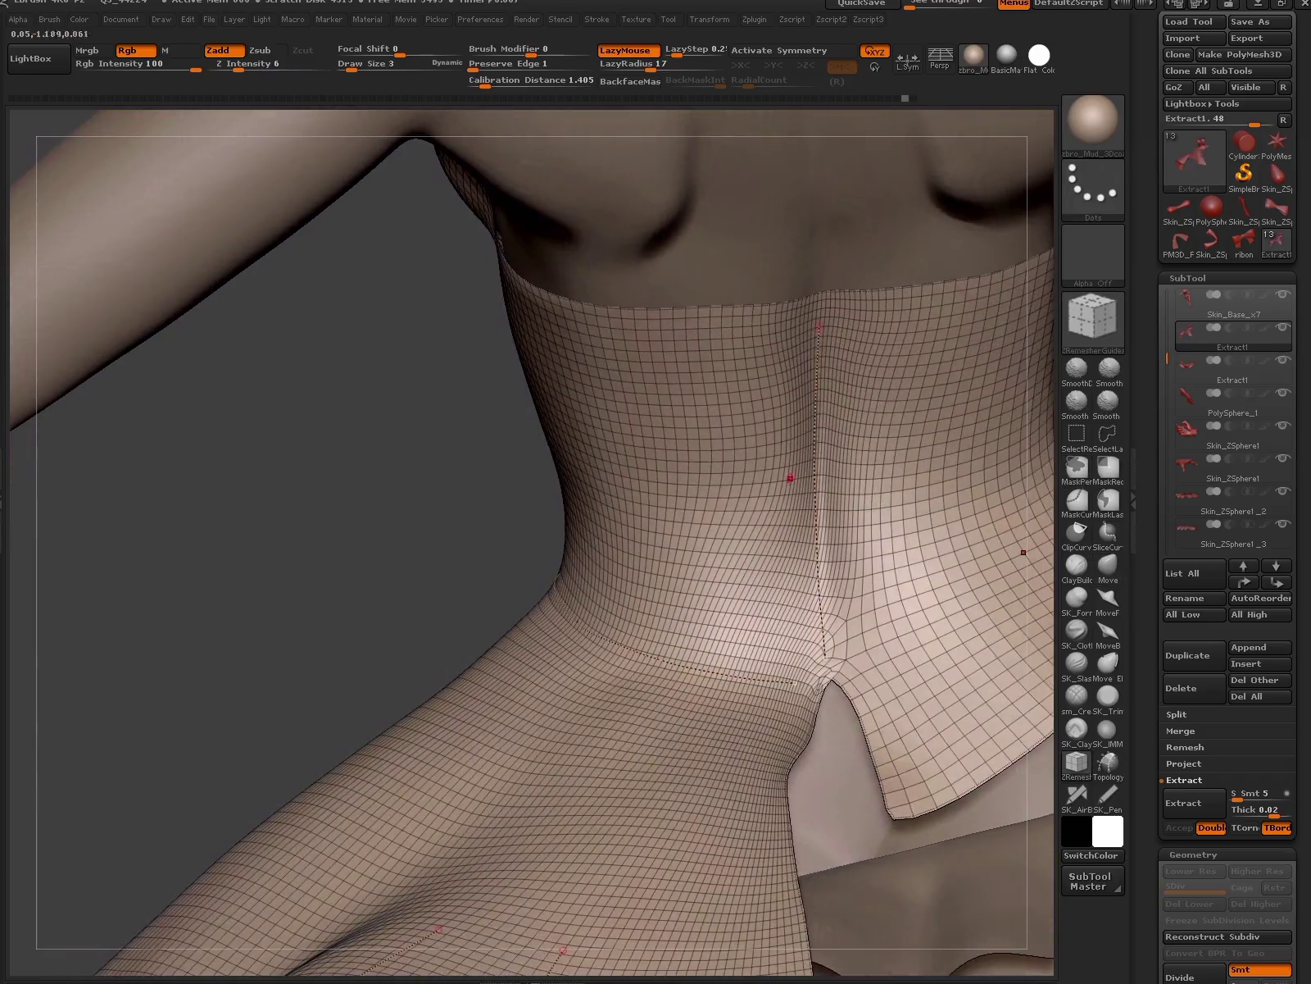
drag(873, 540, 829, 352)
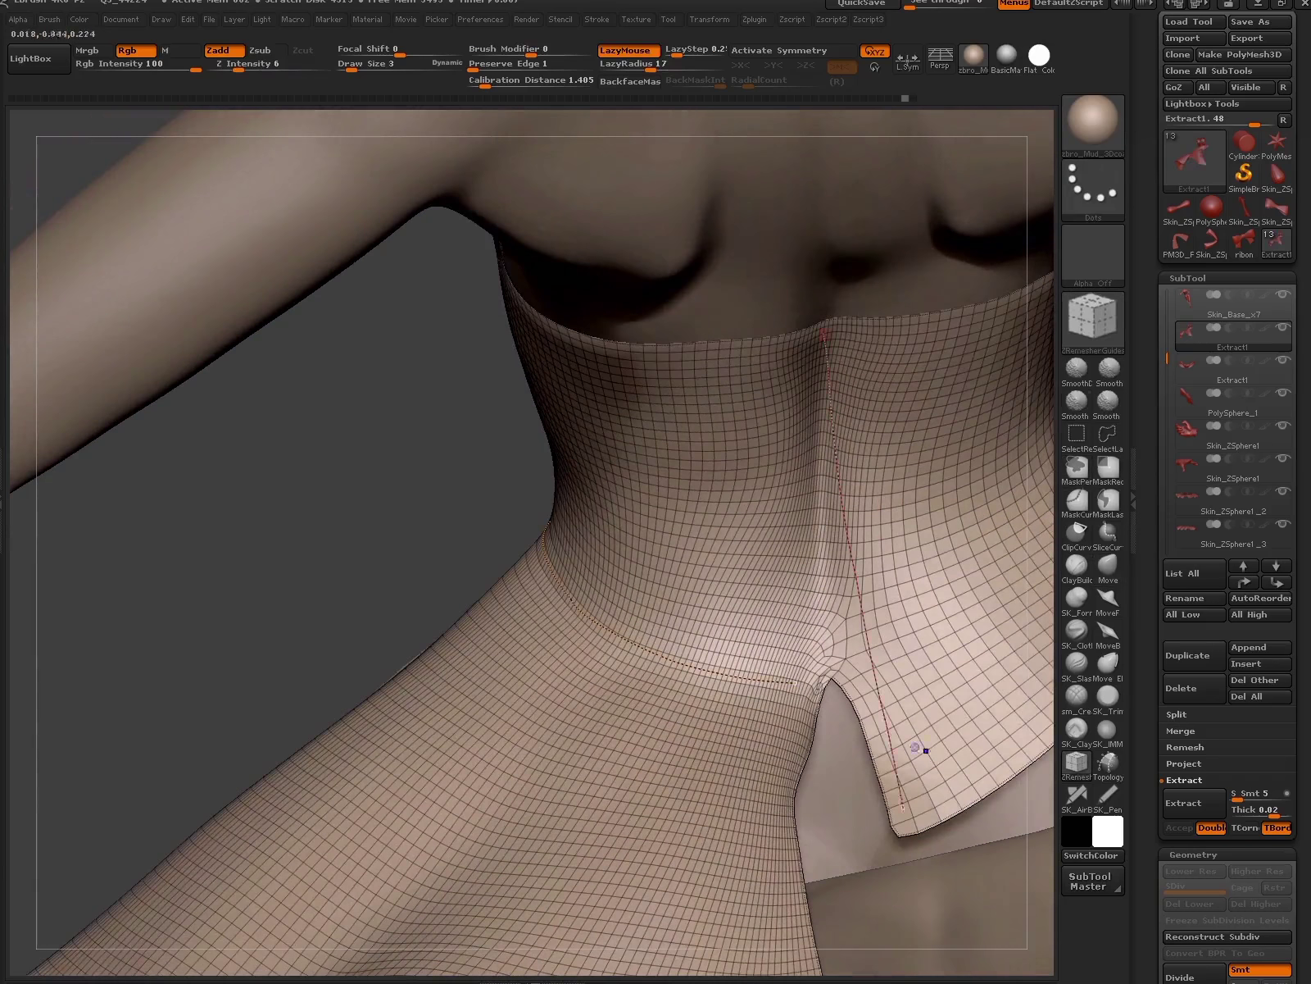
- Run a curve-guided low-poly ZRemesher pass, inspect it, and undo back to the dense mesh
key(space)
click(939, 692)
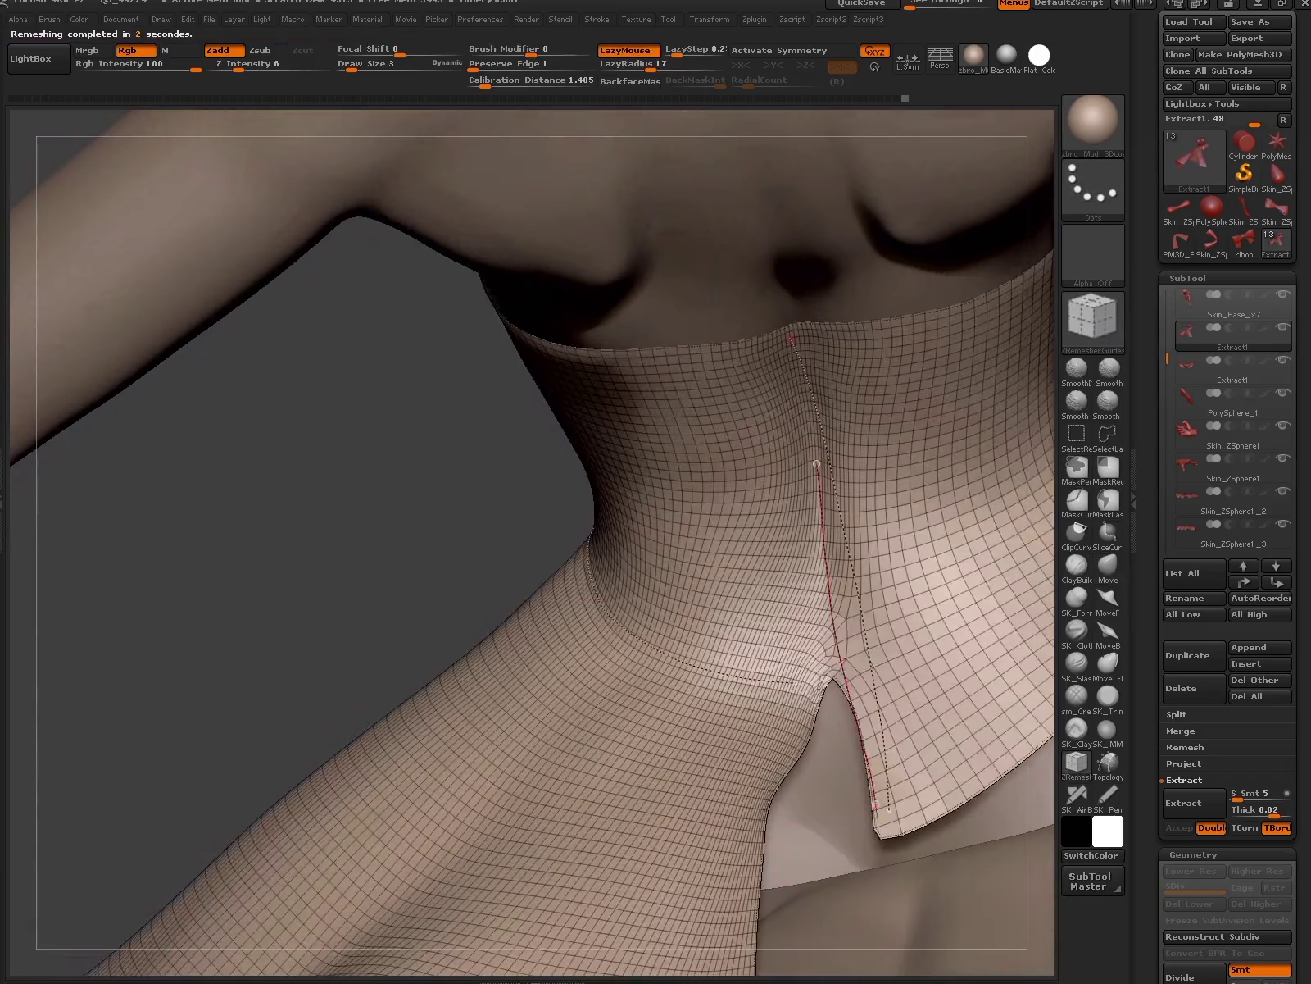
key(space)
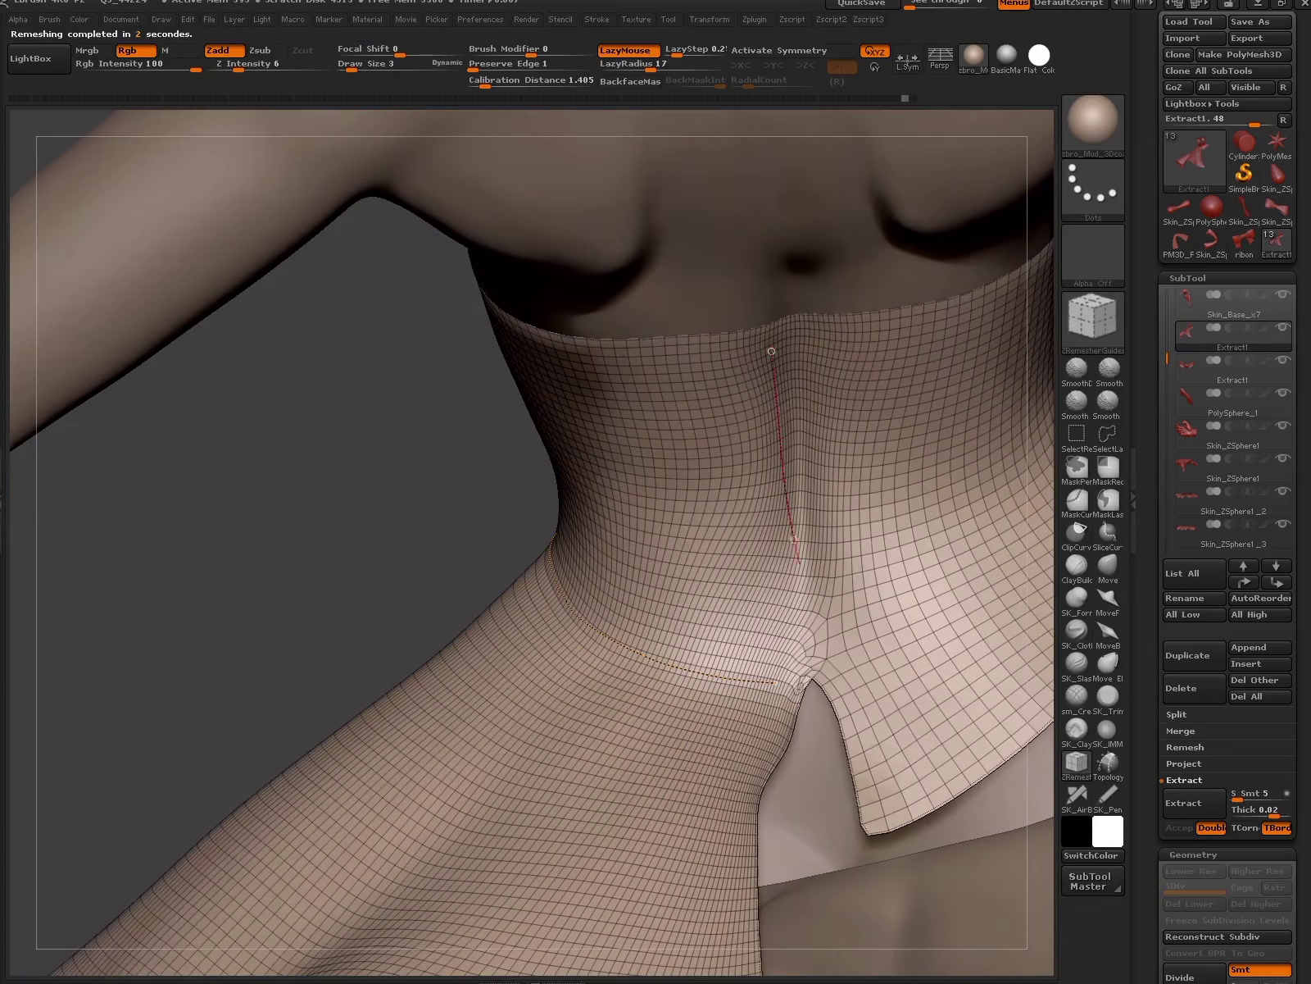
key(space)
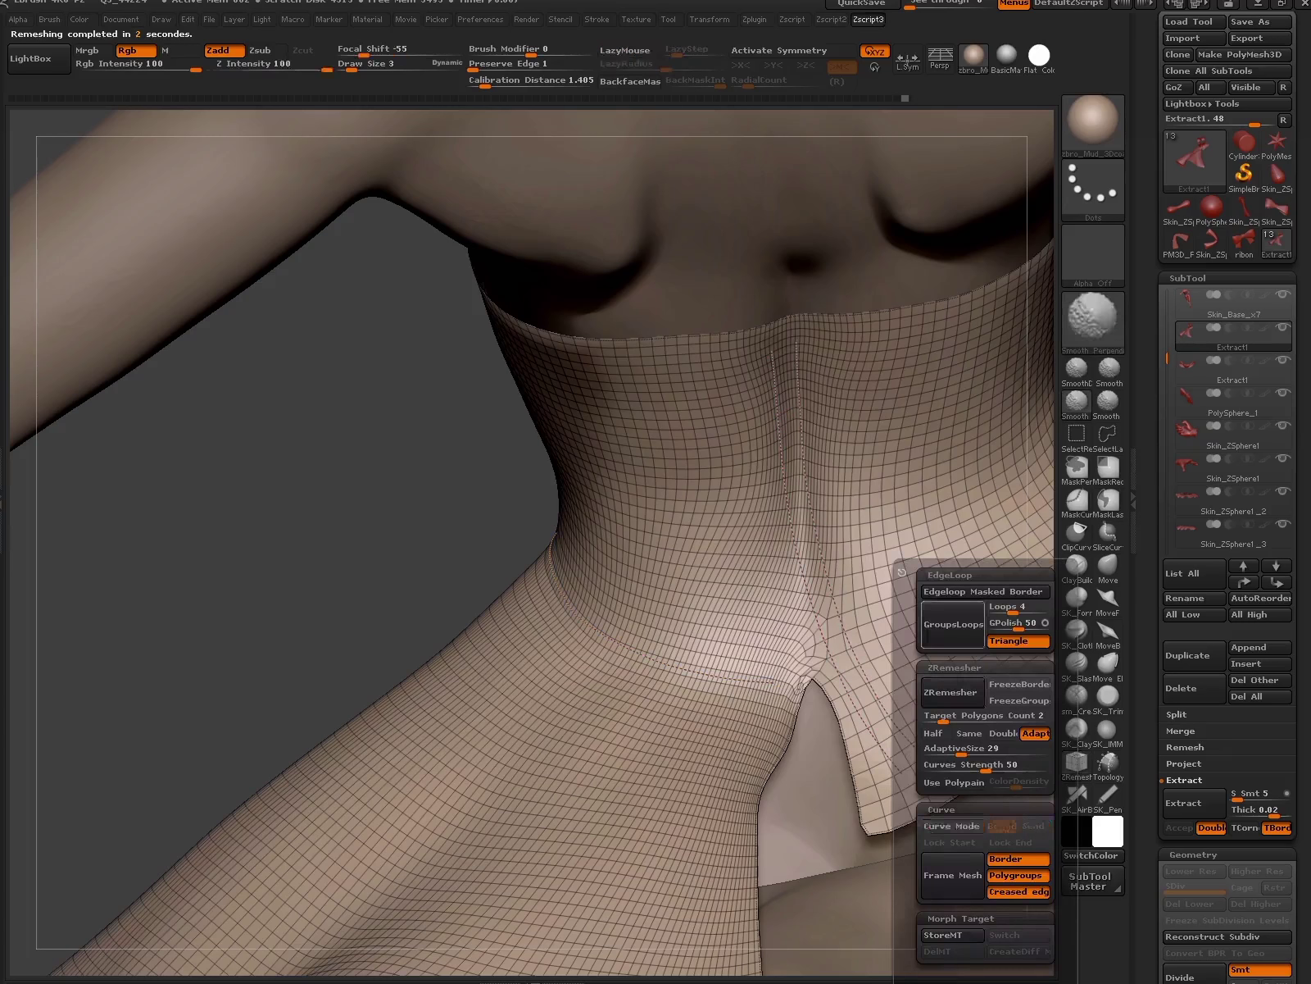
click(951, 692)
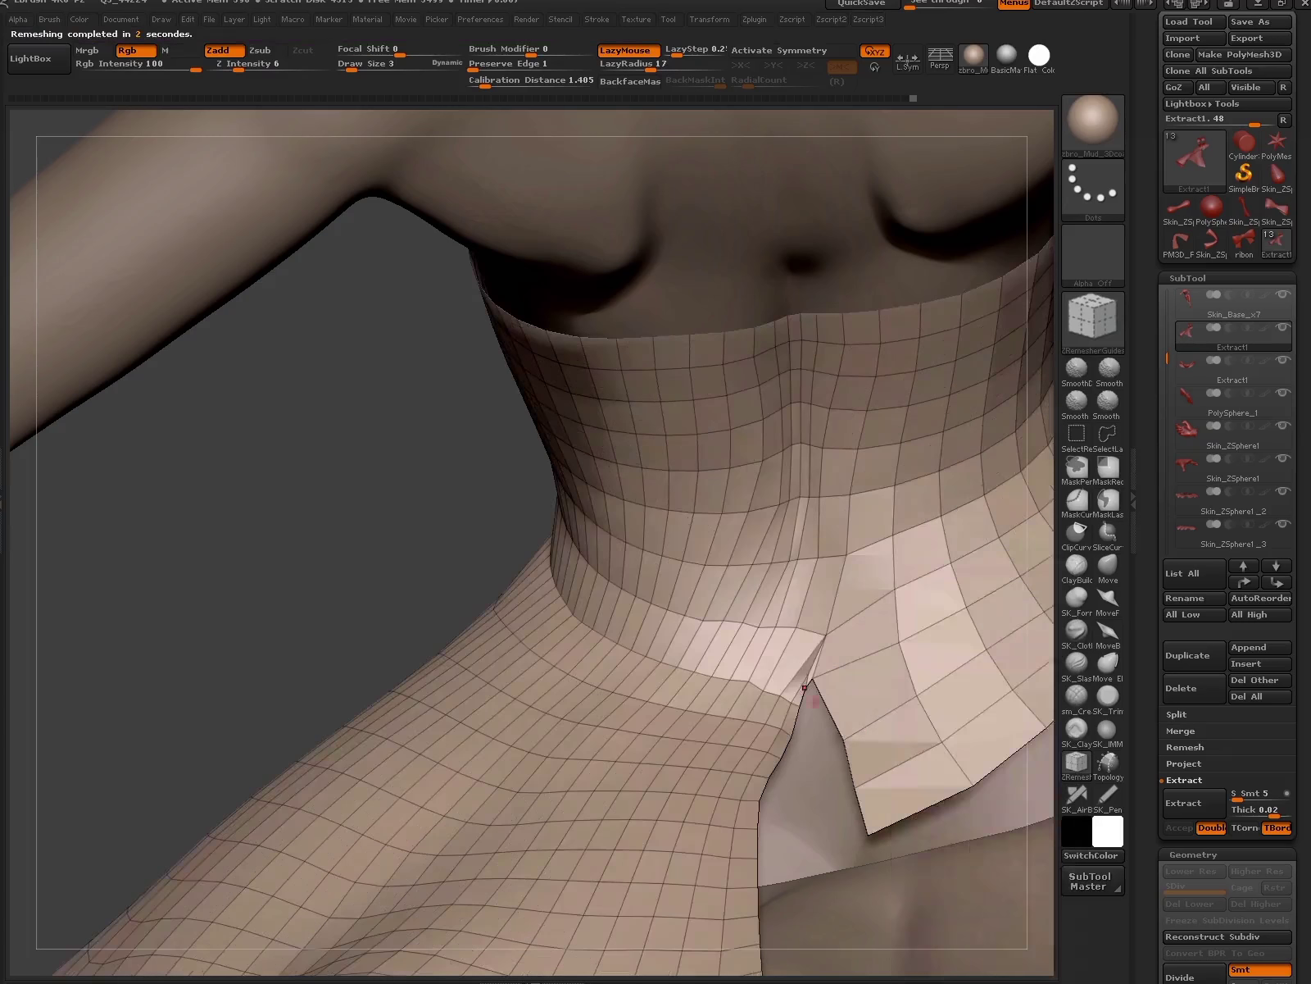
mouse_move(902, 573)
mouse_down()
mouse_move(656, 573)
mouse_move(491, 532)
mouse_move(829, 647)
mouse_move(574, 492)
mouse_move(1026, 574)
mouse_up()
key(ctrl)
key(ctrl+shift)
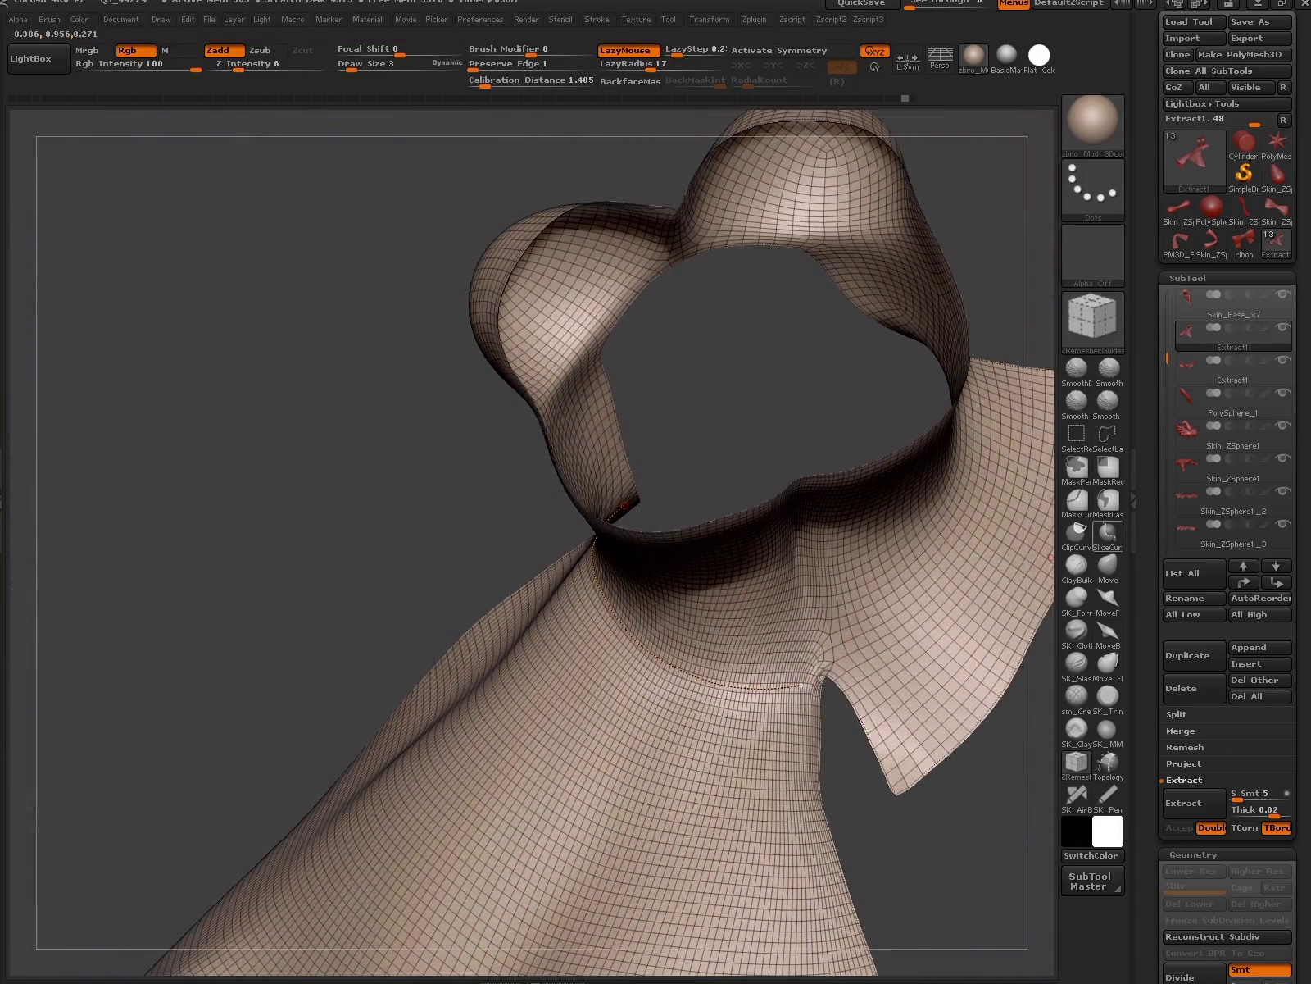
- Slice the collar's right side into new polygroups with two SliceCurve strokes on the neck
click(1108, 532)
ctrl+shift+drag(779, 452, 824, 646)
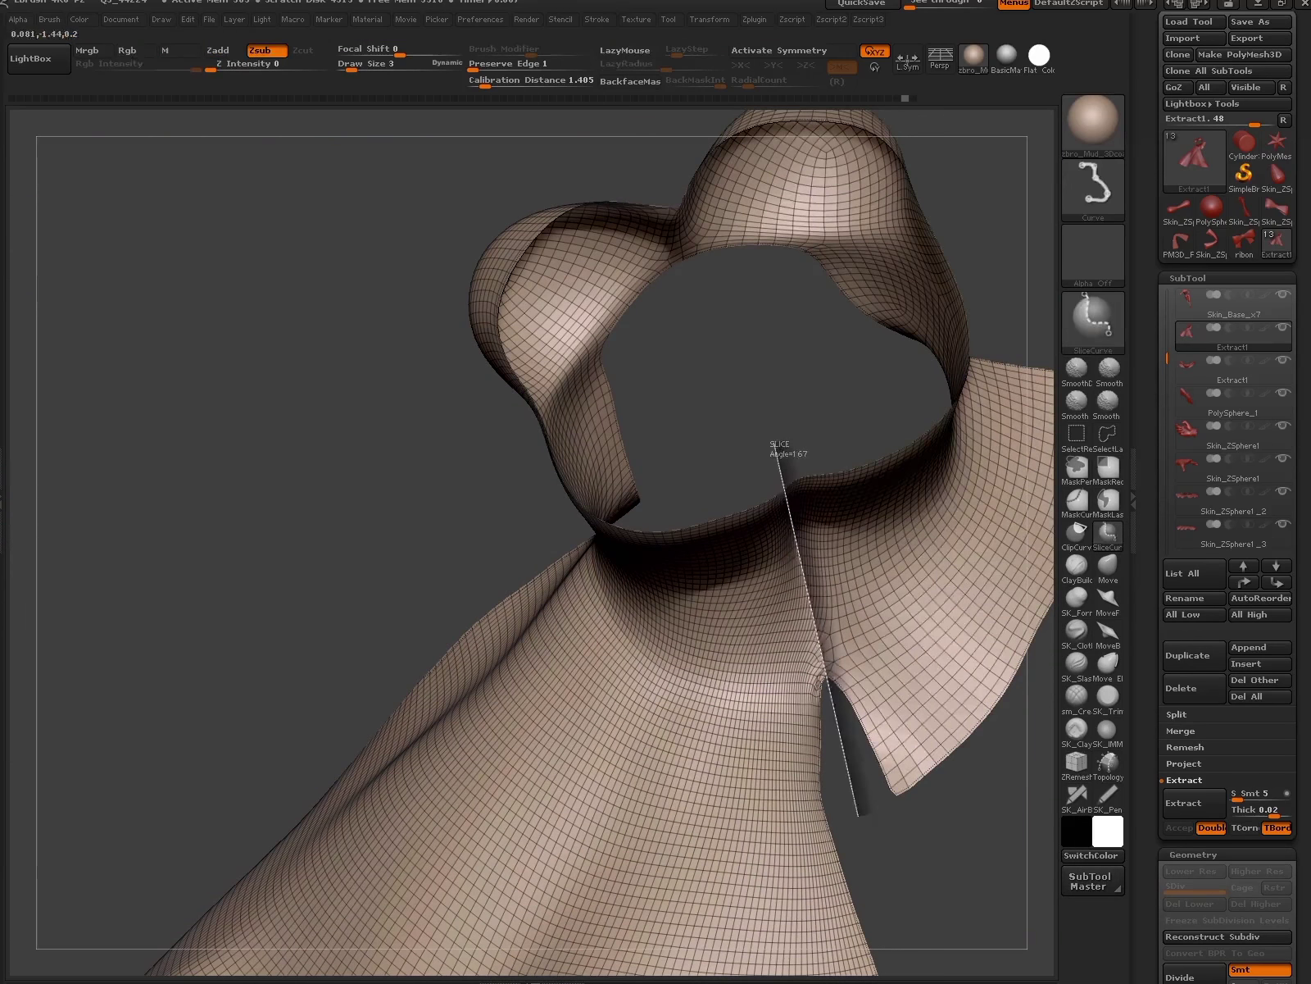
ctrl+shift+drag(858, 816, 860, 777)
ctrl+shift+drag(779, 483, 836, 715)
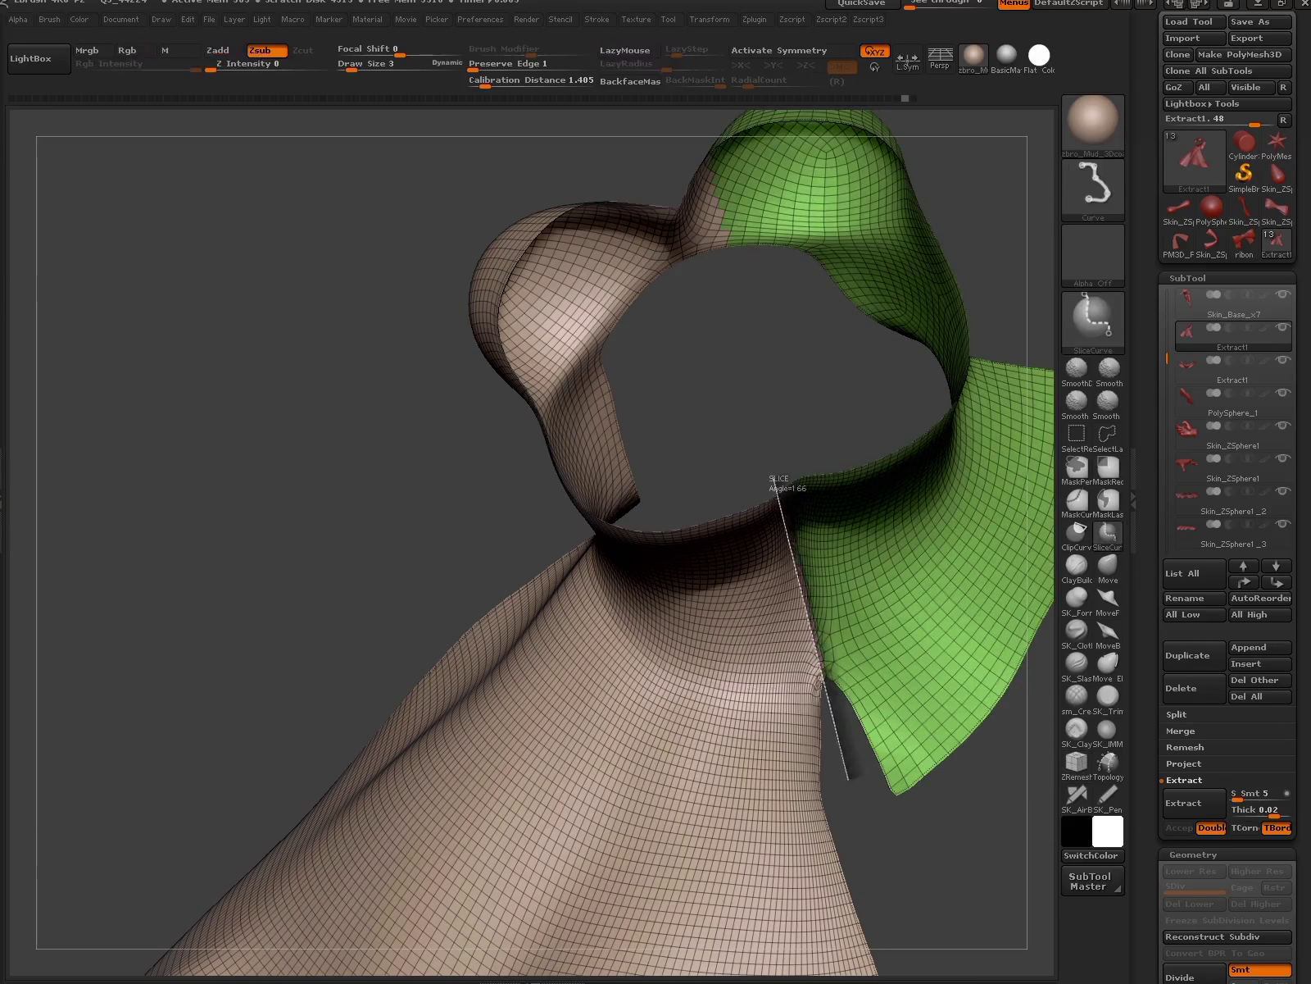
ctrl+shift+drag(848, 777, 951, 512)
- Unhide all parts of the shell and remesh it into low-poly quads
ctrl+shift+click(829, 591)
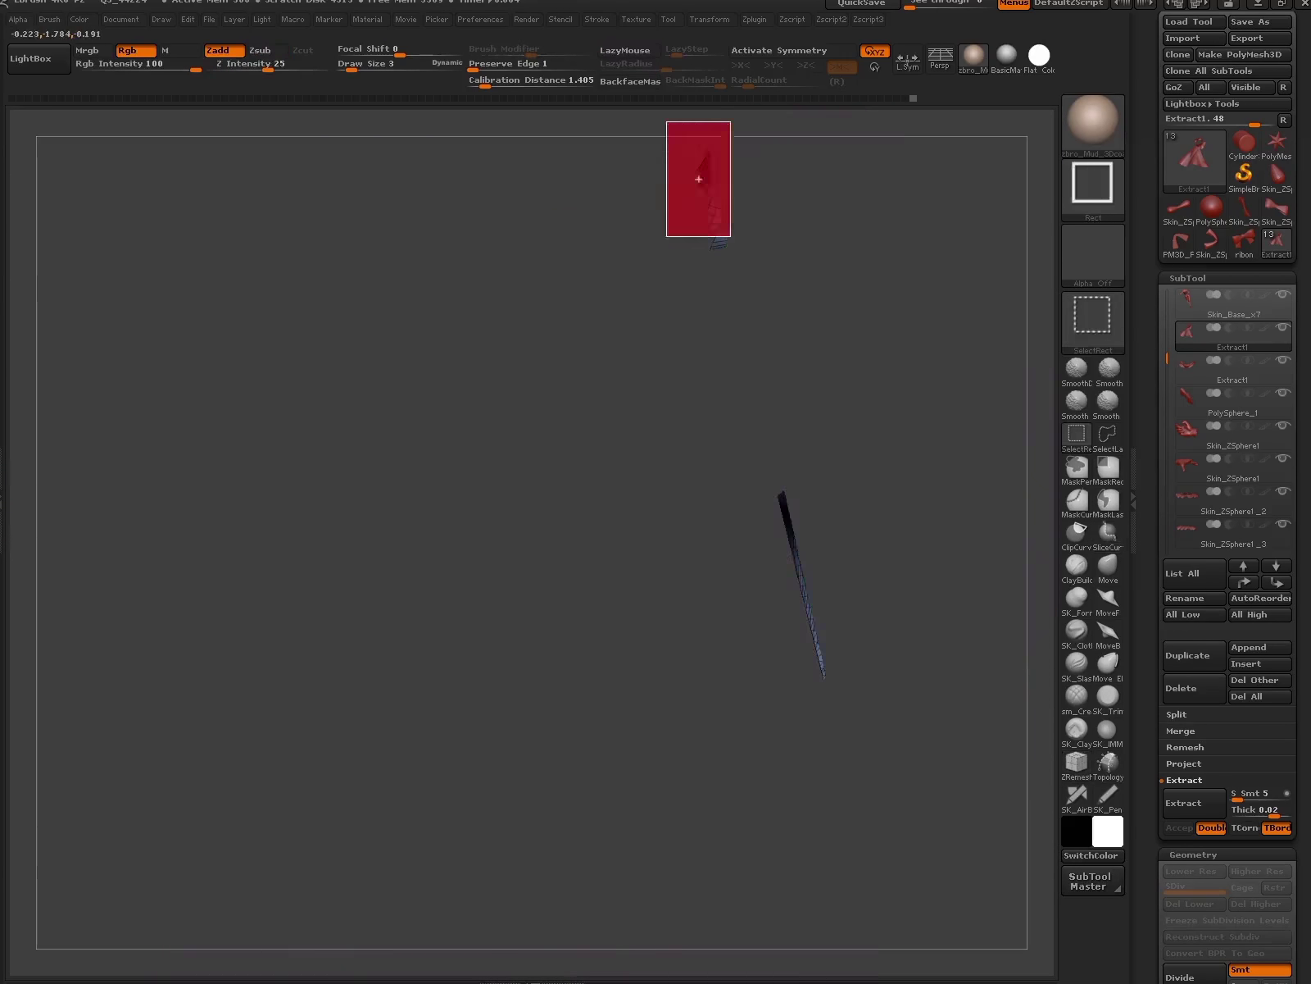
ctrl+shift+drag(666, 121, 730, 236)
key(g)
key(e)
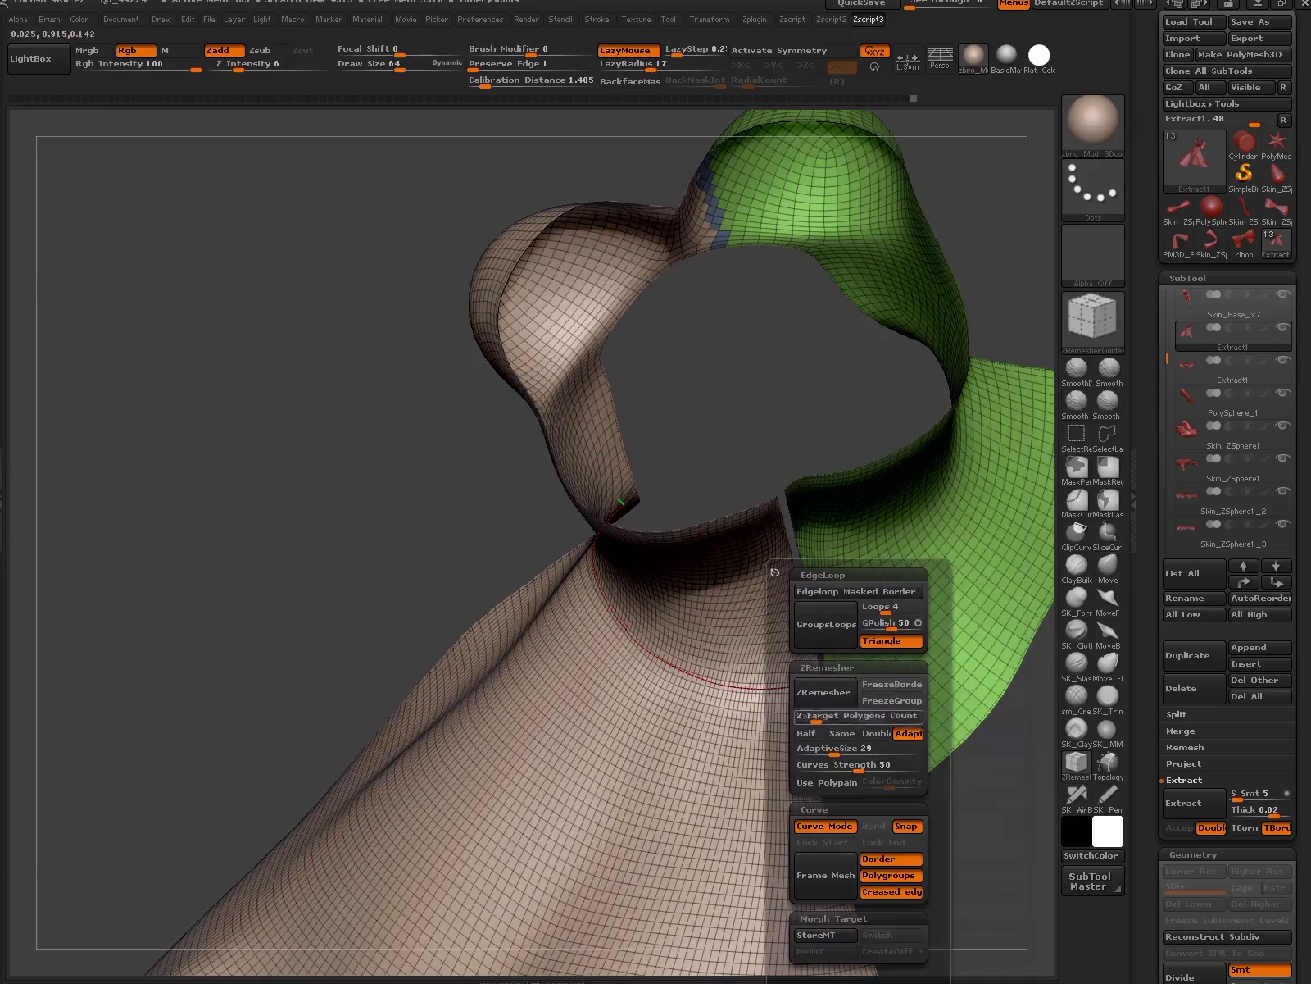
mouse_move(676, 796)
mouse_down()
mouse_move(837, 529)
mouse_move(807, 704)
mouse_move(828, 721)
mouse_up()
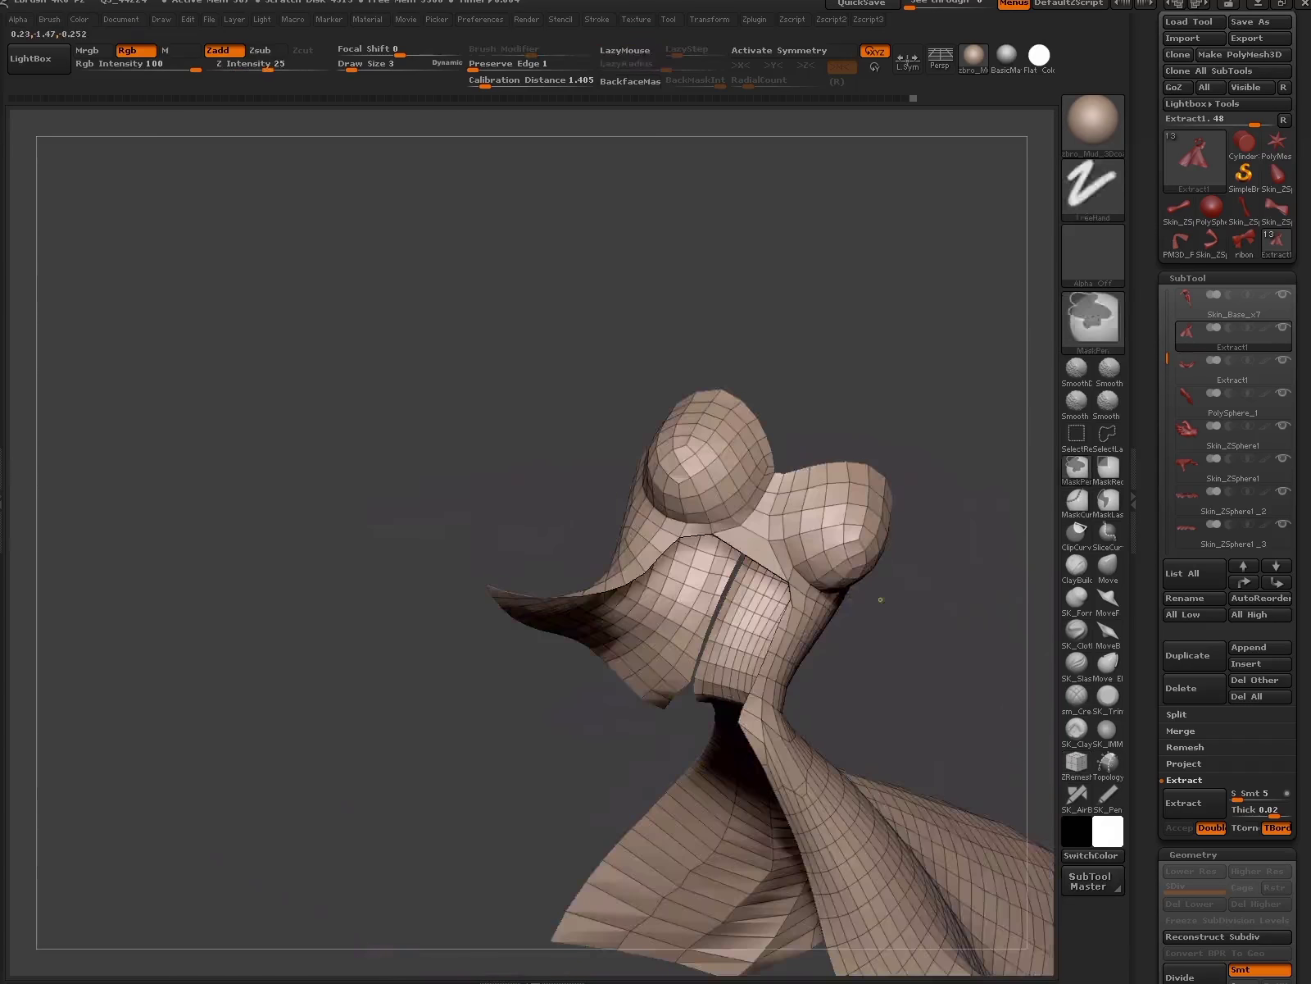
- Inspect the low-poly bodice with the Move brush, then undo back to the dense polygrouped mesh
mouse_move(878, 600)
mouse_down()
mouse_move(857, 648)
mouse_move(784, 659)
mouse_up()
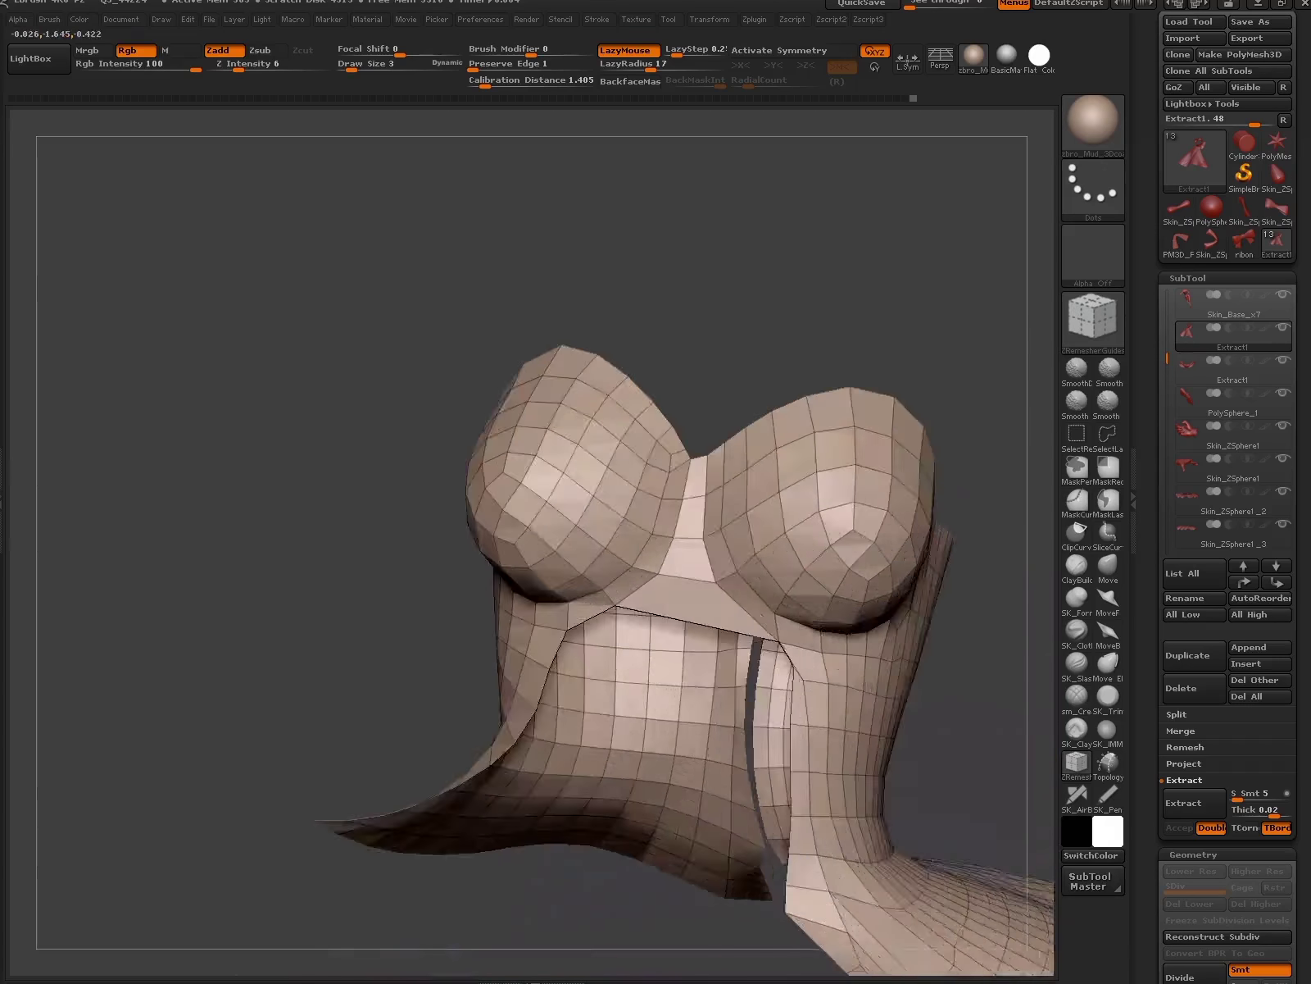
key(b)
key(m)
key(v)
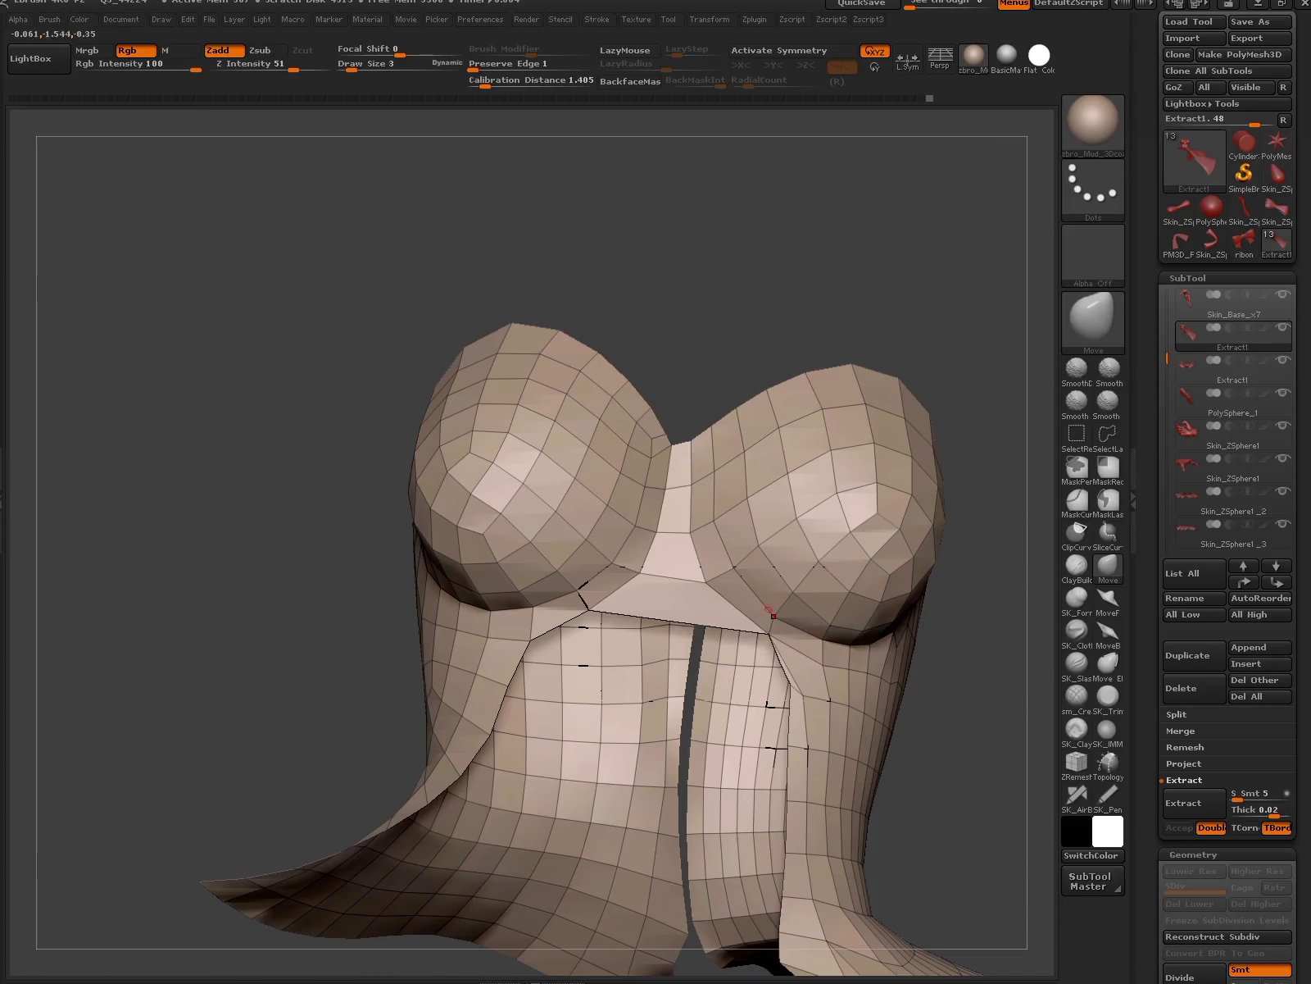
drag(980, 616, 992, 623)
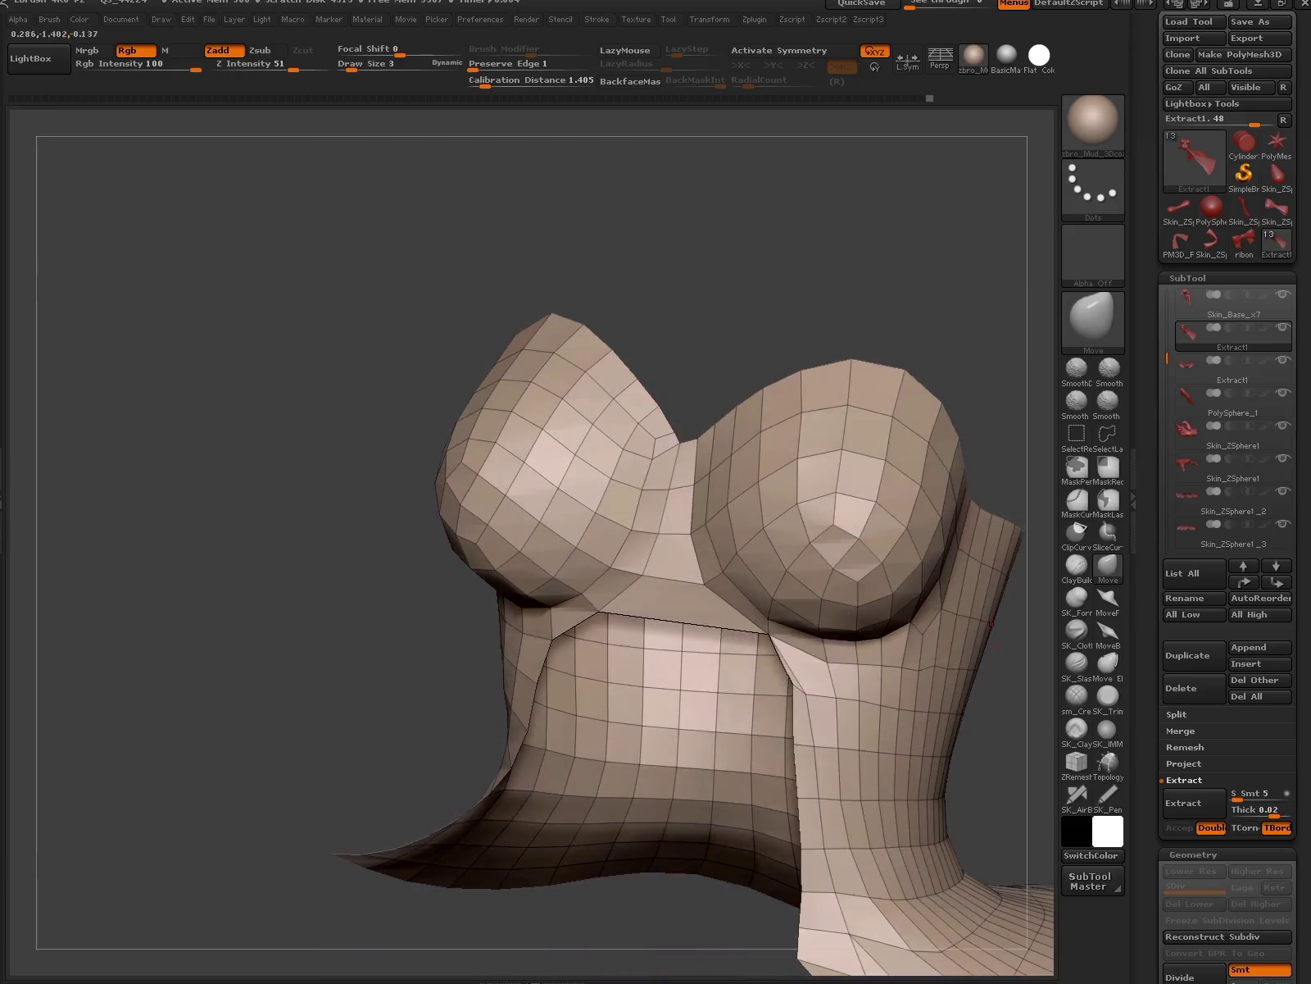
key(ctrl)
key(ctrl+d)
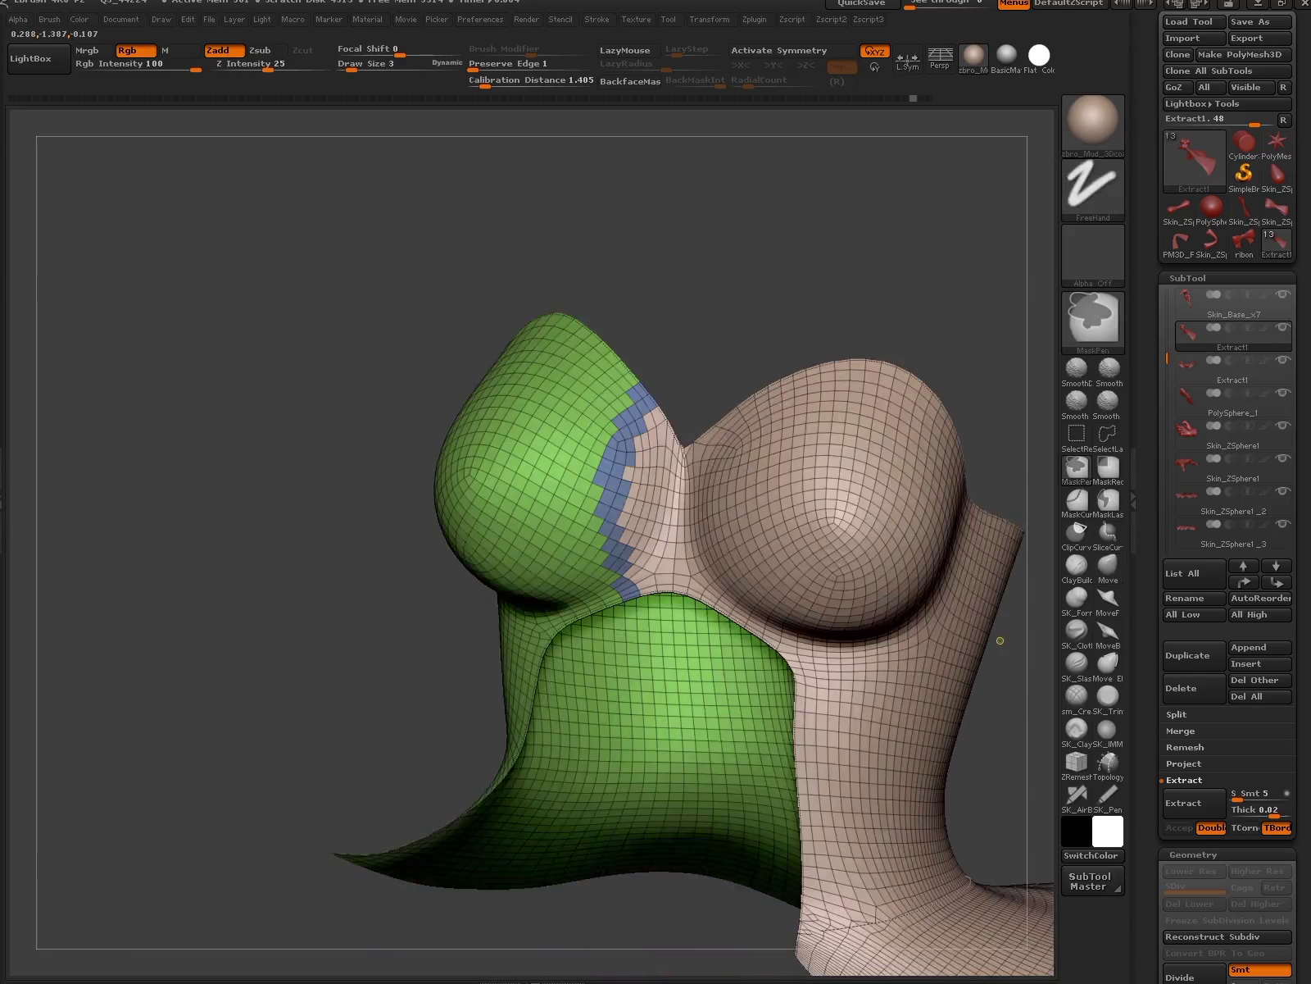
drag(998, 643, 737, 553)
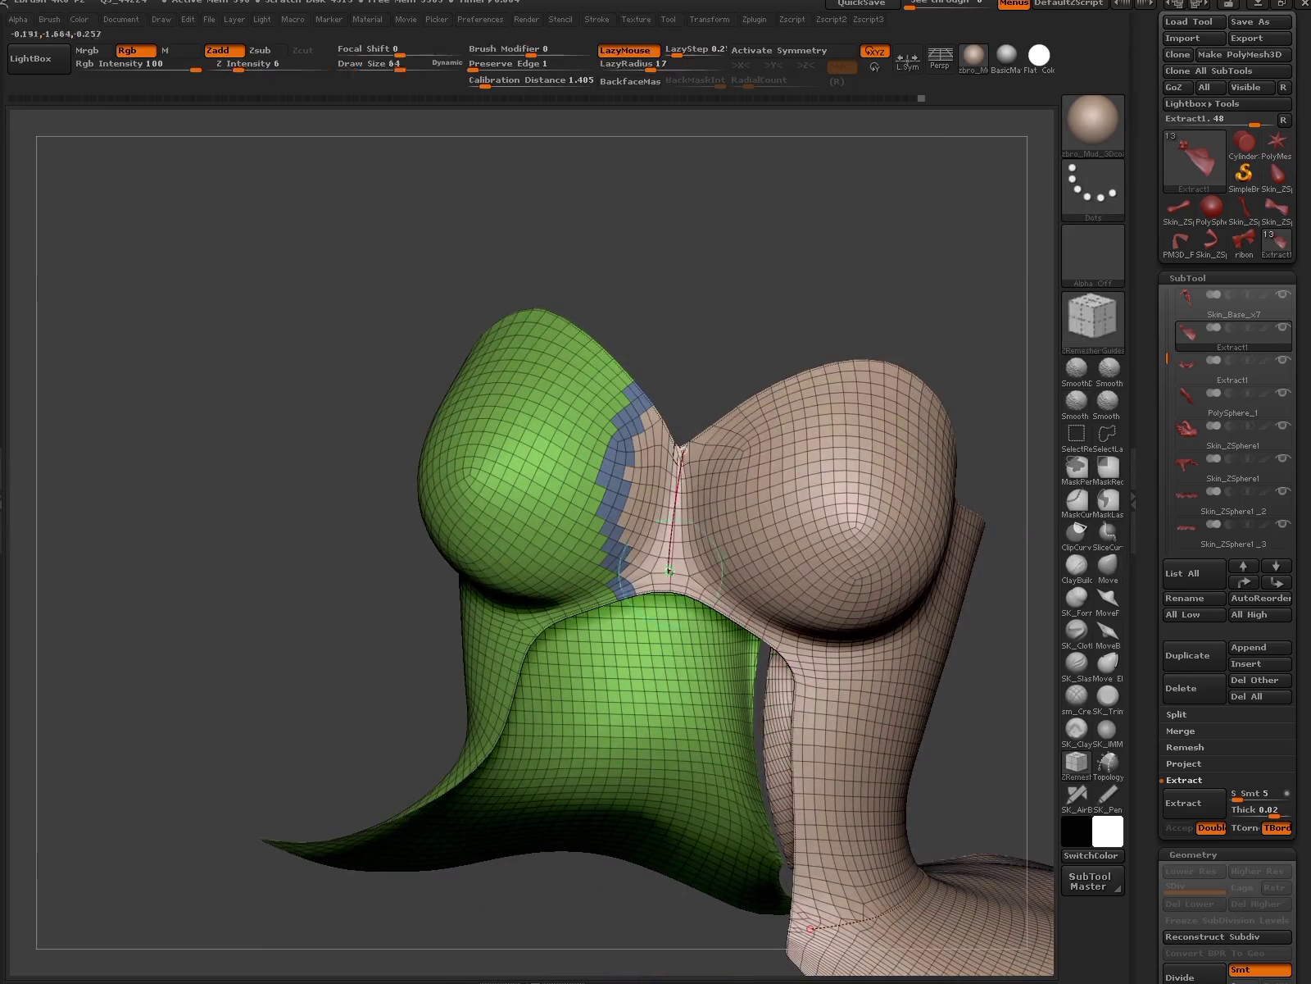
- Run the ZRemesher pass guided by the nine curves and zoom in on the chest
key(space)
click(879, 692)
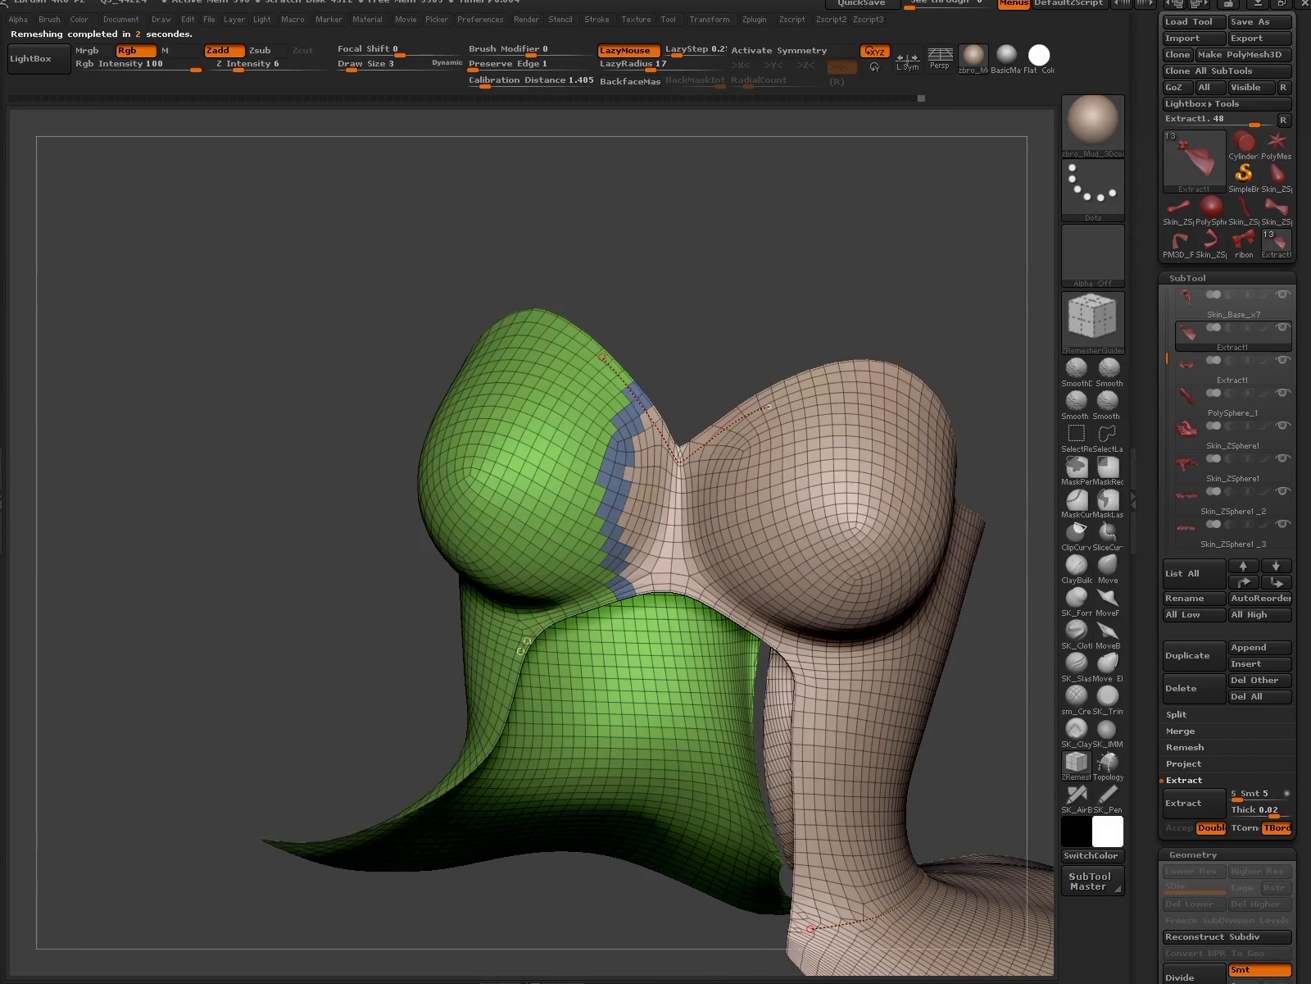
key(space)
click(920, 691)
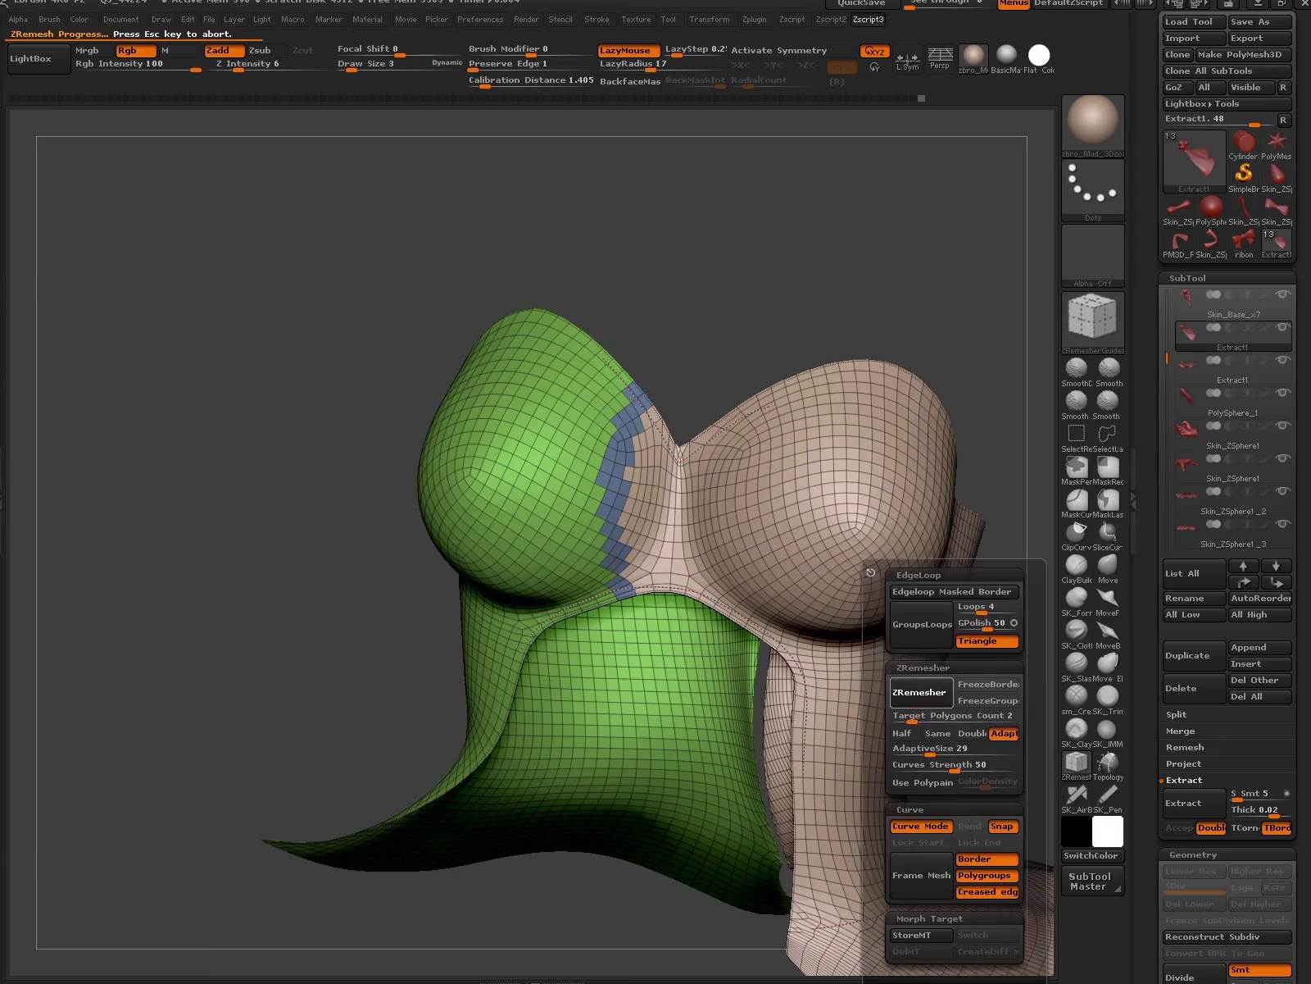
mouse_move(205, 409)
mouse_down()
mouse_move(369, 459)
mouse_move(532, 573)
mouse_up()
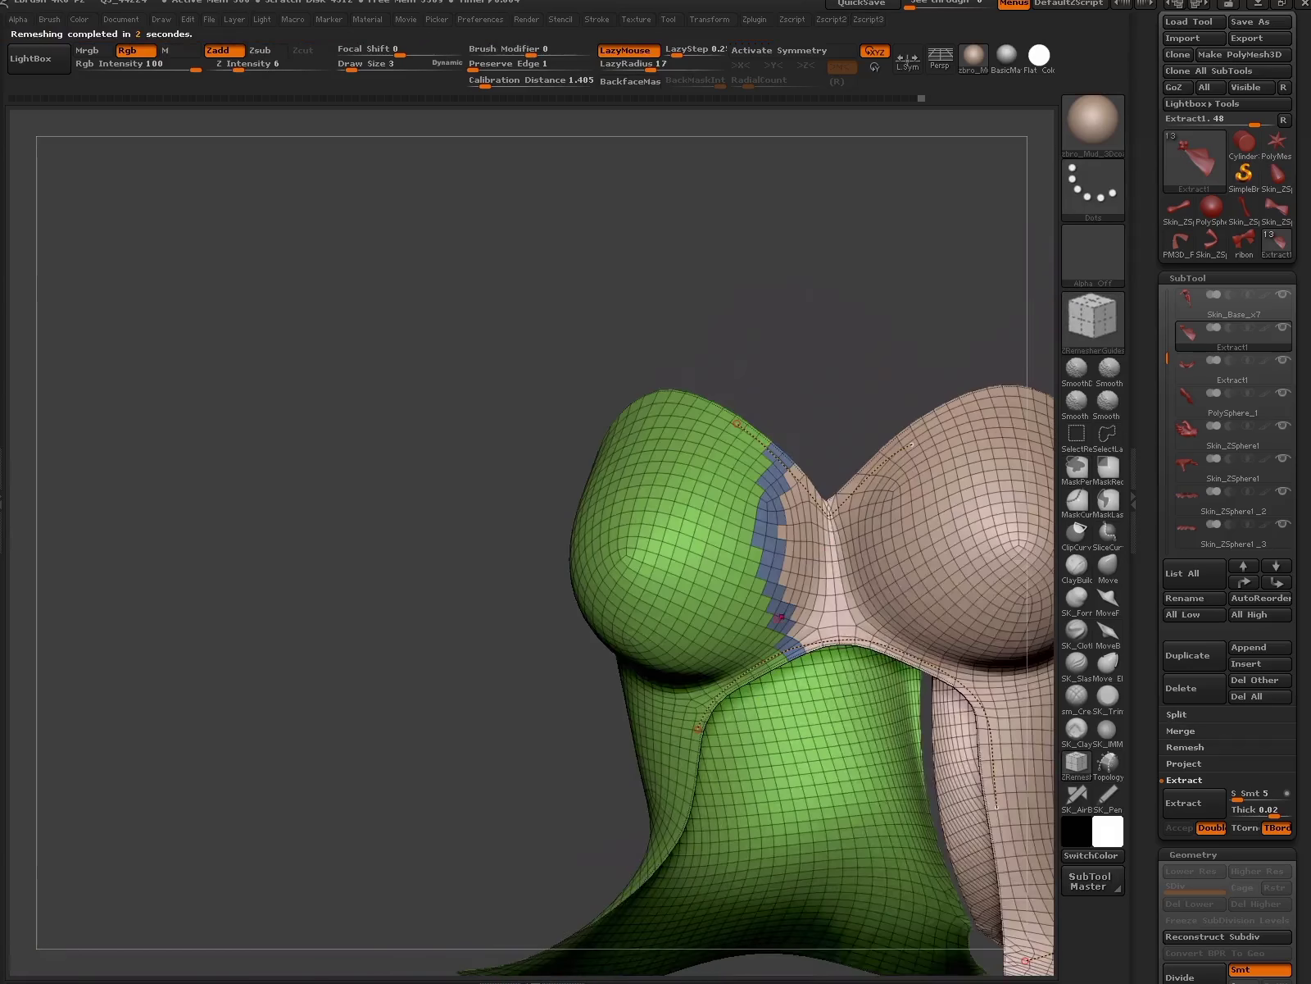
- Run ZRemesher again and orbit below and above to inspect the remeshed shell
key(space)
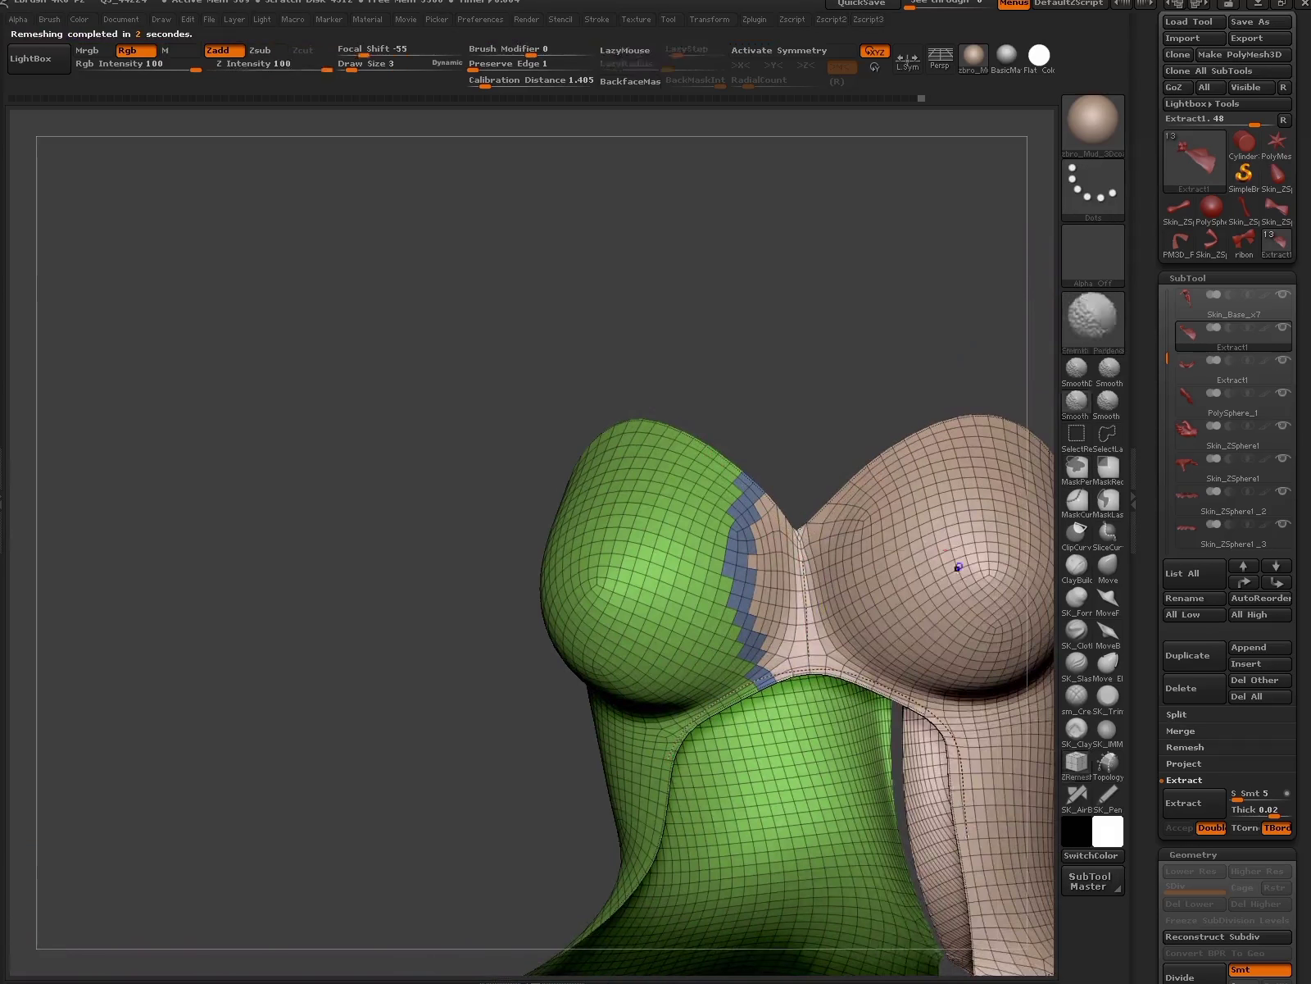
key(space)
click(930, 683)
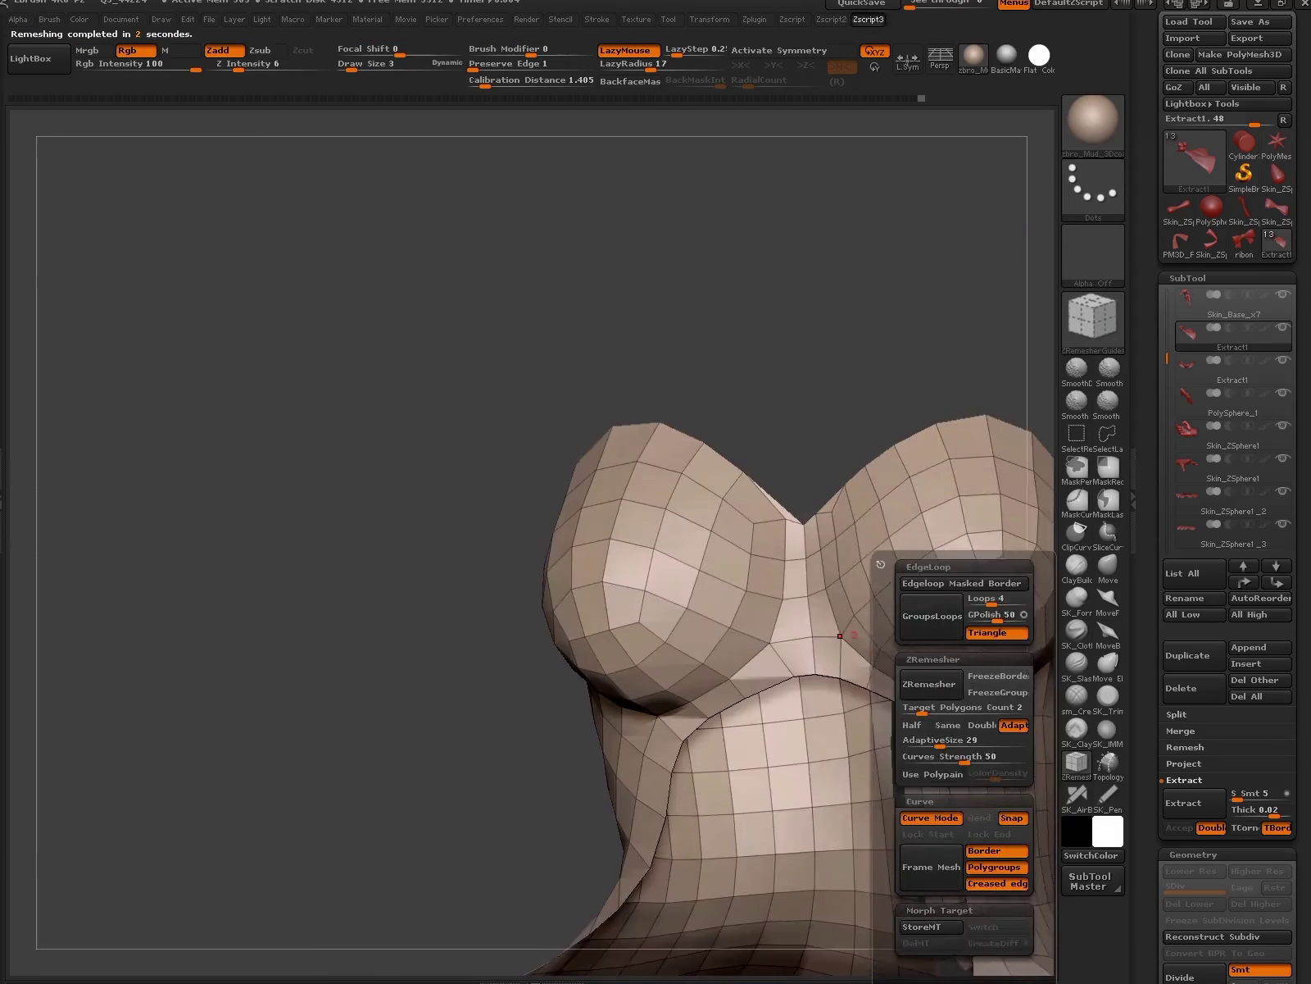
right_drag(937, 612, 878, 718)
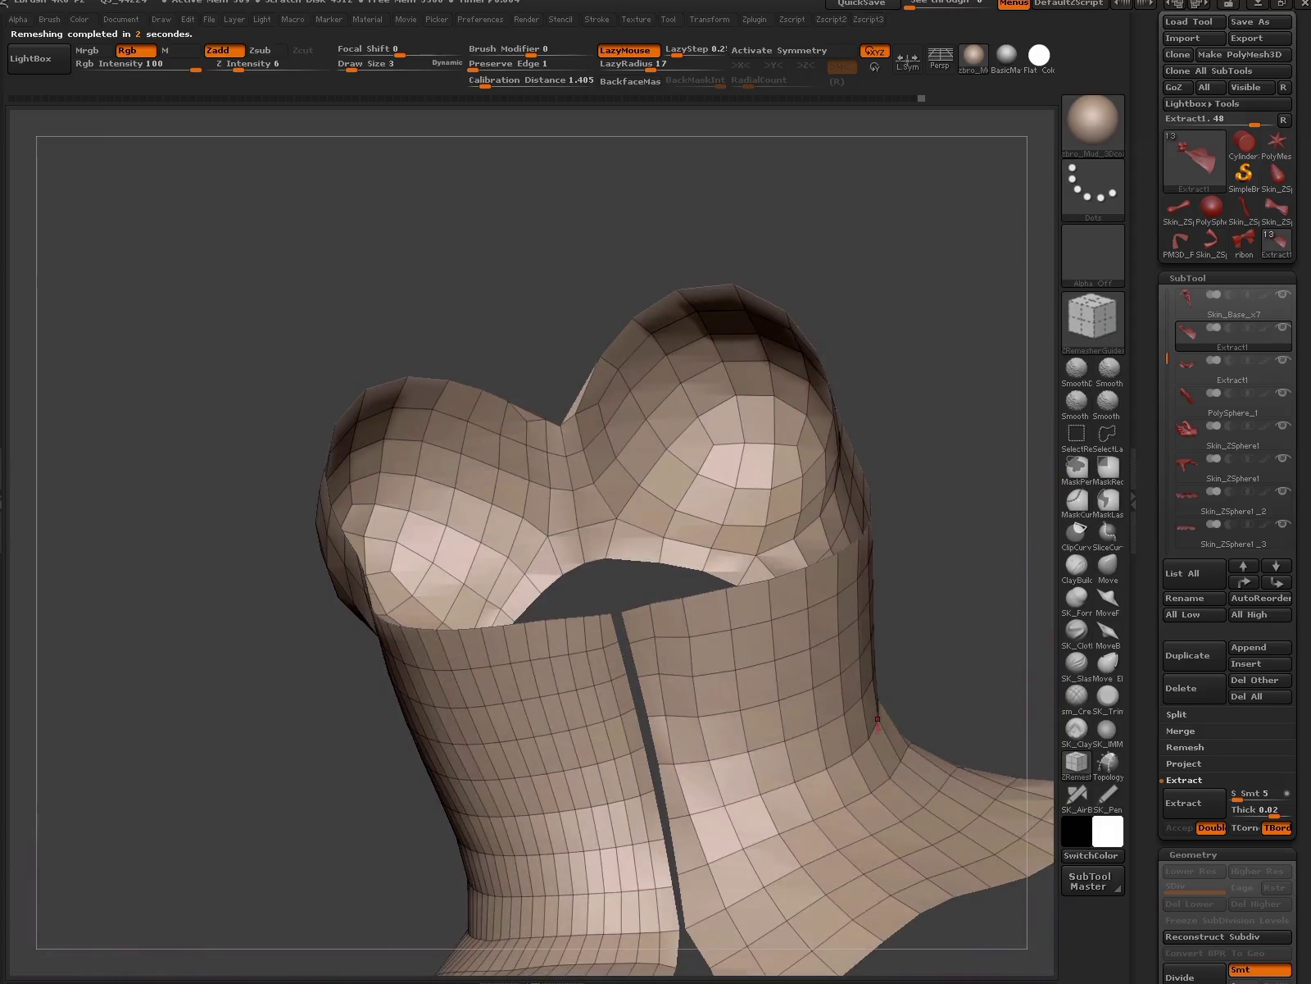
right_drag(877, 719, 744, 702)
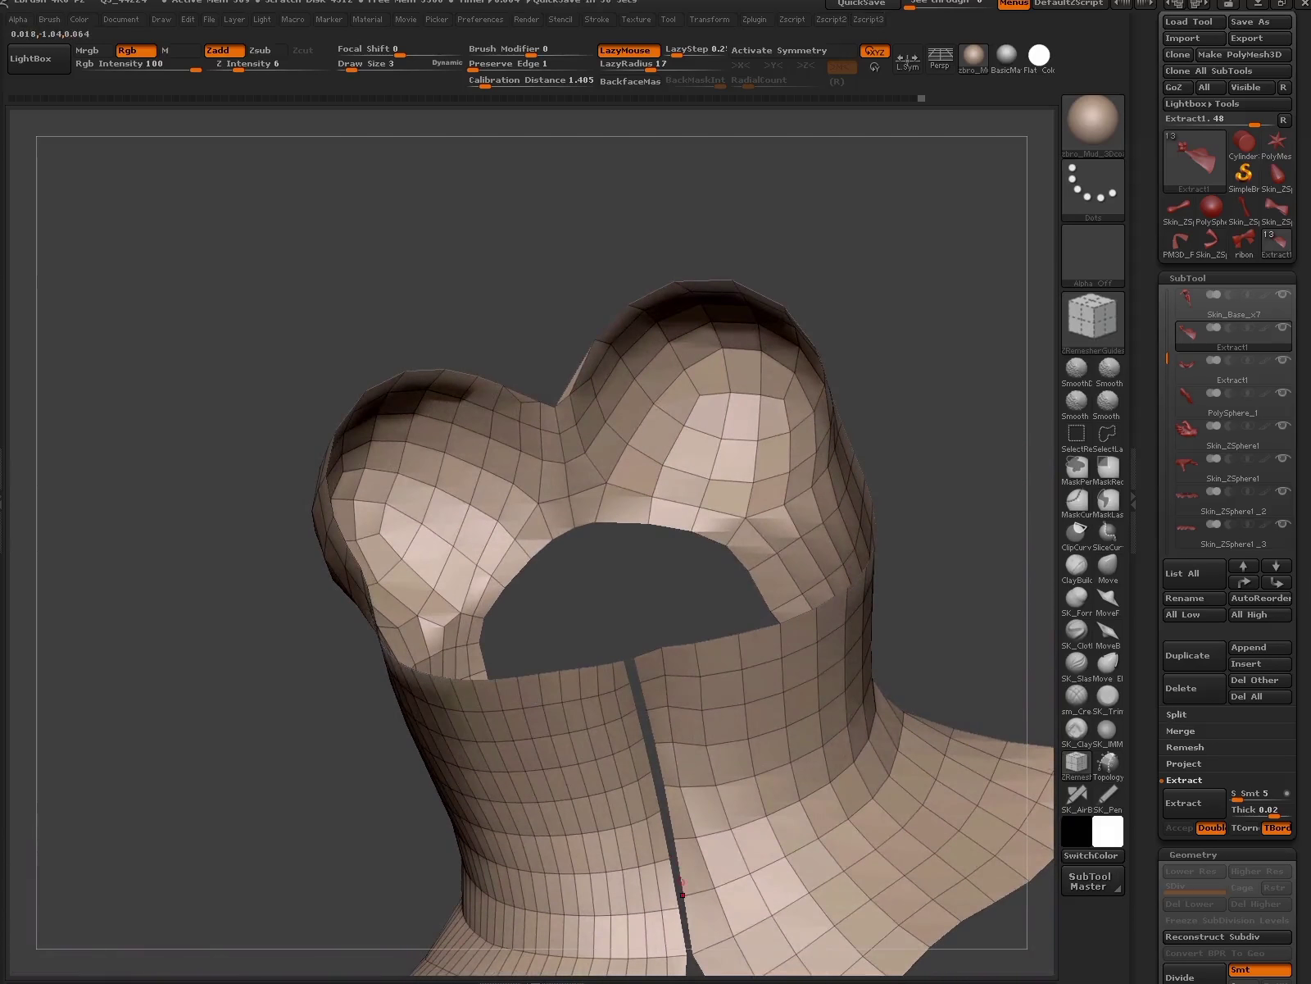
right_drag(799, 799, 763, 607)
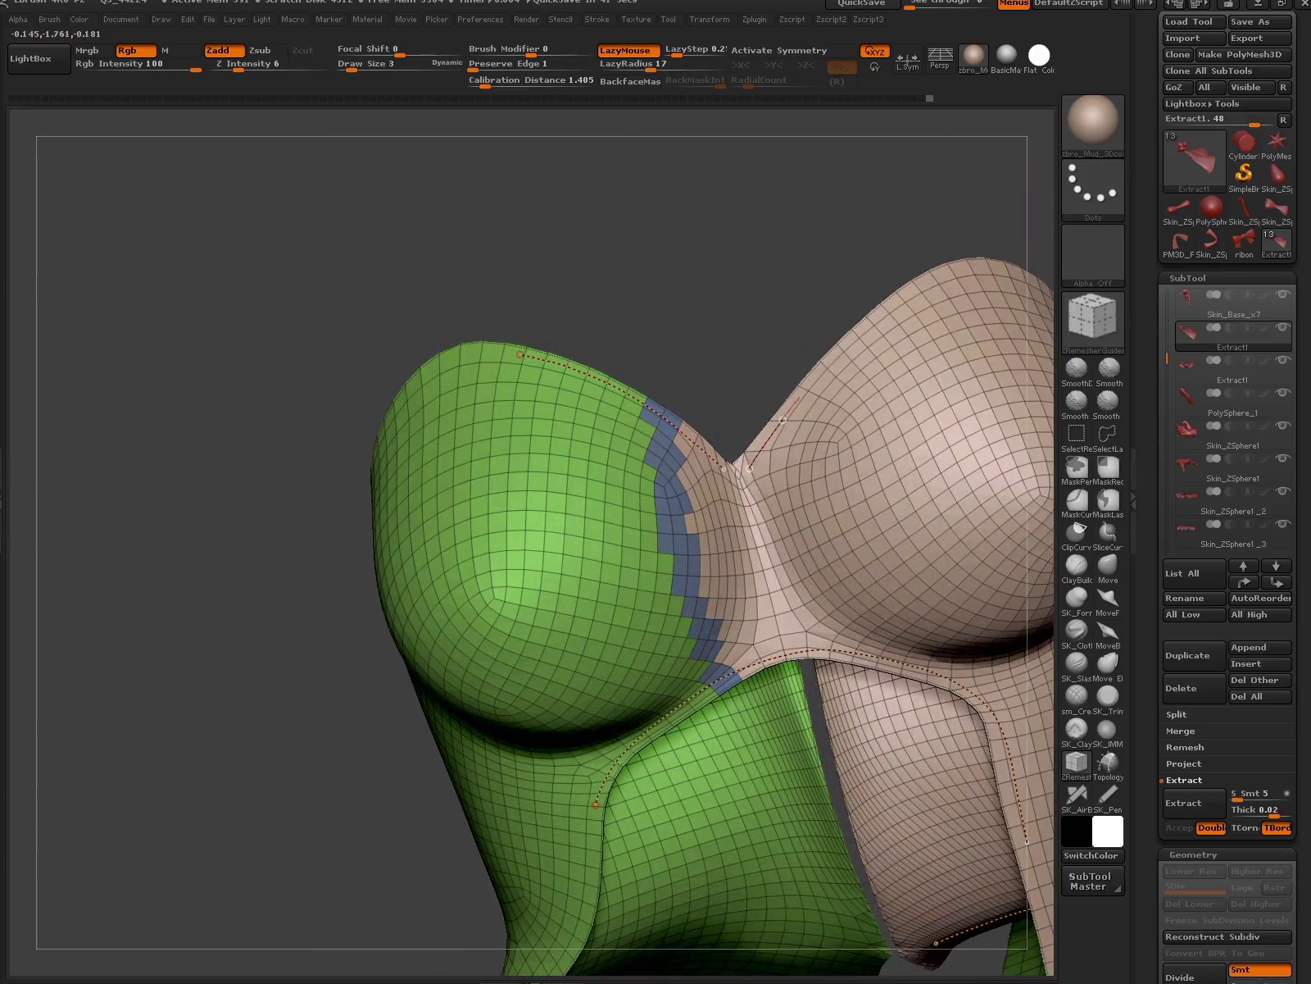
- Run two curve-guided ZRemesher passes on the bodice, inspecting and undoing each one
key(space)
click(889, 498)
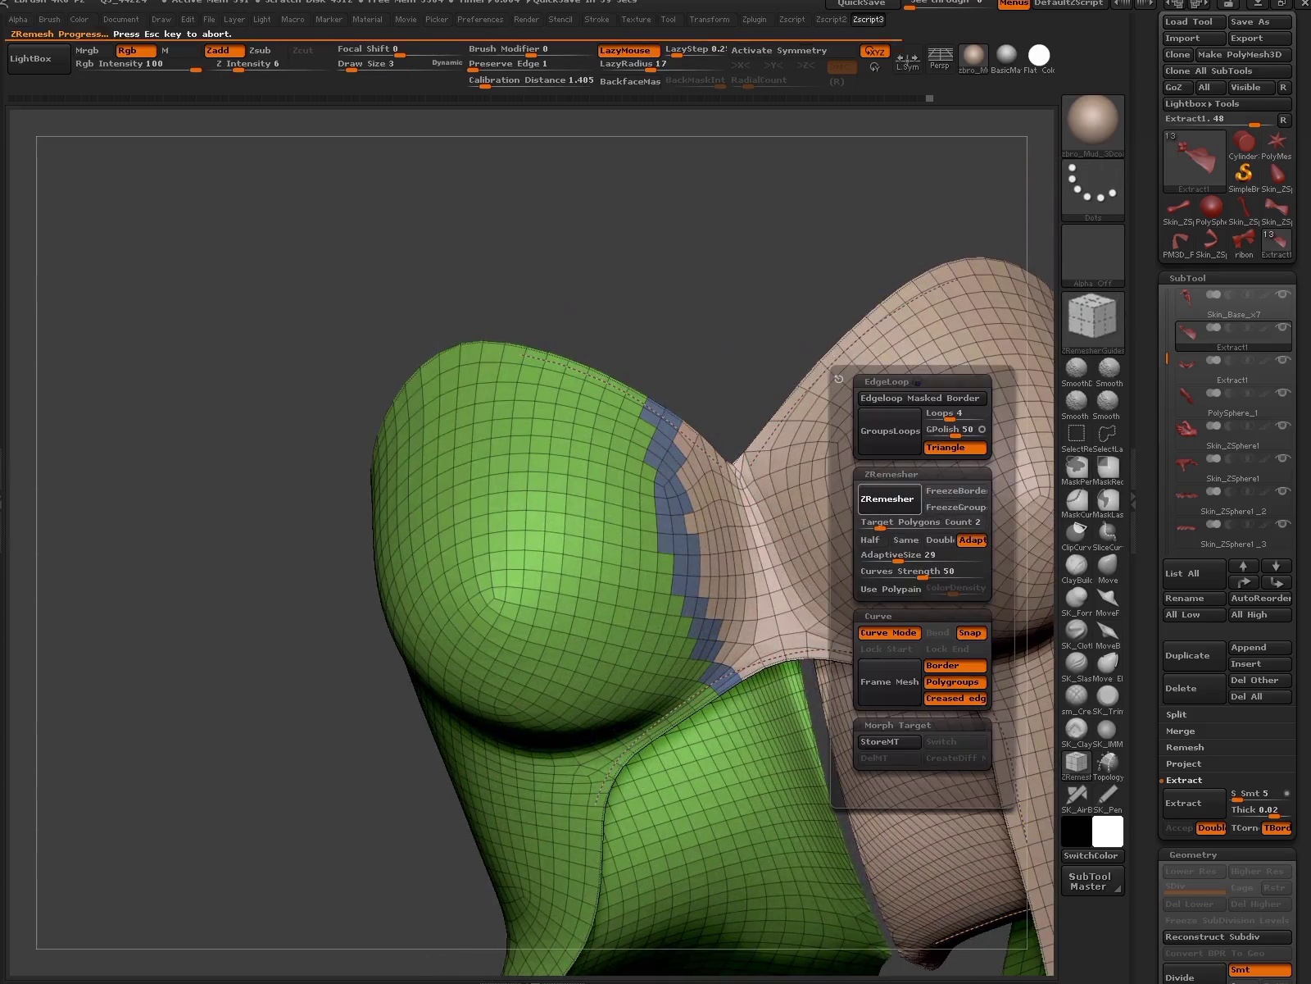
drag(778, 344, 621, 609)
key(ctrl+z)
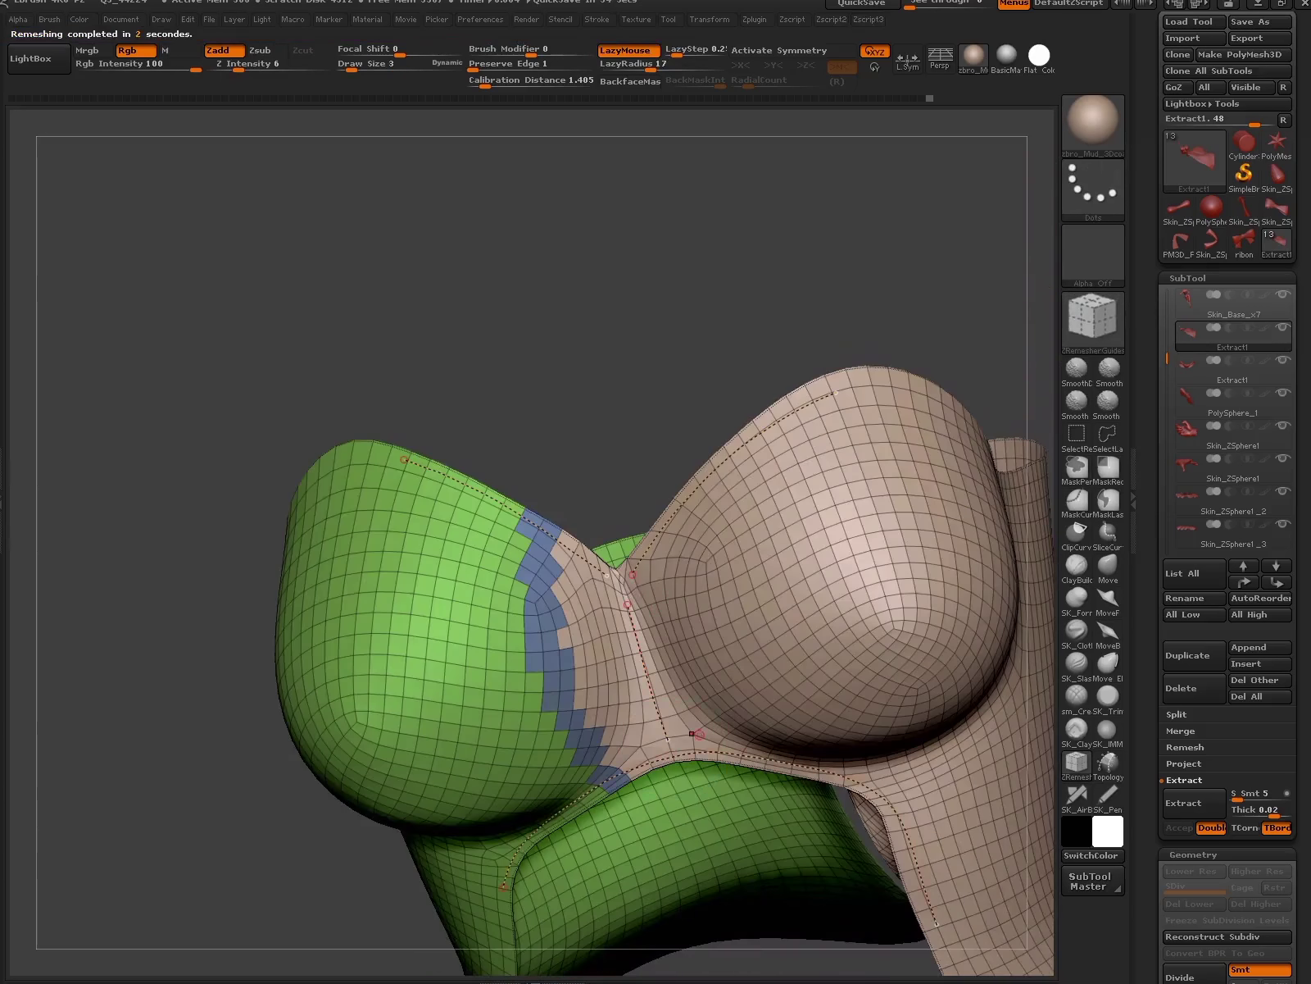
key(space)
click(881, 692)
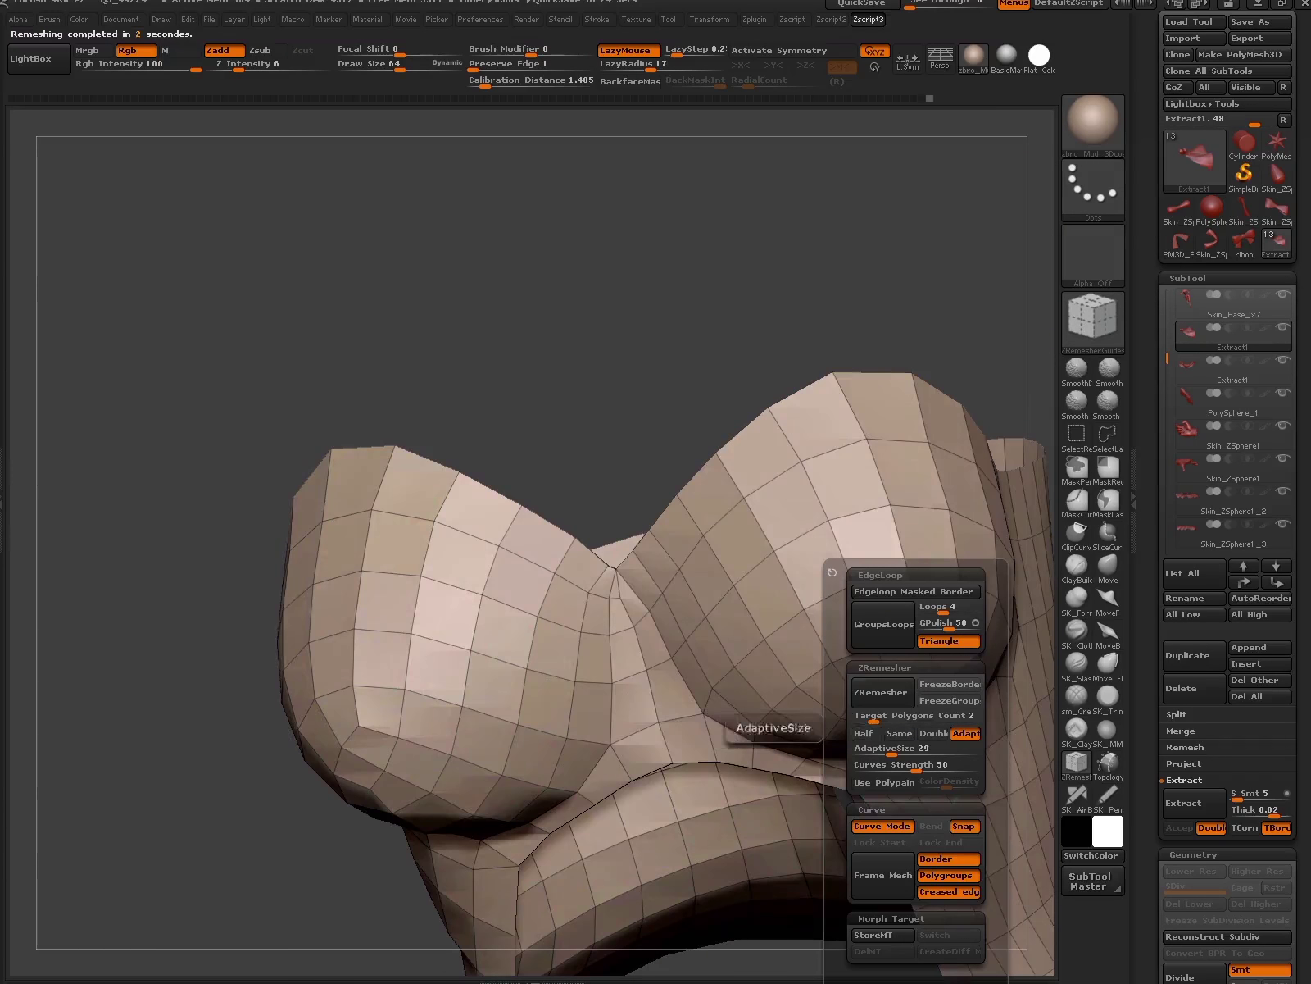
drag(778, 353, 688, 727)
key(ctrl+z)
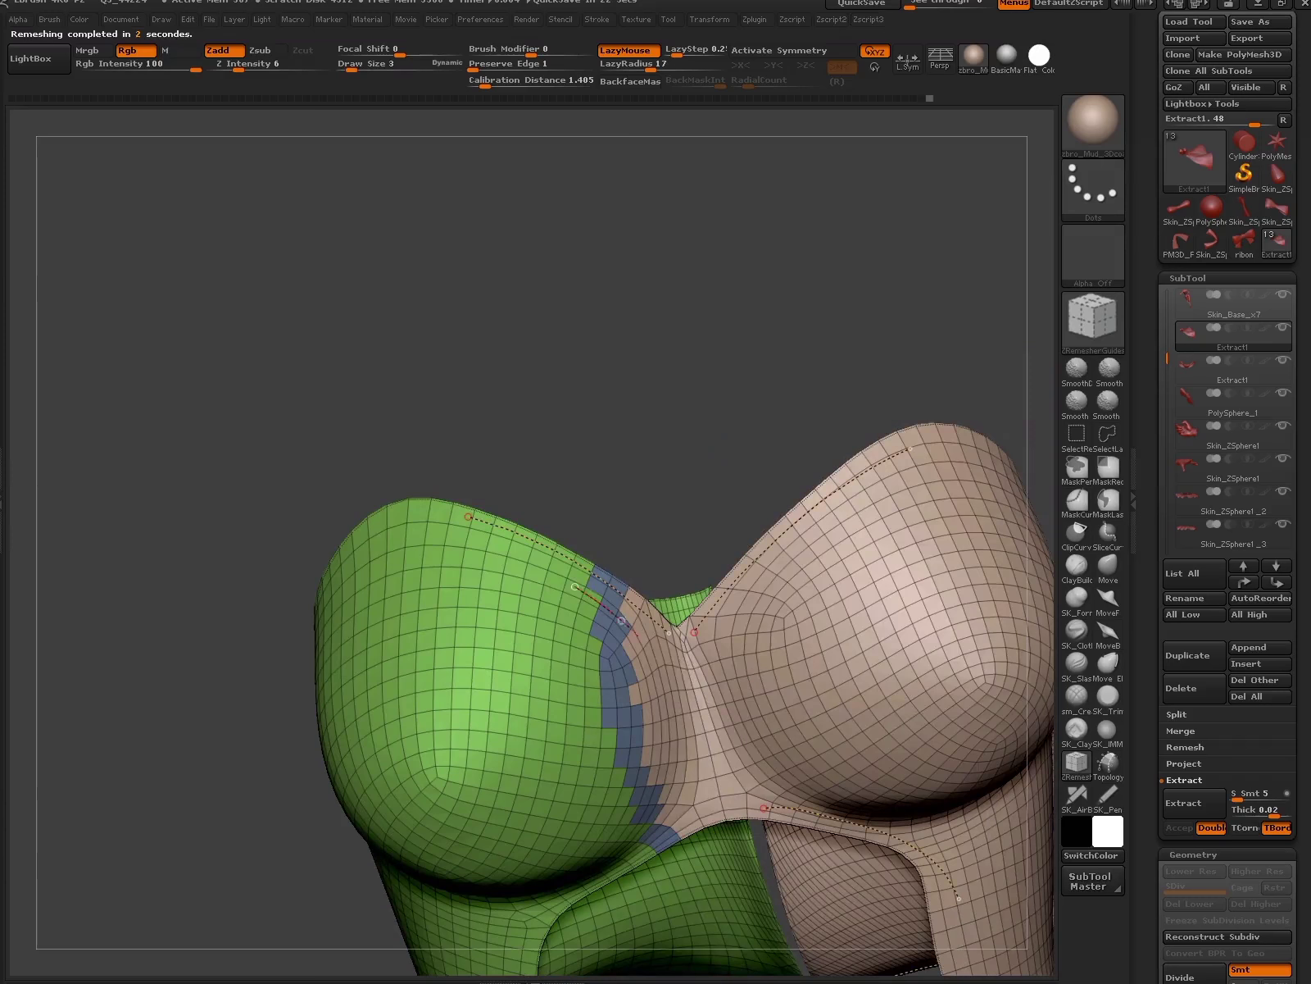
- Test two more bodice remeshes, reverting each to the dense polygrouped mesh
key(space)
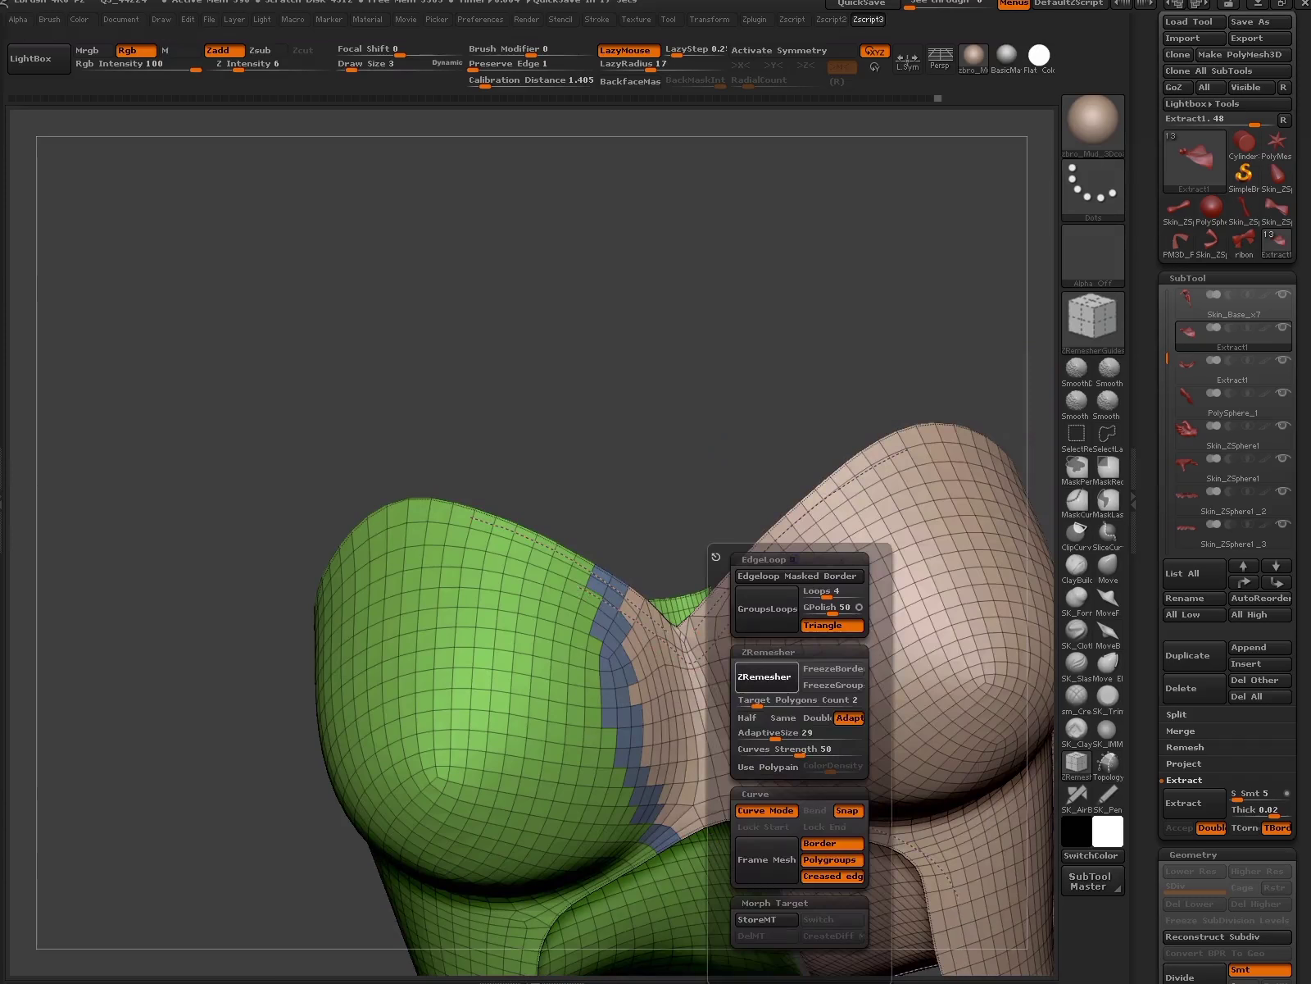
drag(328, 328, 246, 345)
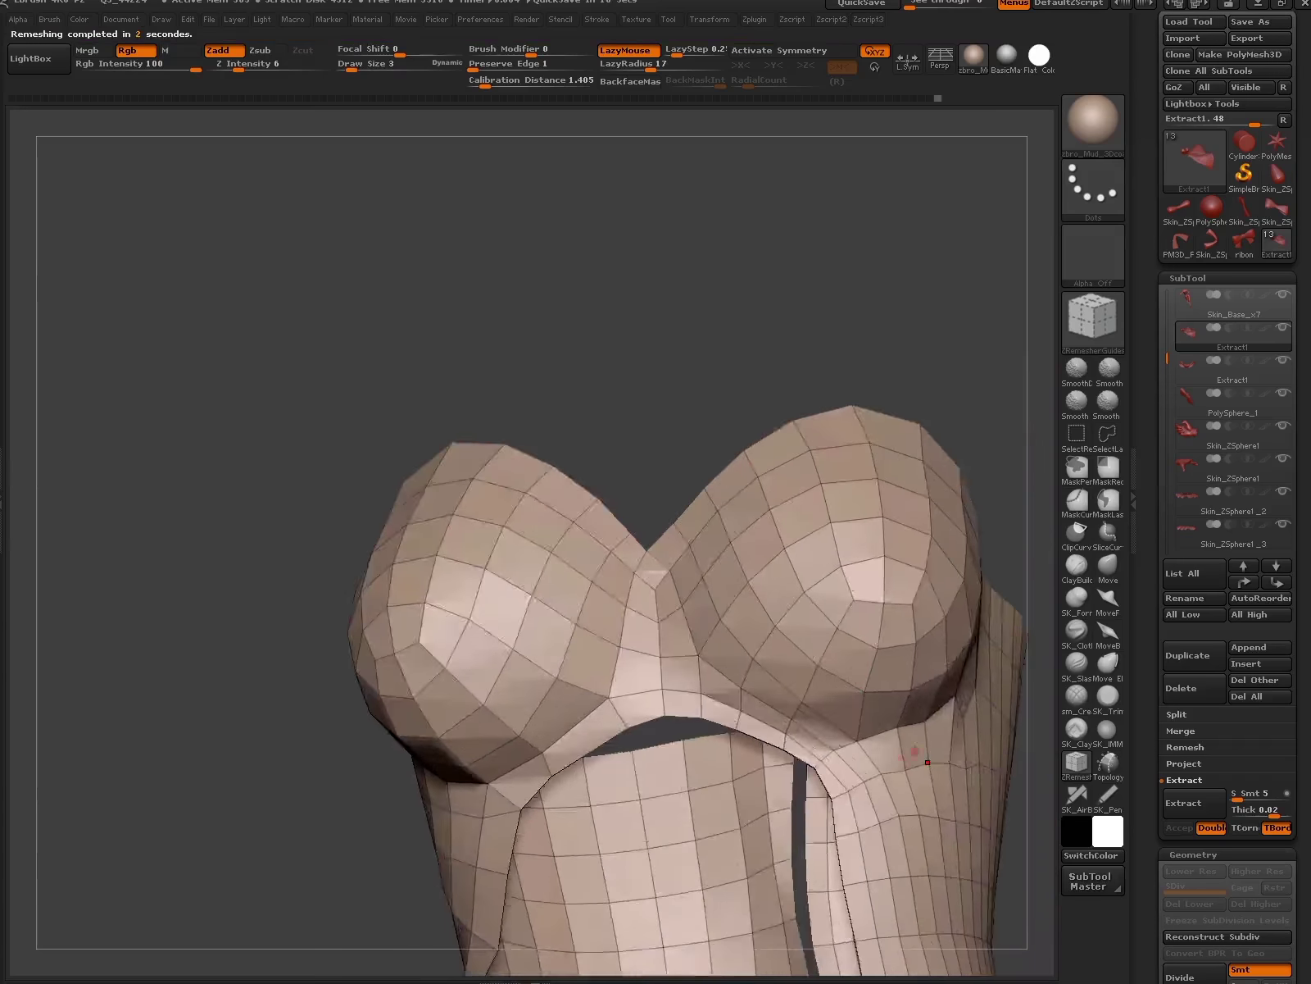
key(ctrl+z)
key(space)
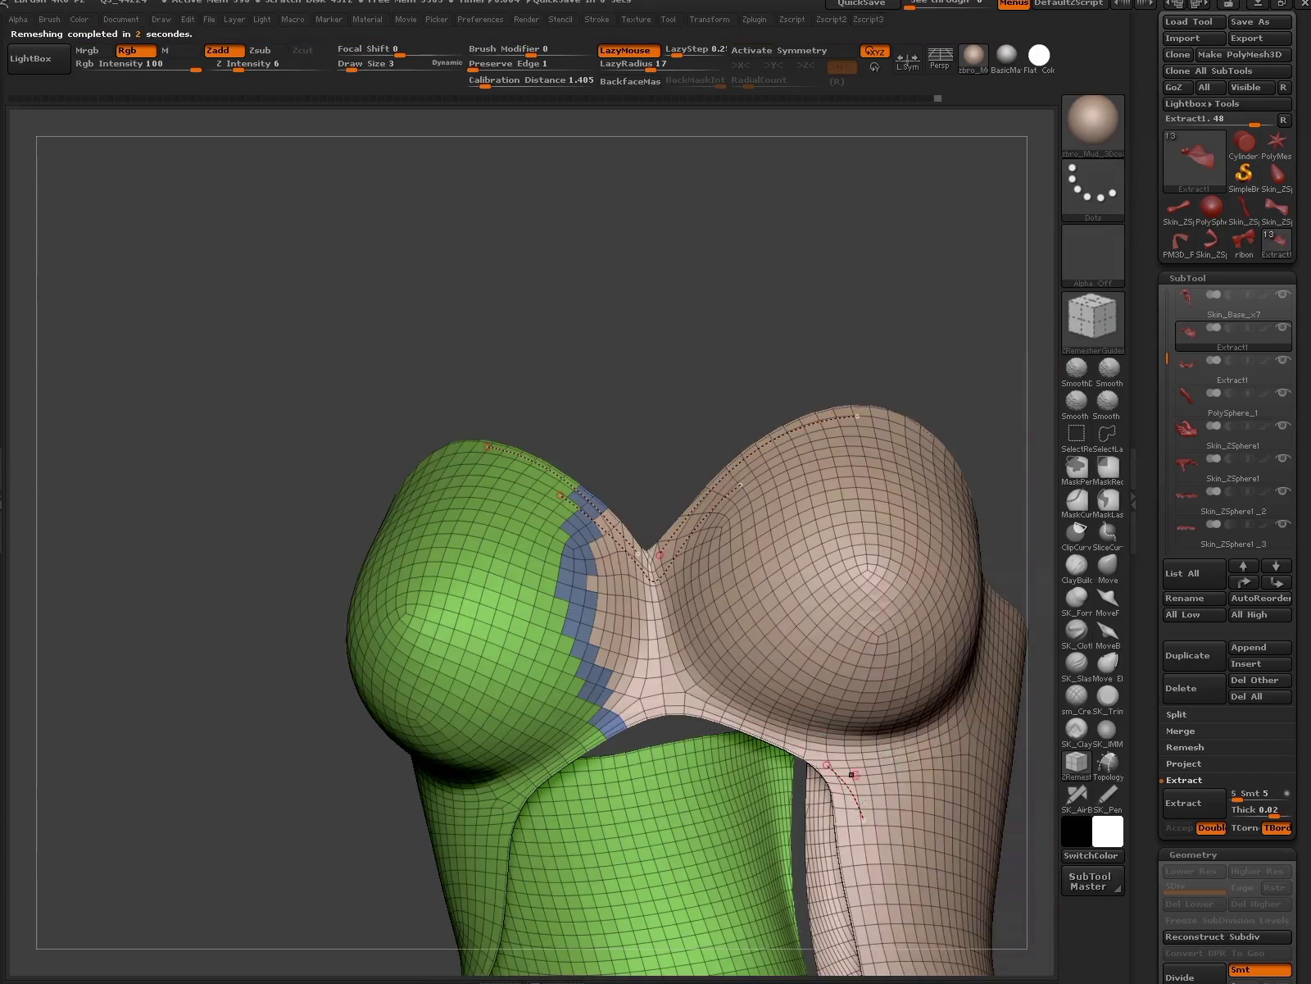
key(space)
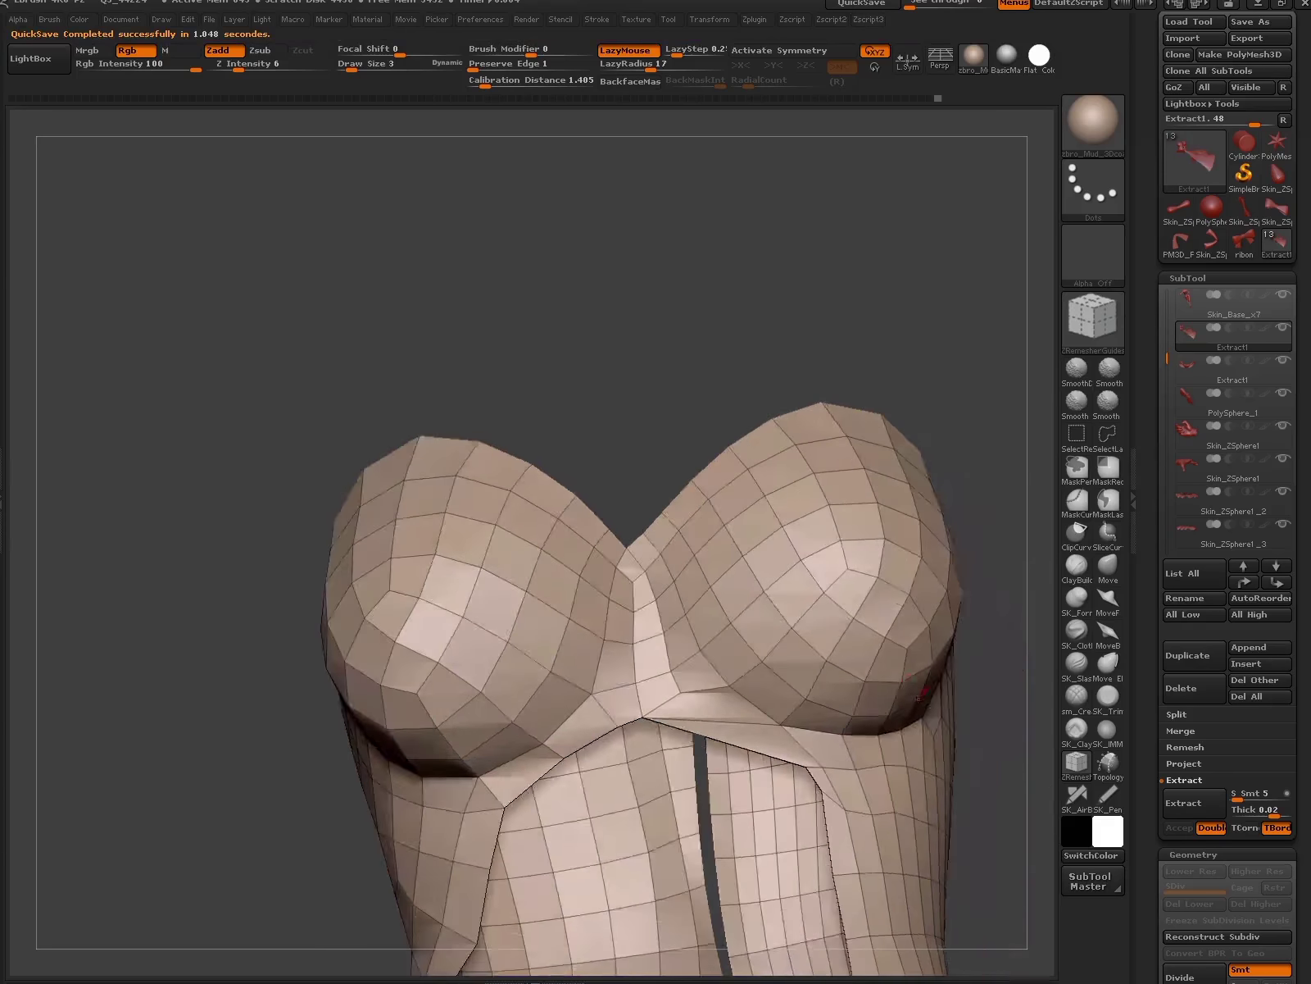
key(ctrl+z)
- Drop the lower guide curve, remesh the bodice, and check the coarse quads and split collar
key(space)
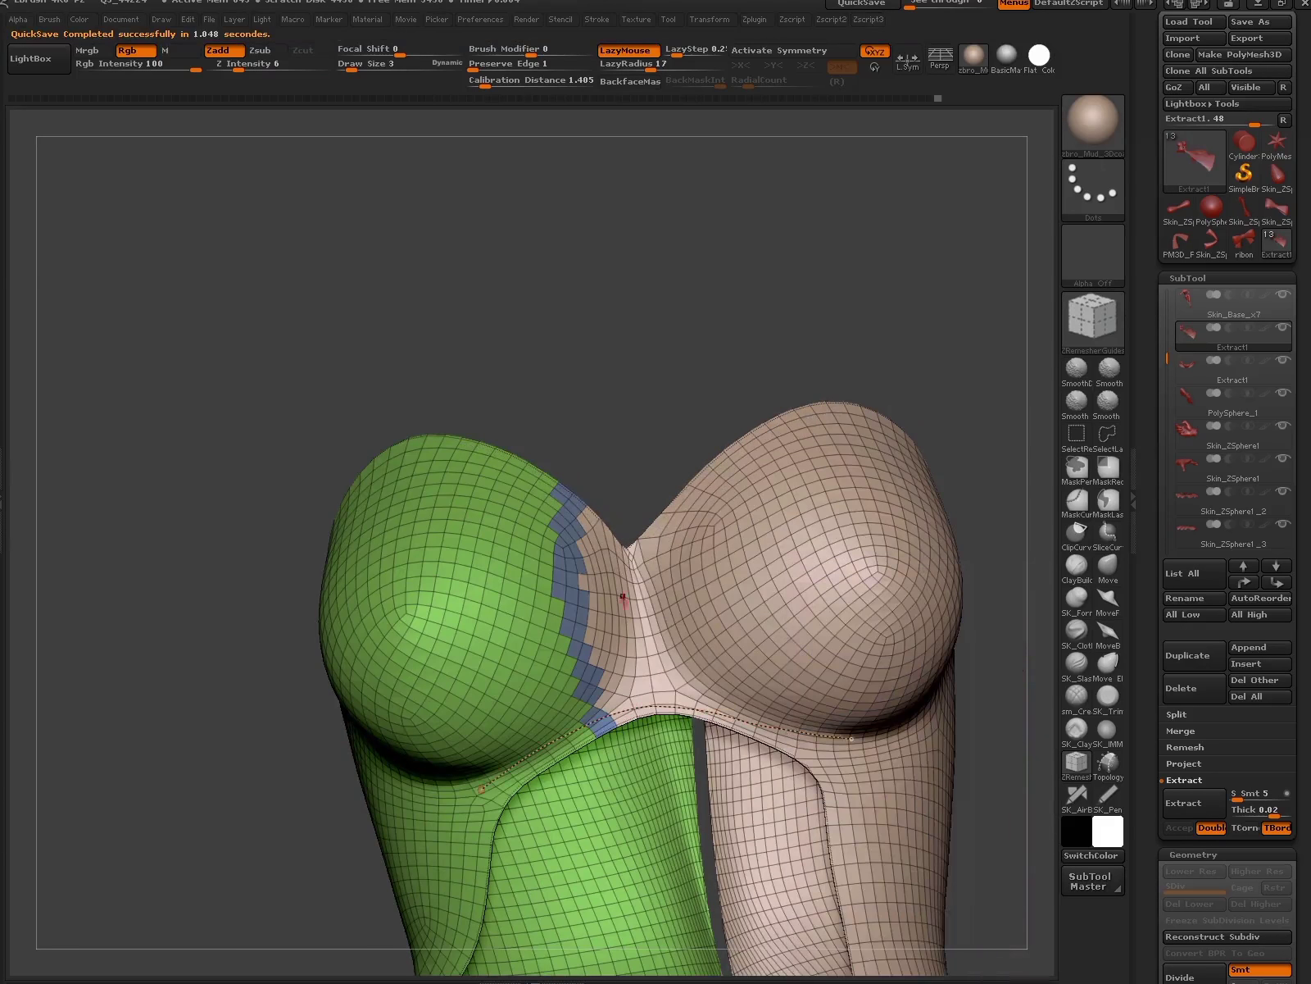
key(ctrl+z)
key(space)
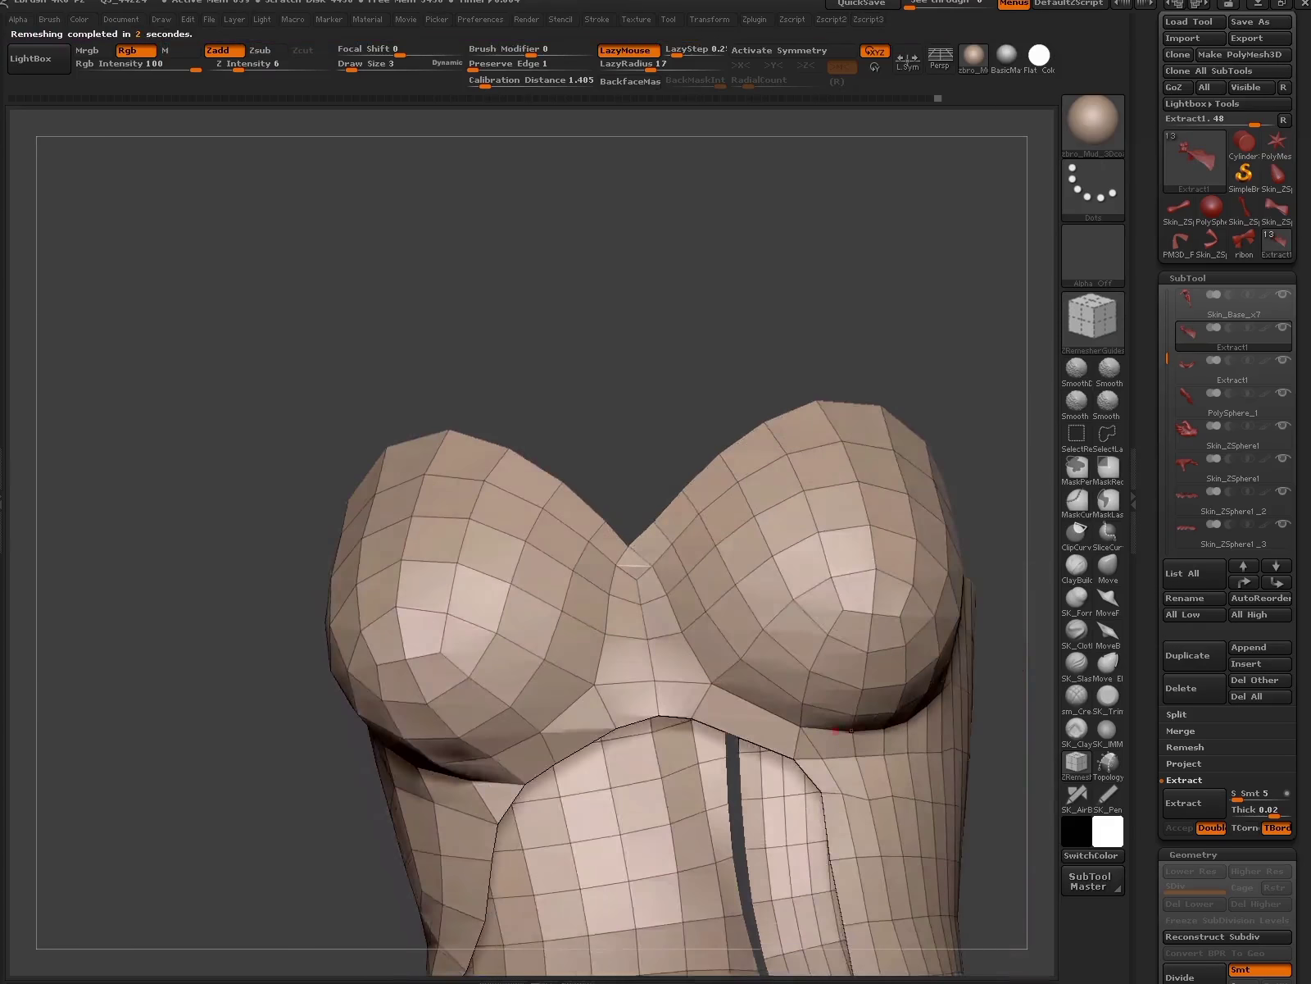
drag(246, 574, 344, 623)
mouse_move(931, 703)
mouse_down()
mouse_move(915, 741)
mouse_move(713, 613)
mouse_up()
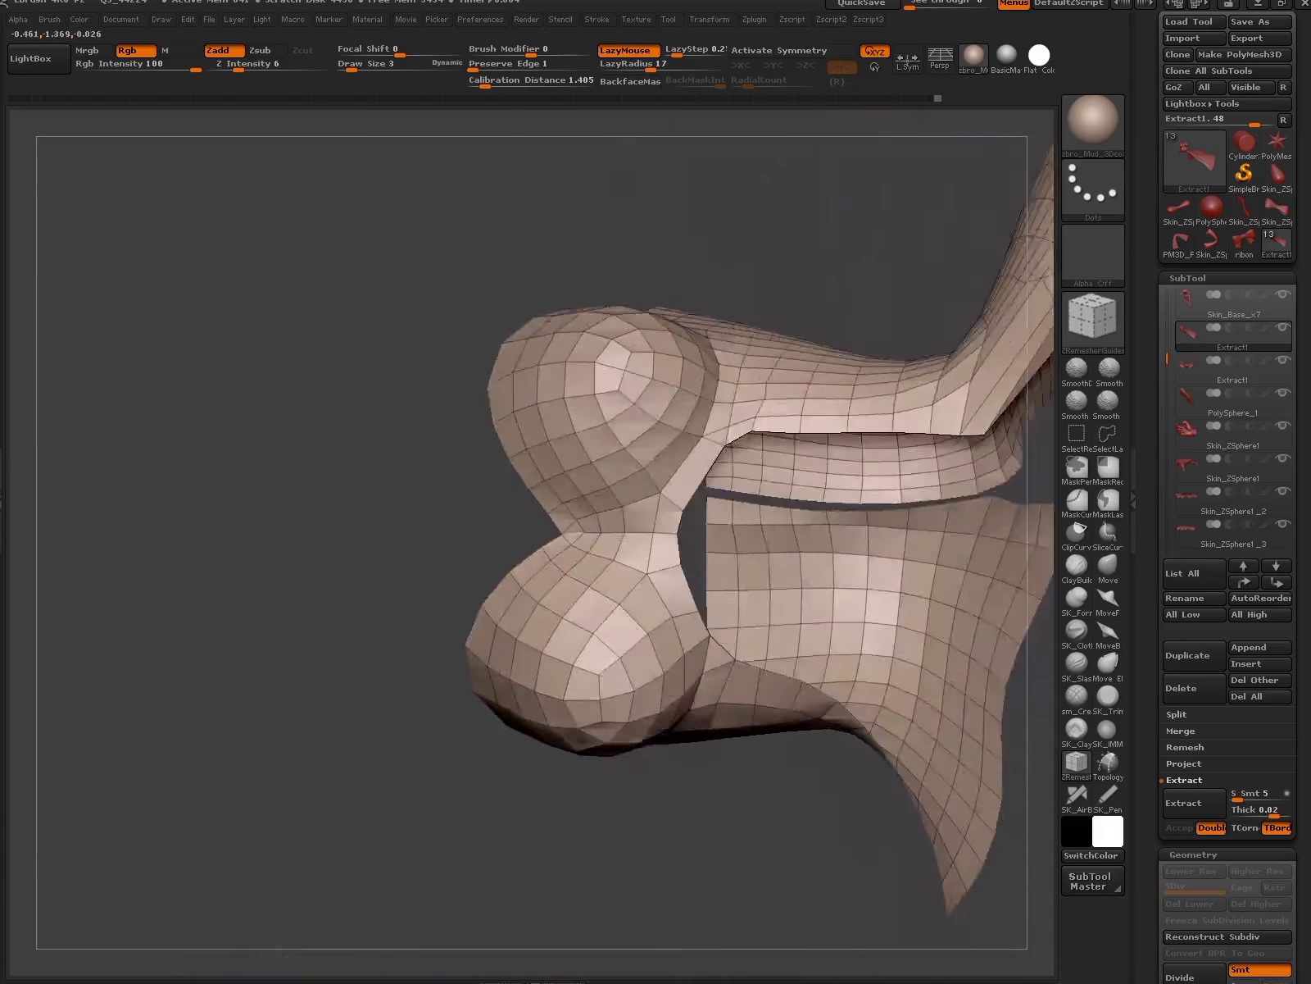
- Test another remesh, undo to the dense mesh, and rotate from the side to the collar front
key(space)
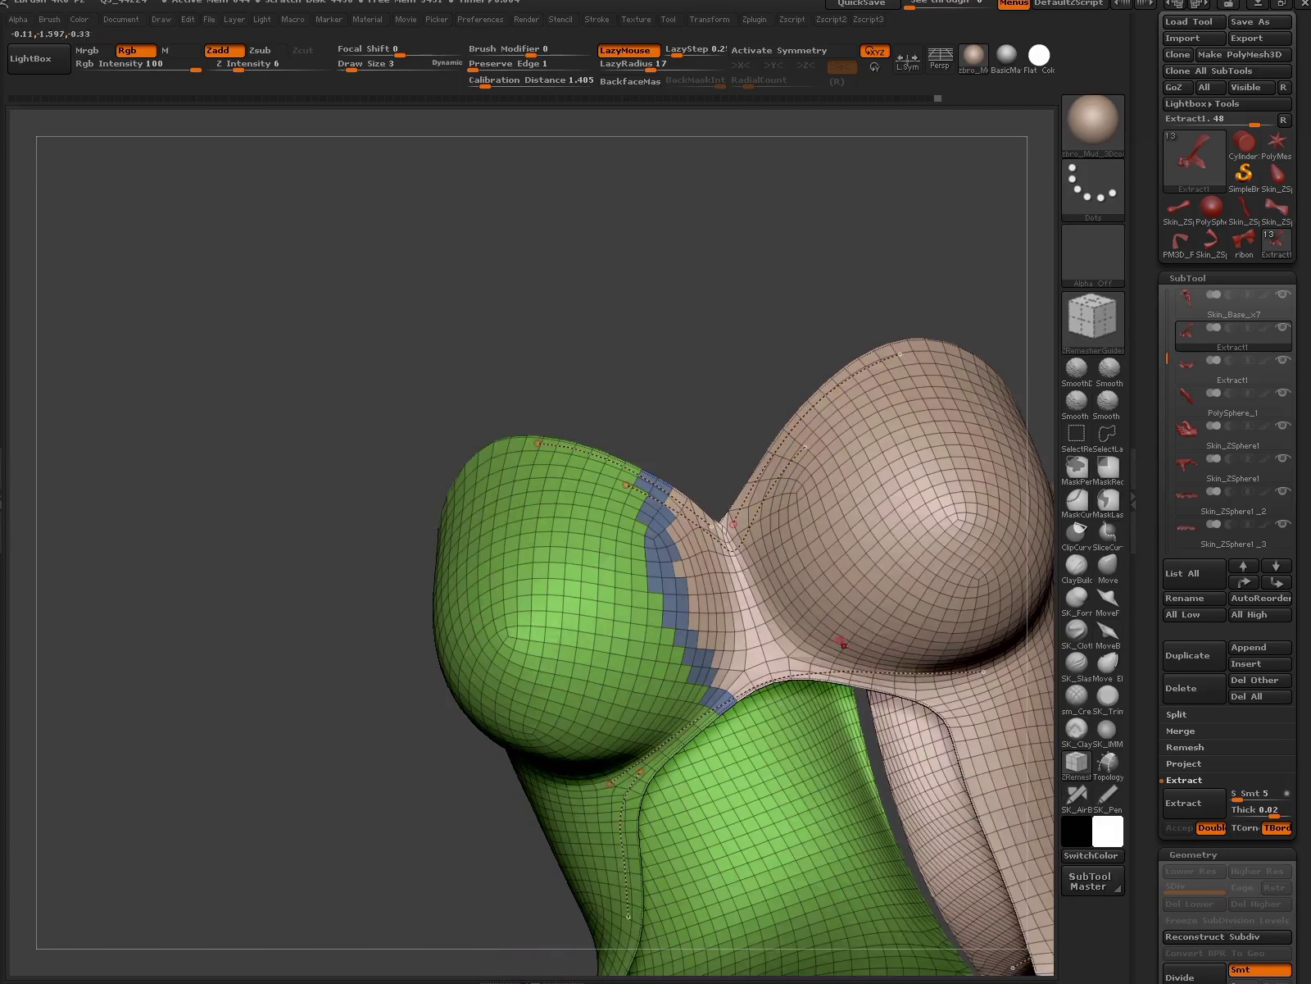
key(space)
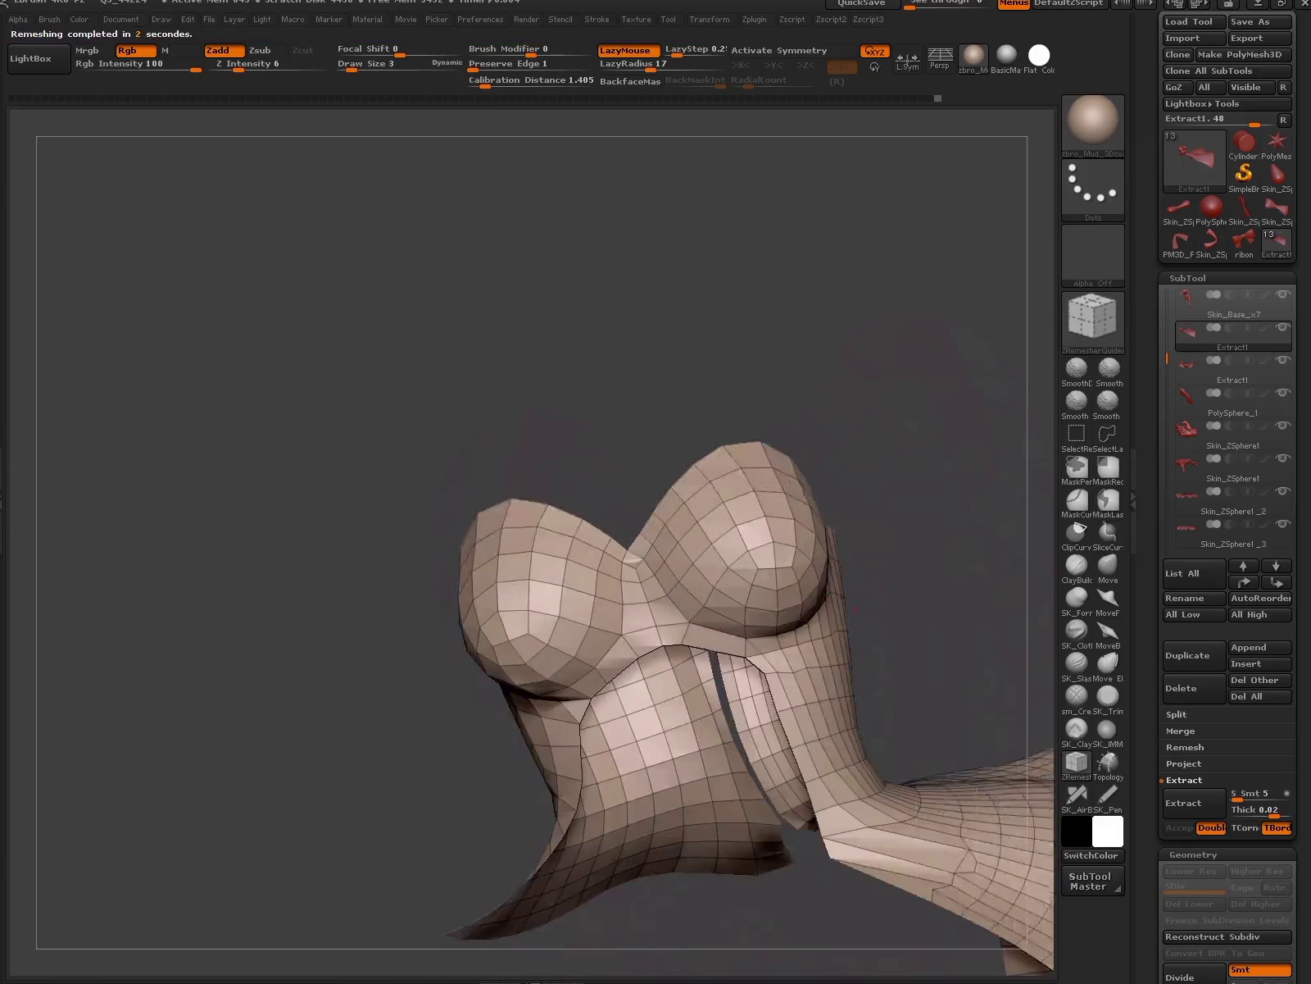
mouse_move(738, 738)
mouse_down()
mouse_move(864, 733)
mouse_move(826, 825)
mouse_up()
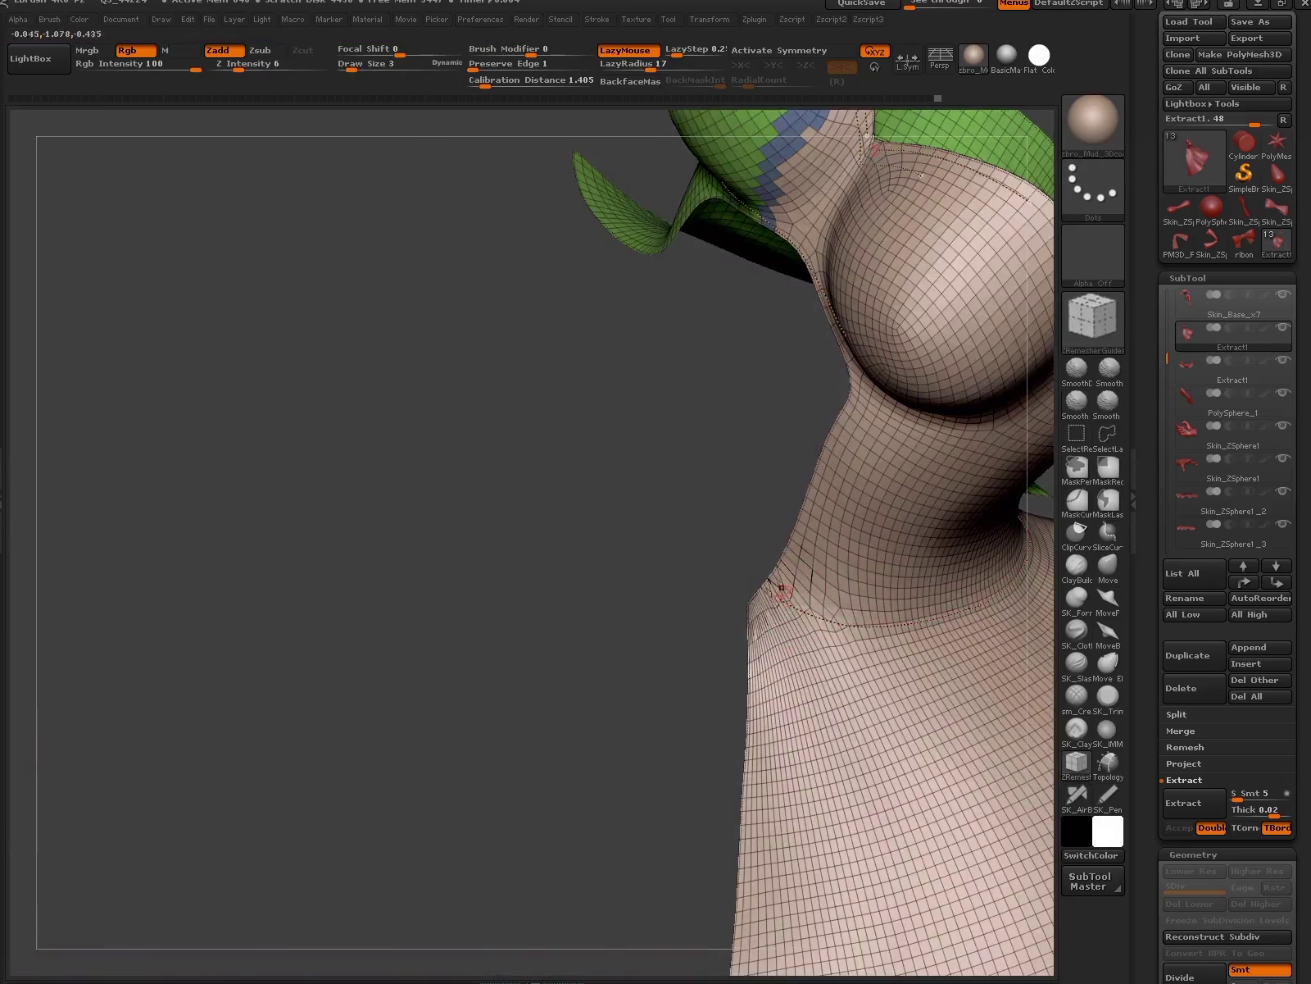
- Remesh the bodice around the neck and orbit to review the low-poly quads
drag(781, 587, 806, 555)
key(space)
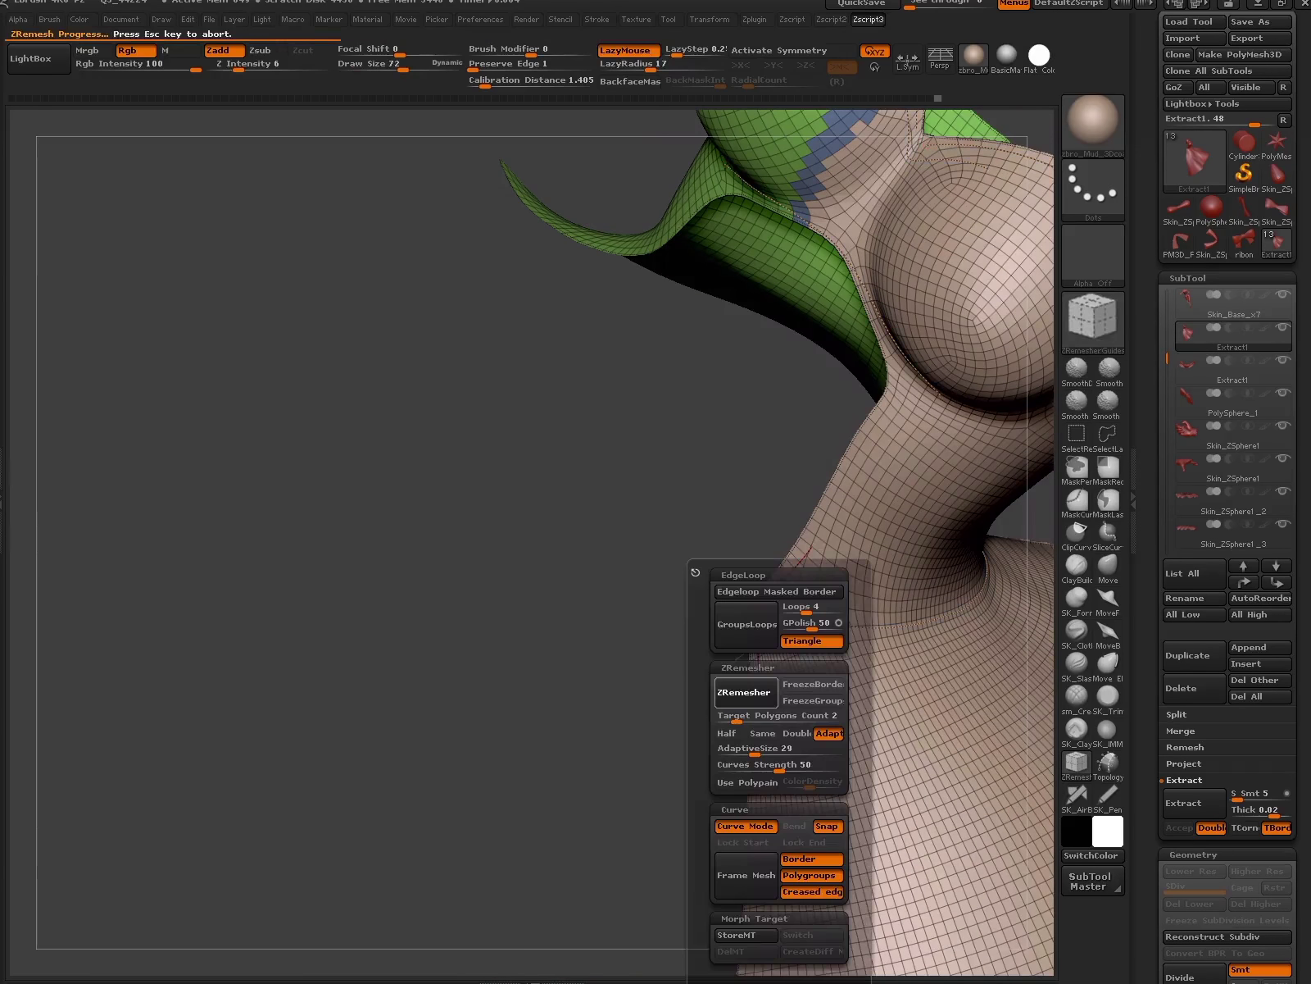
mouse_move(806, 555)
mouse_down()
mouse_move(803, 640)
mouse_move(820, 623)
mouse_move(807, 647)
mouse_move(668, 529)
mouse_up()
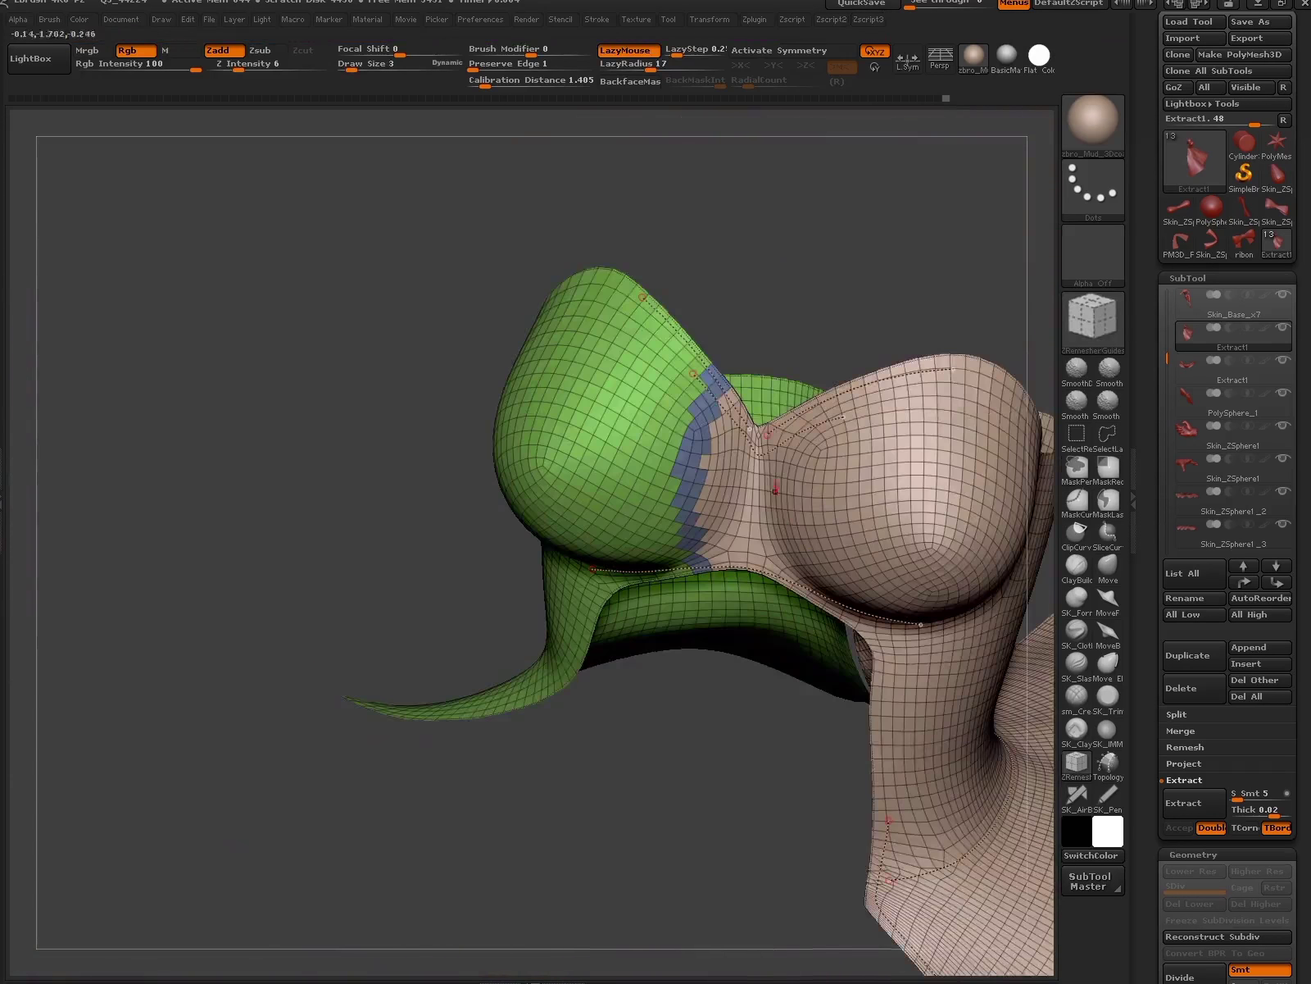
drag(803, 640, 803, 640)
key(space)
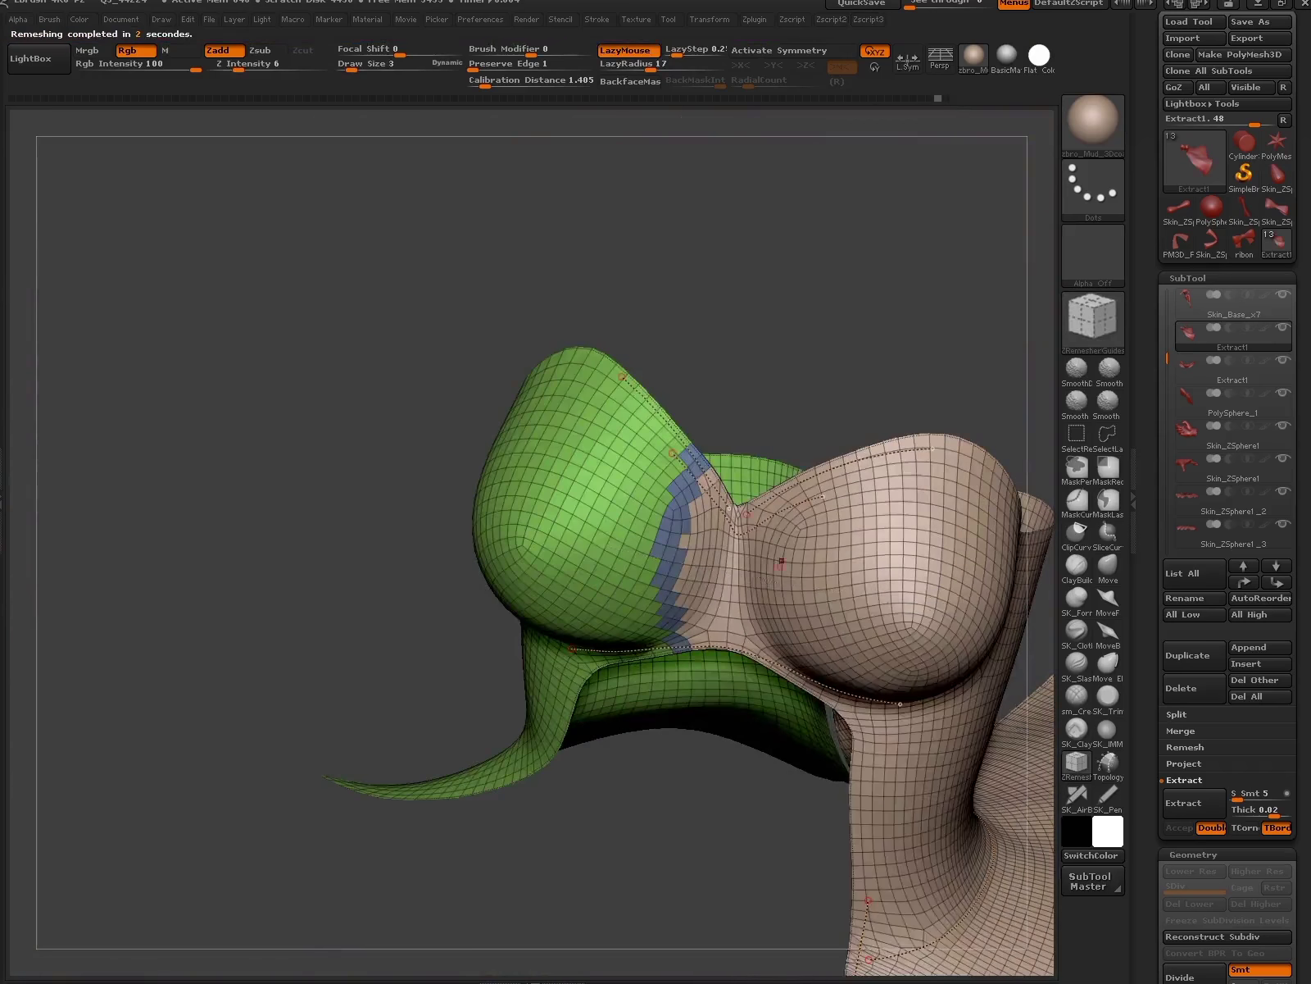
drag(781, 562, 776, 582)
- Remesh the bodice once more with the guide curves, then insert a ZSphere subtool below Extract1_1
key(space)
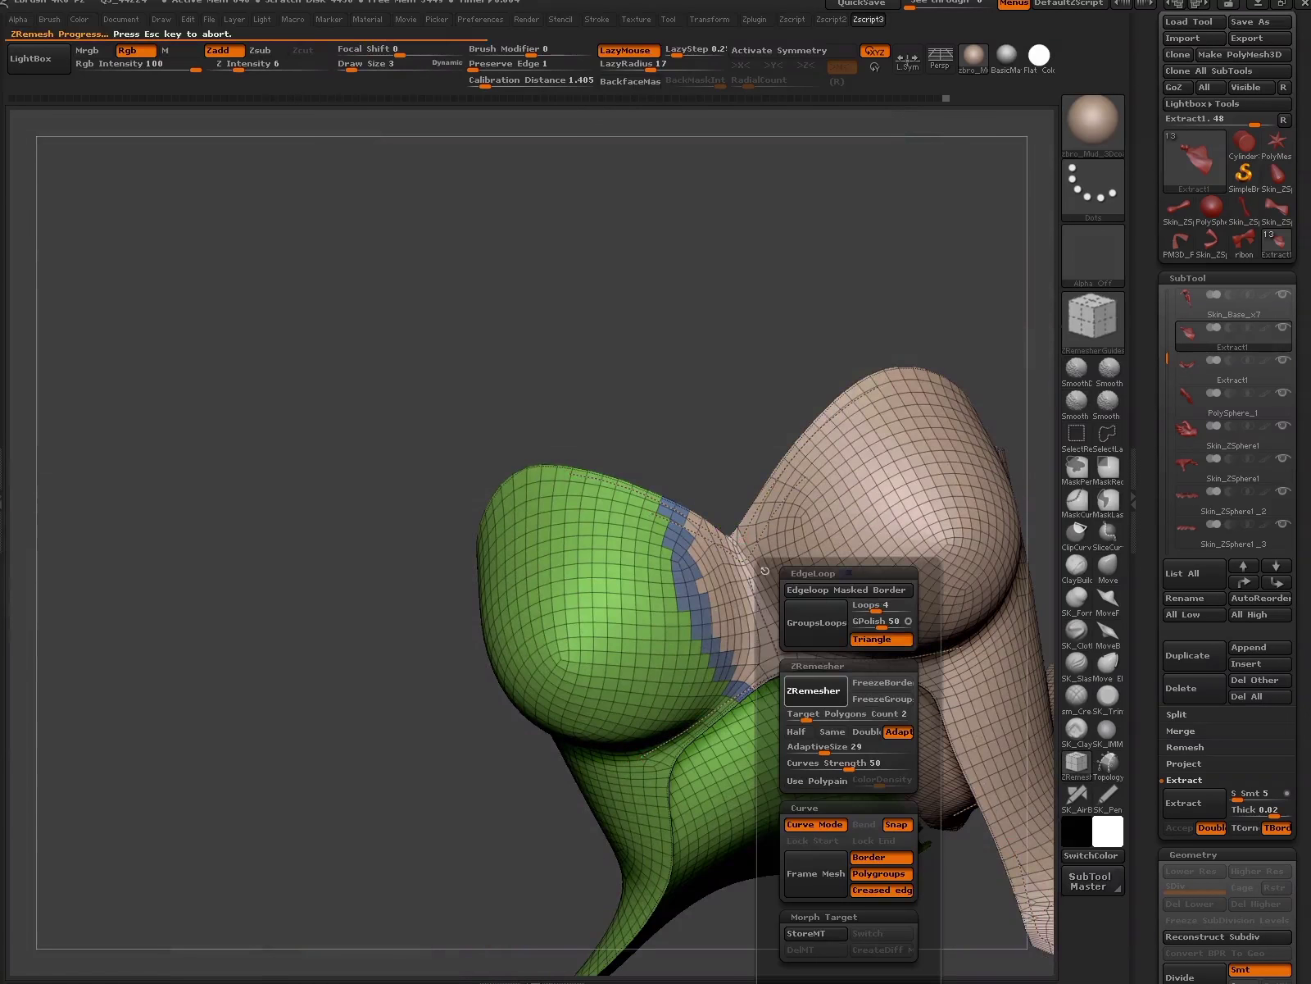
drag(765, 570, 861, 571)
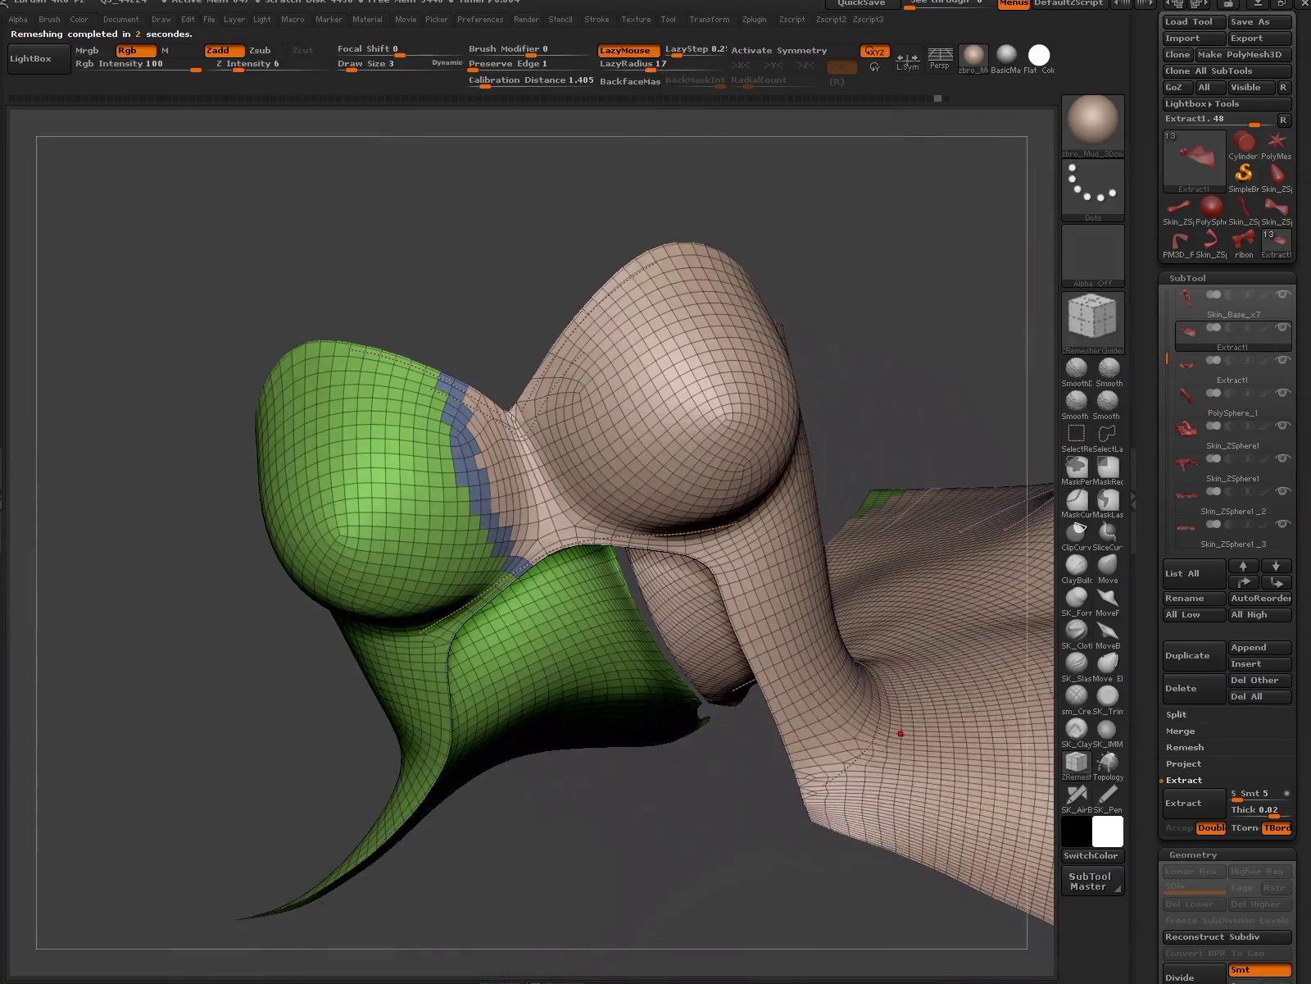
key(space)
click(910, 692)
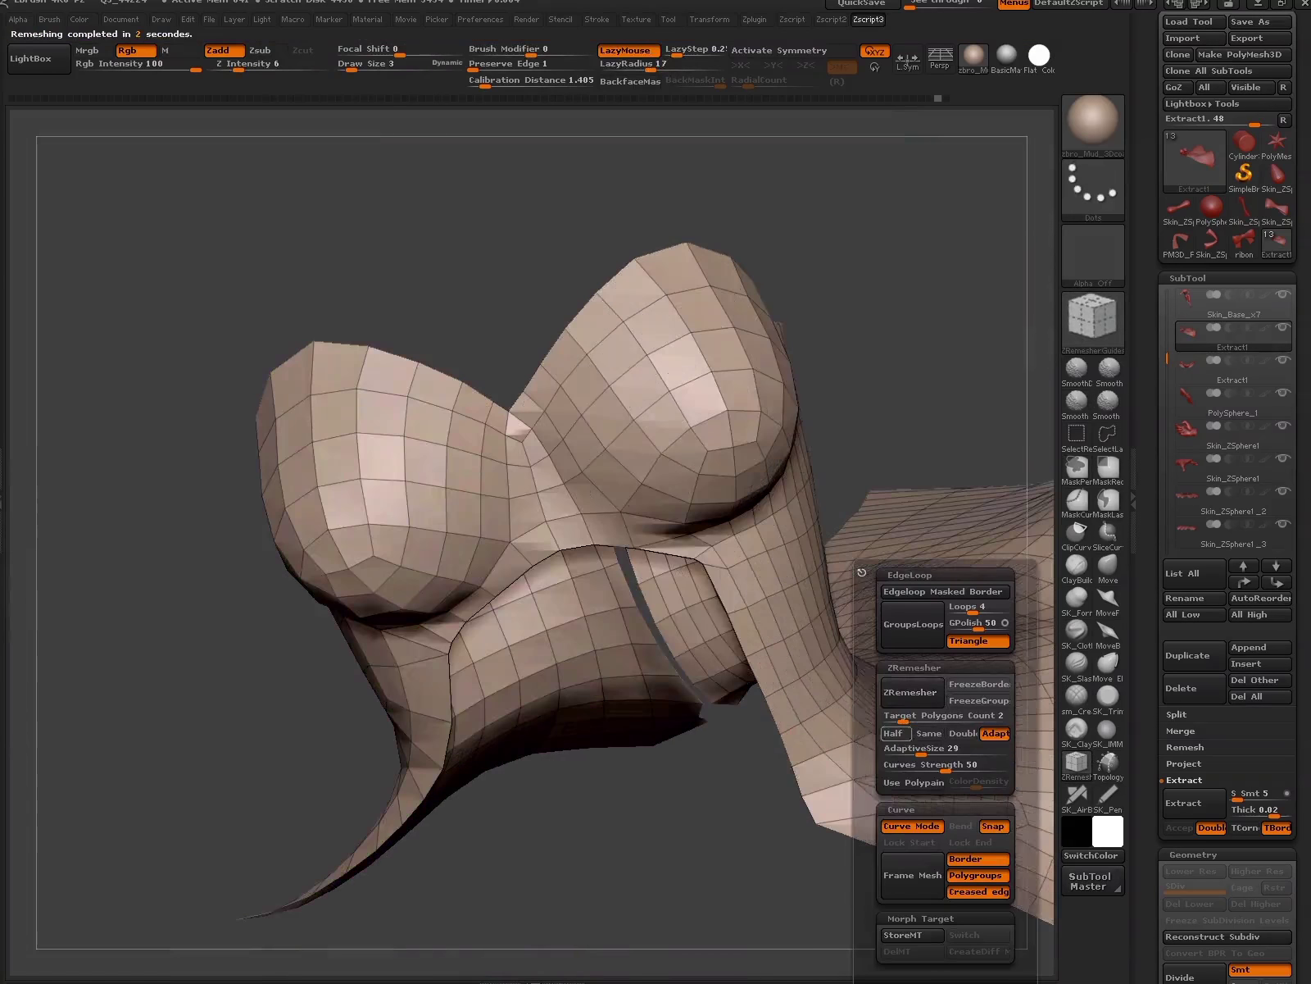
mouse_move(655, 822)
mouse_down()
mouse_move(568, 815)
mouse_move(754, 889)
mouse_up()
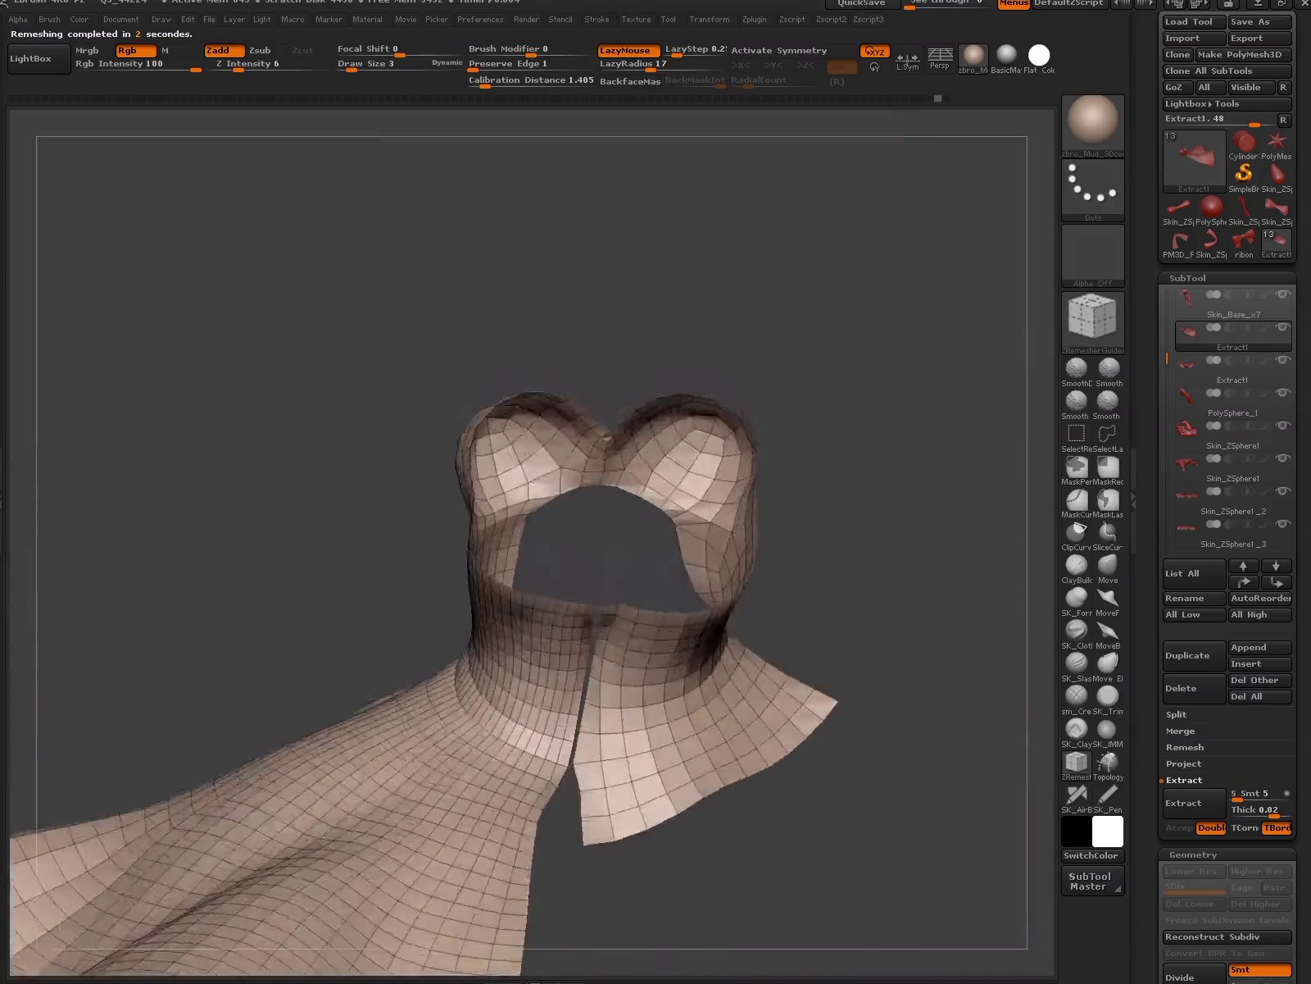
click(1247, 696)
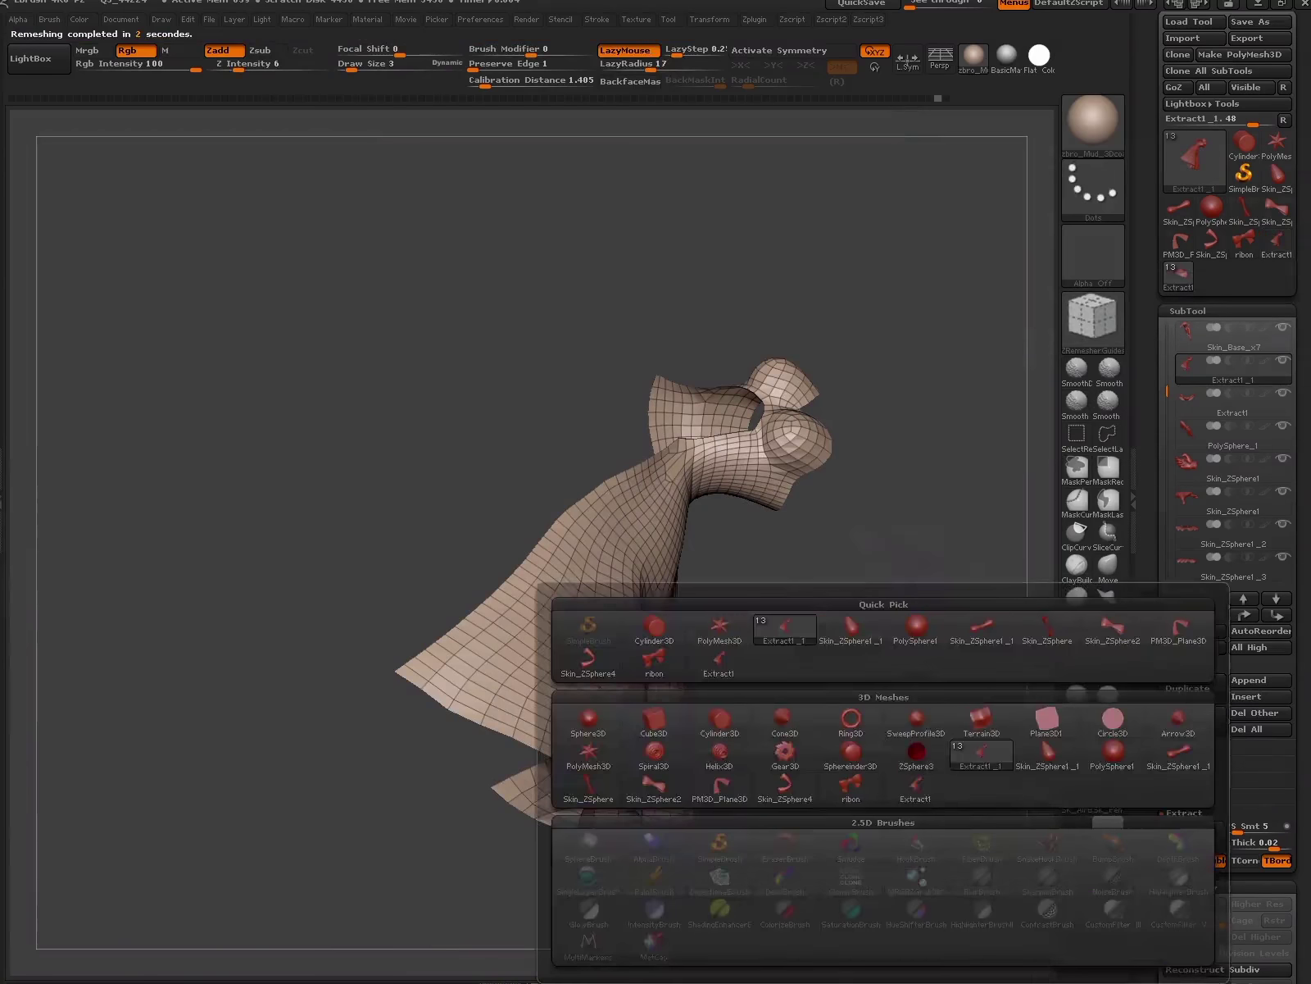
click(916, 754)
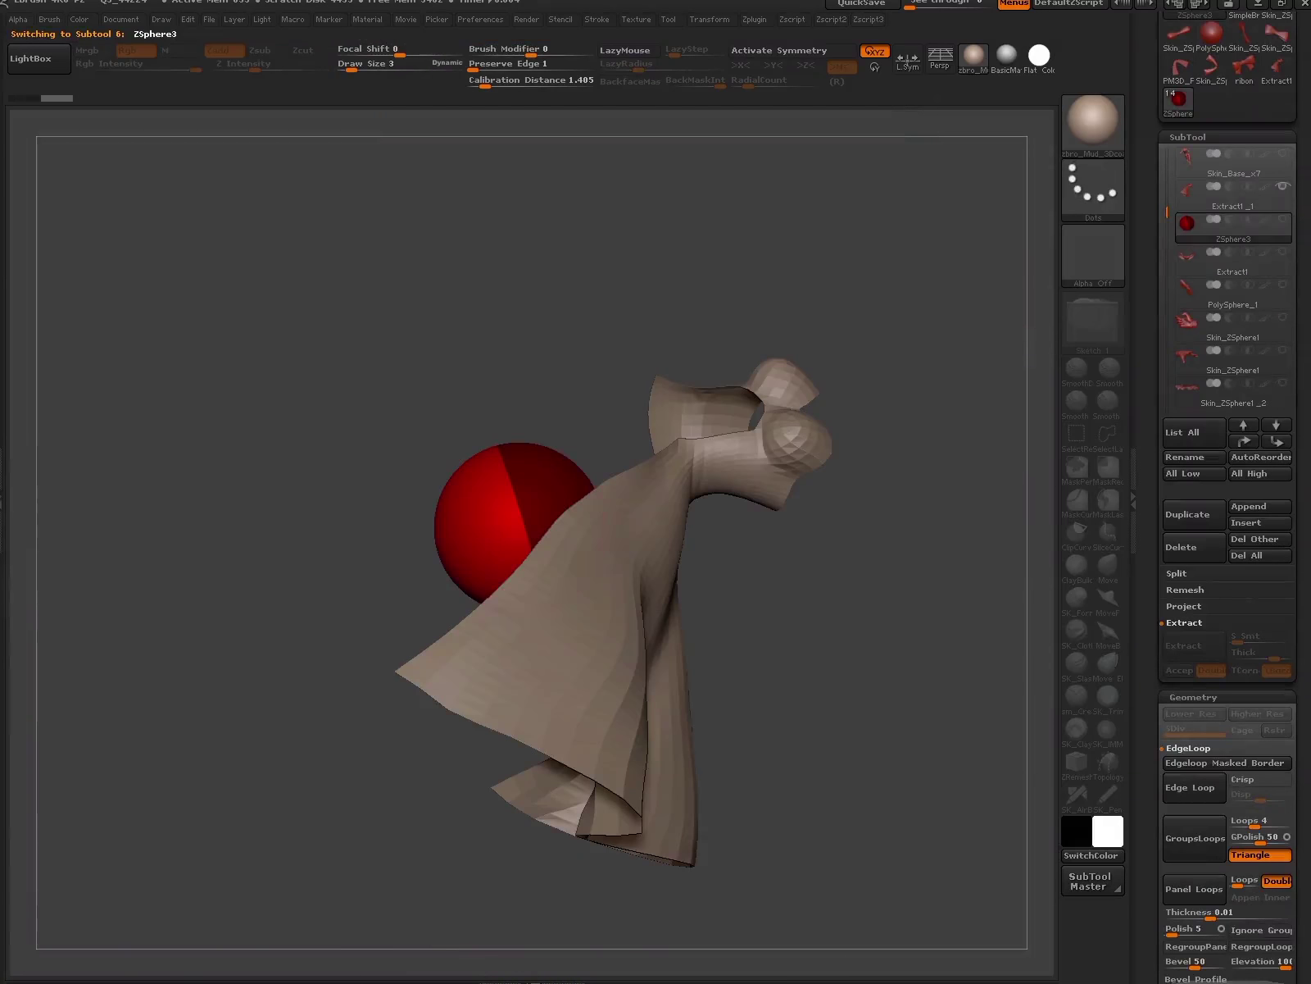
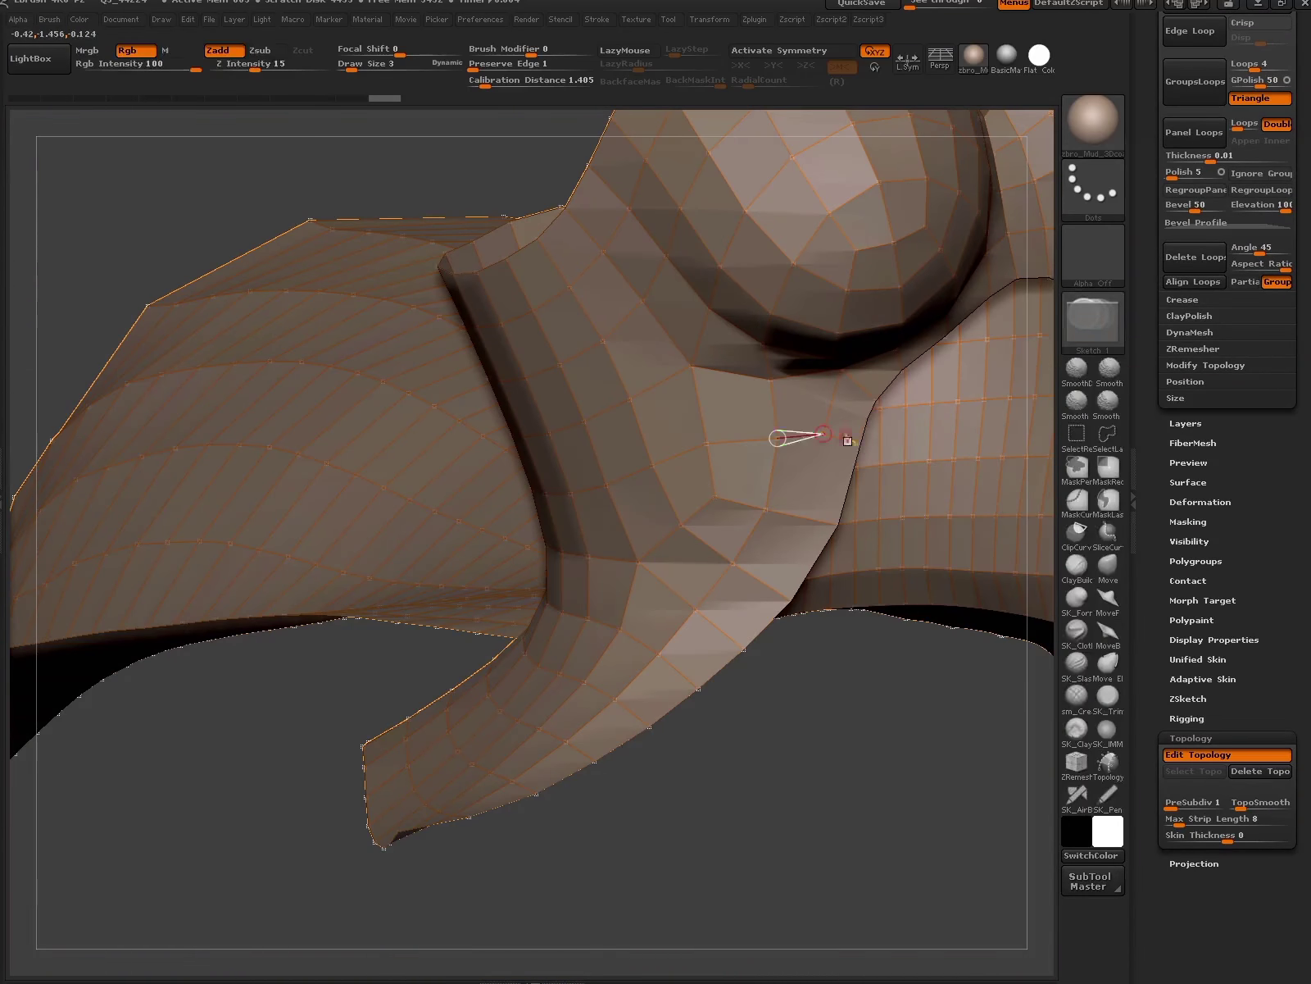
- Place new topology vertices and connecting edges around the chest dip, checking from rotated views
click(838, 524)
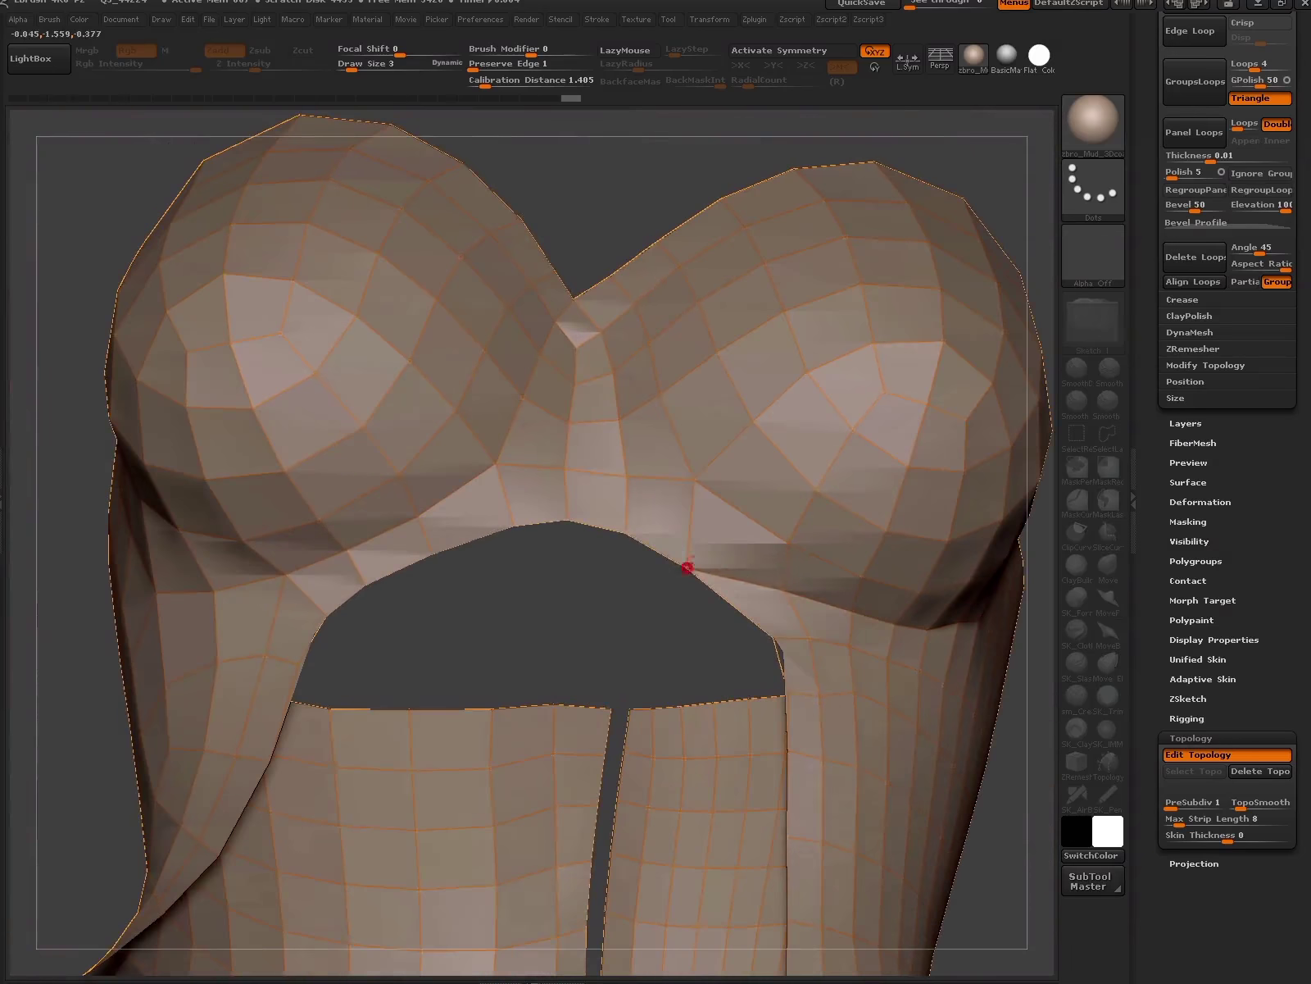
click(687, 567)
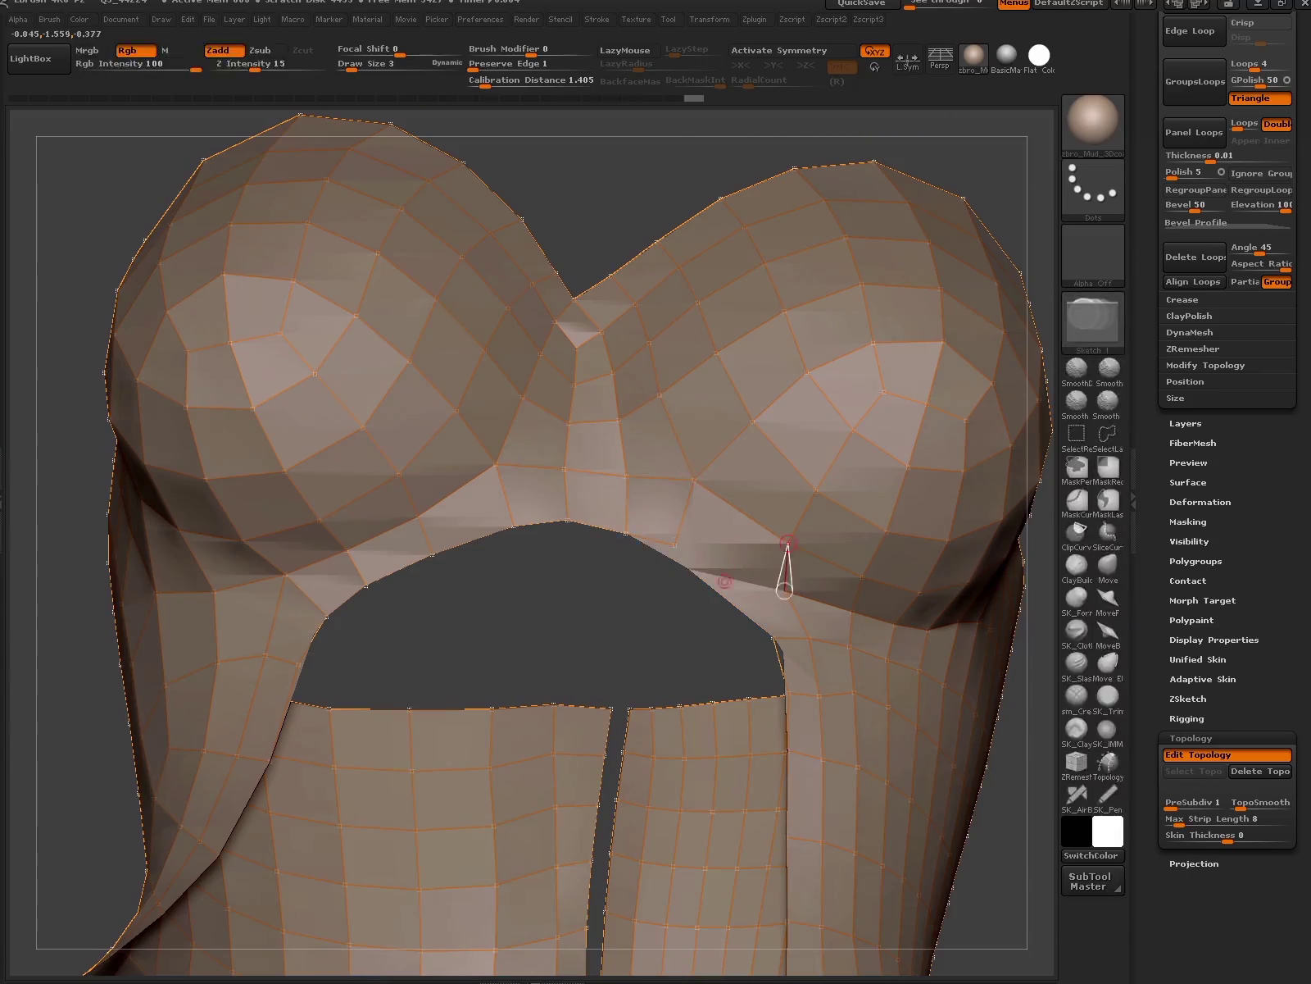
click(670, 546)
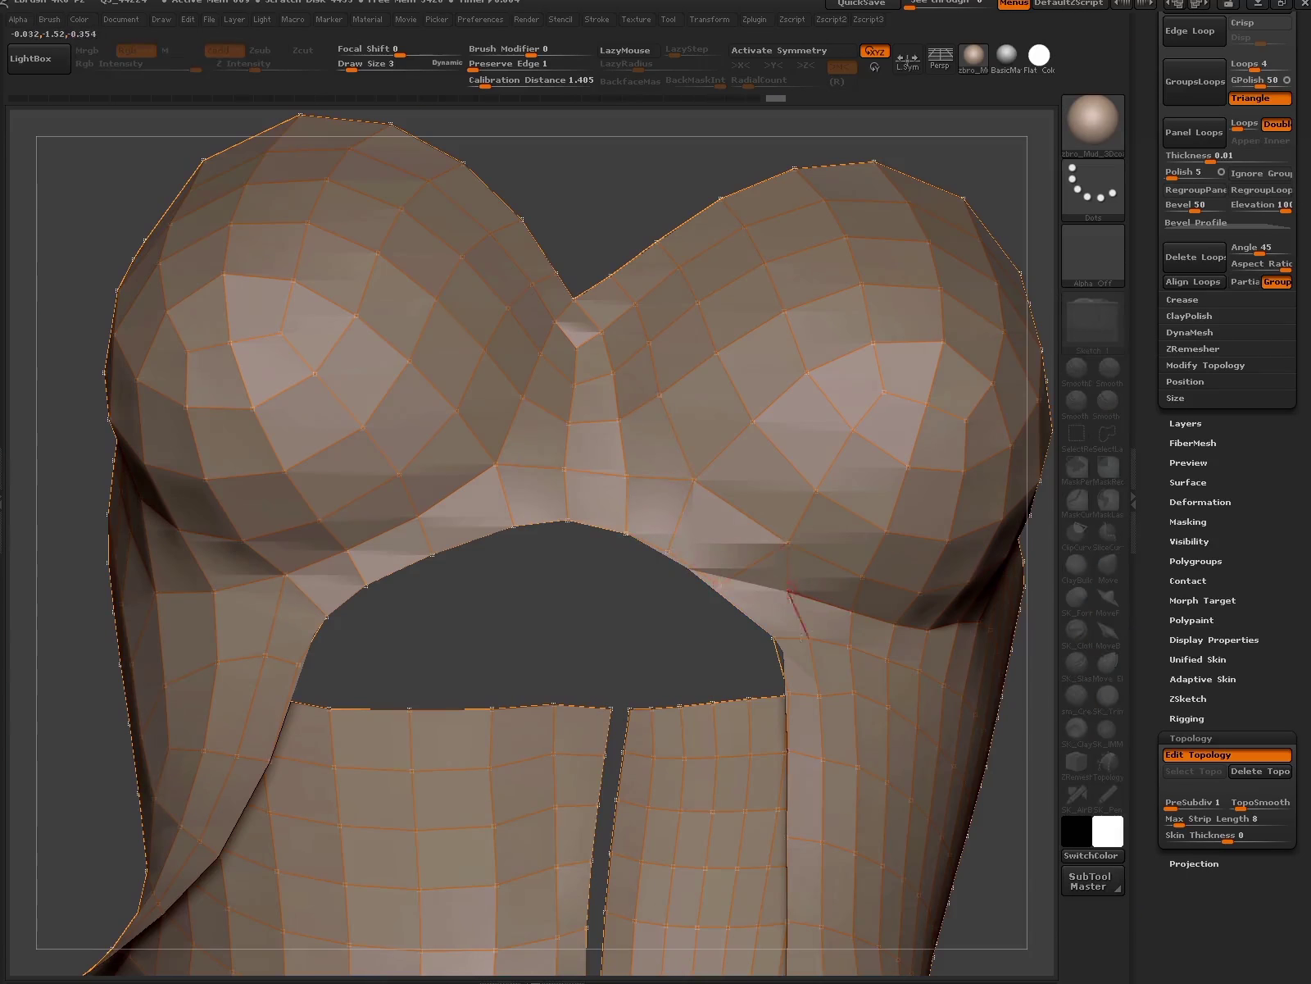
click(787, 589)
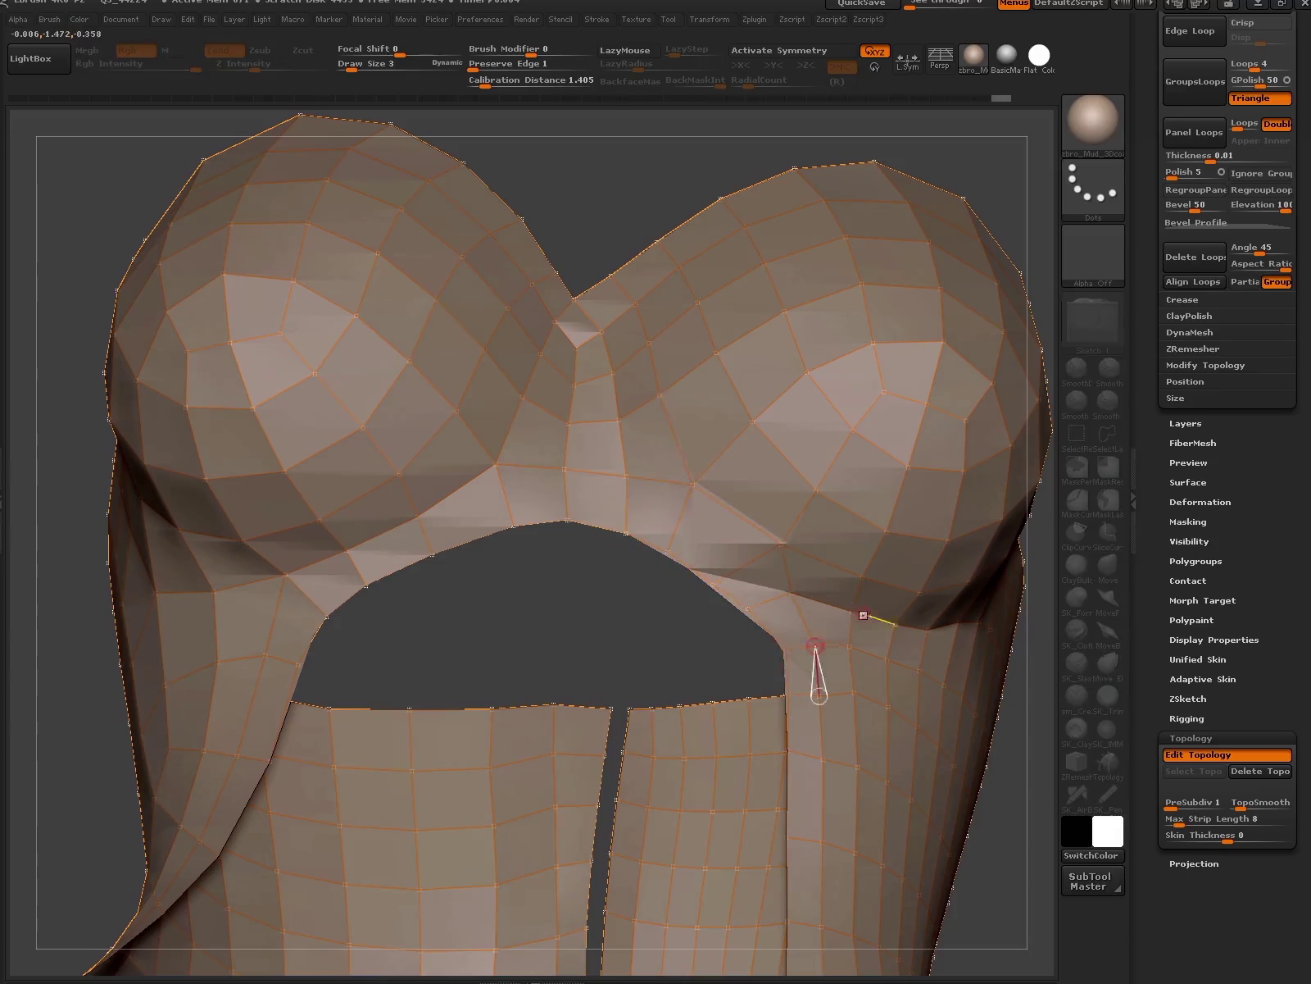
right_drag(816, 647, 871, 704)
mouse_move(768, 550)
right_down()
mouse_move(788, 534)
mouse_move(786, 467)
right_up()
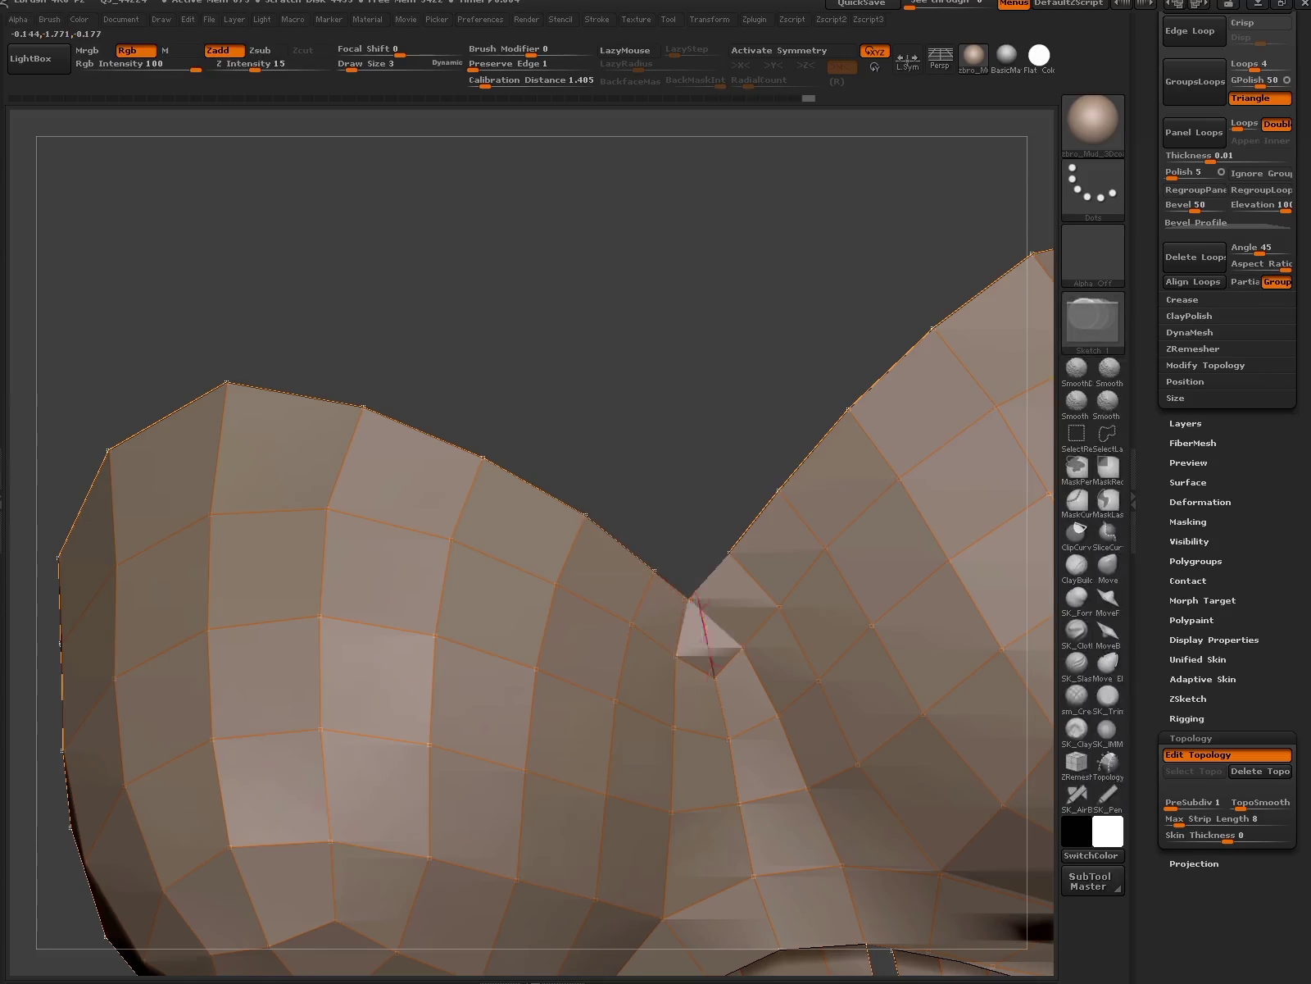
drag(699, 599, 728, 553)
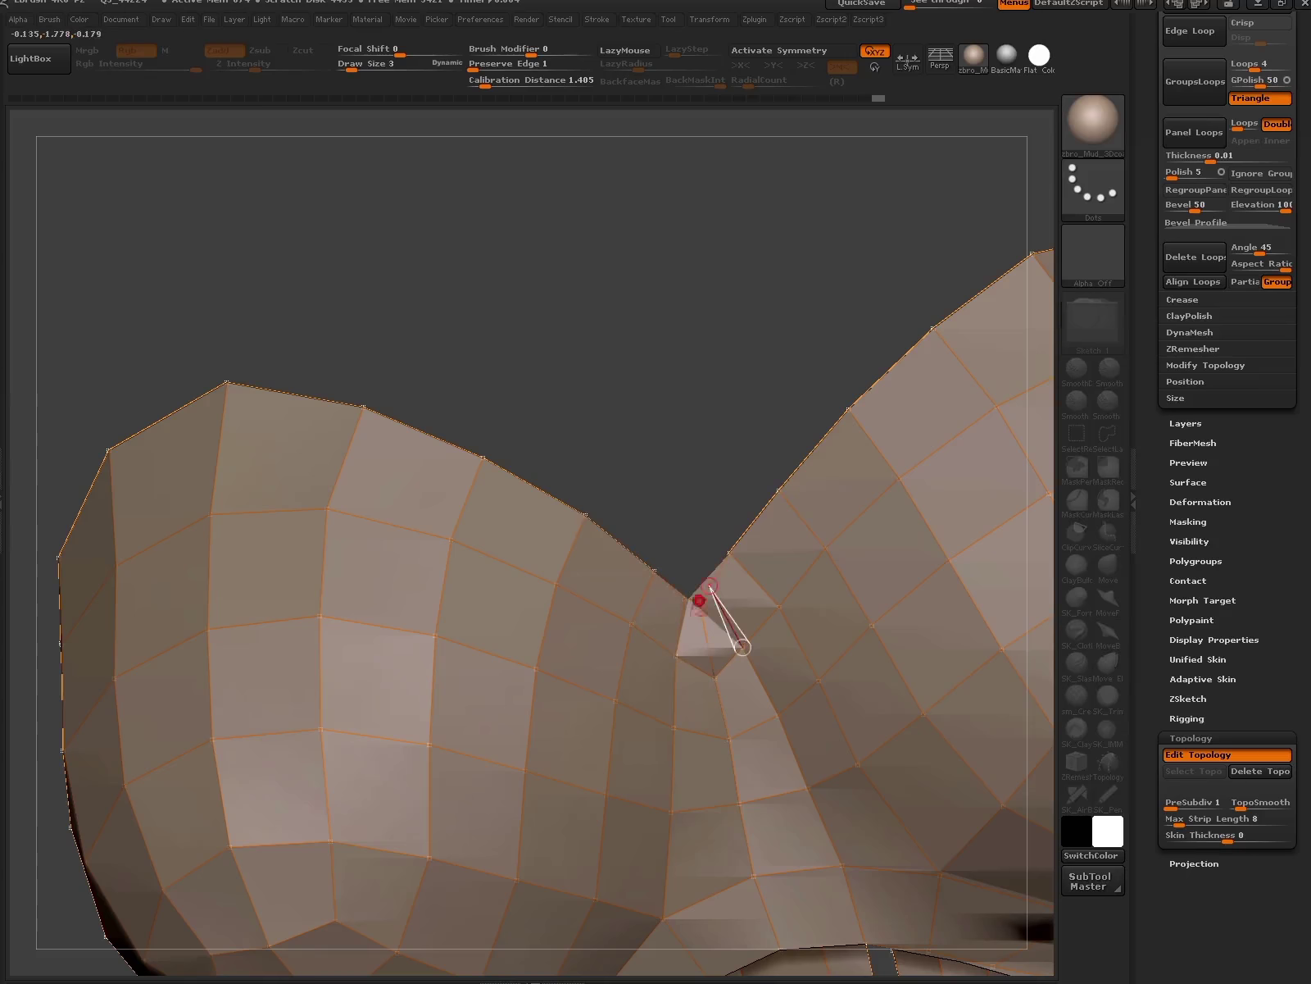
mouse_move(714, 679)
mouse_down()
mouse_move(870, 590)
mouse_move(869, 565)
mouse_move(774, 586)
mouse_move(805, 703)
mouse_move(755, 600)
mouse_move(749, 702)
mouse_move(754, 619)
mouse_move(869, 672)
mouse_move(783, 725)
mouse_move(732, 717)
mouse_up()
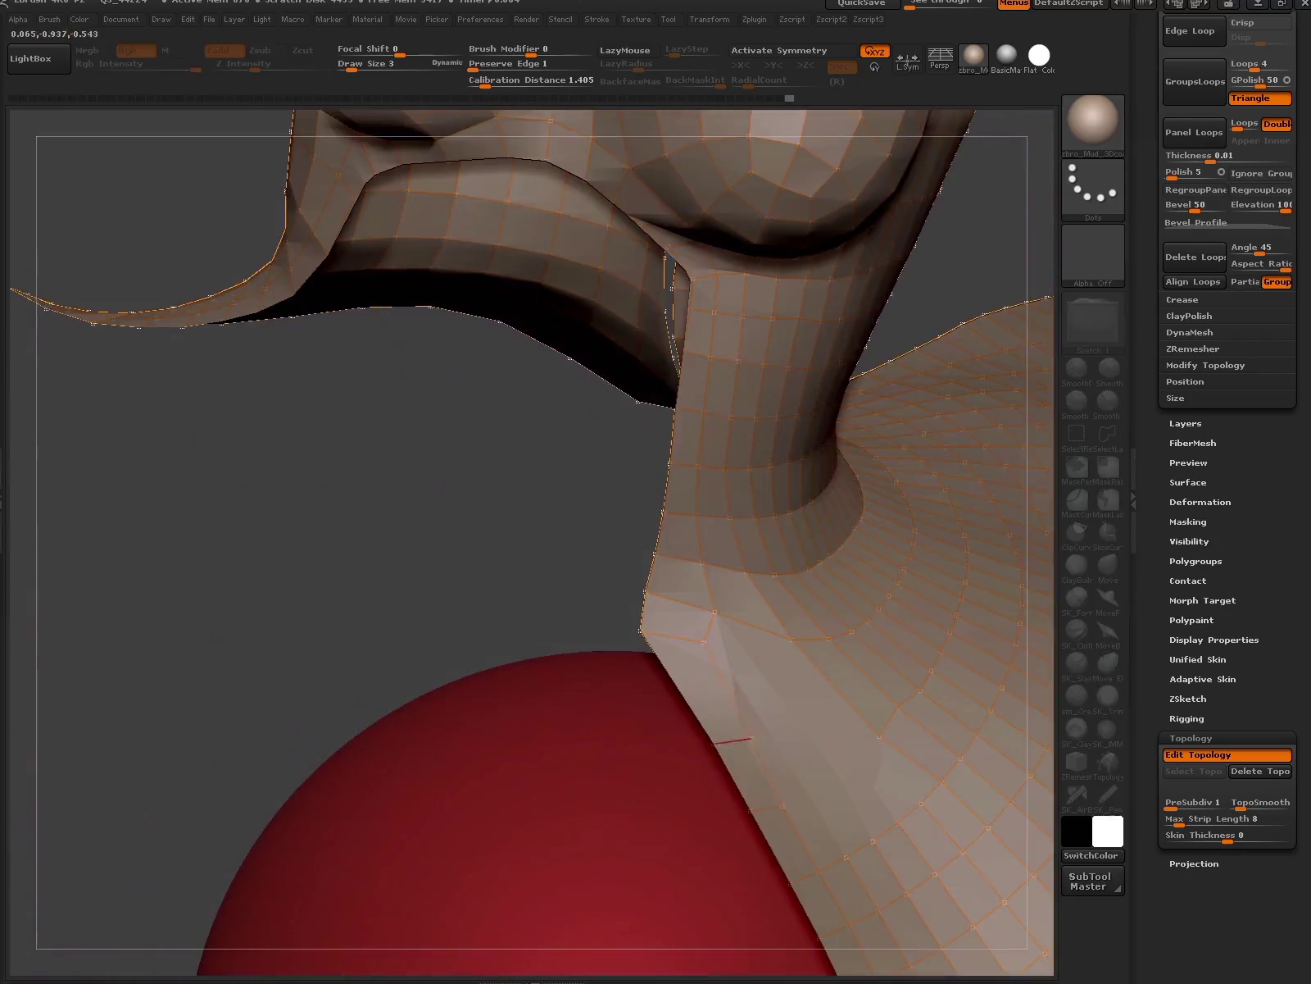
- Add a row of topology vertices and edges across the shoulder below the neck
drag(705, 639, 828, 635)
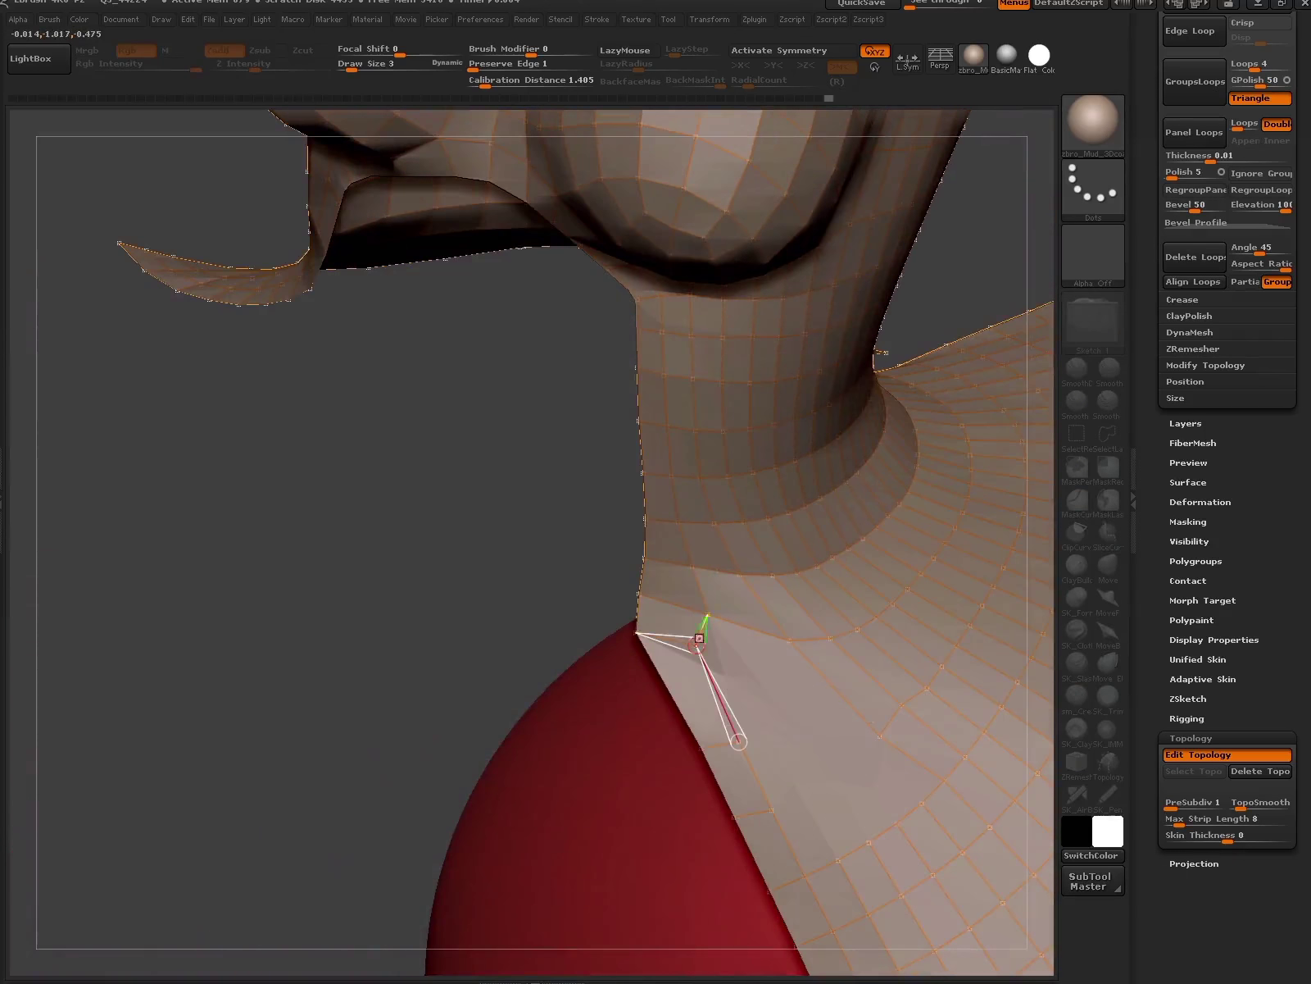
mouse_move(697, 621)
mouse_down()
mouse_move(574, 492)
mouse_move(713, 583)
mouse_up()
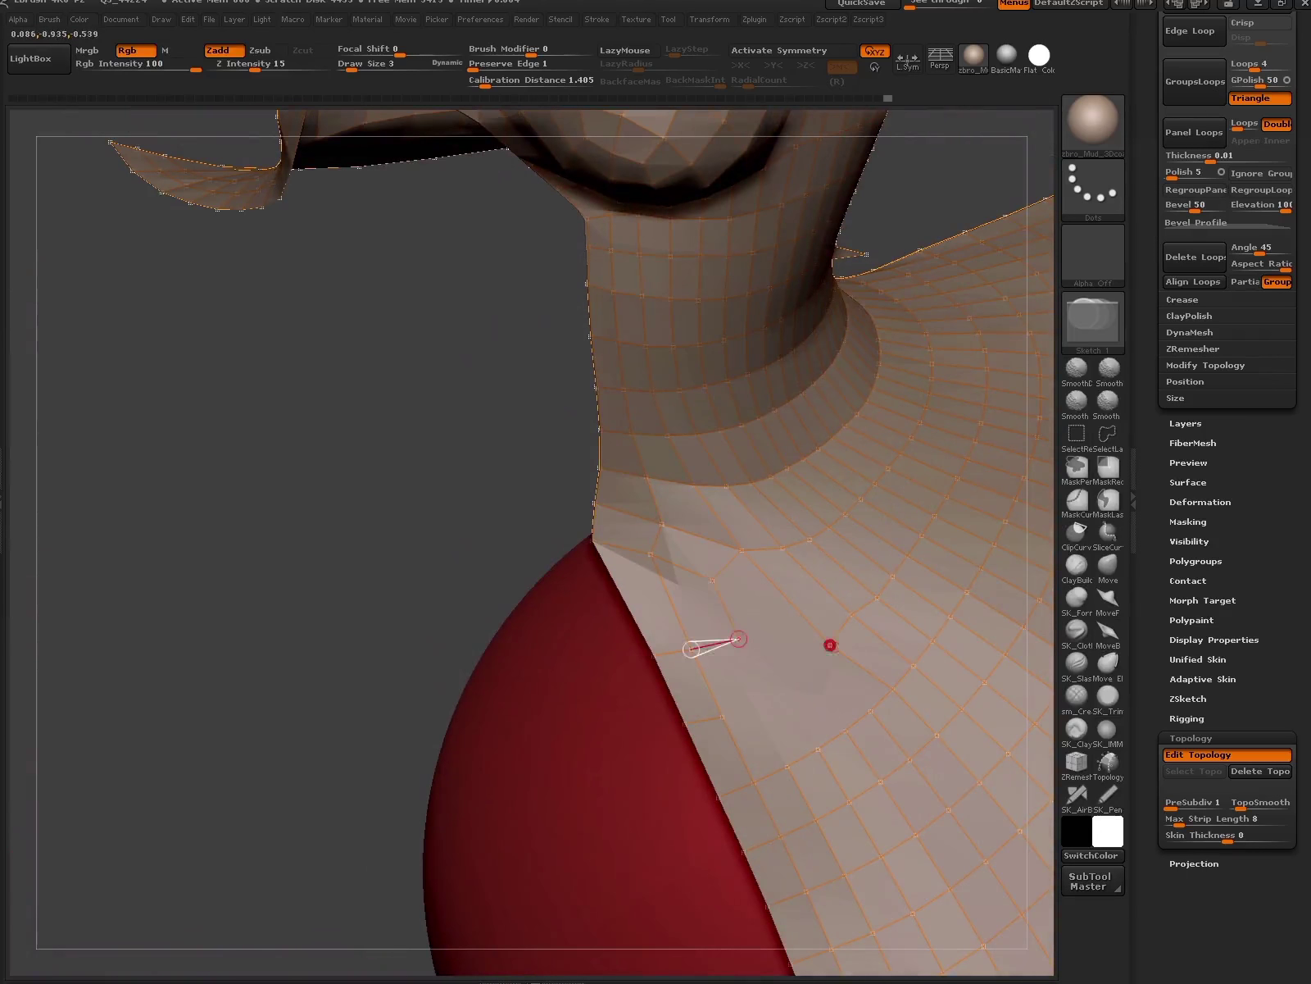
click(830, 645)
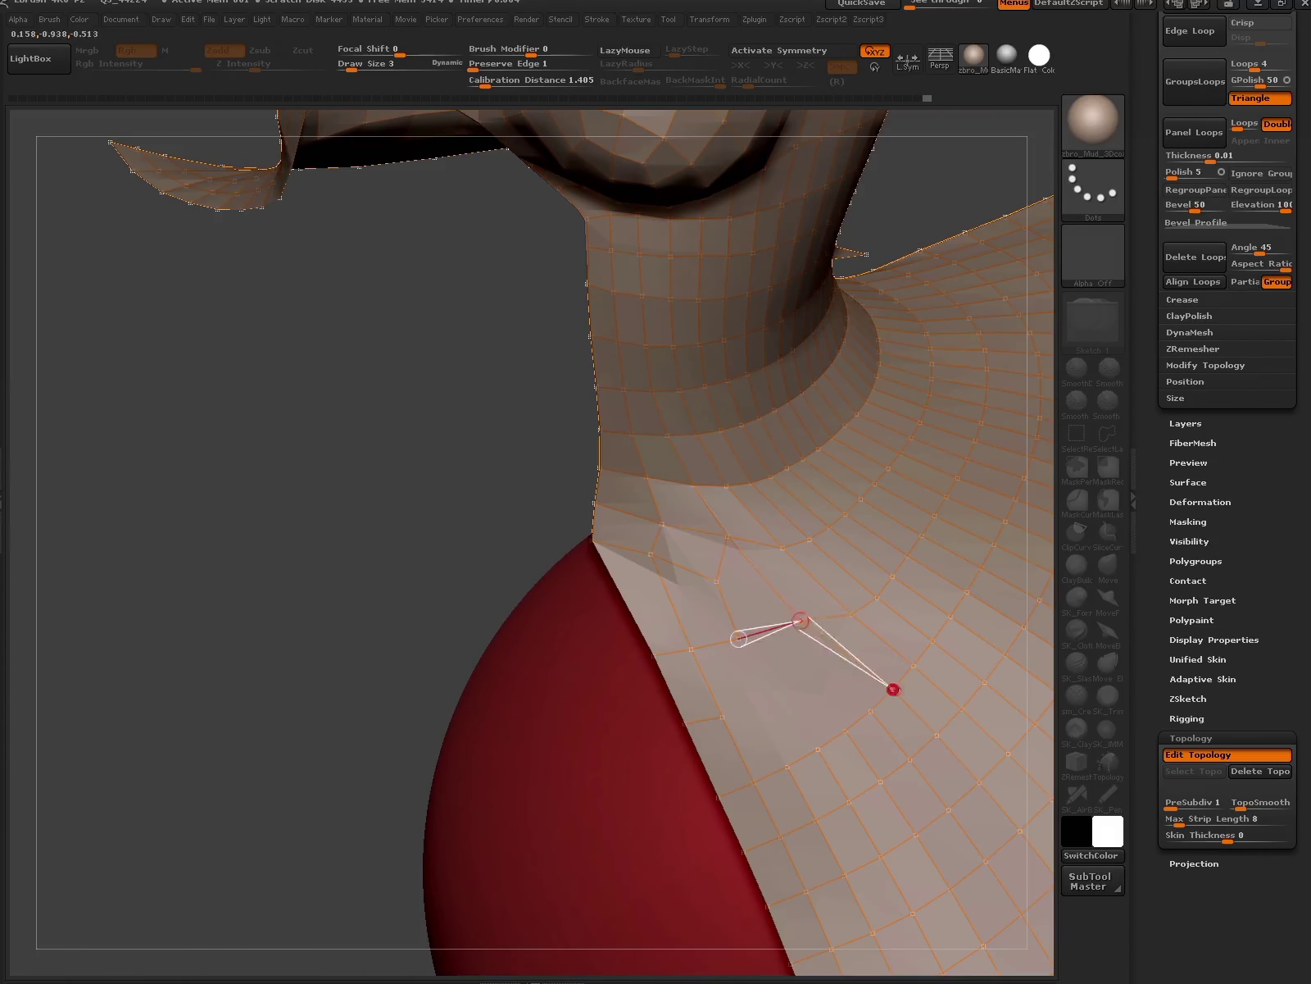
drag(746, 653, 733, 706)
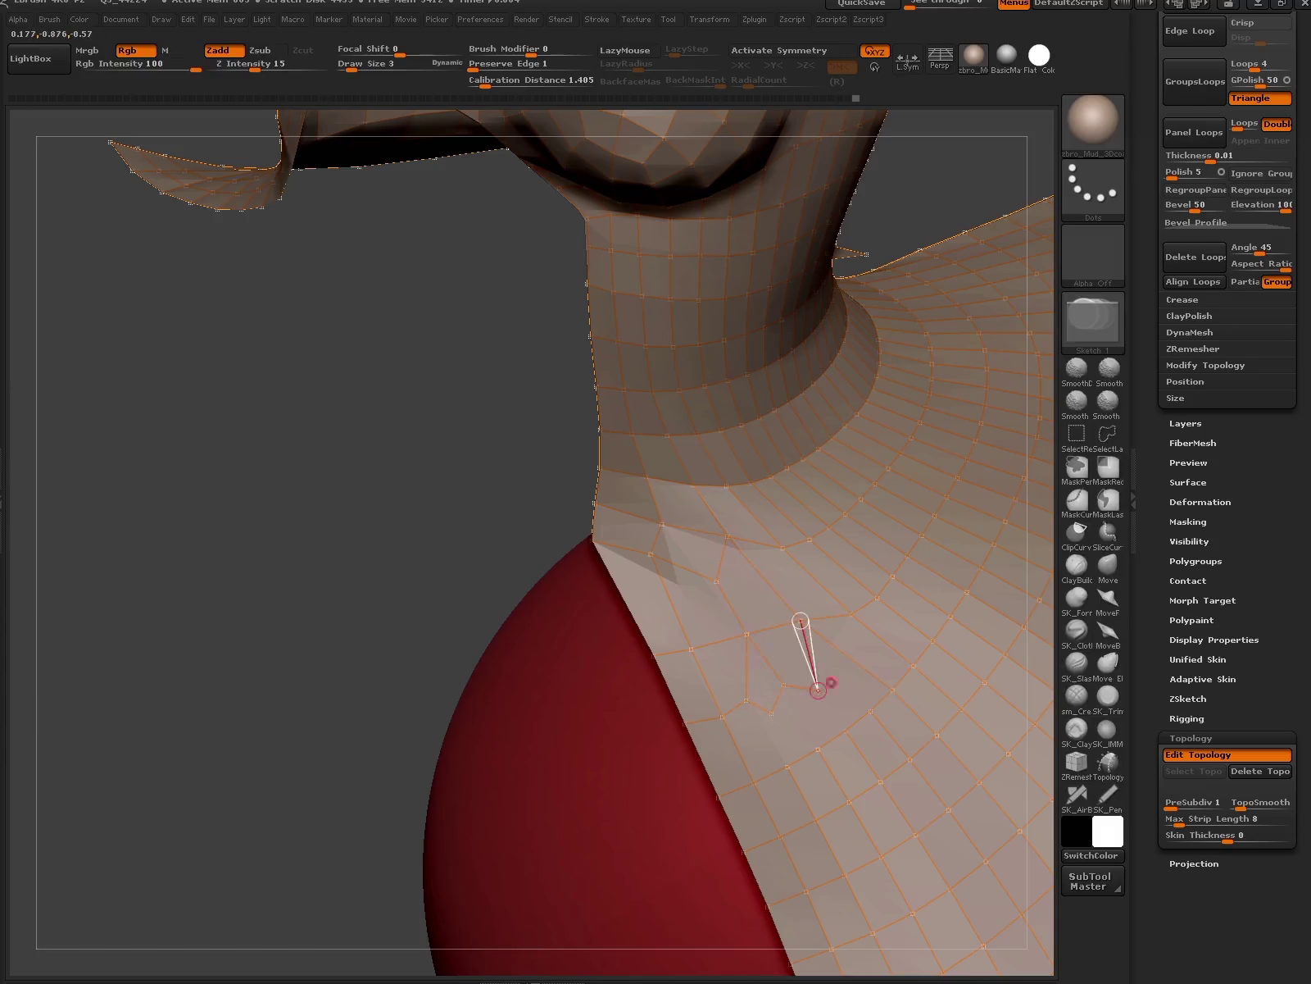
click(818, 690)
click(836, 706)
click(771, 734)
click(787, 766)
click(784, 685)
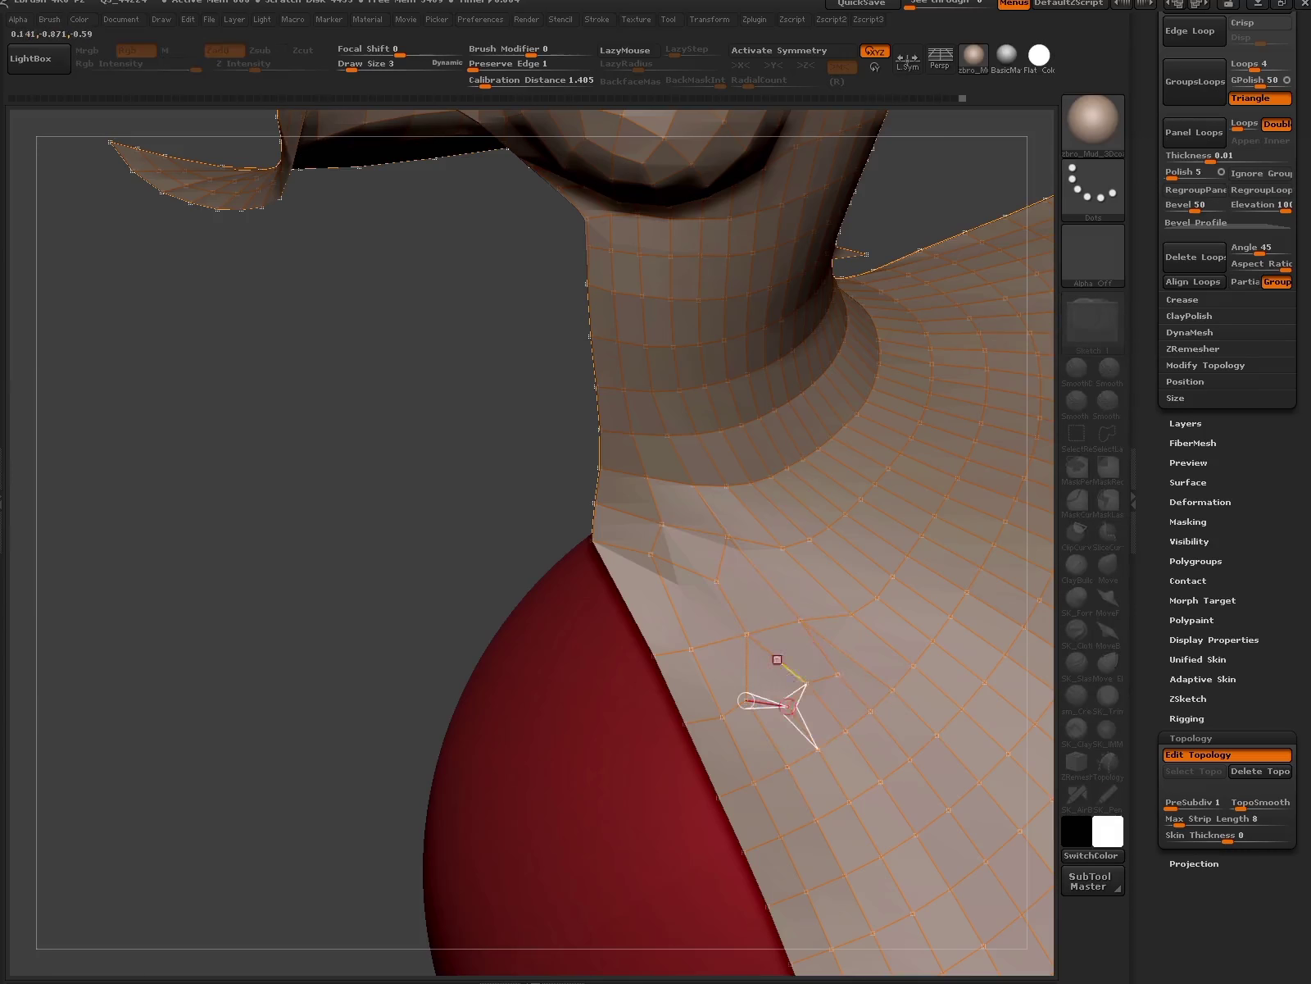
mouse_move(789, 707)
right_down()
mouse_move(869, 709)
mouse_move(840, 711)
mouse_move(830, 745)
right_up()
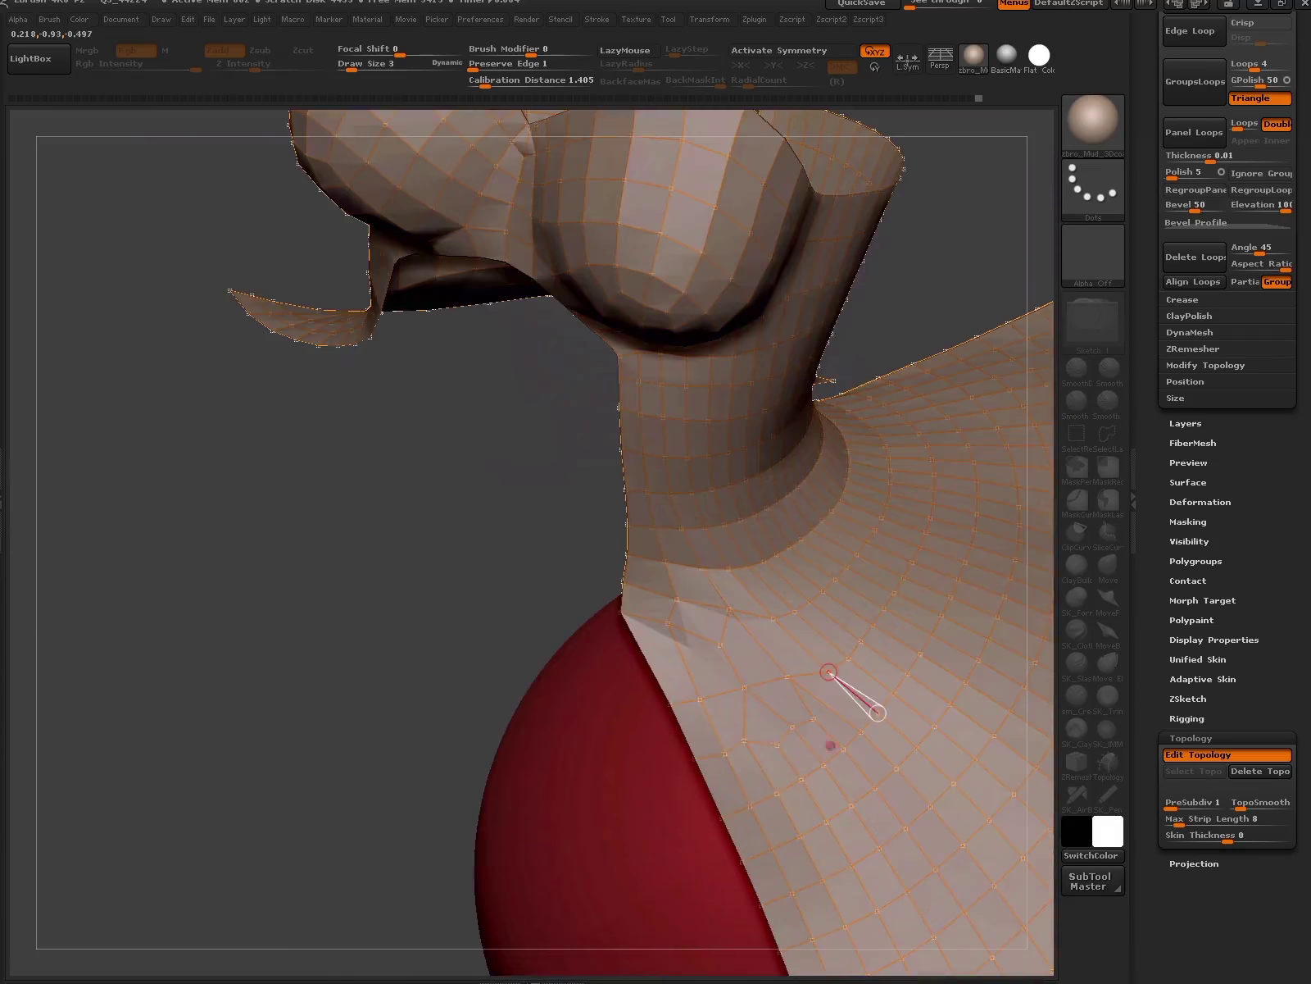
right_drag(829, 672, 820, 681)
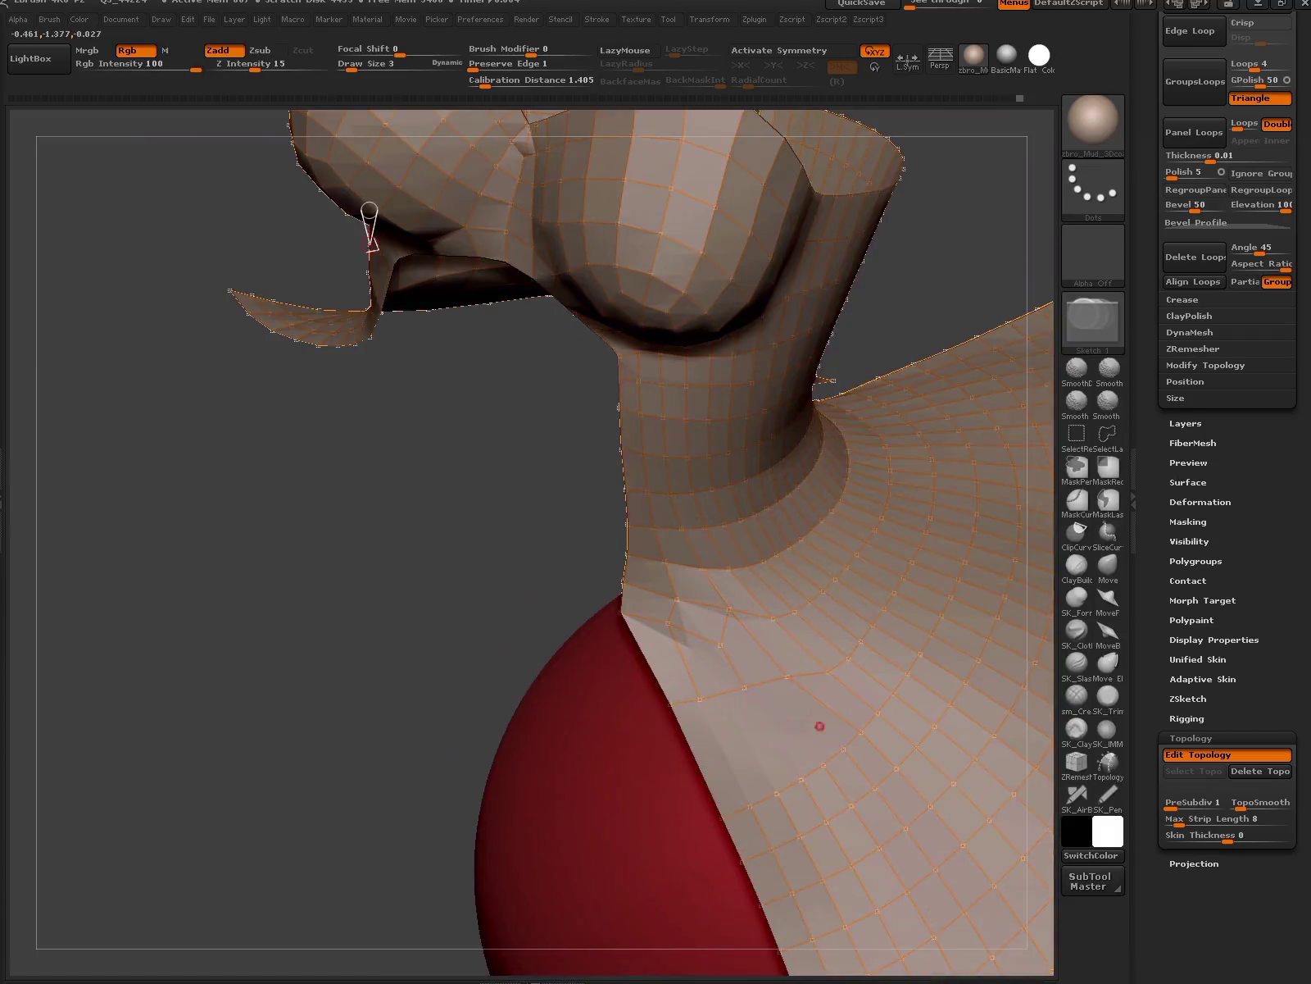
- Extend more topology vertices and edges down the shoulder beside the red sphere
right_drag(371, 244, 808, 773)
right_drag(809, 713, 809, 718)
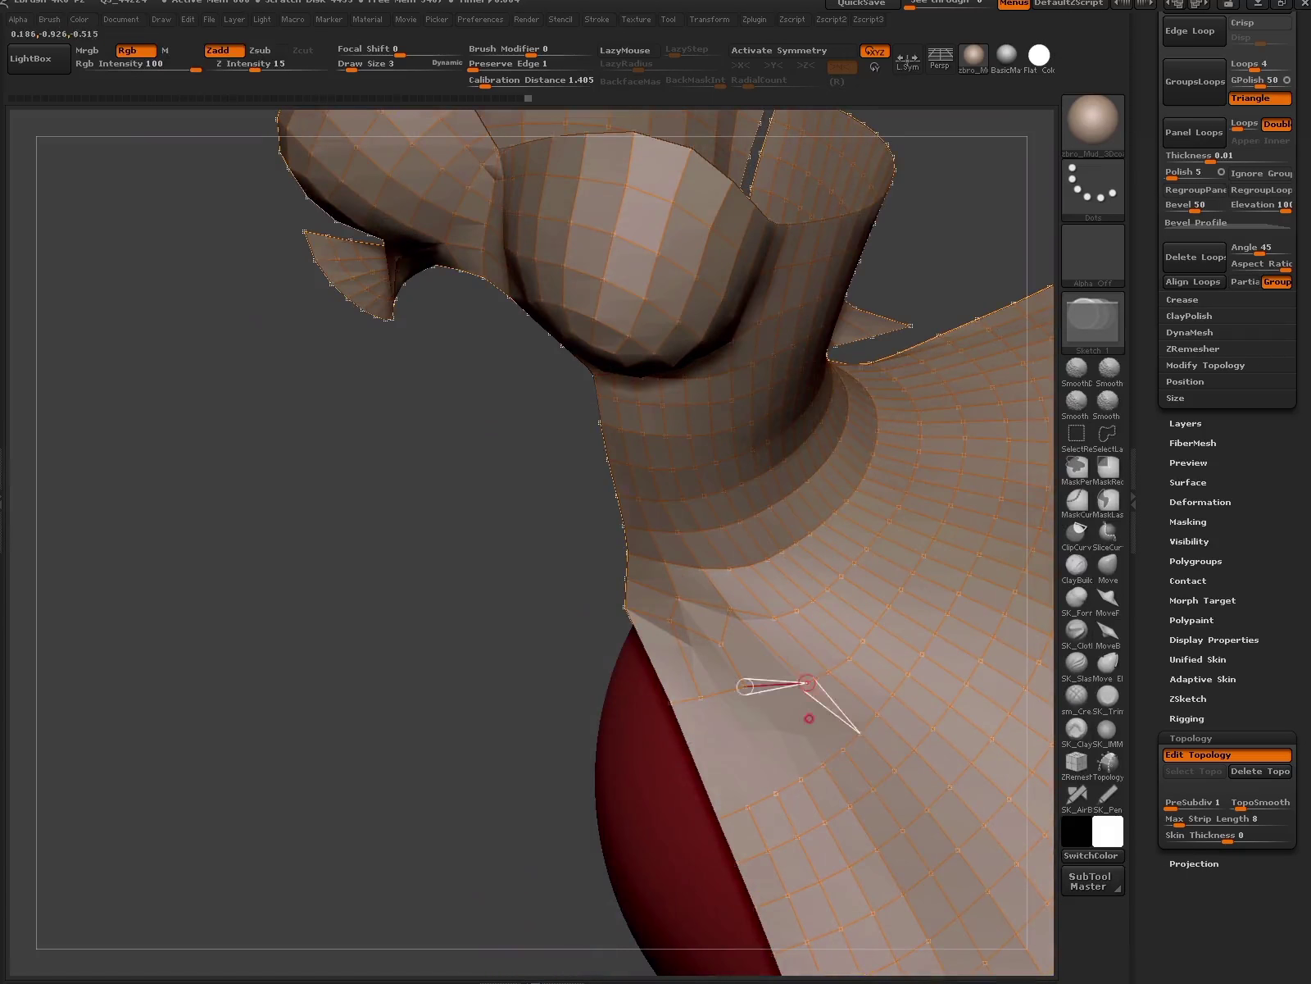
drag(799, 775, 823, 763)
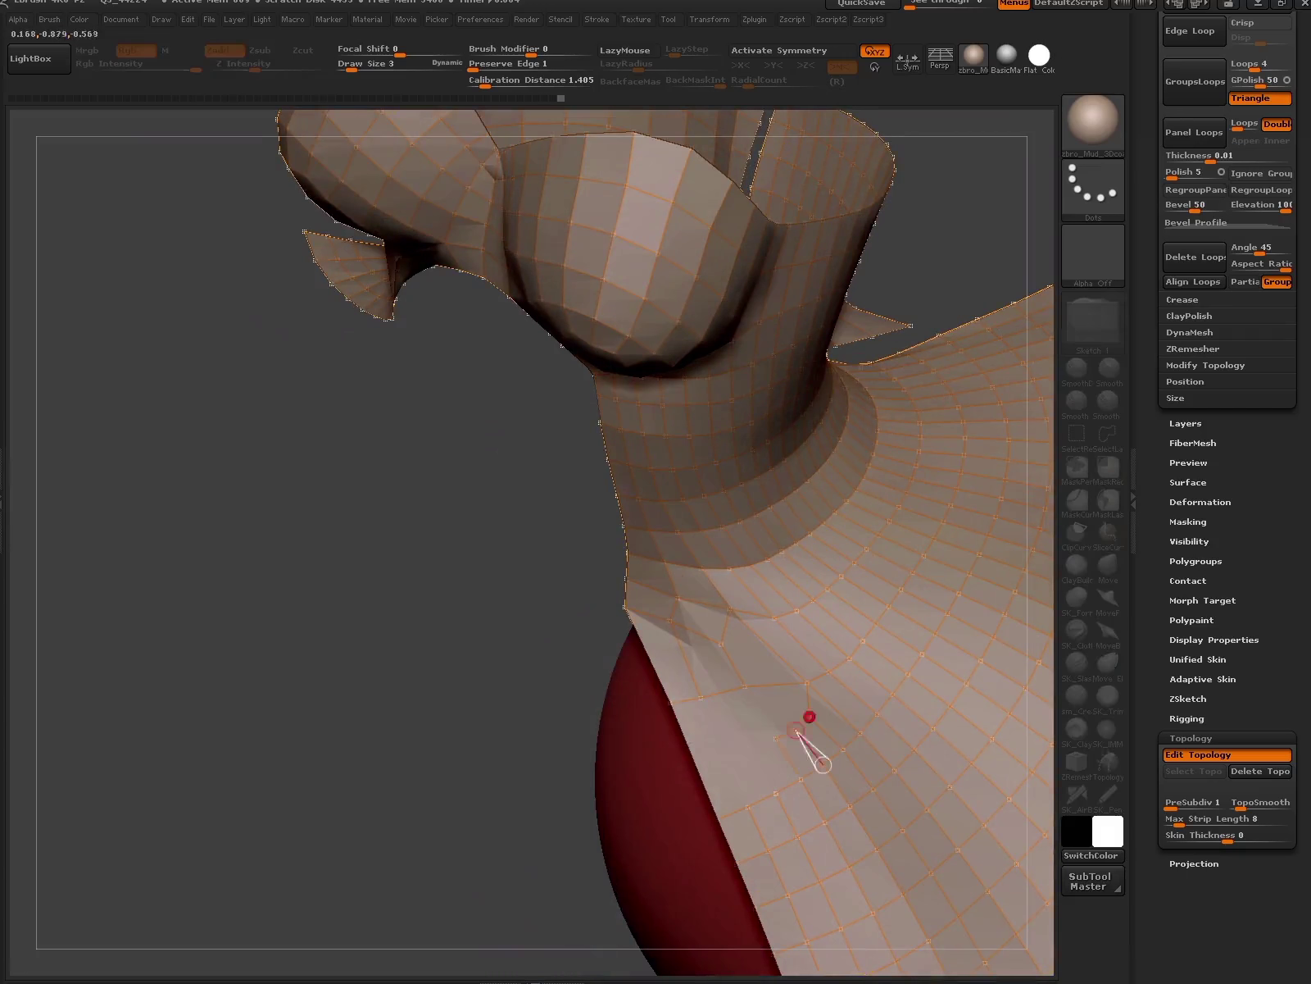
mouse_move(728, 654)
mouse_down()
mouse_move(781, 702)
mouse_move(721, 644)
mouse_up()
click(808, 682)
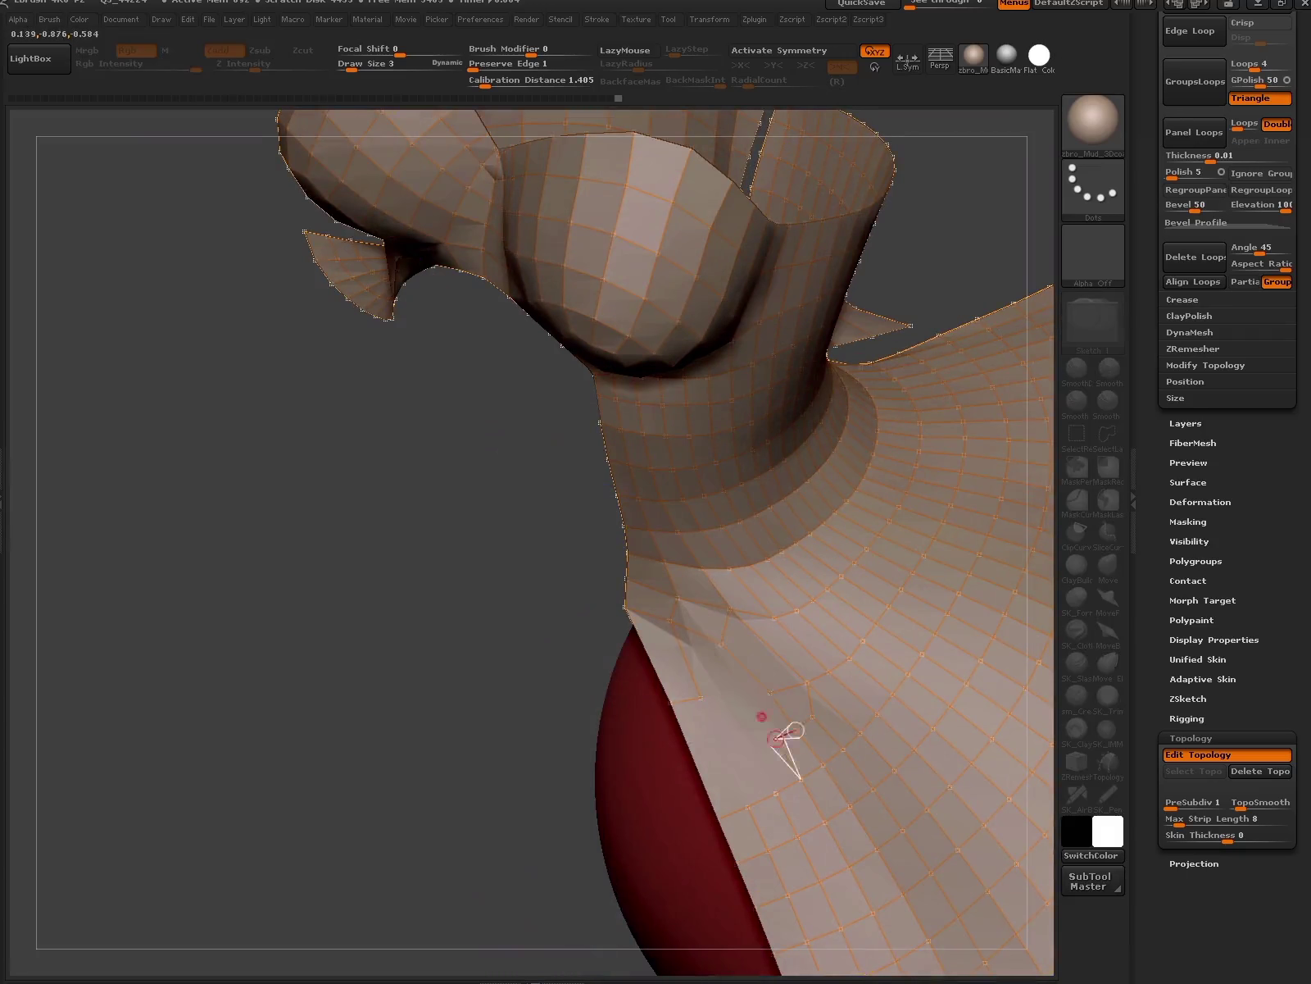
mouse_move(783, 736)
mouse_down()
mouse_move(765, 695)
mouse_move(839, 746)
mouse_up()
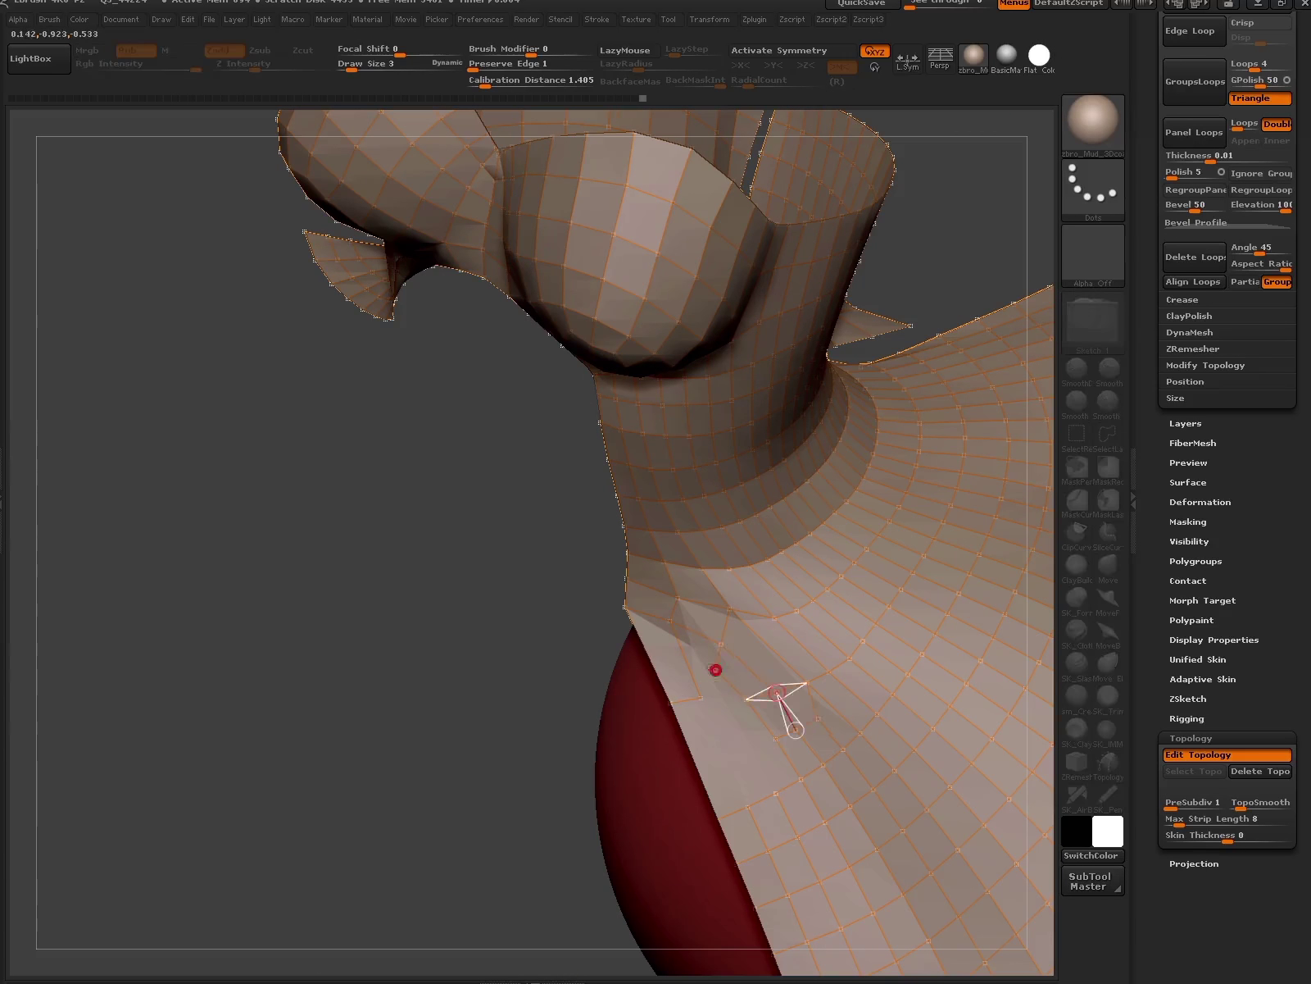
mouse_move(777, 693)
mouse_down()
mouse_move(686, 660)
mouse_move(787, 788)
mouse_up()
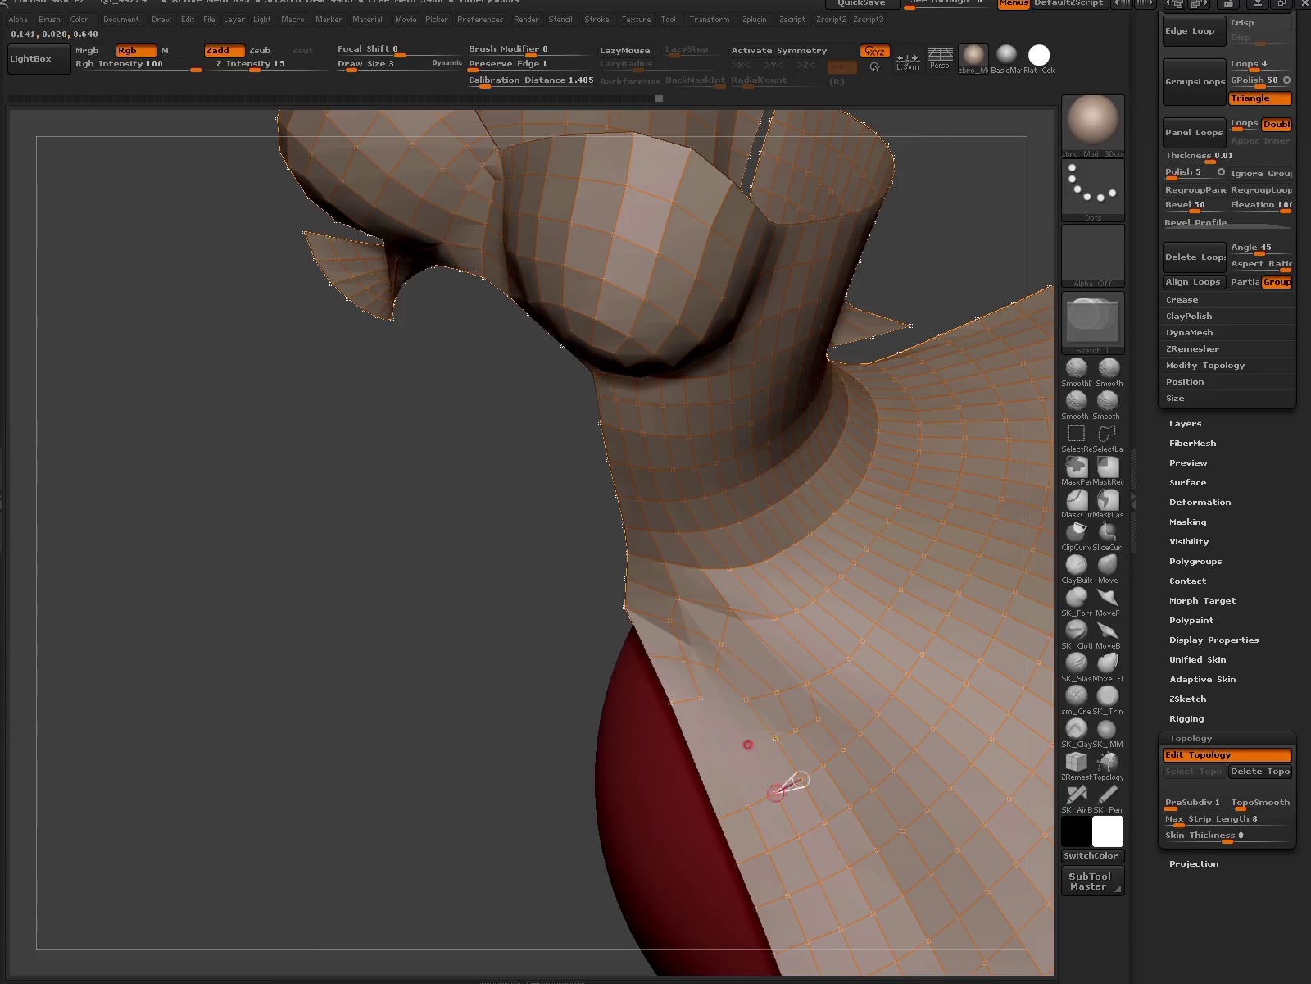
drag(715, 703, 729, 764)
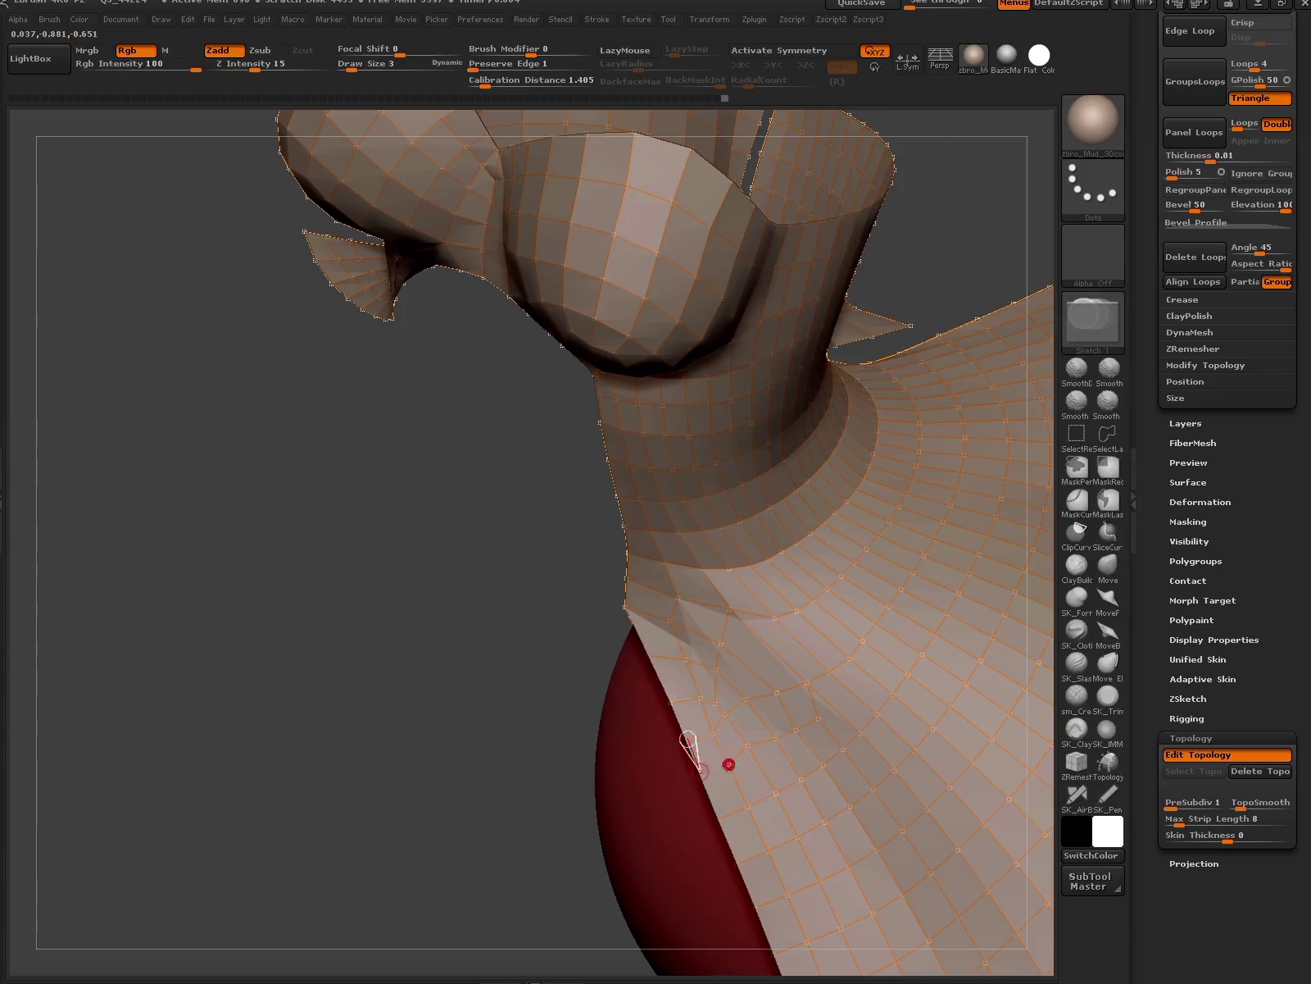
click(699, 766)
drag(693, 690, 723, 726)
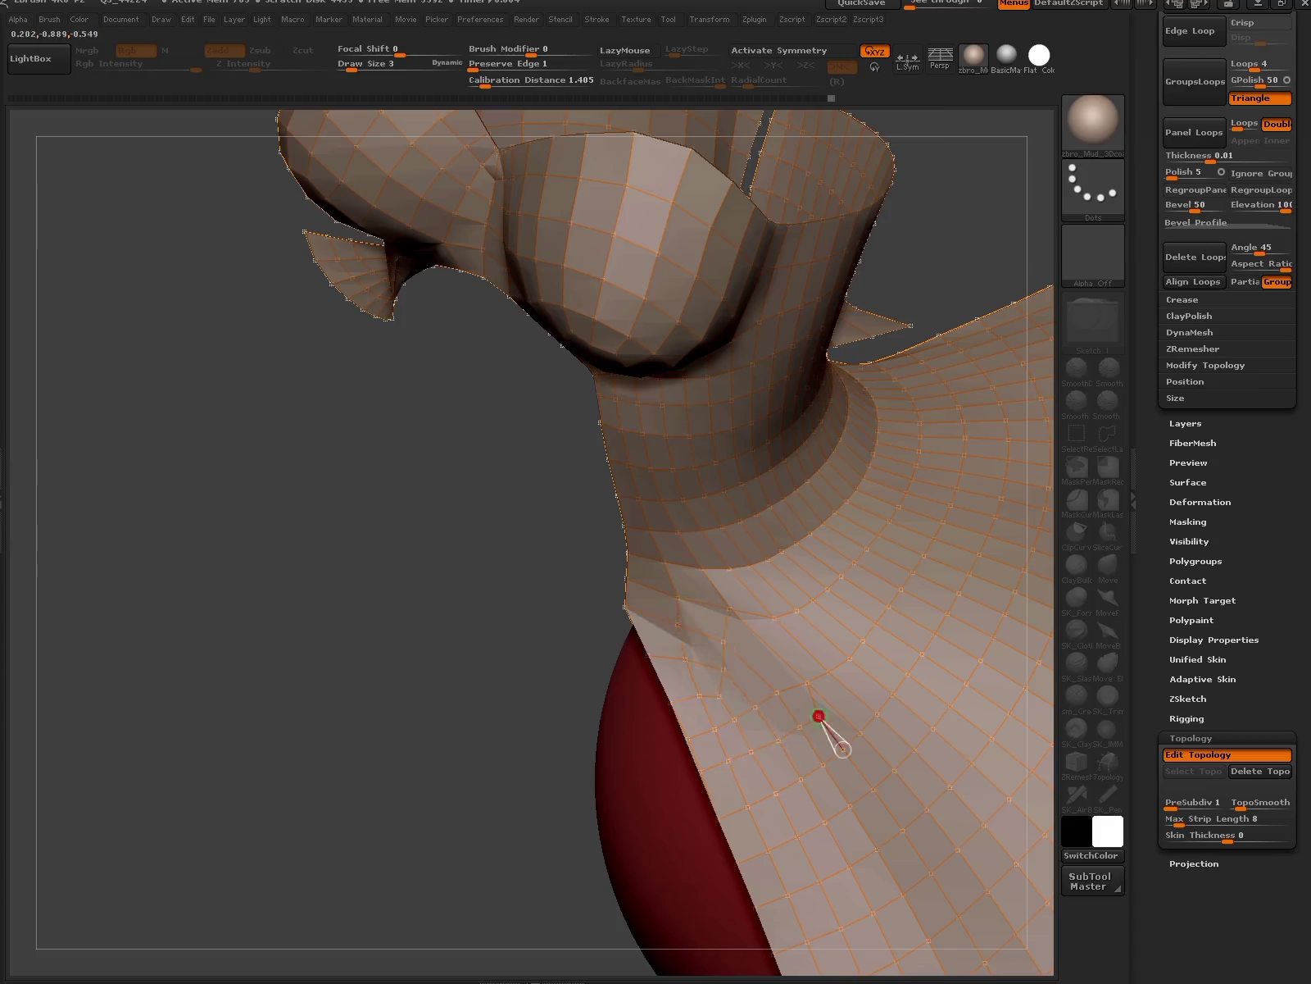
mouse_move(492, 491)
mouse_down()
mouse_move(887, 650)
mouse_move(897, 687)
mouse_move(826, 482)
mouse_move(781, 722)
mouse_move(755, 650)
mouse_move(747, 697)
mouse_move(820, 597)
mouse_move(797, 750)
mouse_up()
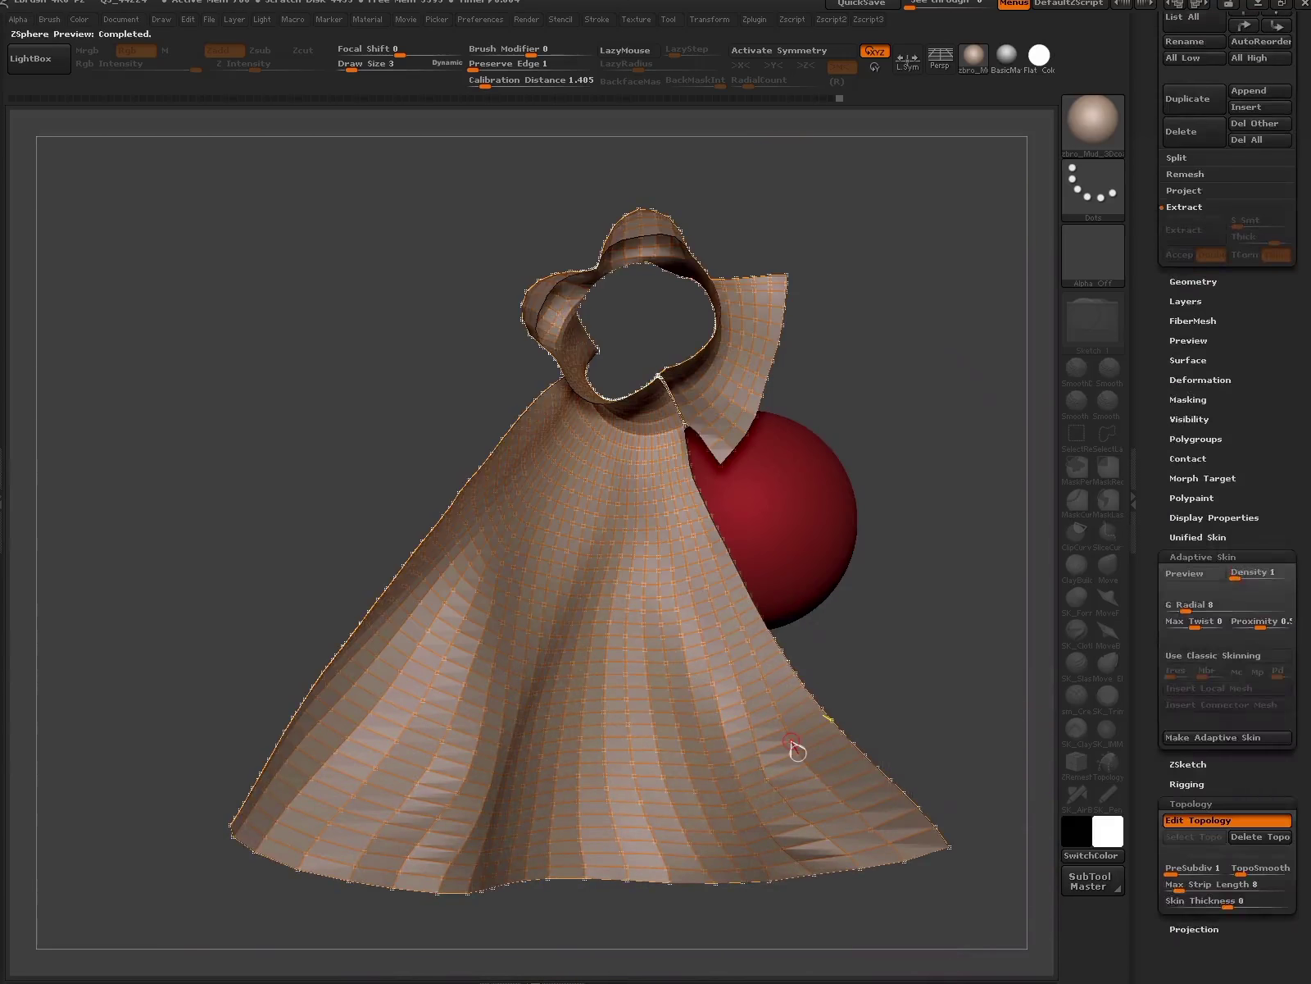
- Delete the red sphere subtool, leaving the cloak to inspect
key(F1)
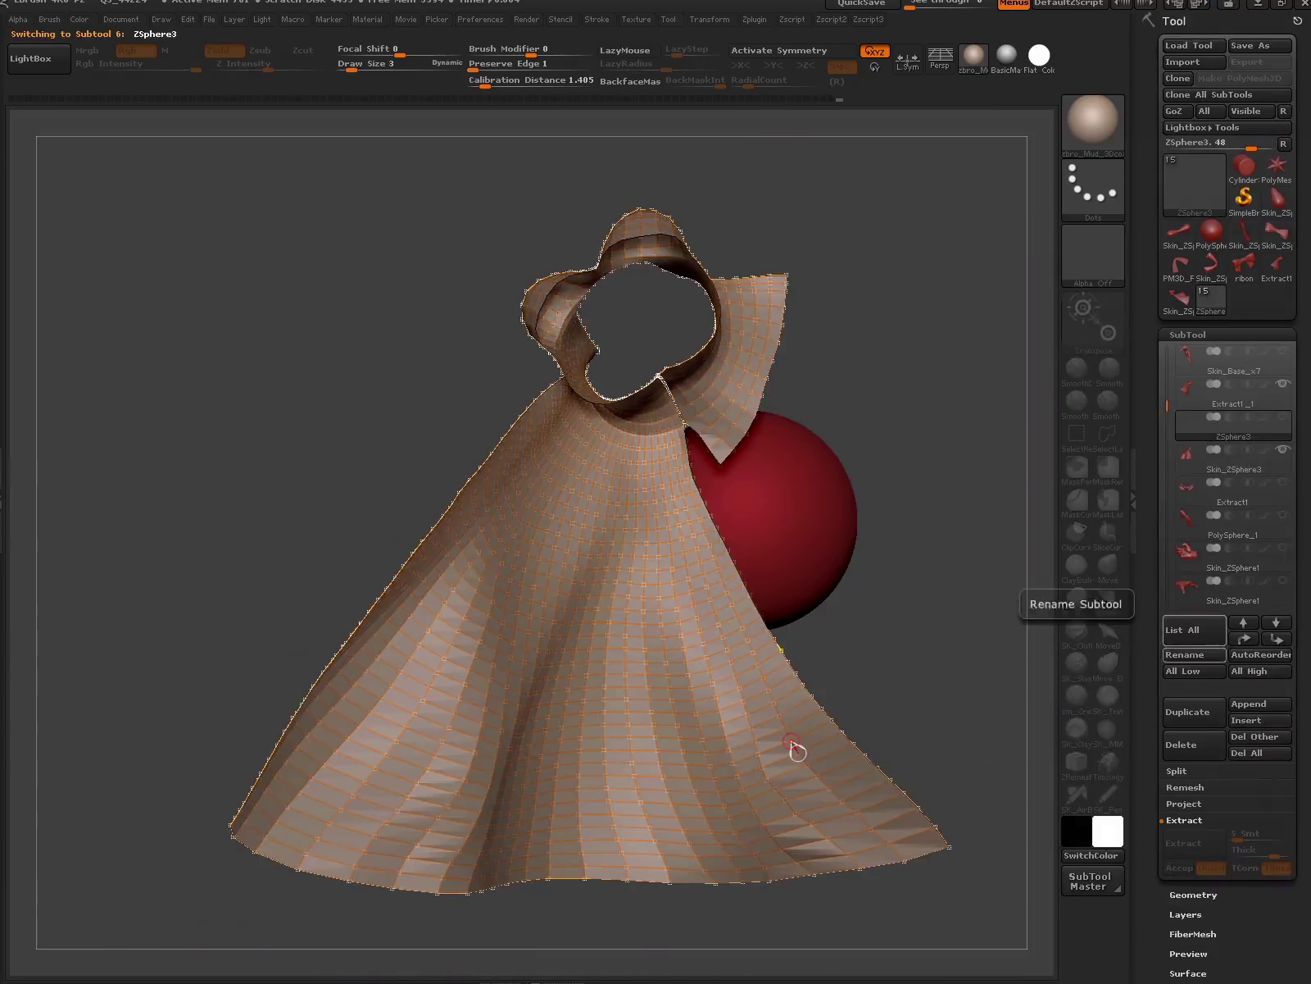
click(1181, 744)
click(1004, 775)
drag(942, 574, 778, 565)
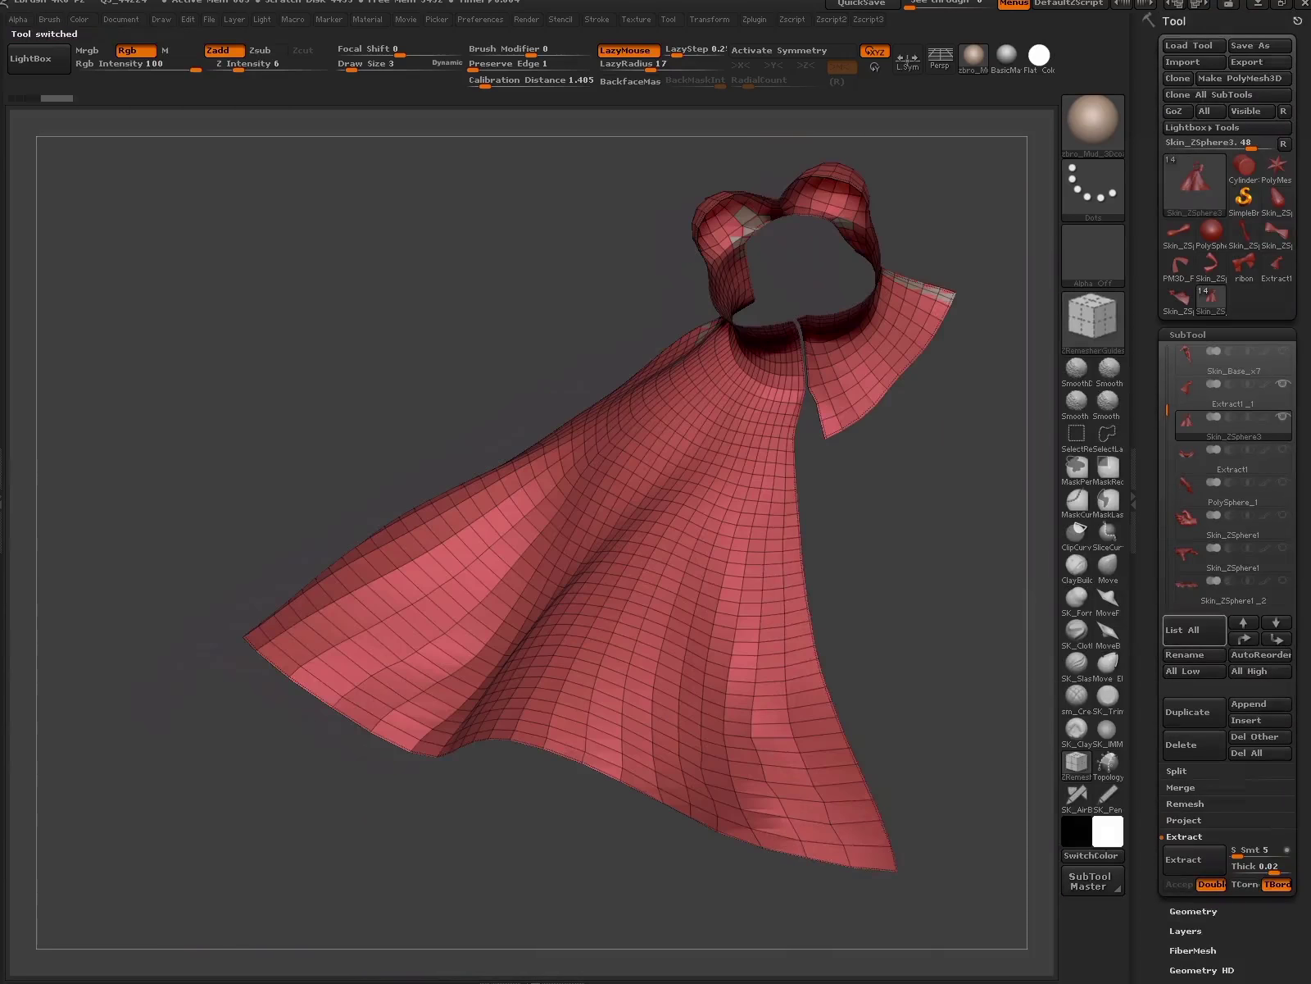
drag(878, 697, 786, 656)
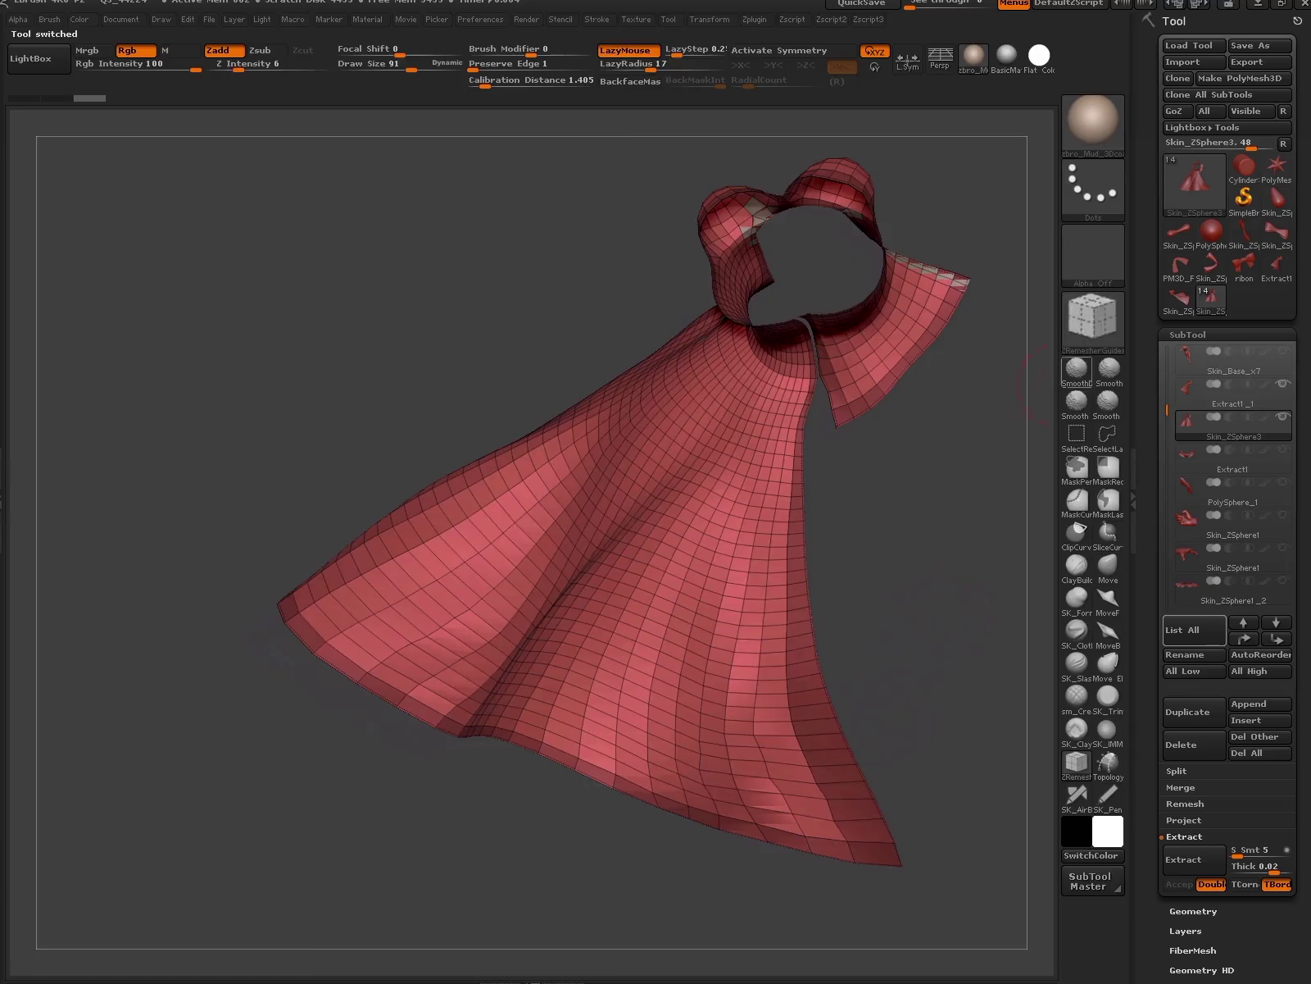
- With the Move brush, pull the cloak's lower left tip and right side into shape
click(1076, 369)
key(shift+f)
key(shift+f)
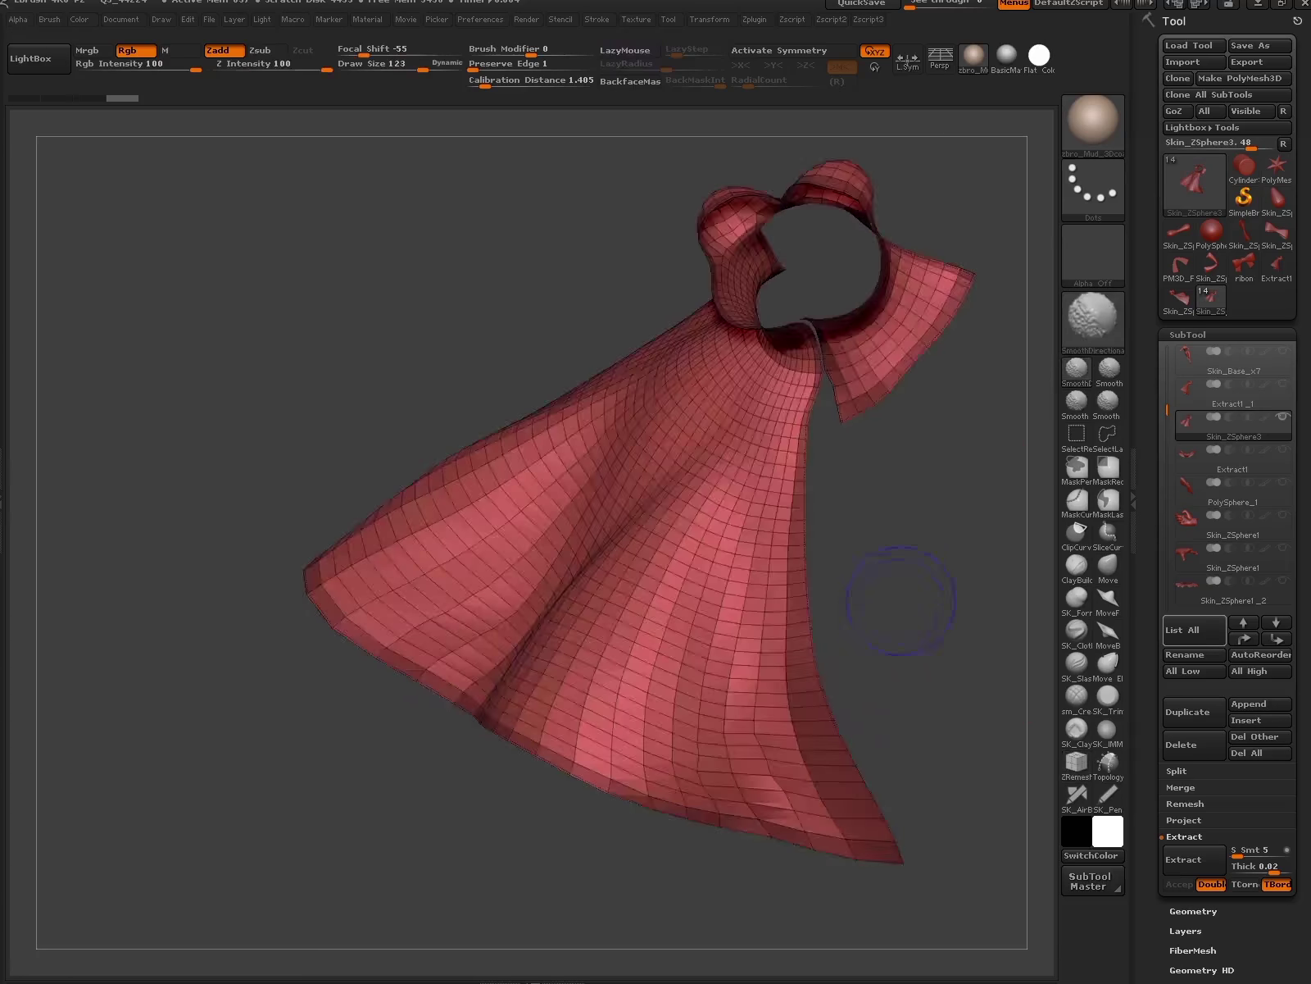
key(shift+f)
drag(943, 573, 937, 620)
key(b)
key(m)
key(v)
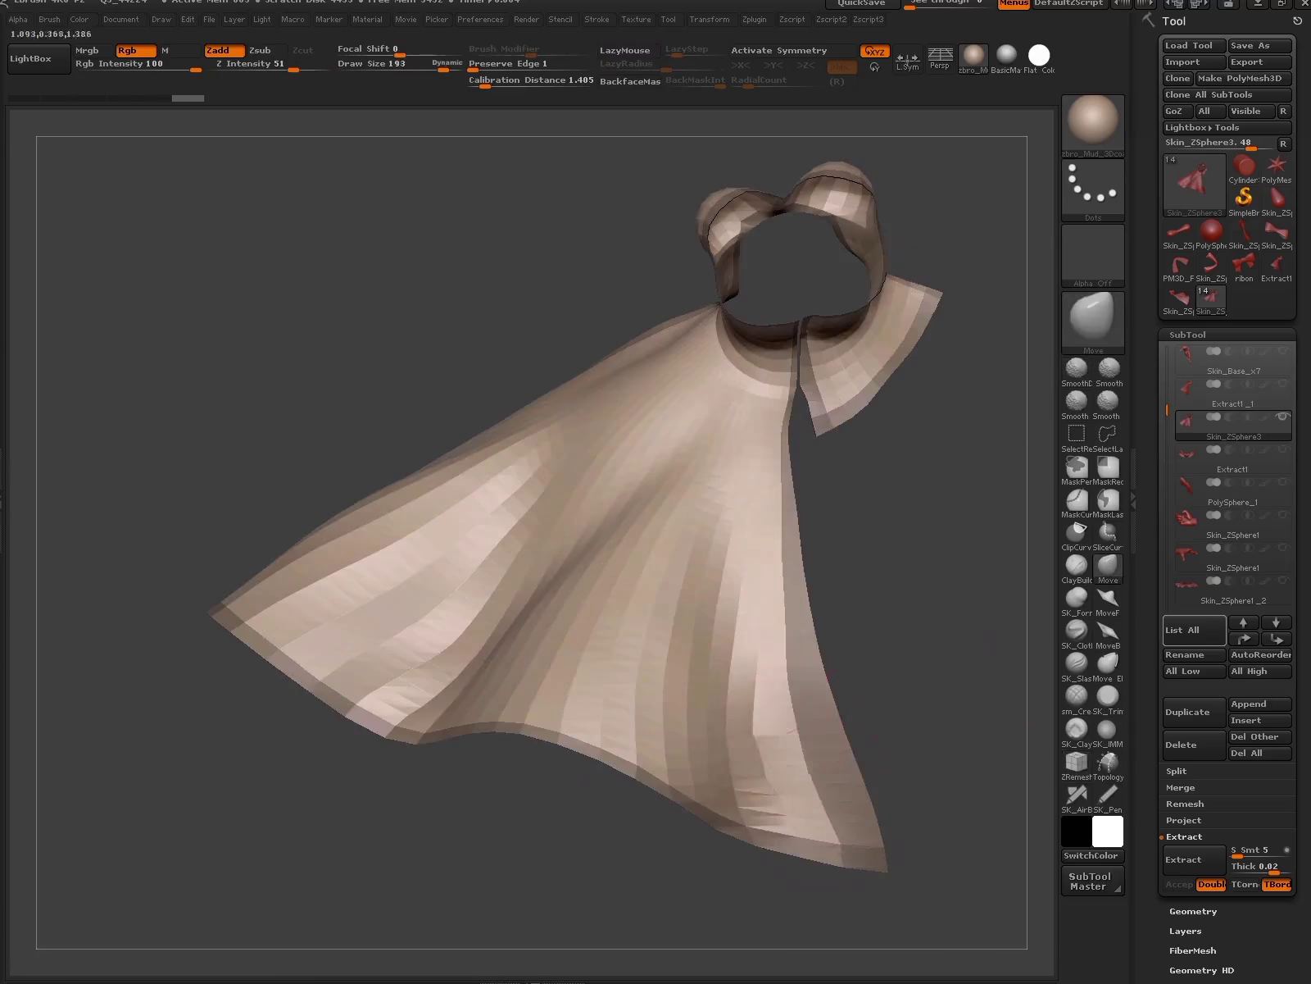
drag(722, 713, 749, 717)
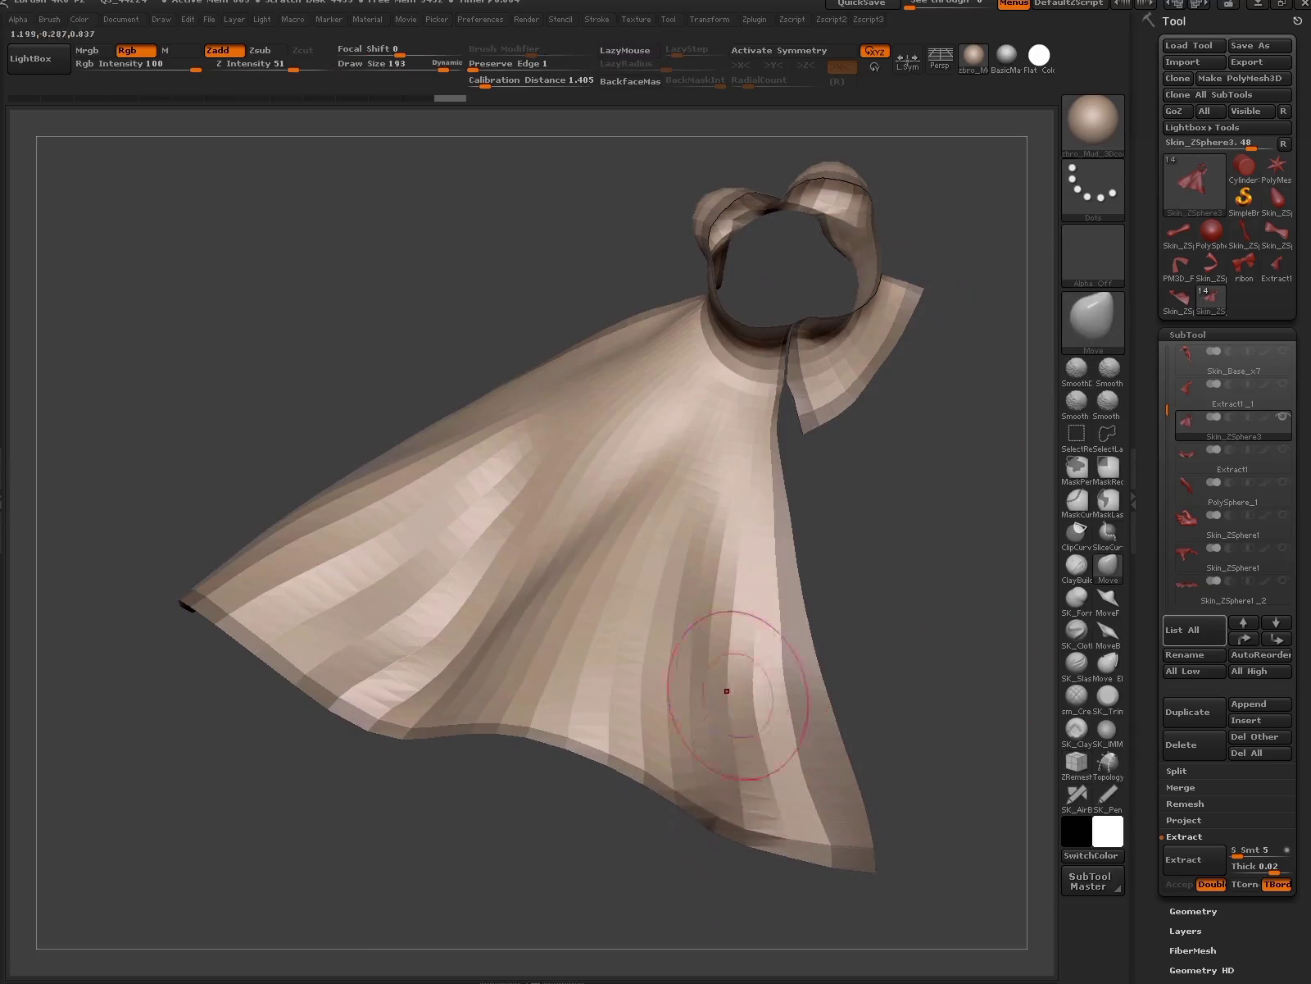
drag(831, 658, 780, 639)
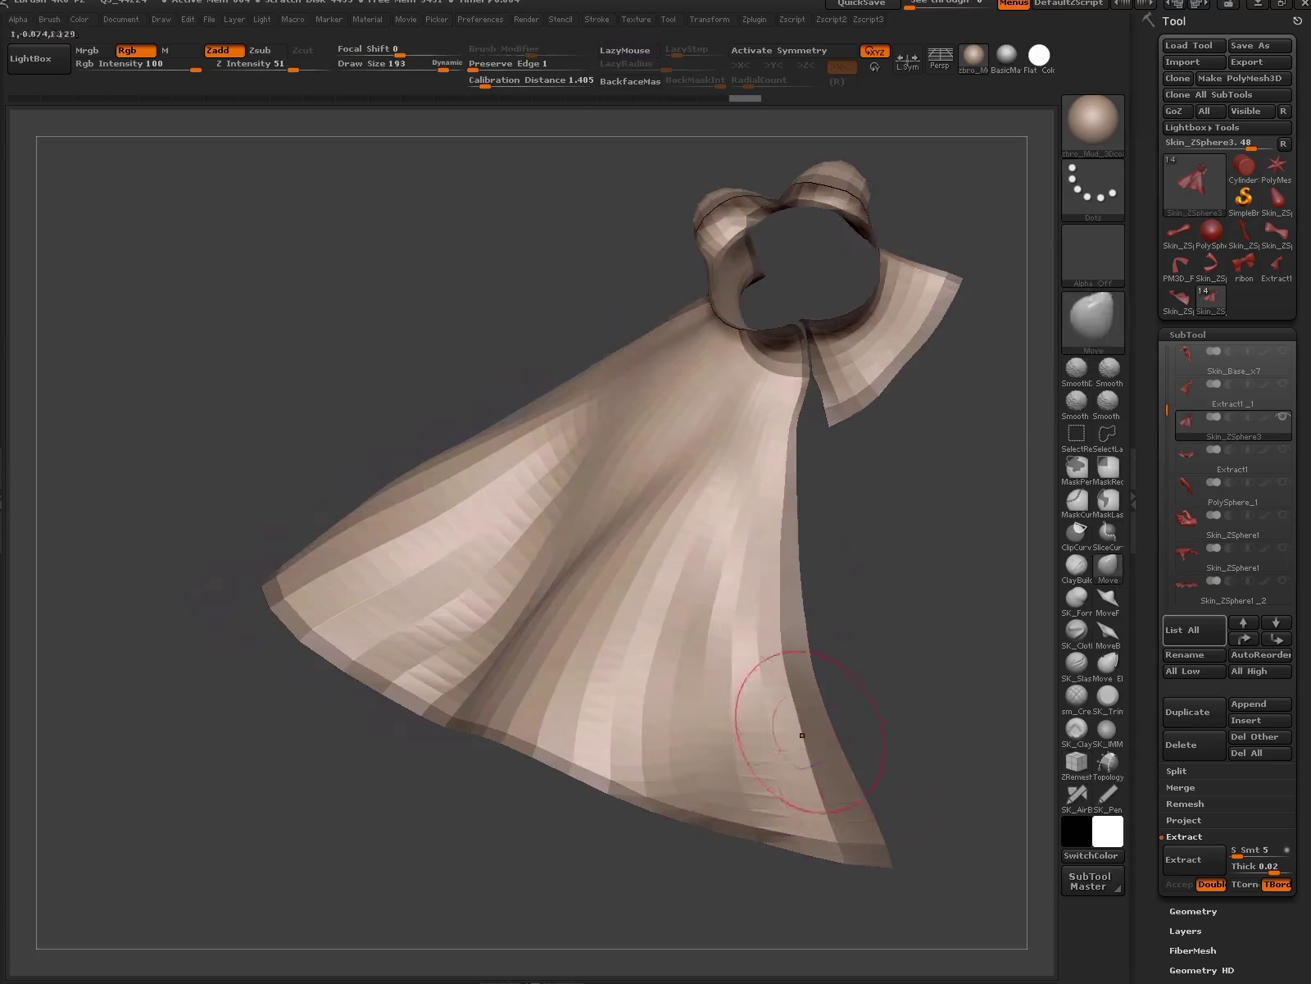
mouse_move(878, 898)
mouse_down()
mouse_move(852, 779)
mouse_move(738, 728)
mouse_move(685, 658)
mouse_up()
- Smooth the cloak's folds, checking them from side-on views
key(shift+f)
drag(639, 758, 771, 660)
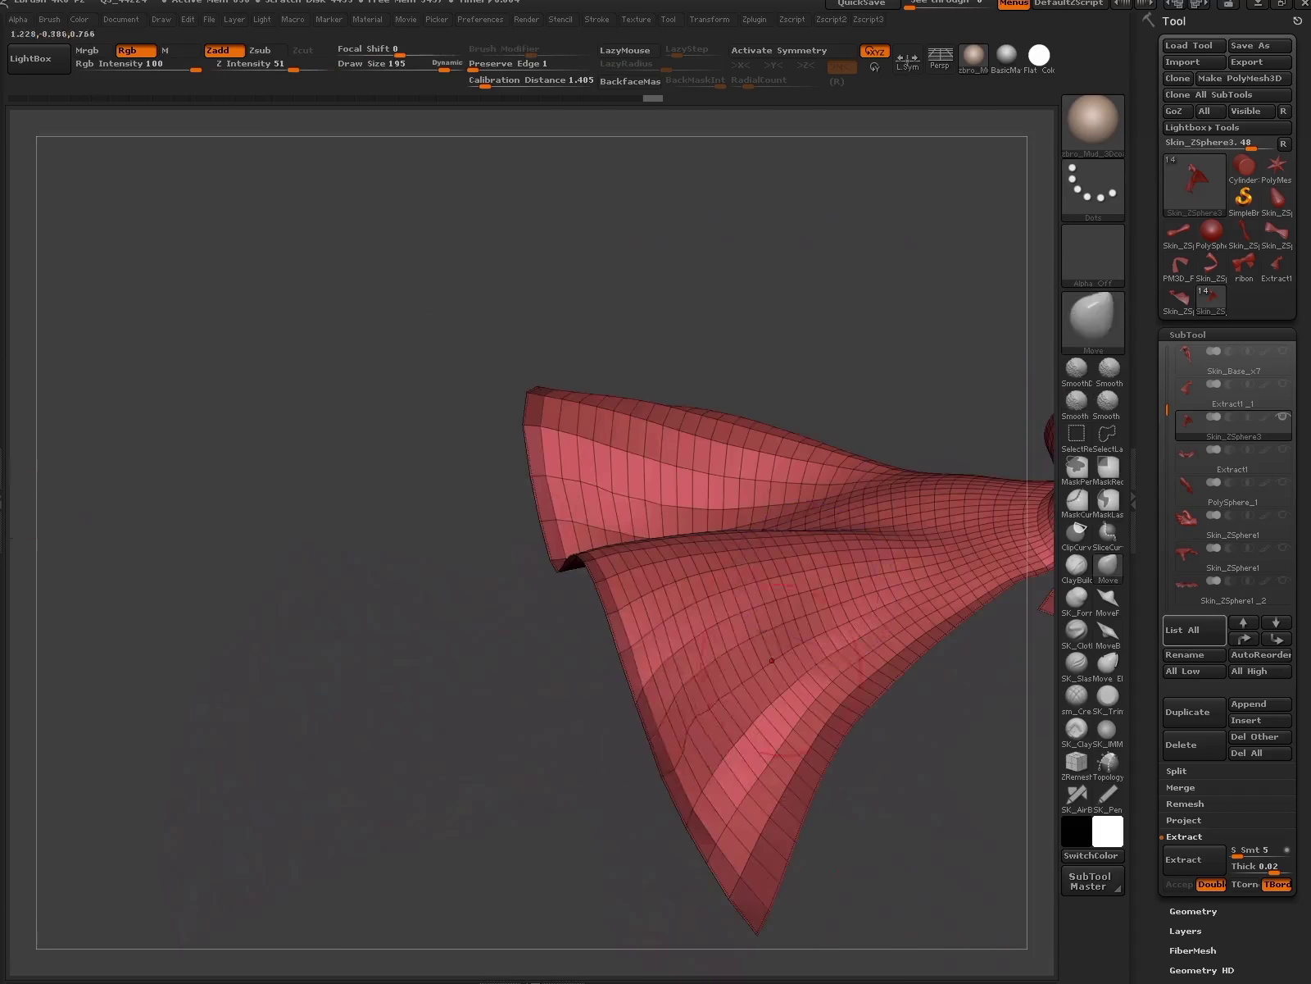
drag(658, 732, 704, 688)
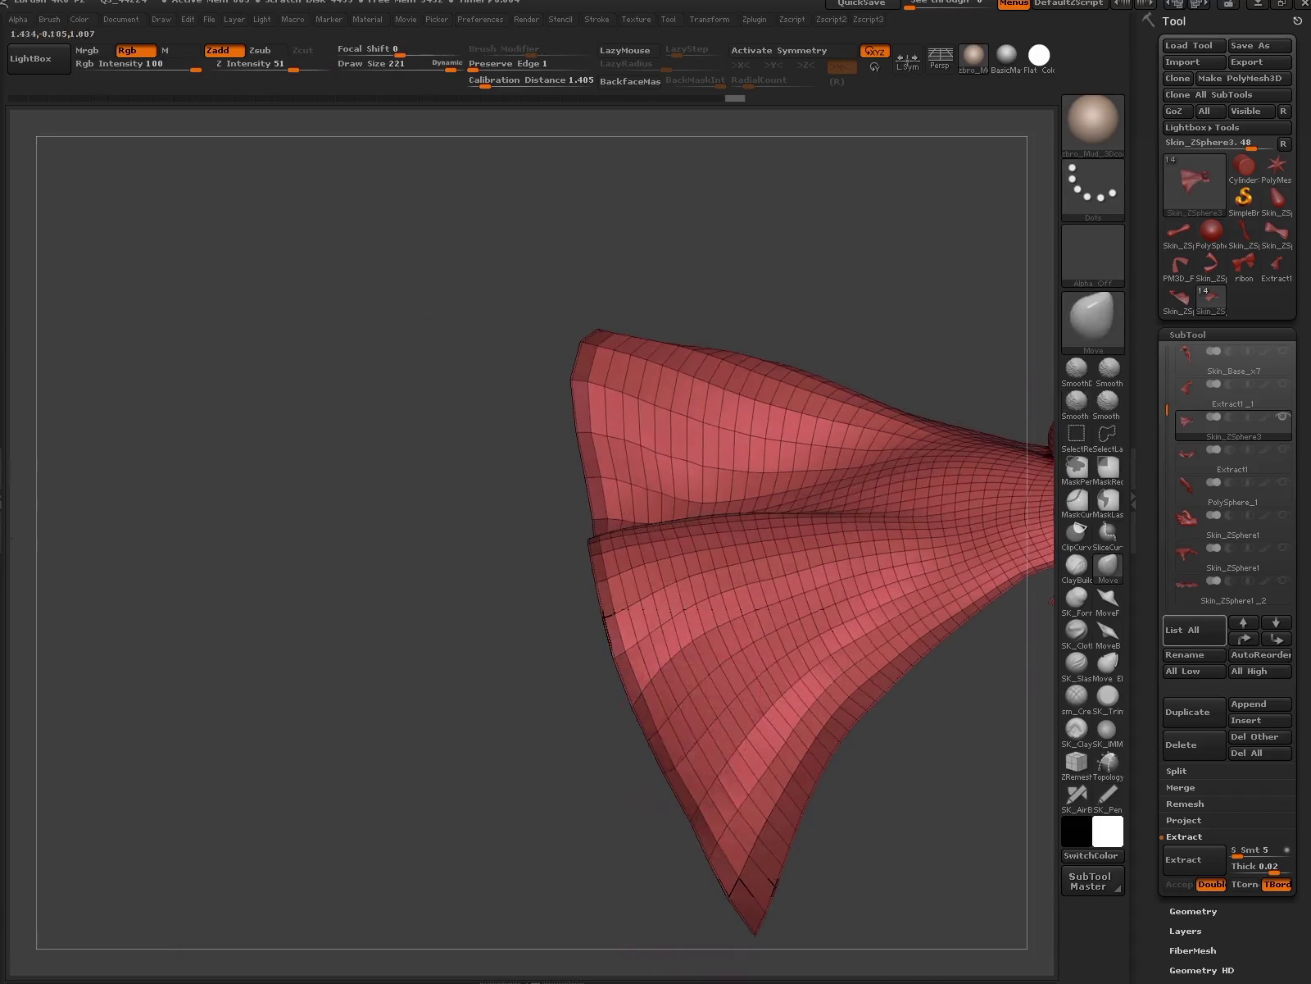
mouse_move(728, 759)
mouse_down()
mouse_move(804, 714)
mouse_move(837, 652)
mouse_move(711, 638)
mouse_up()
key(shift+f)
key(shift+f)
- Mask parts of the lower flap and pull it upward and to the left
ctrl+drag(688, 732, 779, 623)
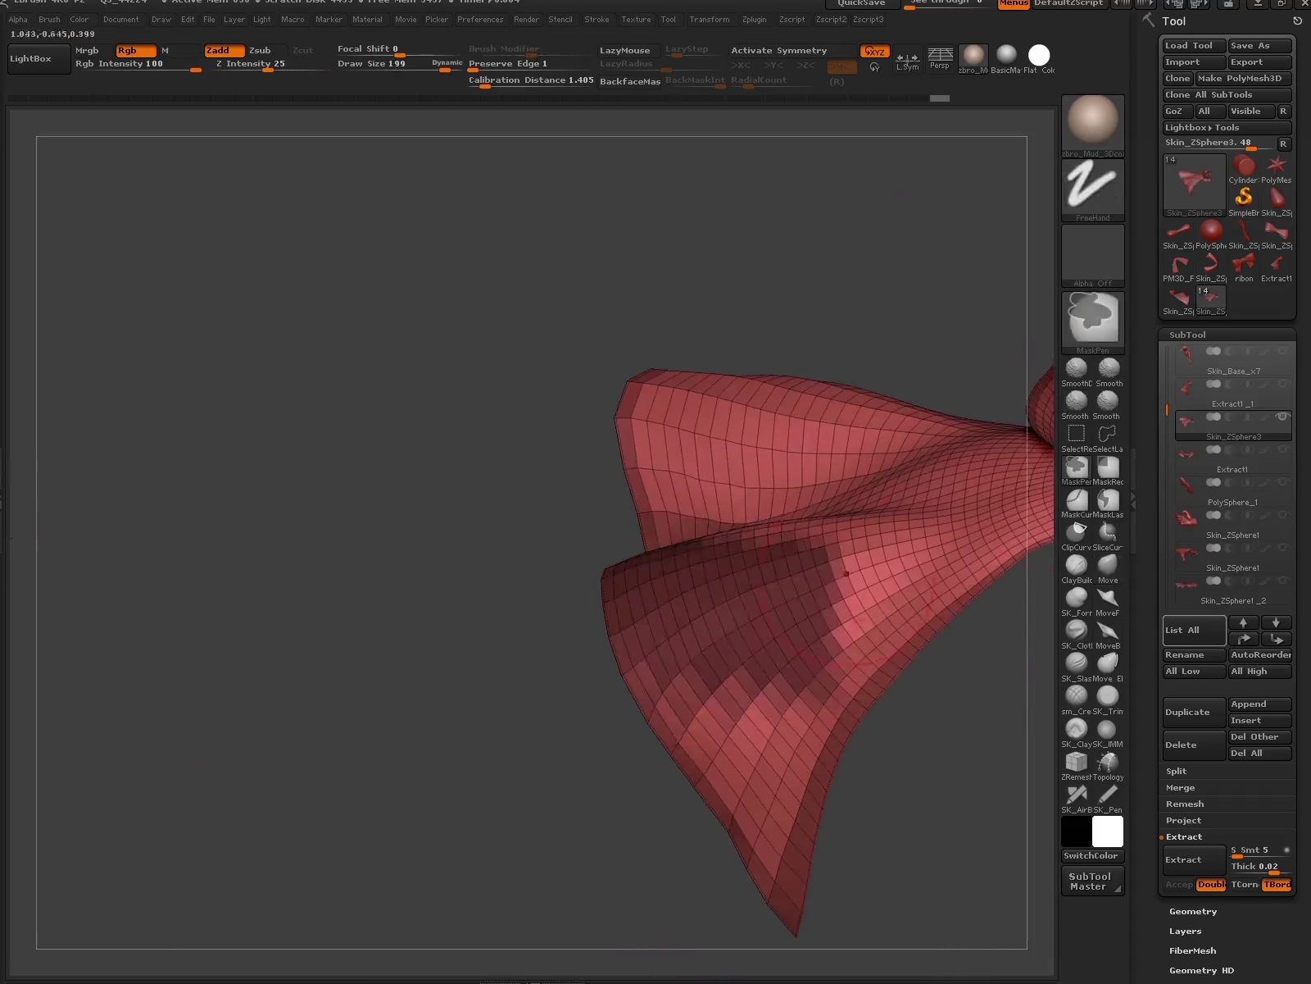
drag(672, 574, 631, 531)
drag(492, 655, 525, 639)
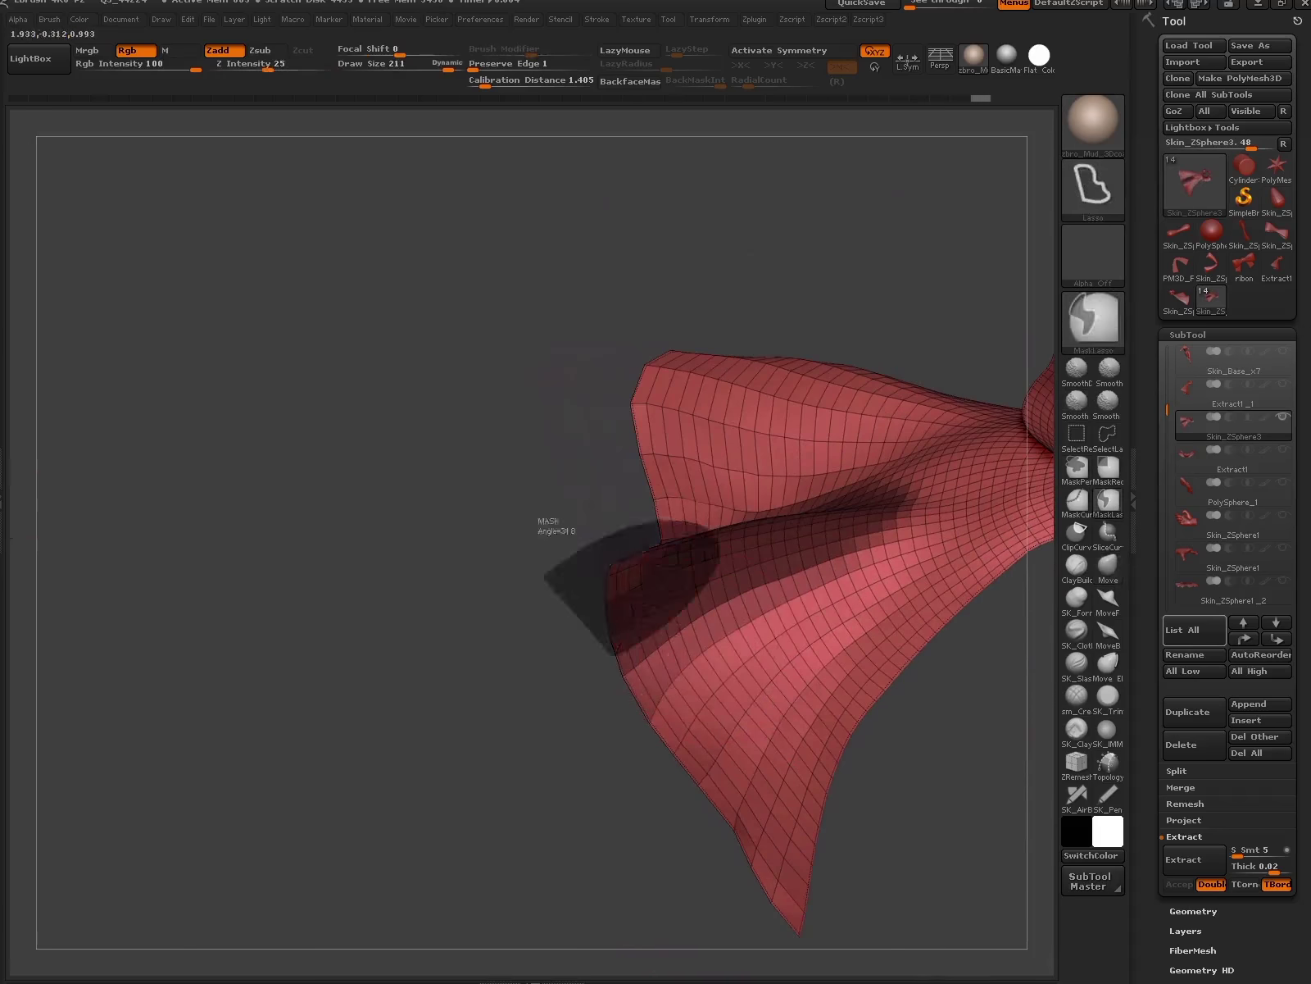
ctrl+drag(574, 524, 674, 683)
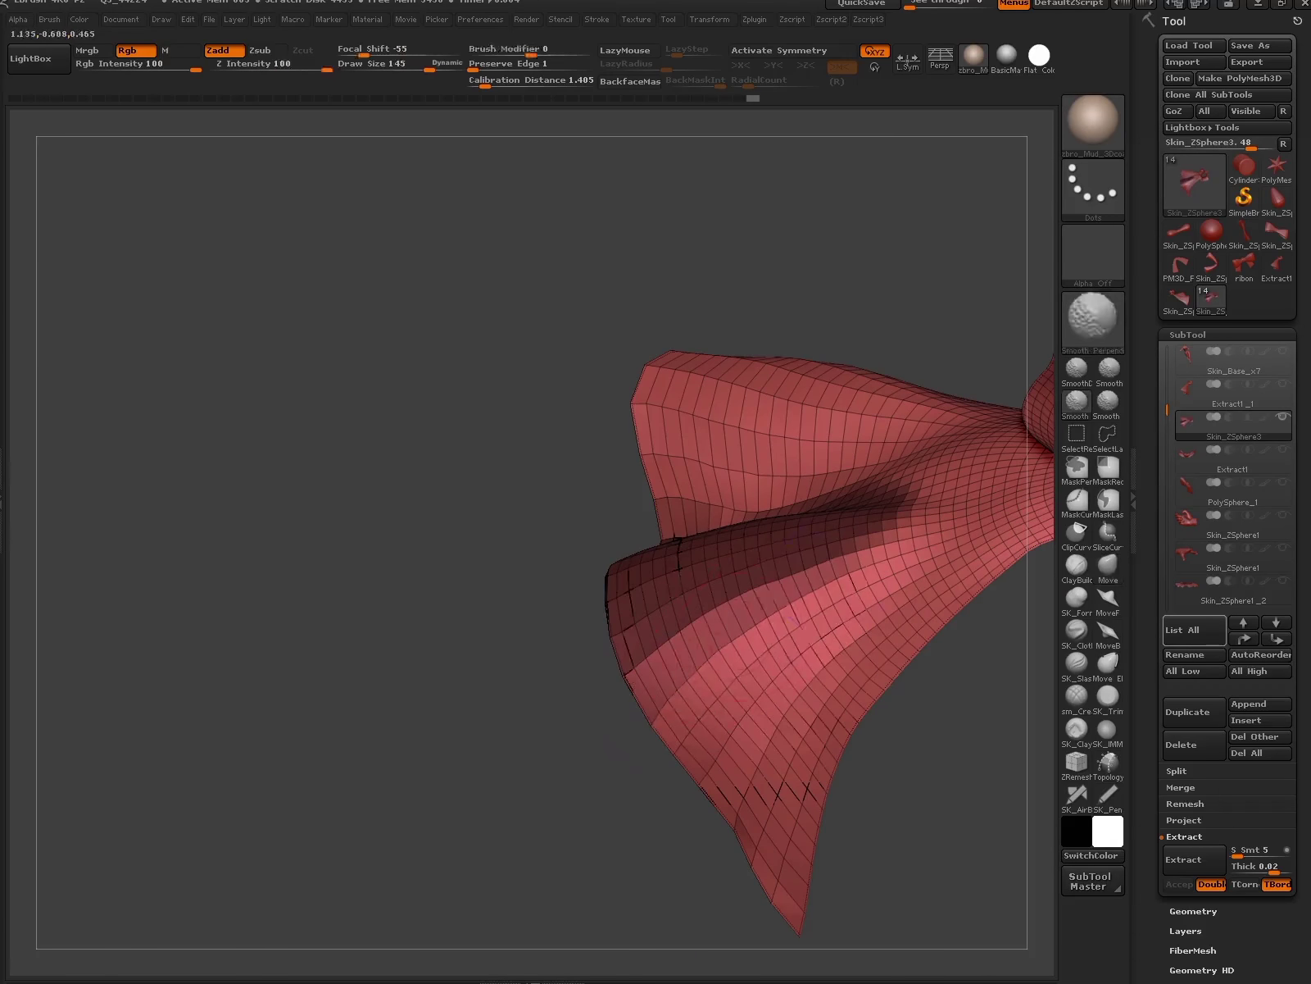
drag(610, 744, 615, 746)
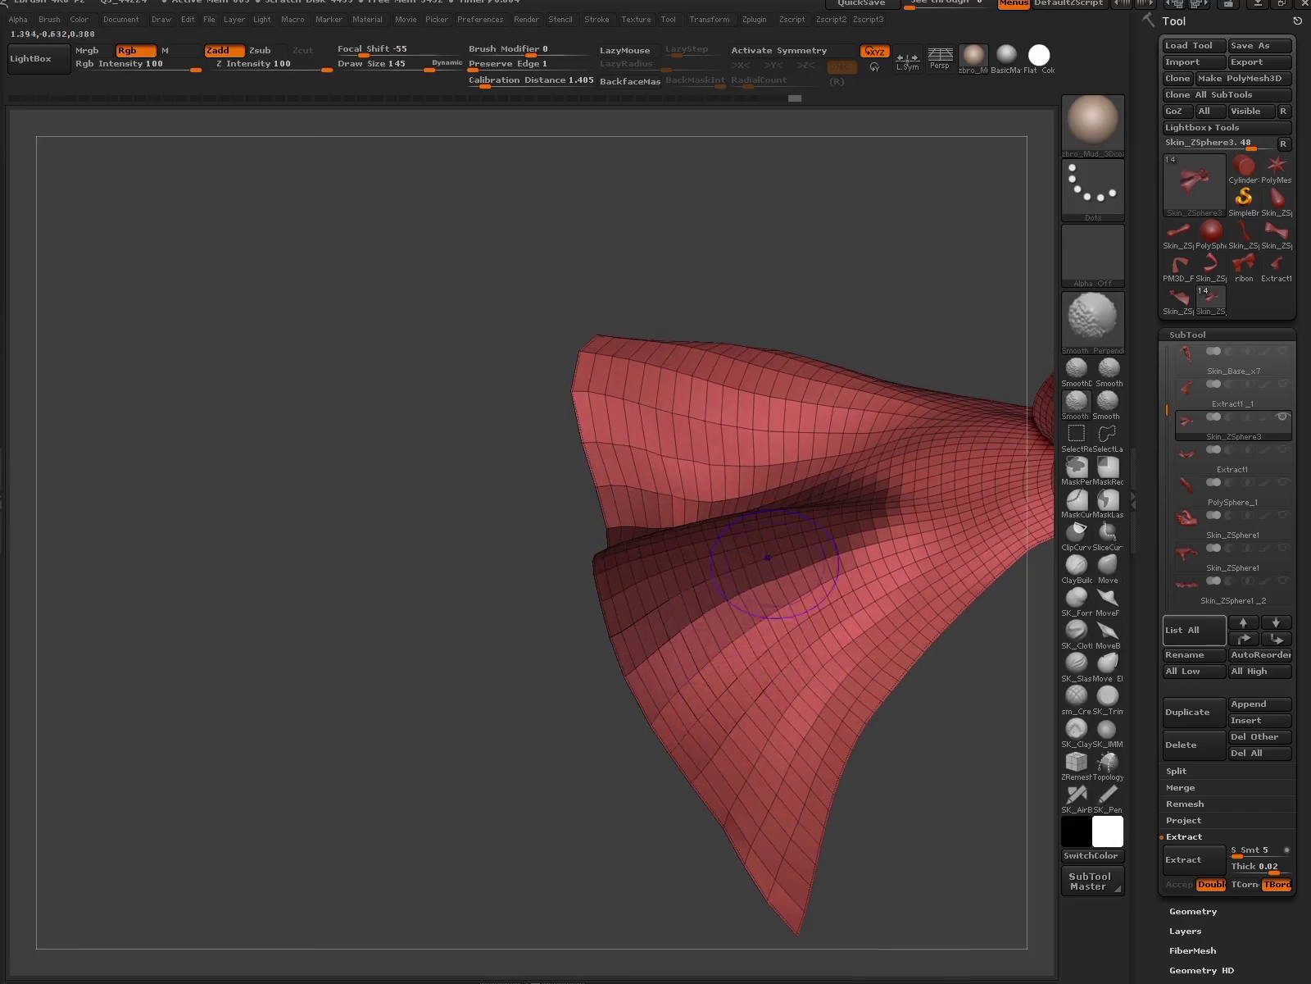
- Mask all but a narrow strip of the cape and inspect the lower flap
drag(459, 737, 492, 721)
mouse_move(574, 492)
ctrl+mouse_down()
mouse_move(711, 836)
mouse_move(721, 814)
ctrl+mouse_up()
drag(680, 932, 762, 705)
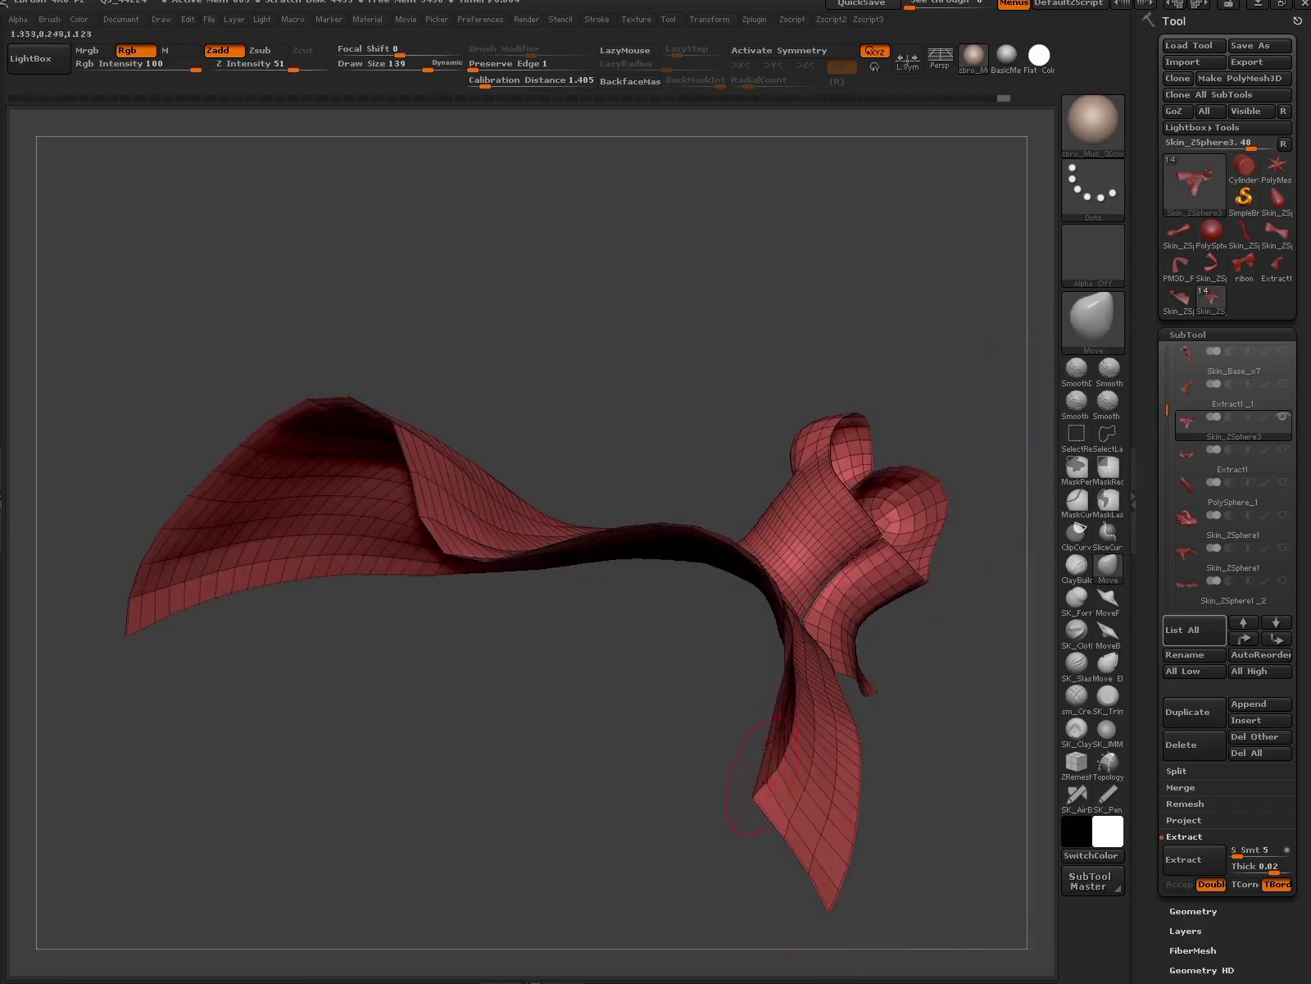
mouse_move(761, 775)
mouse_down()
mouse_move(747, 793)
mouse_move(782, 799)
mouse_move(803, 785)
mouse_up()
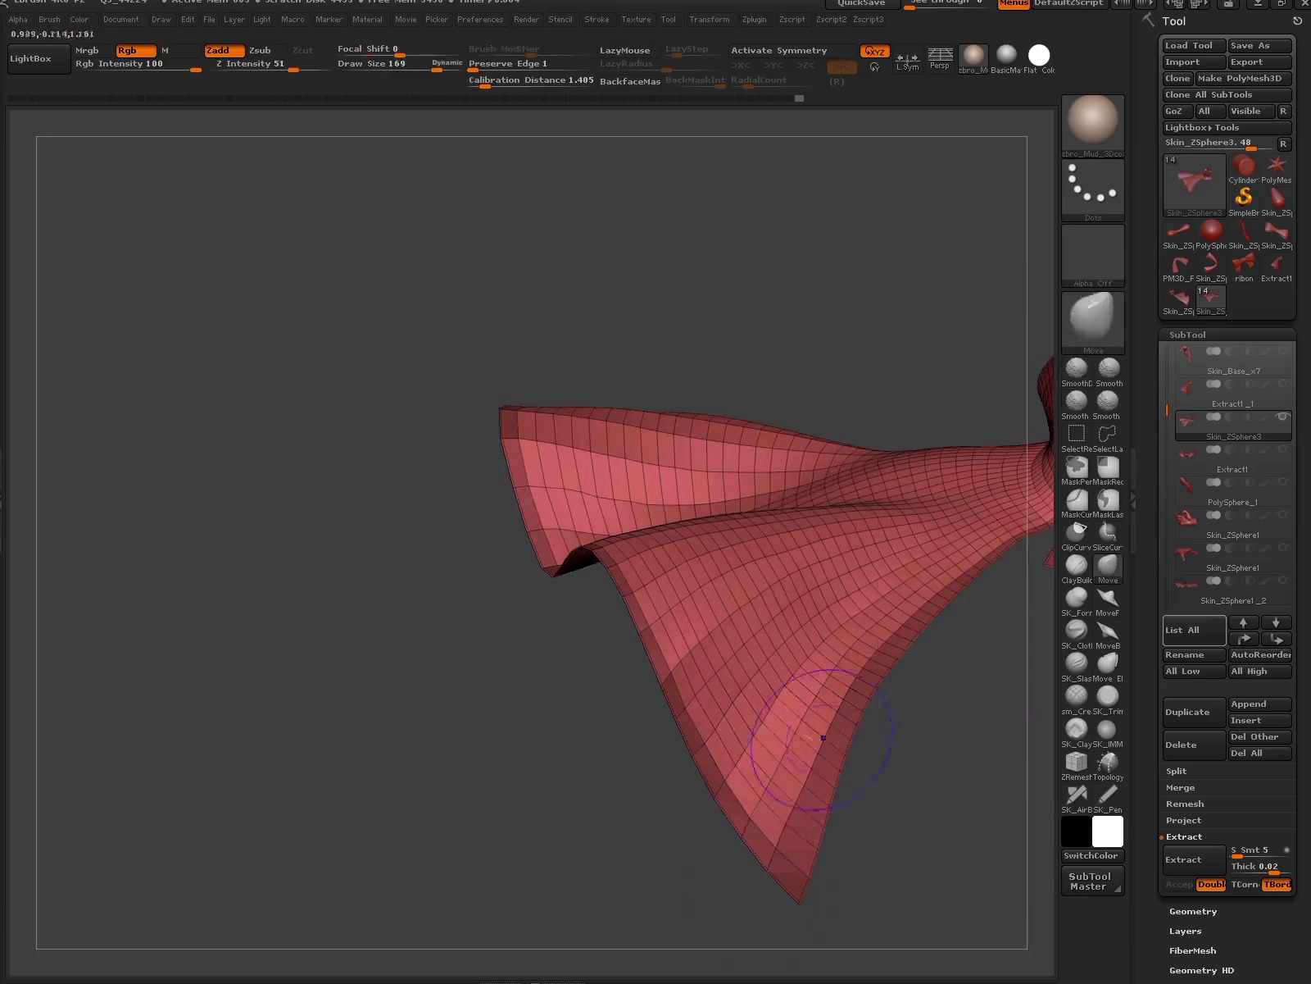
mouse_move(822, 737)
mouse_down()
mouse_move(823, 752)
mouse_move(685, 660)
mouse_up()
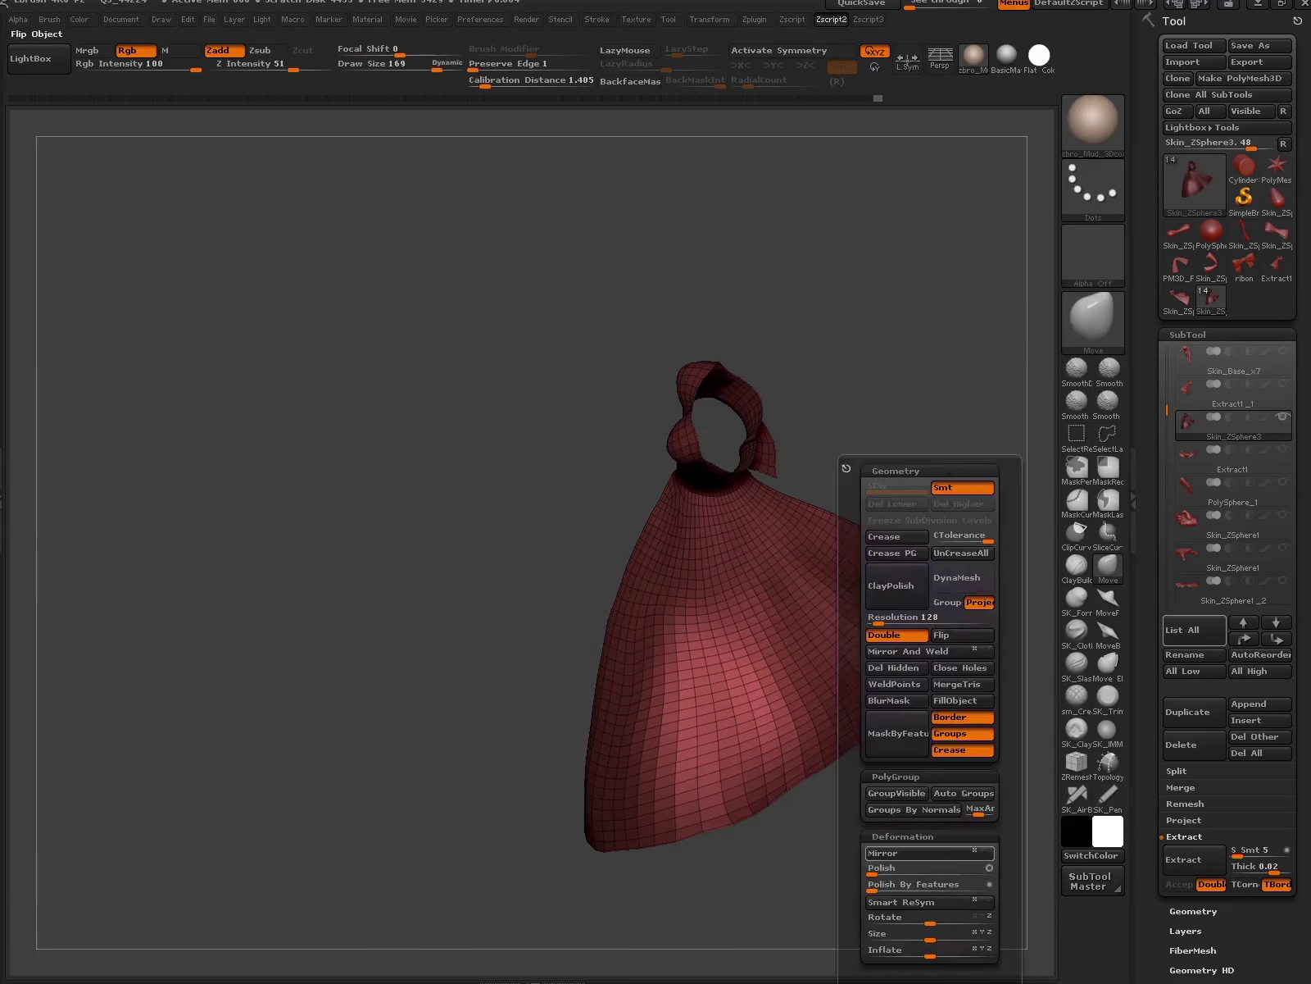
- Show the Extract1_1 mesh, then reselect the Skin_ZSphere3 cape subtool
click(1185, 820)
click(1284, 384)
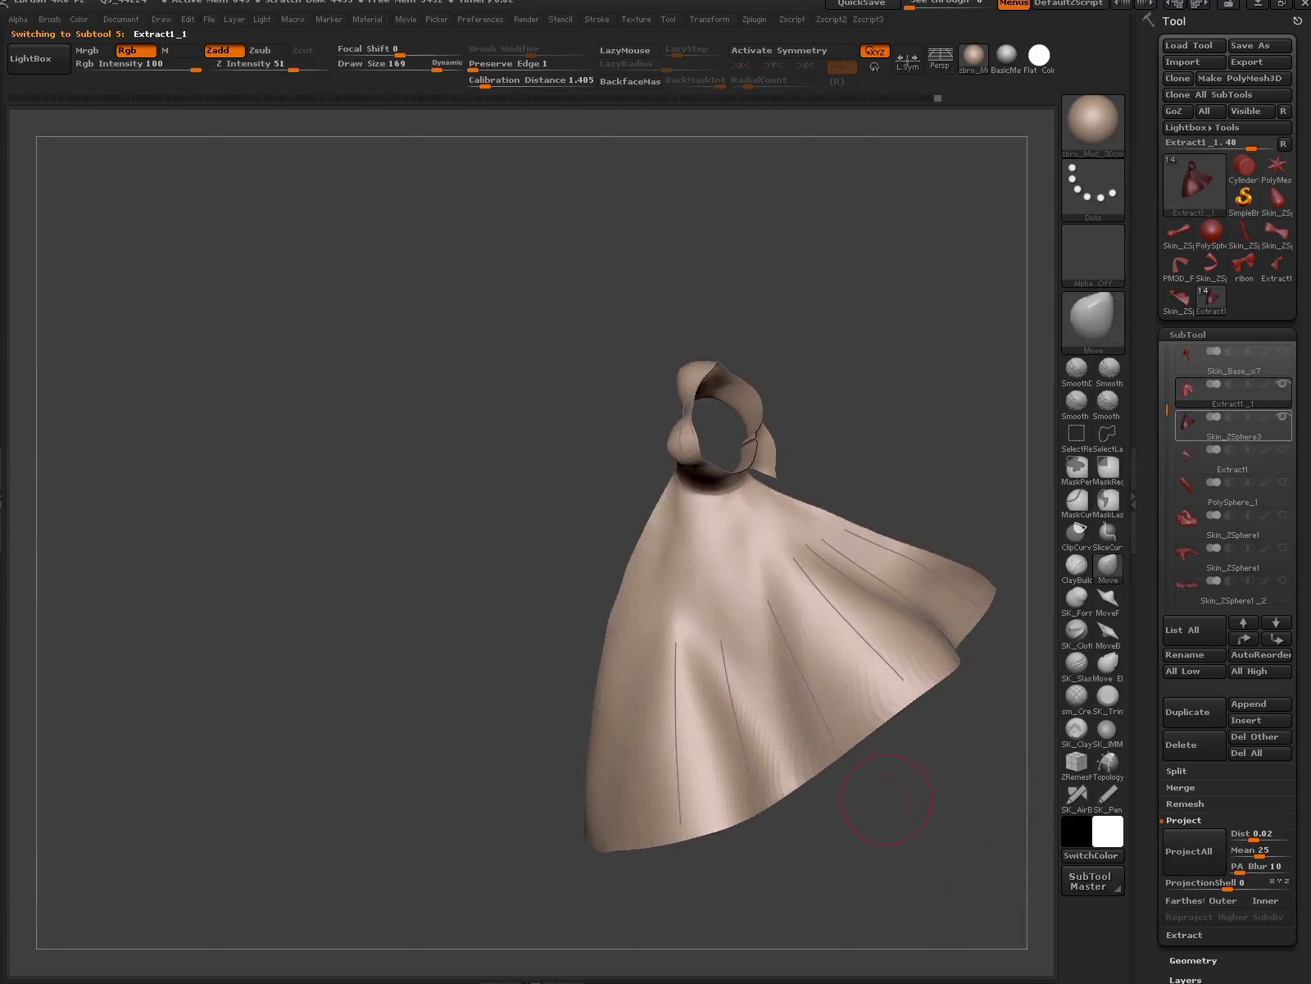
click(1076, 763)
alt+click(723, 542)
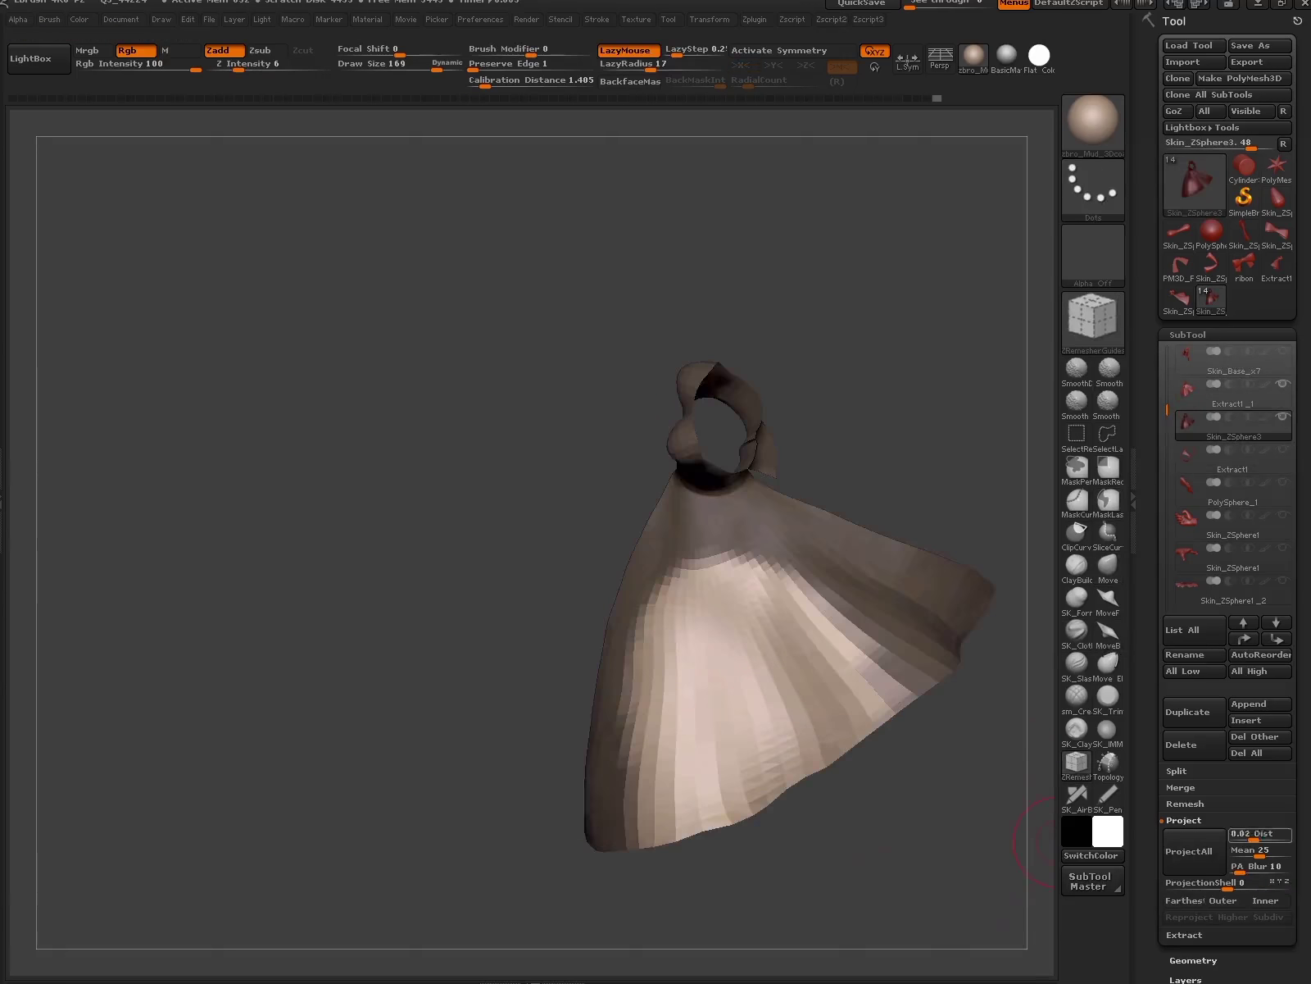
mouse_move(981, 893)
mouse_down()
mouse_move(949, 885)
mouse_move(1021, 650)
mouse_up()
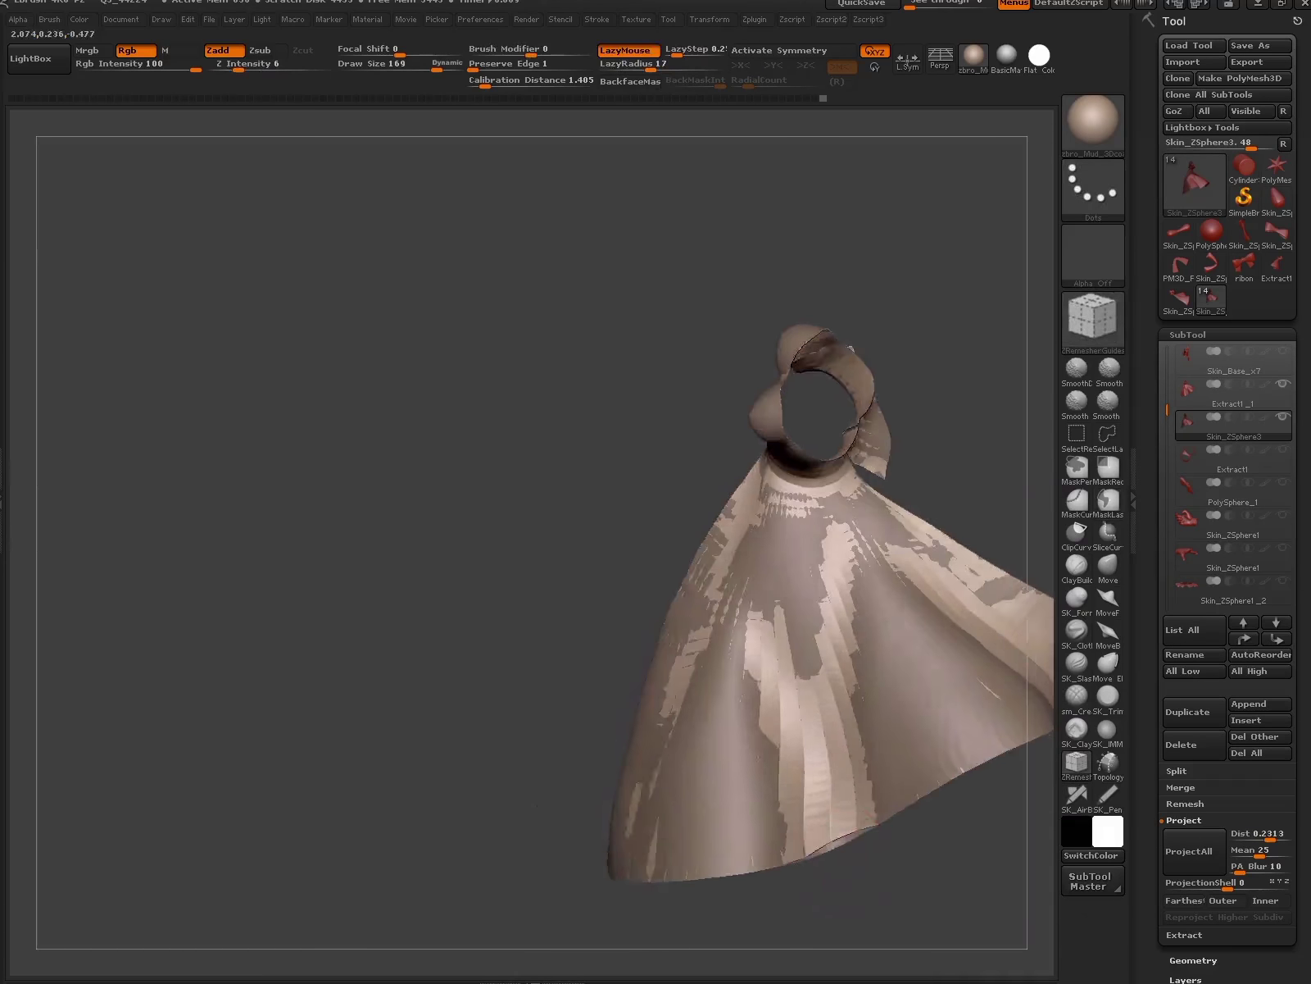
- Switch to the Move brush with the polygon wireframe shown, viewing the hood ring
key(b)
key(m)
key(v)
key(shift+f)
drag(1020, 650, 853, 733)
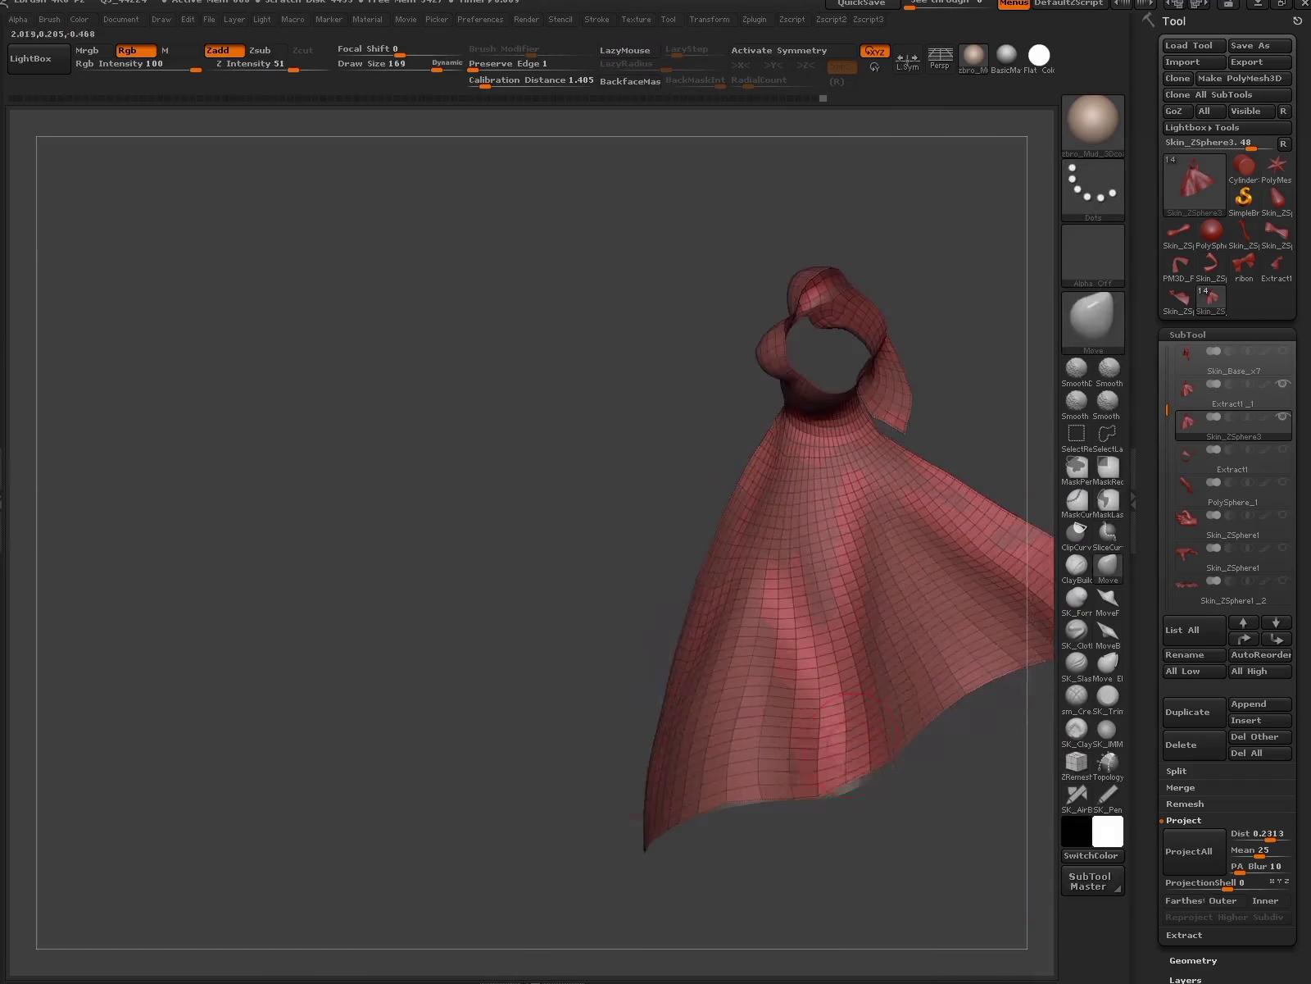
mouse_move(846, 787)
right_down()
mouse_move(735, 812)
mouse_move(896, 778)
mouse_move(867, 627)
right_up()
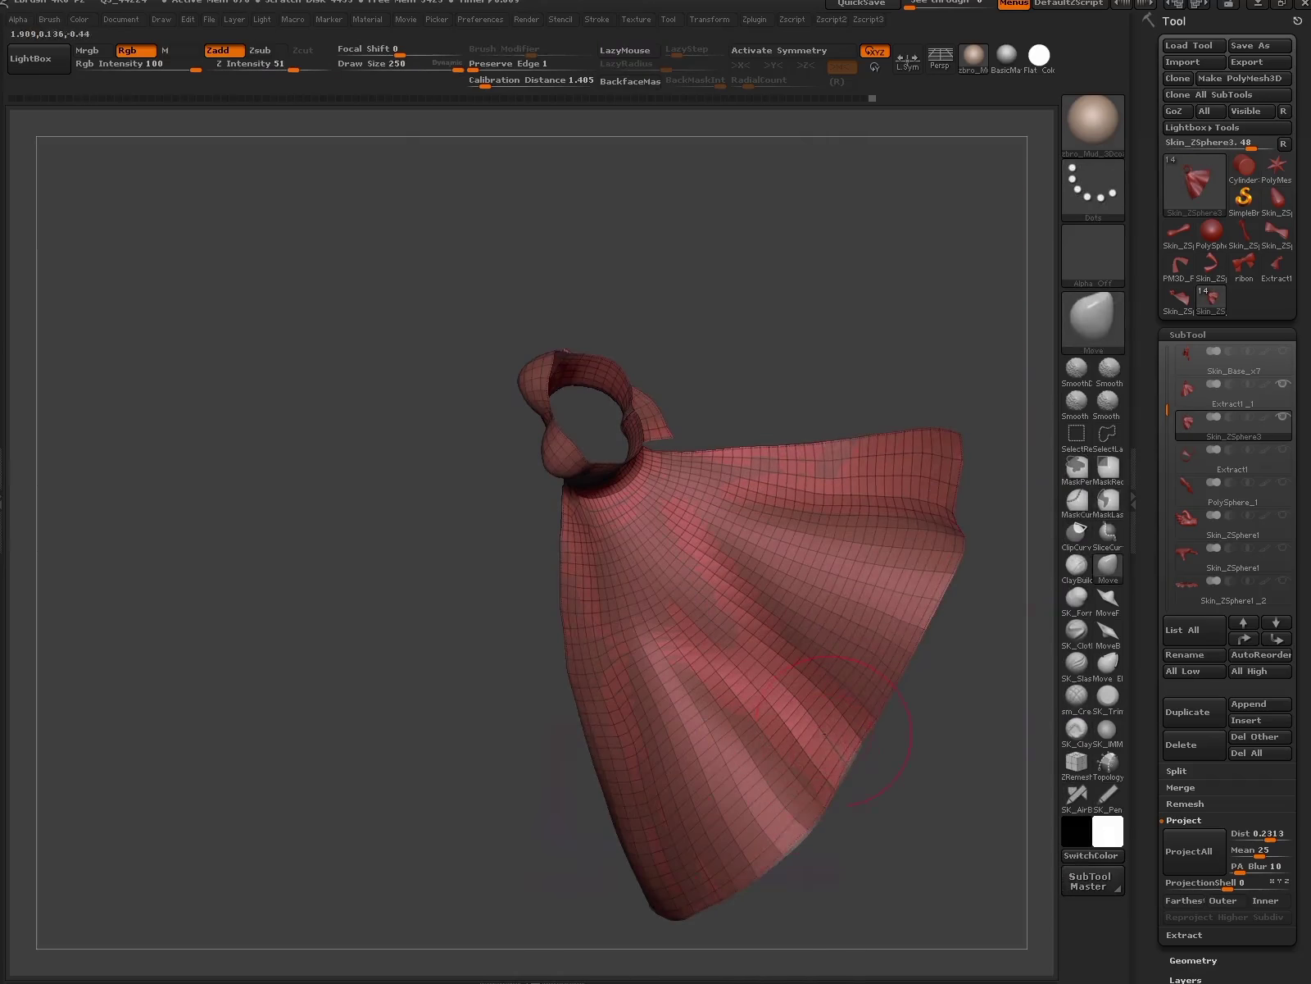
- Mask the cape's upper-middle area, invert it, pull the right side outward, and clear the mask
ctrl+drag(844, 679, 648, 599)
key(ctrl+i)
key(space)
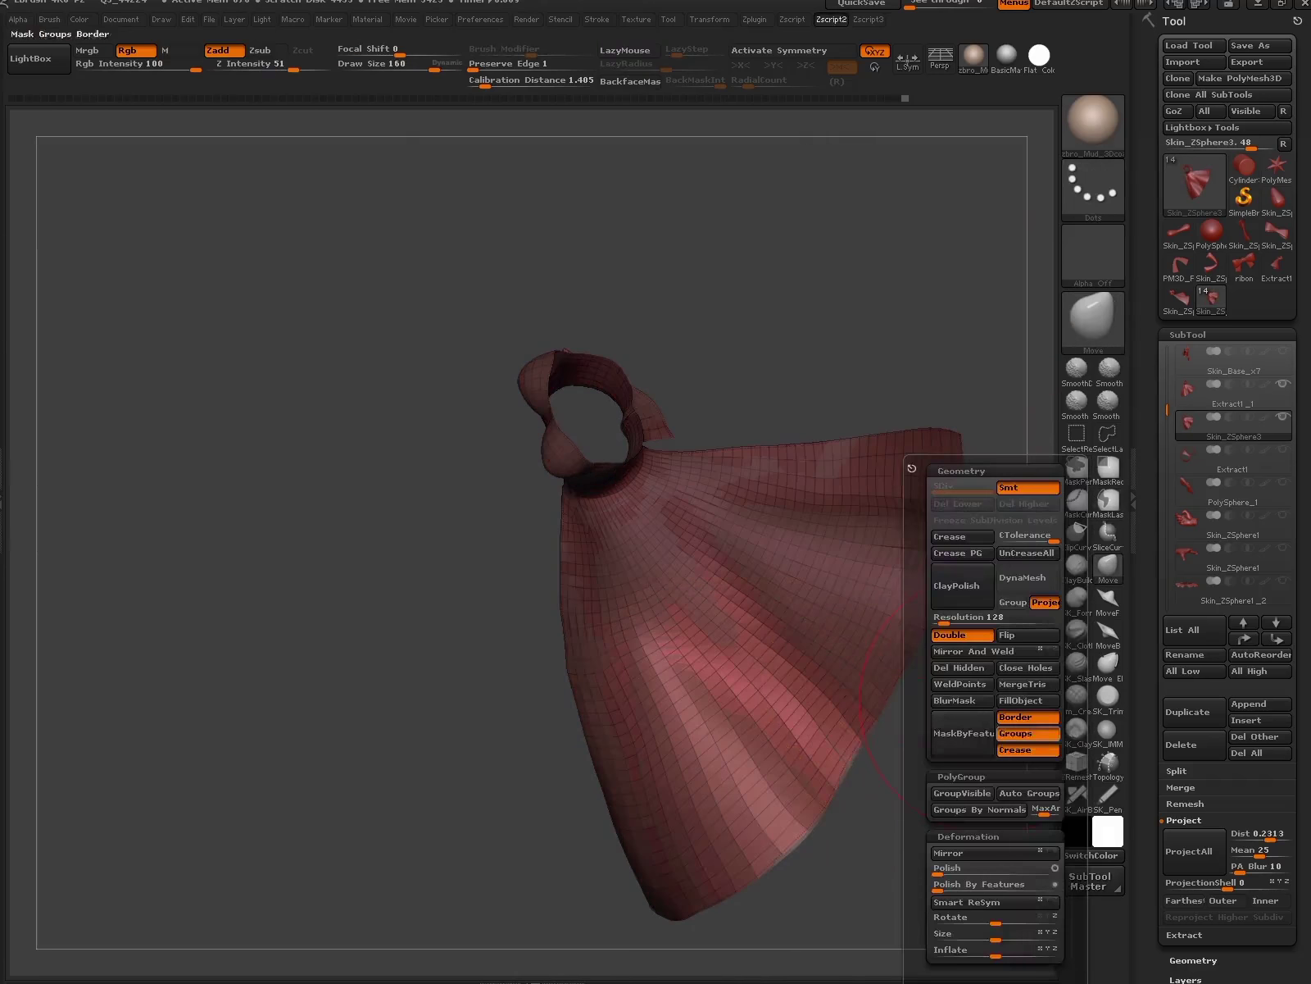
ctrl+drag(966, 849, 942, 819)
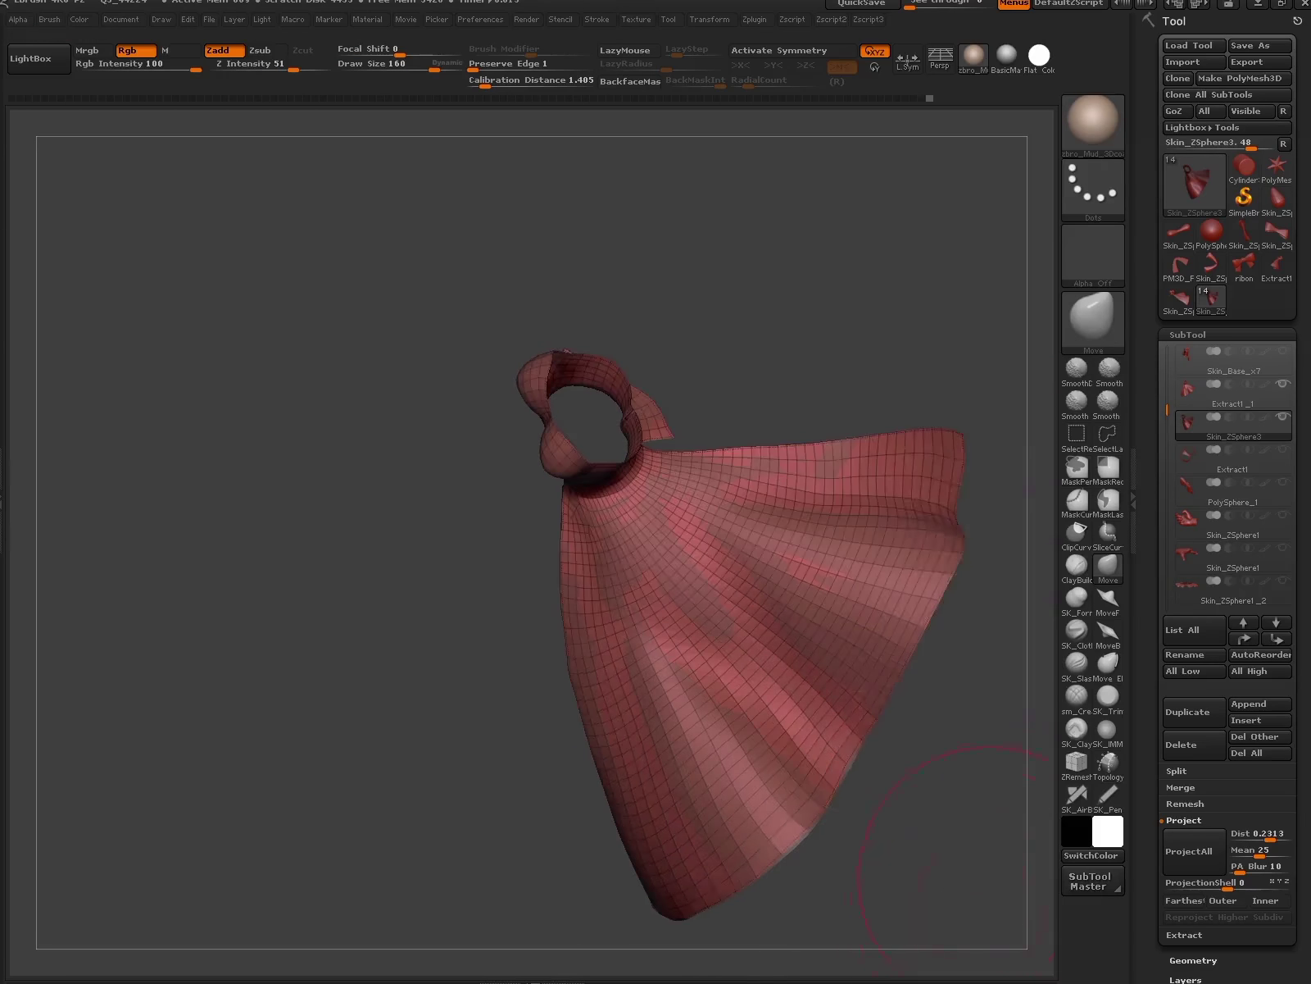
key(ctrl+i)
key(space)
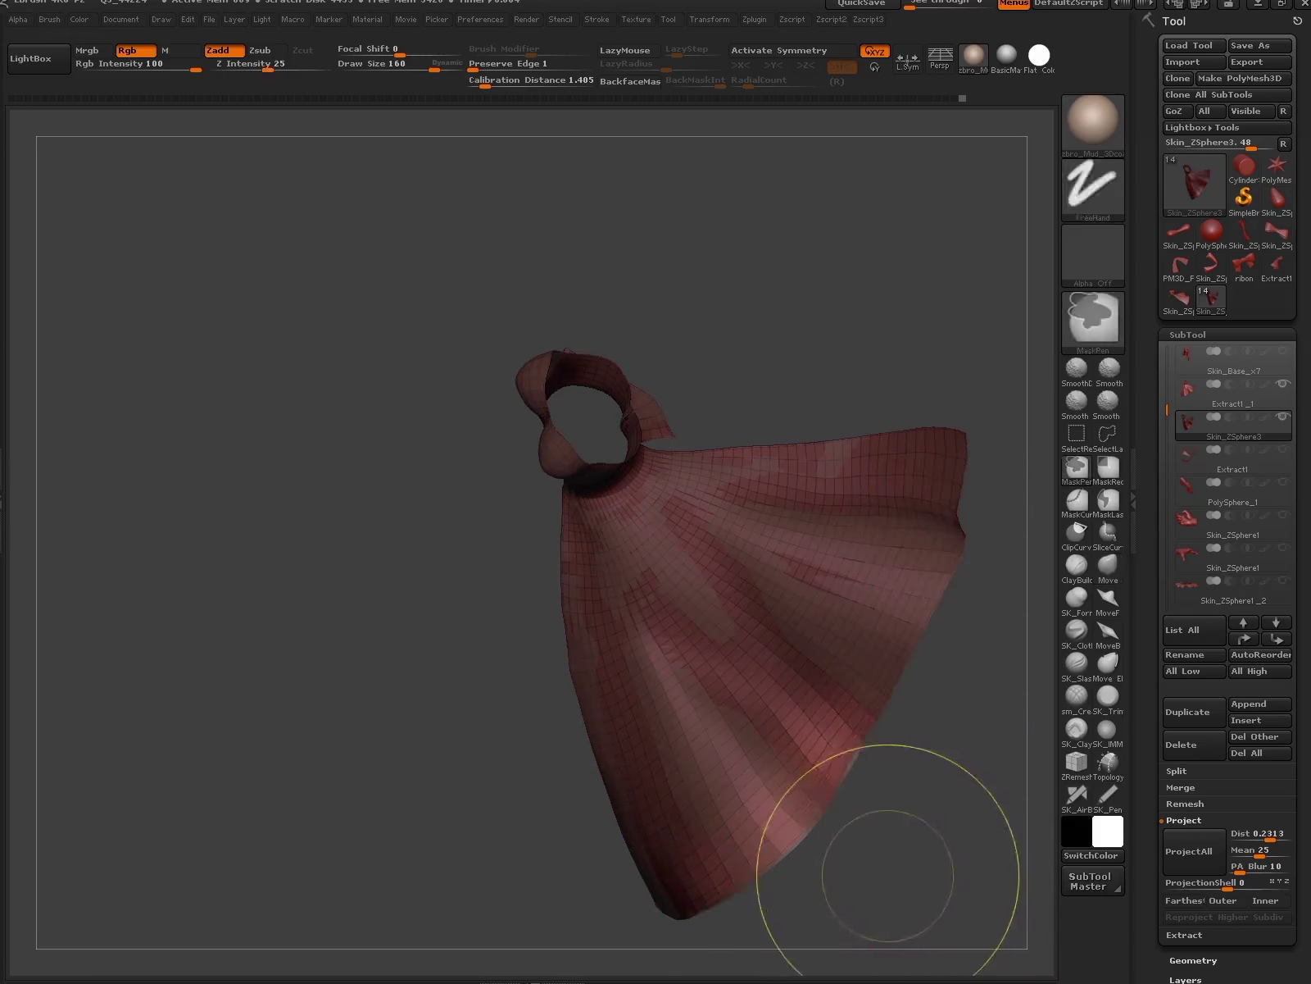
key(space)
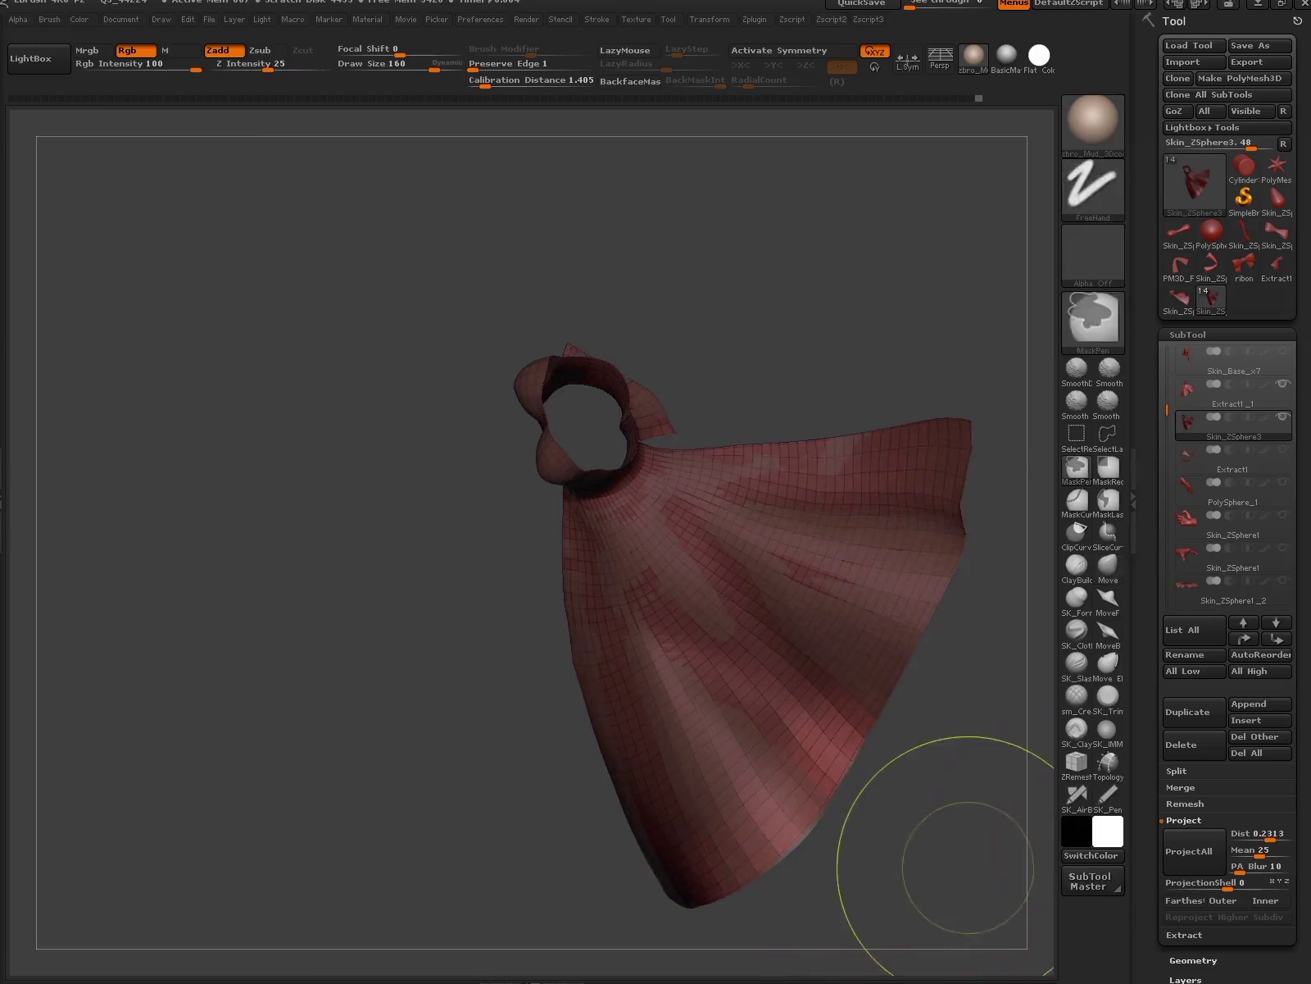
ctrl+click(936, 870)
- Shrink the brush and orbit the cape with the wireframe display turned off
key(bracketleft)
key(space)
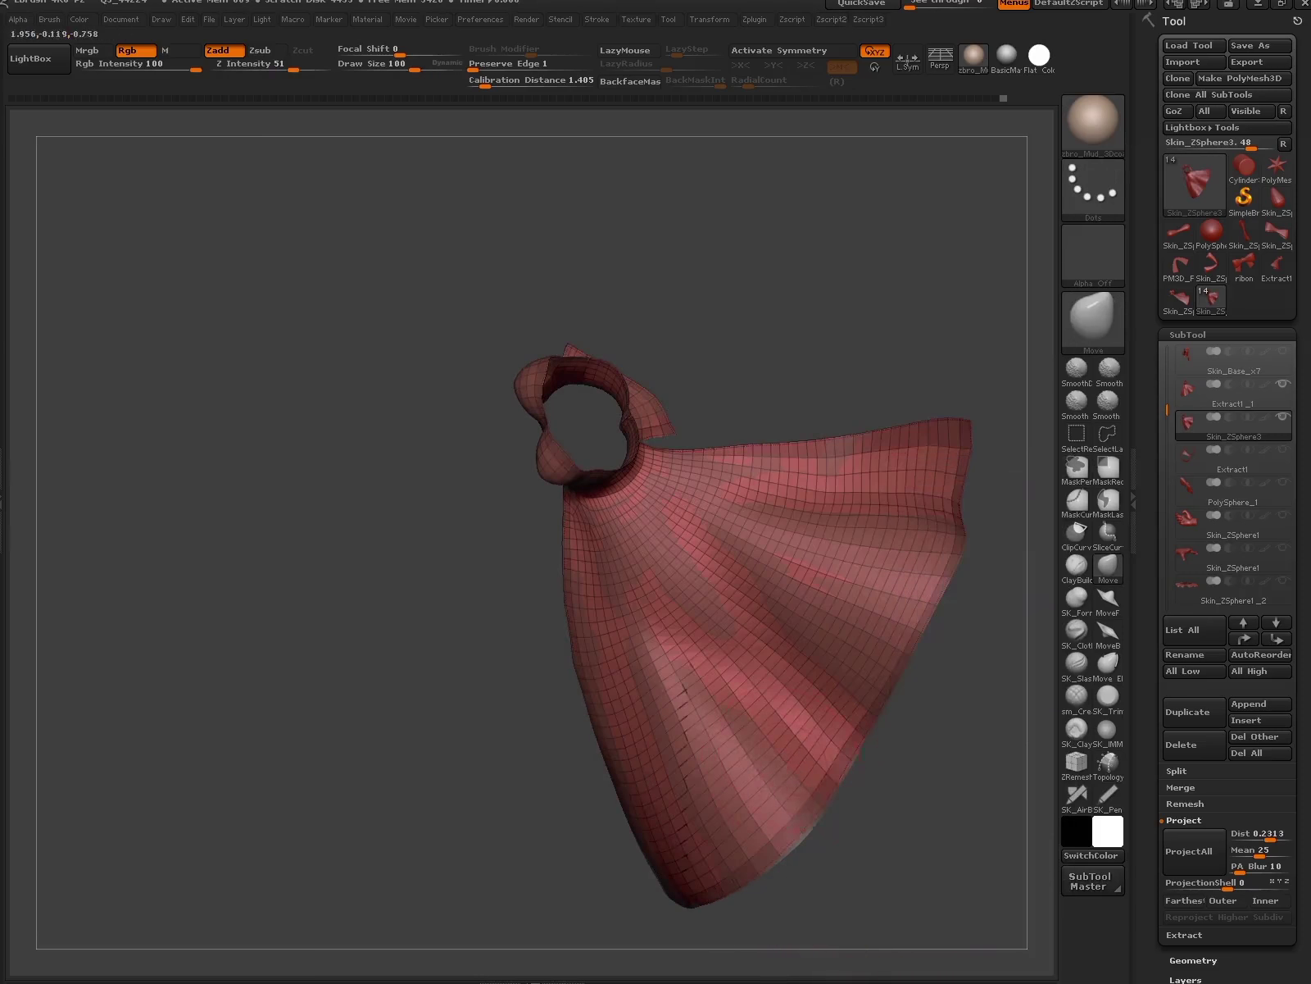
key(bracketleft)
mouse_move(942, 738)
mouse_down()
mouse_move(823, 691)
mouse_move(859, 761)
mouse_up()
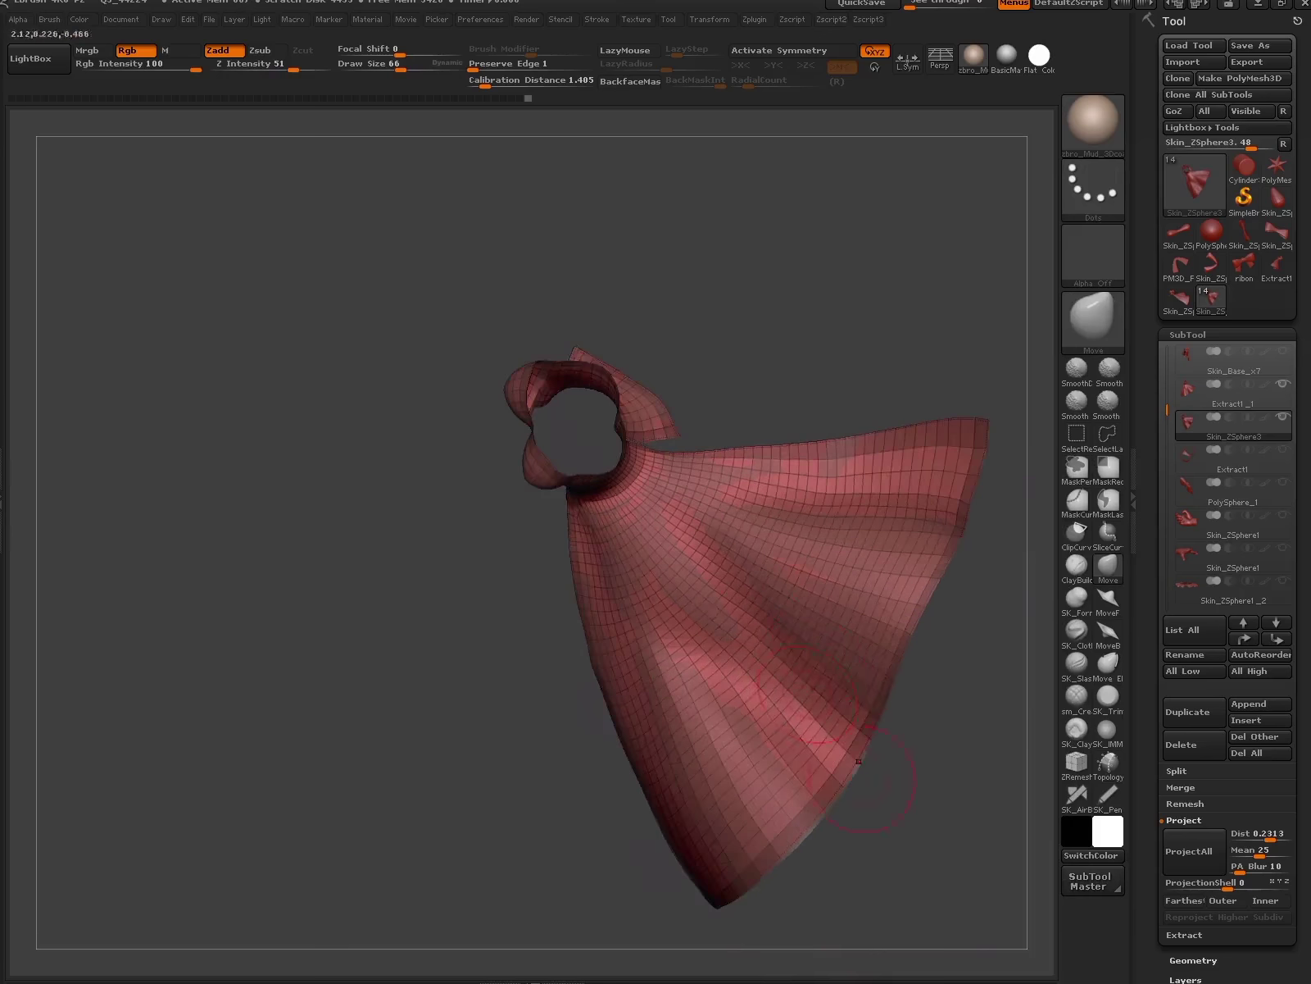
mouse_move(816, 666)
mouse_down()
mouse_move(947, 835)
mouse_move(819, 738)
mouse_move(760, 583)
mouse_move(856, 378)
mouse_move(849, 527)
mouse_move(783, 713)
mouse_move(967, 755)
mouse_move(1039, 695)
mouse_up()
key(shift+f)
key(shift+f)
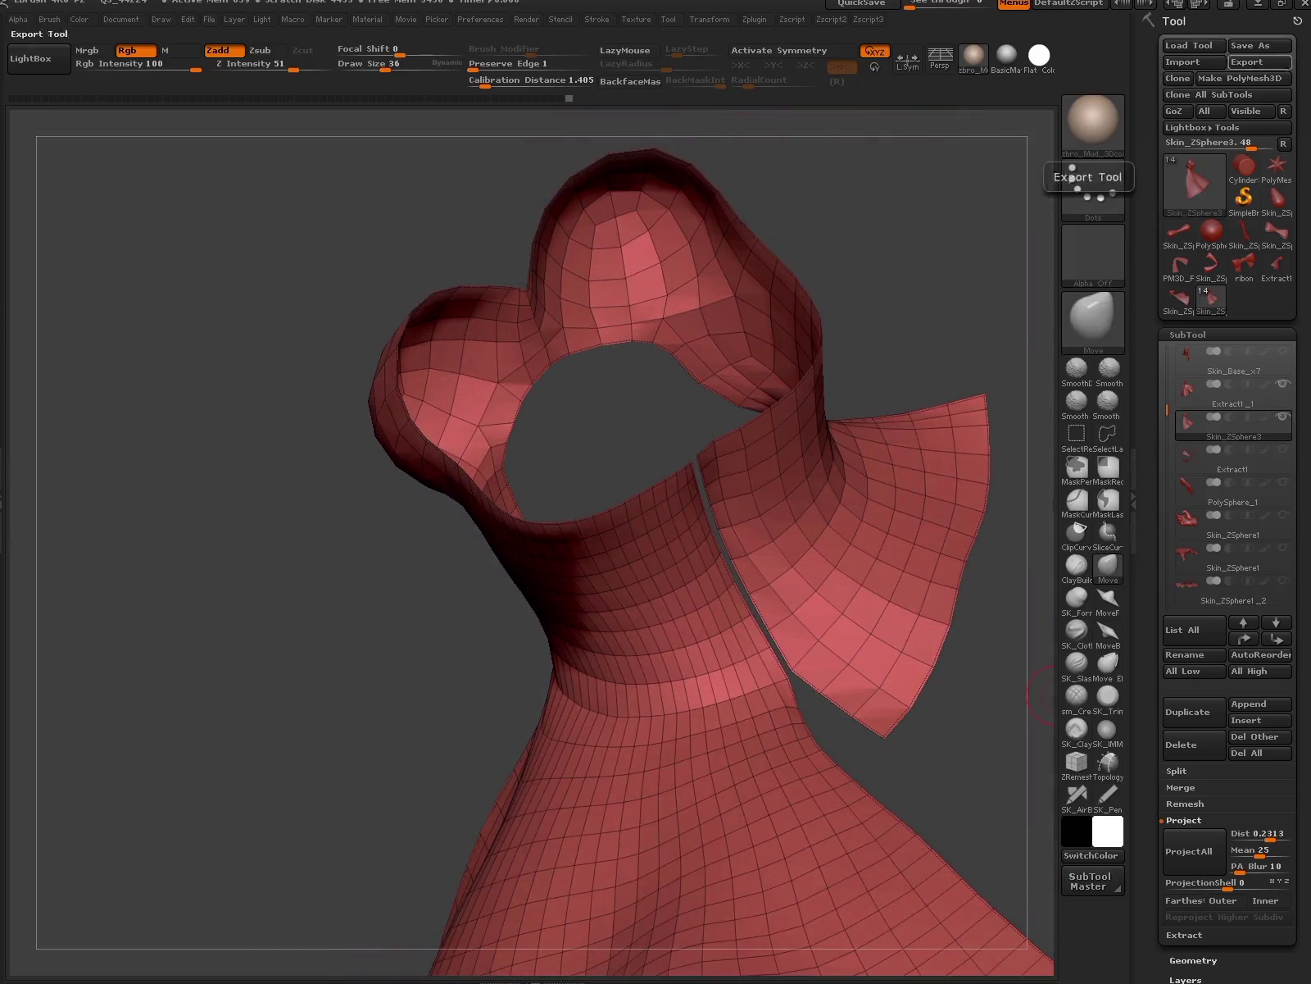
- Clone all subtools, insert a ZSphere subtool, and start Edit Topology on the cape
click(1227, 94)
click(1260, 546)
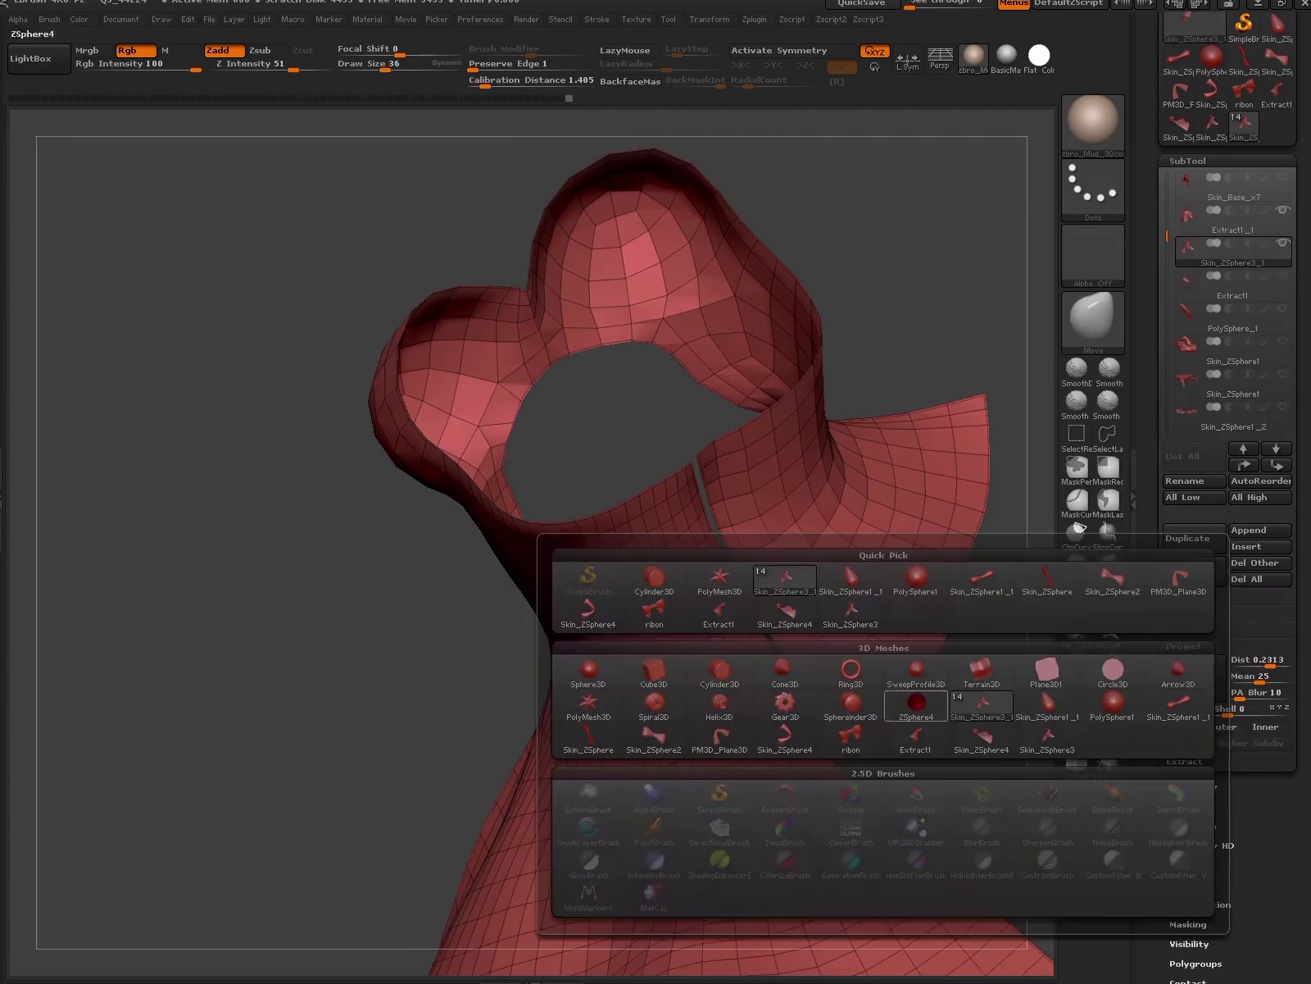
click(916, 703)
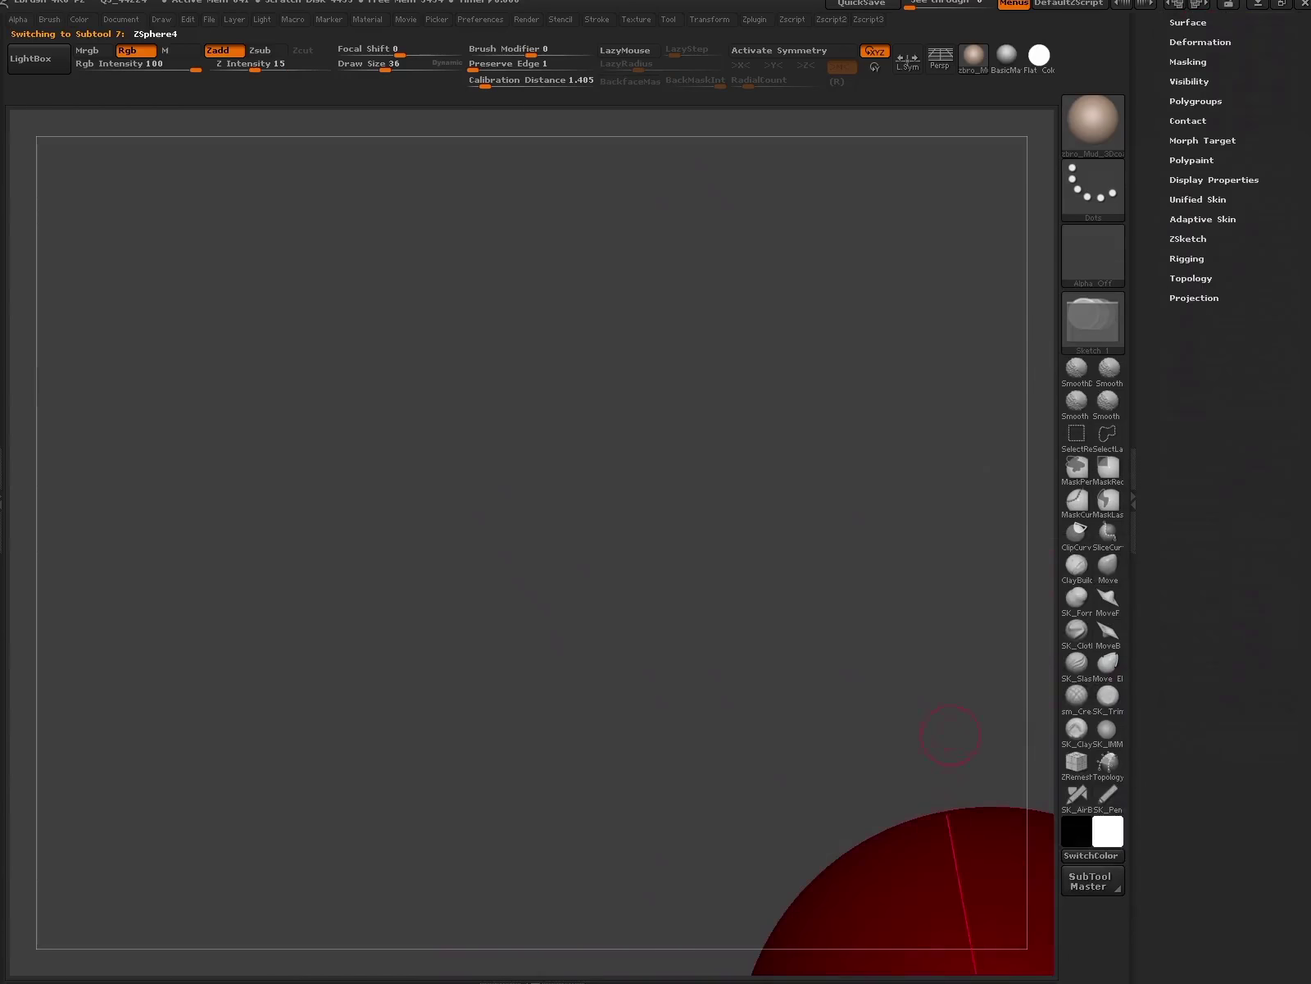
click(1191, 278)
click(1200, 307)
click(785, 376)
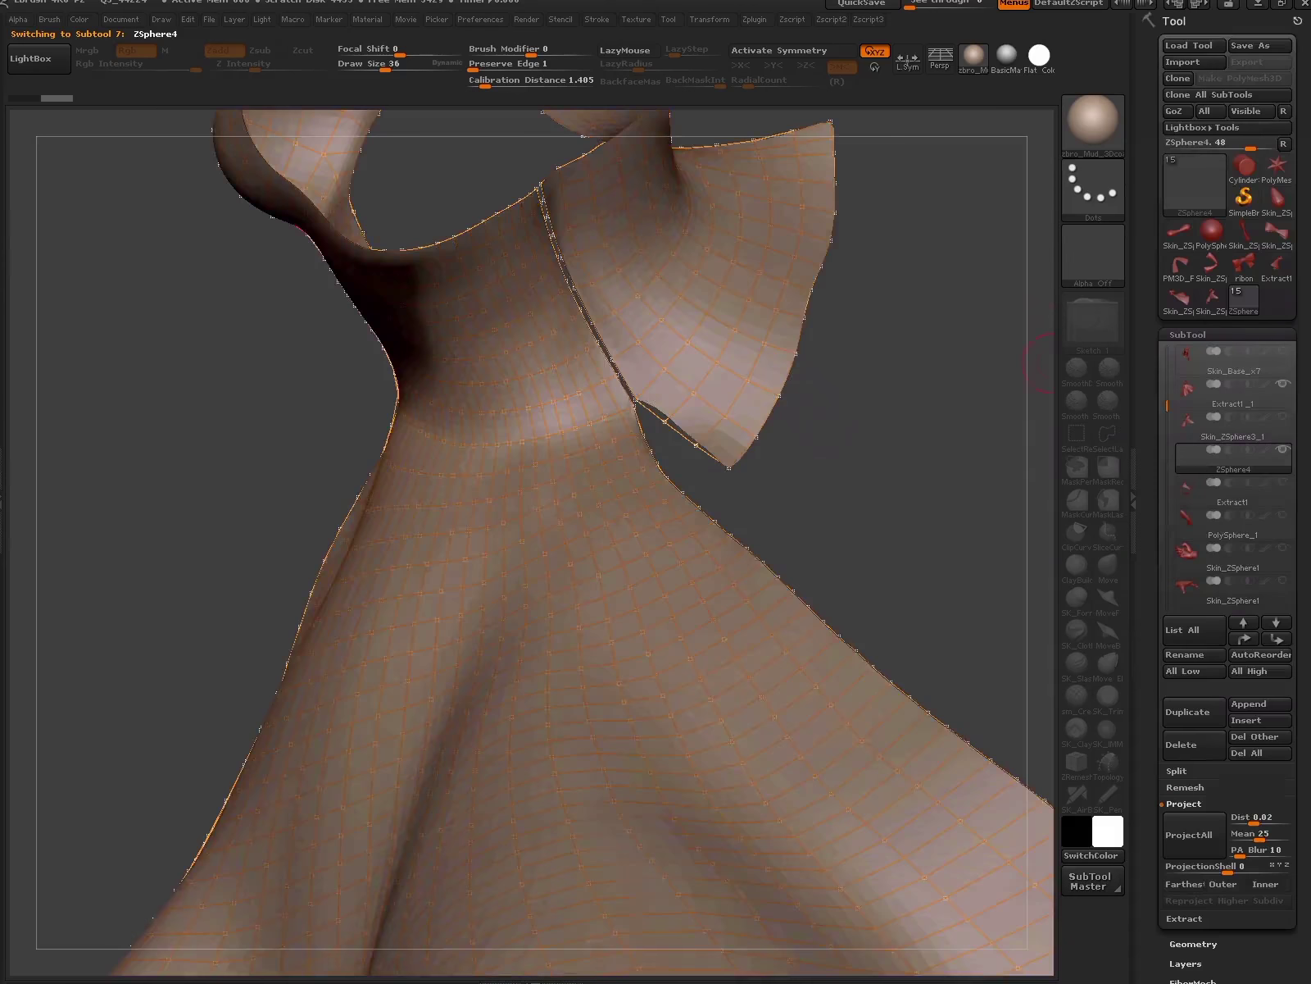
- Draw topology edges across the gap strip at the neckline, orbiting to check it
ctrl+right_drag(668, 373, 766, 651)
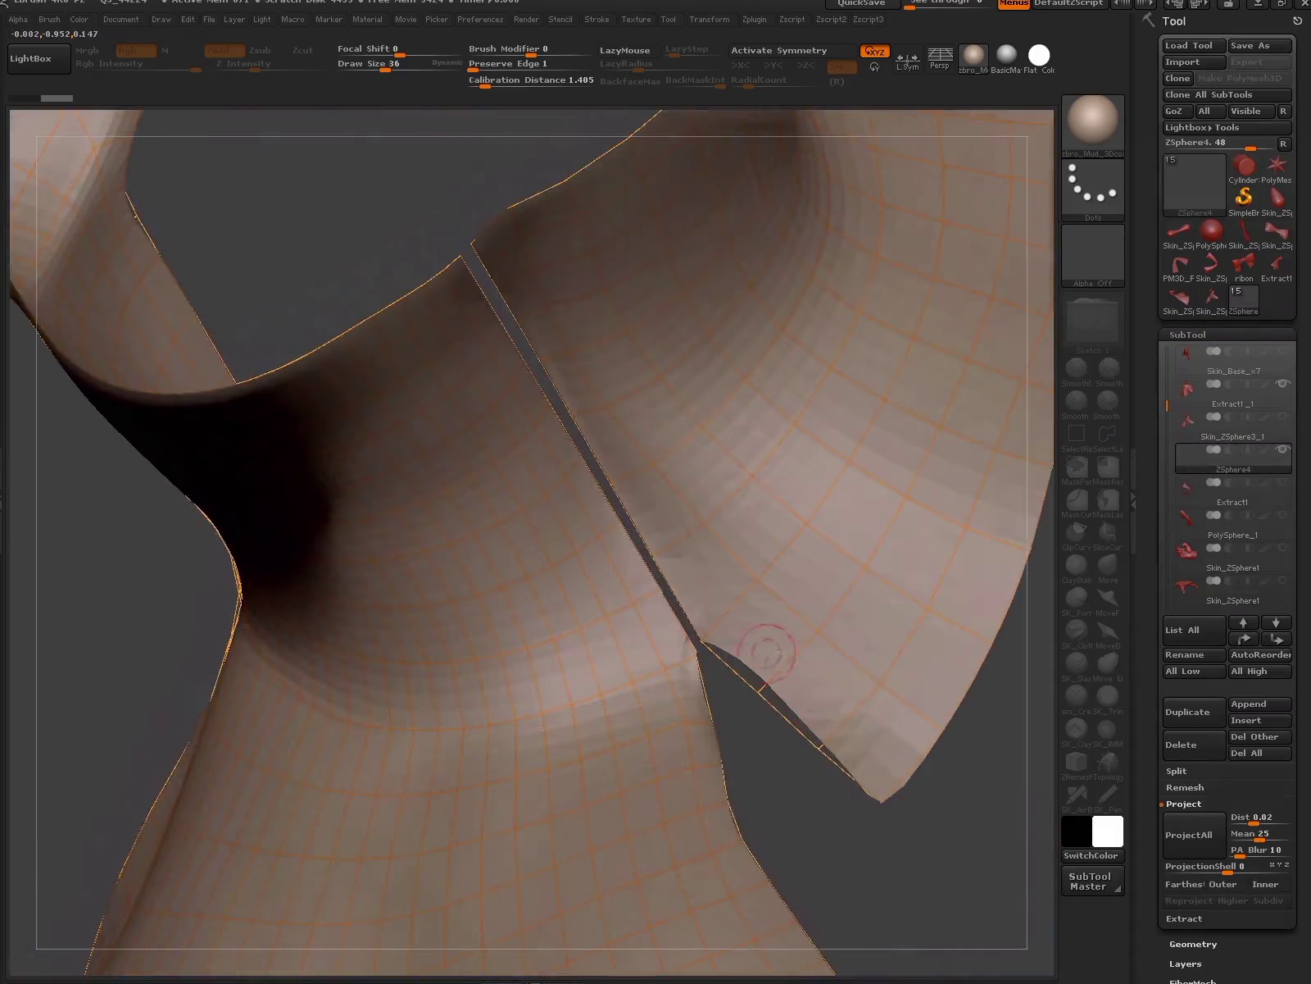
right_drag(659, 441, 679, 598)
key(space)
text(1)
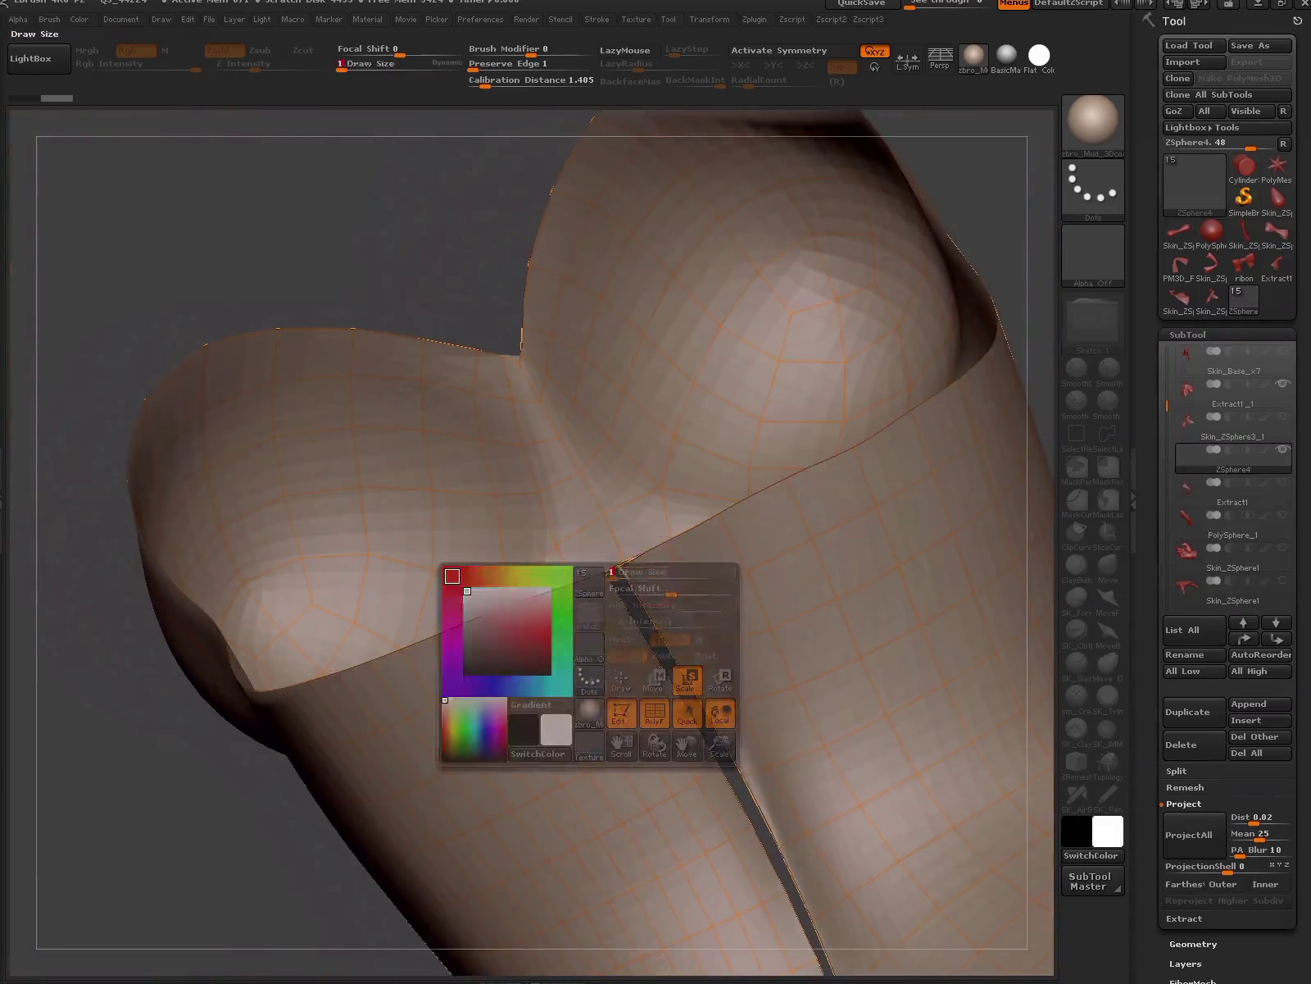
key(q)
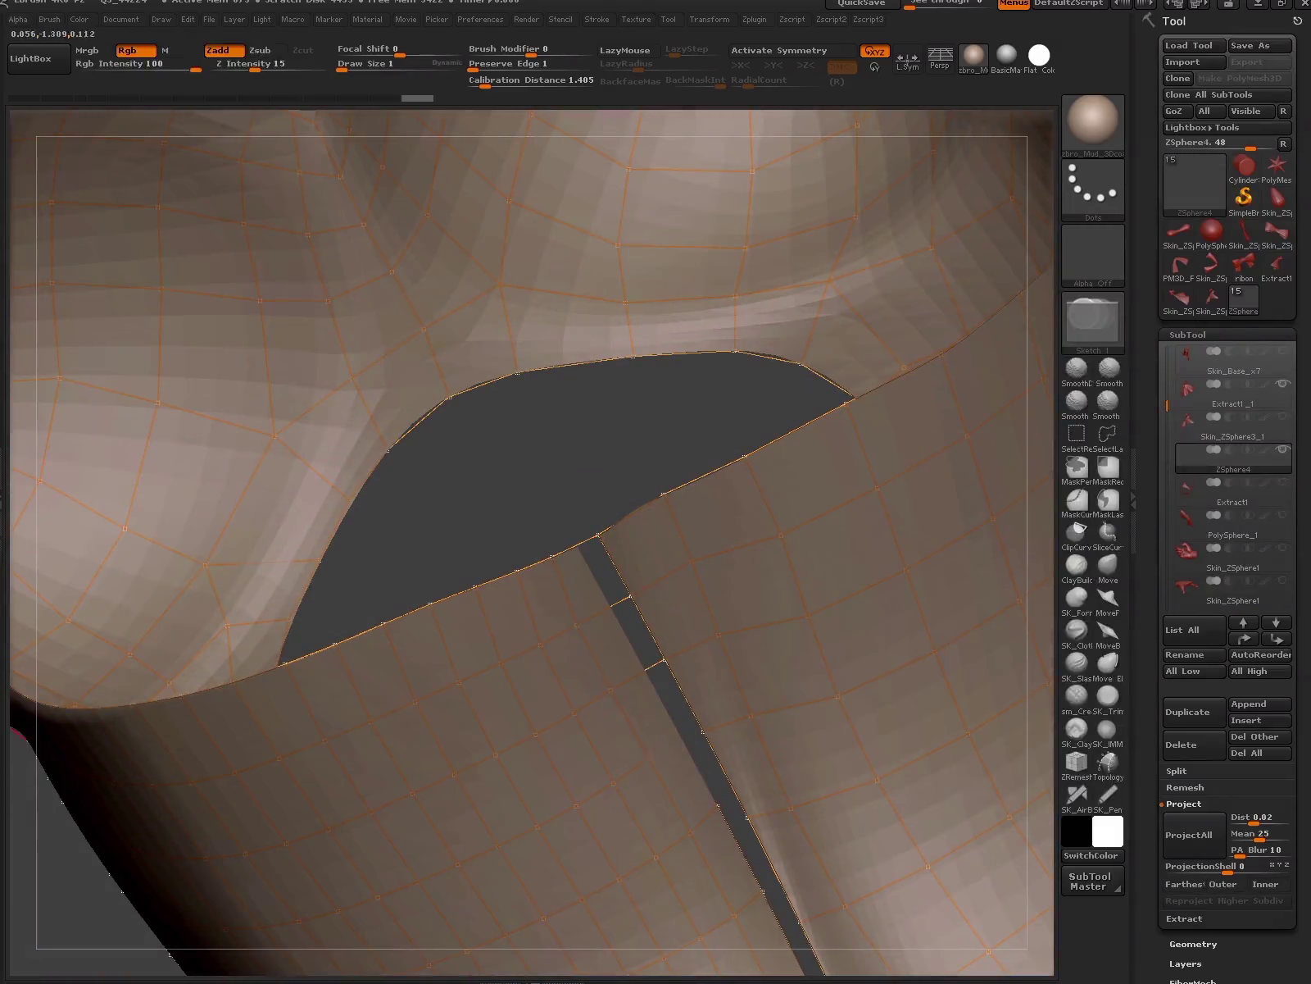
right_drag(623, 703, 627, 574)
mouse_move(676, 706)
mouse_down()
mouse_move(748, 764)
mouse_move(675, 641)
mouse_up()
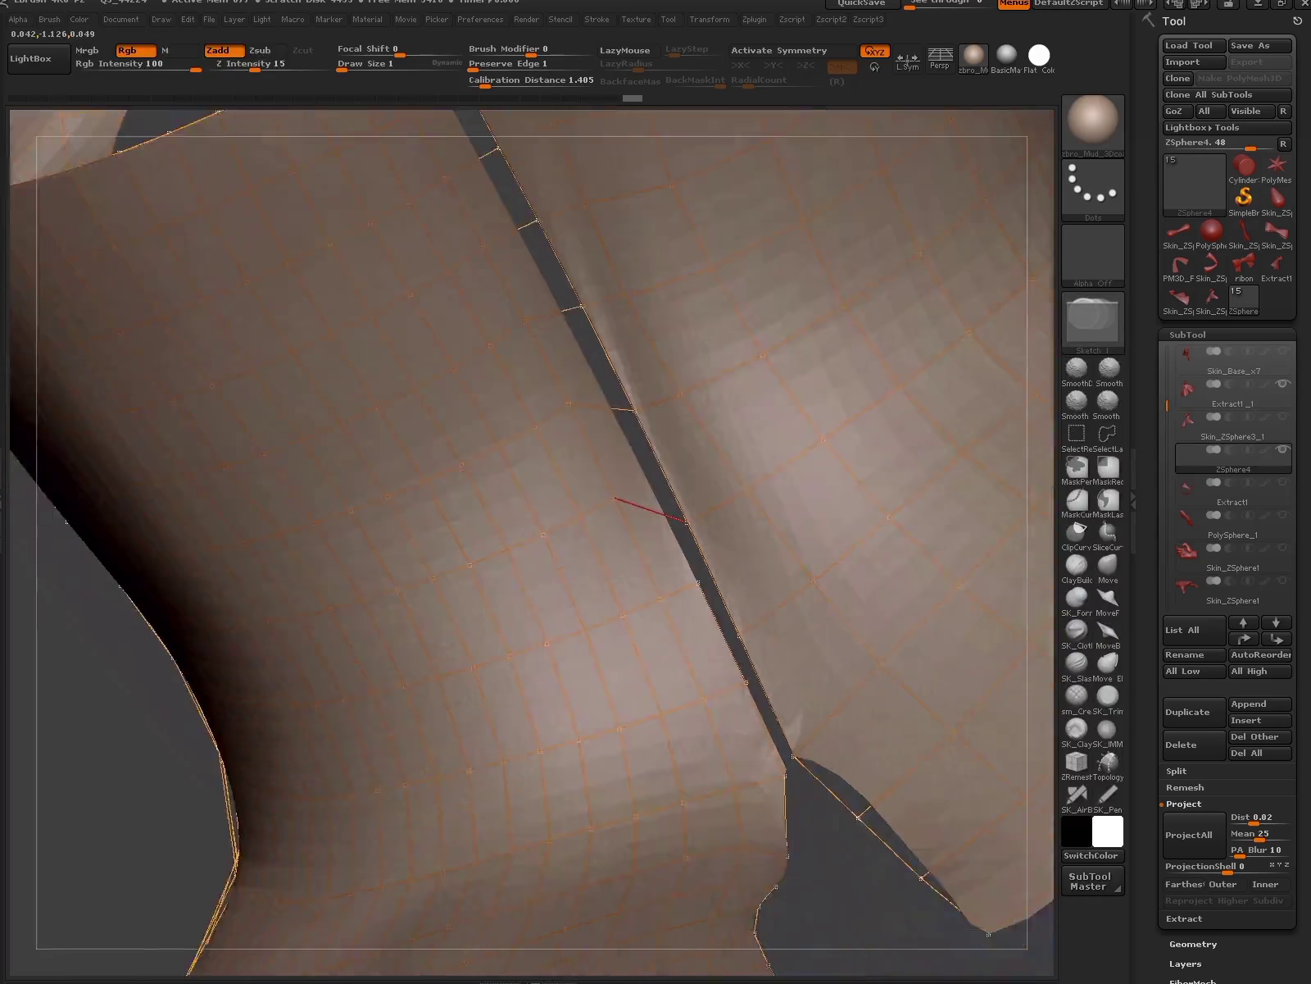
mouse_move(792, 761)
mouse_down()
mouse_move(723, 606)
mouse_move(793, 811)
mouse_up()
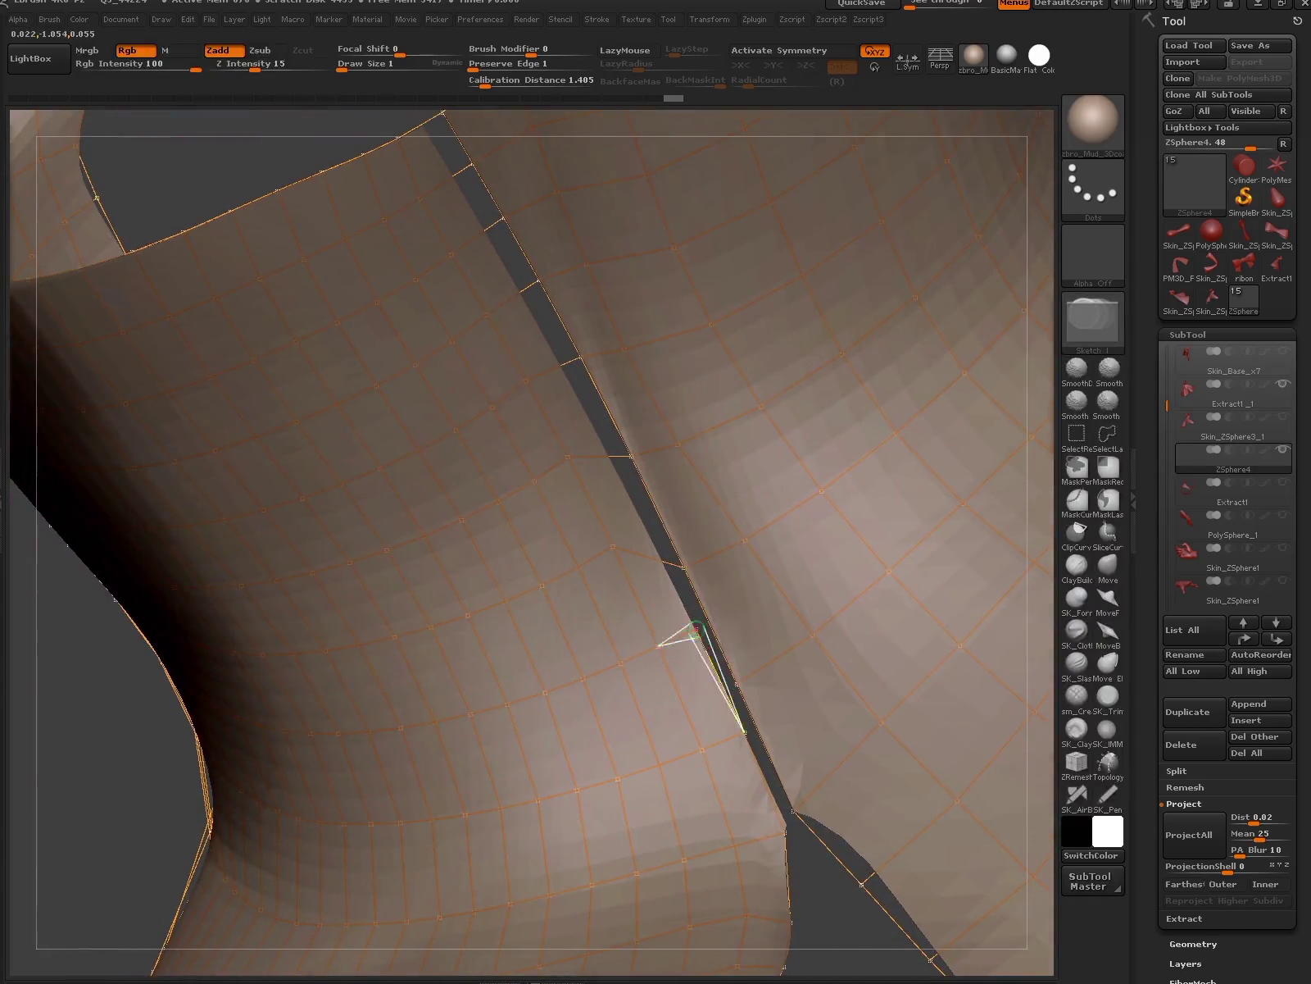
drag(647, 626, 790, 805)
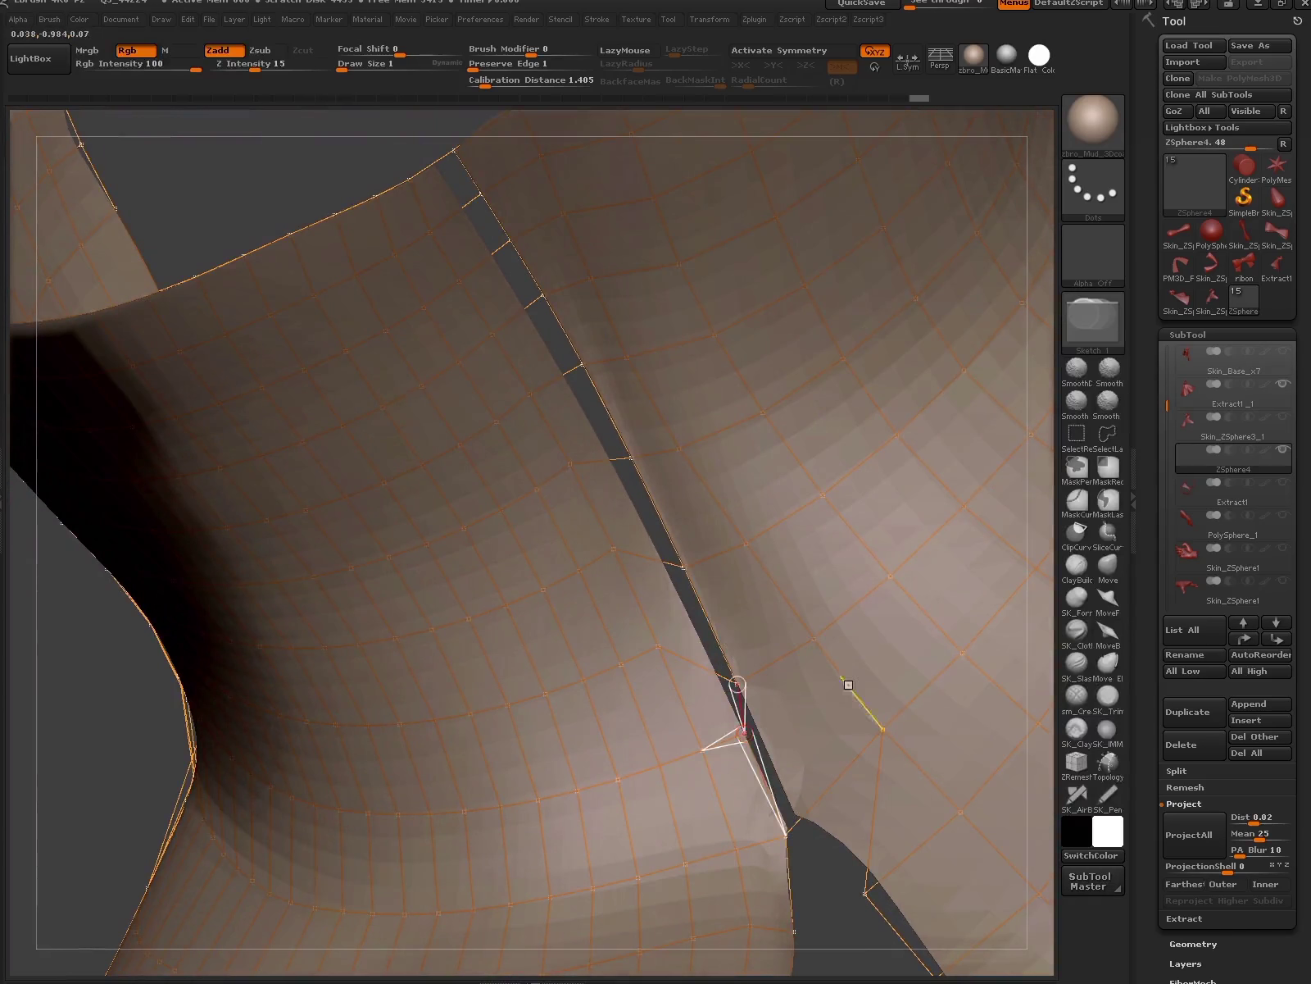
drag(738, 681, 790, 629)
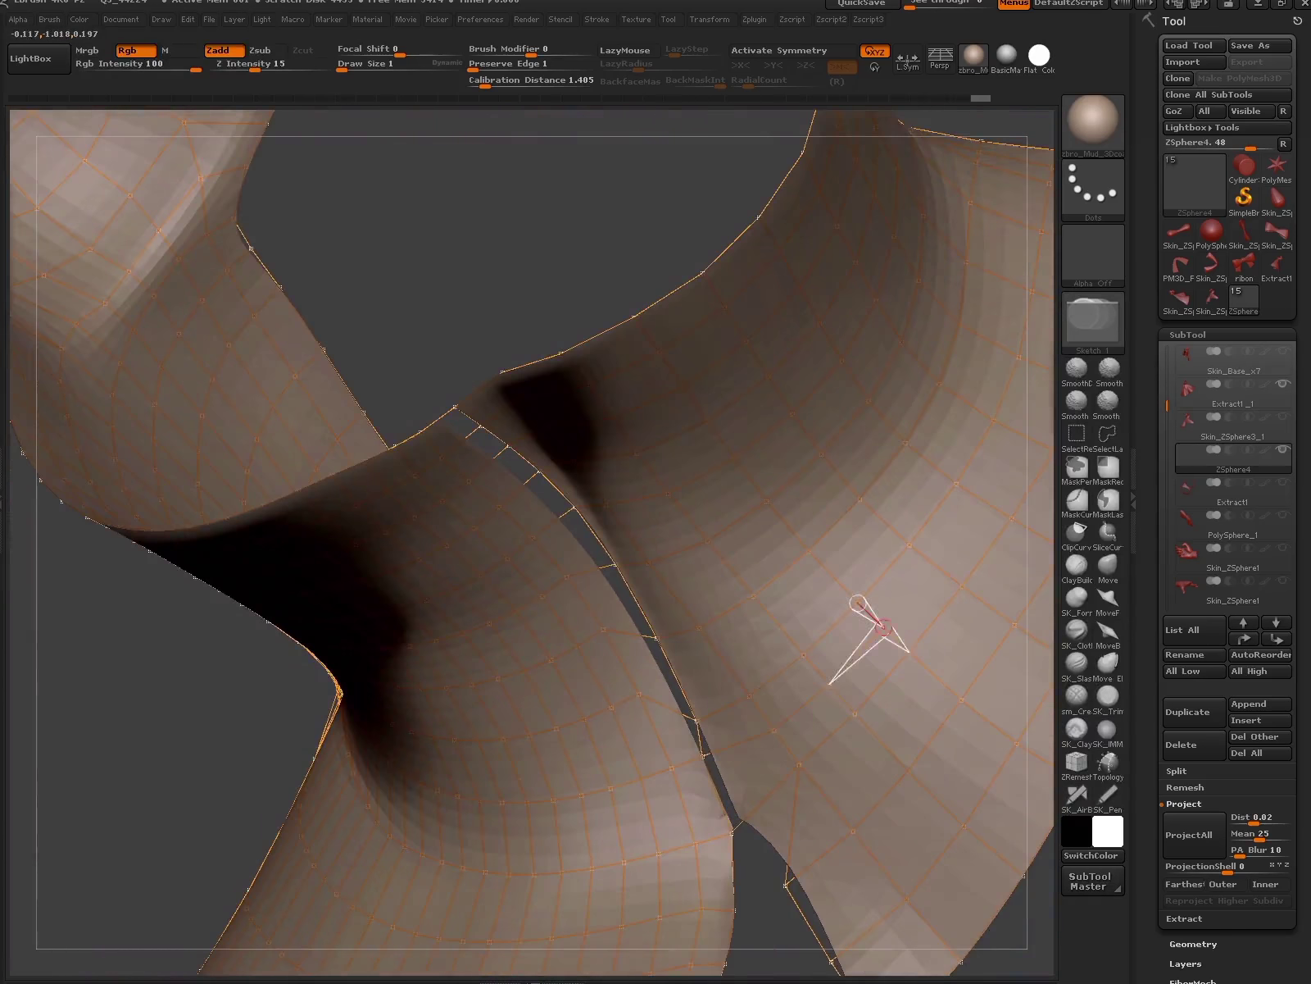
drag(935, 565, 785, 680)
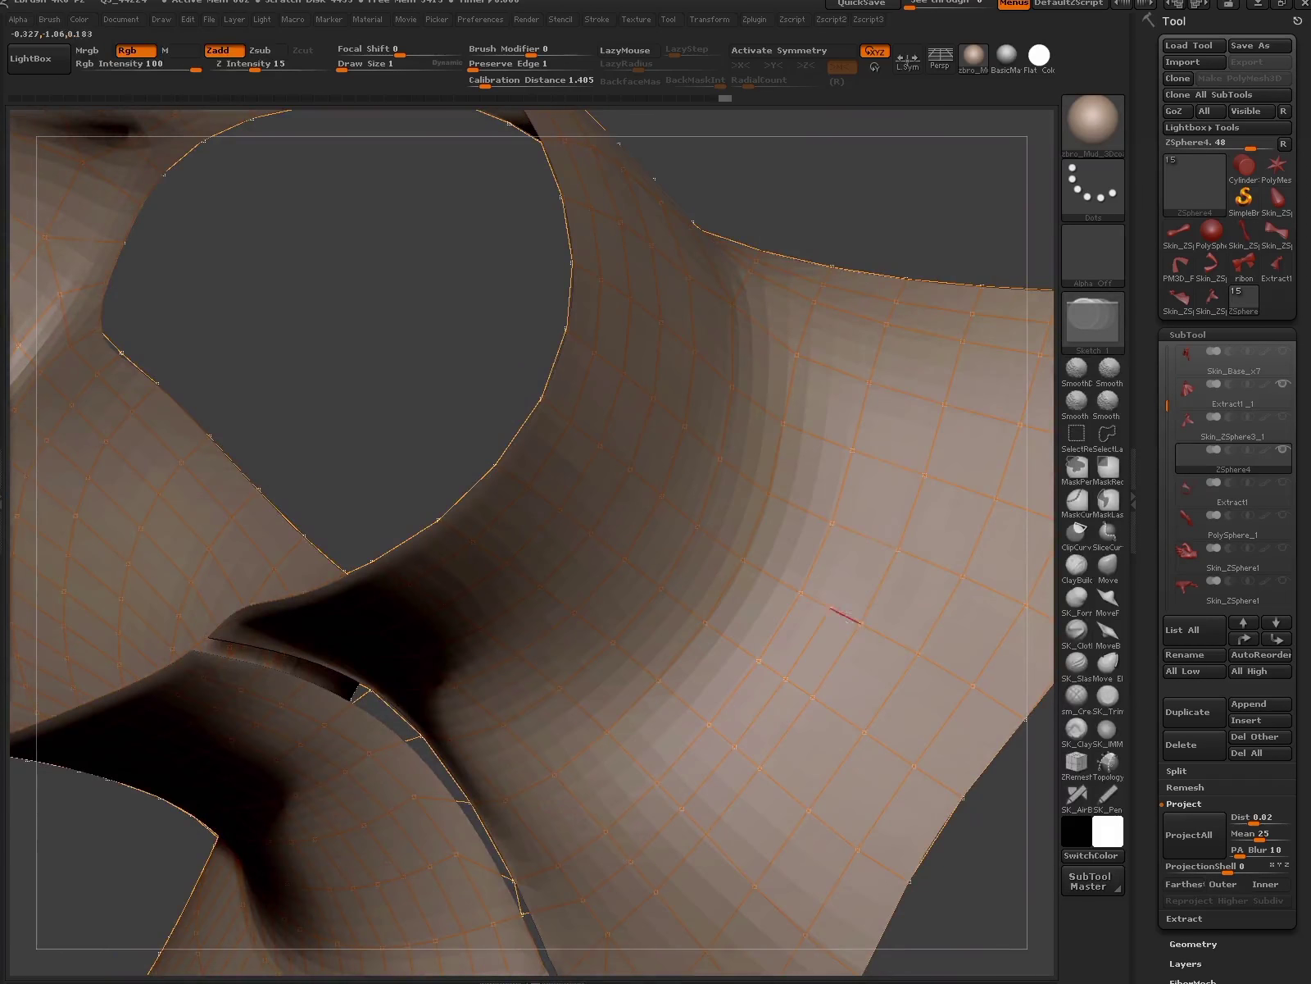
- Preview the ZSphere's Adaptive Skin, toggling between skin and framework views
key(a)
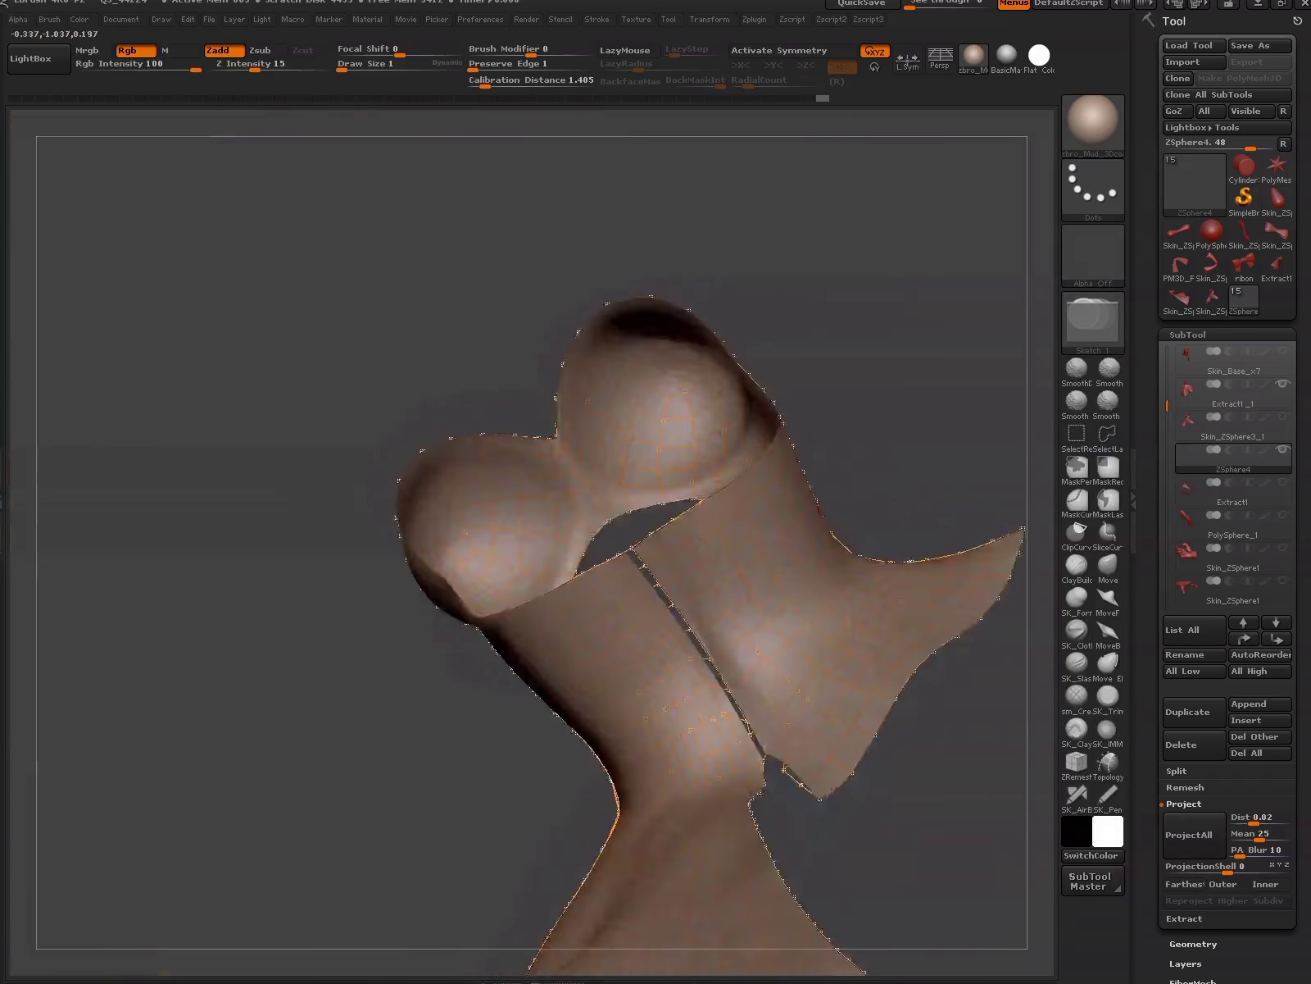
click(1203, 768)
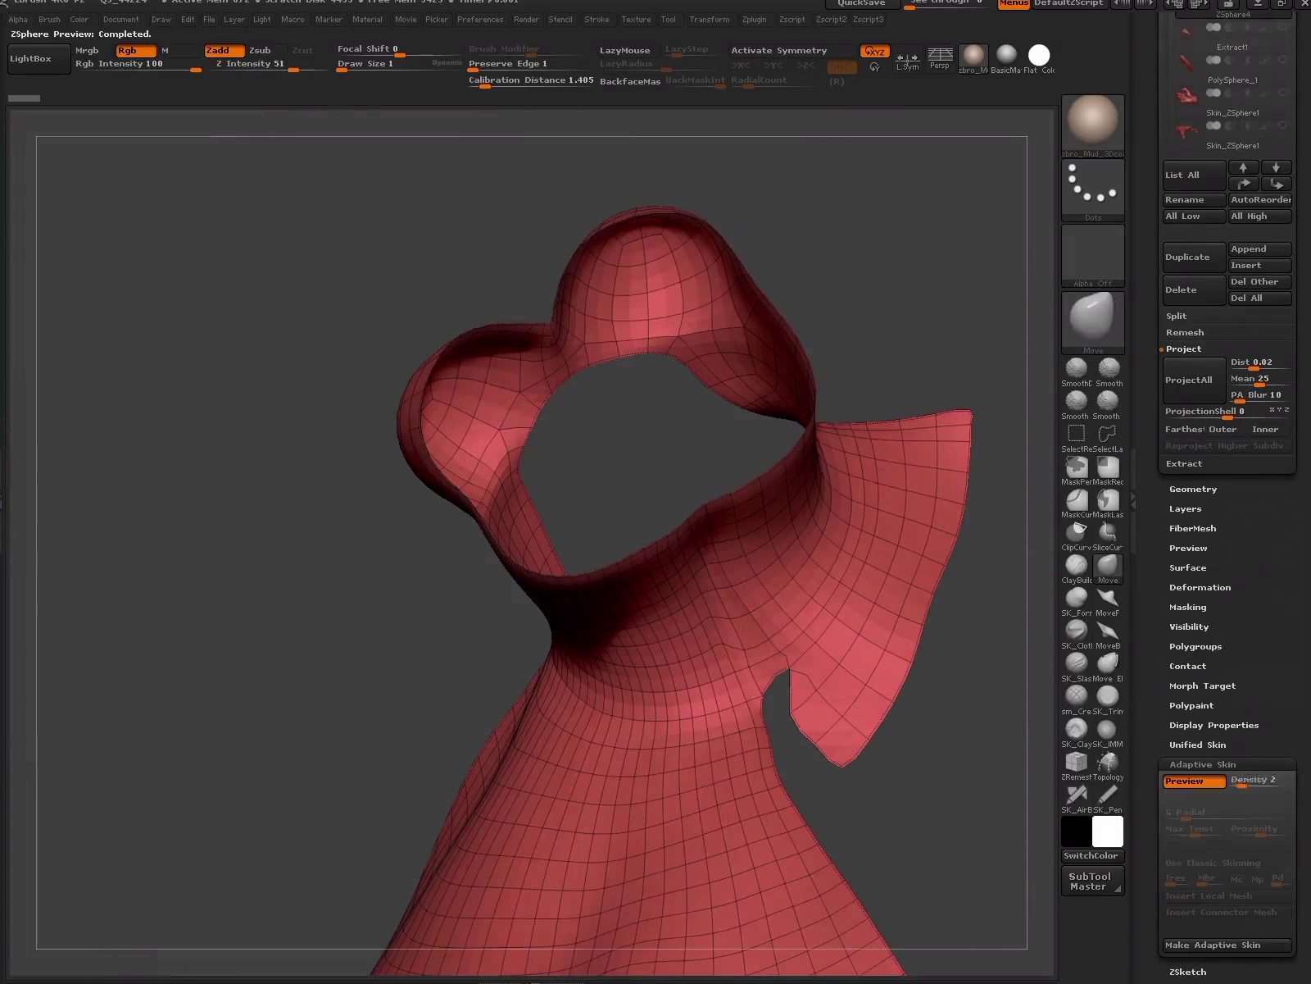
scroll(833, 776, up, 5)
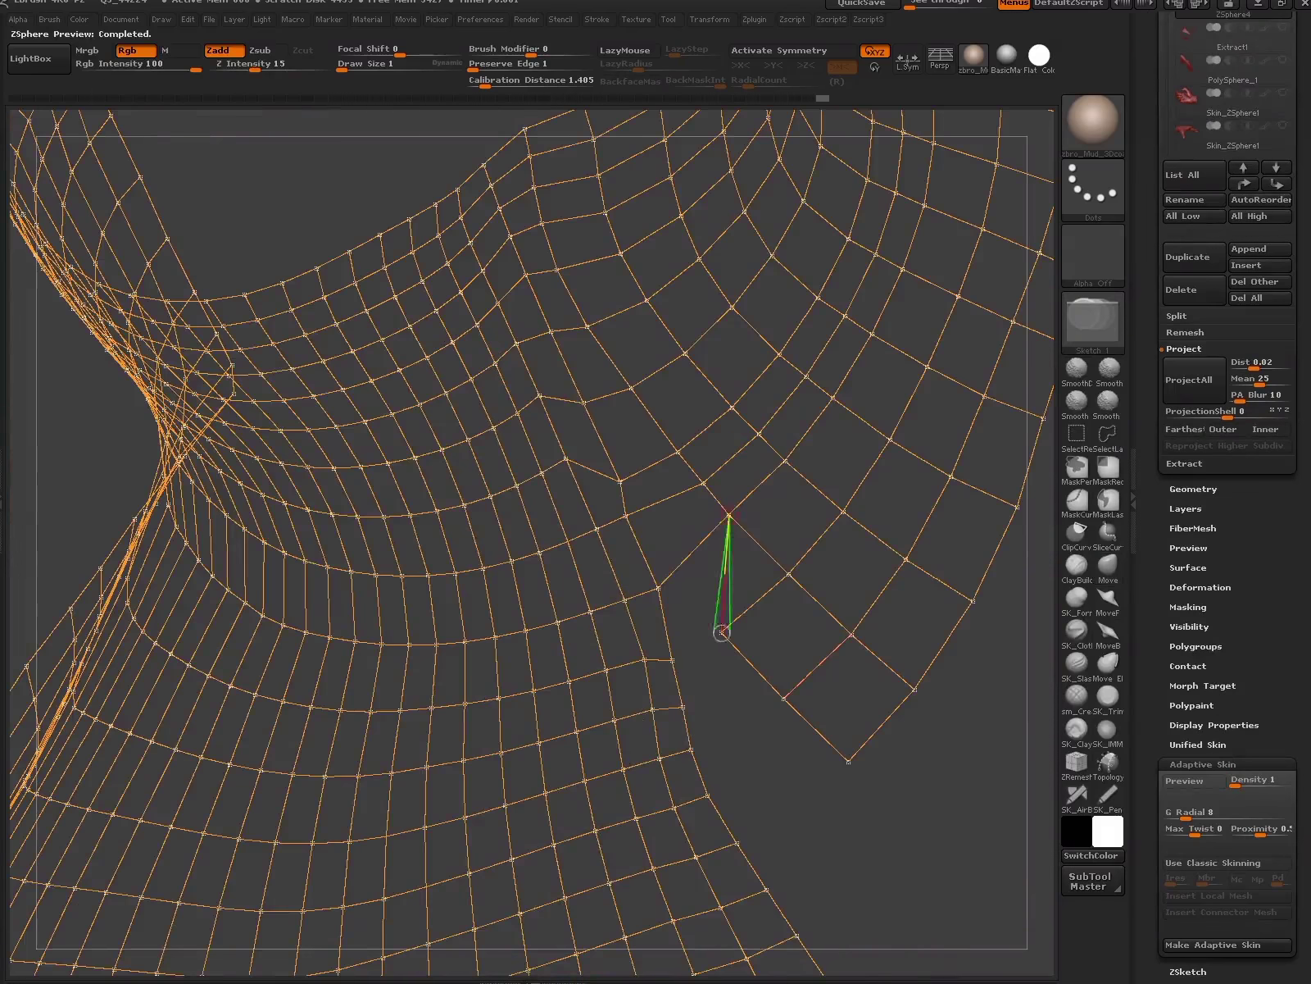
key(a)
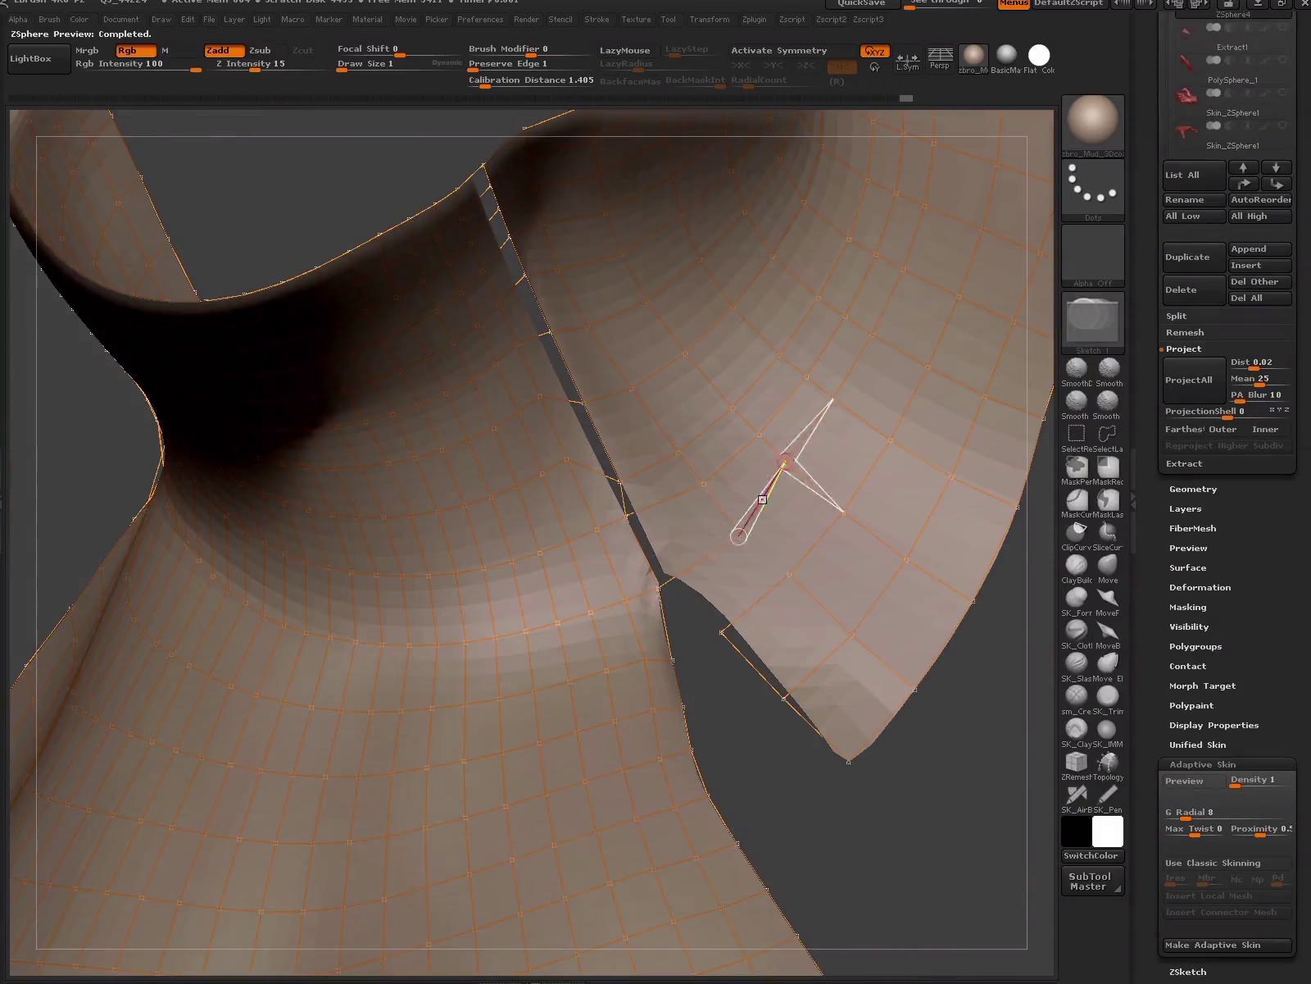
key(a)
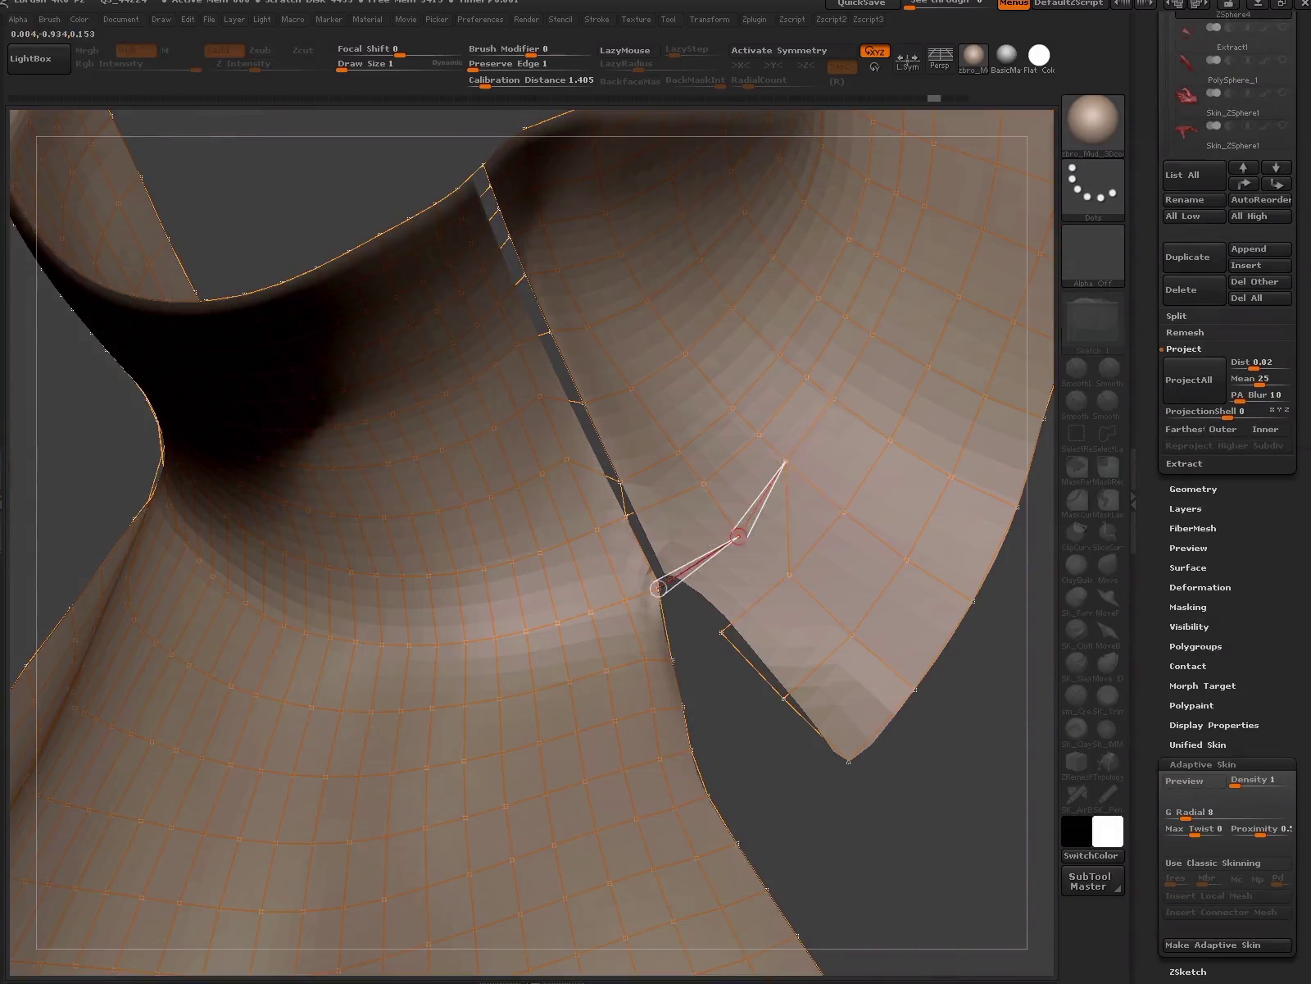
key(a)
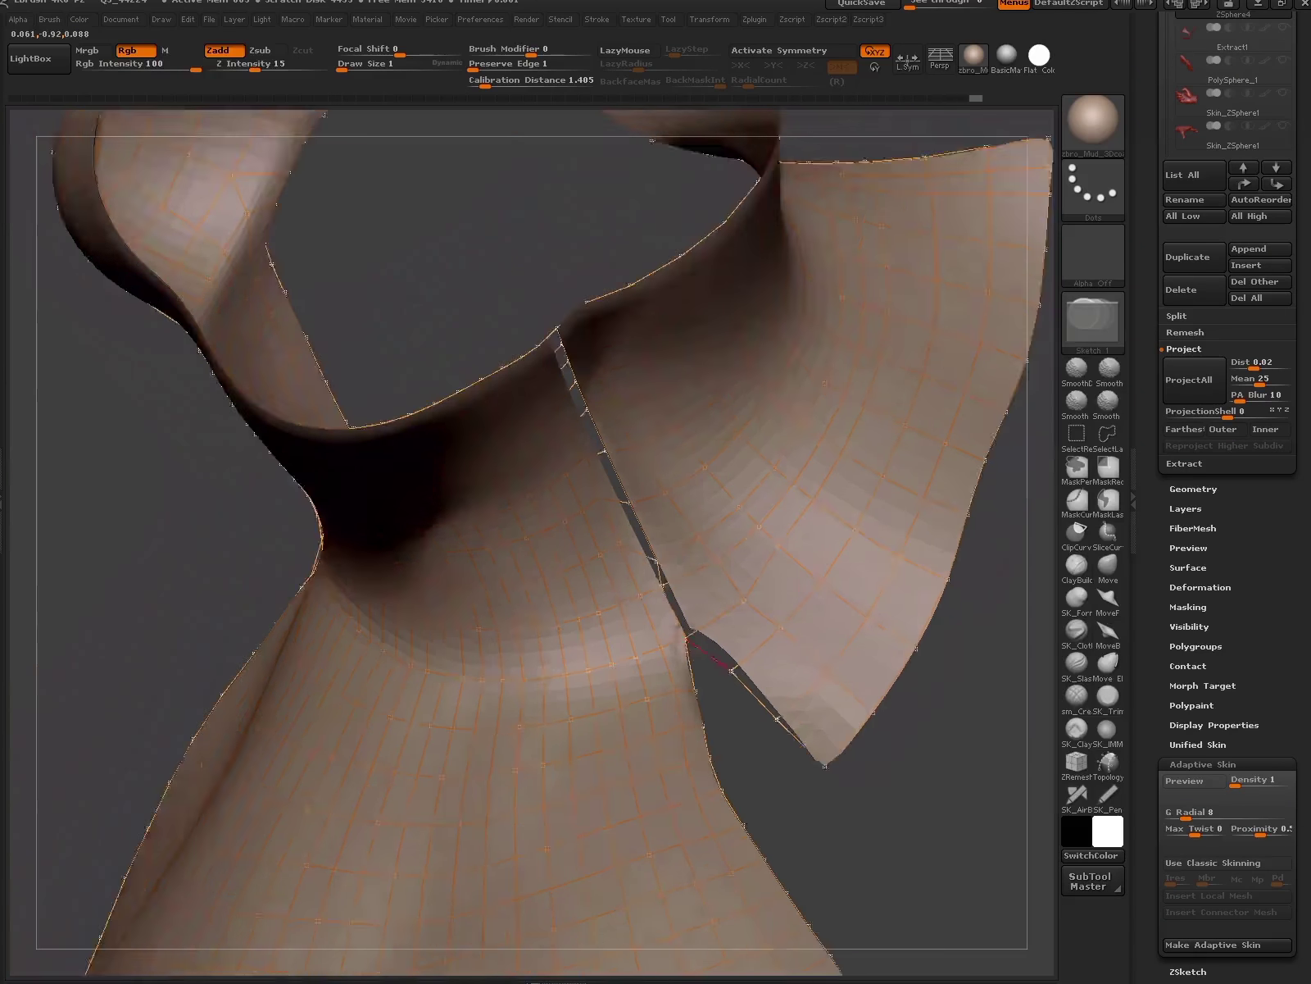
scroll(1230, 573, up, 5)
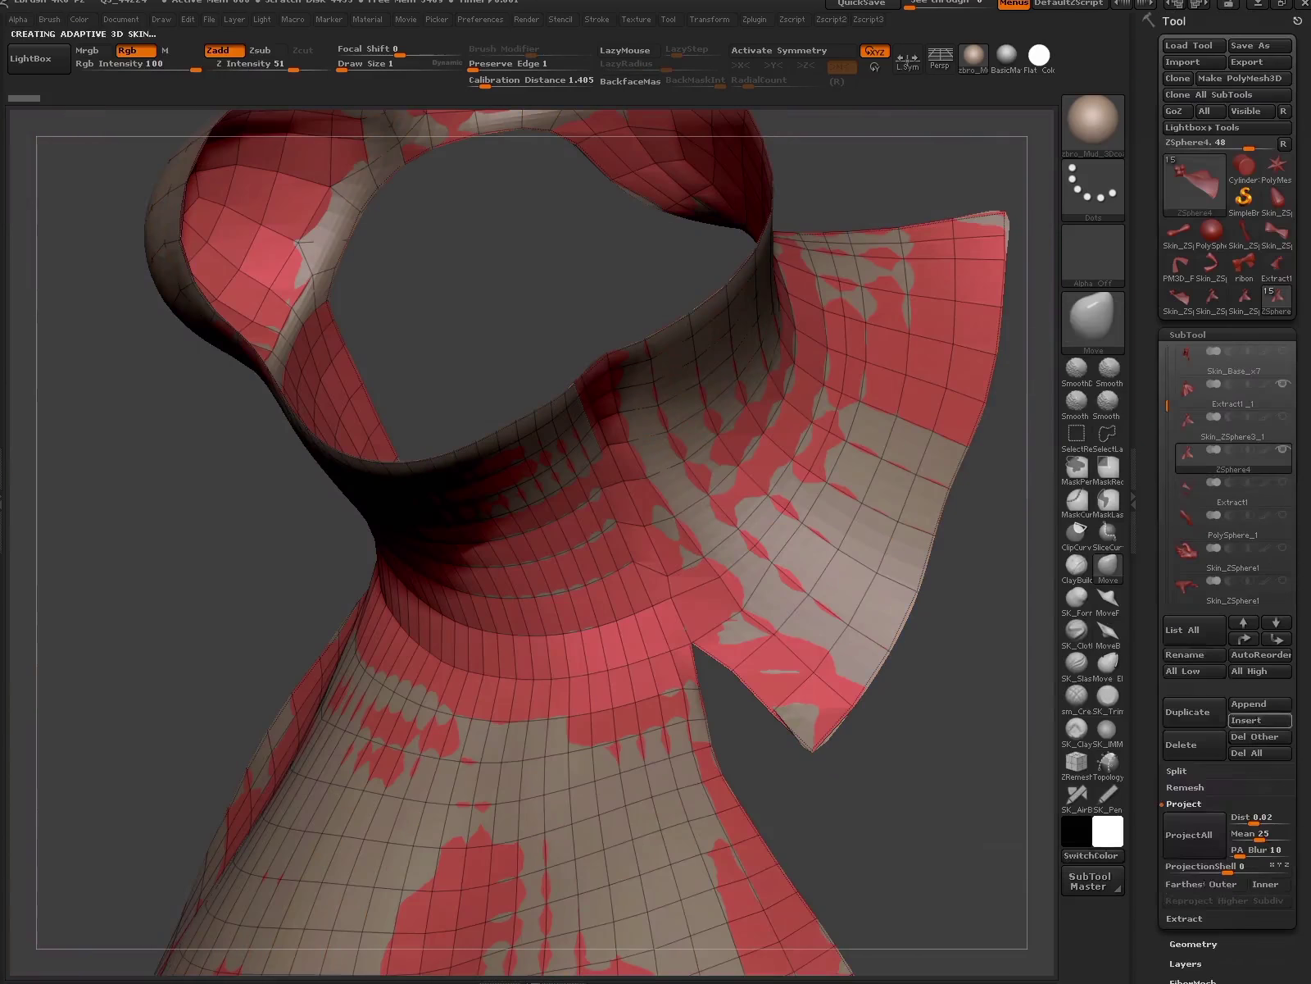
- Make the Adaptive Skin as a new subtool and delete Skin_ZSphere3_1
click(1260, 703)
click(1188, 744)
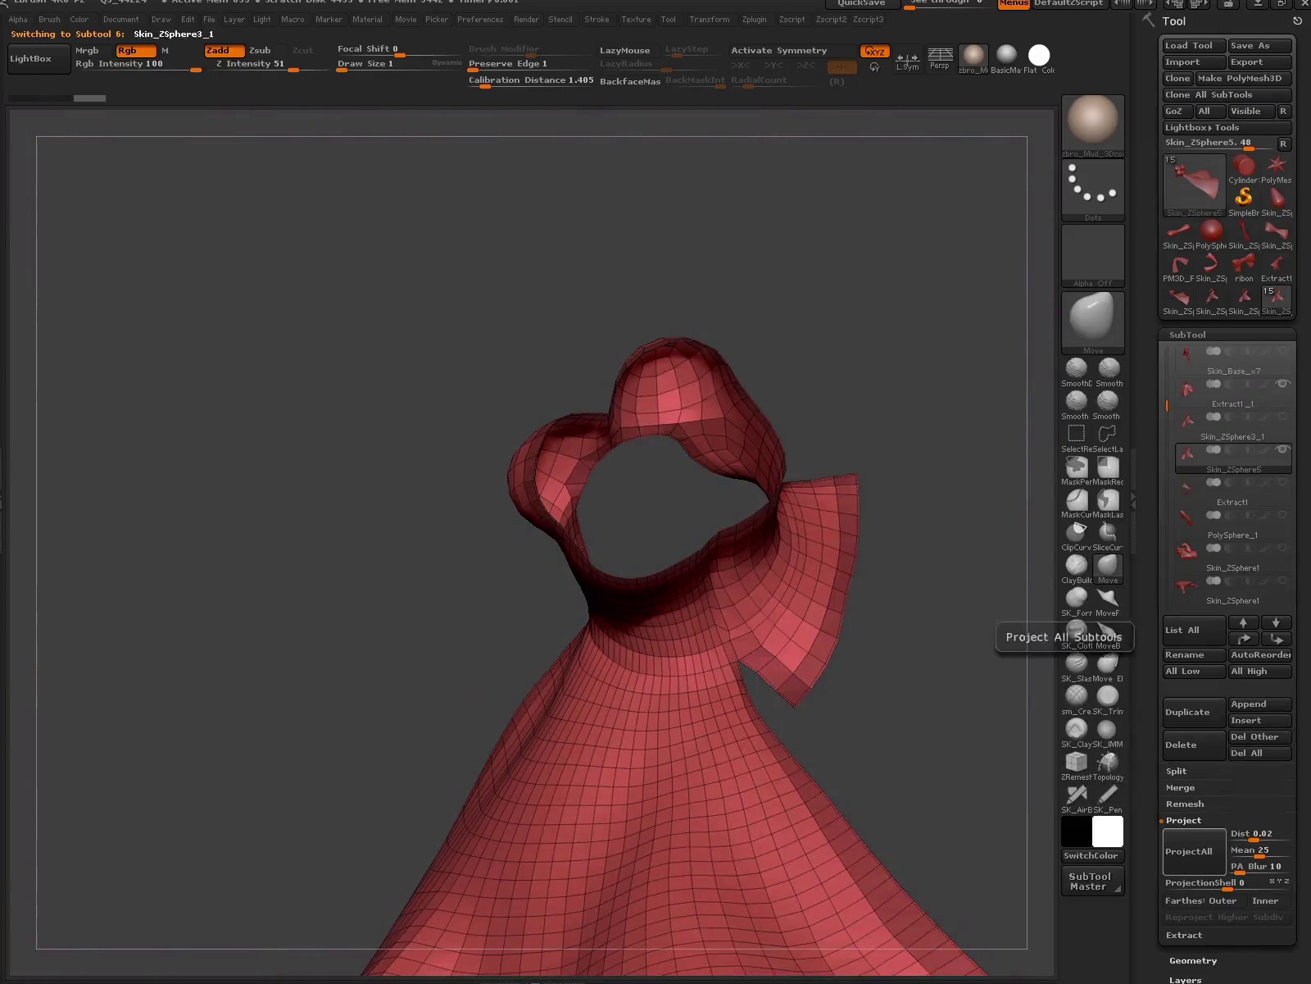
click(1230, 391)
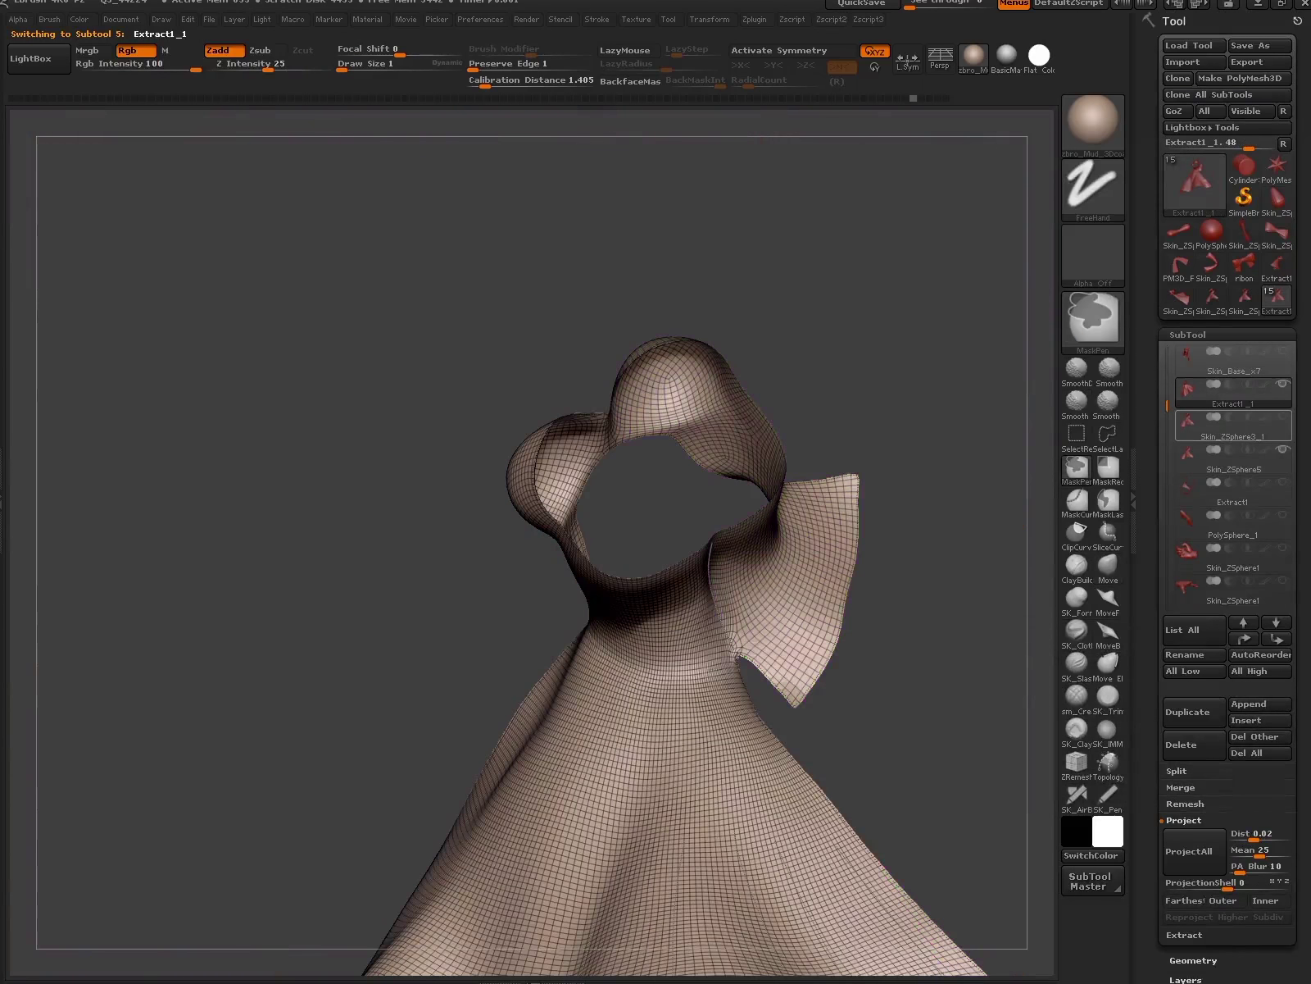
click(1229, 424)
click(1181, 744)
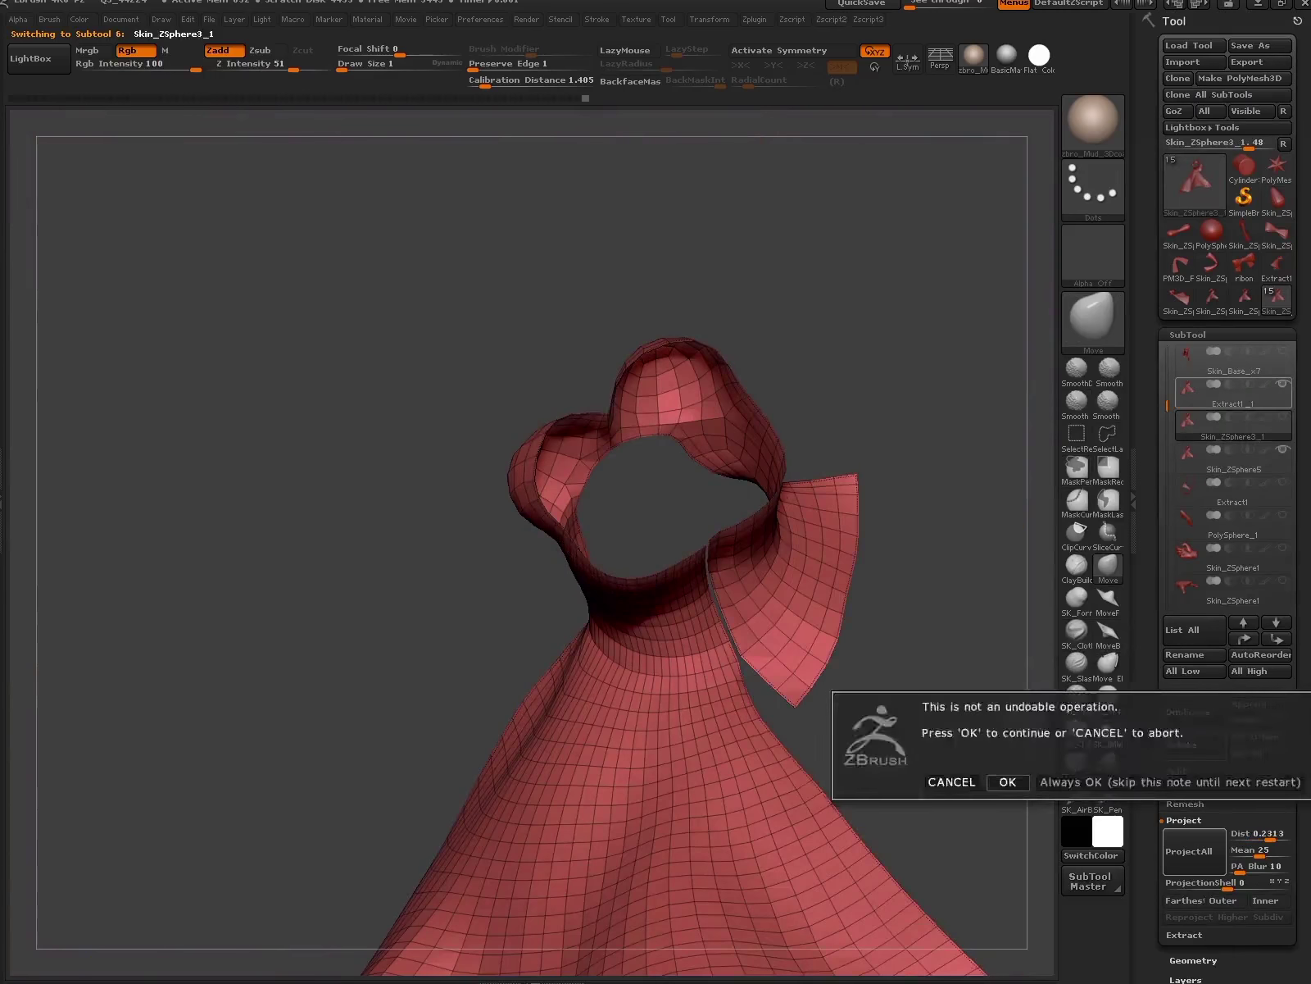
click(1007, 779)
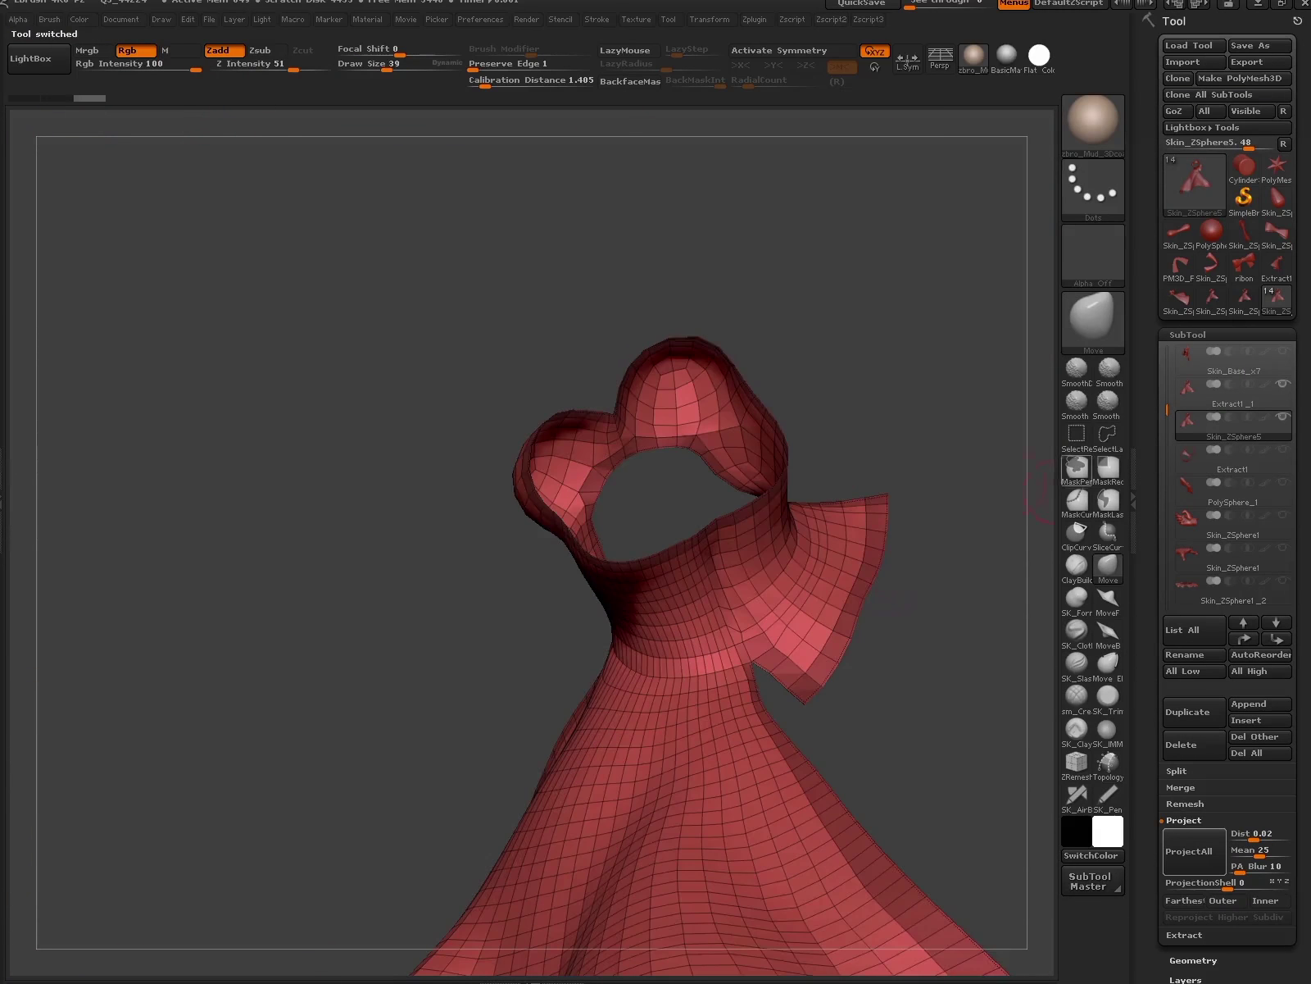
drag(901, 614, 942, 615)
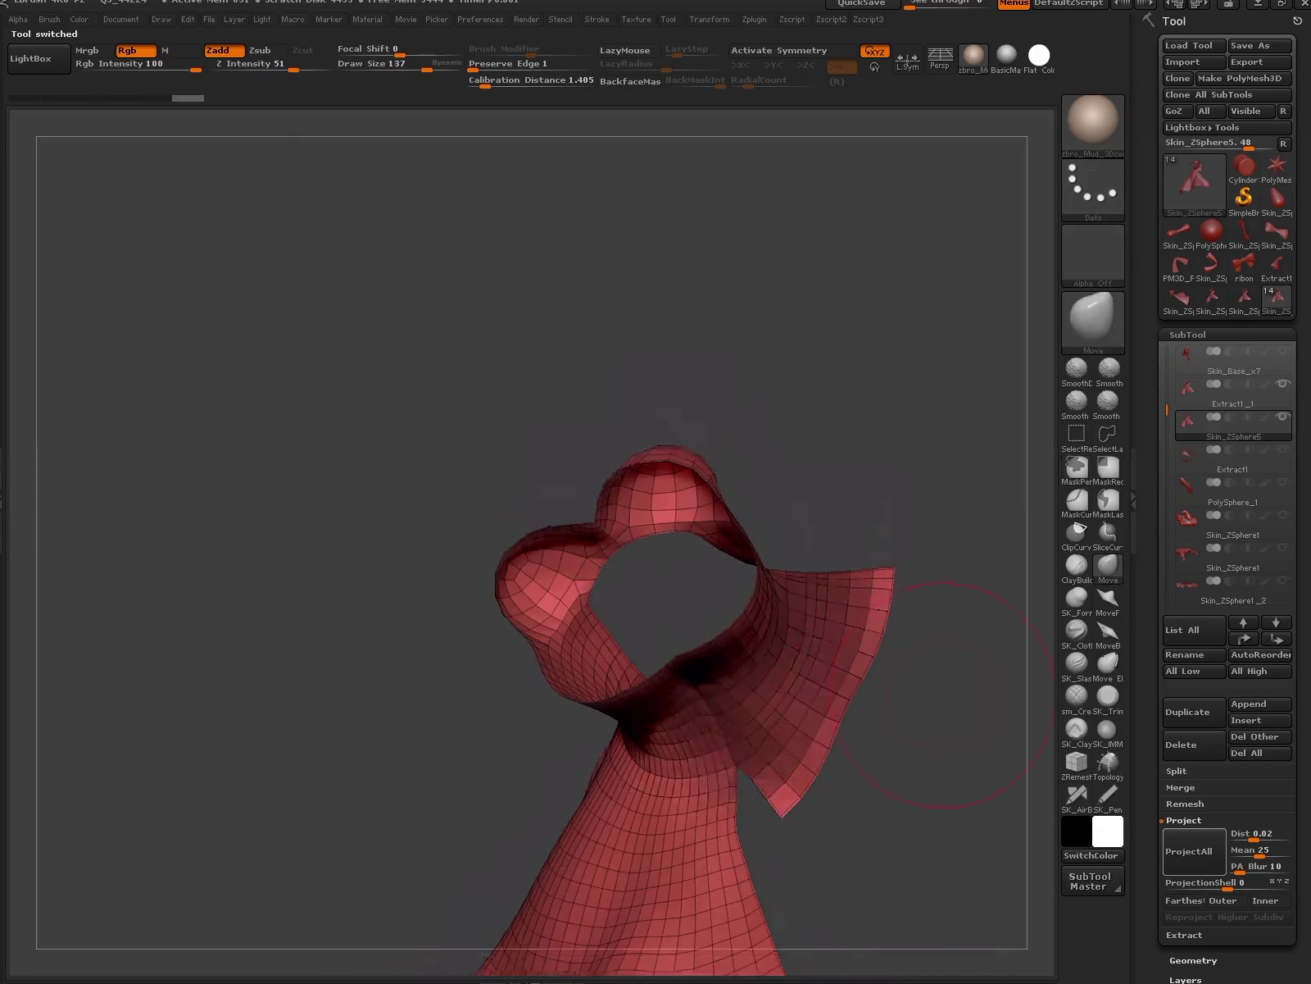
mouse_move(937, 703)
mouse_down()
mouse_move(901, 705)
mouse_move(889, 722)
mouse_up()
- Zoom in on the new cape's neck and flap, then rotate it to another orientation
drag(787, 705, 781, 668)
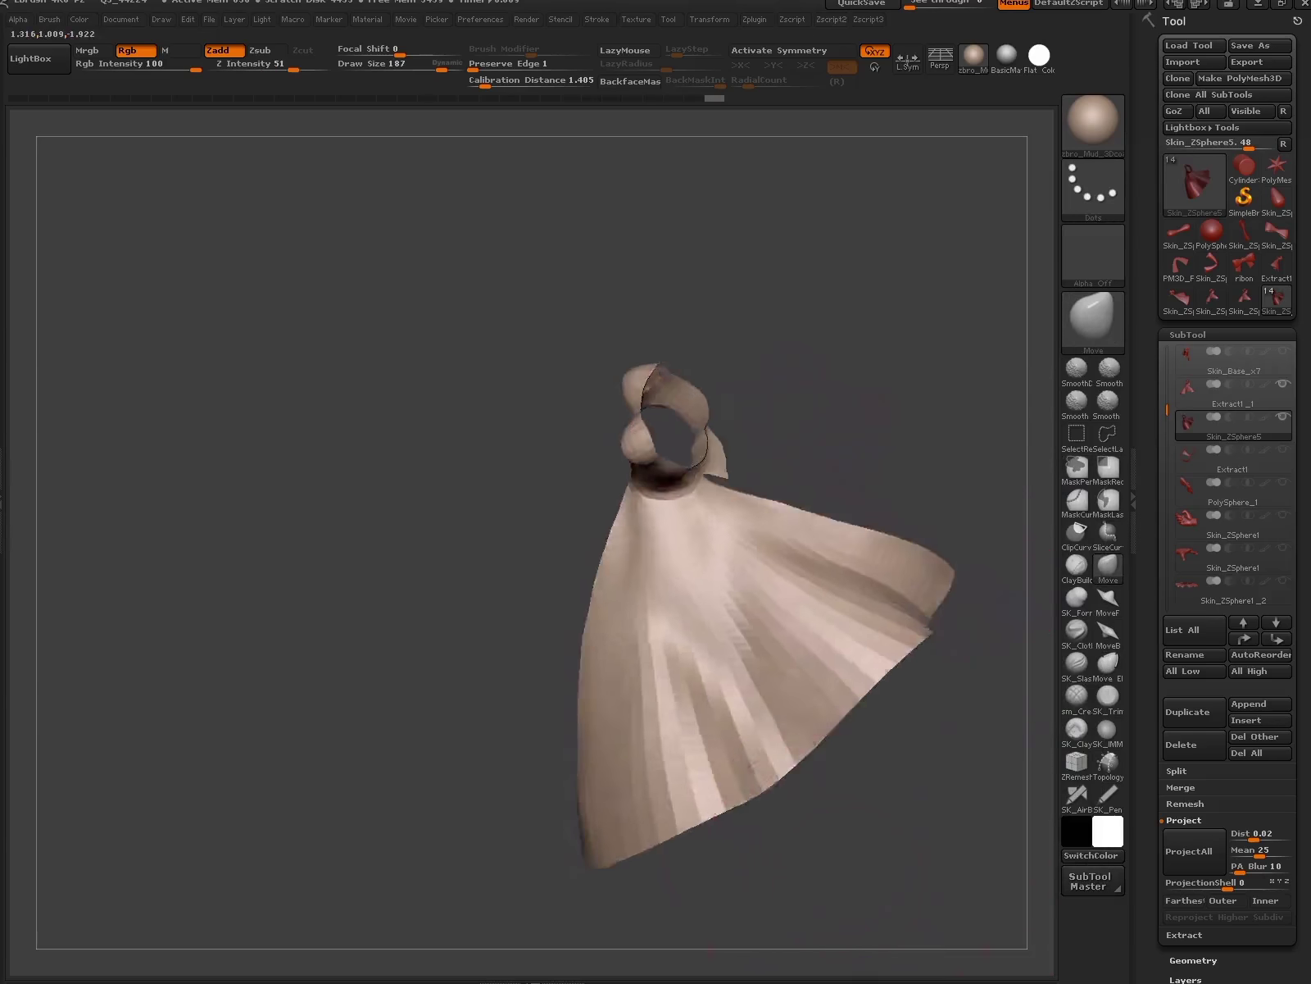
drag(865, 596, 719, 351)
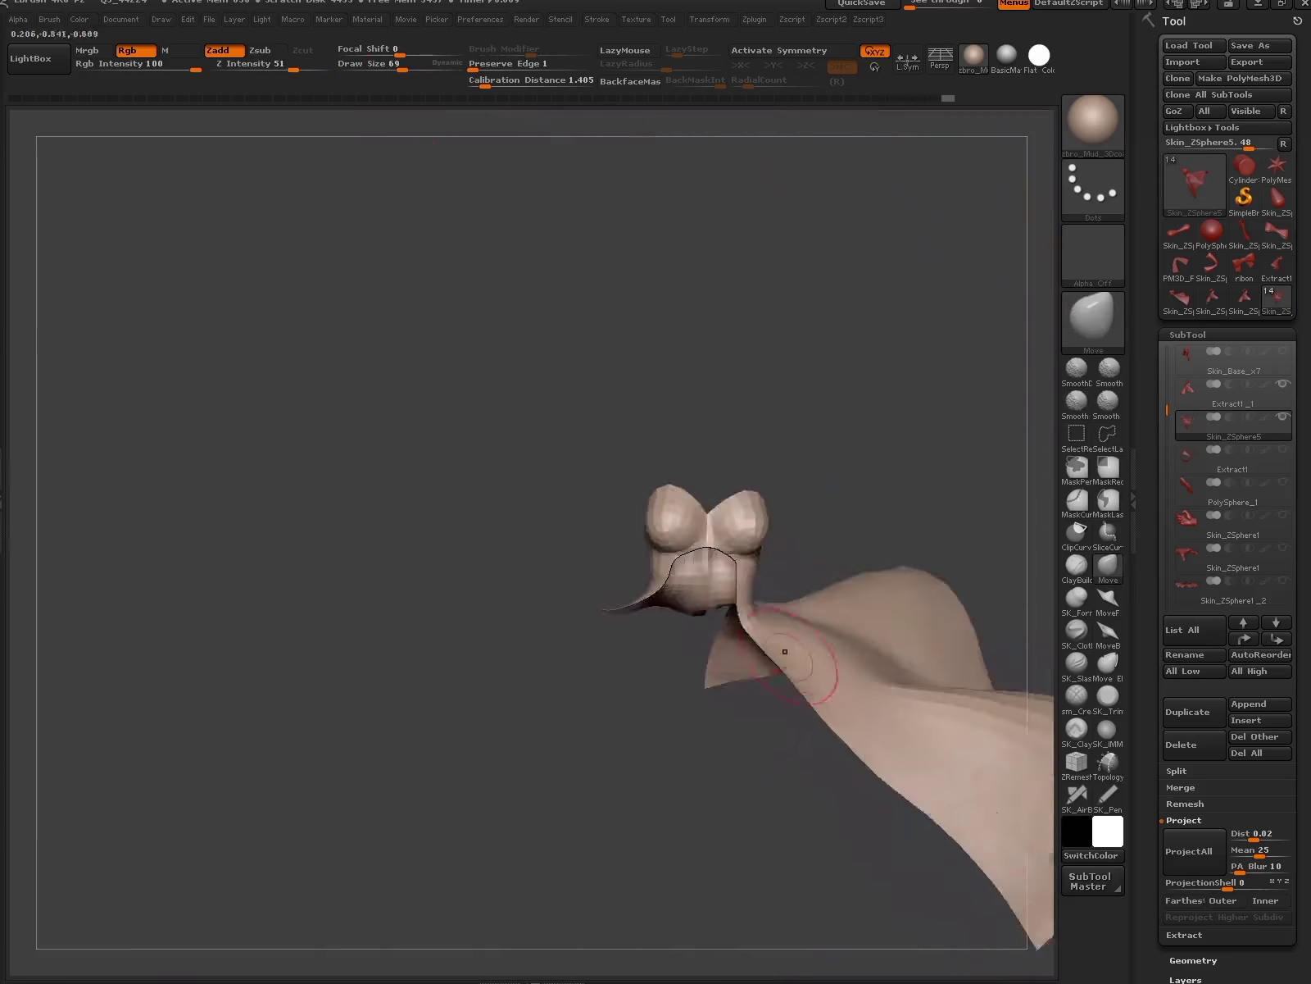
- Save the tool over ZBBook09.ztl, delete Extract1_1, and turn off Solo
click(1251, 45)
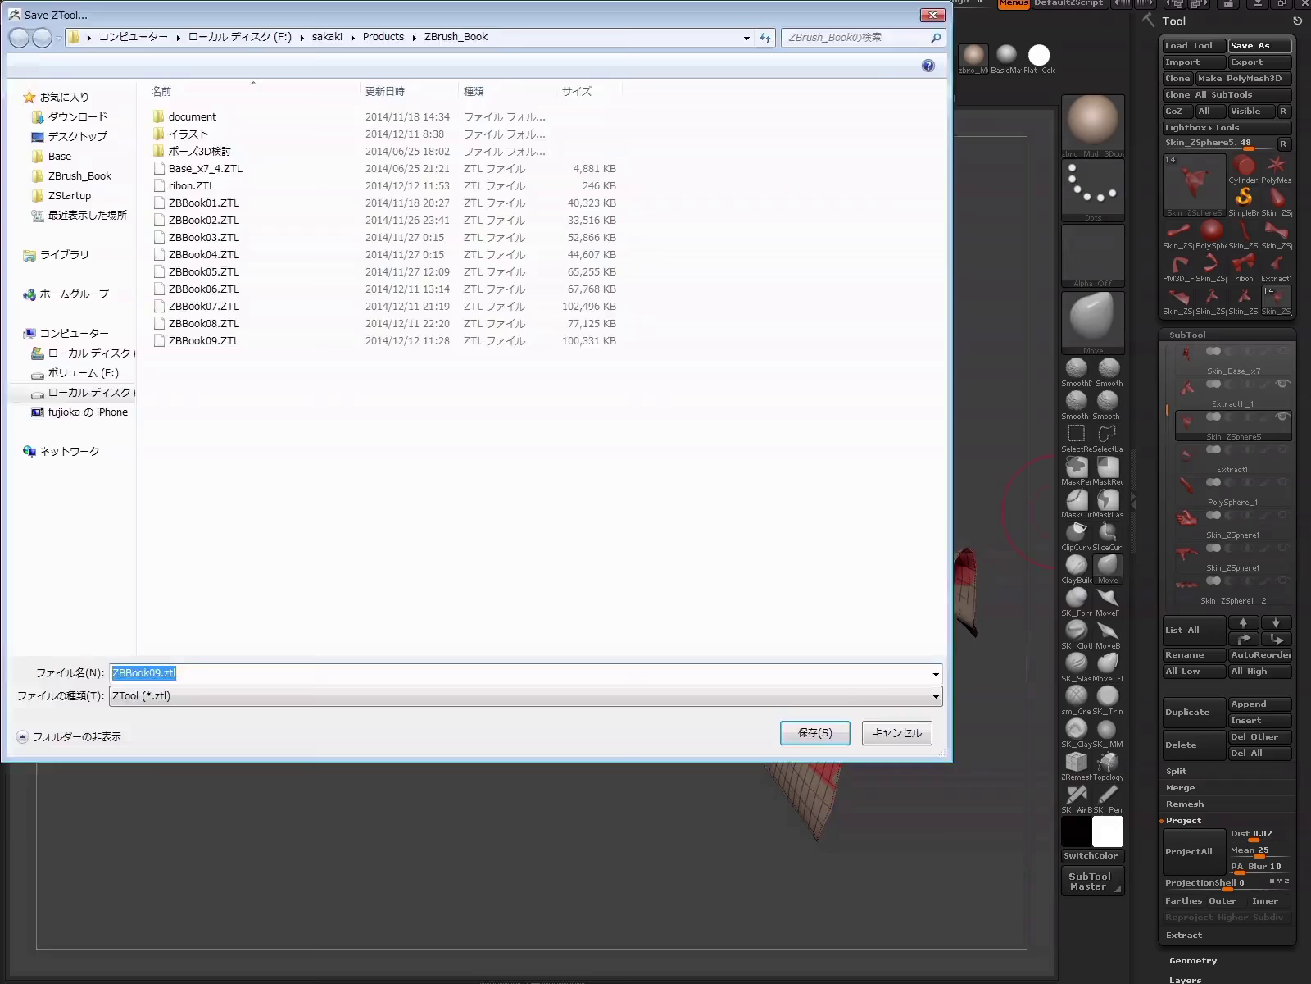
key(Return)
click(1181, 744)
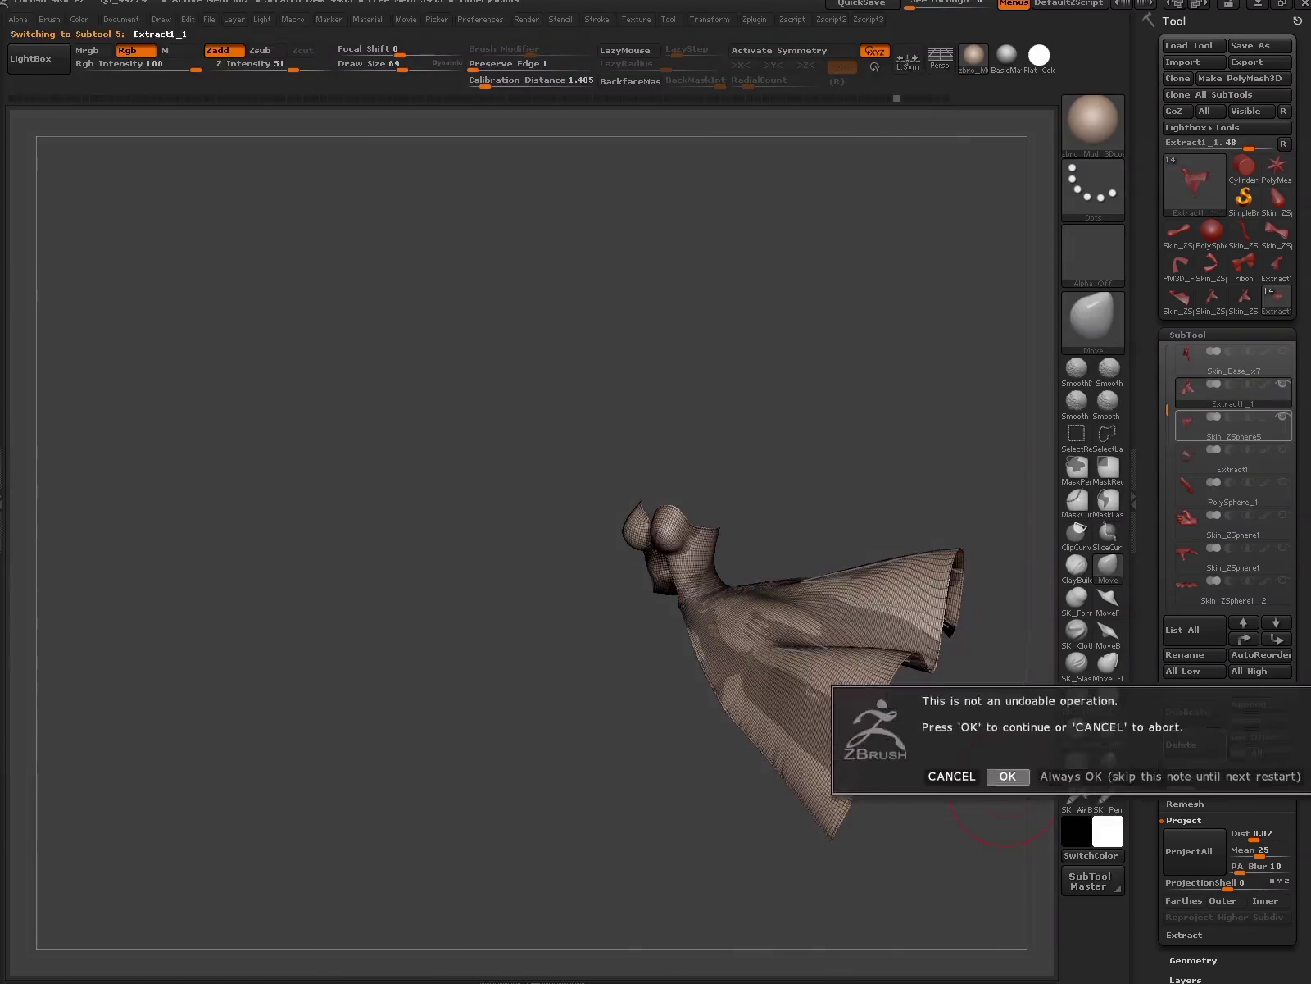
click(1004, 775)
key(shift+ctrl+s)
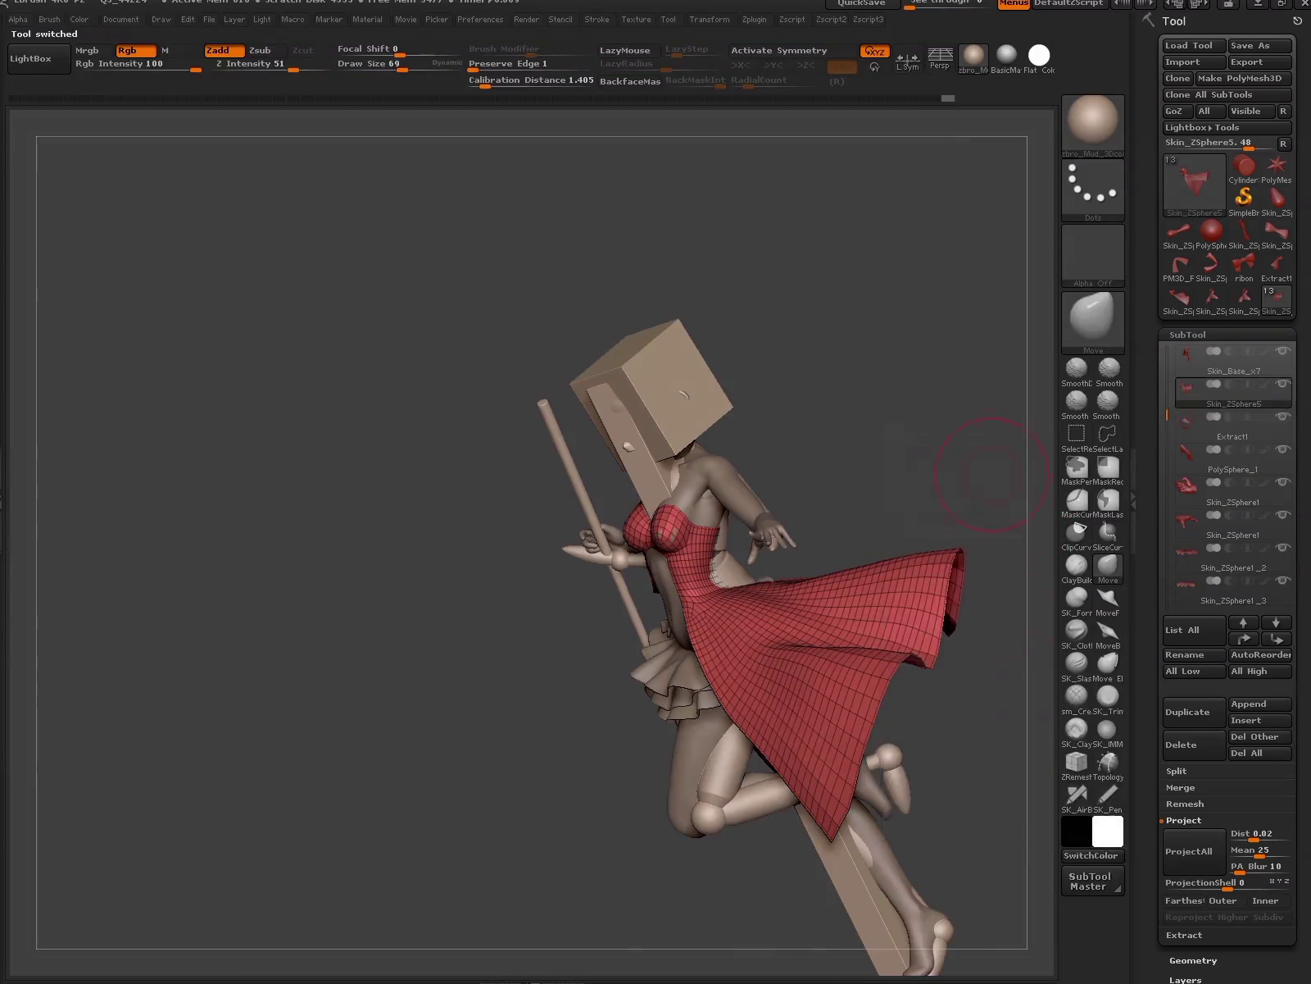
- Delete the box-head and plank subtools and select Skin_ZSphere5
click(1194, 629)
click(878, 785)
click(1181, 744)
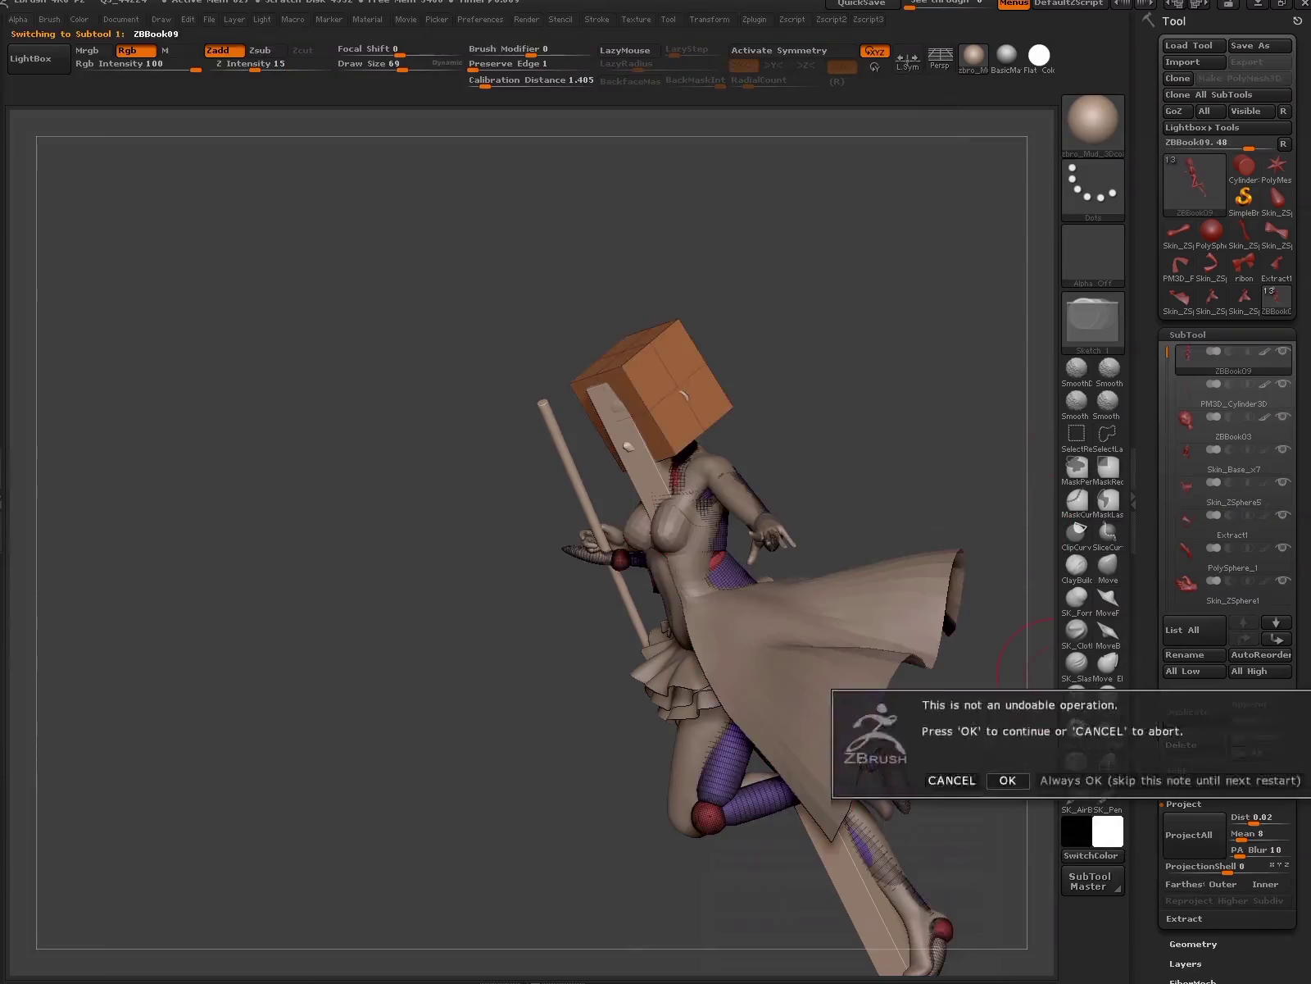
click(1004, 779)
alt+click(856, 649)
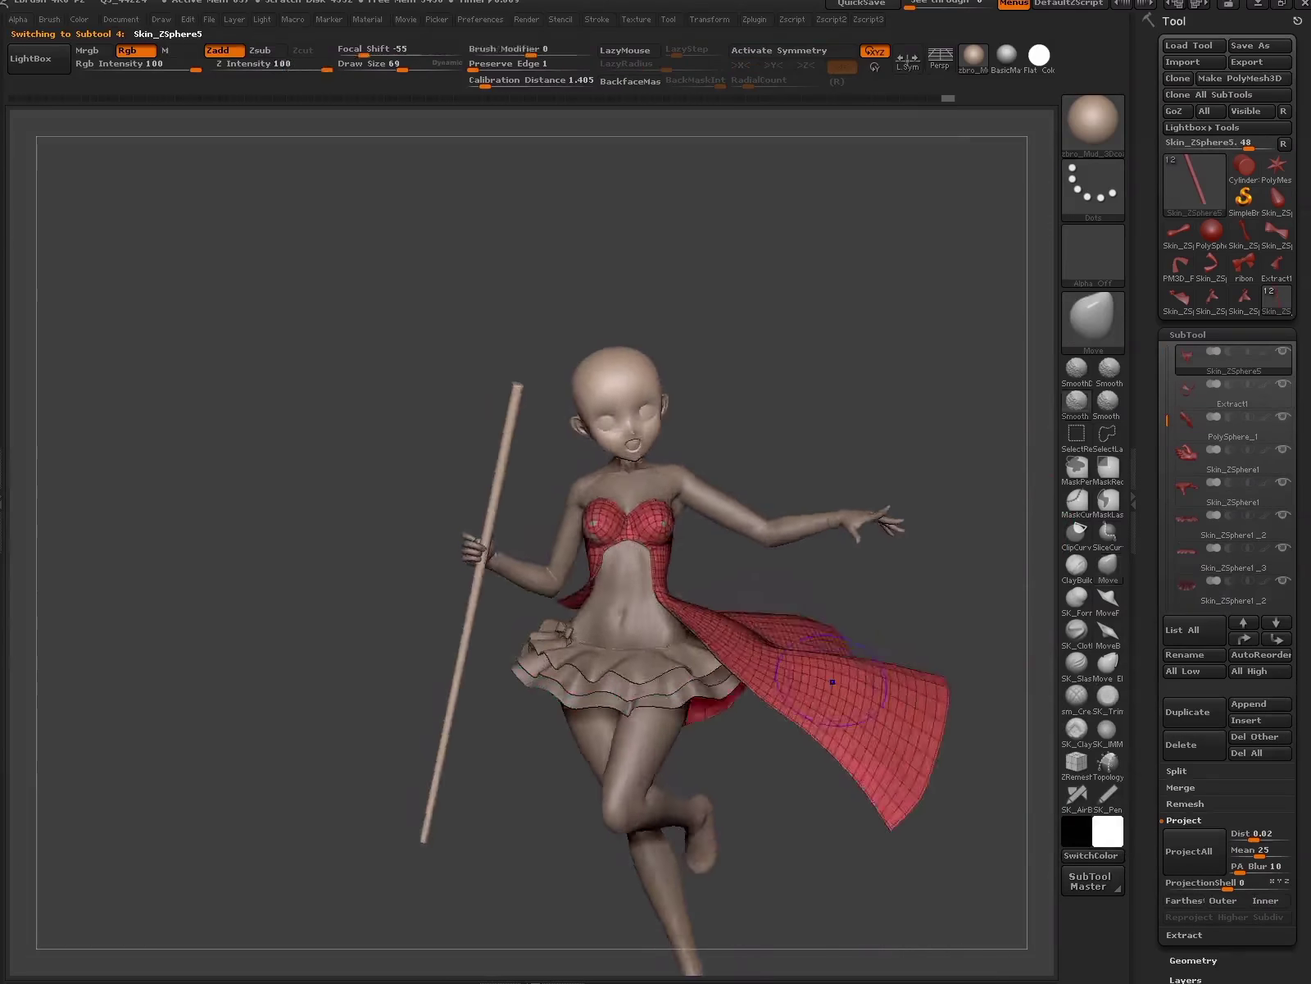
- Orbit the full character to view the cape and smooth its surface
mouse_move(737, 893)
mouse_down()
mouse_move(631, 897)
mouse_move(863, 755)
mouse_move(832, 774)
mouse_move(813, 747)
mouse_up()
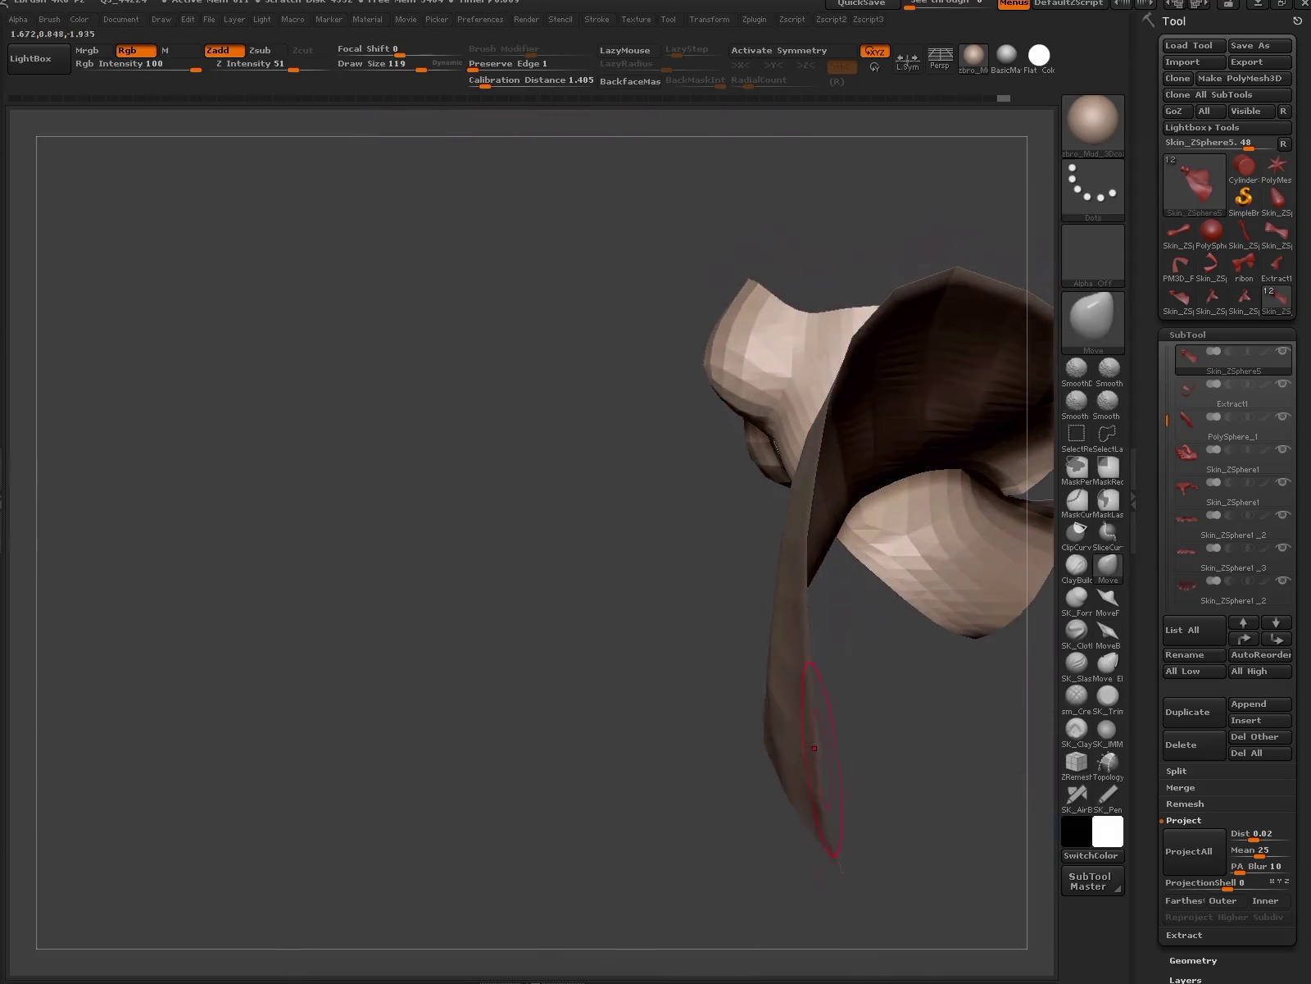
mouse_move(774, 442)
mouse_down()
mouse_move(749, 712)
mouse_move(852, 799)
mouse_move(791, 658)
mouse_move(849, 732)
mouse_move(917, 774)
mouse_move(819, 696)
mouse_move(790, 600)
mouse_move(877, 745)
mouse_move(792, 498)
mouse_move(860, 486)
mouse_up()
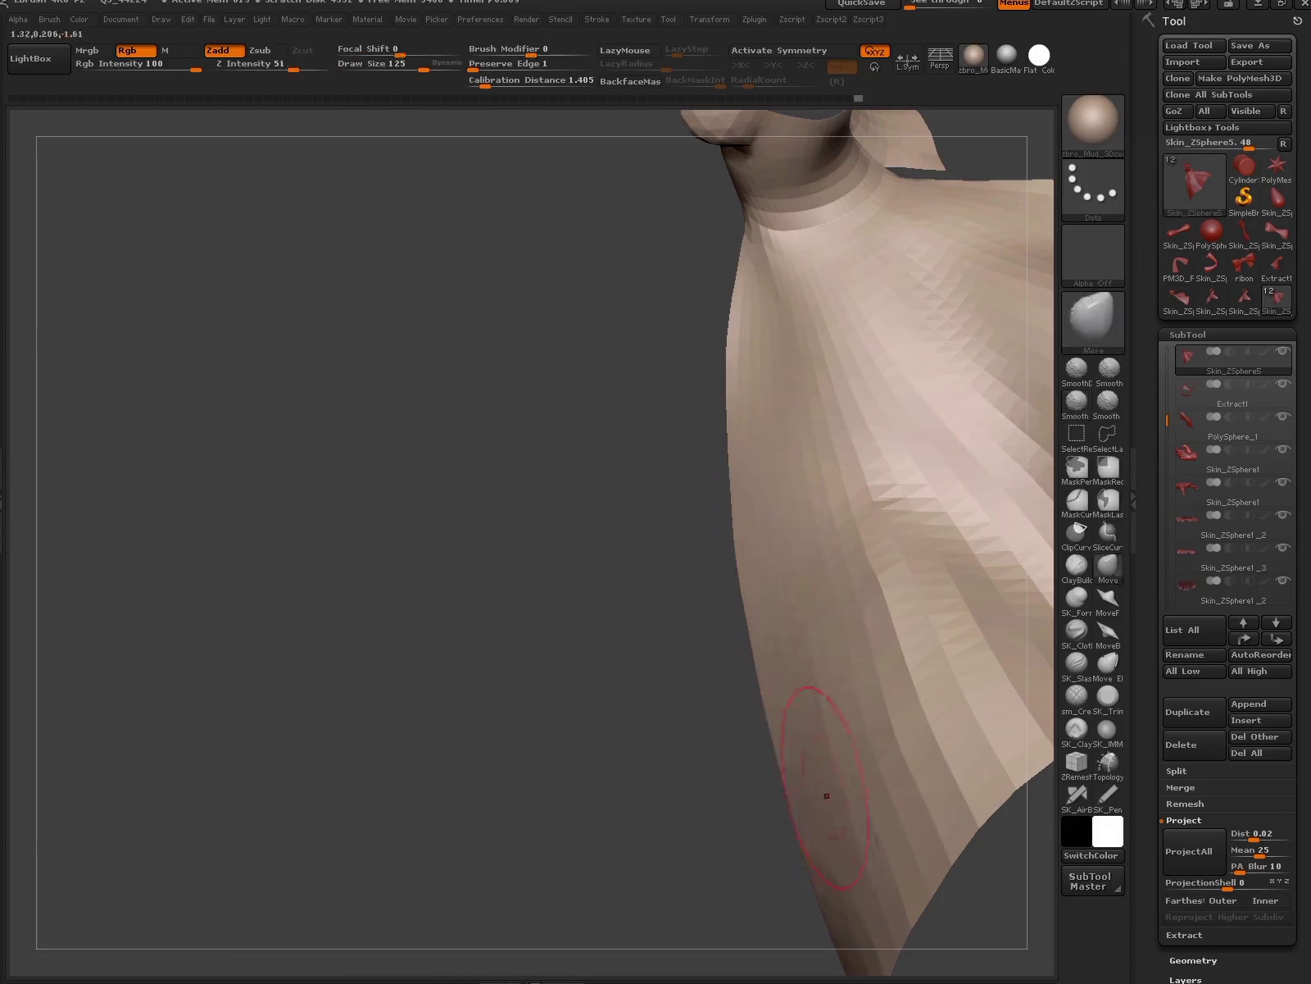
key(space)
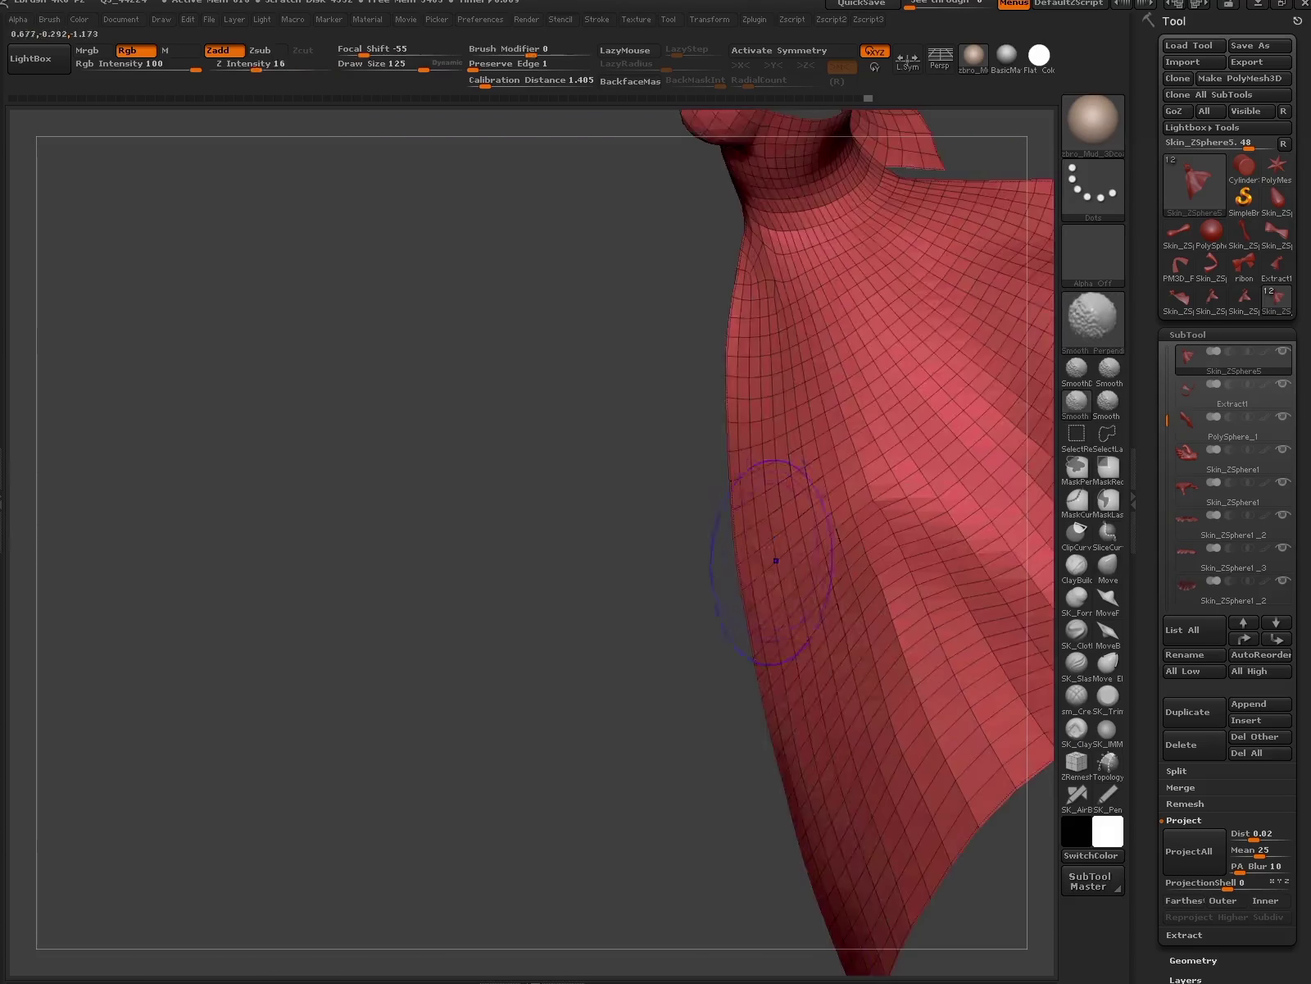
mouse_move(828, 685)
mouse_down()
mouse_move(981, 752)
mouse_move(931, 893)
mouse_move(931, 793)
mouse_move(865, 785)
mouse_move(878, 849)
mouse_move(922, 738)
mouse_move(790, 937)
mouse_move(881, 832)
mouse_move(934, 631)
mouse_move(882, 797)
mouse_move(864, 728)
mouse_move(820, 738)
mouse_move(875, 709)
mouse_up()
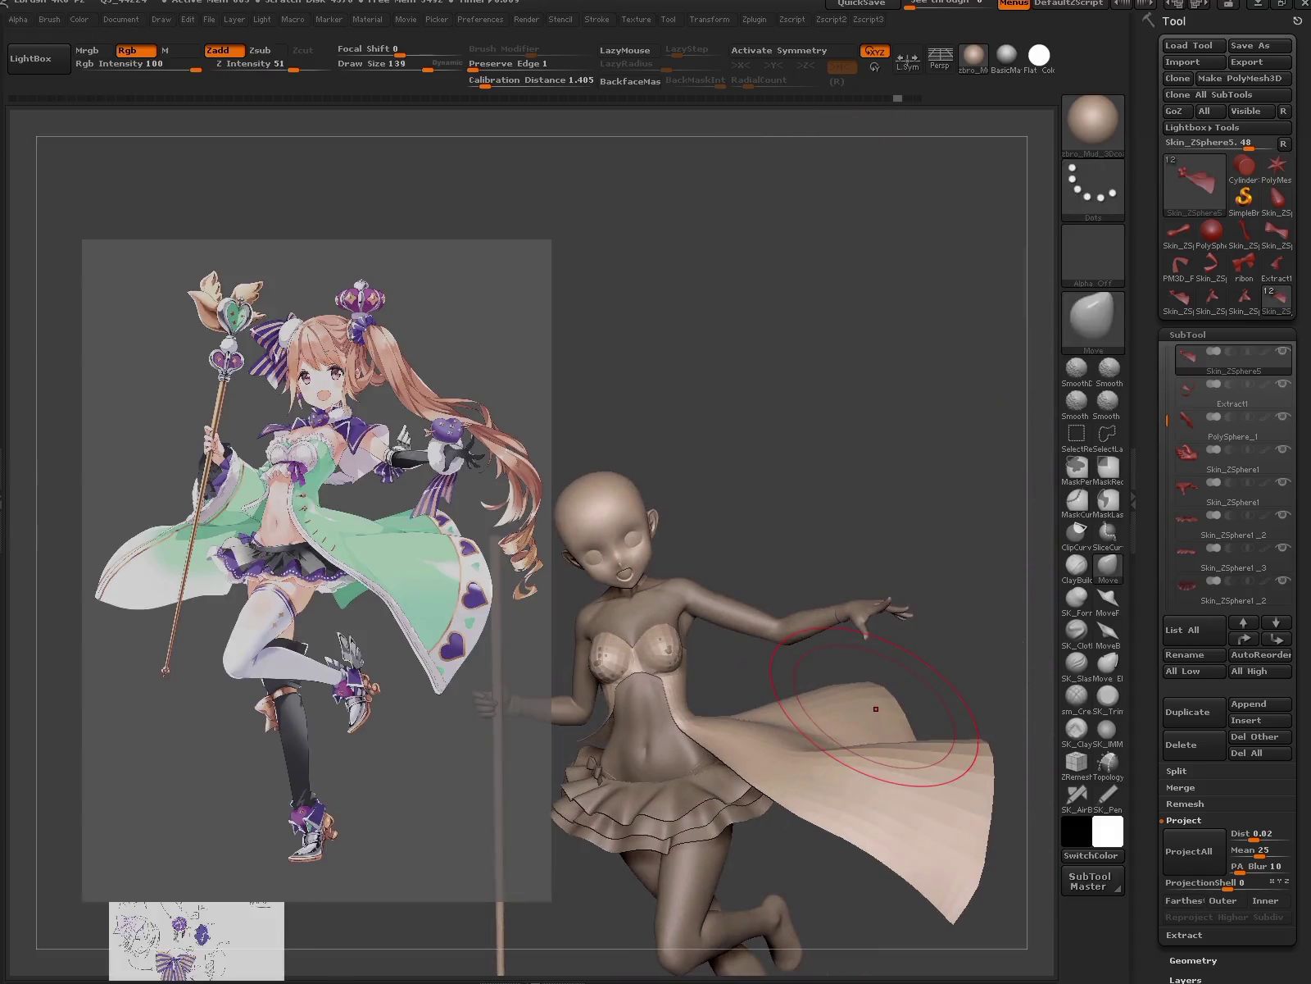
- Move and greatly enlarge the Spotlight reference, compare the cape, then hide the reference
key(z)
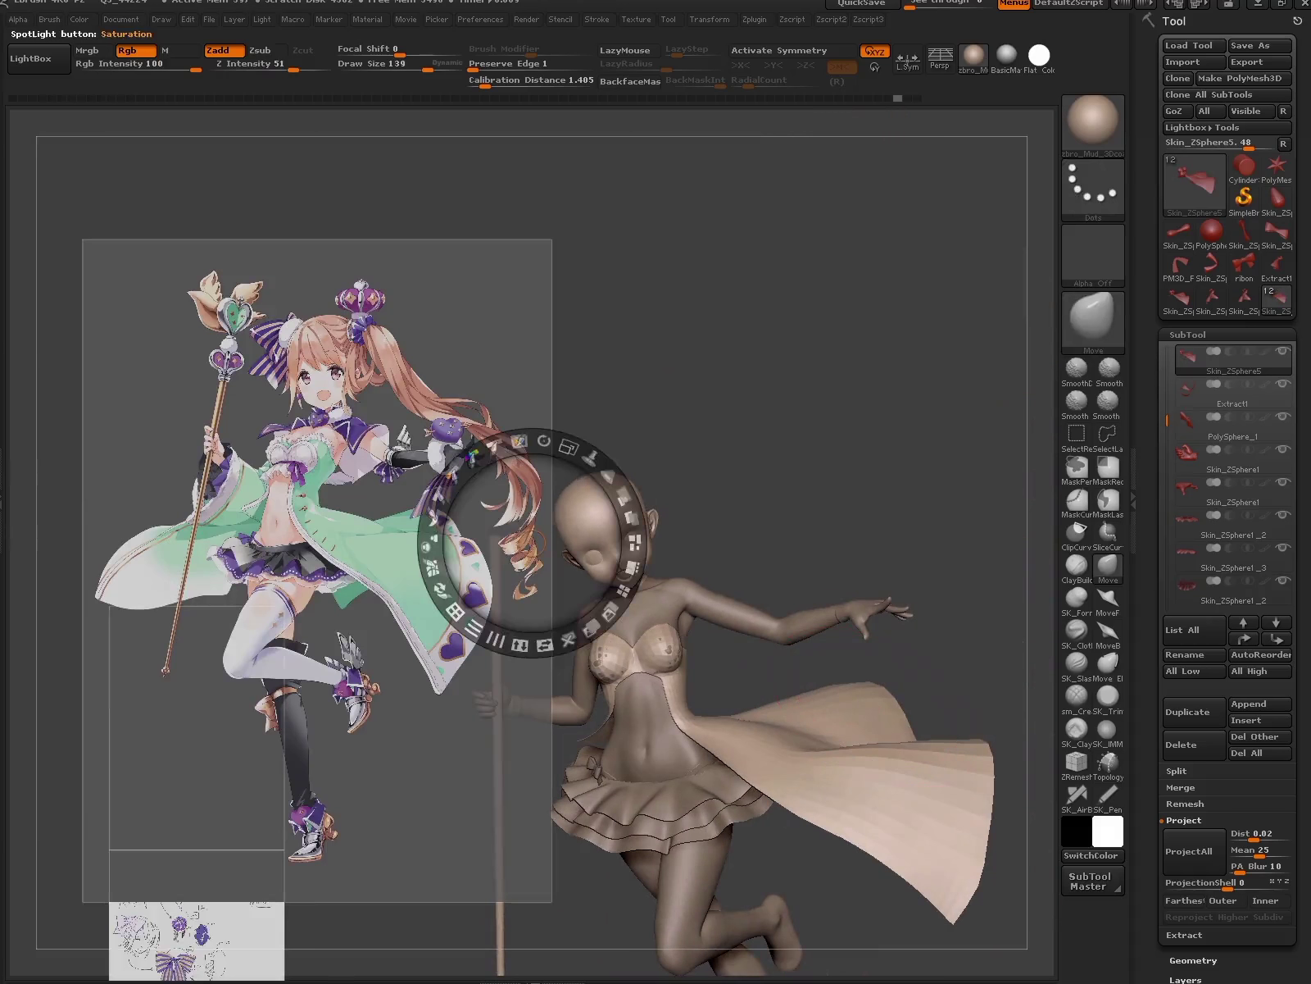
mouse_move(512, 527)
mouse_down()
mouse_move(414, 365)
mouse_move(759, 346)
mouse_move(484, 467)
mouse_up()
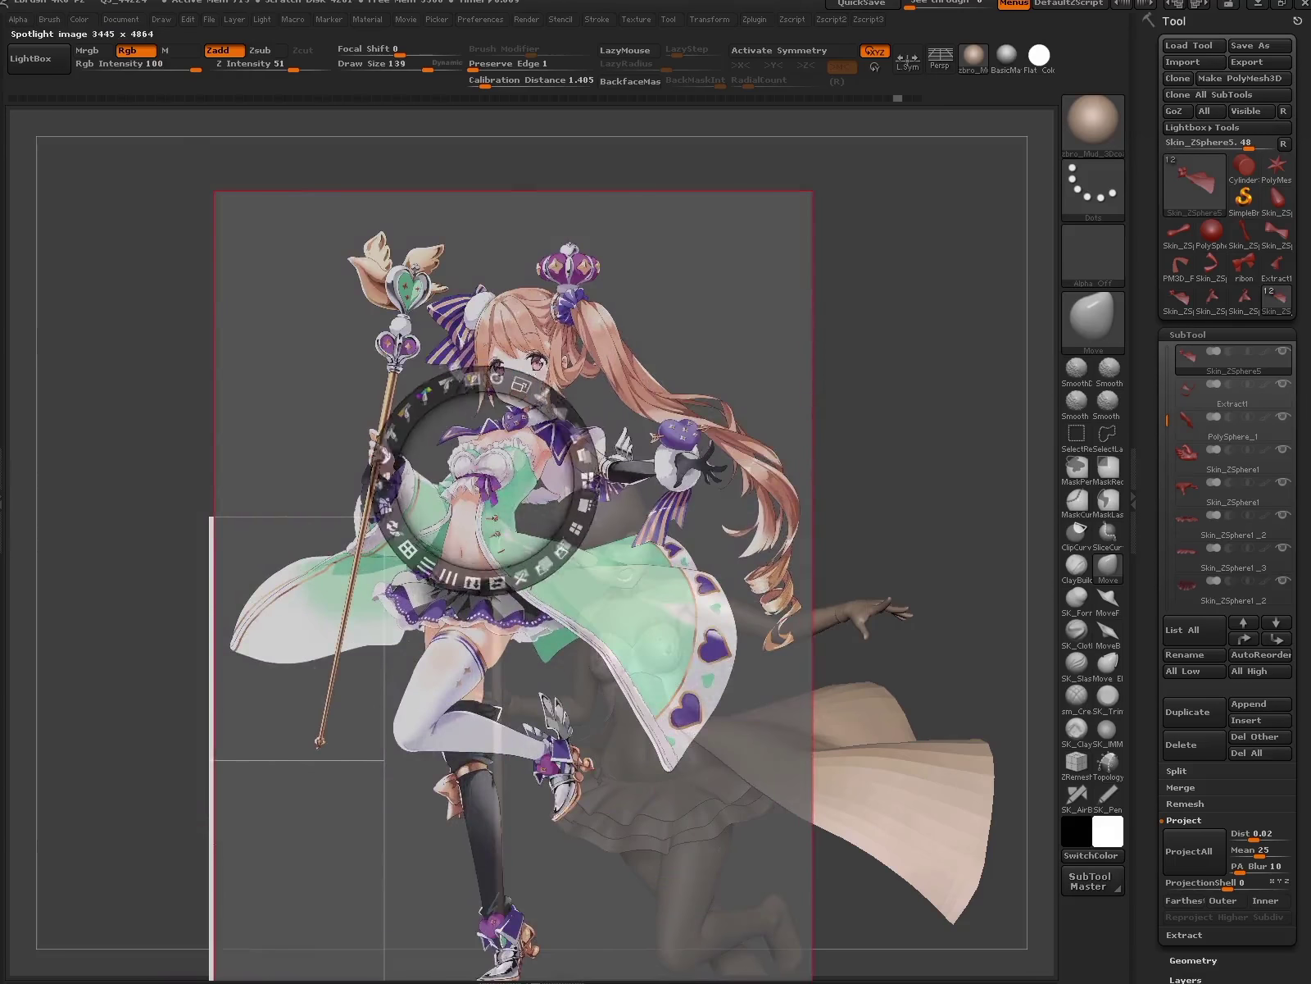
mouse_move(518, 370)
mouse_down()
mouse_move(529, 537)
mouse_move(281, 313)
mouse_up()
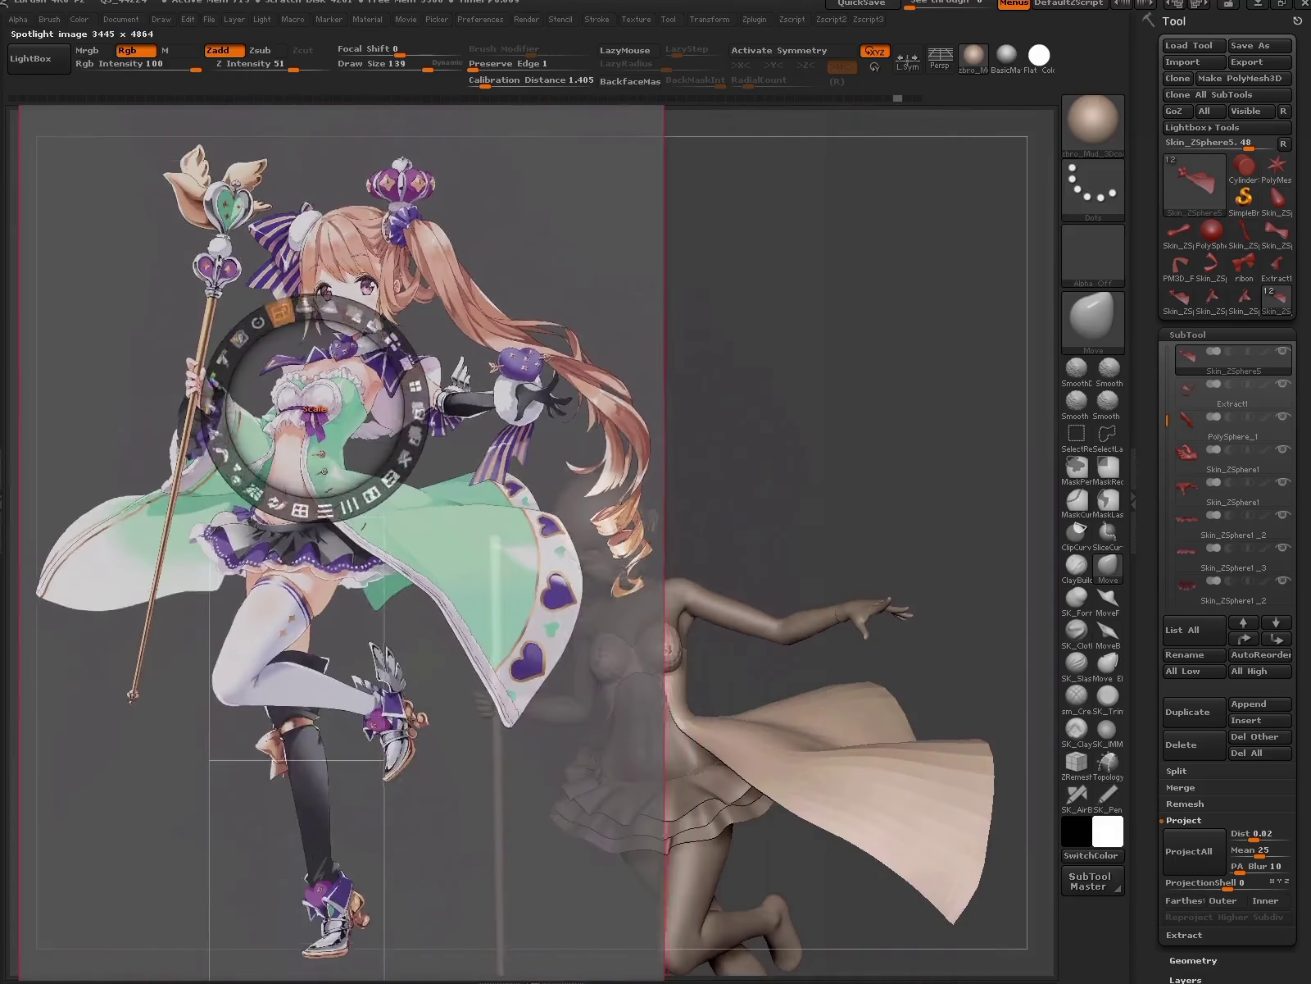
key(z)
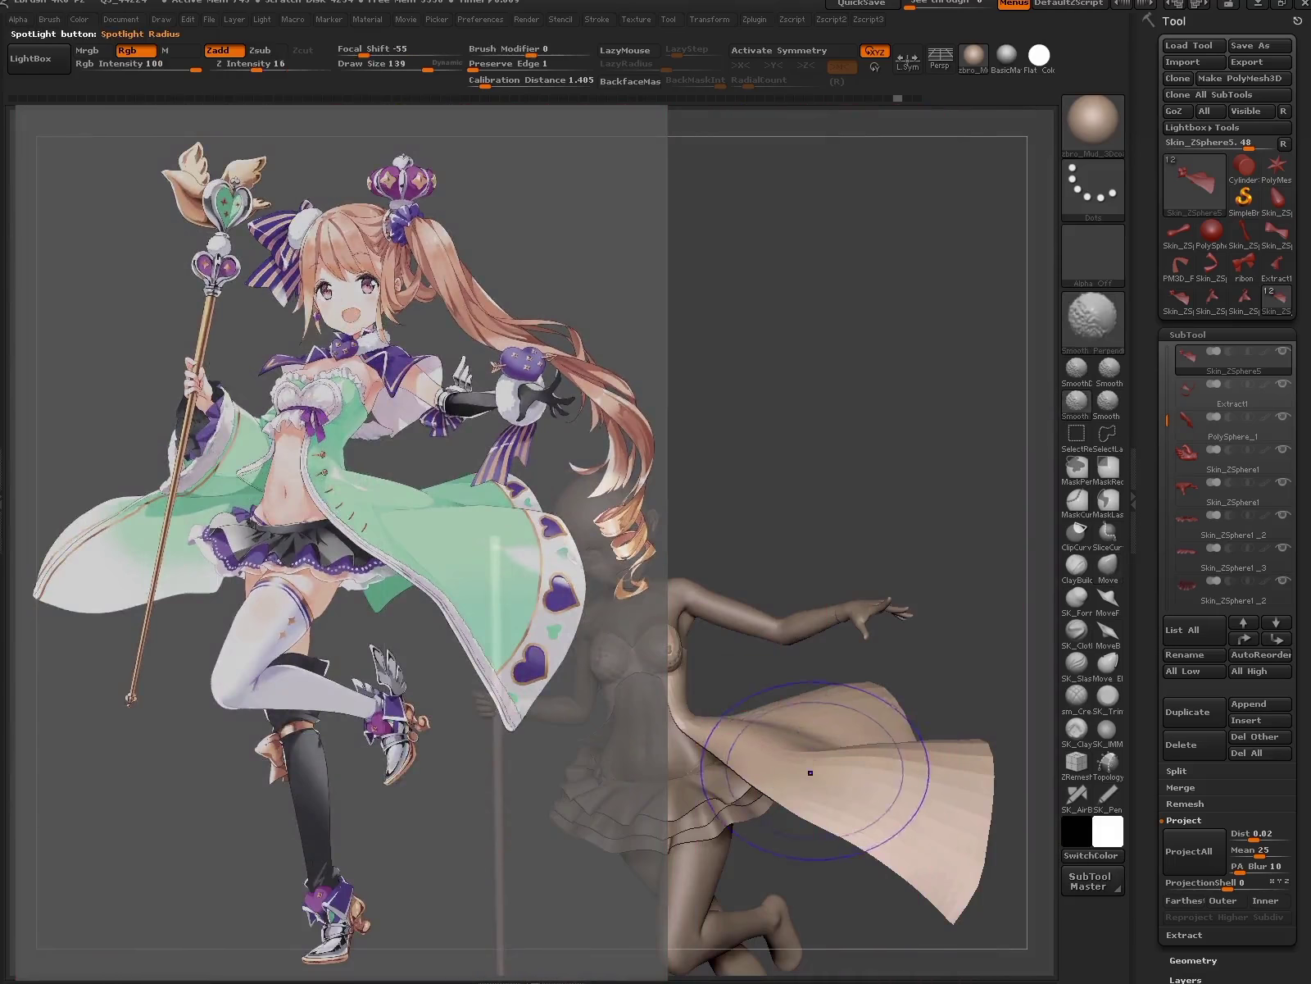
right_drag(809, 772, 862, 760)
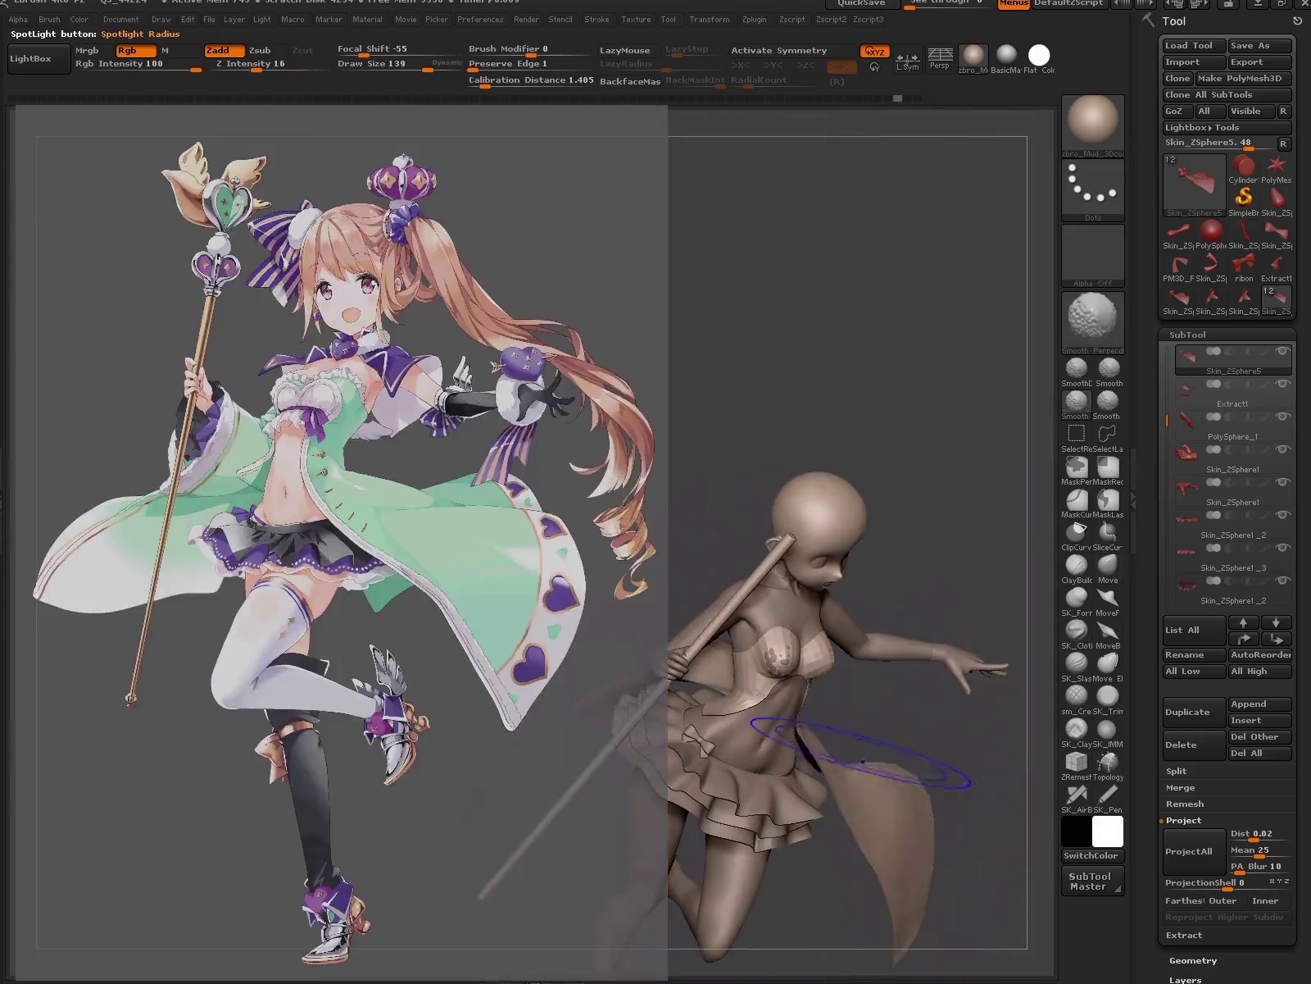
click(1108, 565)
mouse_move(820, 738)
right_down()
mouse_move(868, 573)
mouse_move(894, 763)
mouse_move(742, 755)
right_up()
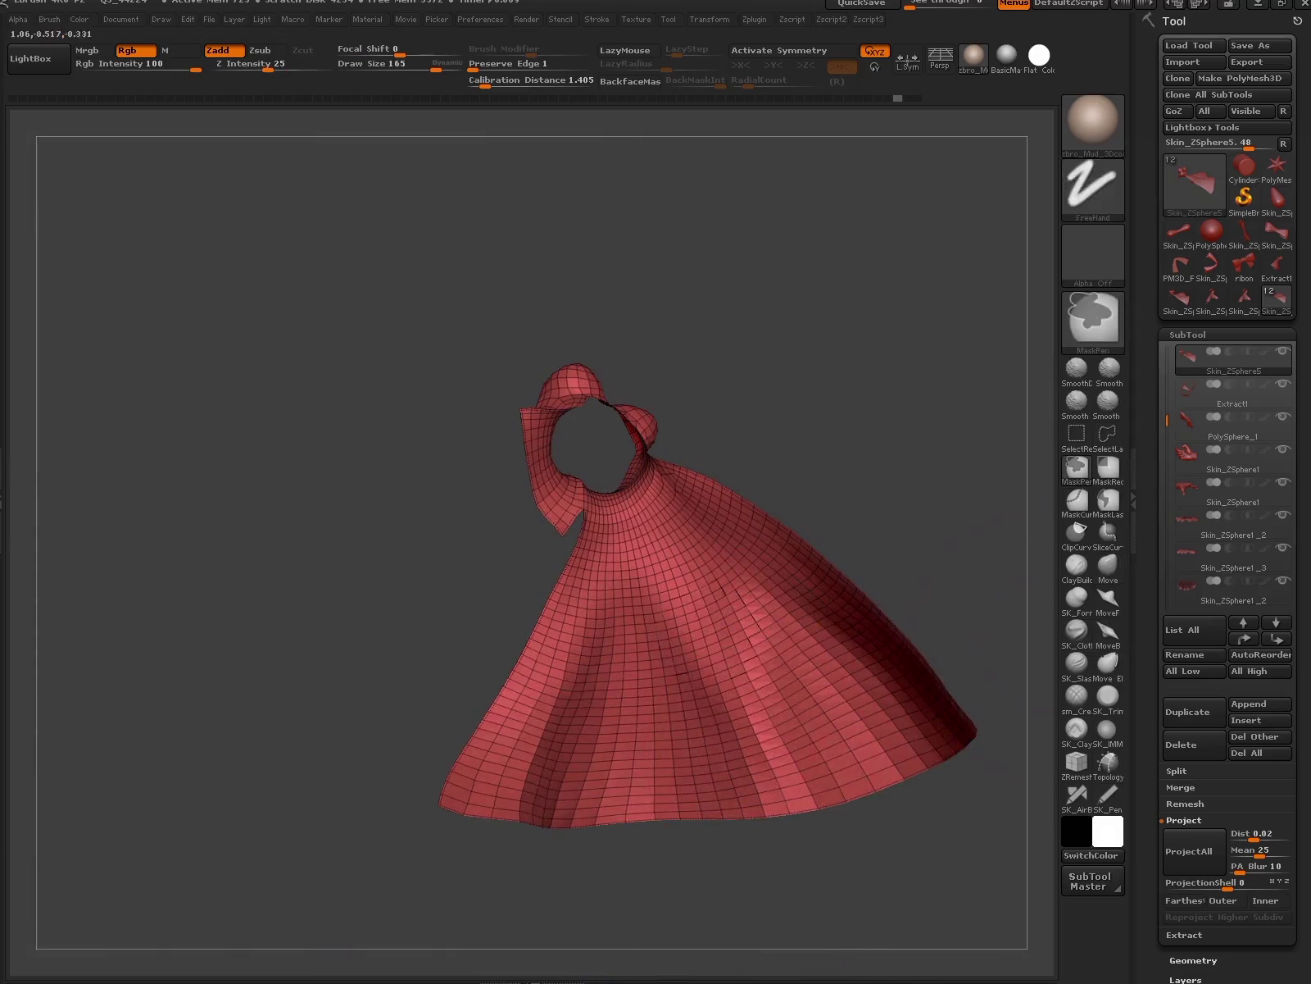
- Orbit around the cape to inspect the neck opening, collar and underside
key(space)
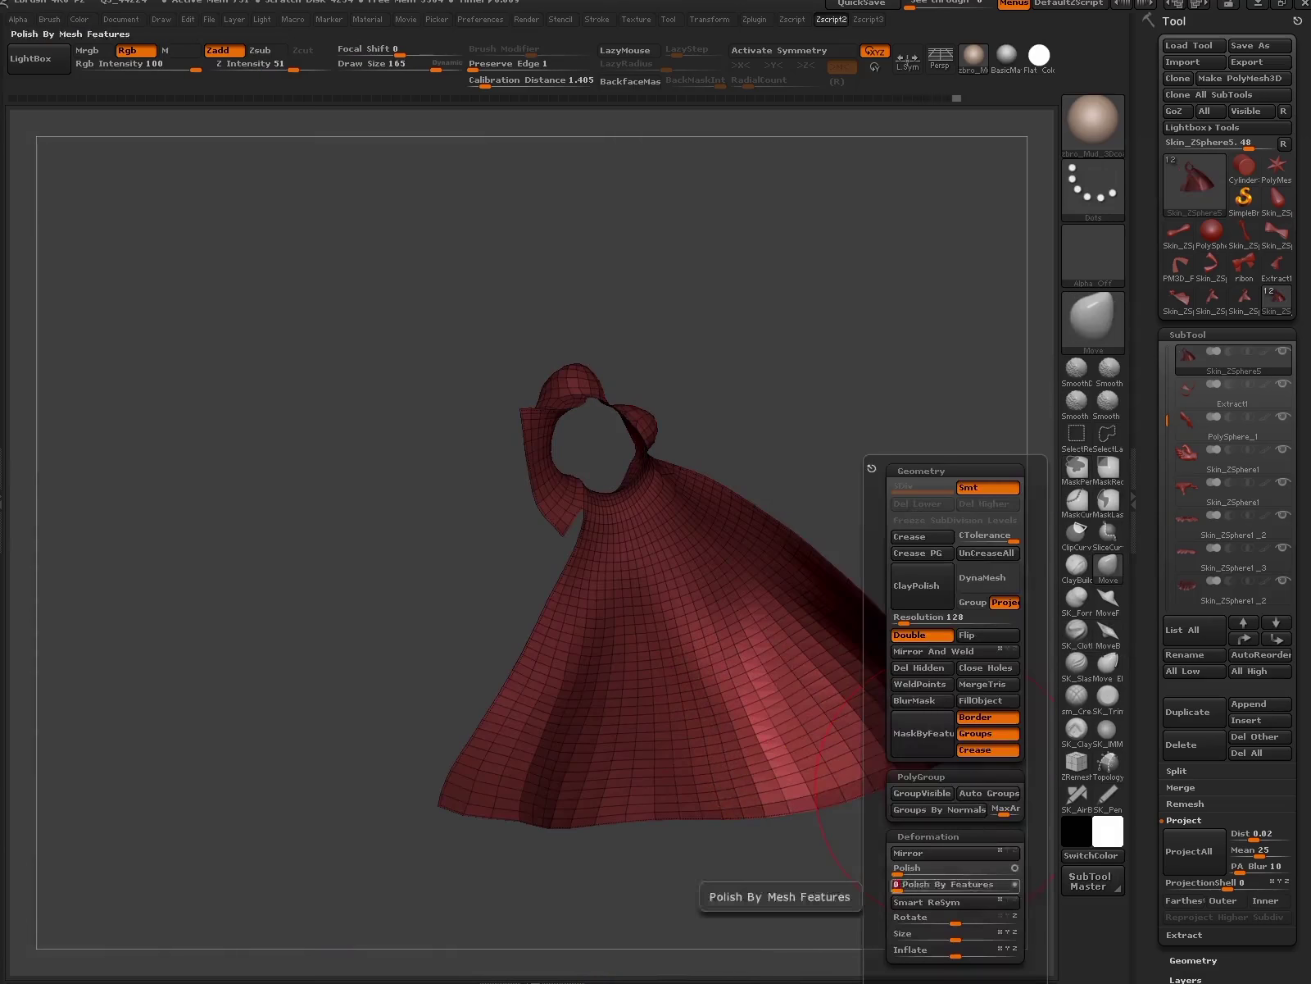
right_drag(950, 884, 891, 876)
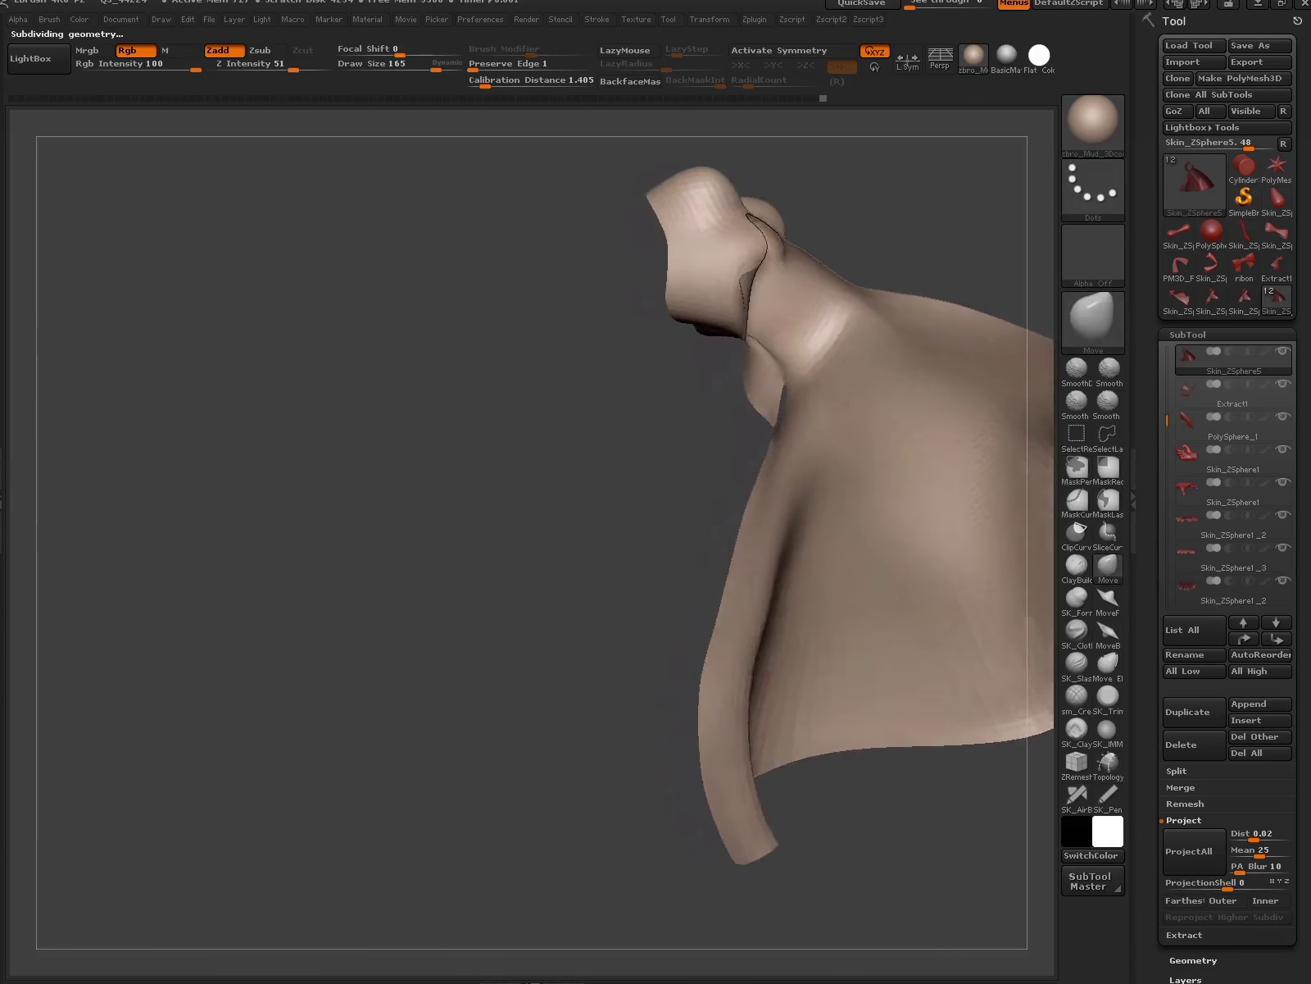
drag(850, 832, 718, 703)
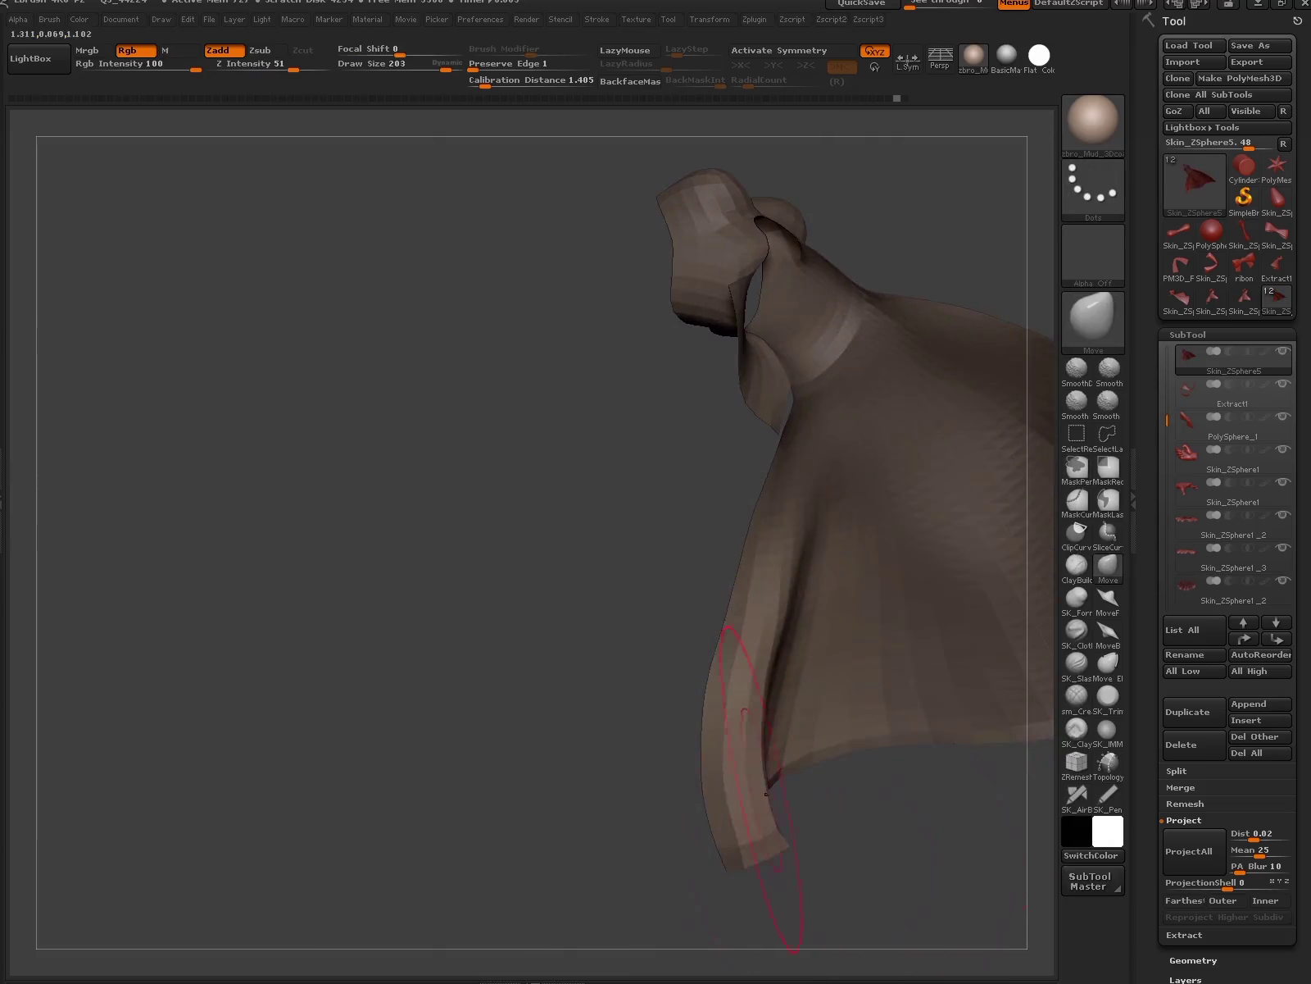
drag(762, 719, 775, 653)
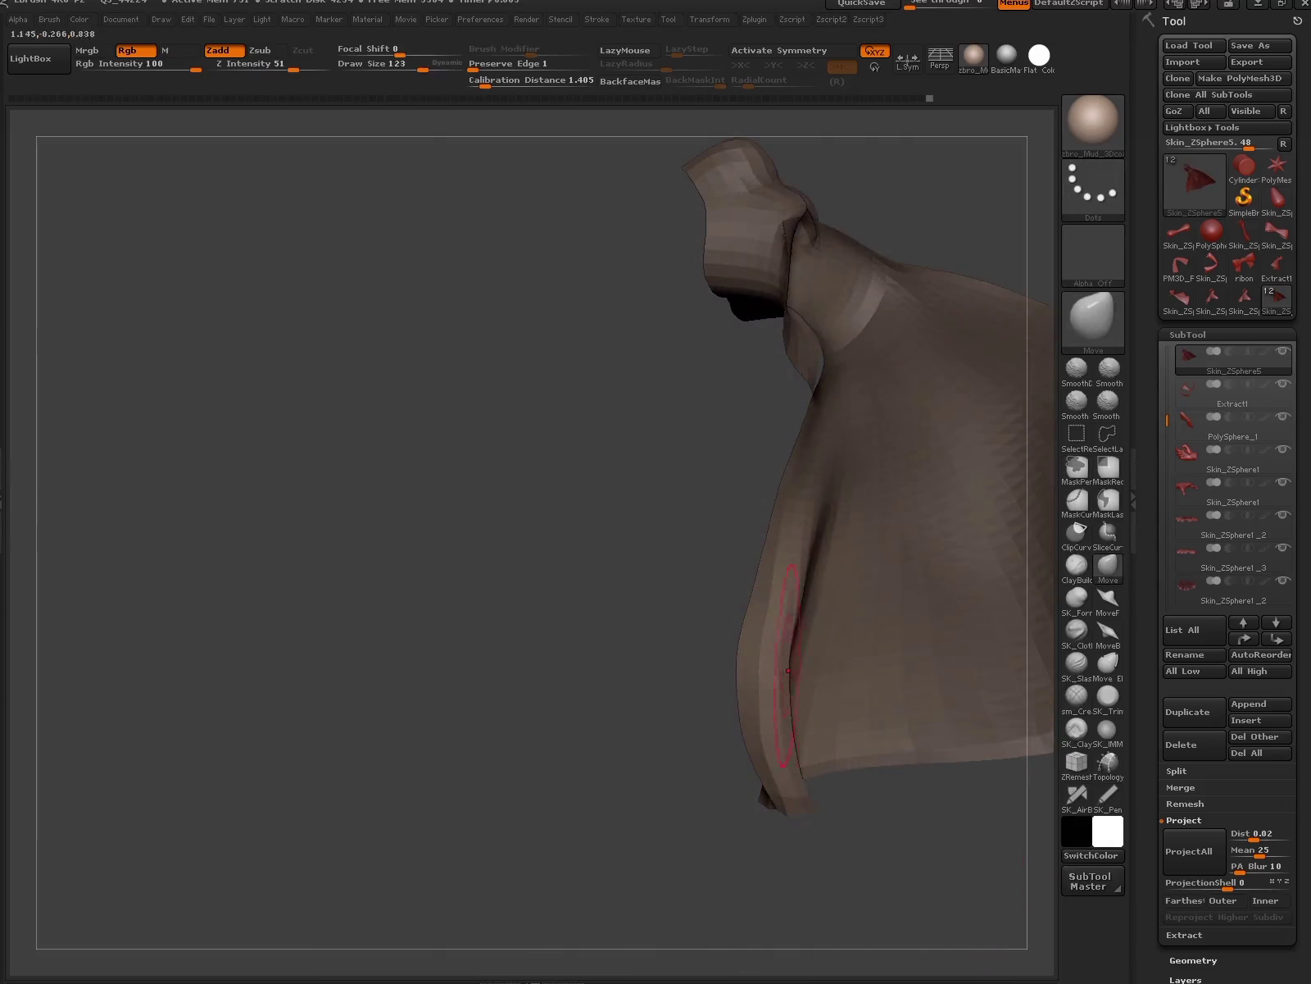
mouse_move(798, 596)
right_down()
mouse_move(768, 665)
mouse_move(781, 759)
mouse_move(820, 573)
mouse_move(738, 623)
right_up()
right_click(767, 664)
mouse_move(616, 565)
right_down()
mouse_move(639, 617)
mouse_move(615, 527)
mouse_move(655, 541)
mouse_move(639, 544)
mouse_move(702, 453)
mouse_move(556, 512)
mouse_move(541, 532)
mouse_move(591, 529)
mouse_move(557, 492)
mouse_move(614, 805)
mouse_move(700, 895)
mouse_move(737, 887)
right_up()
- With wireframe shown, mask the lower flap and pull the hem outward using the Move brush
key(shift+f)
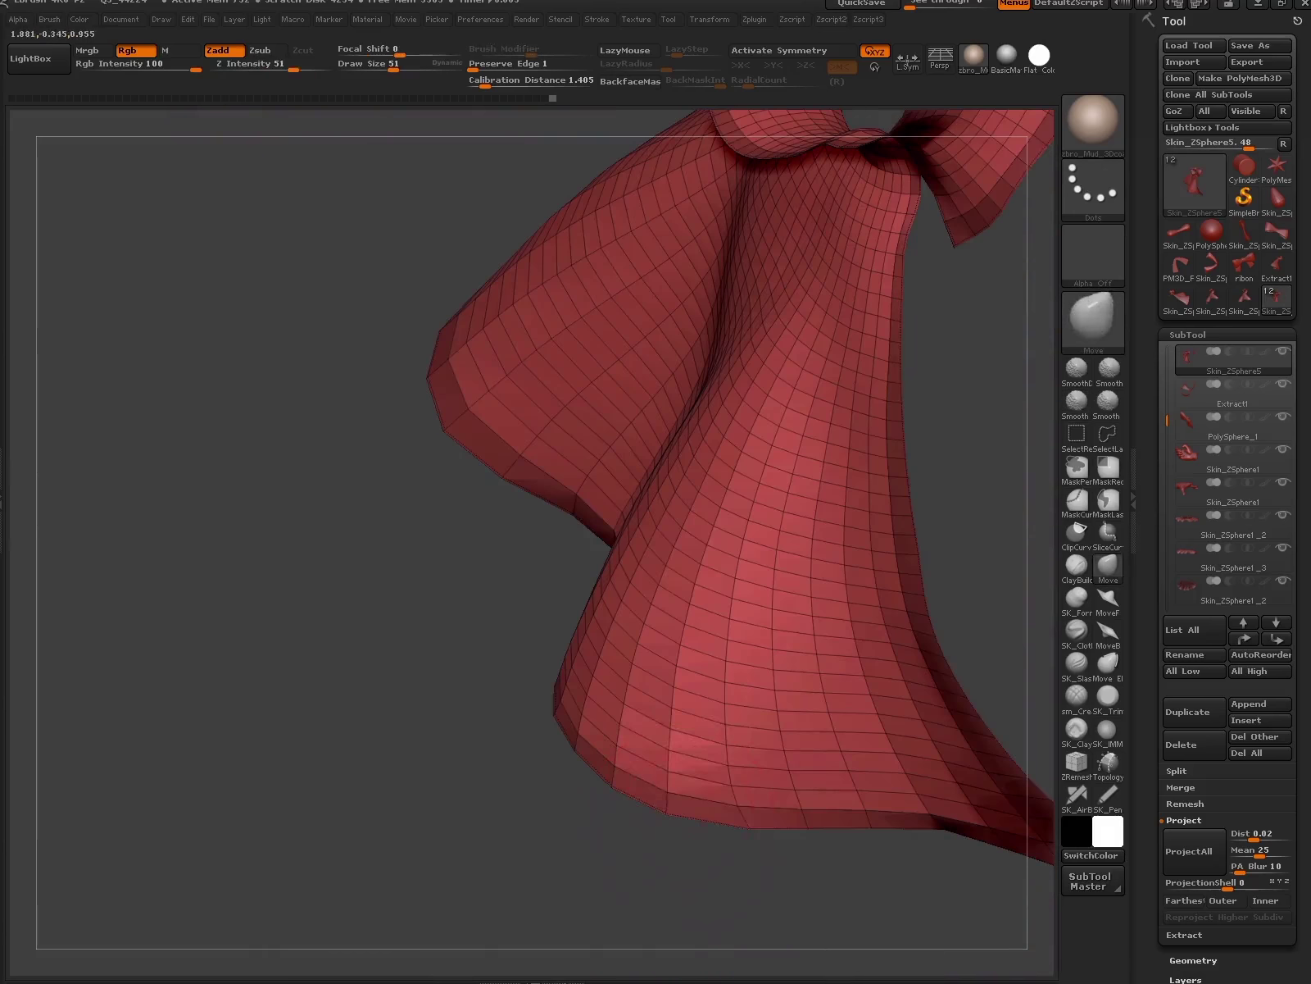
key(b)
key(m)
key(v)
drag(682, 644, 732, 799)
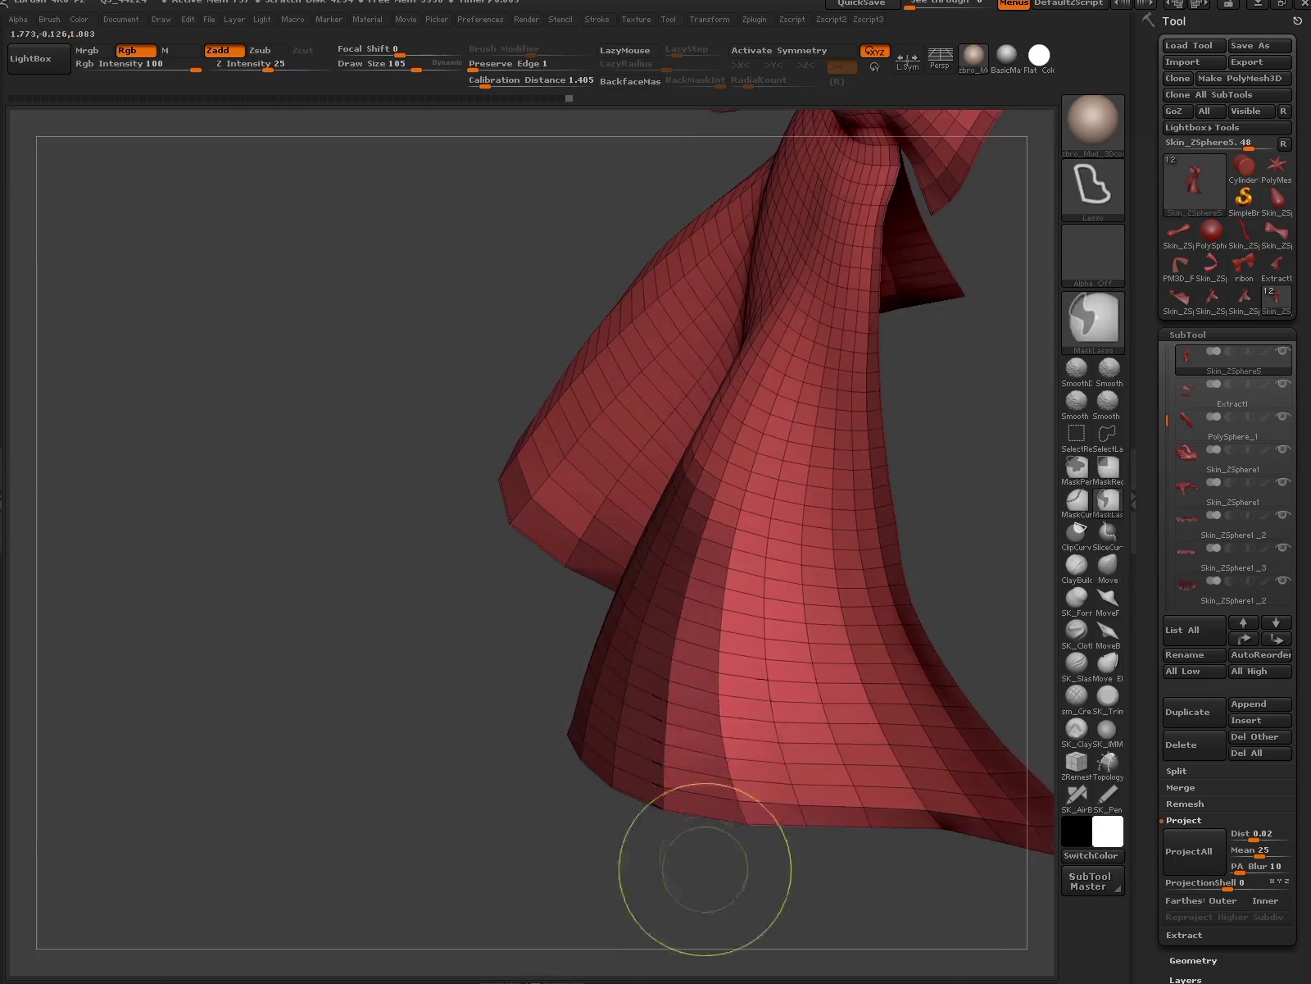
ctrl+click(761, 855)
ctrl+drag(673, 853, 644, 586)
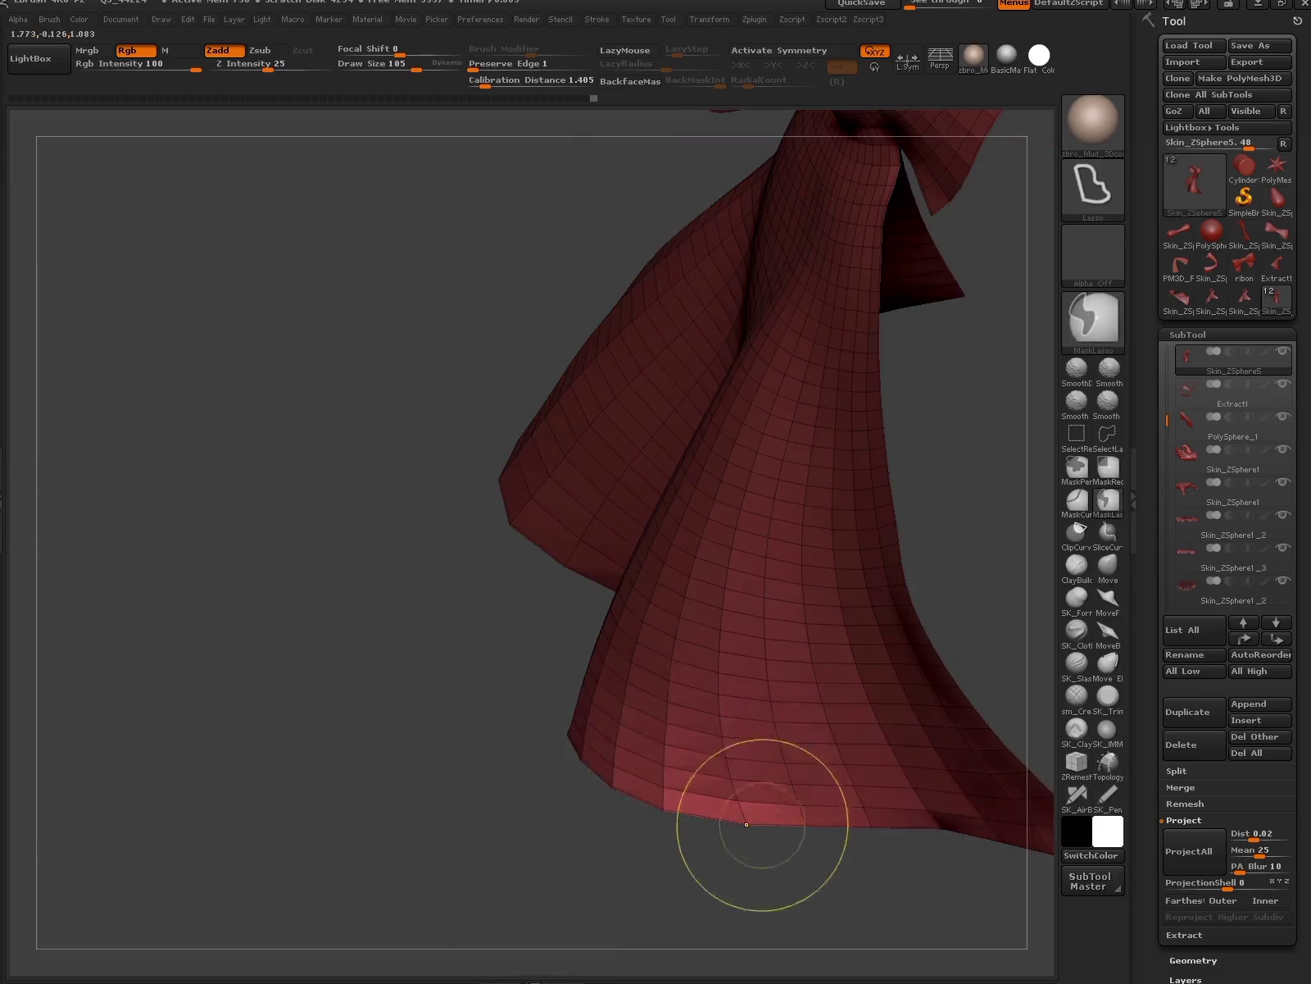
mouse_move(755, 834)
ctrl+mouse_down()
mouse_move(748, 527)
mouse_move(638, 703)
ctrl+mouse_up()
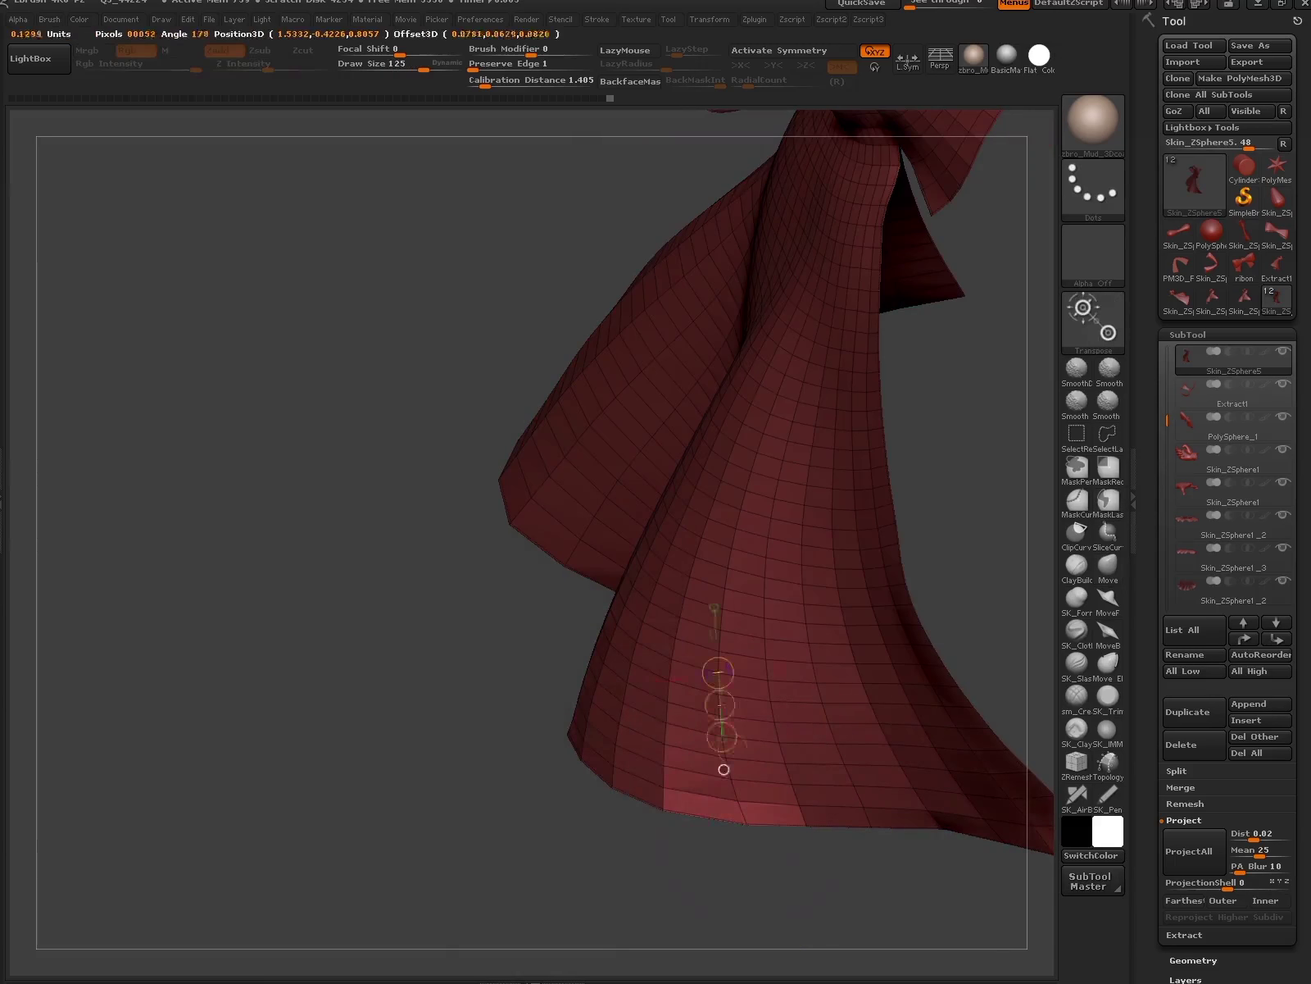
mouse_move(752, 854)
mouse_down()
mouse_move(721, 844)
mouse_move(824, 875)
mouse_up()
ctrl+click(775, 843)
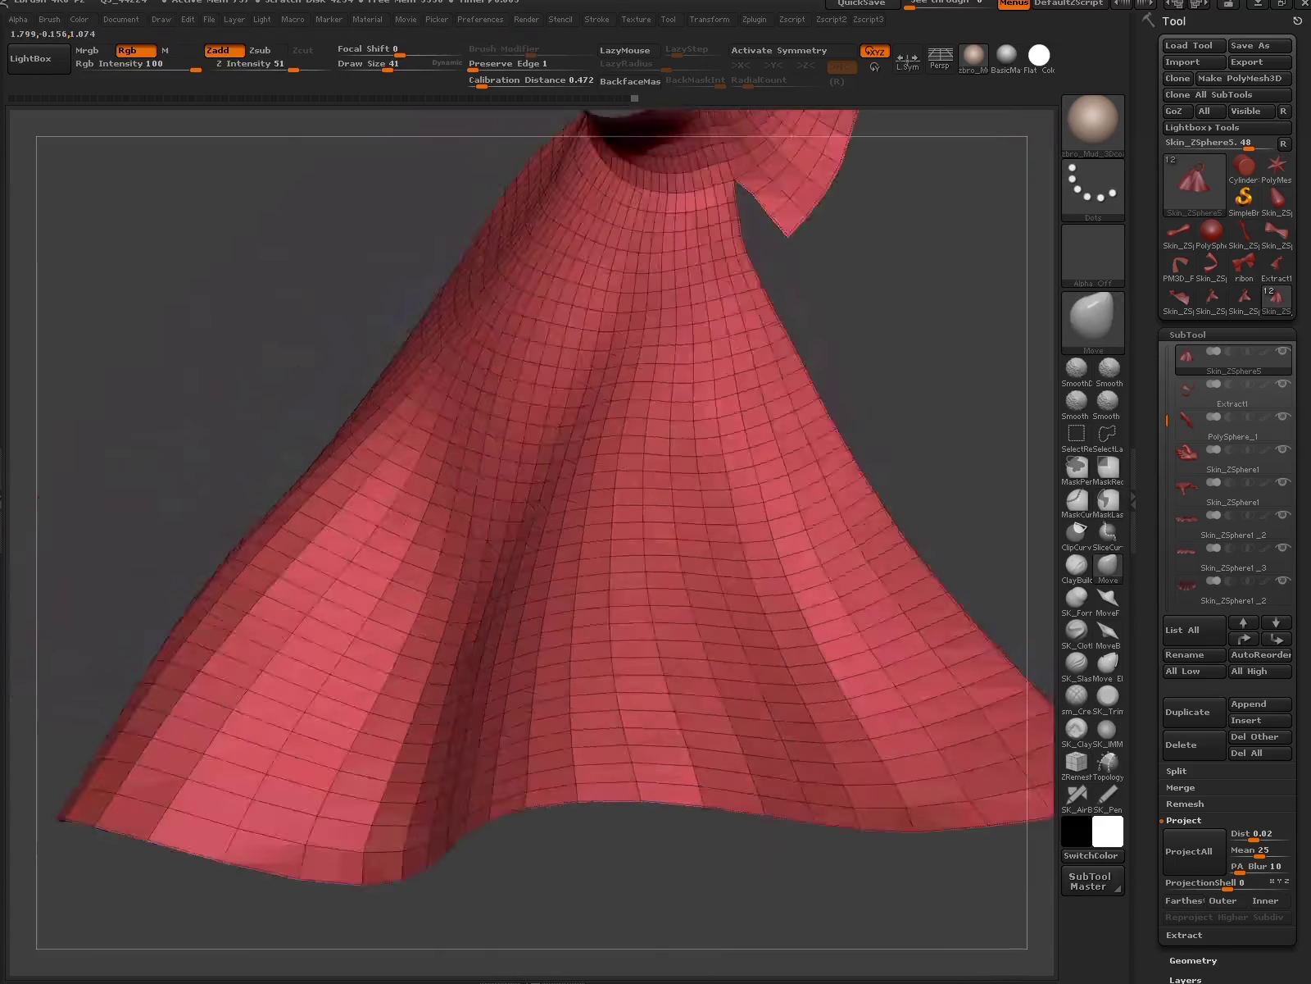
- Hide the wireframe and subdivide the cape with Ctrl+D, checking its smoother flare
drag(763, 815, 792, 810)
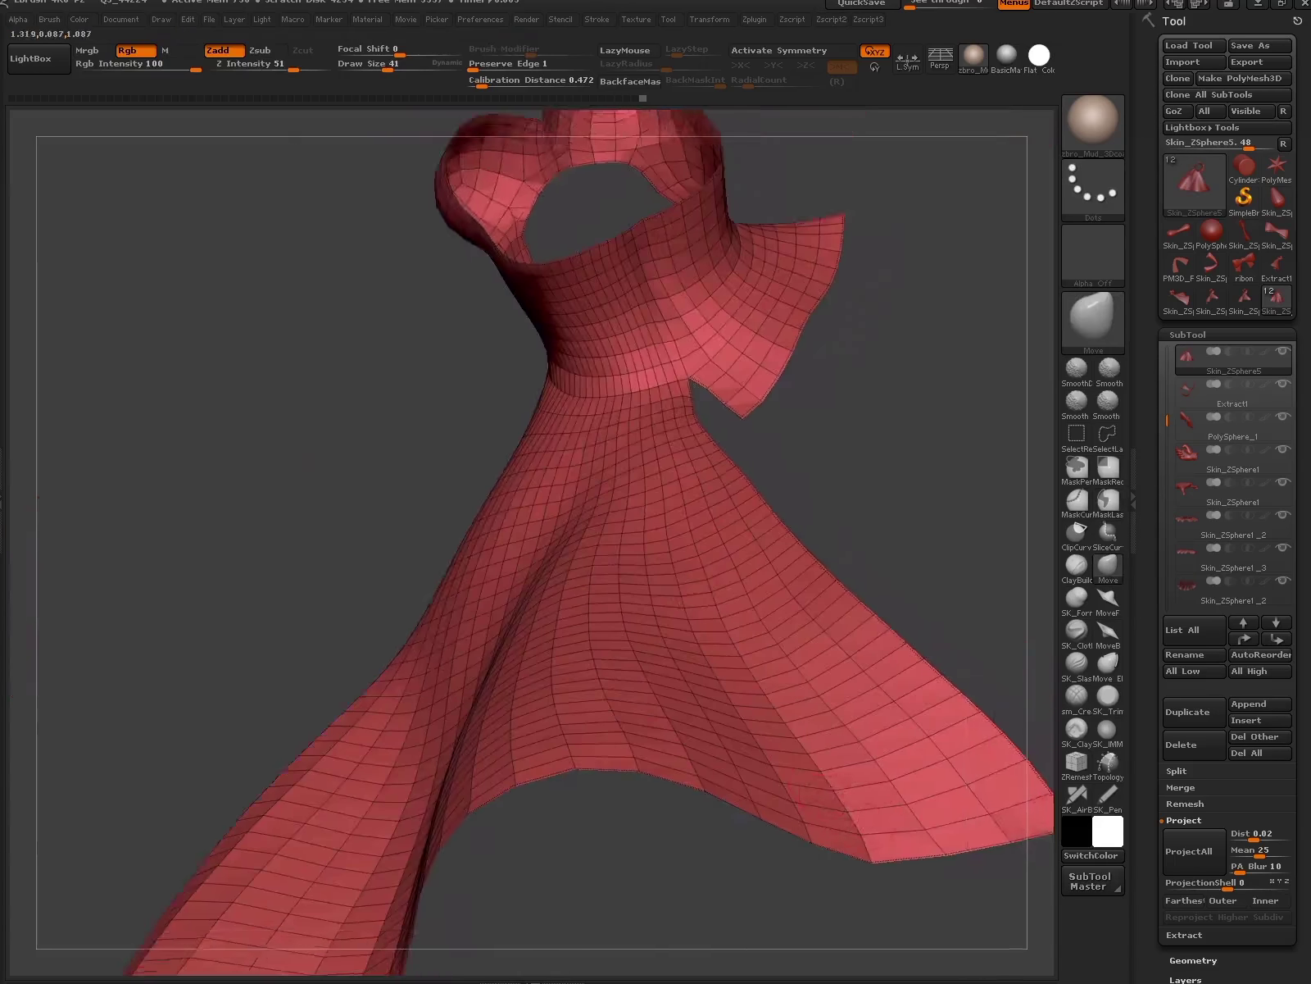
key(shift+f)
key(ctrl+d)
mouse_move(799, 957)
mouse_down()
mouse_move(901, 723)
mouse_move(854, 690)
mouse_move(883, 789)
mouse_move(836, 713)
mouse_move(775, 863)
mouse_move(860, 777)
mouse_move(861, 758)
mouse_up()
mouse_move(1057, 461)
mouse_down()
mouse_move(843, 600)
mouse_move(747, 623)
mouse_up()
mouse_move(820, 803)
mouse_down()
mouse_move(893, 819)
mouse_move(853, 803)
mouse_up()
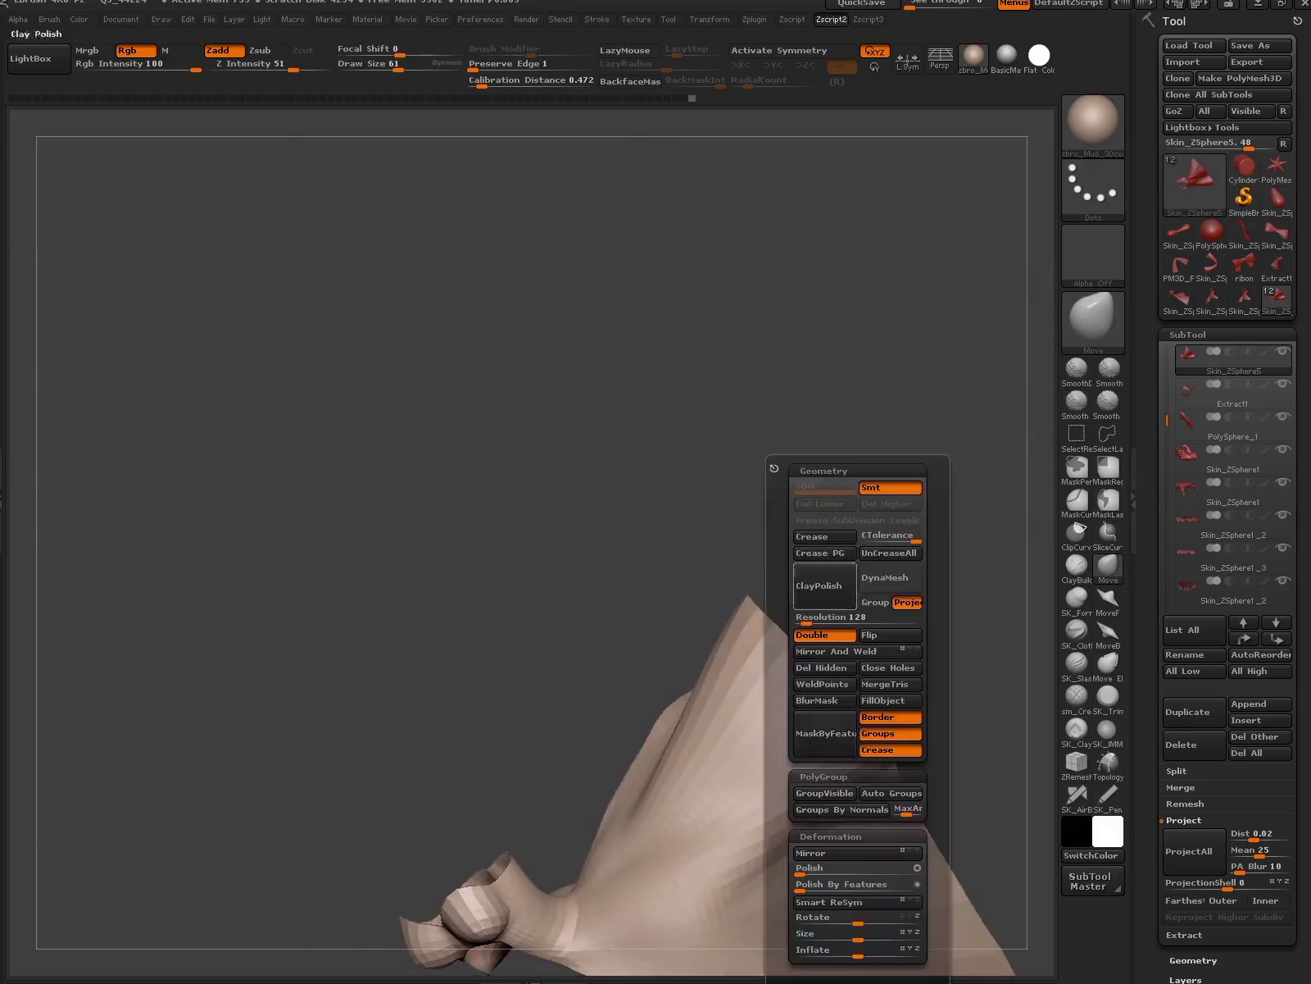
- Enlarge the brush, mask part of the cape, subdivide, and select the SK_FormSoft brush
drag(819, 492, 869, 491)
mouse_move(942, 533)
mouse_down()
mouse_move(732, 621)
mouse_move(802, 699)
mouse_up()
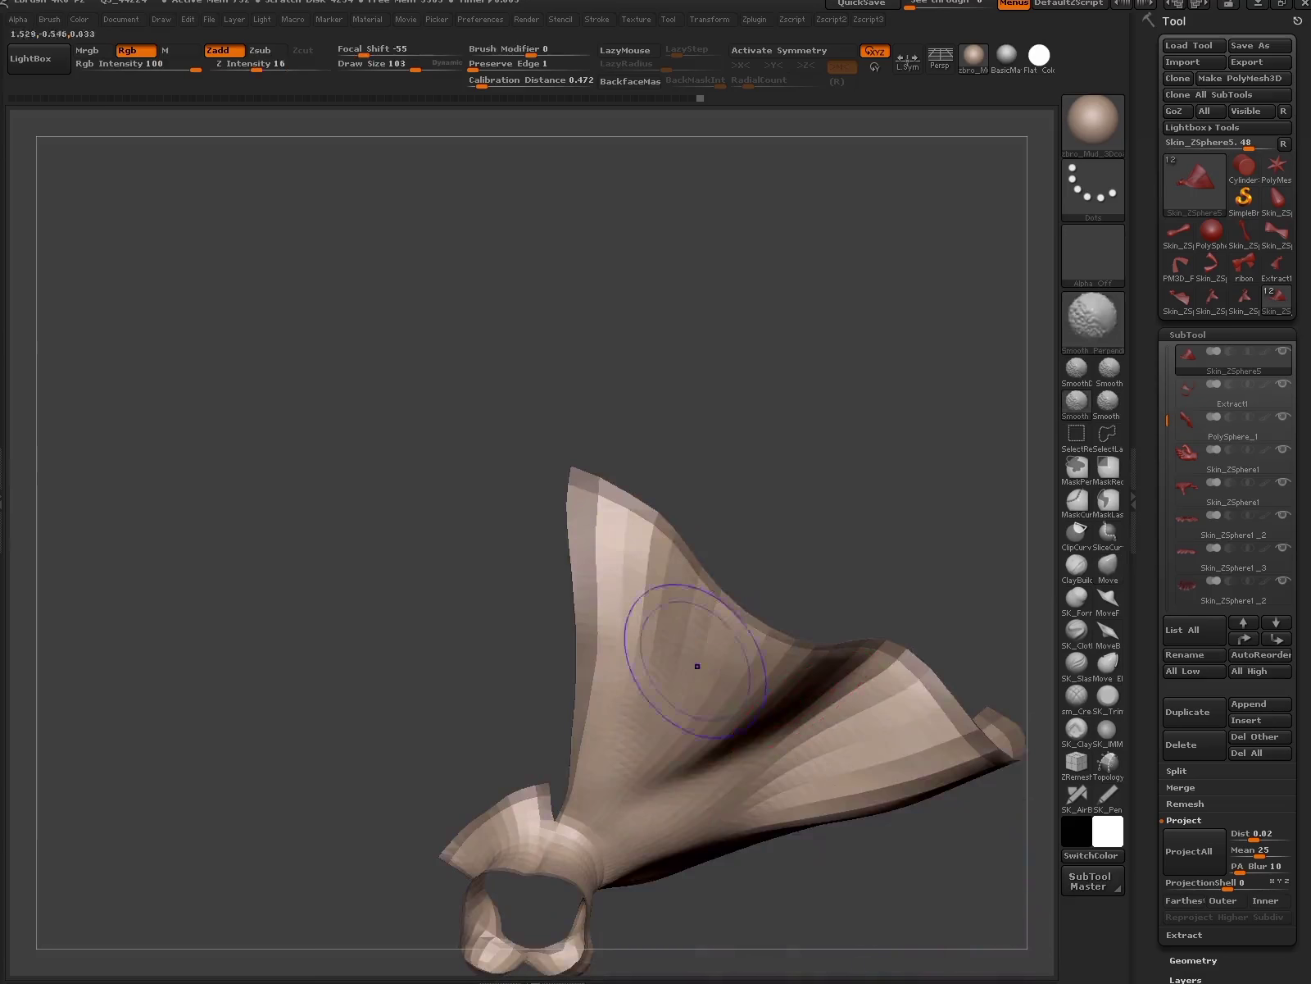
mouse_move(697, 667)
mouse_down()
mouse_move(630, 740)
mouse_move(796, 539)
mouse_up()
key(ctrl+d)
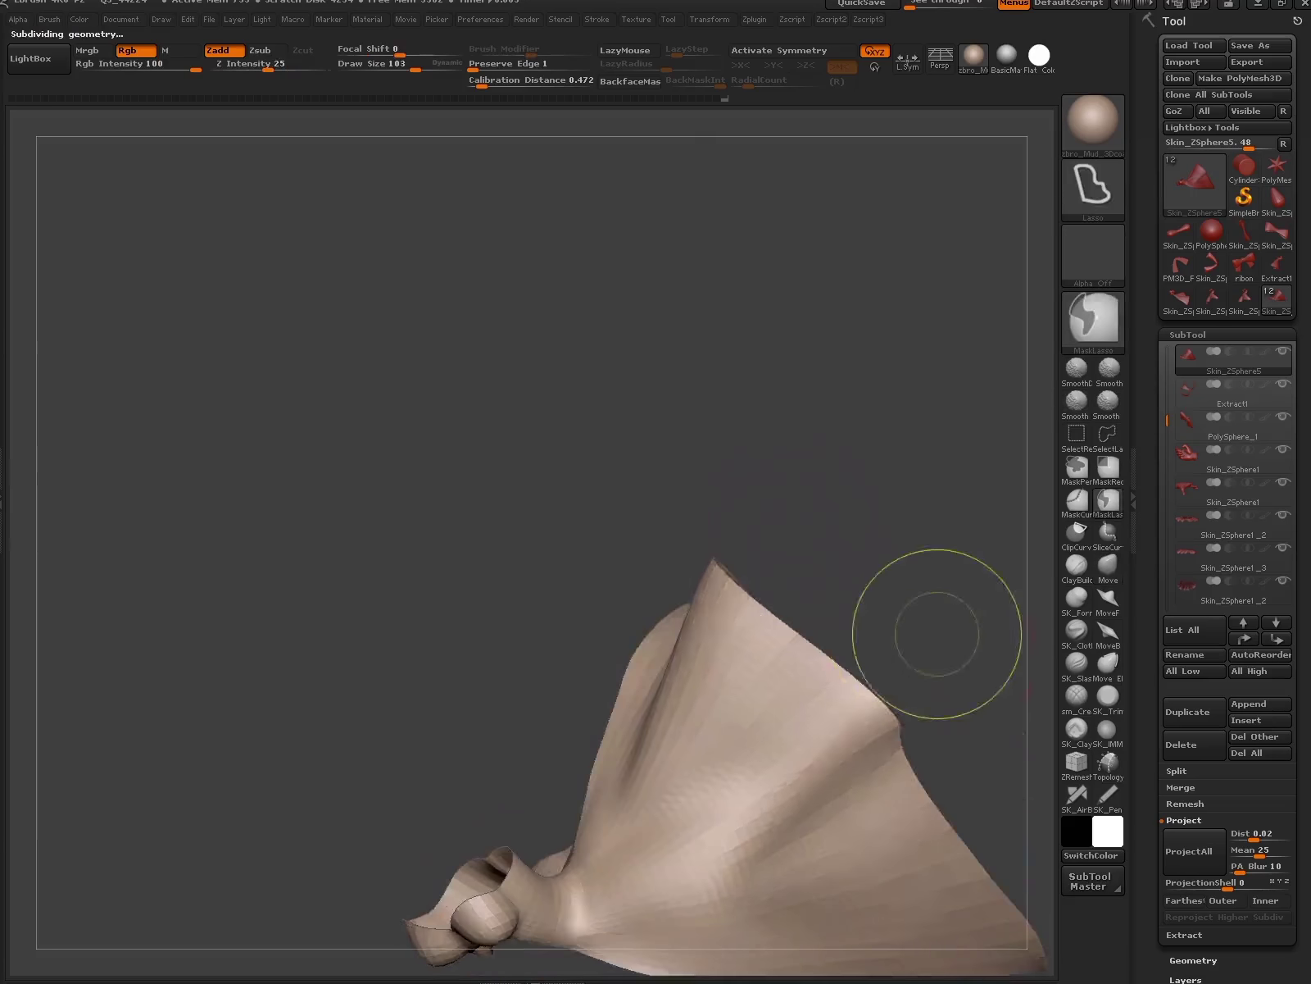
mouse_move(937, 630)
mouse_down()
mouse_move(860, 672)
mouse_move(758, 693)
mouse_up()
key(shift+d)
click(1077, 596)
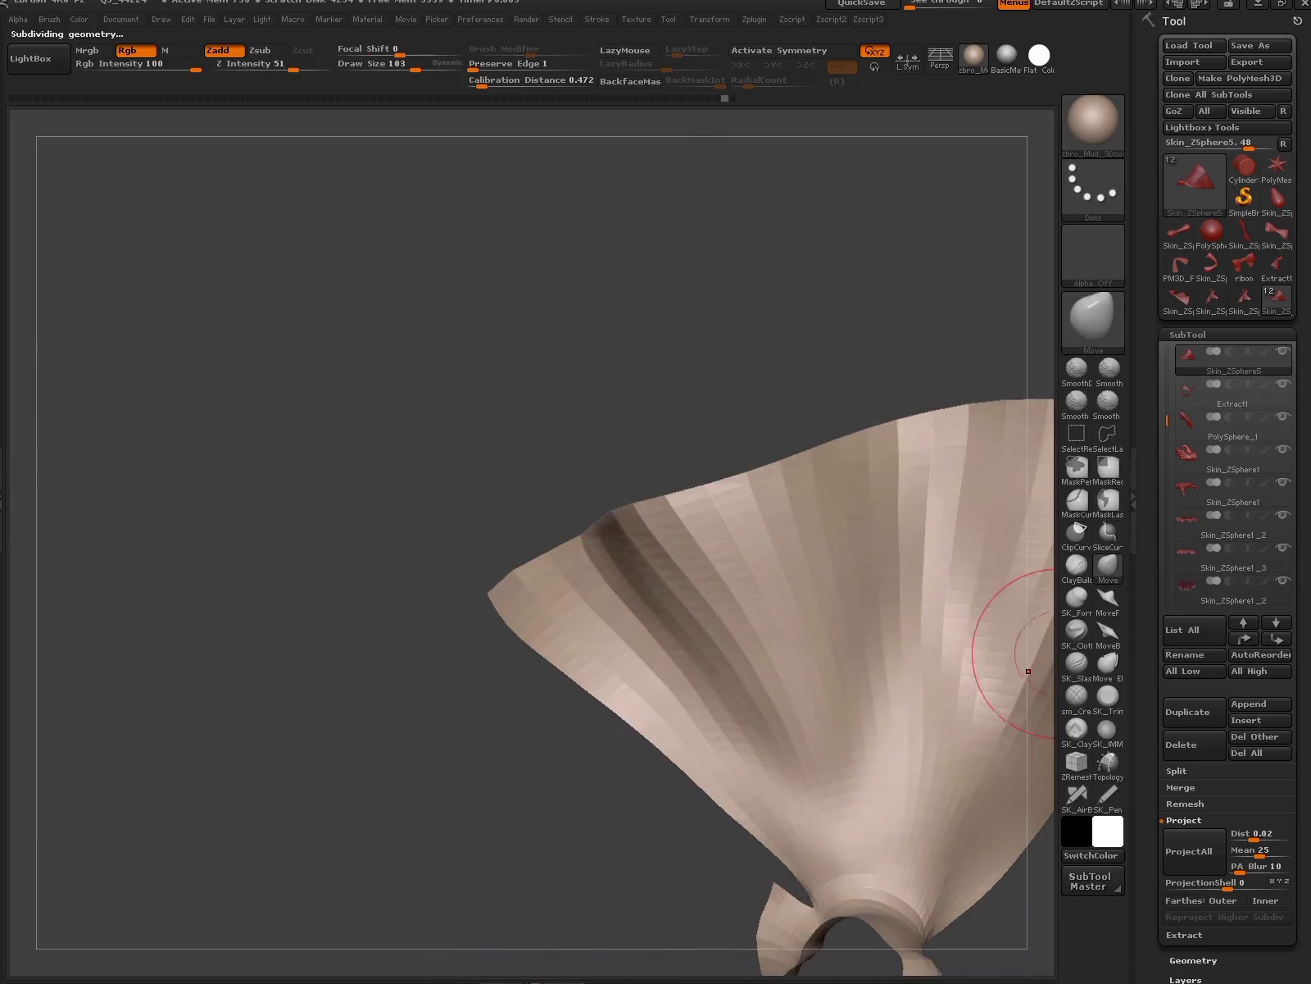
key(d)
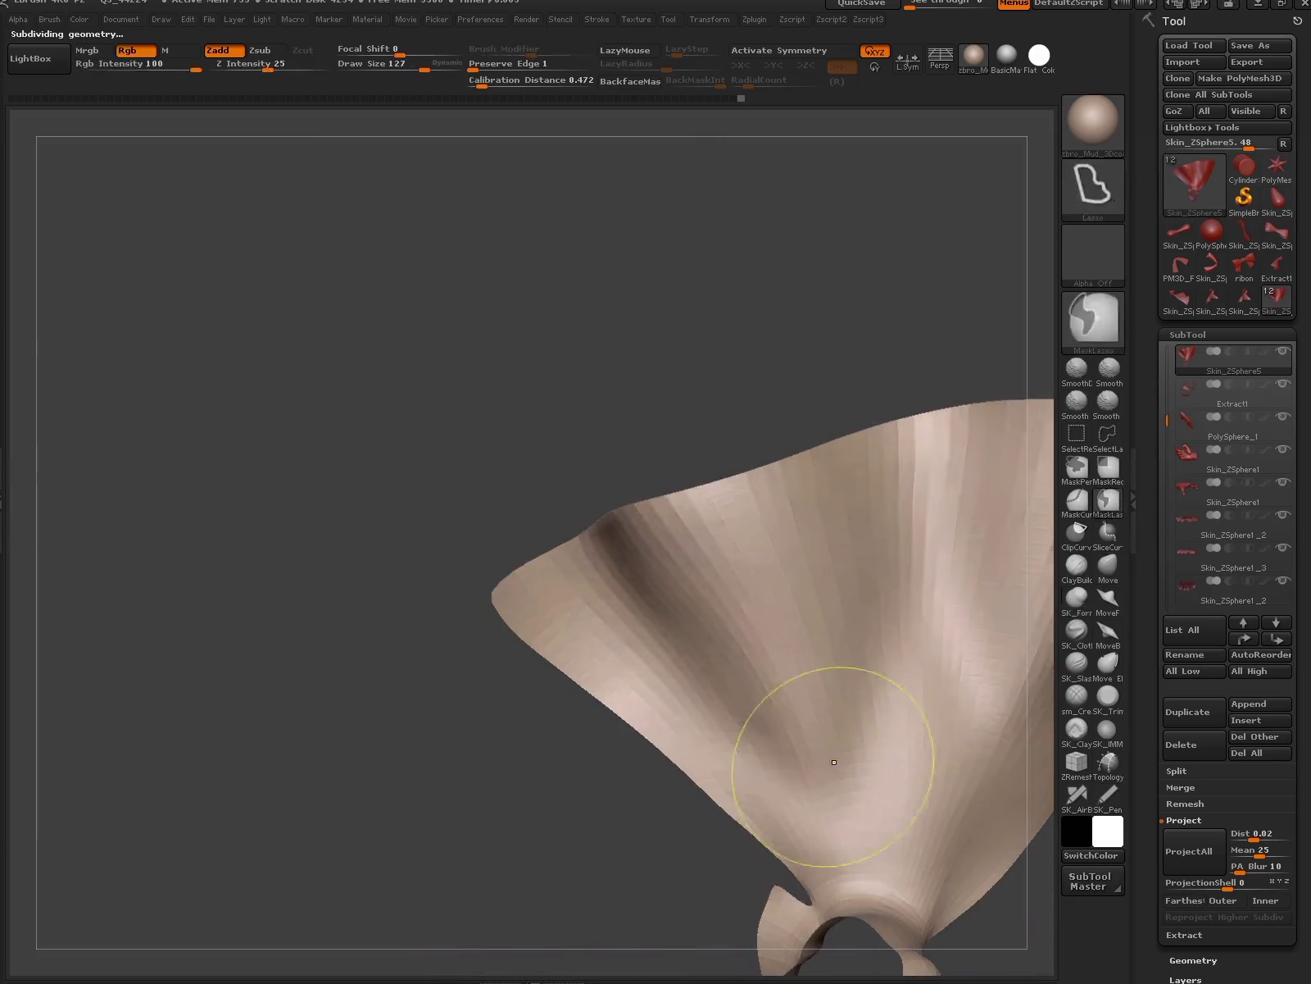
mouse_move(556, 864)
mouse_down()
mouse_move(656, 819)
mouse_move(766, 884)
mouse_up()
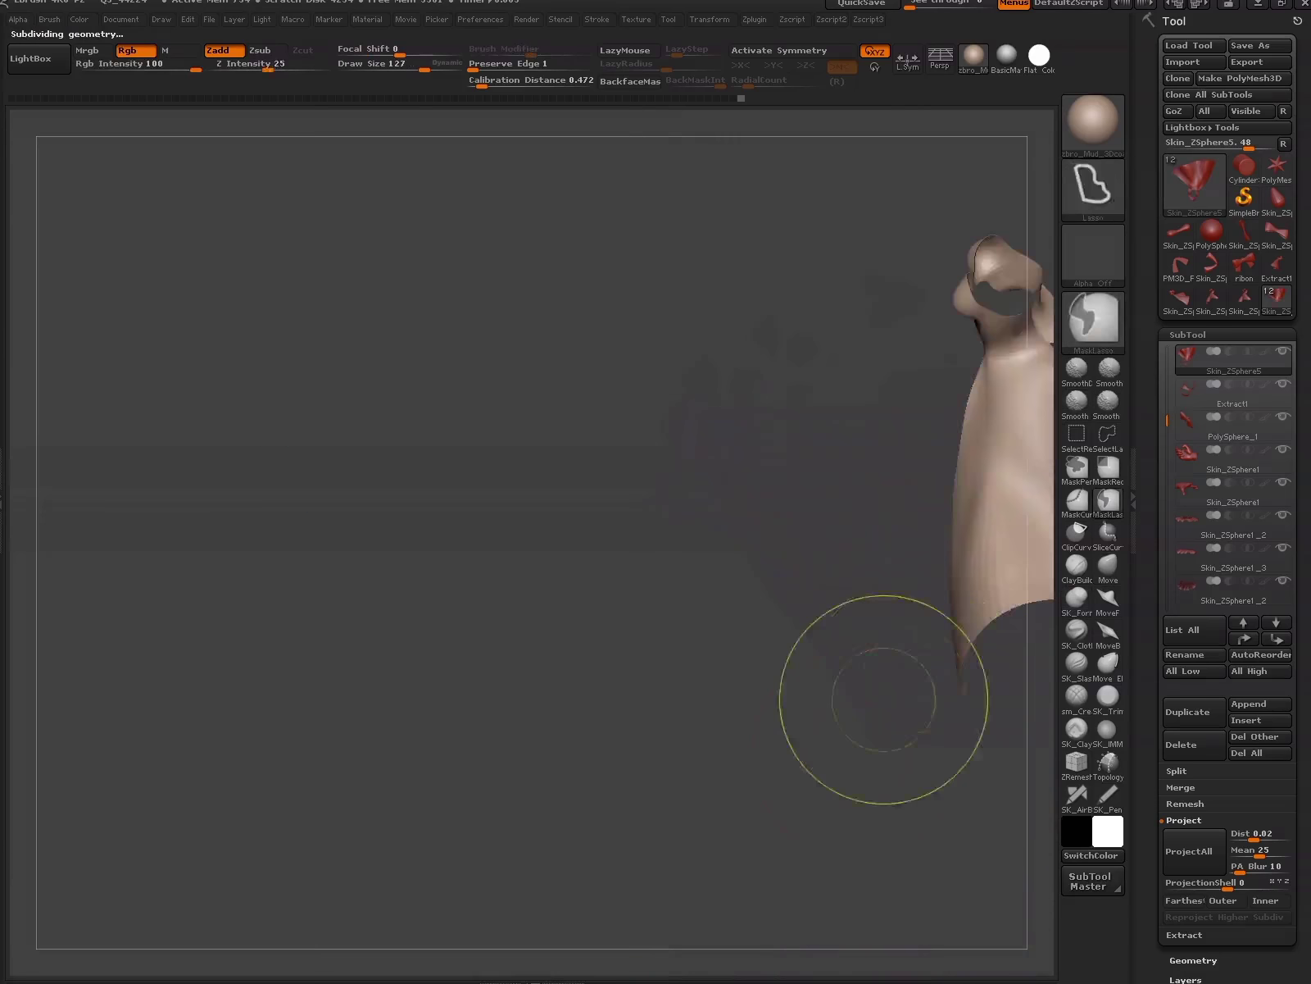
drag(878, 702, 760, 893)
- Pull crease folds into the cape's hem with MoveF, comparing against the reference
key(f)
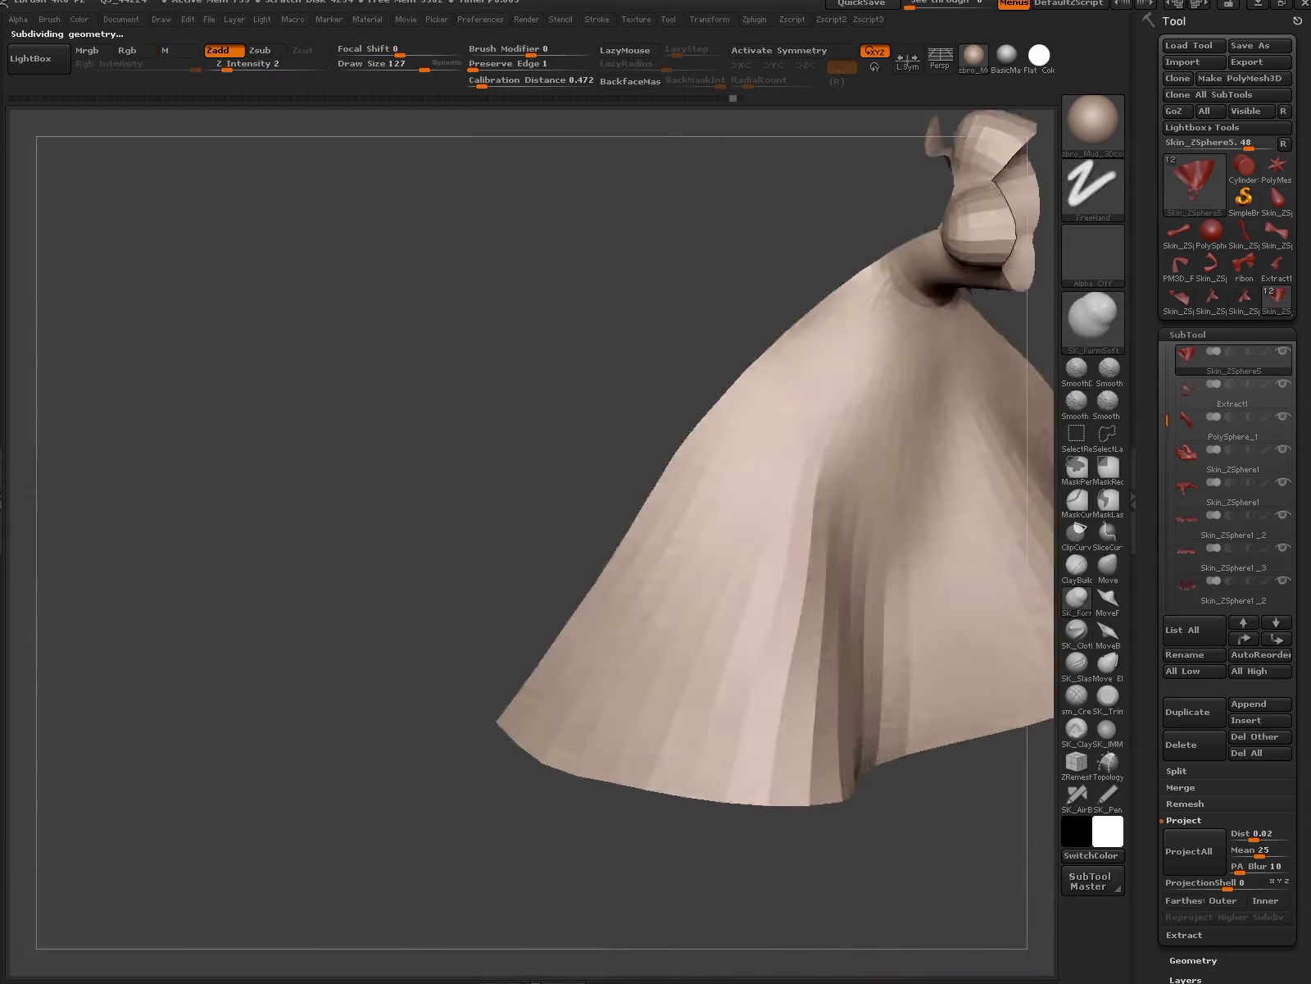
click(1107, 596)
drag(1016, 684, 824, 656)
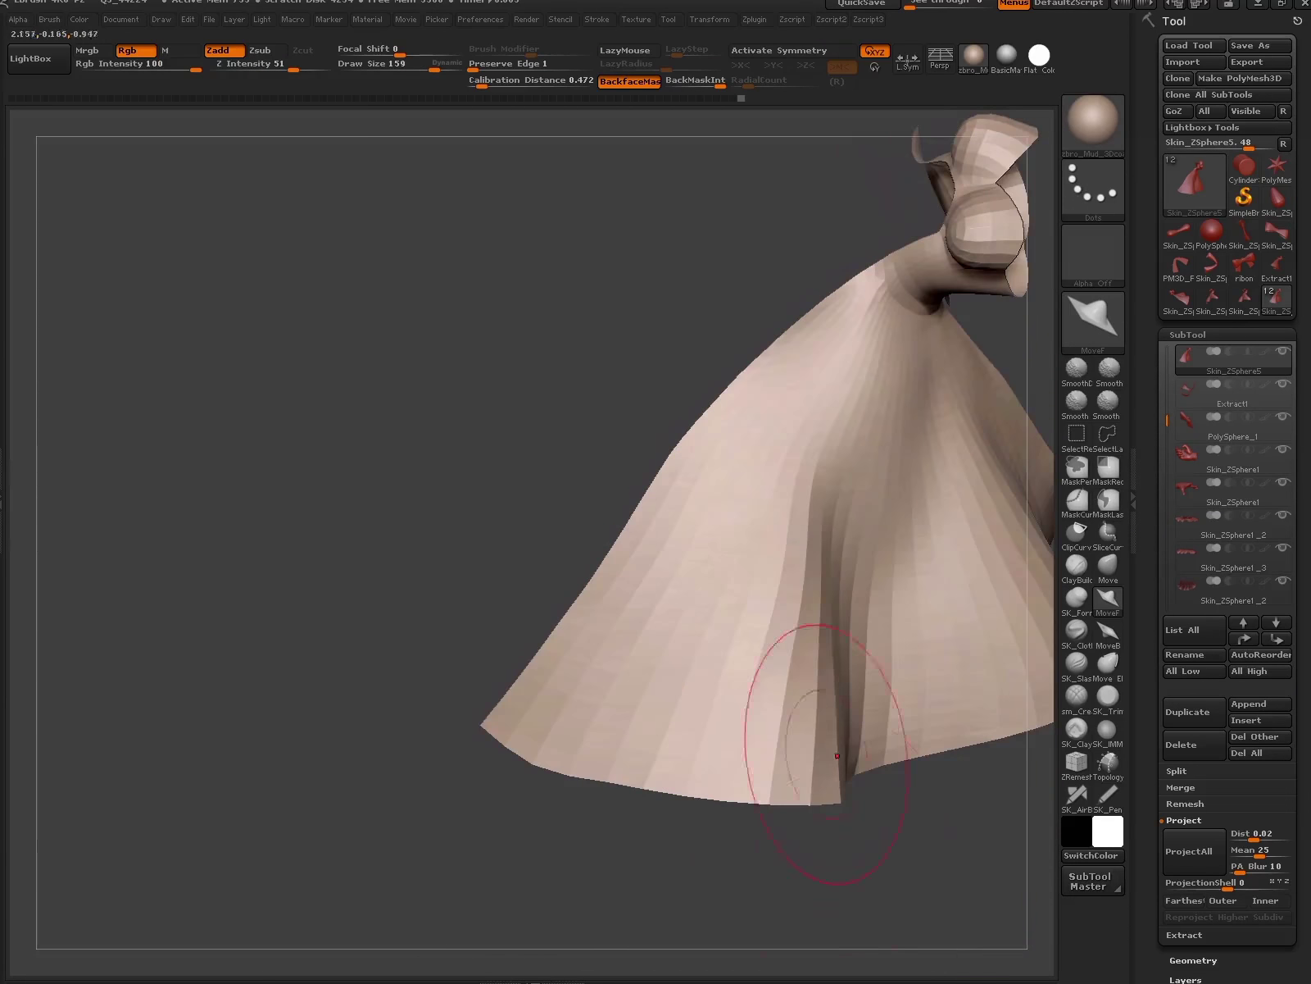
drag(857, 844, 881, 790)
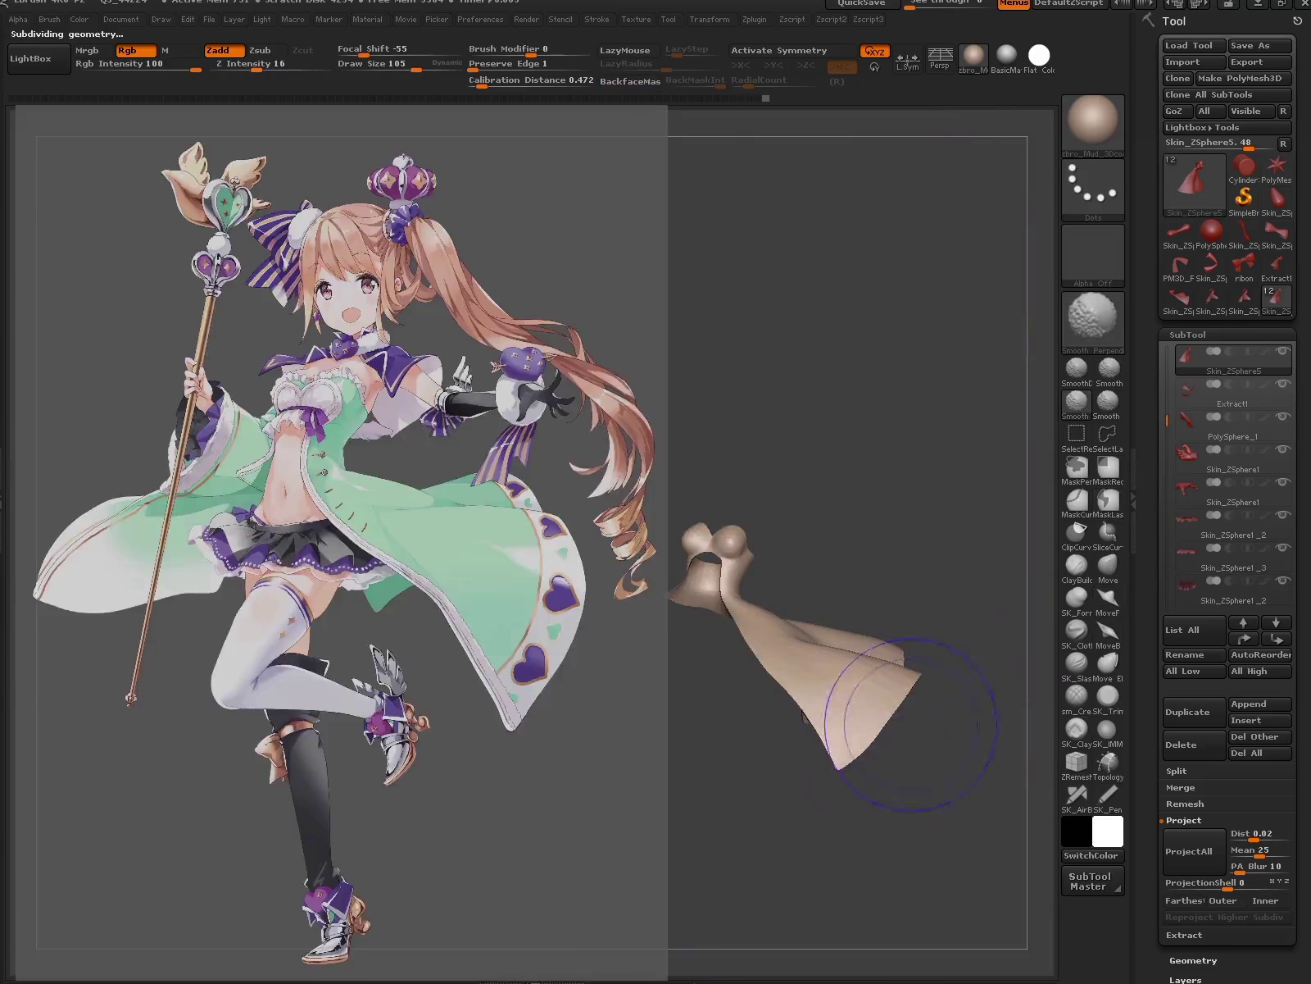
drag(911, 723, 873, 727)
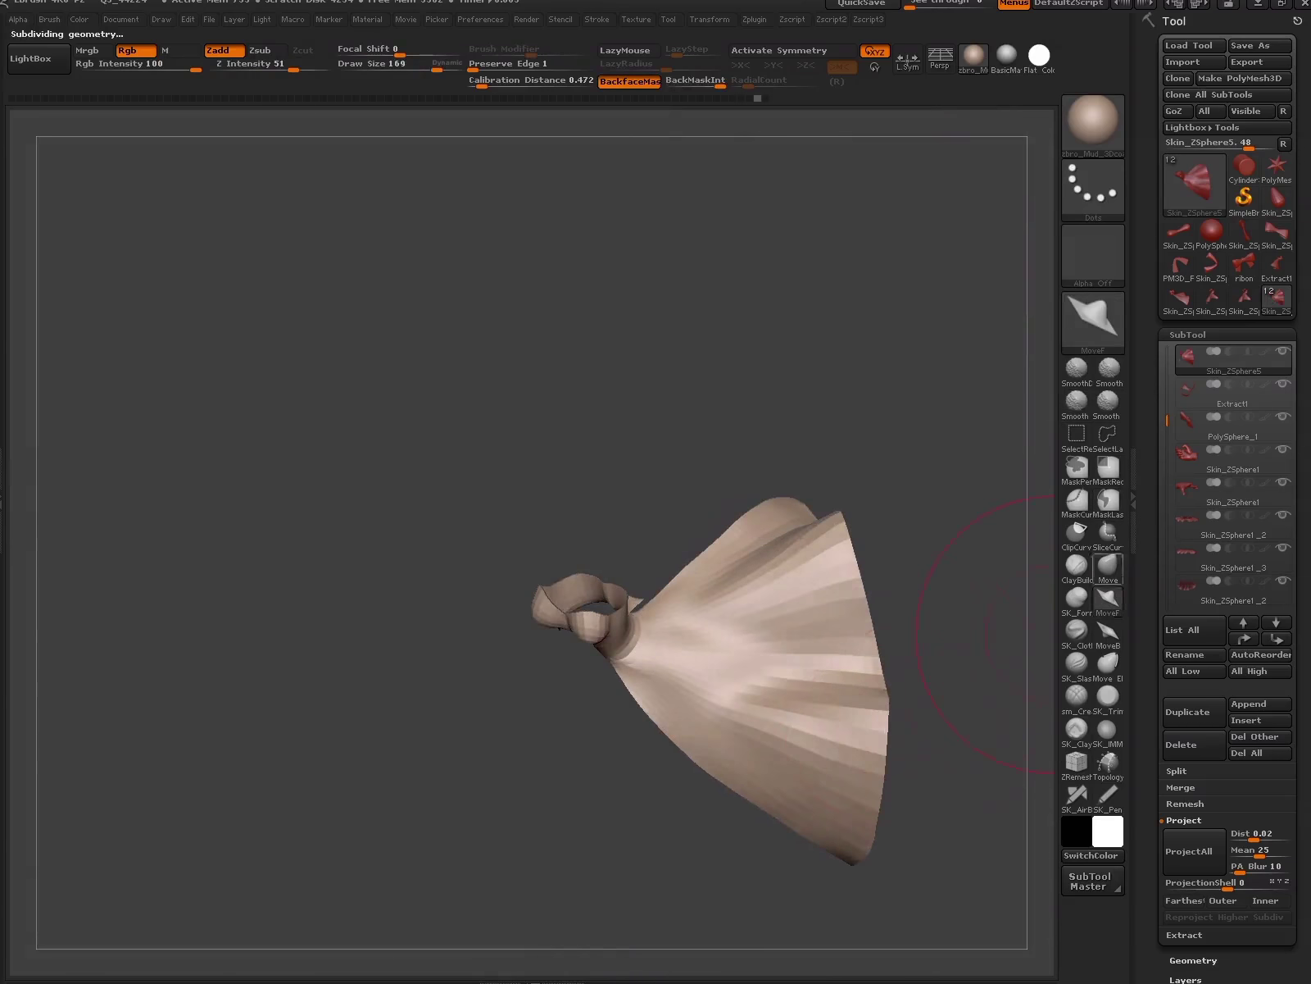
key(b)
key(m)
key(v)
mouse_move(871, 727)
mouse_down()
mouse_move(918, 799)
mouse_move(849, 667)
mouse_move(764, 639)
mouse_move(880, 653)
mouse_up()
- Scale the cape with Transpose, subdivide again and display its polygon wireframe
key(e)
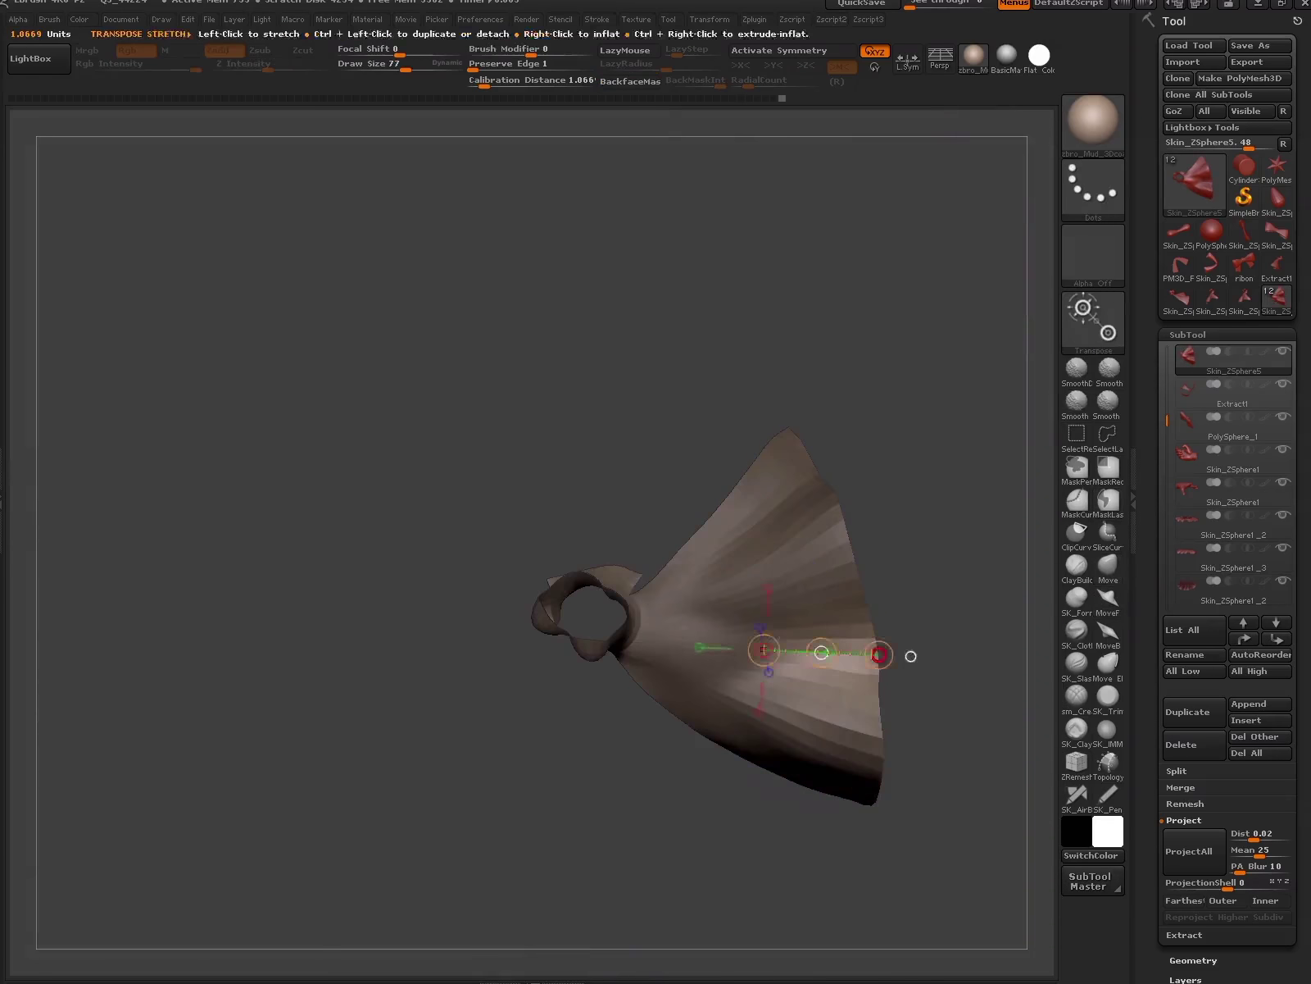
key(q)
key(ctrl+d)
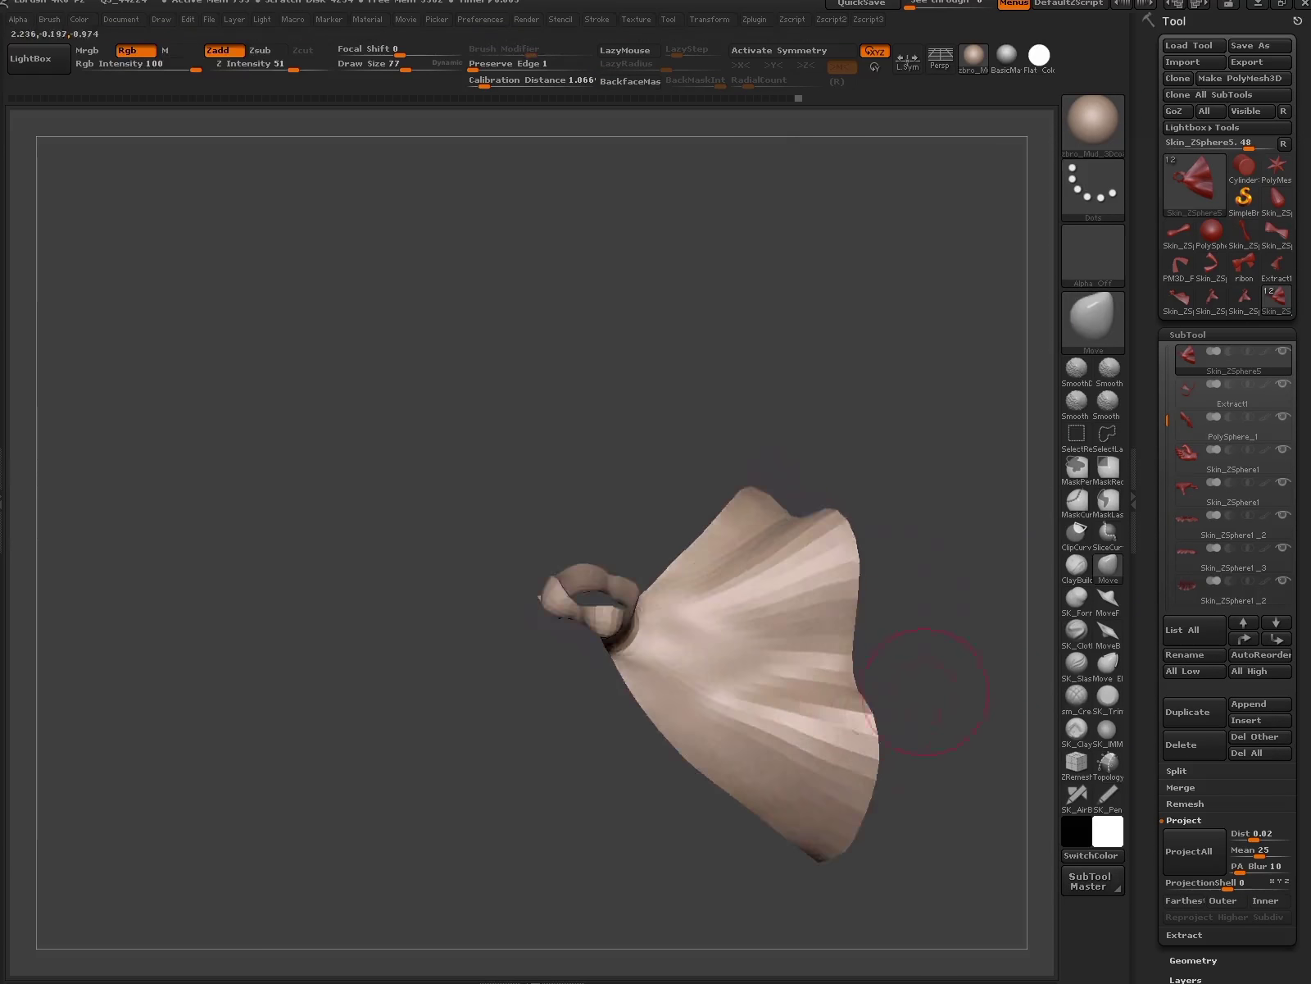
mouse_move(905, 623)
mouse_down()
mouse_move(902, 688)
mouse_move(901, 574)
mouse_up()
key(shift+f)
- Hide the wireframe and zoom out to the whole figure, briefly masking the chest
key(w)
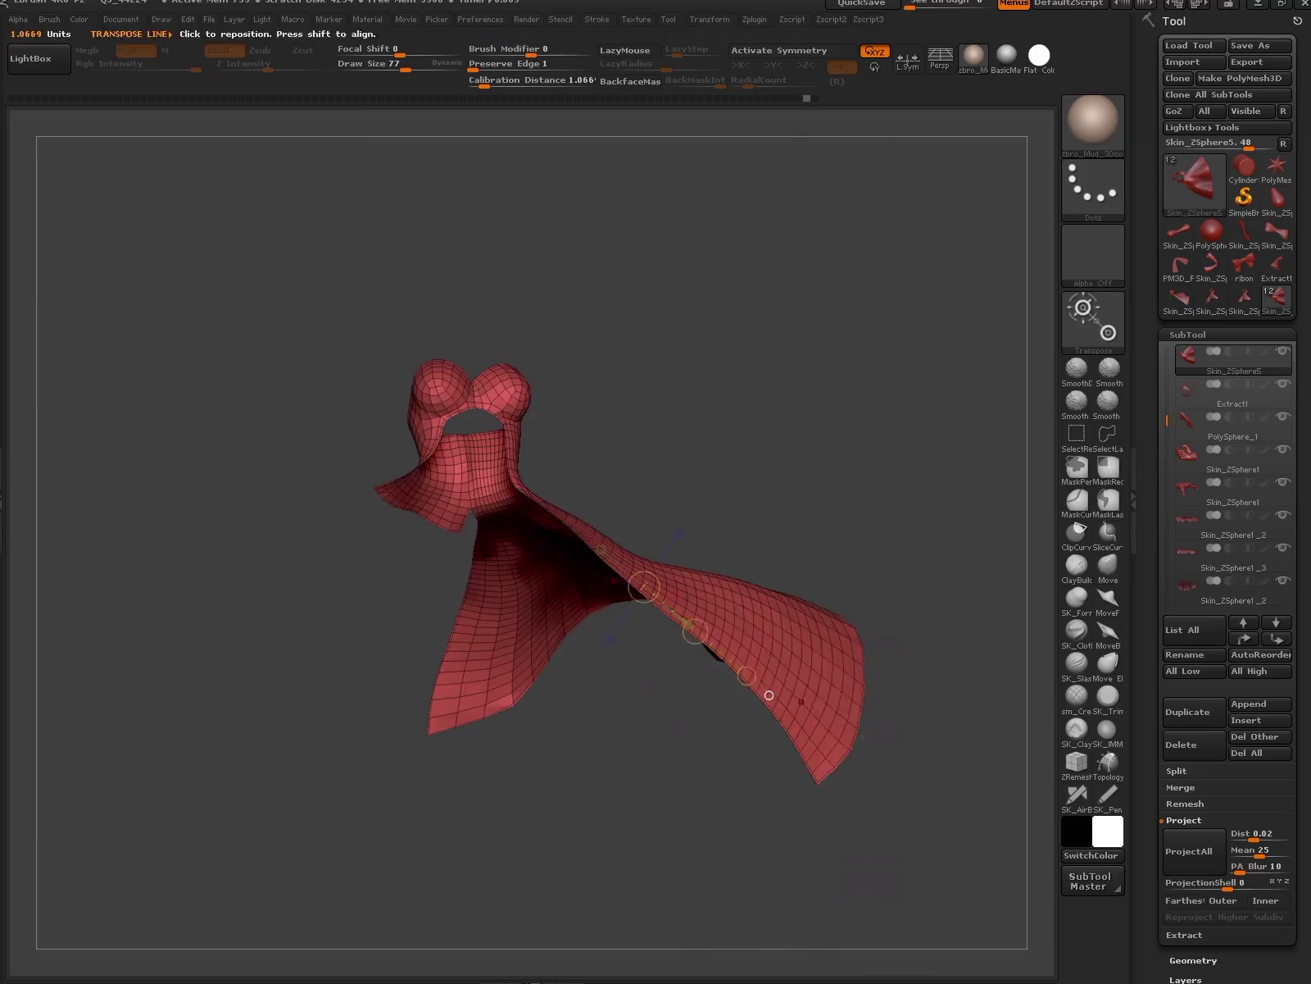
drag(770, 699, 871, 688)
key(shift+f)
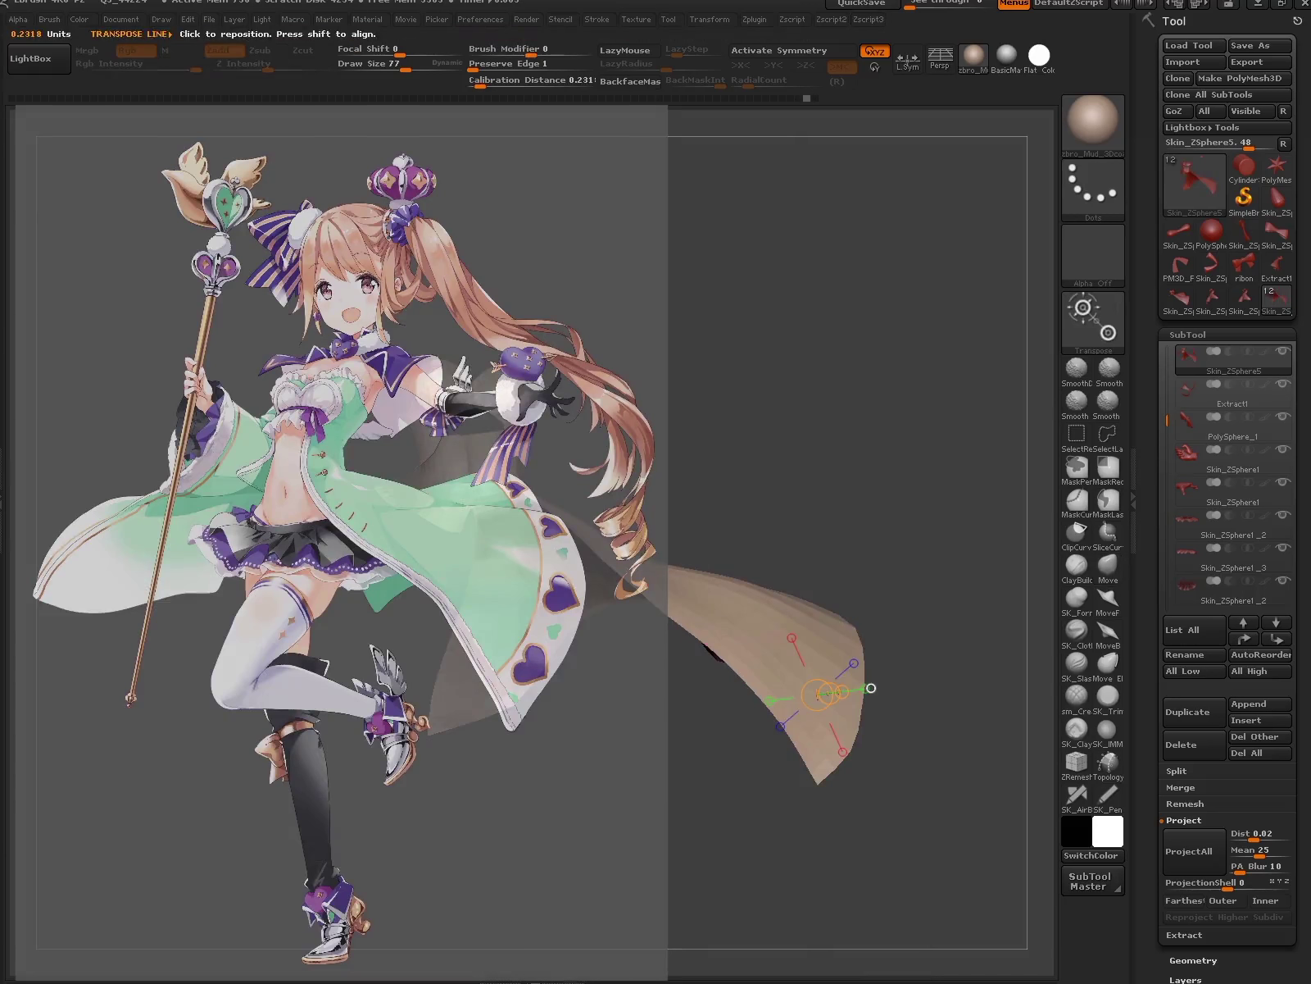
mouse_move(870, 688)
mouse_down()
mouse_move(802, 562)
mouse_move(843, 724)
mouse_up()
key(q)
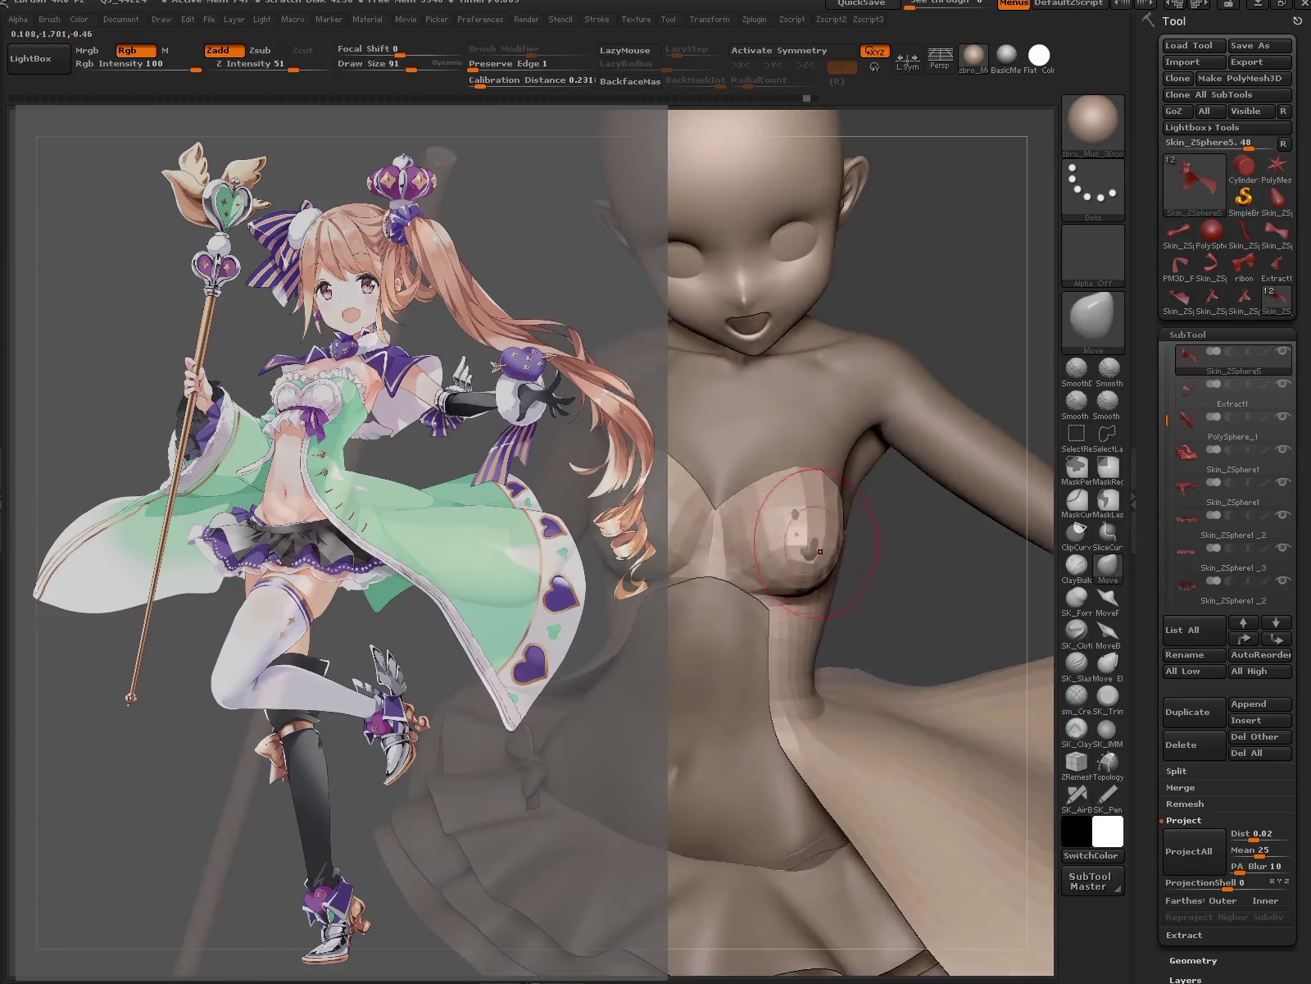
ctrl+drag(787, 508, 828, 565)
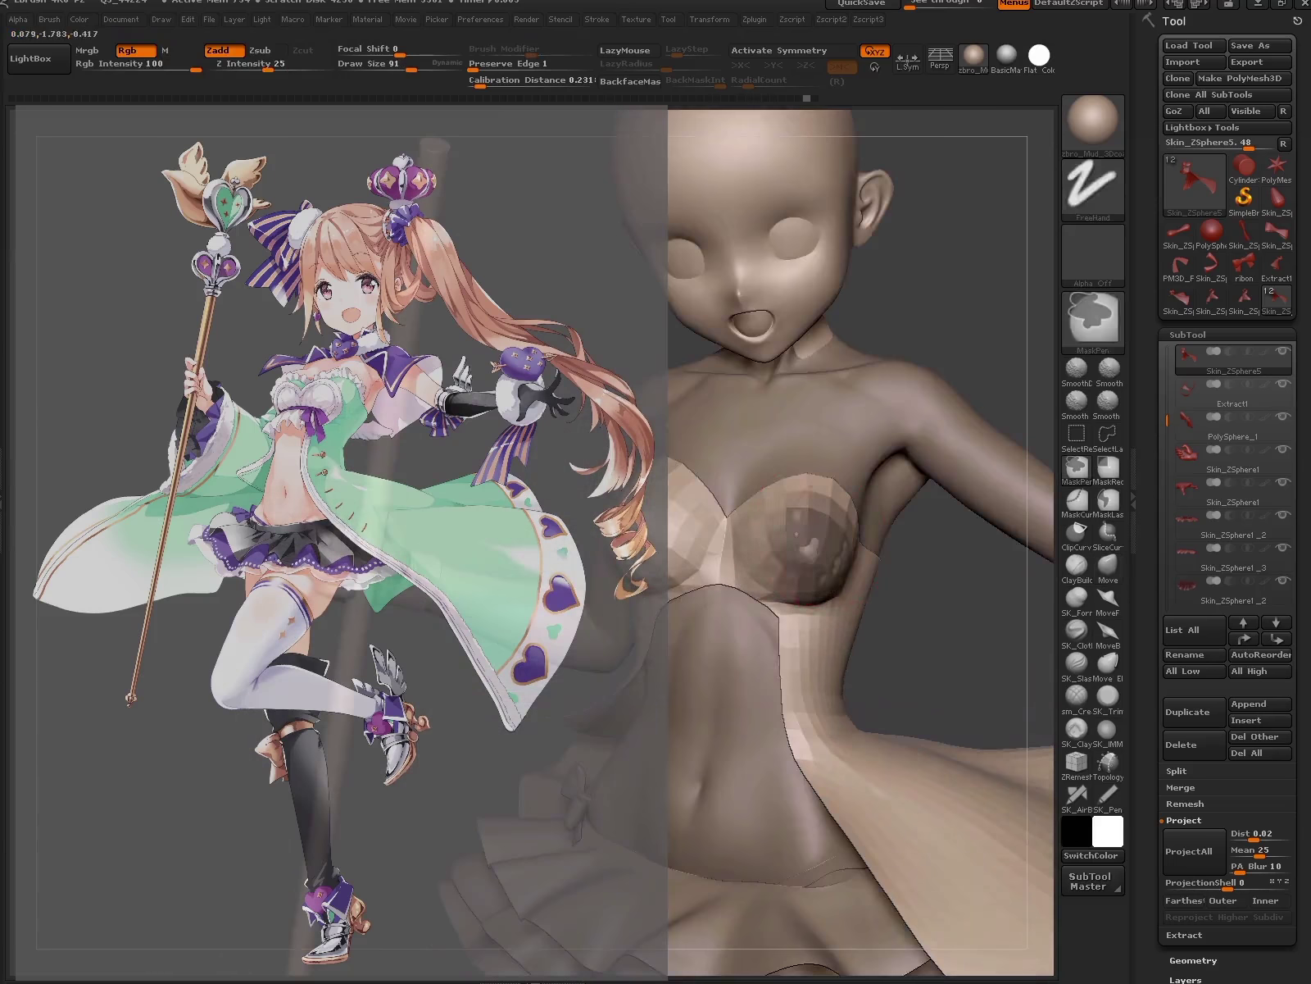
drag(983, 738, 966, 585)
- Clear the chest mask and insert a new ZSphere subtool, ZSphere5
key(space)
key(w)
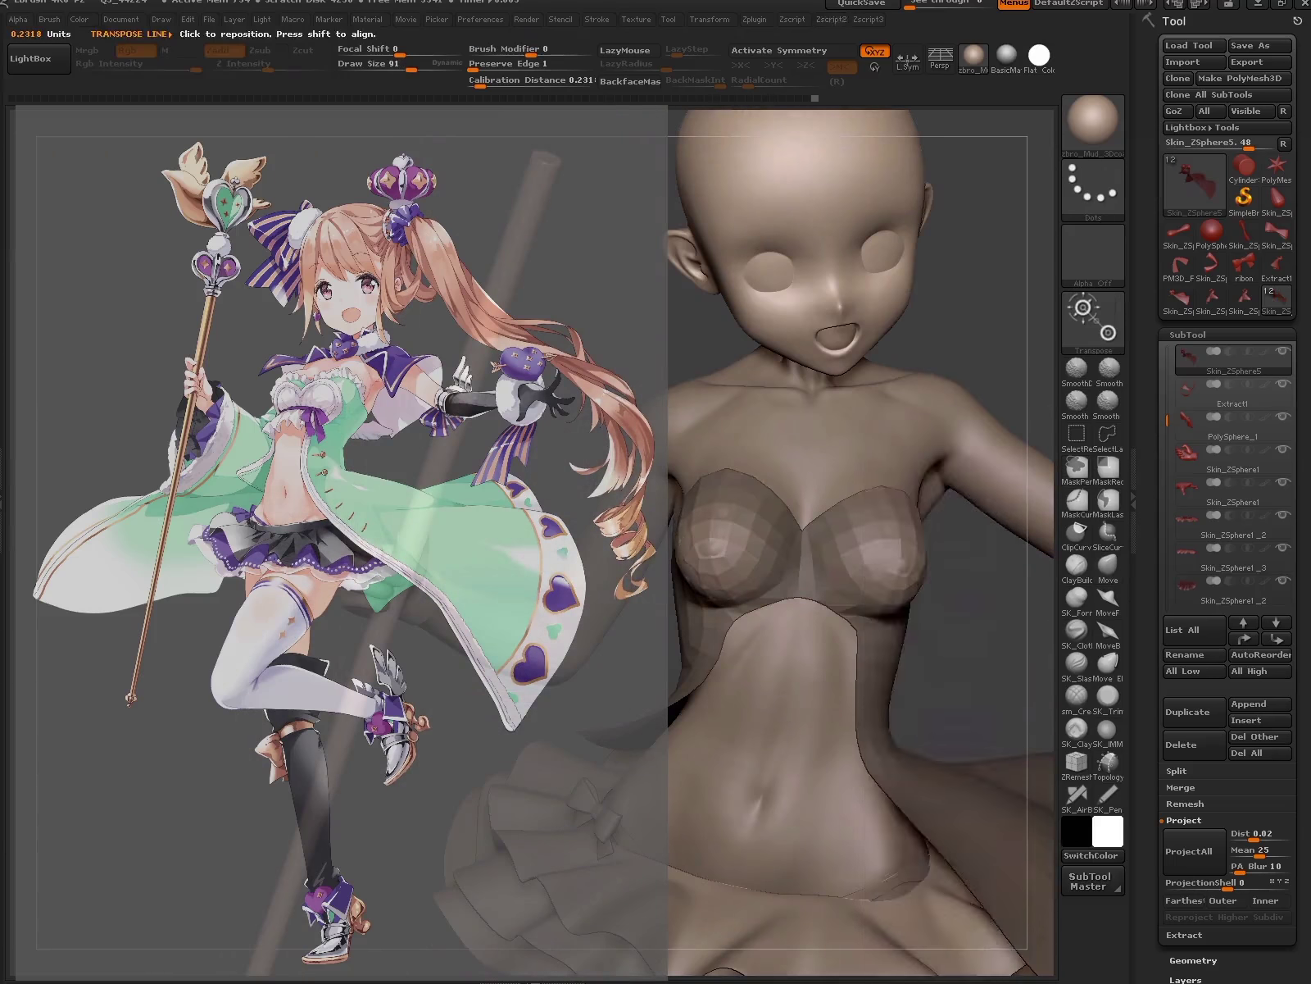
key(q)
mouse_move(924, 600)
alt+mouse_down()
mouse_move(948, 632)
mouse_move(828, 524)
alt+mouse_up()
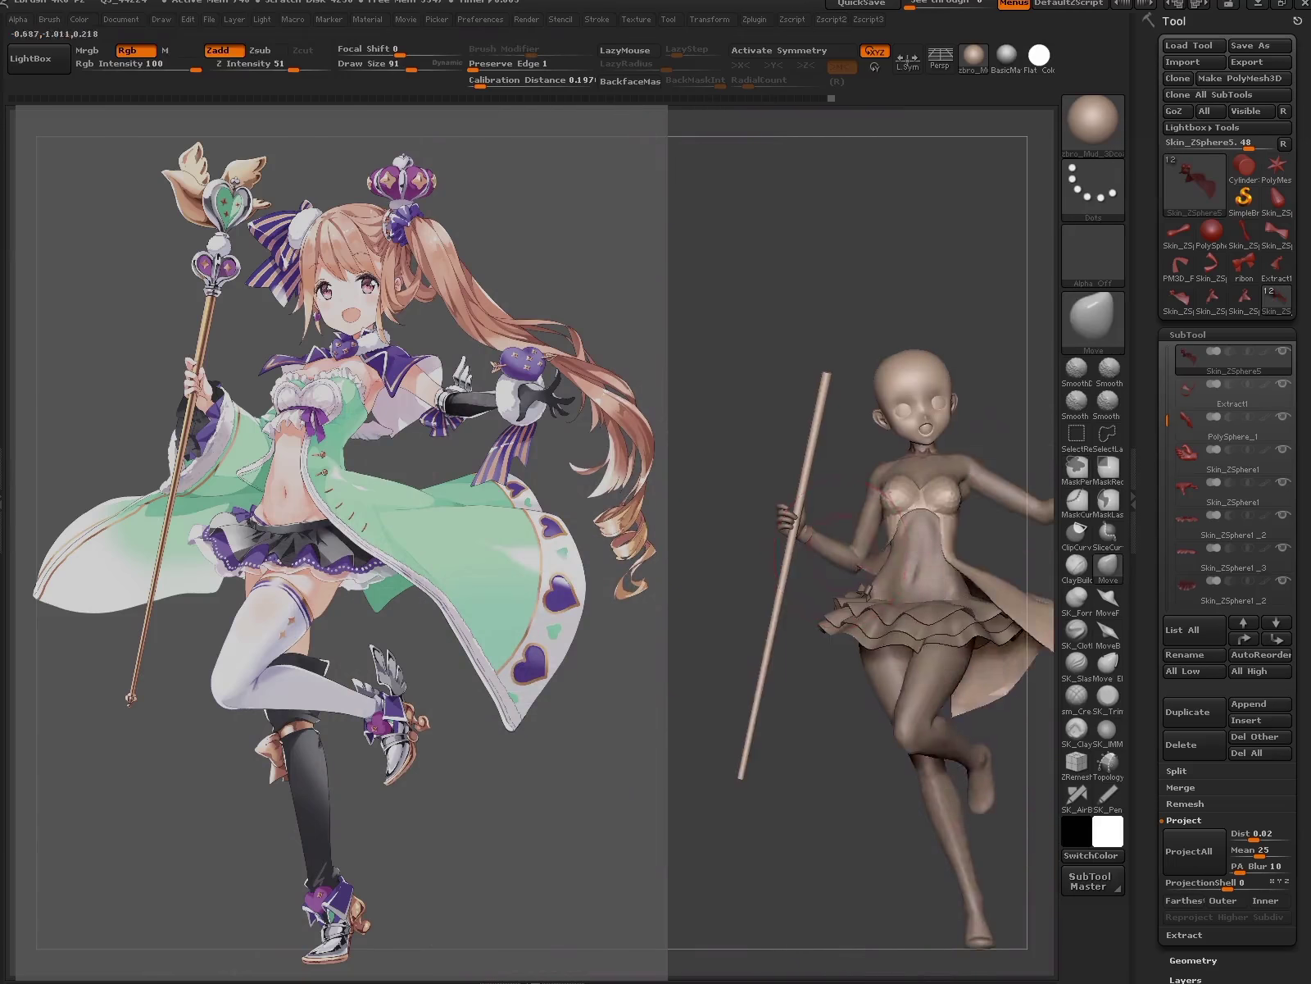
click(1261, 720)
click(851, 785)
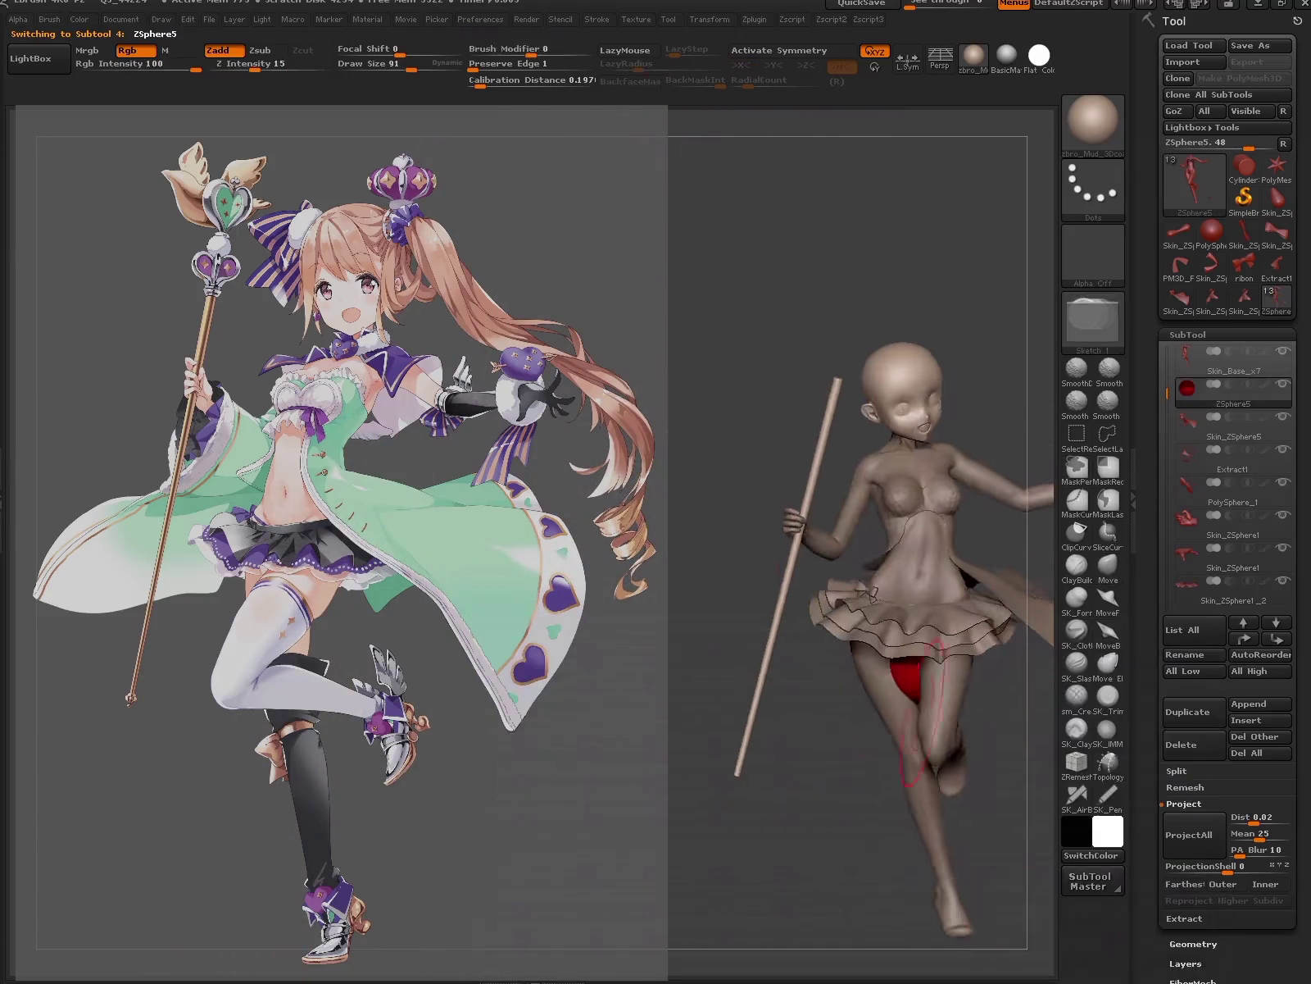
- At draw size 6, extend a ZSphere chain along the upper arm to the elbow
mouse_move(918, 722)
mouse_down()
mouse_move(844, 558)
mouse_move(787, 558)
mouse_up()
drag(999, 623, 984, 607)
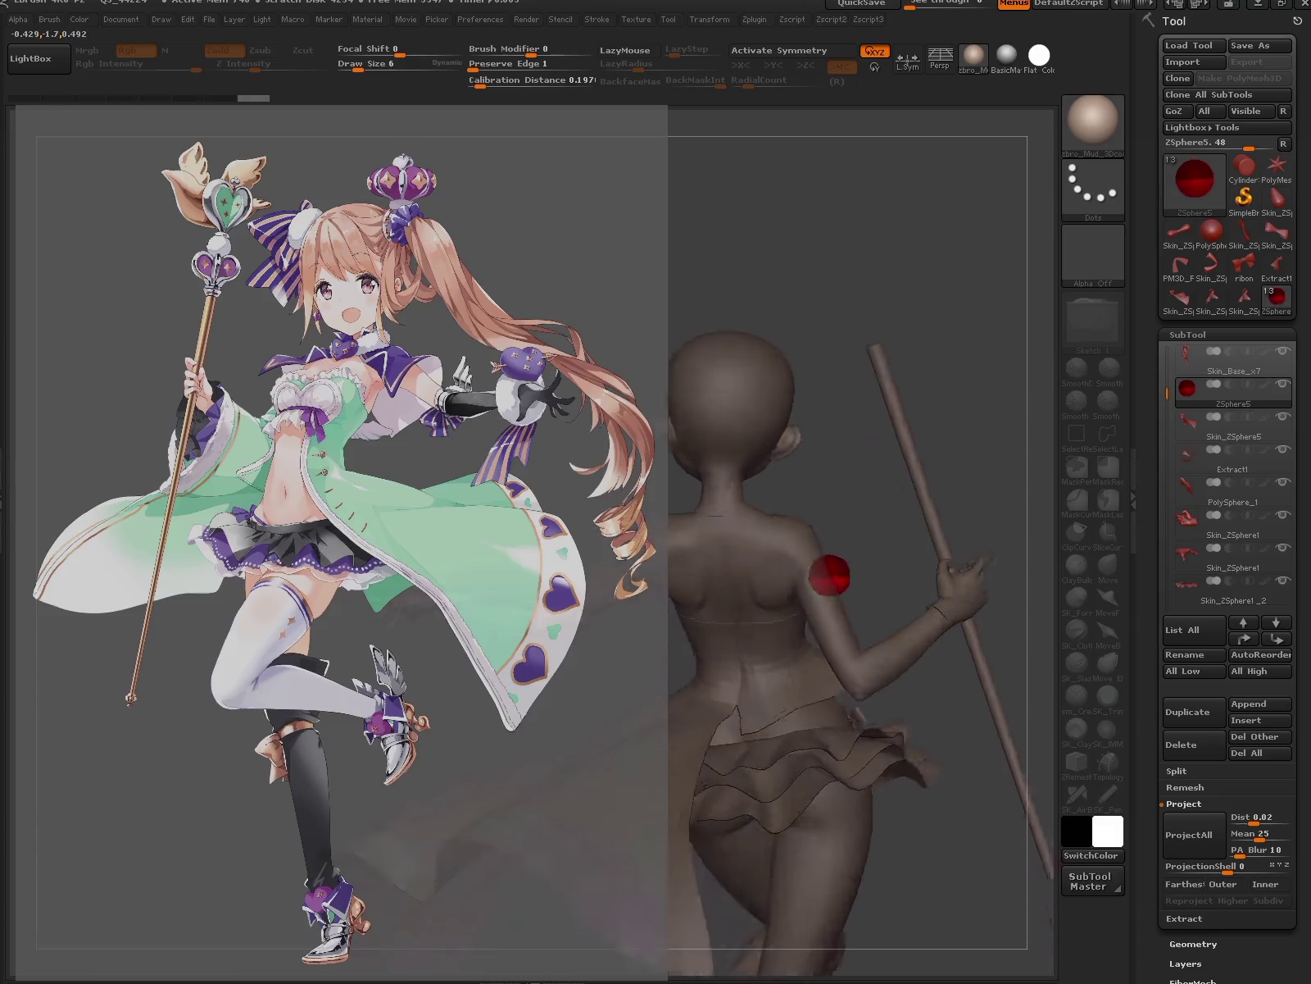
mouse_move(984, 410)
mouse_down()
mouse_move(902, 344)
mouse_move(983, 410)
mouse_up()
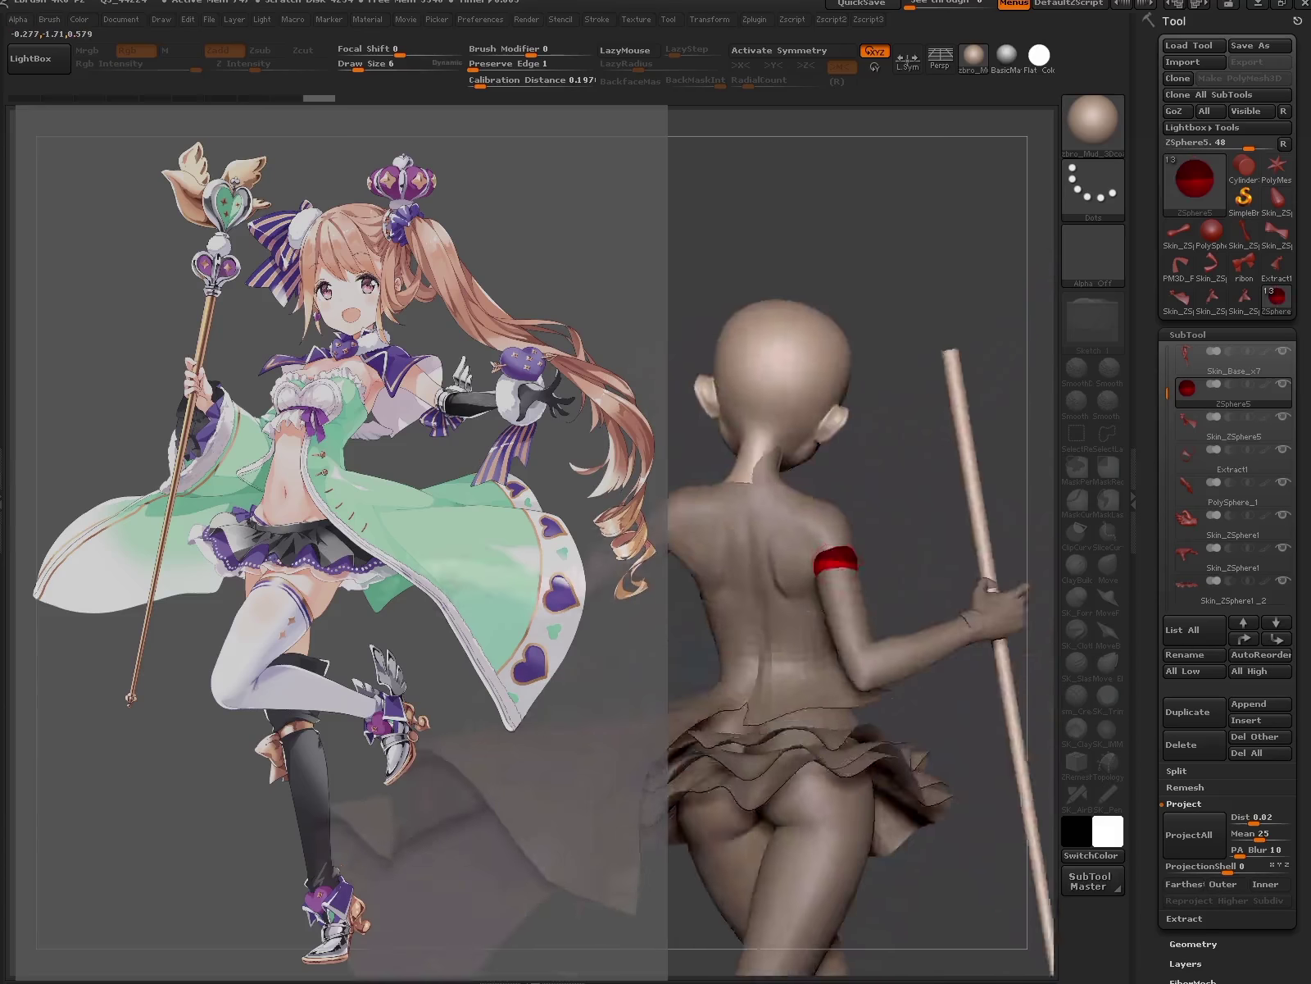
key(a)
drag(943, 246, 844, 246)
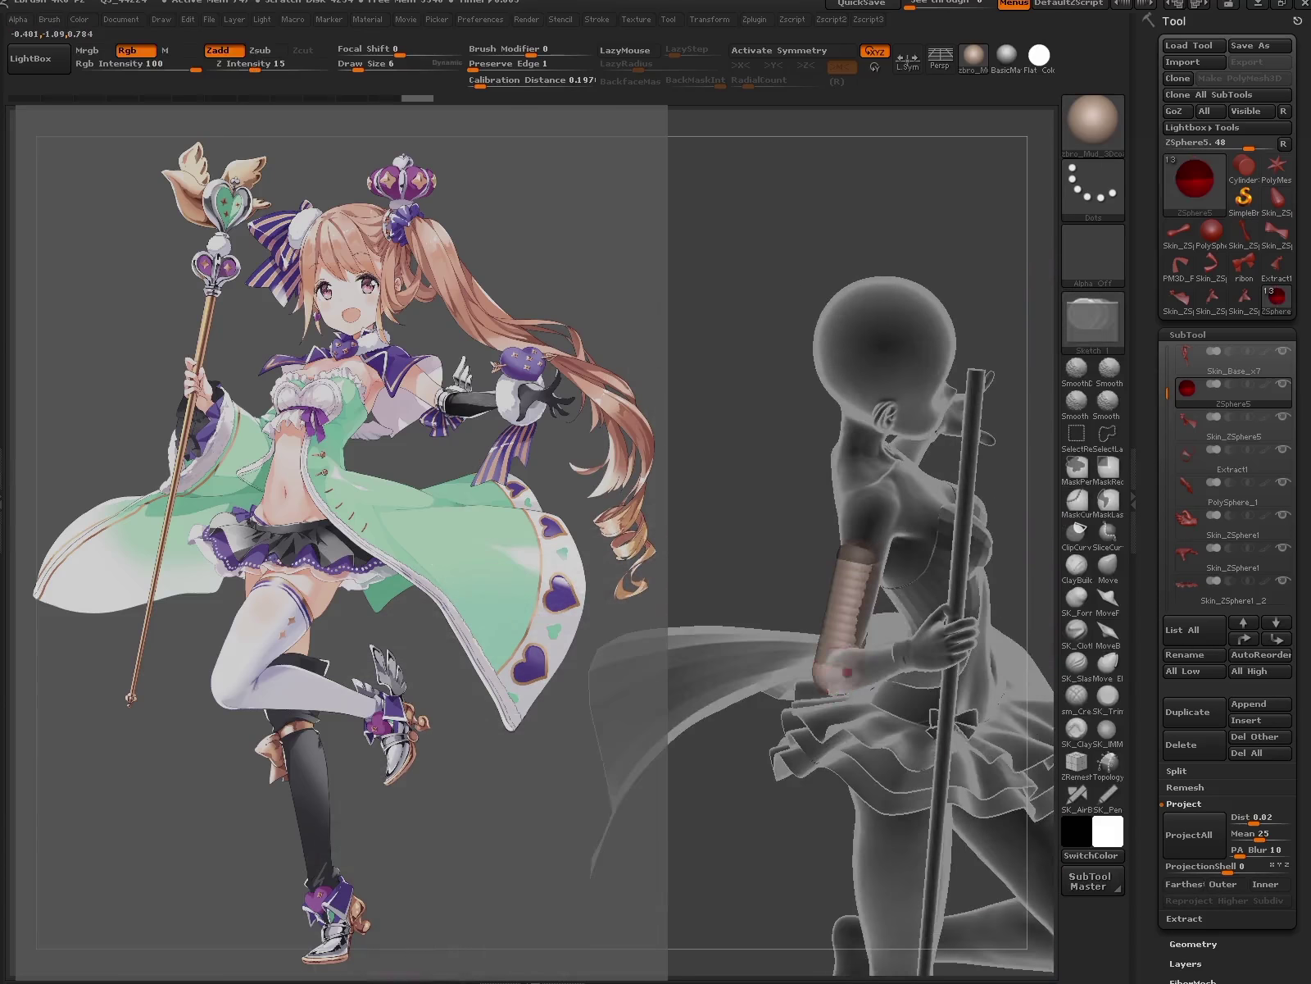
mouse_move(943, 738)
mouse_down()
mouse_move(901, 738)
mouse_move(995, 830)
mouse_move(1066, 822)
mouse_up()
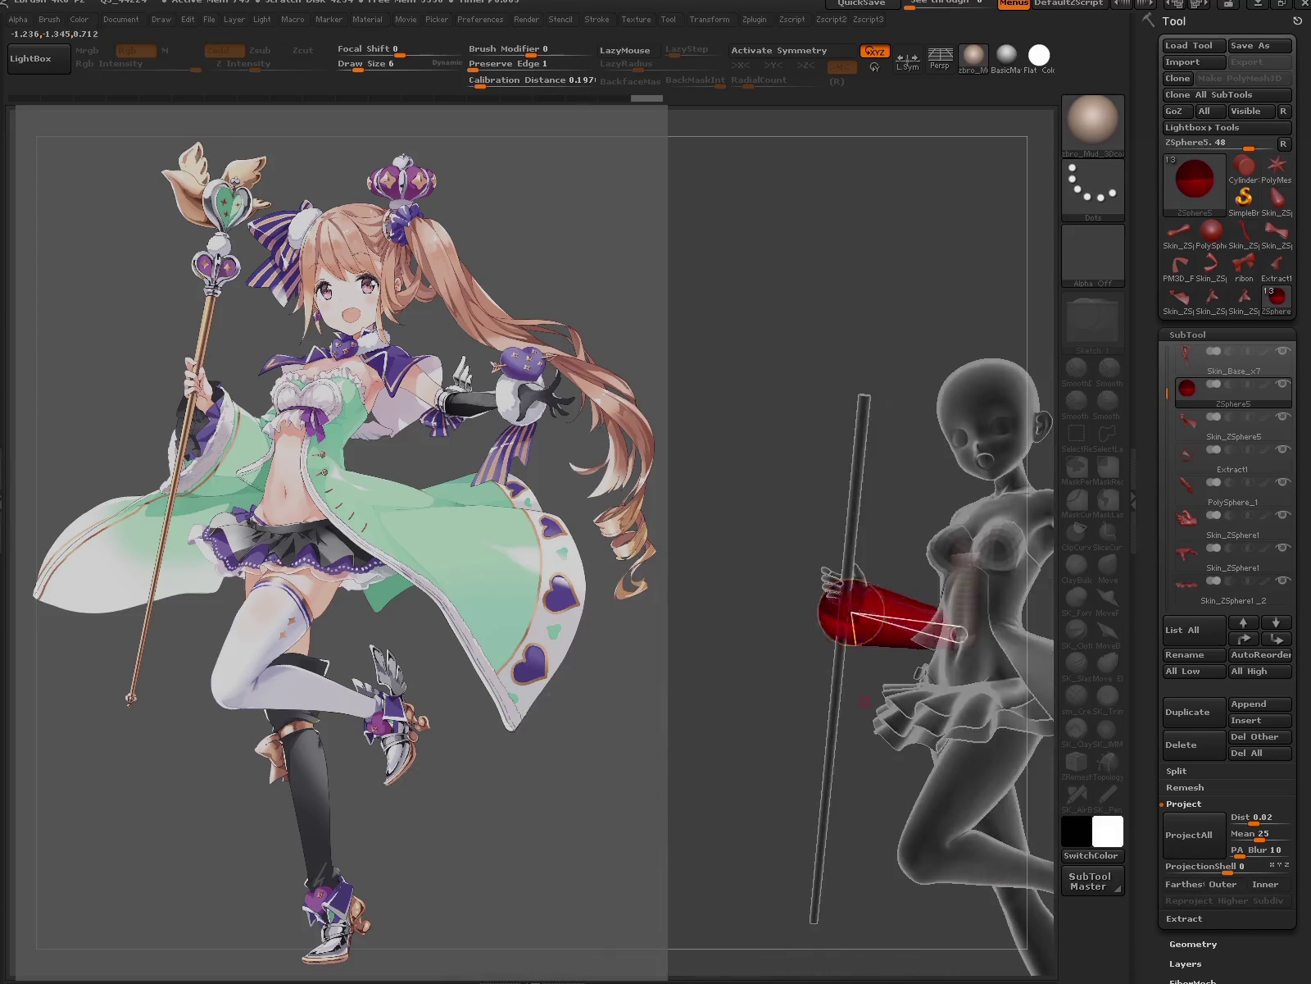
key(w)
- Orbit the ZSphere sleeve from rear to front and bring up the Spotlight reference image
drag(865, 700, 654, 468)
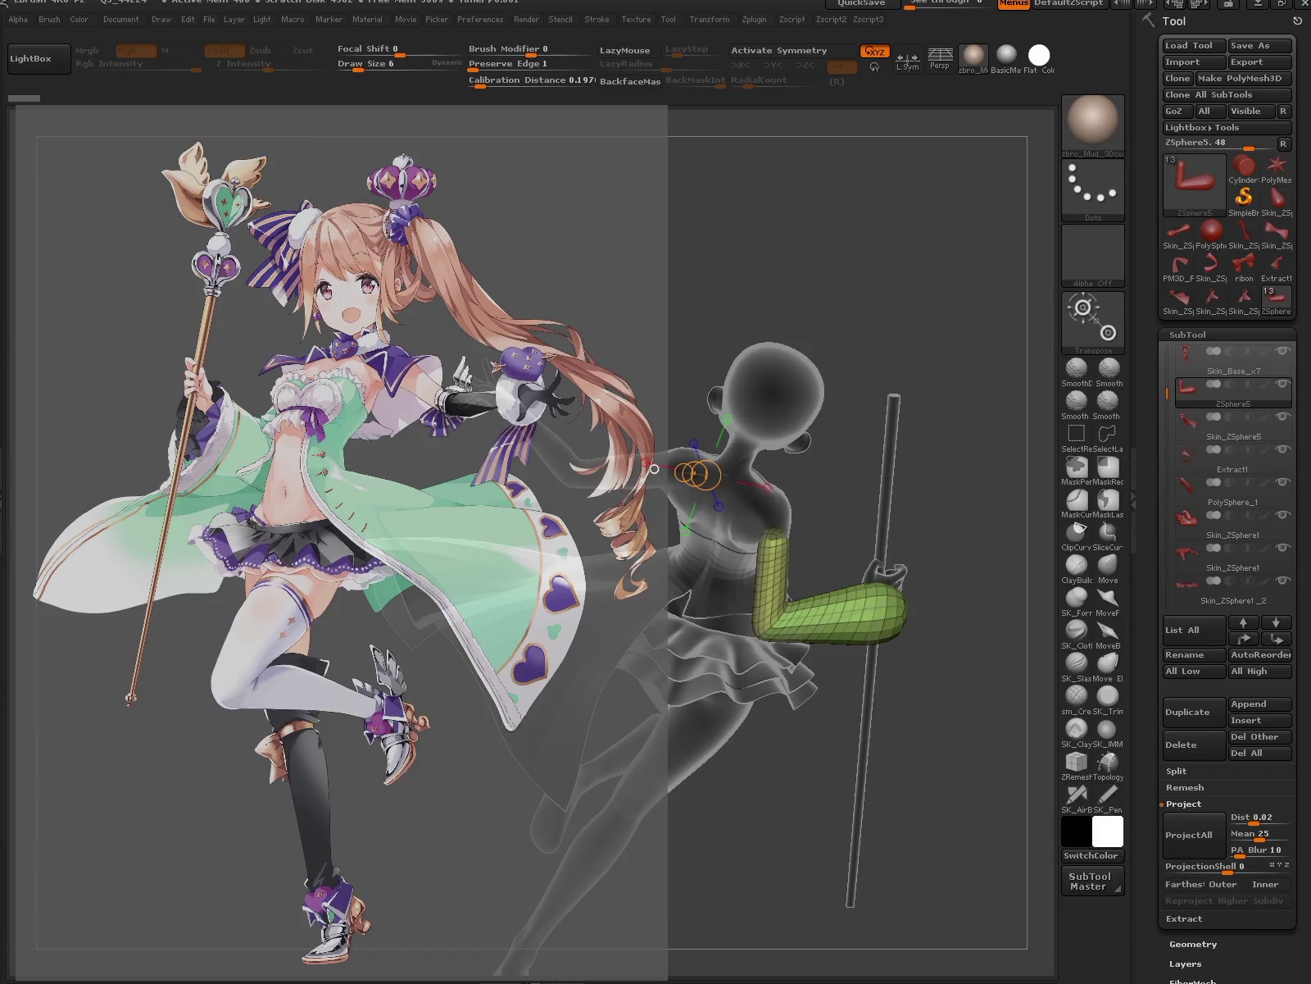
drag(654, 468, 873, 556)
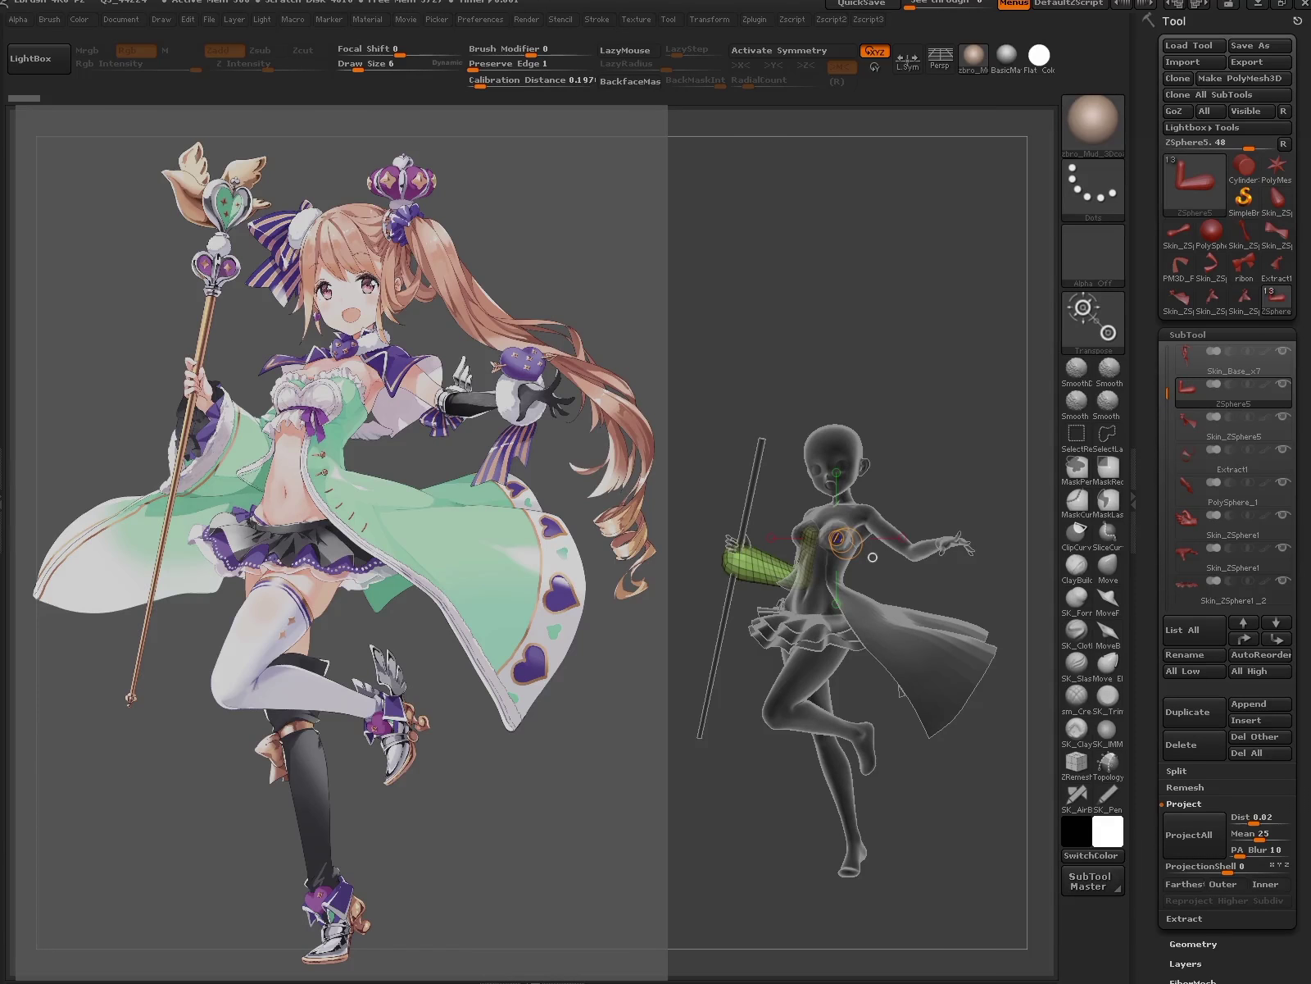
drag(873, 557, 914, 556)
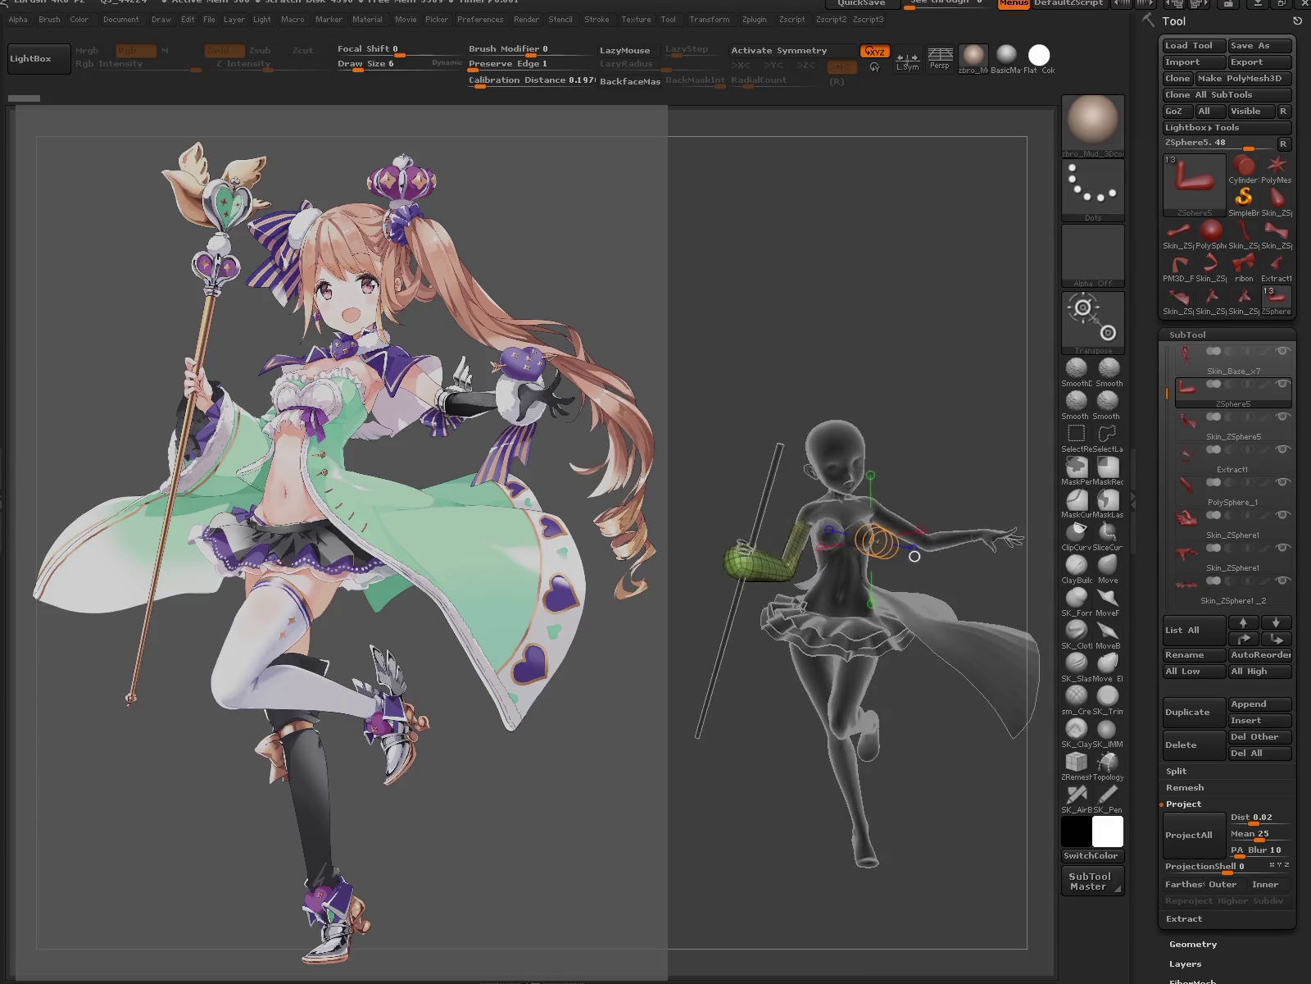
key(q)
mouse_move(915, 555)
mouse_down()
mouse_move(967, 525)
mouse_move(875, 641)
mouse_up()
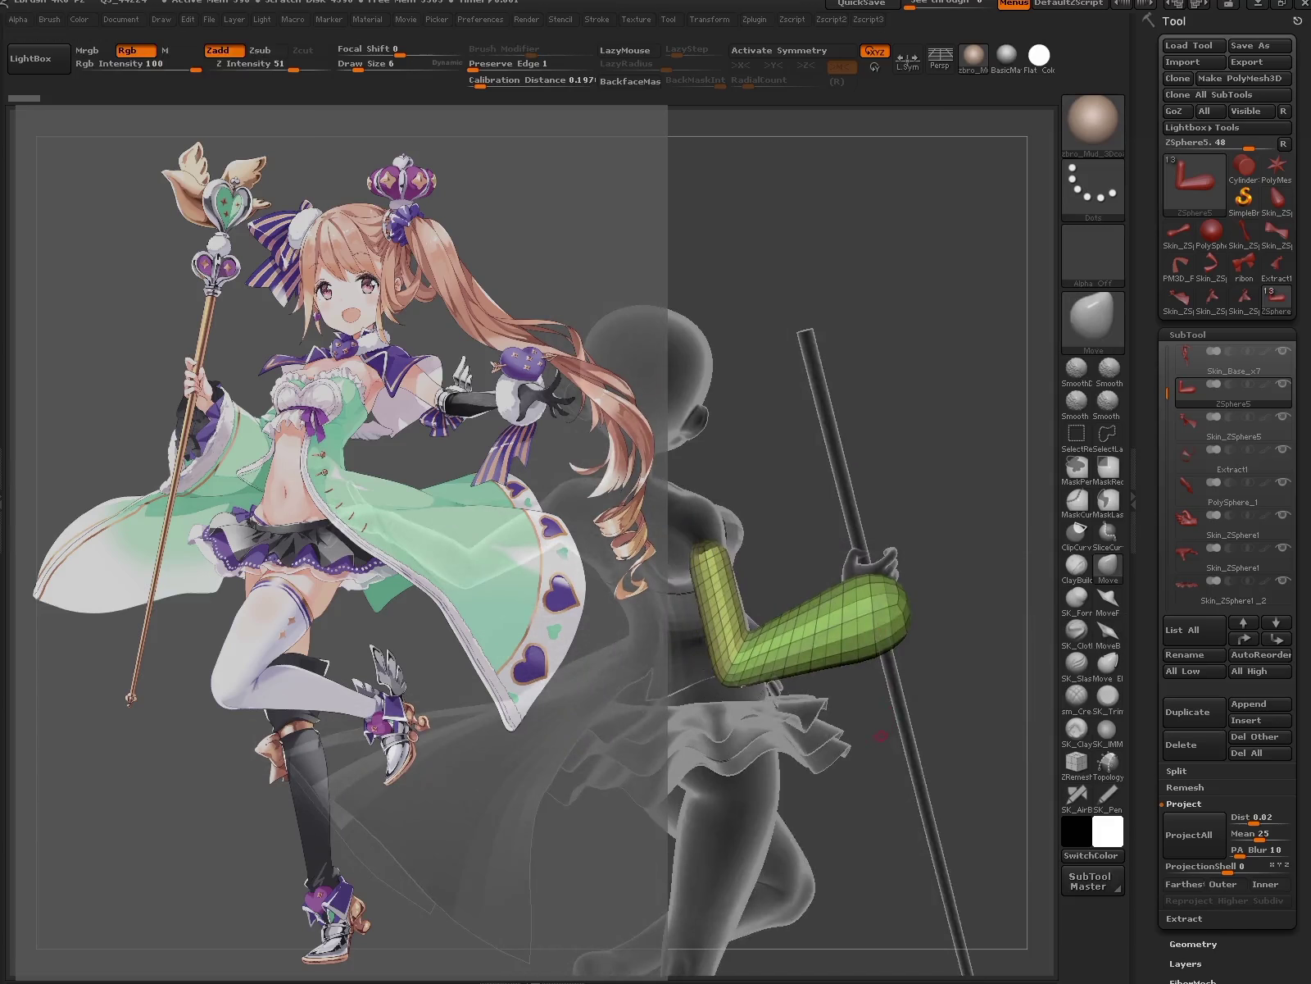
drag(873, 739, 859, 720)
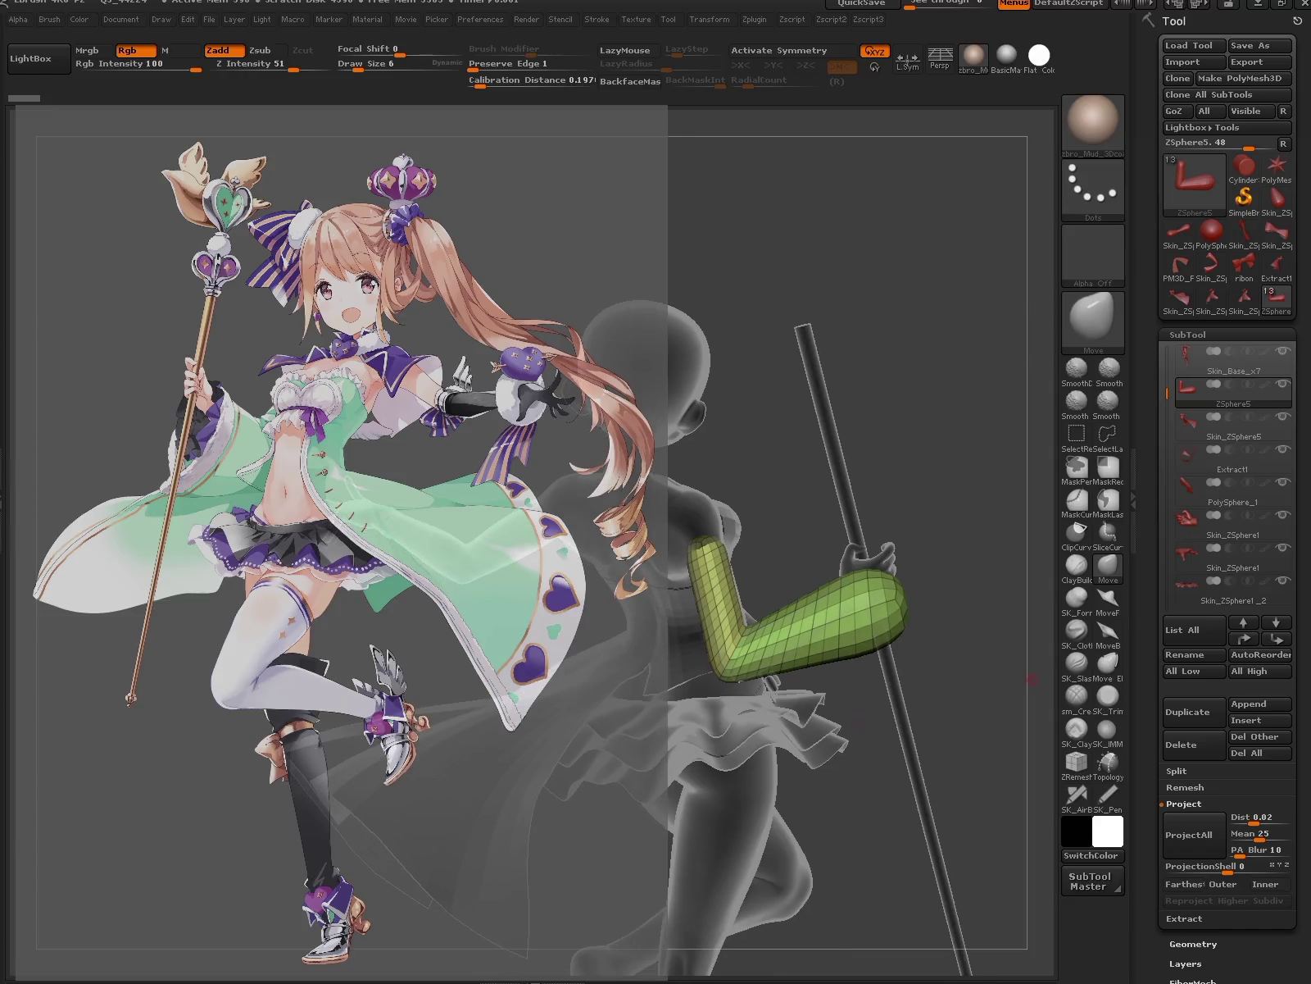
scroll(1228, 492, down, 3)
key(shift+z)
key(shift+z)
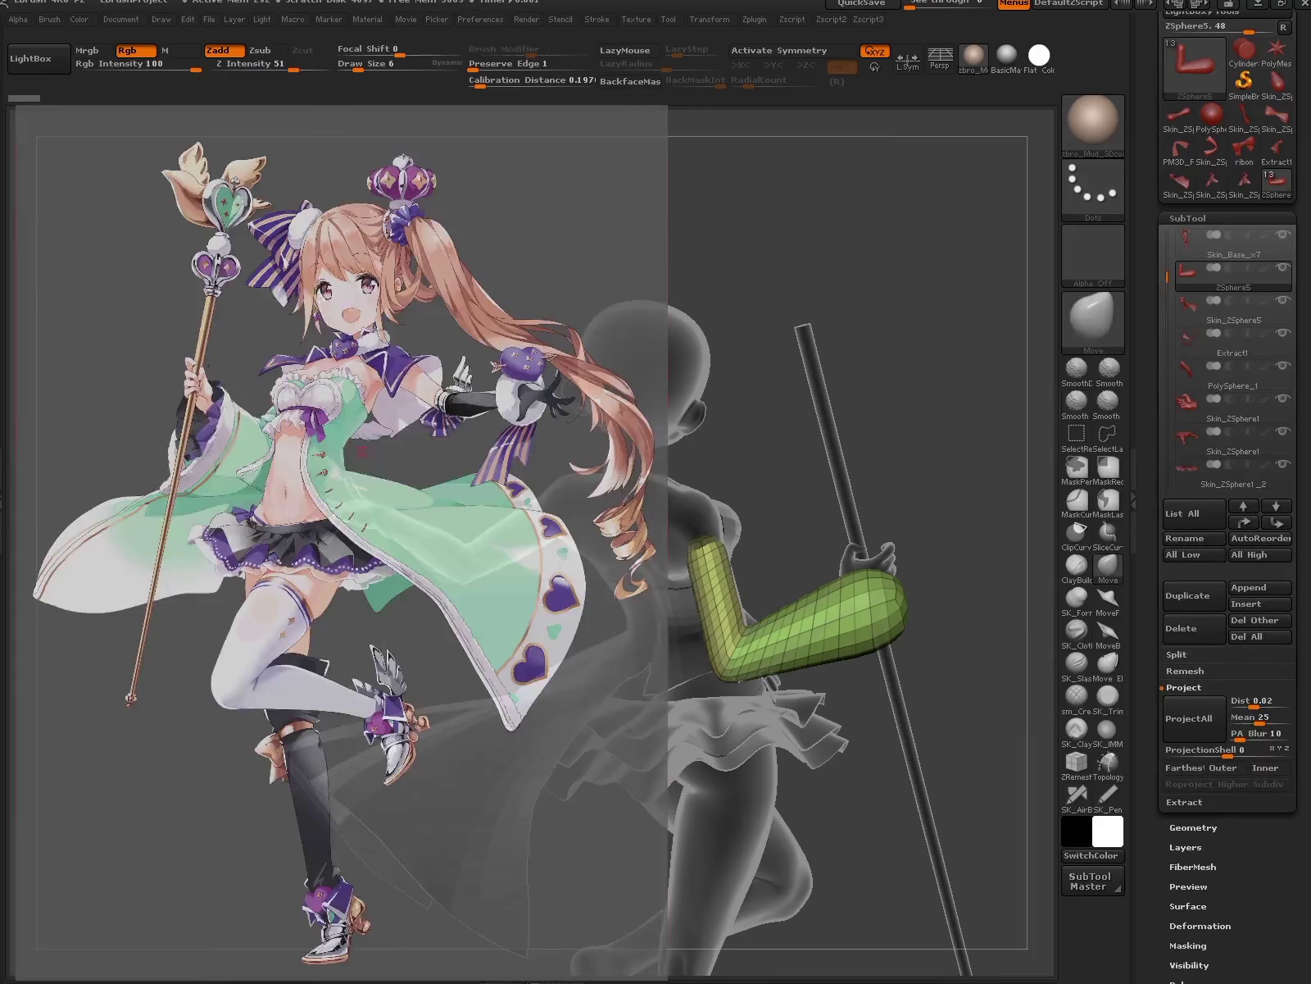
- Shrink the front reference image, move it to the upper left, then hide Spotlight
key(z)
drag(181, 565, 205, 590)
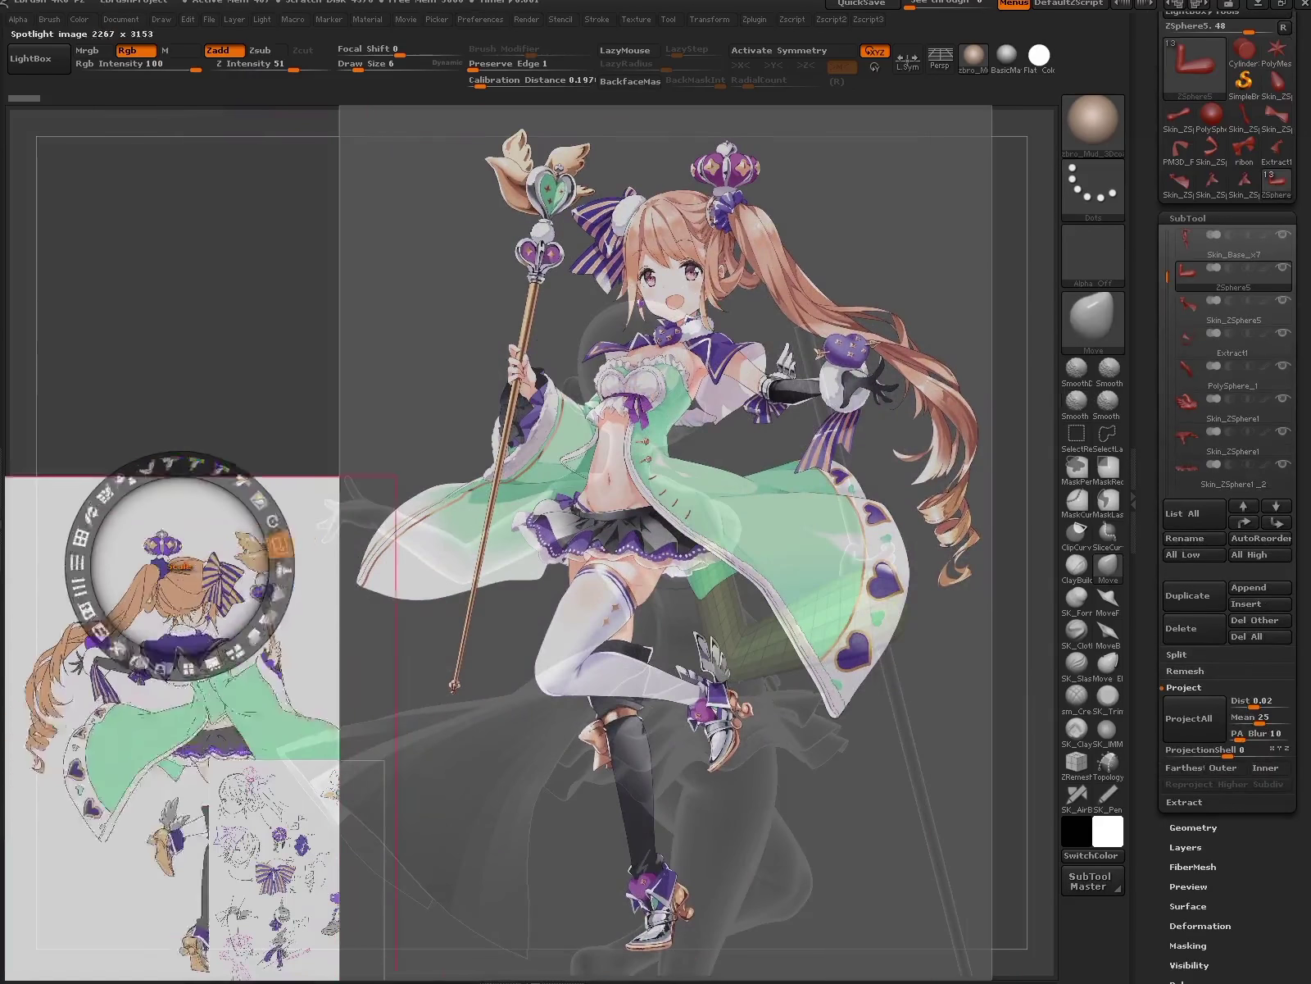
click(410, 440)
drag(445, 343, 385, 343)
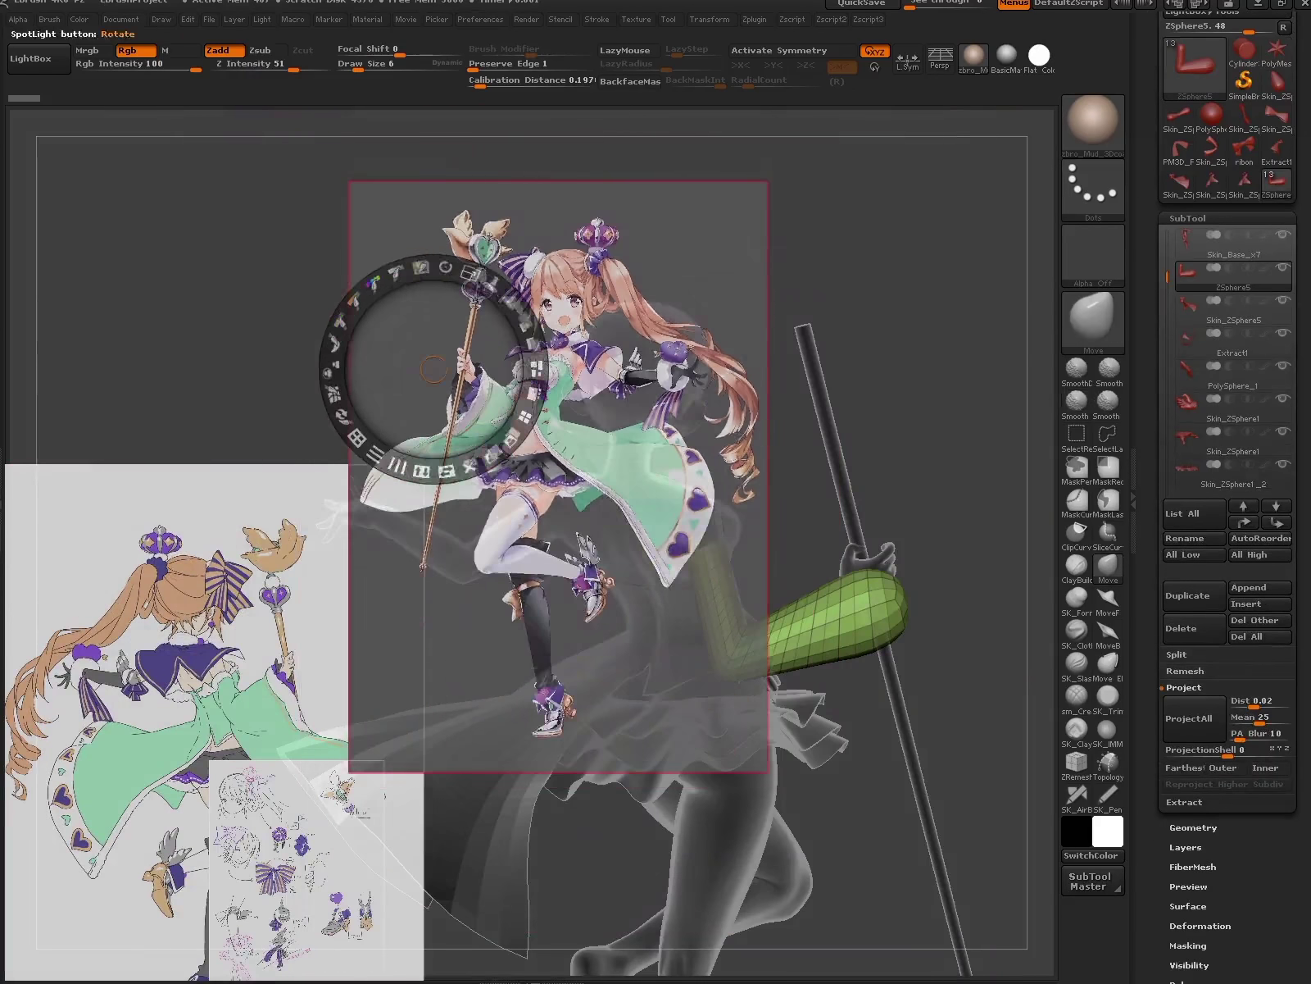
mouse_move(440, 439)
mouse_down()
mouse_move(135, 311)
mouse_move(205, 244)
mouse_move(139, 623)
mouse_up()
click(436, 796)
key(z)
key(shift+z)
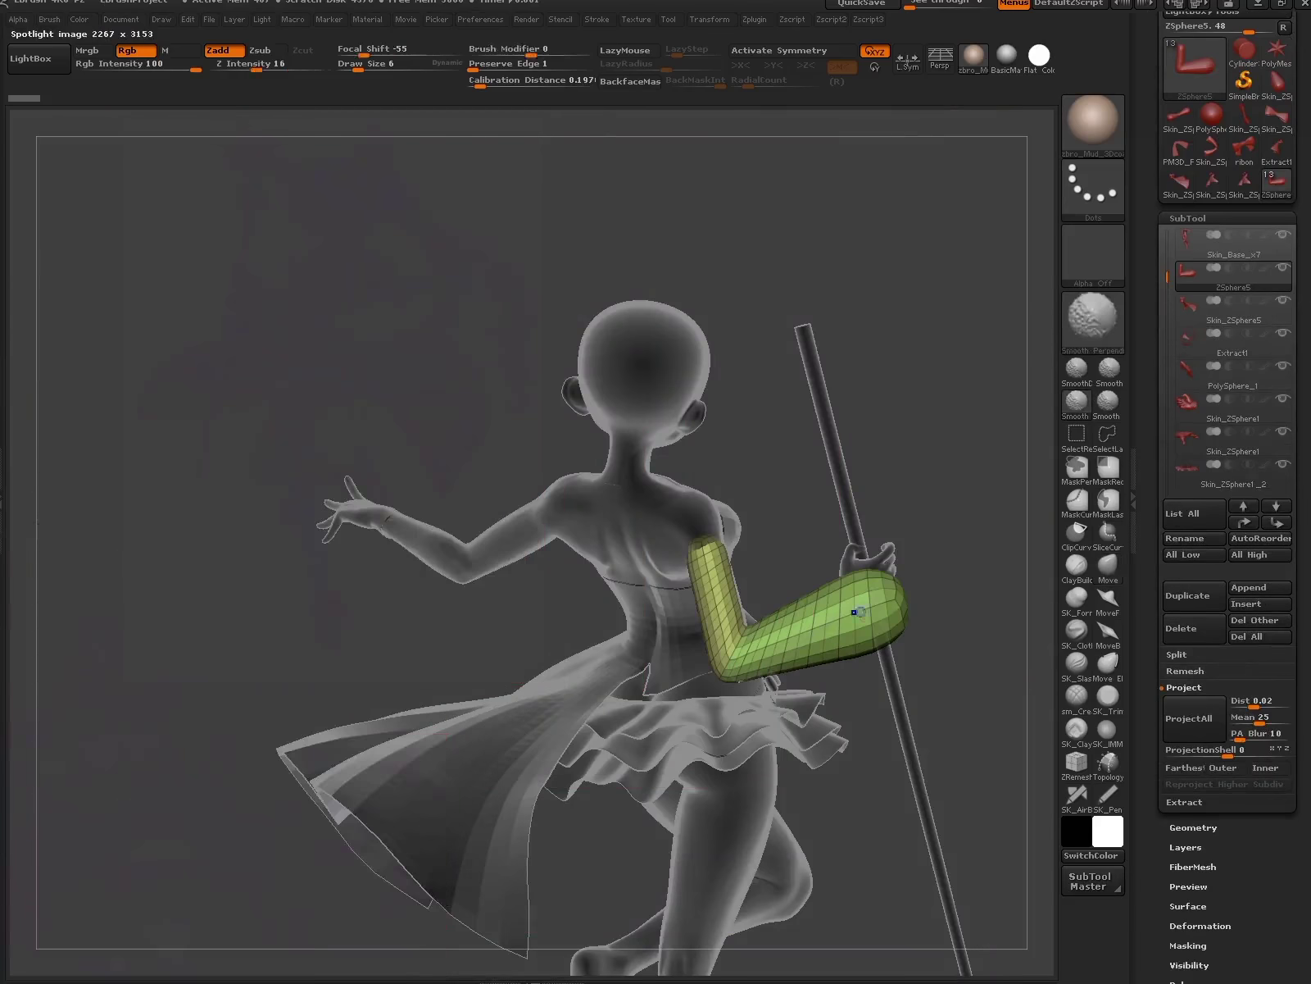
key(shift+z)
key(shift+z)
- Make an Adaptive Skin from the ZSphere sleeve and insert it into the figure
drag(907, 664, 1051, 688)
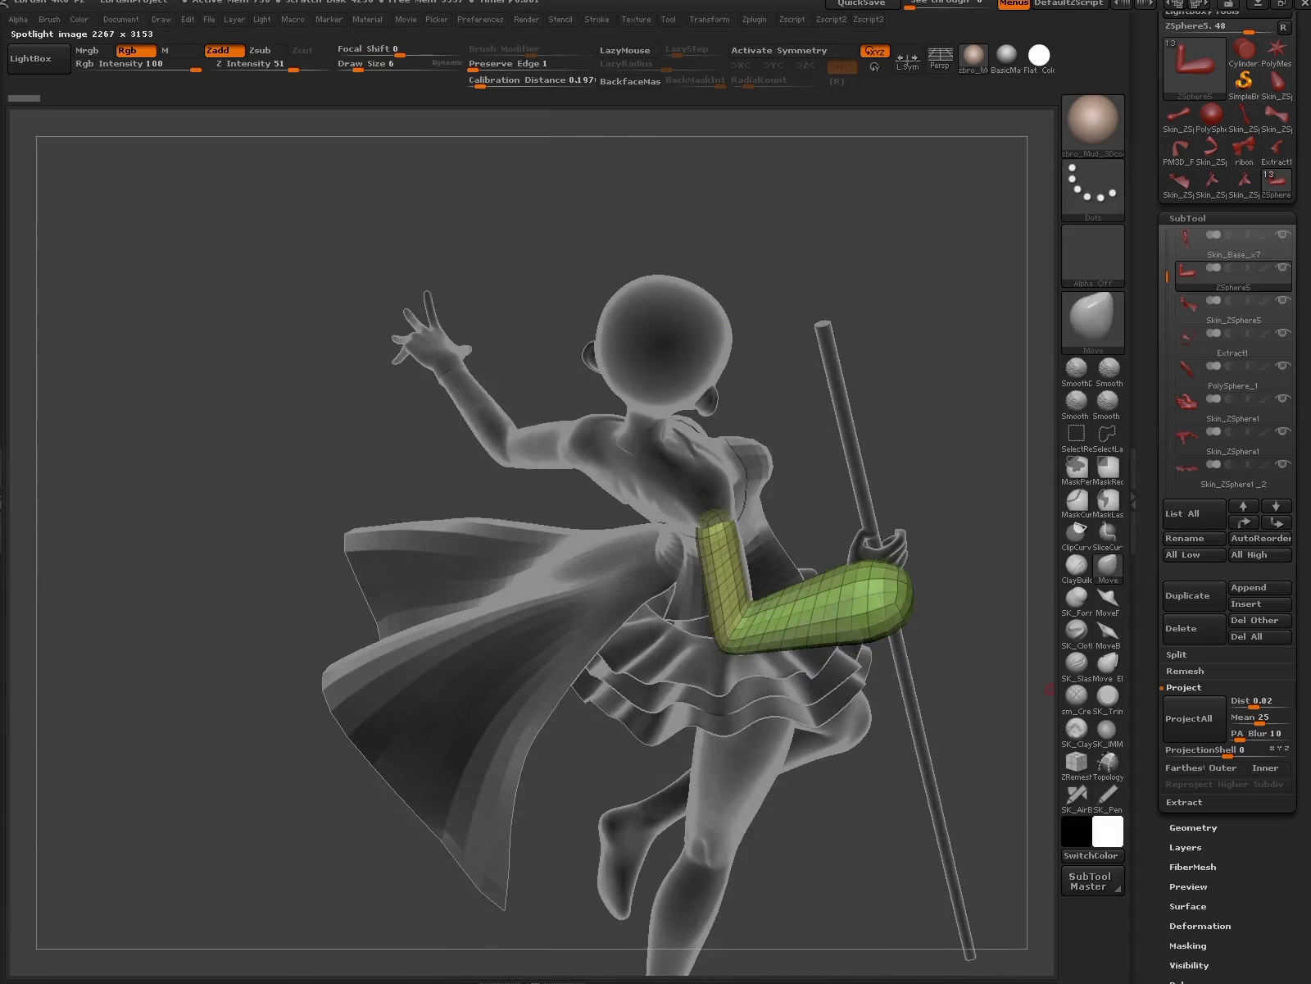
scroll(1227, 491, down, 5)
click(1185, 236)
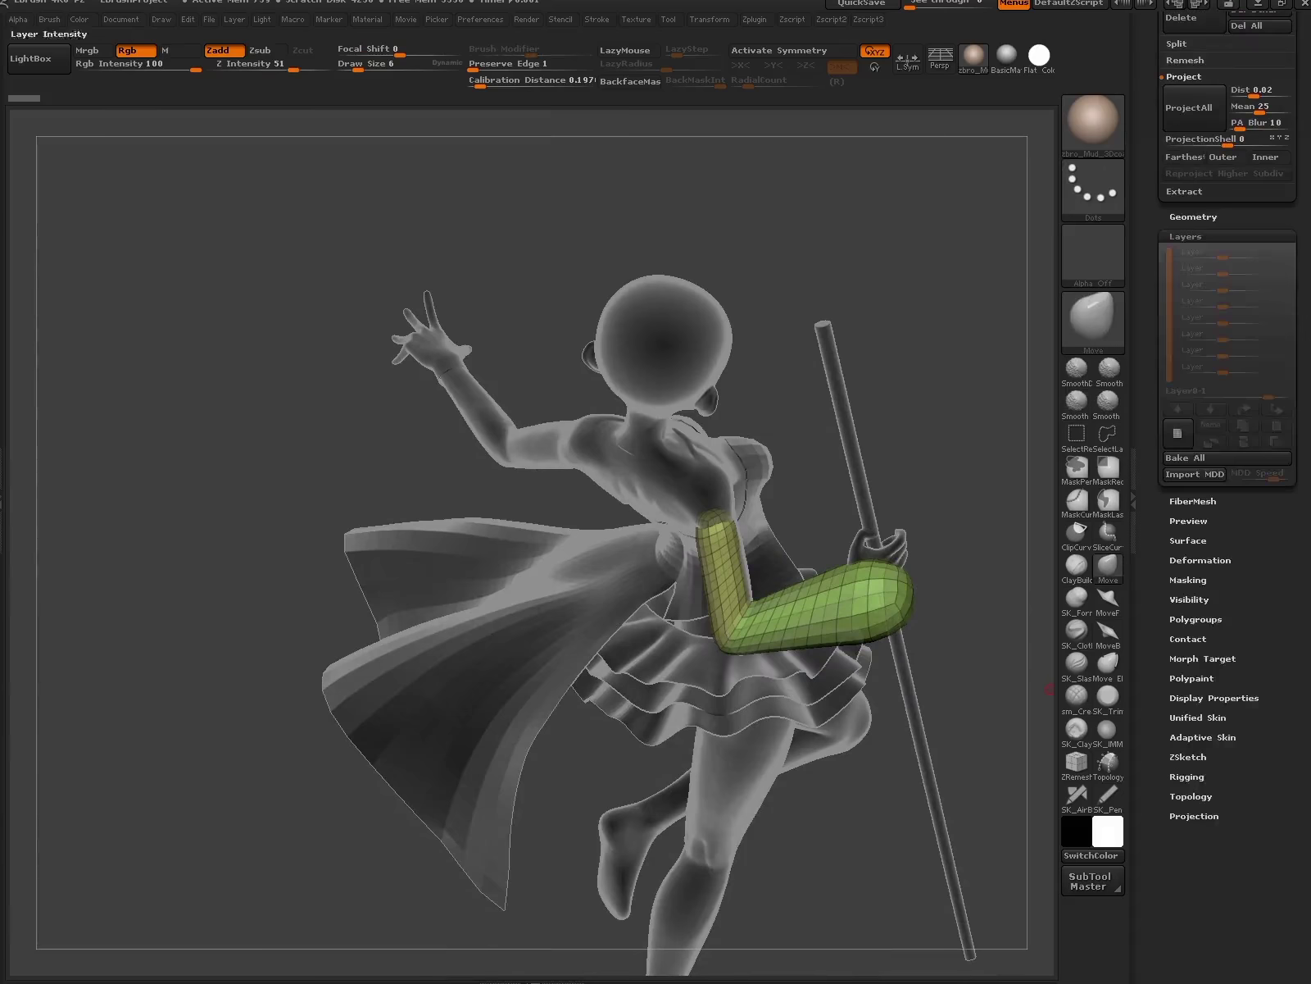
click(1209, 492)
click(1227, 672)
click(1246, 706)
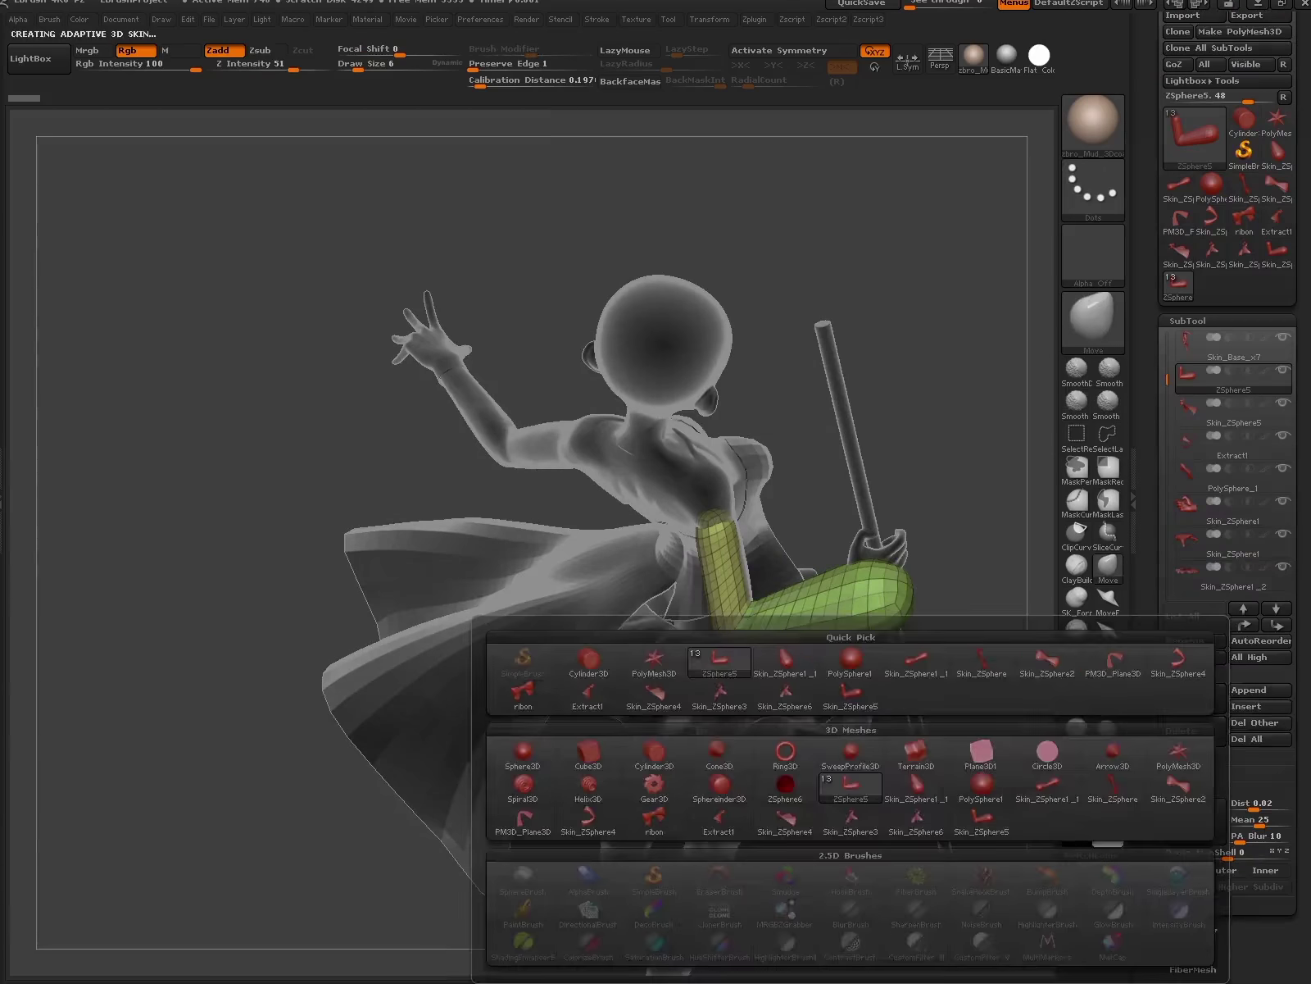
click(850, 695)
- Delete the ZSphere5 subtool and subdivide the new Skin_ZSphere5 sleeve
click(1181, 731)
click(1004, 768)
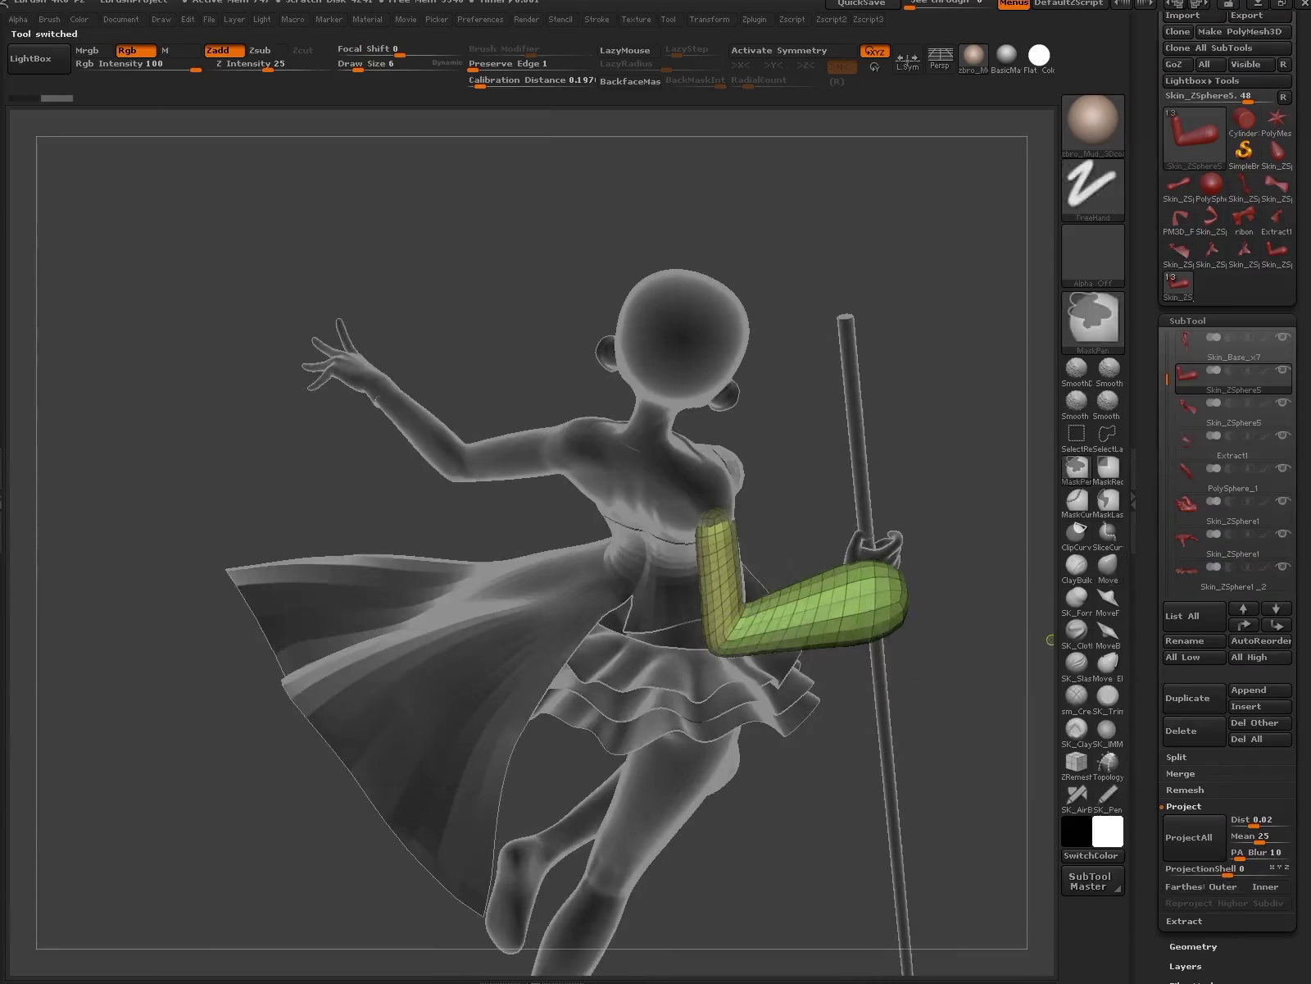
key(ctrl+d)
mouse_move(867, 701)
right_down()
mouse_move(919, 614)
mouse_move(878, 606)
mouse_move(877, 623)
mouse_move(902, 573)
mouse_move(922, 704)
mouse_move(918, 573)
right_up()
- Select the Move Elastic brush and toggle the sleeve's wireframe, zooming to the shoulder end
click(1108, 662)
key(space)
key(ctrl)
key(space)
key(space)
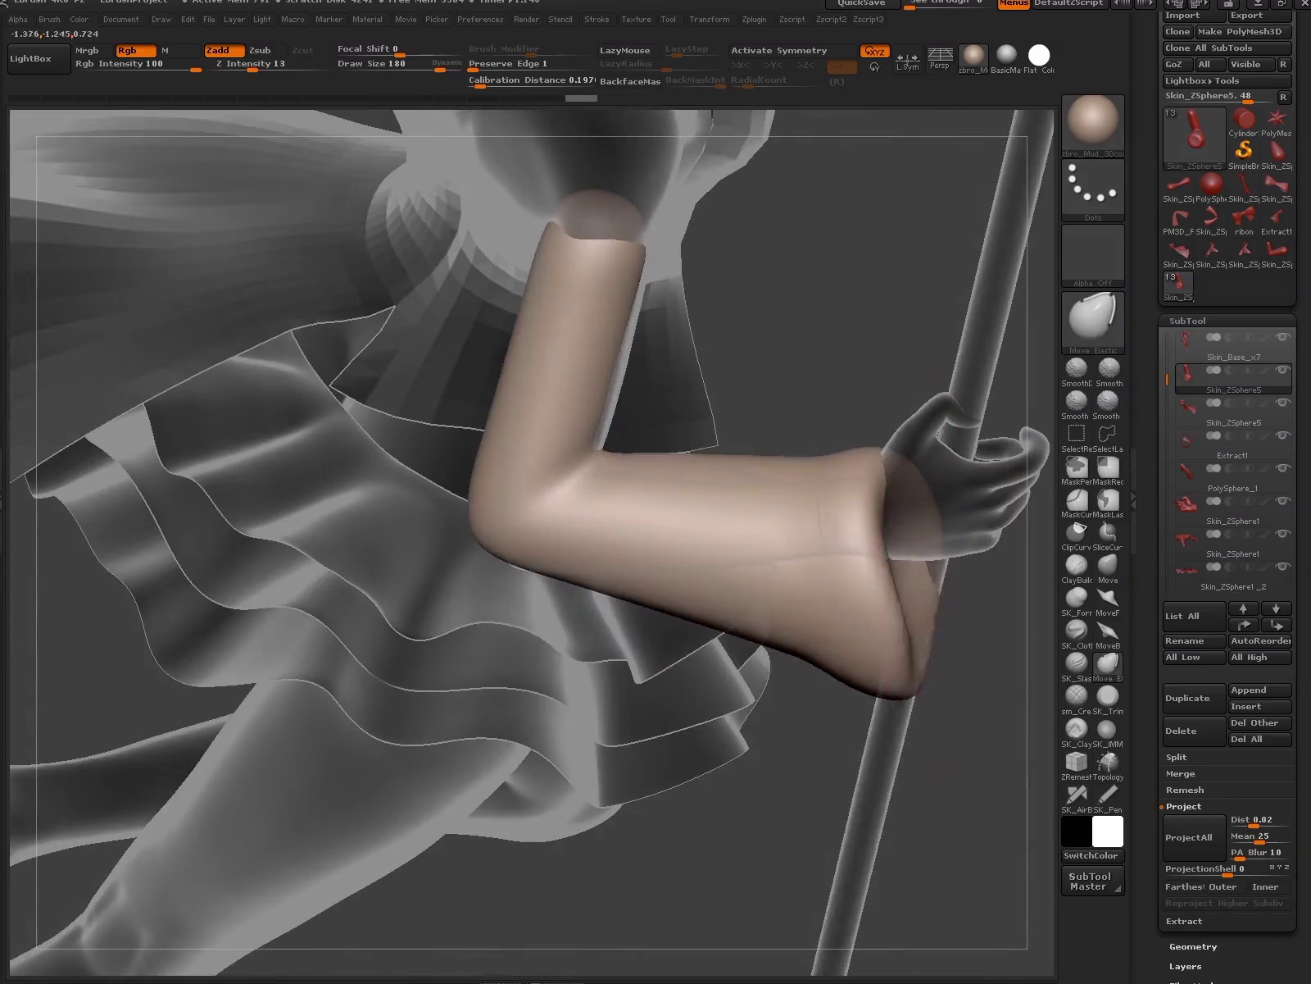
key(shift+f)
key(shift+f)
right_click(901, 684)
mouse_move(901, 685)
right_down()
mouse_move(1020, 475)
mouse_move(967, 468)
mouse_move(952, 556)
mouse_move(834, 235)
right_up()
- Solo the arm and orbit the isolated sleeve from shoulder to elbow
alt+click(942, 492)
ctrl+shift+click(981, 644)
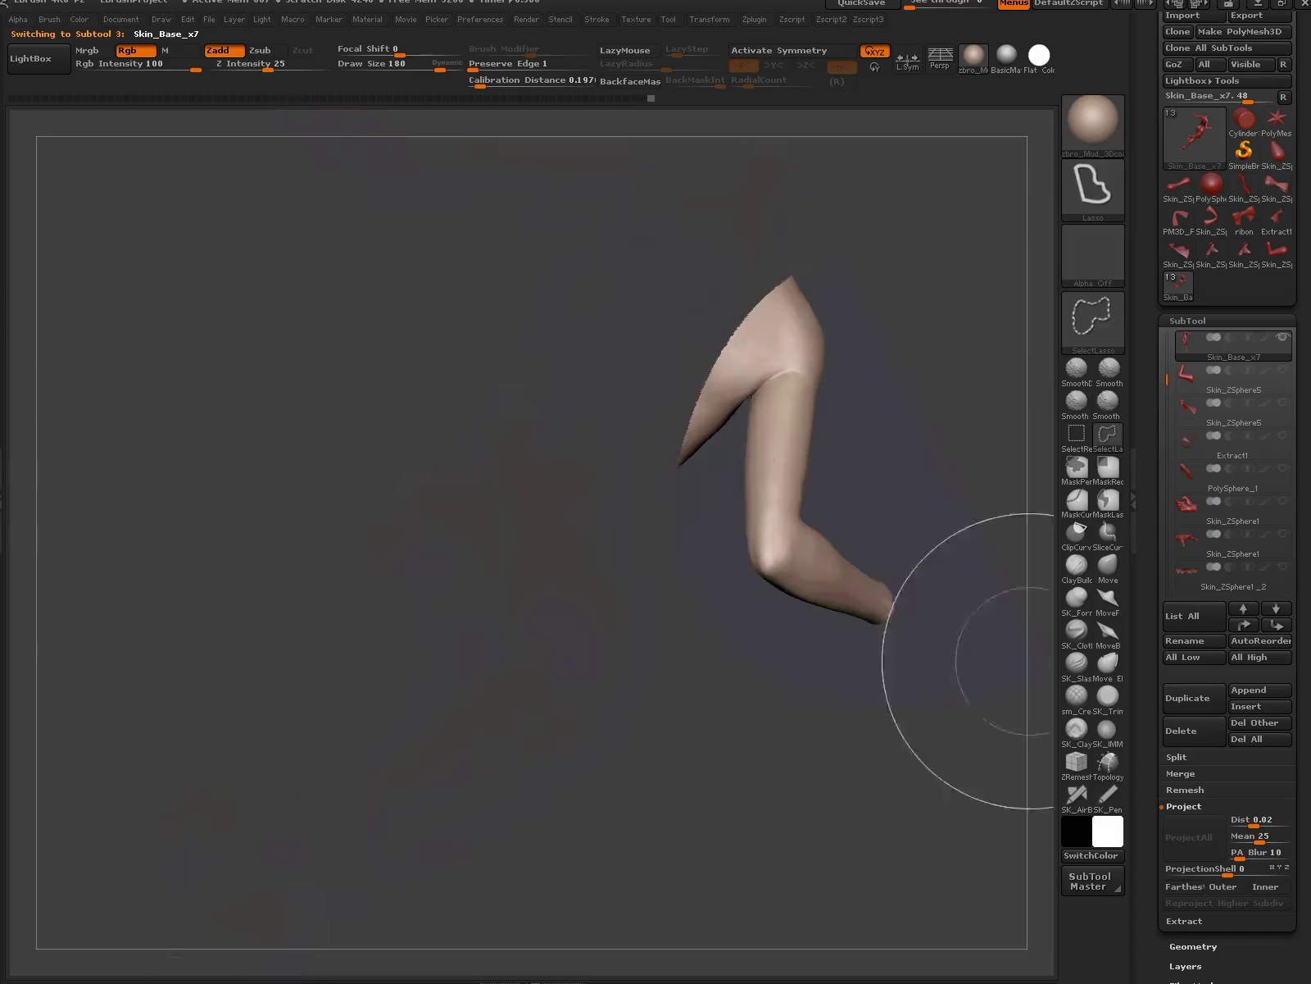
click(1108, 662)
alt+right_drag(937, 570, 803, 614)
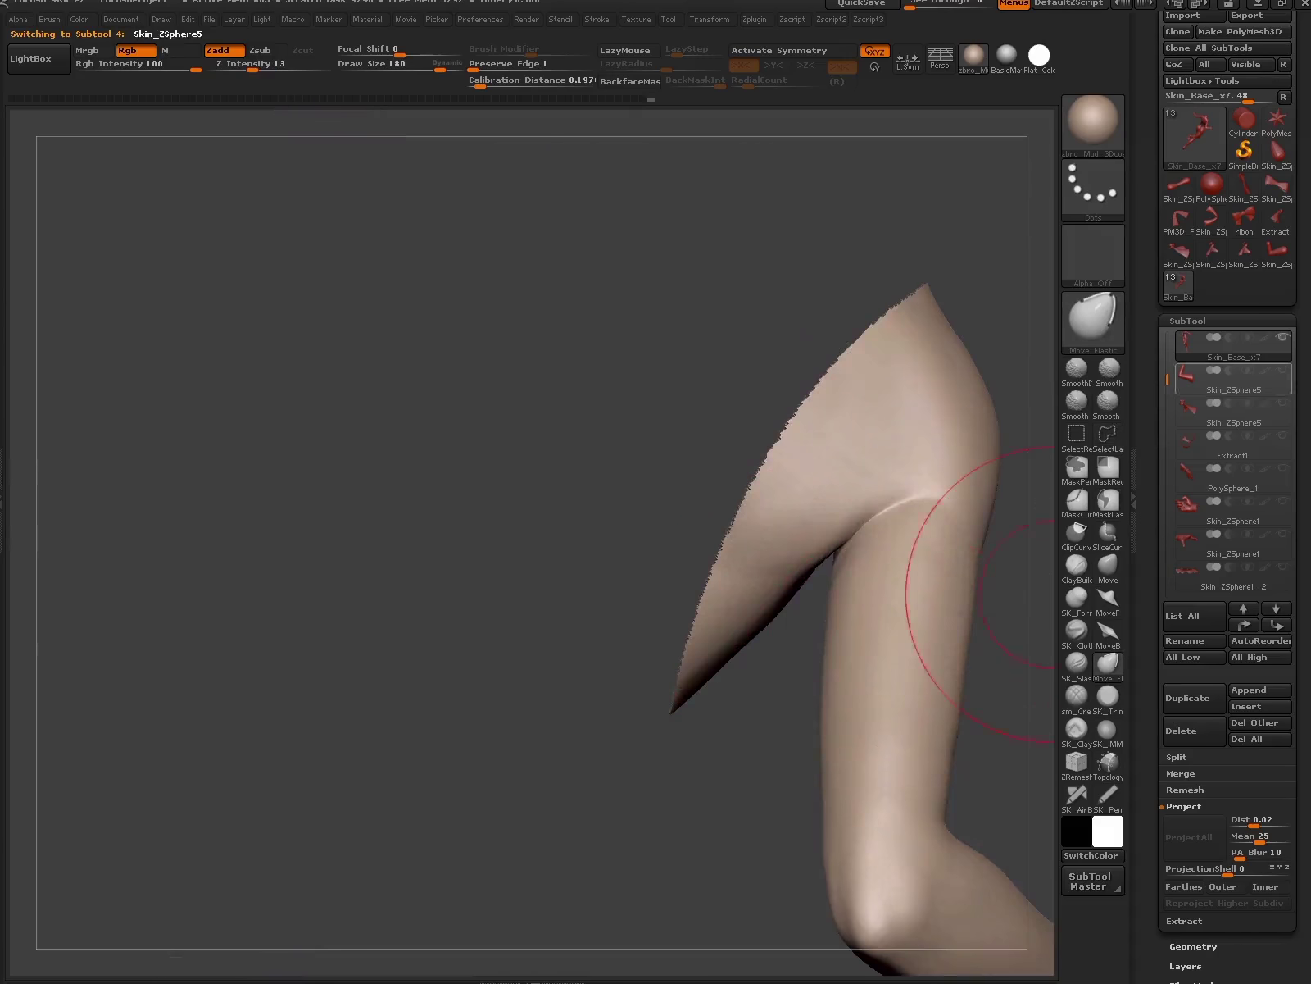
mouse_move(1053, 594)
right_down()
mouse_move(790, 474)
mouse_move(765, 343)
right_up()
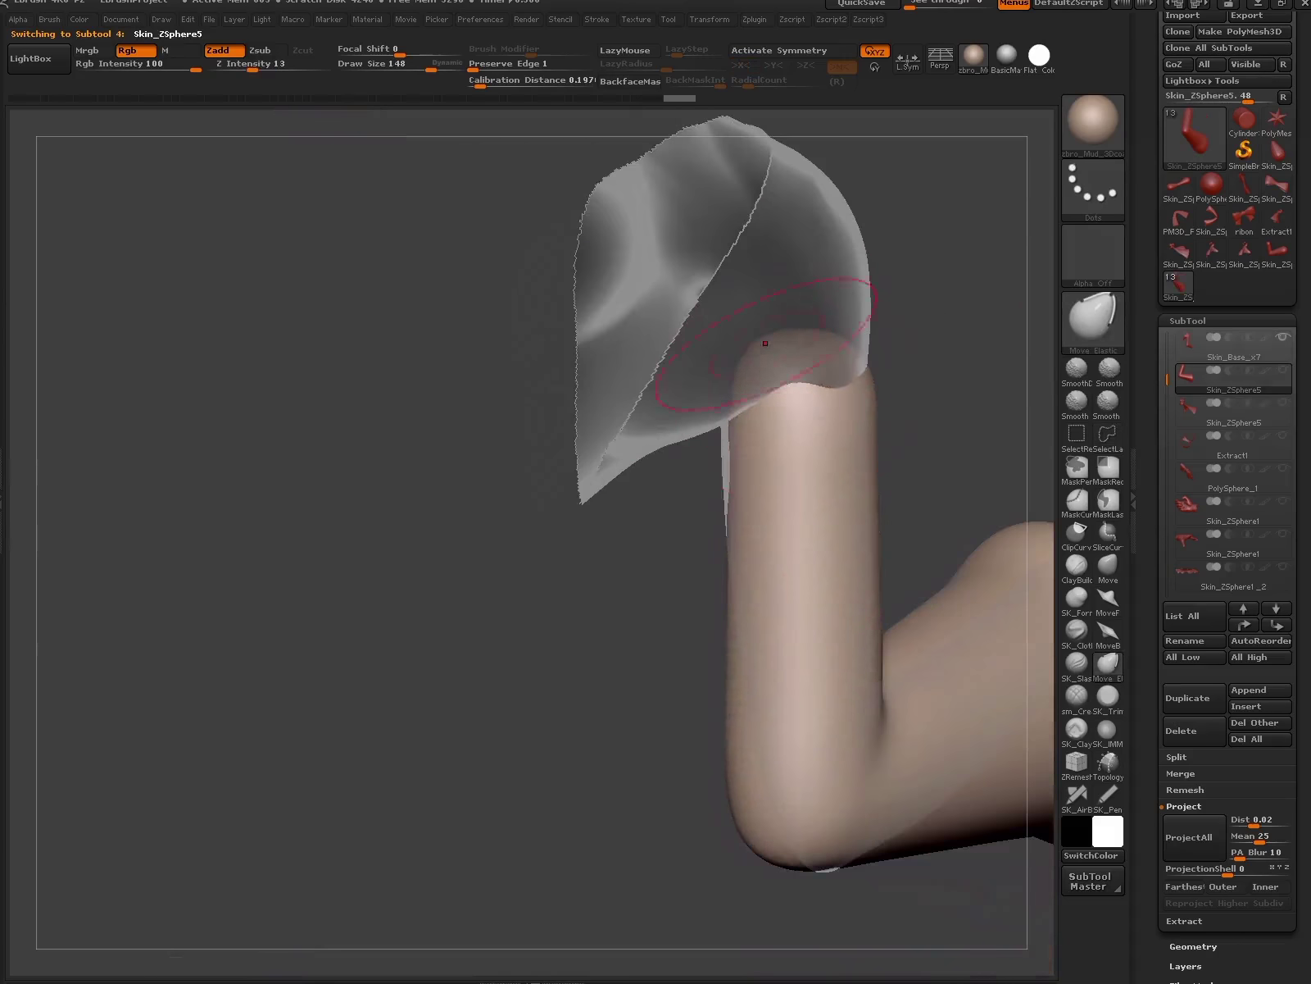
mouse_move(743, 415)
right_down()
mouse_move(870, 650)
mouse_move(775, 834)
mouse_move(851, 717)
right_up()
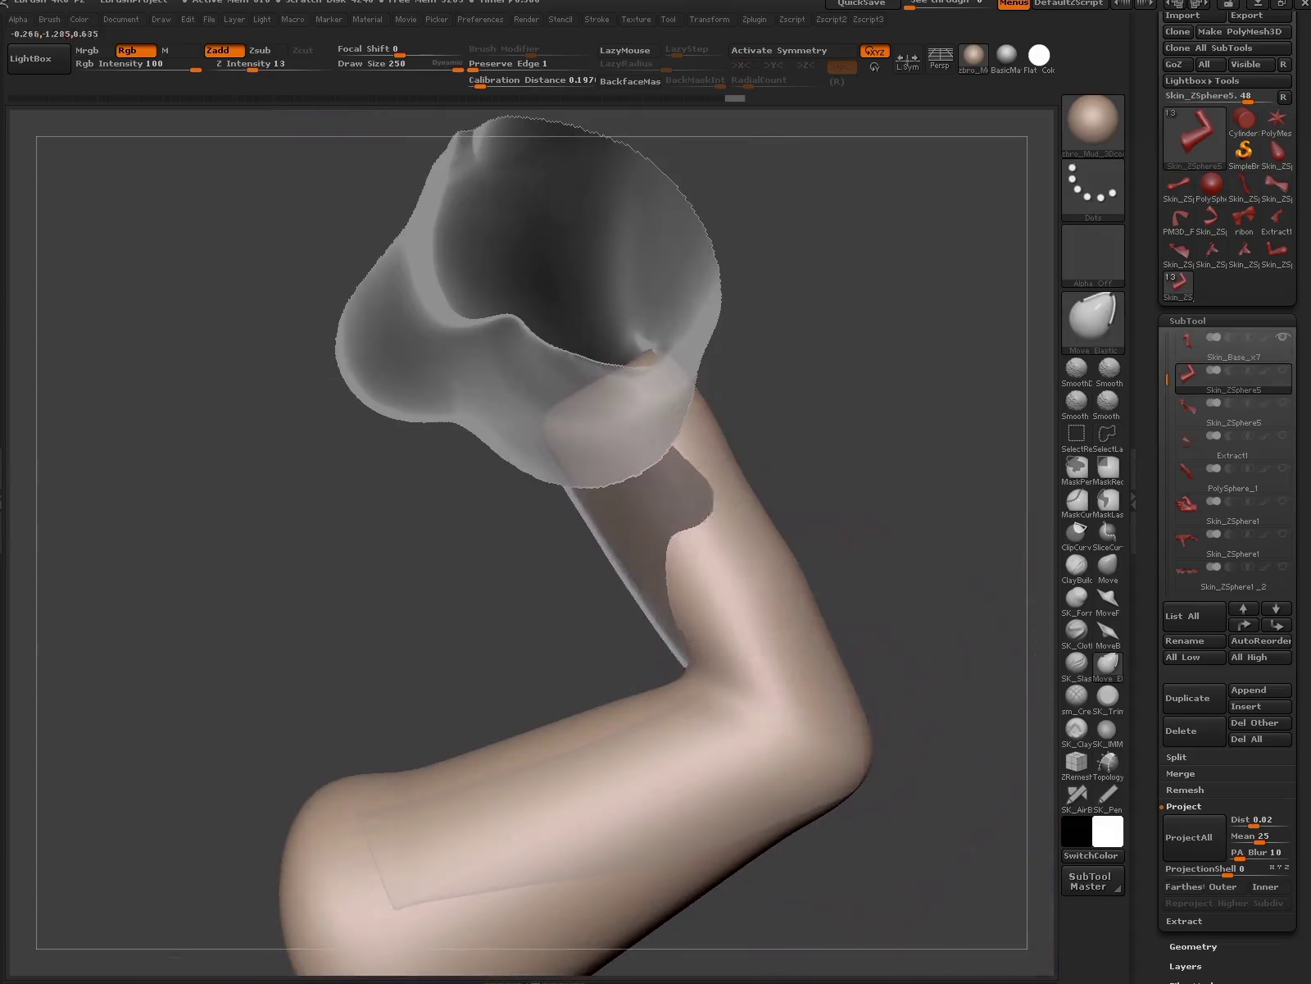
mouse_move(687, 630)
mouse_down()
mouse_move(866, 584)
mouse_move(849, 454)
mouse_move(902, 533)
mouse_move(776, 521)
mouse_up()
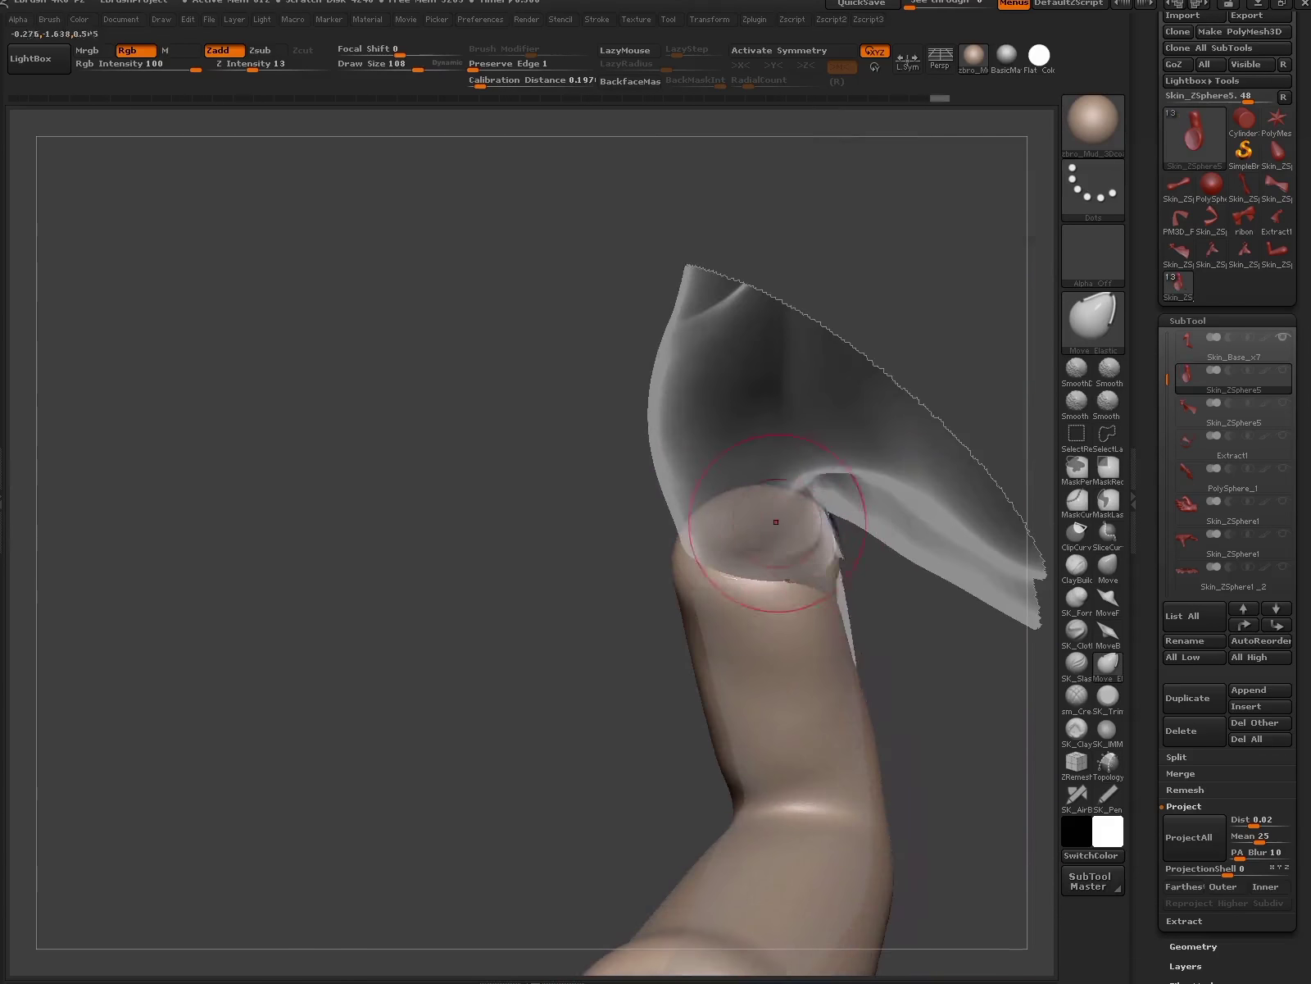
mouse_move(853, 665)
mouse_down()
mouse_move(995, 667)
mouse_move(762, 620)
mouse_up()
mouse_move(937, 482)
mouse_down()
mouse_move(682, 536)
mouse_move(901, 574)
mouse_move(779, 533)
mouse_move(902, 525)
mouse_move(832, 508)
mouse_up()
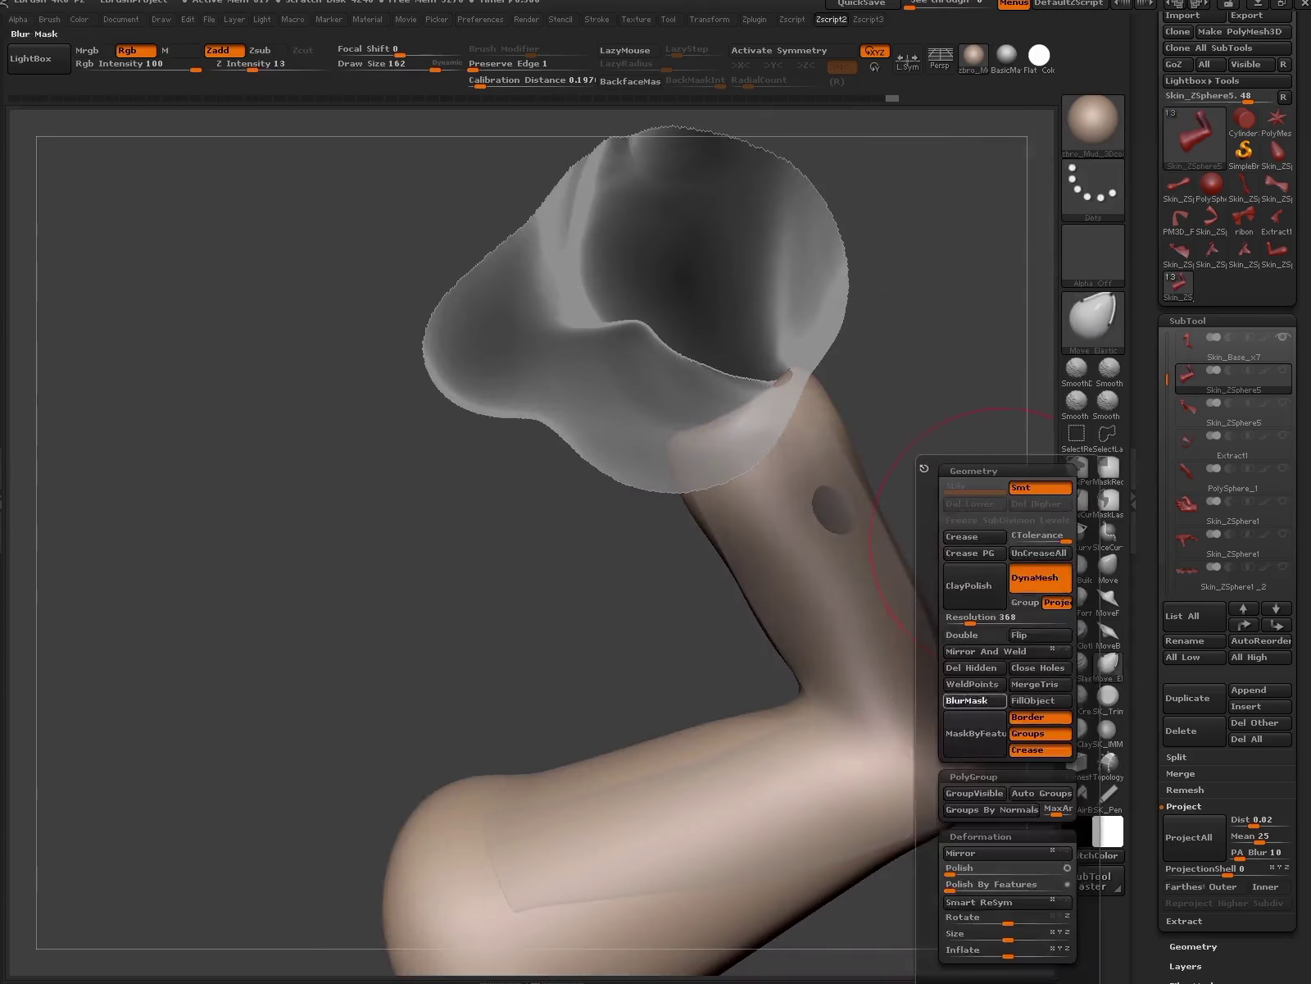
- Mask the forearm, widen the cuff with Transpose, and clear the mask
ctrl+click(894, 693)
key(w)
key(ctrl+shift+a)
click(1107, 662)
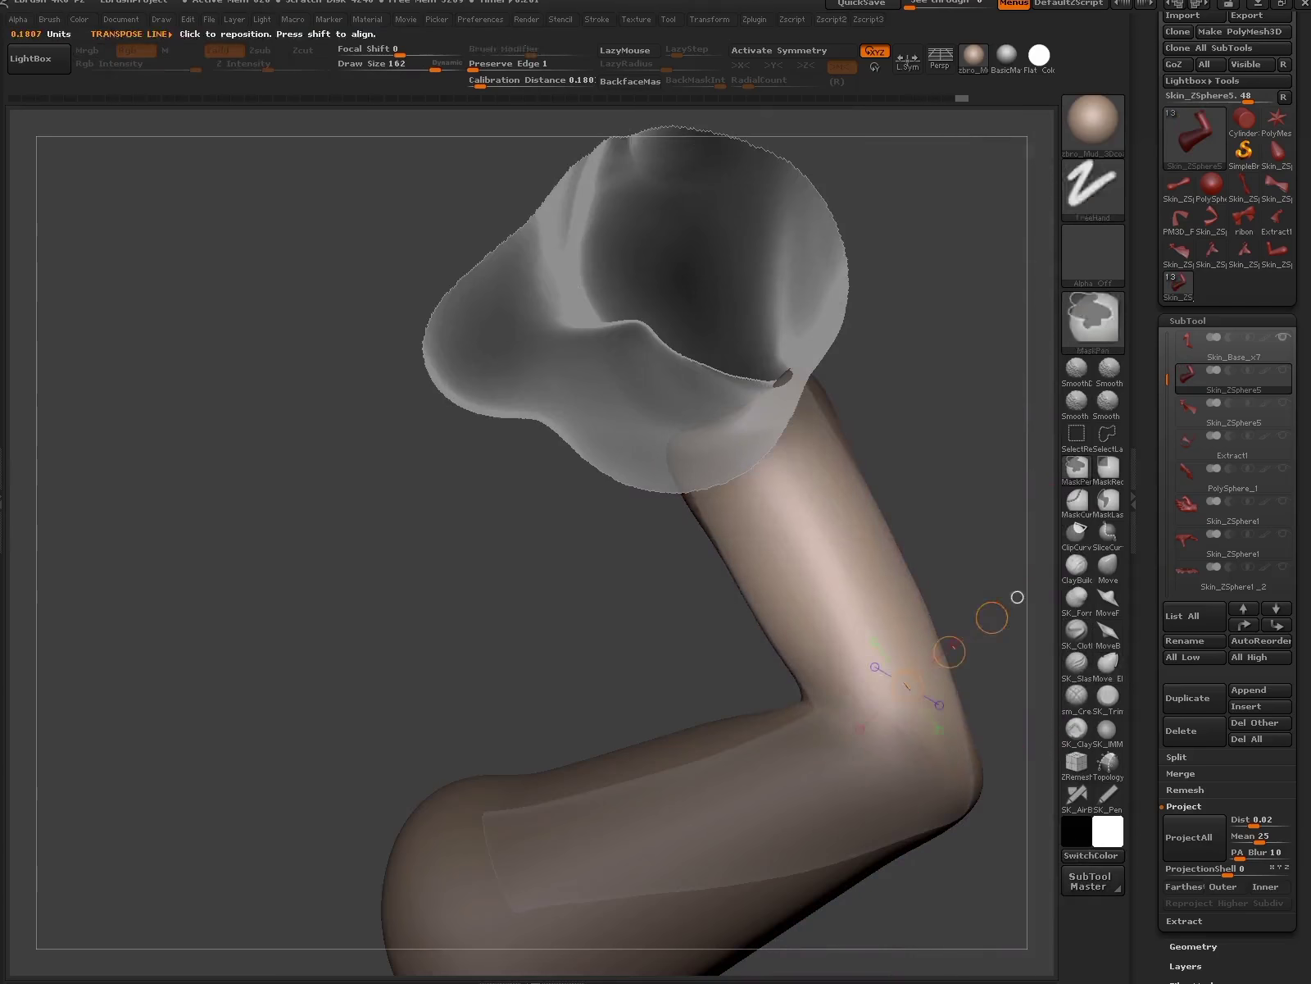
drag(995, 600, 907, 509)
mouse_move(975, 627)
mouse_down()
mouse_move(906, 642)
mouse_move(937, 527)
mouse_move(732, 585)
mouse_move(878, 673)
mouse_move(719, 620)
mouse_move(835, 630)
mouse_move(902, 598)
mouse_move(967, 680)
mouse_move(902, 656)
mouse_up()
mouse_move(956, 604)
mouse_down()
mouse_move(794, 527)
mouse_move(738, 574)
mouse_move(820, 623)
mouse_move(785, 666)
mouse_move(951, 541)
mouse_move(909, 565)
mouse_move(918, 508)
mouse_move(1021, 672)
mouse_move(828, 600)
mouse_move(835, 667)
mouse_move(918, 738)
mouse_up()
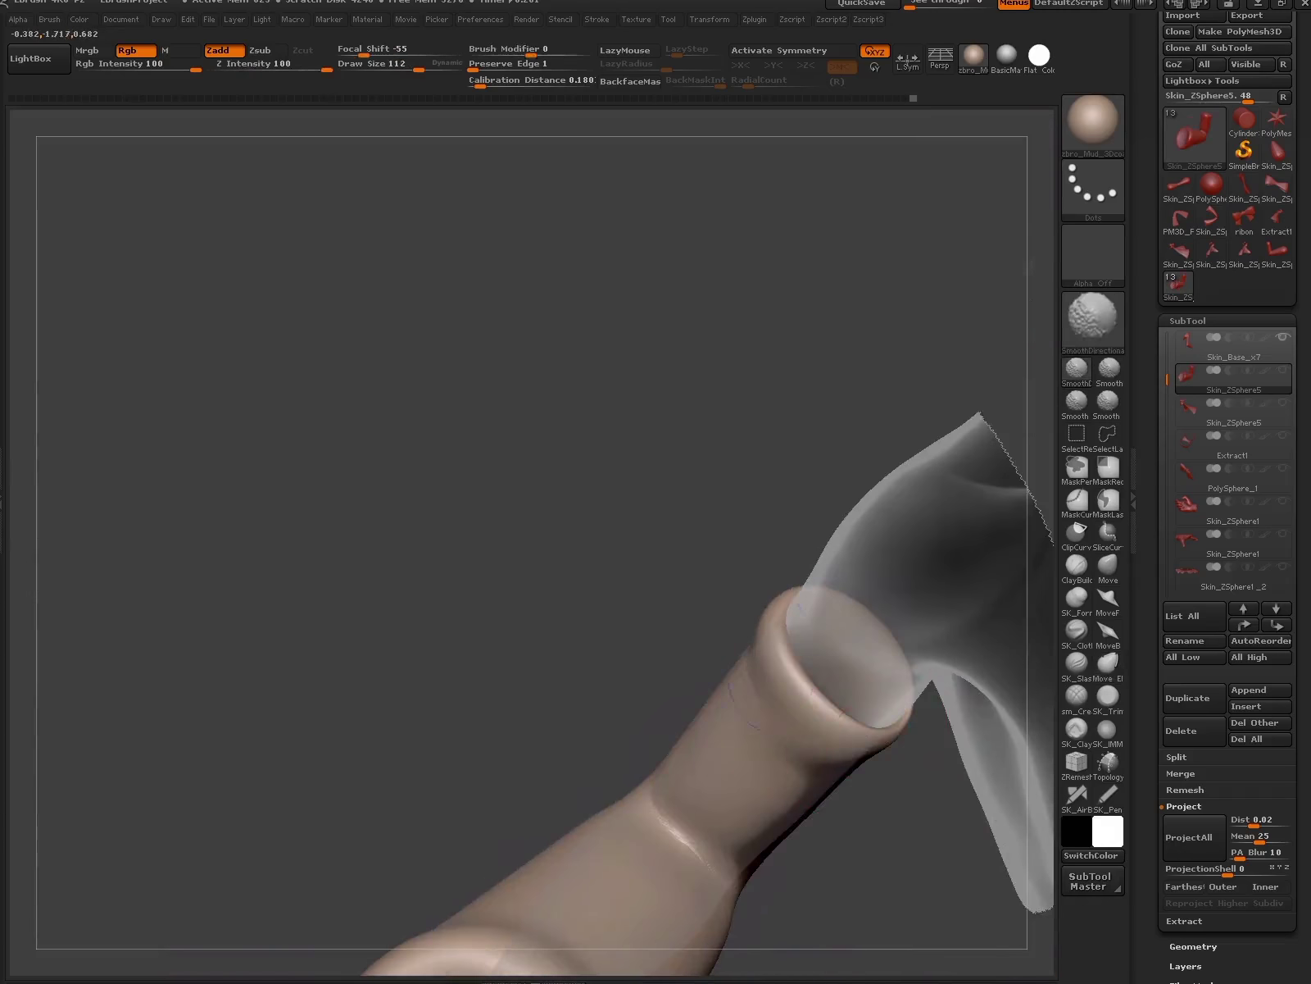
- Orbit the flared sleeve from several angles and make the hand subtool visible again
drag(688, 734, 1016, 730)
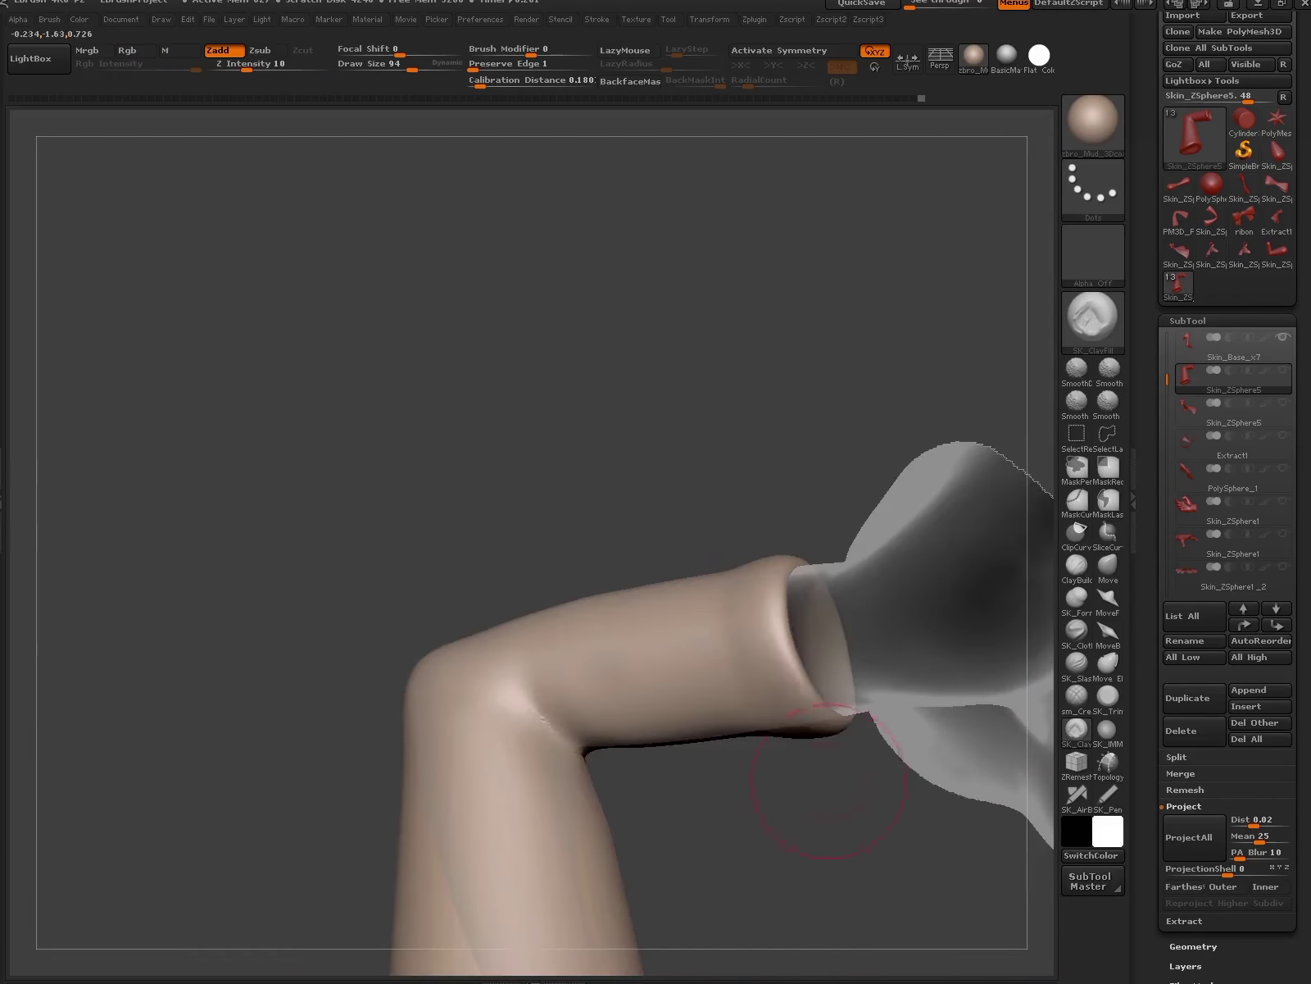
mouse_move(828, 783)
mouse_down()
mouse_move(825, 740)
mouse_move(740, 741)
mouse_move(800, 860)
mouse_move(1009, 705)
mouse_move(802, 661)
mouse_up()
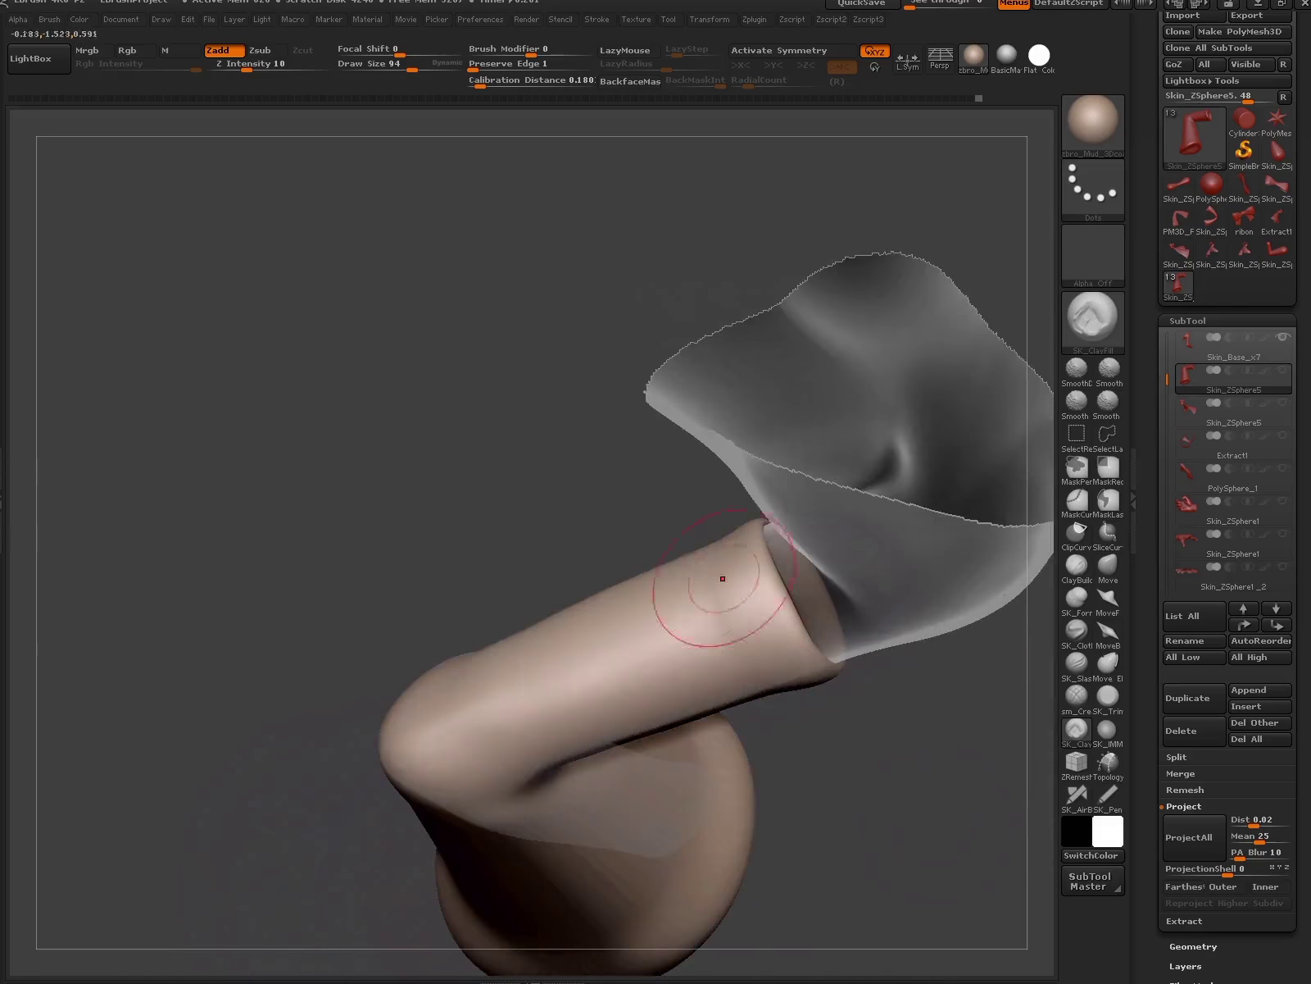
mouse_move(722, 578)
mouse_down()
mouse_move(832, 676)
mouse_move(726, 570)
mouse_move(784, 627)
mouse_move(1006, 641)
mouse_up()
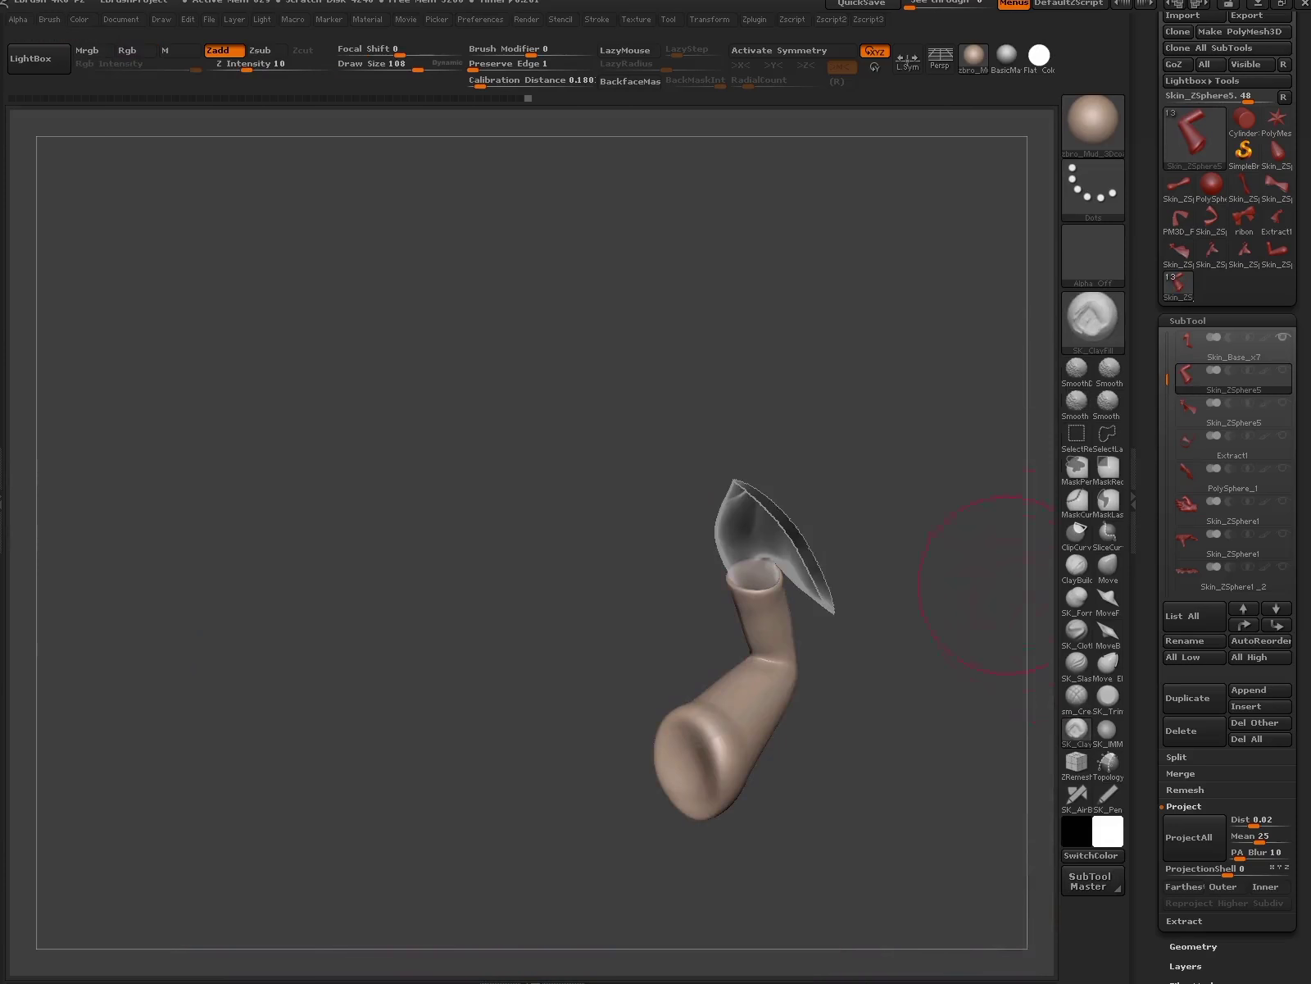
click(1282, 501)
drag(942, 697, 844, 743)
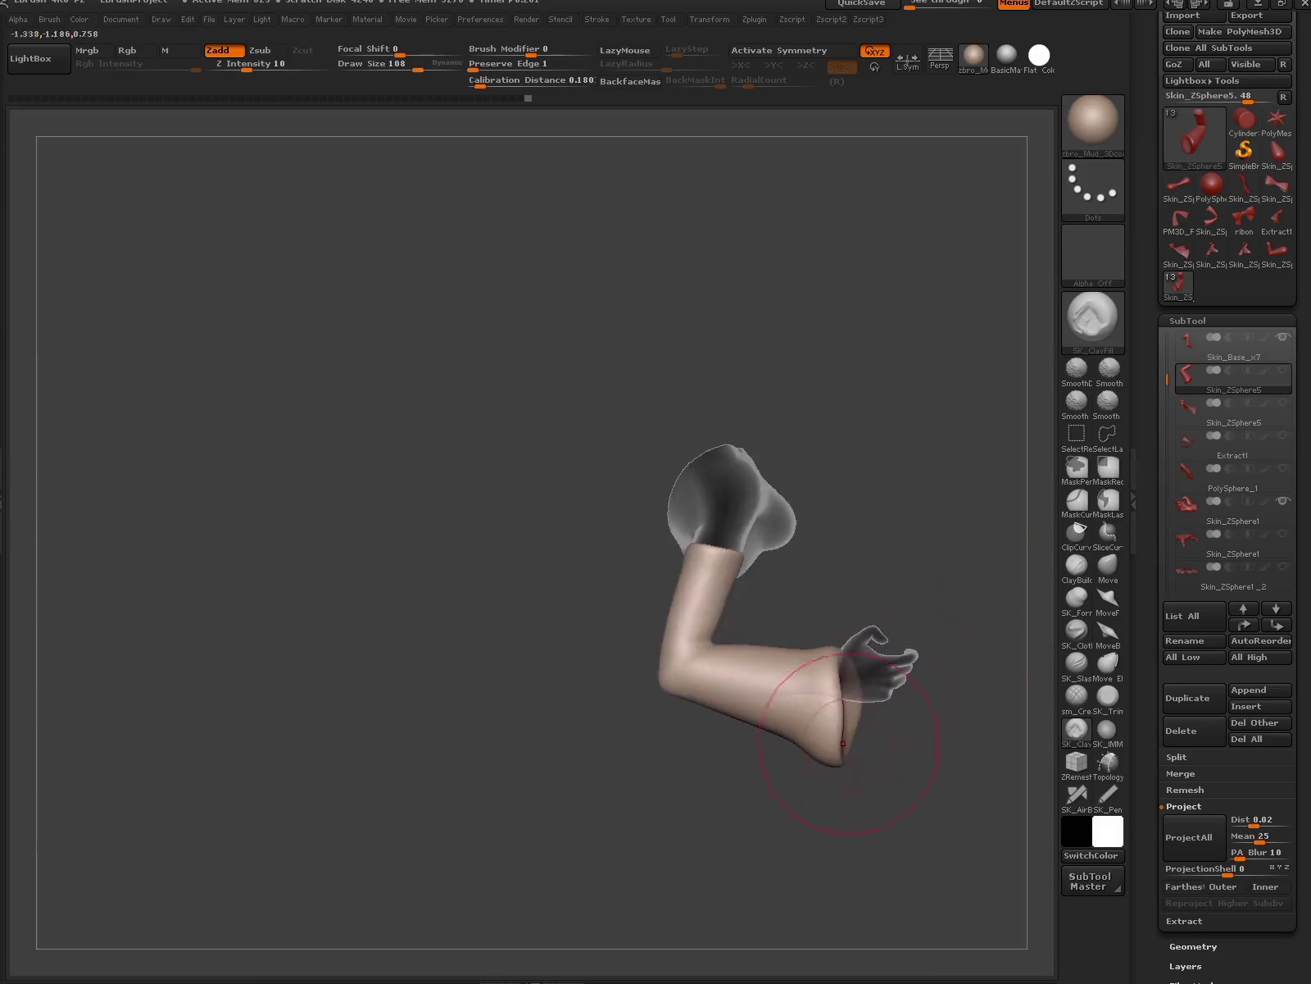
drag(1057, 664, 1016, 623)
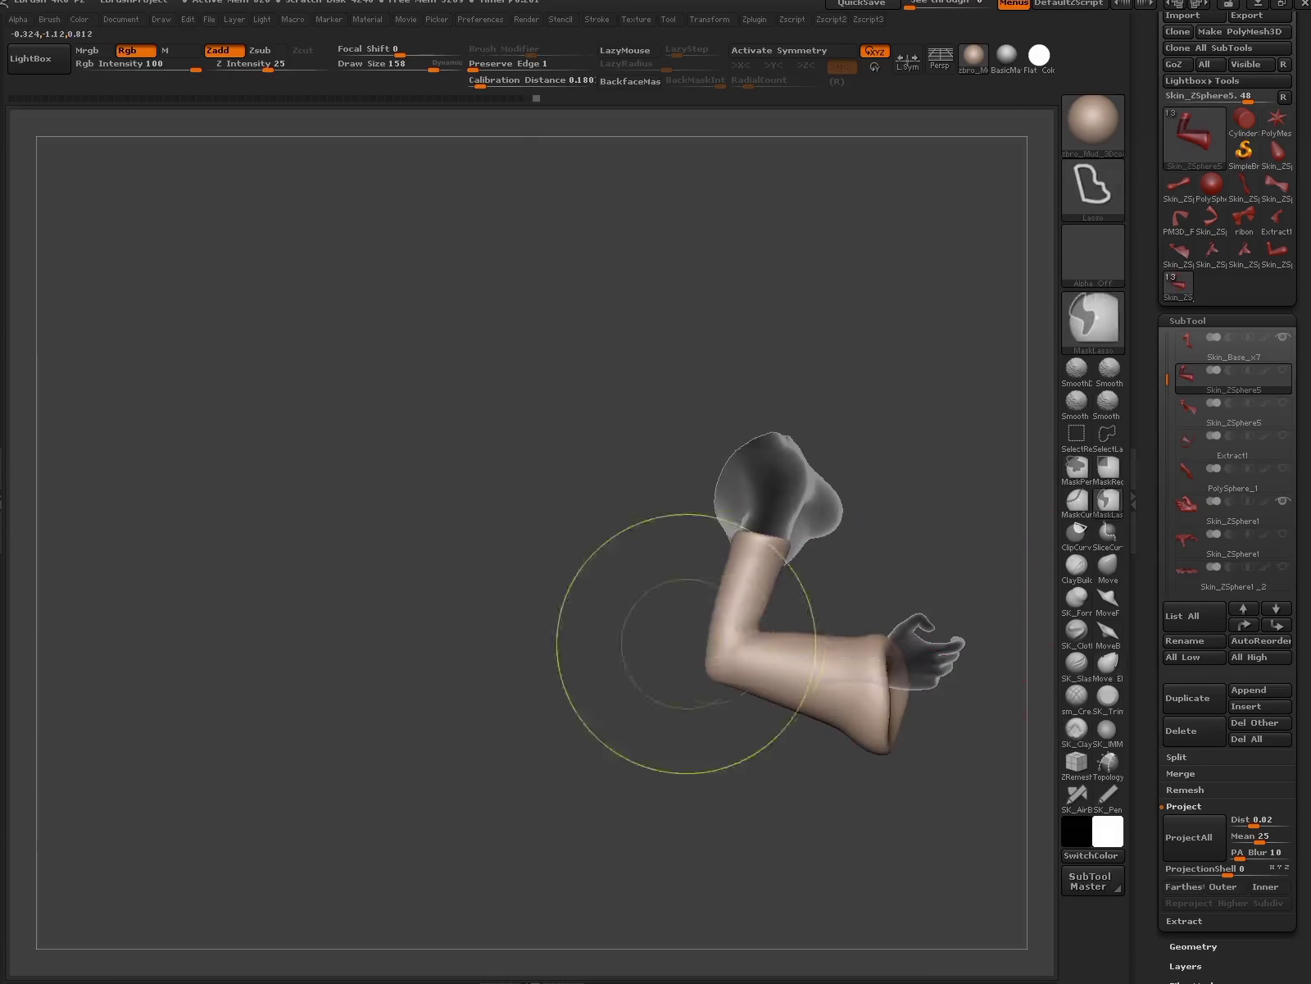
drag(897, 554, 855, 641)
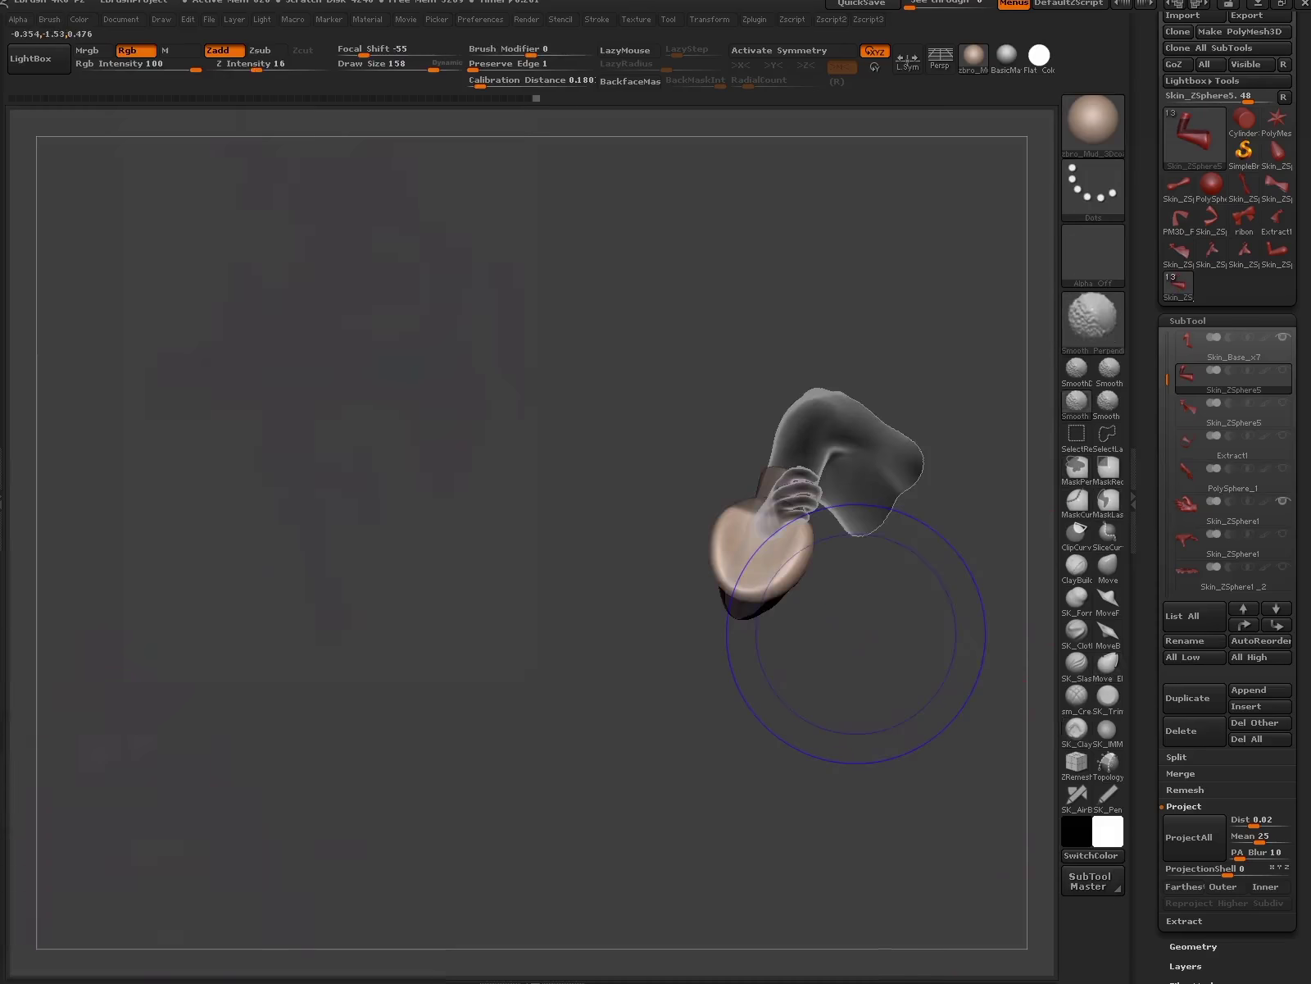
- Select the SnakeHook brush and pull the cuff outward while orbiting the arm
key(b)
click(507, 631)
mouse_move(497, 703)
mouse_down()
mouse_move(878, 732)
mouse_move(819, 688)
mouse_move(845, 676)
mouse_up()
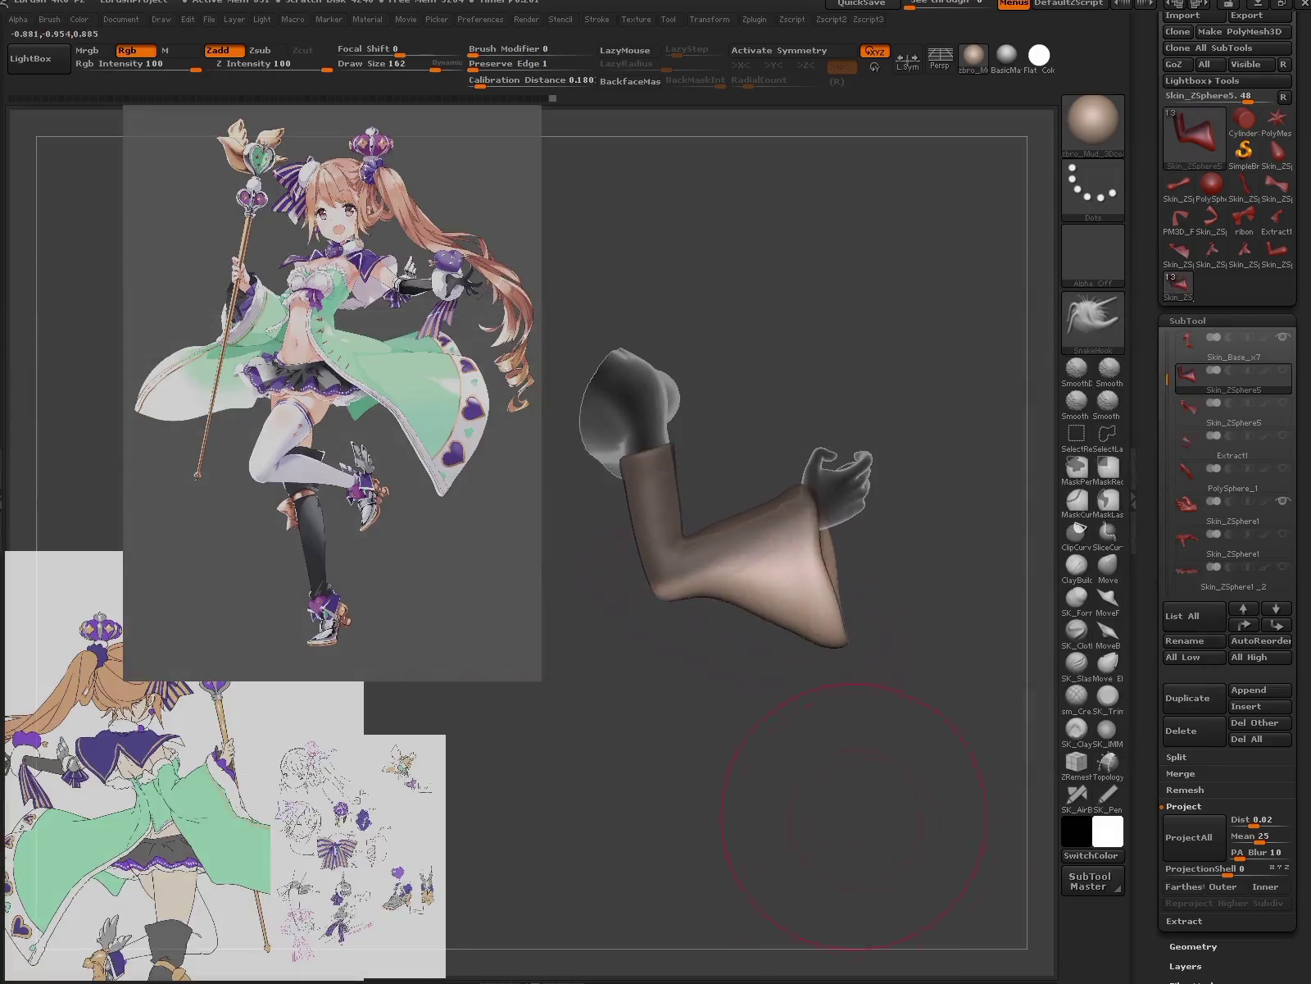
drag(854, 815, 755, 613)
mouse_move(820, 672)
mouse_down()
mouse_move(878, 746)
mouse_move(775, 732)
mouse_move(820, 721)
mouse_move(709, 726)
mouse_up()
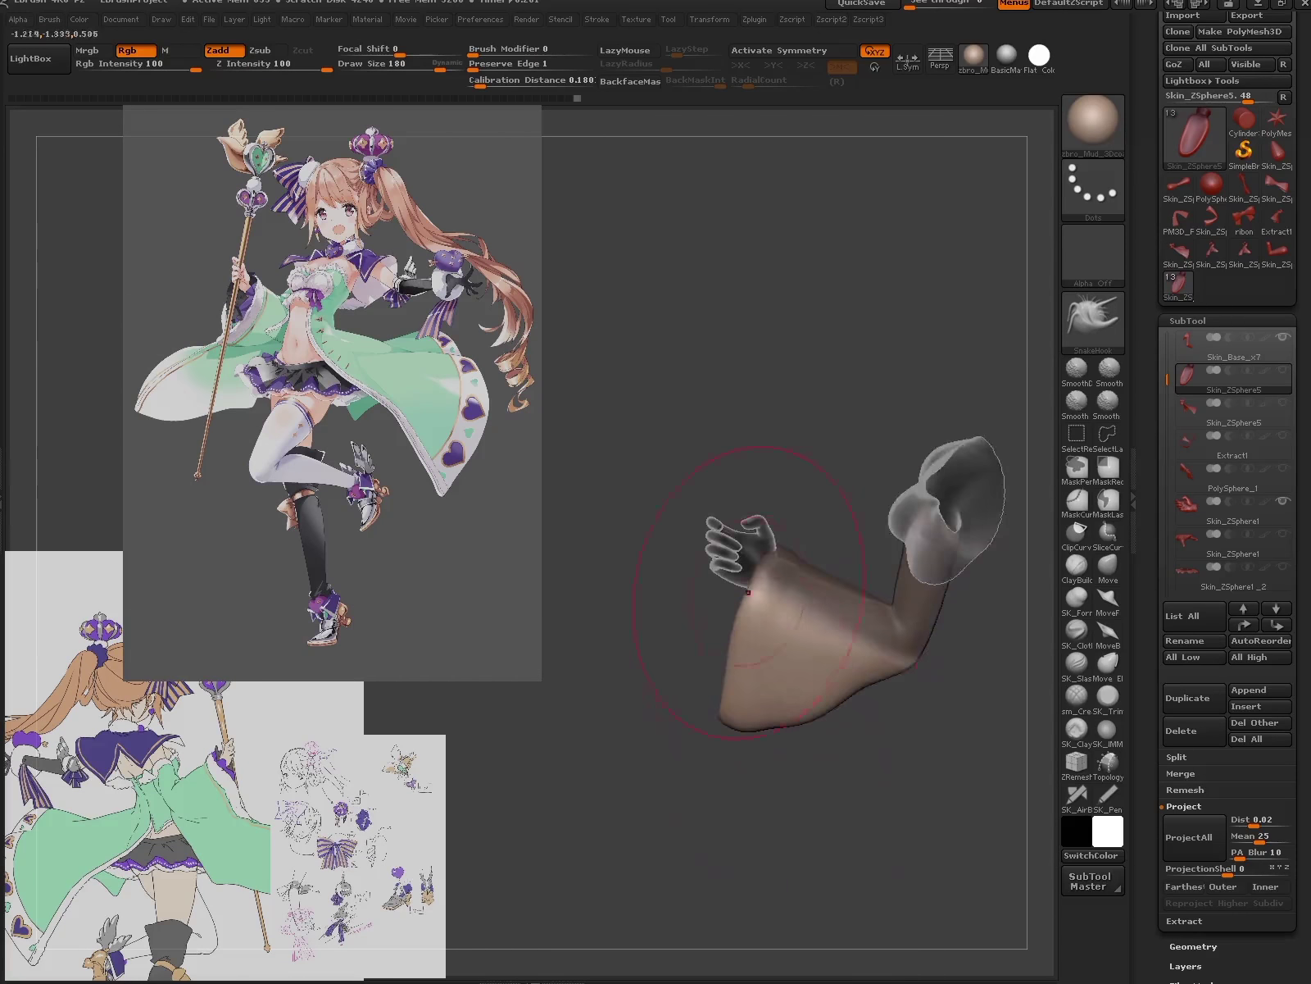
mouse_move(674, 557)
mouse_down()
mouse_move(850, 747)
mouse_move(760, 563)
mouse_move(803, 623)
mouse_move(879, 554)
mouse_up()
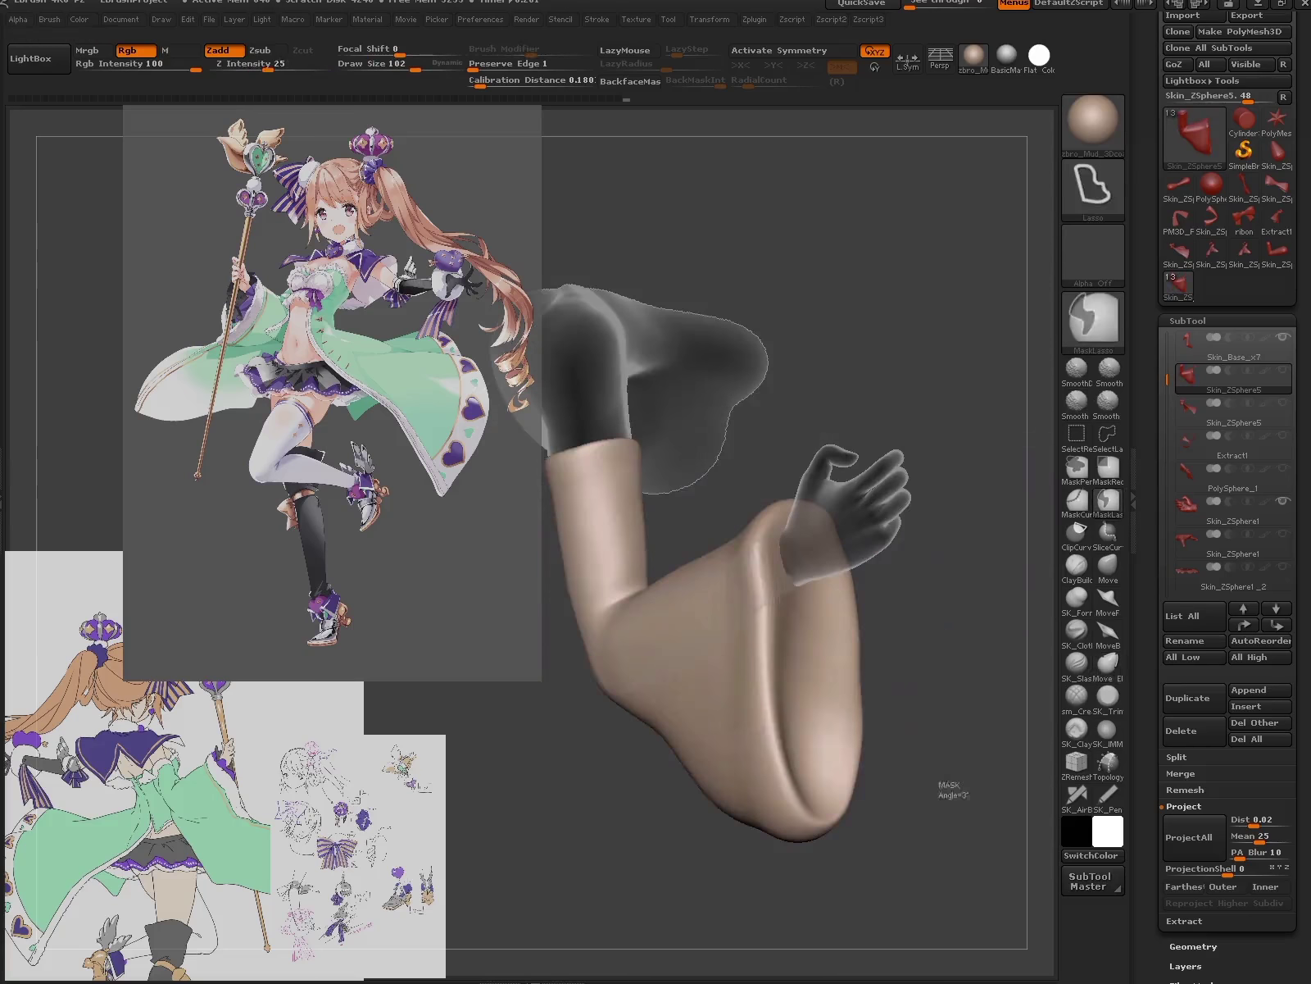
- Check the lengthened cuff from several close angles and pick the SK_Cloth brush
key(b)
click(965, 747)
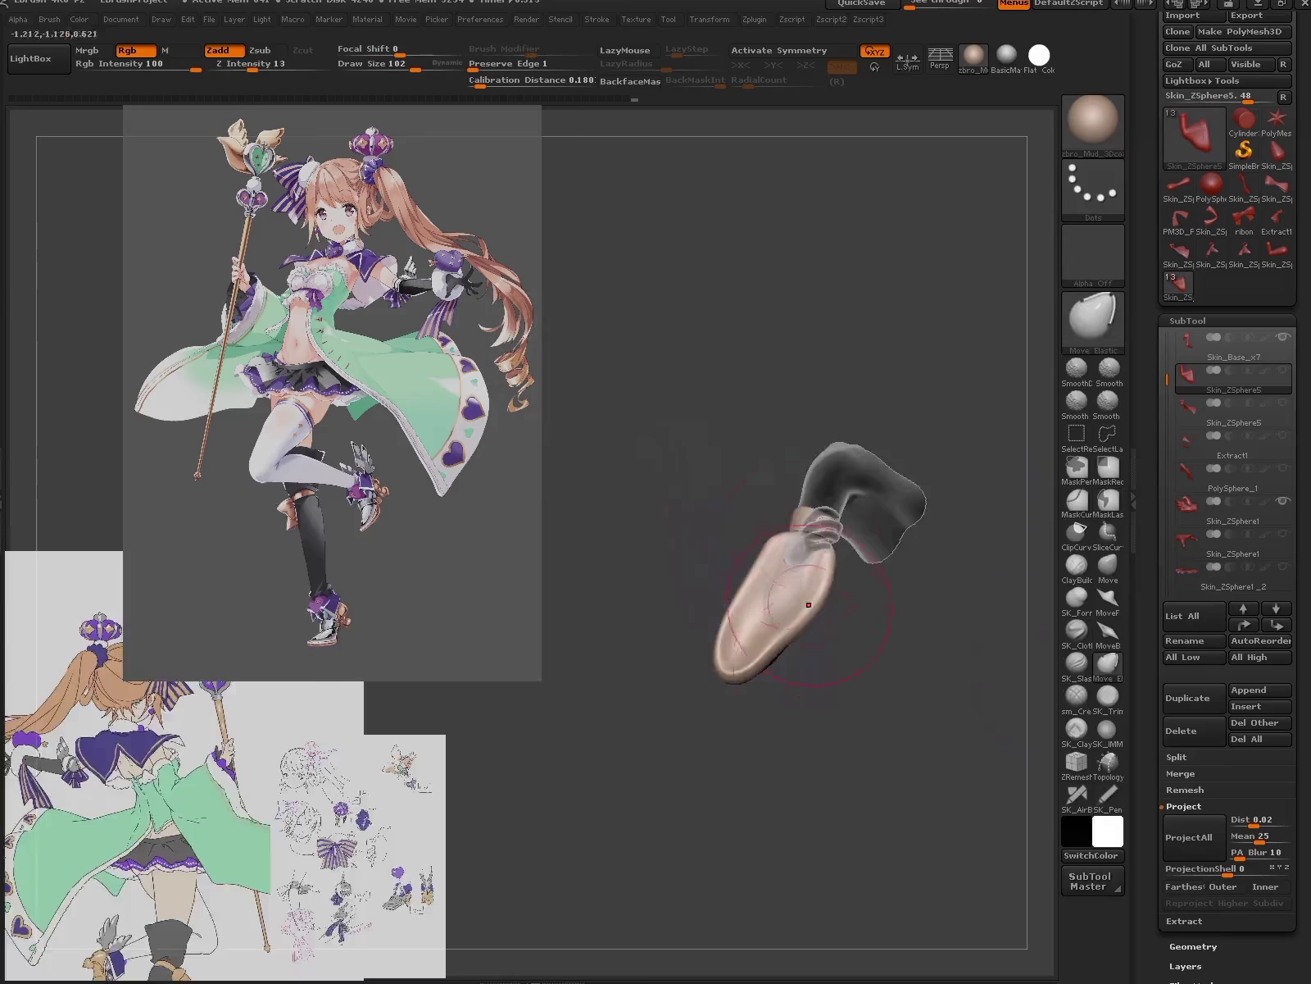
mouse_move(790, 615)
mouse_down()
mouse_move(763, 721)
mouse_move(815, 703)
mouse_move(804, 518)
mouse_move(807, 598)
mouse_up()
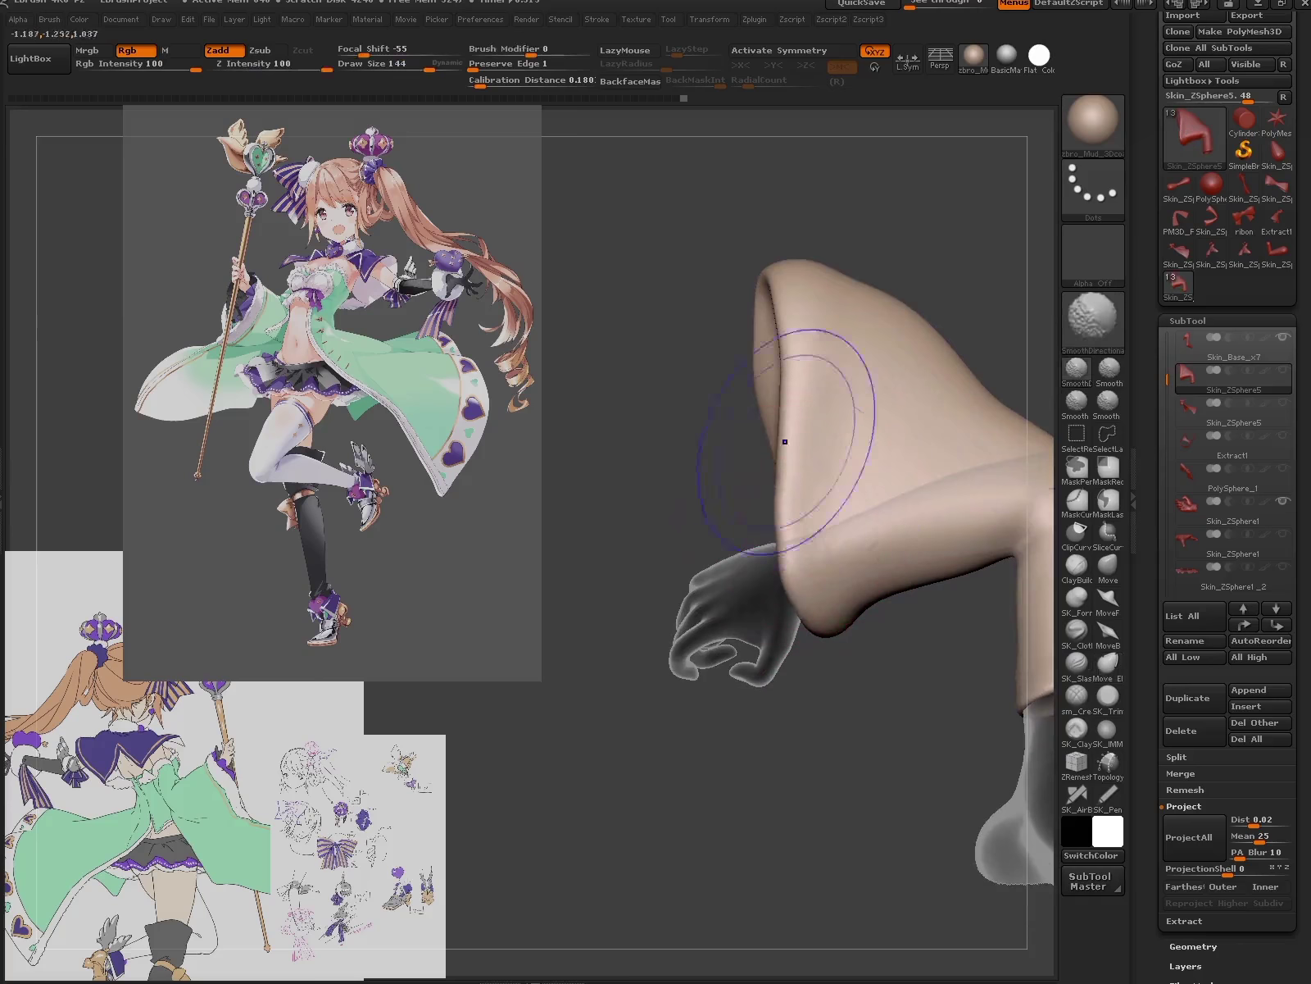
mouse_move(784, 441)
mouse_down()
mouse_move(826, 599)
mouse_move(777, 595)
mouse_move(828, 590)
mouse_up()
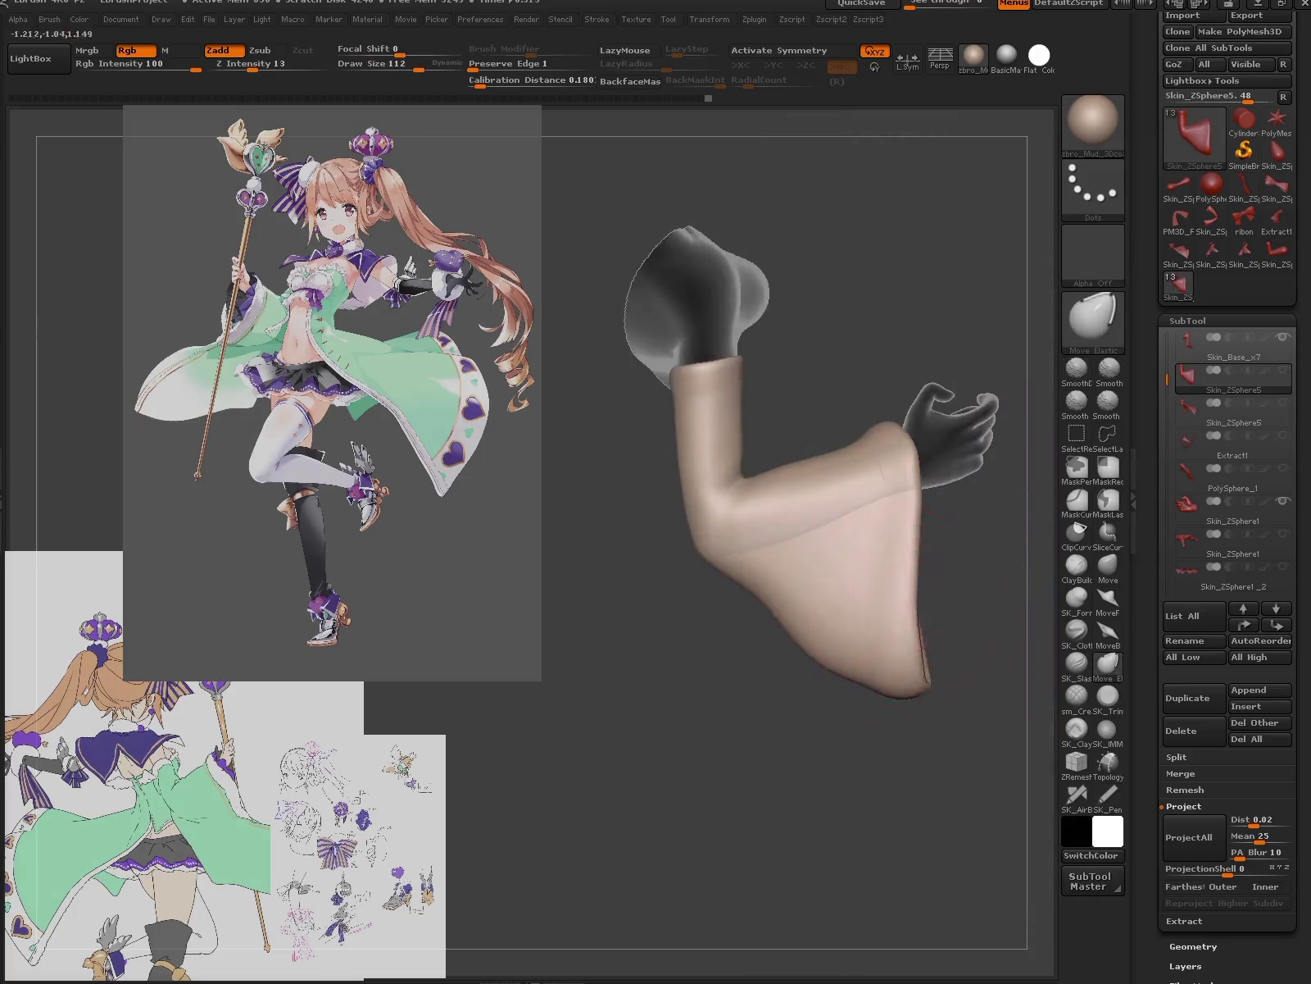
mouse_move(912, 562)
mouse_down()
mouse_move(877, 746)
mouse_move(1016, 623)
mouse_up()
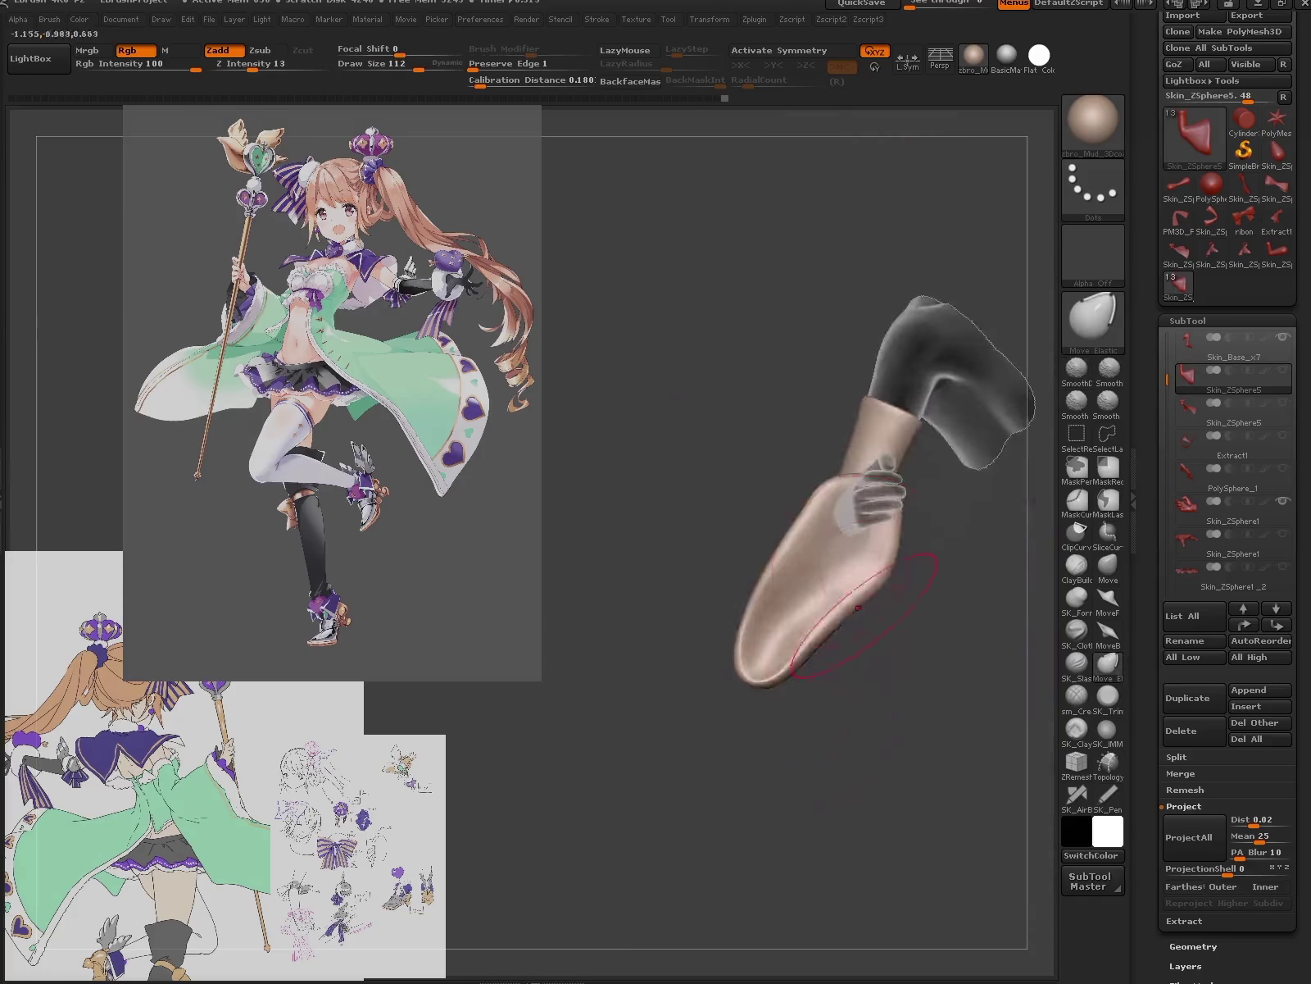
click(1076, 630)
drag(878, 585, 859, 460)
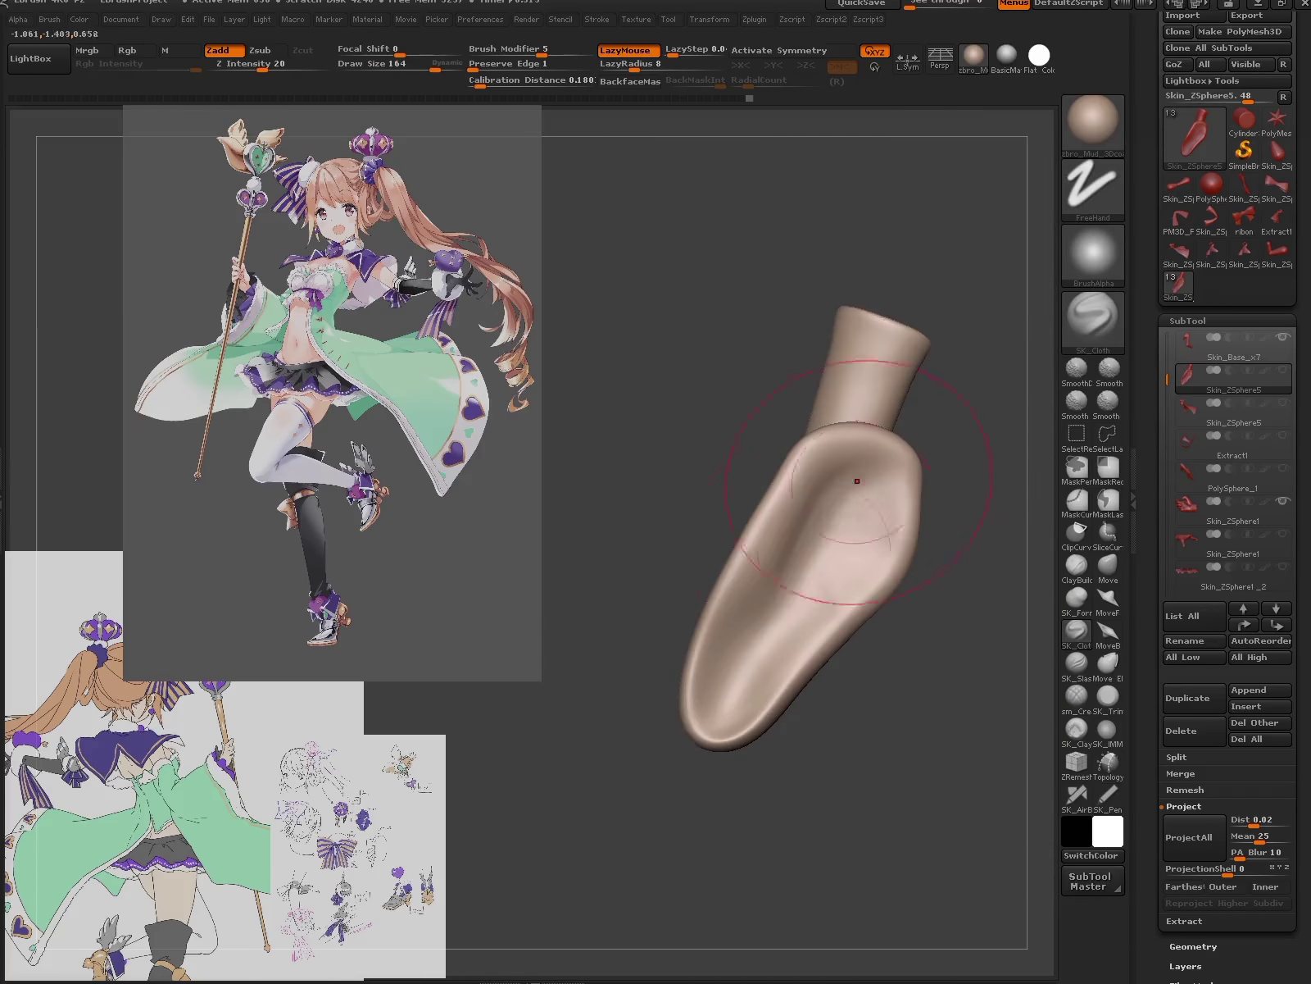
- Rotate in on the arm and alternate Move Elastic and ClayFill brushes on the sleeve end
mouse_move(931, 747)
mouse_down()
mouse_move(849, 650)
mouse_move(1024, 609)
mouse_move(901, 656)
mouse_move(793, 614)
mouse_up()
click(1107, 662)
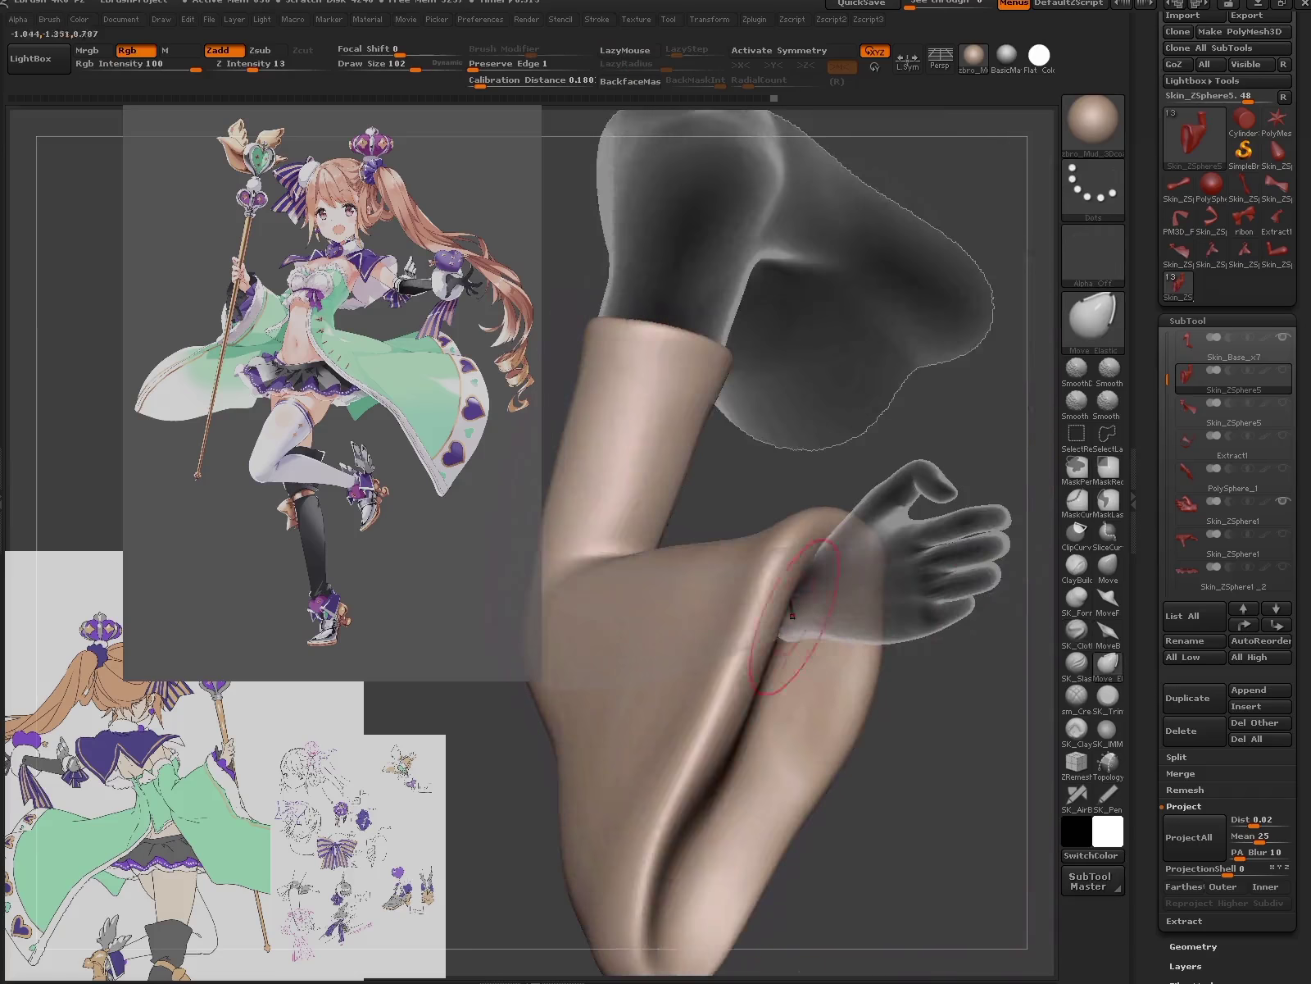
drag(1016, 738, 820, 656)
click(1076, 728)
drag(983, 656, 834, 571)
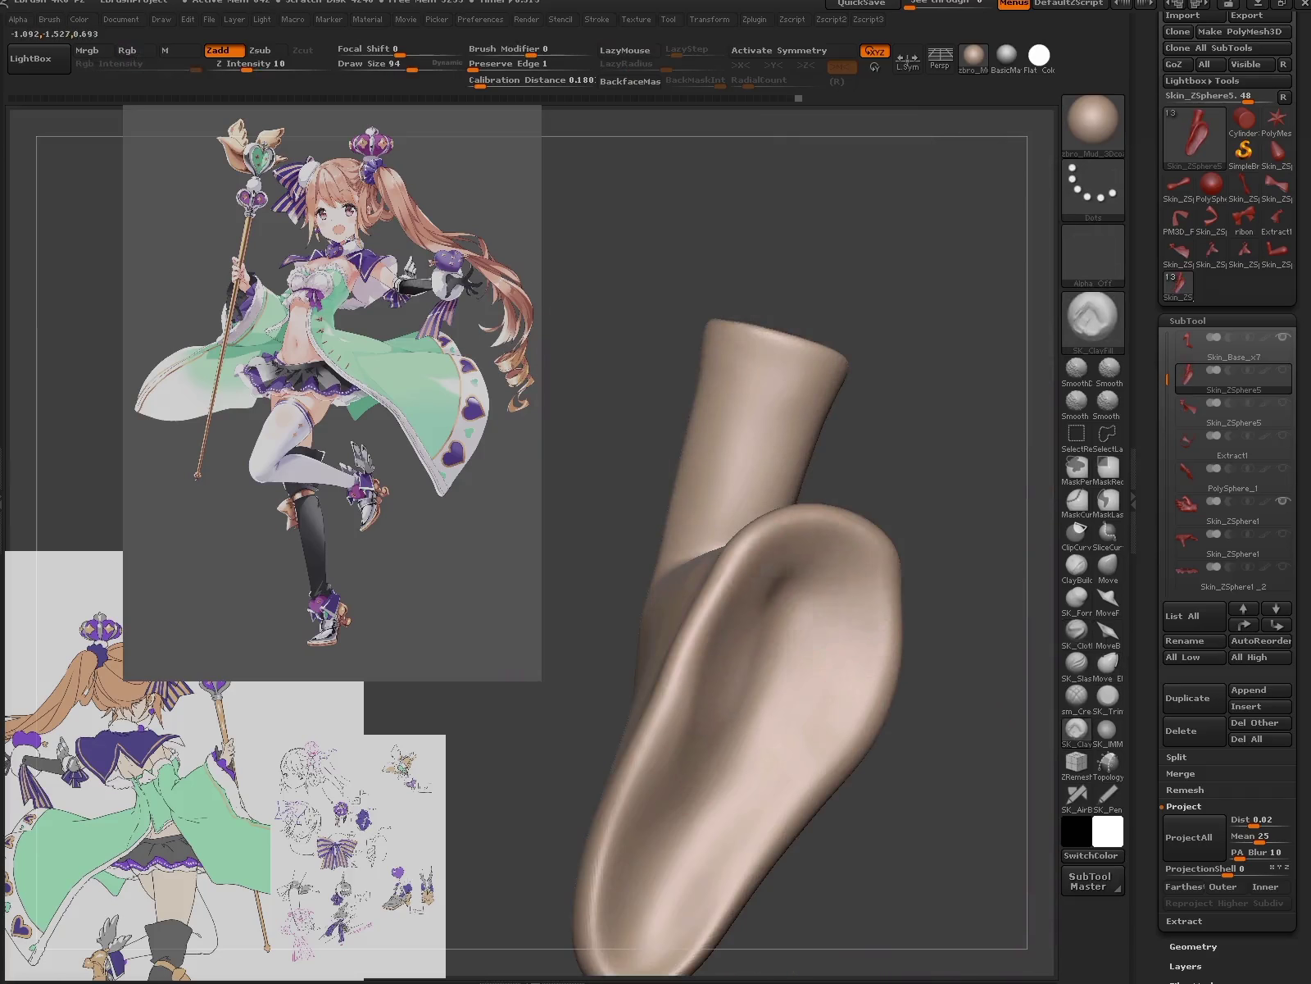
drag(943, 615, 1025, 598)
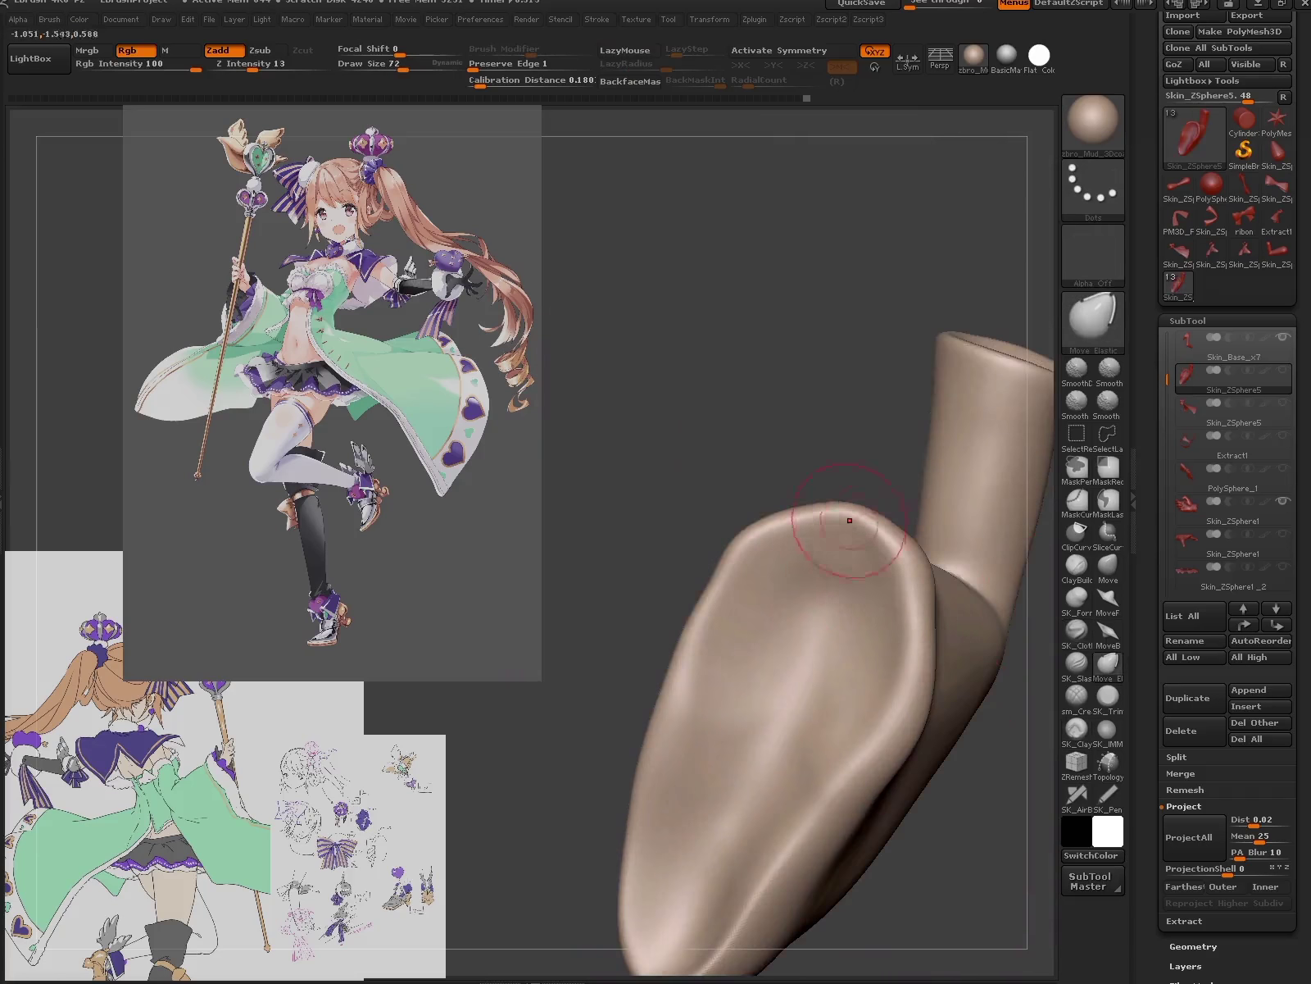
drag(850, 520, 856, 530)
- Orbit around the forearm, elbow and hand to inspect the sleeve cuff
mouse_move(921, 582)
mouse_down()
mouse_move(877, 787)
mouse_move(849, 623)
mouse_move(877, 820)
mouse_move(890, 509)
mouse_up()
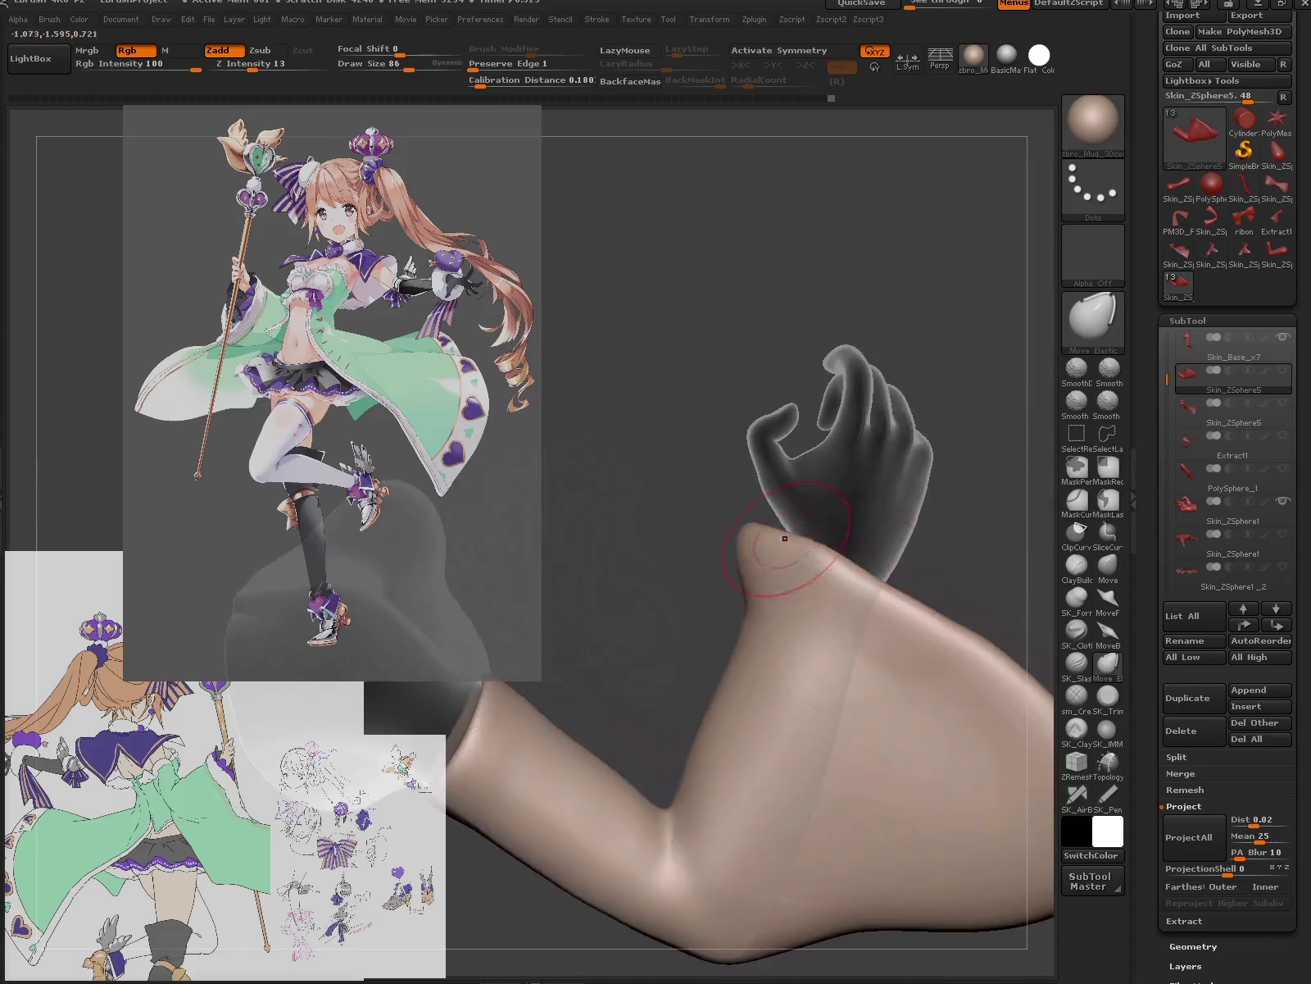
drag(790, 557, 856, 558)
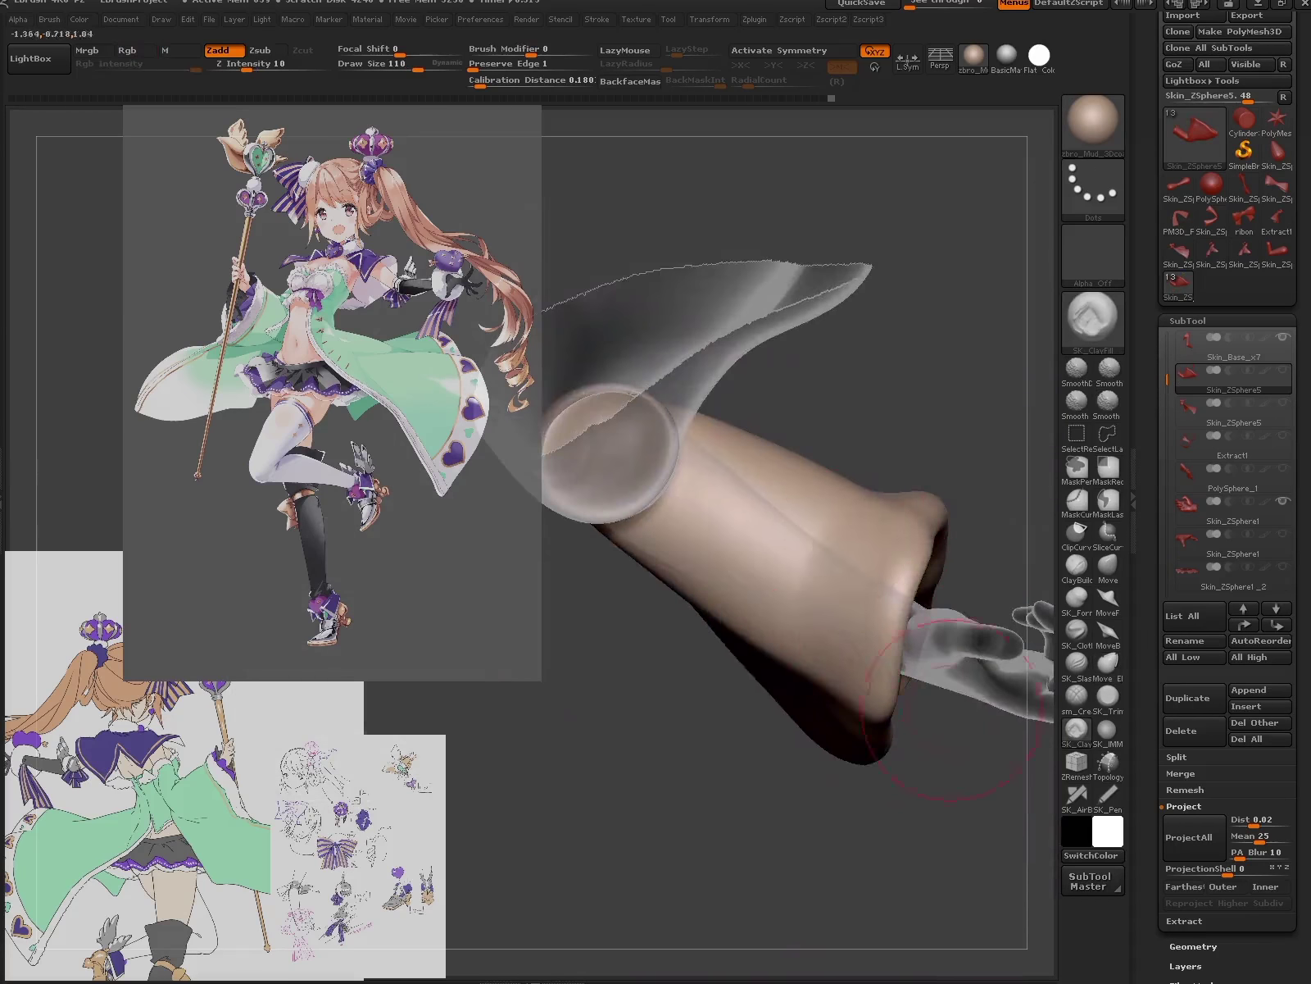
mouse_move(951, 709)
mouse_down()
mouse_move(878, 717)
mouse_move(812, 530)
mouse_up()
drag(820, 756, 828, 741)
mouse_move(774, 631)
mouse_down()
mouse_move(790, 717)
mouse_move(878, 629)
mouse_move(839, 663)
mouse_up()
- Switch to Move (BMV) then Move Elastic, turning the cuff to face the viewer
key(b)
key(m)
key(v)
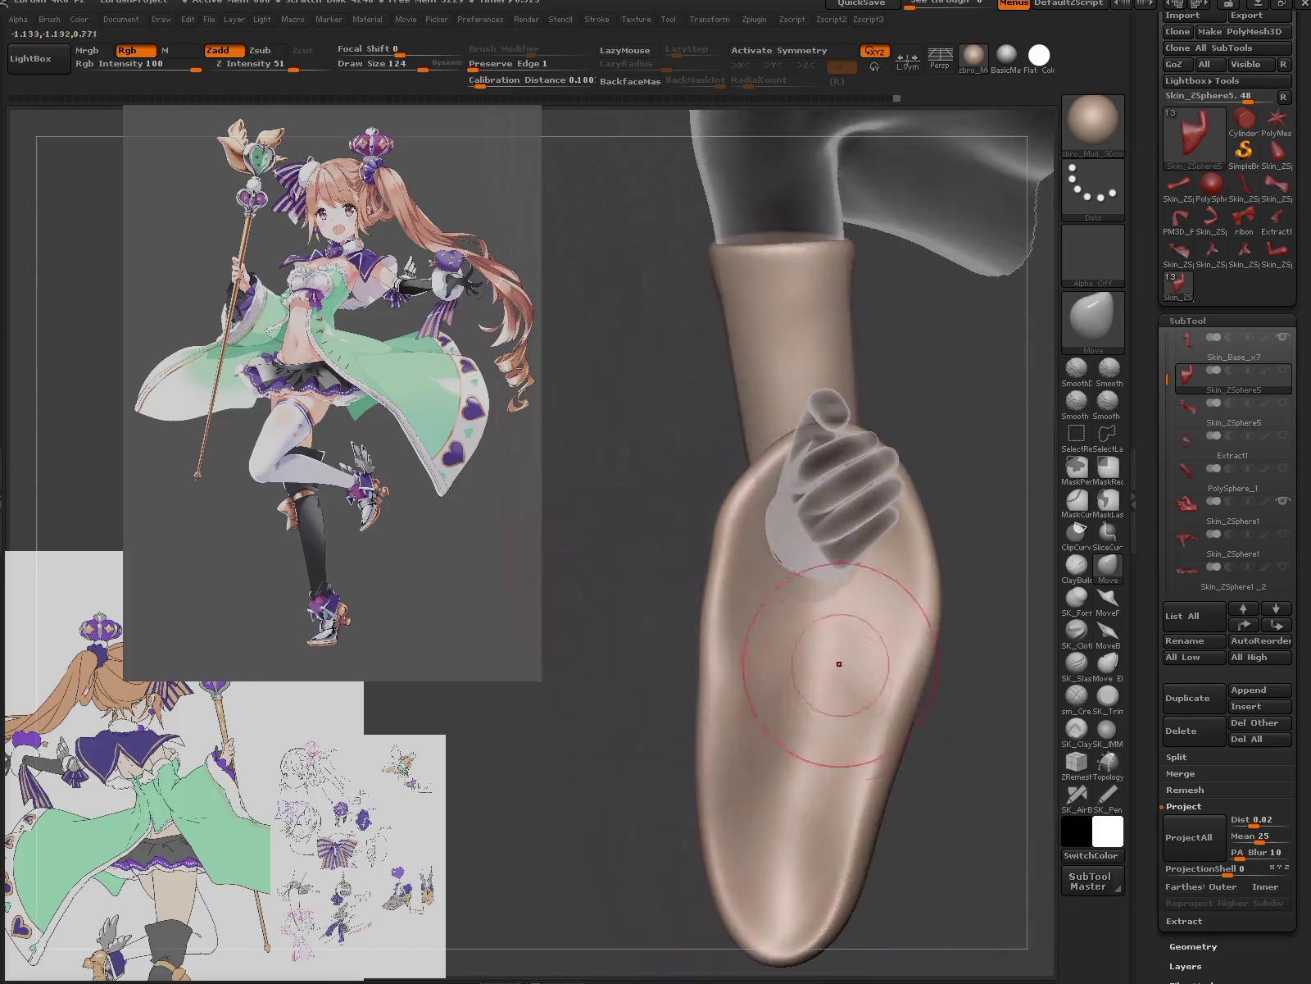
mouse_move(947, 807)
mouse_down()
mouse_move(877, 713)
mouse_move(878, 790)
mouse_move(1025, 689)
mouse_up()
click(1109, 662)
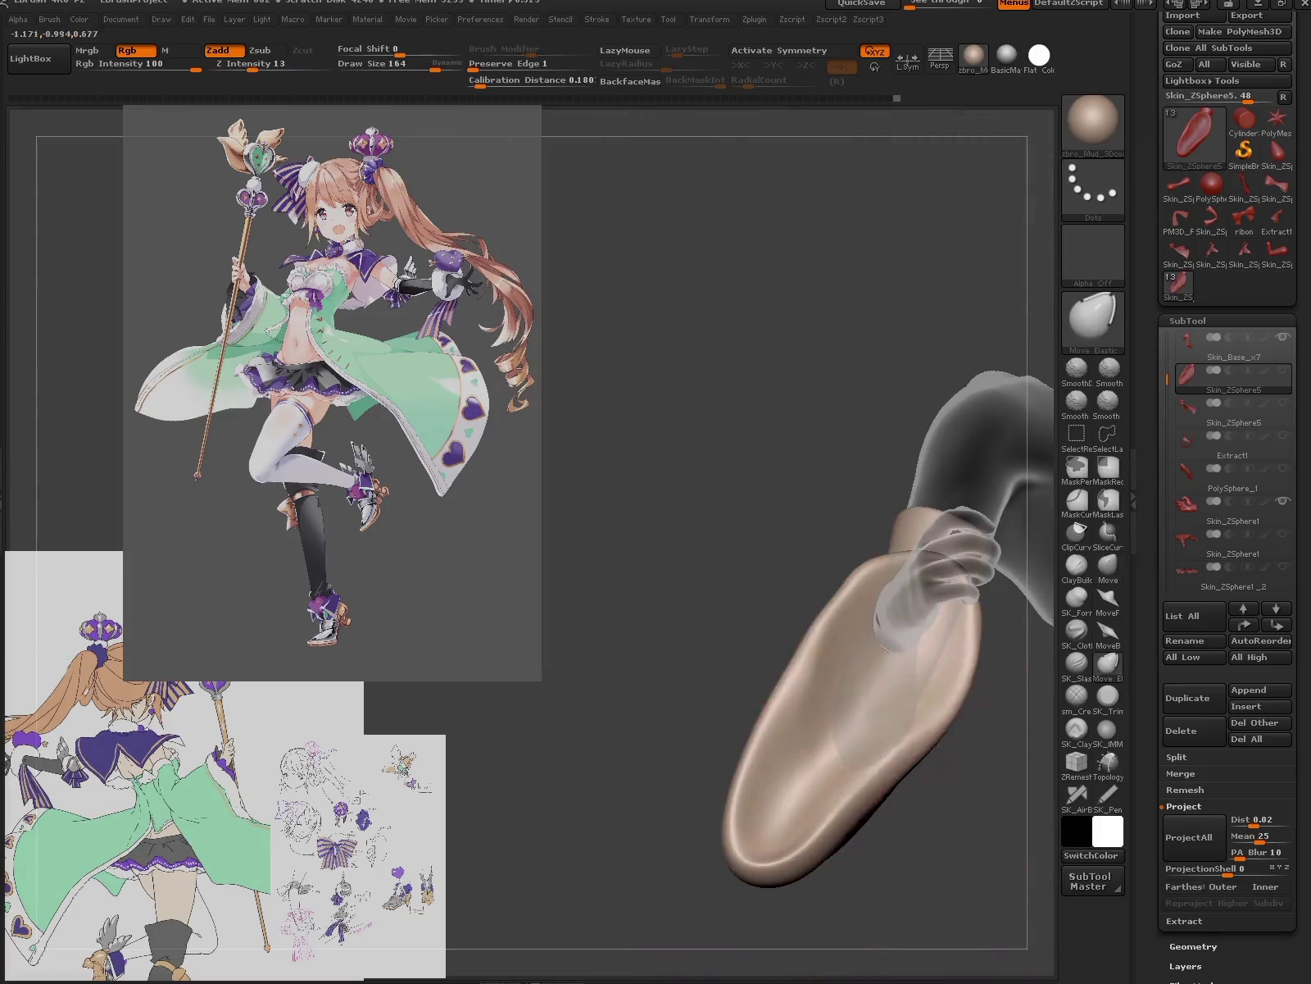
drag(820, 639, 890, 599)
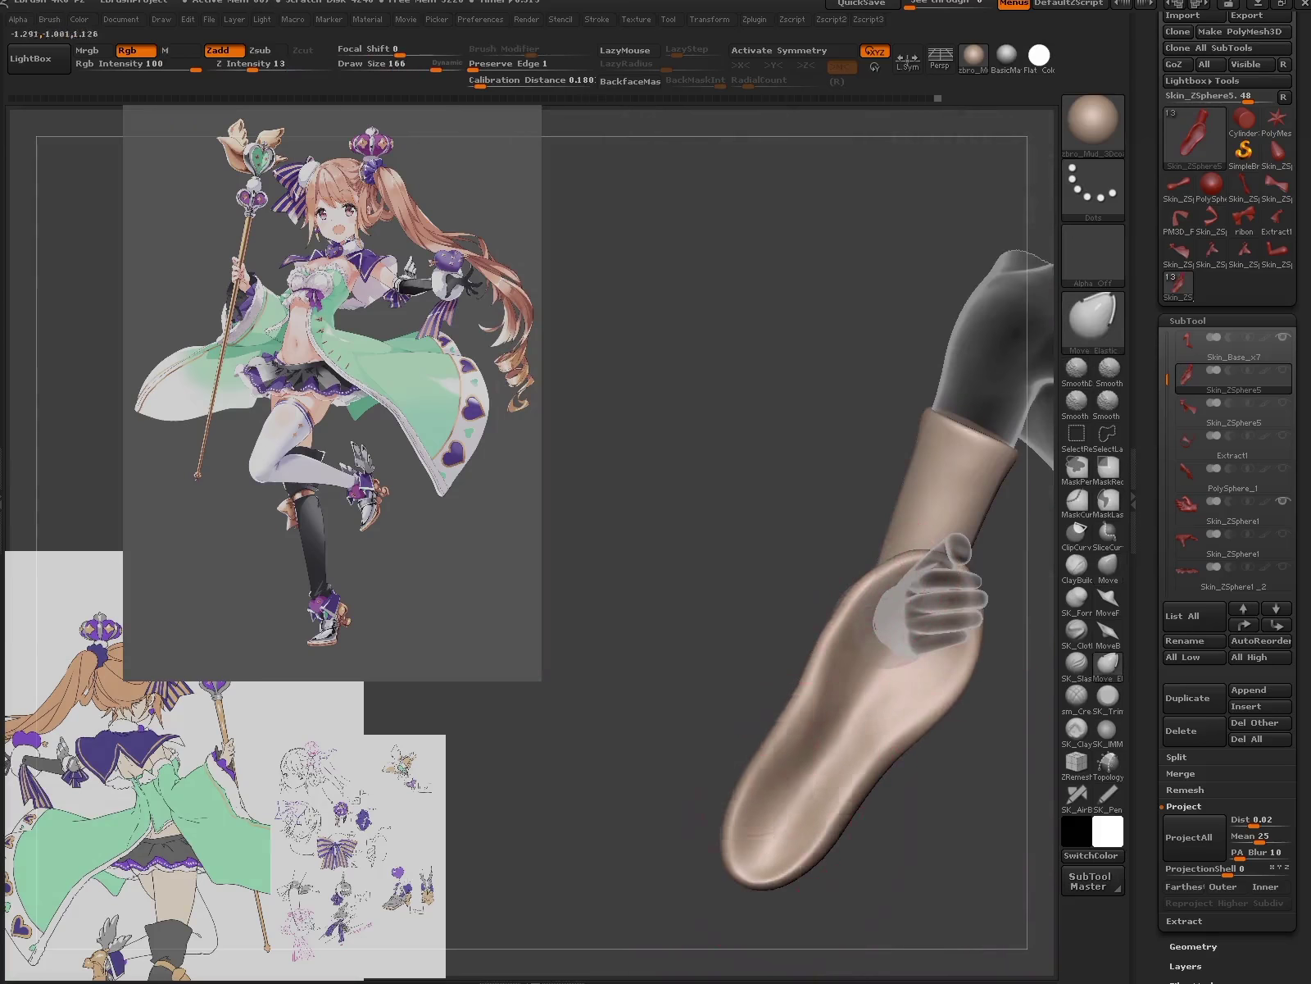
mouse_move(877, 754)
mouse_down()
mouse_move(934, 668)
mouse_move(935, 680)
mouse_up()
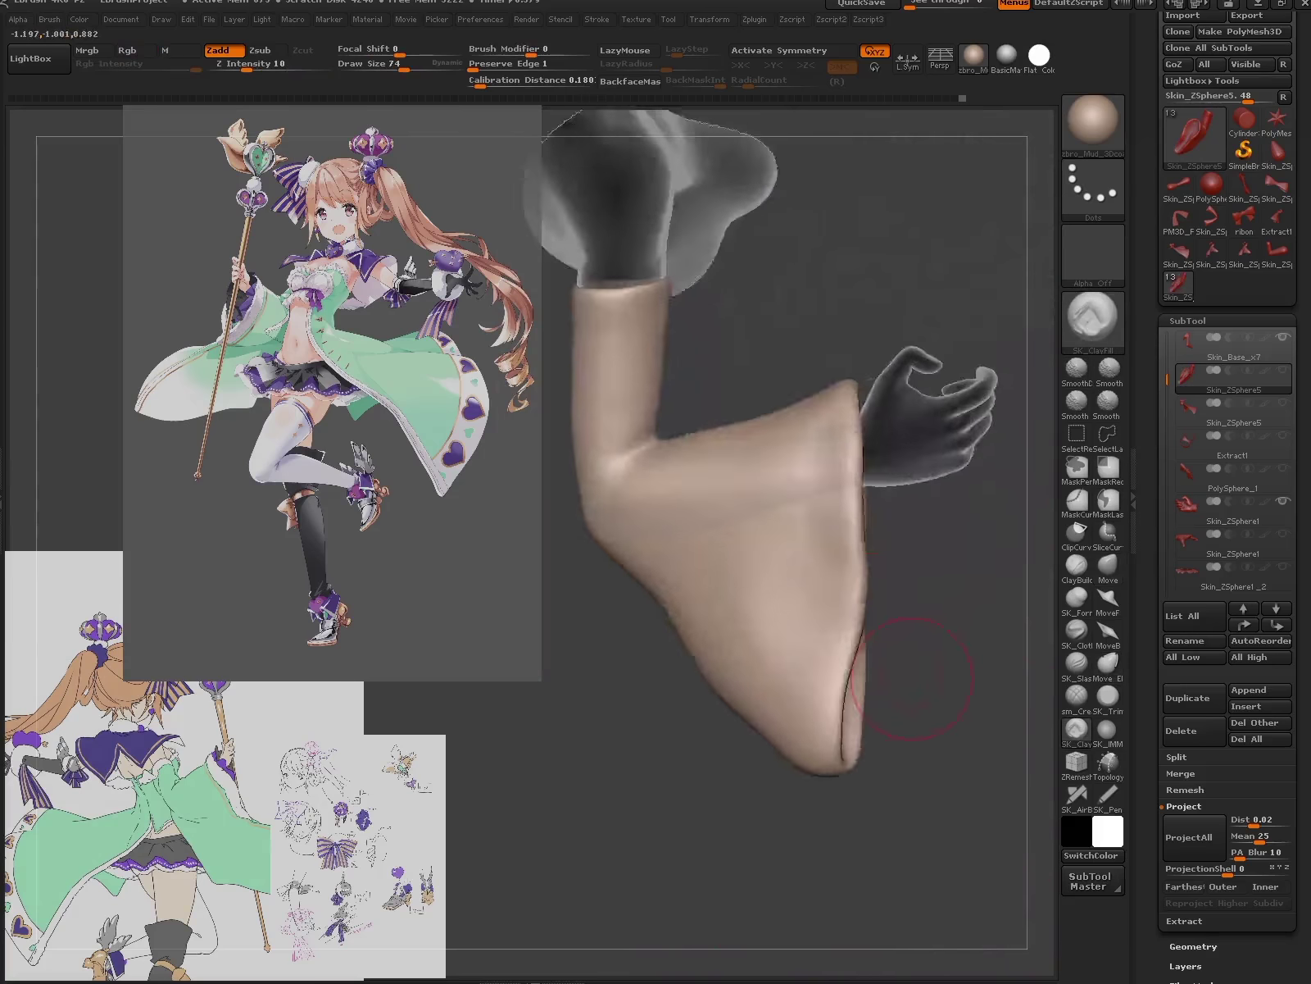
- Swap among clay brush shortcuts (BC, BSC) while orbiting the arm upright
key(b)
key(c)
key(b)
drag(924, 597, 840, 558)
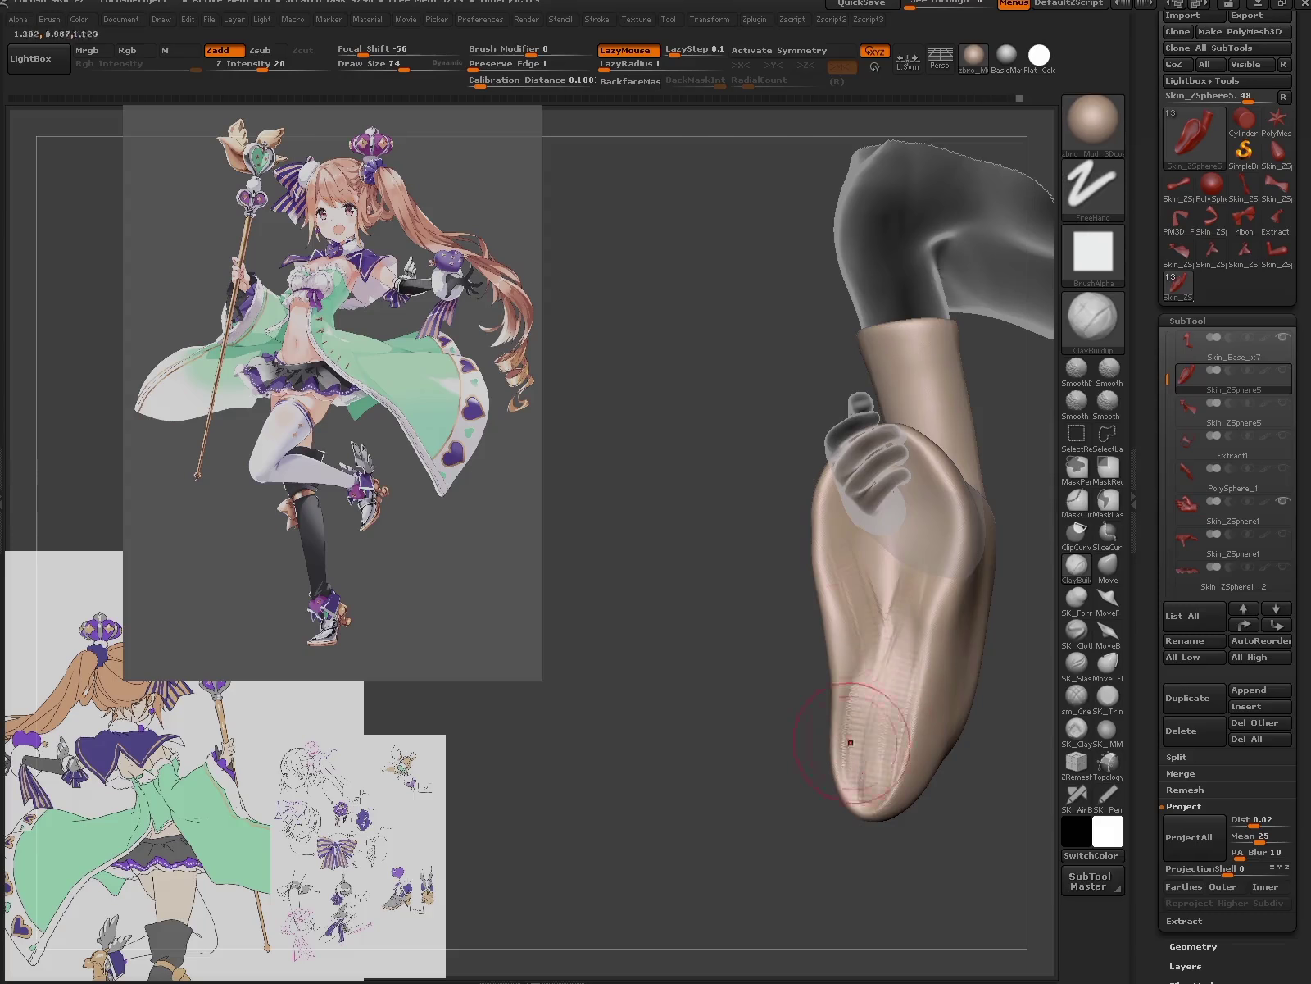
key(b)
key(s)
key(c)
- Pull the sleeve cuff outward with a Move brush, hand in front
drag(904, 836, 963, 694)
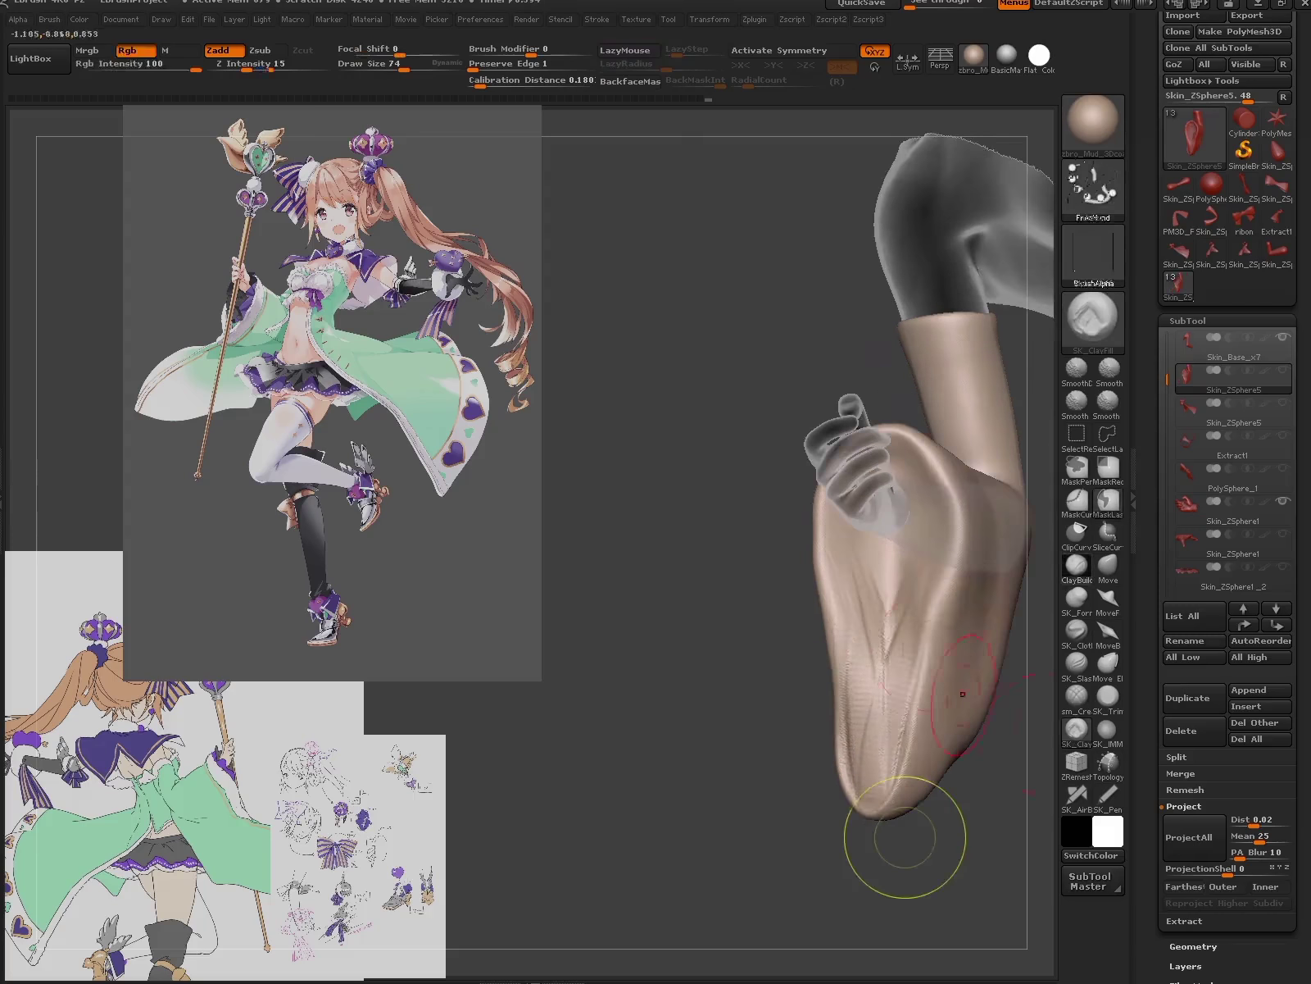
mouse_move(909, 836)
mouse_down()
mouse_move(844, 623)
mouse_move(902, 573)
mouse_up()
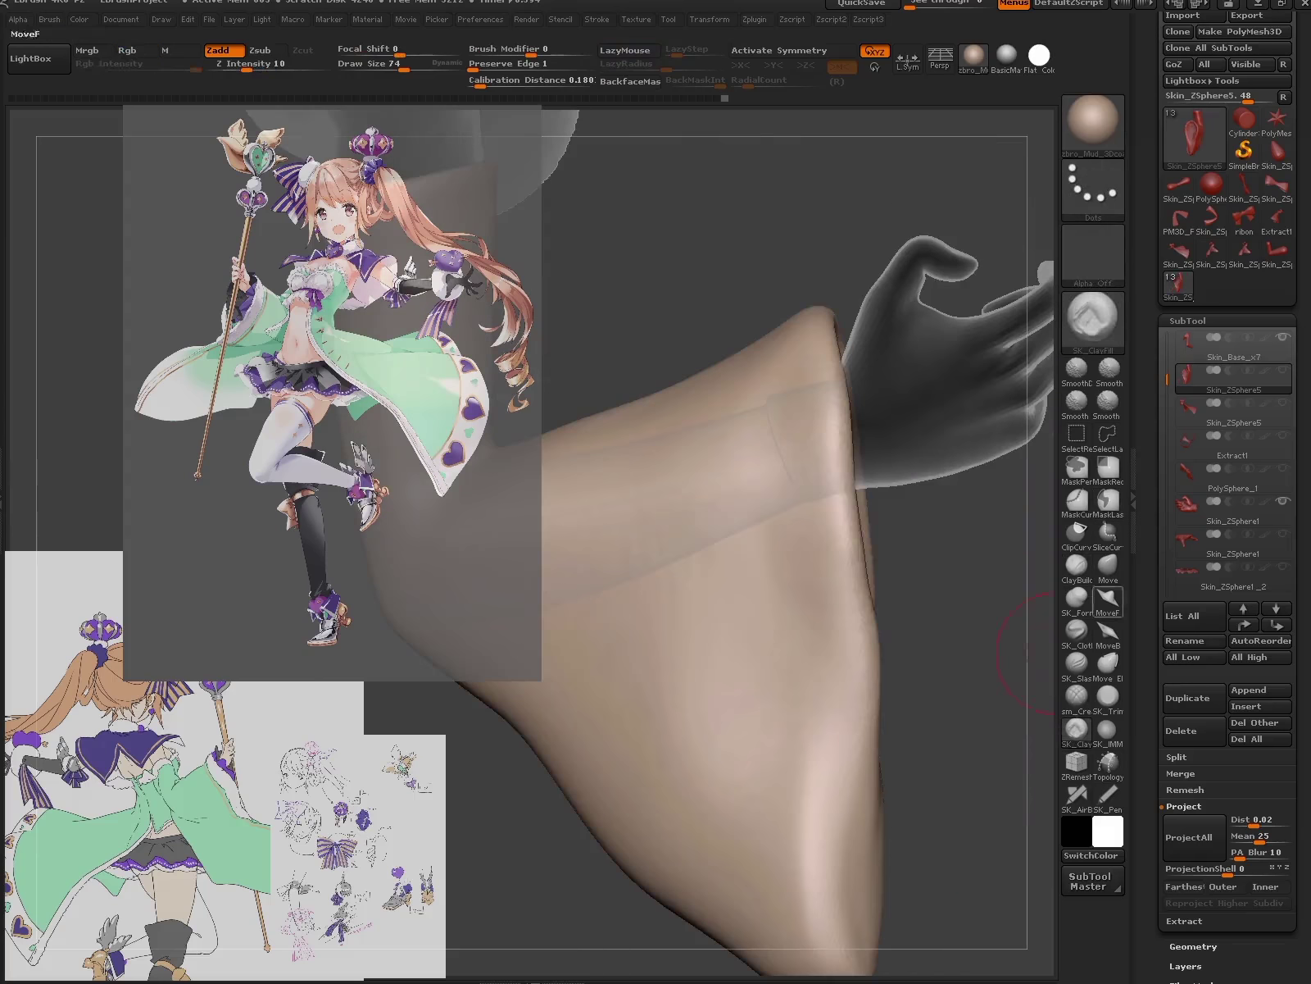
click(1108, 597)
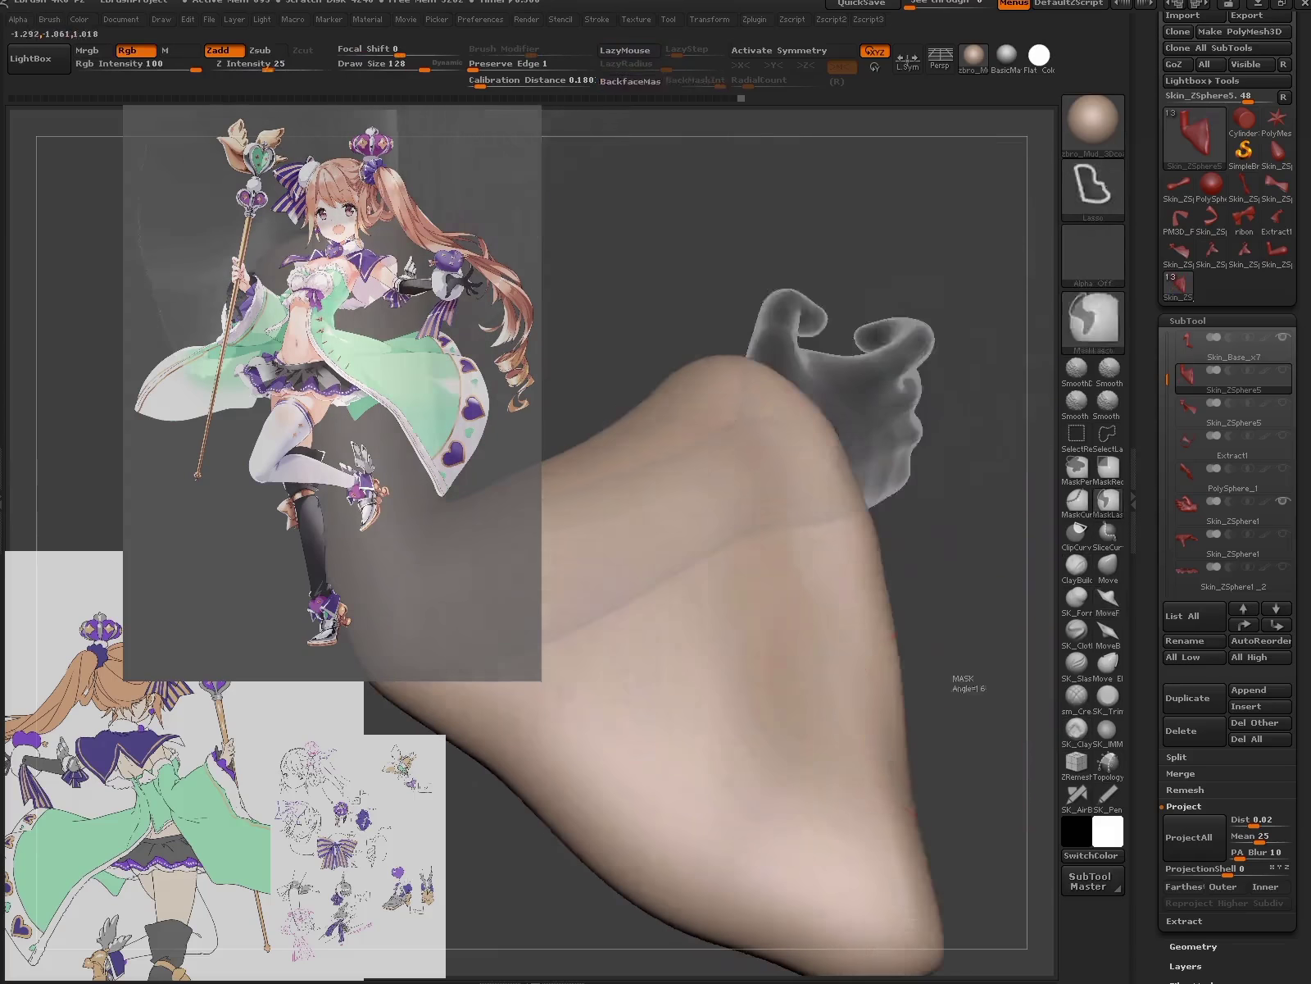
drag(849, 541, 955, 490)
drag(943, 574, 1029, 664)
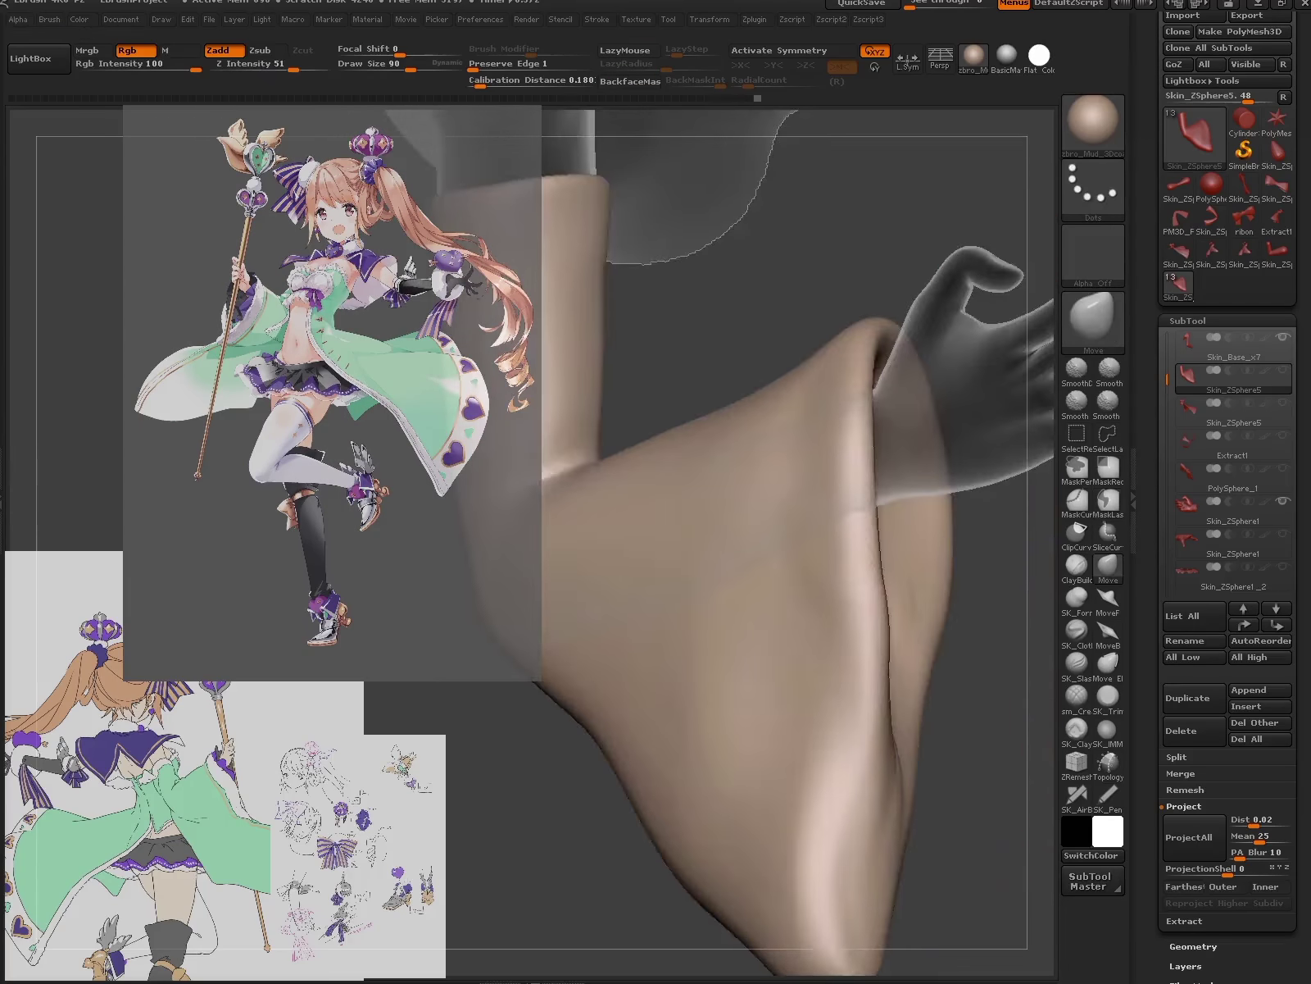
- Sculpt two SK_Cloth folds down the sleeve's side
click(1076, 565)
click(1076, 596)
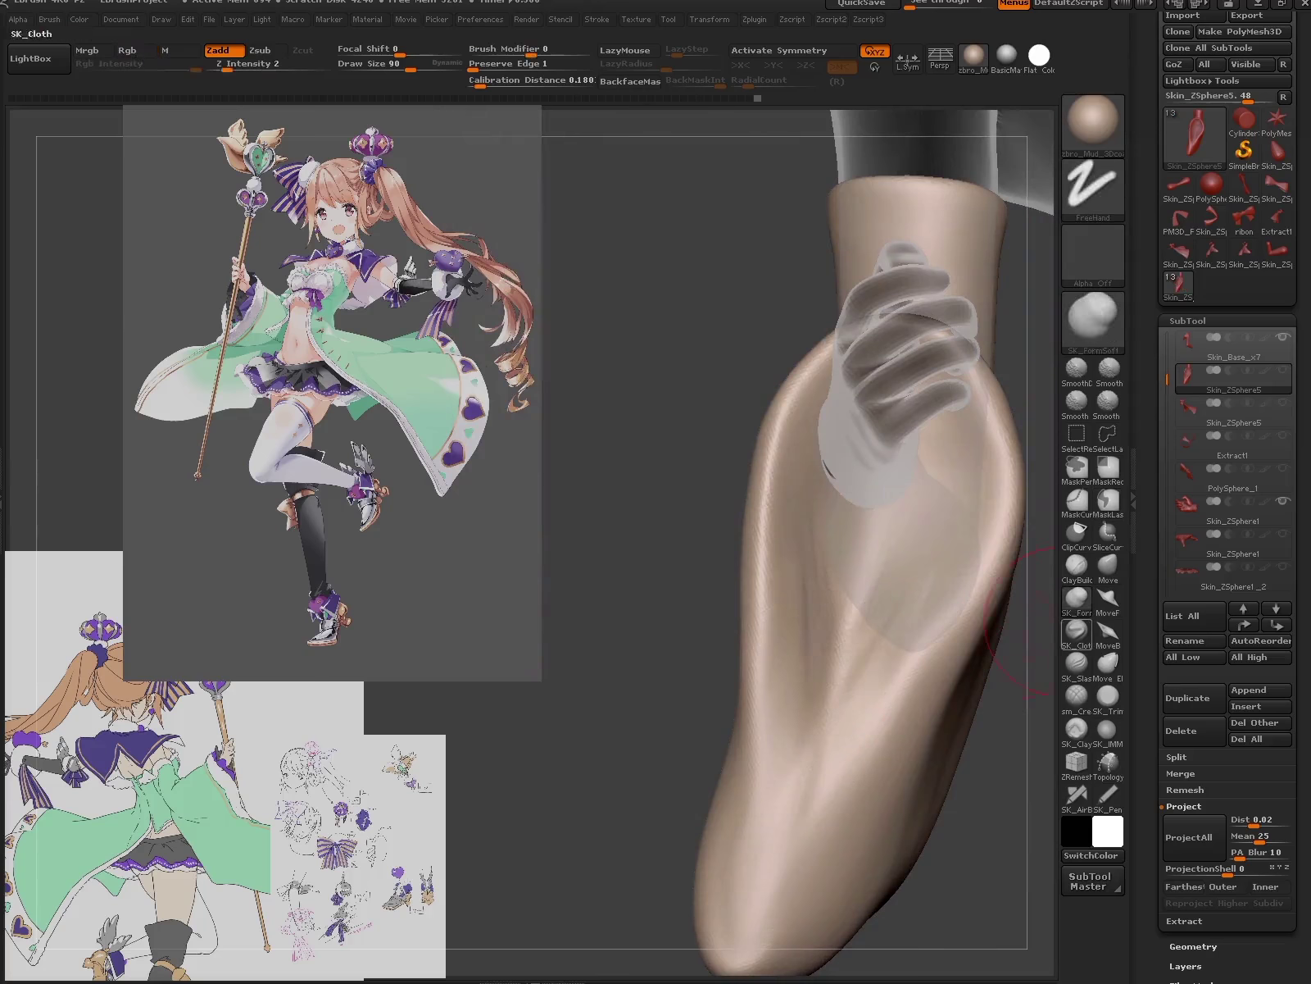
click(1076, 629)
drag(793, 417, 787, 737)
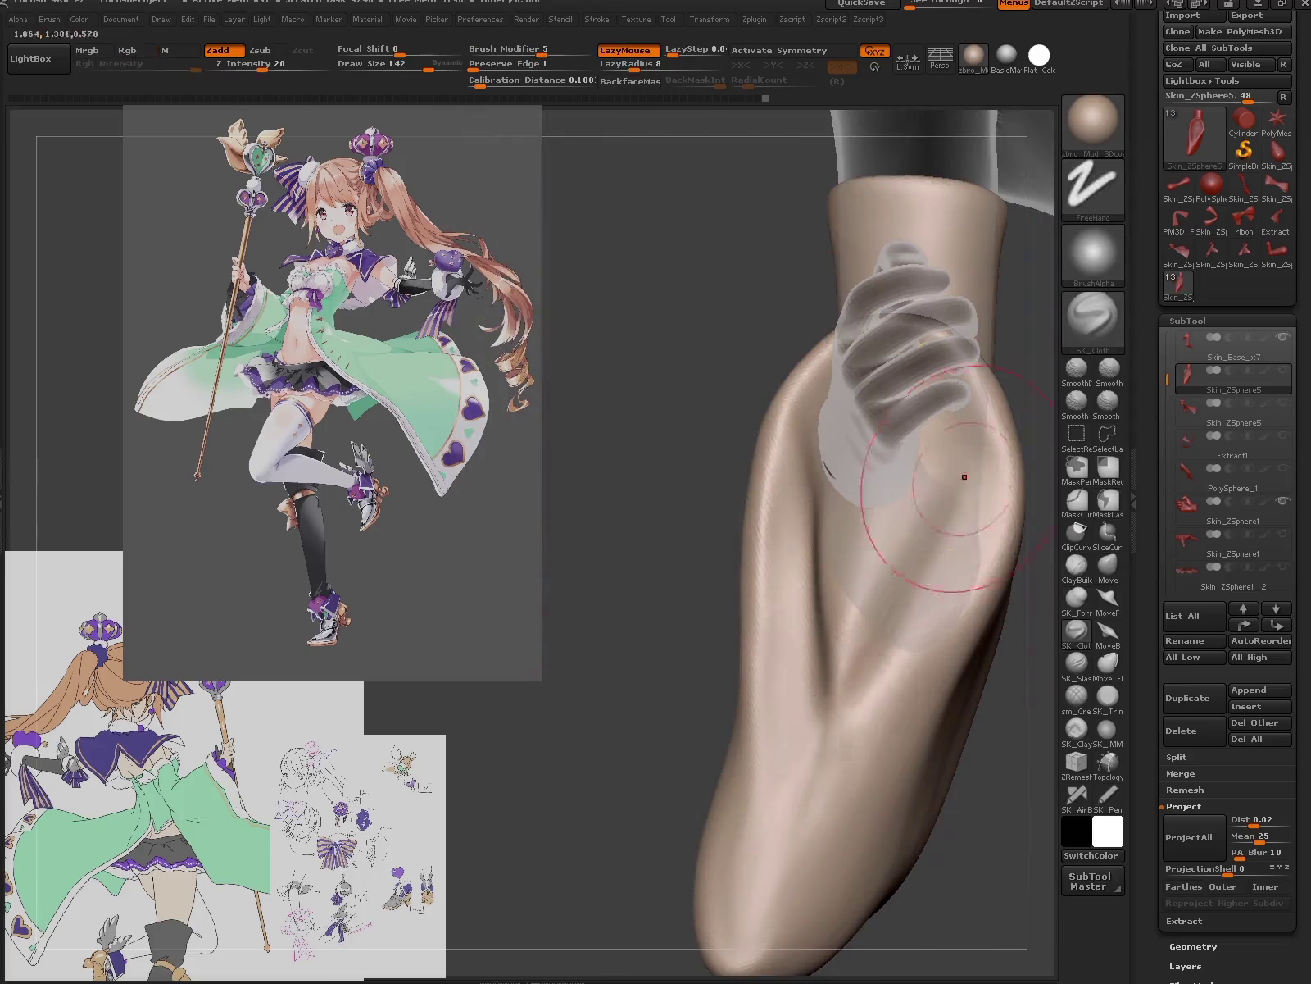
drag(889, 614, 789, 492)
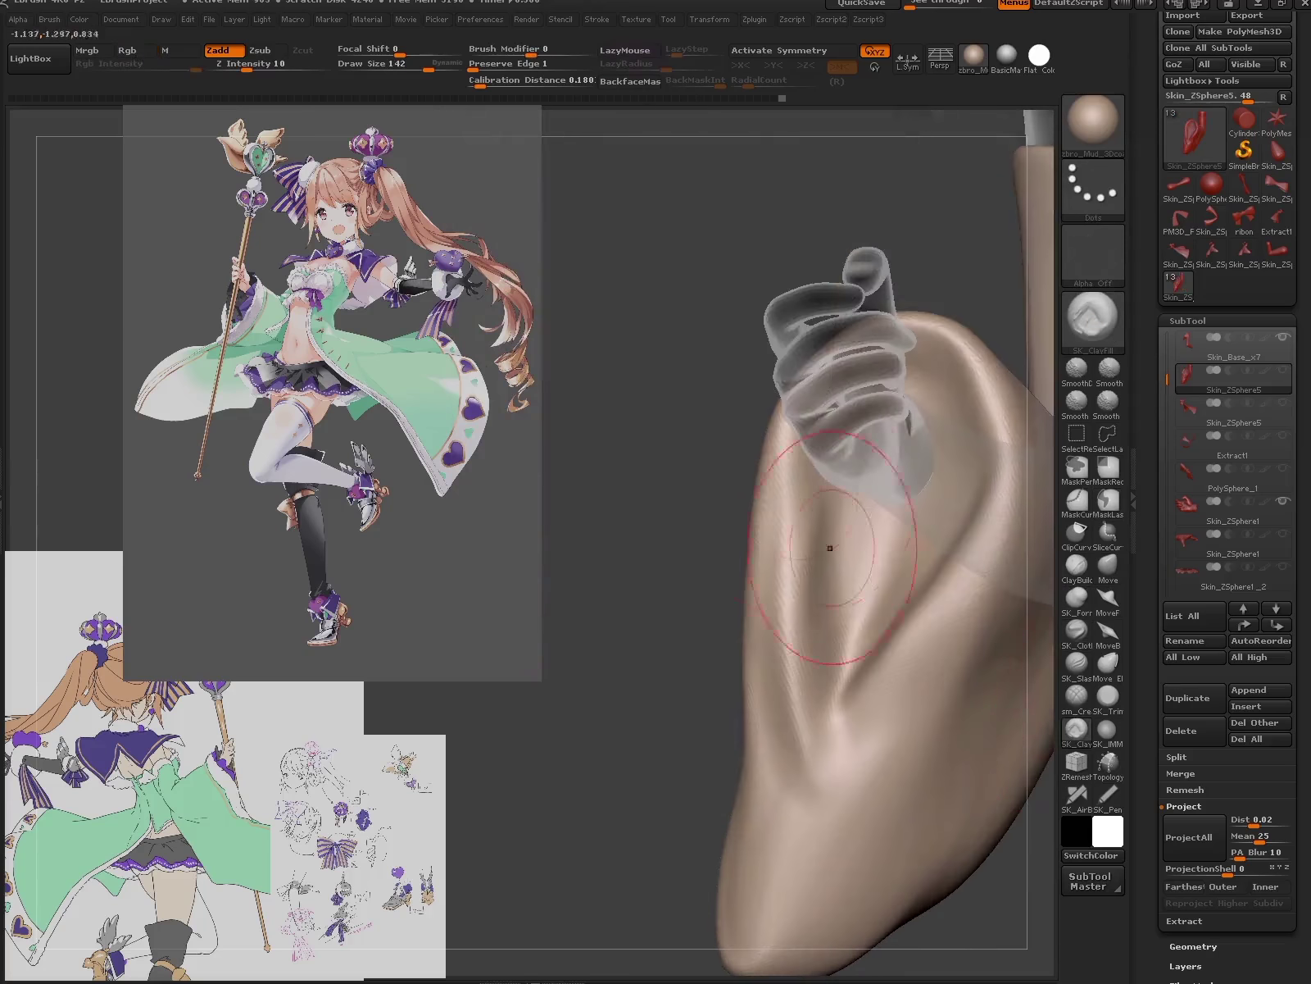
mouse_move(810, 518)
right_down()
mouse_move(769, 772)
mouse_move(805, 571)
right_up()
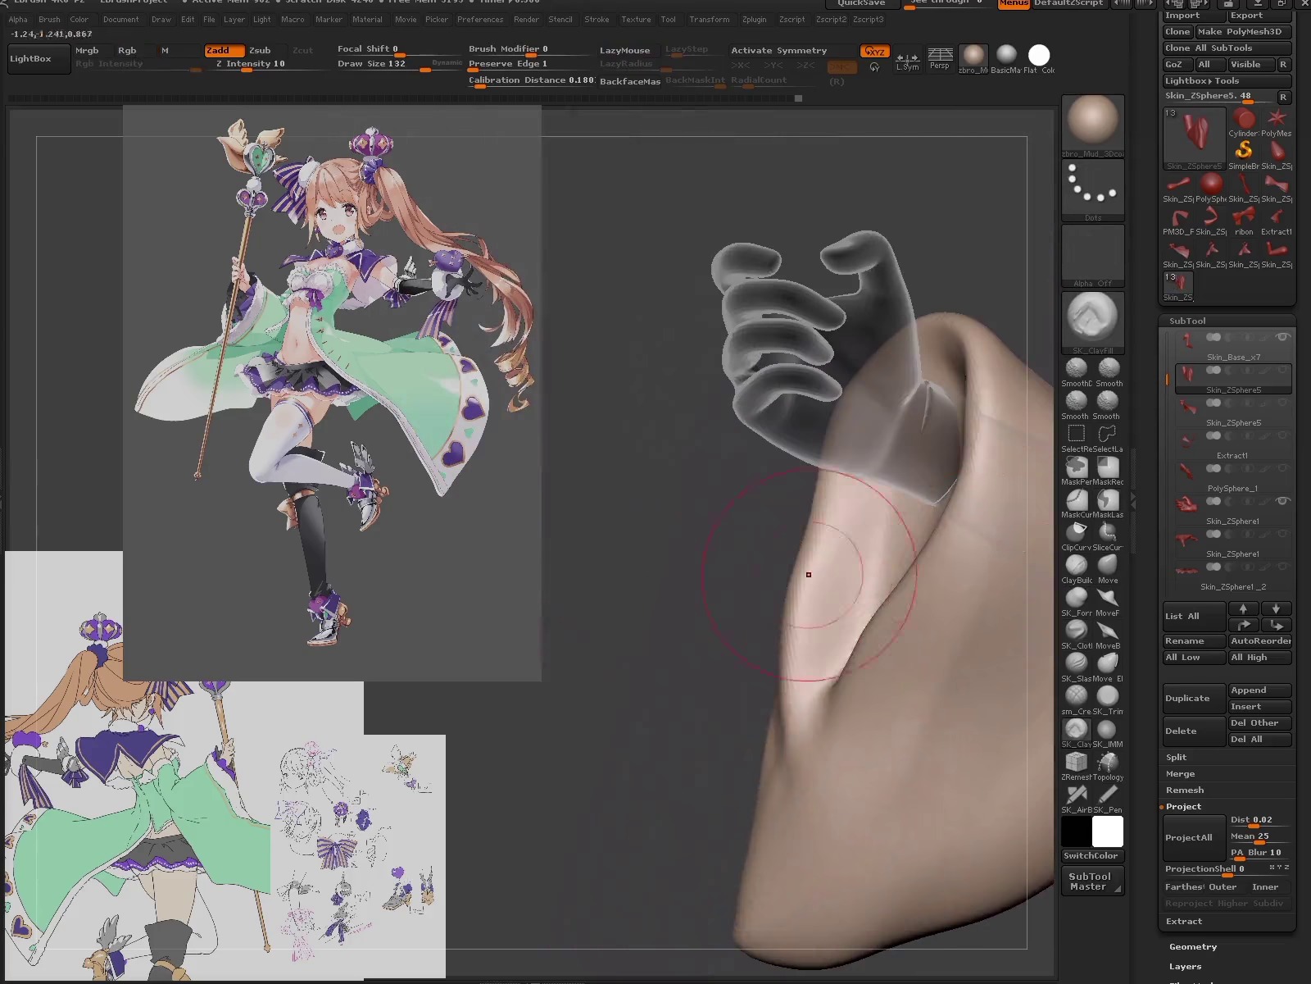
- Sharpen the fold into a tighter crease with the Pinch brush (BPI)
key(b)
key(m)
key(v)
right_drag(816, 509, 965, 623)
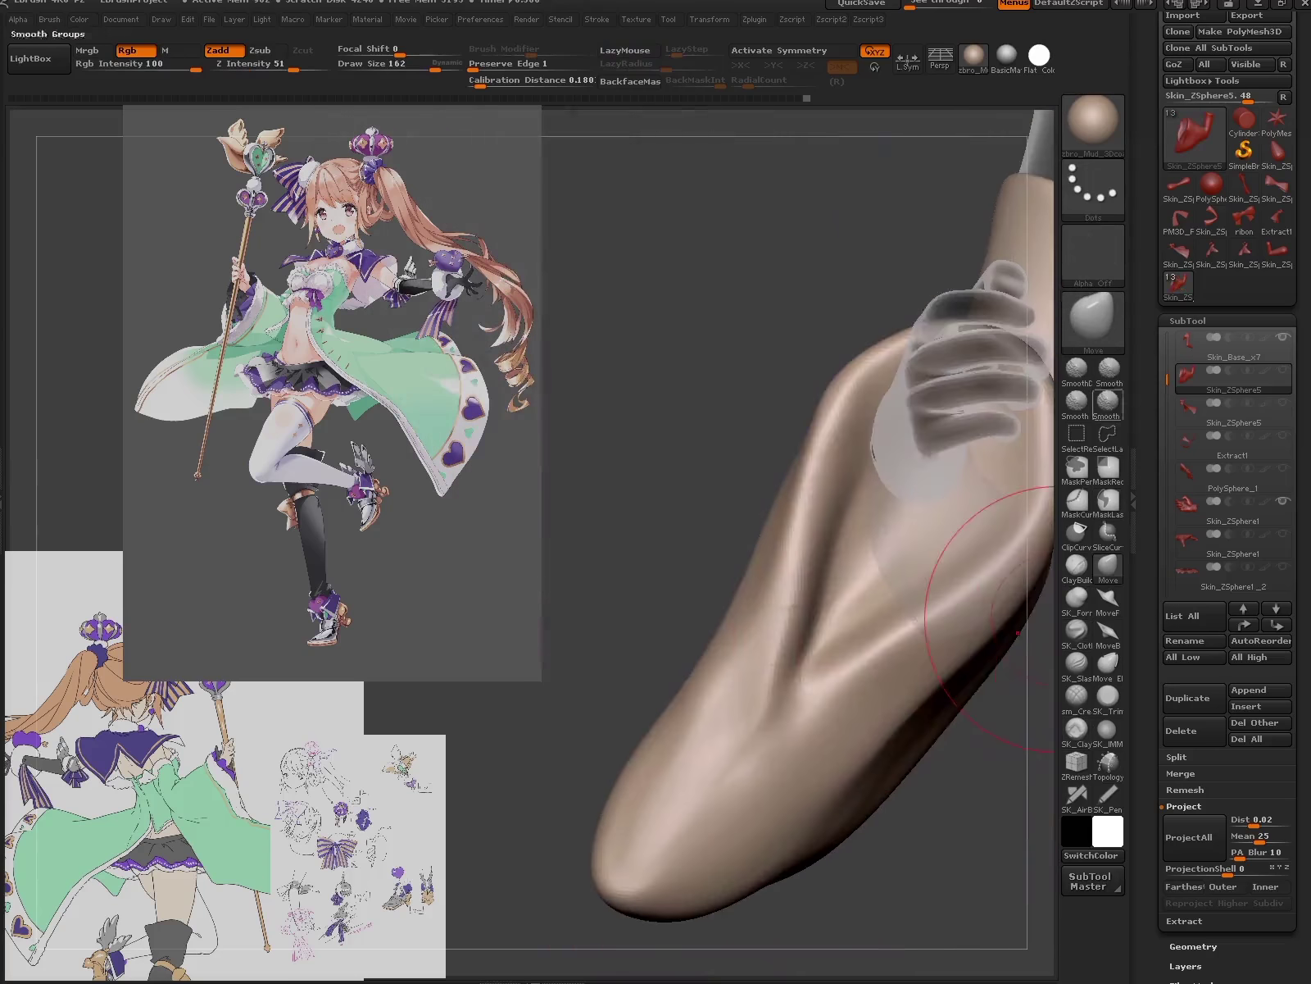
key(b)
key(p)
key(i)
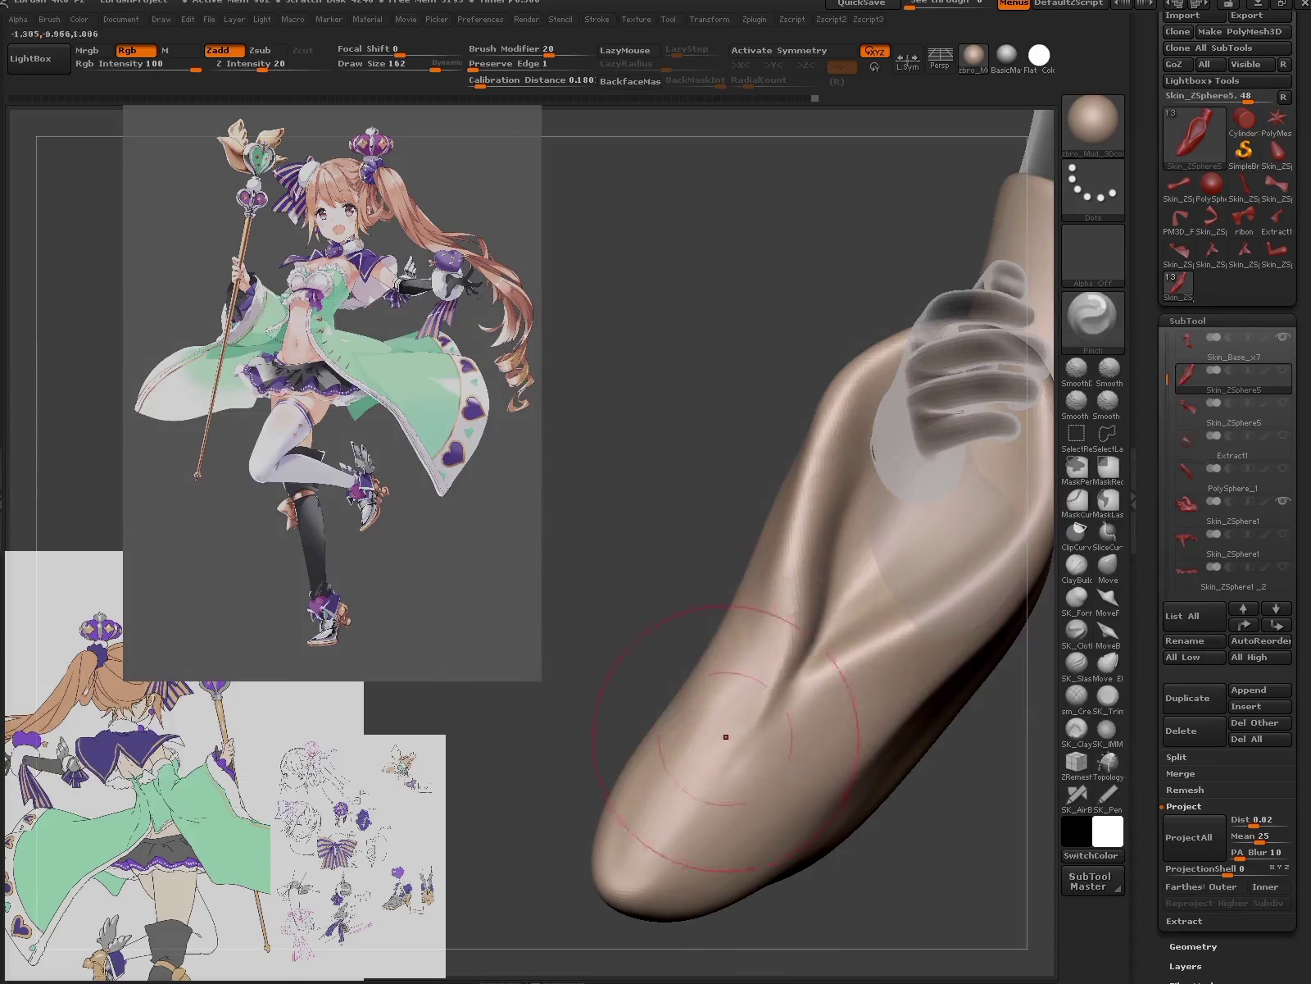
right_drag(629, 791, 1052, 640)
- Tidy the crease with MoveB, SmoothDirectional and Move Elastic while orbiting the sleeve
click(1107, 629)
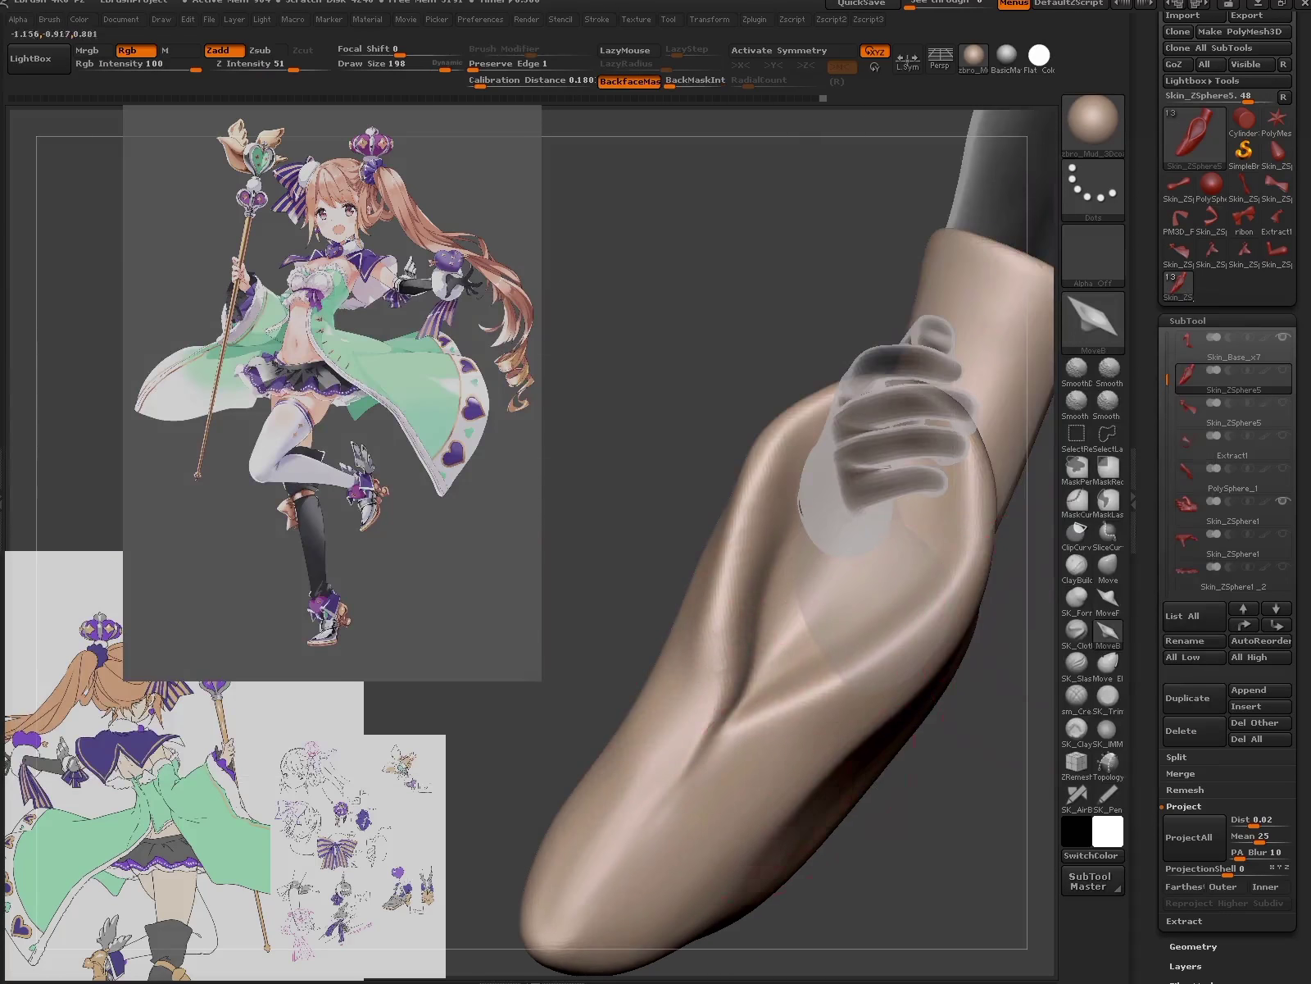
mouse_move(803, 820)
right_down()
mouse_move(849, 790)
mouse_move(885, 574)
right_up()
key(shift)
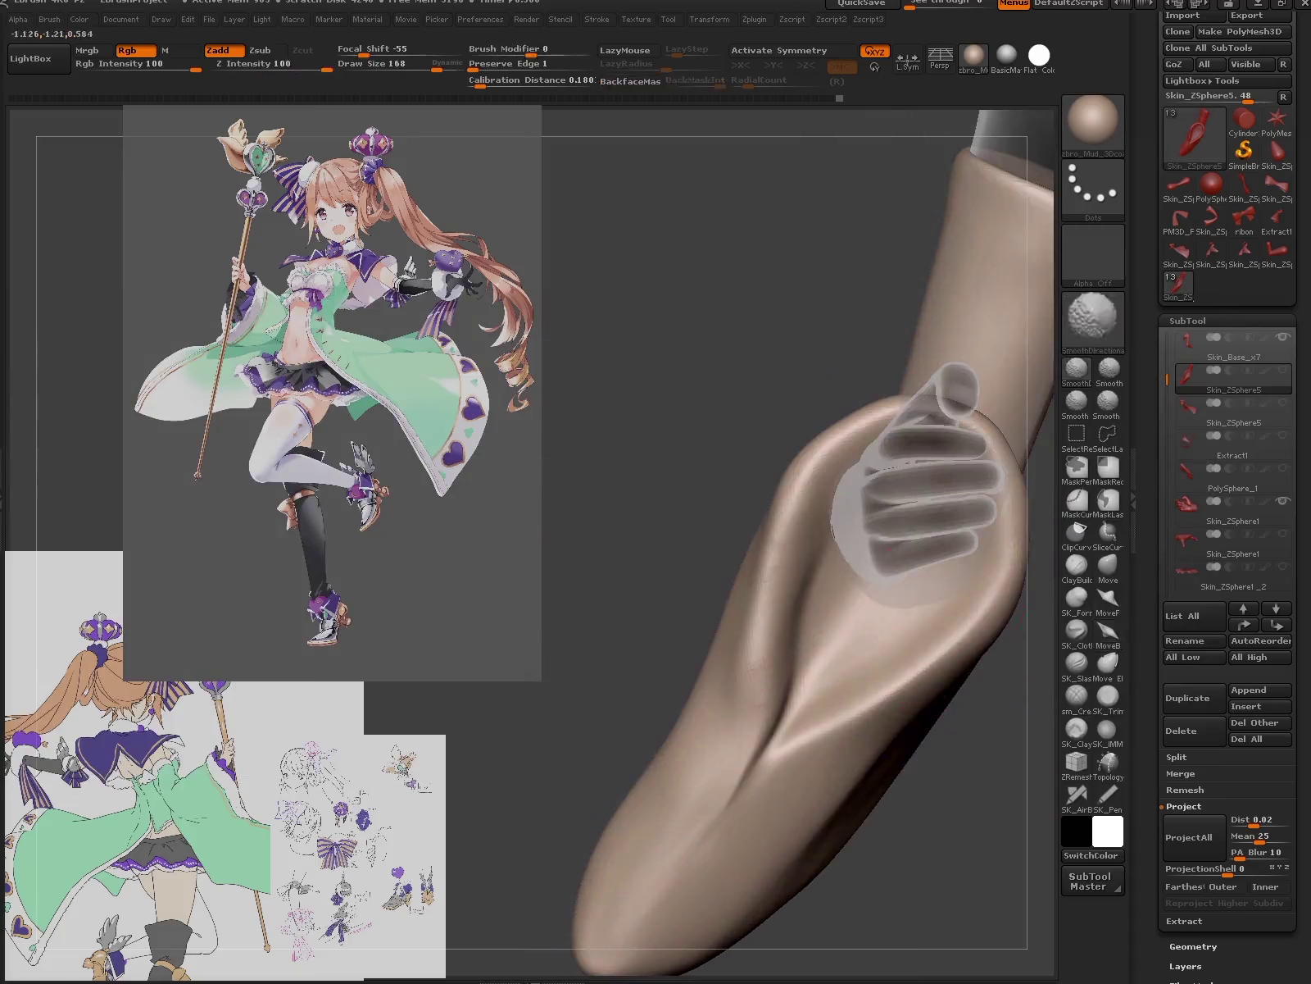
click(1107, 662)
right_drag(943, 614, 721, 582)
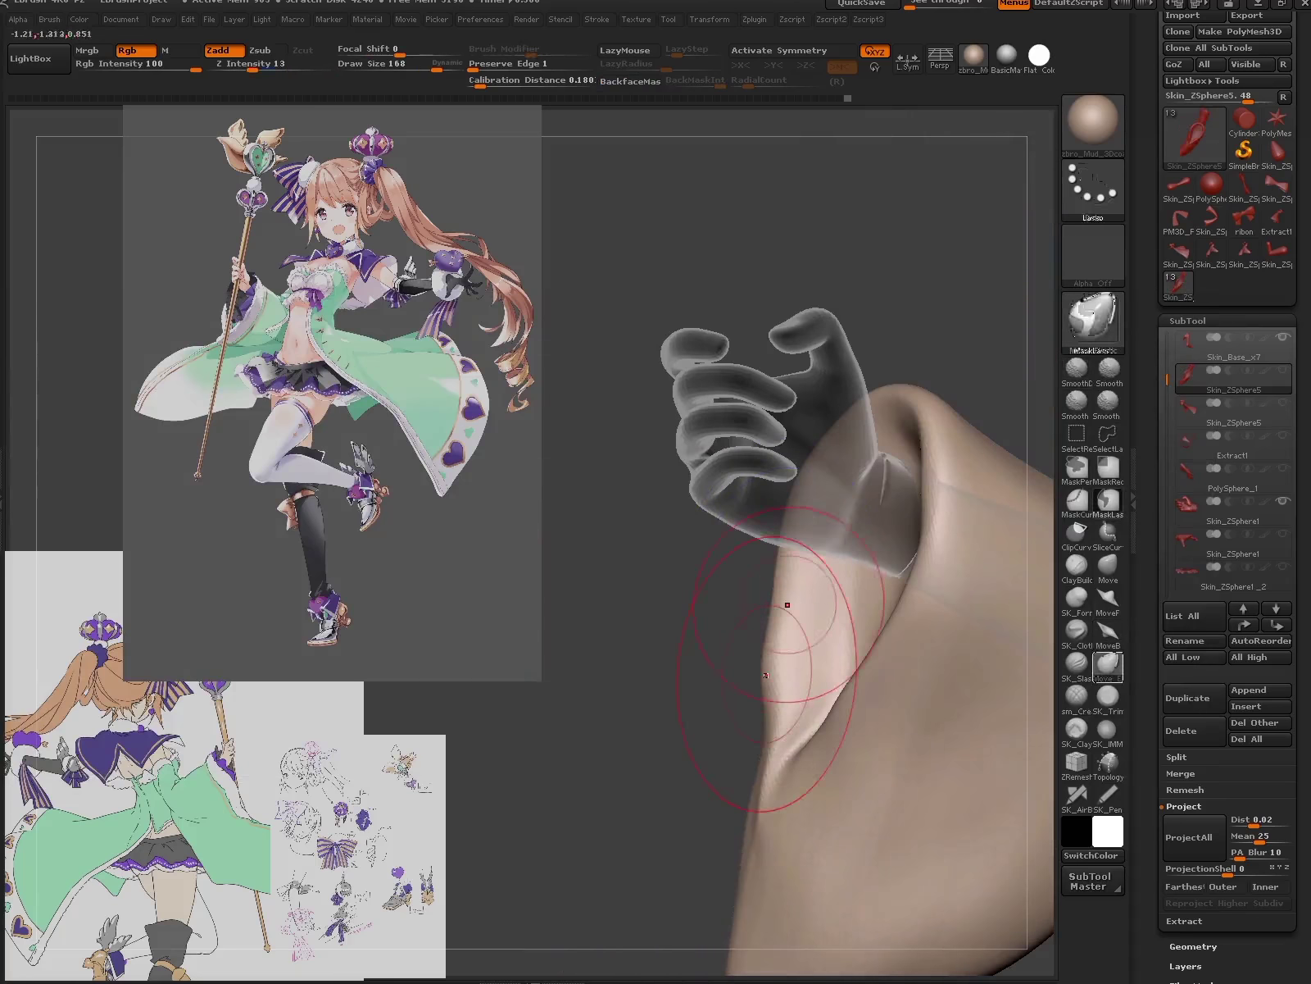
mouse_move(766, 666)
right_down()
mouse_move(790, 658)
mouse_move(796, 711)
mouse_move(853, 656)
right_up()
mouse_move(762, 828)
right_down()
mouse_move(796, 693)
mouse_move(834, 702)
mouse_move(909, 545)
mouse_move(820, 623)
right_up()
- Inspect the sleeve's top opening, swapping to ClayFill and a soft forming brush
key(1)
mouse_move(846, 451)
right_down()
mouse_move(893, 667)
mouse_move(869, 596)
right_up()
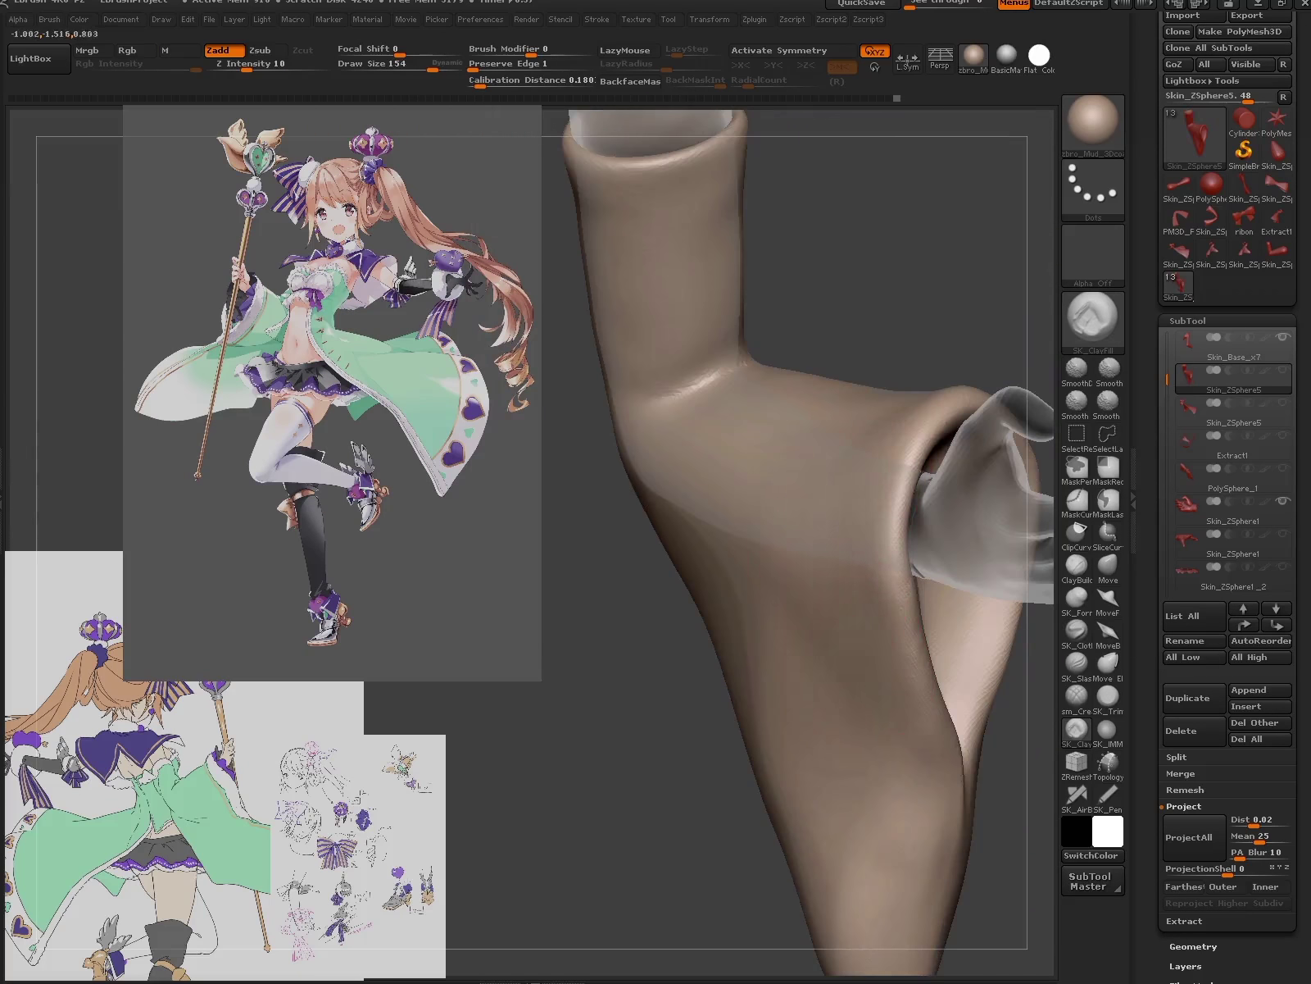
mouse_move(797, 544)
right_down()
mouse_move(877, 512)
mouse_move(1019, 557)
right_up()
key(2)
right_drag(902, 533, 828, 574)
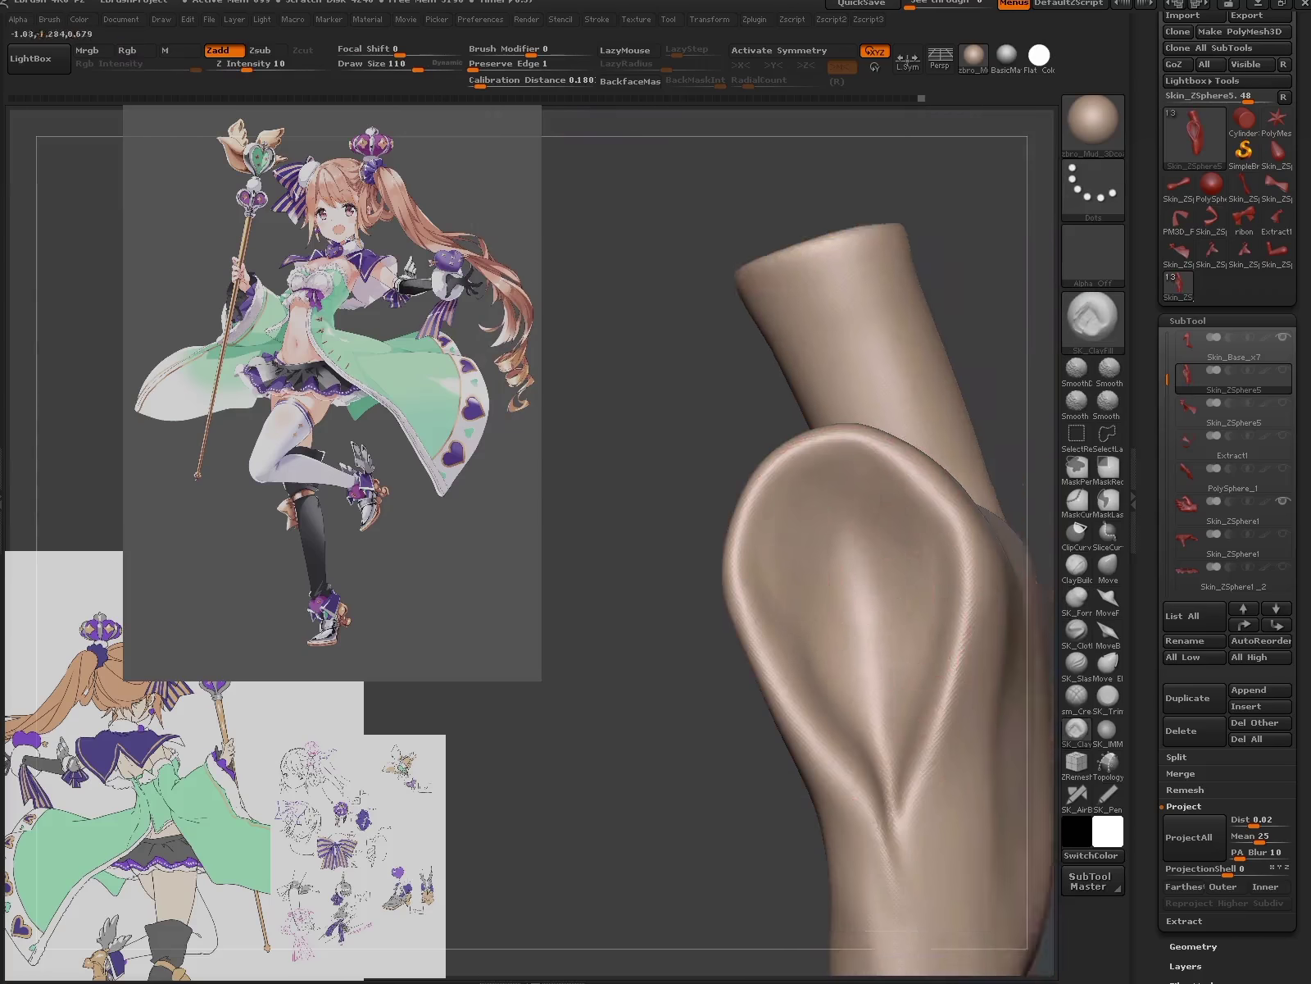
mouse_move(966, 608)
right_down()
mouse_move(931, 682)
mouse_move(965, 658)
mouse_move(939, 763)
mouse_move(834, 717)
mouse_move(1017, 646)
right_up()
- Cycle through Move brush variants (BMF, BM) while orbiting the hand clear of the sleeve
key(b)
key(m)
key(f)
mouse_move(849, 756)
right_down()
mouse_move(937, 557)
mouse_move(858, 760)
right_up()
key(b)
key(m)
key(b)
right_drag(853, 902, 849, 623)
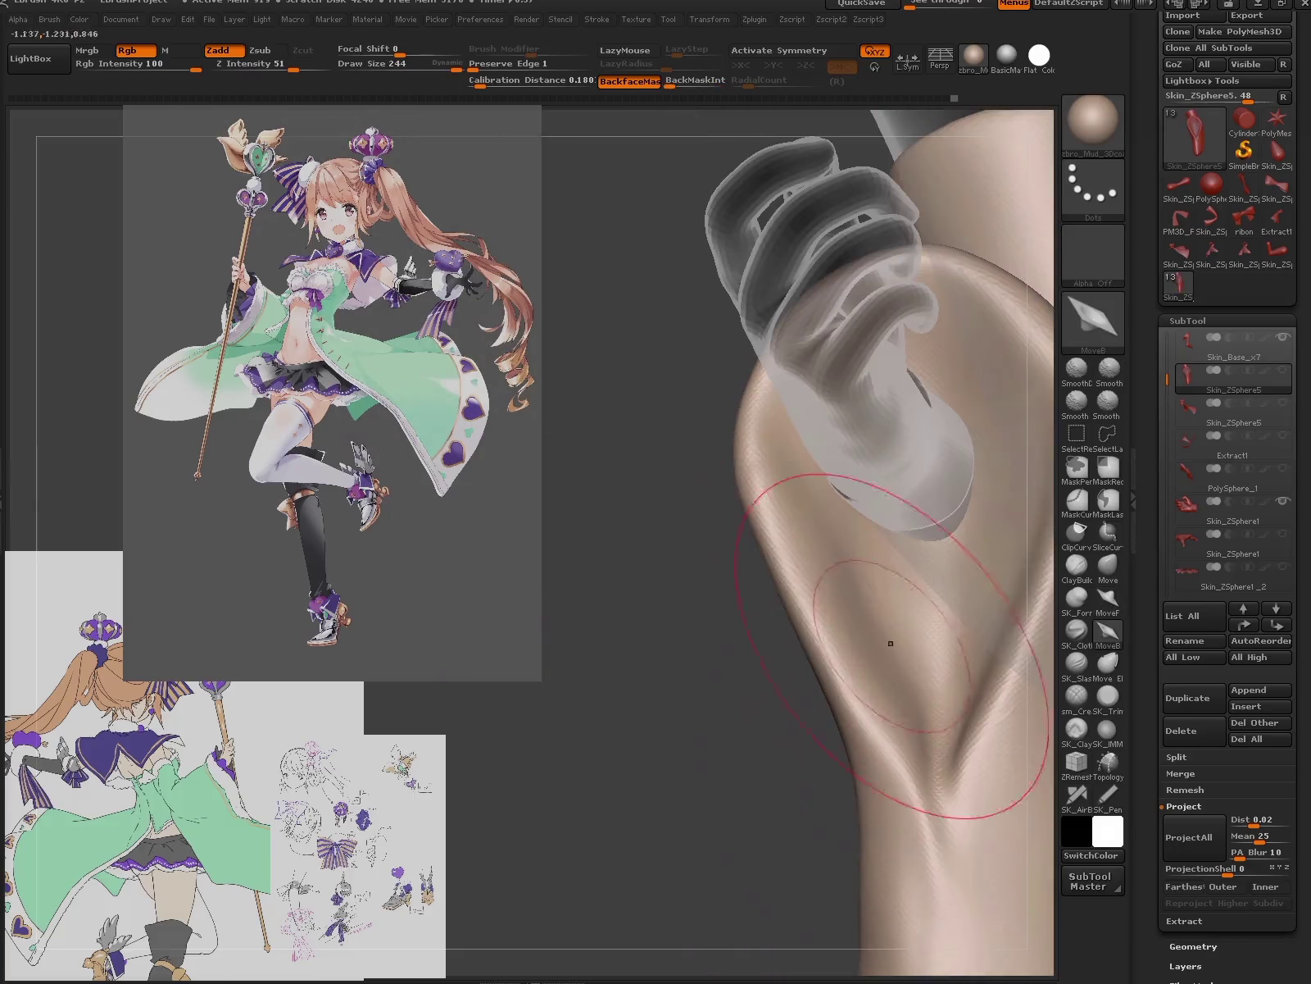
- Switch to SK_Cloth (BSK) and Move Elastic (BME), zooming out to the whole arm
key(b)
key(s)
key(k)
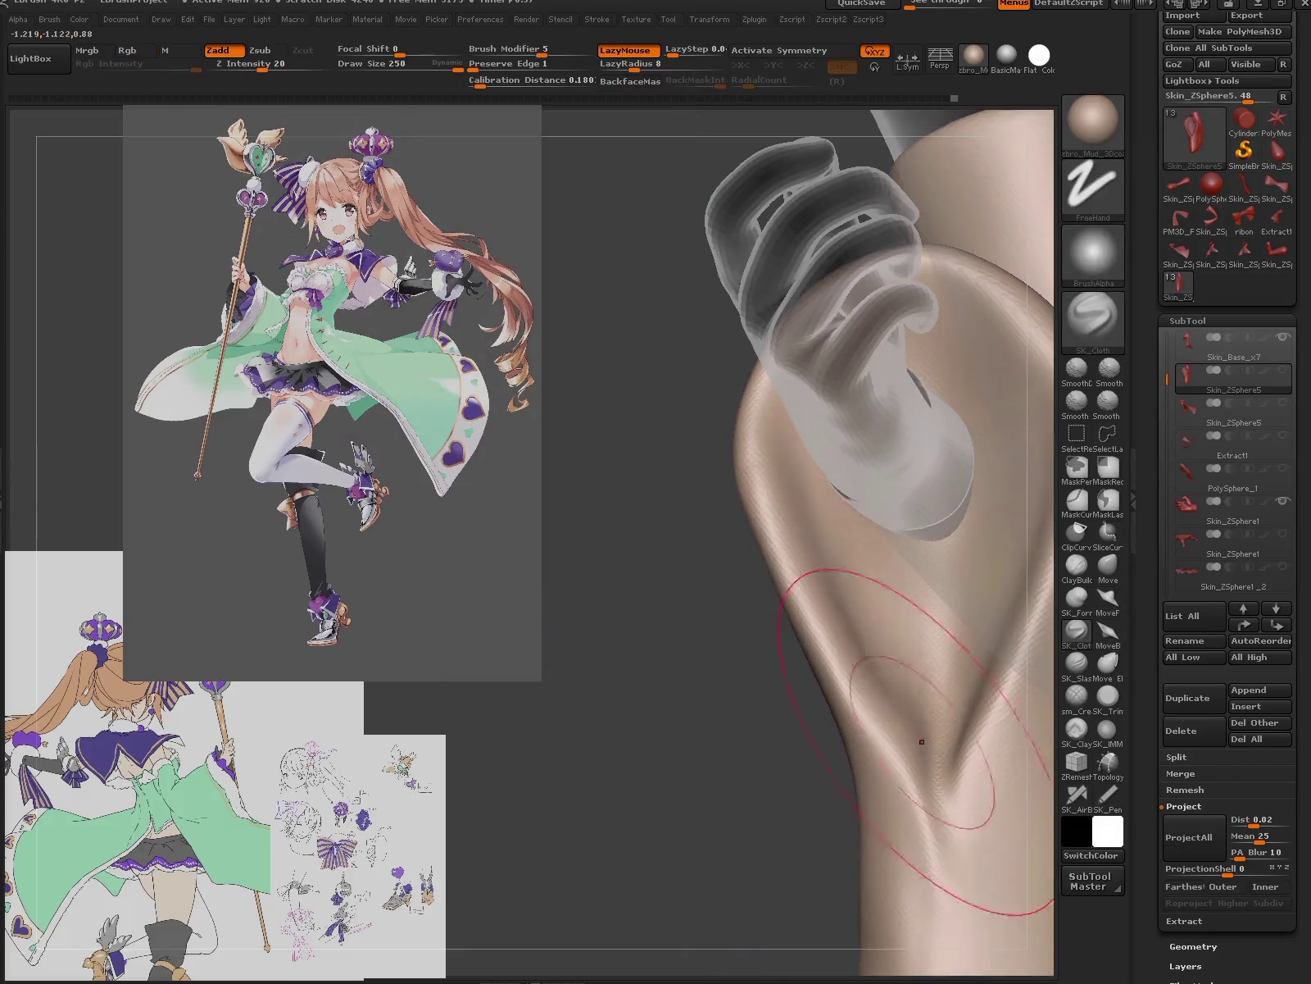
mouse_move(930, 761)
right_down()
mouse_move(861, 689)
mouse_move(883, 661)
mouse_move(913, 814)
mouse_move(878, 790)
mouse_move(834, 703)
mouse_move(915, 680)
mouse_move(922, 717)
mouse_move(930, 702)
mouse_move(976, 717)
right_up()
key(b)
key(m)
key(e)
- Ctrl-lasso mask the upper arm so only the sleeve end stays movable
mouse_move(1057, 484)
right_down()
mouse_move(1025, 573)
mouse_move(893, 630)
mouse_move(937, 673)
mouse_move(1058, 615)
mouse_move(943, 877)
right_up()
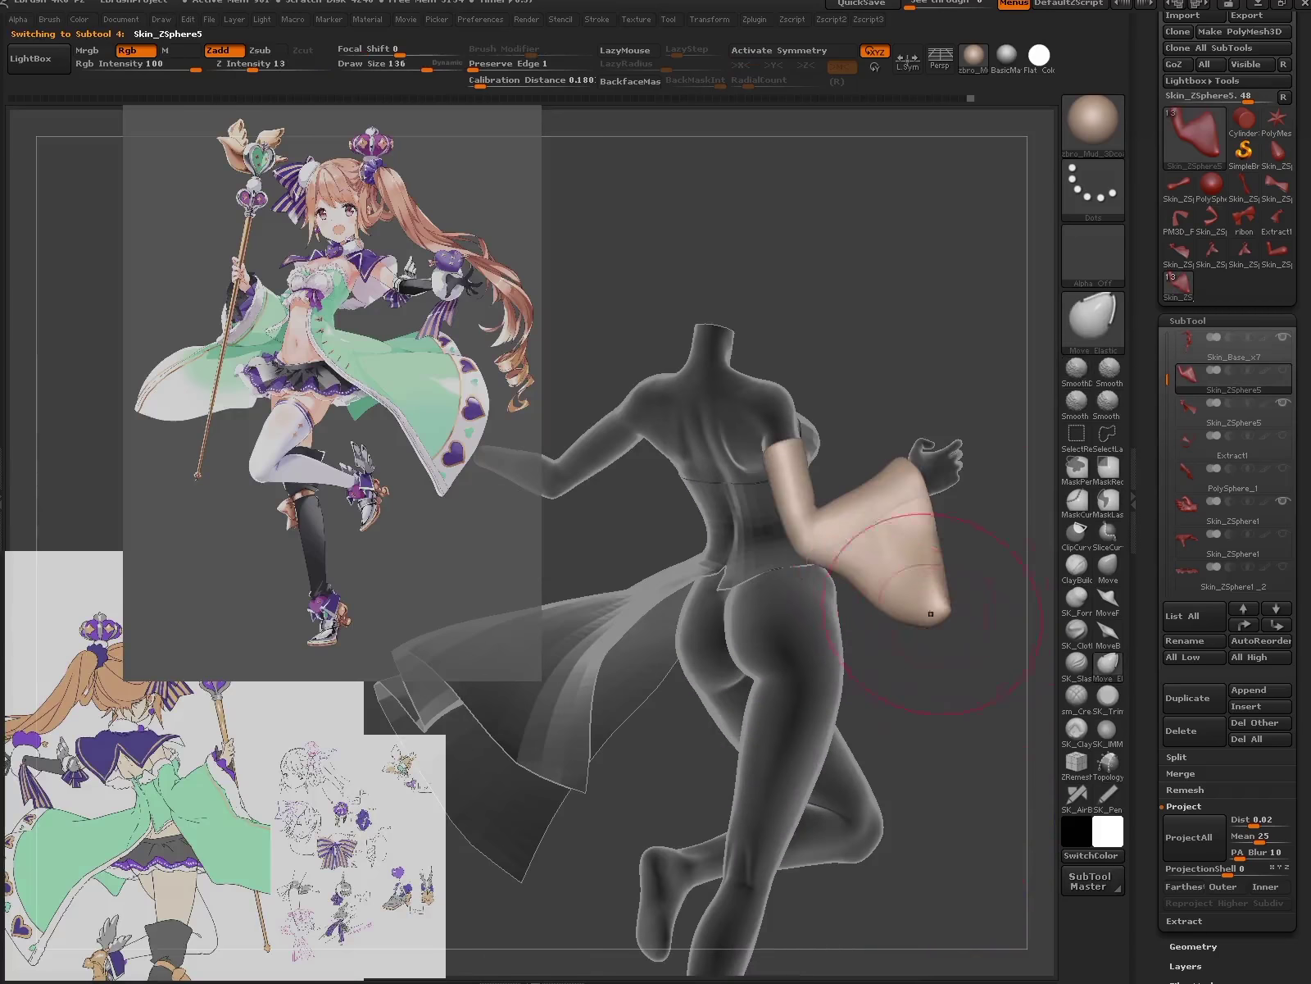
ctrl+drag(1024, 328, 774, 482)
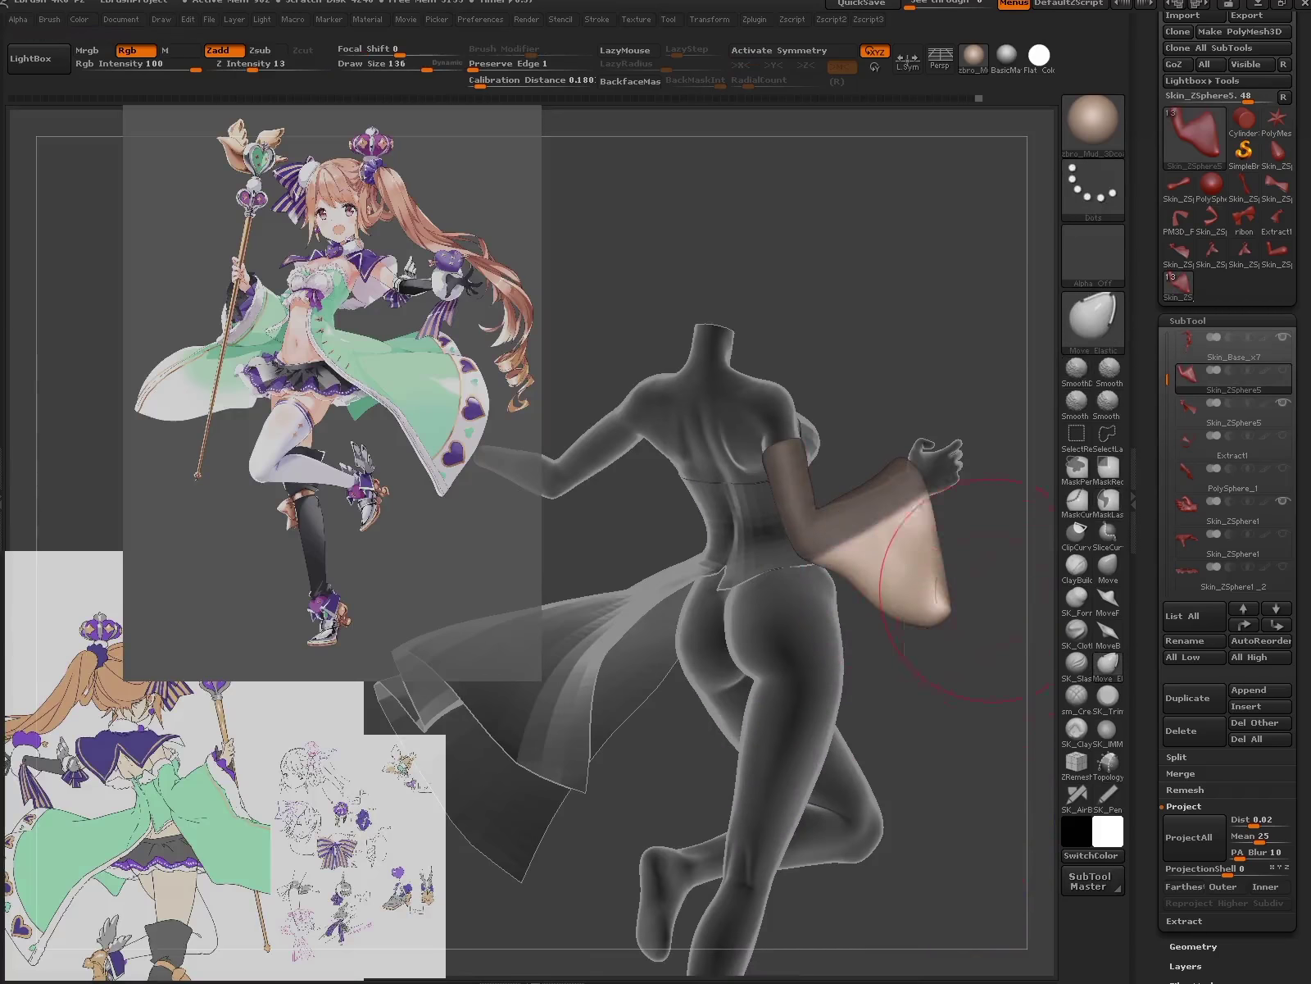
right_click(943, 503)
mouse_move(943, 503)
mouse_down()
mouse_move(991, 401)
mouse_move(826, 560)
mouse_up()
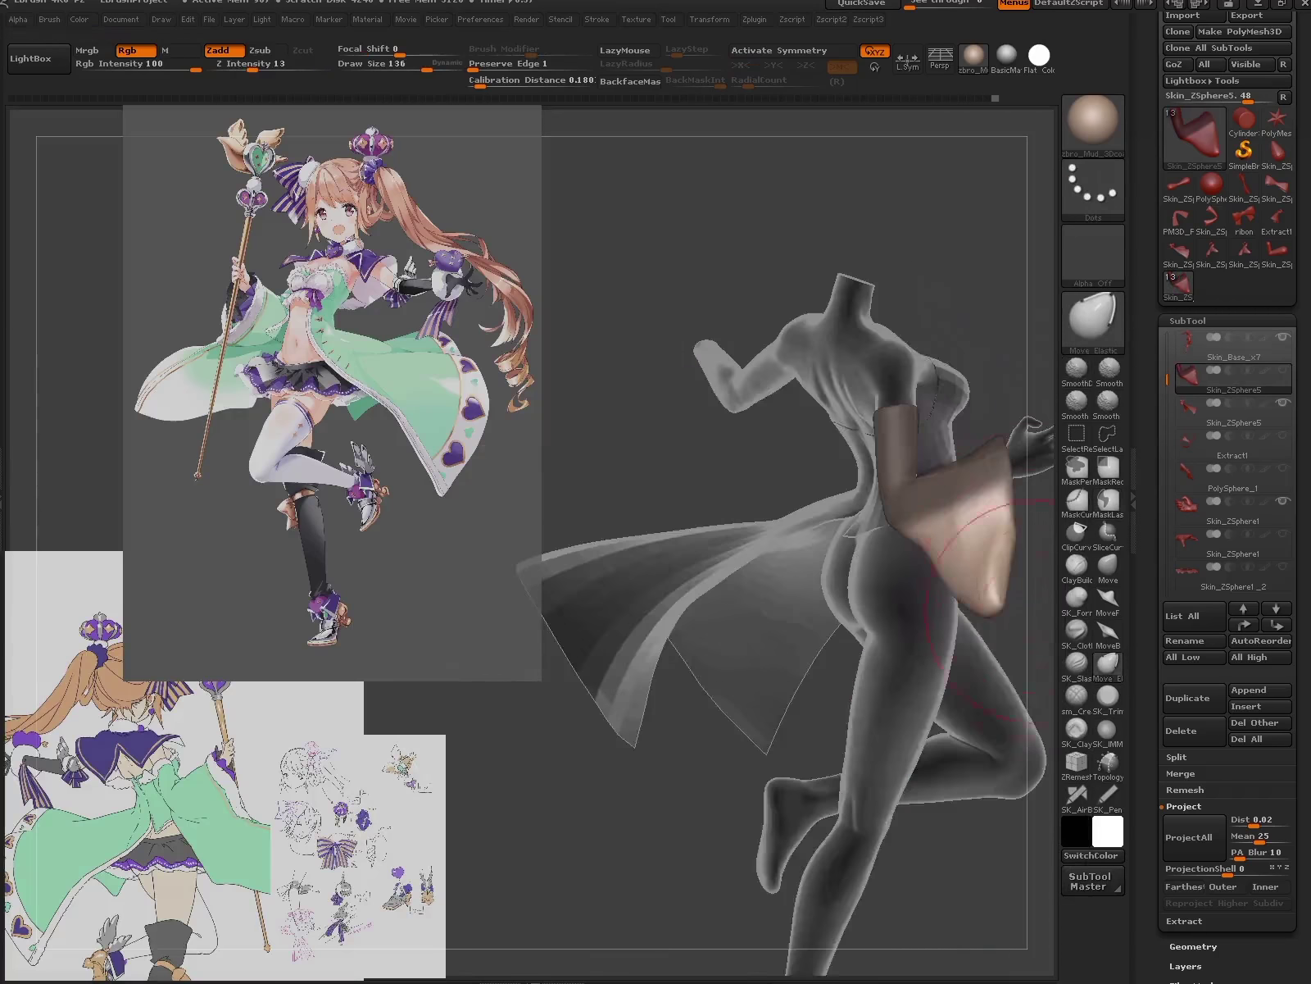
key(g)
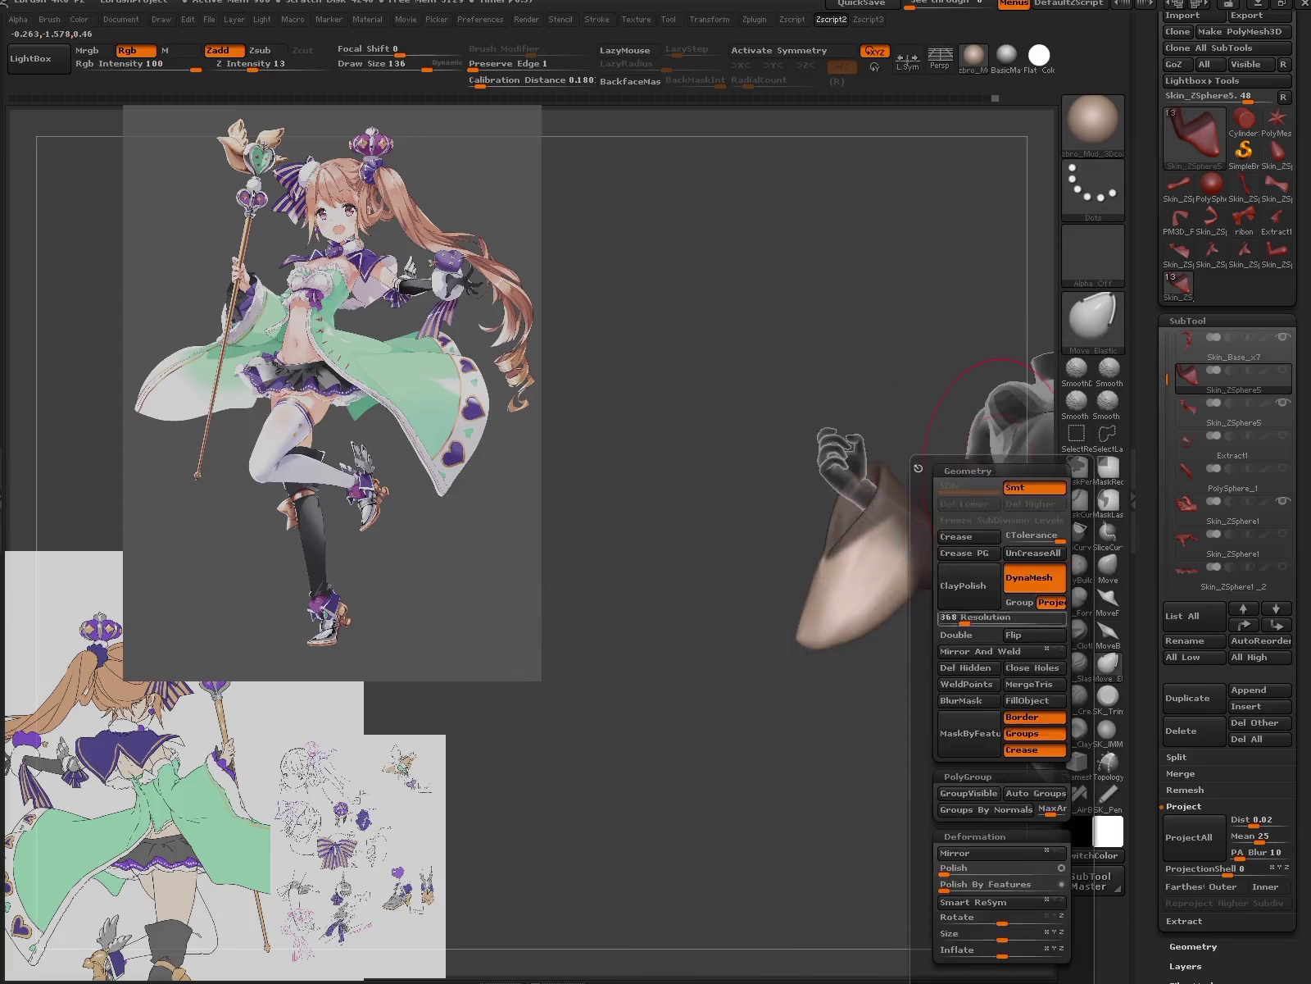
- Drag the sleeve end down and left with Move Elastic into a longer drooping flap
mouse_move(1024, 467)
mouse_down()
mouse_move(818, 656)
mouse_move(835, 634)
mouse_up()
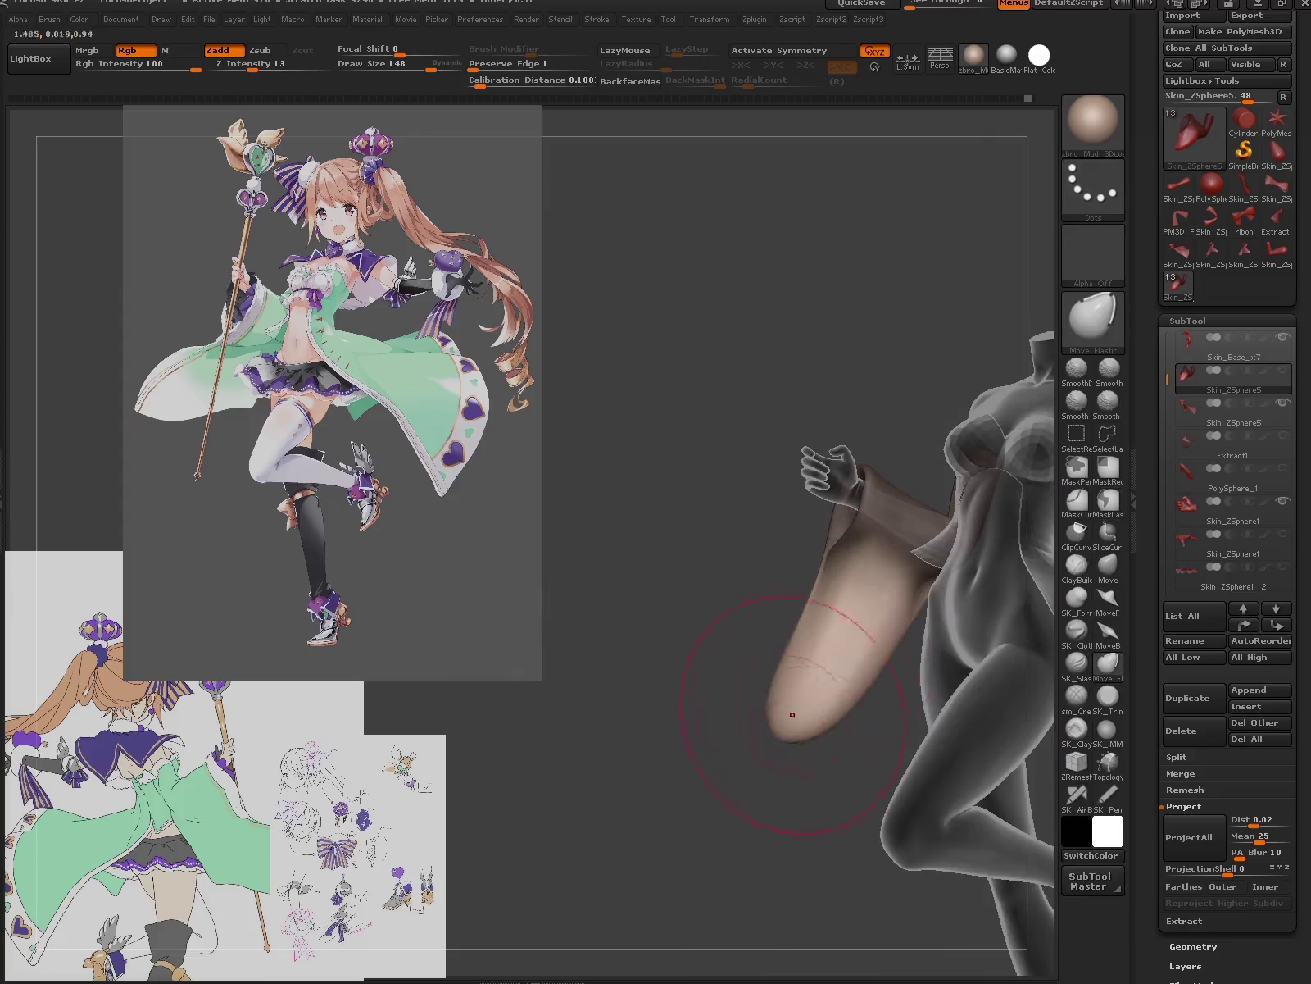
drag(792, 715, 680, 779)
mouse_move(799, 761)
mouse_down()
mouse_move(902, 737)
mouse_move(878, 585)
mouse_move(936, 819)
mouse_move(849, 776)
mouse_move(600, 717)
mouse_up()
- Pull the sleeve down and outward into a larger lobe, viewed from behind
key(z)
key(z)
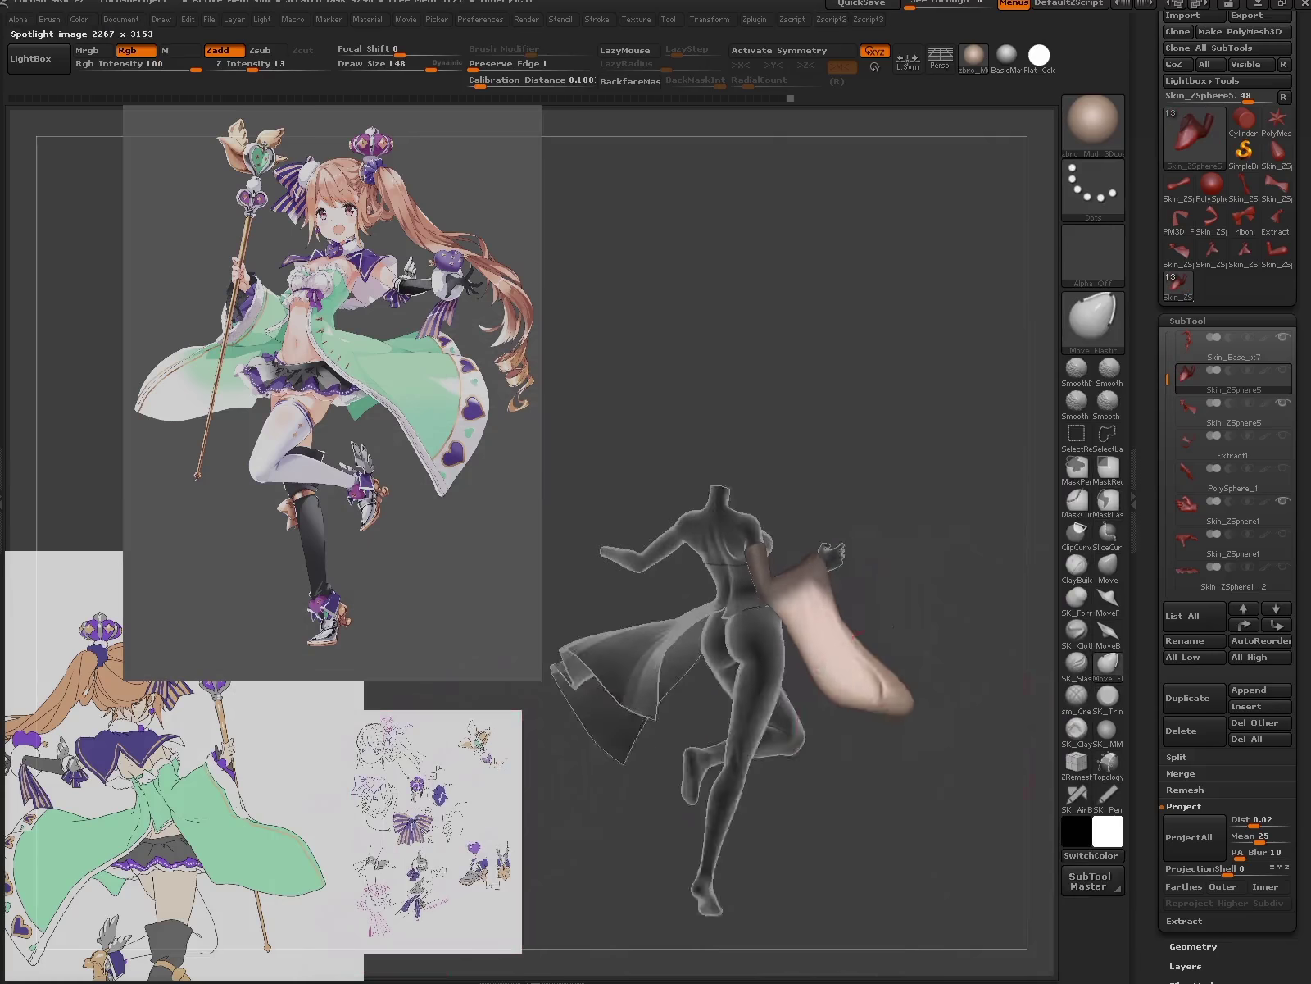
alt+drag(902, 738, 902, 623)
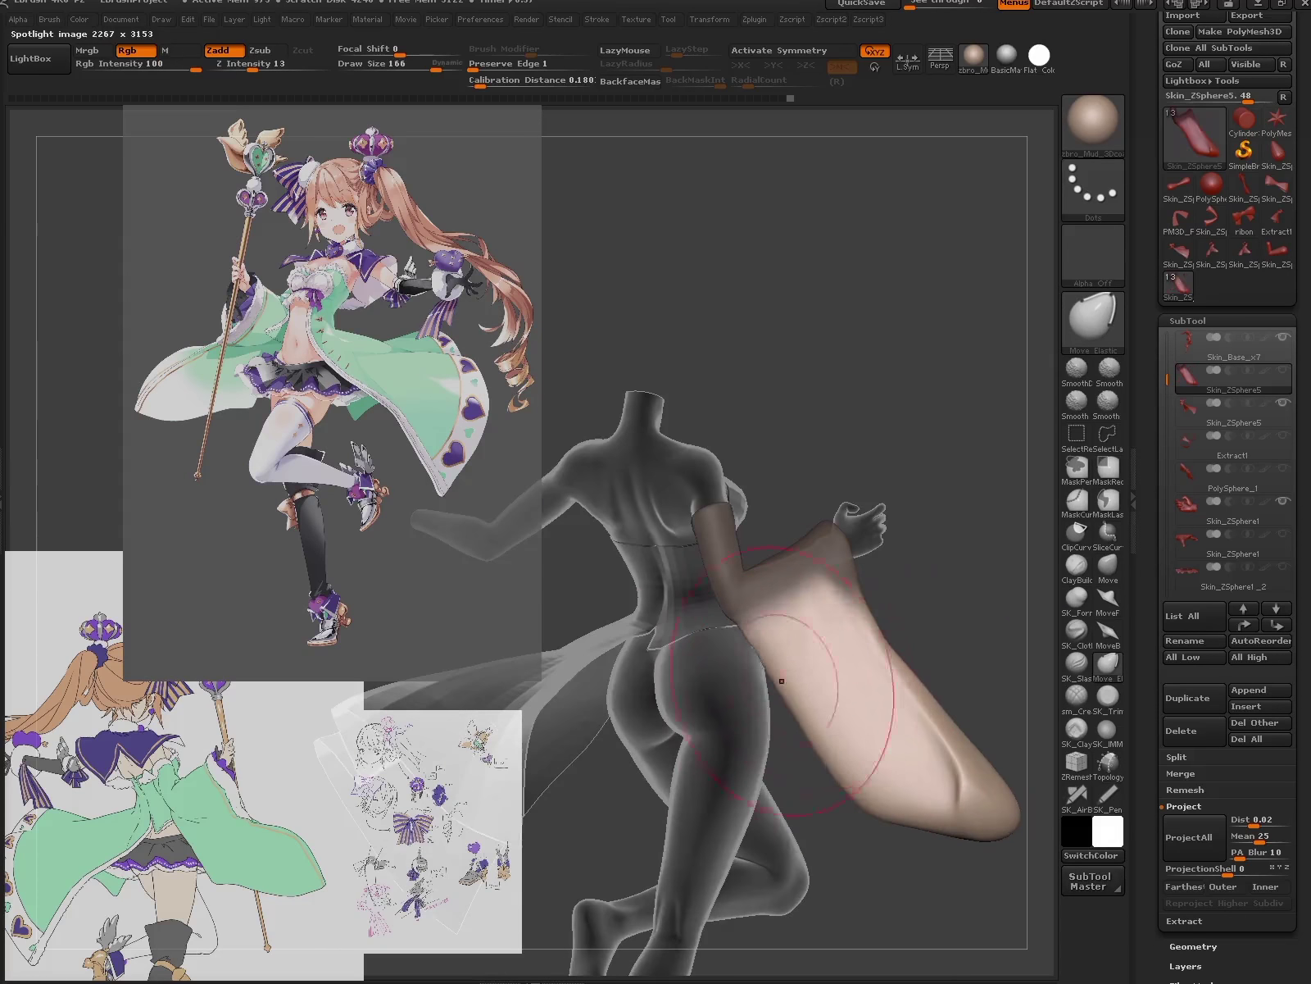
drag(784, 650, 814, 777)
key(bracketleft)
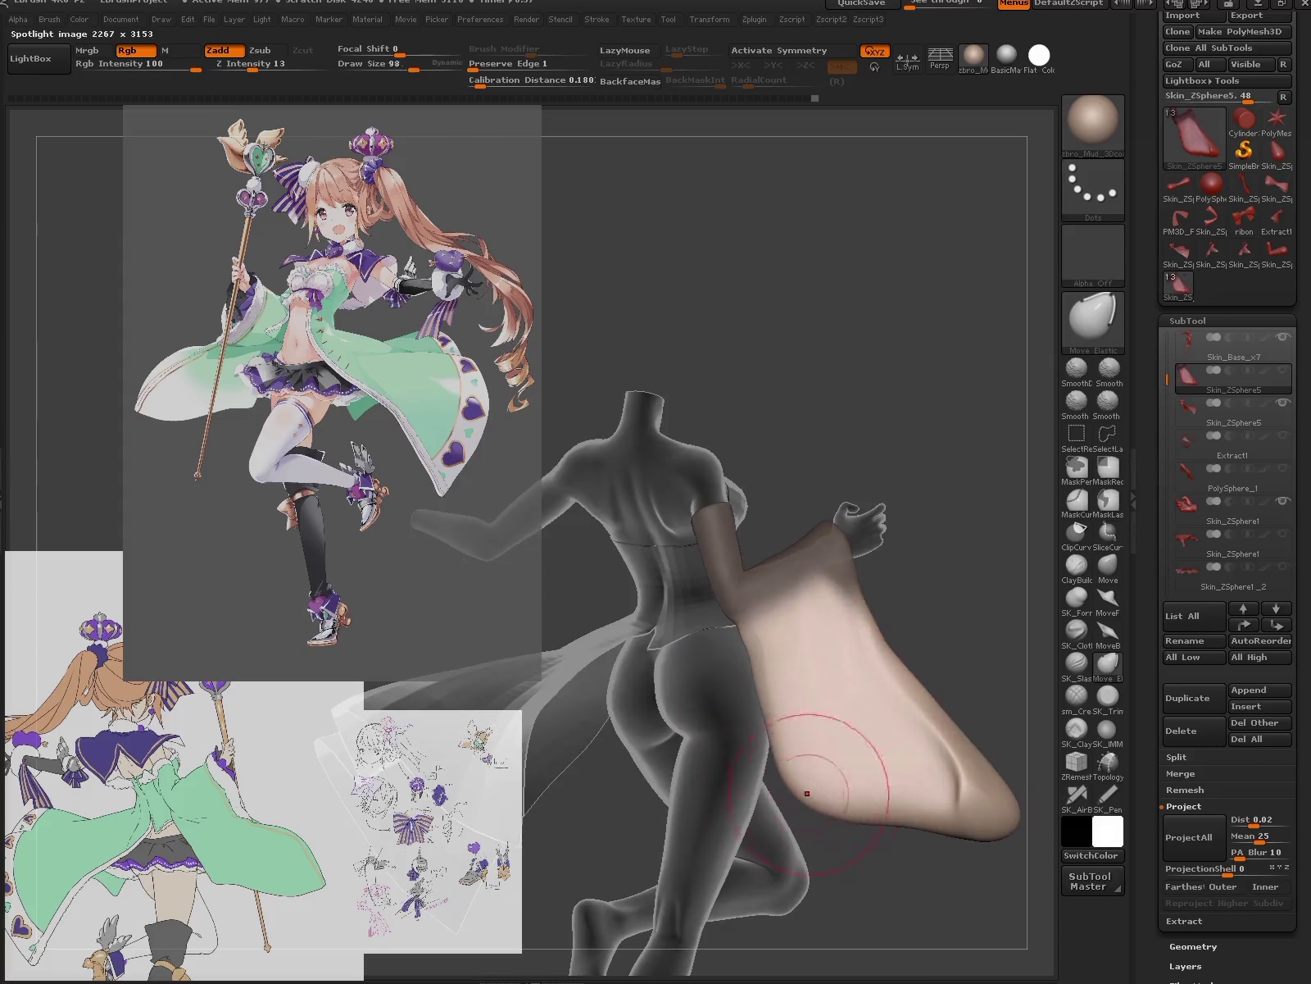
right_drag(970, 741, 861, 621)
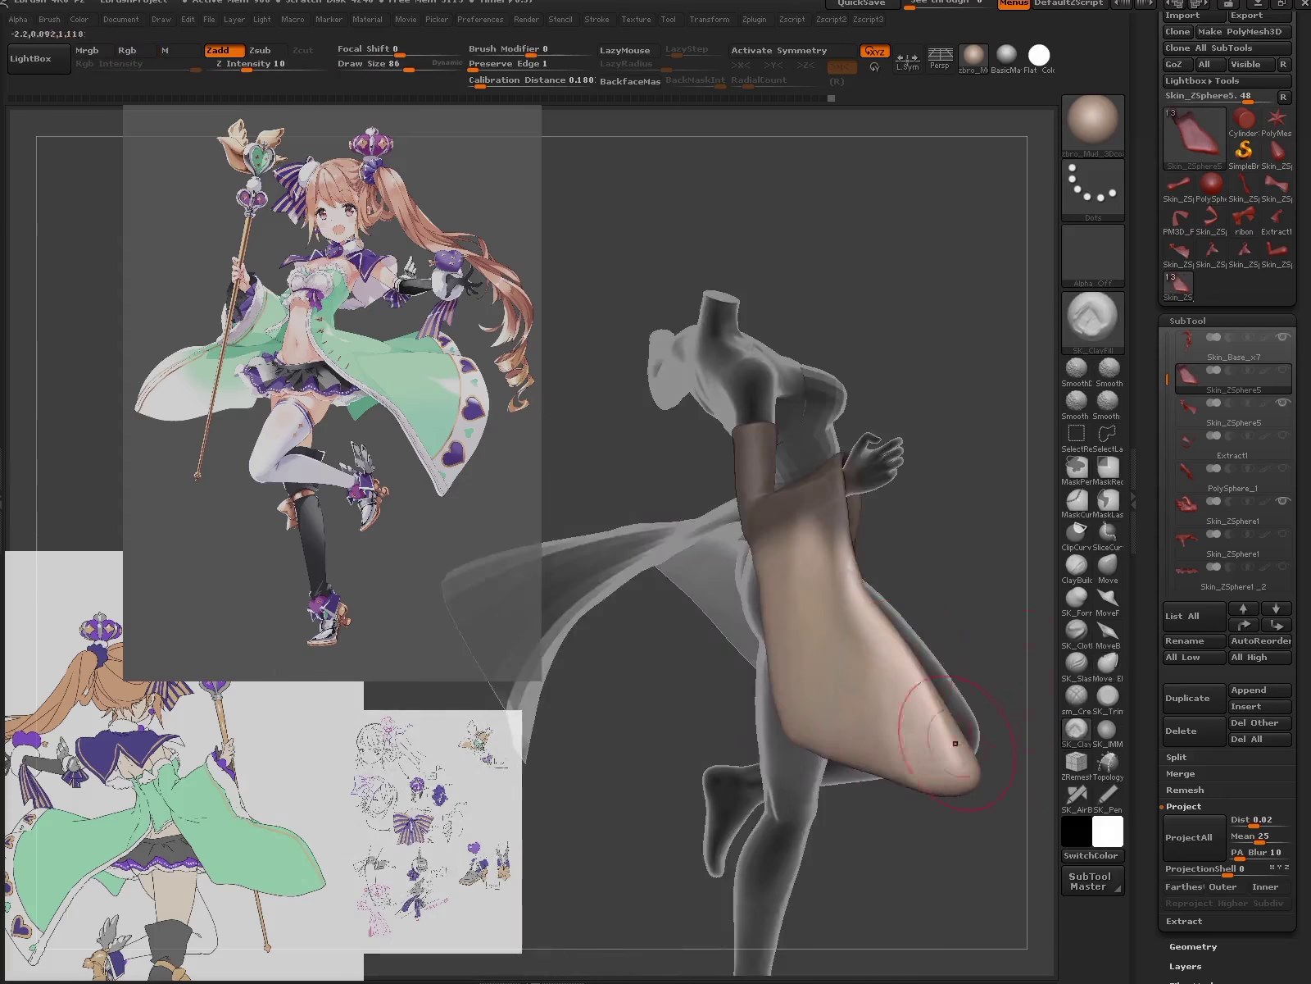
mouse_move(956, 742)
right_down()
mouse_move(877, 629)
mouse_move(1053, 611)
right_up()
- Pinch the sleeve toward a pointed tip, then swap back to MoveB
key(b)
key(p)
key(i)
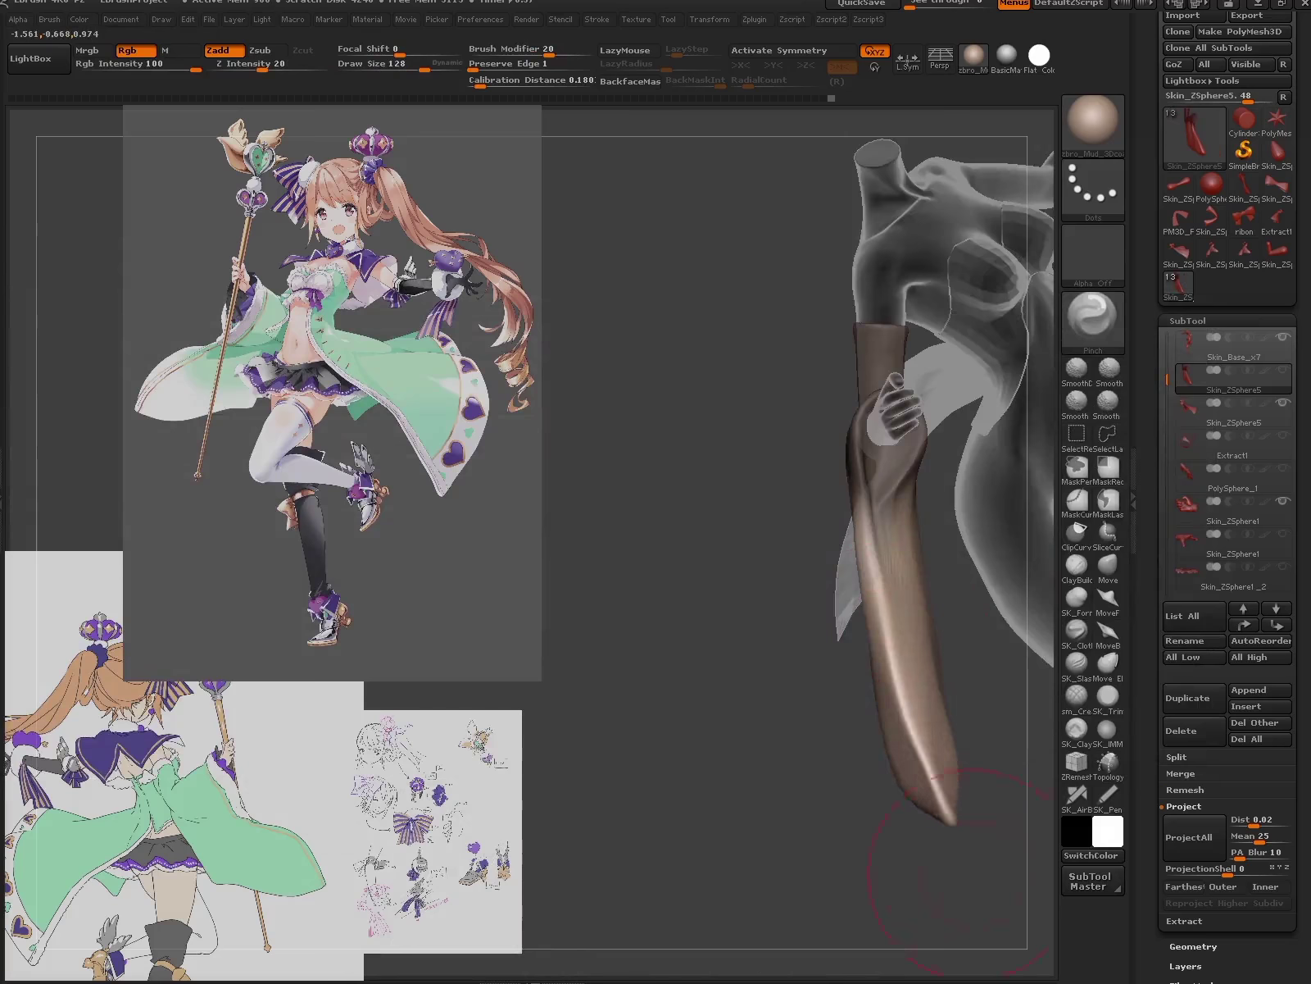
mouse_move(960, 873)
right_down()
mouse_move(935, 746)
mouse_move(913, 732)
mouse_move(953, 785)
mouse_move(937, 673)
right_up()
key(b)
key(m)
key(b)
- Select the Inflat brush and lasso masking, then orbit the cone-shaped sleeve
key(b)
key(Escape)
key(b)
key(i)
key(n)
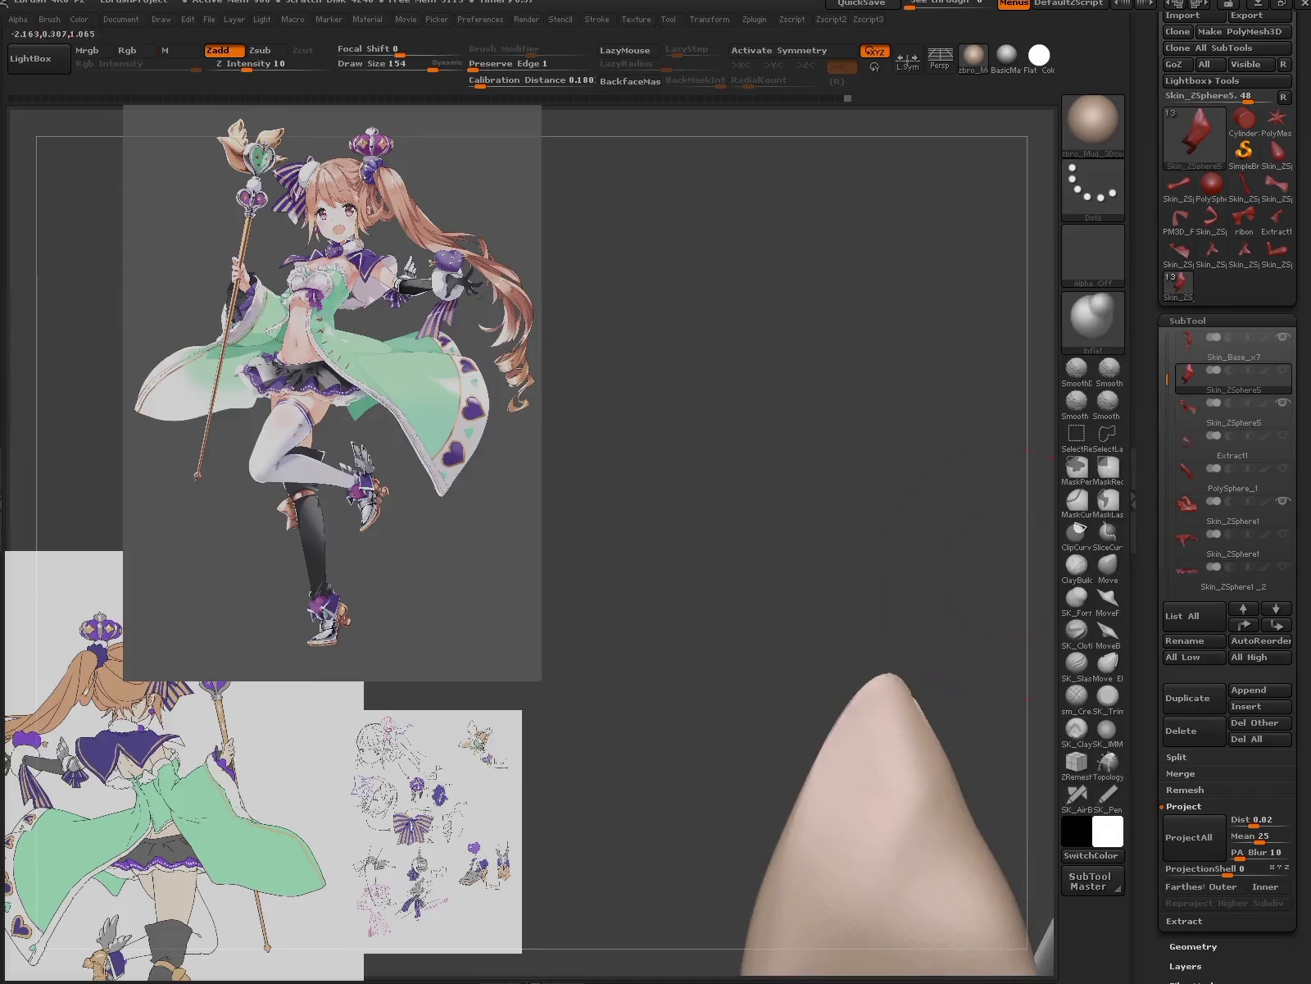
key(ctrl)
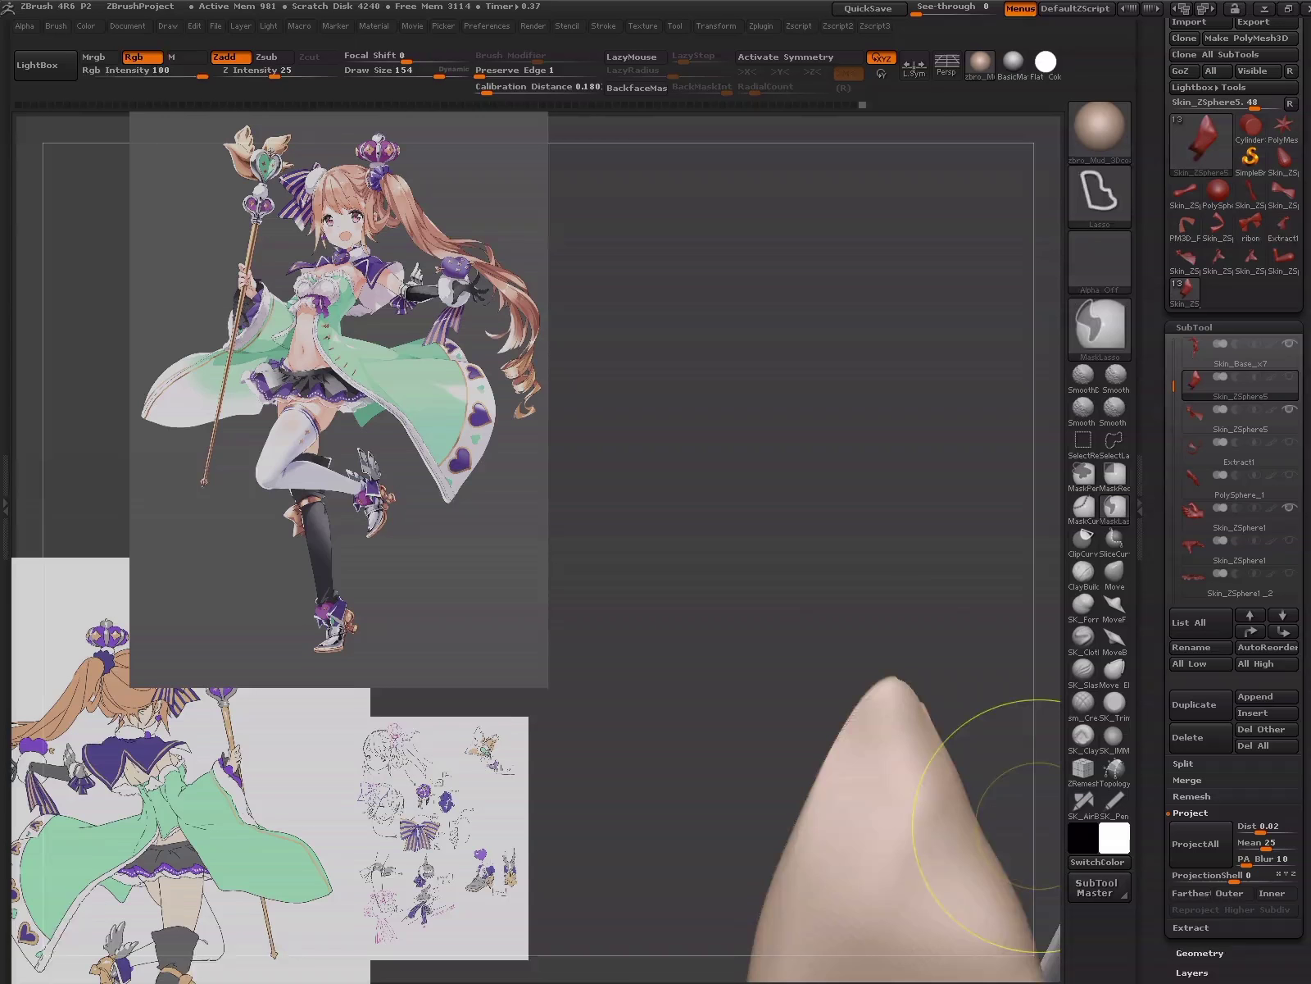
mouse_move(878, 703)
mouse_down()
mouse_move(822, 646)
mouse_move(829, 624)
mouse_move(1061, 648)
mouse_up()
- Carve sm_Crease grooves near the sleeve's tip and along its upper edge
click(1070, 636)
mouse_move(721, 648)
mouse_down()
mouse_move(799, 599)
mouse_move(769, 541)
mouse_up()
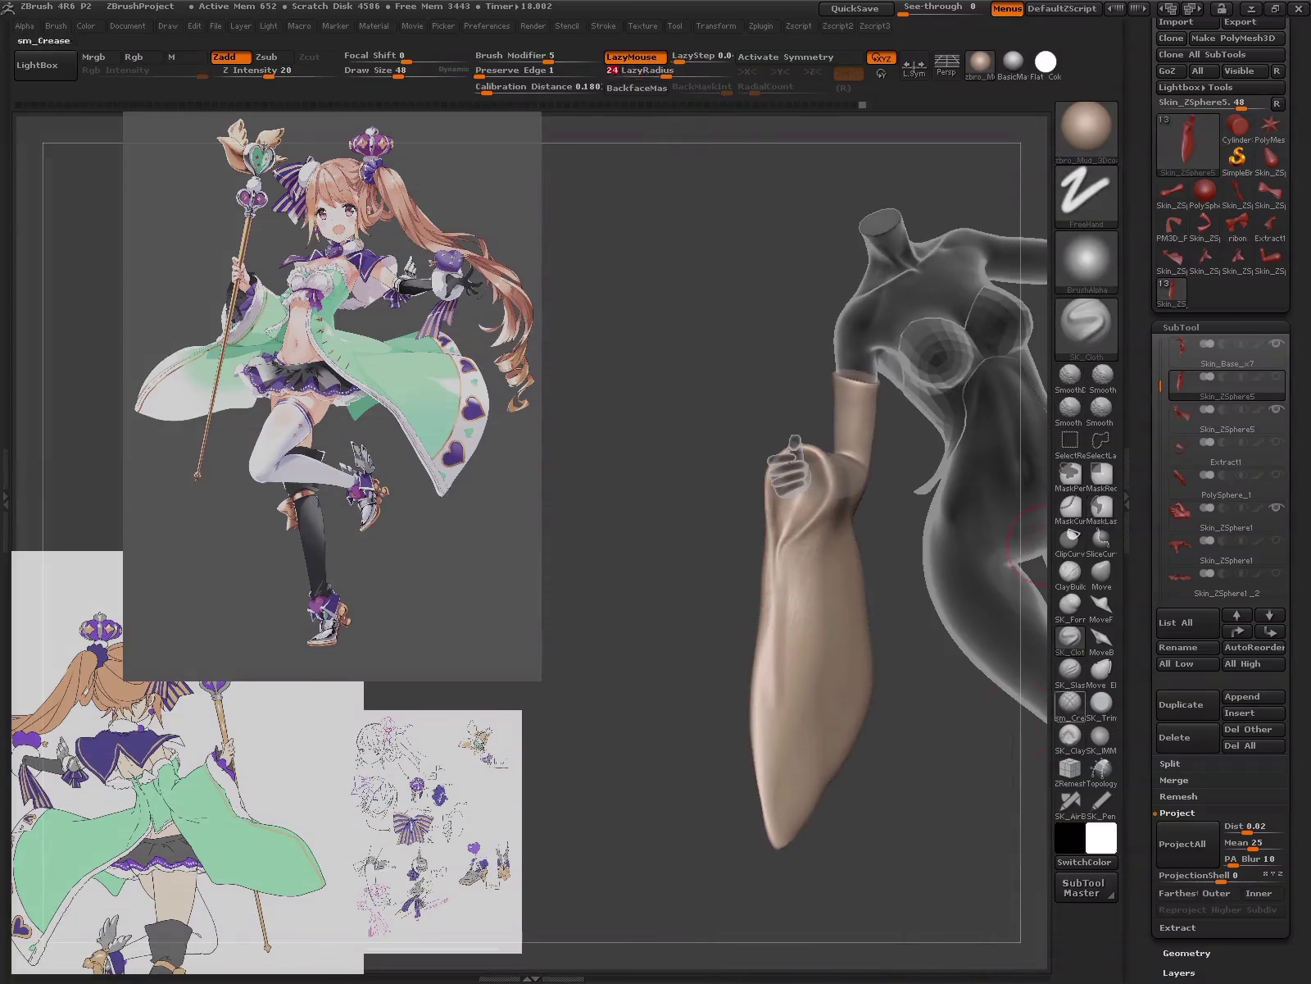
click(1070, 704)
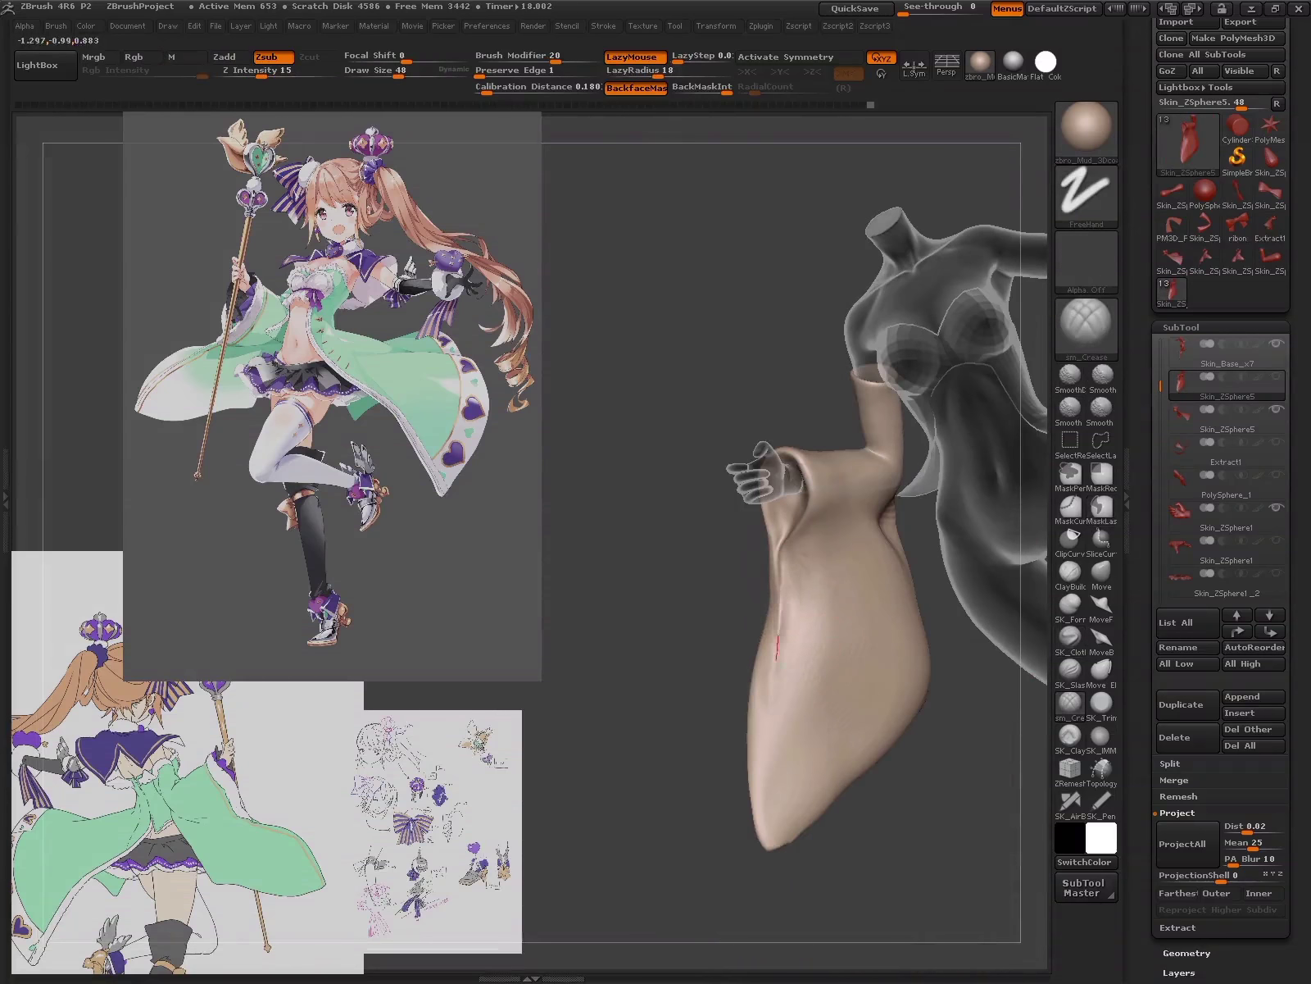
drag(872, 849, 703, 703)
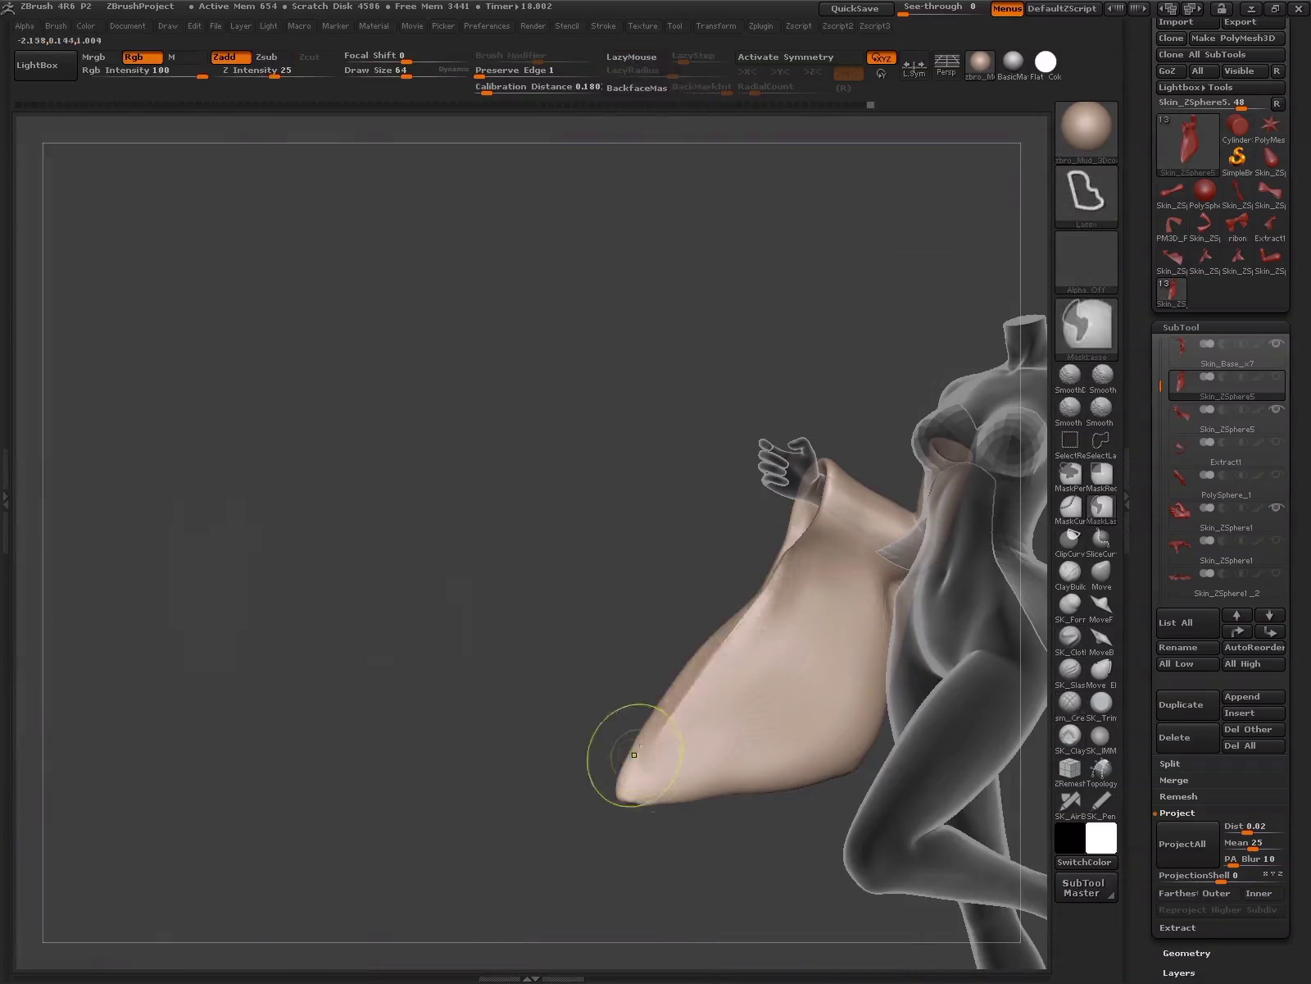
drag(634, 754, 684, 688)
drag(626, 762, 746, 634)
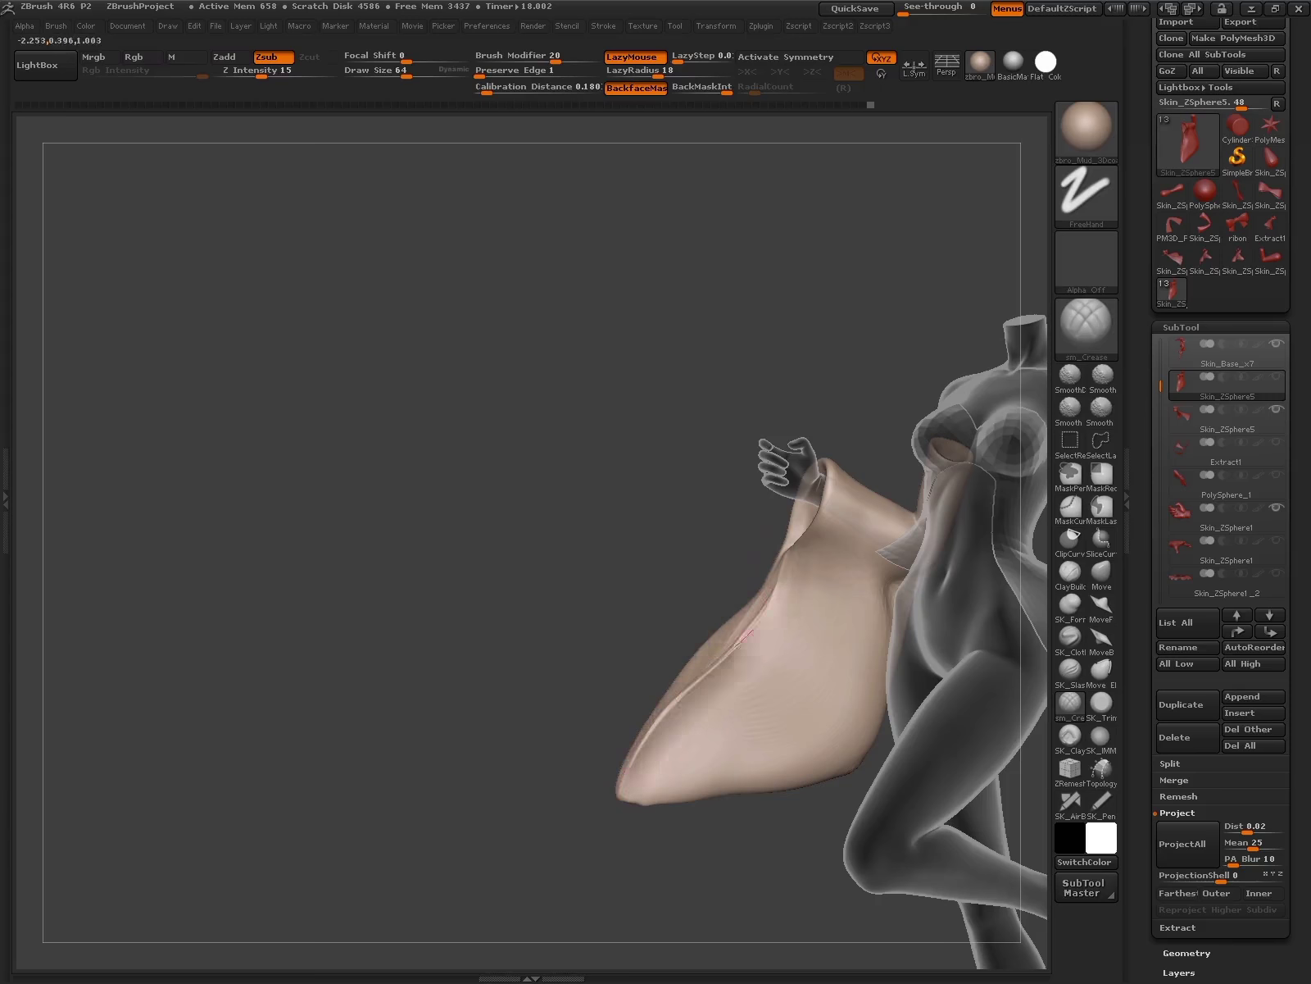
drag(573, 820, 906, 808)
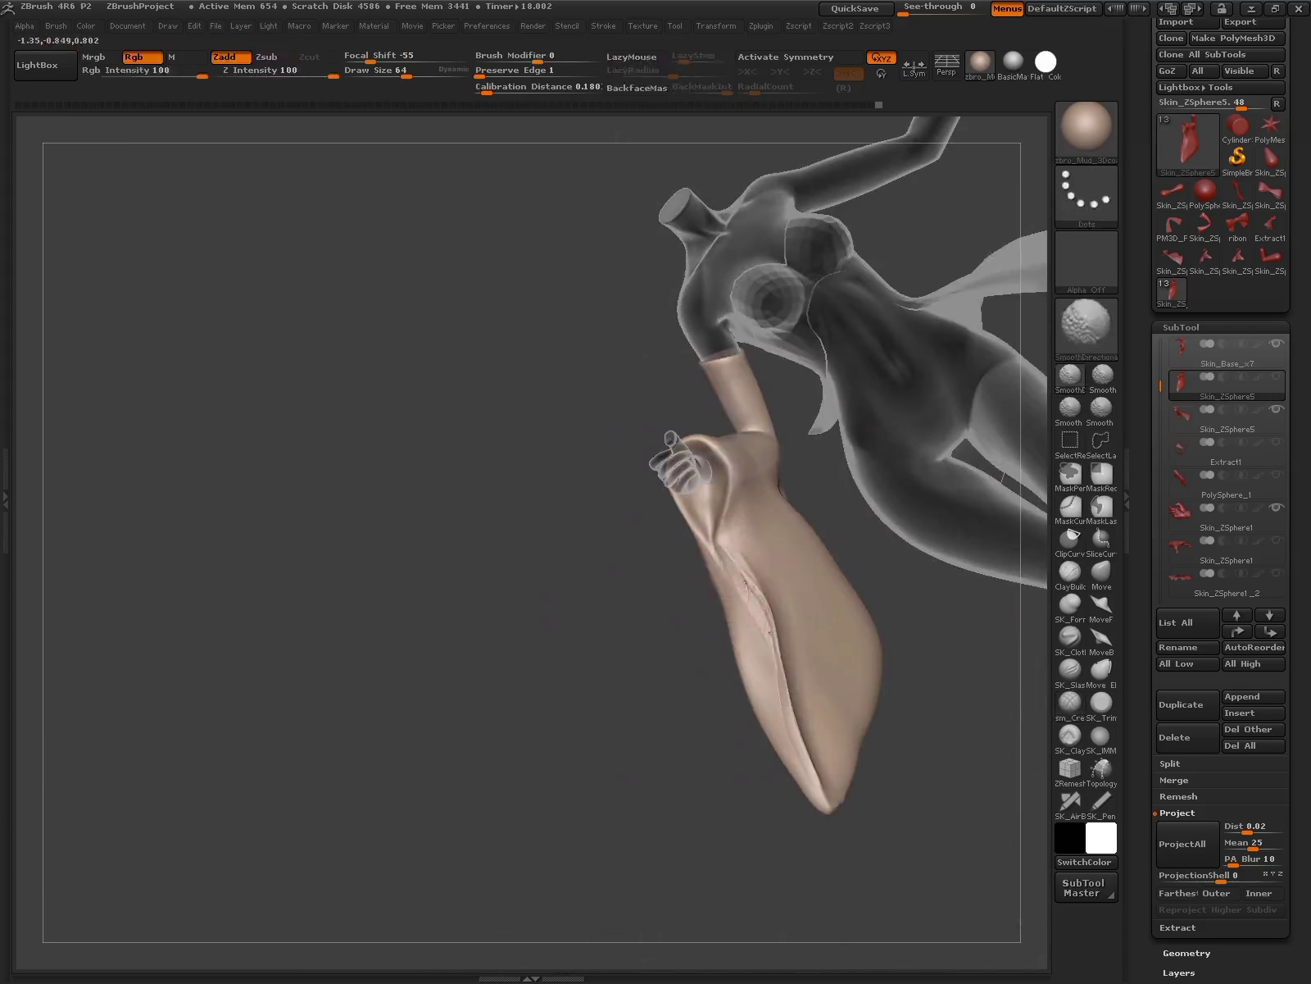
- Add an SK_ClayFill ridge on the lower sleeve
key(ctrl)
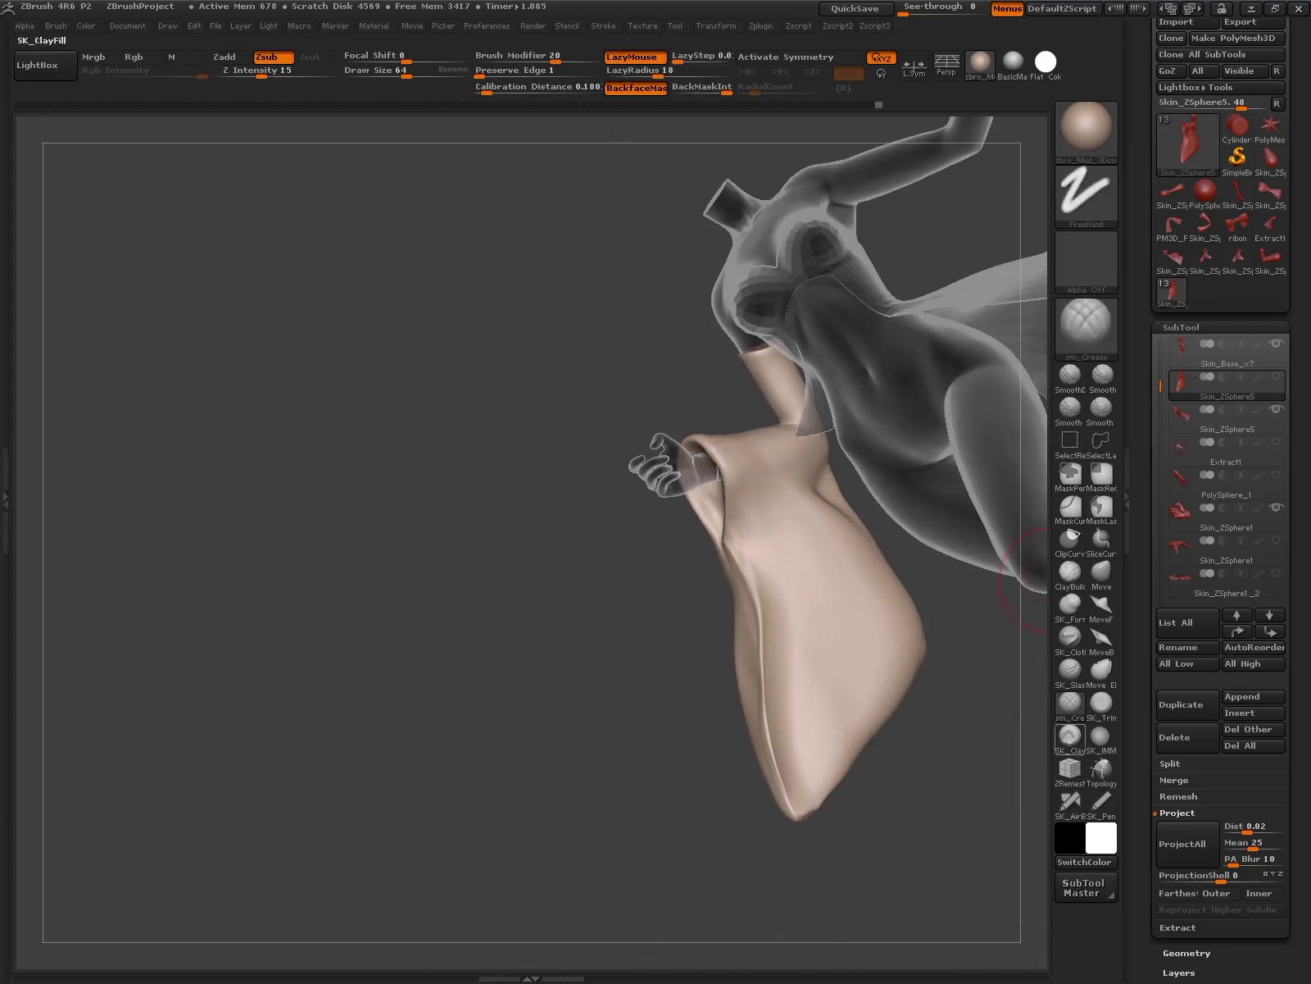
drag(1025, 573, 783, 599)
drag(328, 574, 574, 524)
mouse_move(922, 836)
mouse_down()
mouse_move(630, 454)
mouse_move(680, 544)
mouse_up()
drag(779, 680, 740, 593)
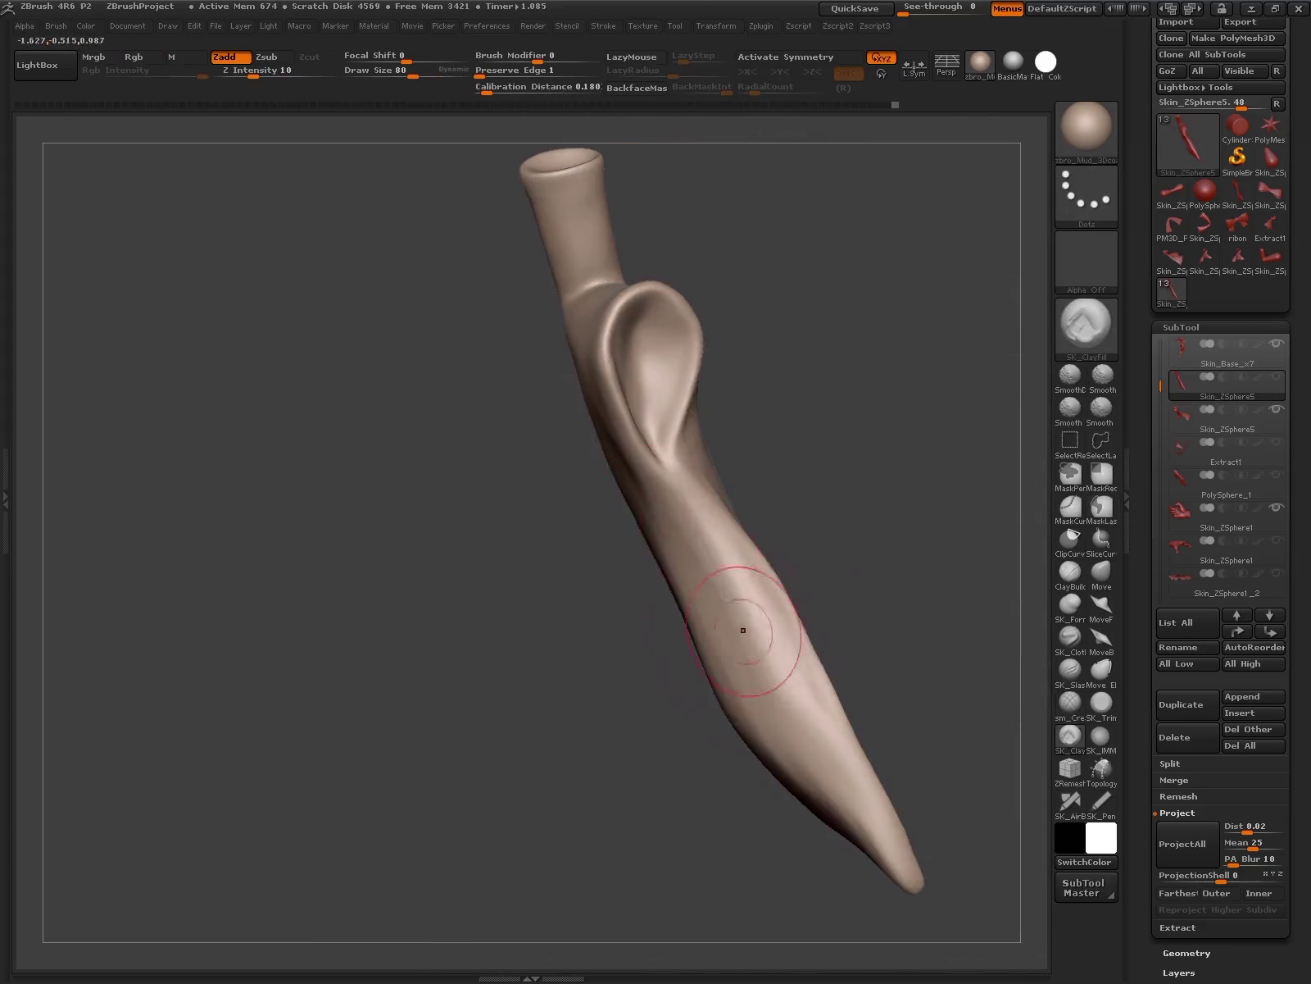
mouse_move(861, 622)
mouse_down()
mouse_move(820, 639)
mouse_move(810, 662)
mouse_up()
- Shape the sleeve's folds with Move Elastic, SK_Cloth and ClayFill from several angles
click(1101, 668)
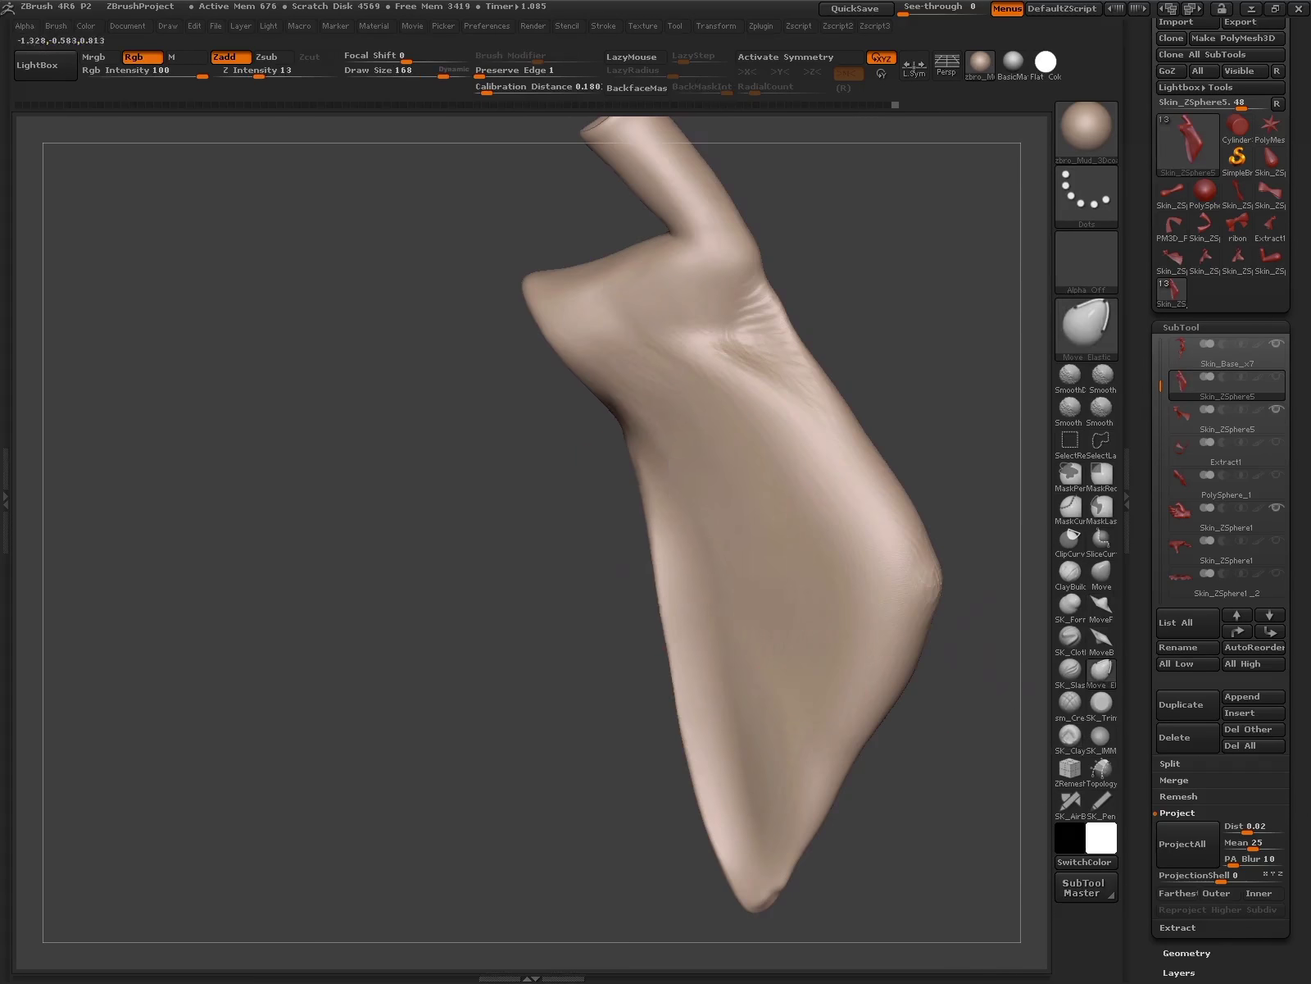
mouse_move(984, 640)
mouse_down()
mouse_move(790, 542)
mouse_move(697, 578)
mouse_up()
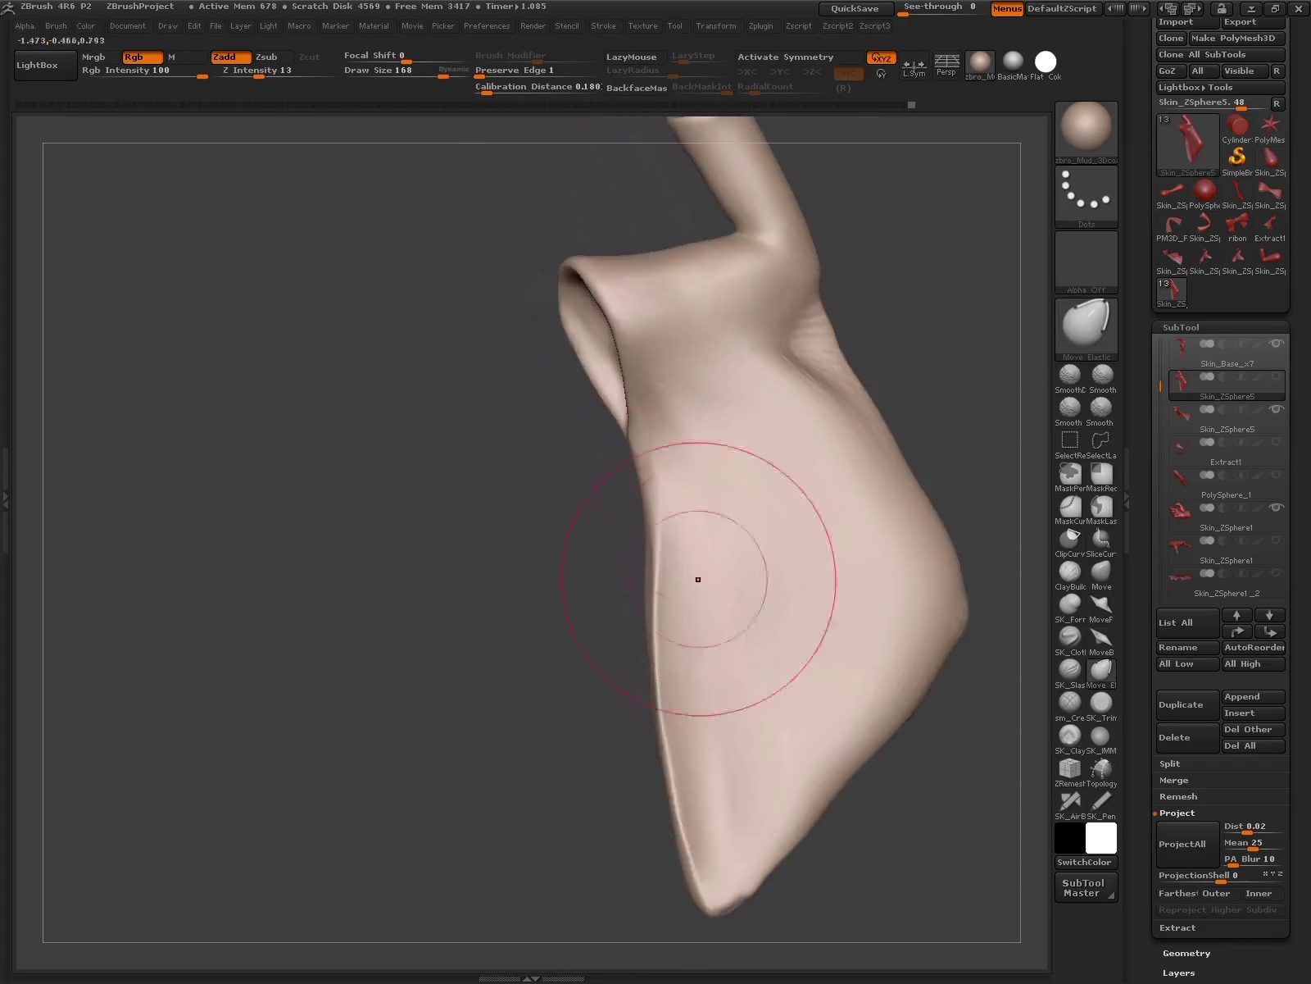
click(1069, 637)
drag(967, 491, 612, 473)
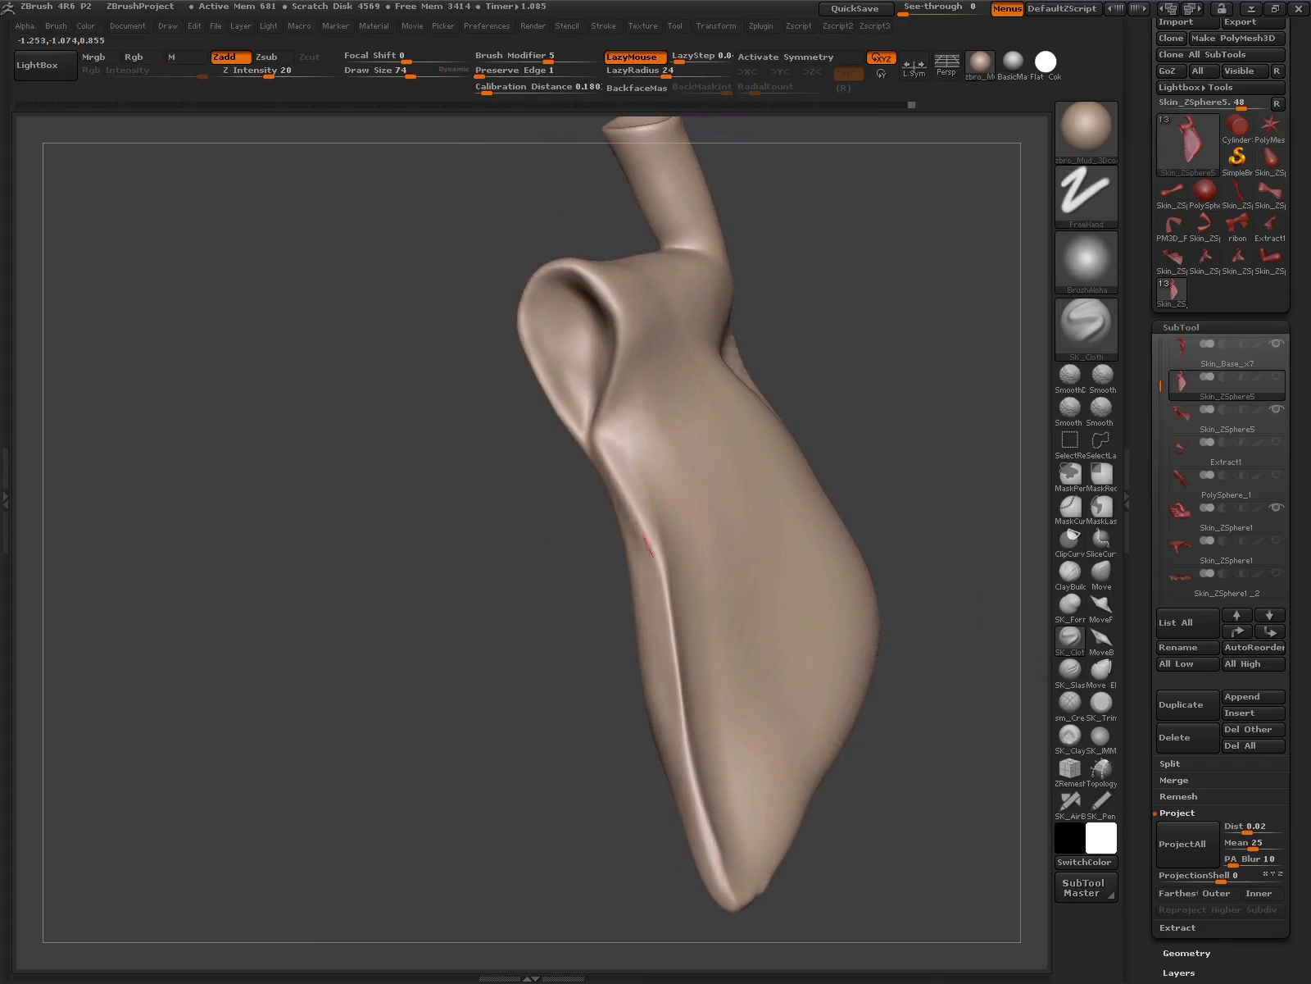
drag(901, 779, 930, 746)
click(1070, 736)
drag(967, 492, 820, 508)
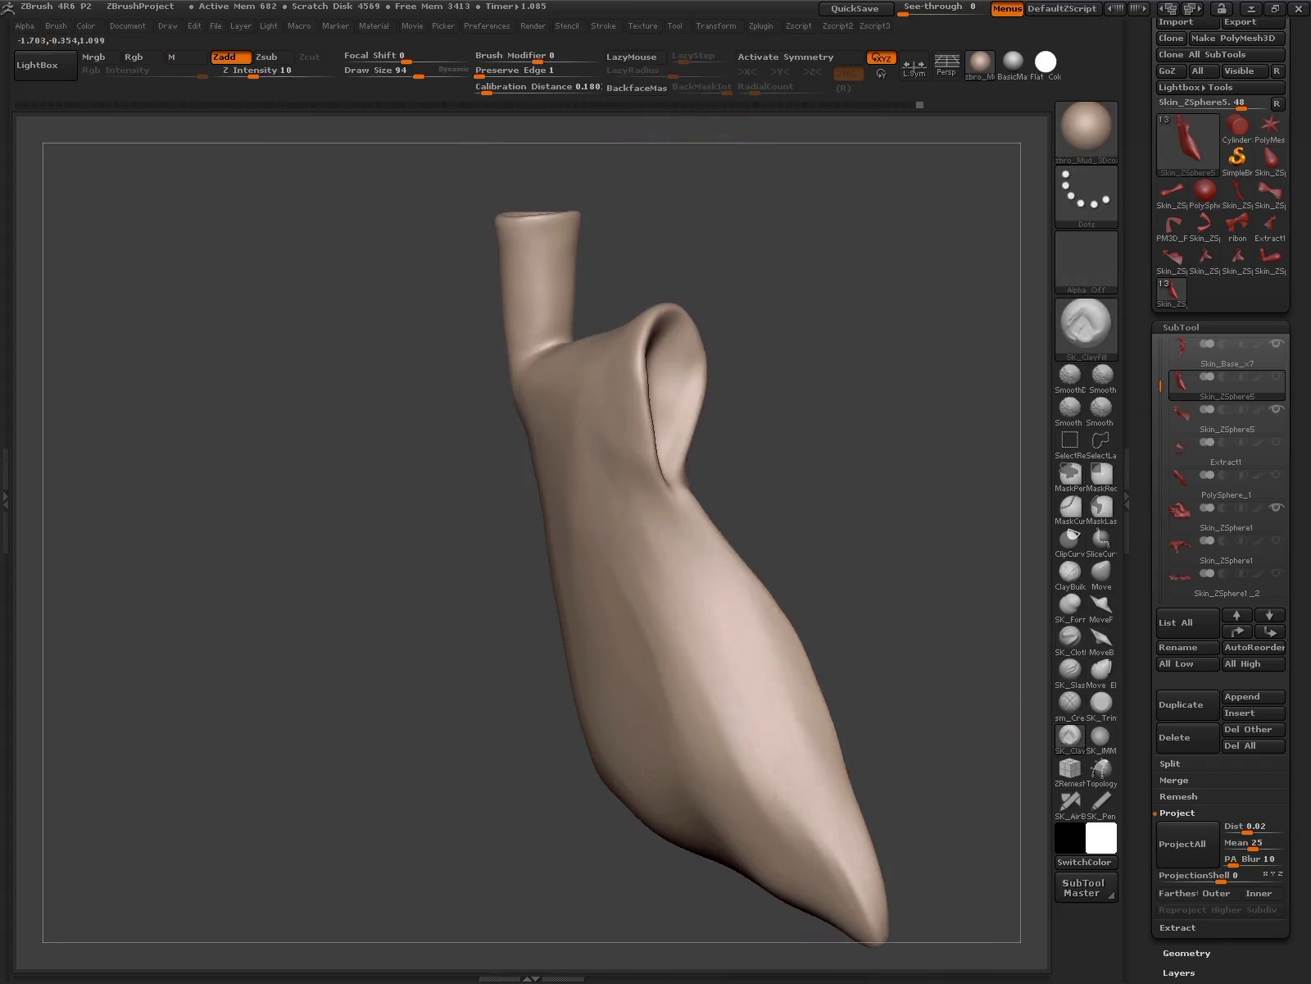
mouse_move(902, 787)
mouse_down()
mouse_move(824, 768)
mouse_move(834, 718)
mouse_up()
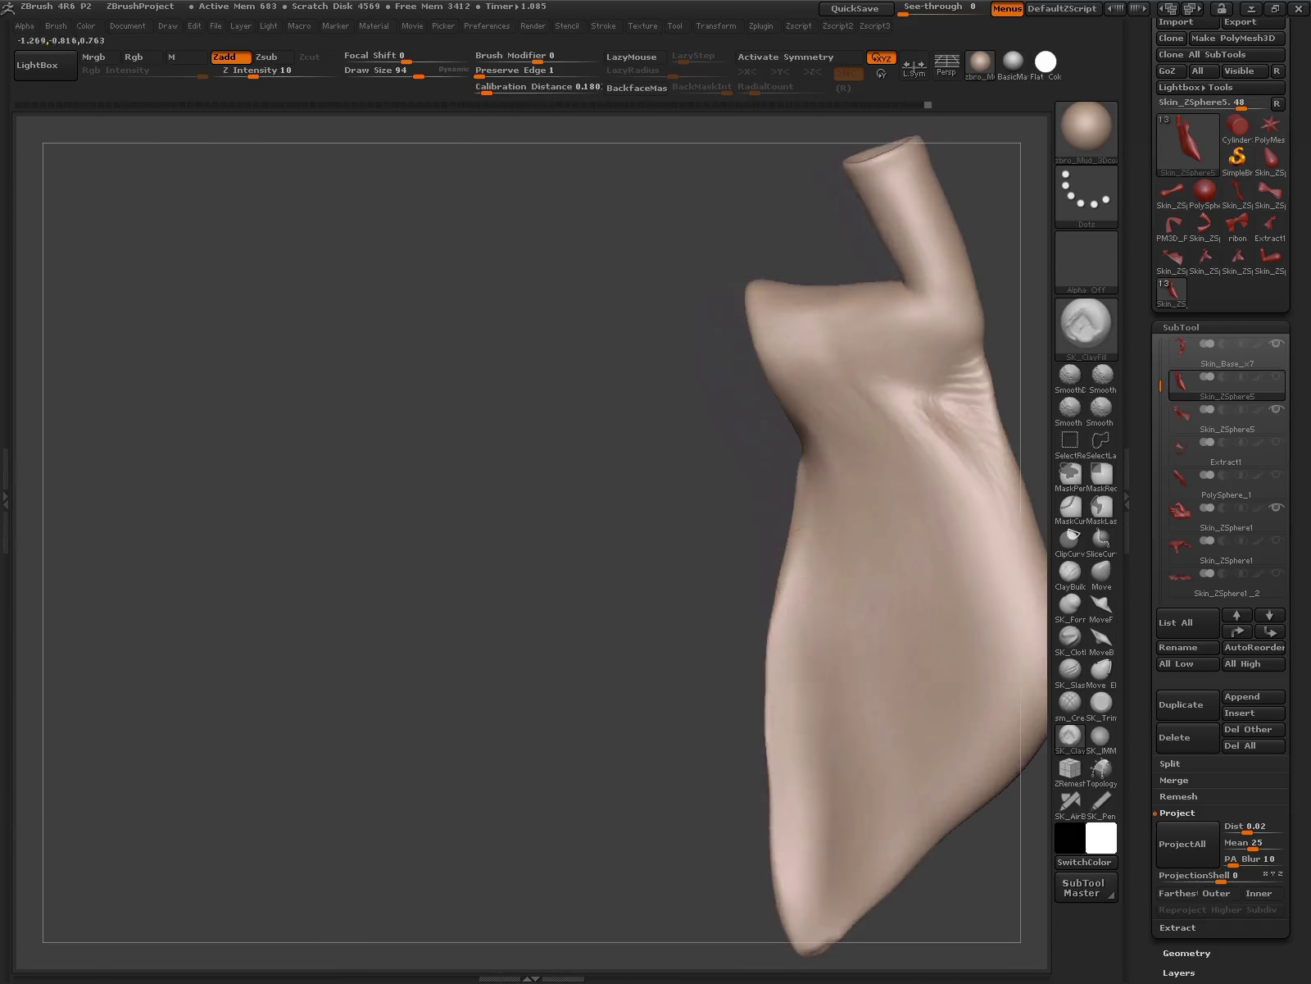
- Zoom out to the whole figure with the pointed bell sleeve in a flying pose
click(1101, 669)
mouse_move(766, 678)
mouse_down()
mouse_move(877, 687)
mouse_move(767, 647)
mouse_move(737, 455)
mouse_move(754, 631)
mouse_up()
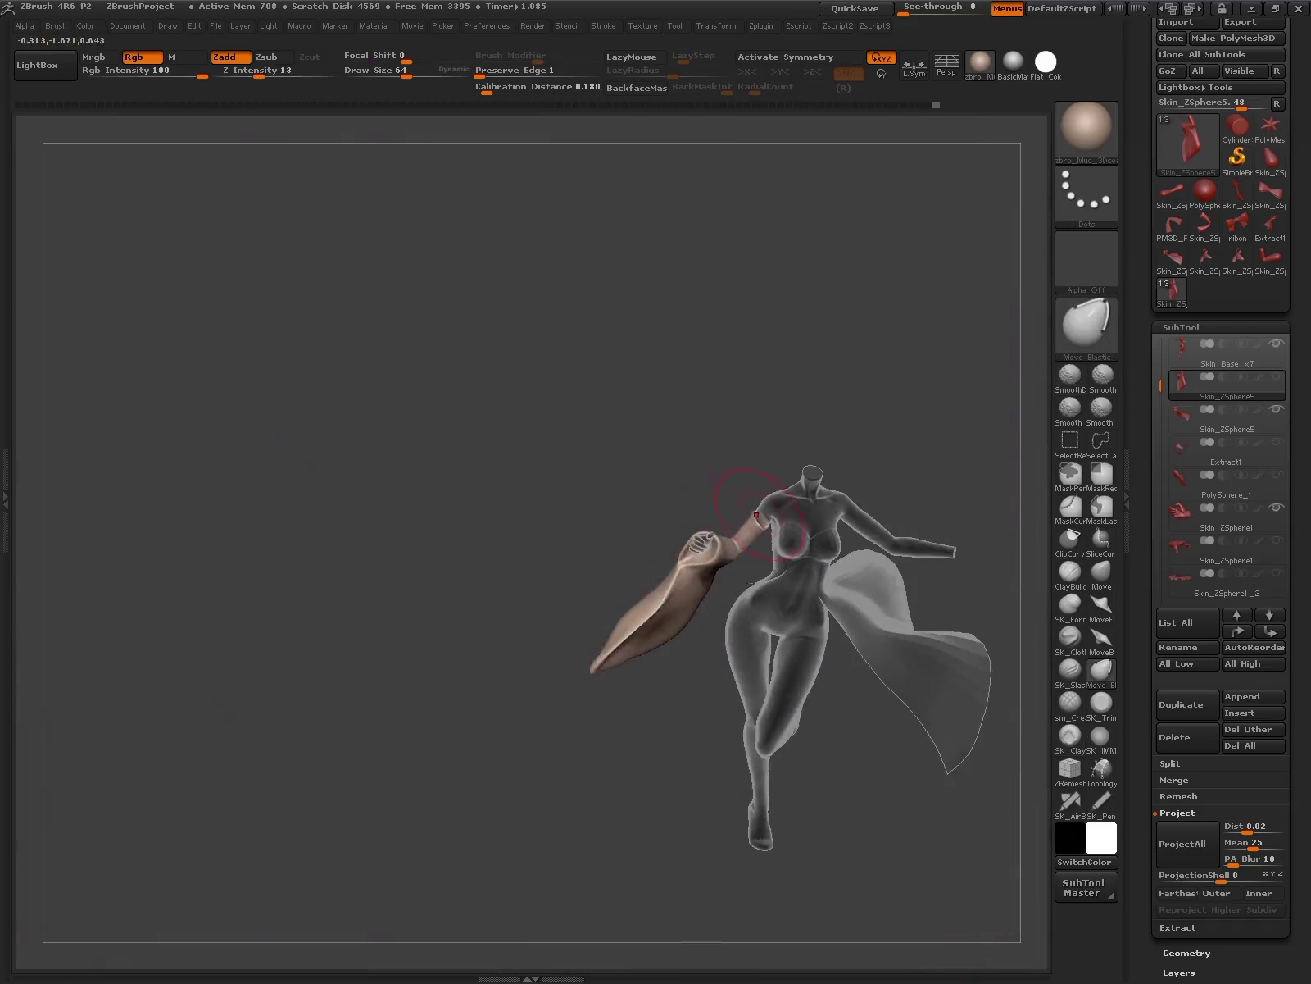
mouse_move(756, 515)
mouse_down()
mouse_move(726, 600)
mouse_move(746, 641)
mouse_move(711, 600)
mouse_move(770, 632)
mouse_up()
- Select the body mesh and zoom in on the upright torso with the wireframe hidden
alt+click(770, 632)
key(n)
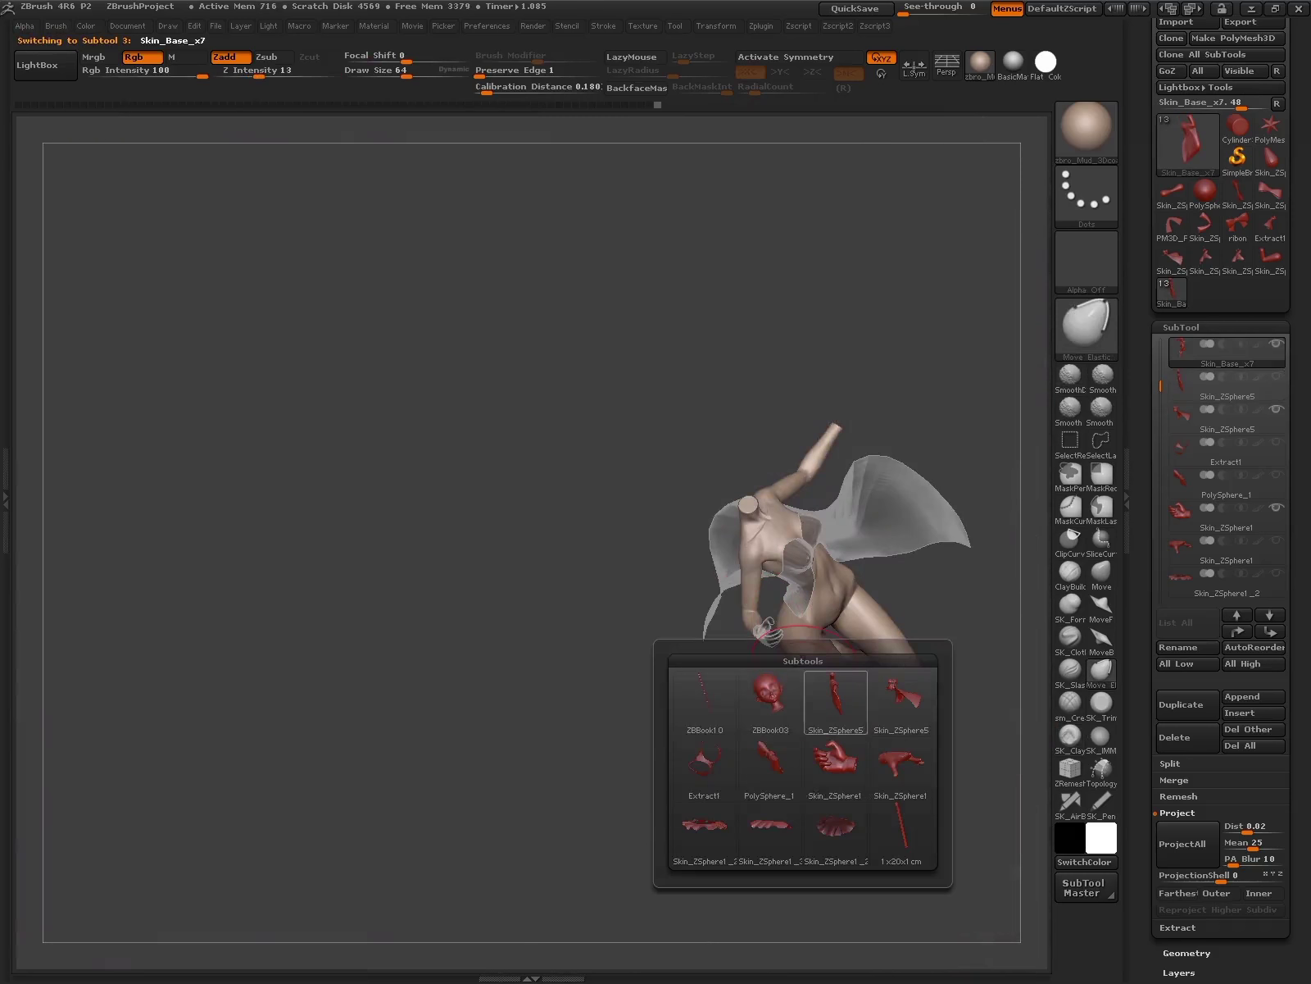
click(836, 696)
key(w)
mouse_move(770, 539)
mouse_down()
mouse_move(730, 517)
mouse_move(730, 537)
mouse_up()
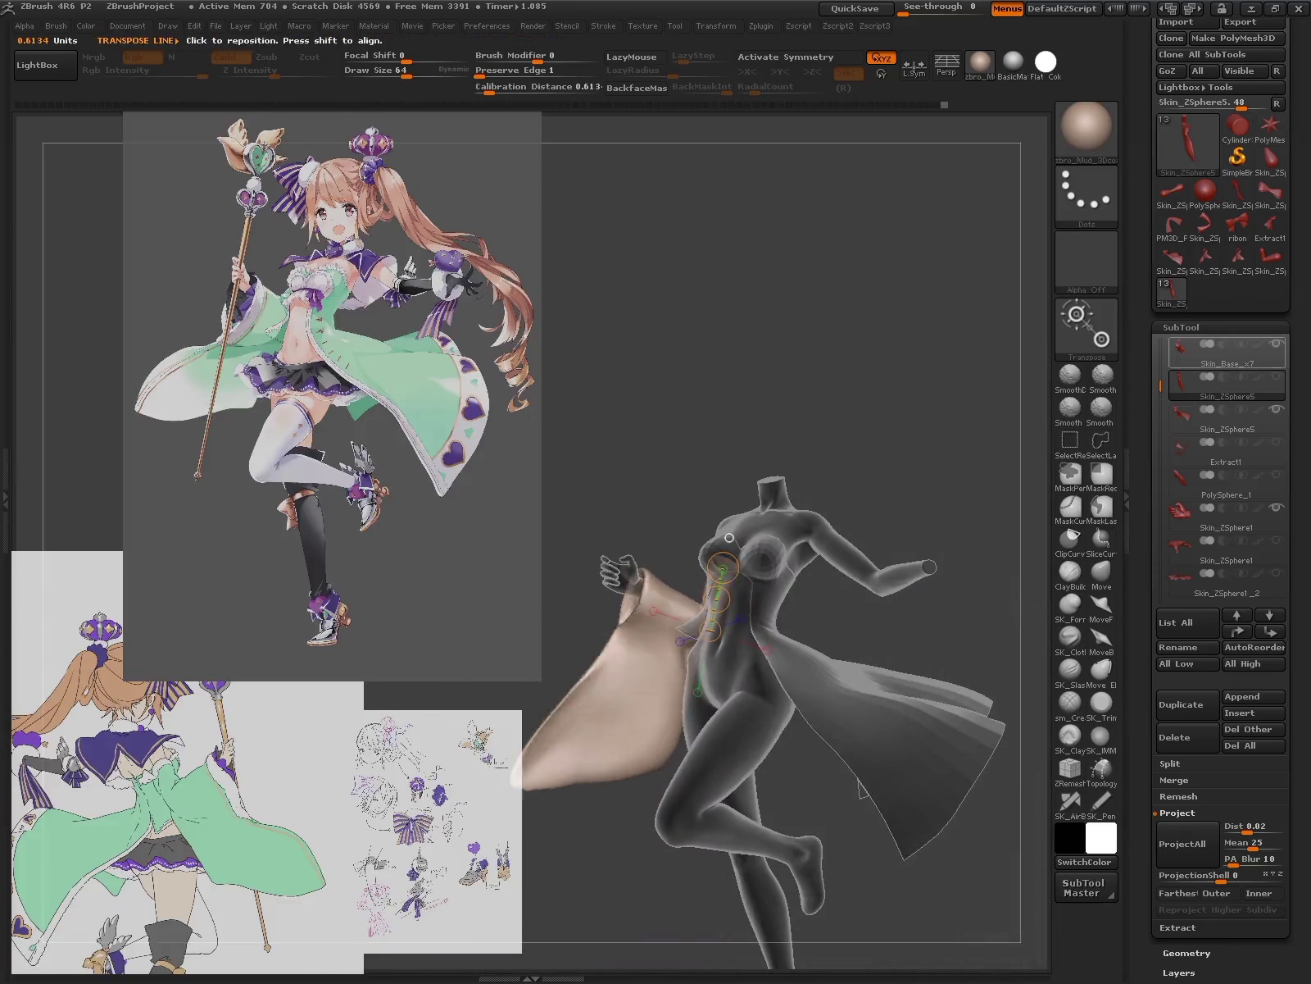
alt+click(730, 538)
drag(730, 537, 828, 601)
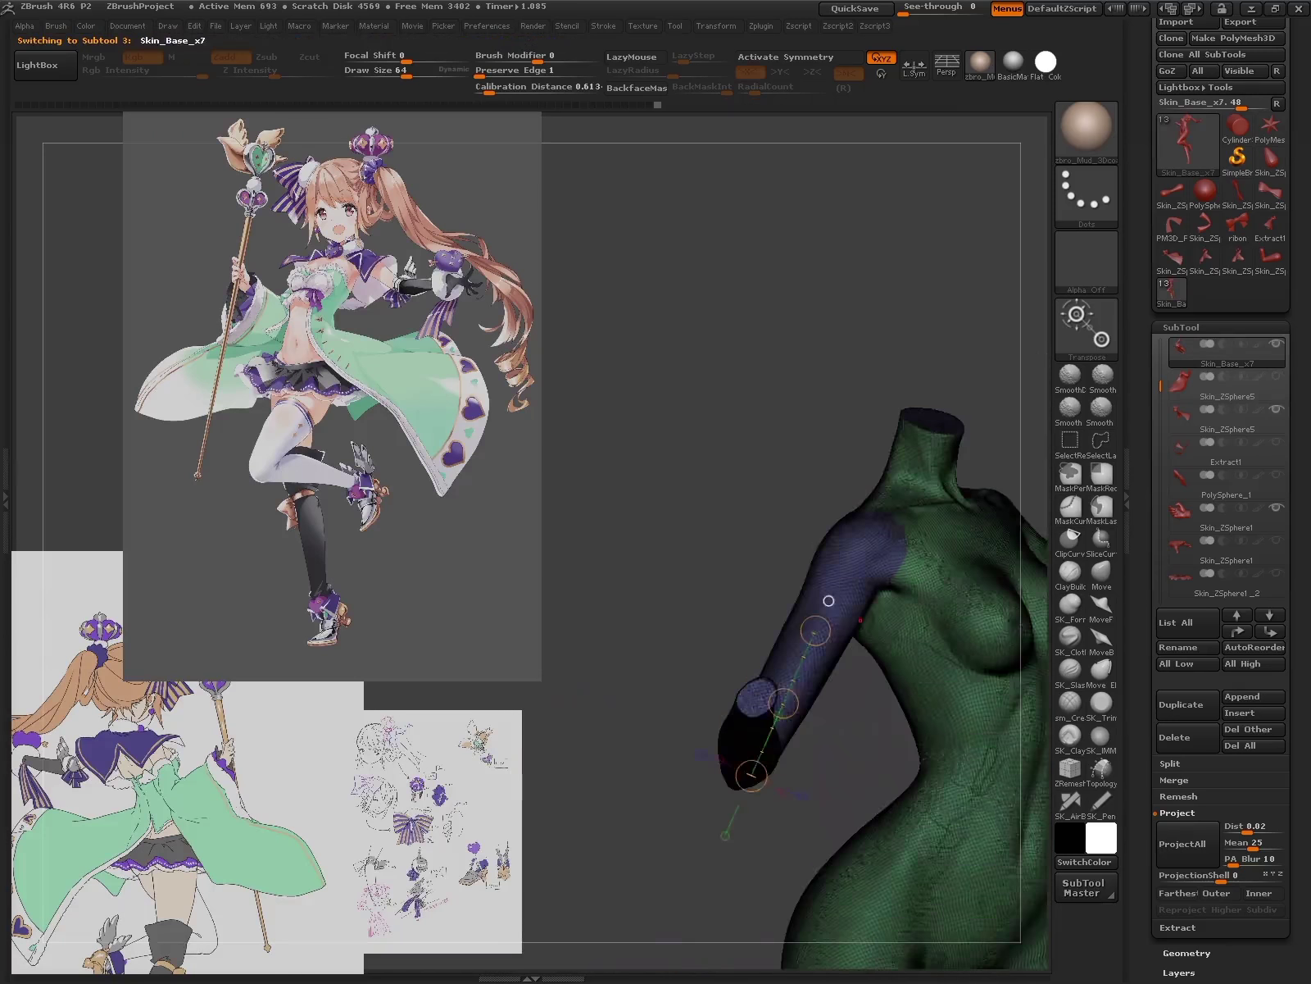
key(shift+f)
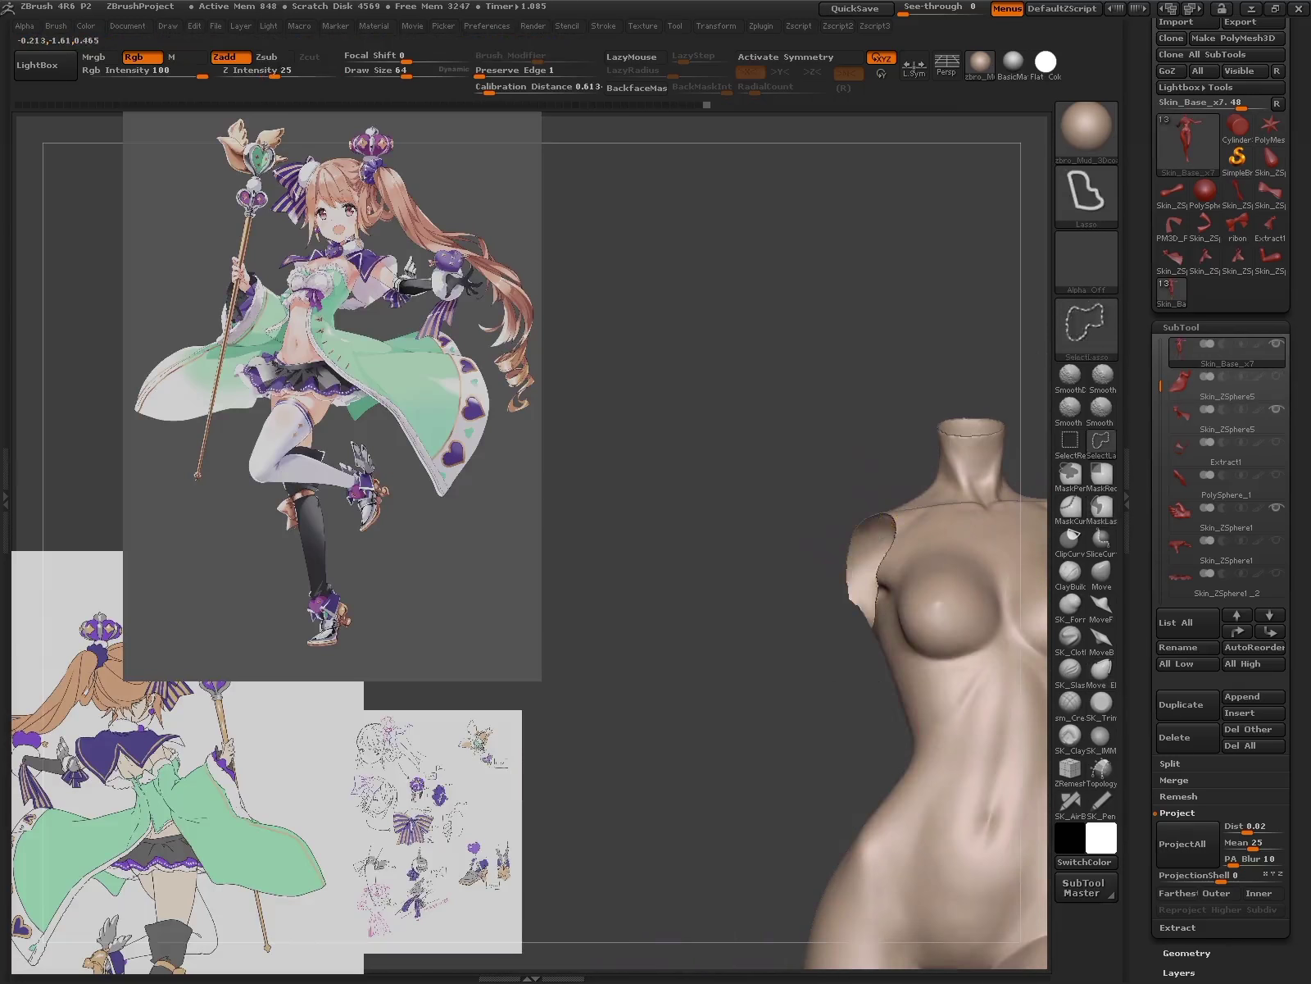
- Mask the body and rotate the forearm toward the viewer with Transpose Rotate
key(space)
key(ctrl)
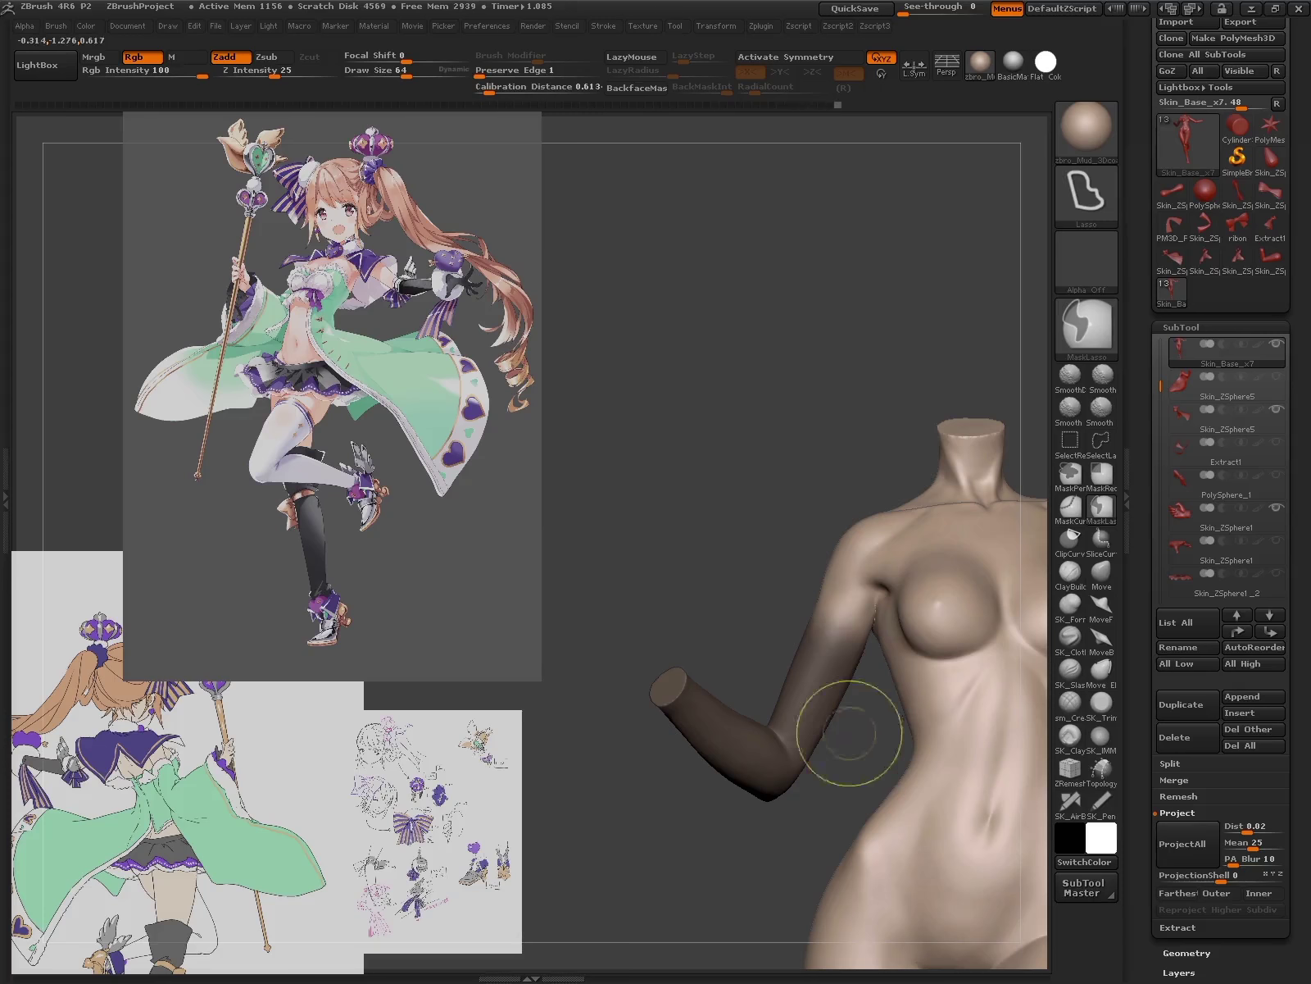
key(r)
drag(770, 782, 840, 605)
alt+click(745, 810)
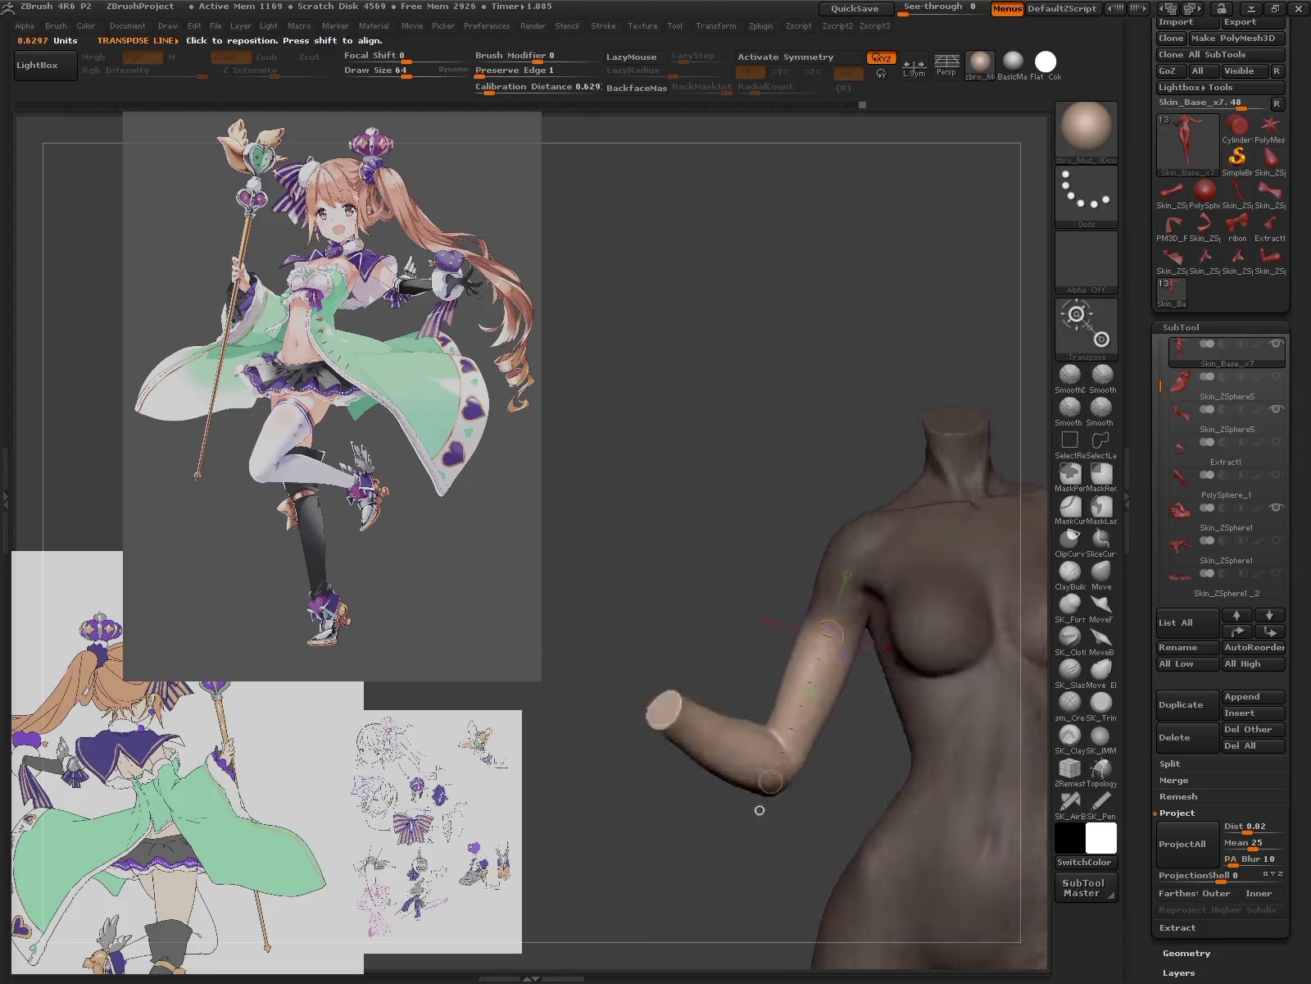
mouse_move(755, 808)
mouse_down()
mouse_move(731, 808)
mouse_move(761, 818)
mouse_move(738, 820)
mouse_move(784, 814)
mouse_up()
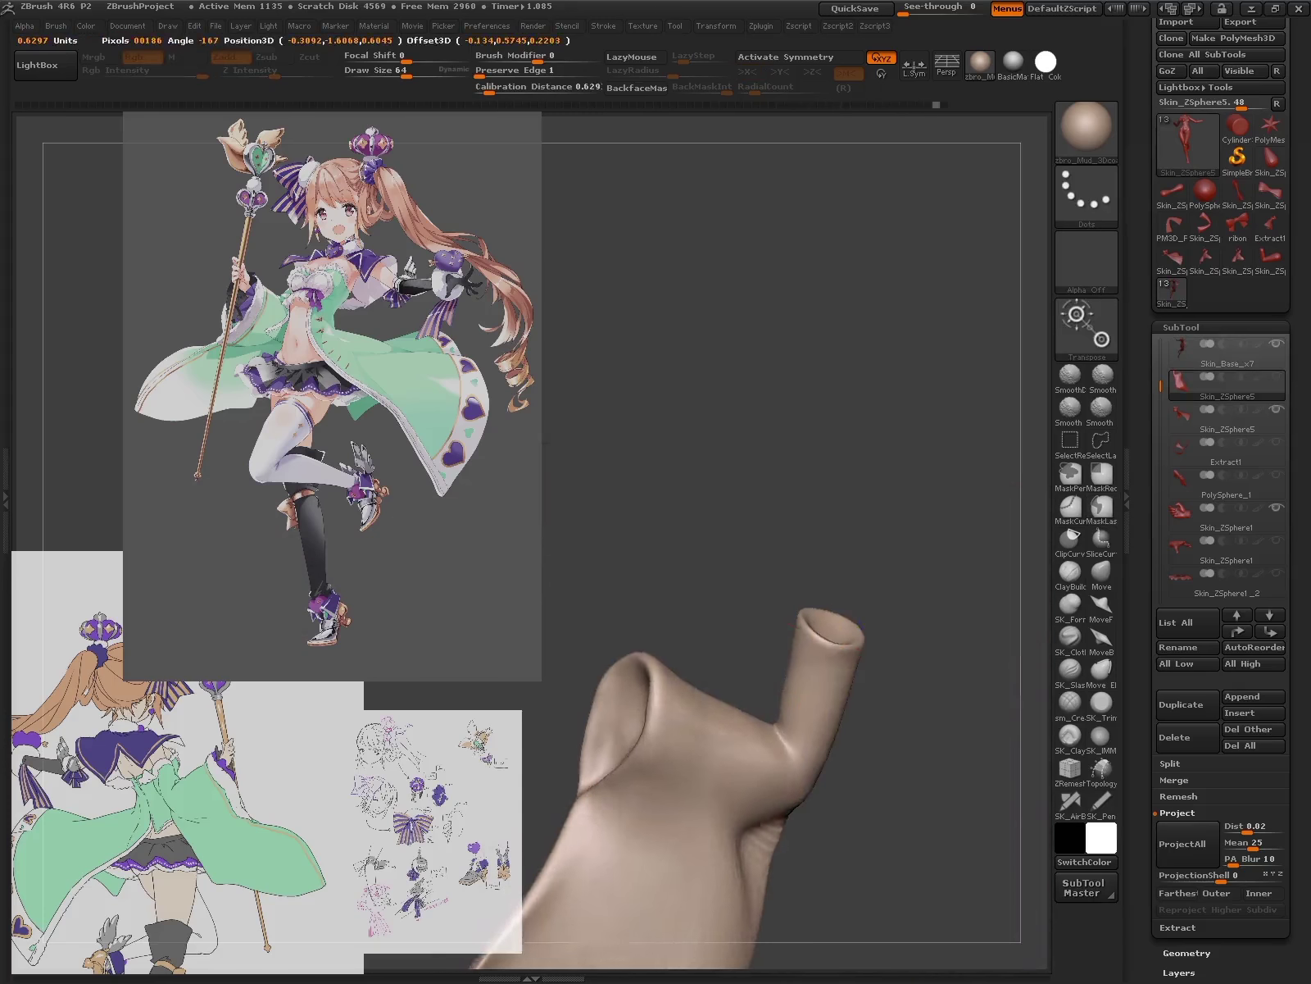
- Select the pole part and rotate it so the staff rod rests in the hand
alt+click(786, 816)
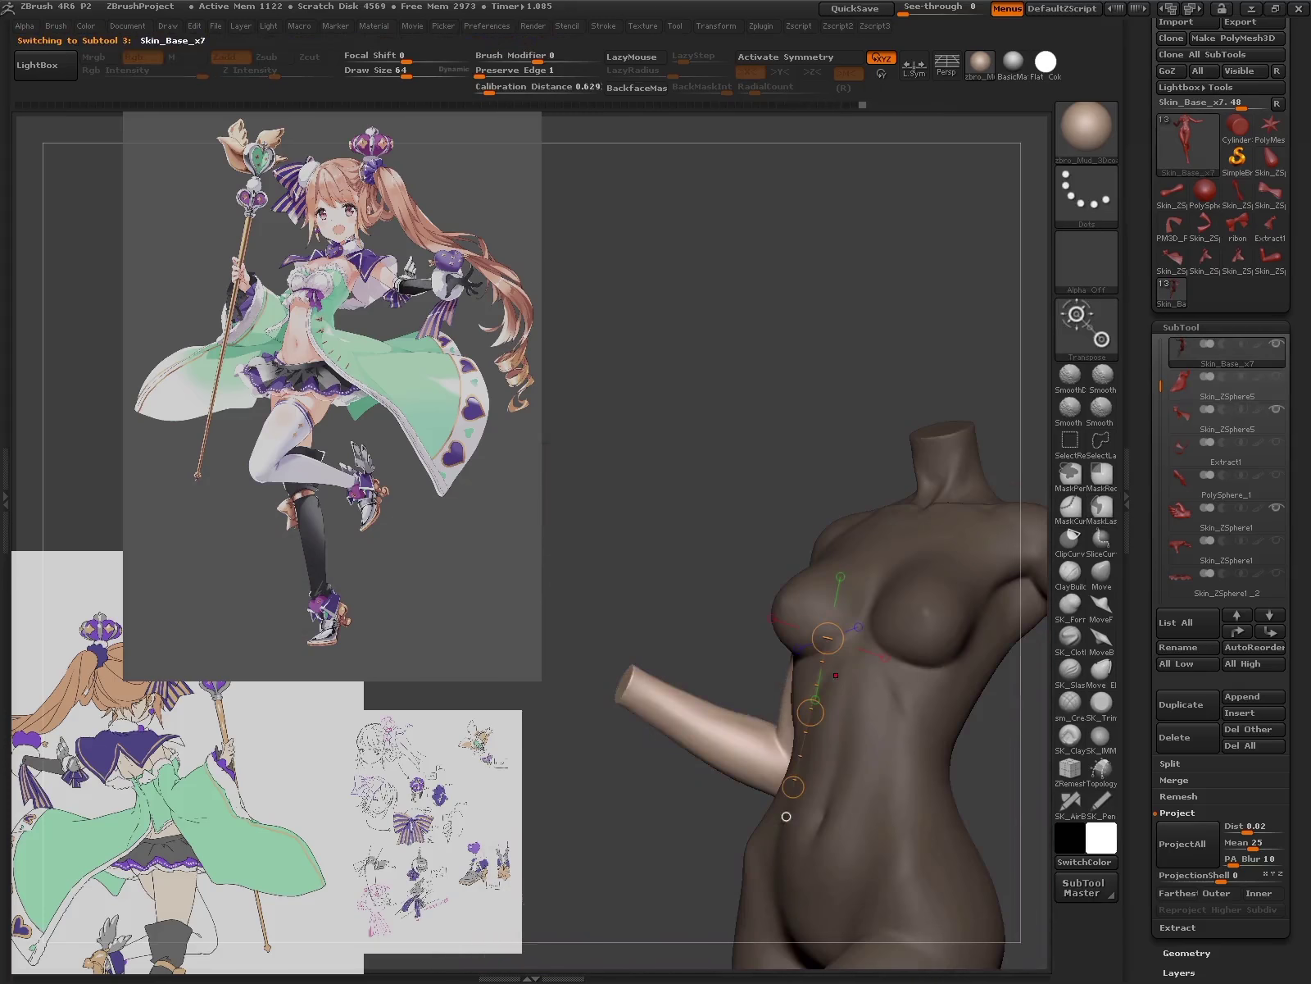
key(n)
click(791, 732)
key(n)
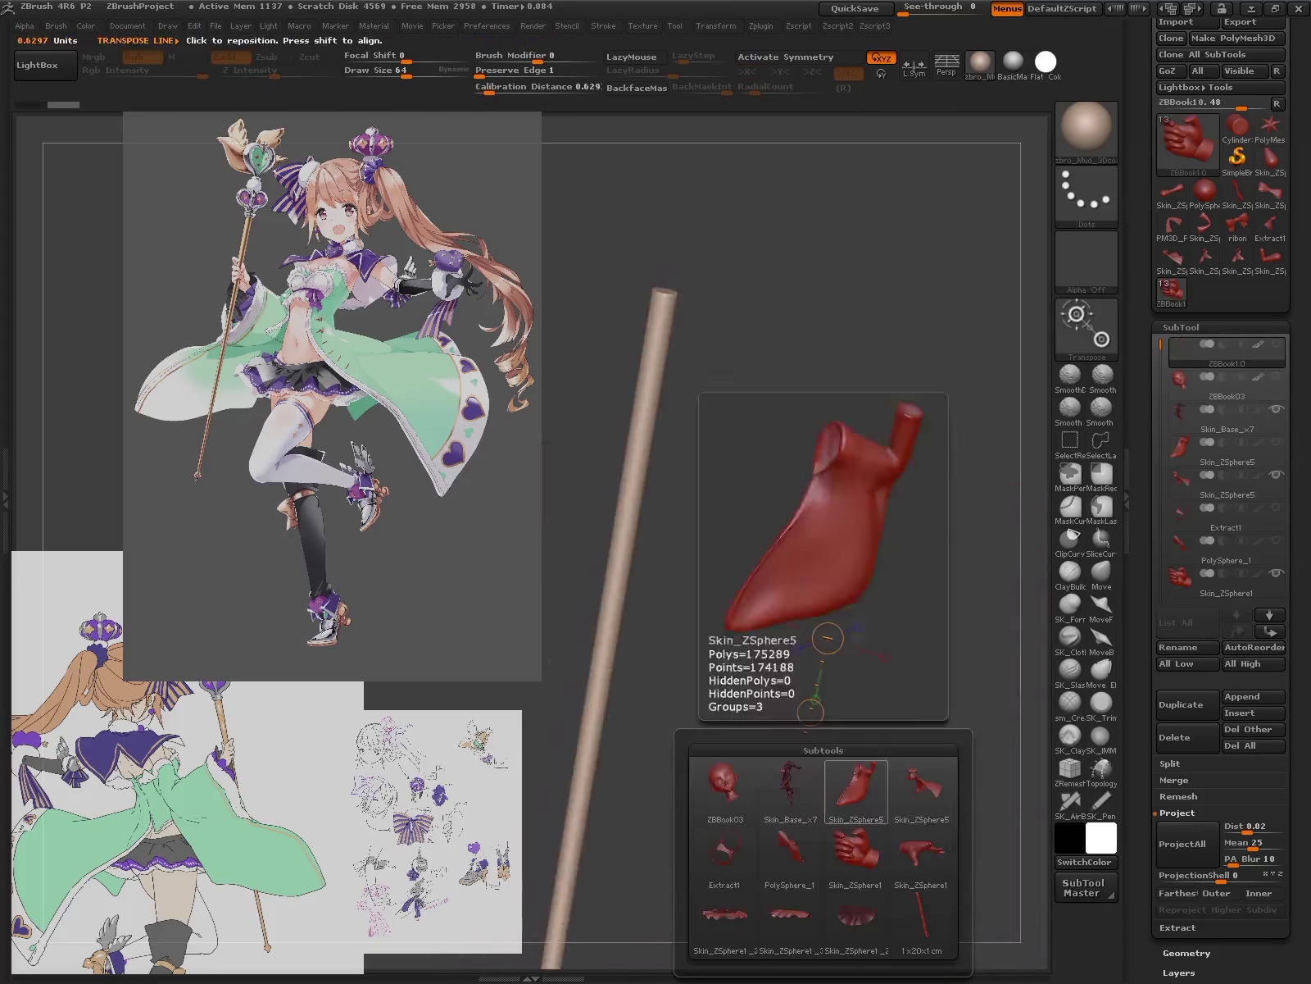
click(790, 786)
key(n)
click(525, 656)
mouse_move(607, 624)
mouse_down()
mouse_move(592, 728)
mouse_move(717, 734)
mouse_move(532, 787)
mouse_move(819, 762)
mouse_move(819, 679)
mouse_move(787, 640)
mouse_move(808, 639)
mouse_move(864, 571)
mouse_up()
- Make the sleeve subtool active again, with perspective on and sculpting mode restored
key(n)
click(790, 786)
key(n)
click(873, 775)
key(p)
key(q)
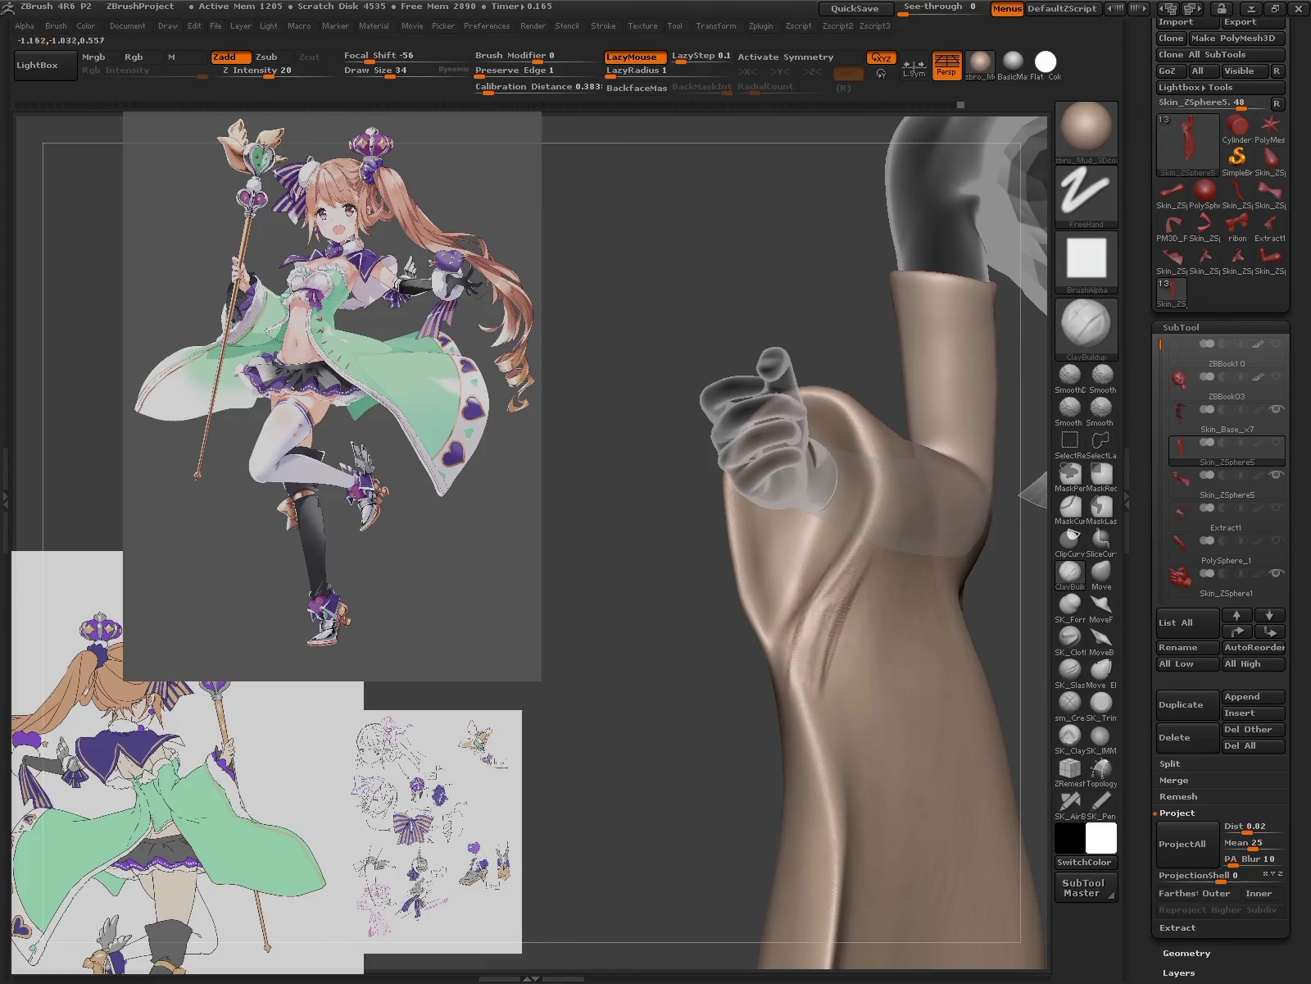
- Sharpen the crease along the sleeve's inner fold with the sm_Crease brush
key(2)
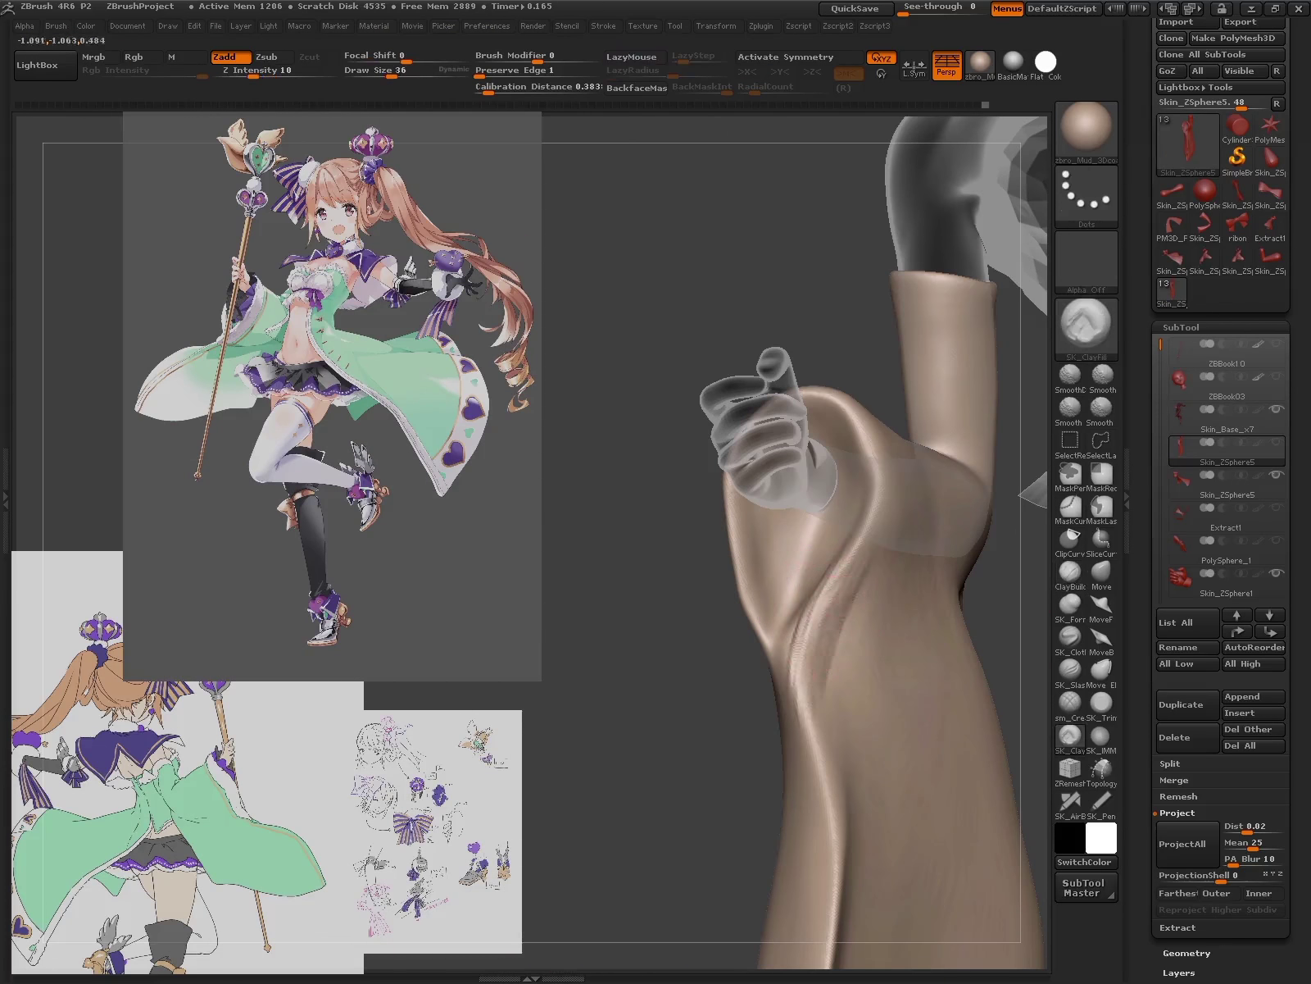
drag(847, 604, 985, 664)
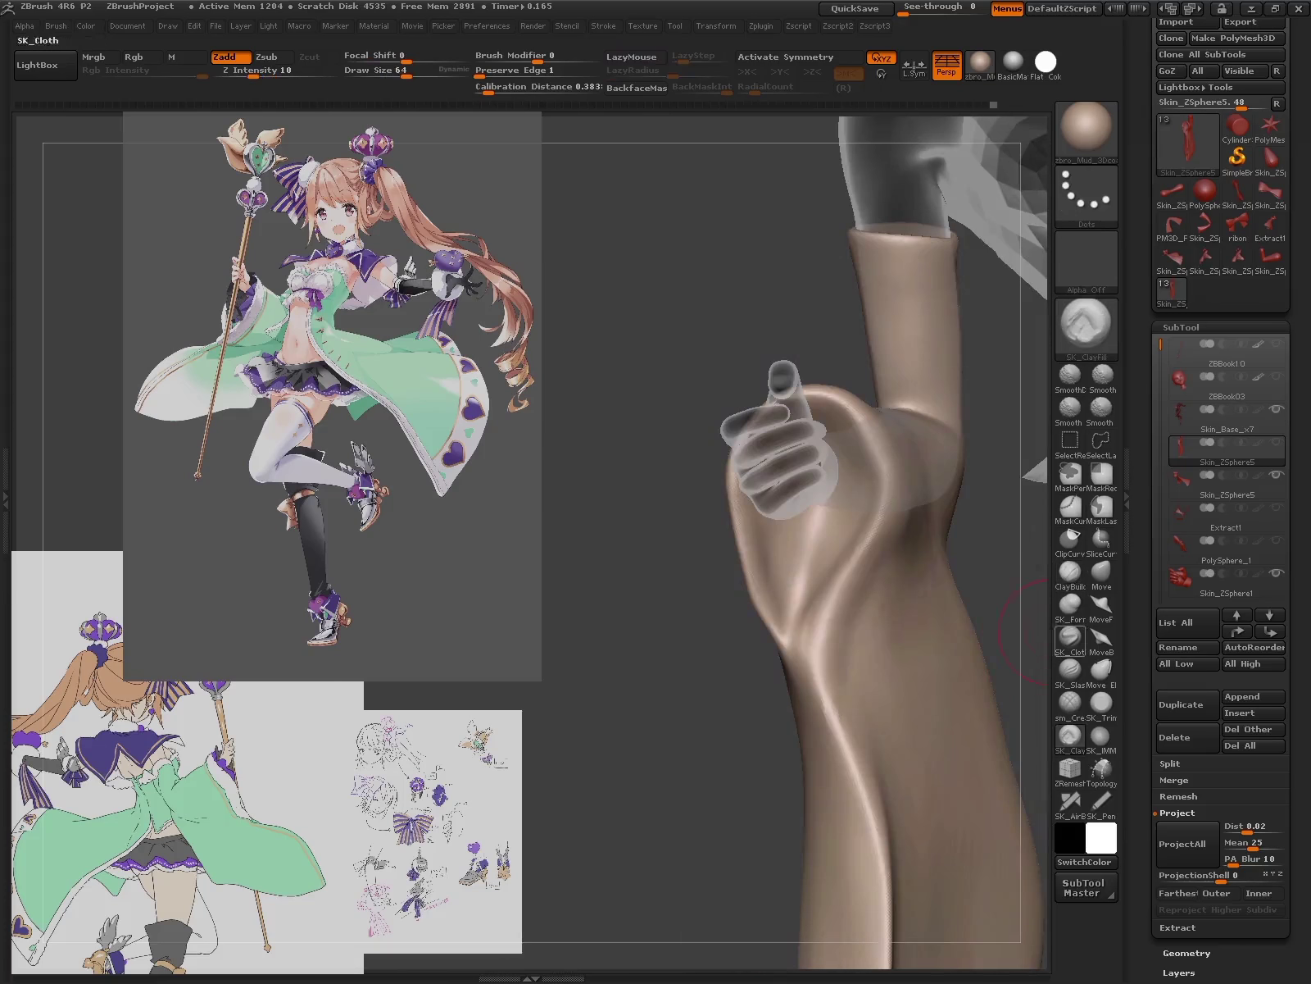
key(3)
key(4)
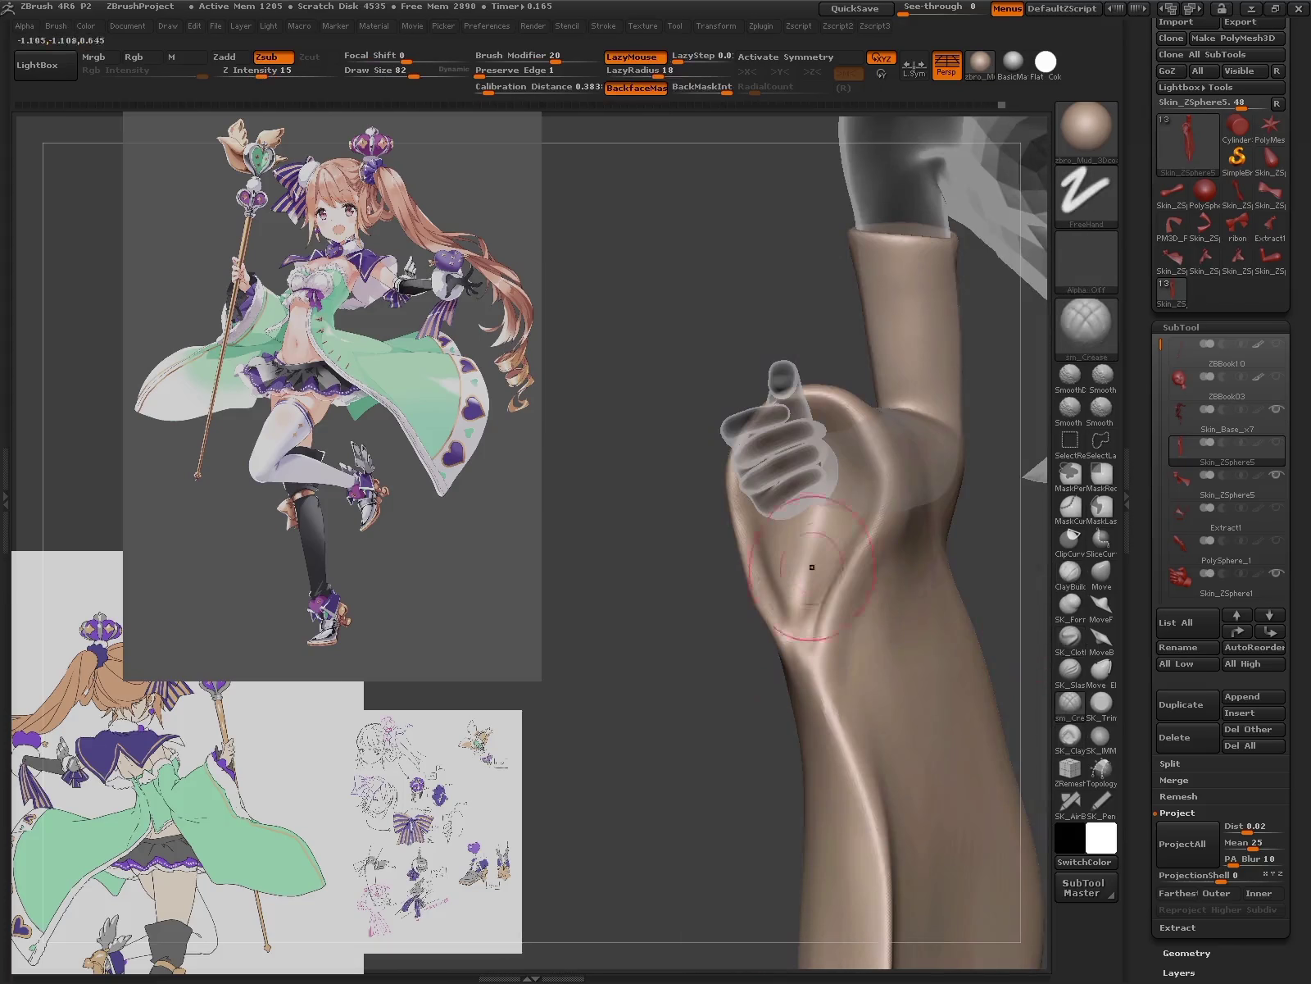
drag(811, 531, 810, 654)
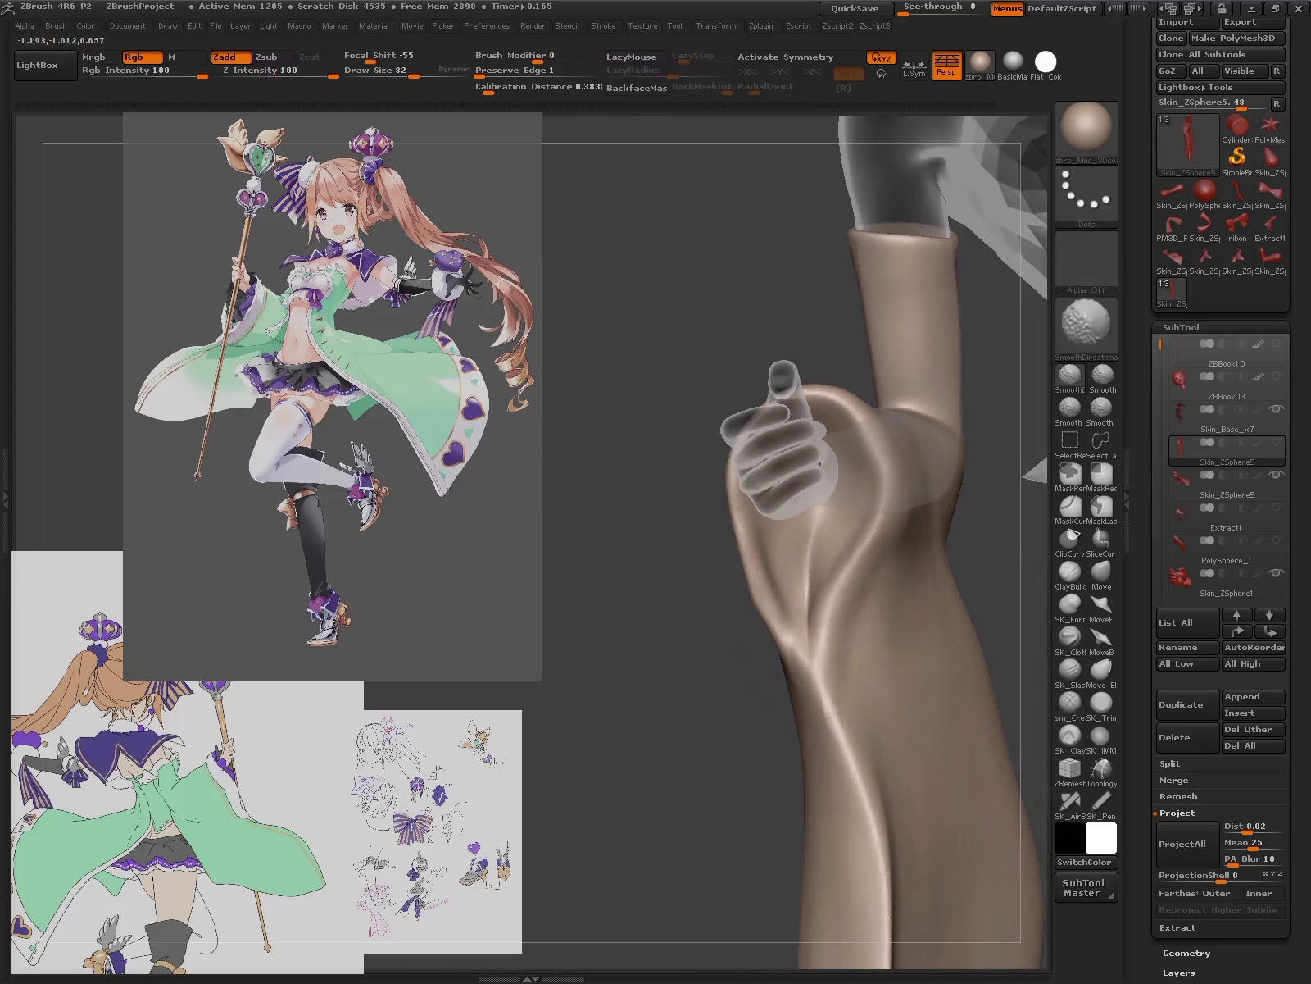
- Reshape the sleeve below the hand with a larger front-facing MoveF brush
key(1)
key(2)
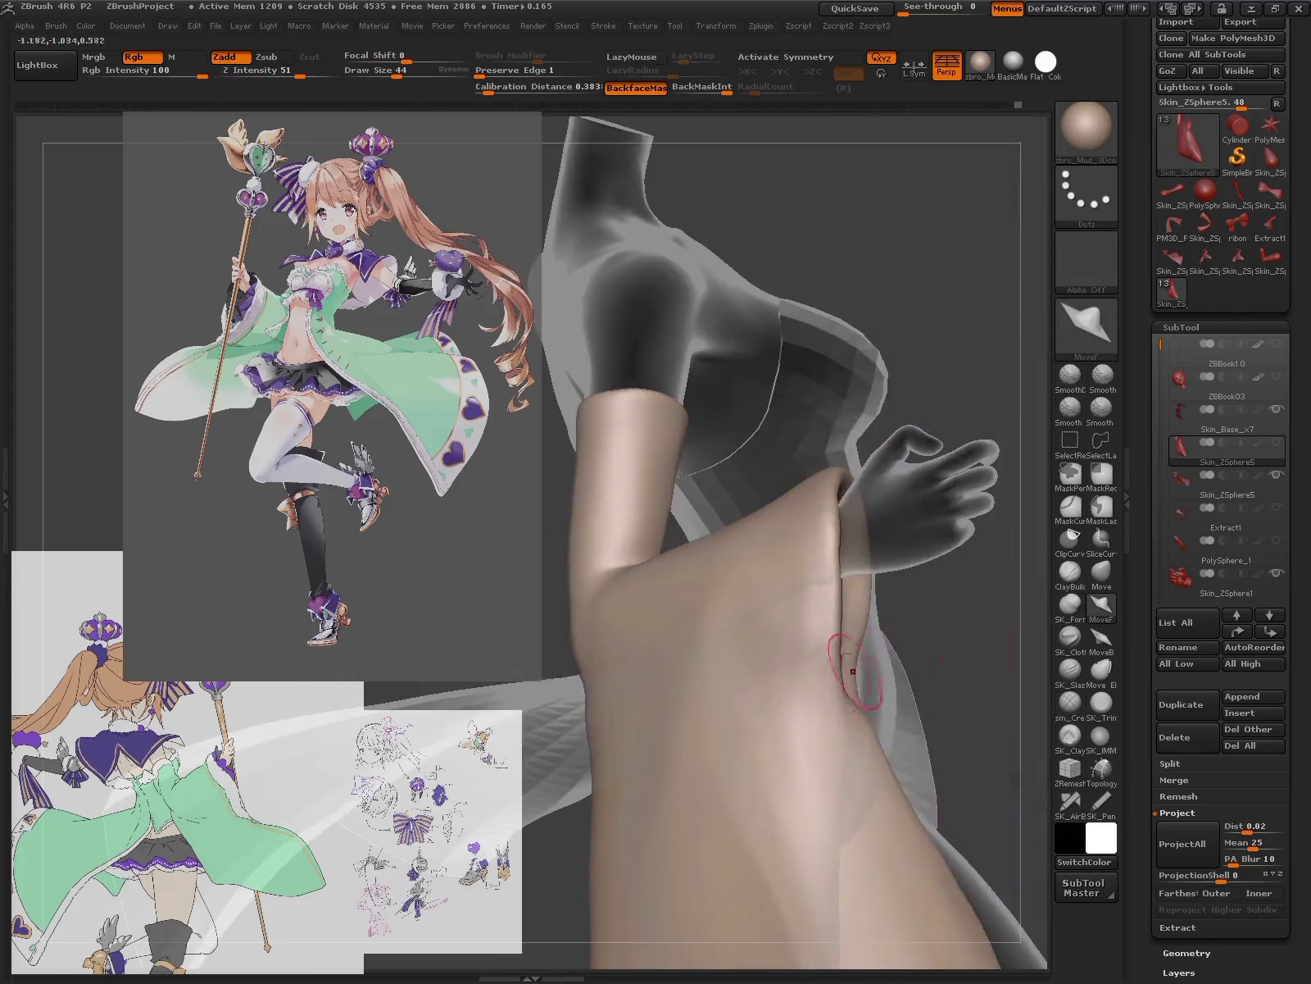
drag(840, 669, 799, 643)
key(3)
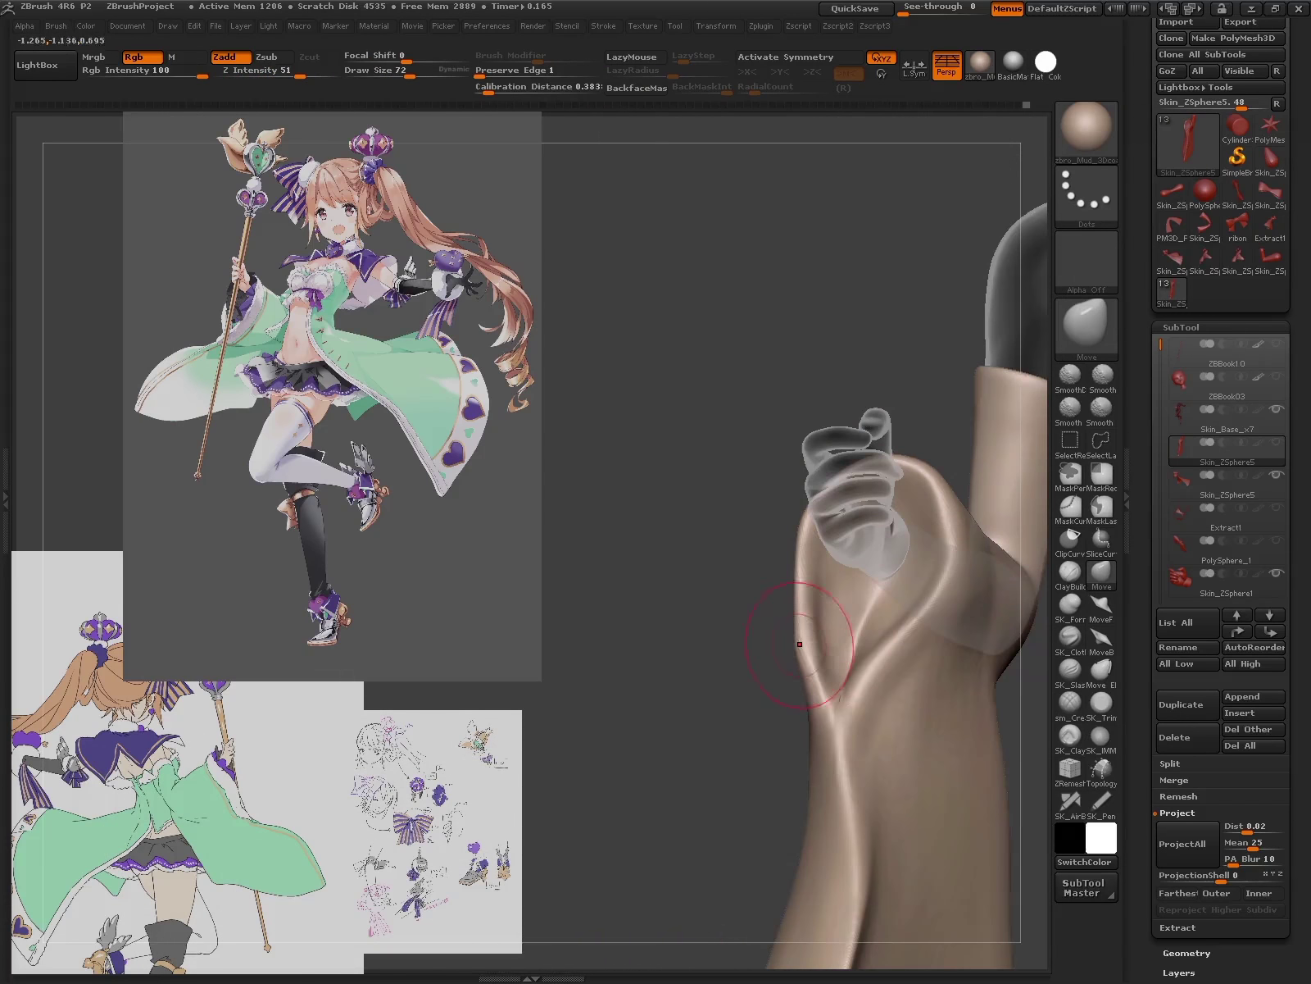
drag(738, 573, 994, 629)
key(2)
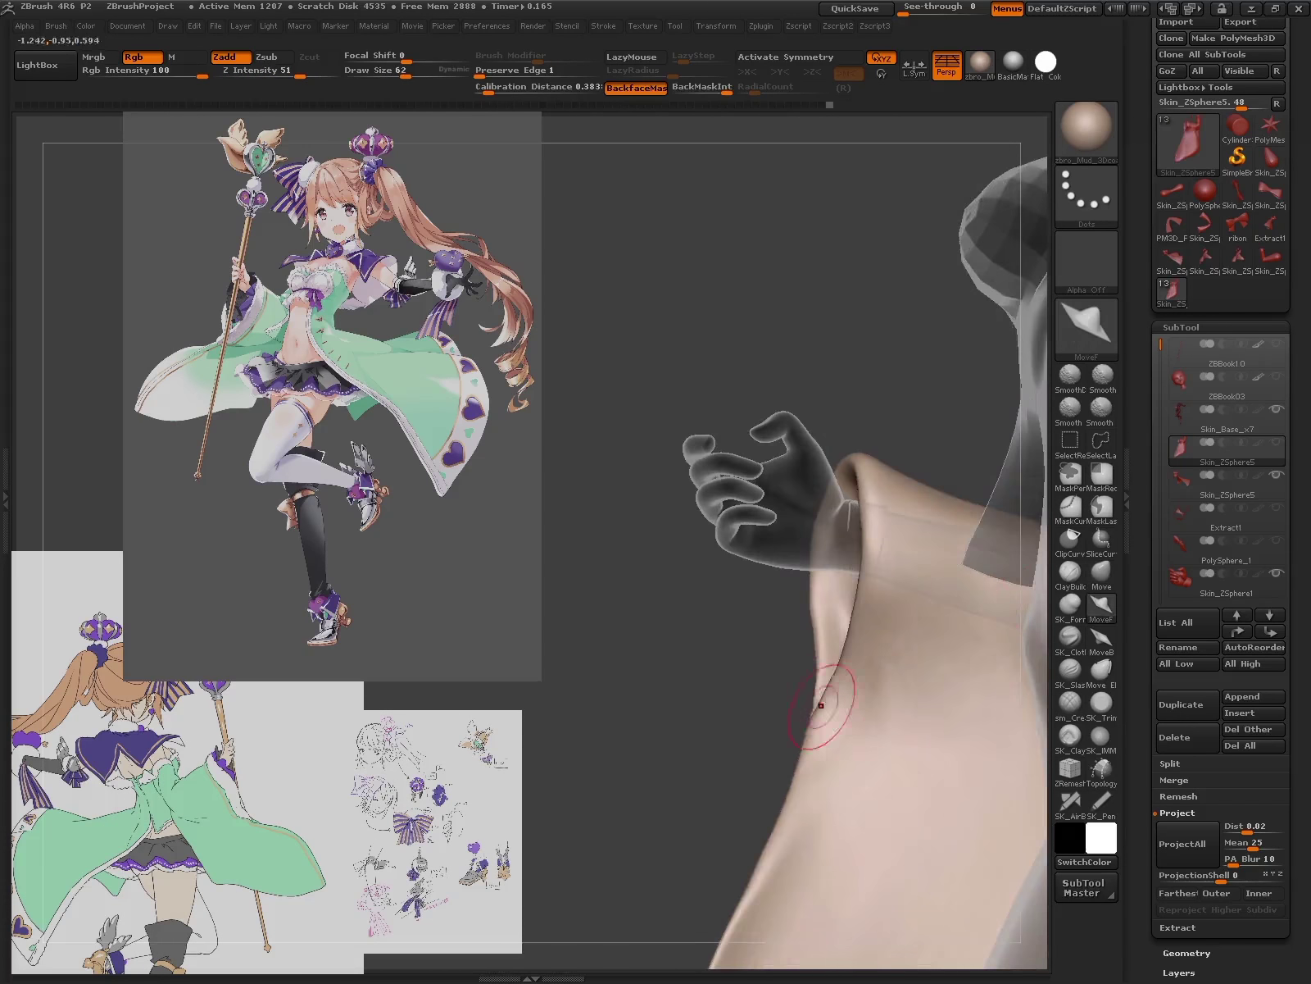
key(bracketright)
mouse_move(820, 705)
mouse_down()
mouse_move(841, 664)
mouse_move(787, 648)
mouse_move(784, 666)
mouse_move(946, 705)
mouse_move(820, 623)
mouse_up()
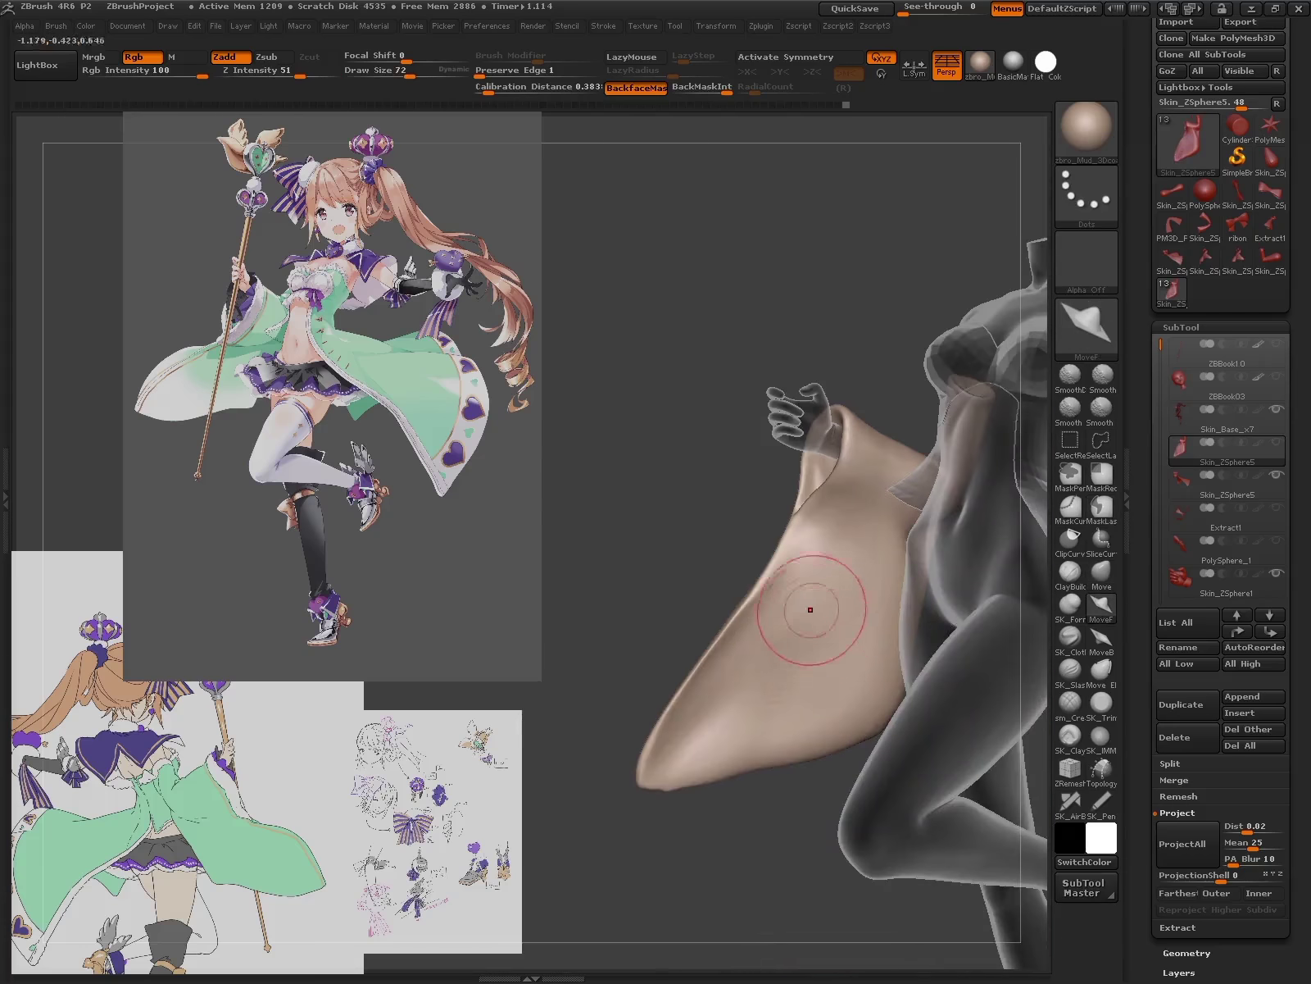
- Smooth the sleeve's flared tip and bring up the geometry options
mouse_move(740, 609)
mouse_down()
mouse_move(631, 688)
mouse_move(746, 769)
mouse_up()
key(b)
key(m)
key(e)
mouse_move(752, 557)
mouse_down()
mouse_move(794, 758)
mouse_move(1008, 565)
mouse_up()
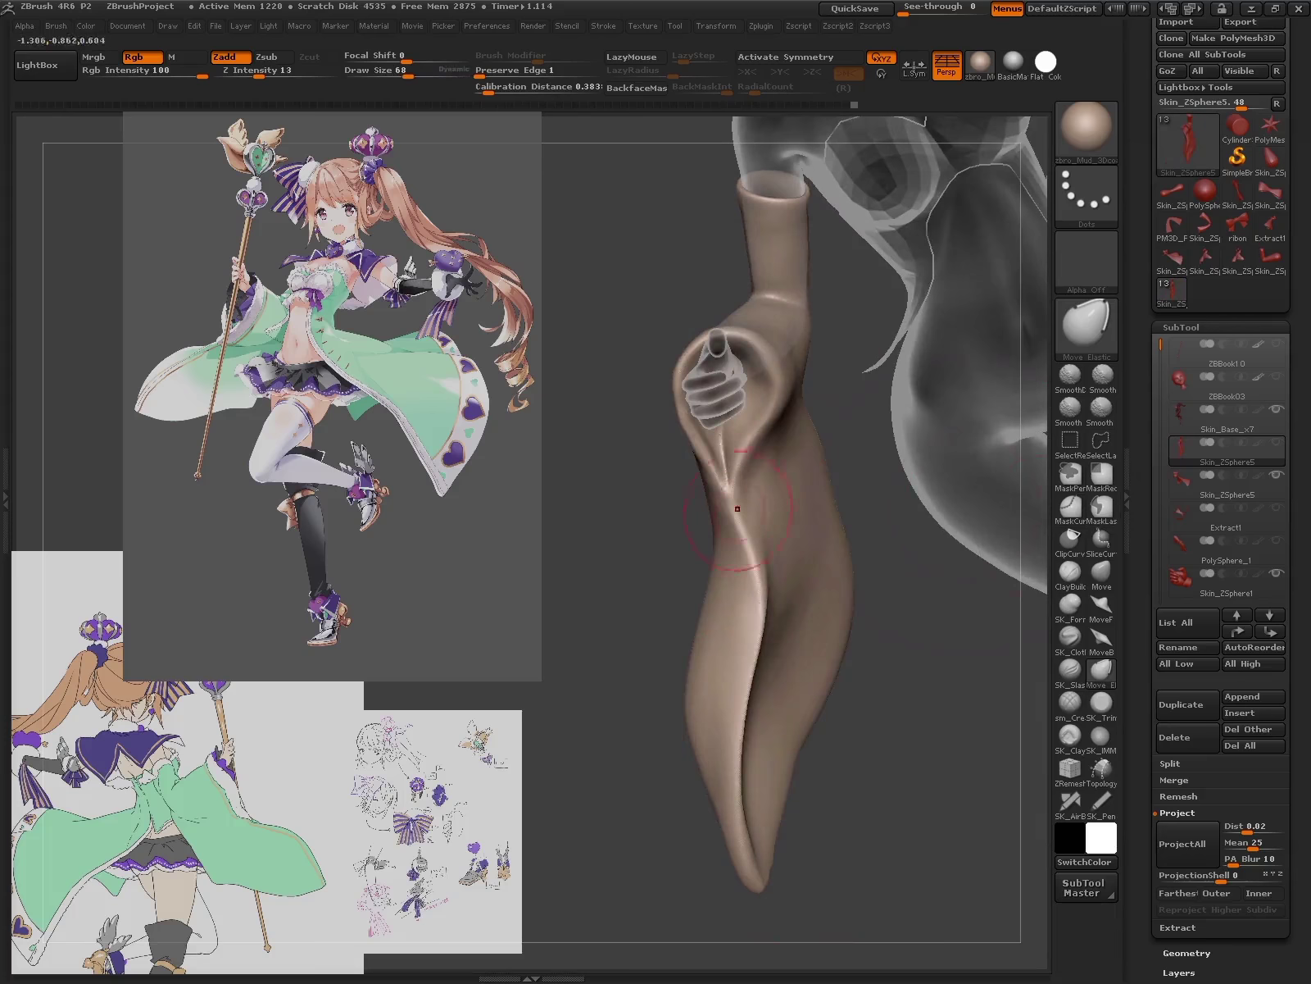
key(g)
drag(828, 674, 812, 738)
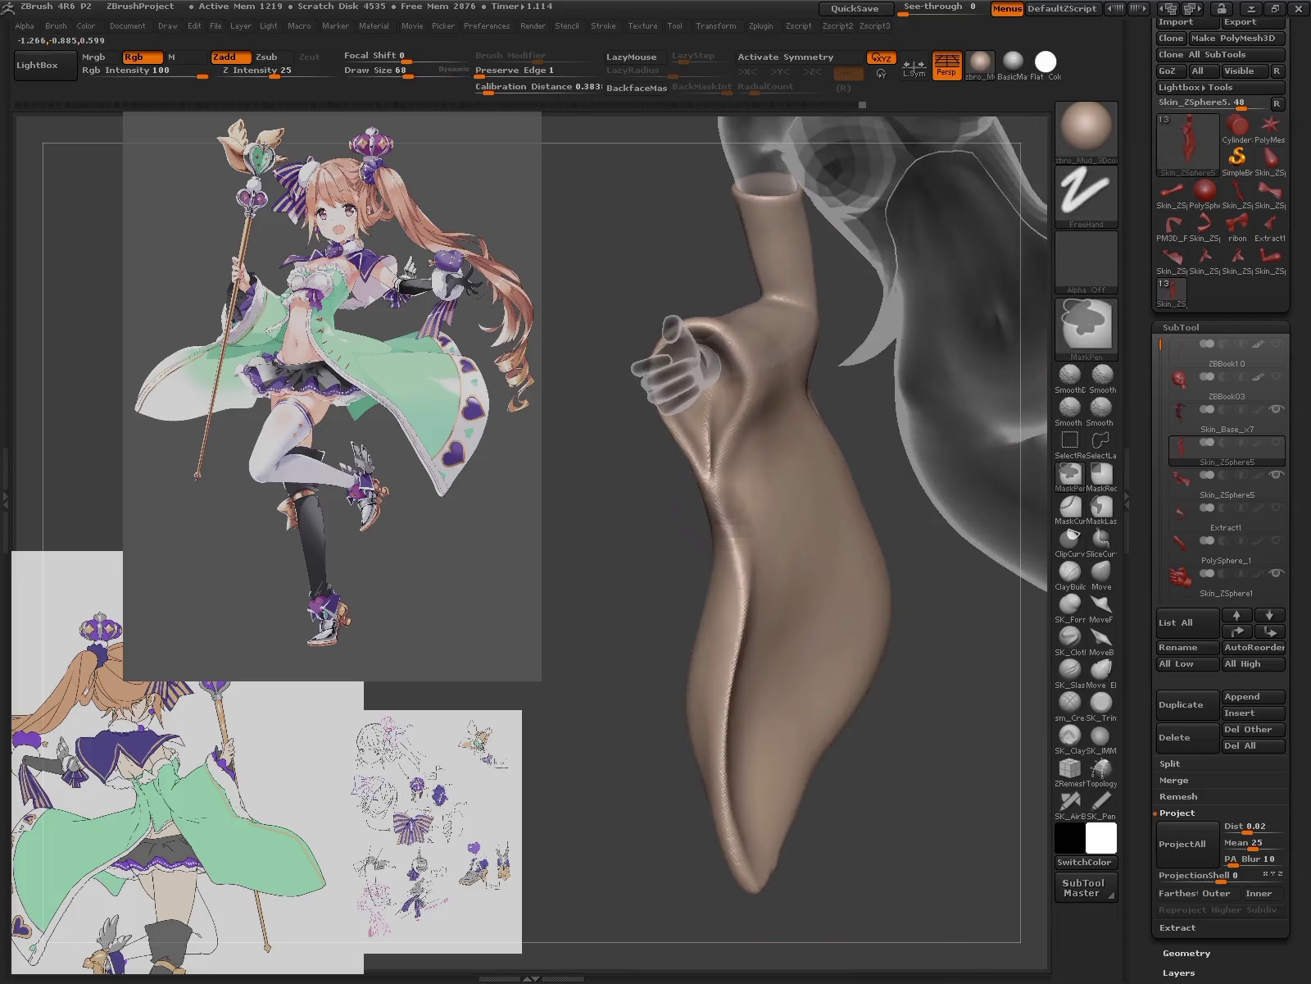
drag(815, 900, 811, 820)
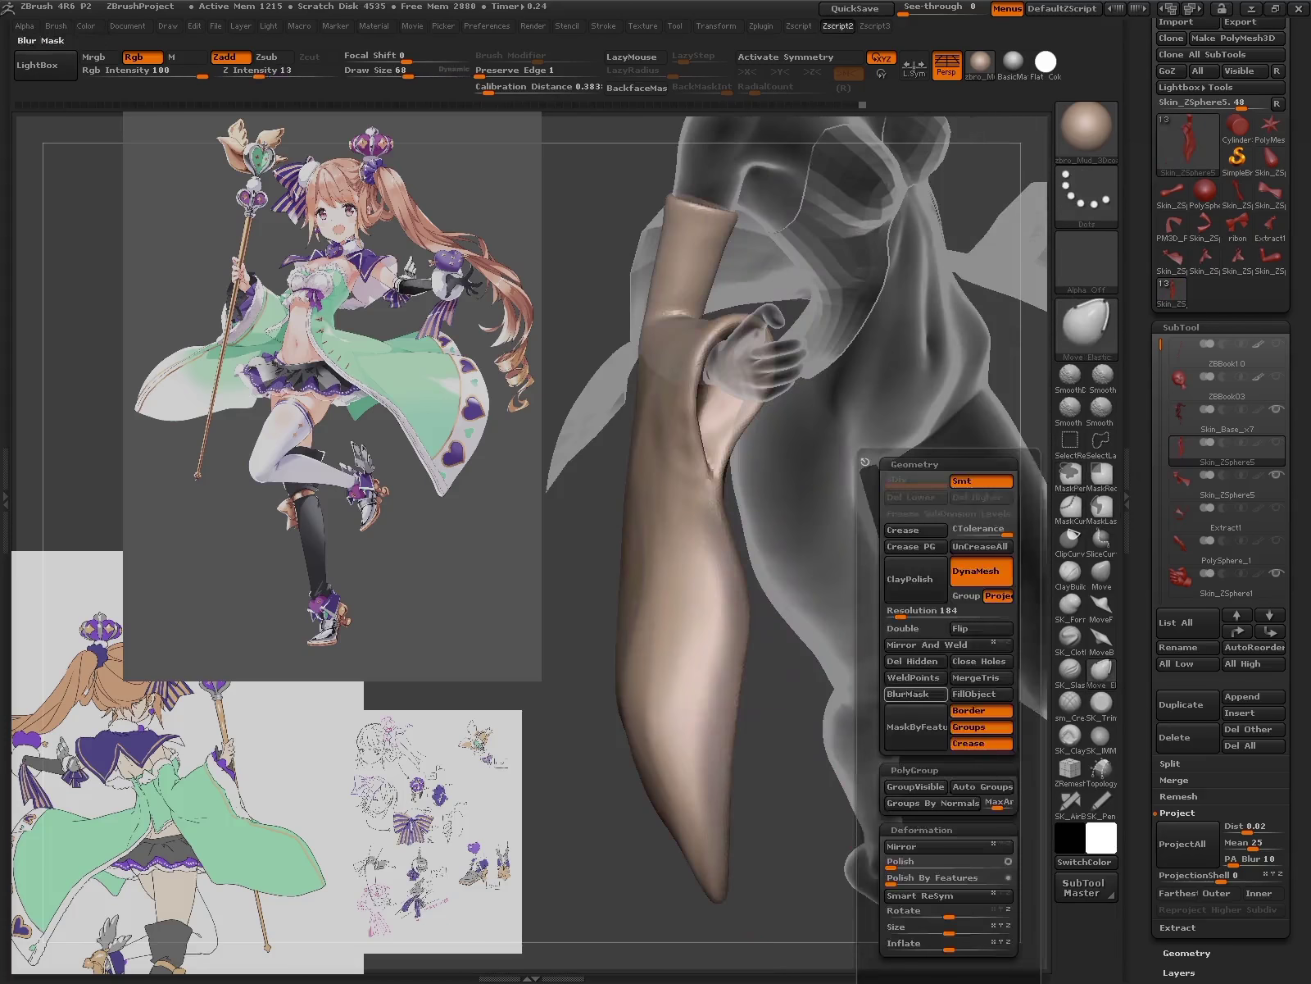
- Mask part of the sleeve, pull its side outward with Move Elastic, and smooth it
ctrl+click(784, 791)
click(1102, 668)
mouse_move(590, 491)
mouse_down()
mouse_move(574, 737)
mouse_move(565, 705)
mouse_up()
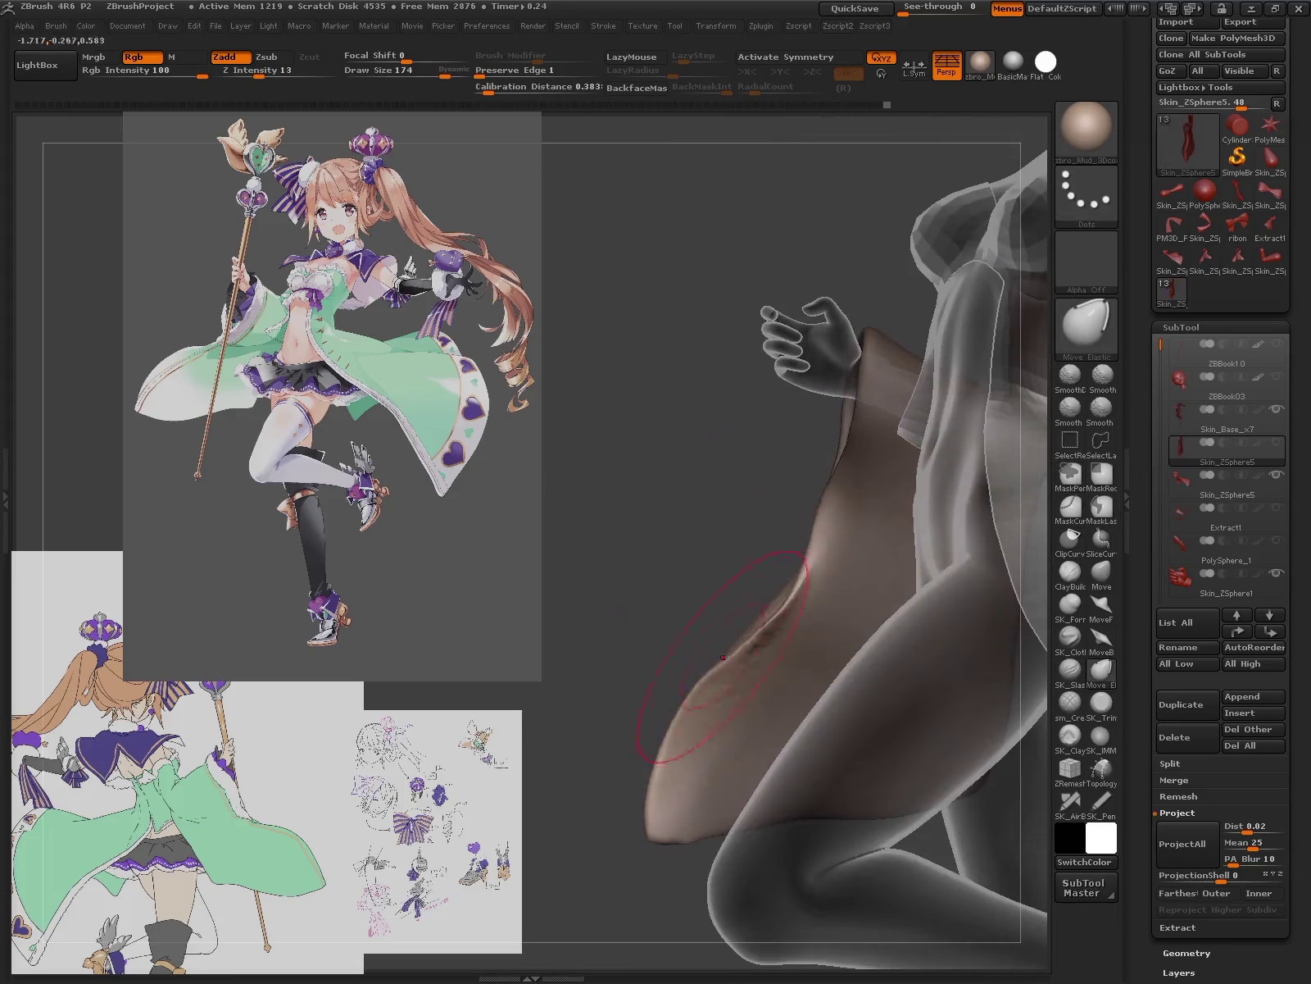
mouse_move(758, 832)
mouse_down()
mouse_move(781, 866)
mouse_move(937, 682)
mouse_up()
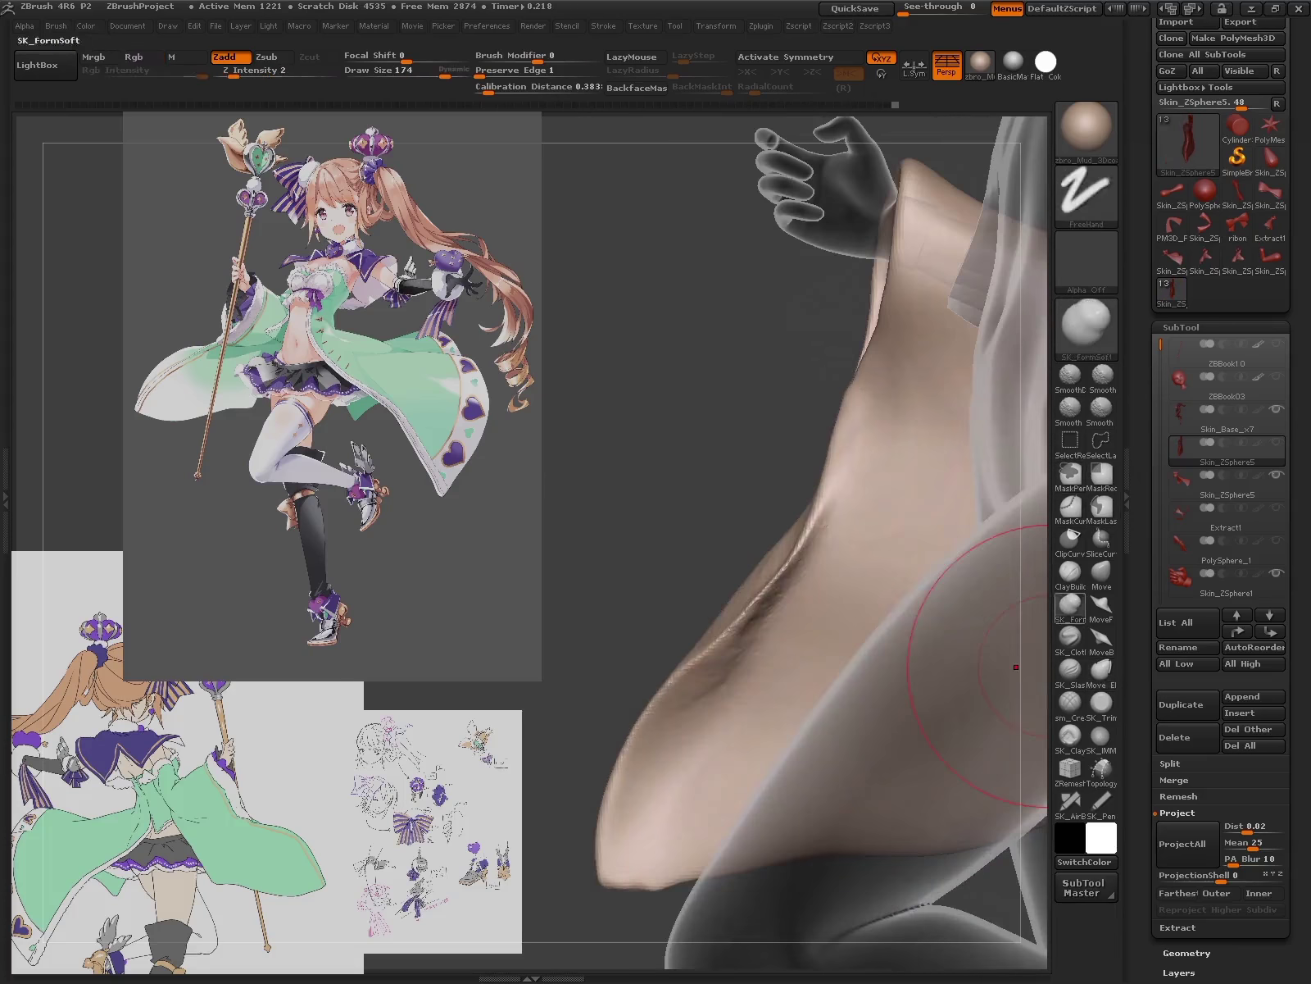
- Fill in and build up clay on the sleeve's bend with SK_ClayFill
click(1069, 734)
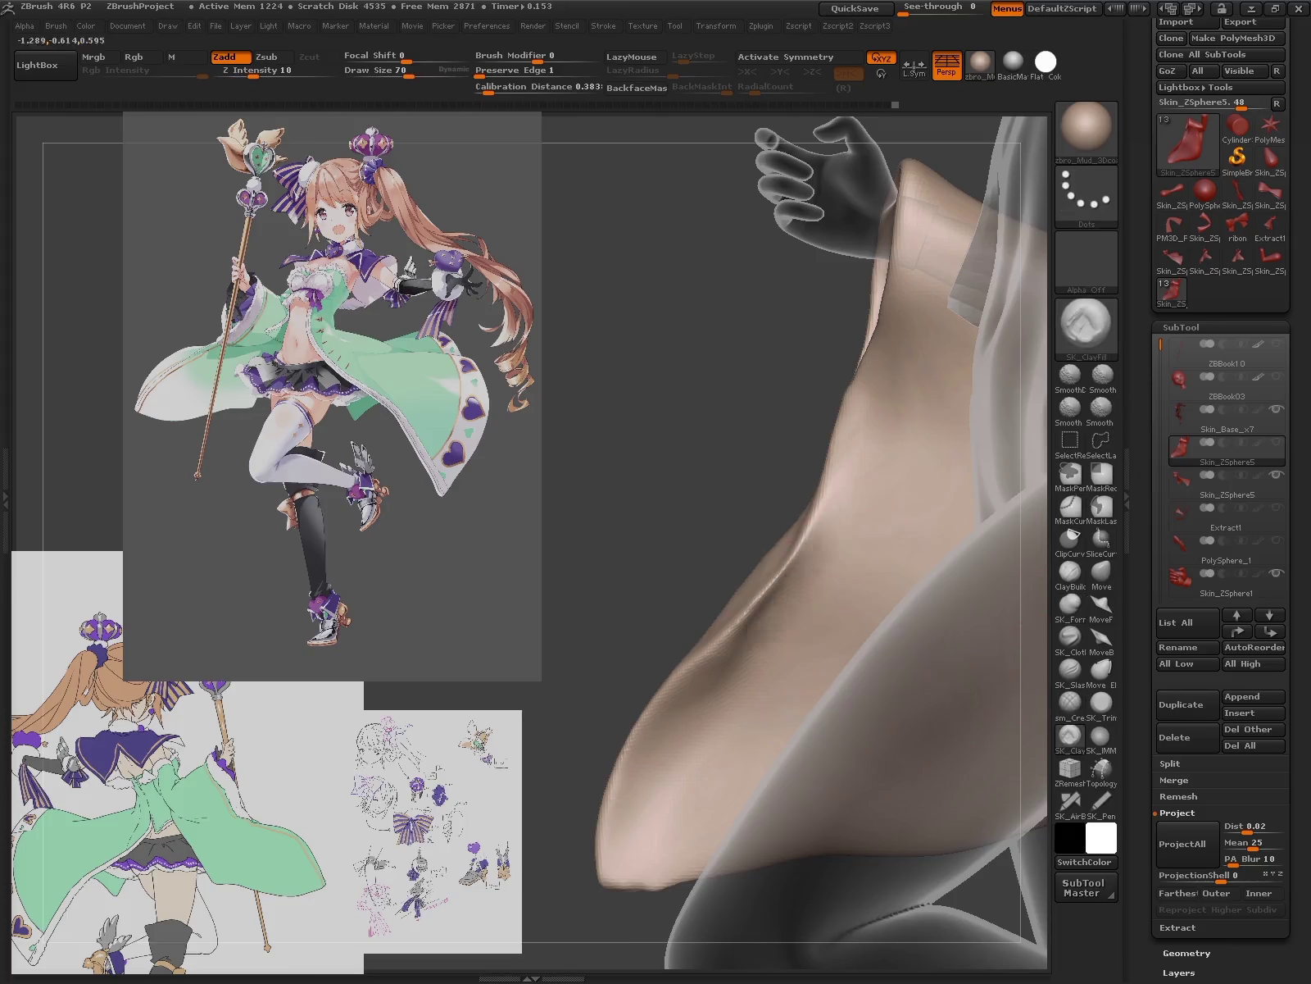
drag(724, 648, 845, 382)
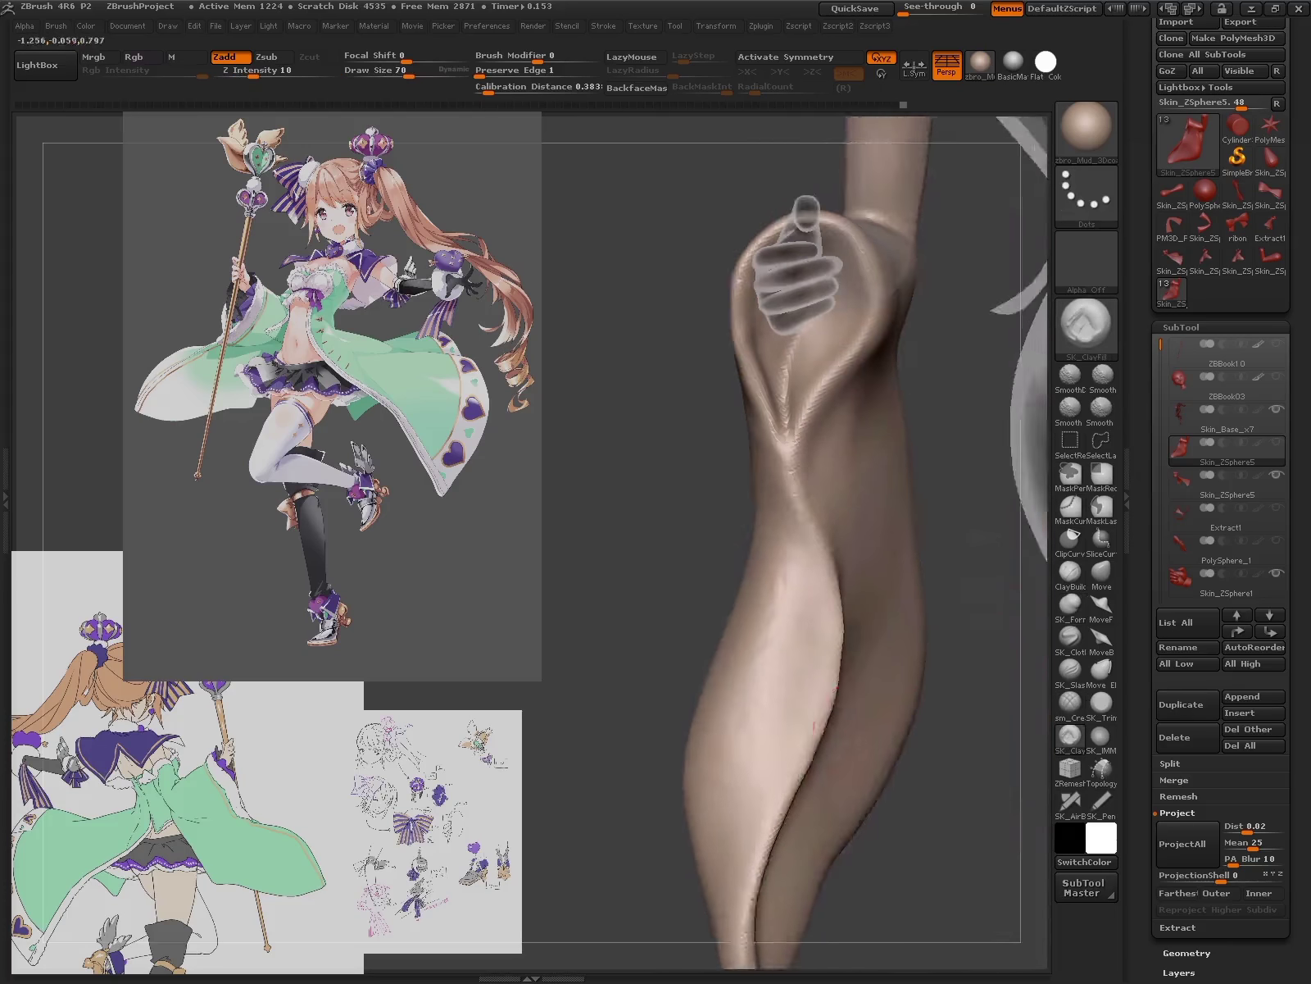
key(b)
key(m)
key(e)
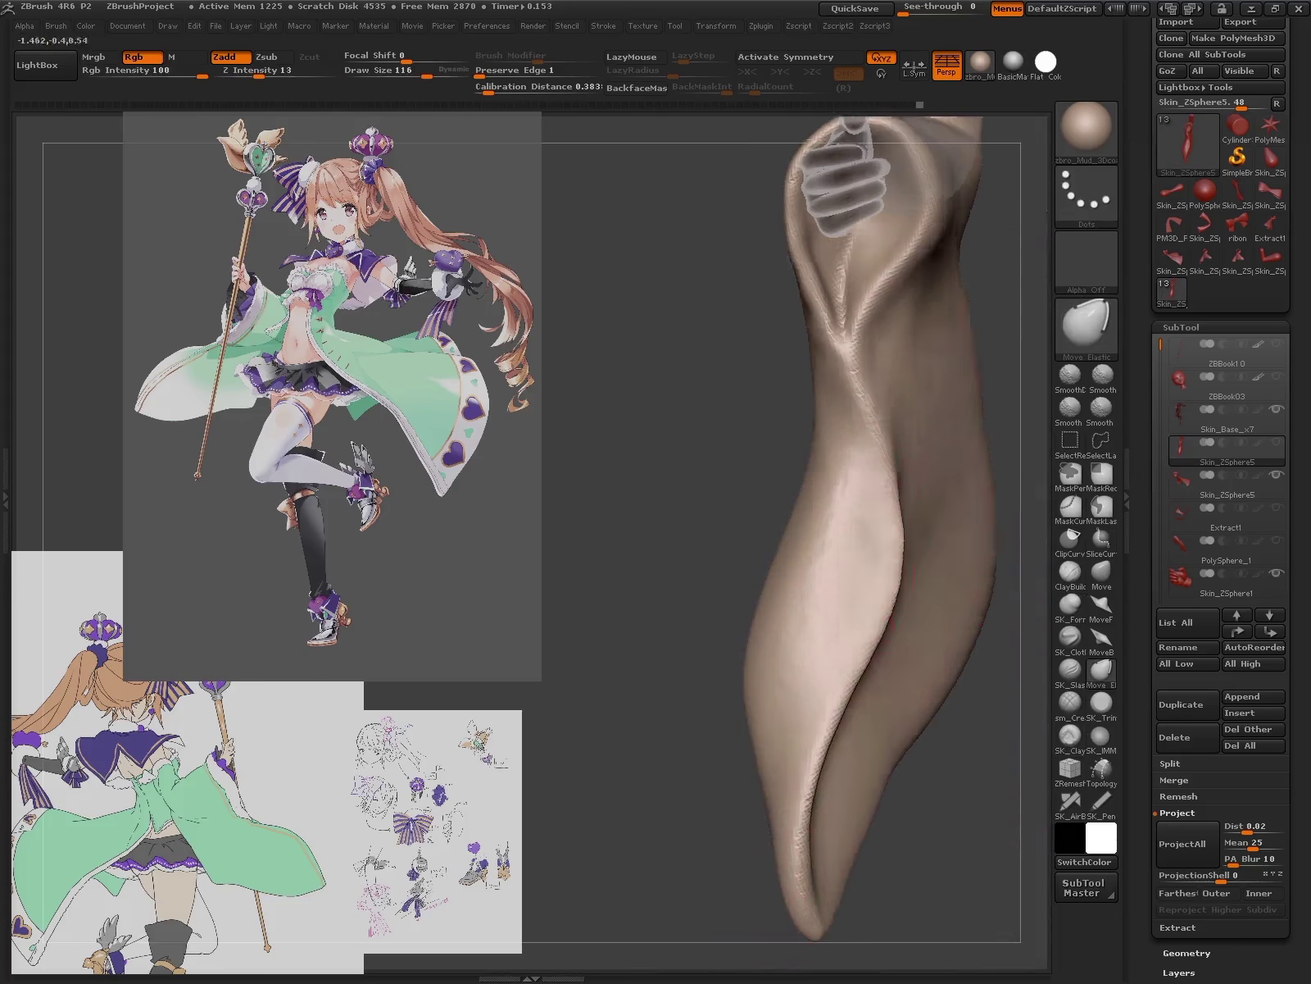
drag(689, 574, 829, 530)
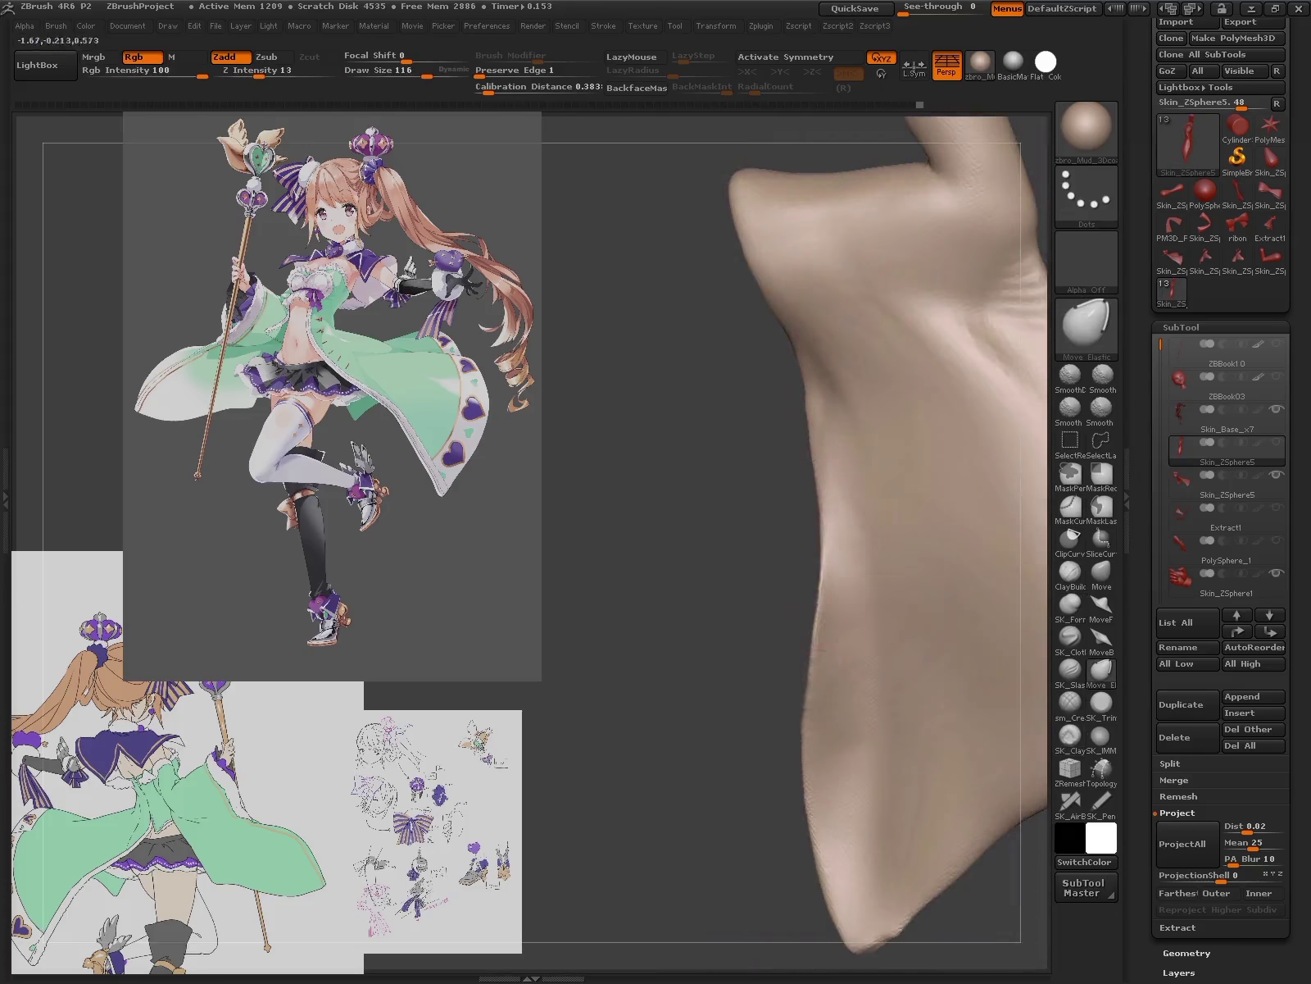
click(1069, 734)
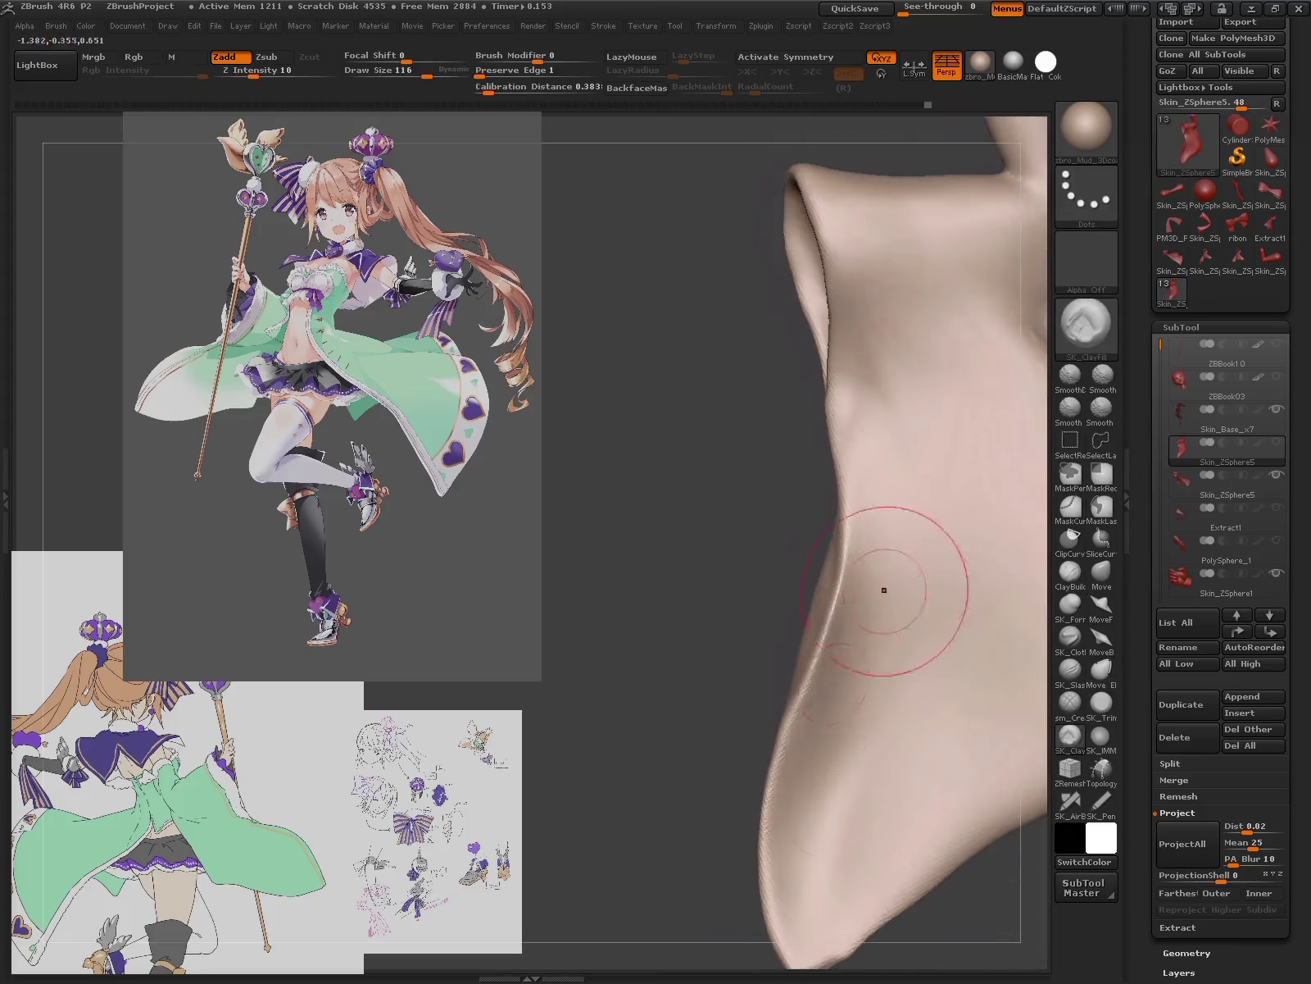
mouse_move(885, 590)
mouse_down()
mouse_move(814, 635)
mouse_move(762, 533)
mouse_move(935, 541)
mouse_up()
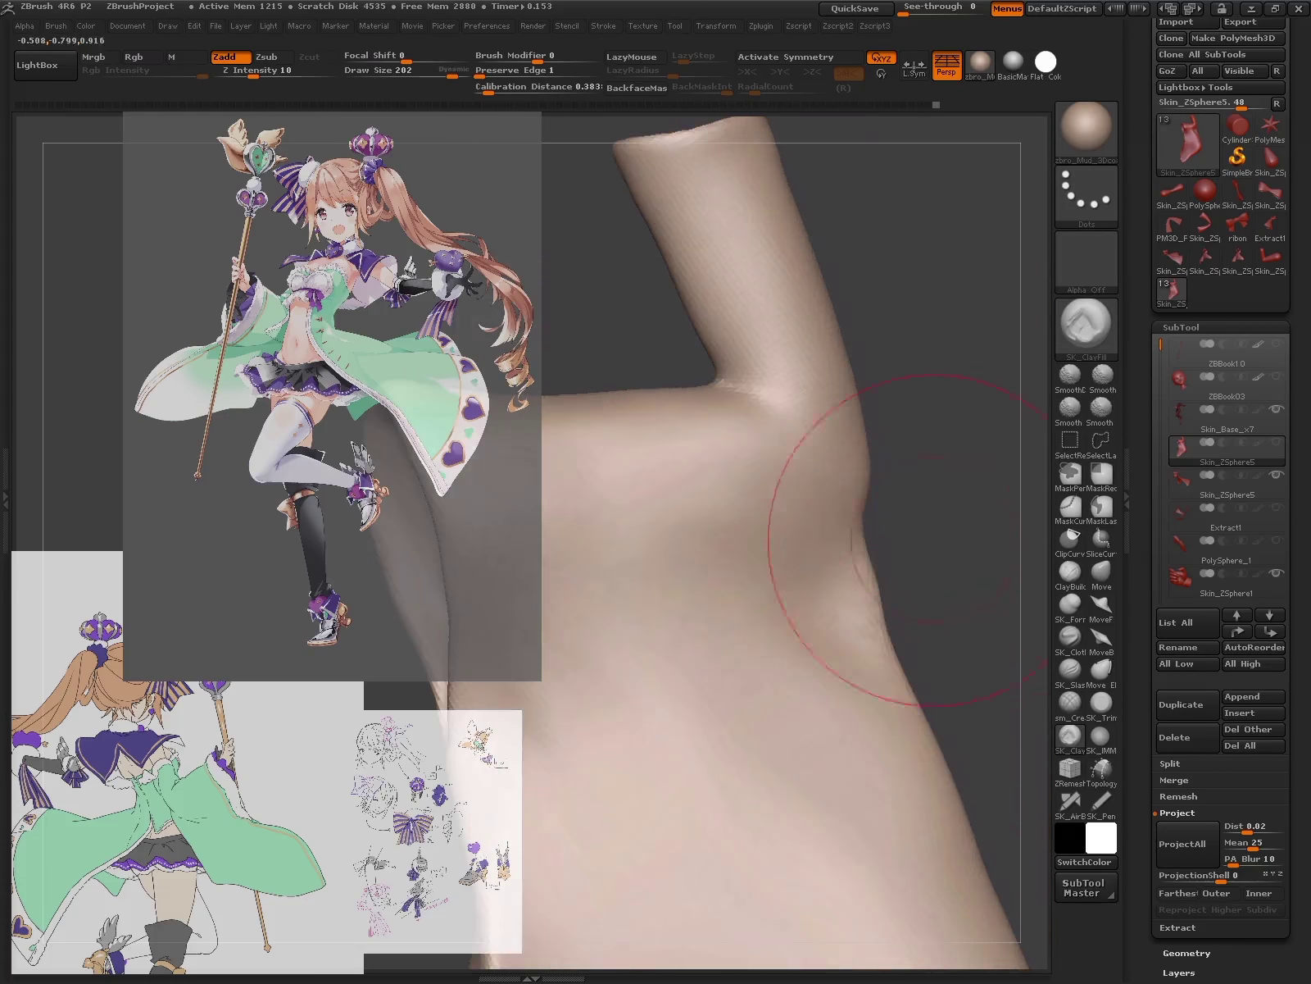
mouse_move(950, 512)
mouse_down()
mouse_move(815, 546)
mouse_move(811, 703)
mouse_move(702, 629)
mouse_move(785, 590)
mouse_move(817, 536)
mouse_move(807, 591)
mouse_up()
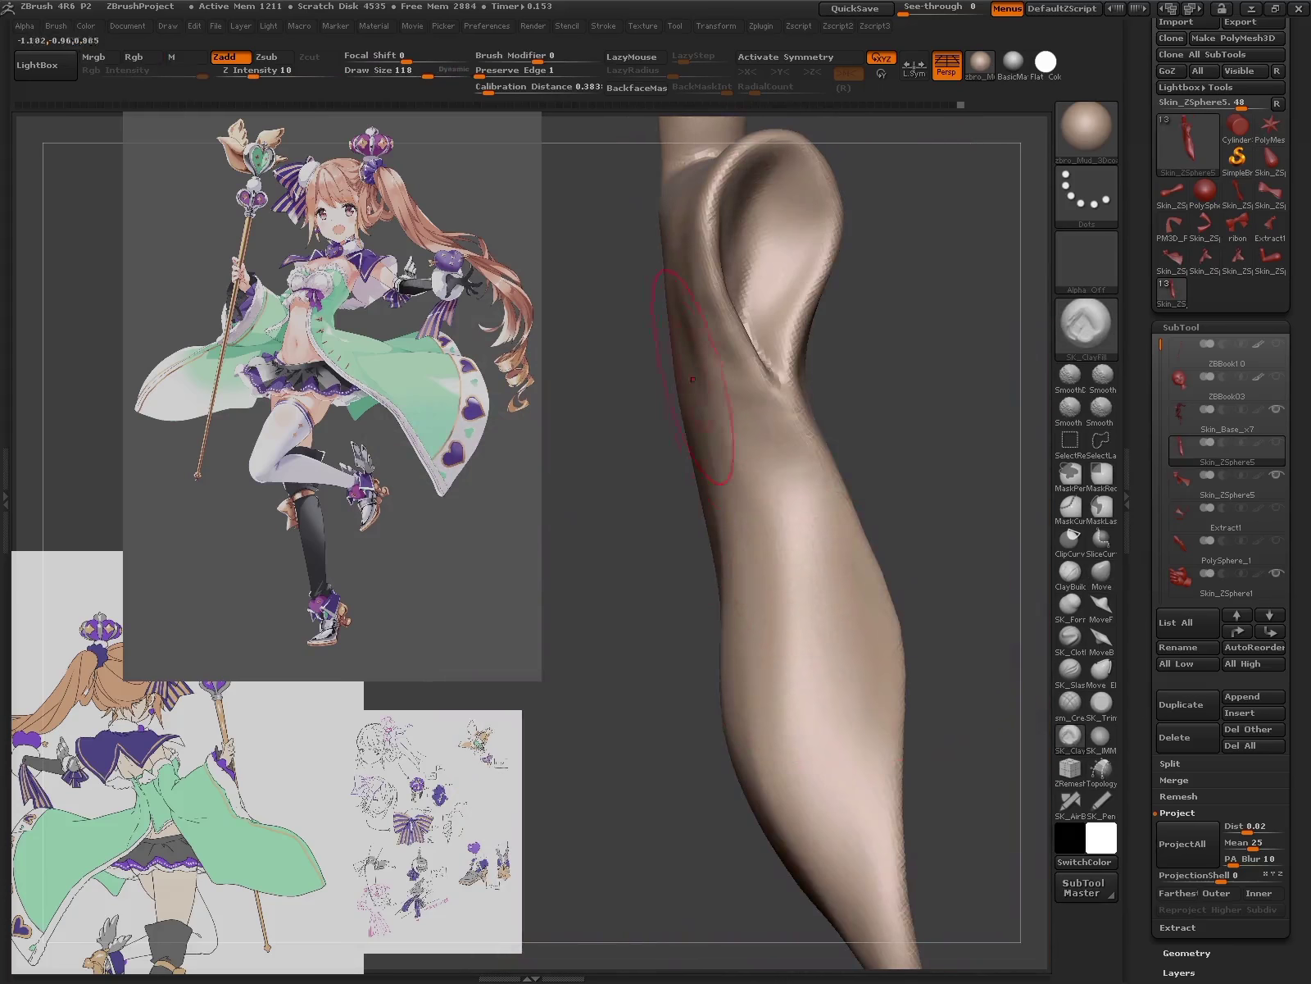
- Build up the lower sleeve with clay and pull the hem outward with Move Elastic
mouse_move(688, 439)
mouse_down()
mouse_move(700, 261)
mouse_move(805, 650)
mouse_move(769, 536)
mouse_up()
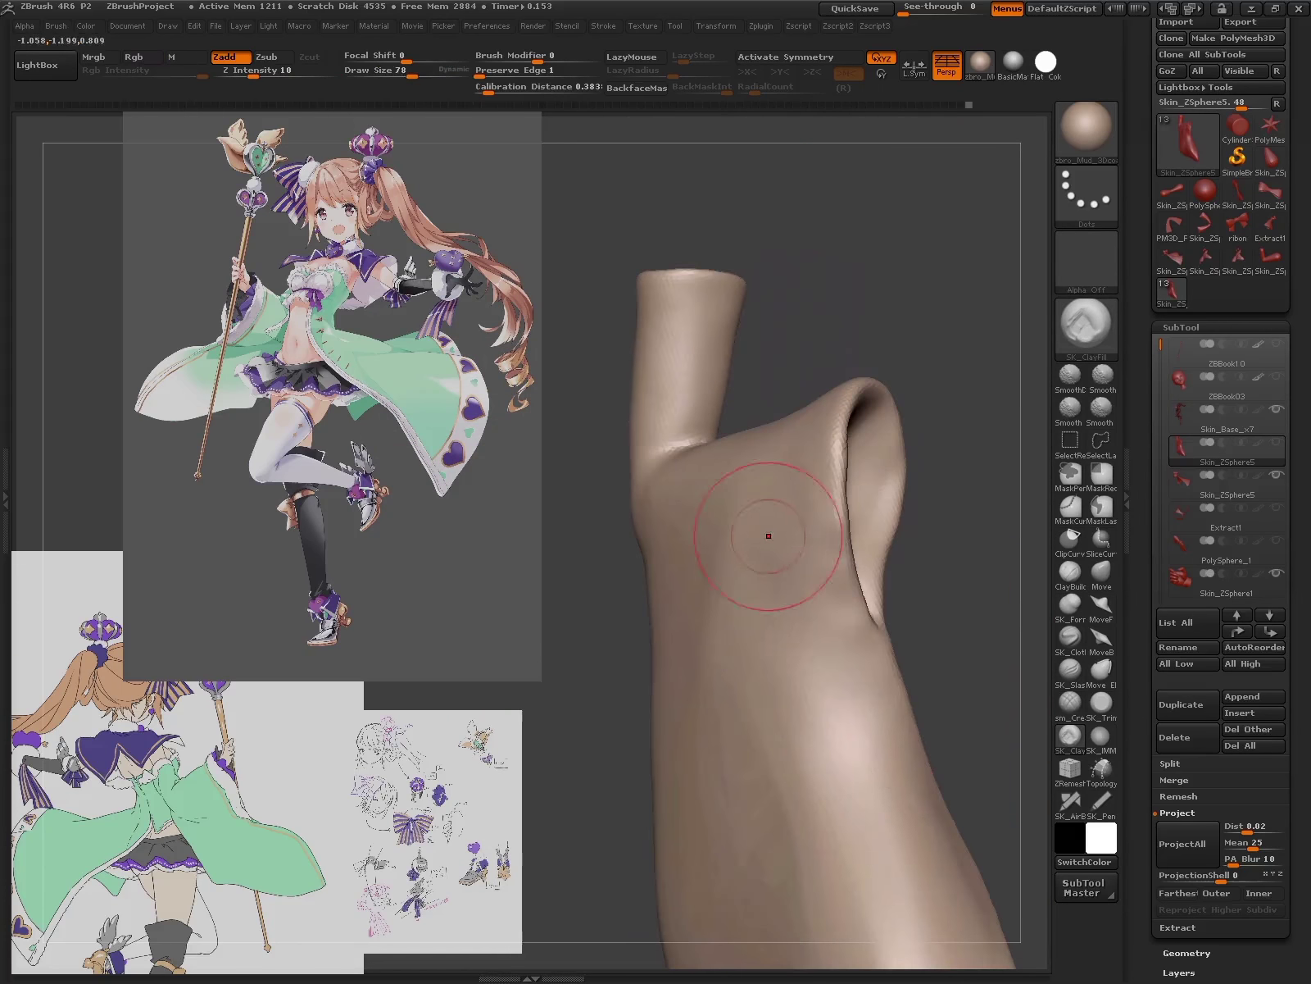
mouse_move(891, 711)
mouse_down()
mouse_move(869, 623)
mouse_move(846, 784)
mouse_move(819, 591)
mouse_move(924, 863)
mouse_up()
drag(814, 682, 751, 487)
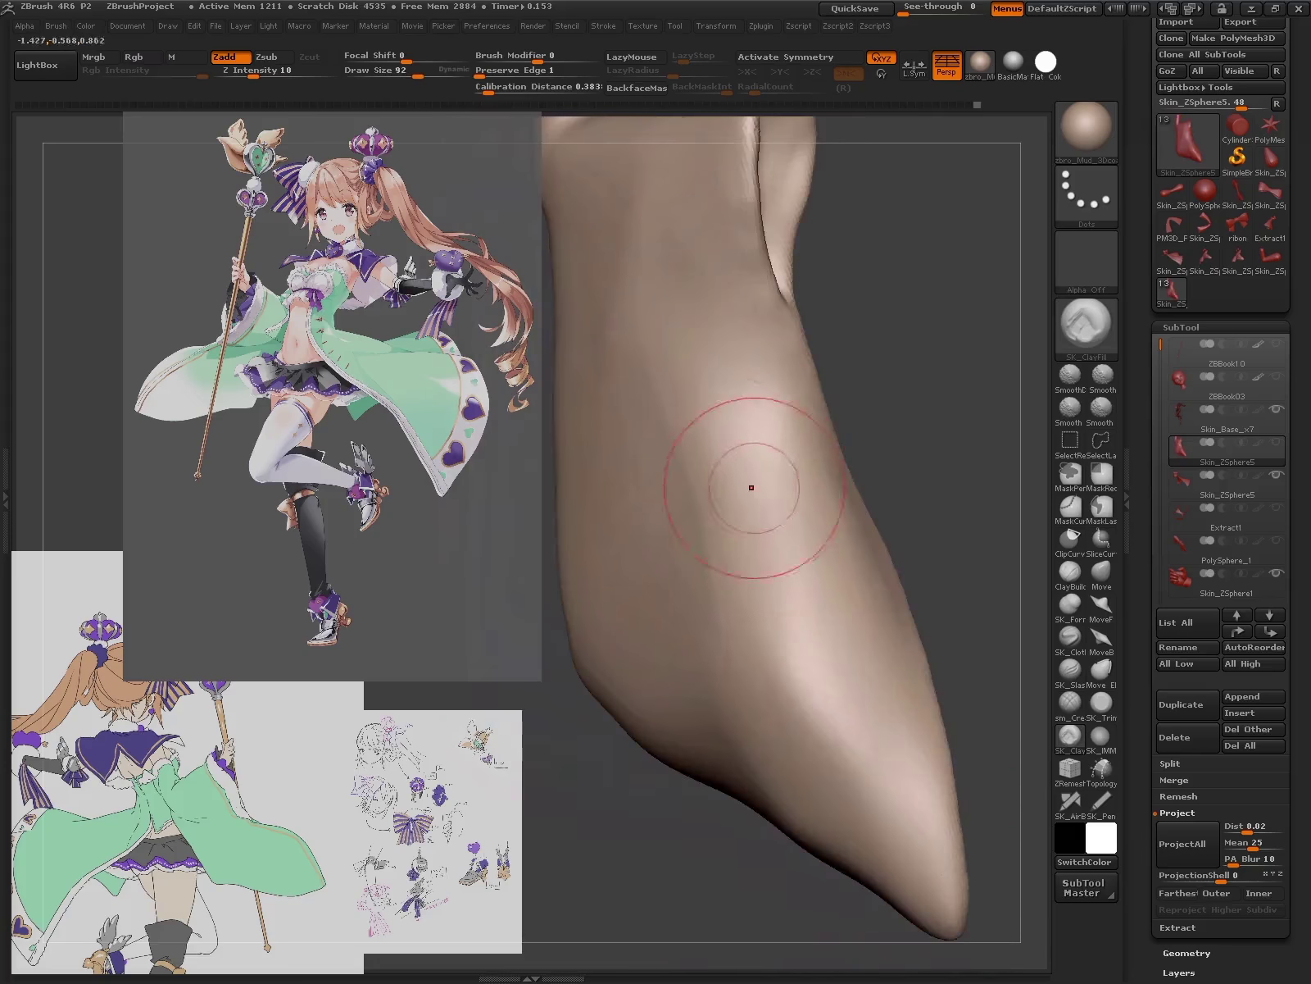
mouse_move(808, 686)
mouse_down()
mouse_move(840, 590)
mouse_move(833, 624)
mouse_move(877, 673)
mouse_up()
click(1101, 669)
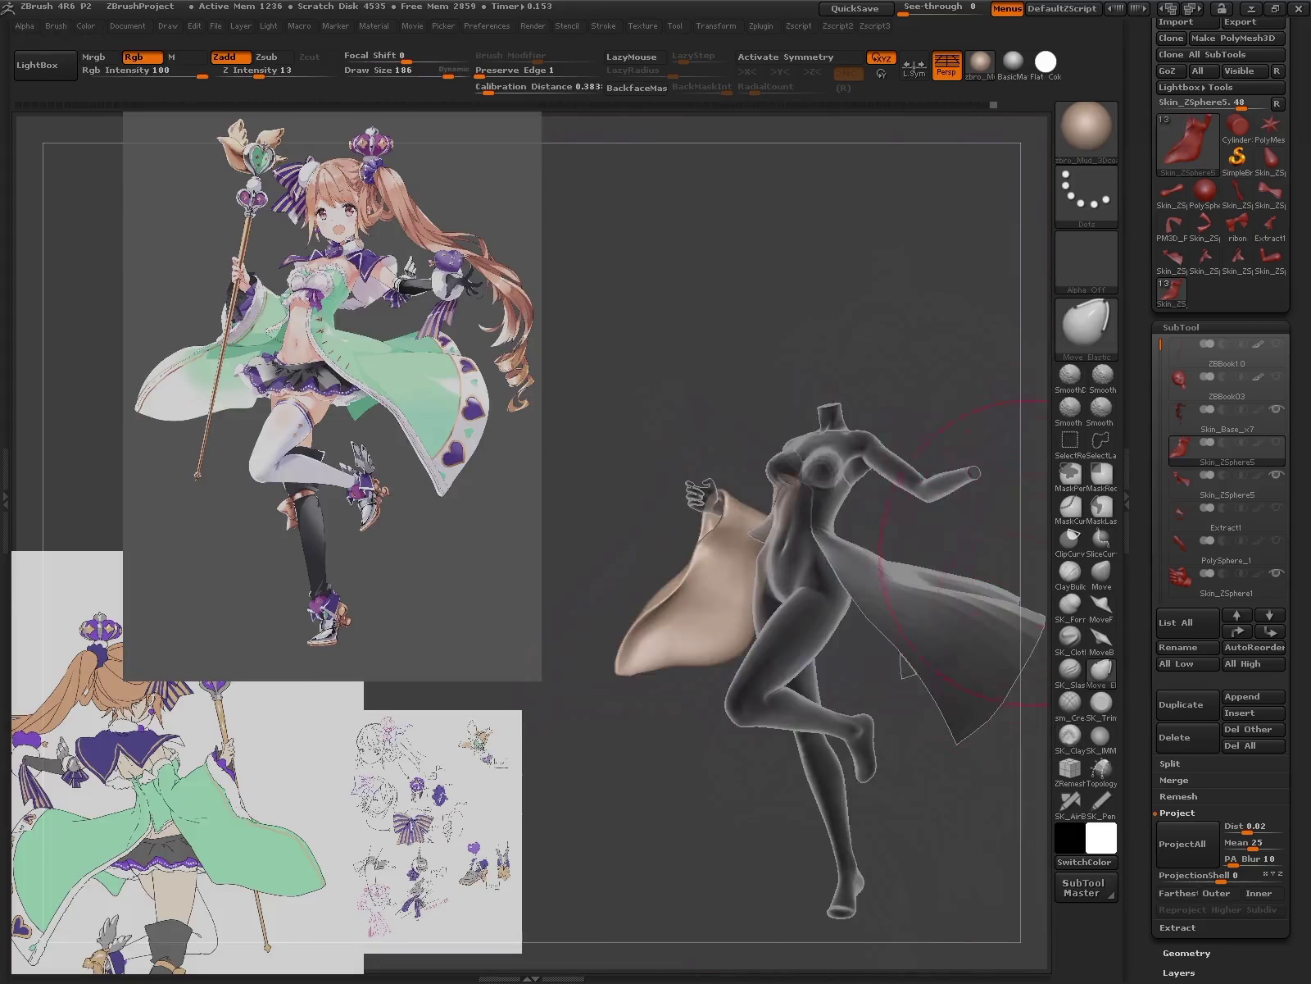
alt+drag(844, 600, 937, 702)
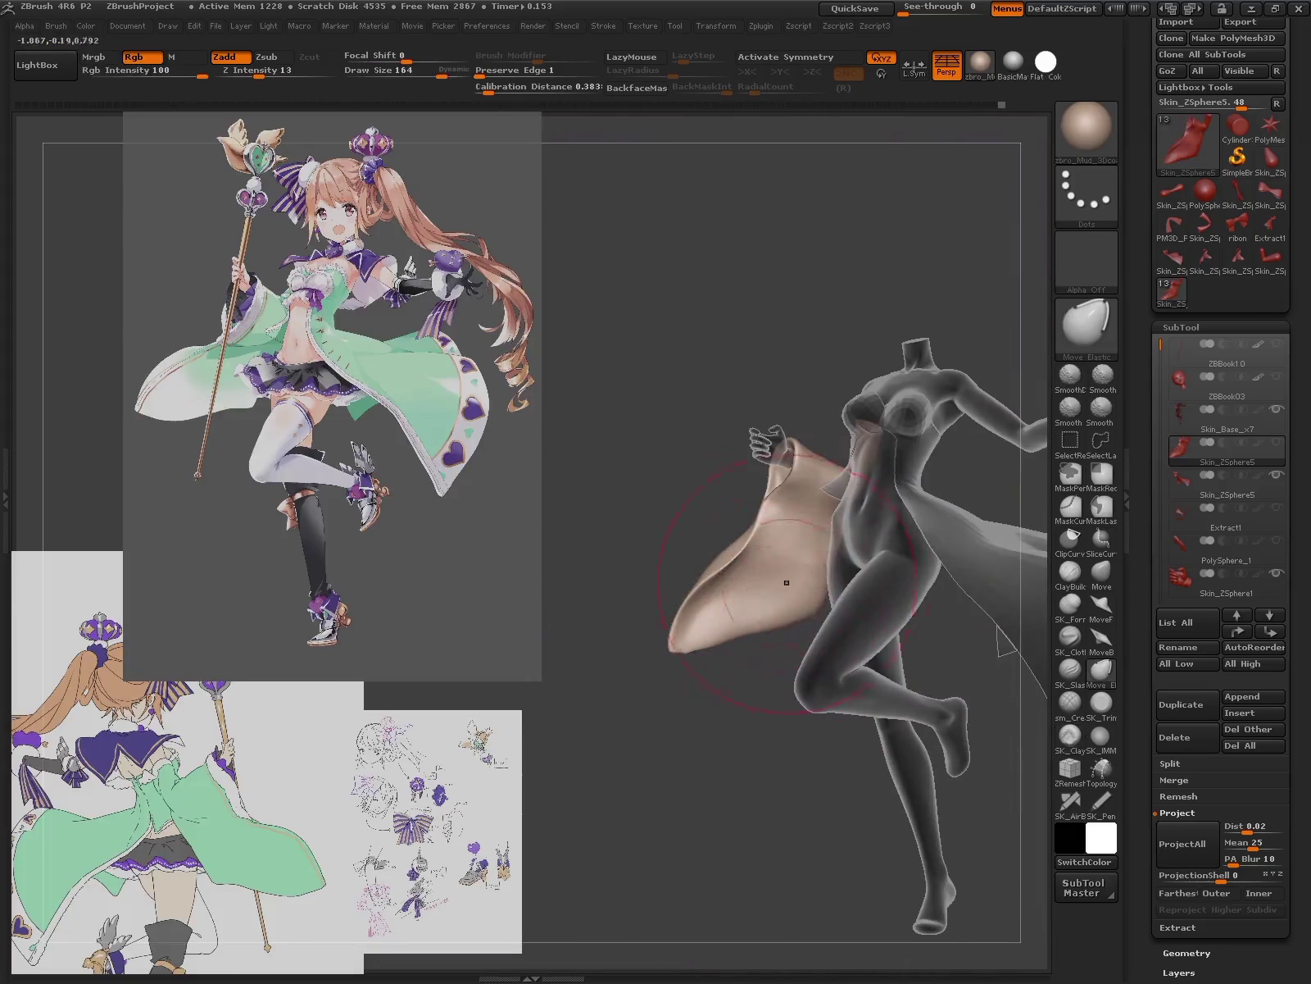
- Mask the upper sleeve and stretch the sleeve tip into a point with a smaller brush
mouse_move(672, 625)
alt+mouse_down()
mouse_move(810, 502)
mouse_move(891, 718)
alt+mouse_up()
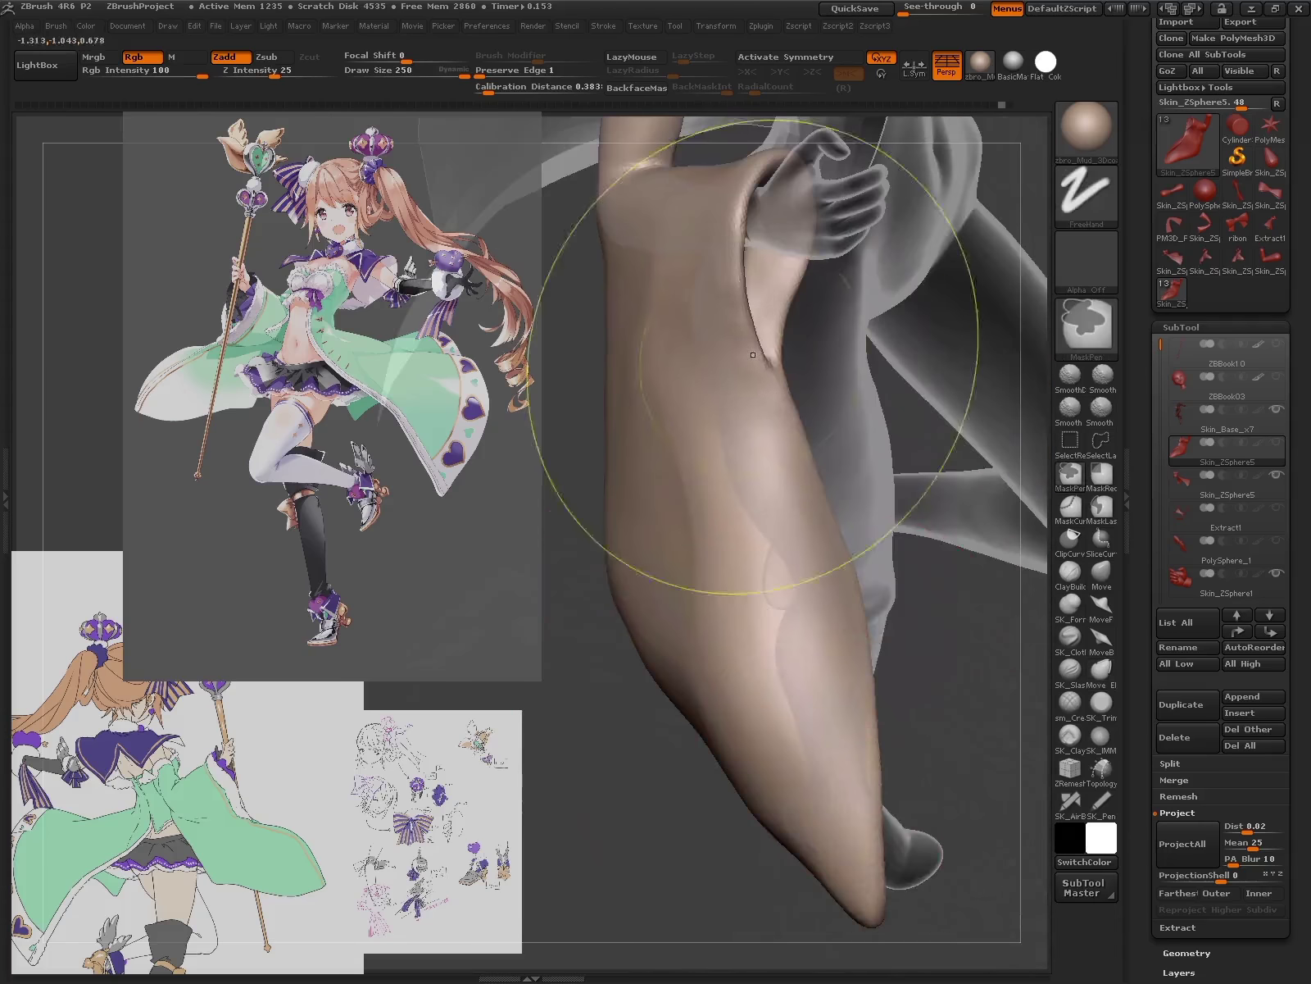
drag(767, 599, 673, 375)
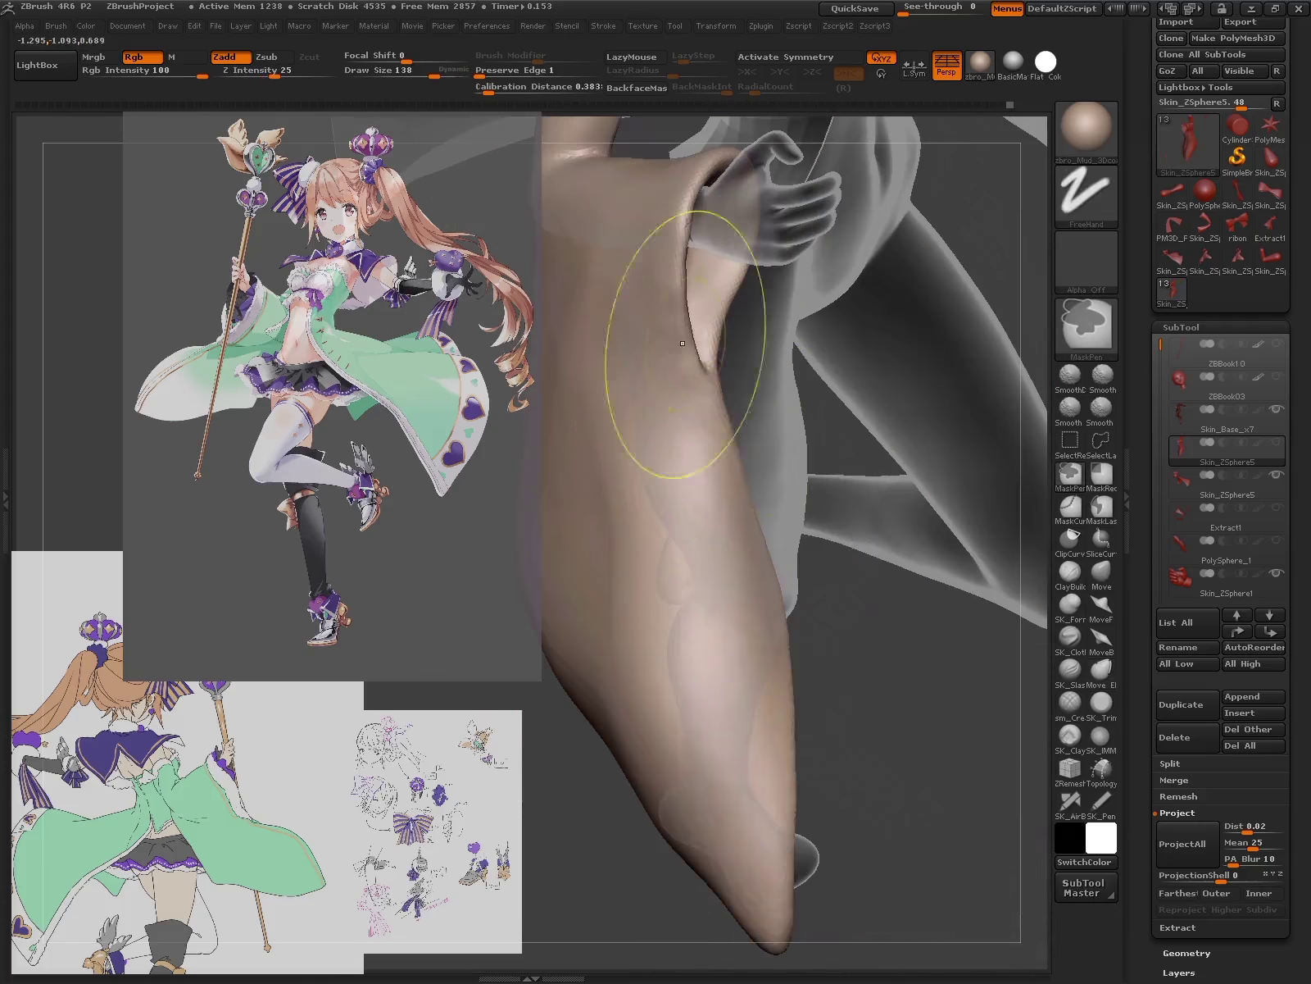
mouse_move(705, 492)
mouse_down()
mouse_move(796, 611)
mouse_move(755, 784)
mouse_move(796, 424)
mouse_move(721, 566)
mouse_move(787, 672)
mouse_move(828, 783)
mouse_move(935, 762)
mouse_move(877, 836)
mouse_move(942, 823)
mouse_move(779, 627)
mouse_move(863, 570)
mouse_move(791, 877)
mouse_move(820, 864)
mouse_move(853, 803)
mouse_up()
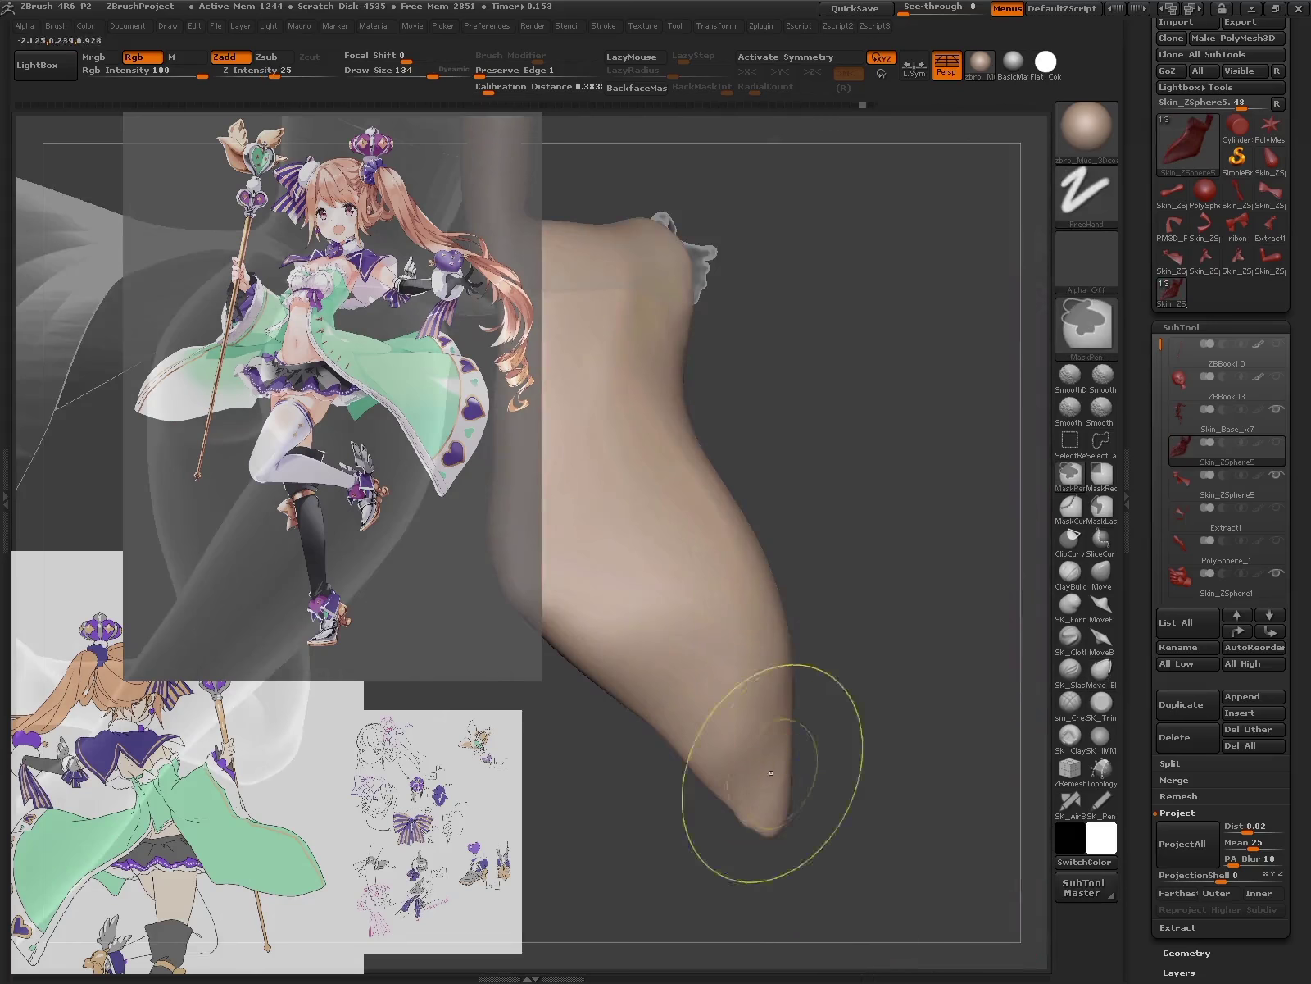
mouse_move(755, 753)
mouse_down()
mouse_move(803, 725)
mouse_move(796, 802)
mouse_move(761, 648)
mouse_move(600, 790)
mouse_up()
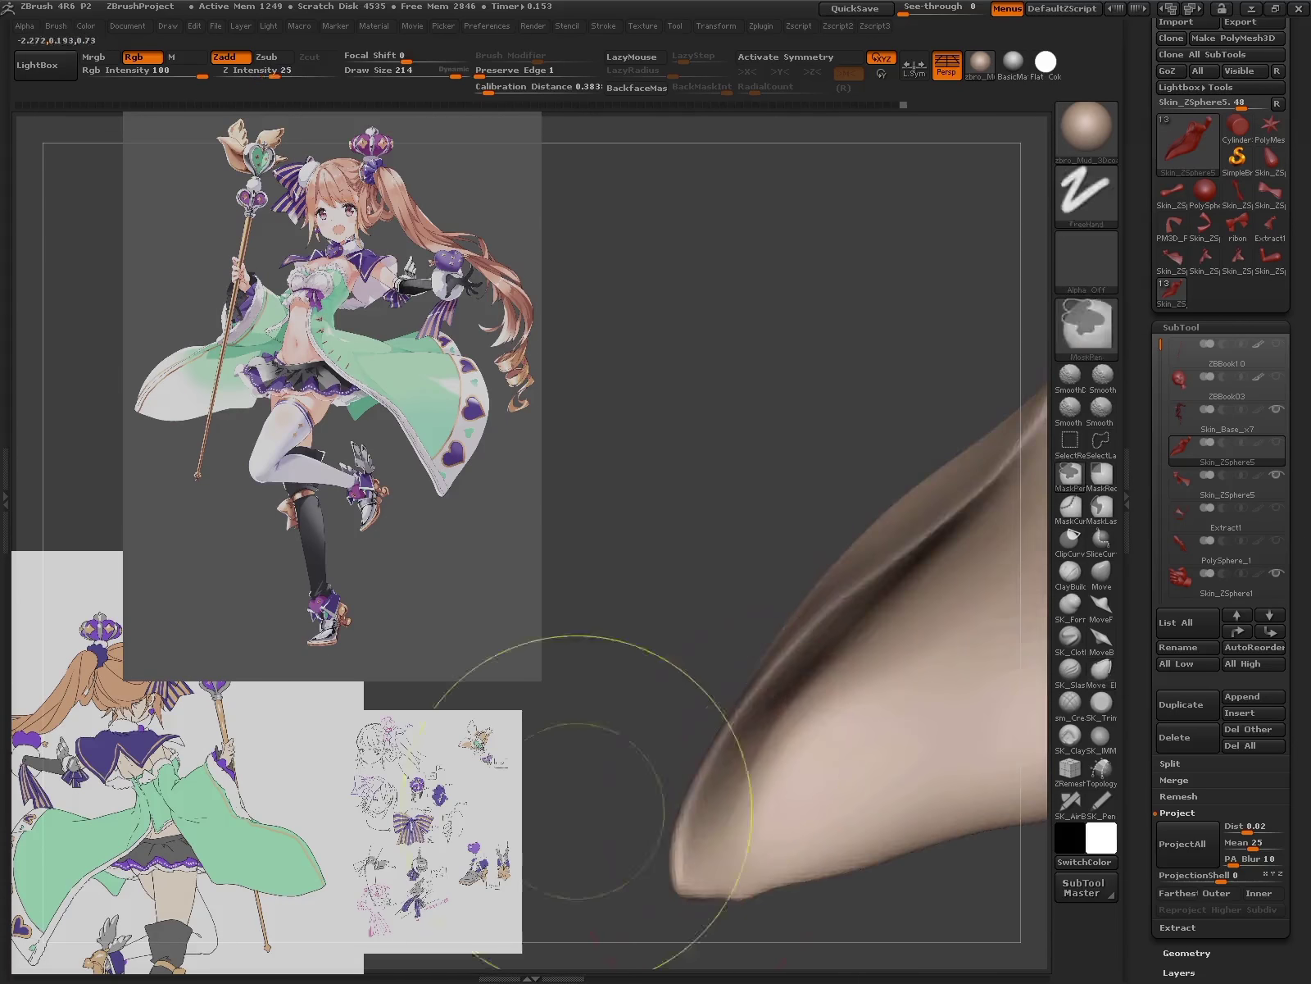
key(bracketleft)
key(bracketleft)
drag(785, 849, 810, 672)
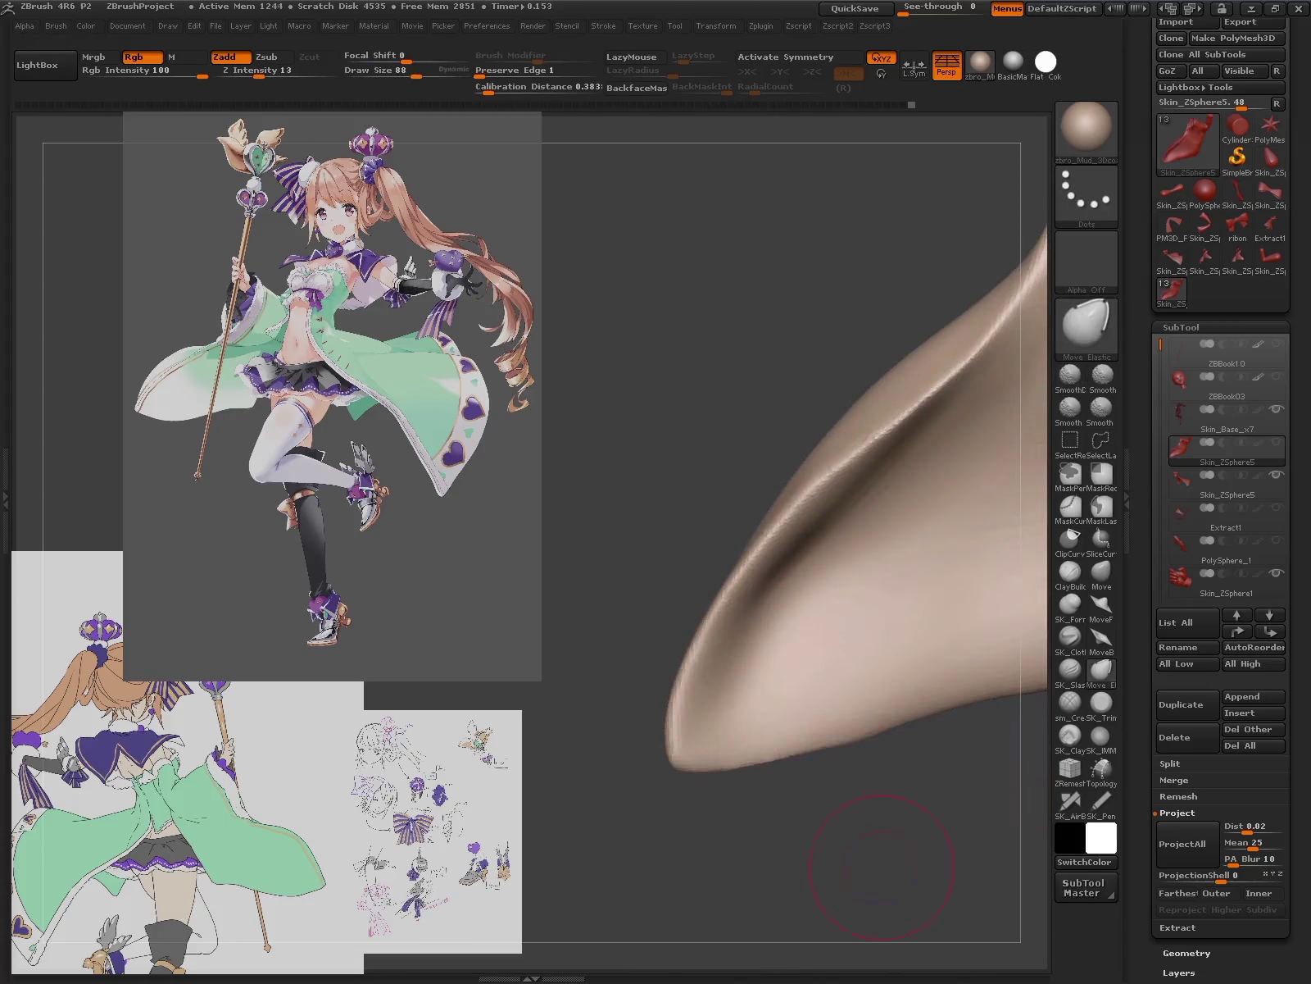
- Reshape the sleeve hem with SK_ClayFill and smooth it with SmoothDirectional
mouse_move(849, 849)
mouse_down()
mouse_move(787, 738)
mouse_move(805, 600)
mouse_move(869, 672)
mouse_move(724, 362)
mouse_move(828, 556)
mouse_move(819, 623)
mouse_move(858, 729)
mouse_up()
mouse_move(752, 614)
mouse_down()
mouse_move(1019, 726)
mouse_move(787, 565)
mouse_up()
click(1070, 736)
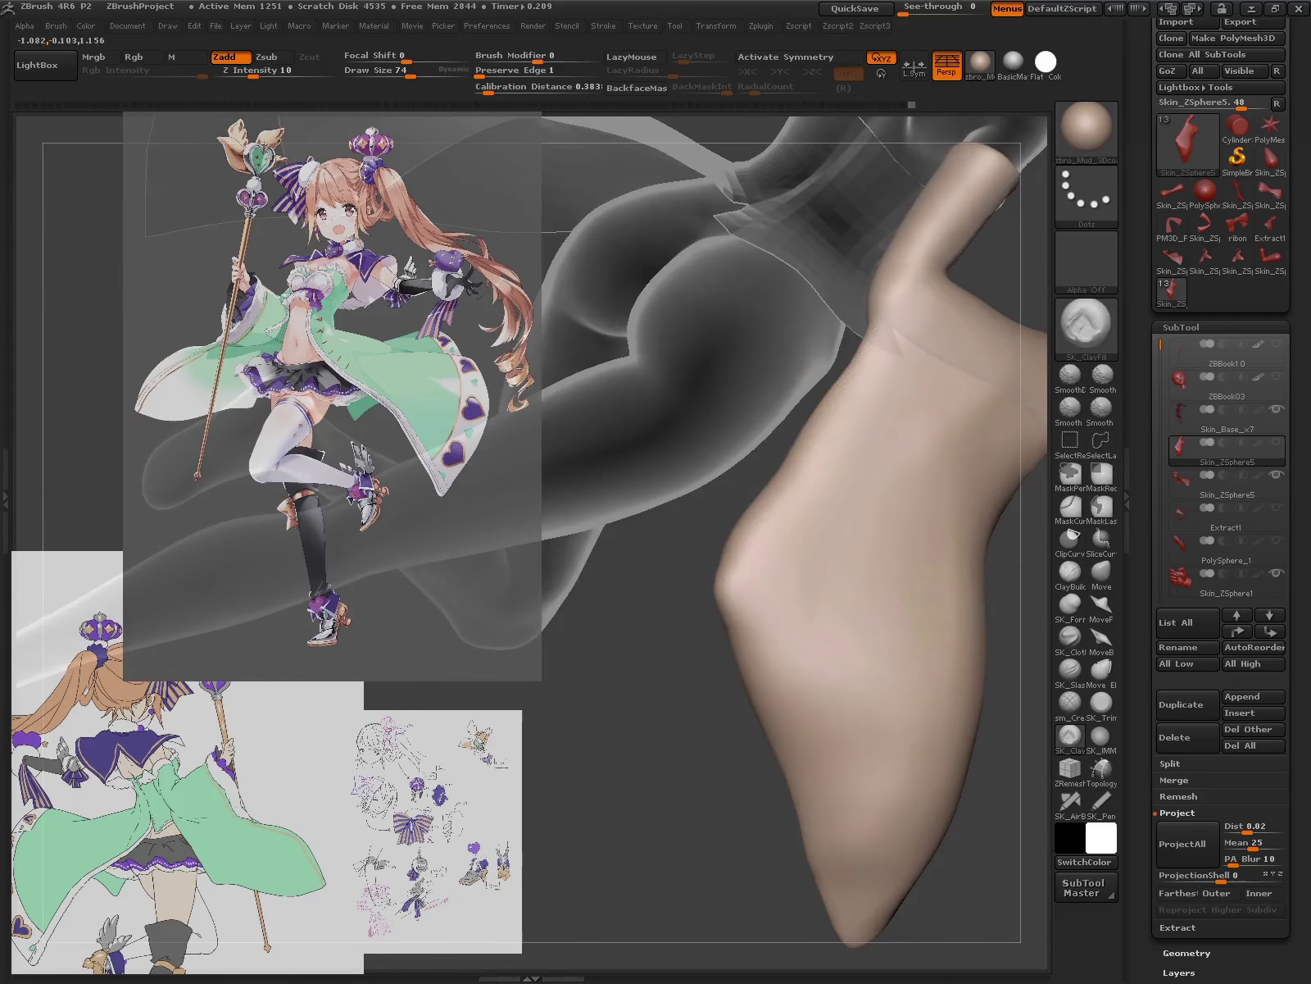
drag(787, 655, 743, 627)
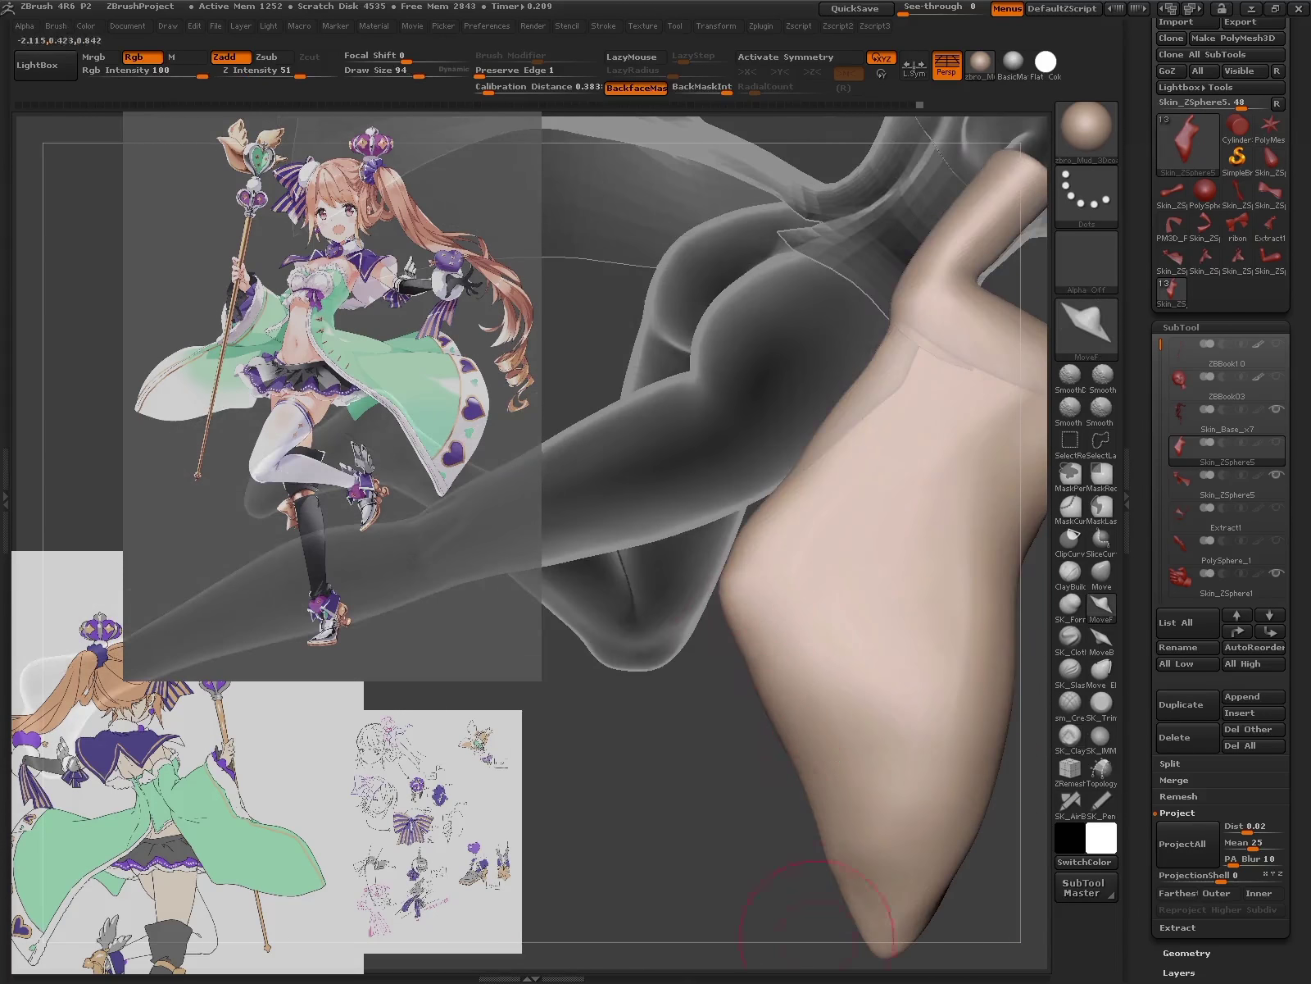
mouse_move(817, 917)
mouse_down()
mouse_move(755, 733)
mouse_move(892, 766)
mouse_move(702, 679)
mouse_up()
key(shift)
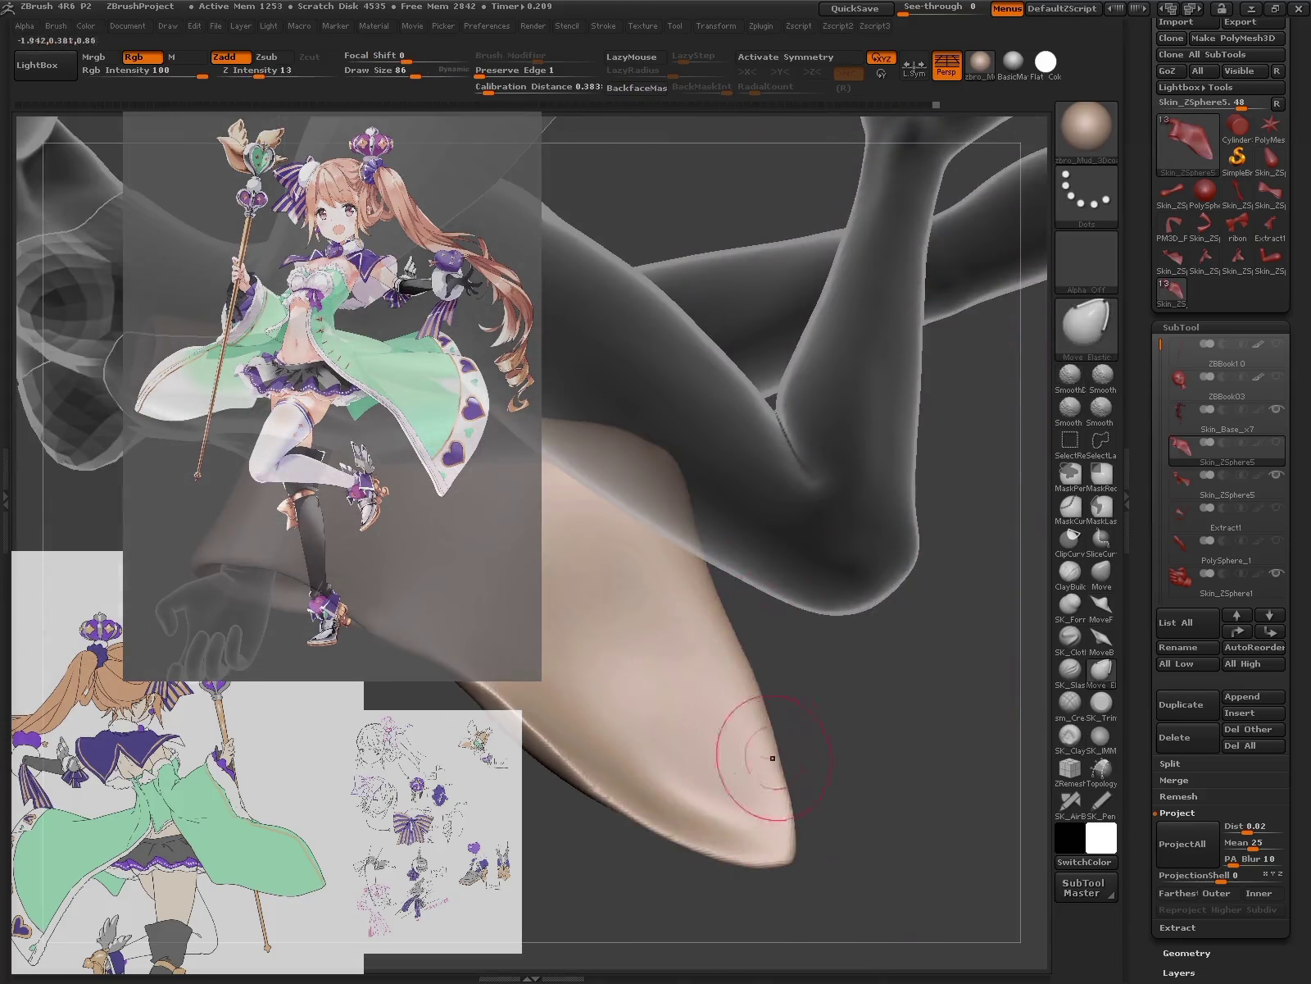
drag(780, 778, 774, 568)
- Pinch a crisper crease into the sleeve's pointed end with the Pinch brush
key(b)
key(p)
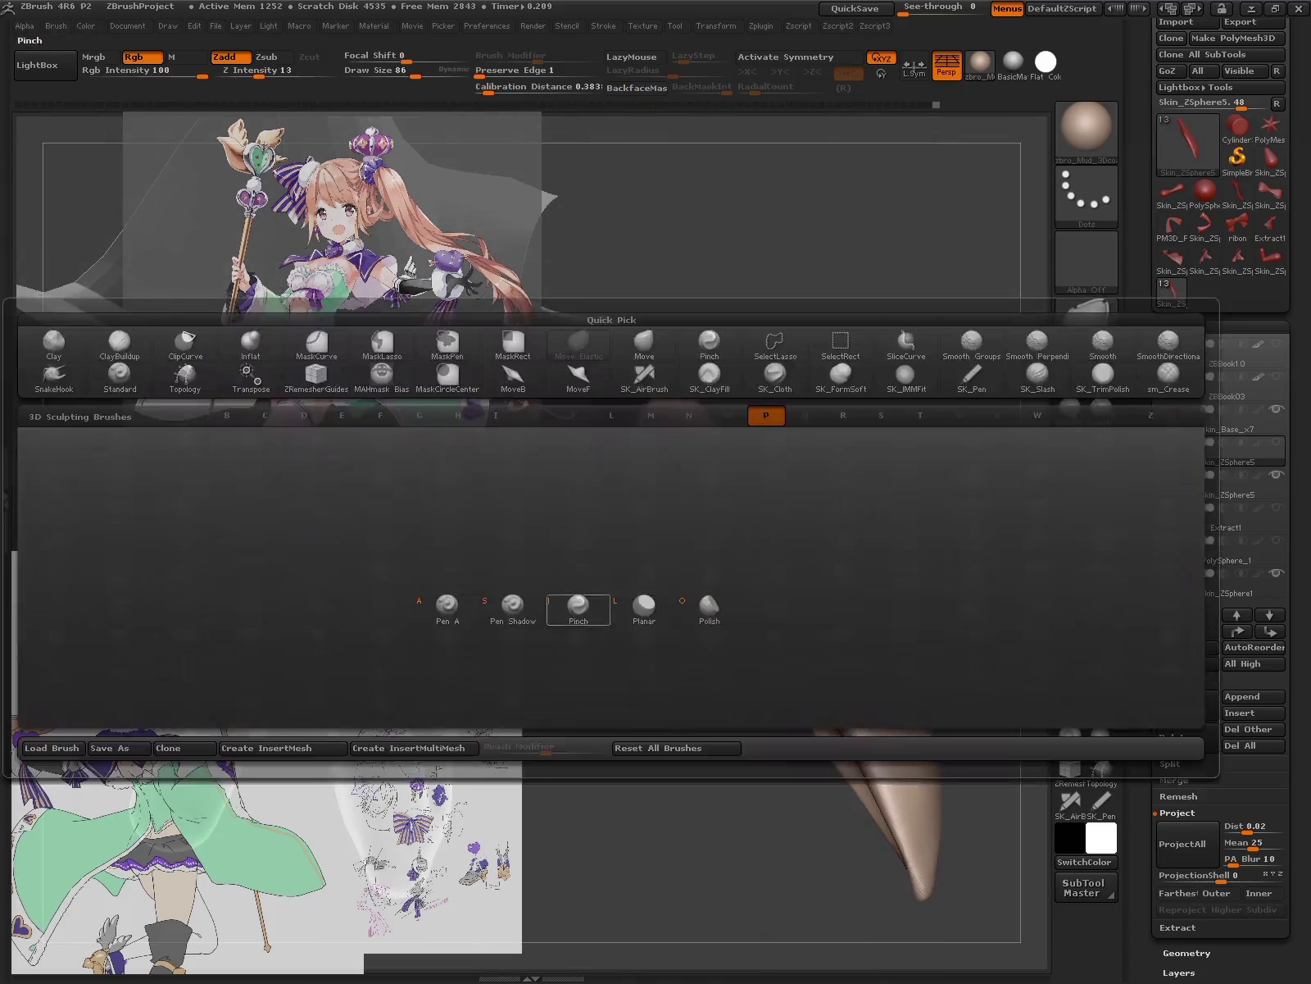
key(i)
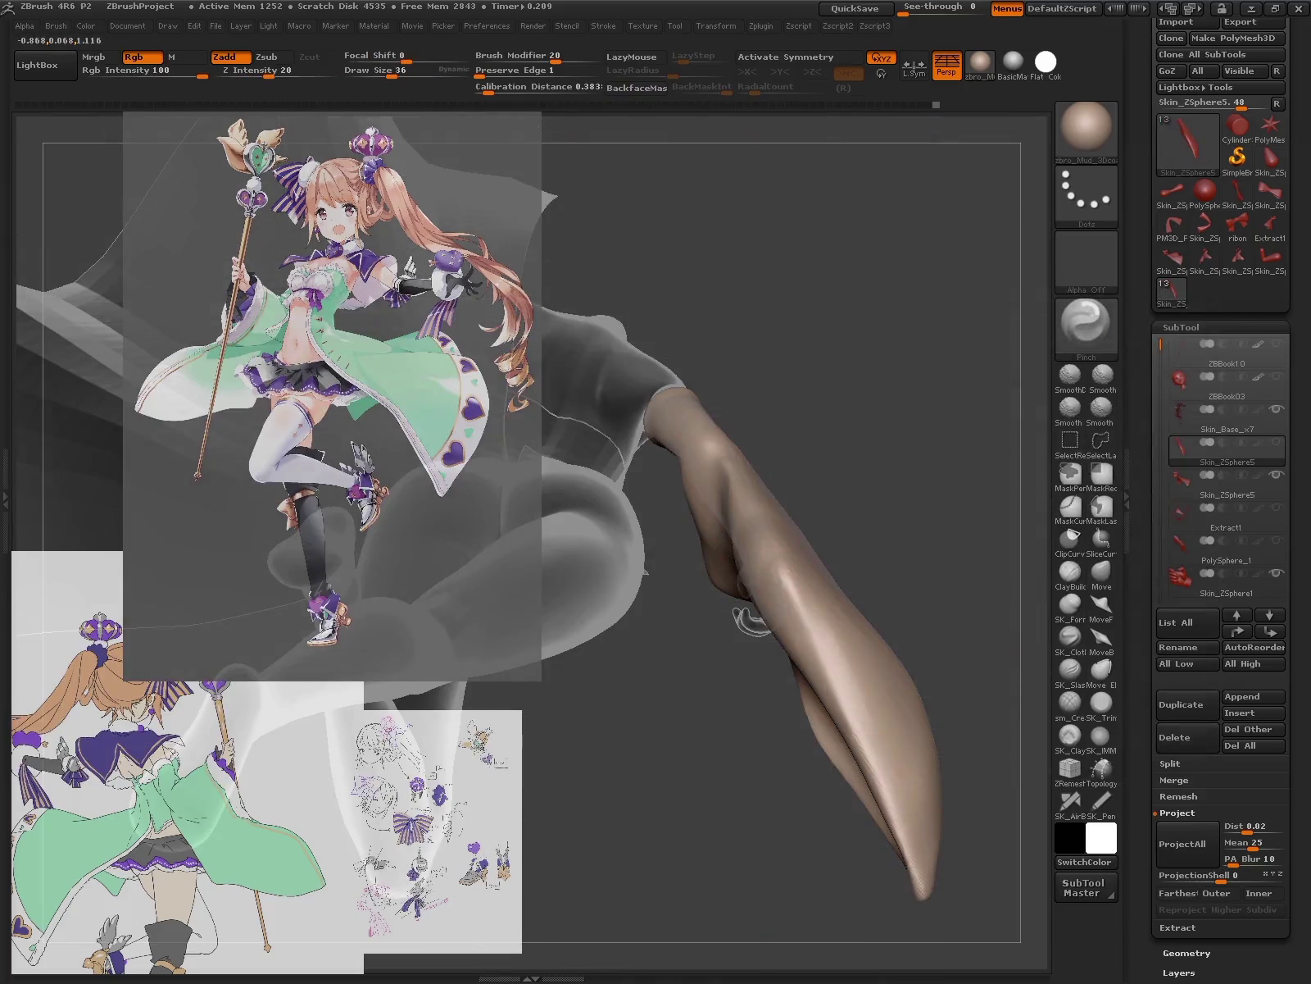
drag(787, 673, 827, 532)
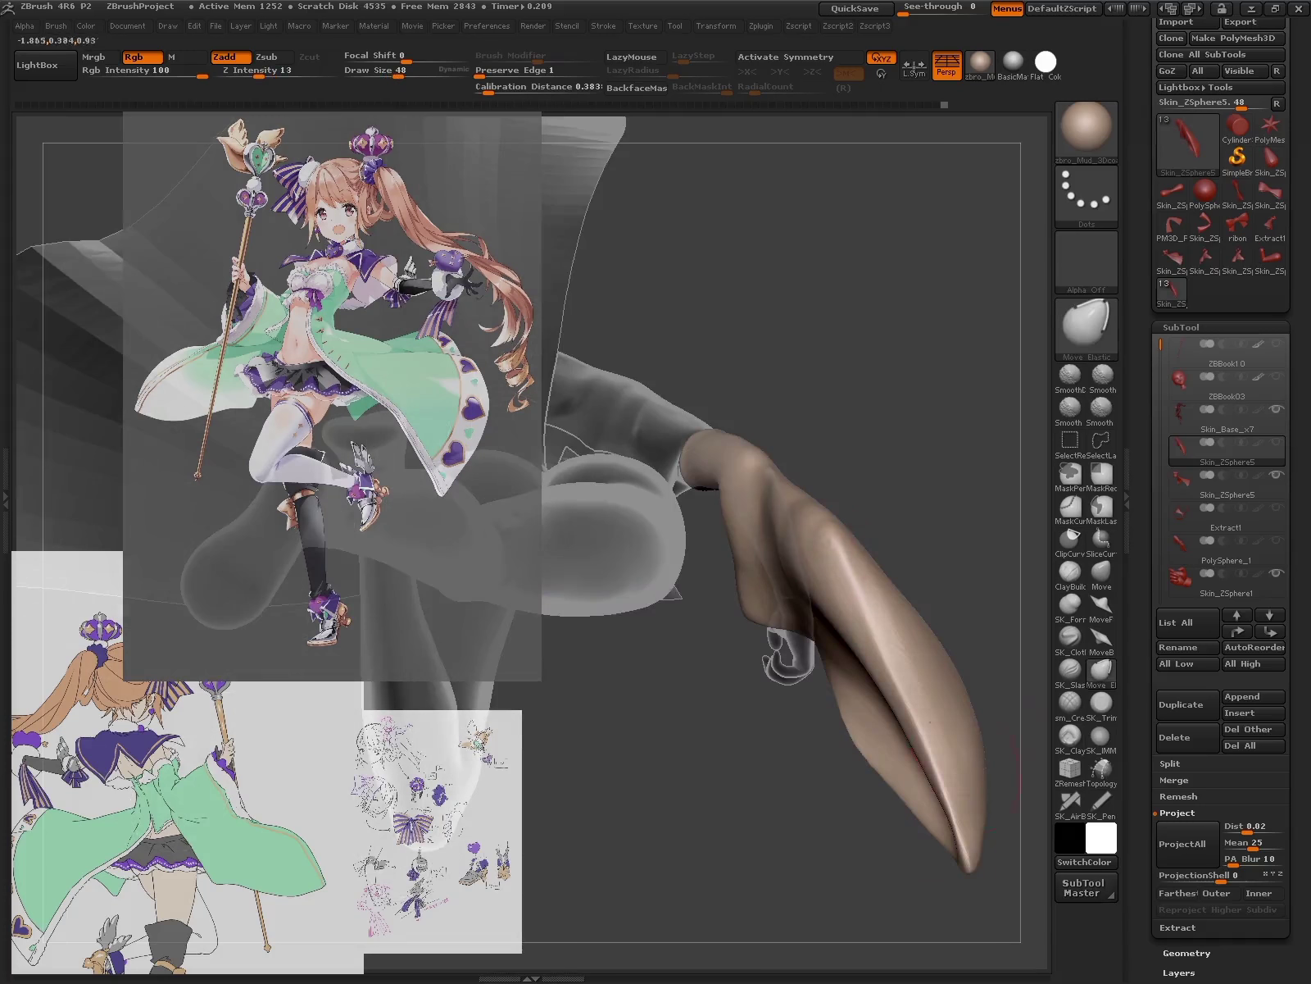
drag(940, 795, 835, 762)
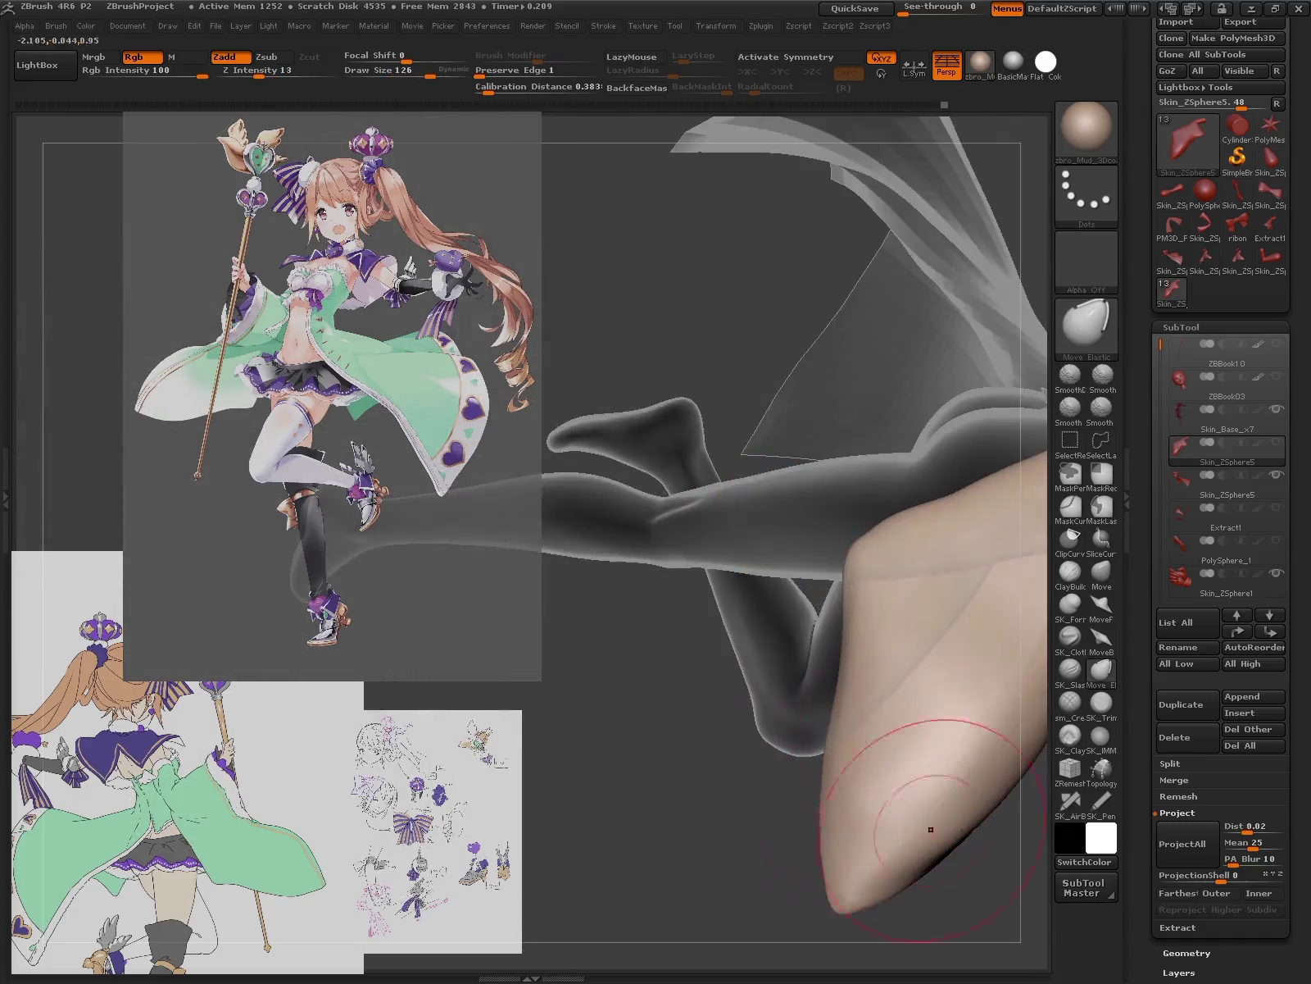
mouse_move(924, 837)
mouse_down()
mouse_move(897, 696)
mouse_move(925, 703)
mouse_up()
key(b)
key(p)
key(i)
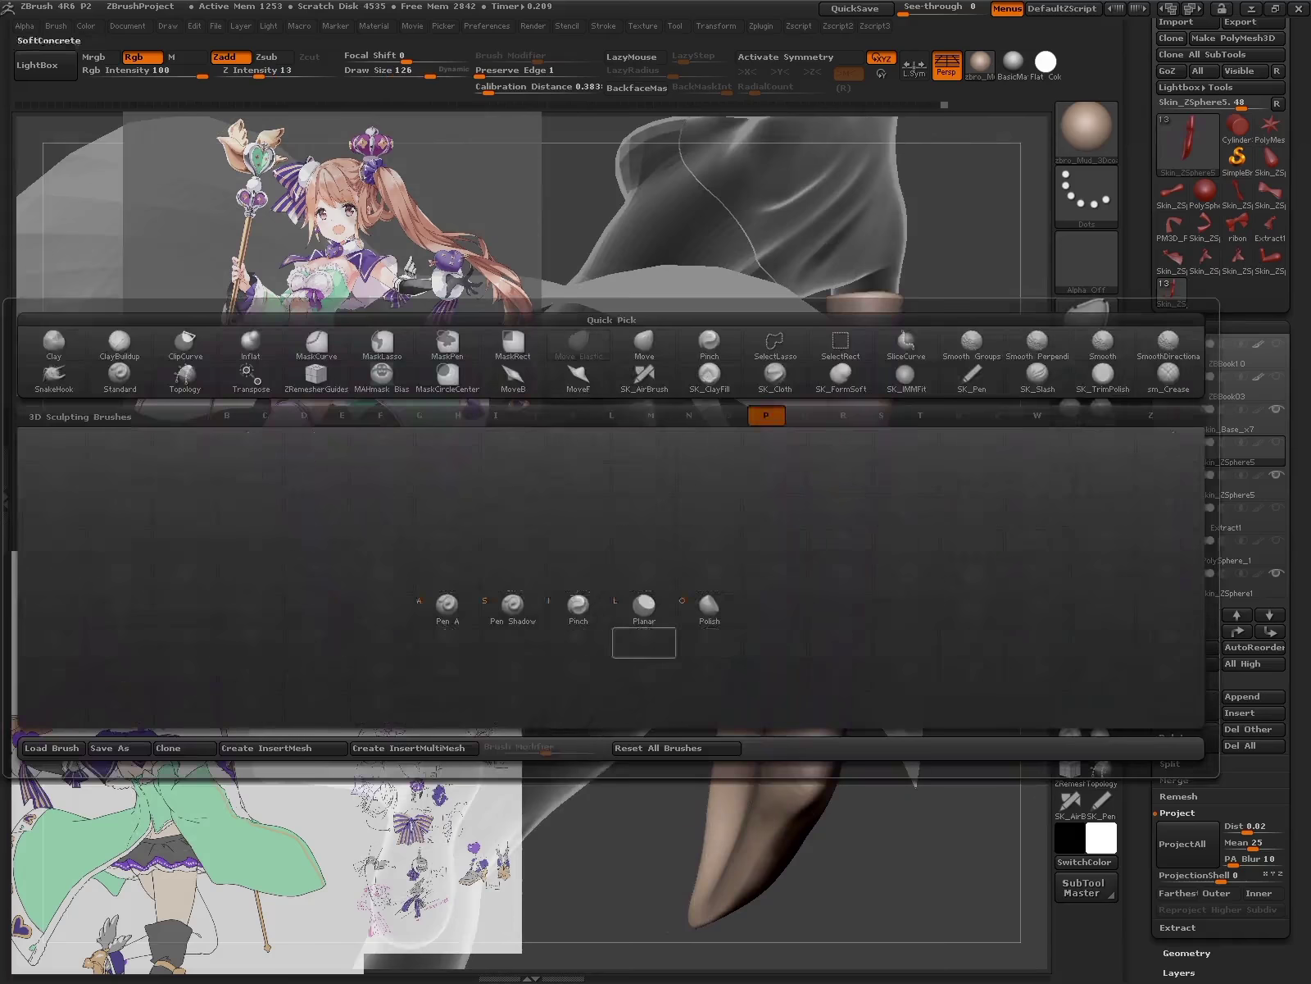
- Solo the Skin_ZSphere5 sleeve subtool and pick the Move Elastic brush
ctrl+shift+click(836, 577)
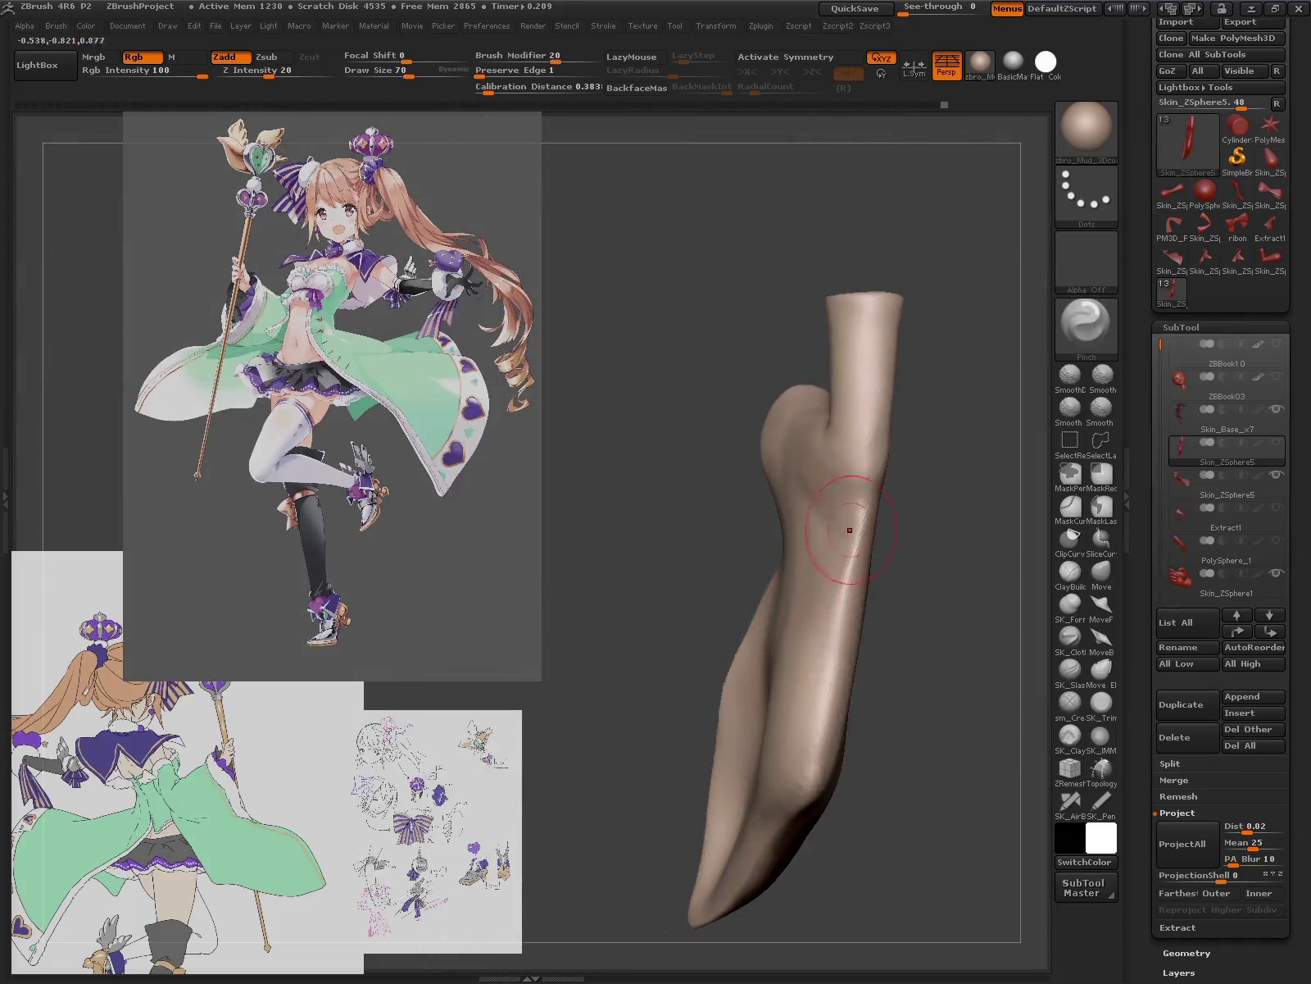
drag(902, 738, 859, 762)
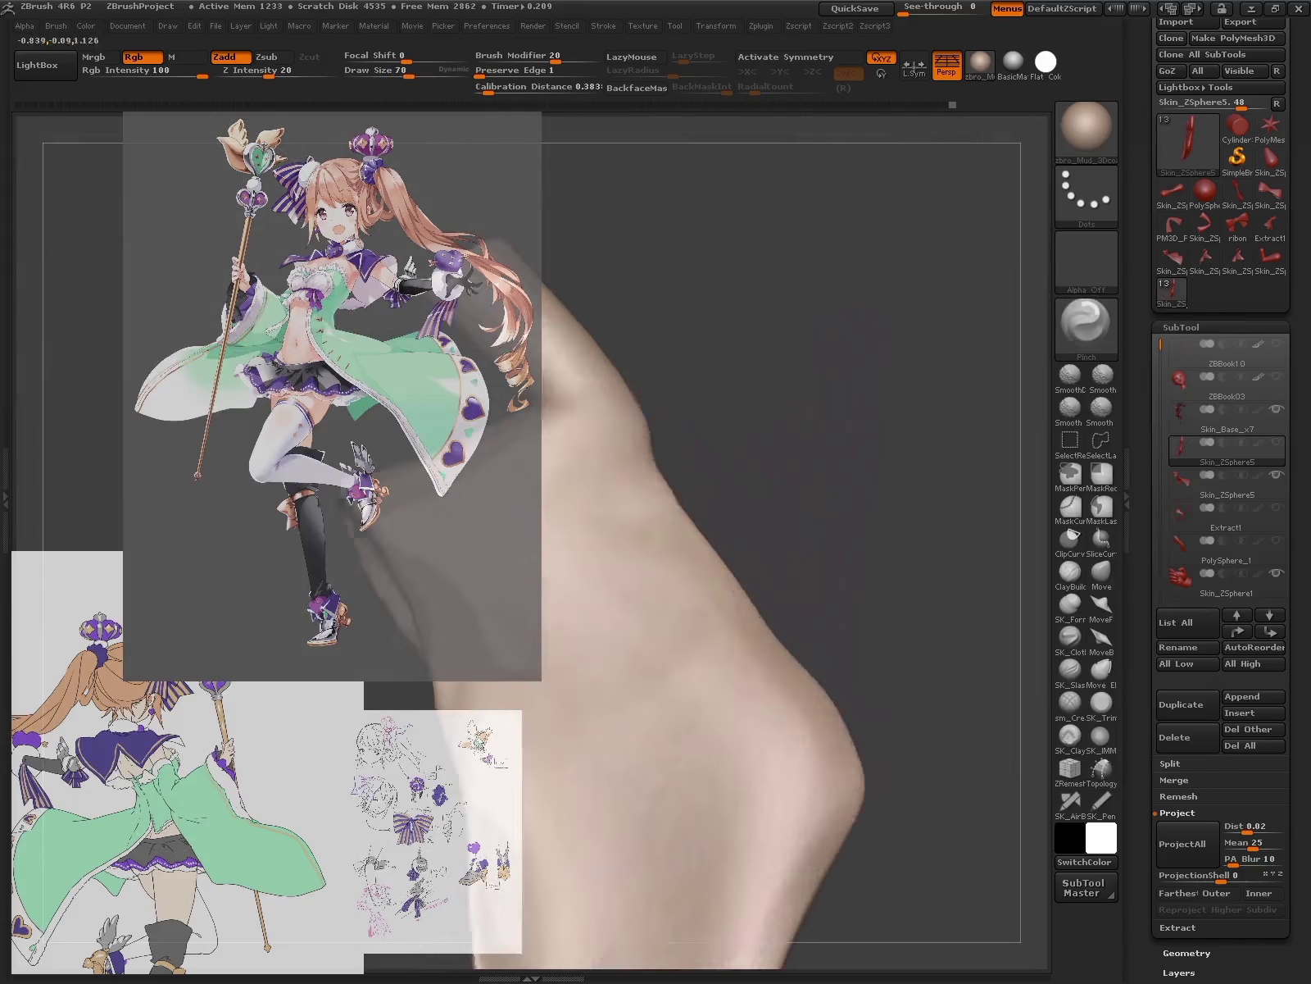
key(b)
key(m)
key(e)
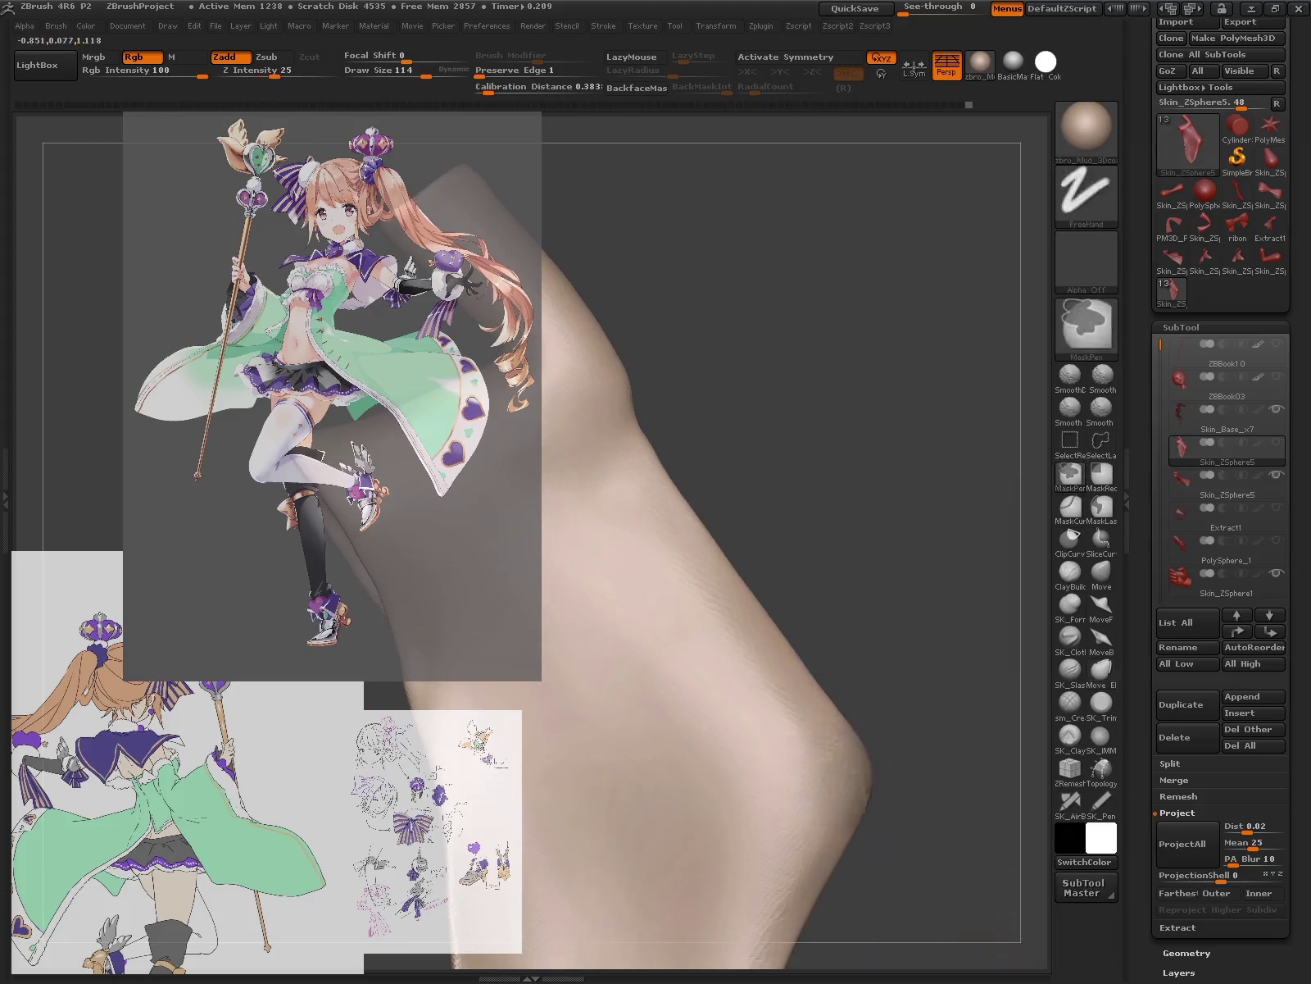
- Crease an inward fold into the sleeve with sm_Crease and clay fill
mouse_move(893, 721)
mouse_down()
mouse_move(804, 812)
mouse_move(907, 755)
mouse_up()
key(w)
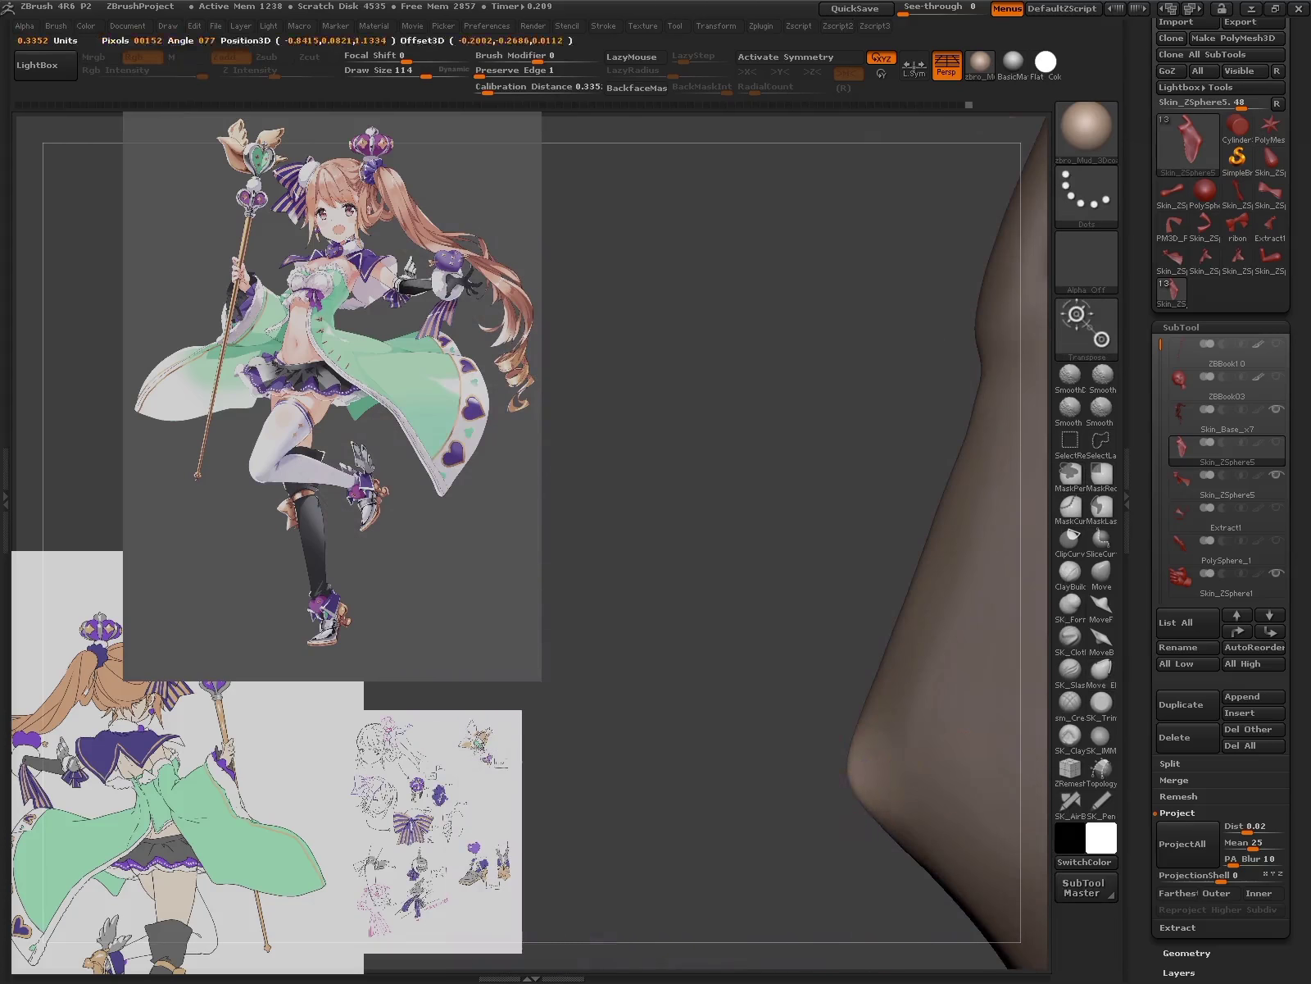
key(q)
mouse_move(994, 743)
mouse_down()
mouse_move(790, 732)
mouse_move(715, 617)
mouse_up()
alt+drag(918, 623, 1018, 638)
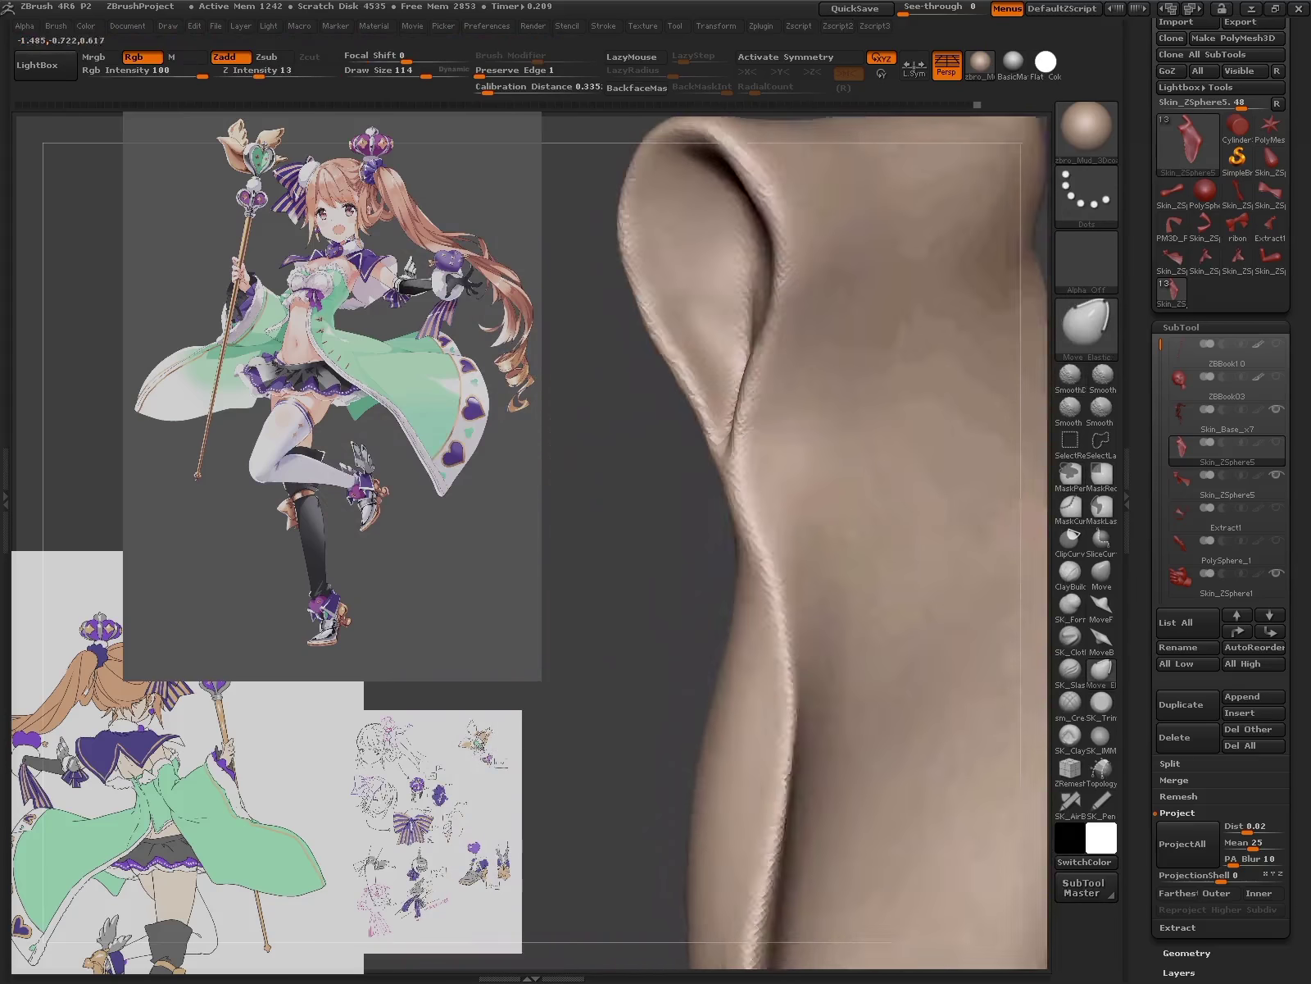
click(1069, 703)
key(2)
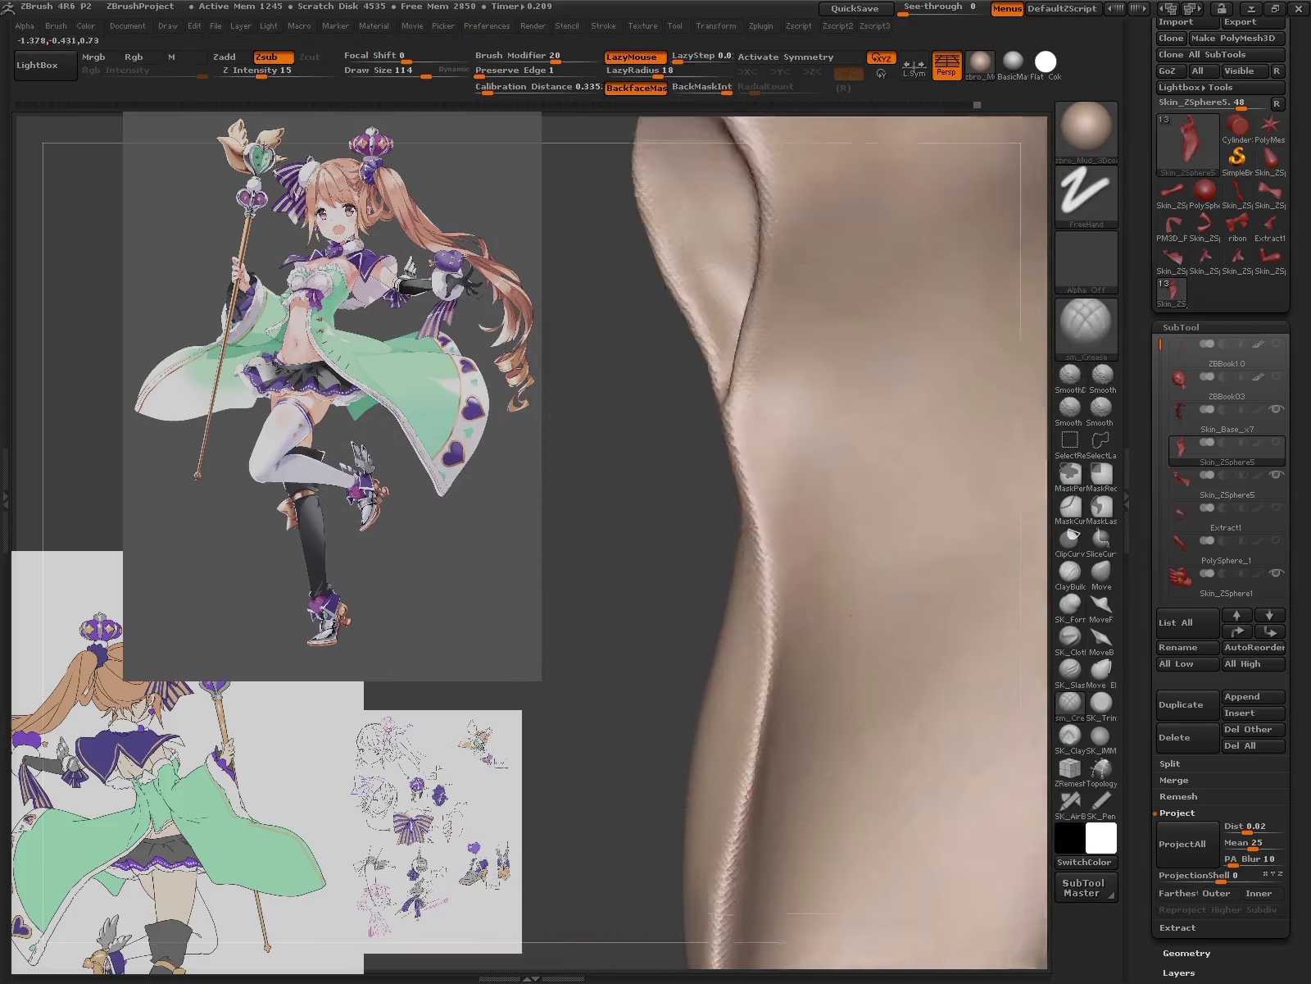
mouse_move(767, 578)
alt+mouse_down()
mouse_move(878, 586)
mouse_move(891, 631)
mouse_move(862, 579)
alt+mouse_up()
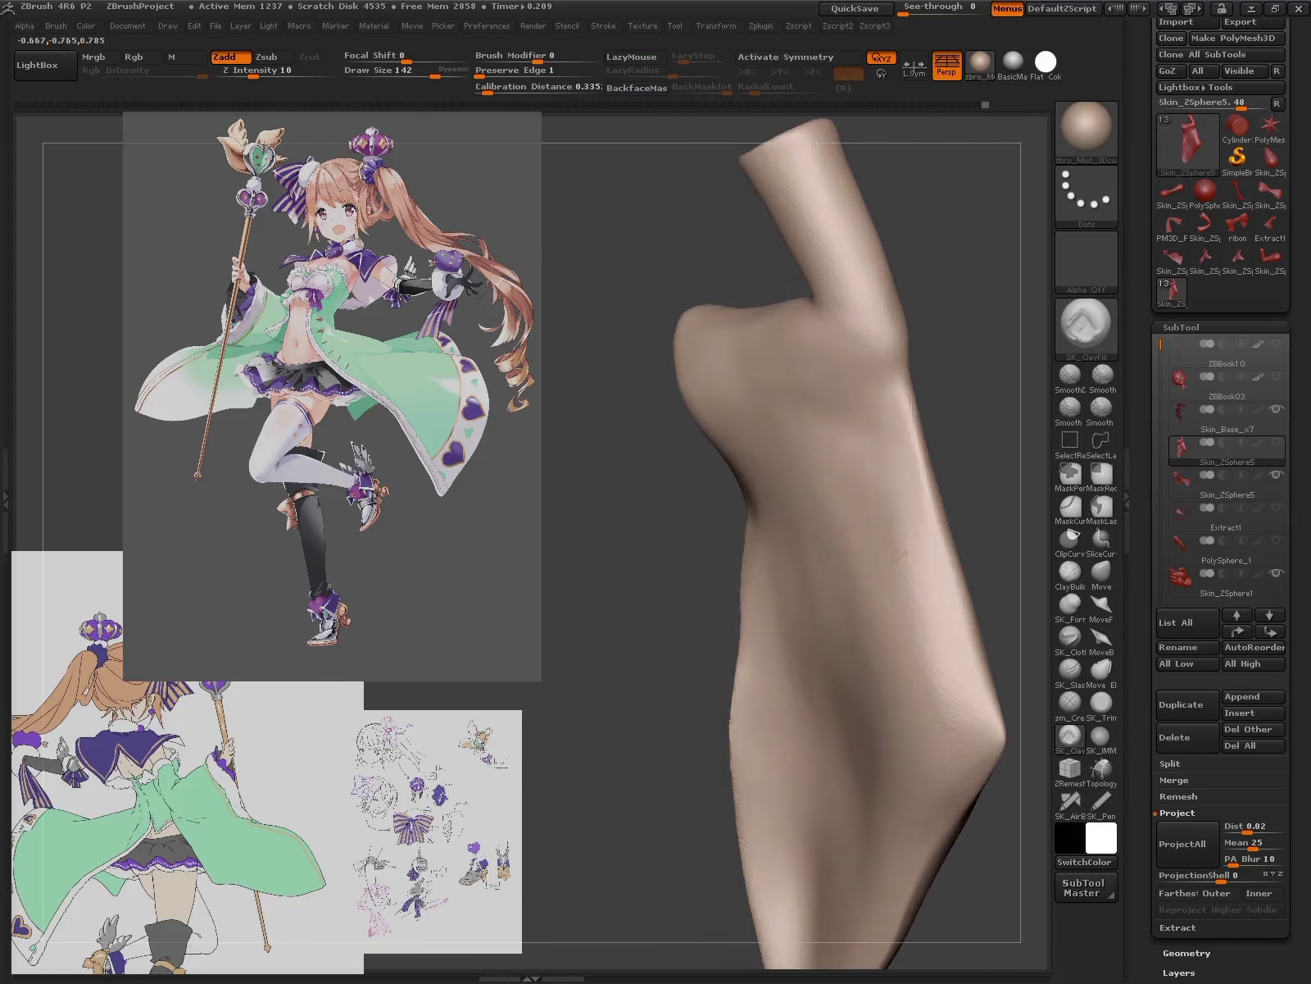
drag(705, 573, 738, 593)
- Reshape the sleeve's bend with the Move and SK_ClayFill brushes
key(b)
key(m)
key(v)
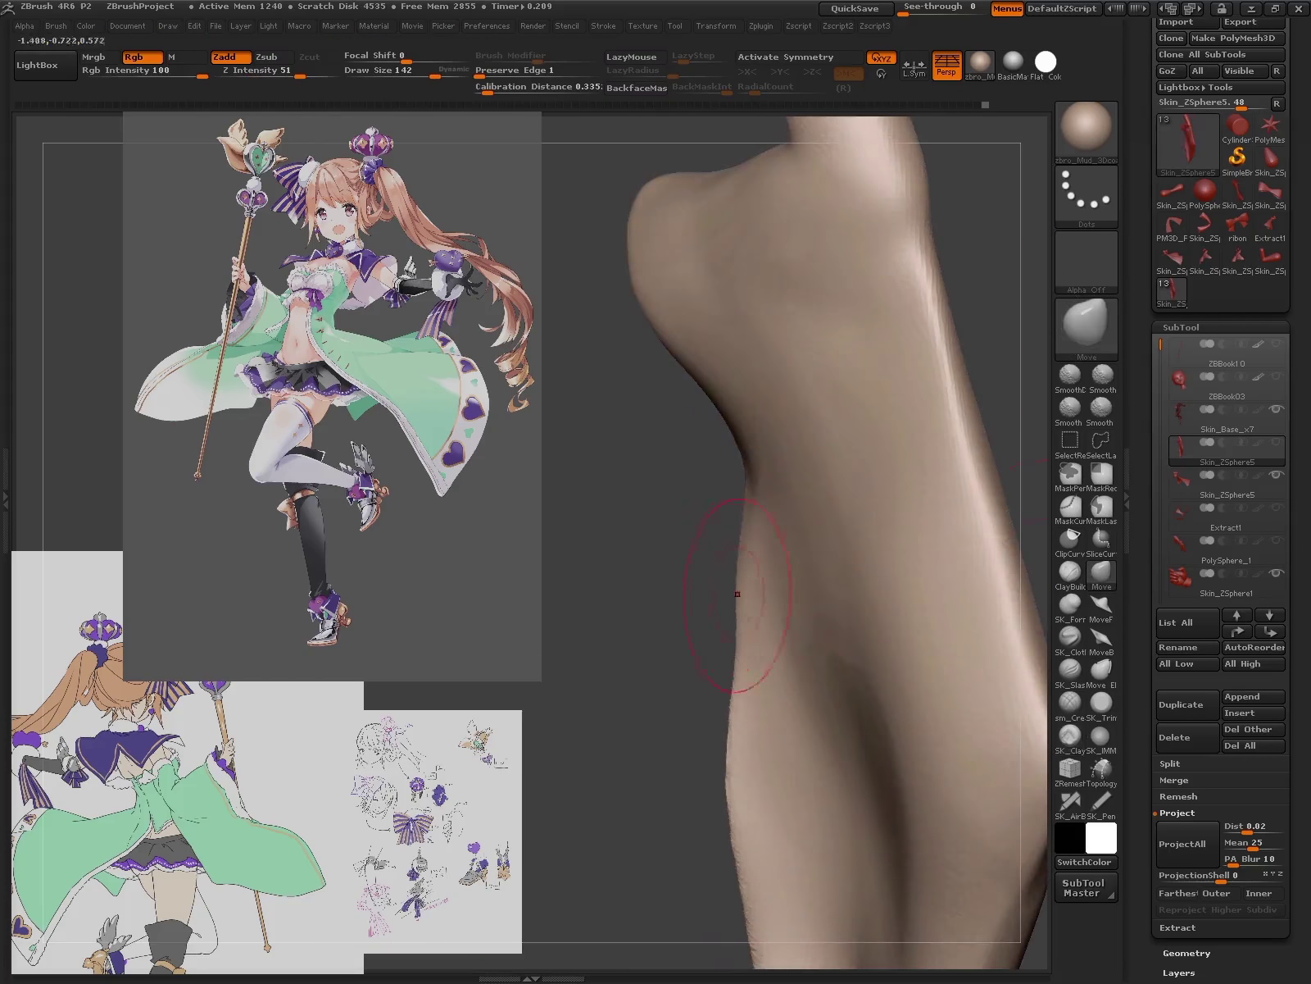
mouse_move(742, 657)
mouse_down()
mouse_move(803, 477)
mouse_move(852, 600)
mouse_move(868, 746)
mouse_move(867, 565)
mouse_up()
key(b)
key(c)
key(f)
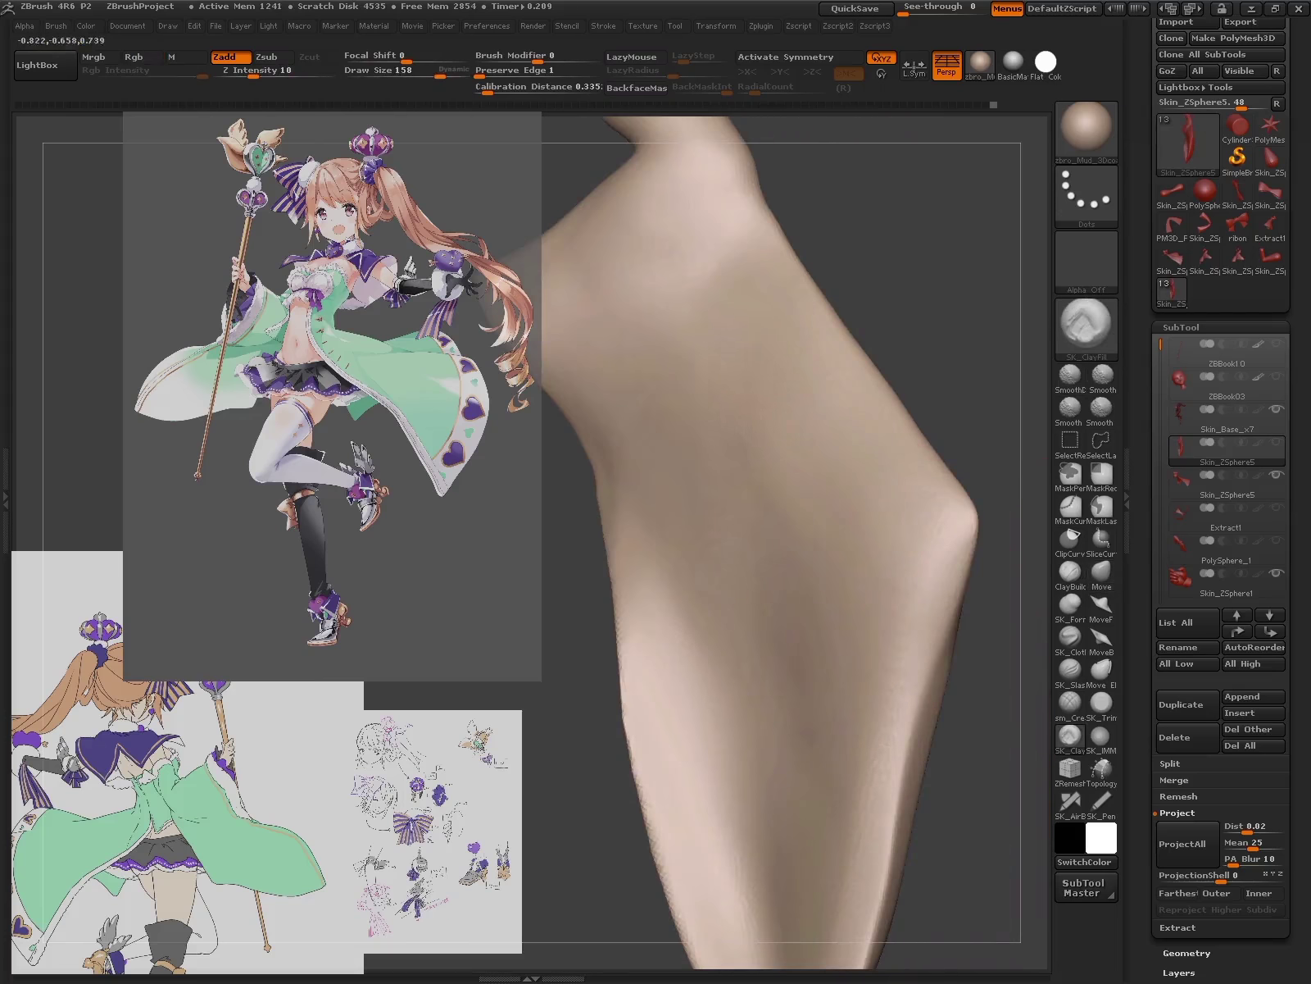
drag(869, 574, 902, 655)
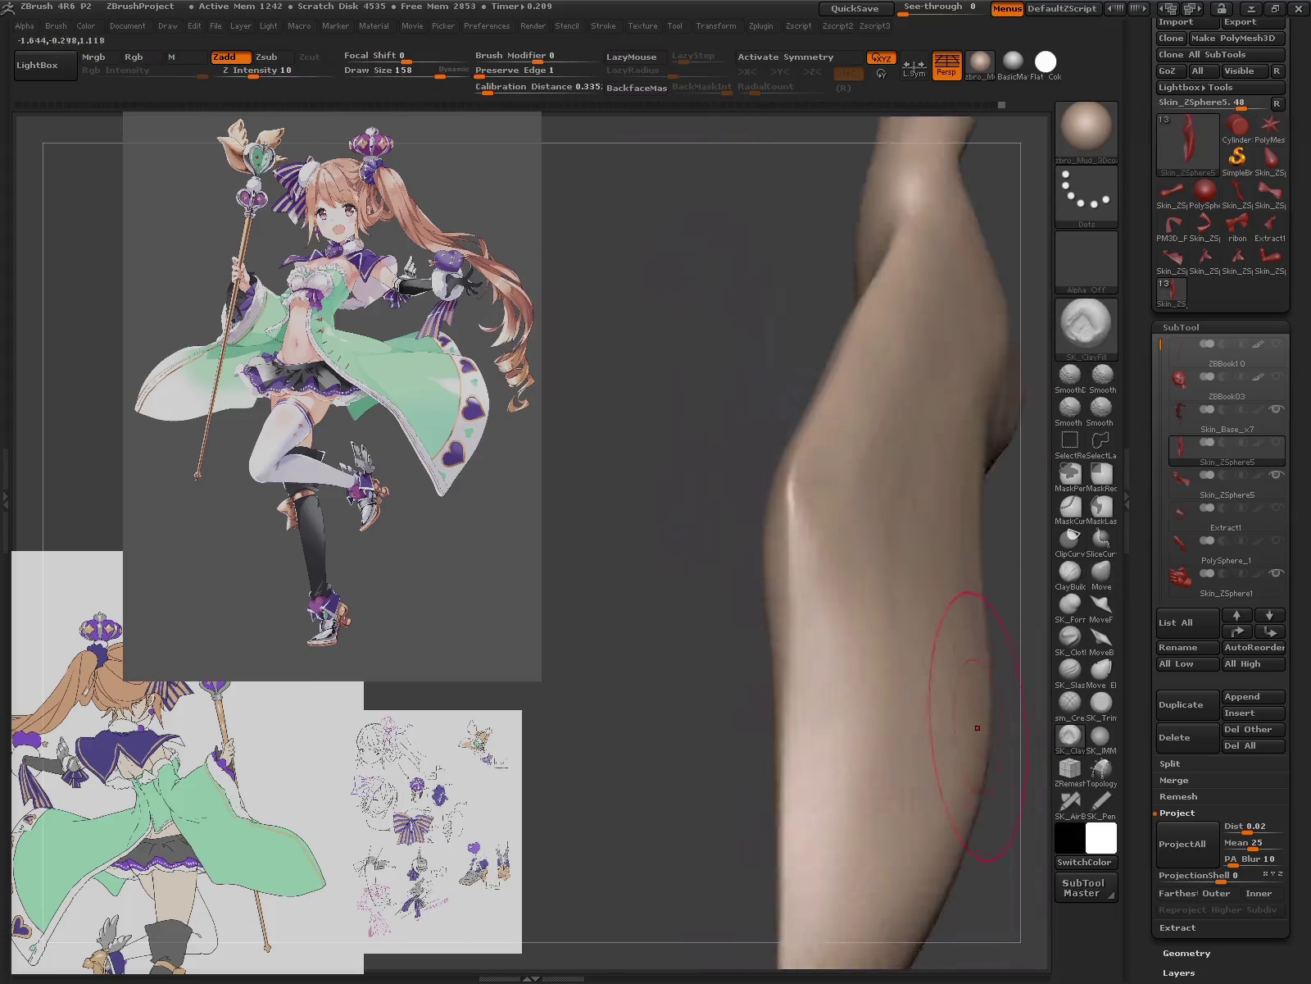
drag(952, 741, 864, 716)
drag(925, 577, 908, 732)
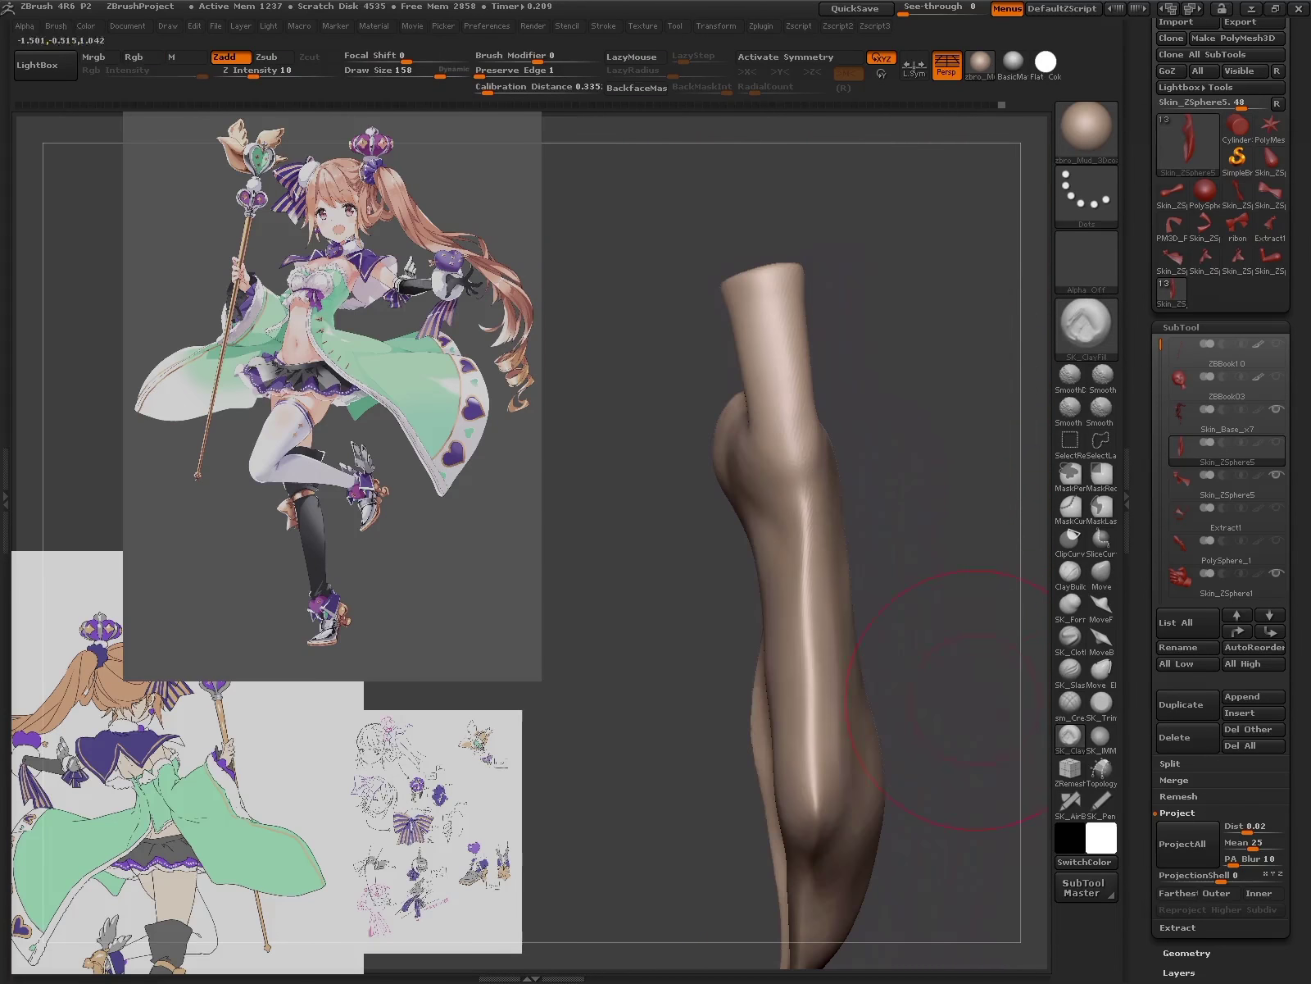
- Push the bell's broad flared side wider with Move Elastic
key(b)
key(m)
key(e)
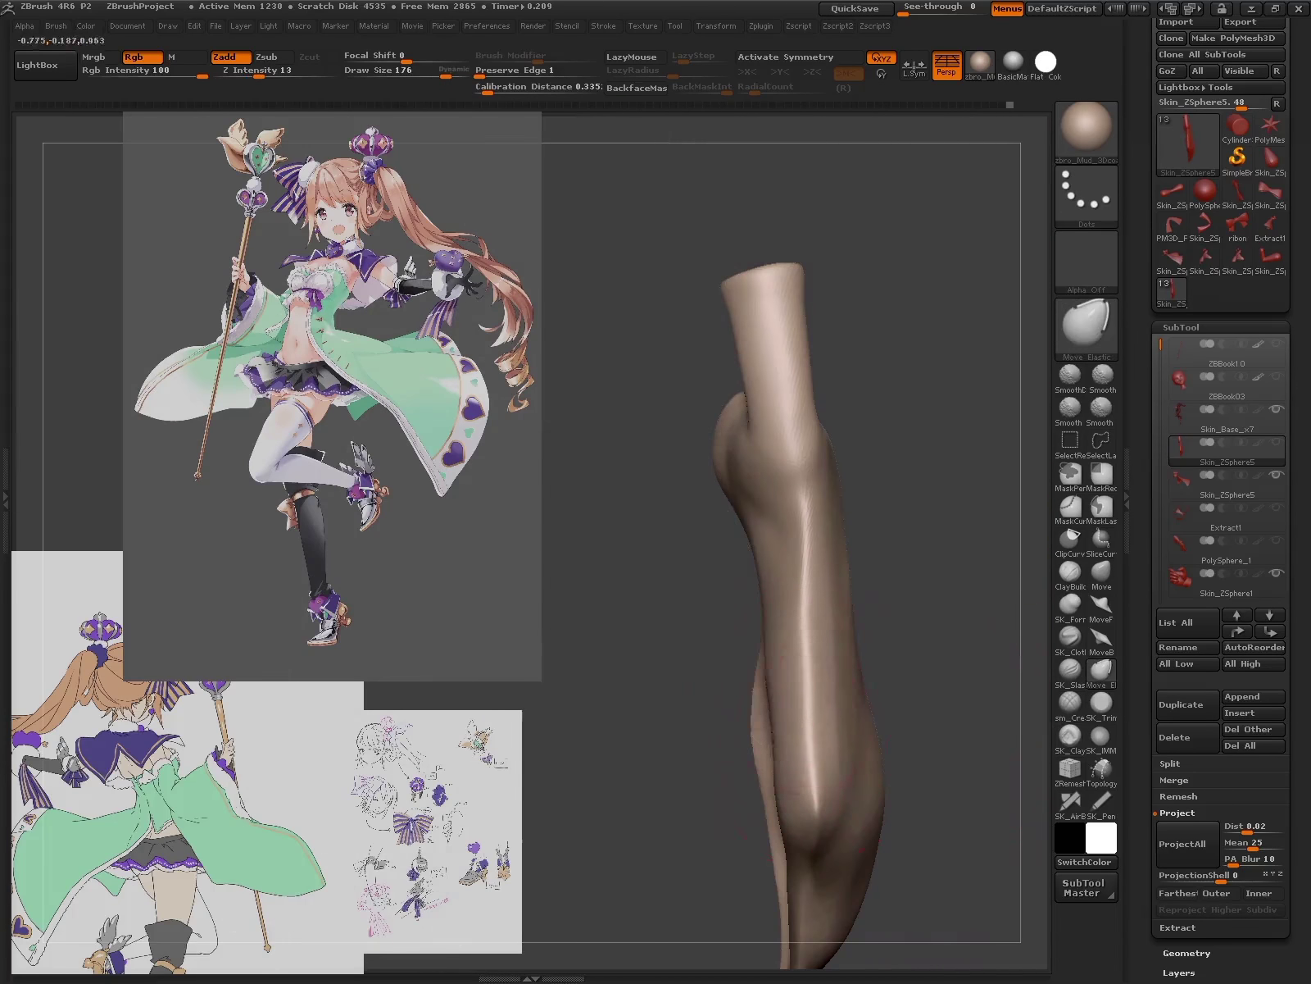
mouse_move(786, 689)
mouse_down()
mouse_move(902, 655)
mouse_move(738, 623)
mouse_up()
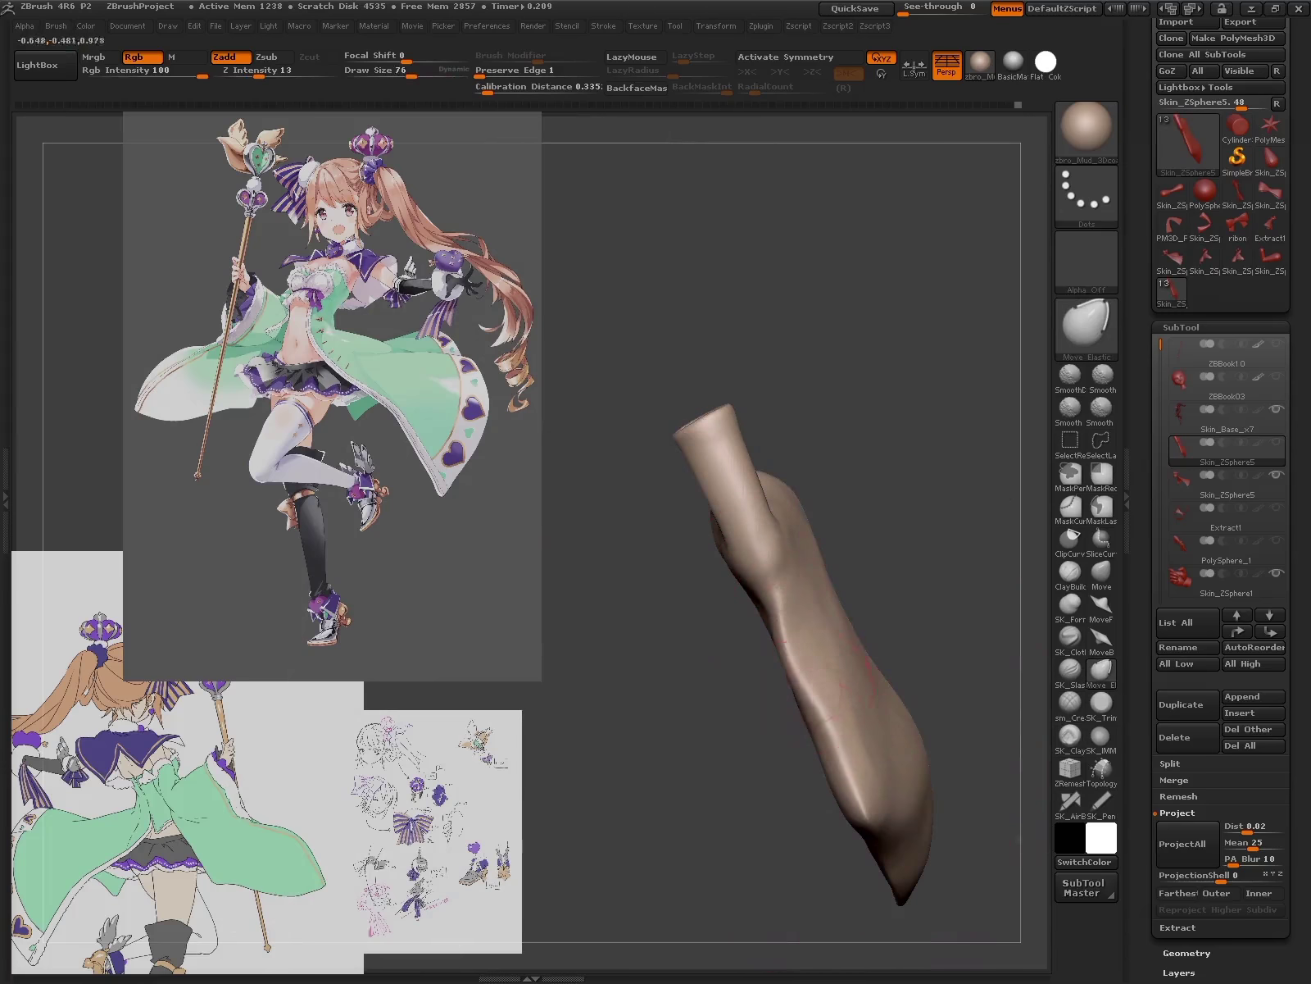
drag(855, 767, 787, 721)
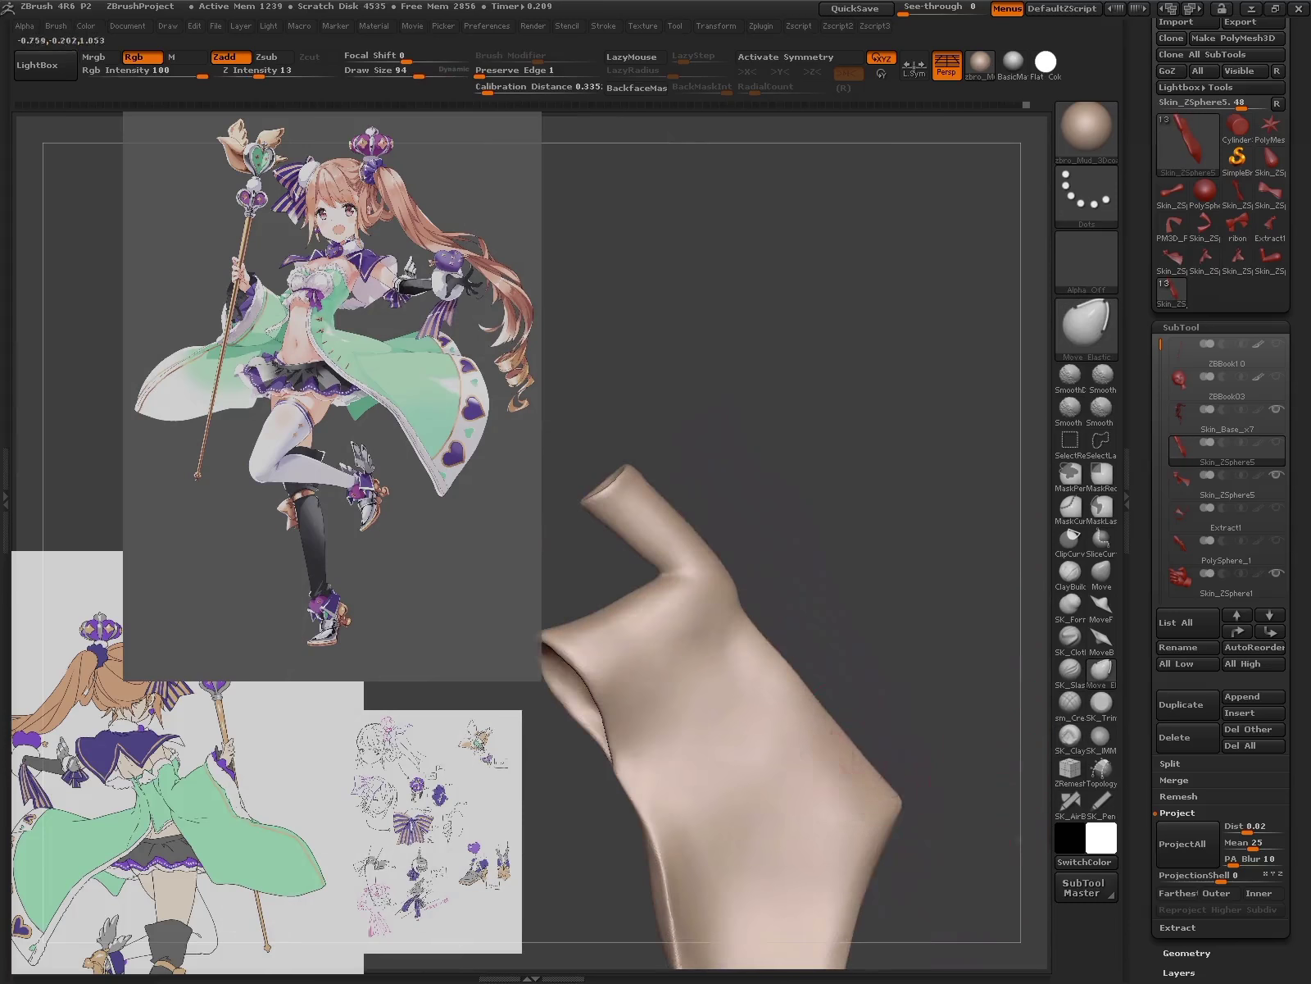
click(1102, 668)
mouse_move(967, 574)
mouse_down()
mouse_move(849, 603)
mouse_move(1015, 732)
mouse_up()
click(1069, 735)
- Frame the sleeve within the full figure and view it against the cape
drag(943, 705, 842, 667)
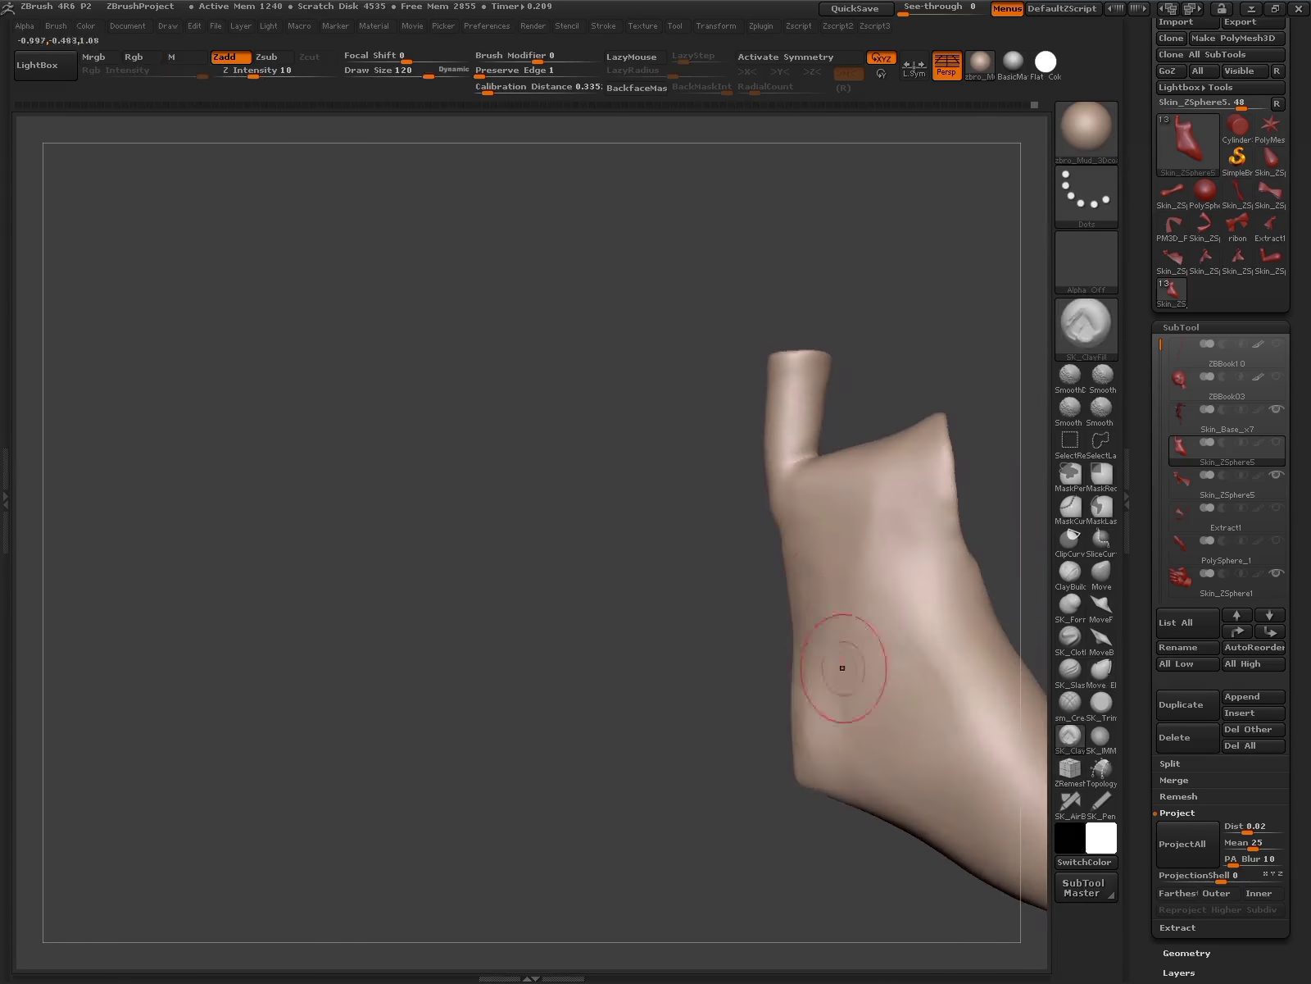
mouse_move(836, 590)
mouse_down()
mouse_move(848, 640)
mouse_move(825, 681)
mouse_move(849, 712)
mouse_up()
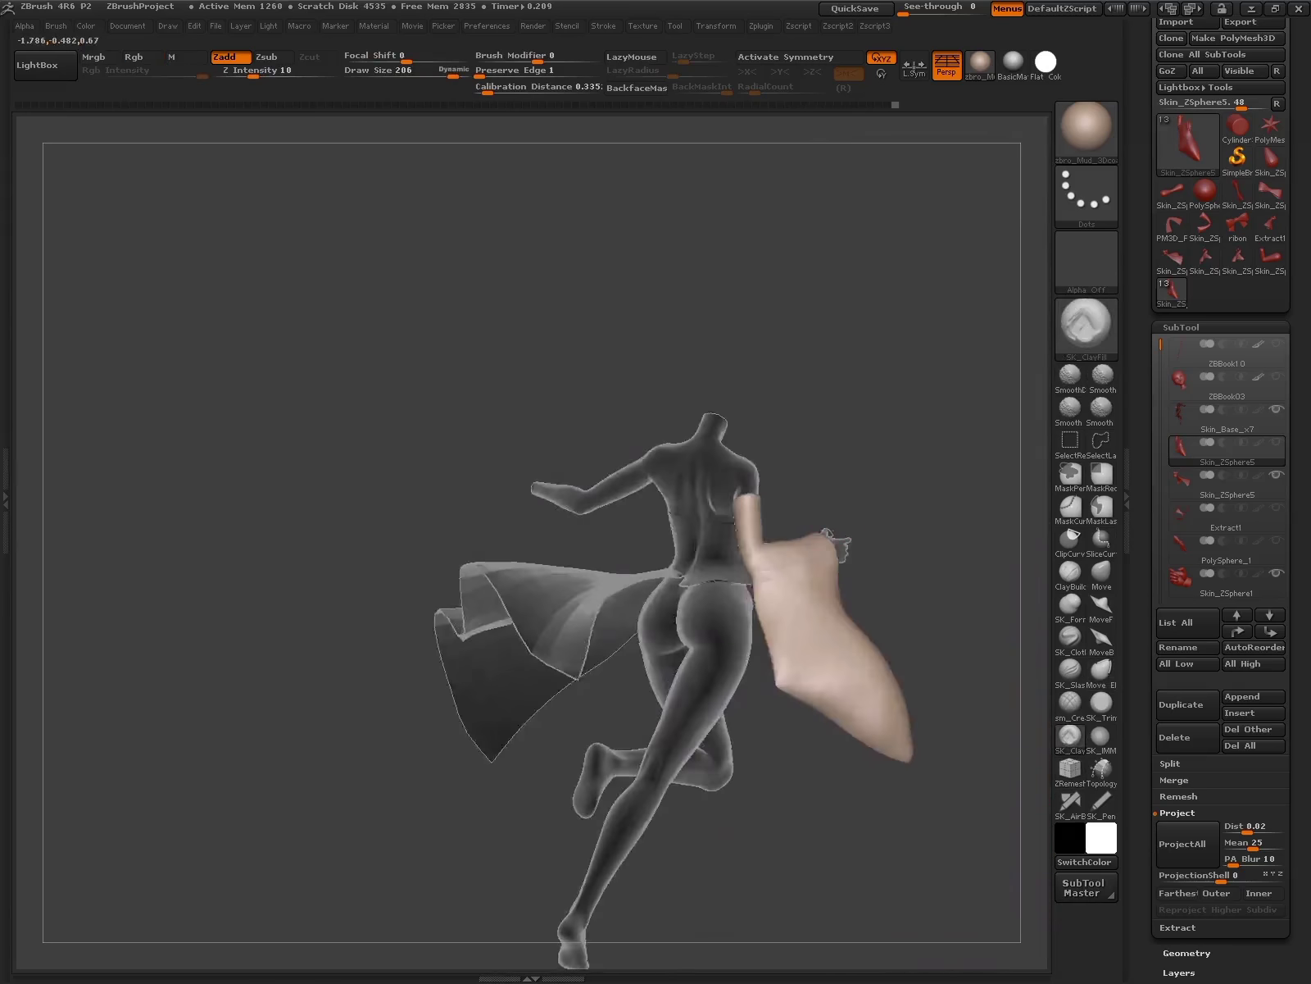
key(f)
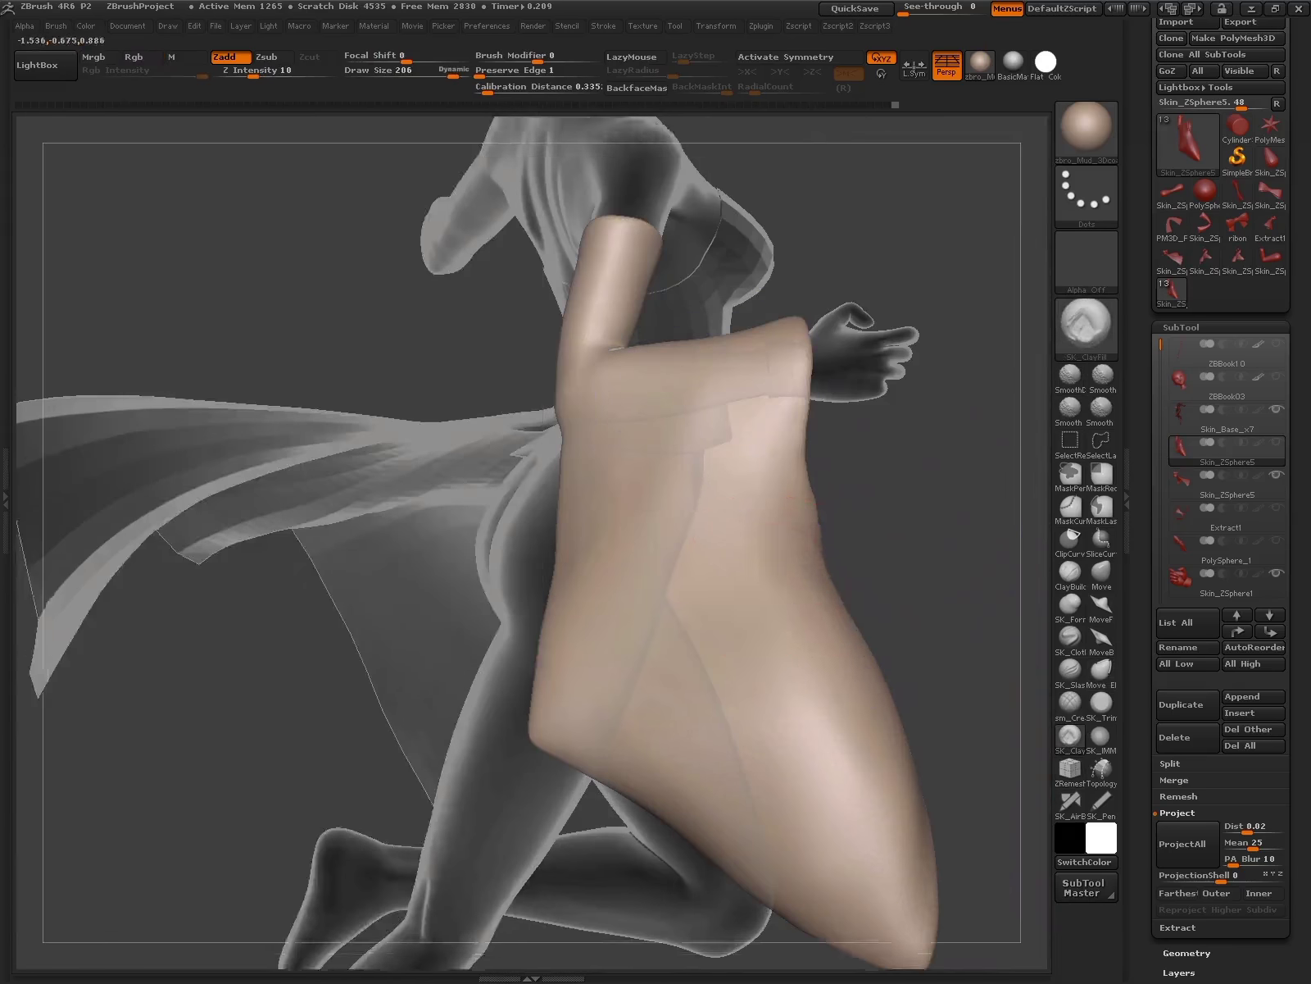
click(1069, 635)
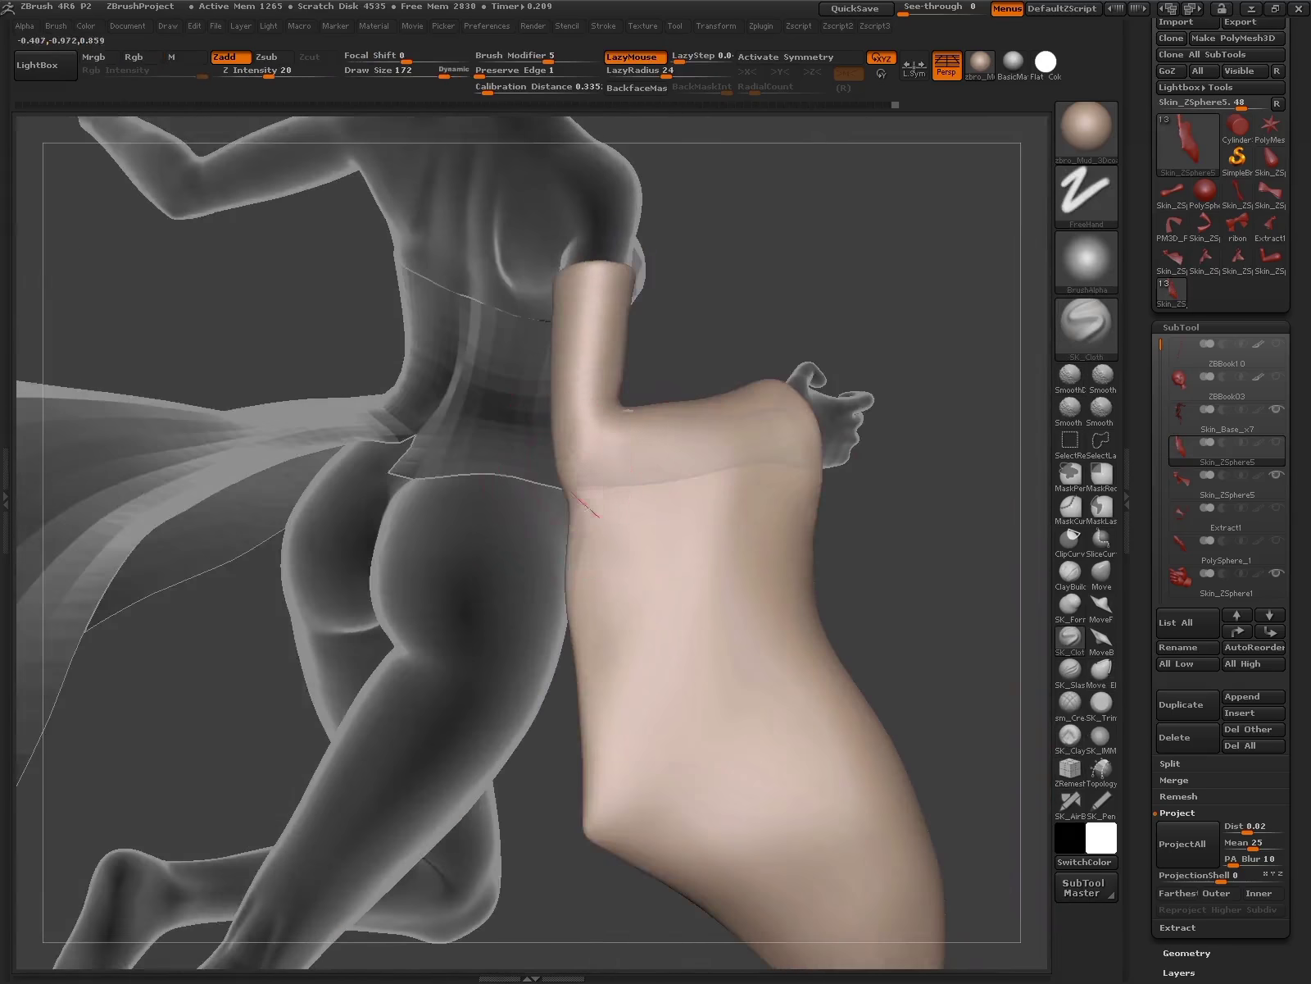
drag(599, 517, 624, 515)
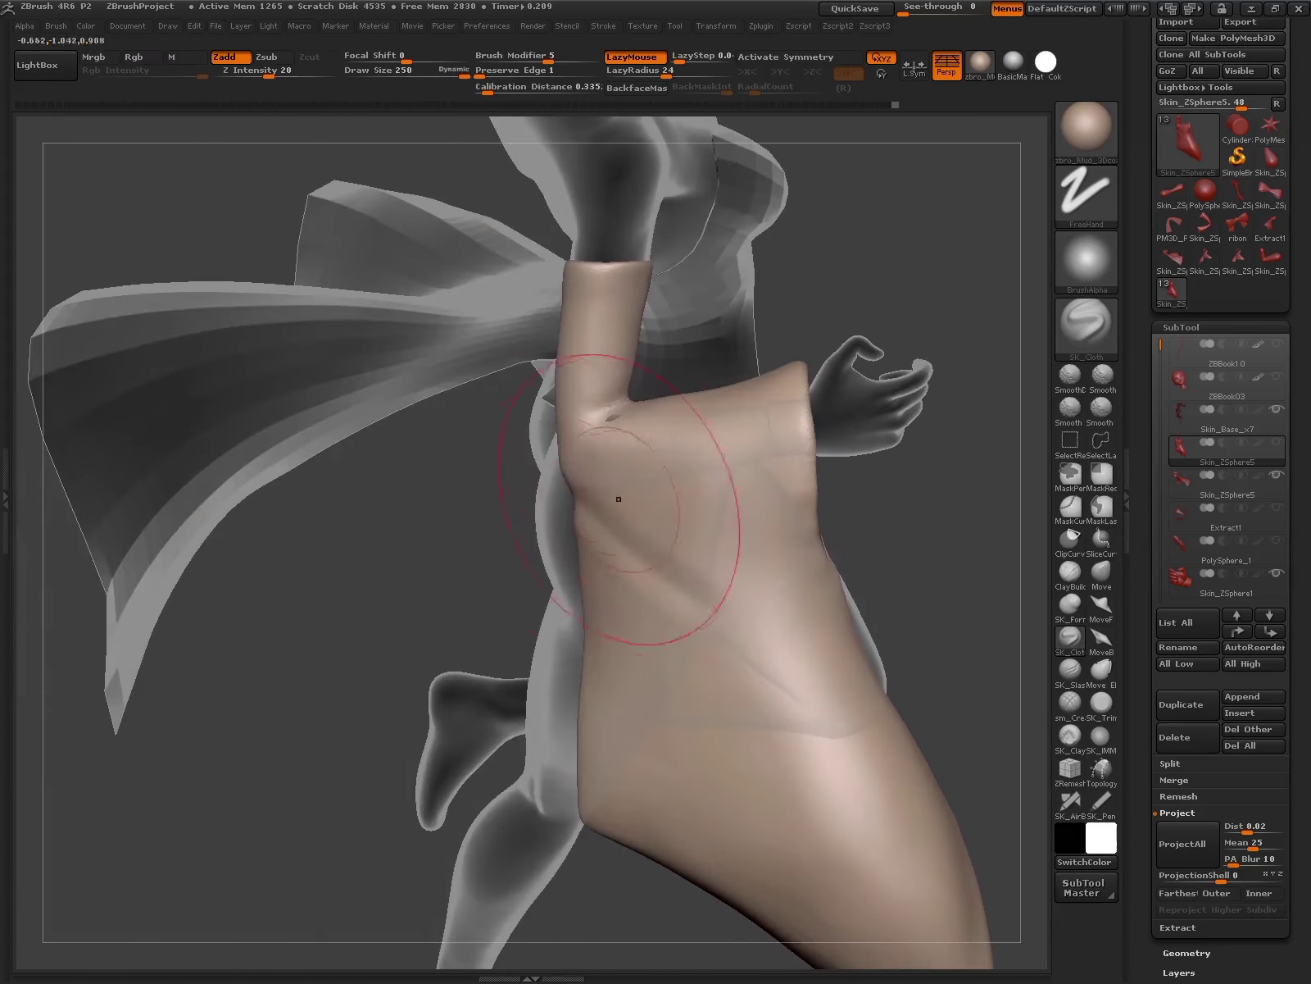
- Push the sleeve into shape along the arm with the SK_Cloth and MoveF brushes
click(1101, 604)
drag(594, 334, 695, 576)
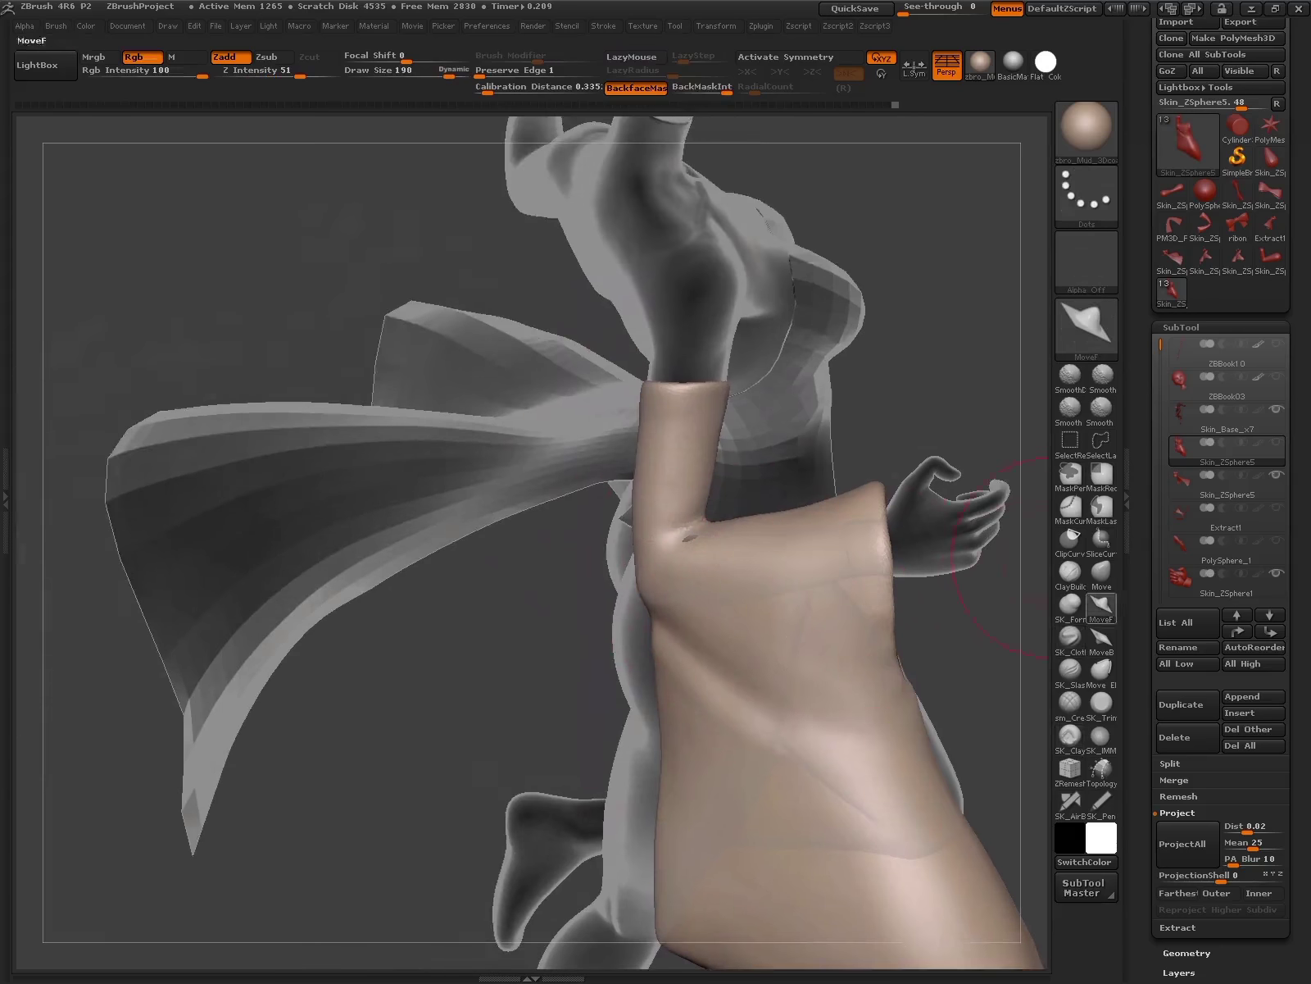
mouse_move(492, 656)
mouse_down()
mouse_move(738, 459)
mouse_move(787, 459)
mouse_up()
click(1069, 635)
click(1100, 604)
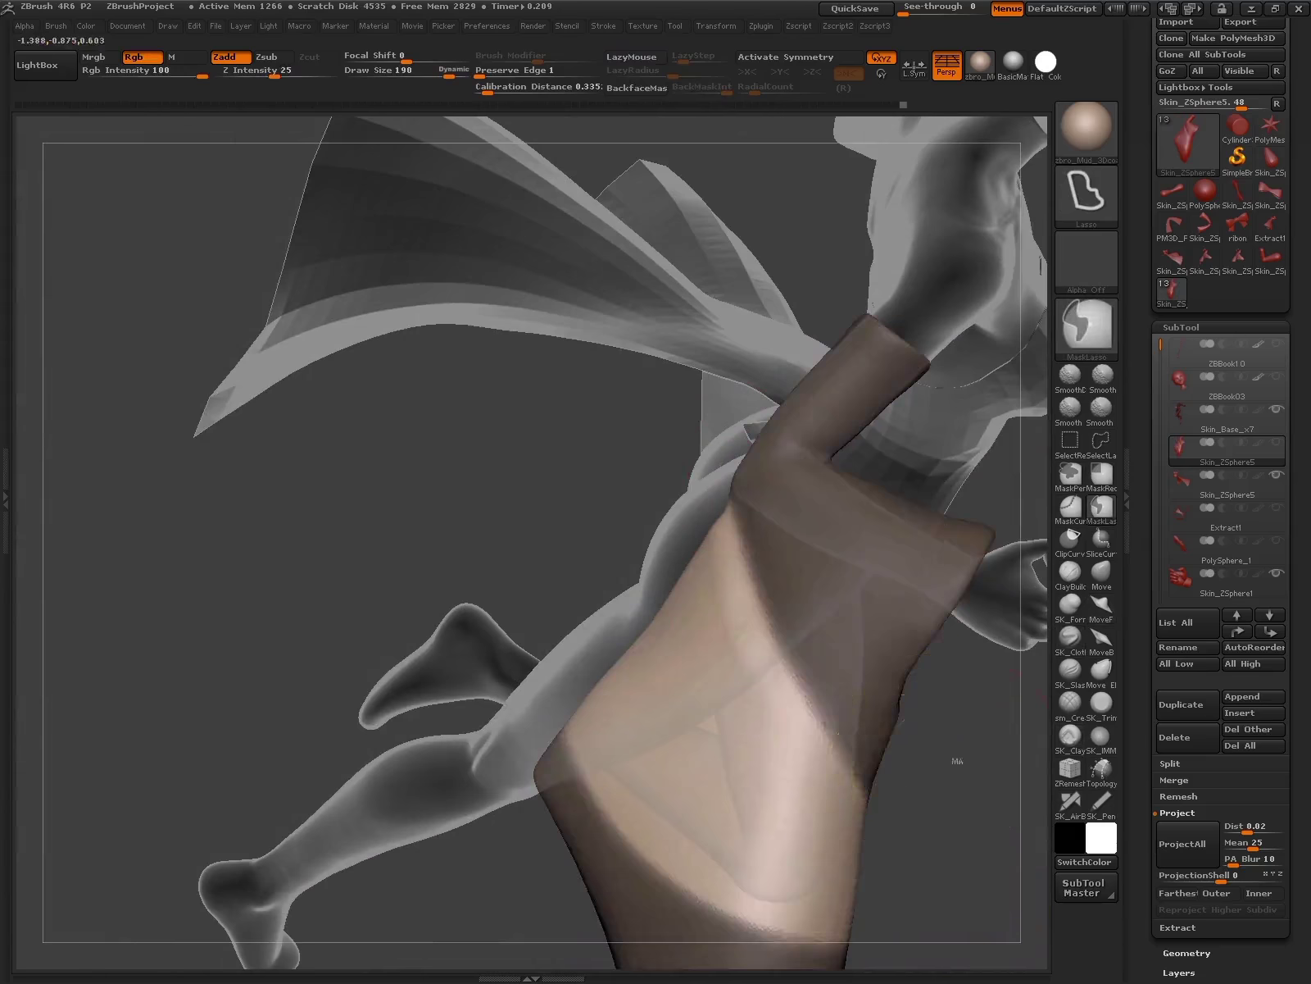
drag(328, 573, 492, 459)
drag(817, 575, 860, 650)
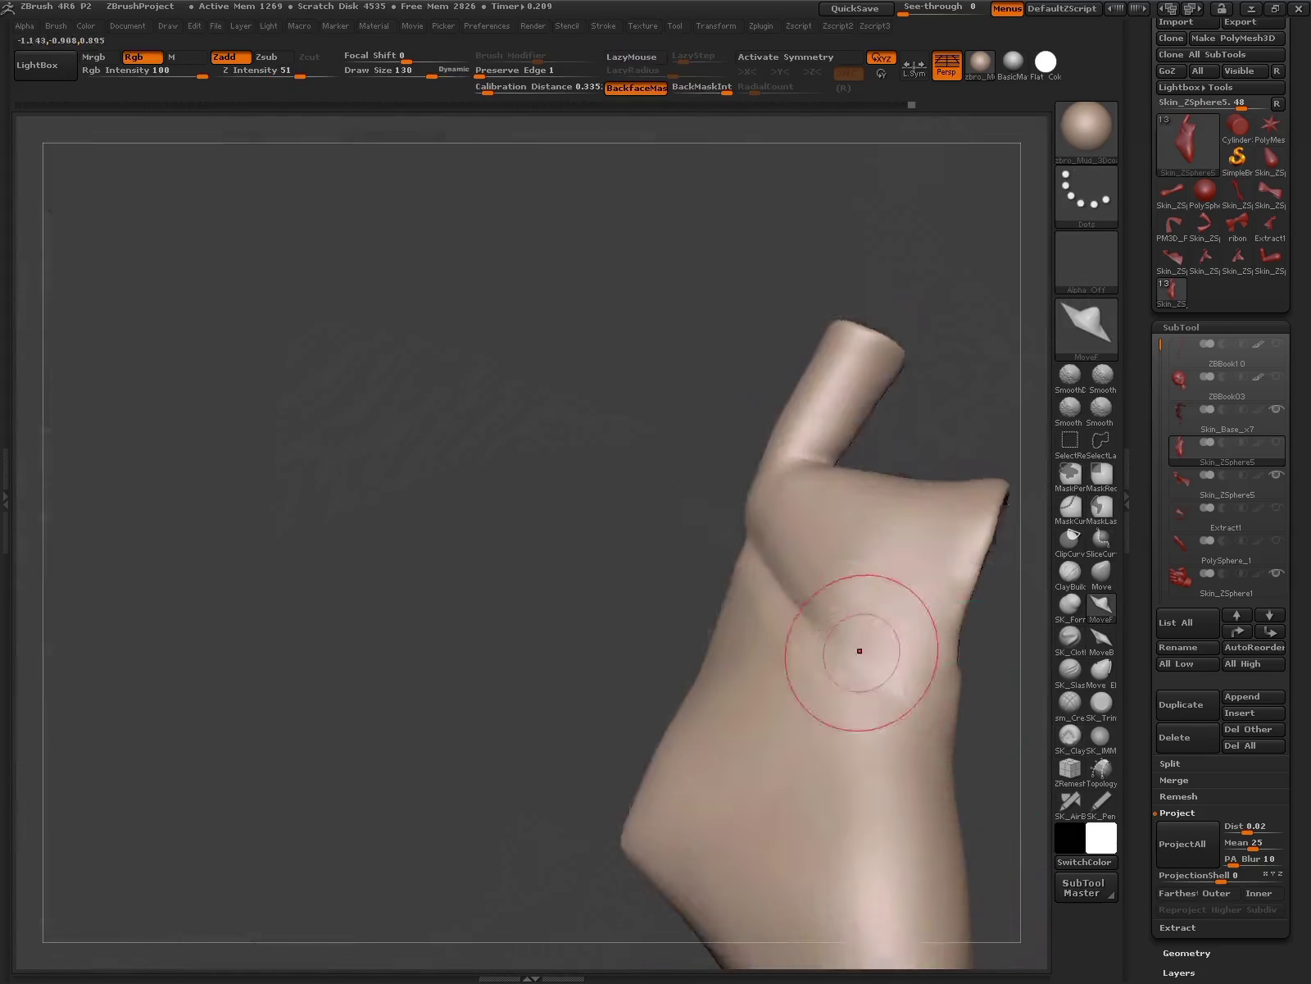
mouse_move(492, 656)
mouse_down()
mouse_move(574, 573)
mouse_move(717, 497)
mouse_up()
click(1069, 734)
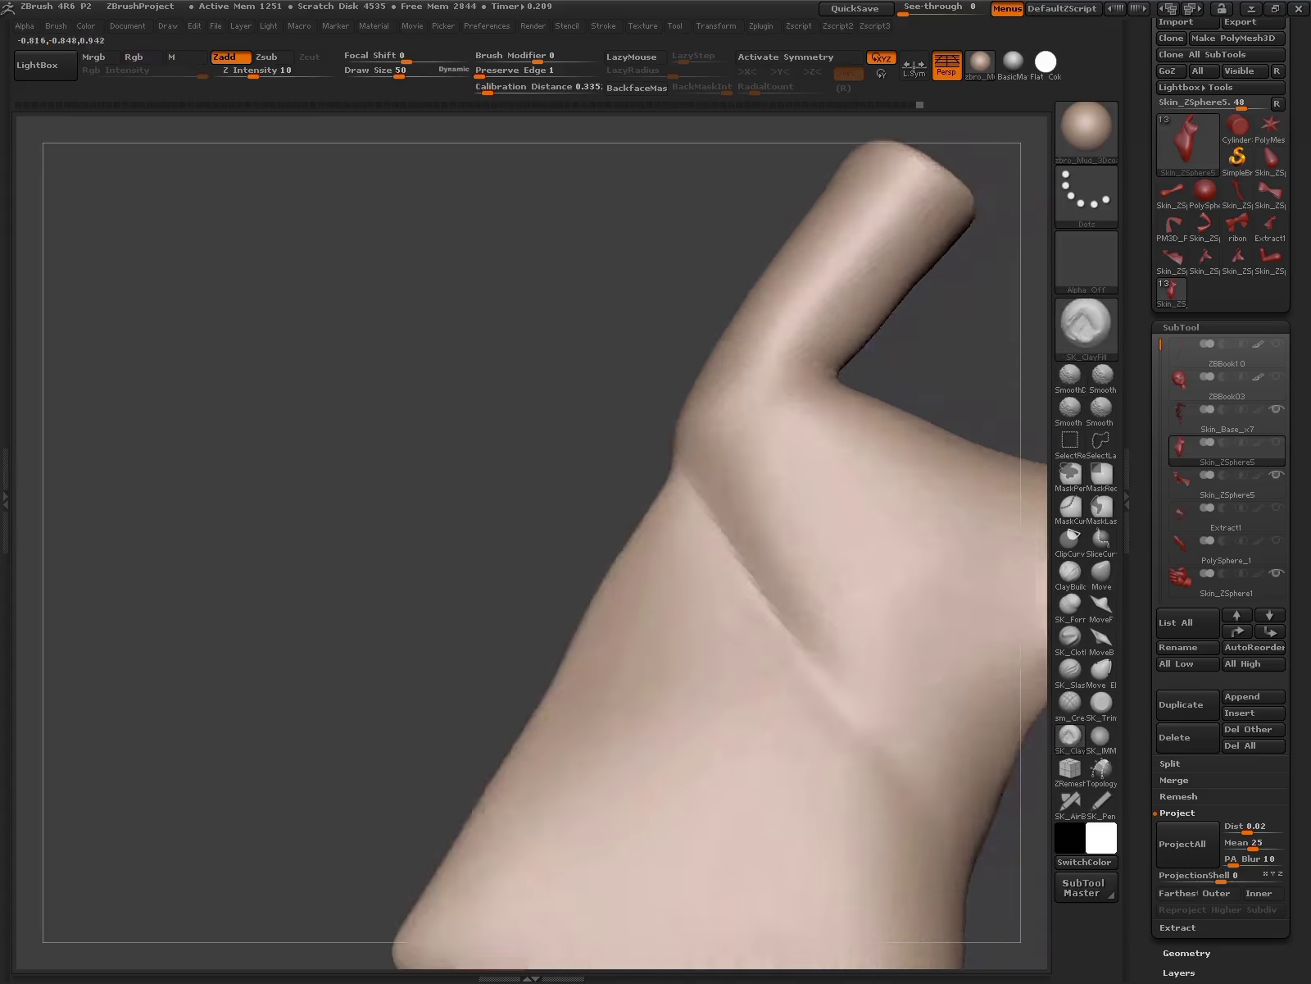
- Soften the bend's fold with SK_FormSoft and lasso-mask a diagonal band over the lower sleeve
click(1070, 604)
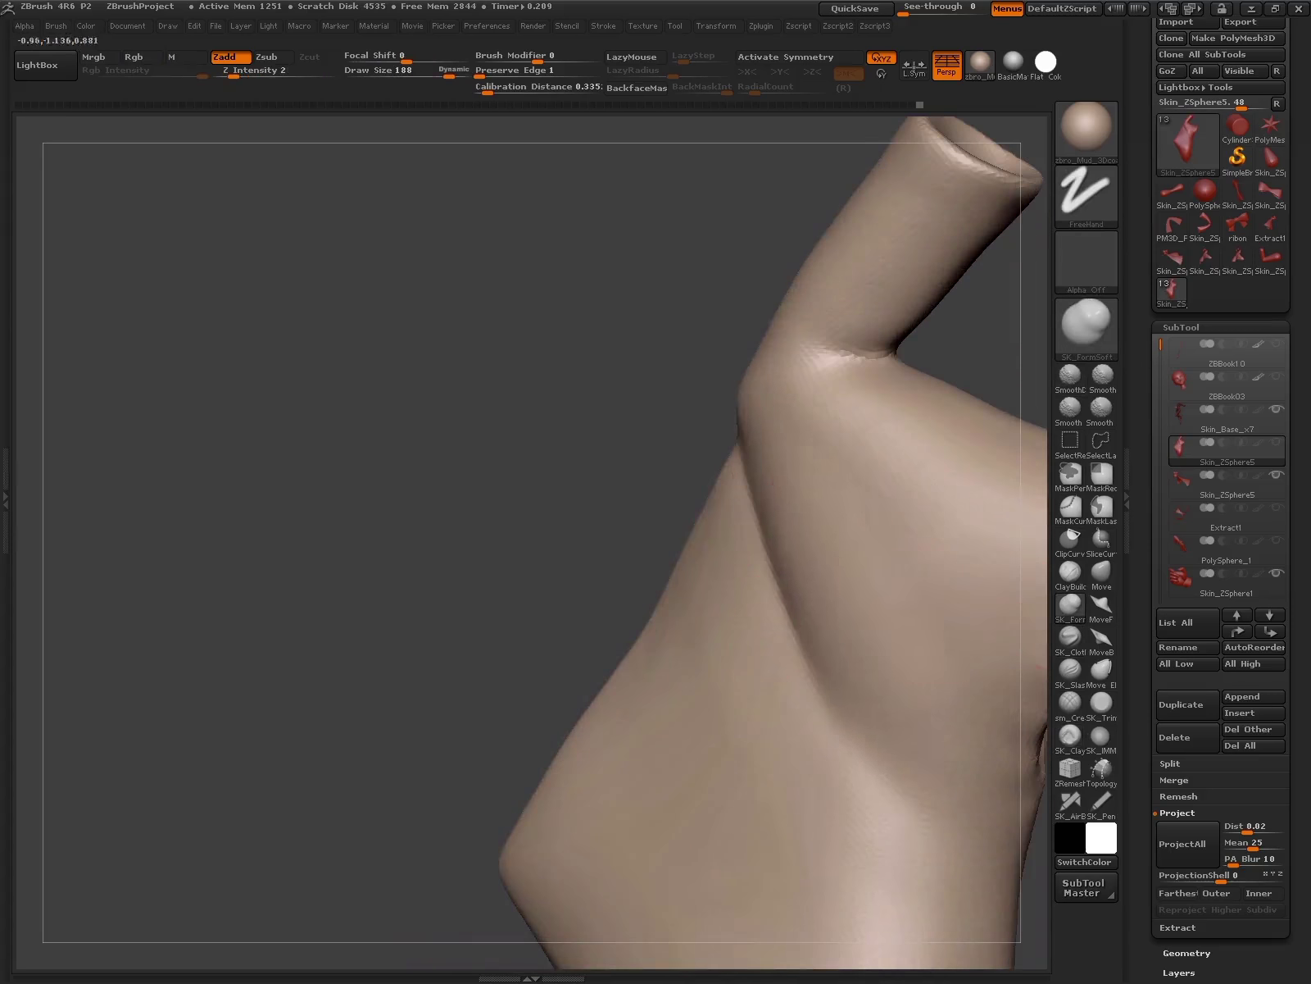
mouse_move(820, 533)
mouse_down()
mouse_move(796, 571)
mouse_move(715, 603)
mouse_up()
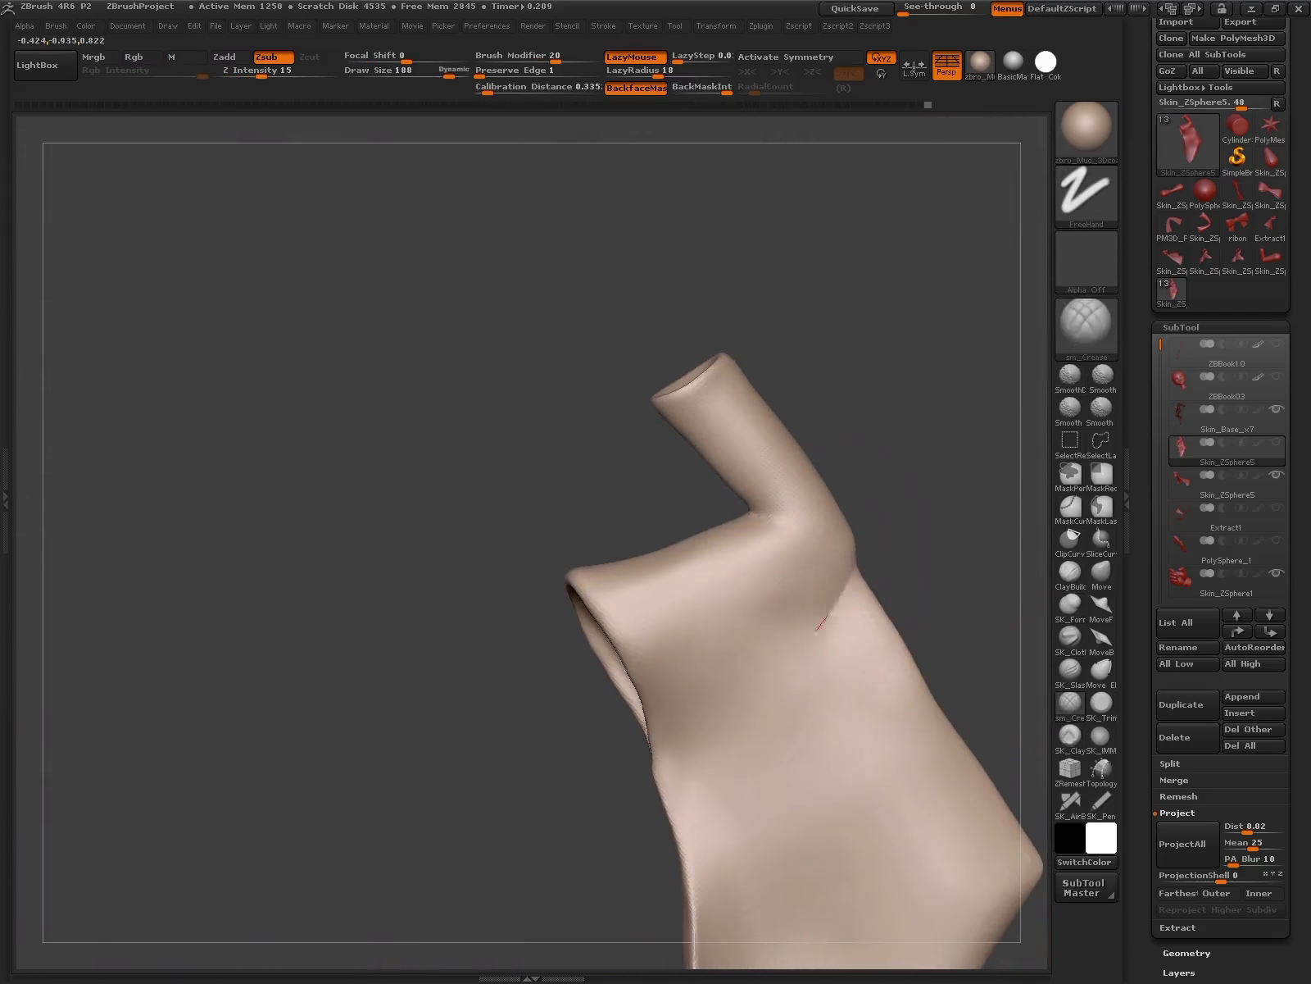
ctrl+drag(869, 565, 924, 530)
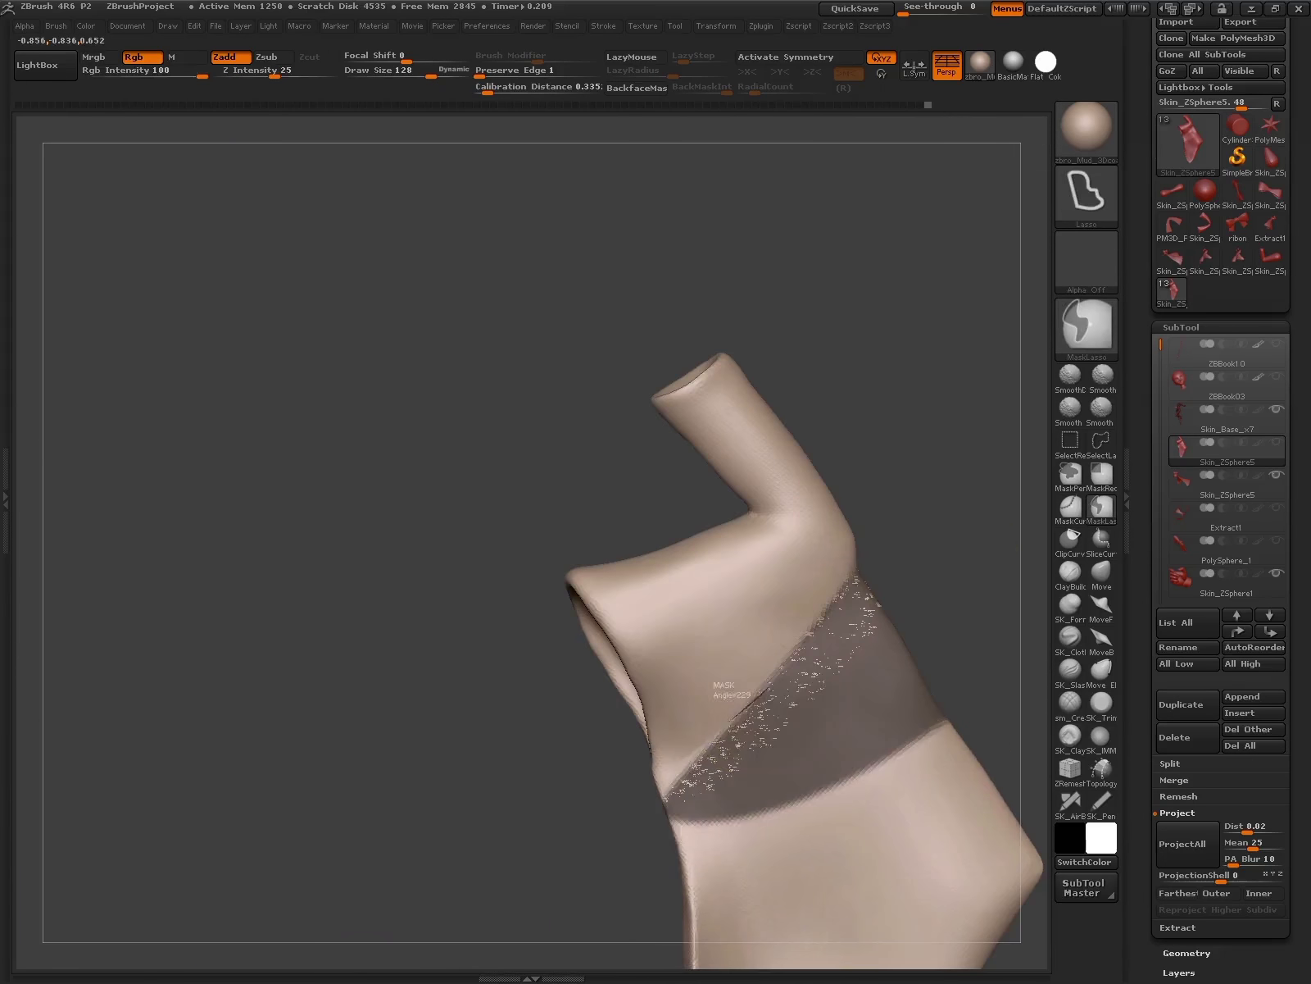
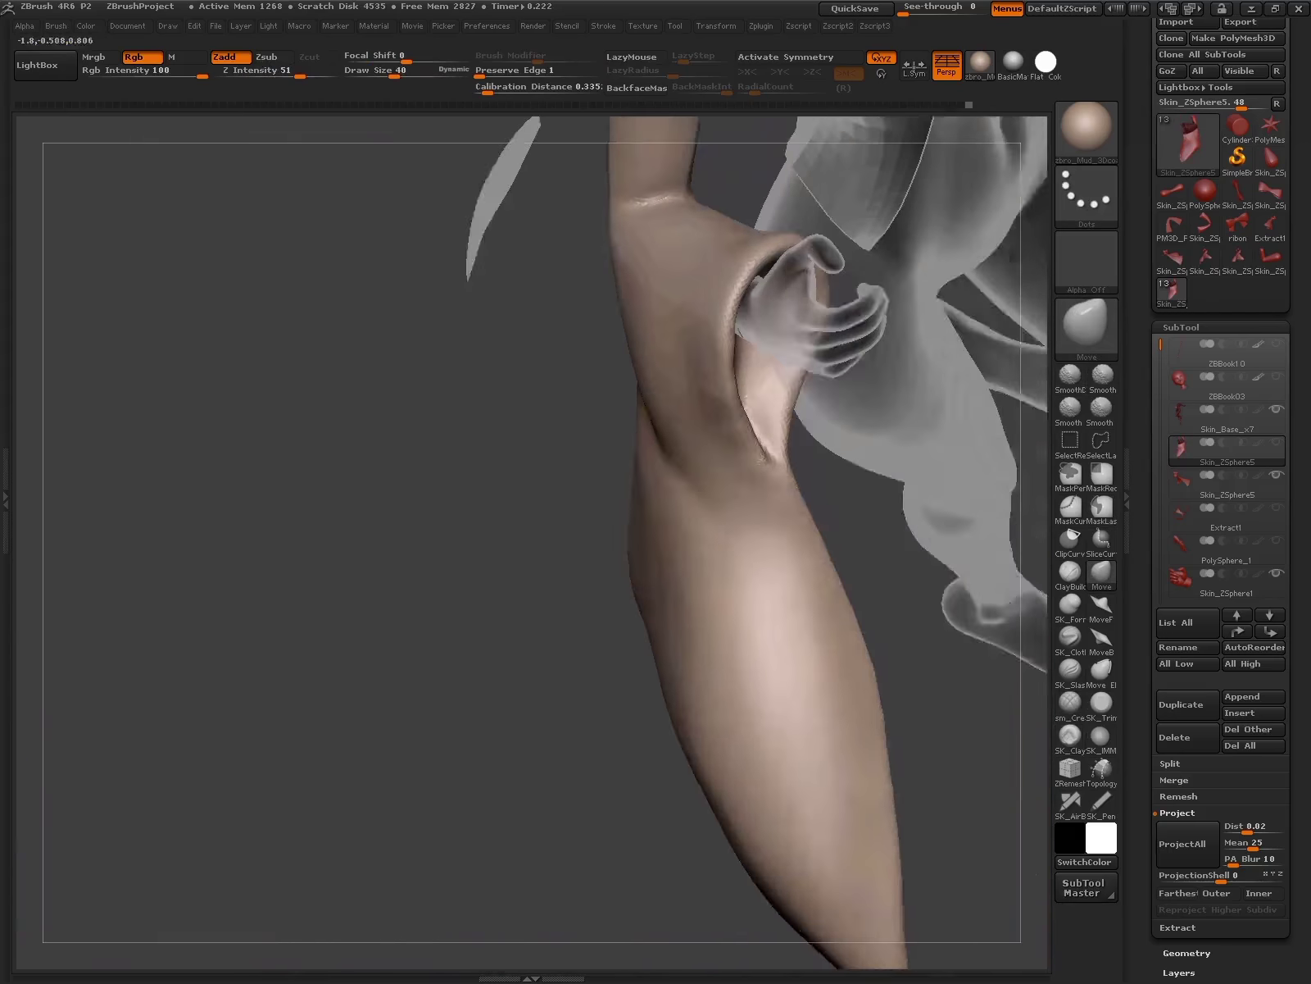
- Sculpt the sleeve with SK_ClayFill and Smooth, masking all but the tip, then clearing the mask
click(1070, 735)
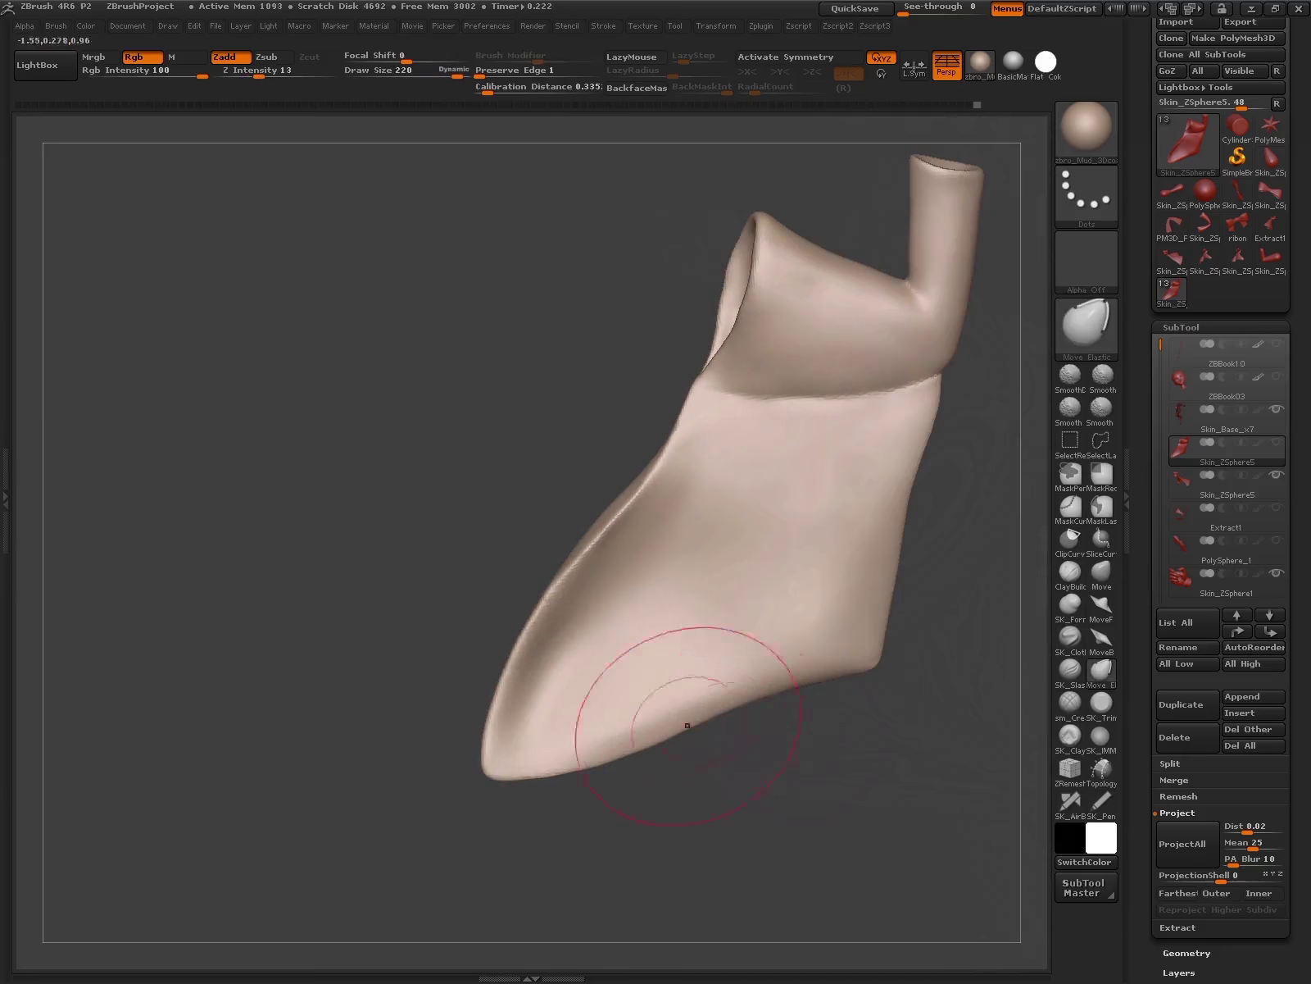
key(shift)
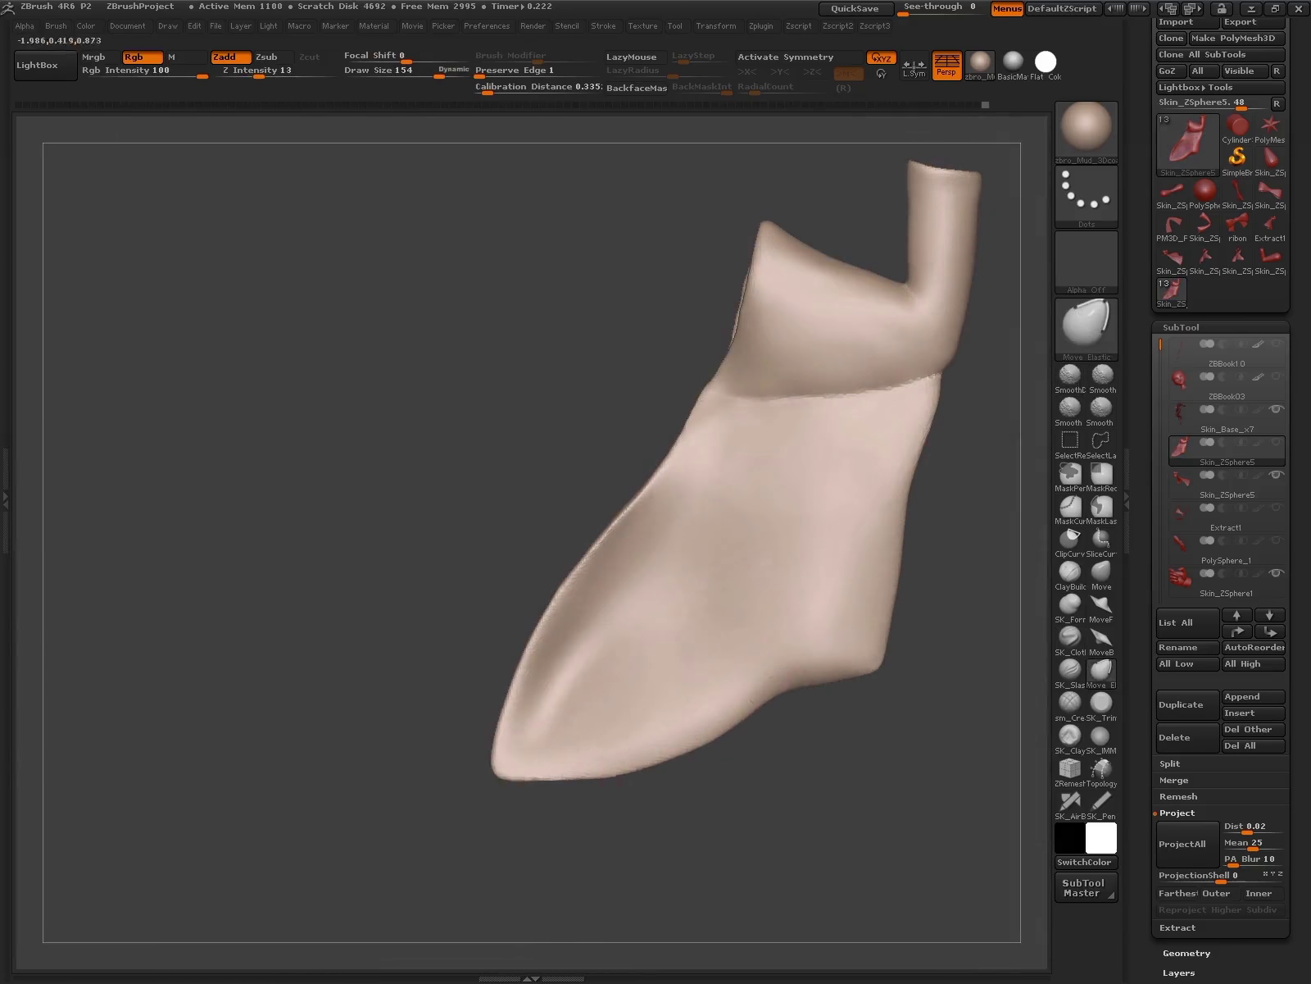
ctrl+click(600, 878)
key(w)
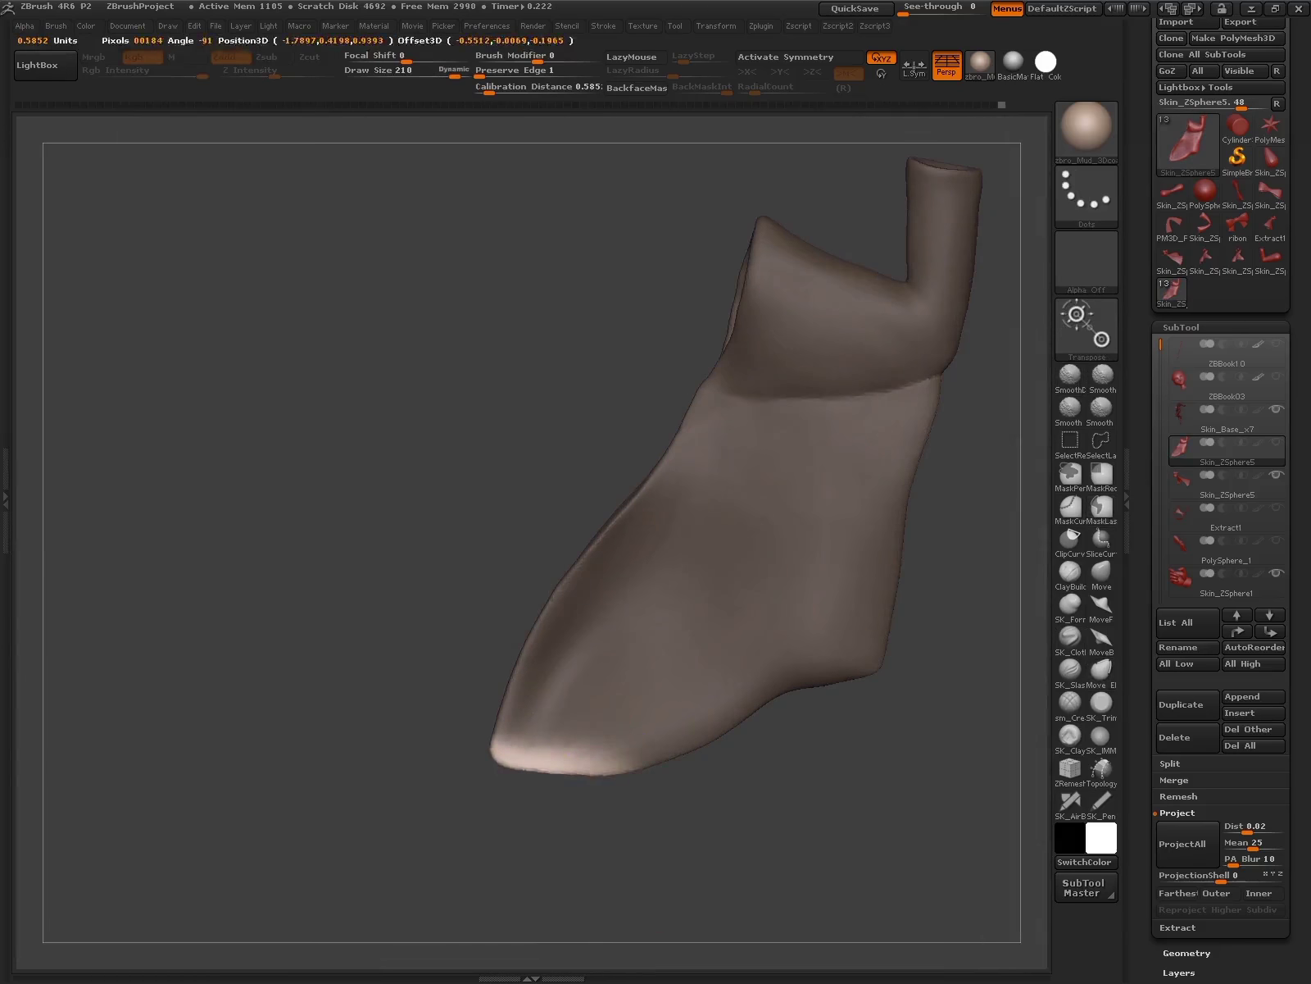
ctrl+drag(461, 771, 449, 771)
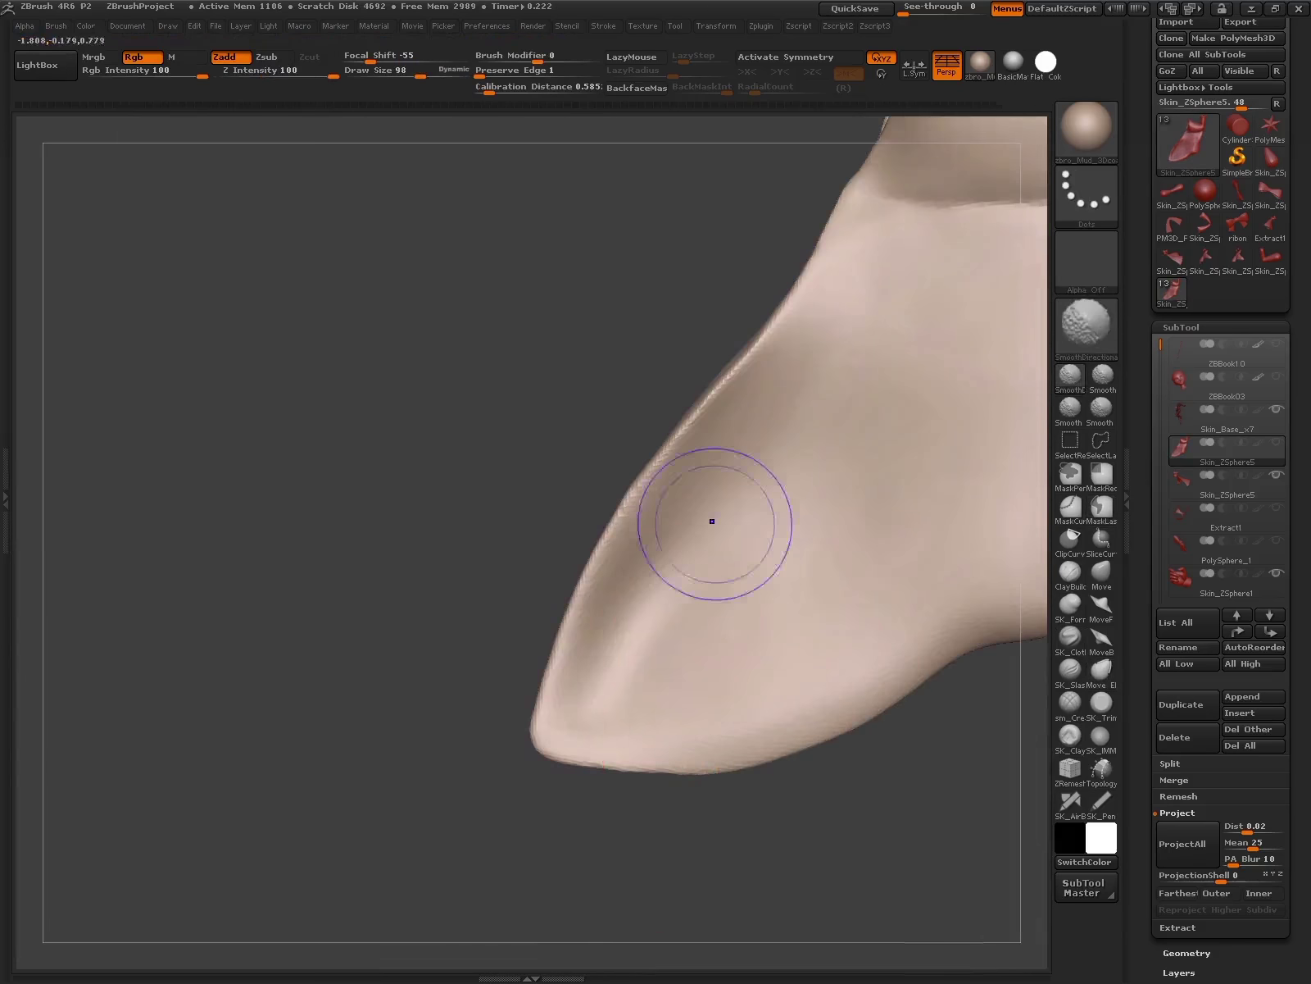
click(1102, 375)
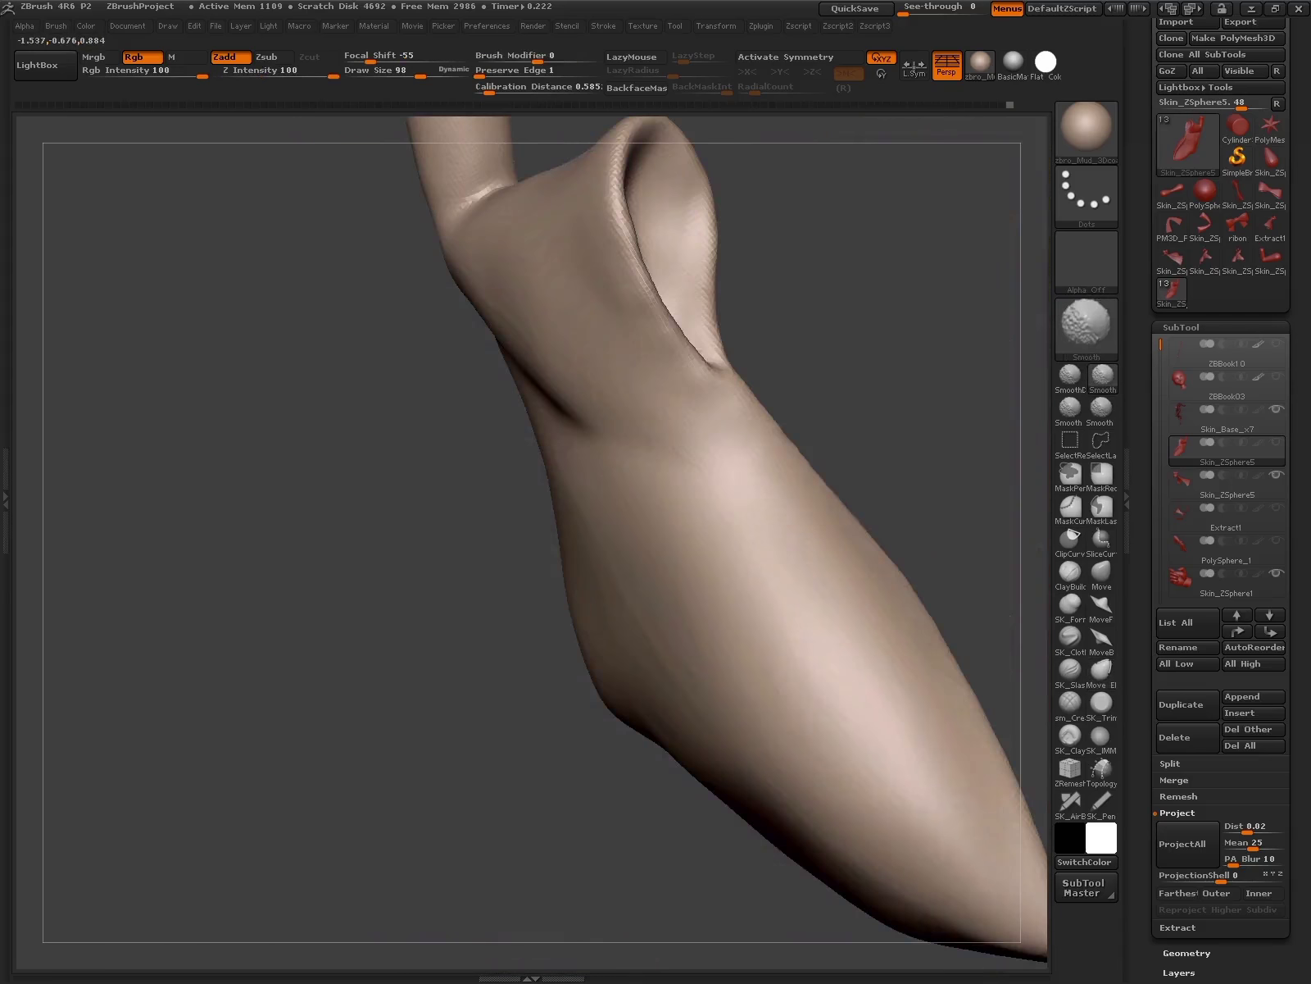
- Reshape the sleeve tip with Transpose and Move Elastic, checking it close up and from afar
drag(877, 719, 734, 595)
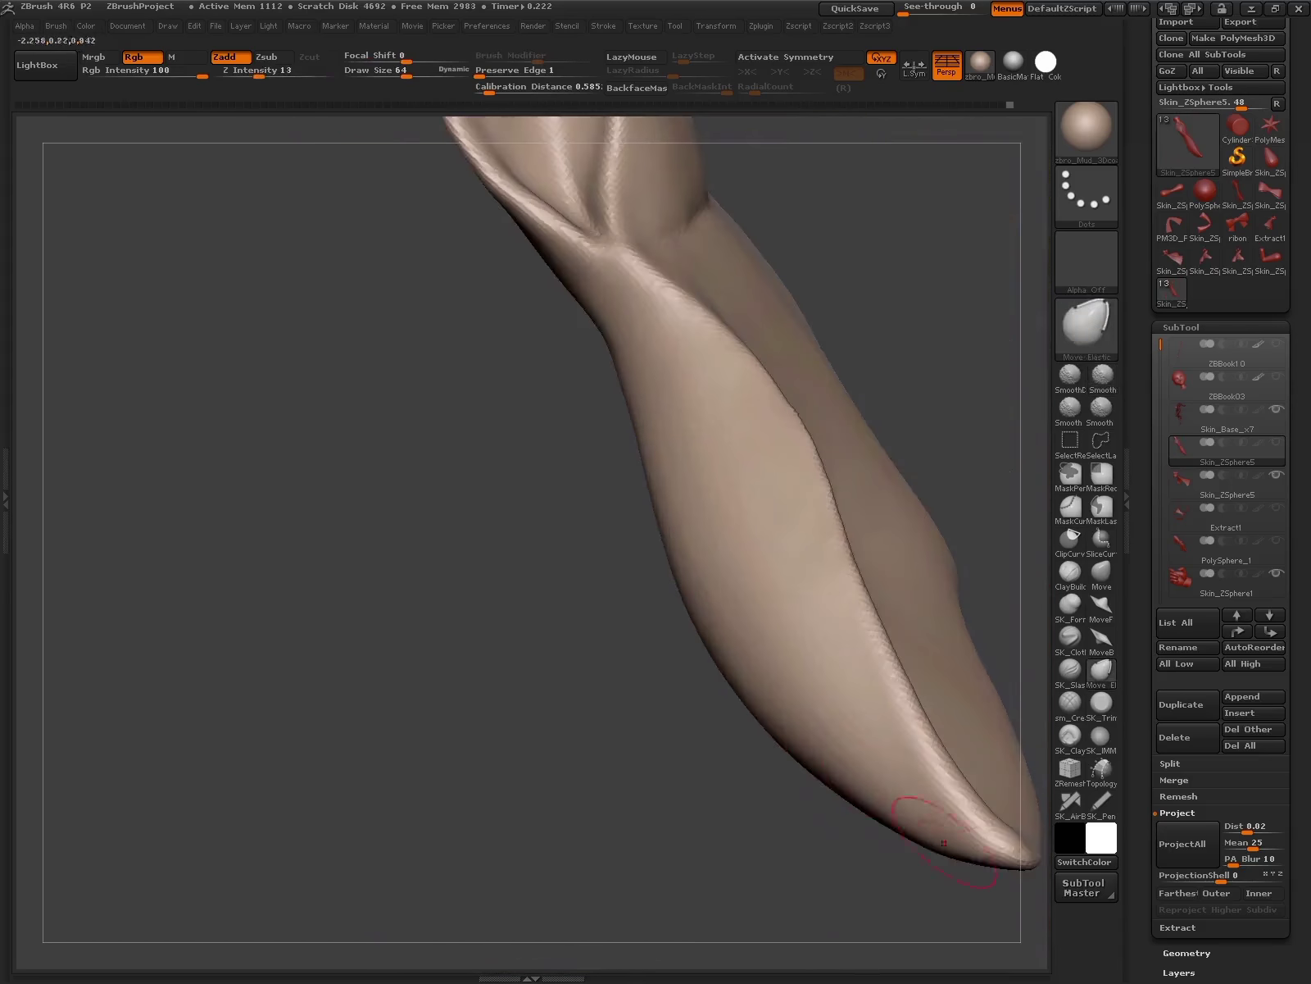
mouse_move(944, 843)
mouse_down()
mouse_move(857, 609)
mouse_move(910, 741)
mouse_move(841, 772)
mouse_up()
key(w)
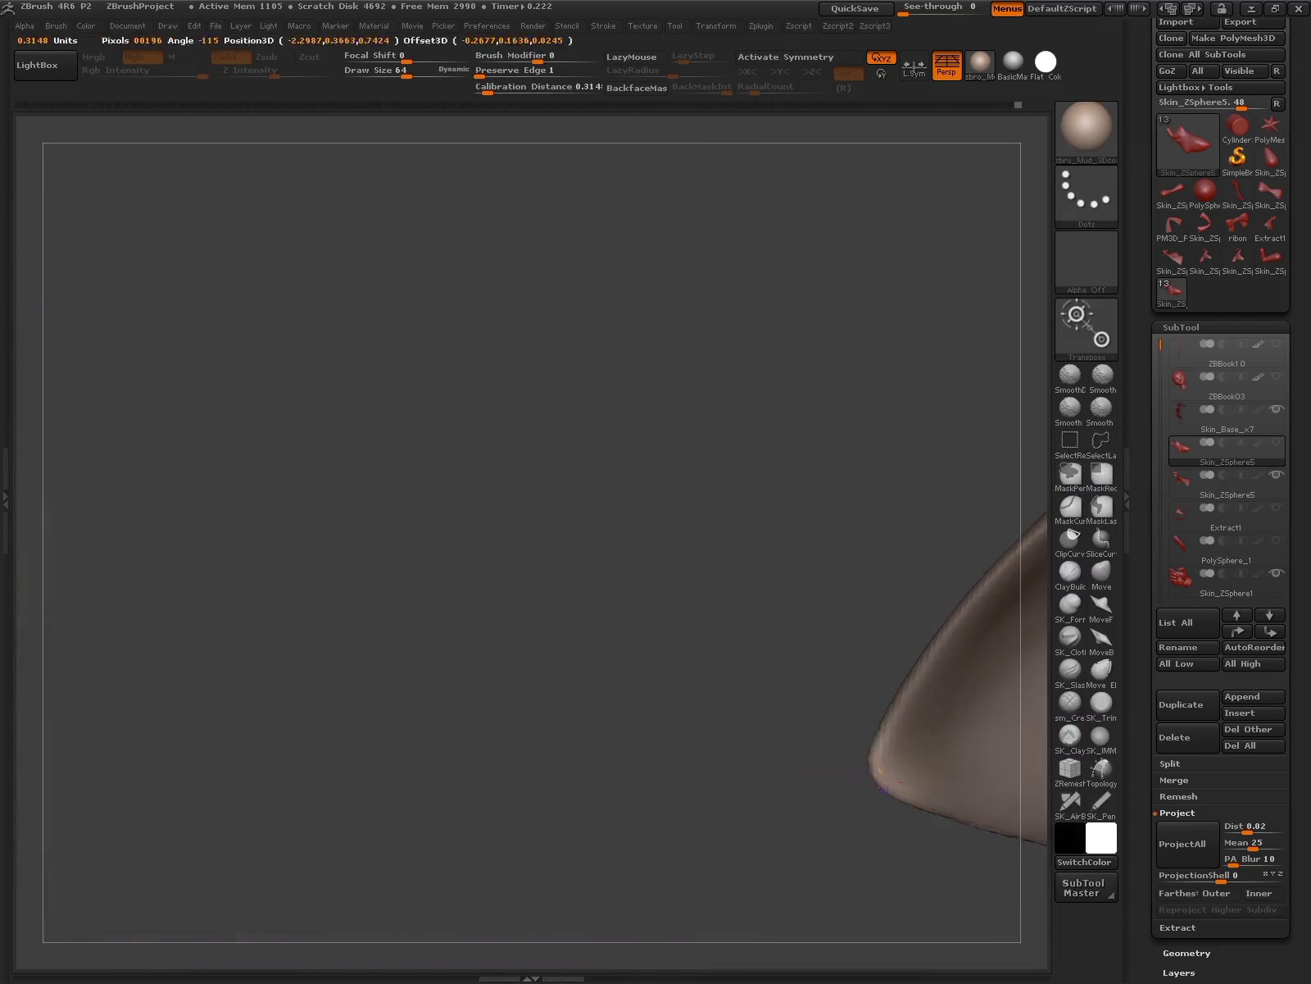
key(q)
mouse_move(691, 858)
mouse_down()
mouse_move(913, 740)
mouse_move(868, 724)
mouse_up()
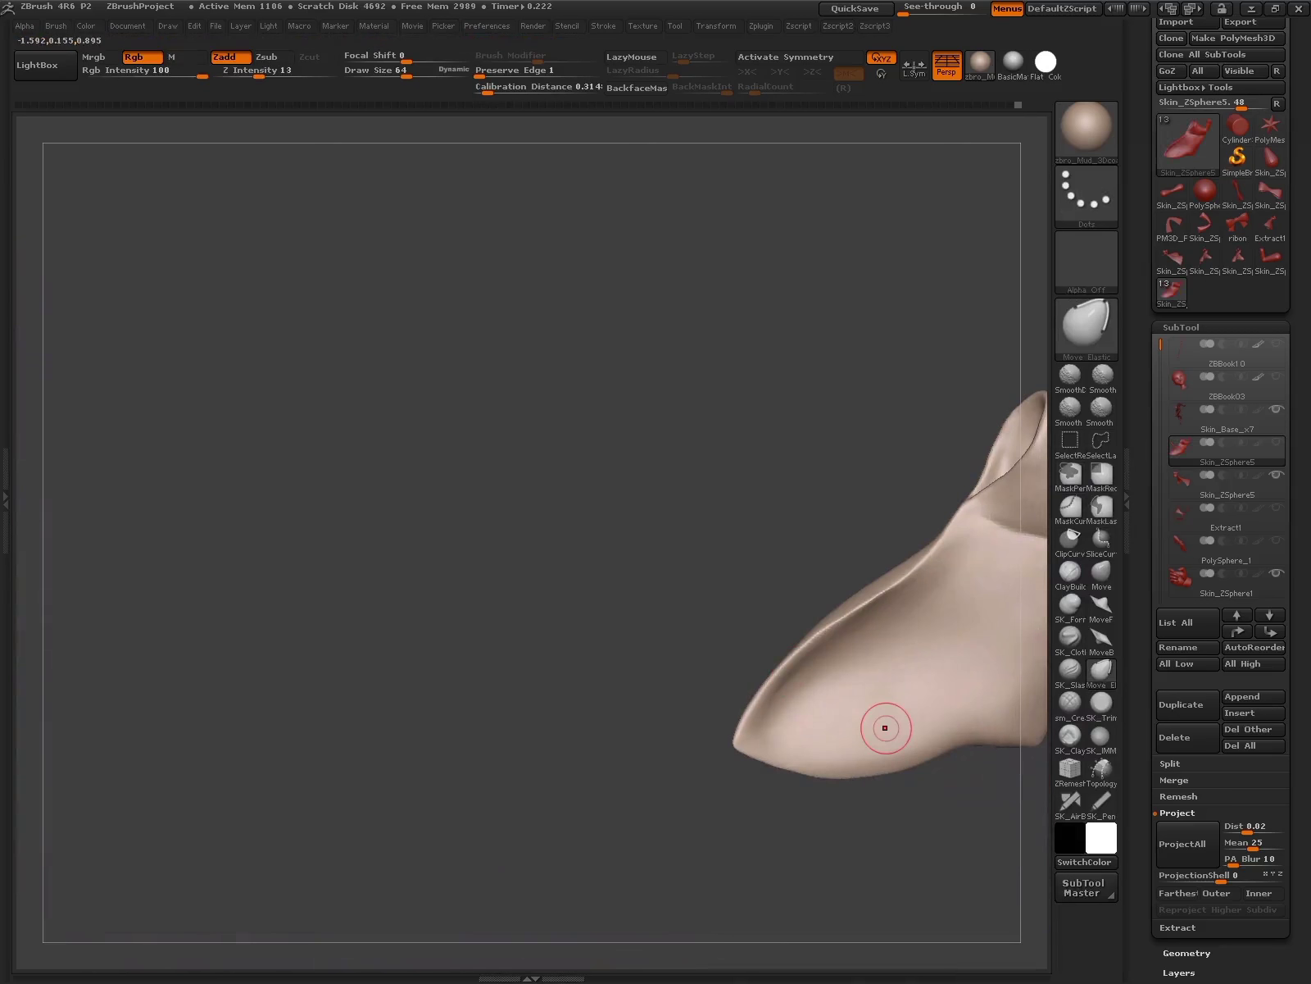
mouse_move(885, 727)
mouse_down()
mouse_move(694, 829)
mouse_move(845, 642)
mouse_up()
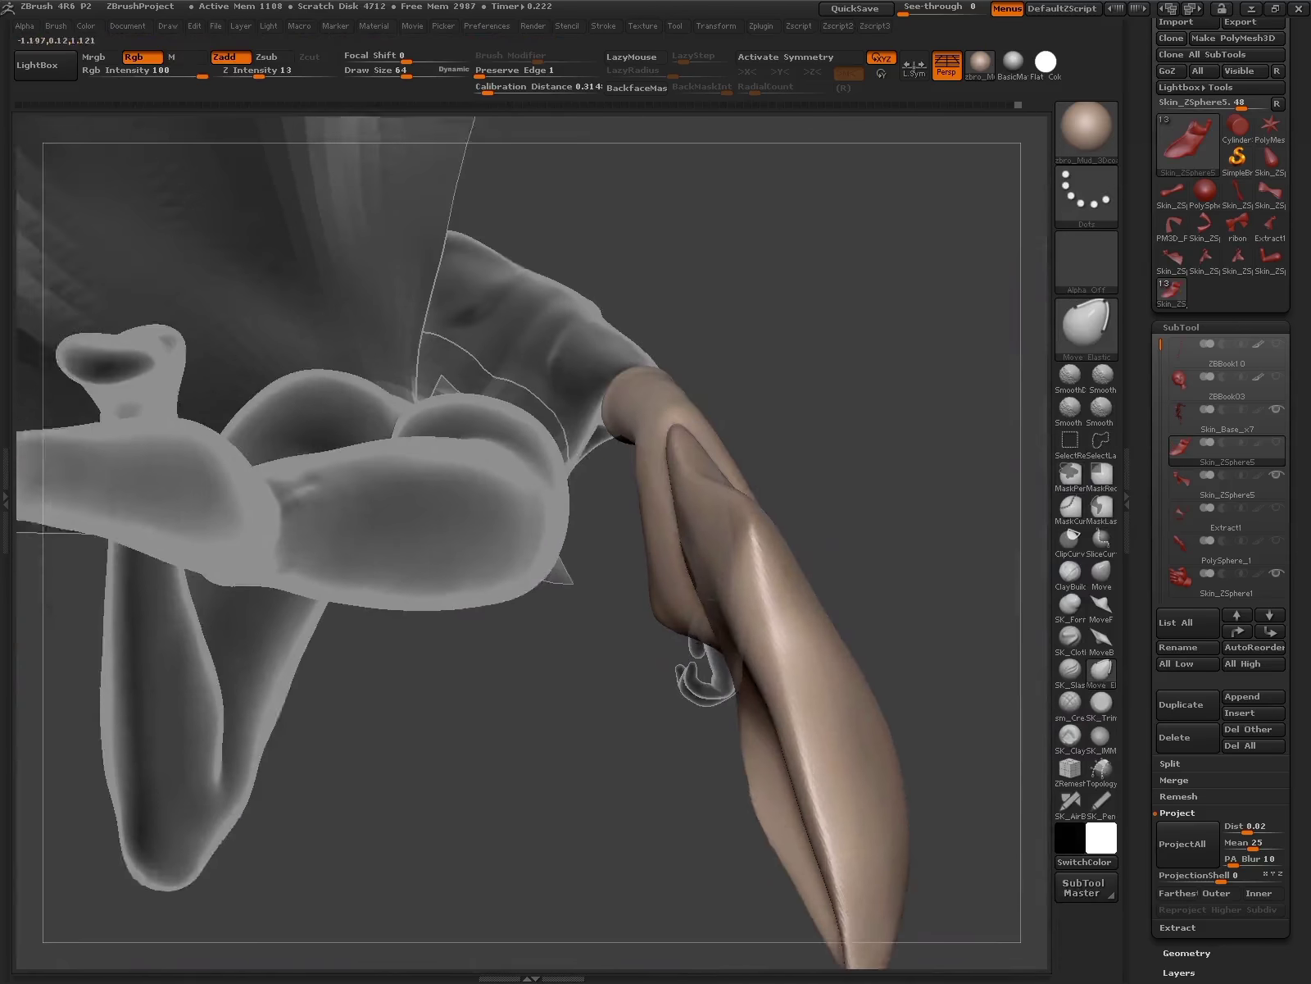
- Pinch the sleeve surface, then check the torso, arm and hand from new angles
key(b)
key(p)
key(i)
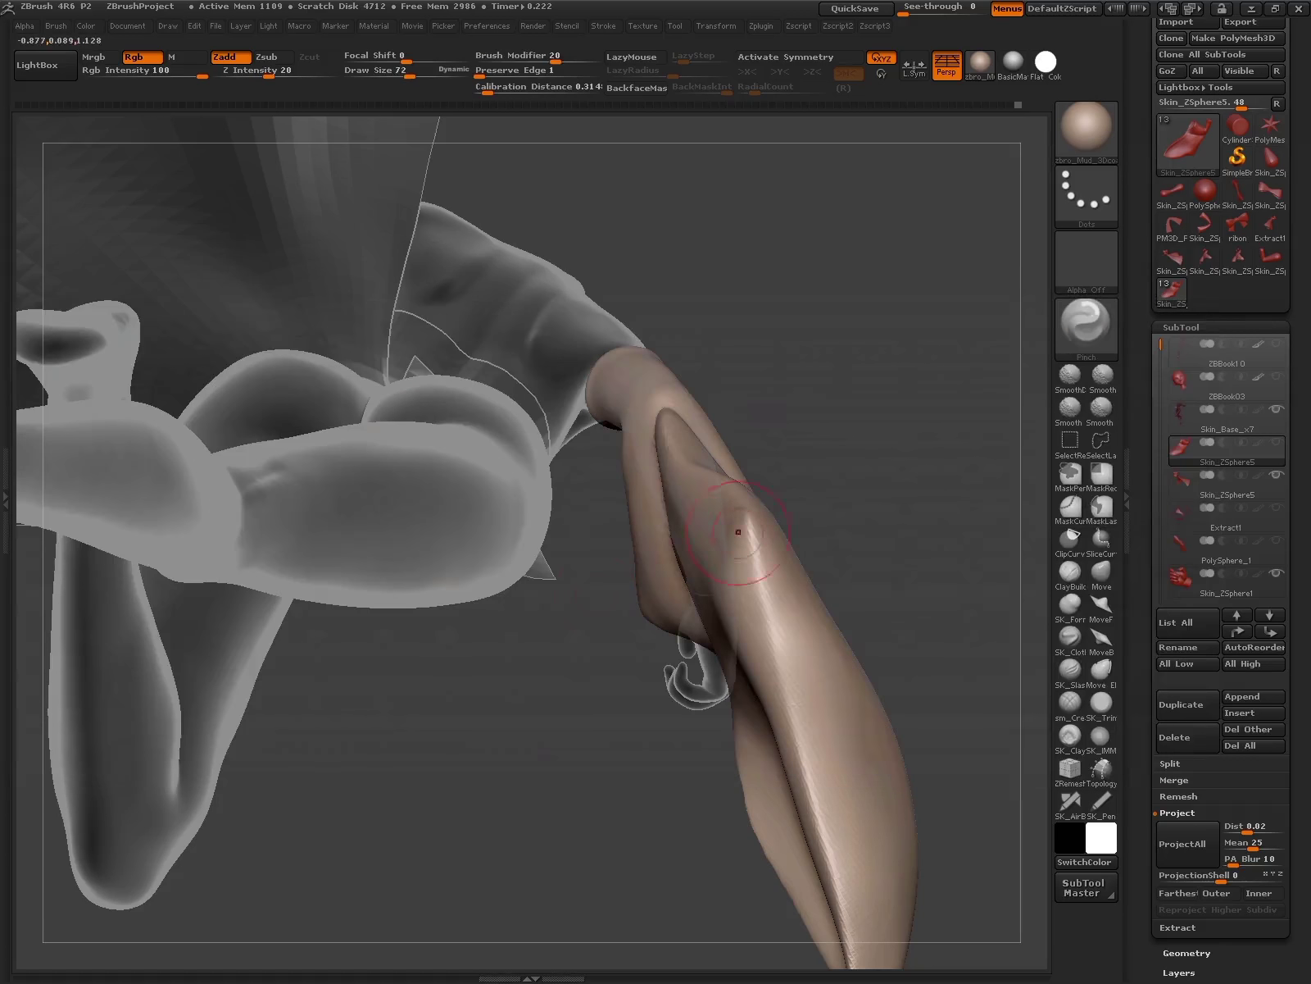
drag(767, 613, 796, 522)
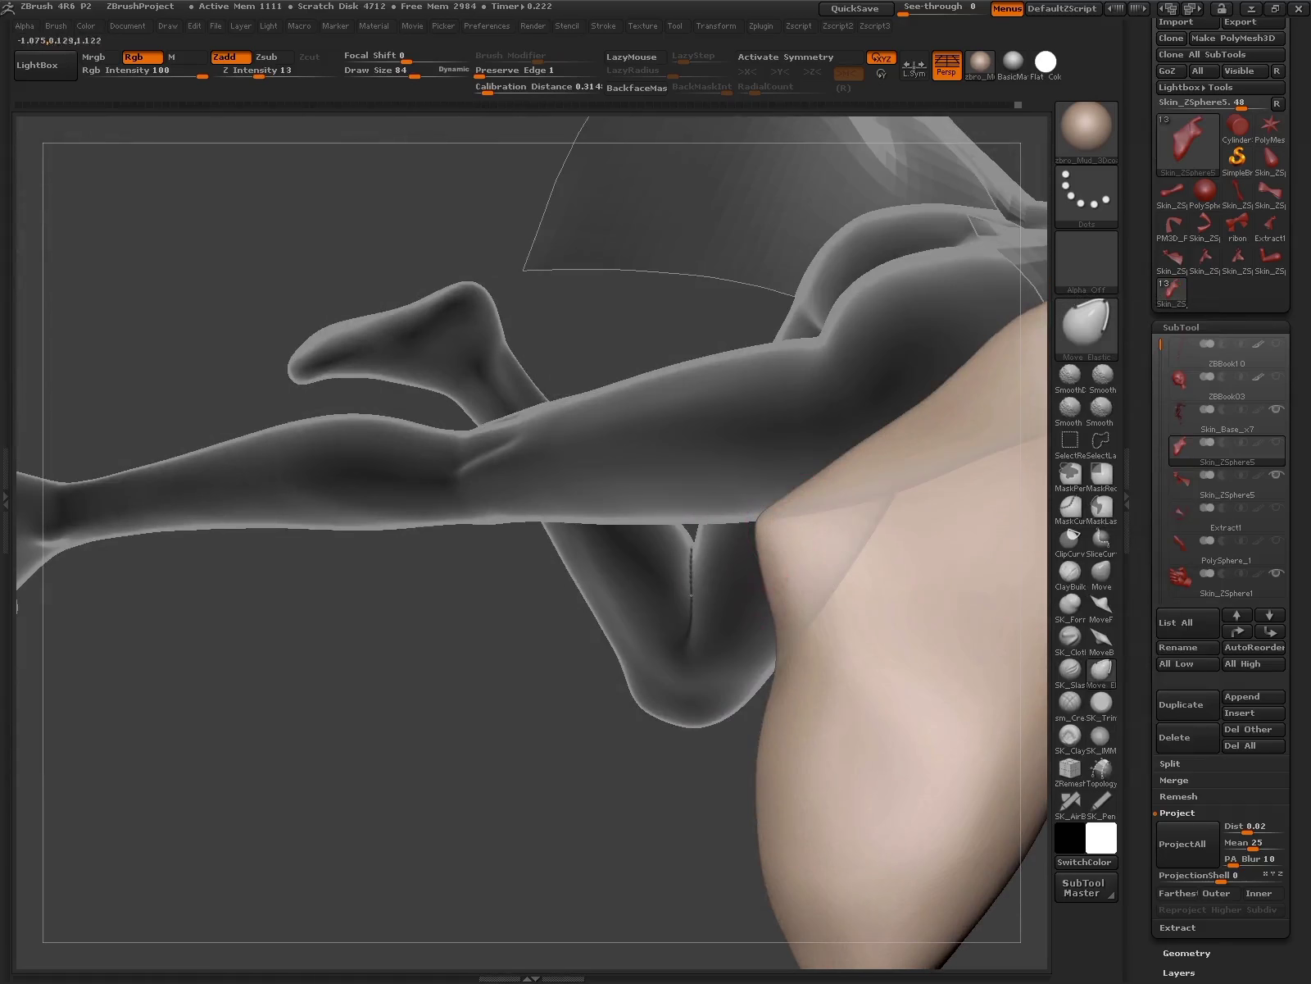
mouse_move(799, 623)
mouse_down()
mouse_move(799, 664)
mouse_move(835, 737)
mouse_move(832, 849)
mouse_move(902, 705)
mouse_move(966, 834)
mouse_move(992, 816)
mouse_move(779, 587)
mouse_move(673, 542)
mouse_move(732, 542)
mouse_move(662, 640)
mouse_move(841, 671)
mouse_move(1016, 619)
mouse_up()
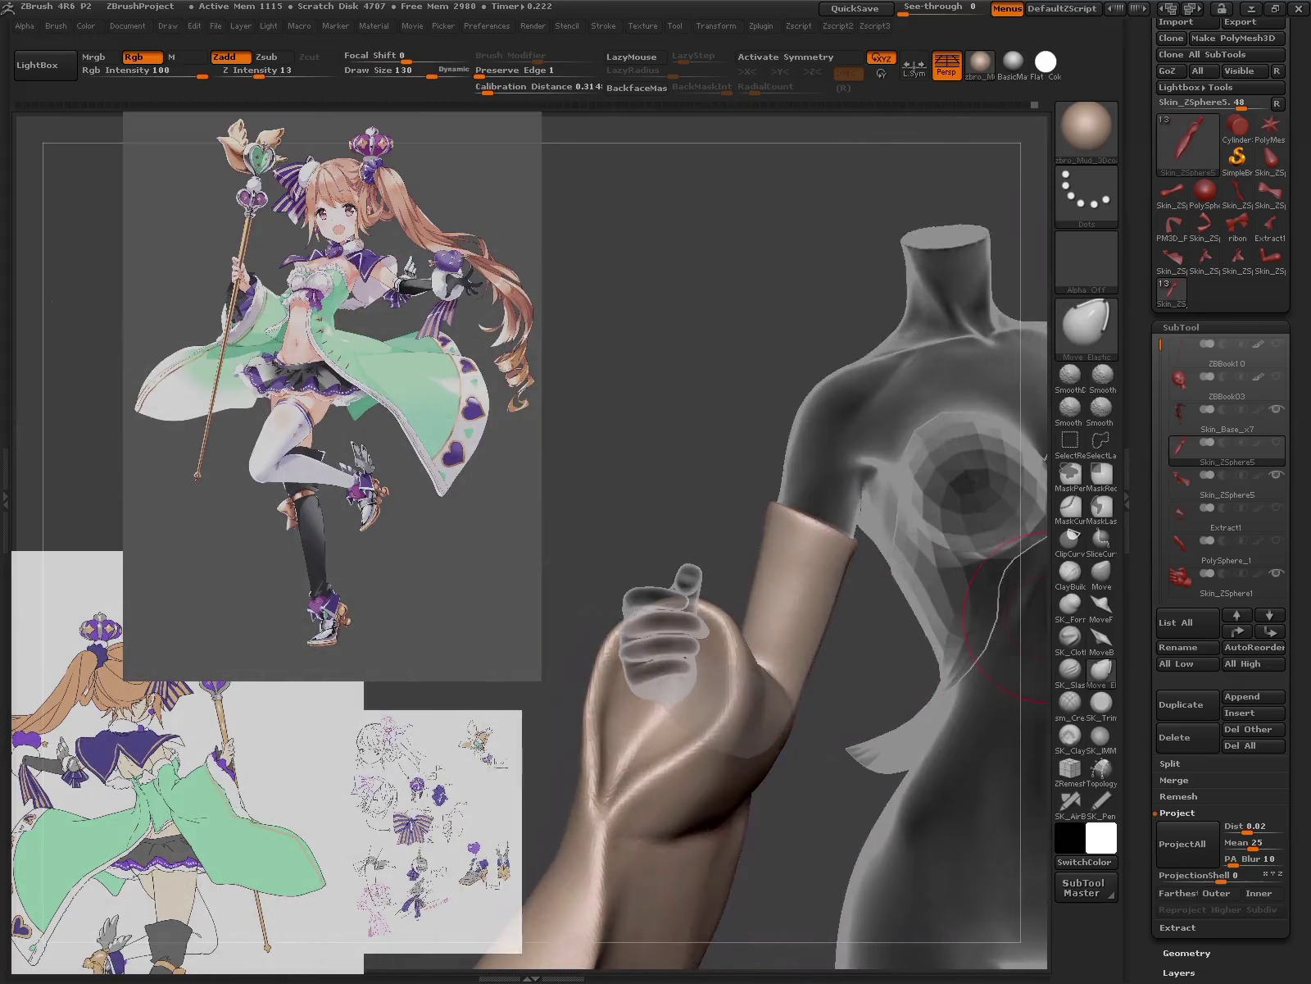
- Work around the arm and hand, refining the sleeve folds with a slightly smaller brush
mouse_move(930, 596)
mouse_down()
mouse_move(702, 790)
mouse_move(854, 709)
mouse_up()
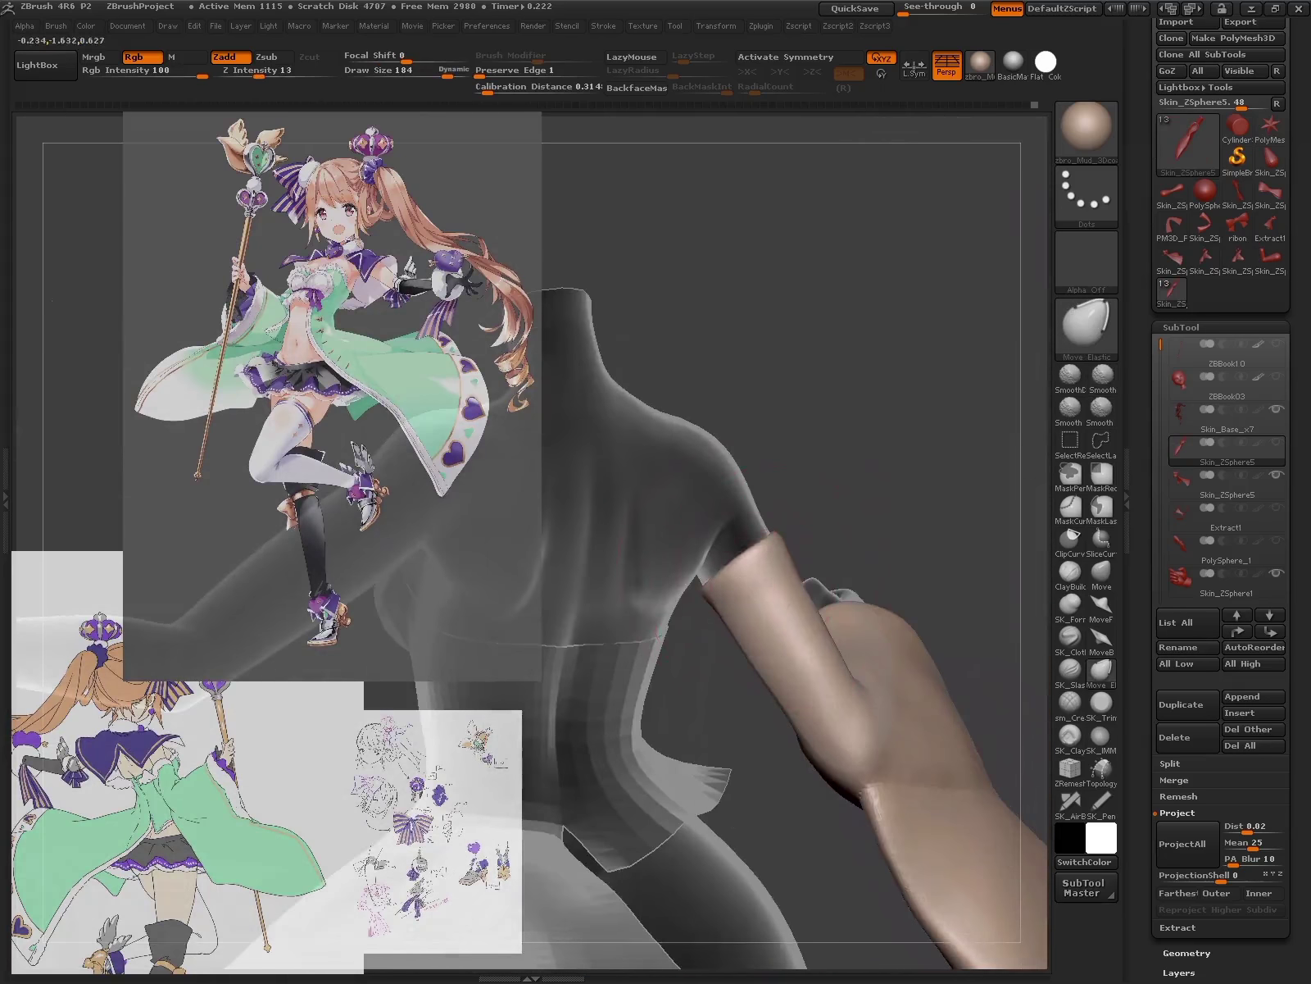
mouse_move(780, 555)
mouse_down()
mouse_move(837, 603)
mouse_move(658, 651)
mouse_up()
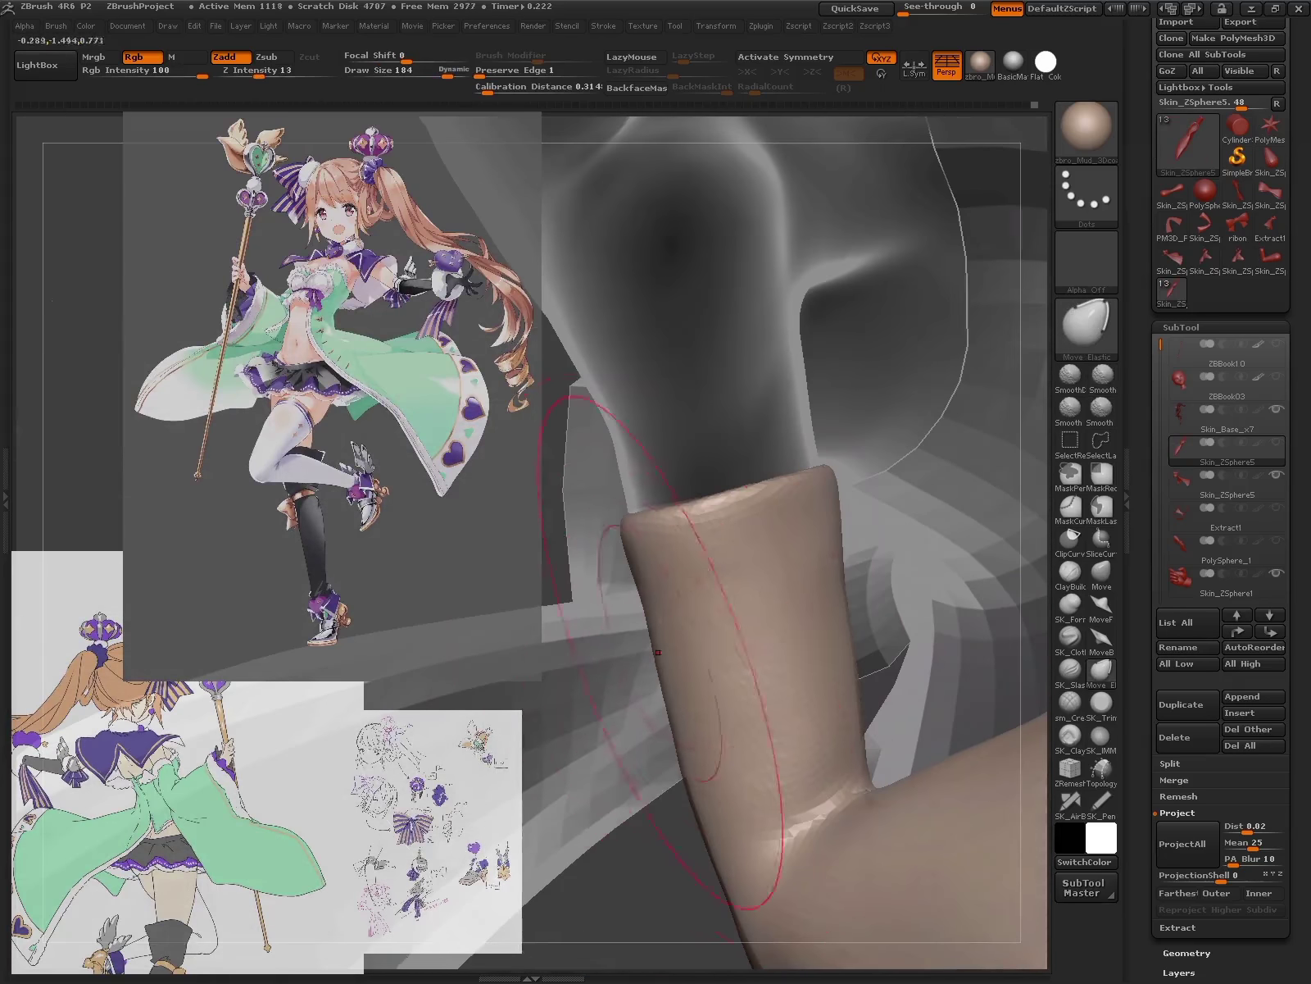
mouse_move(738, 672)
mouse_down()
mouse_move(907, 717)
mouse_move(819, 656)
mouse_move(868, 585)
mouse_up()
mouse_move(788, 554)
mouse_down()
mouse_move(791, 673)
mouse_move(737, 655)
mouse_move(800, 548)
mouse_move(828, 528)
mouse_move(901, 554)
mouse_move(767, 557)
mouse_move(849, 585)
mouse_move(729, 485)
mouse_move(872, 615)
mouse_move(926, 631)
mouse_move(822, 502)
mouse_move(852, 499)
mouse_move(845, 482)
mouse_move(865, 502)
mouse_up()
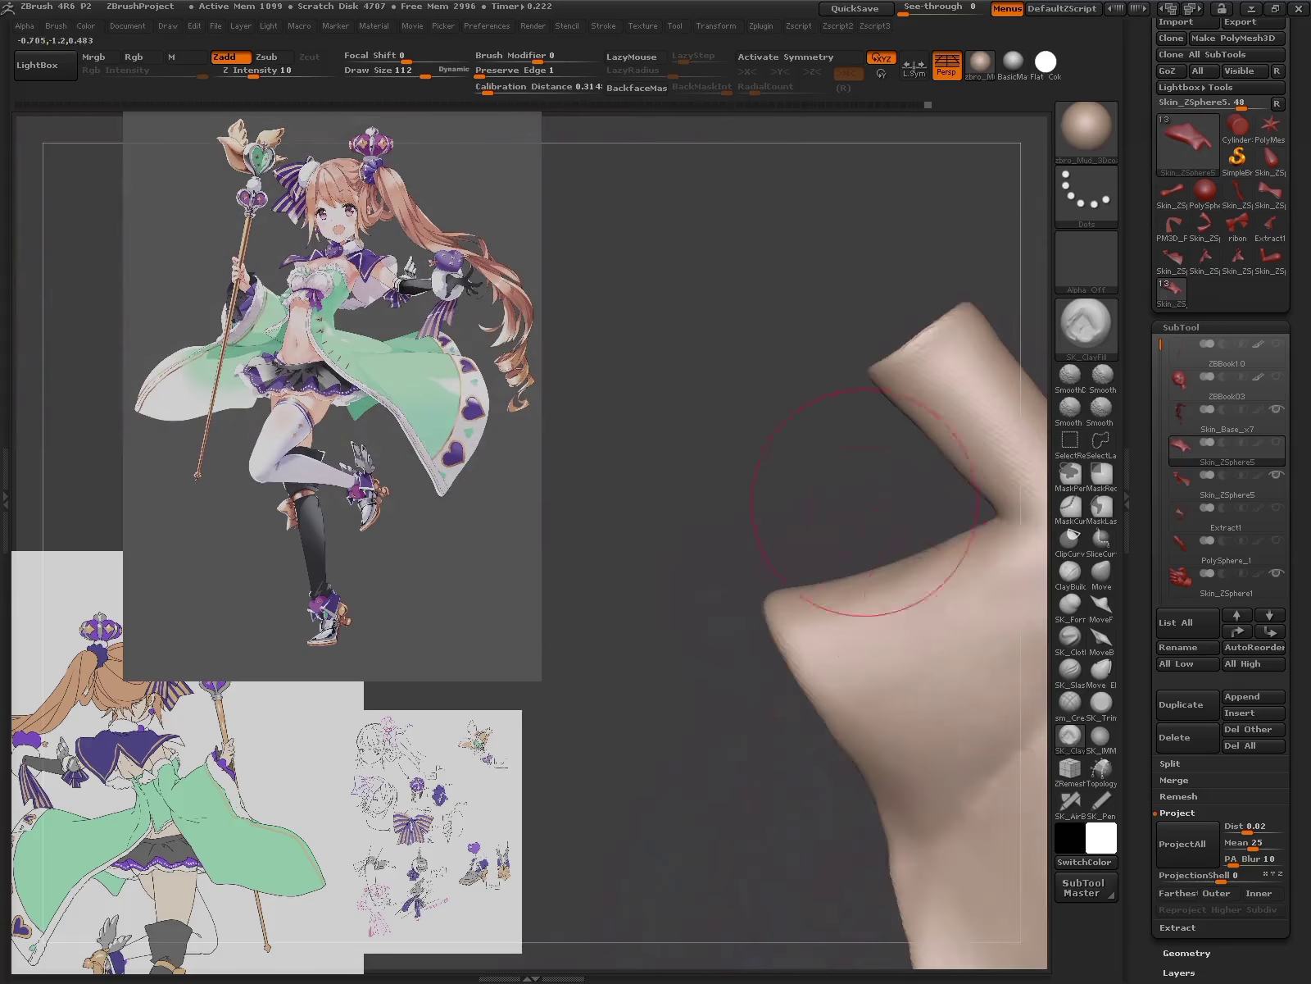
mouse_move(867, 579)
mouse_down()
mouse_move(834, 571)
mouse_move(885, 566)
mouse_move(876, 548)
mouse_move(677, 478)
mouse_move(852, 629)
mouse_up()
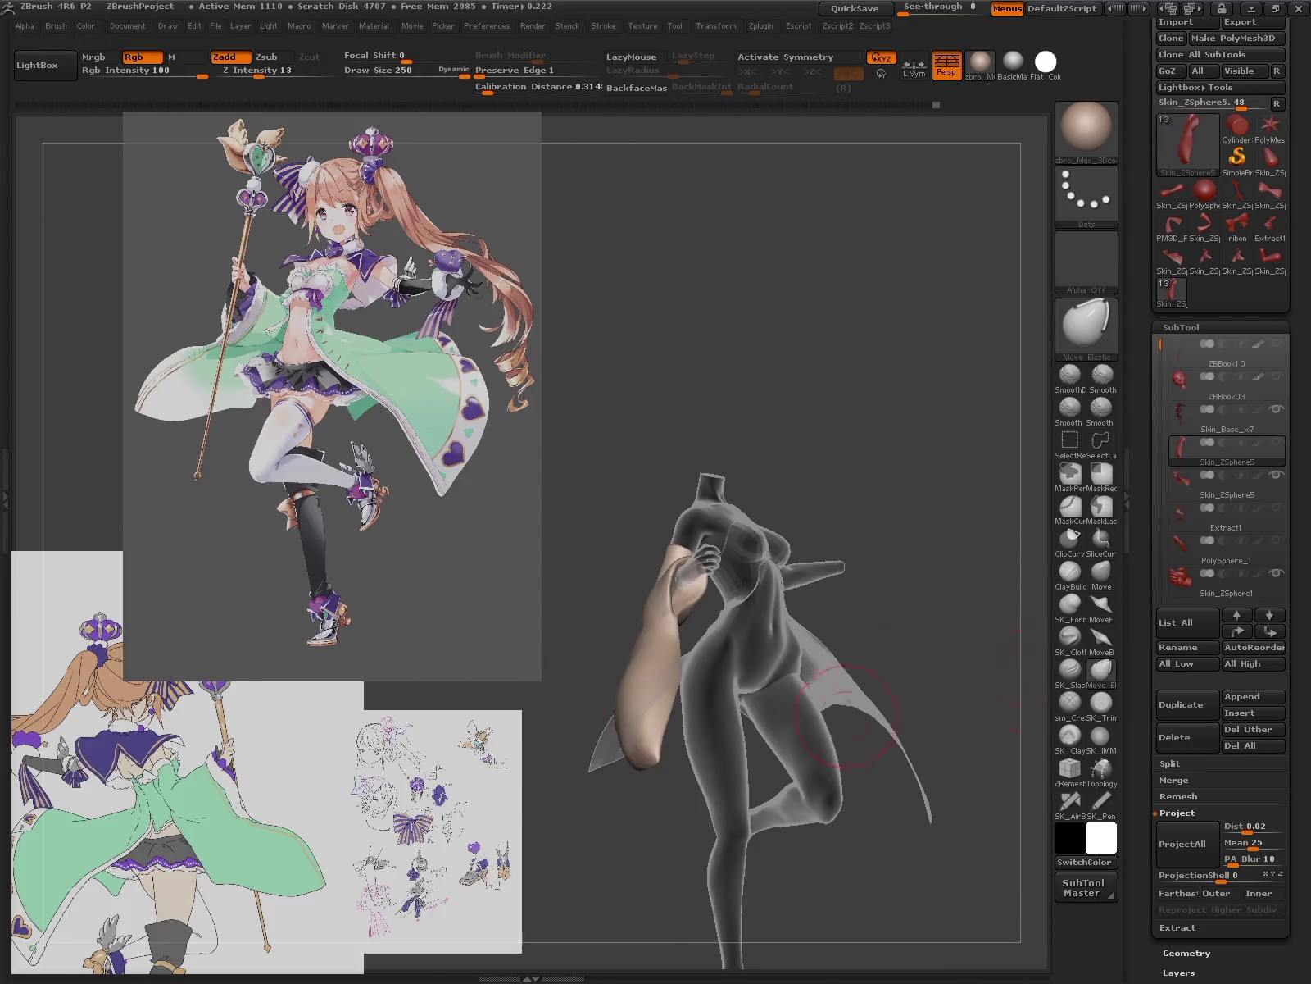
mouse_move(847, 715)
mouse_down()
mouse_move(741, 715)
mouse_move(812, 770)
mouse_move(853, 738)
mouse_up()
key(space)
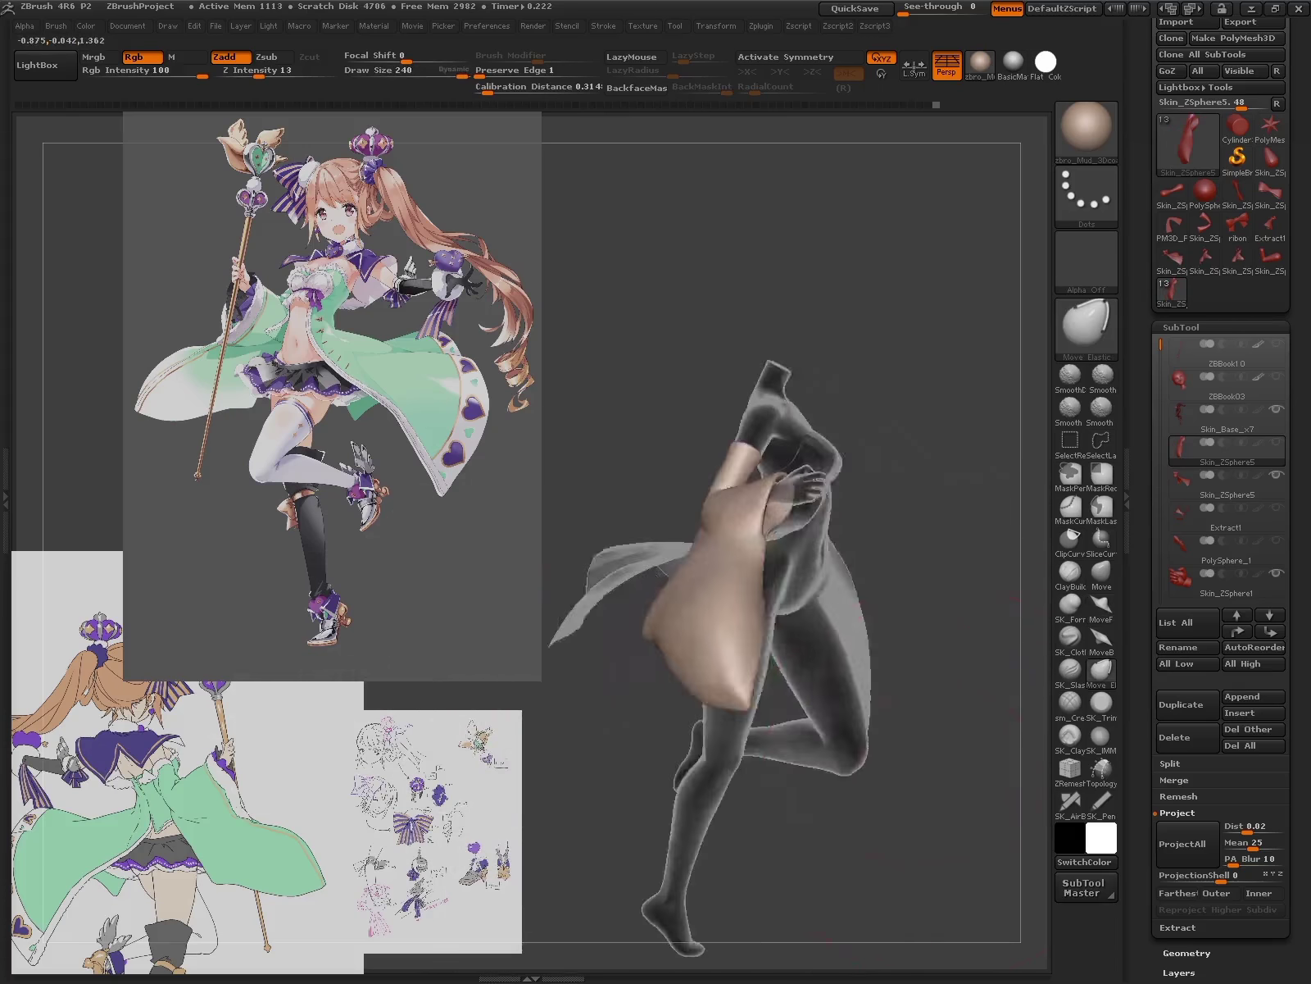
mouse_move(859, 606)
mouse_down()
mouse_move(897, 770)
mouse_move(885, 550)
mouse_move(1002, 691)
mouse_up()
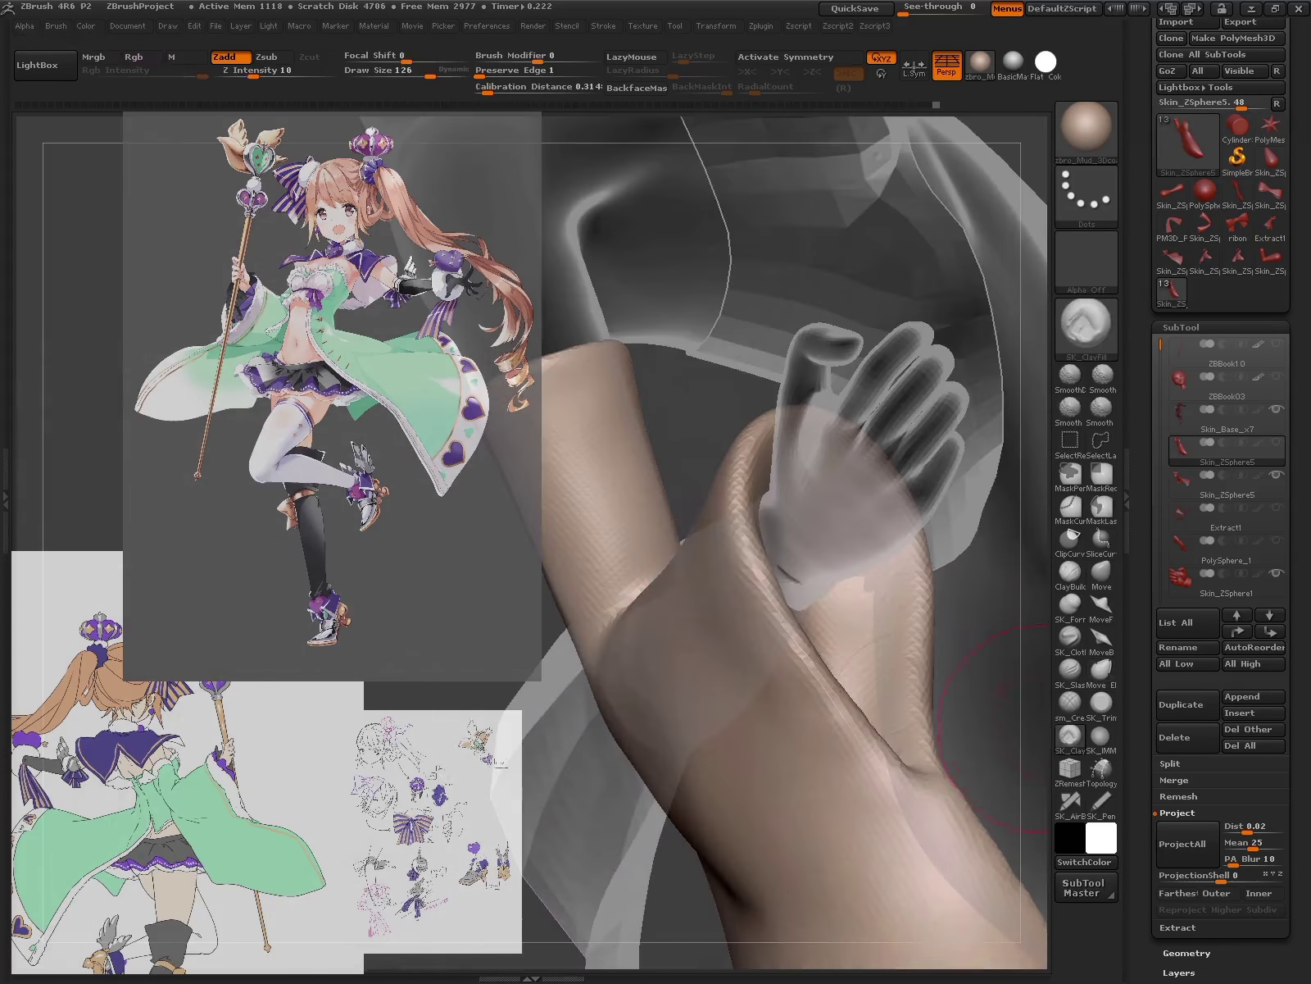
- Check the sleeve from the side with geometry settings, then view the whole body and cloak
mouse_move(745, 654)
mouse_down()
mouse_move(920, 660)
mouse_move(926, 628)
mouse_move(789, 752)
mouse_move(1035, 607)
mouse_up()
drag(869, 705, 893, 717)
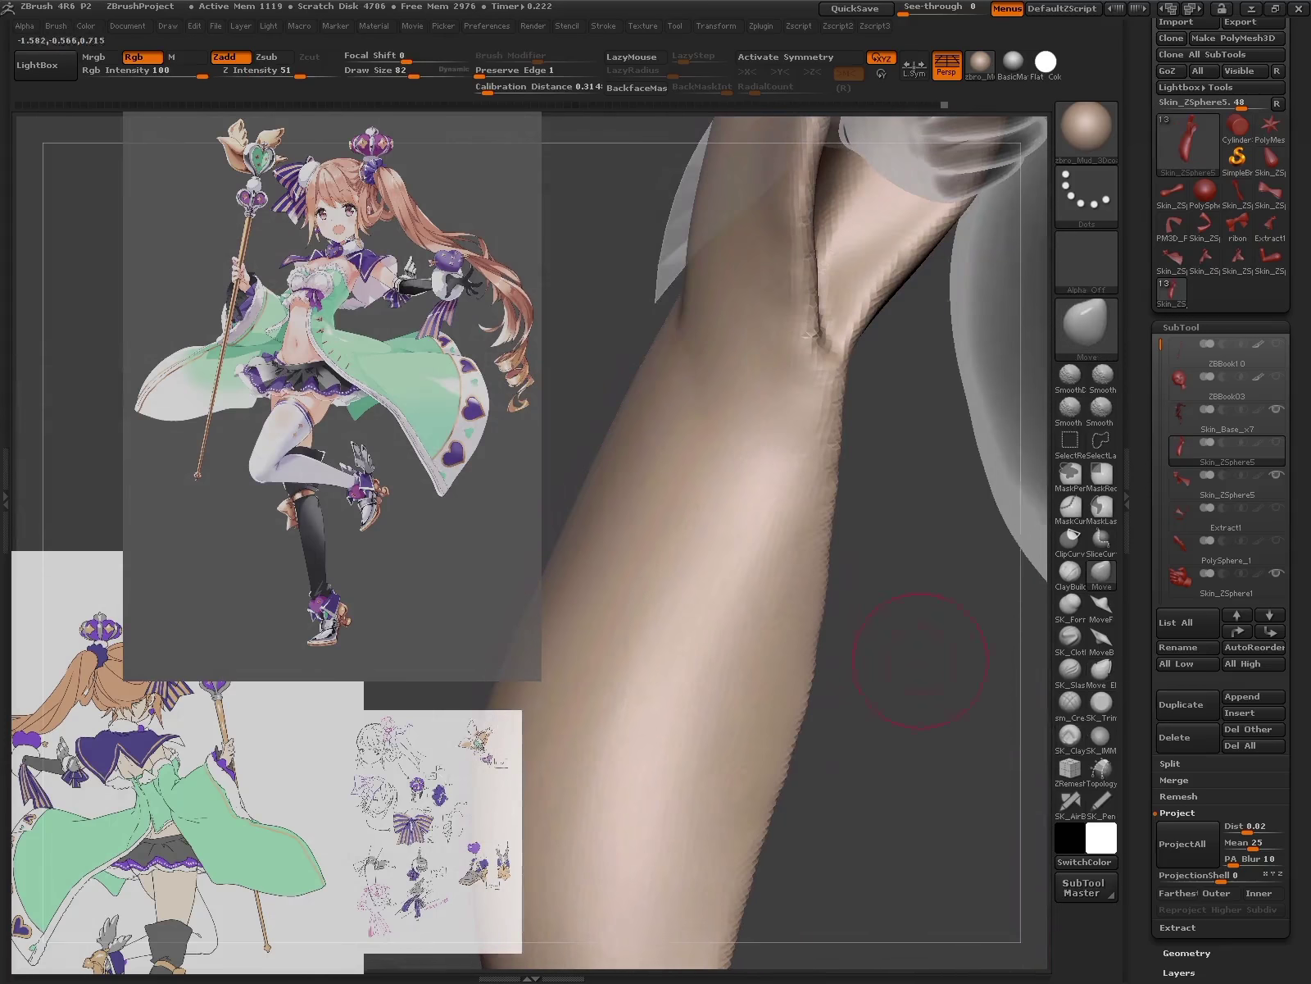
key(g)
mouse_move(936, 673)
mouse_down()
mouse_move(744, 786)
mouse_move(728, 726)
mouse_up()
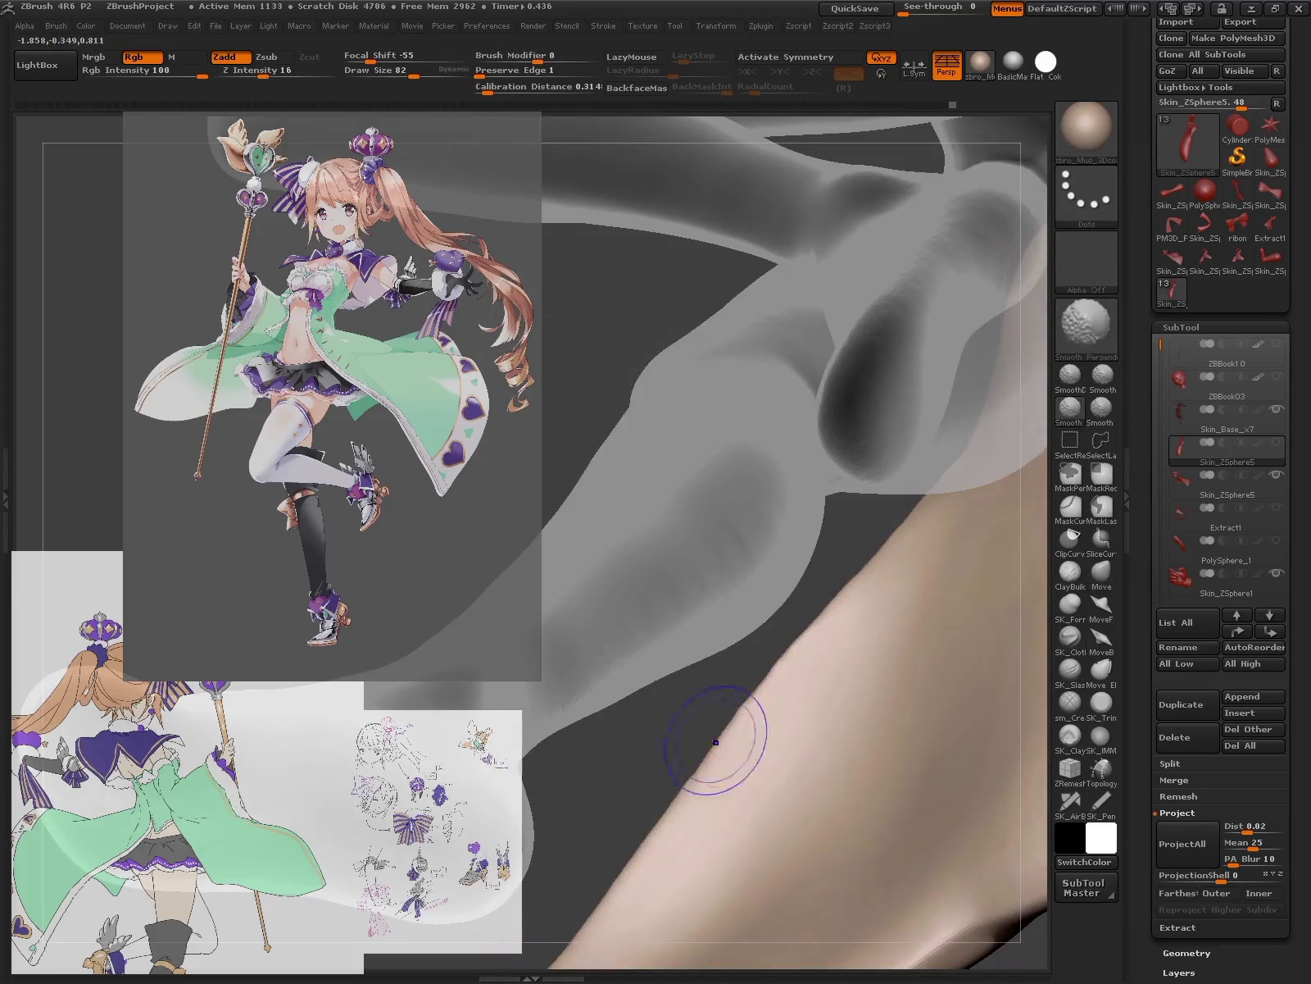
mouse_move(760, 685)
mouse_down()
mouse_move(992, 593)
mouse_move(943, 805)
mouse_move(850, 758)
mouse_up()
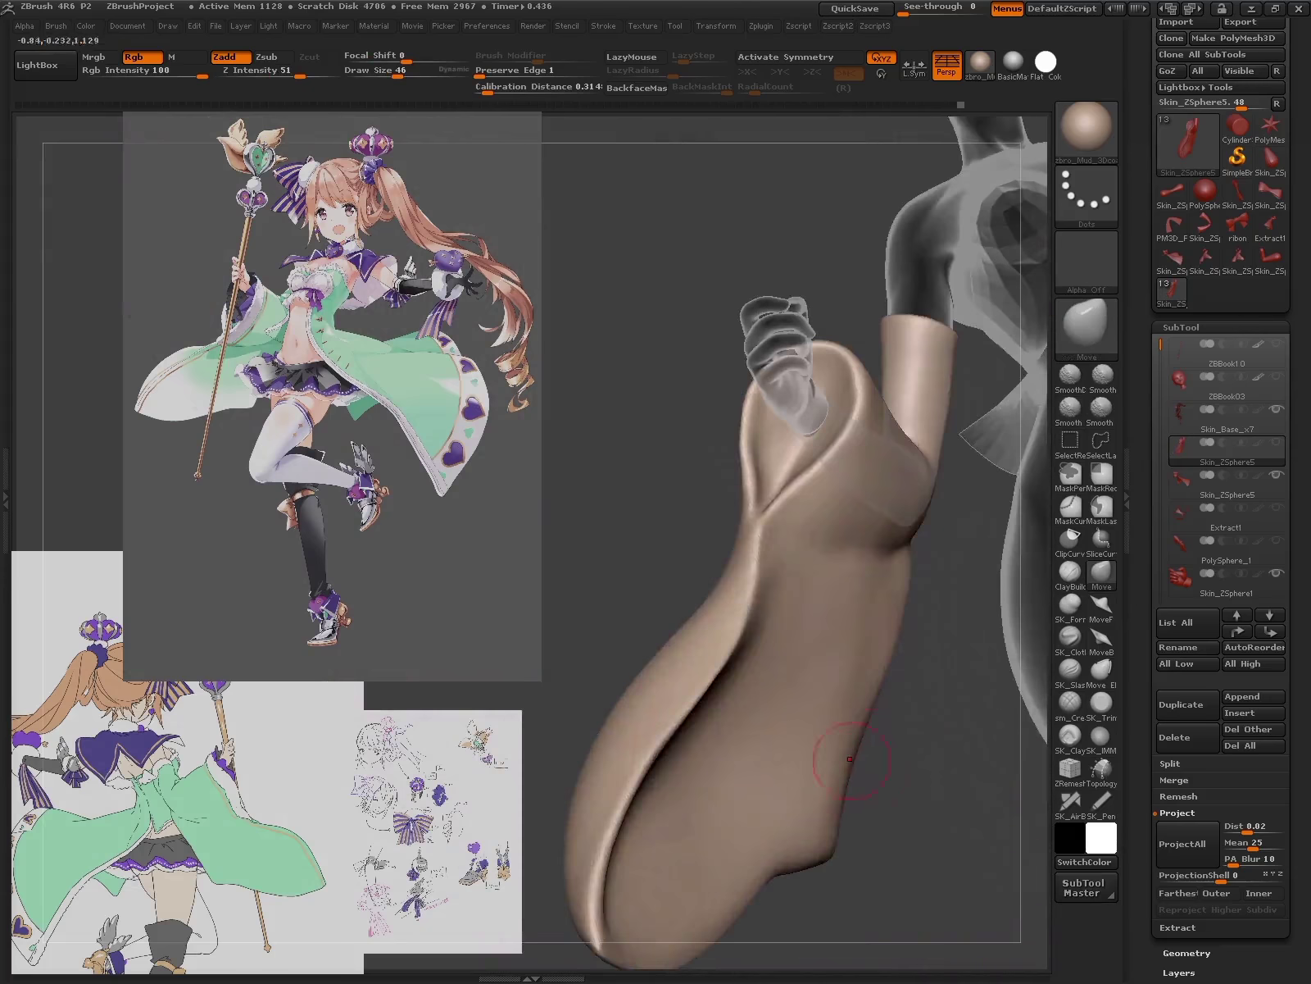
mouse_move(988, 742)
mouse_down()
mouse_move(844, 611)
mouse_move(883, 623)
mouse_move(774, 542)
mouse_up()
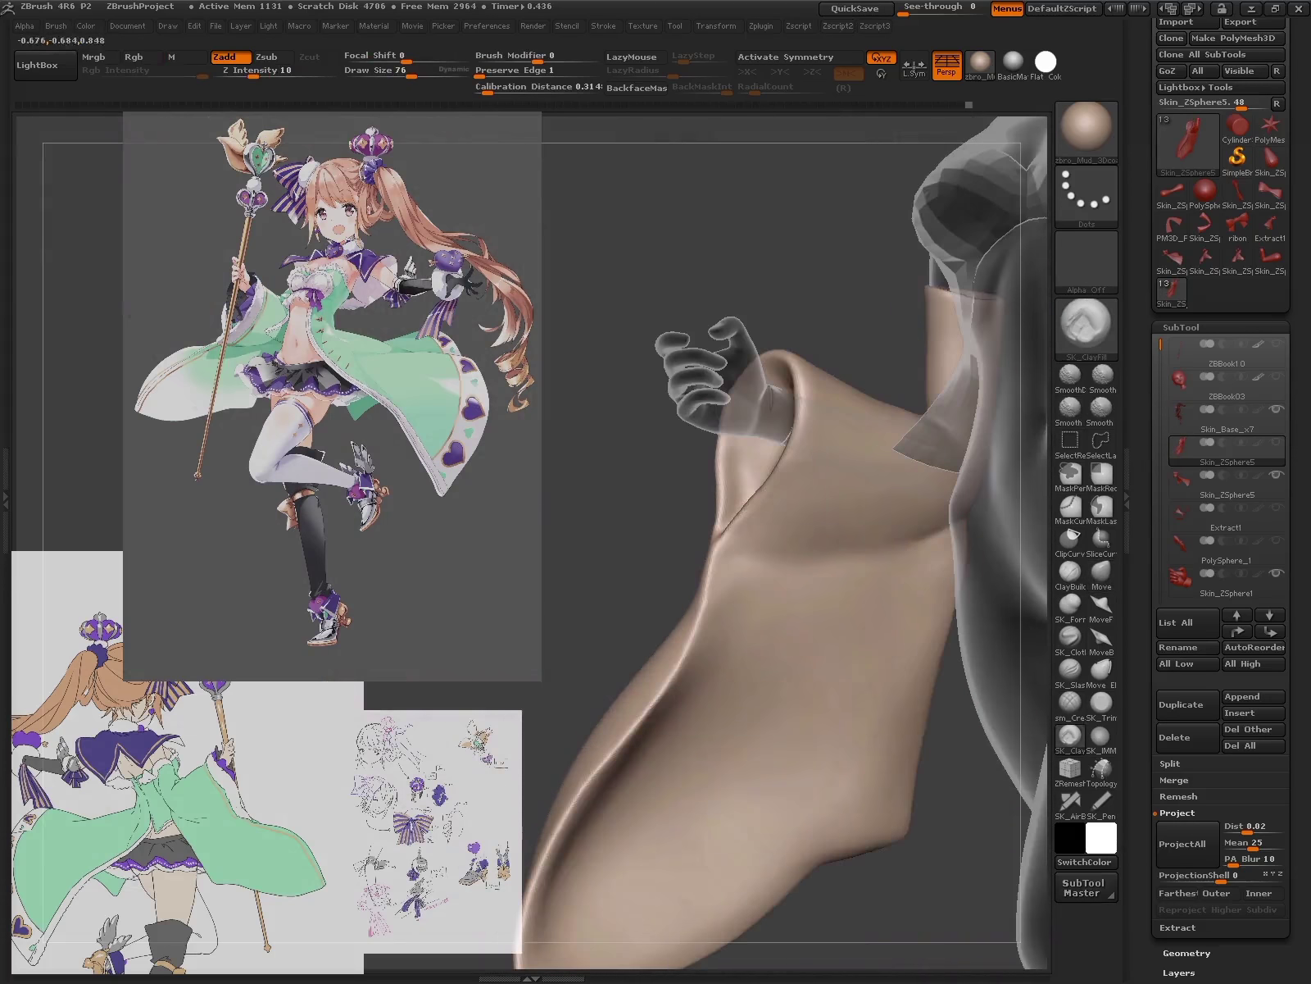
drag(873, 651, 1036, 545)
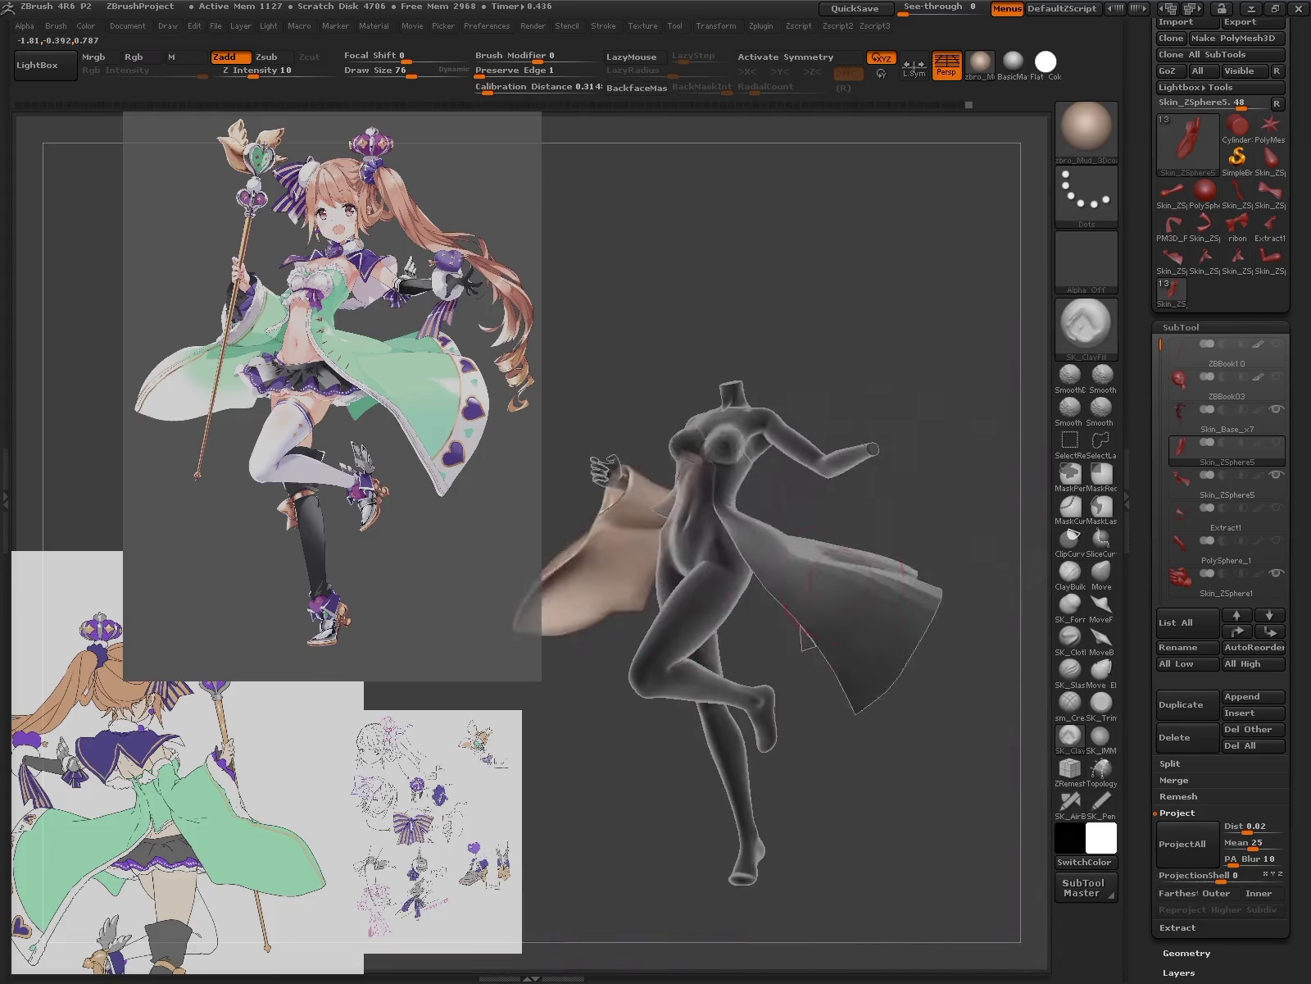
- Select the Skin_ZSphere5 subtool and save the tool as ZBrush file ZBBook10.ztl
click(1227, 479)
scroll(1221, 245, up, 1)
click(1254, 52)
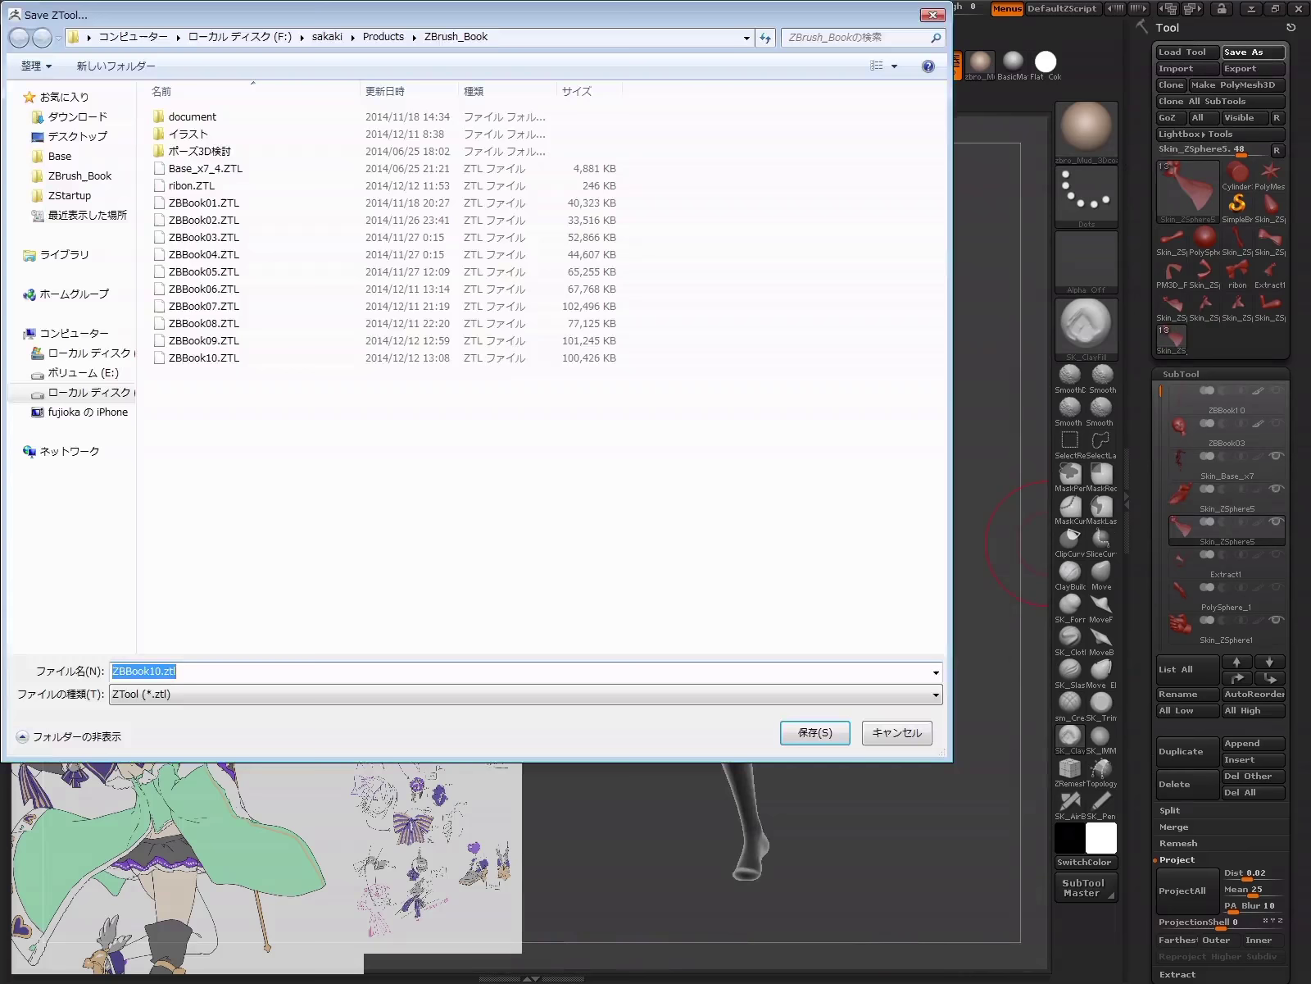
click(263, 358)
click(820, 732)
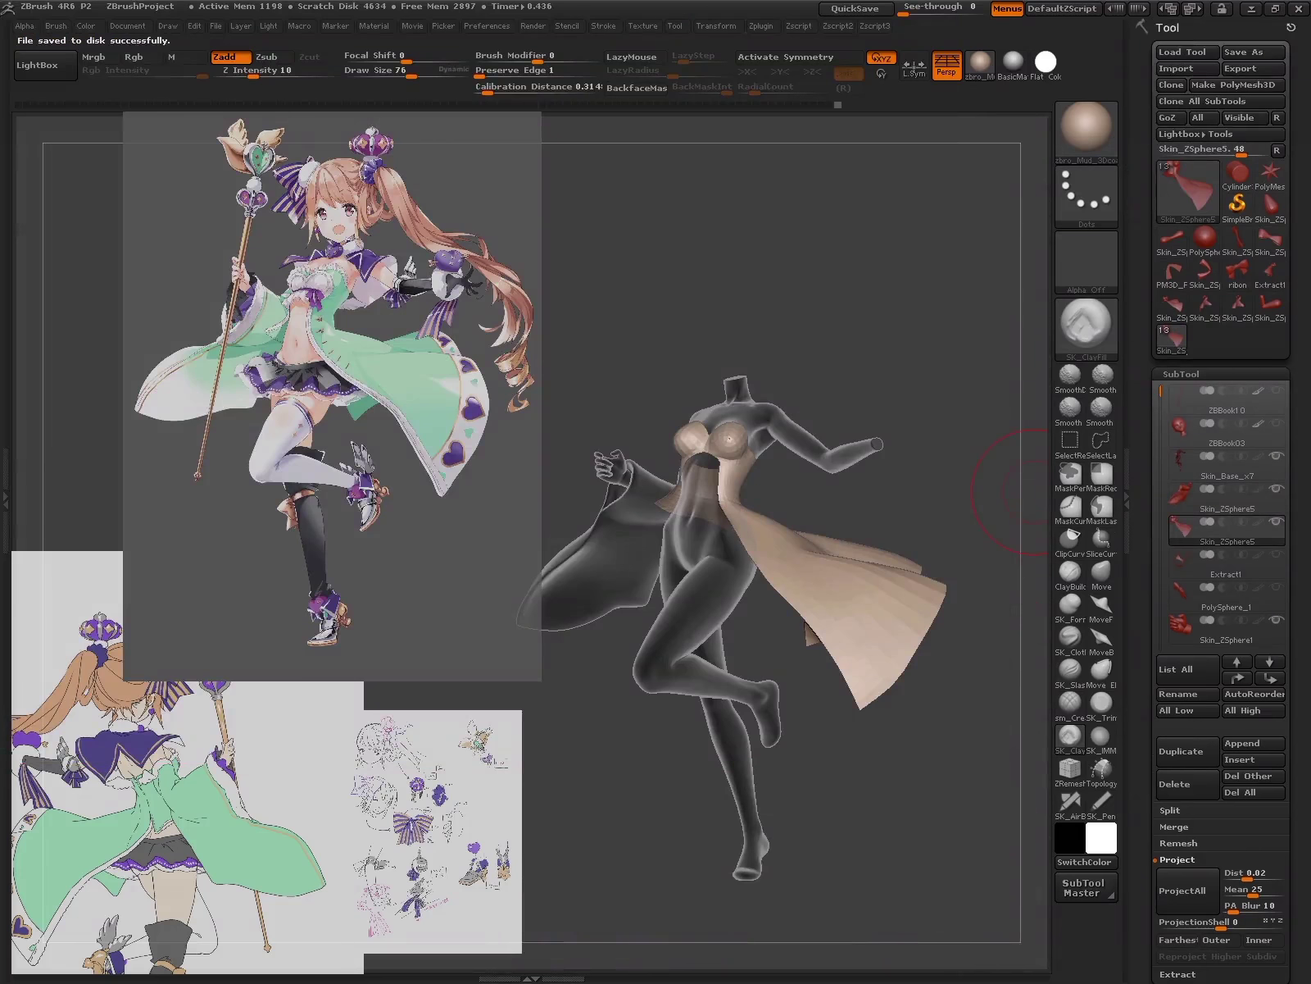
- Cycle through PolySphere_1 and Skin_ZSphere1_2 back to Skin_ZSphere5, laying a transpose line and expanding Geometry
drag(1024, 492, 1037, 463)
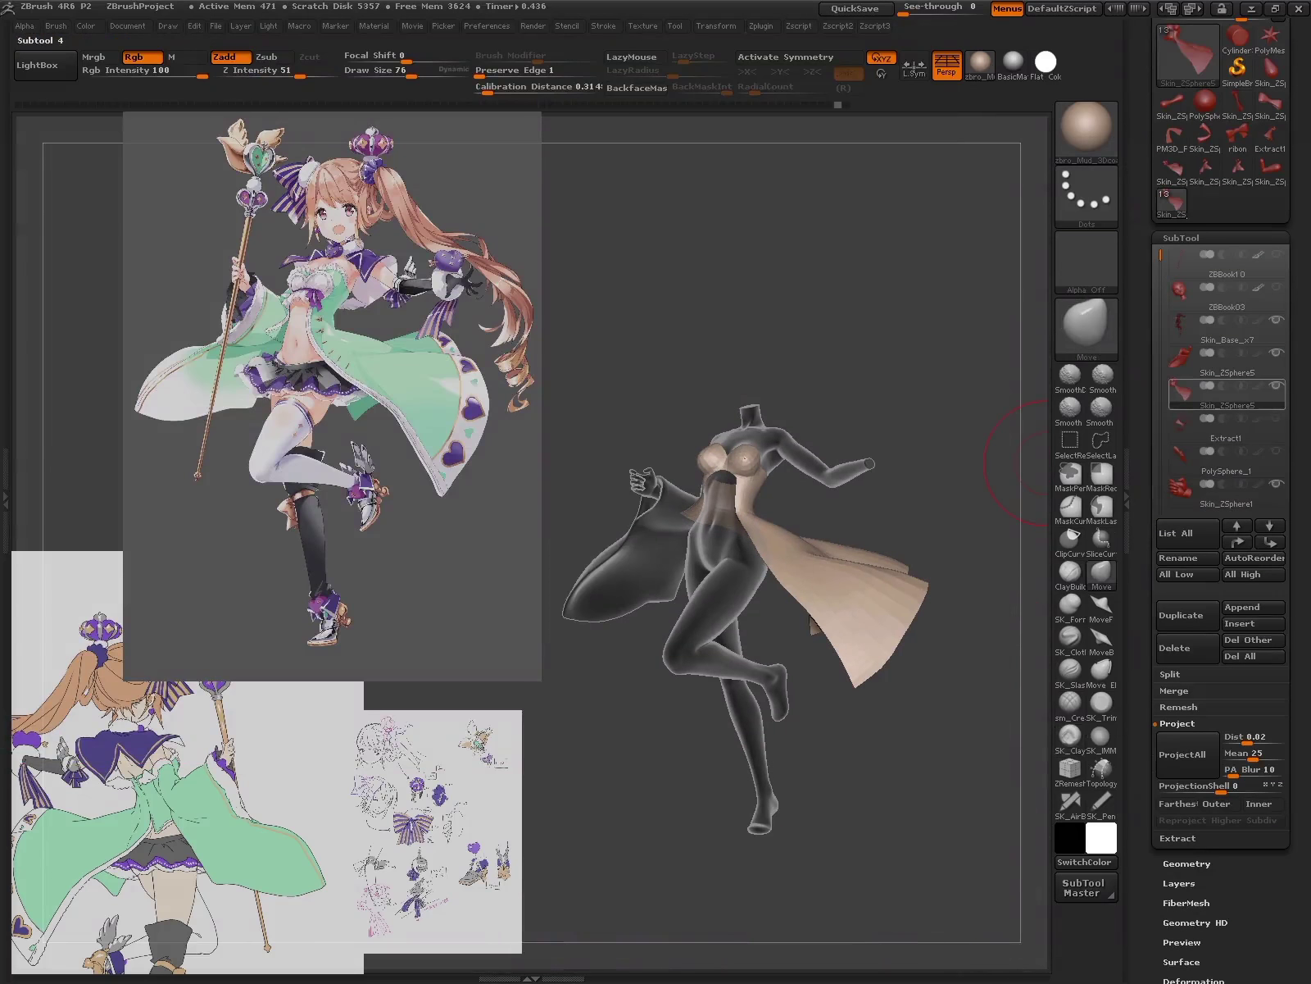
alt+click(1017, 463)
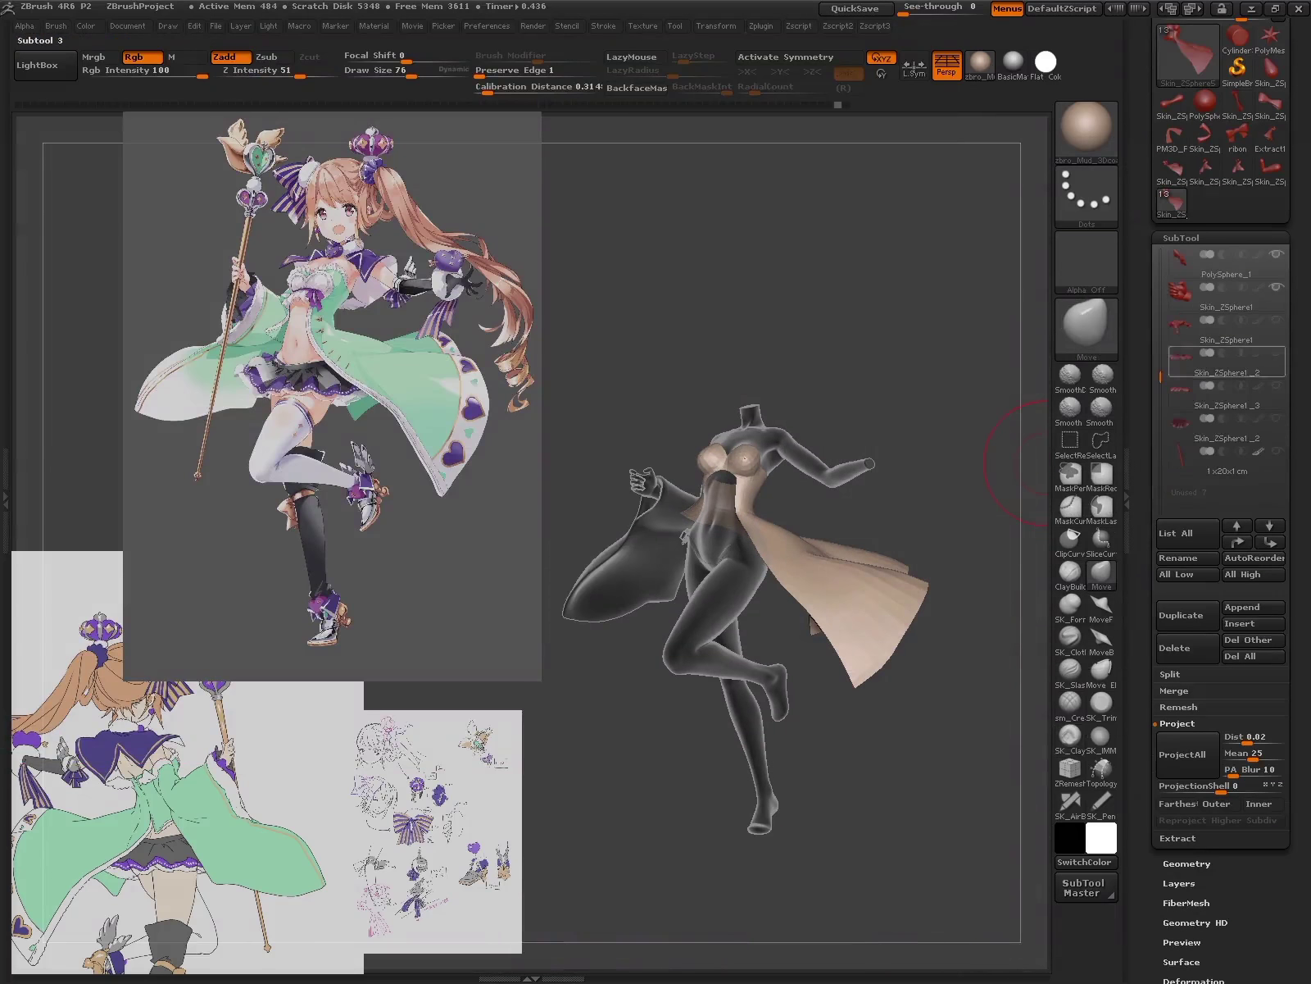
alt+click(1046, 463)
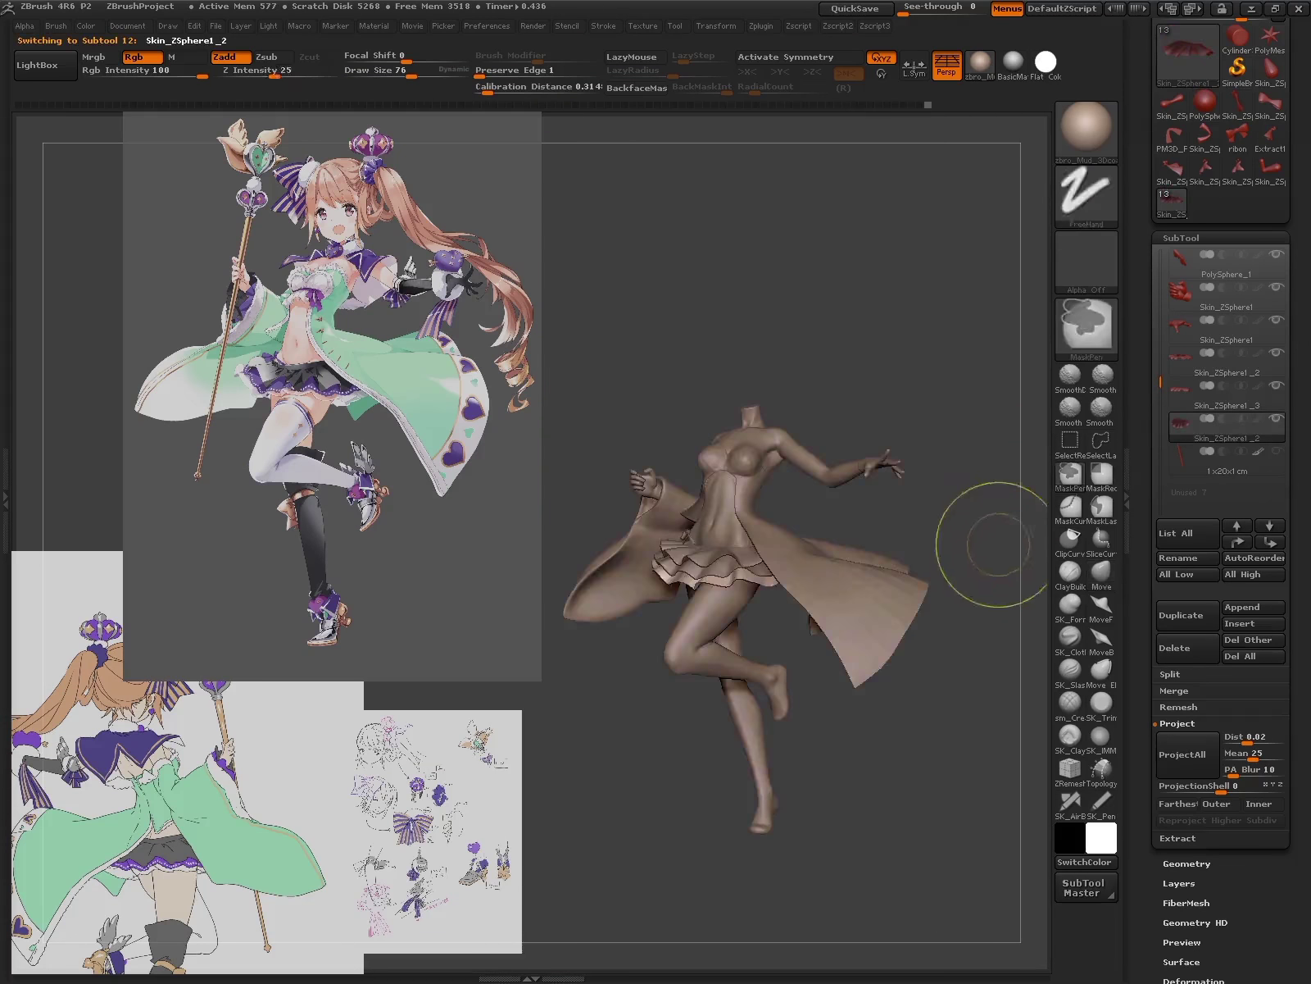
mouse_move(986, 521)
mouse_down()
mouse_move(992, 555)
mouse_move(943, 607)
mouse_up()
alt+click(877, 557)
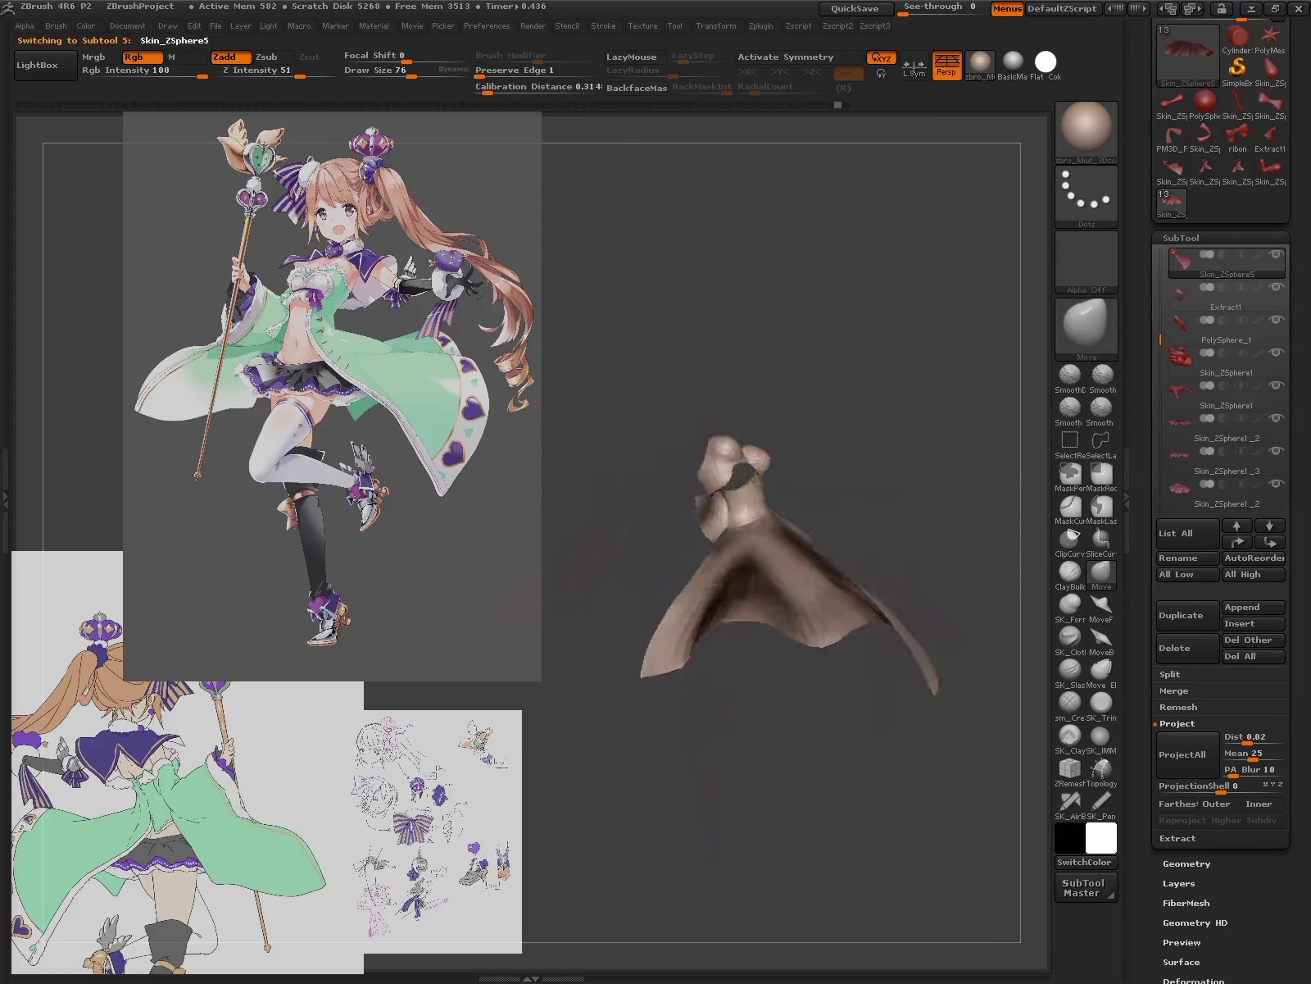
key(w)
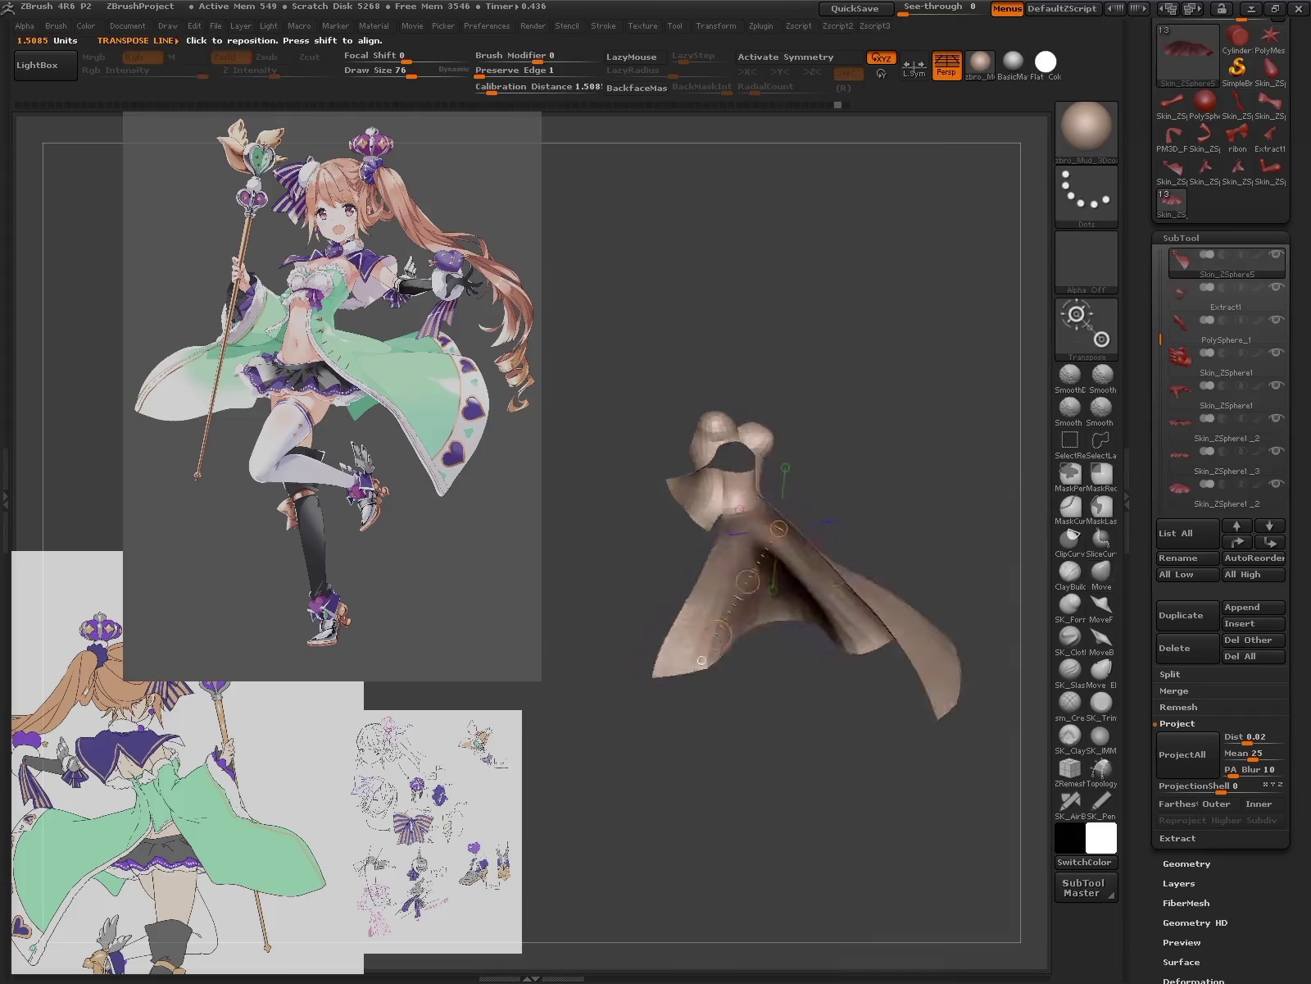
drag(779, 527, 691, 641)
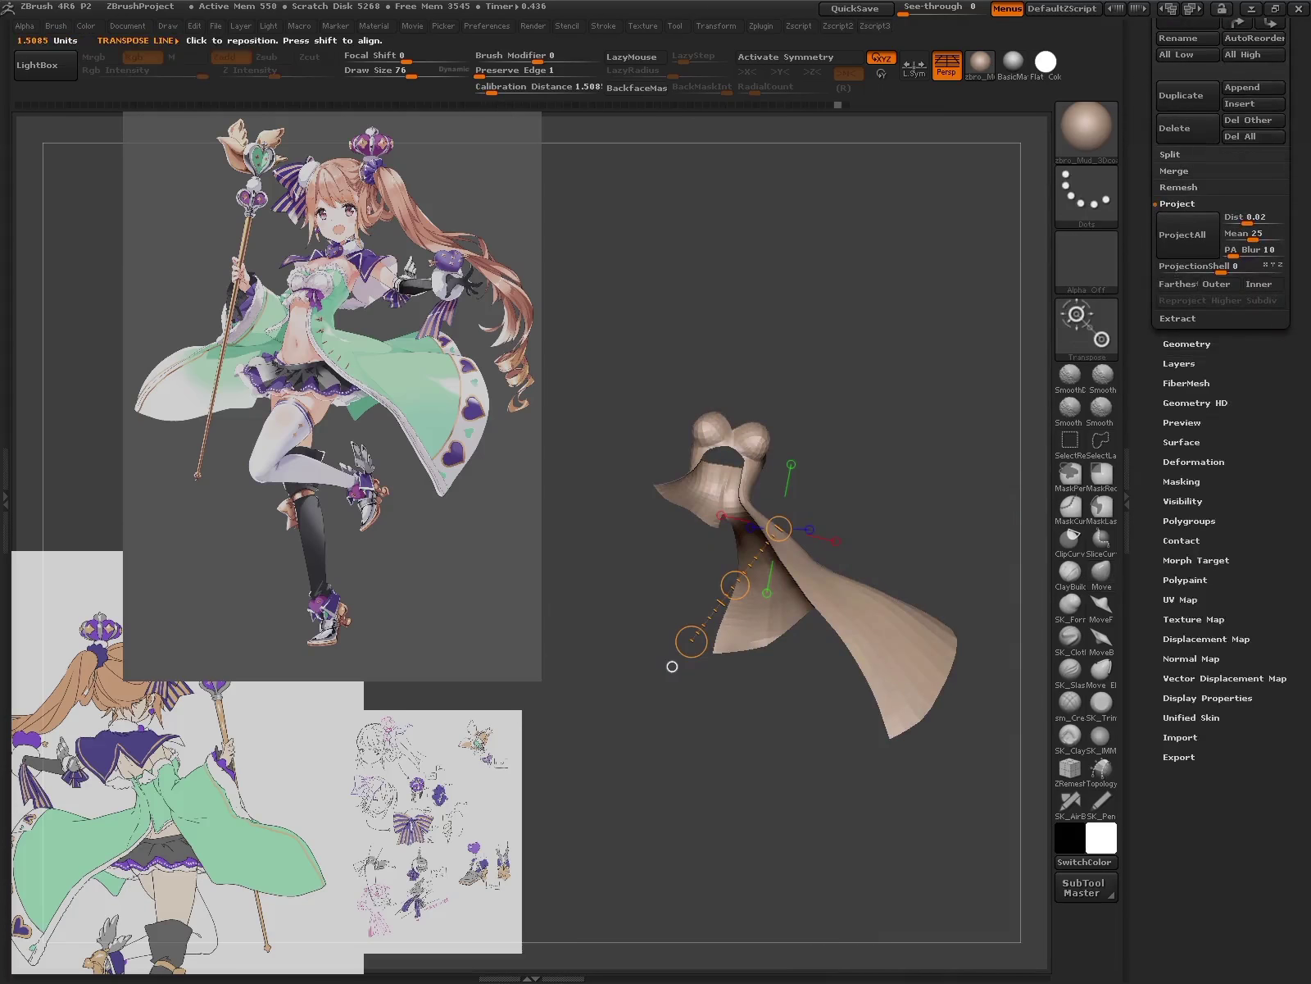
click(1187, 344)
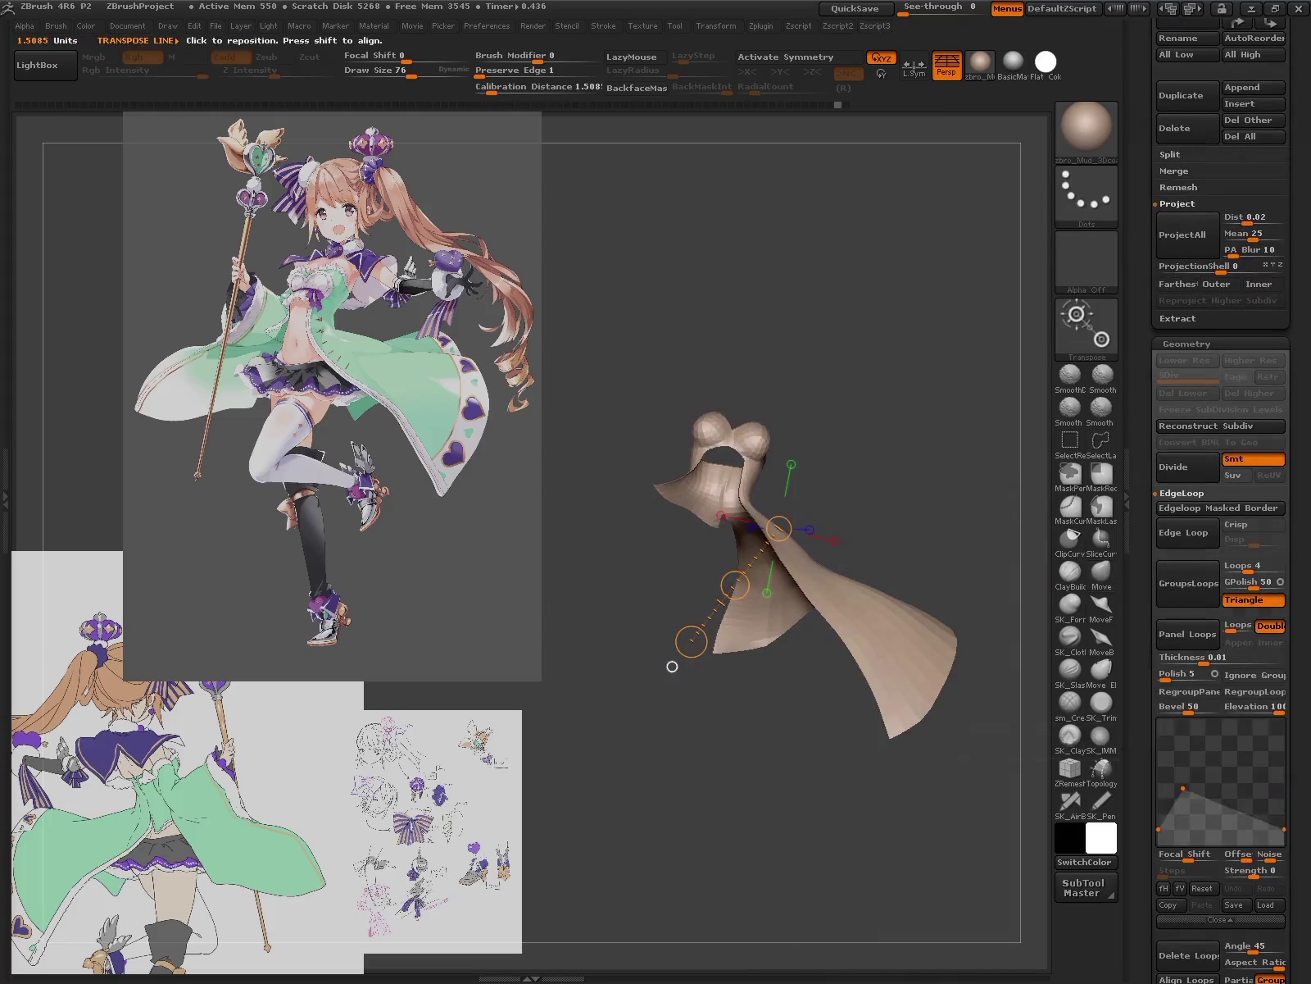
- Flatten the Panel Loops bevel profile for a 0.0419 thick rim and inspect the cloth mesh
drag(1182, 787, 1147, 787)
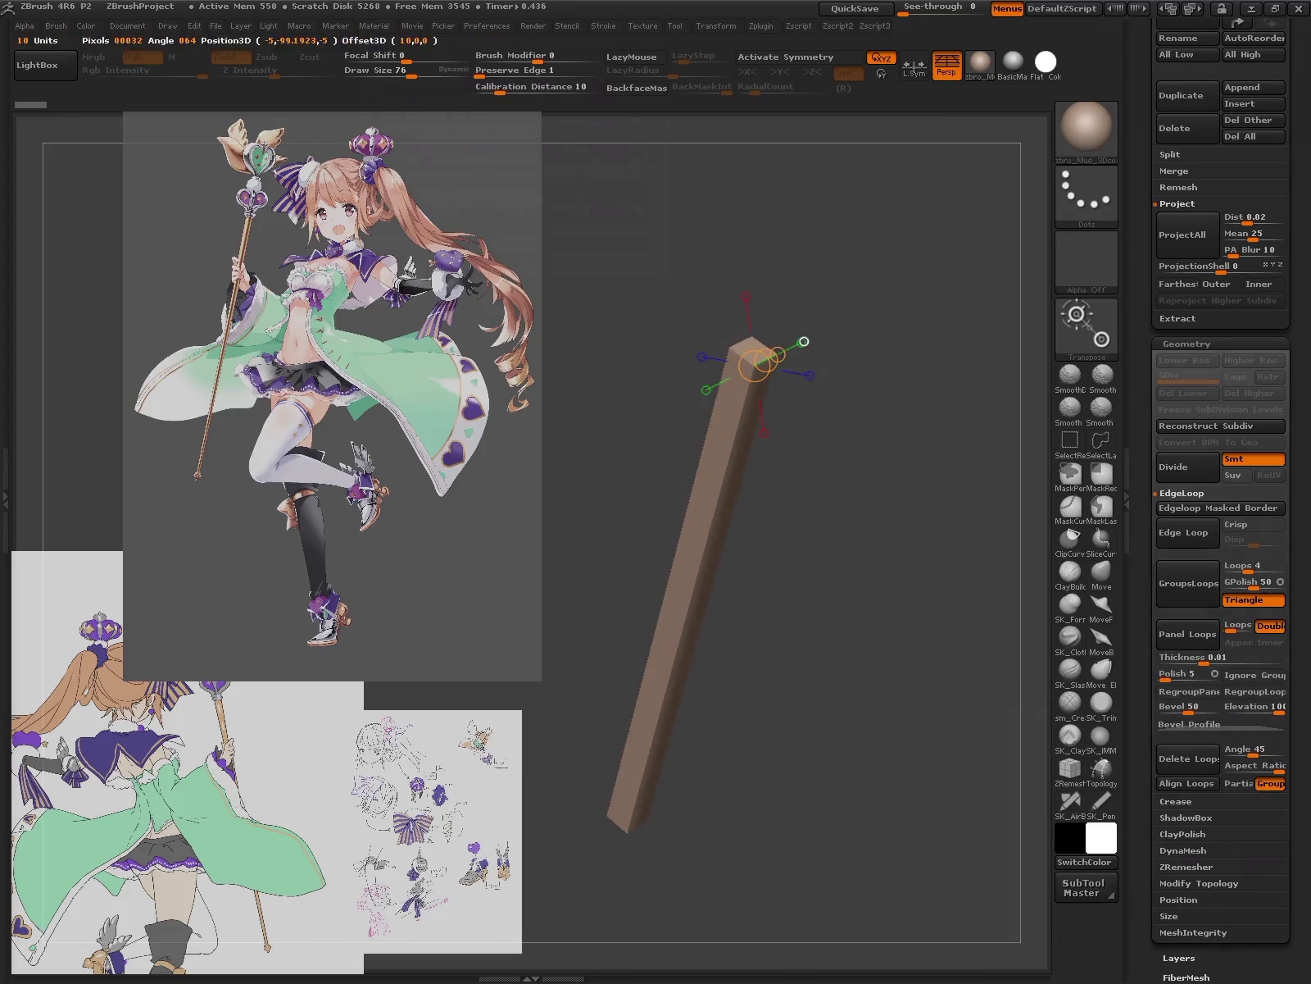
drag(785, 637, 51, 955)
key(p)
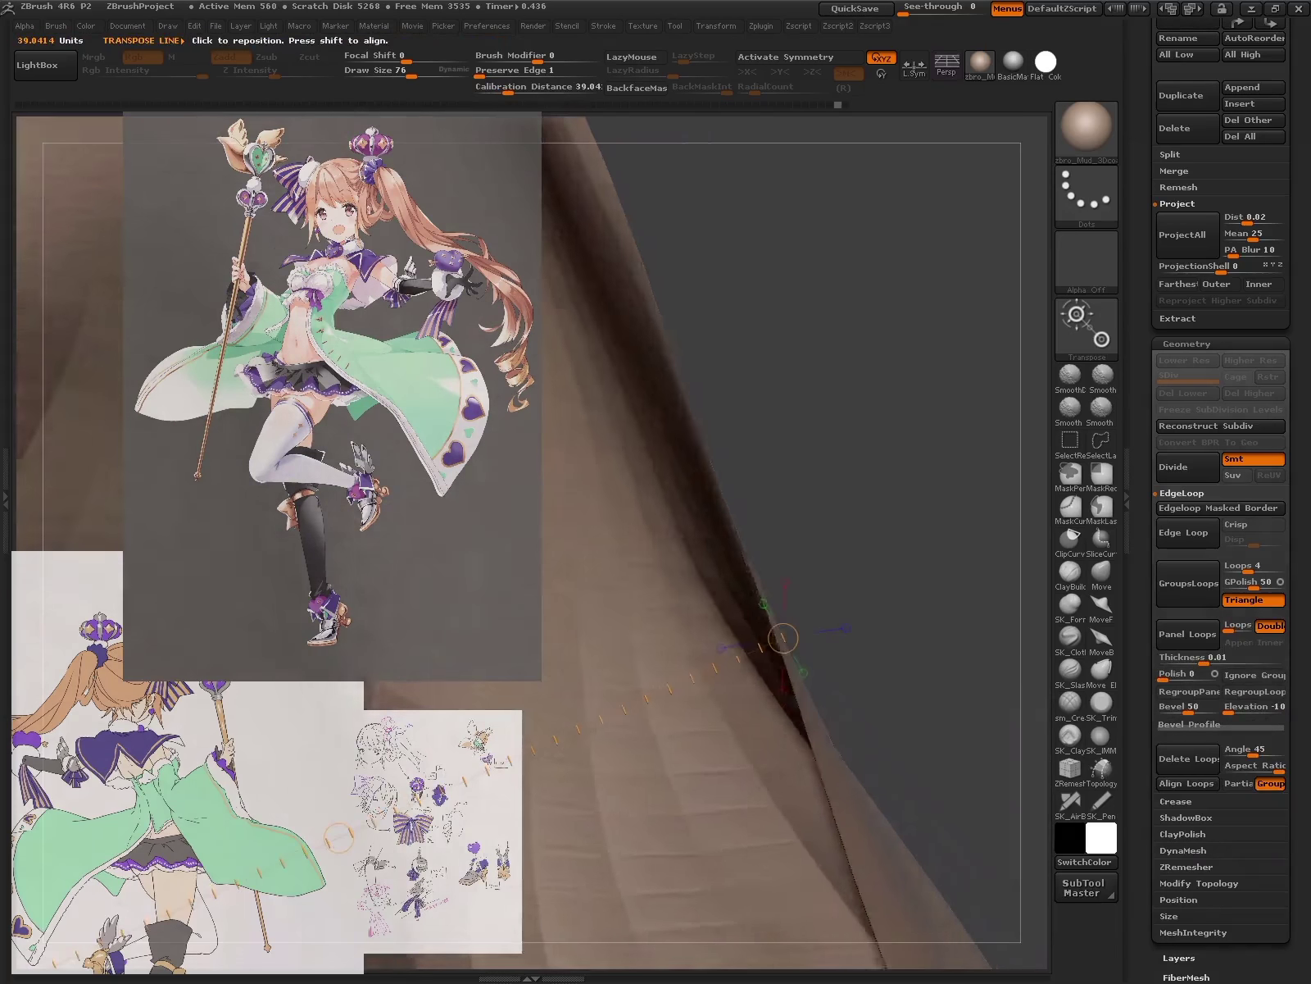
key(ctrl)
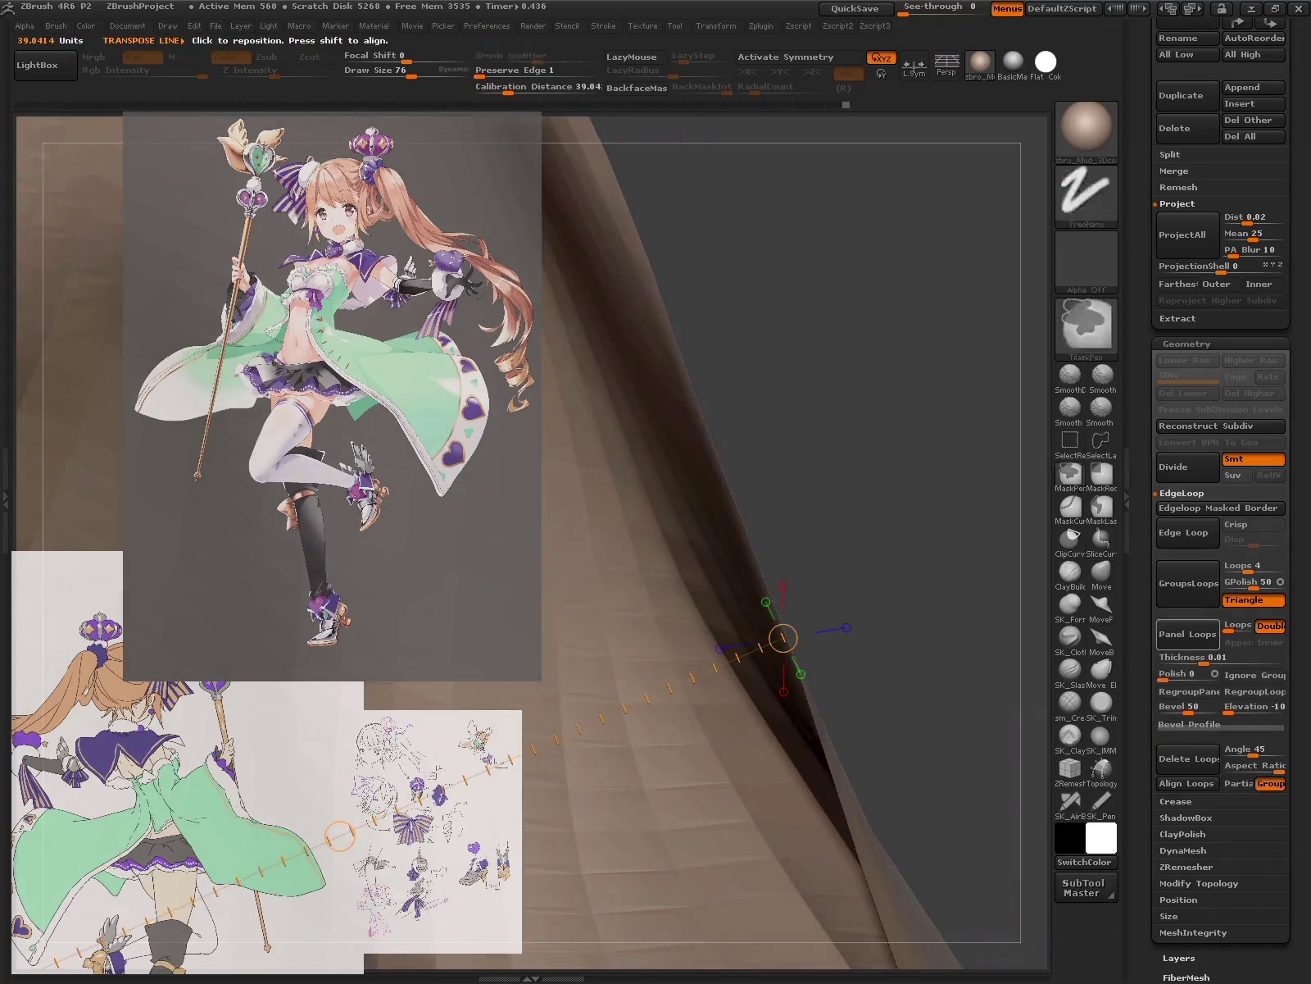
key(ctrl+z)
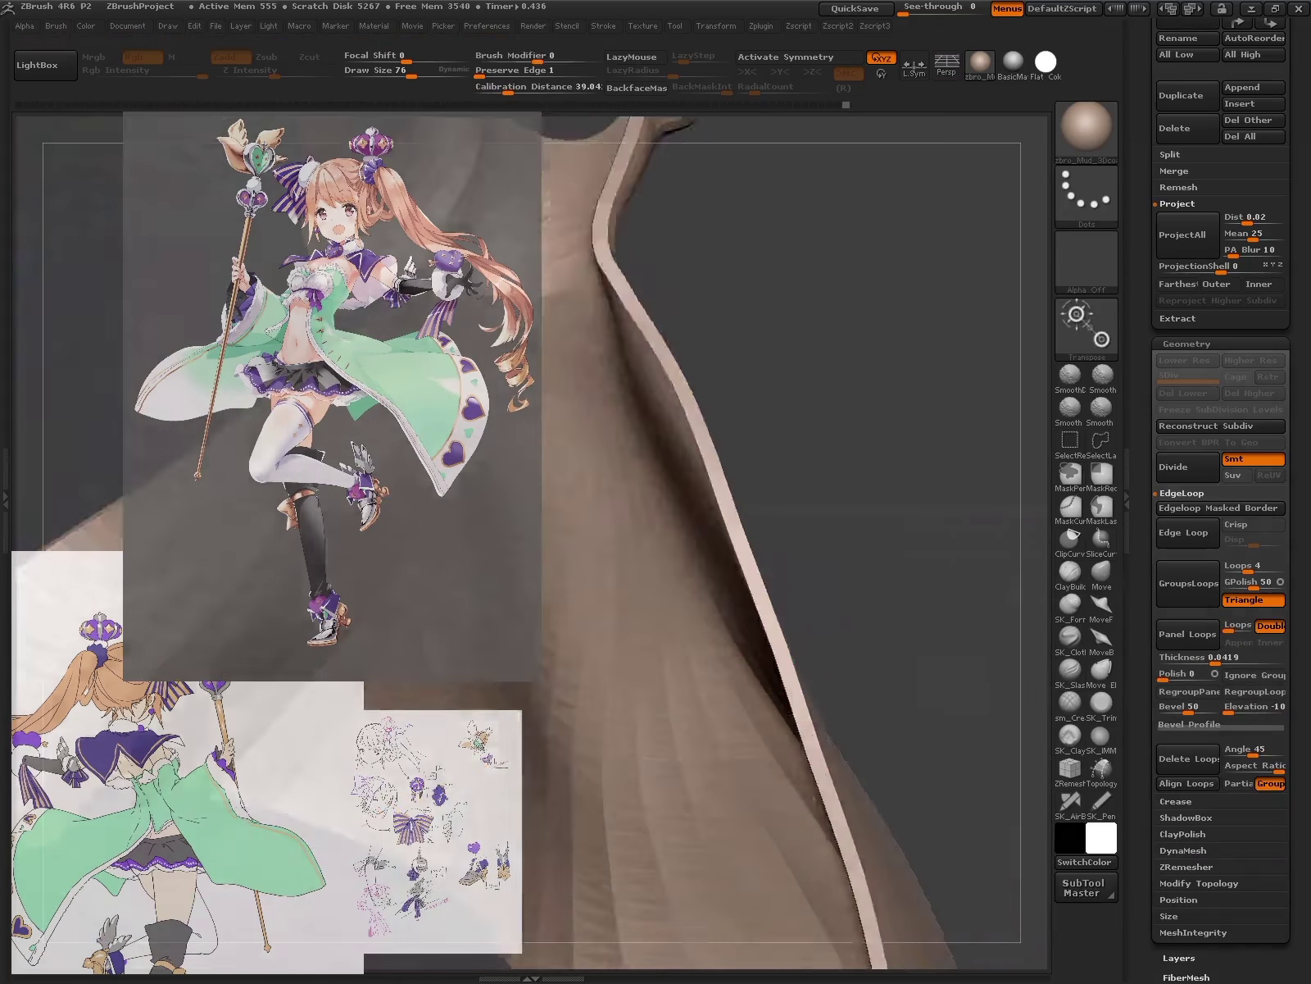
key(ctrl+z)
mouse_move(784, 645)
mouse_down()
mouse_move(858, 654)
mouse_move(873, 811)
mouse_up()
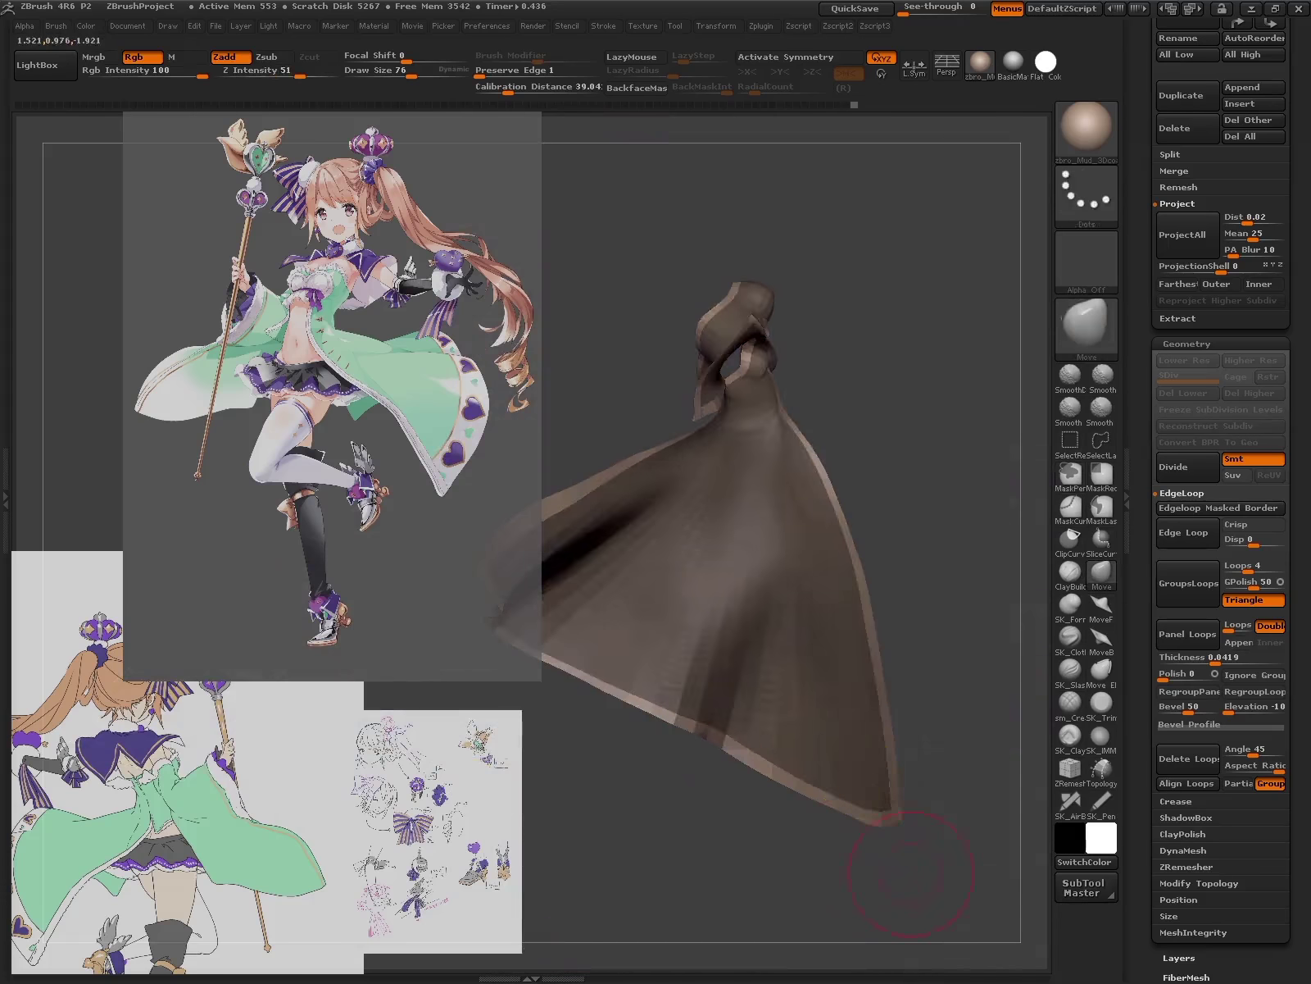
- Isolate the flared sleeve piece from the body and subdivide it to level 2
drag(659, 608, 890, 745)
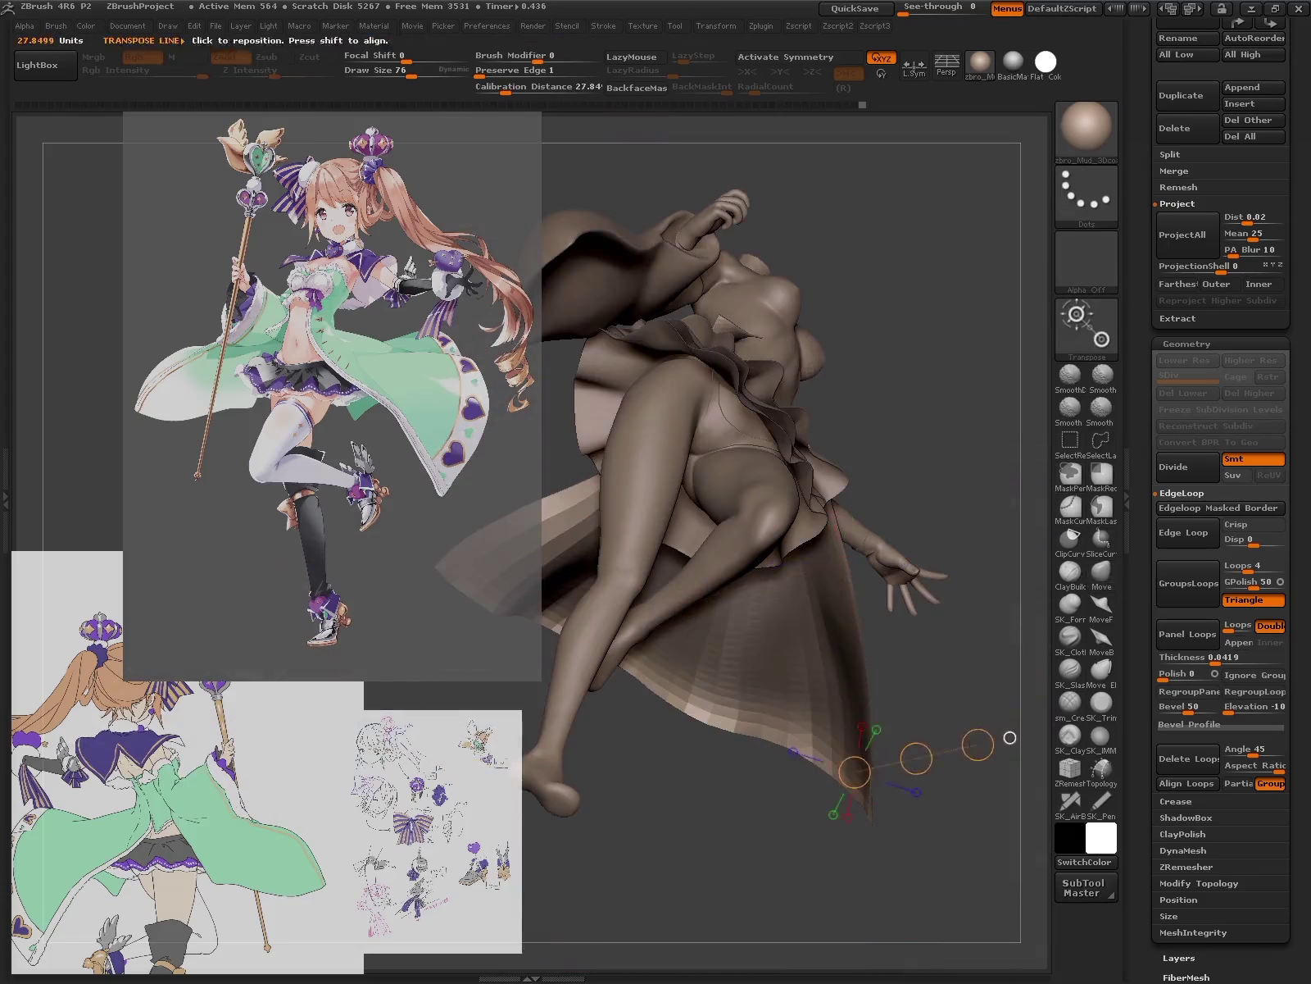
key(q)
mouse_move(1009, 737)
mouse_down()
mouse_move(981, 849)
mouse_move(944, 738)
mouse_move(1010, 752)
mouse_move(943, 655)
mouse_move(878, 600)
mouse_up()
key(w)
ctrl+shift+click(893, 696)
key(q)
key(space)
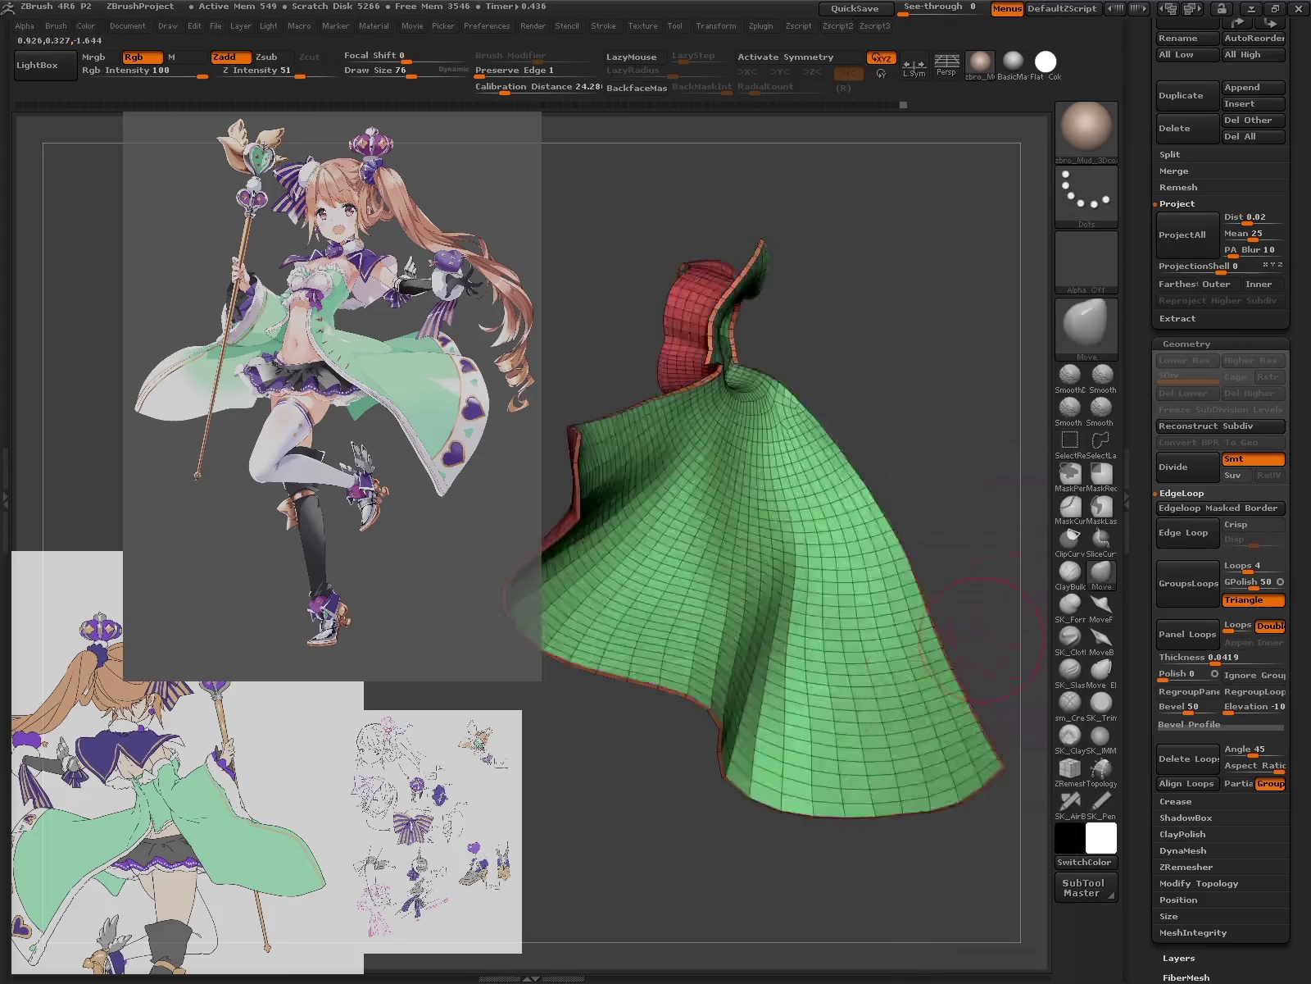
key(ctrl+d)
key(shift+f)
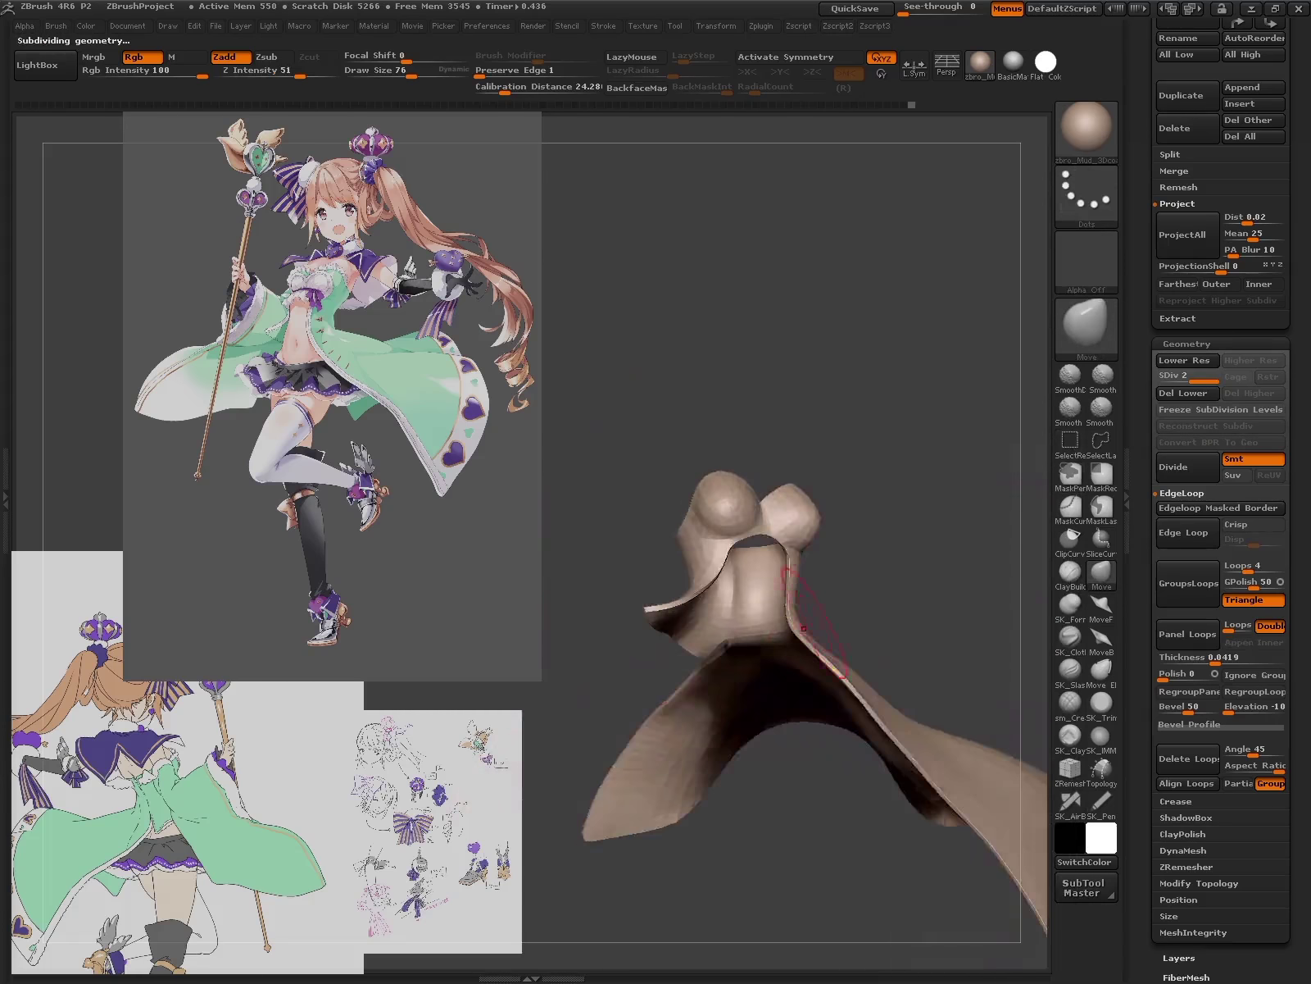
- Orbit in close, then zoom out to a three-quarter frontal view of the torso
mouse_move(861, 606)
mouse_down()
mouse_move(877, 750)
mouse_move(992, 679)
mouse_move(875, 596)
mouse_move(738, 655)
mouse_move(779, 689)
mouse_move(663, 717)
mouse_move(565, 710)
mouse_up()
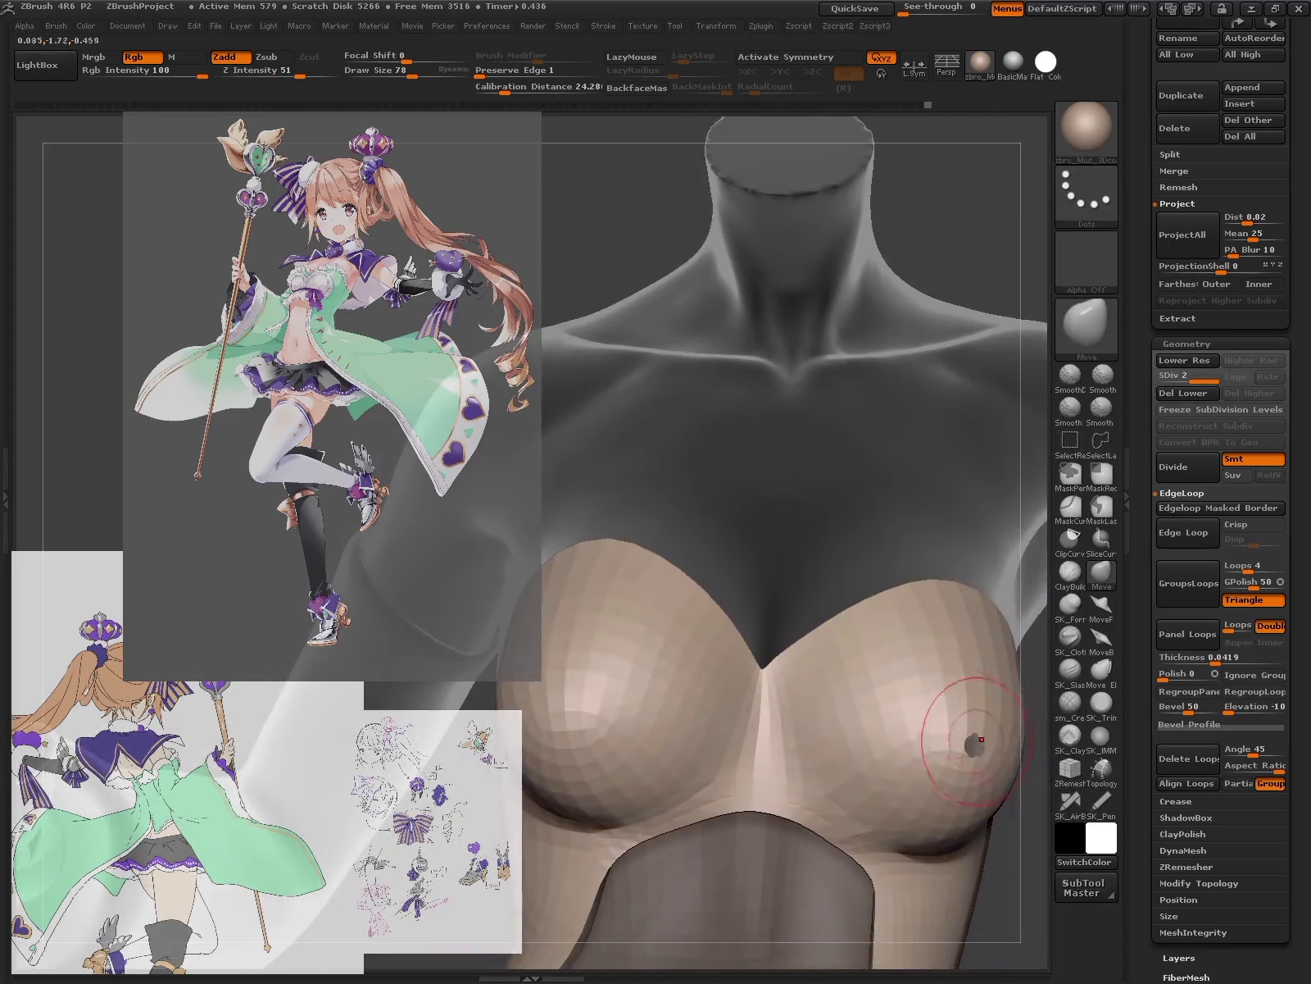
mouse_move(982, 739)
mouse_down()
mouse_move(906, 697)
mouse_move(779, 574)
mouse_up()
- Toggle transpose, wireframe and subdivision levels while working along the flared panel edge
key(w)
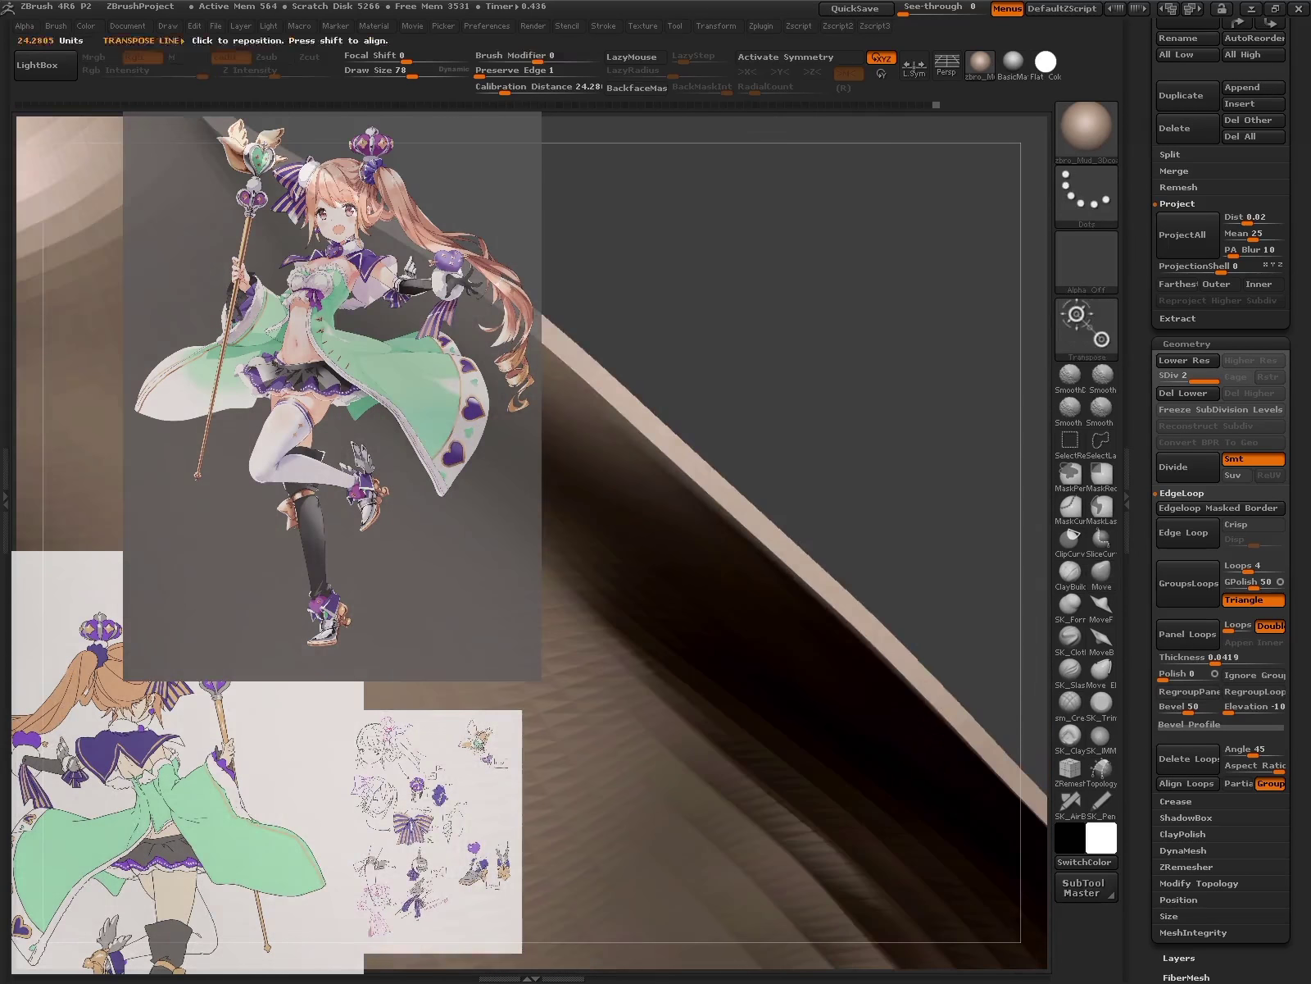
key(q)
key(shift+f)
key(shift+d)
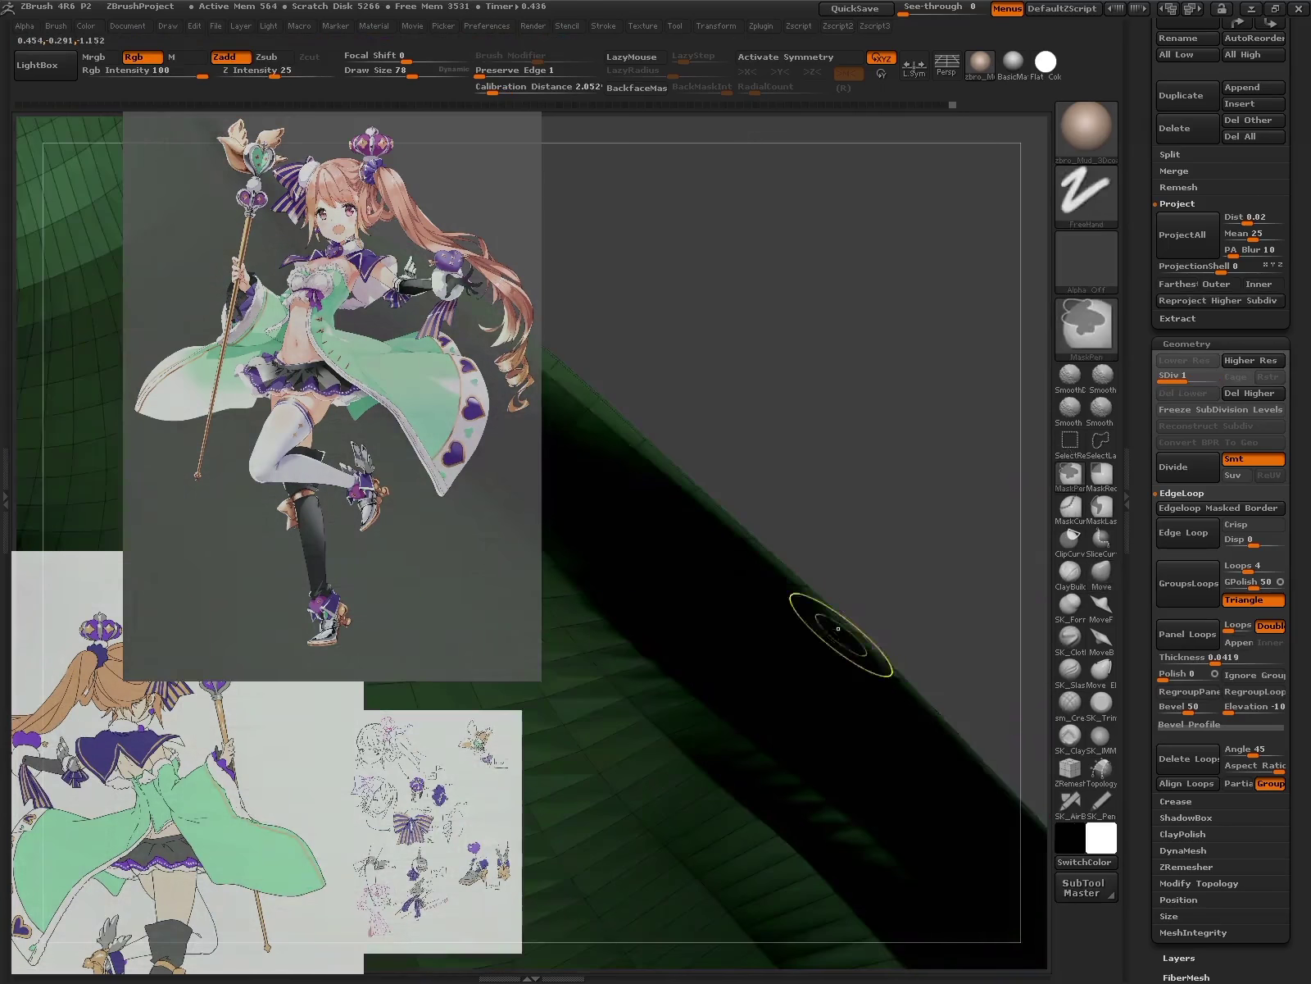
drag(861, 631, 951, 571)
key(shift+f)
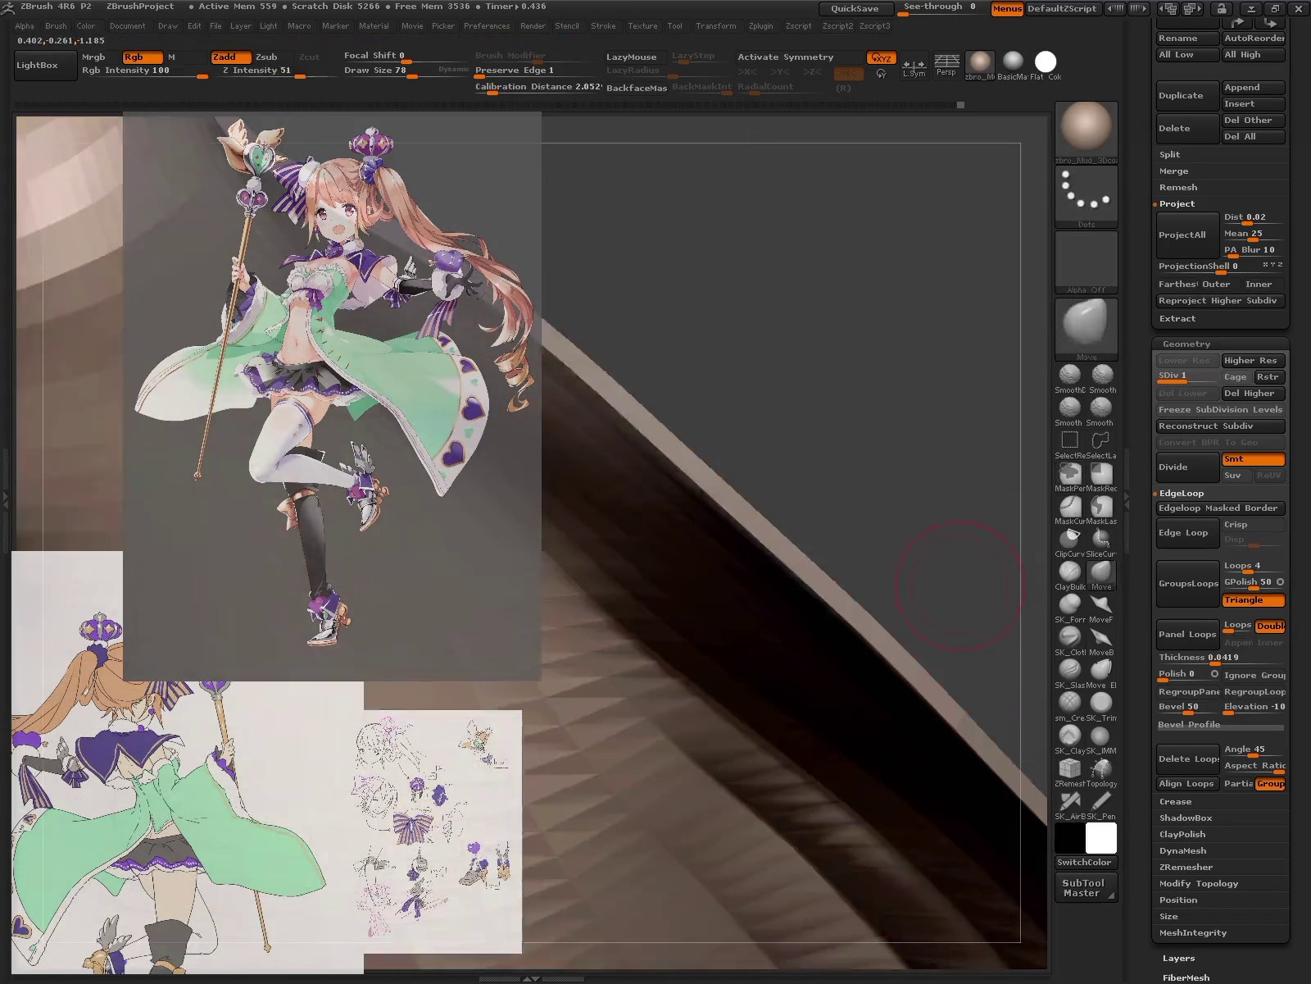
key(w)
key(d)
- Lay a transform axis on the panel, drop to SDiv 1, and inspect its masked outline
mouse_move(899, 656)
mouse_down()
mouse_move(989, 580)
mouse_move(828, 614)
mouse_move(901, 573)
mouse_move(902, 410)
mouse_up()
key(q)
key(w)
key(q)
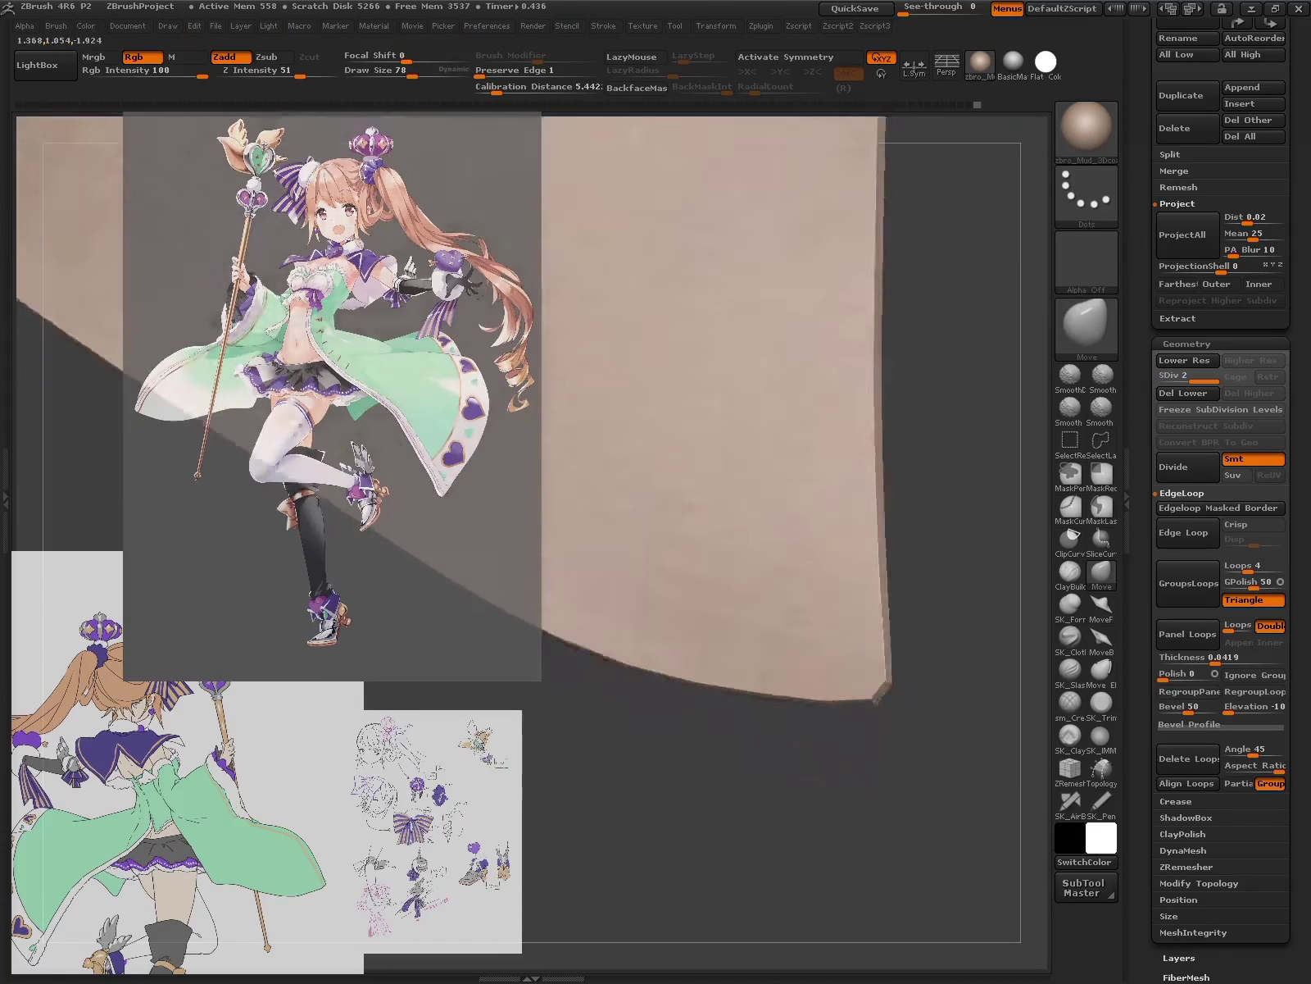
key(shift+f)
key(shift+f)
key(shift+d)
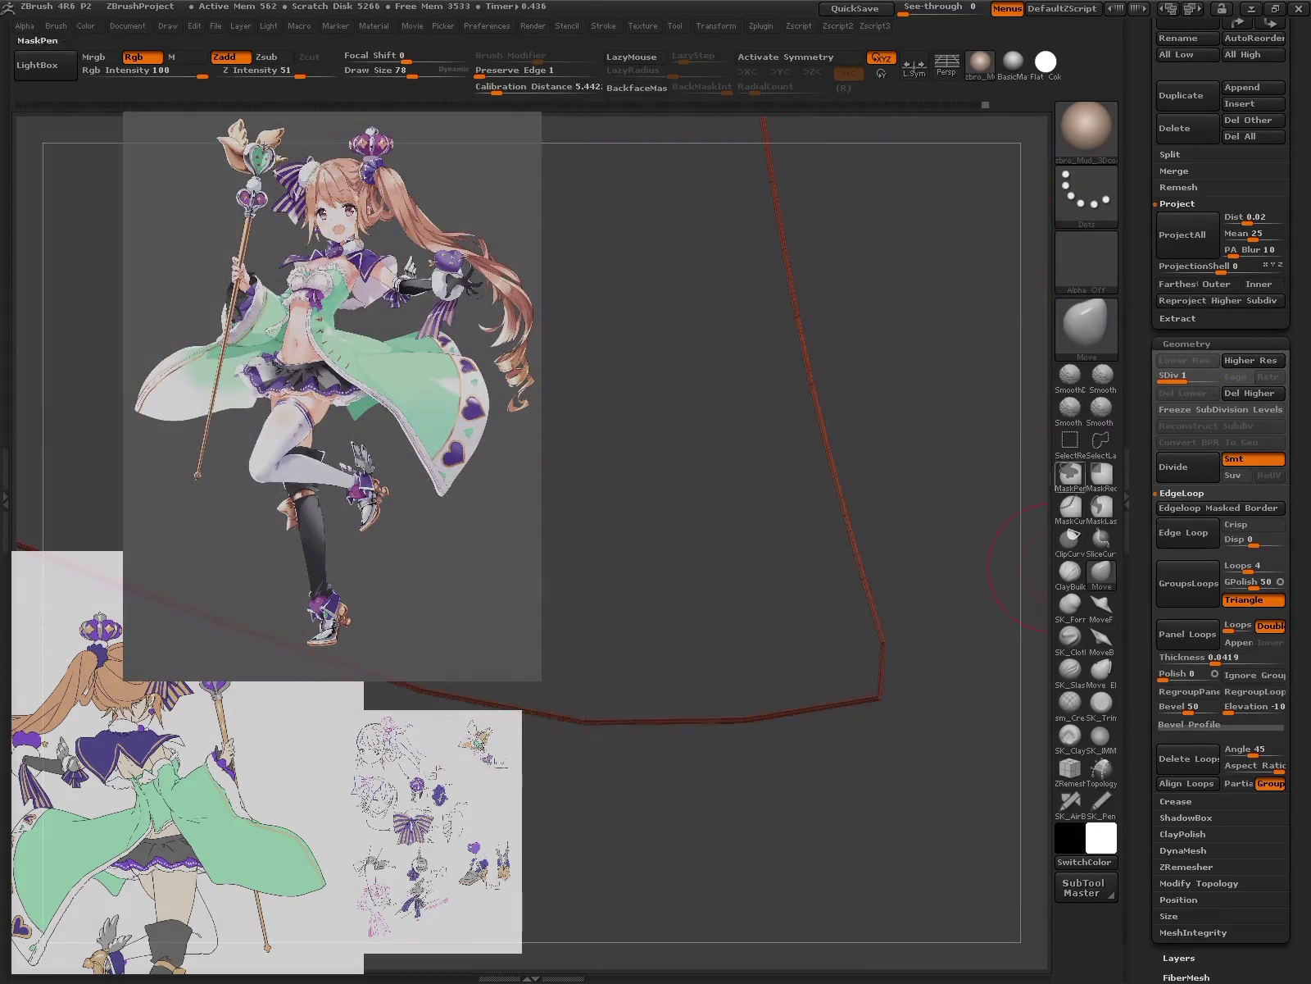
drag(902, 673, 967, 607)
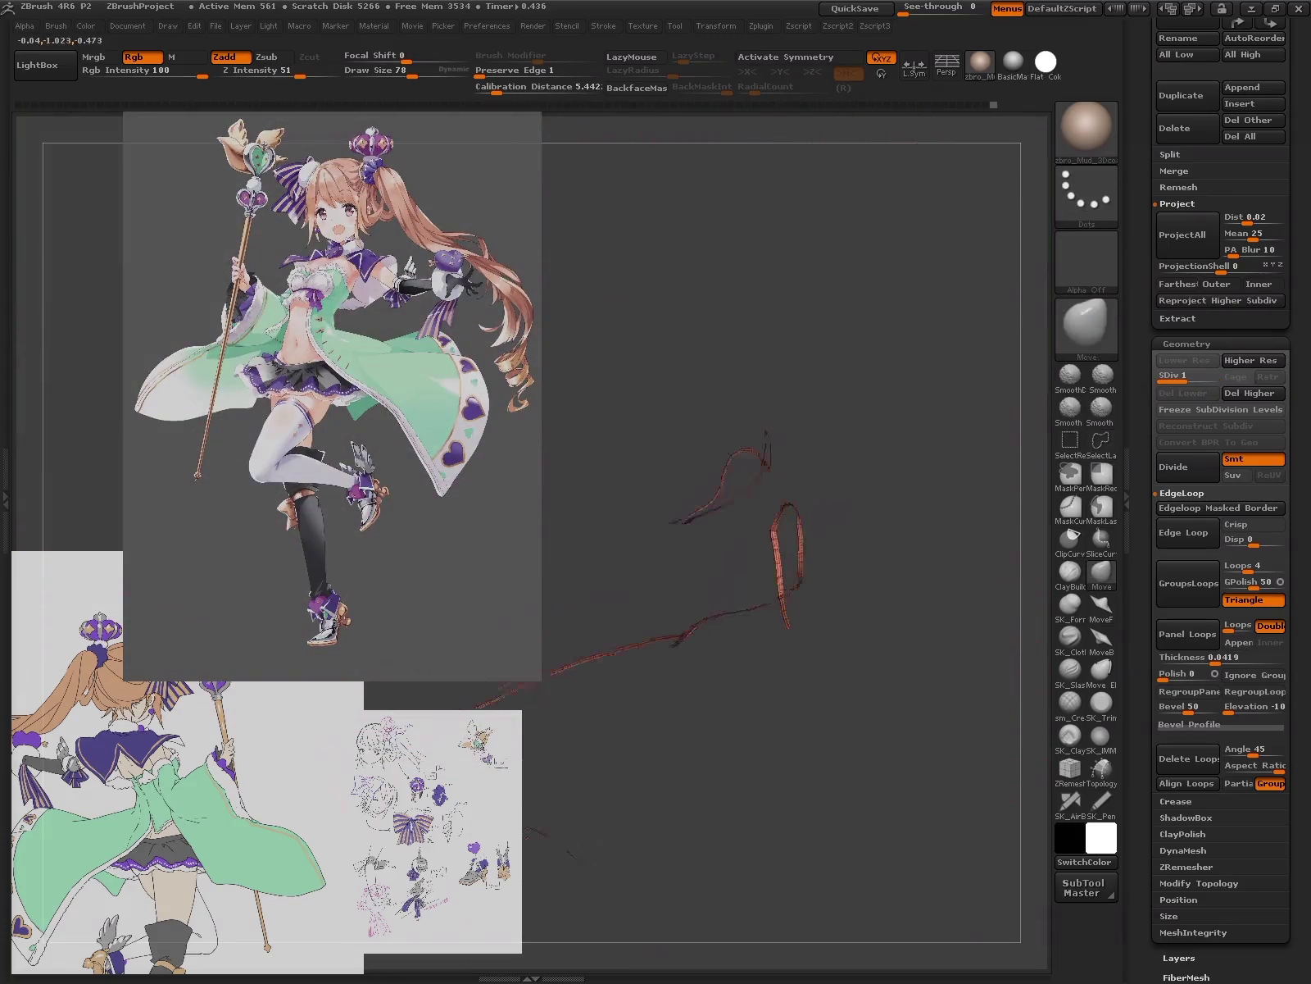
drag(762, 623, 788, 660)
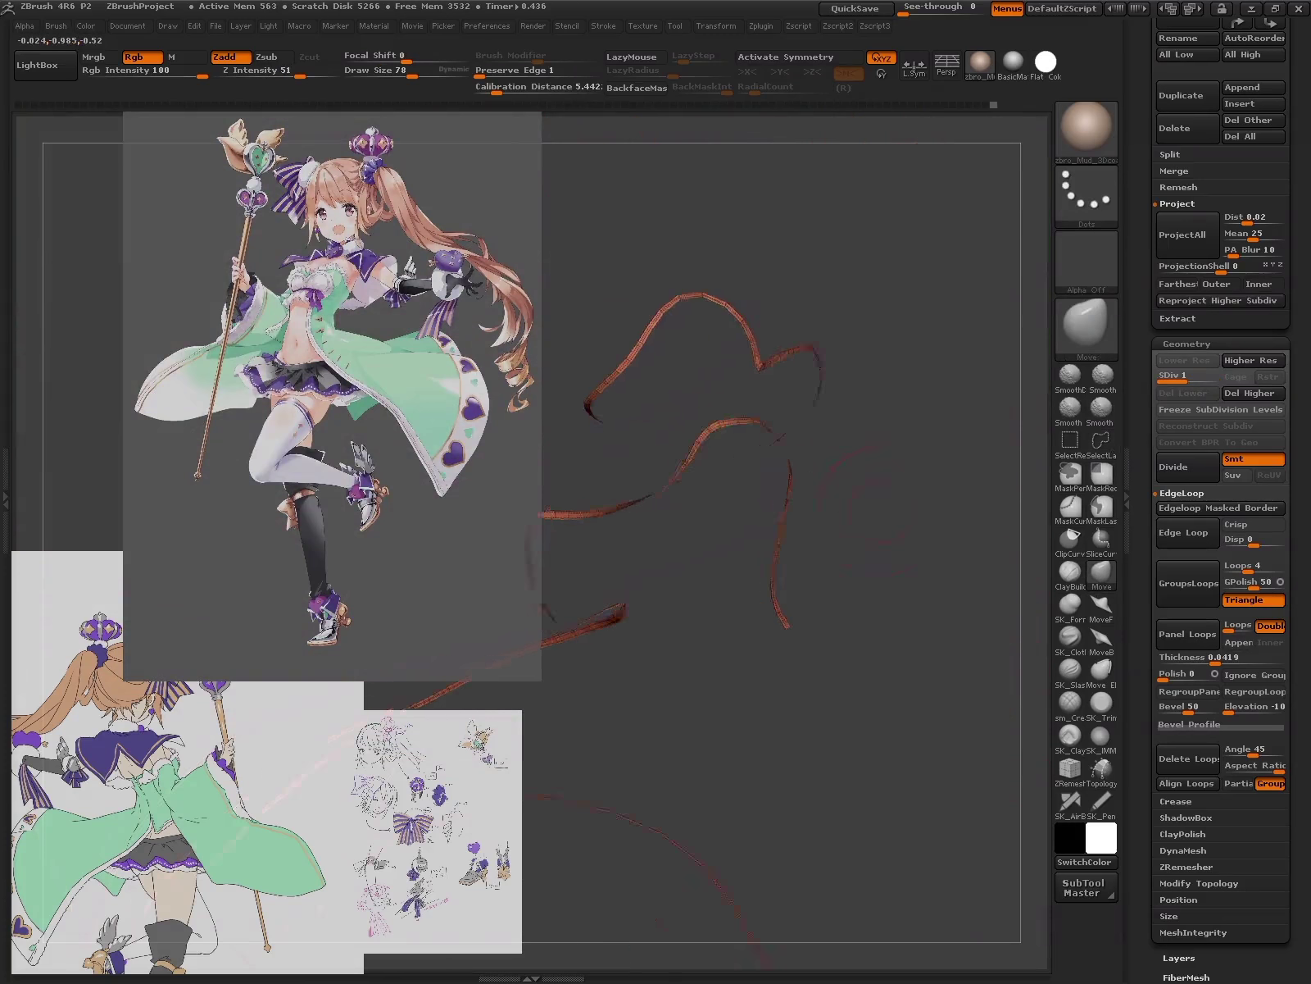
mouse_move(891, 535)
mouse_down()
mouse_move(926, 565)
mouse_move(925, 771)
mouse_move(840, 791)
mouse_move(968, 447)
mouse_up()
- Hide the small outlined piece and subdivide the remaining panel to level 2
click(892, 705)
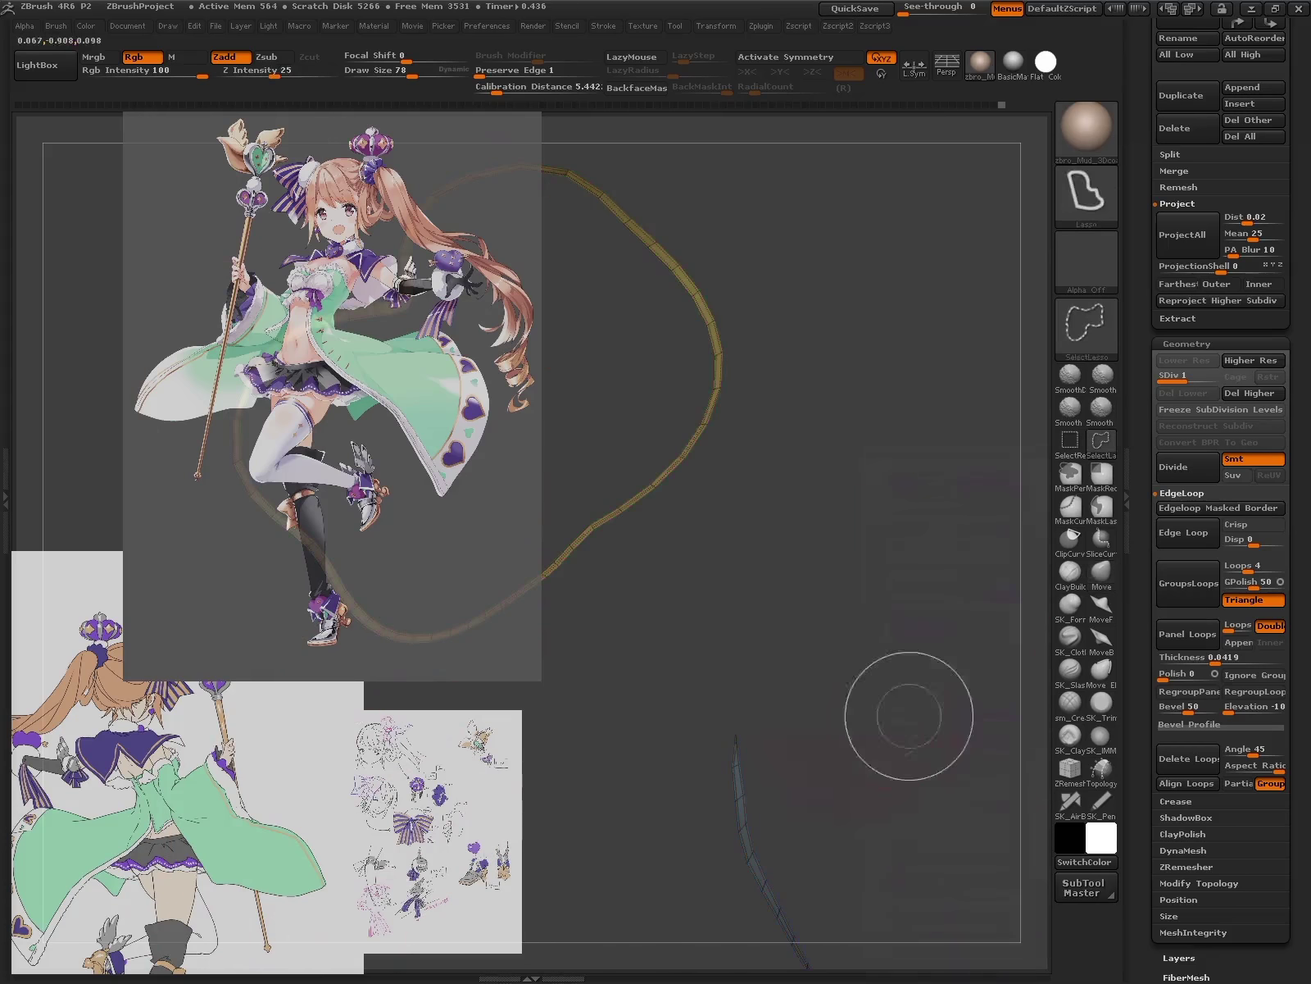
click(888, 844)
key(b)
key(m)
key(v)
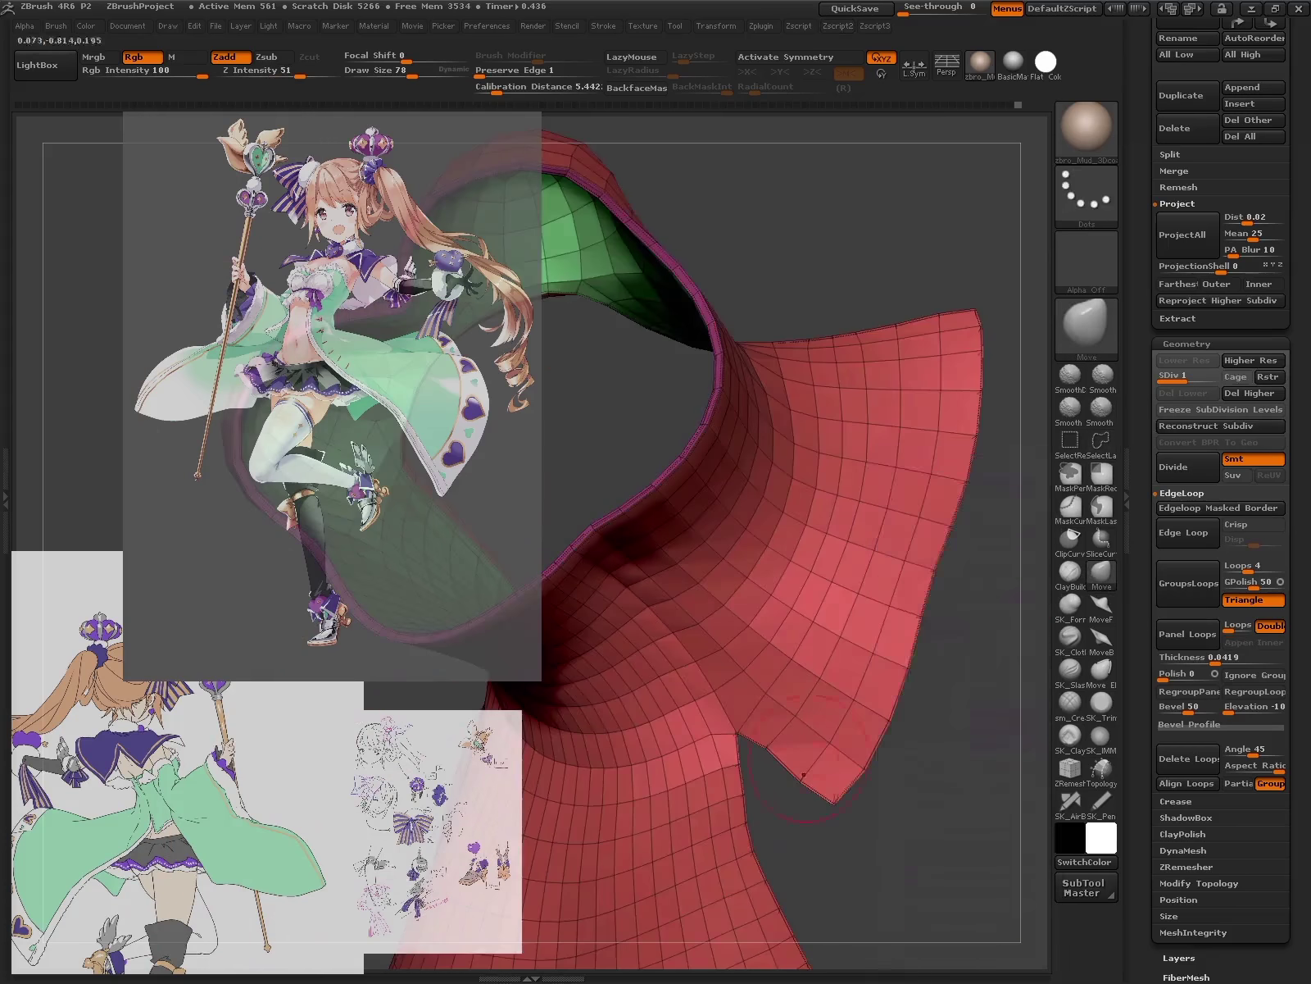
key(ctrl+d)
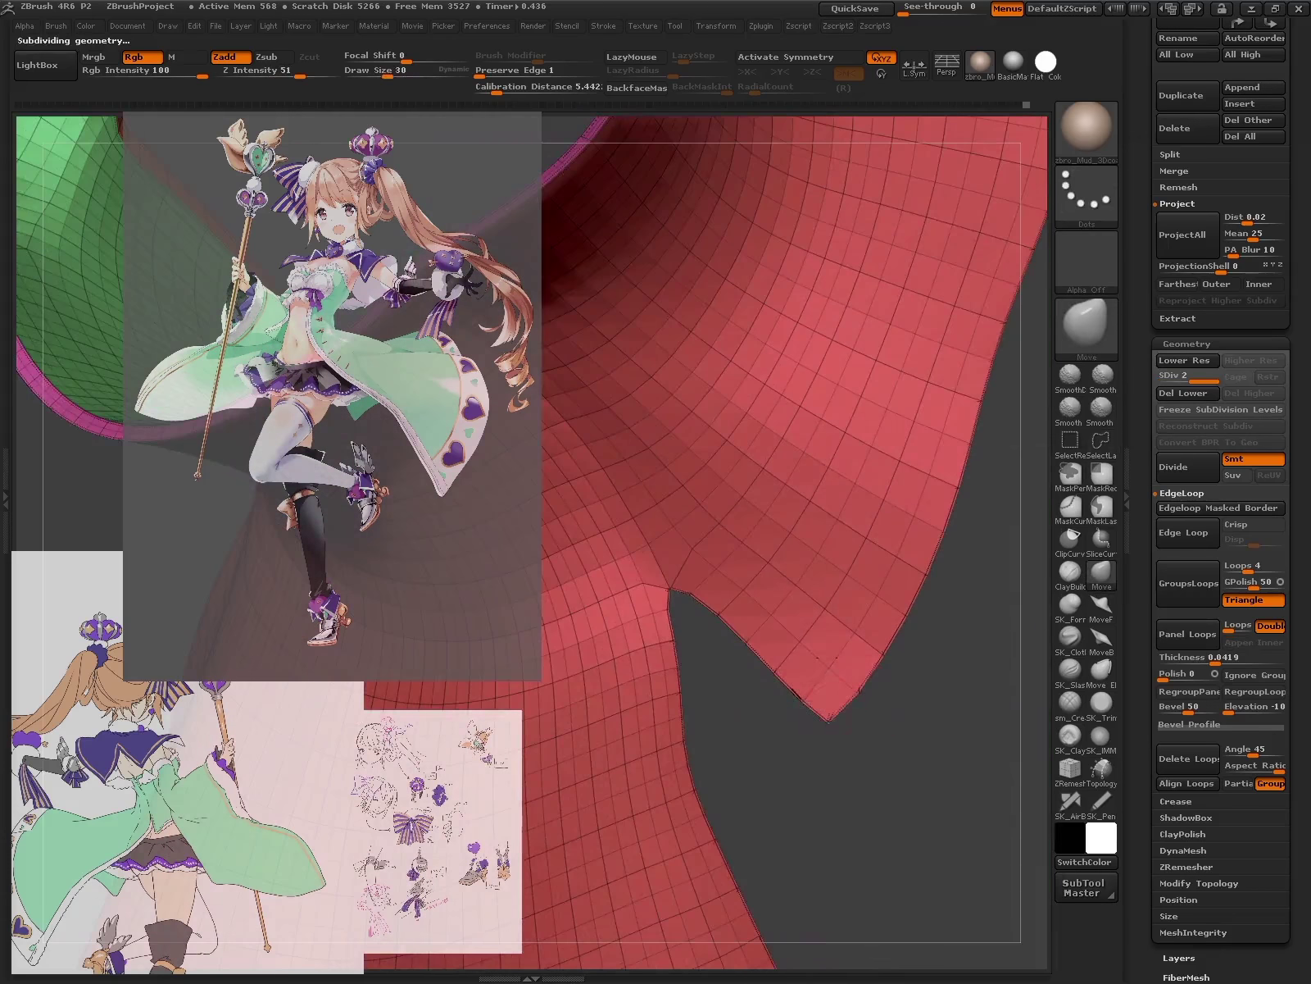
- Pull the panel's pointed tip into shape with Move, then freeze its subdivision levels
drag(828, 721, 831, 711)
ctrl+click(809, 743)
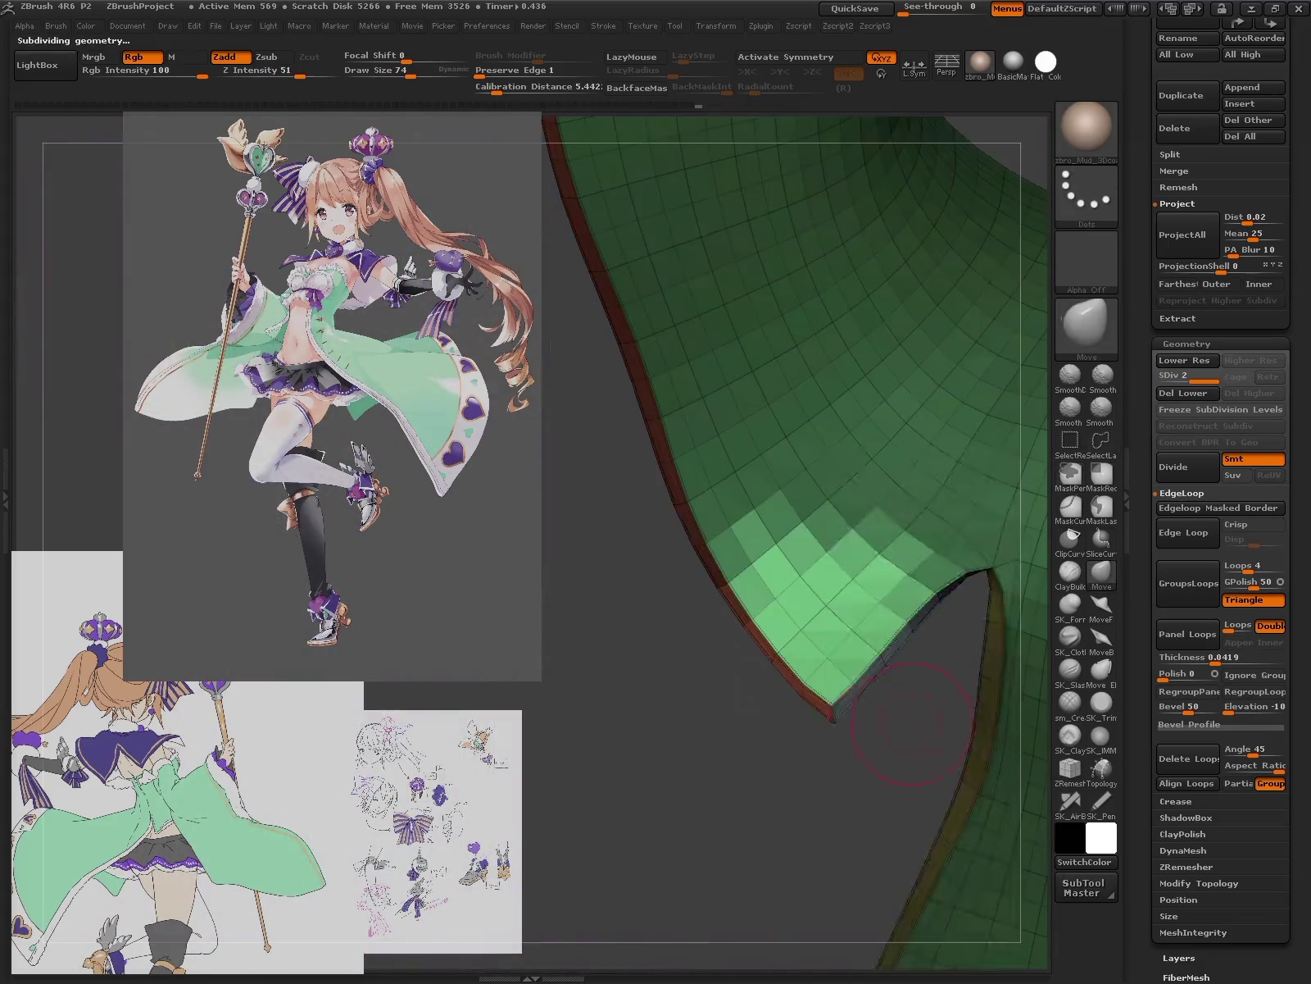
mouse_move(809, 743)
mouse_down()
mouse_move(849, 648)
mouse_move(926, 715)
mouse_up()
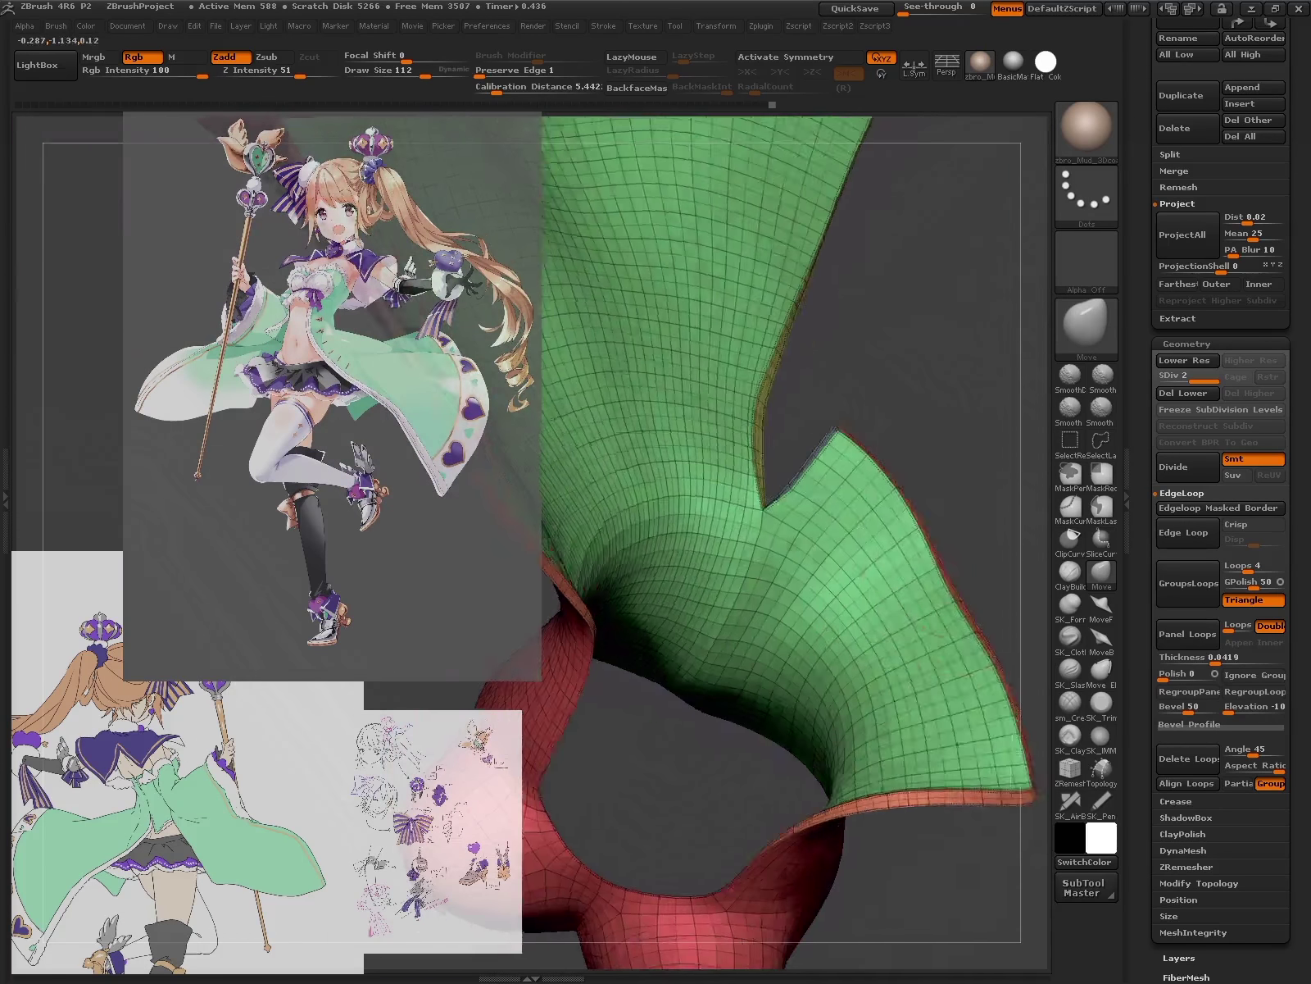
key(space)
click(1008, 514)
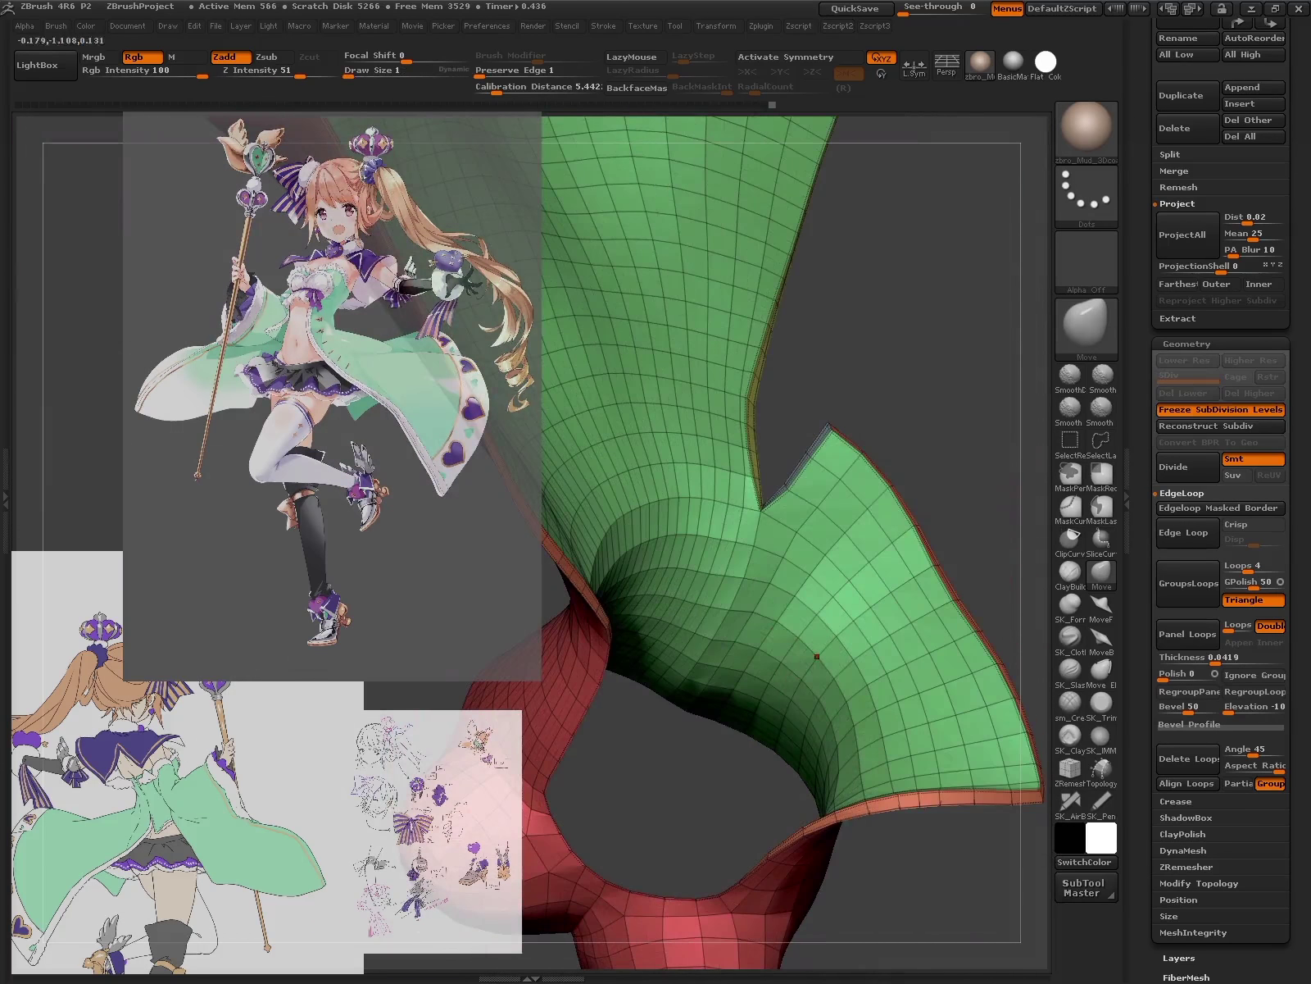
- Unfreeze subdivision levels and step the chest top back up to SDiv 3 with detail reprojected
key(q)
drag(816, 770, 878, 825)
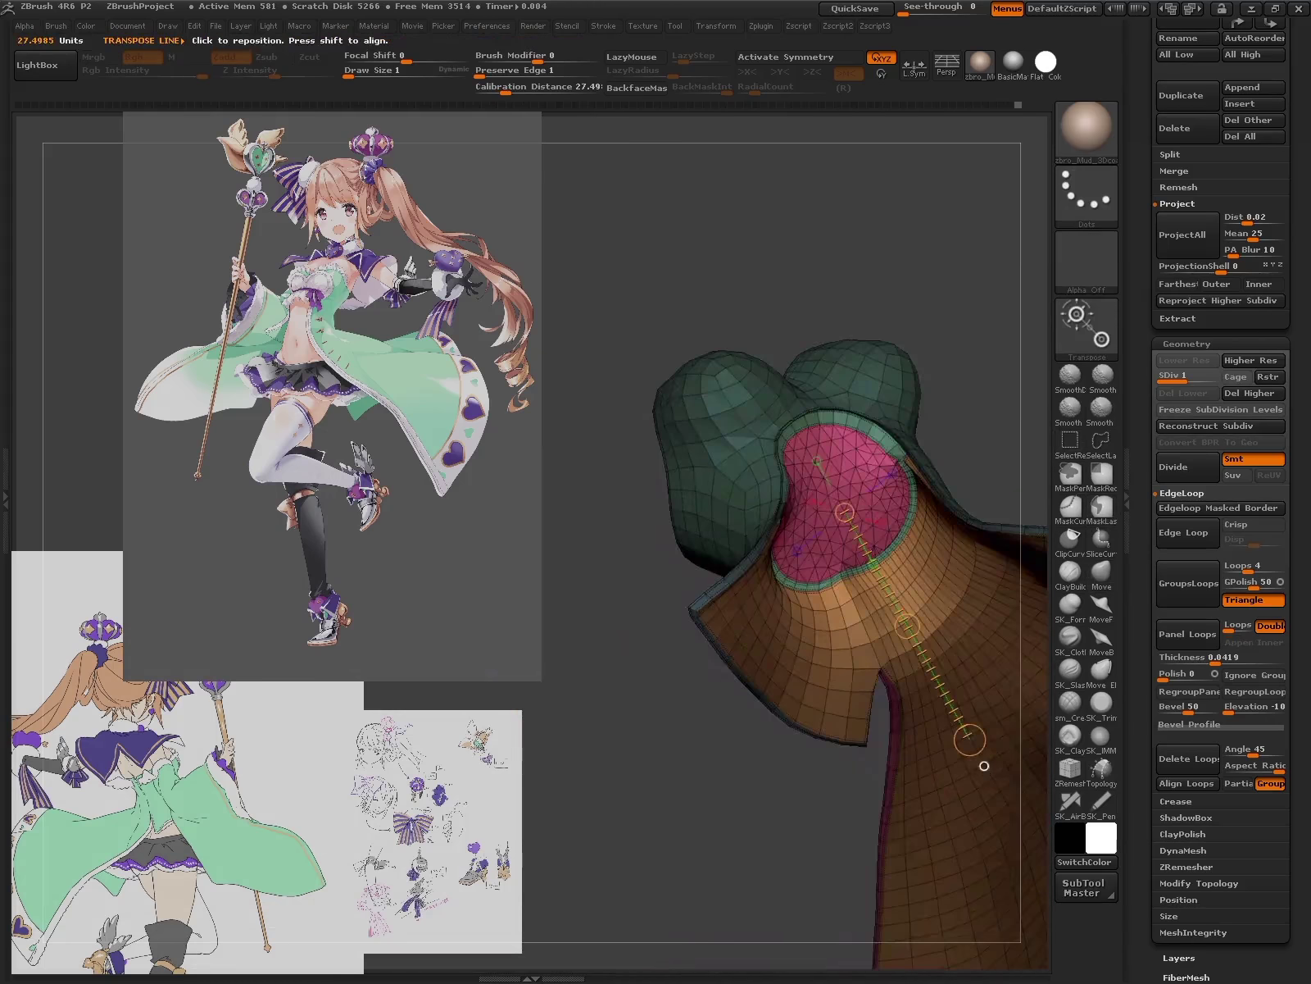
key(space)
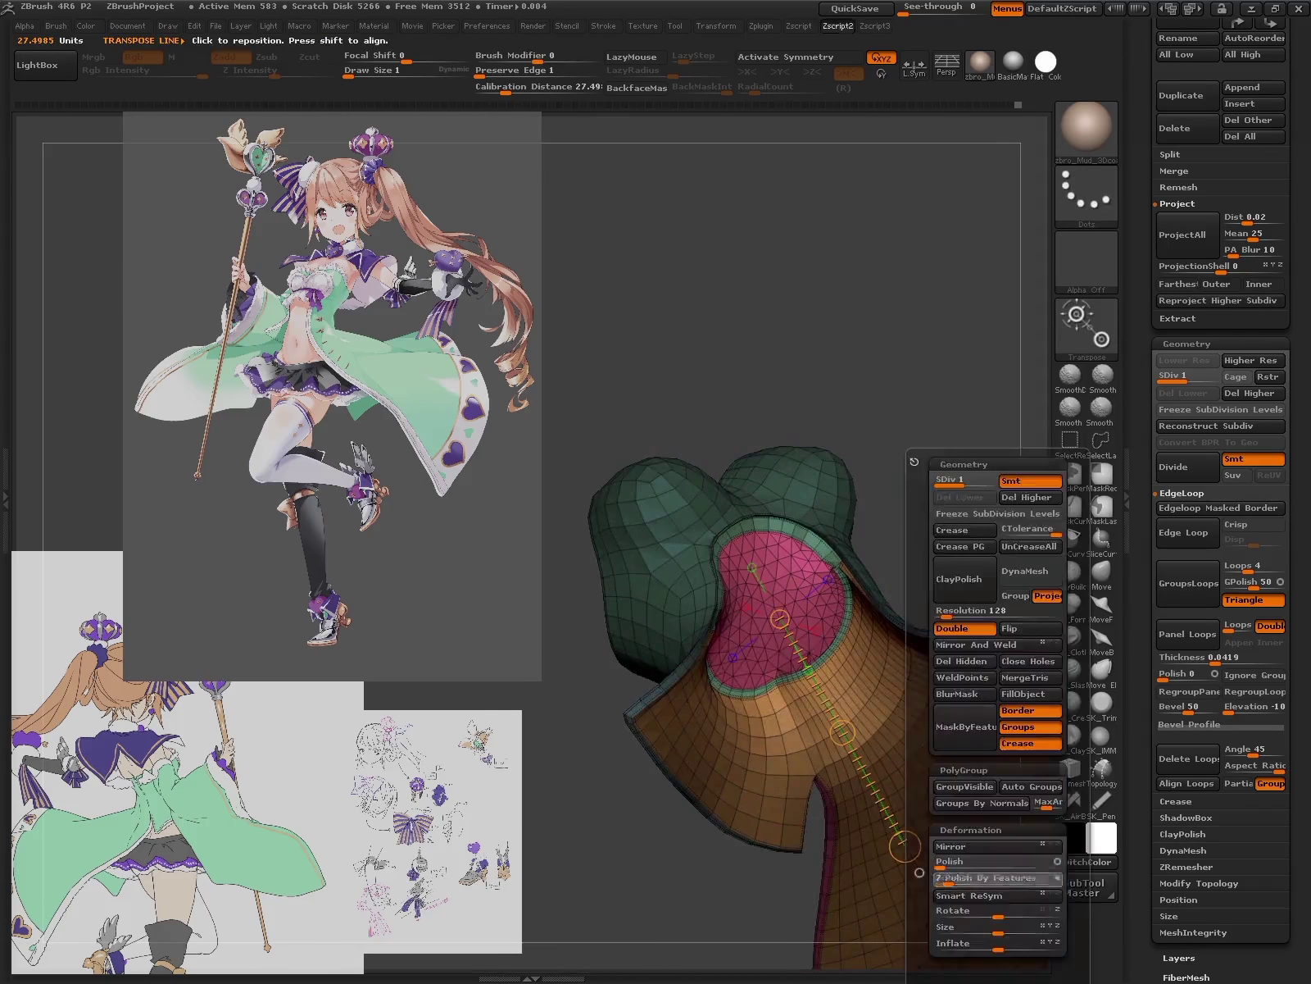
key(d)
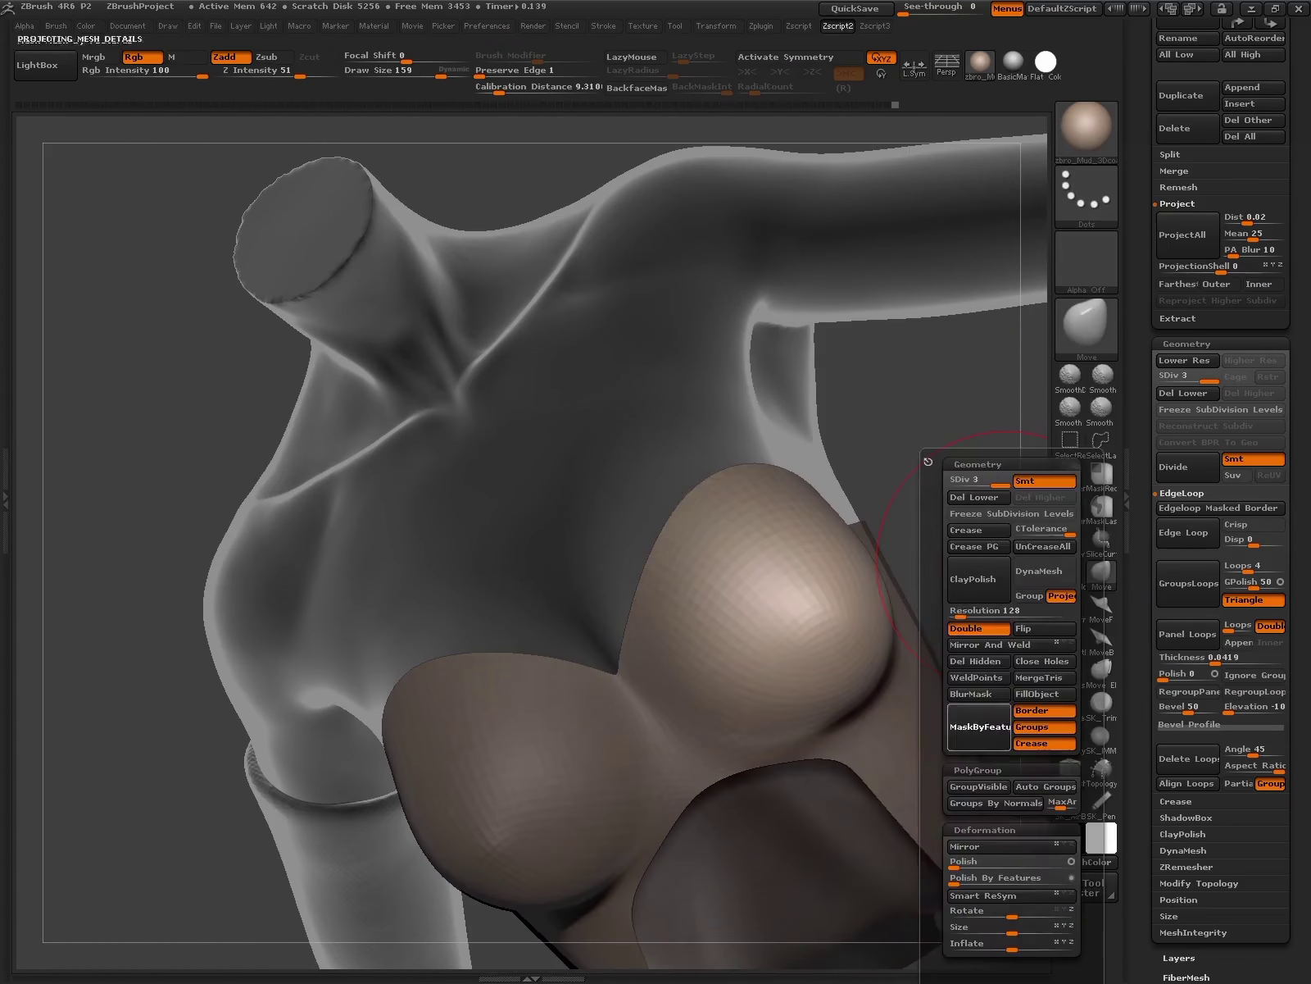
- Switch to Transpose on the isolated cape piece at SDiv 1
key(w)
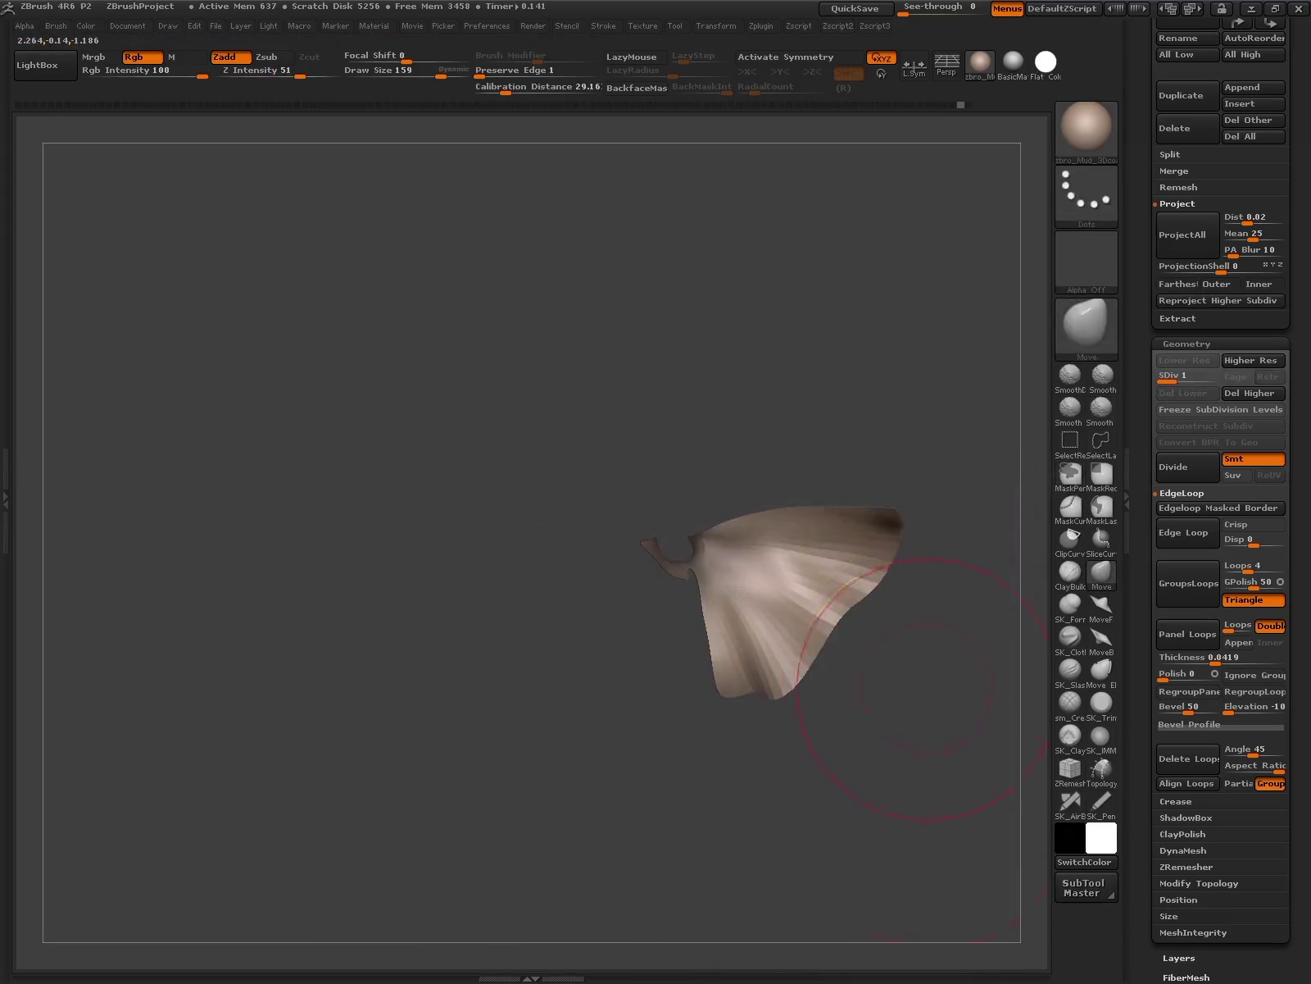
- Orient the sleeve piece, subdivide it toward SDiv 3, and lasso-hide part of it
alt+drag(934, 688, 796, 790)
drag(786, 673, 888, 673)
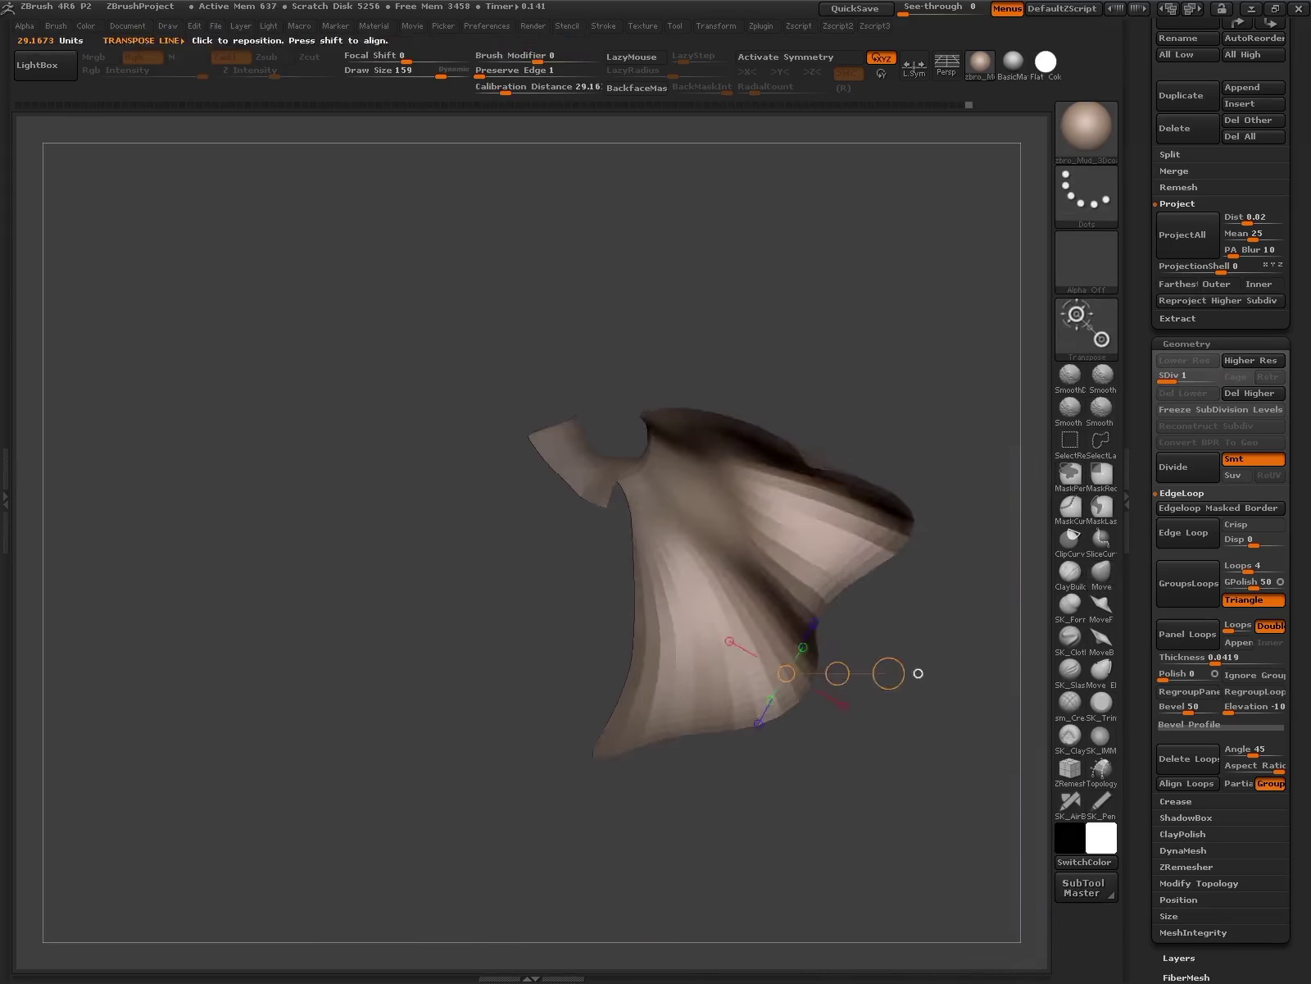
drag(789, 730, 911, 495)
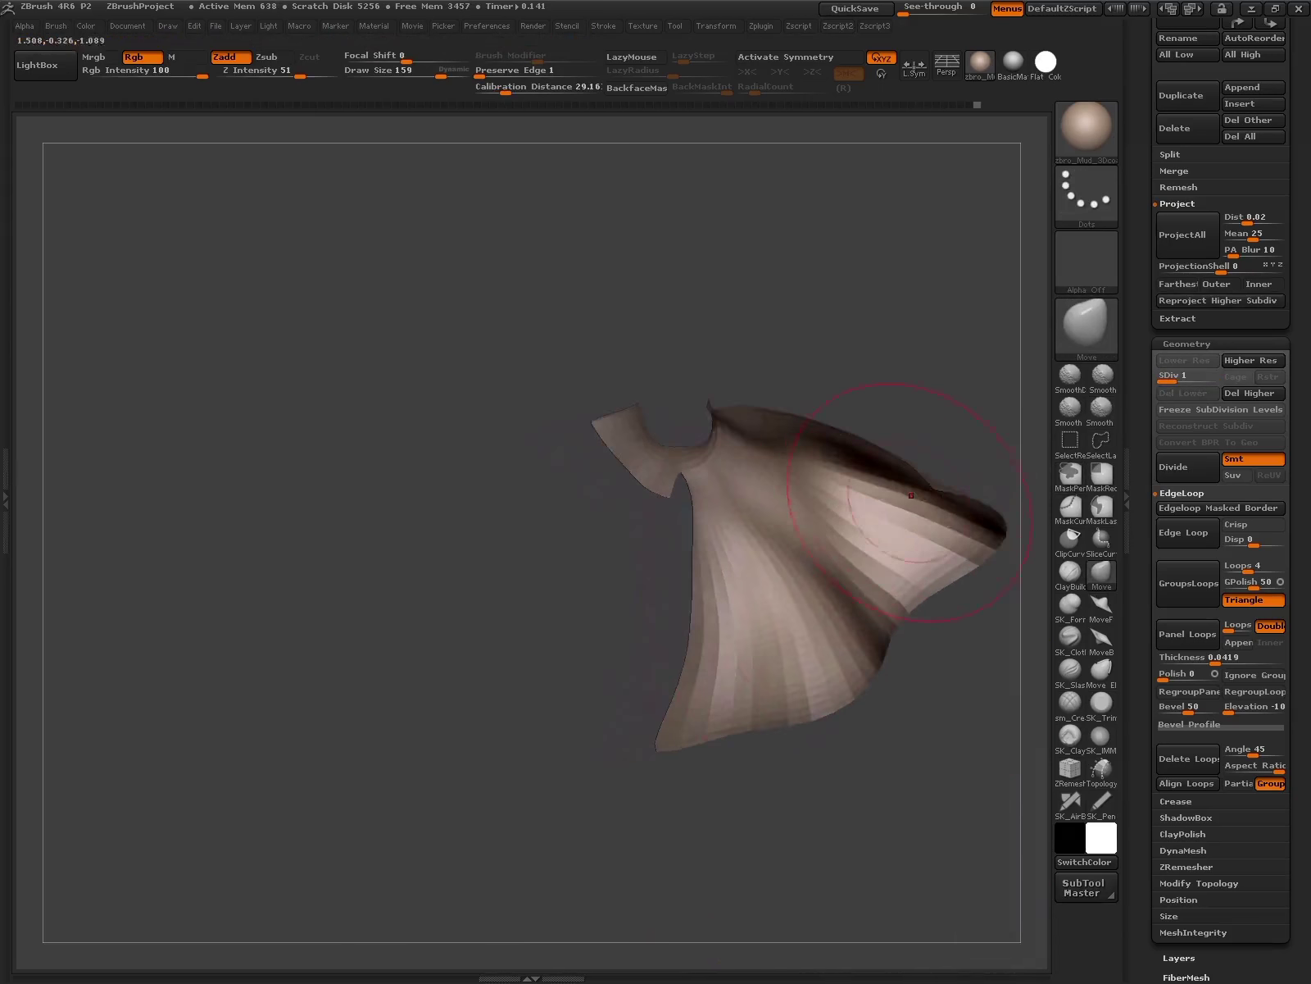
drag(822, 497, 912, 509)
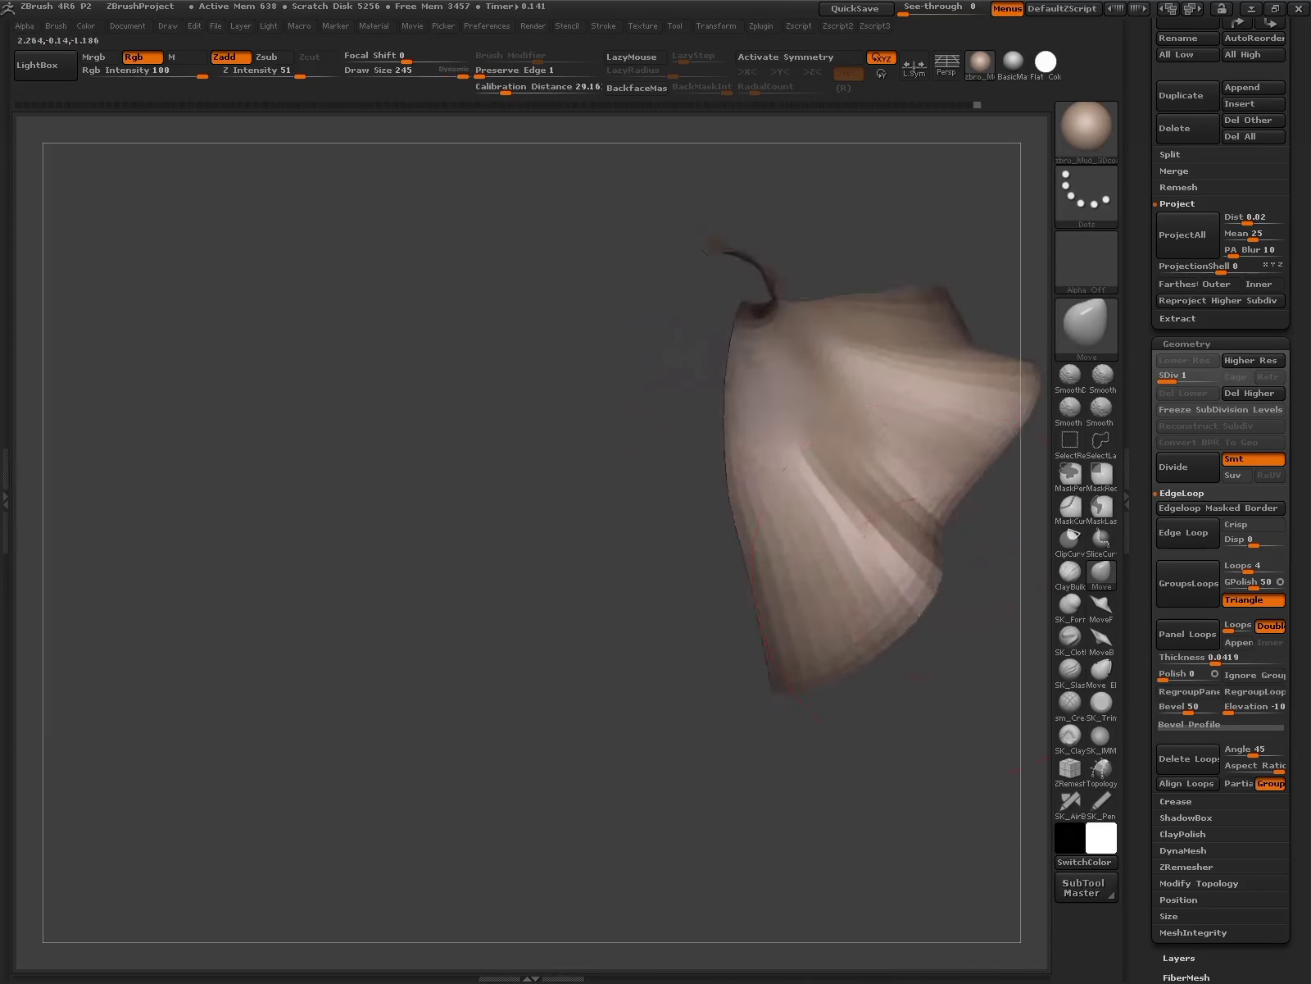
key(ctrl+d)
key(ctrl+d)
mouse_move(917, 777)
mouse_down()
mouse_move(869, 574)
mouse_move(846, 909)
mouse_up()
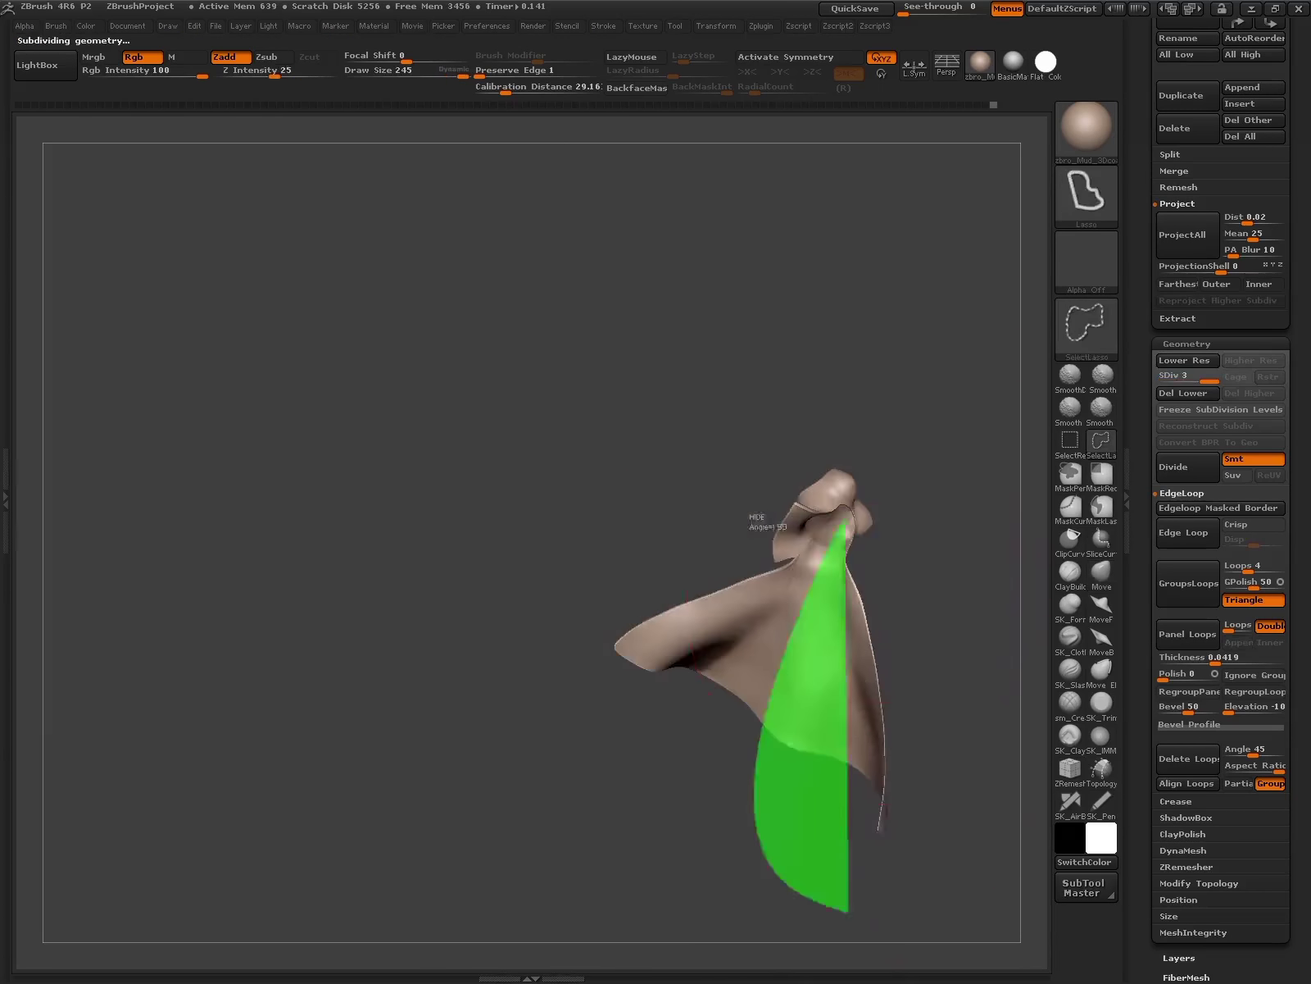
key(f)
key(q)
- Smooth the curled sleeve edge with SmoothDirectional, then show the Spotlight reference images
drag(736, 523, 847, 765)
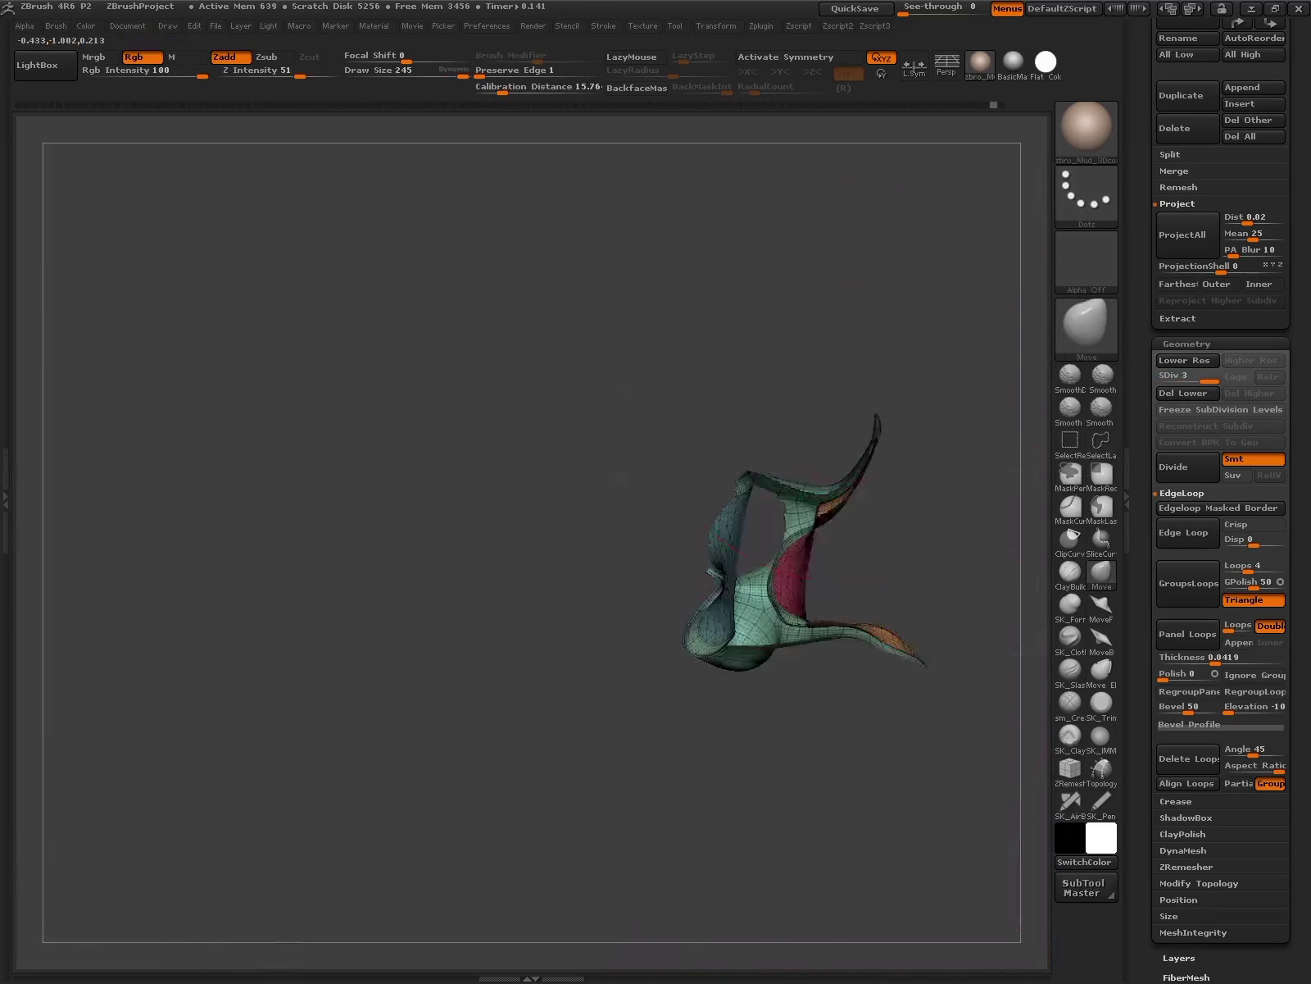
alt+drag(950, 623, 918, 557)
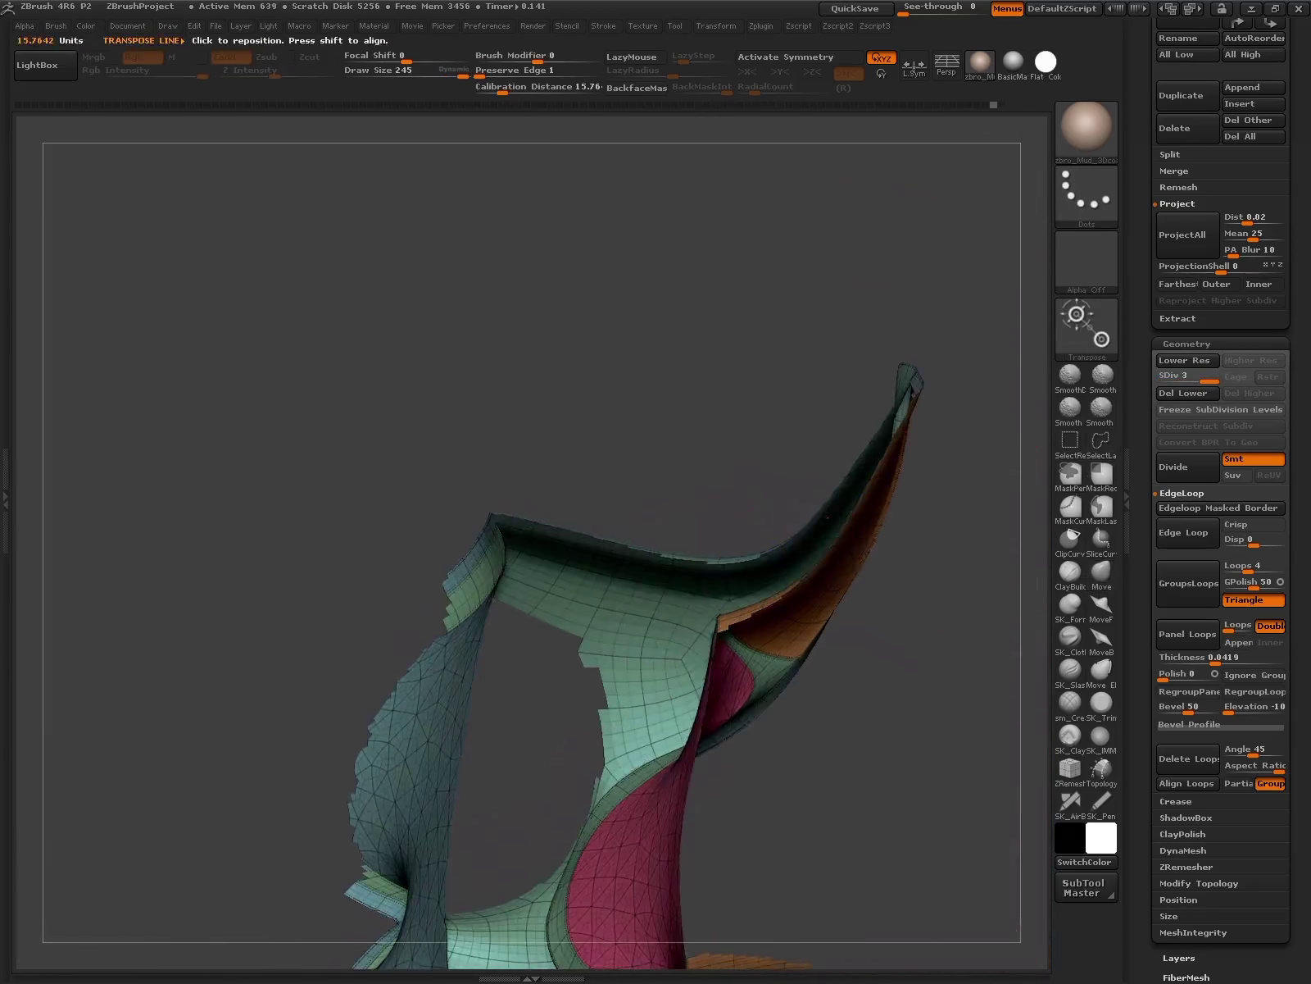
drag(525, 543, 840, 771)
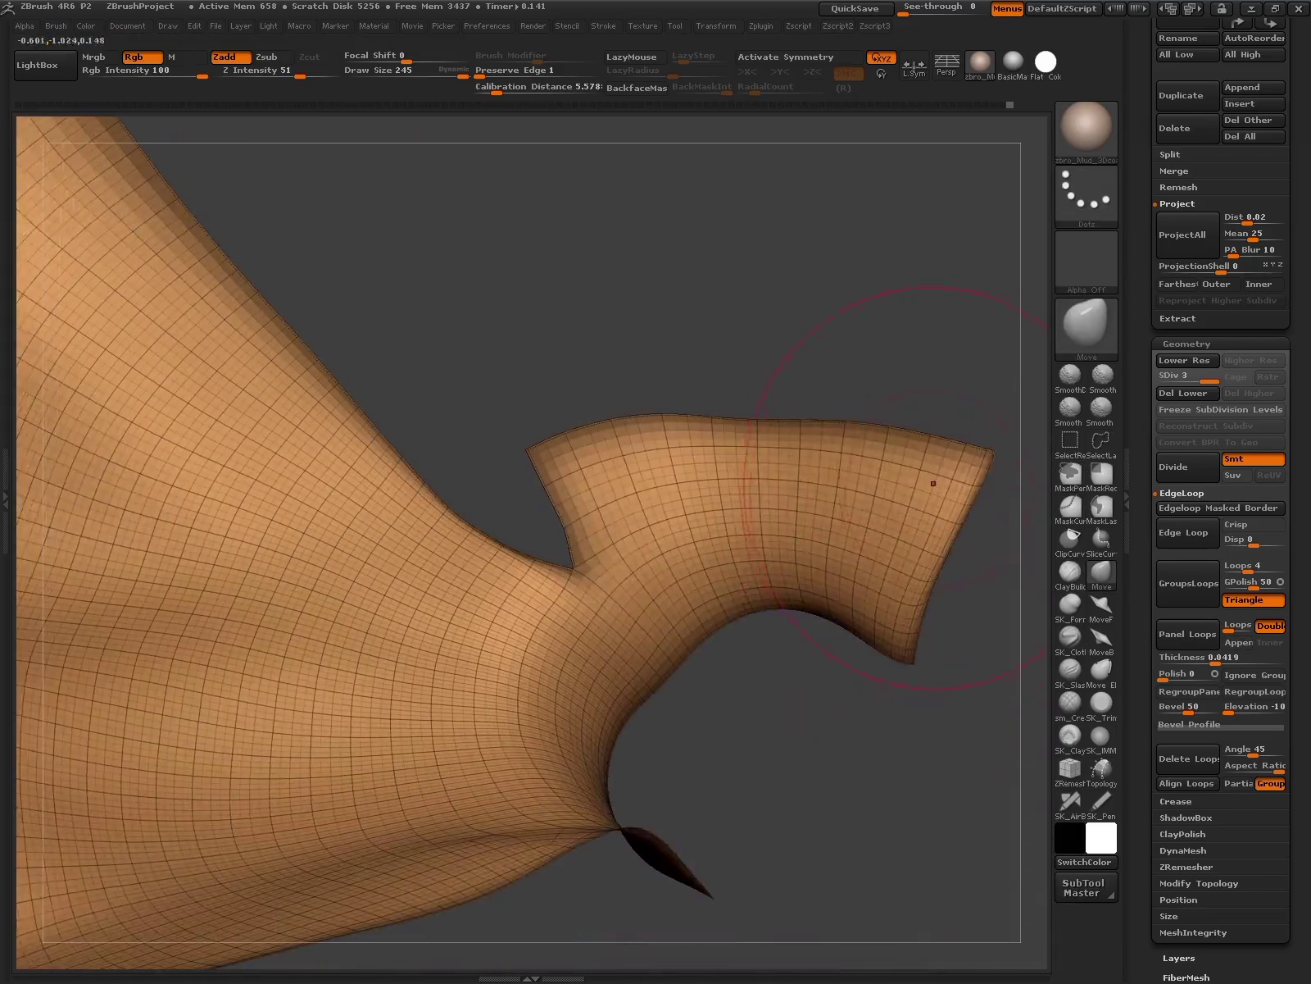
drag(849, 482, 820, 491)
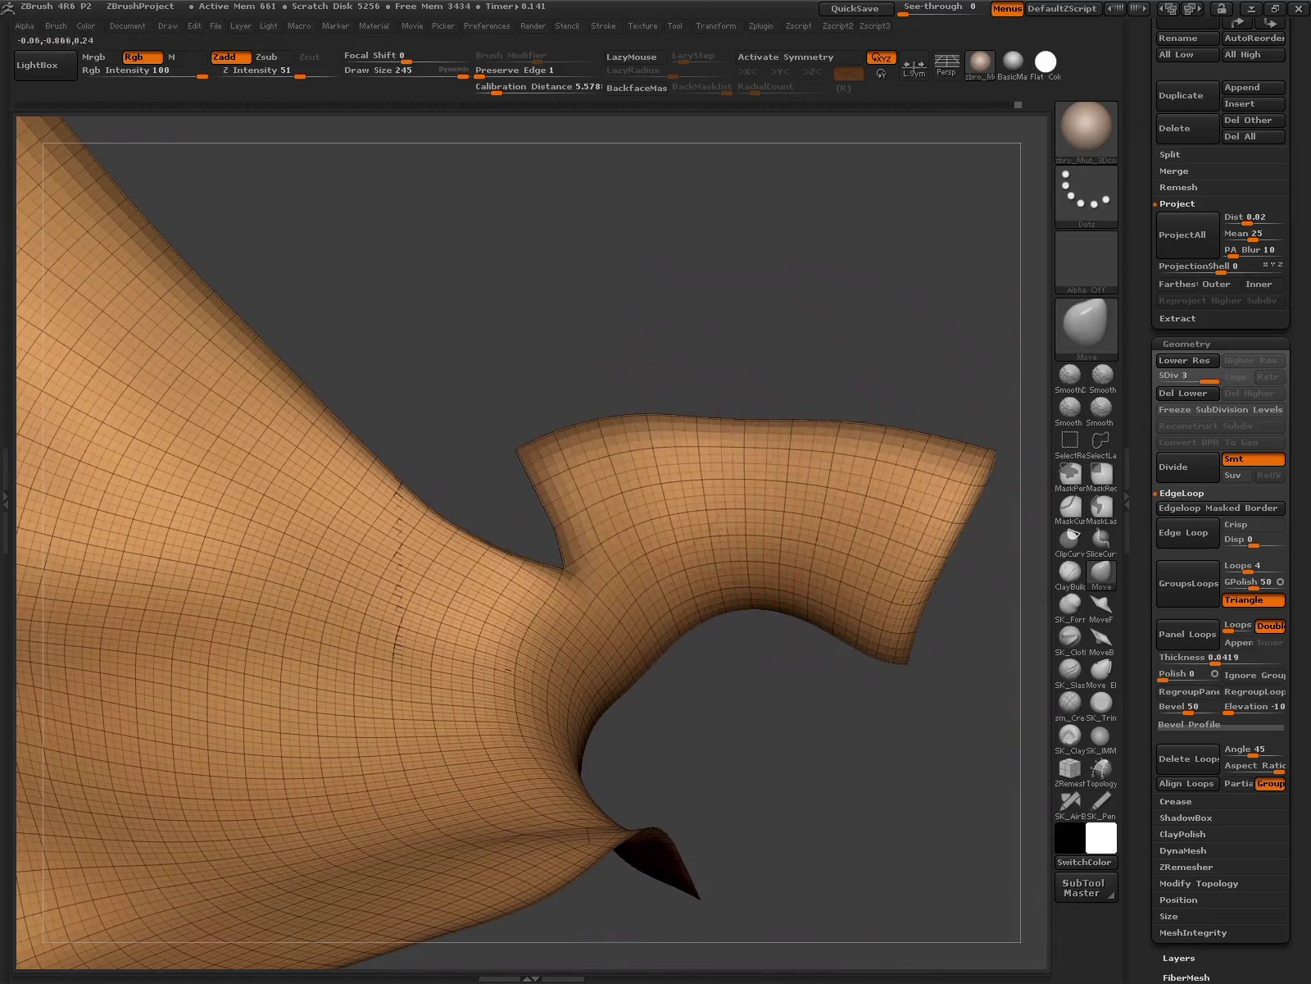
key(shift)
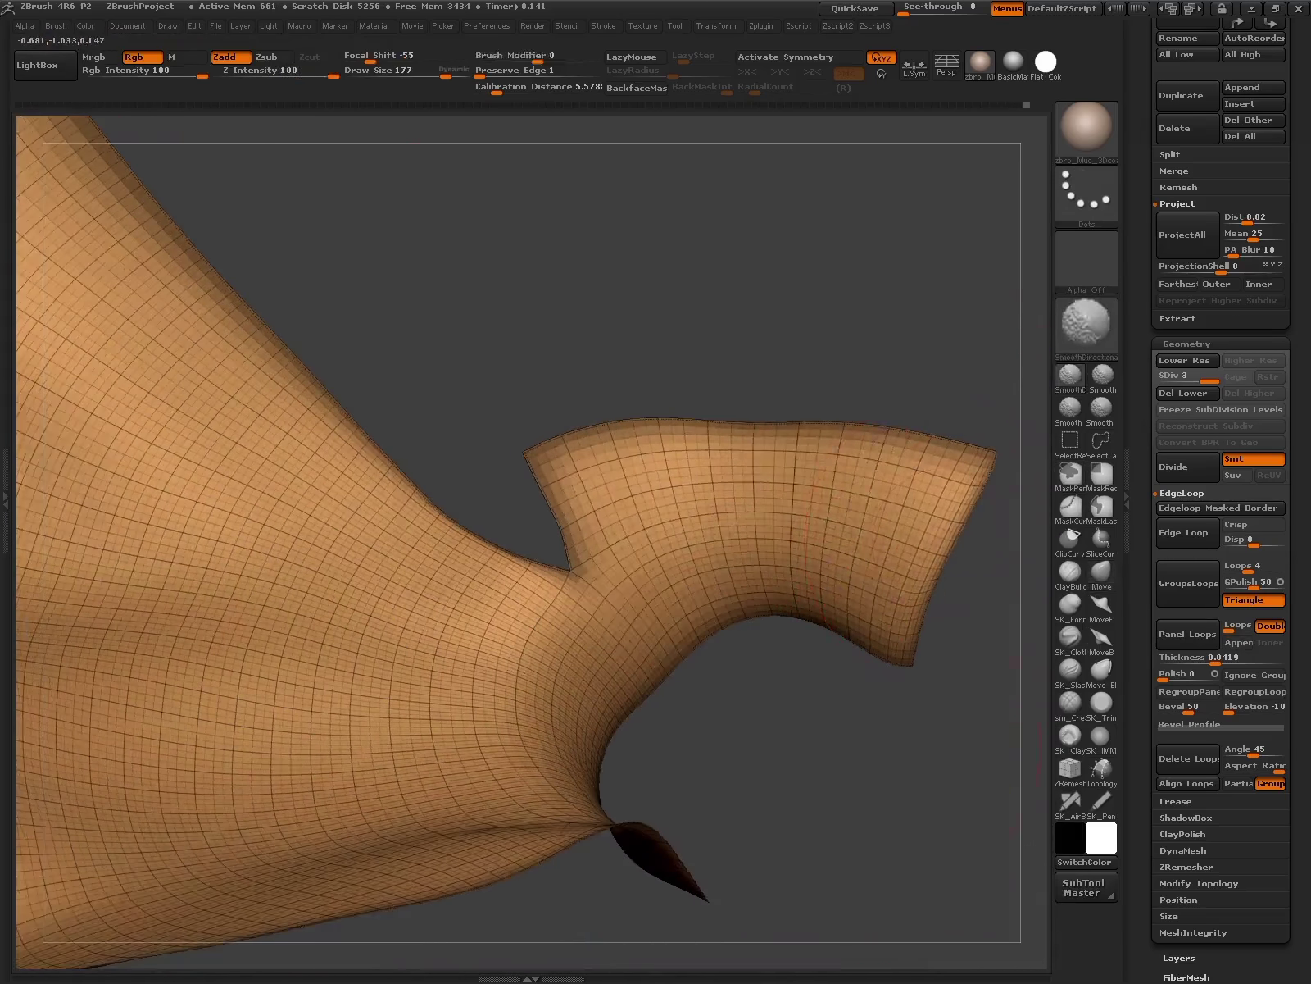
drag(860, 738, 750, 475)
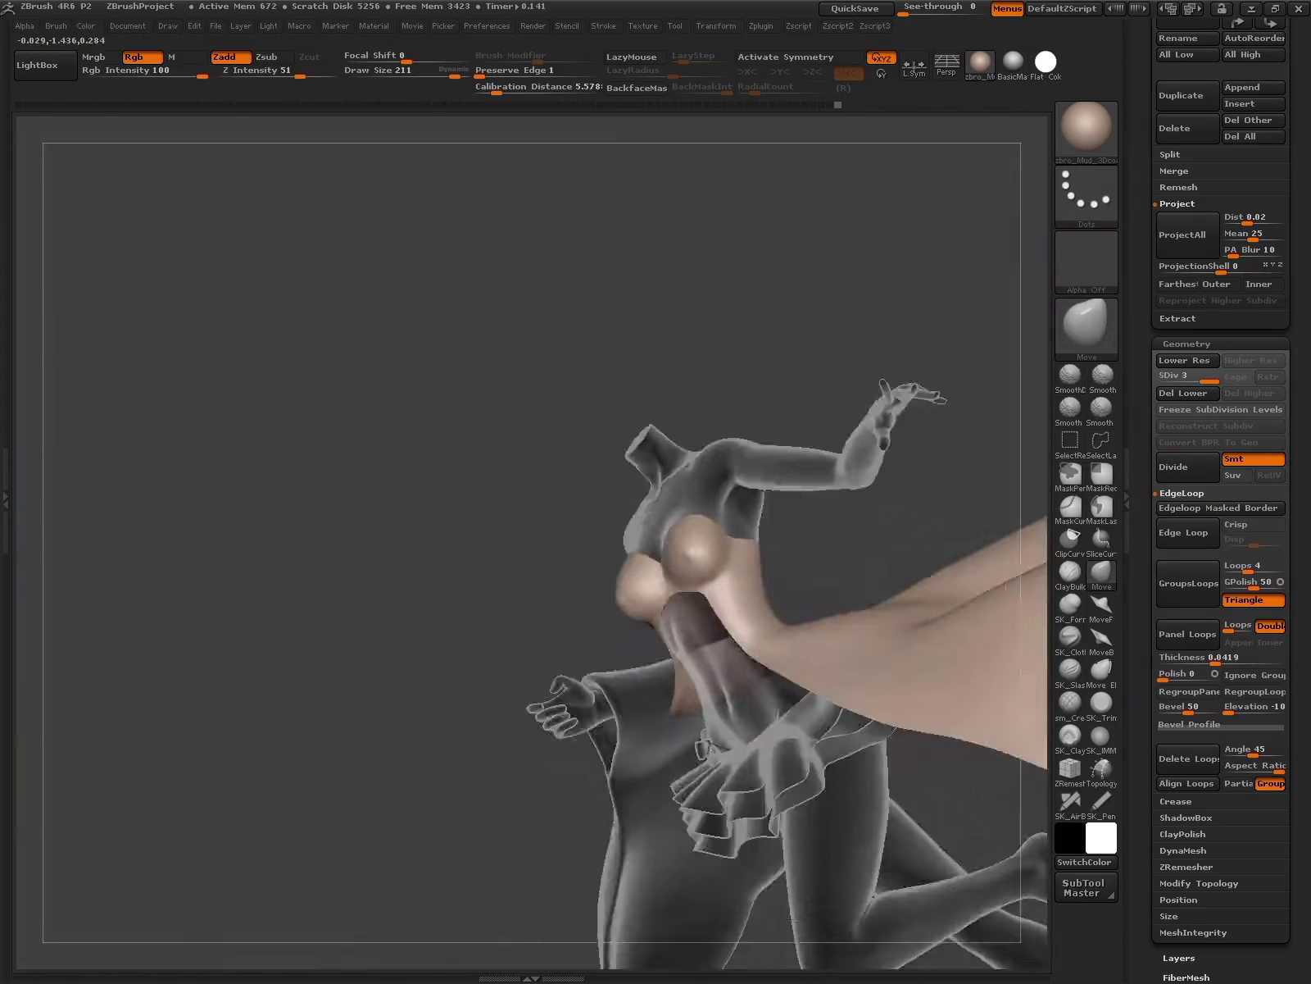
drag(893, 812, 1034, 474)
key(shift)
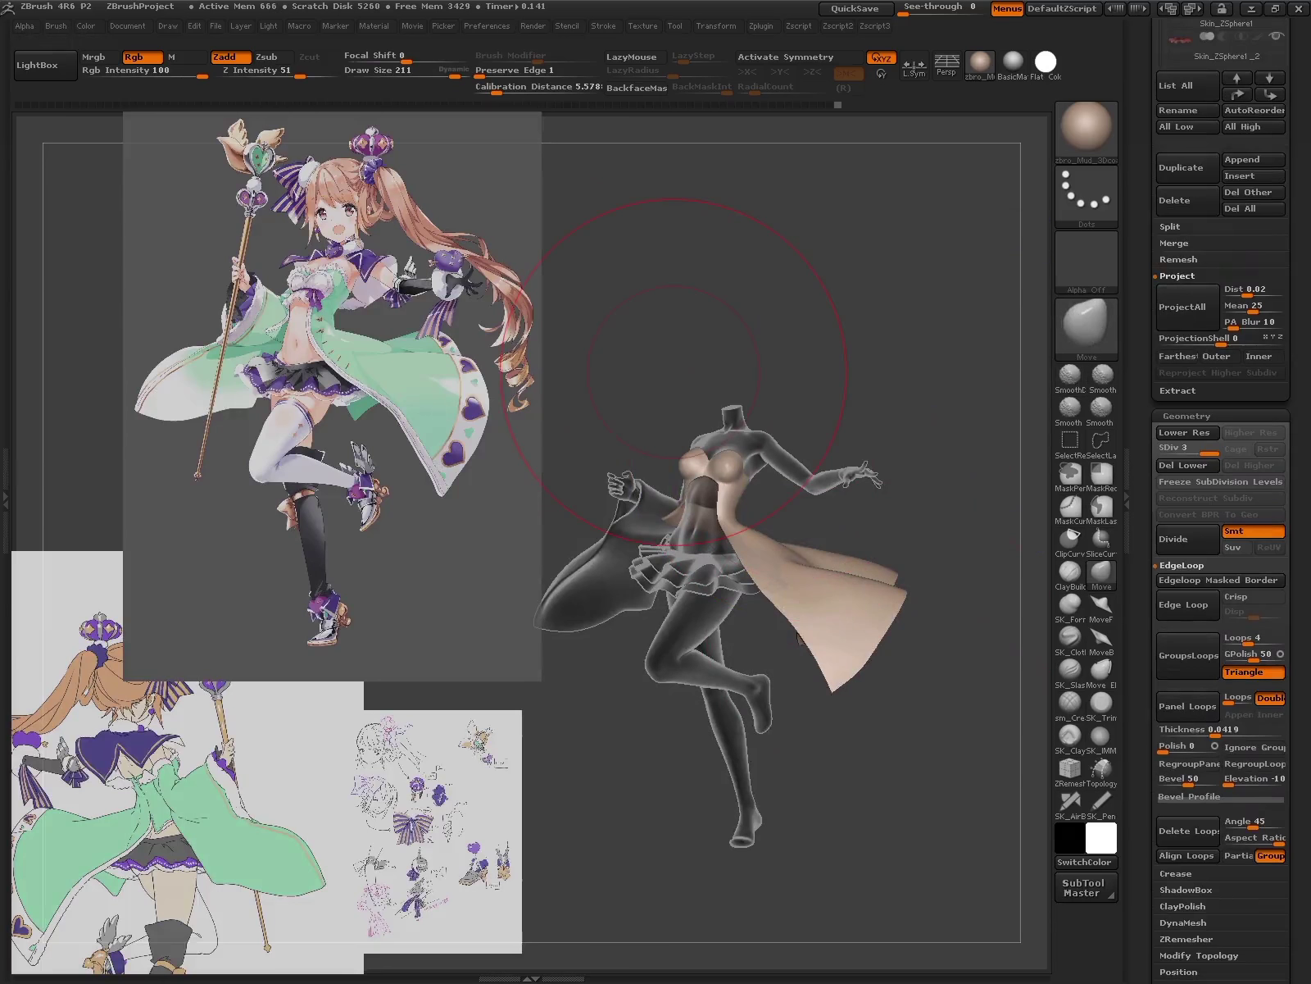
- Enlarge the character reference, hide it, and select Skin_Base_x7 zoomed in on the torso
key(z)
drag(365, 361, 515, 767)
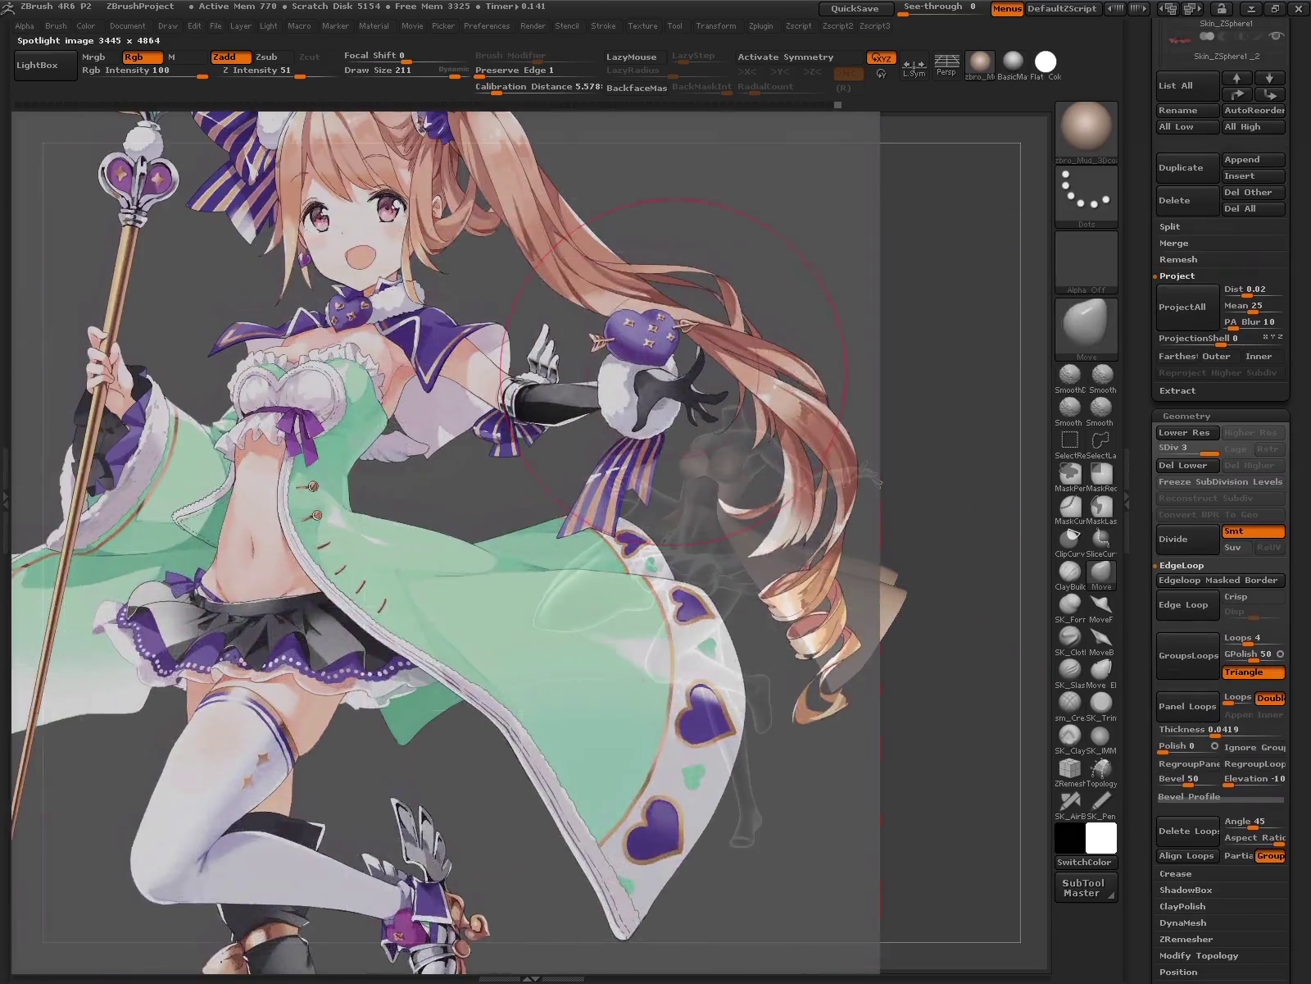
key(z)
key(shift+z)
key(b)
key(m)
key(v)
alt+click(885, 565)
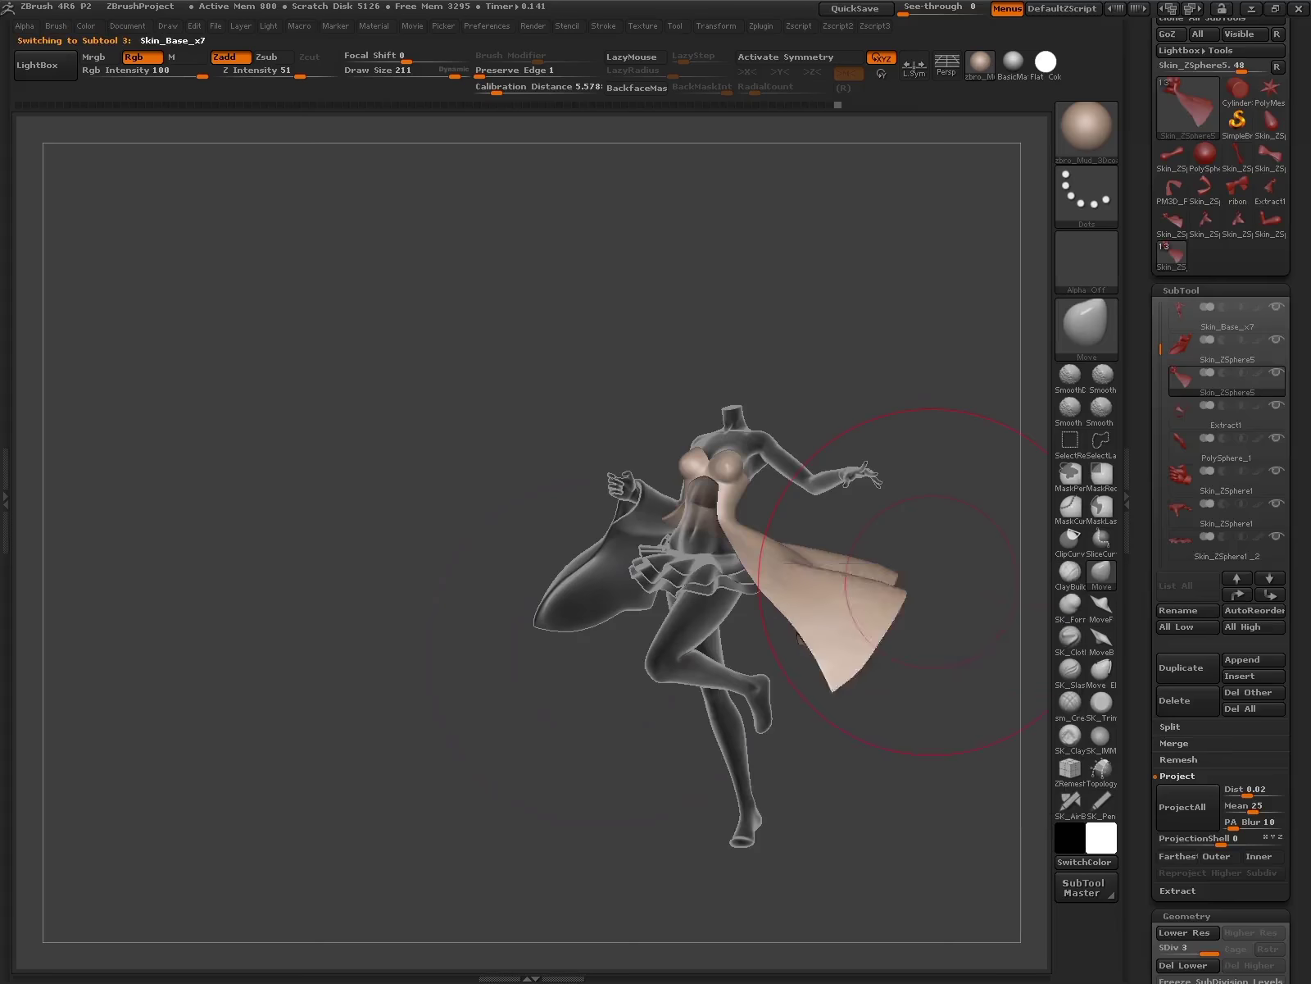
alt+drag(752, 507, 828, 753)
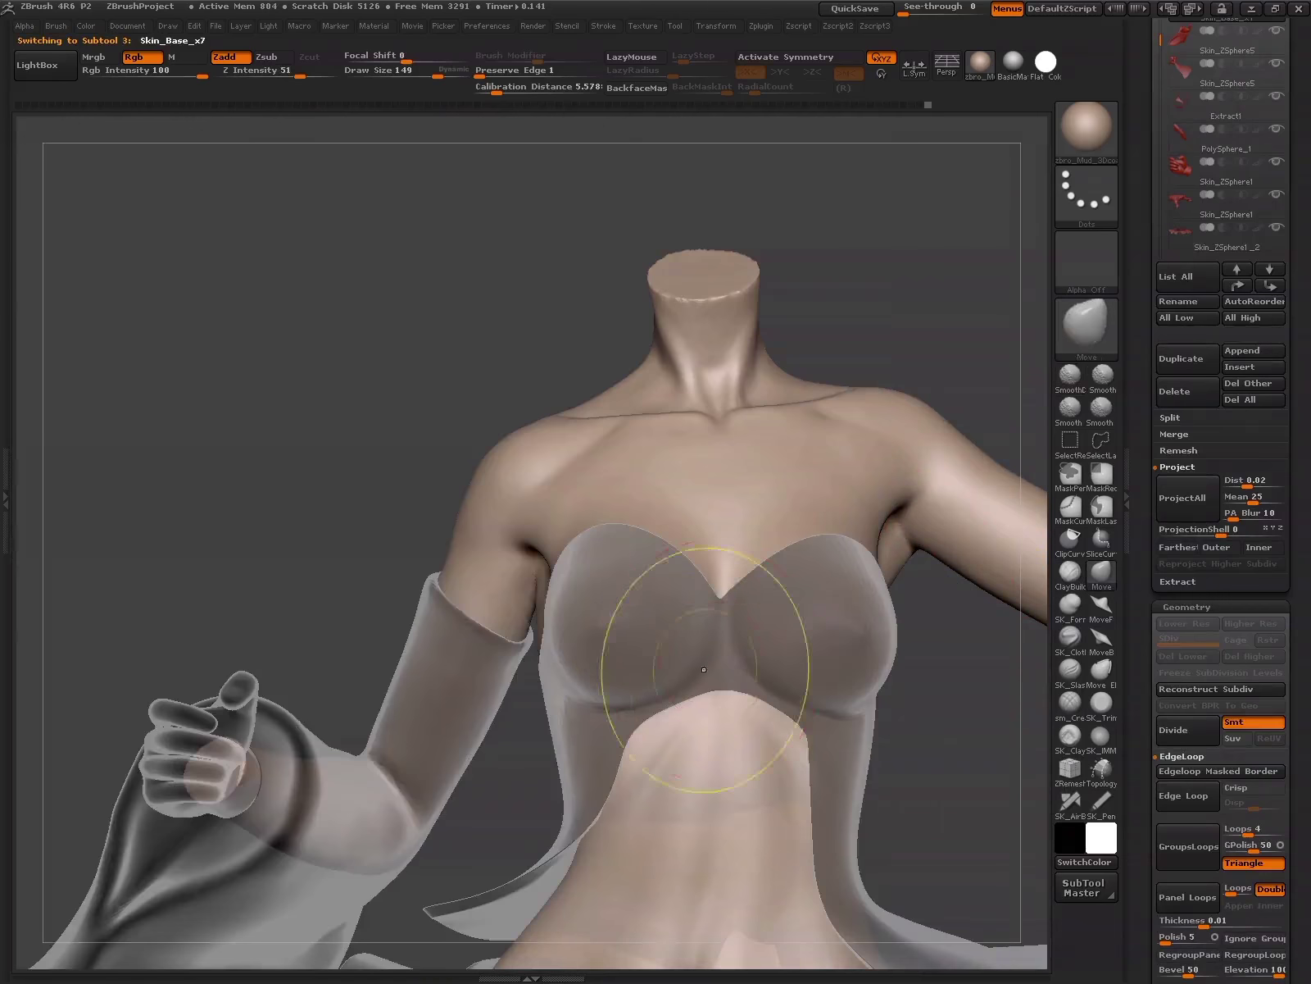
- Mask the chest in a strapless-top shape, checking it against the character reference
key(ctrl)
key(ctrl)
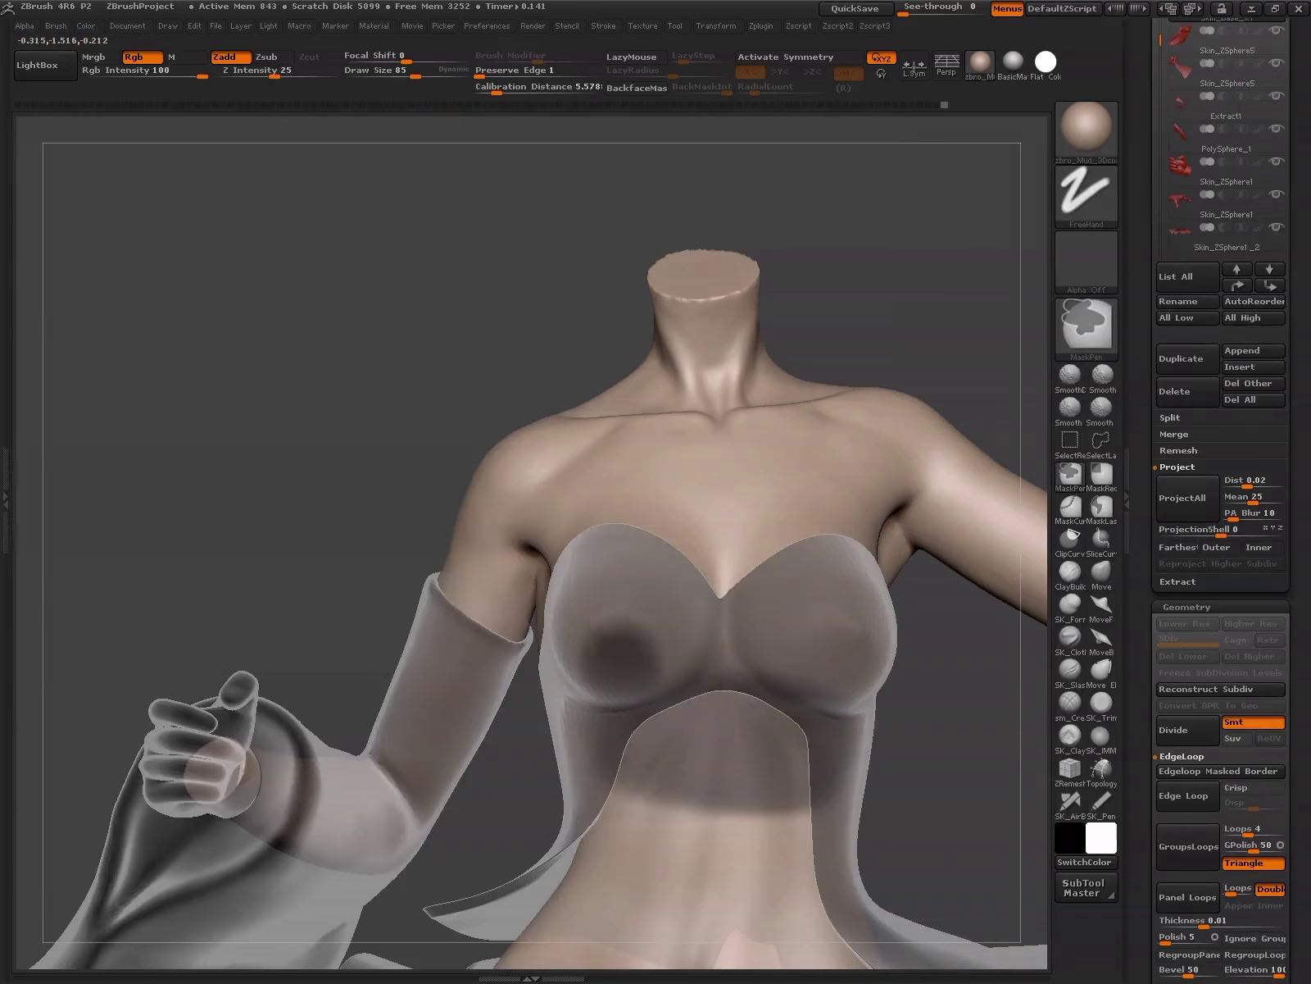
shift+drag(761, 671, 828, 648)
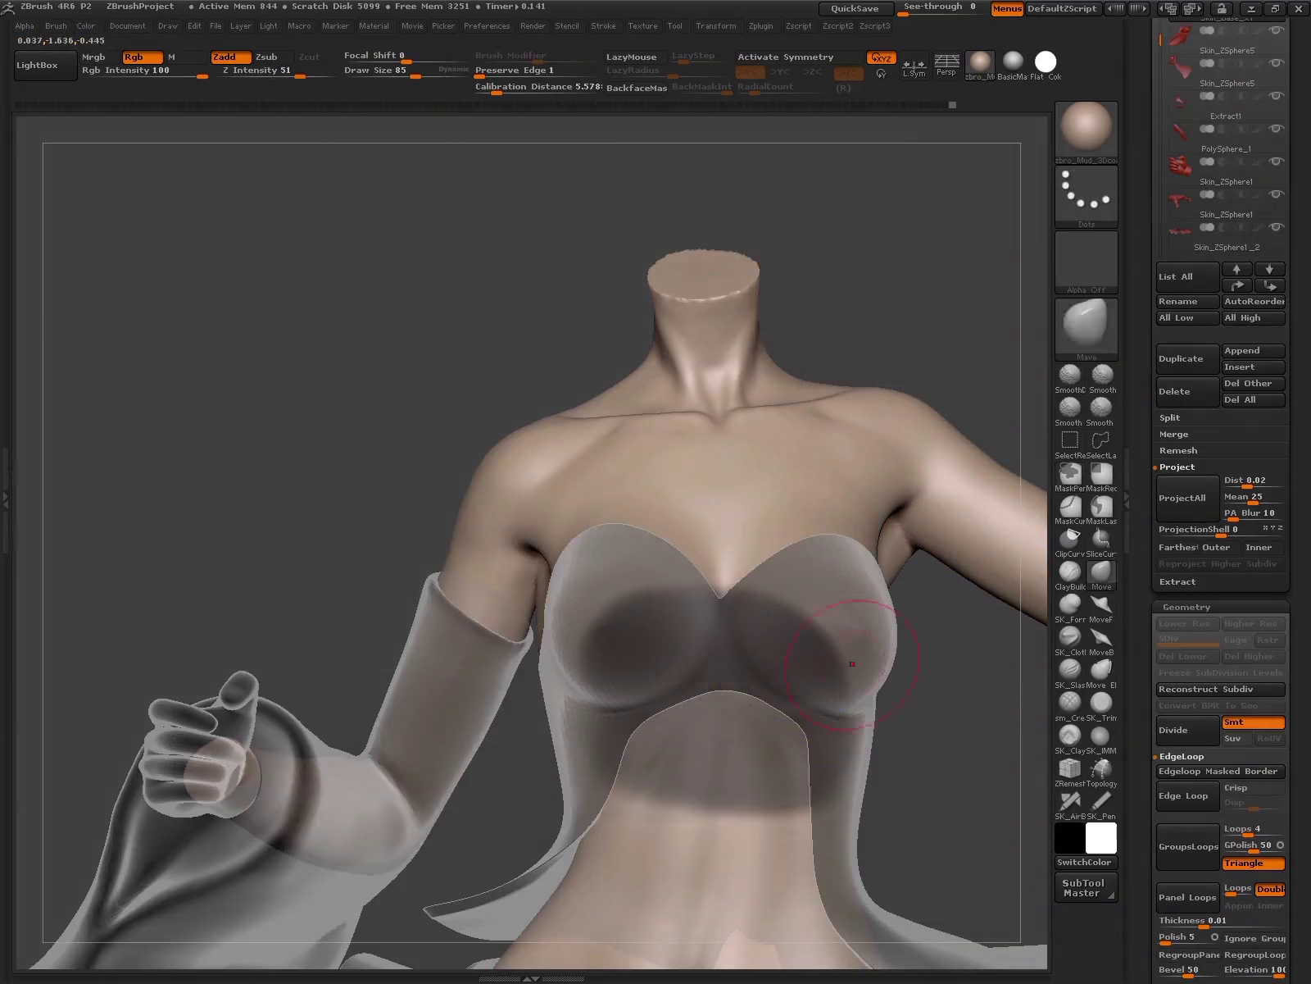
key(shift+z)
key(shift+z)
key(ctrl)
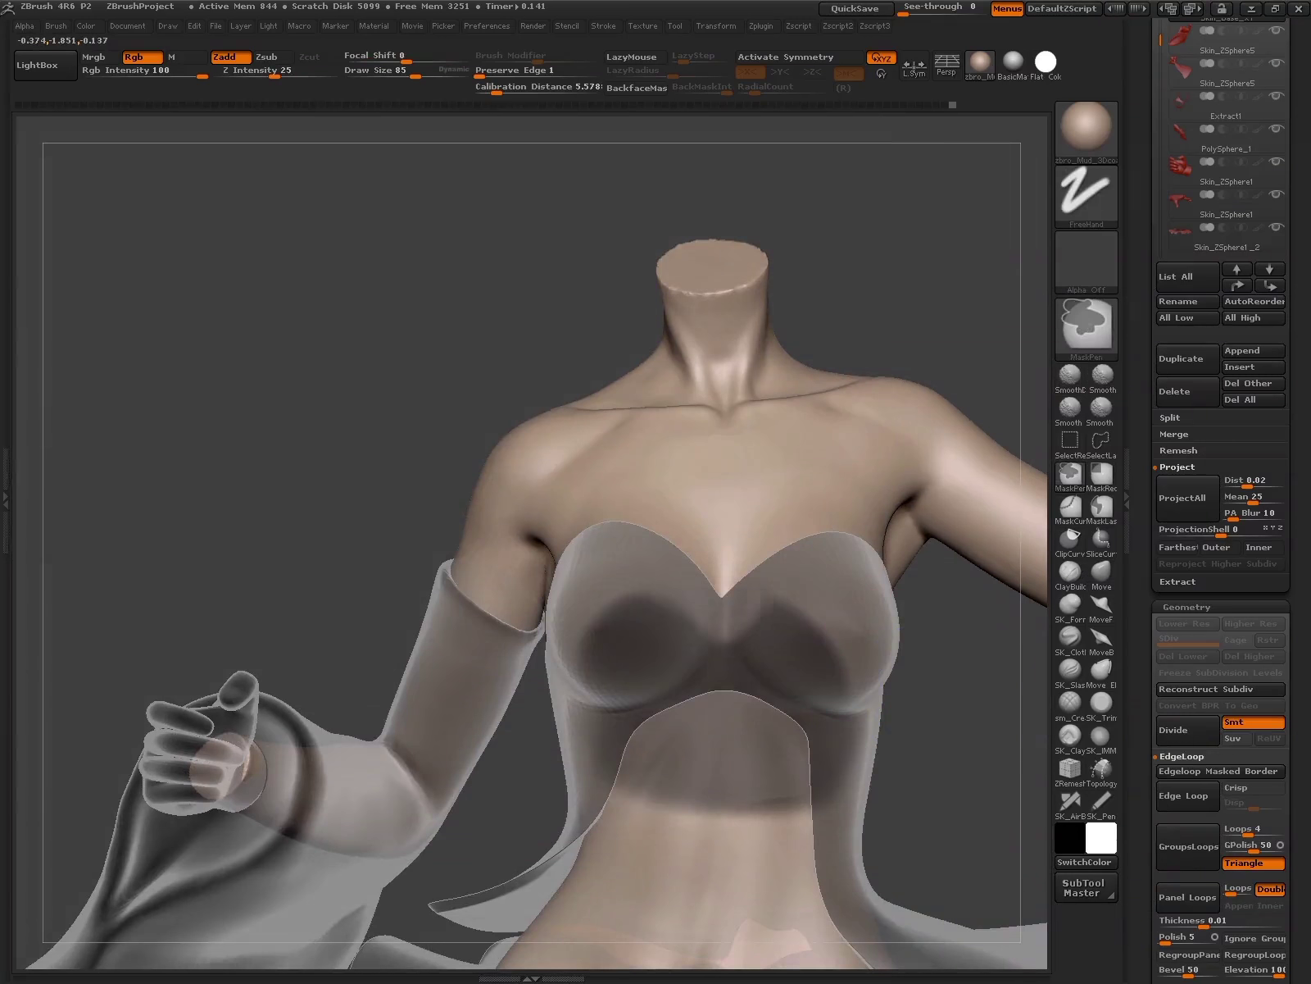
key(shift+z)
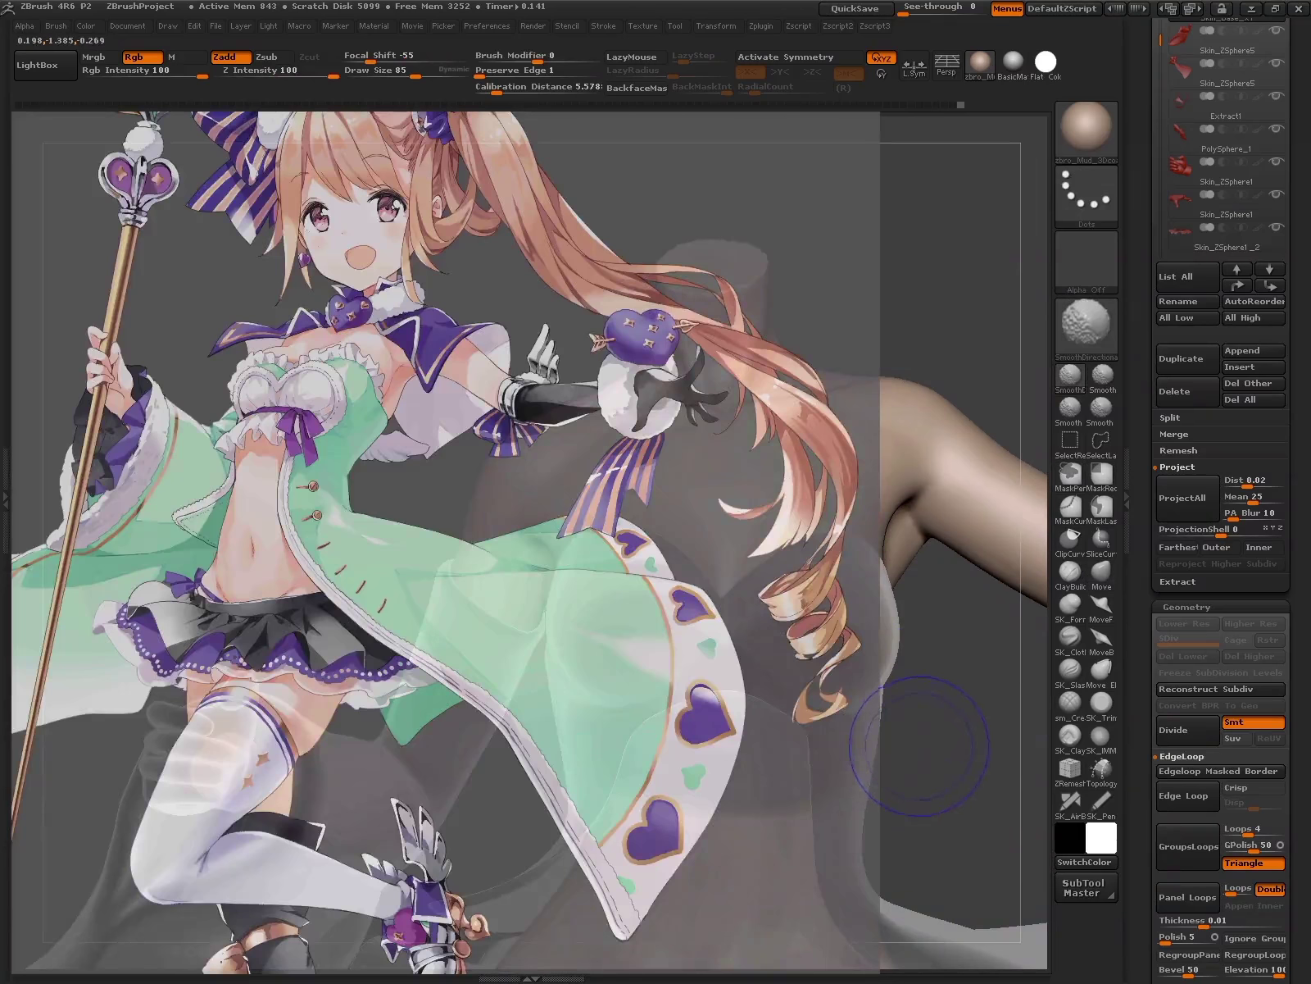
key(shift+z)
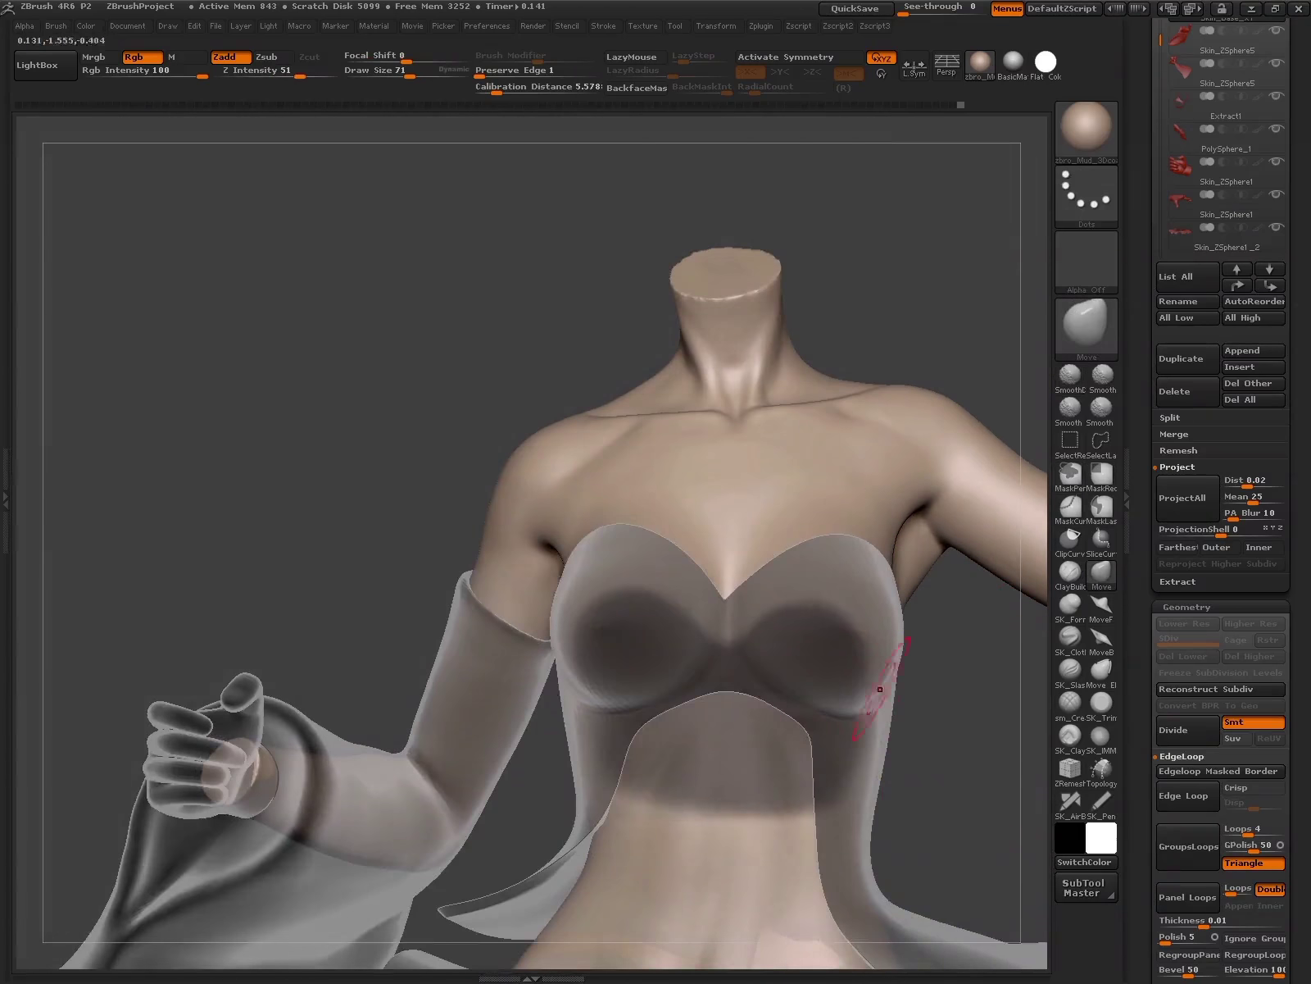
key(shift+z)
mouse_move(880, 688)
ctrl+mouse_down()
mouse_move(858, 718)
mouse_move(836, 680)
ctrl+mouse_up()
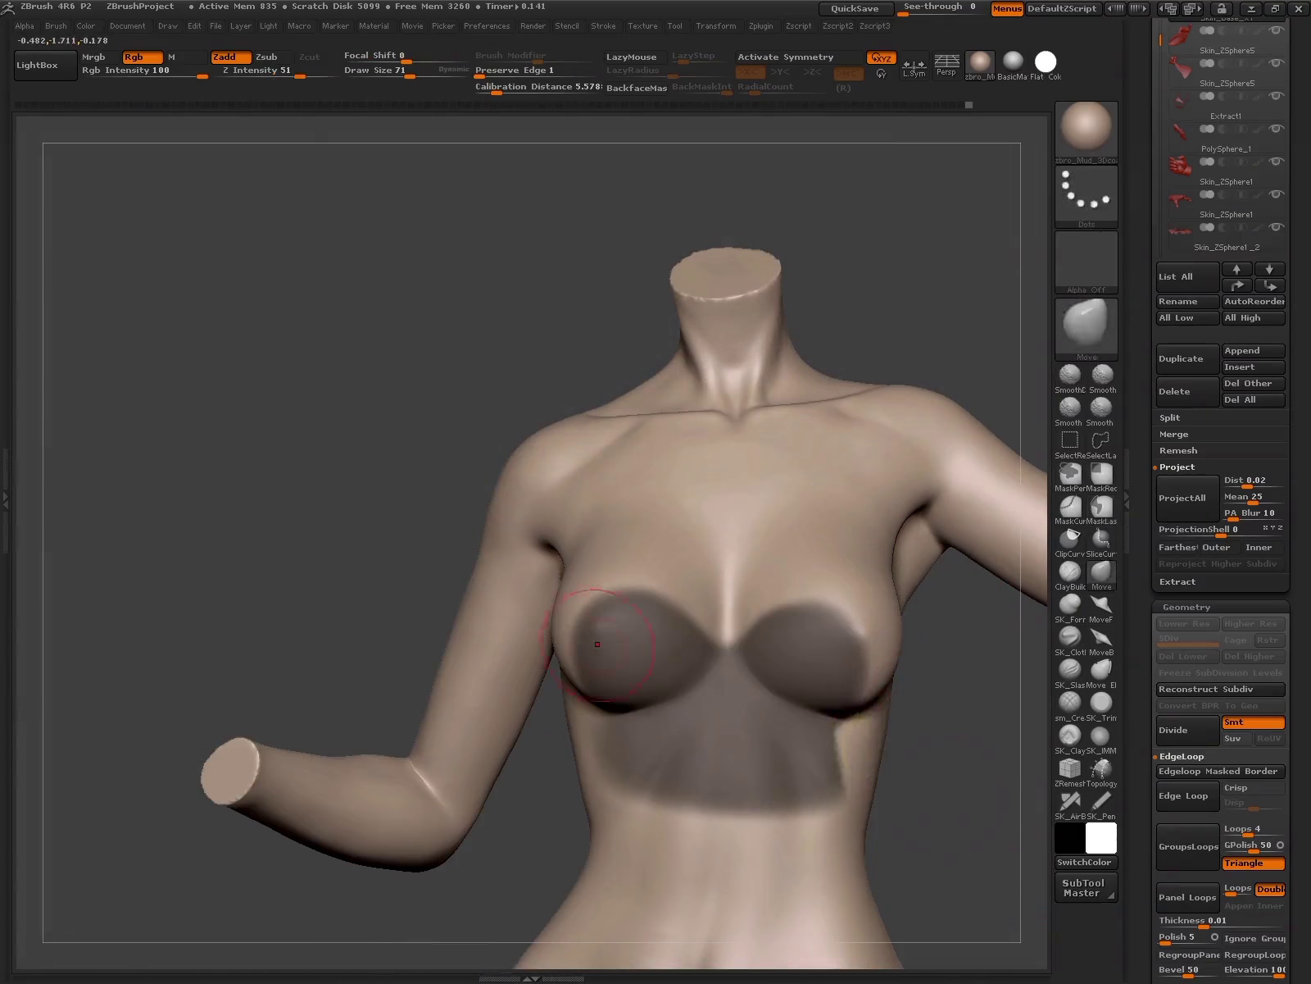
- Refine the chest mask along its lower edge, the lower torso and the side
mouse_move(600, 556)
mouse_down()
mouse_move(571, 644)
mouse_move(606, 623)
mouse_up()
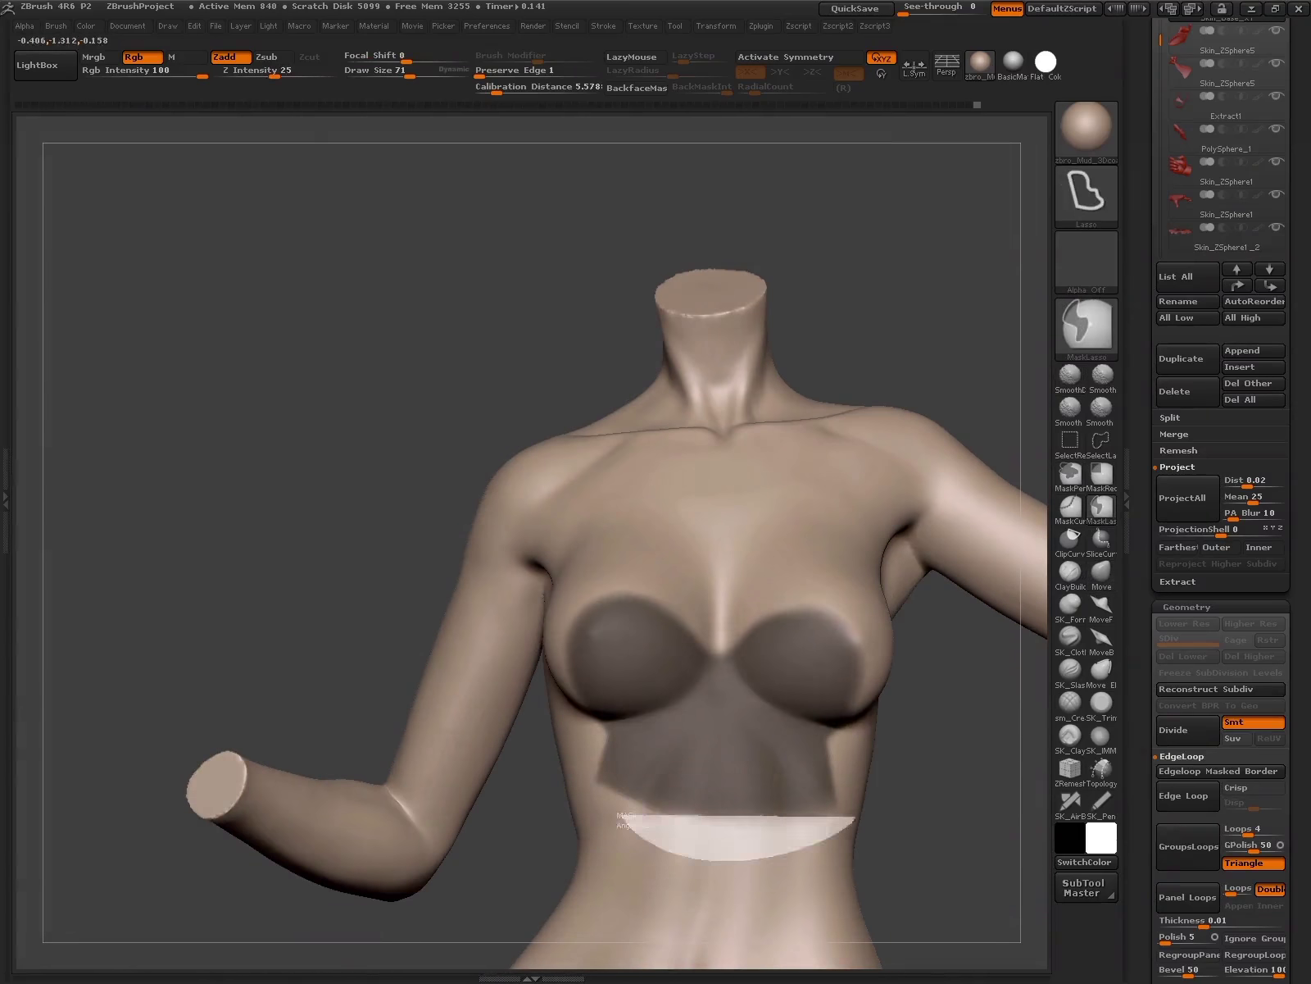
ctrl+drag(869, 786, 689, 807)
drag(688, 807, 737, 787)
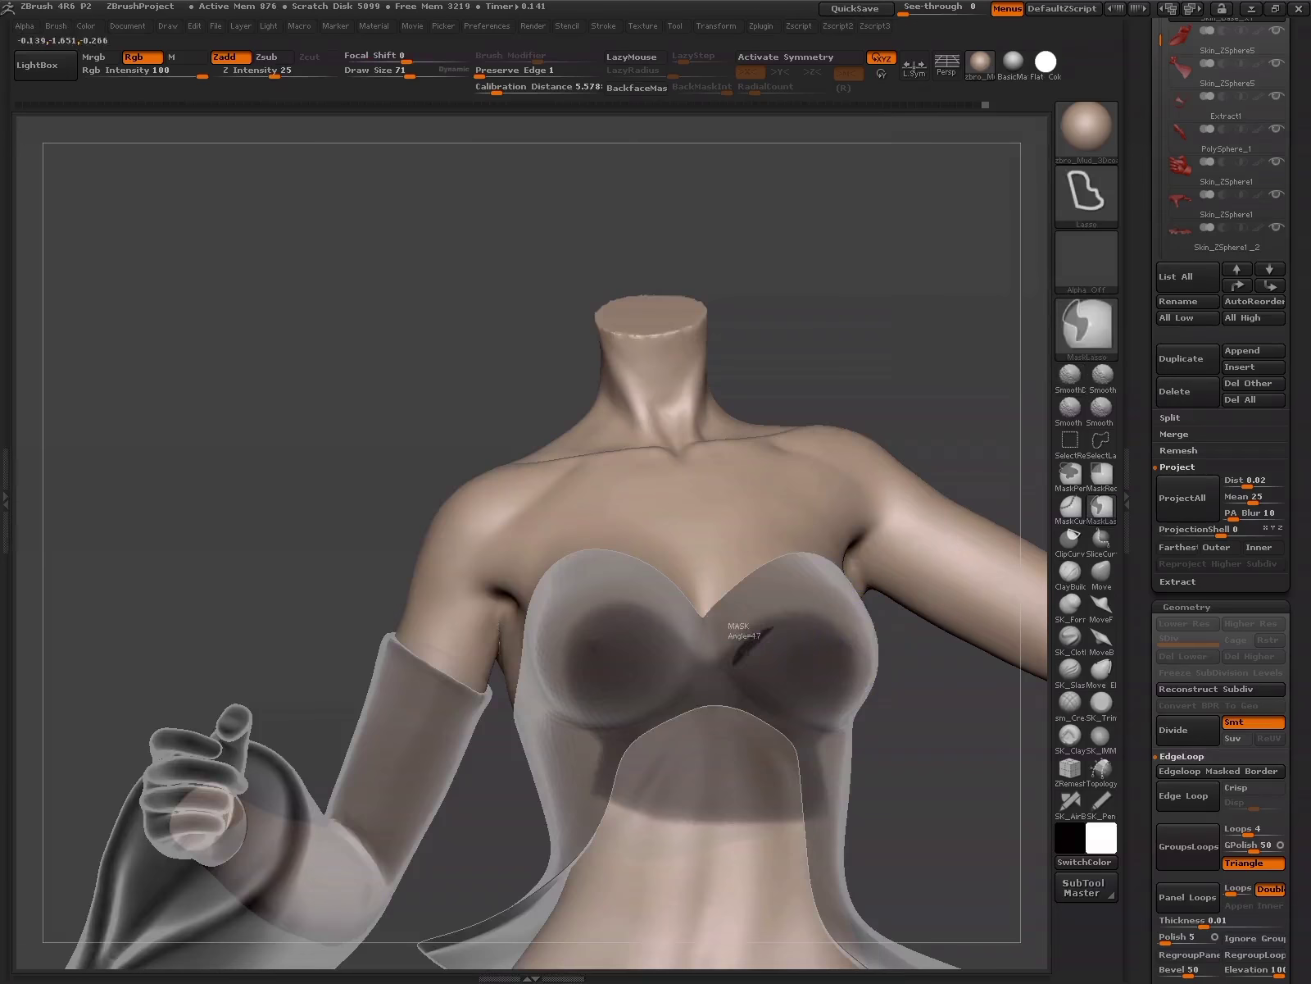
ctrl+drag(942, 536, 955, 533)
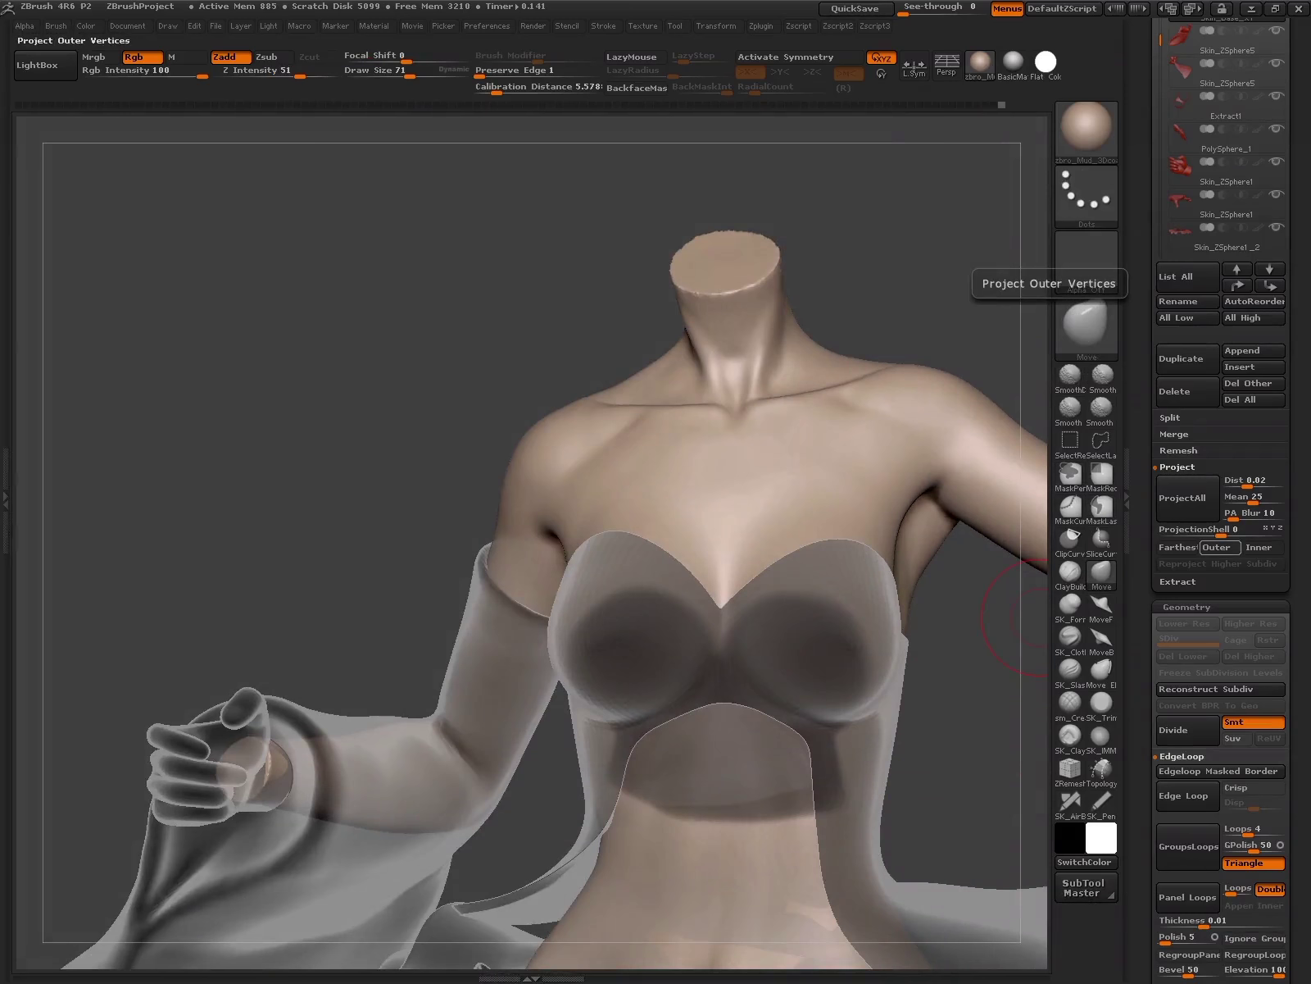
- Extract the masked chest region into a new thin piece, Extract2
click(1170, 417)
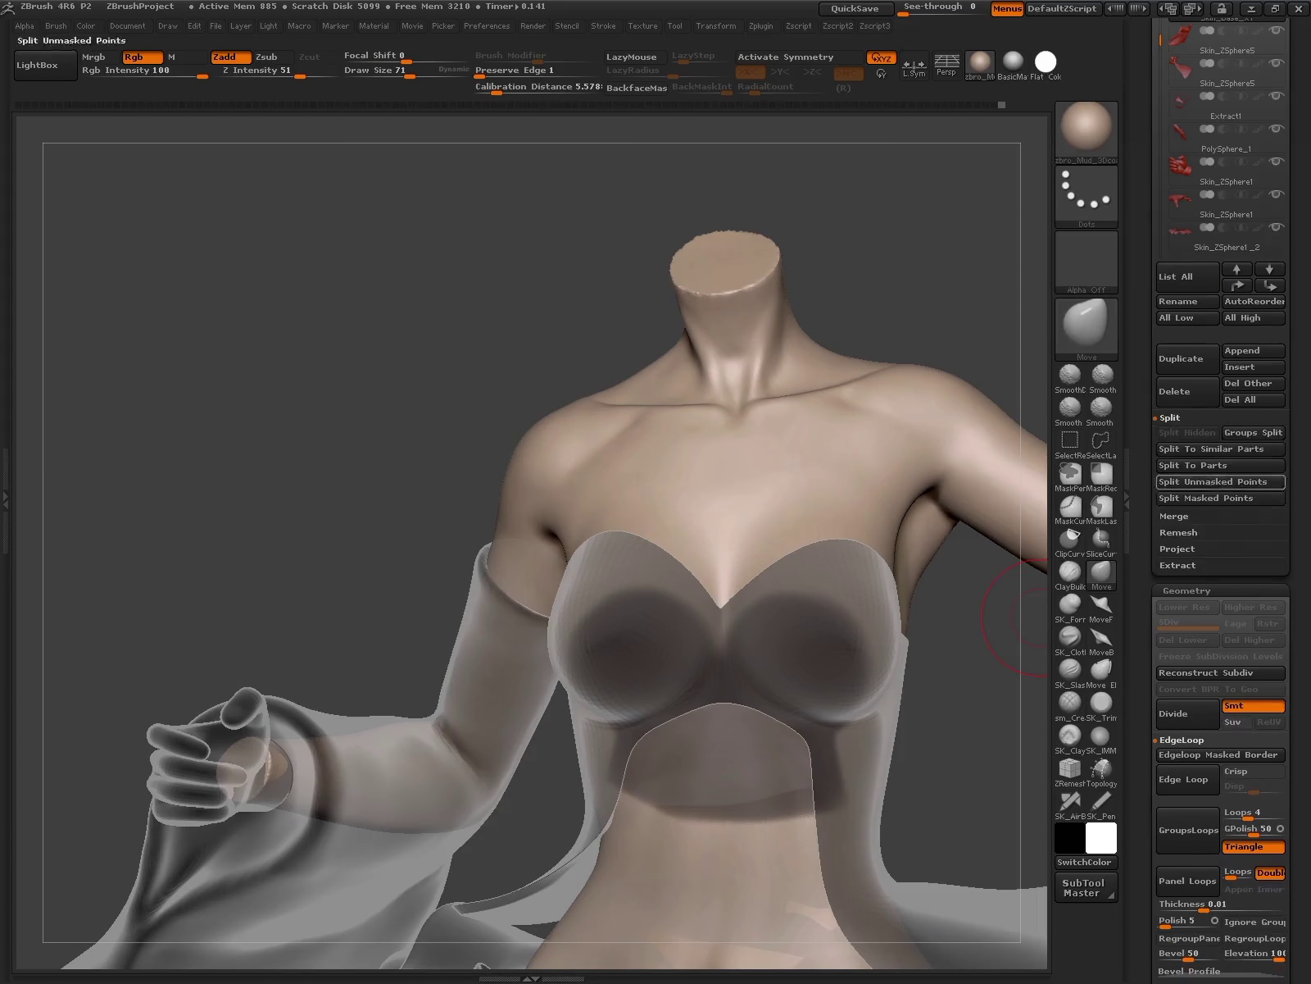
click(1178, 565)
click(1177, 505)
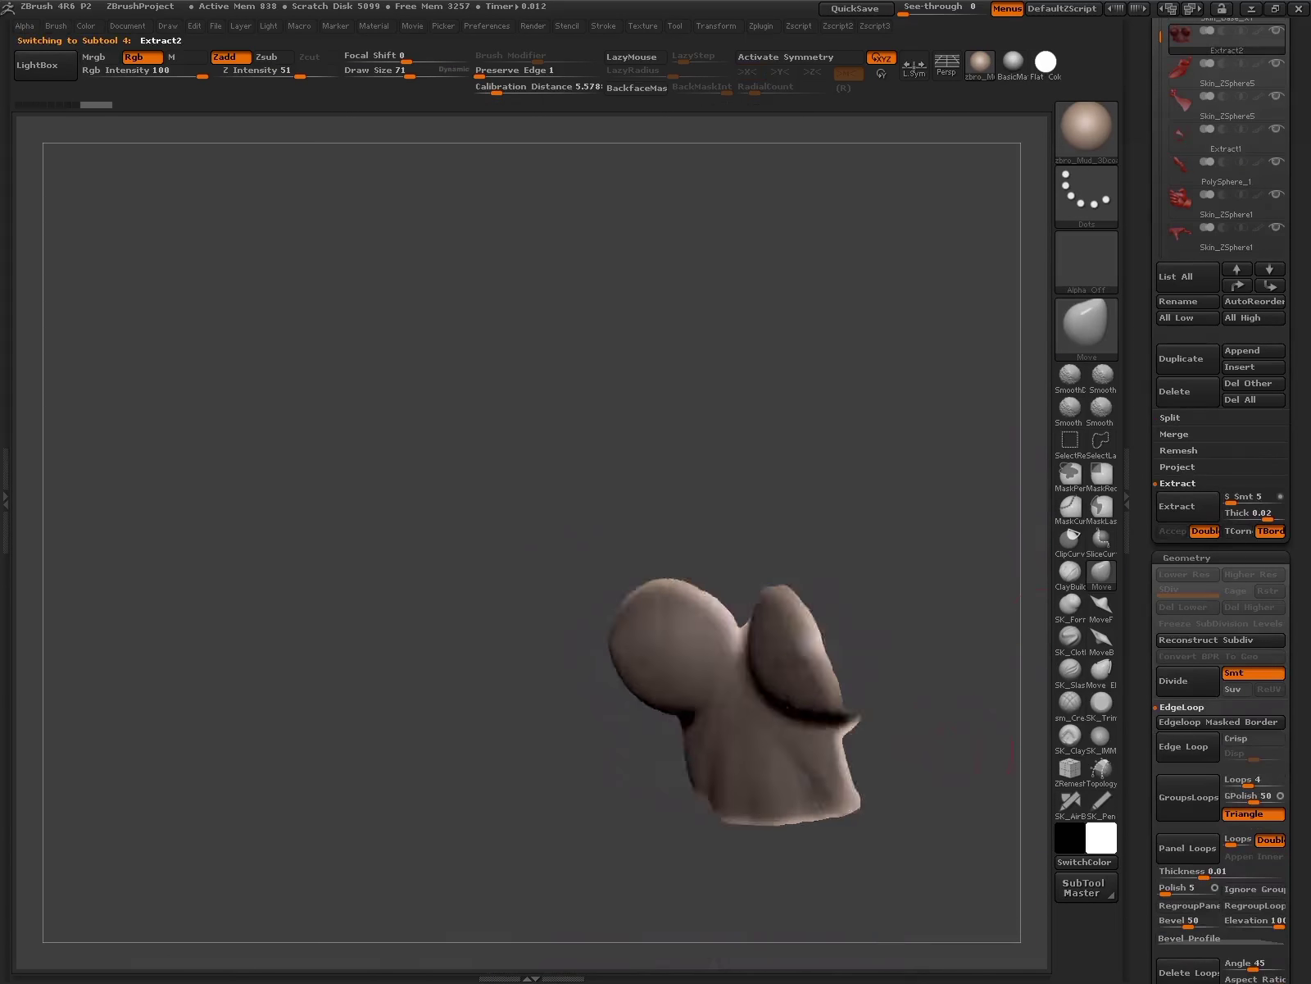
- Inspect Extract2's cleavage up close with the rest of the body shown translucent
mouse_move(935, 787)
mouse_down()
mouse_move(908, 762)
mouse_move(965, 637)
mouse_move(943, 767)
mouse_up()
mouse_move(986, 521)
mouse_down()
mouse_move(967, 668)
mouse_move(993, 645)
mouse_move(748, 731)
mouse_move(922, 774)
mouse_up()
click(967, 662)
mouse_move(738, 738)
alt+mouse_down()
mouse_move(640, 623)
mouse_move(640, 705)
alt+mouse_up()
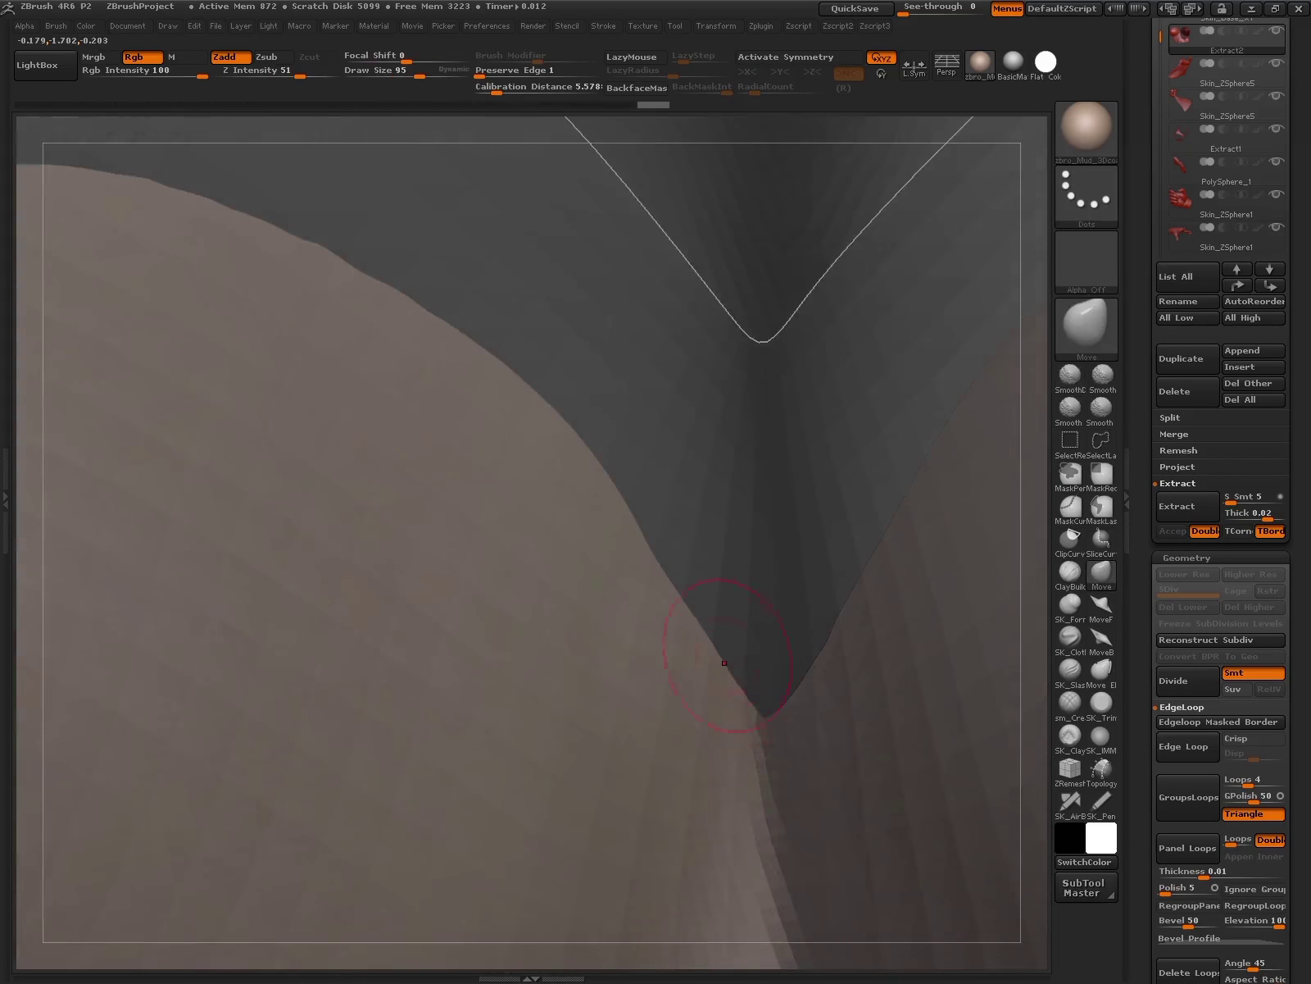
alt+drag(725, 663, 926, 758)
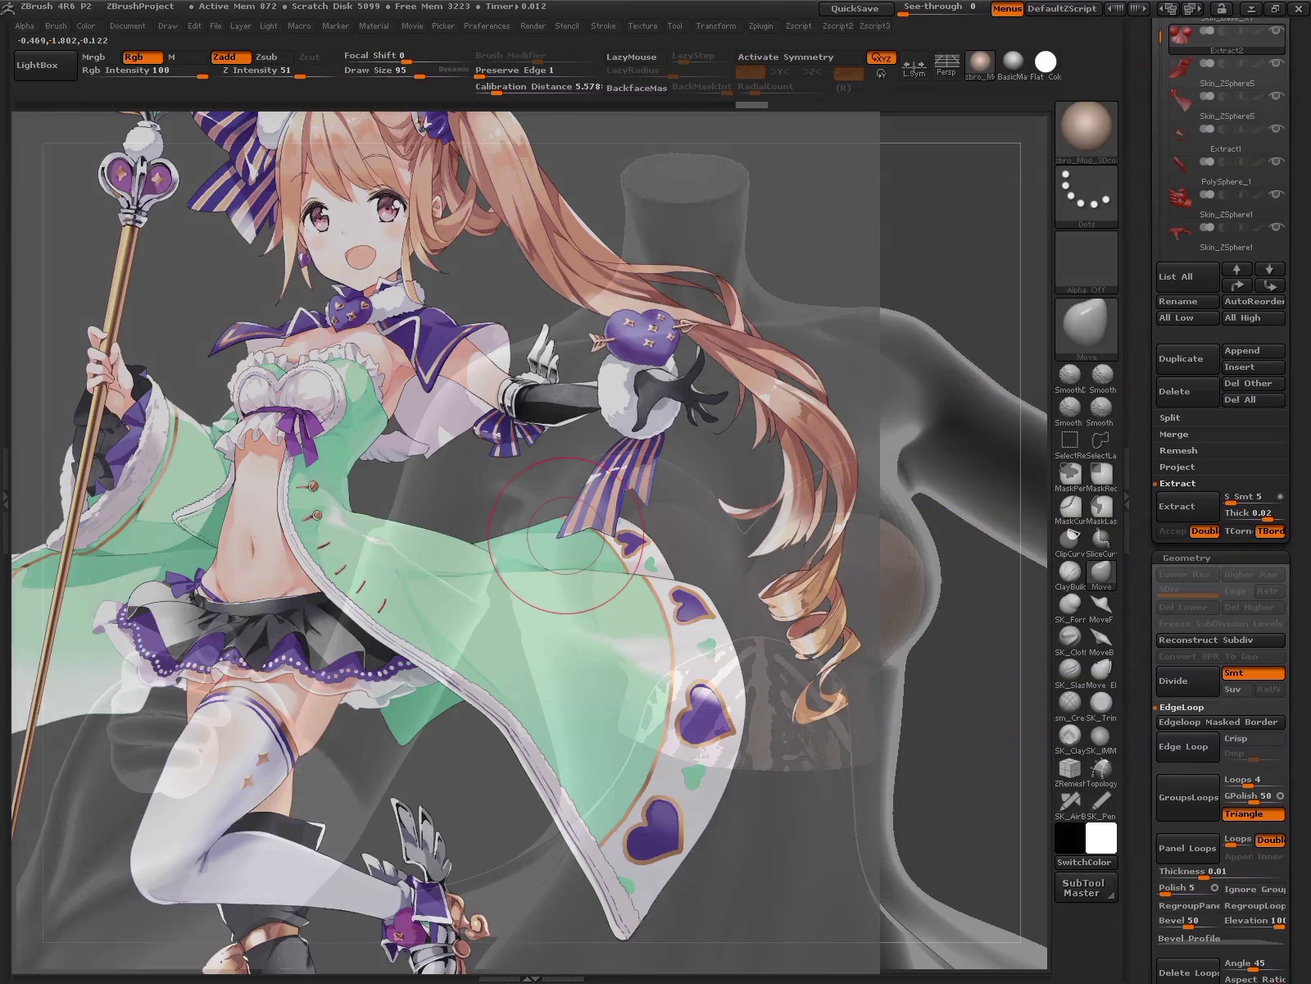
- Place the character reference large at upper left and shrink the sketch sheet into the bottom-left corner
key(z)
drag(435, 314, 361, 320)
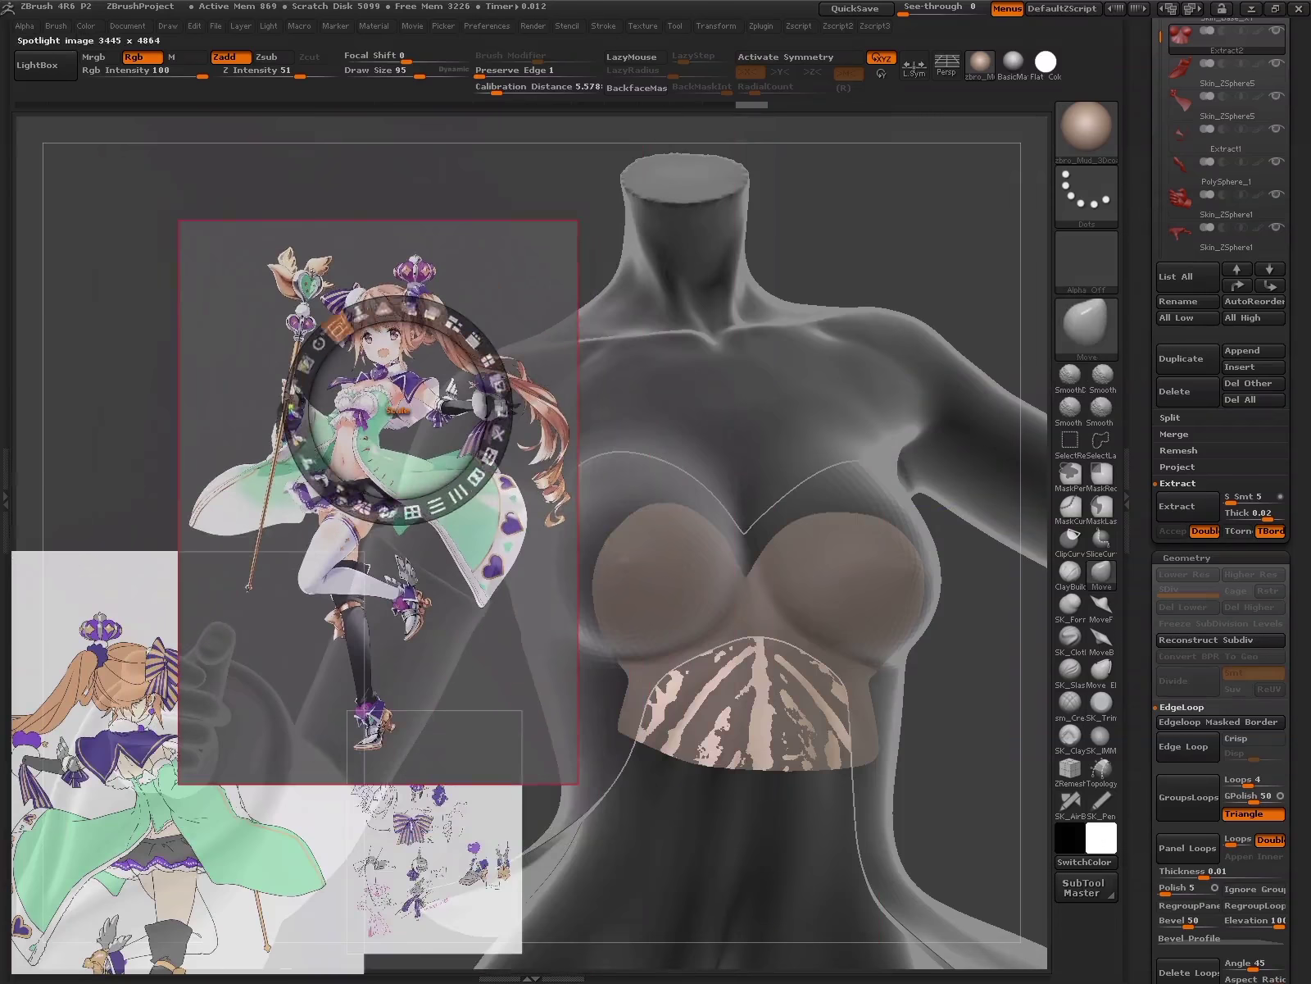
mouse_move(434, 820)
mouse_down()
mouse_move(844, 648)
mouse_move(943, 680)
mouse_up()
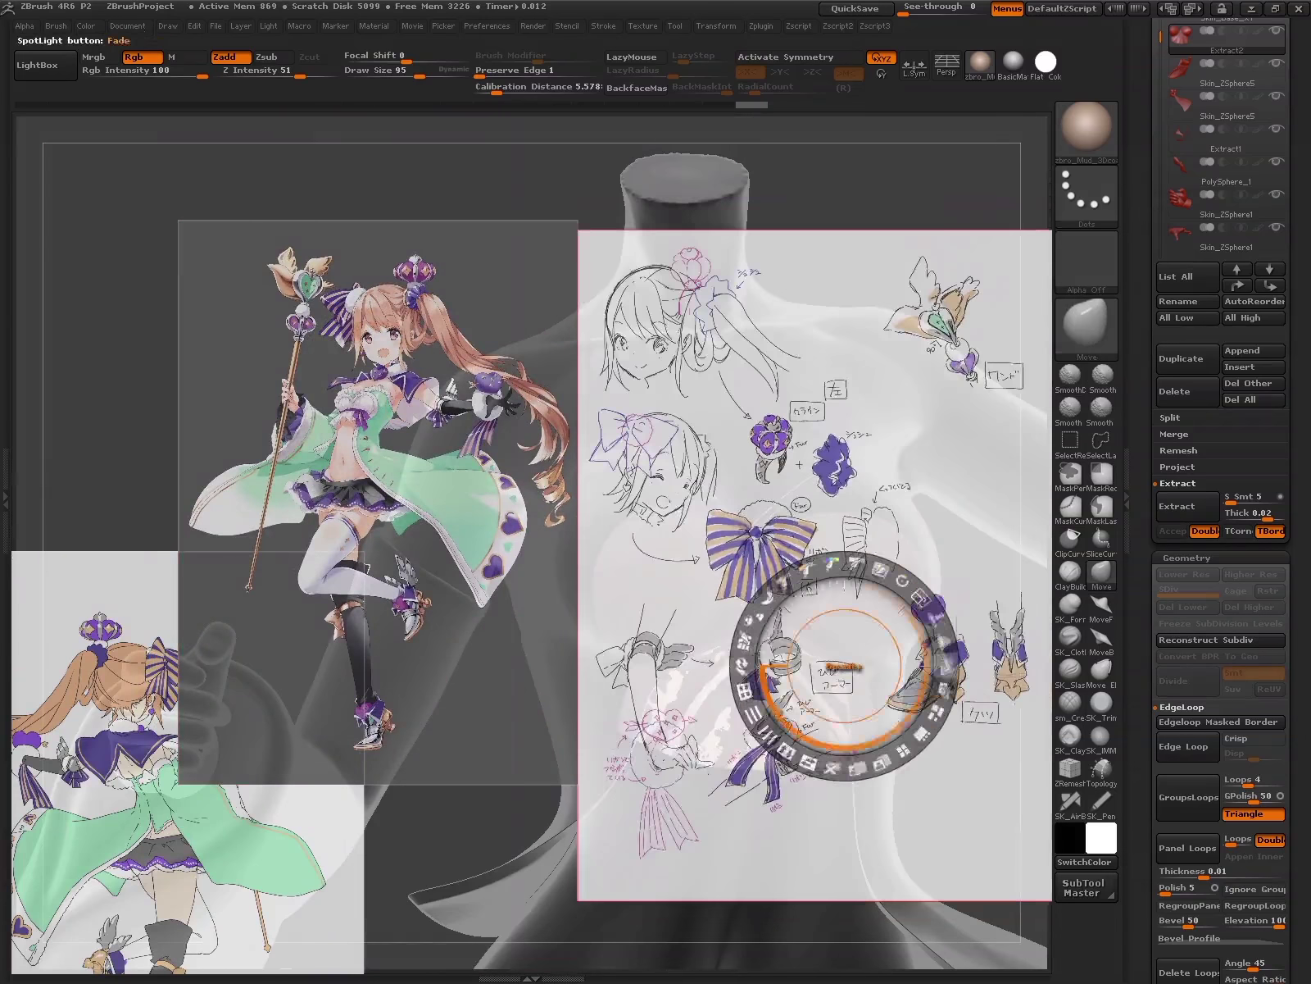
key(shift+z)
key(shift+z)
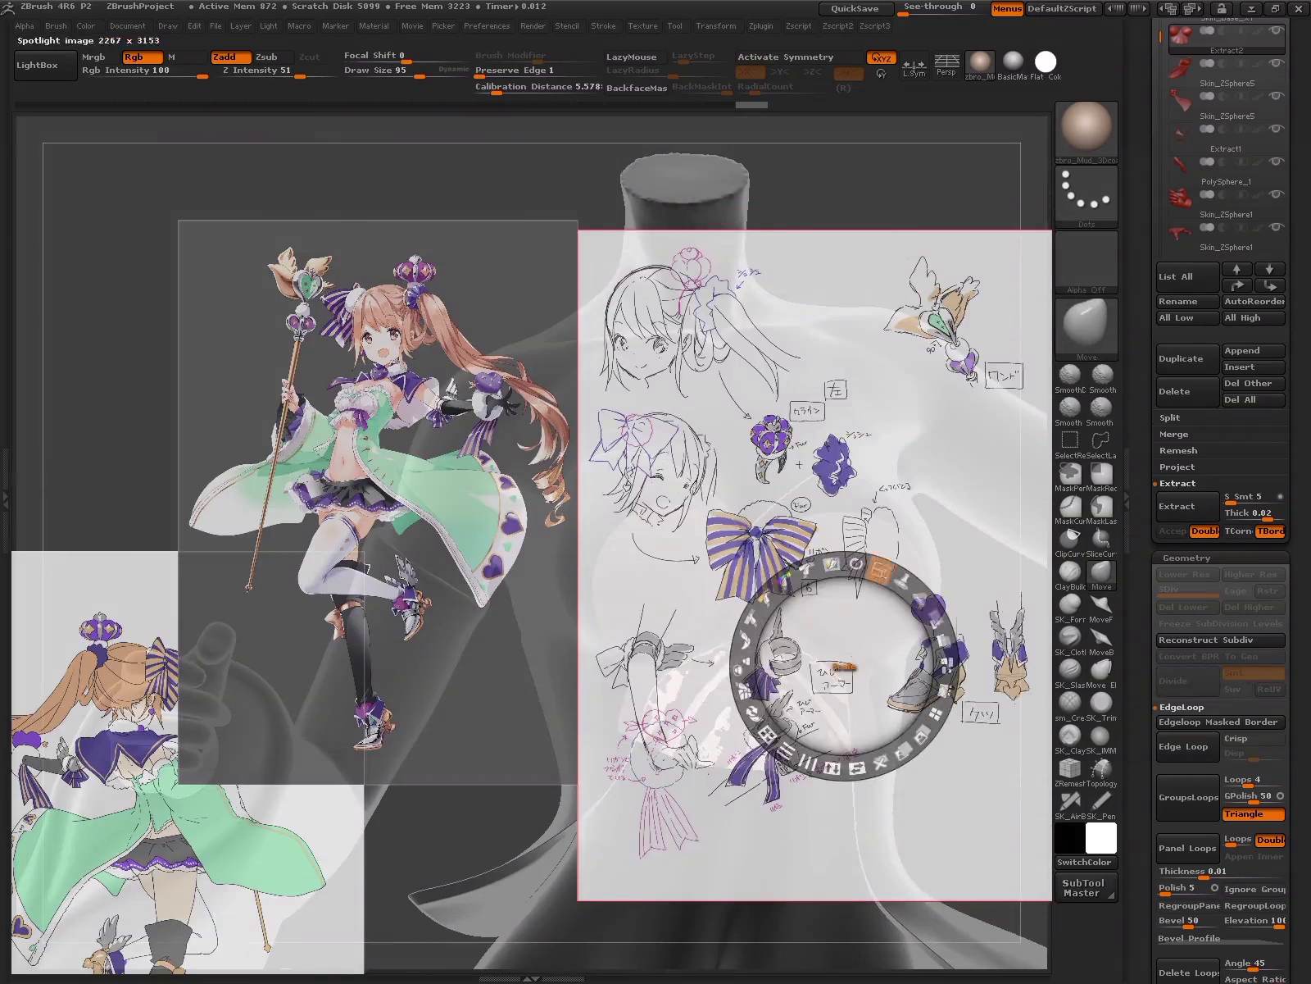
mouse_move(845, 665)
mouse_down()
mouse_move(787, 656)
mouse_move(274, 791)
mouse_up()
click(404, 381)
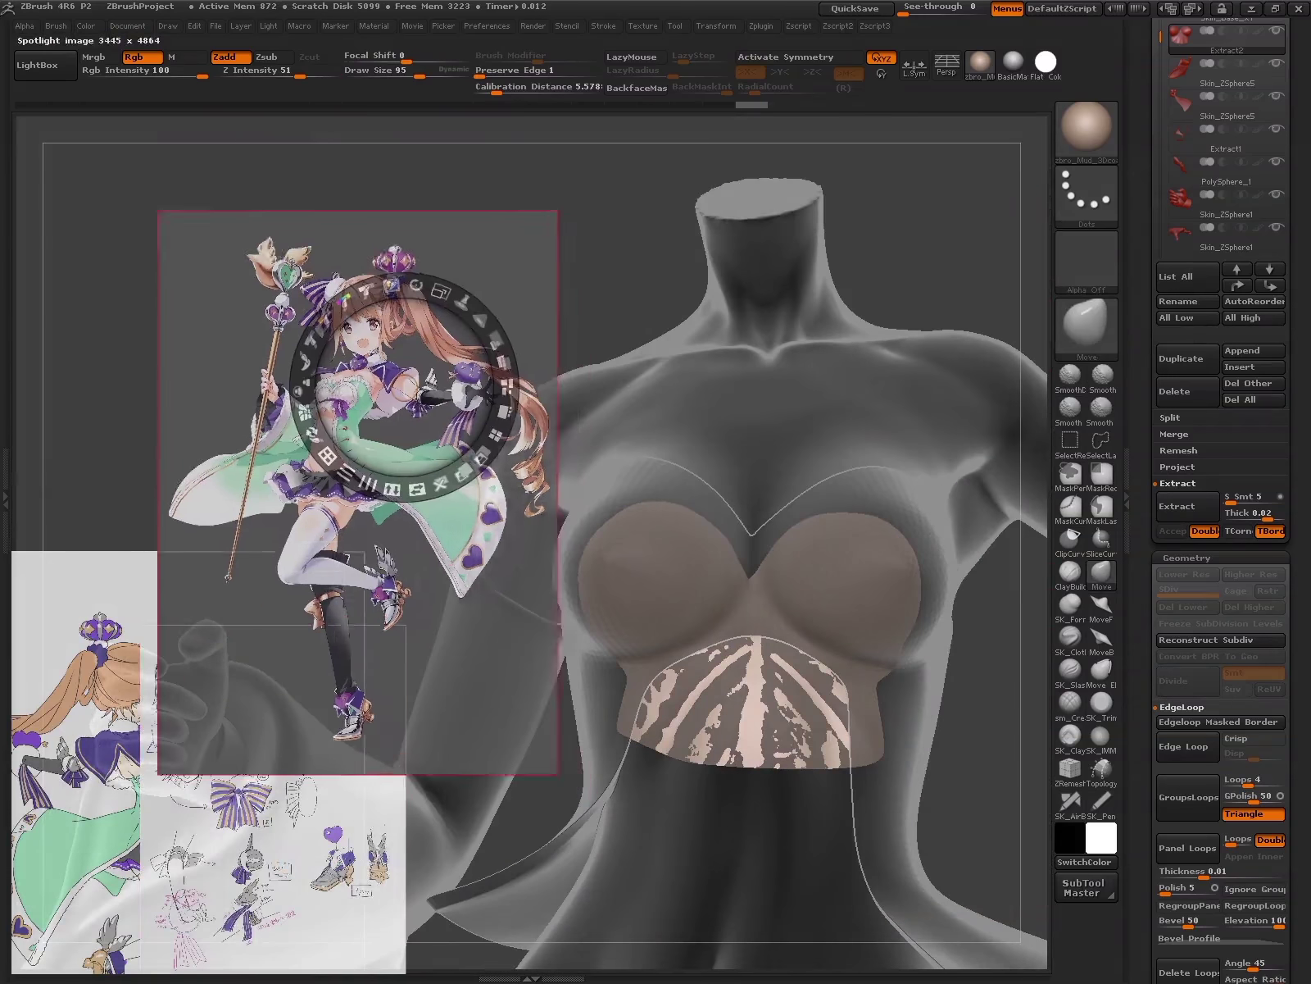
drag(404, 381, 381, 364)
drag(441, 291, 492, 271)
key(shift+z)
key(z)
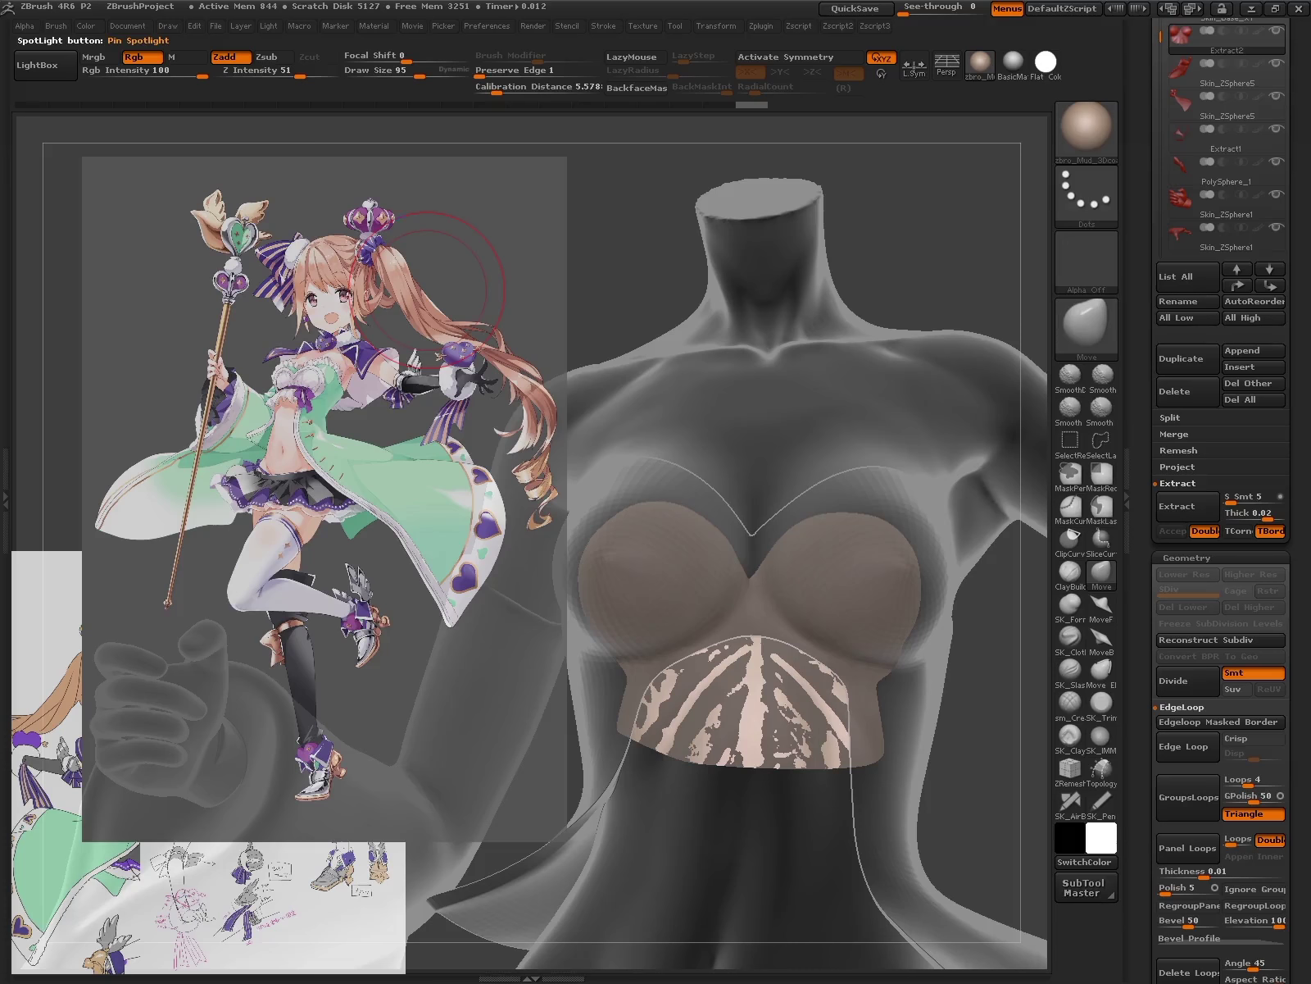
key(shift+z)
- Slice the right side off the under-chest band with a curved SliceCurve cut
key(z)
key(shift+z)
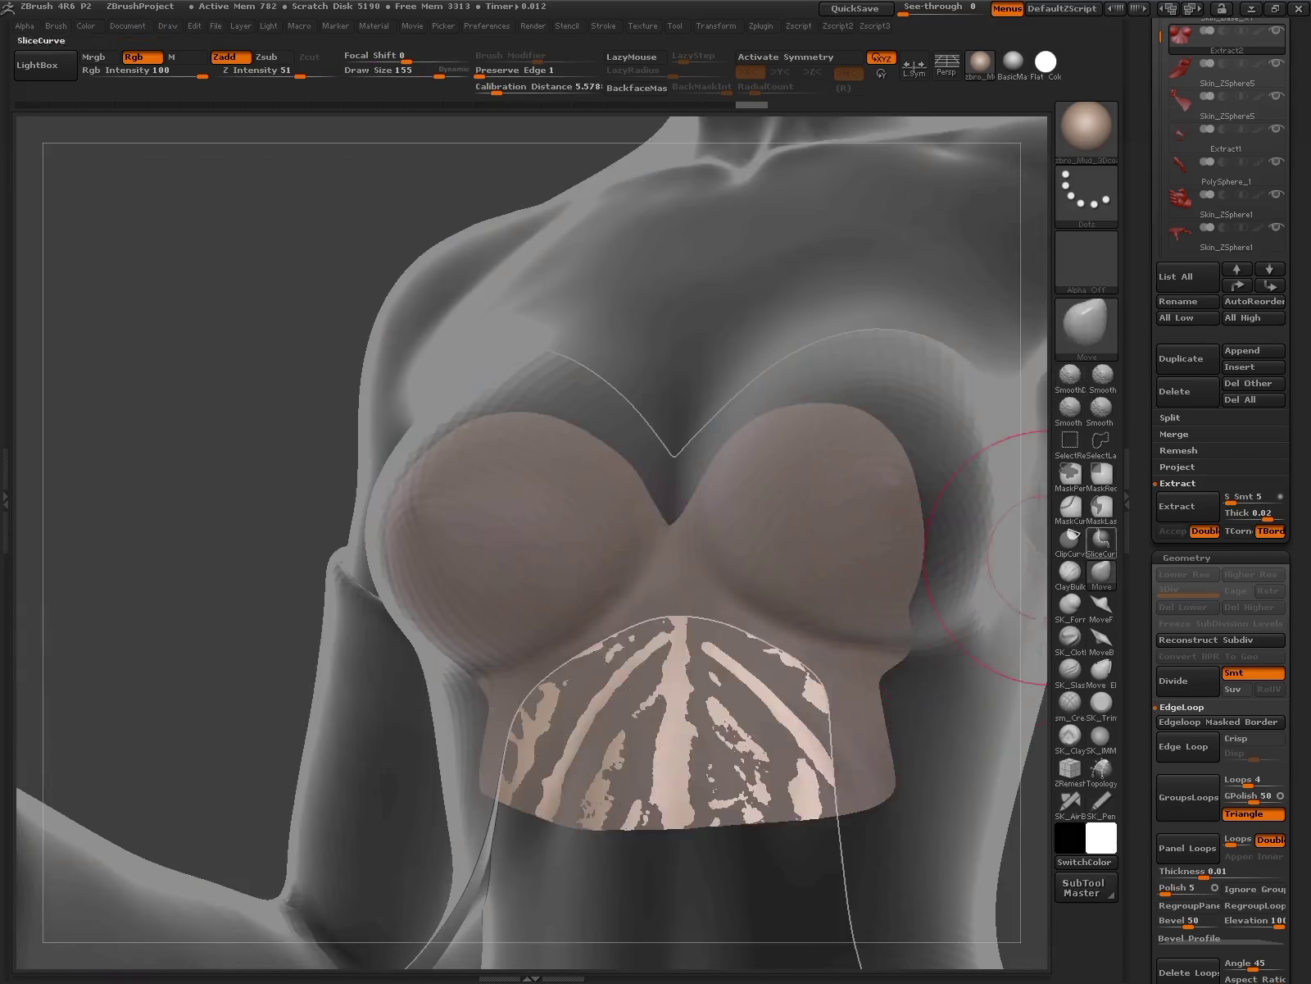
key(shift+f)
mouse_move(923, 522)
ctrl+shift+mouse_down()
mouse_move(935, 501)
mouse_move(951, 836)
ctrl+shift+mouse_up()
ctrl+shift+click(937, 556)
key(space)
drag(942, 573, 737, 492)
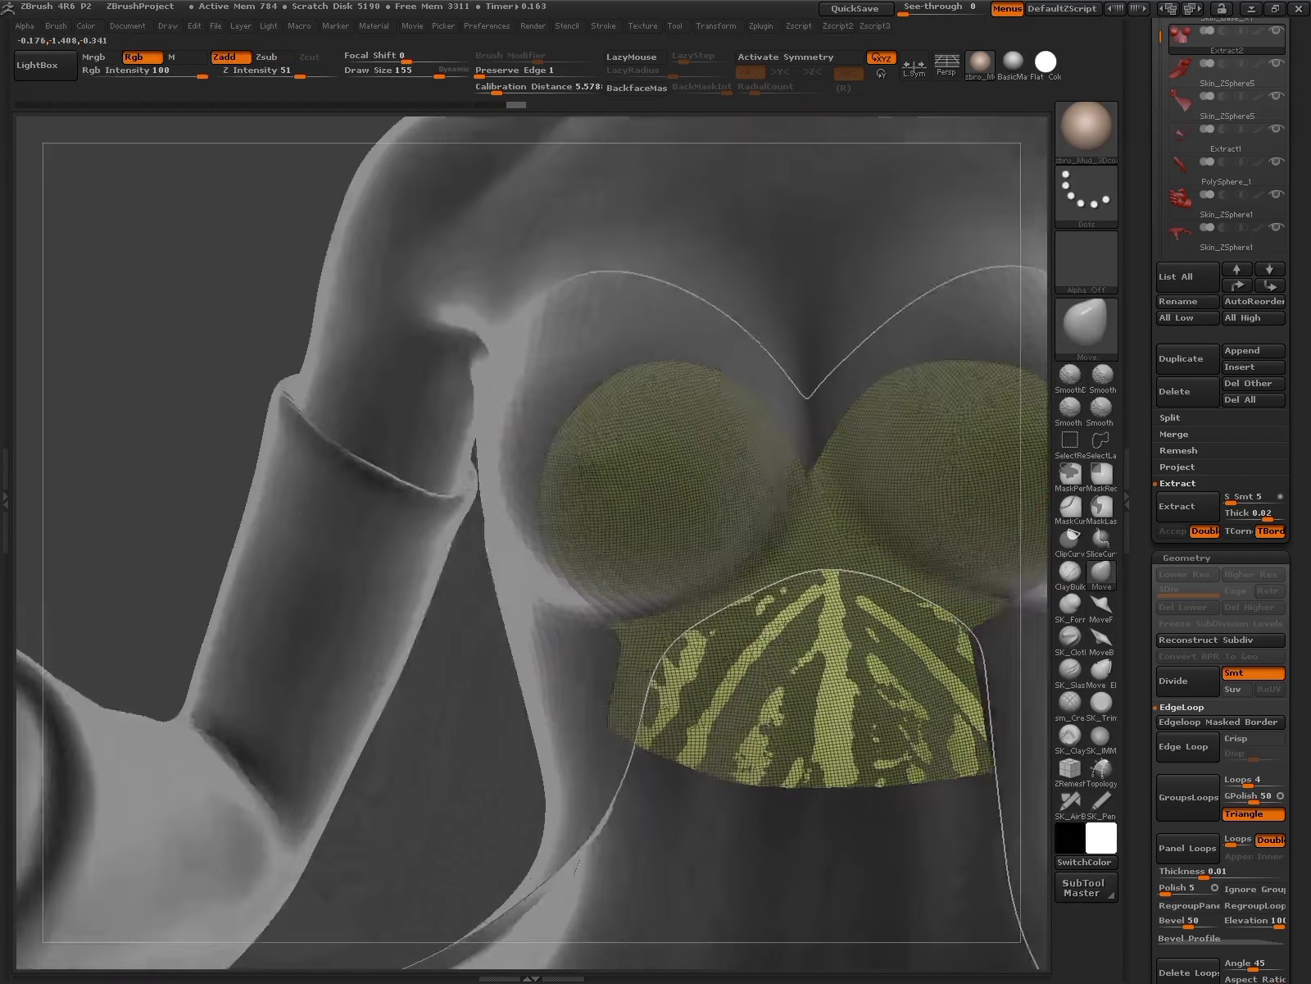
- Slice along the band's left edge, then orbit to inspect the narrowed, curved band
ctrl+shift+drag(627, 738, 606, 799)
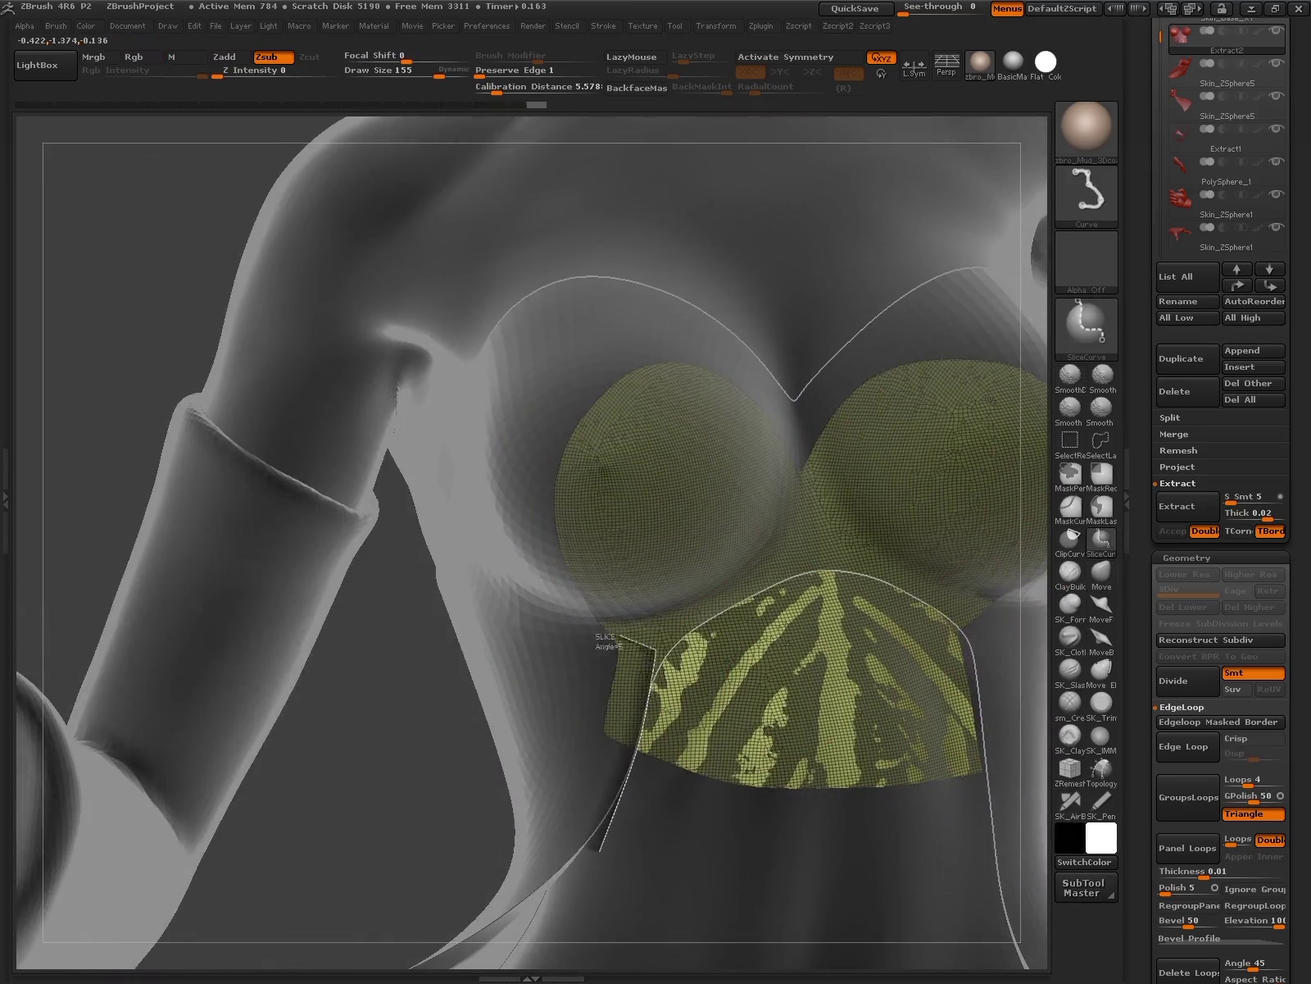
key(space)
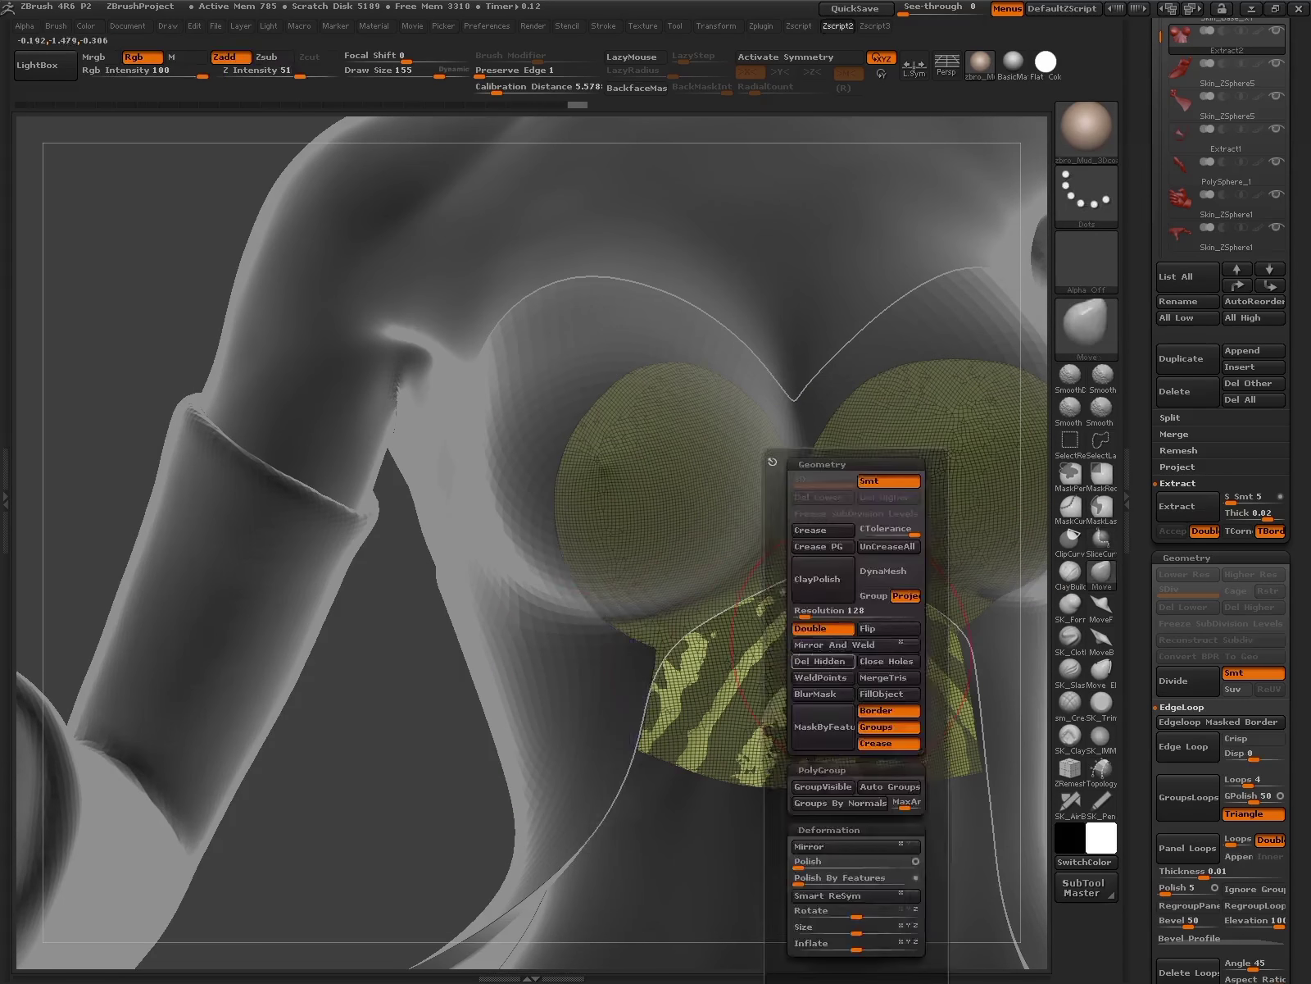
drag(819, 492, 738, 410)
key(shift+f)
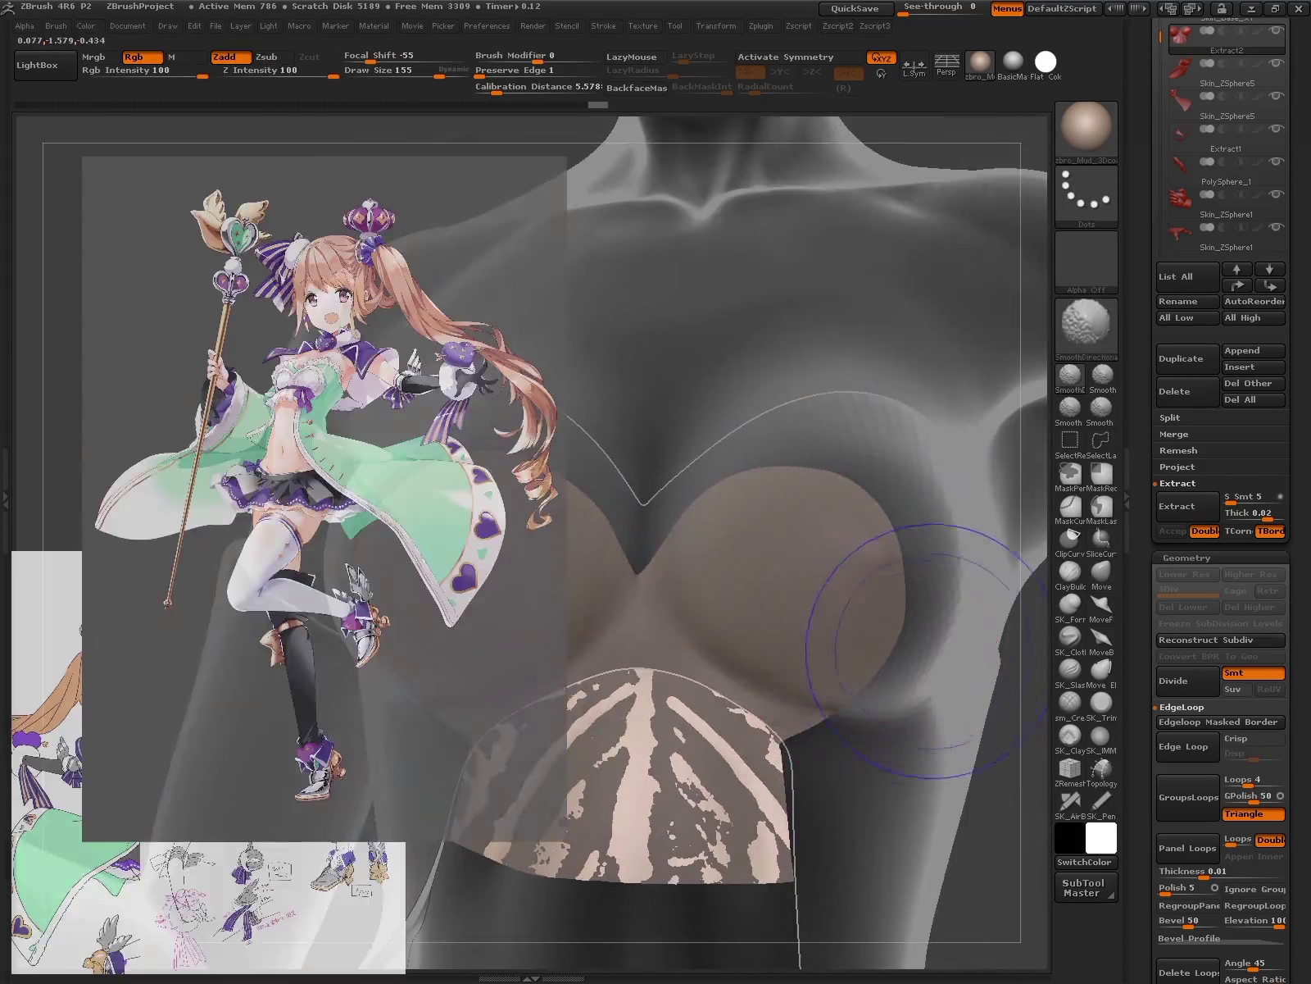
mouse_move(849, 732)
mouse_down()
mouse_move(905, 593)
mouse_move(896, 674)
mouse_up()
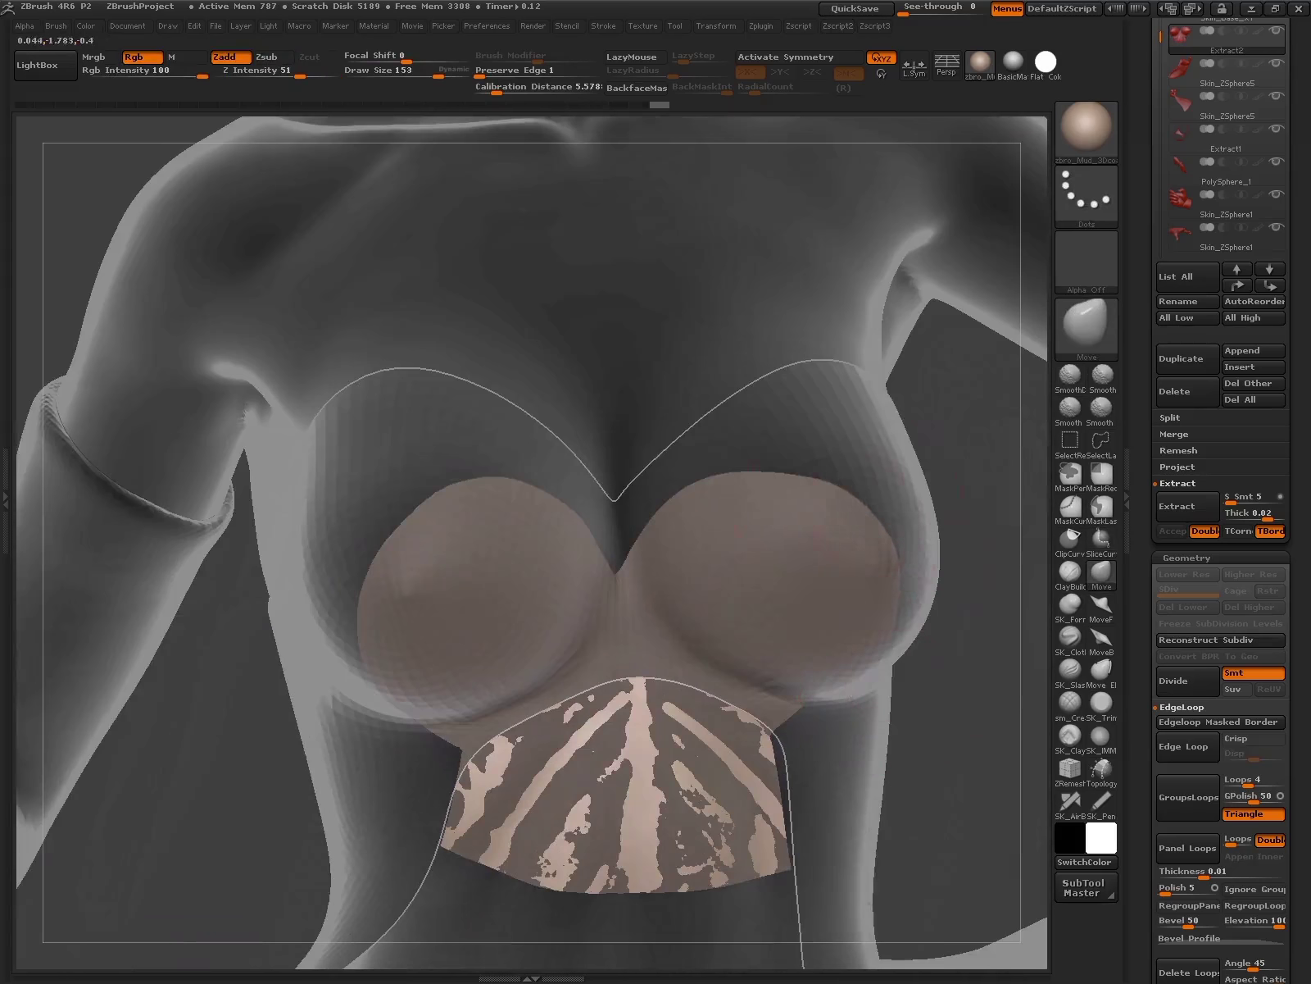
drag(426, 516, 451, 491)
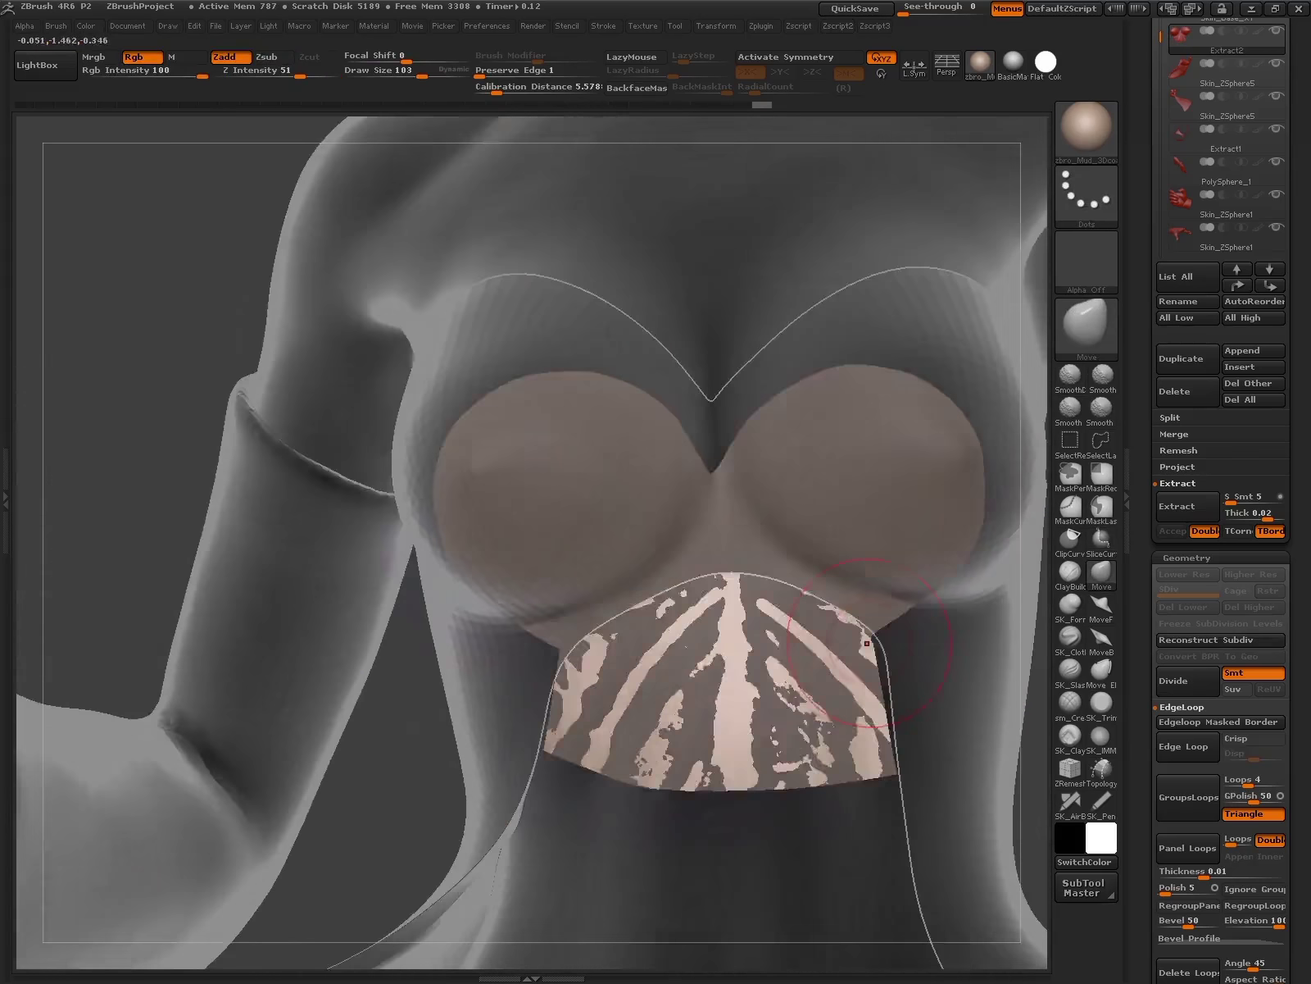
drag(749, 544, 972, 781)
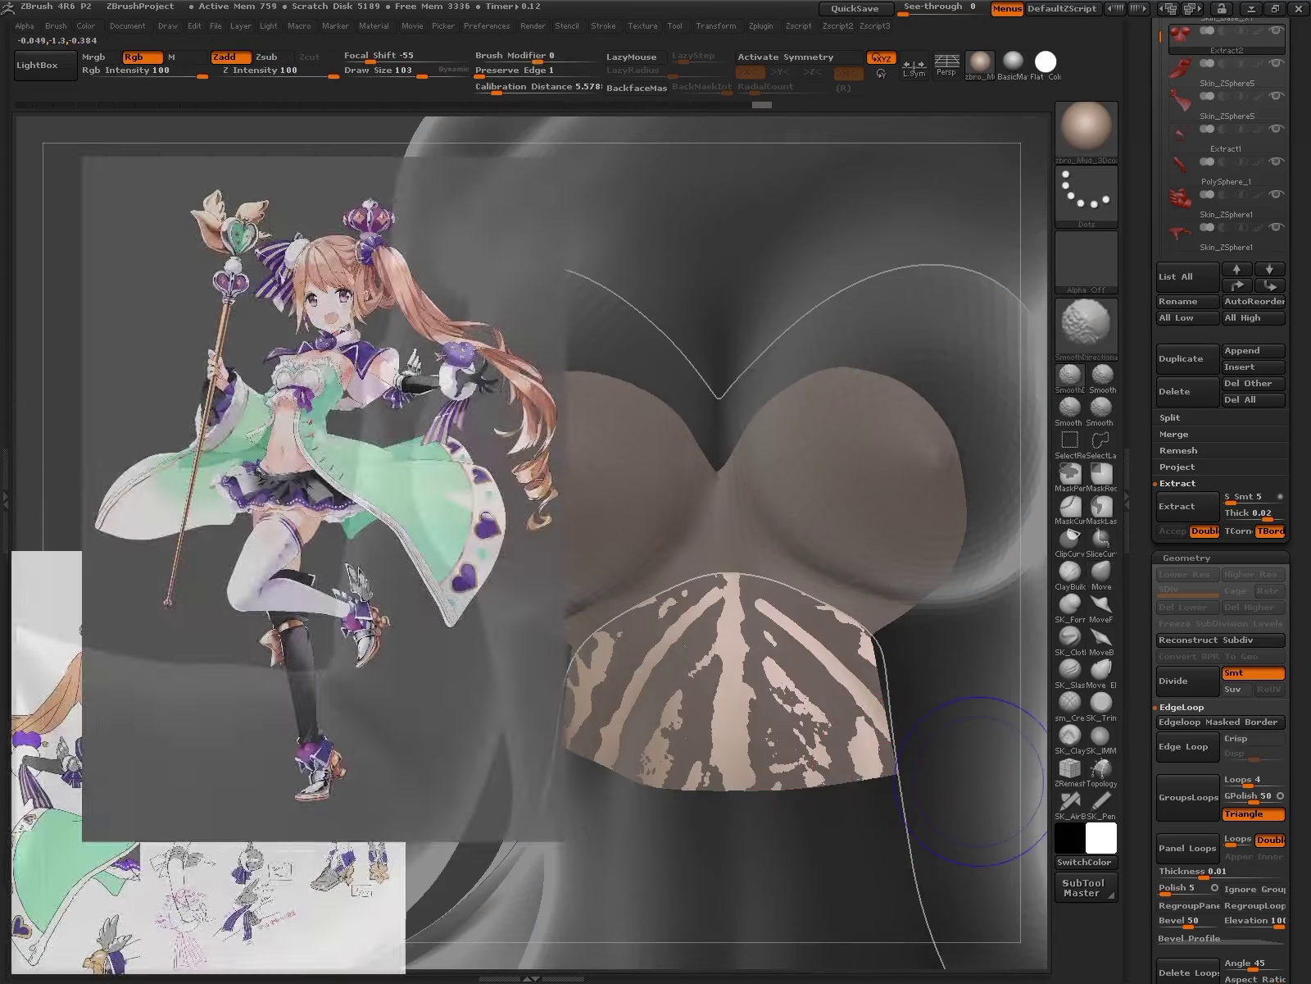
key(shift+z)
key(ctrl)
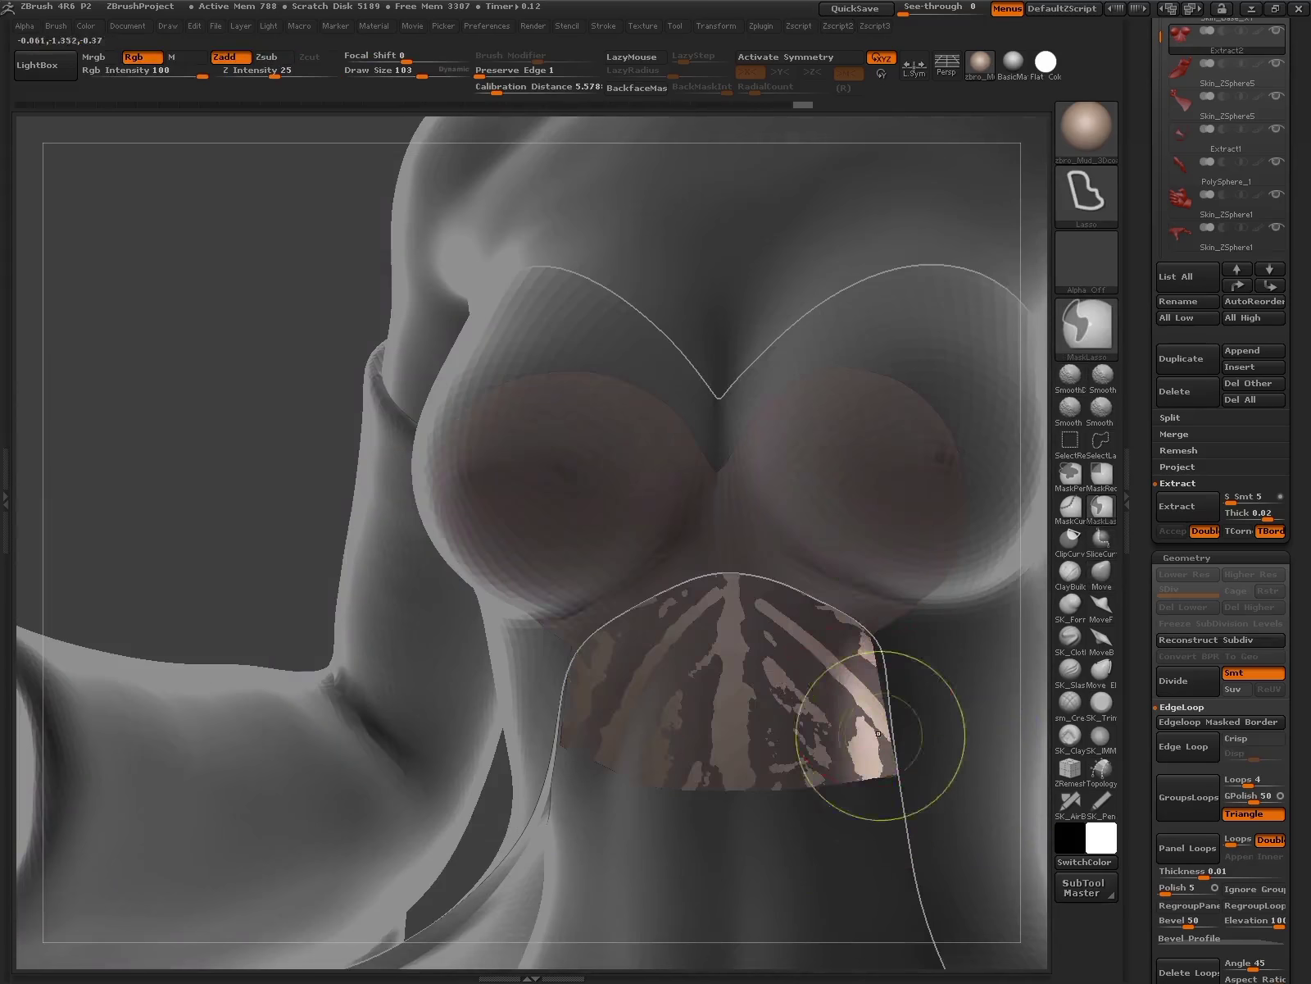
- Flare three sections of the band's lower edge outward into folds with Transpose Move
key(w)
mouse_move(876, 750)
mouse_down()
mouse_move(875, 726)
mouse_move(965, 746)
mouse_up()
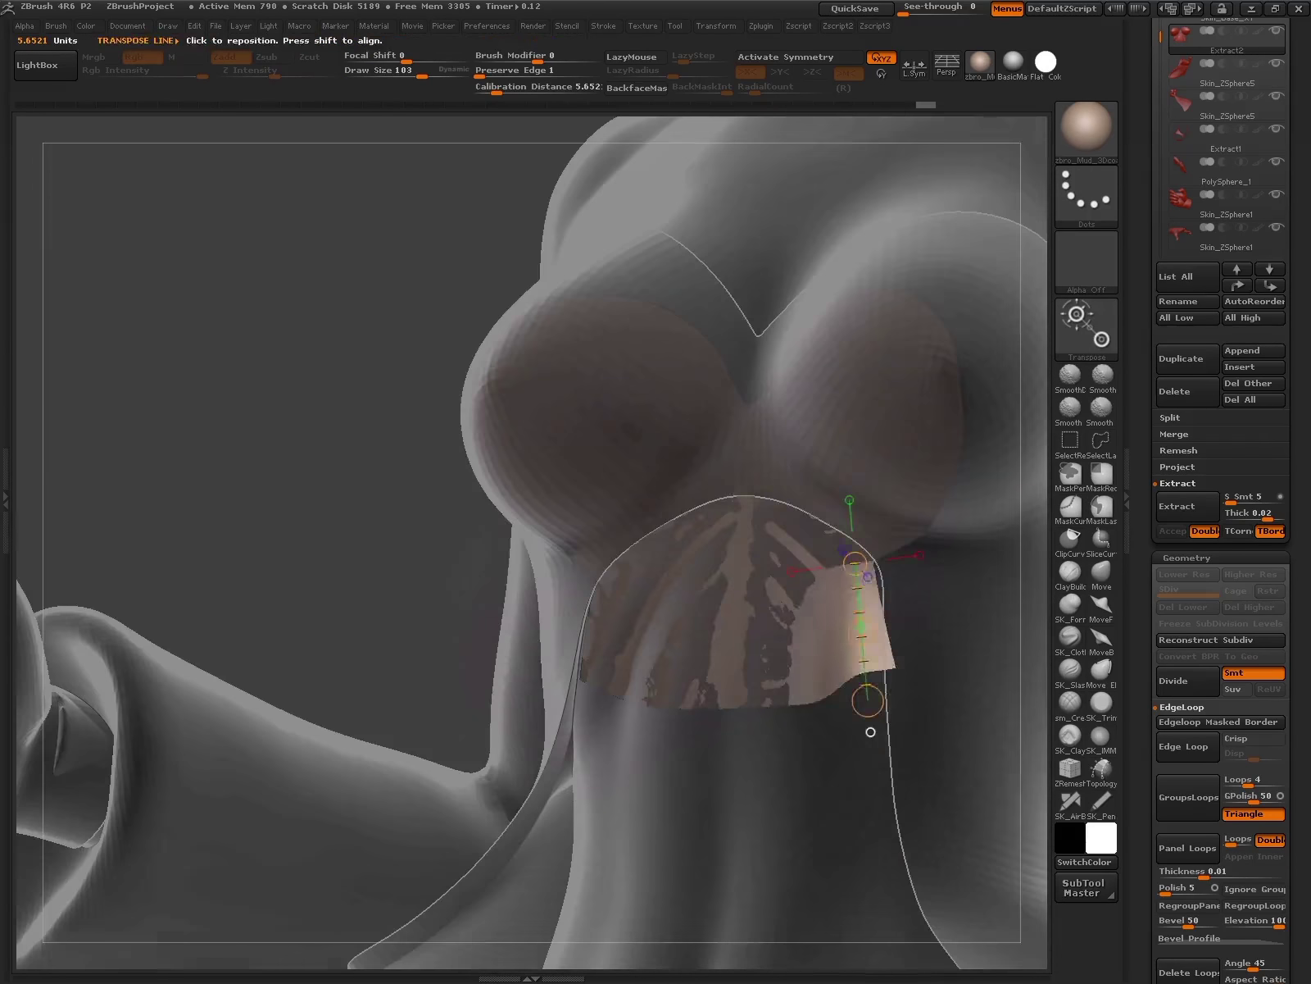
key(q)
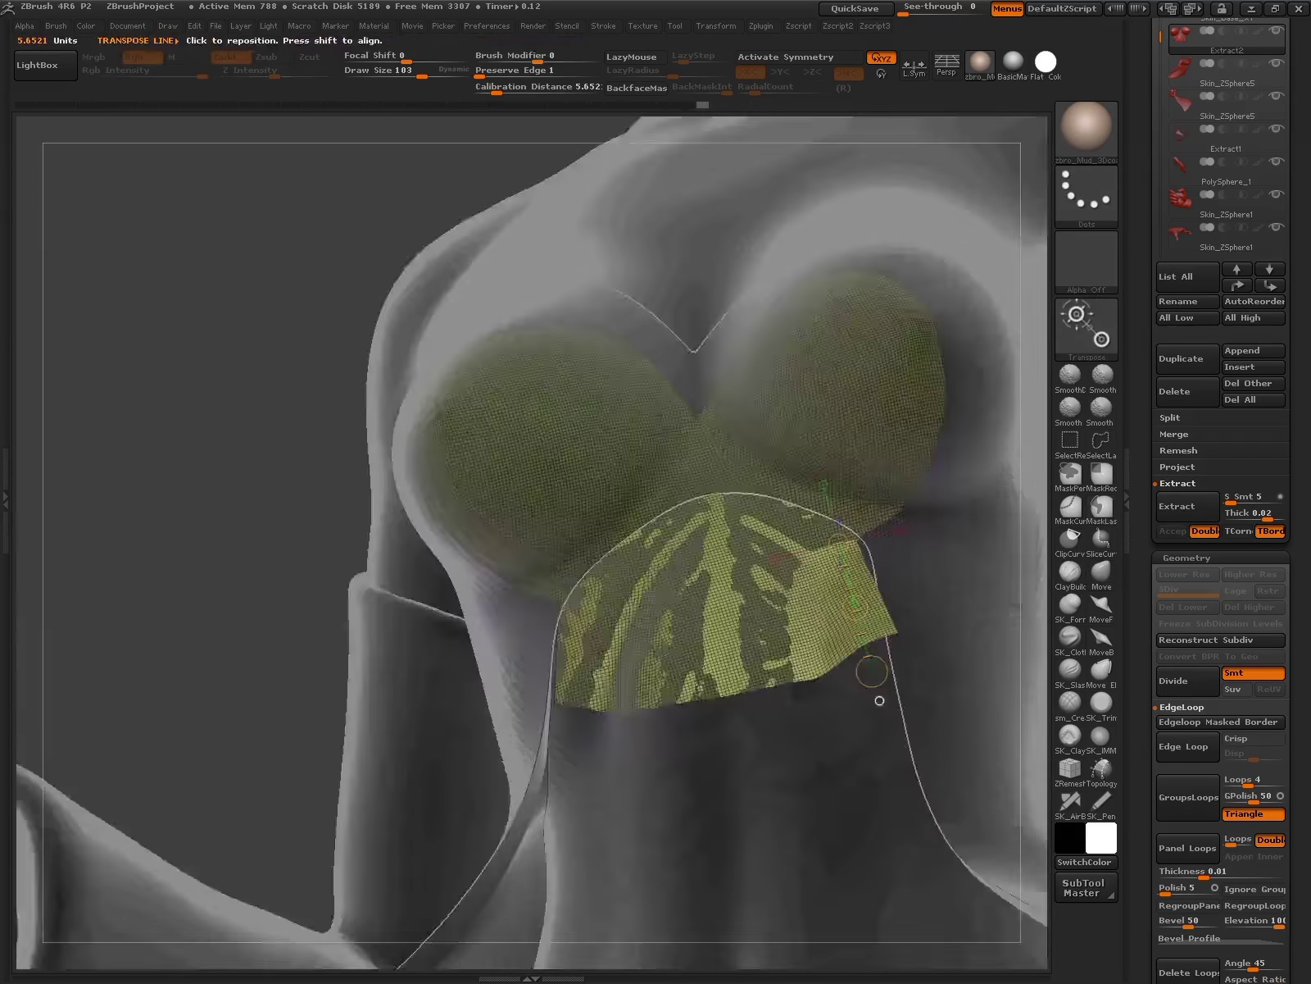
drag(869, 673, 770, 687)
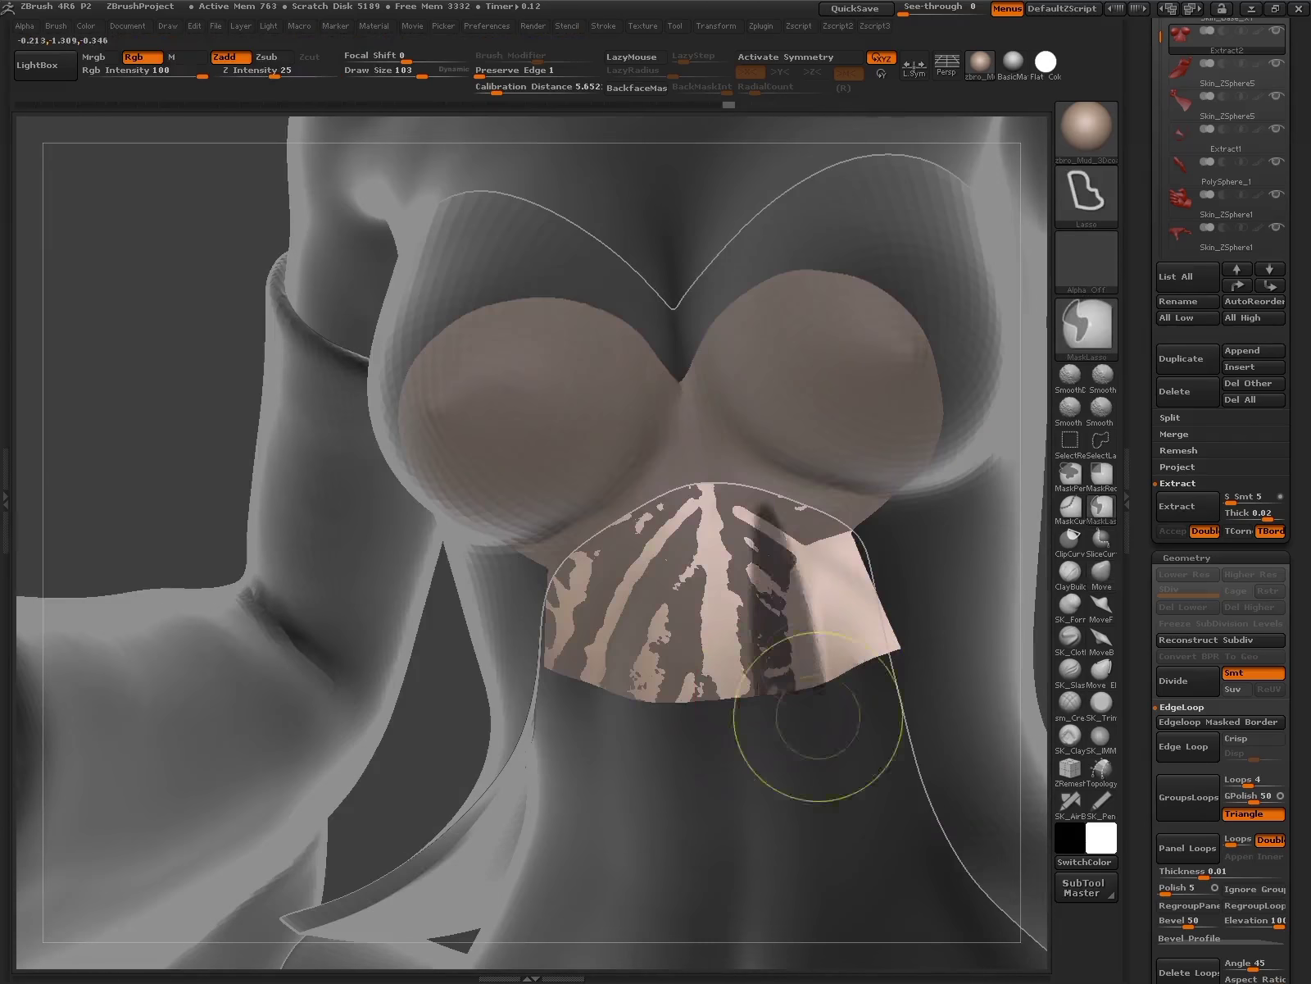
key(w)
mouse_move(762, 453)
mouse_down()
mouse_move(724, 588)
mouse_move(802, 711)
mouse_move(823, 697)
mouse_move(805, 647)
mouse_move(844, 732)
mouse_up()
key(q)
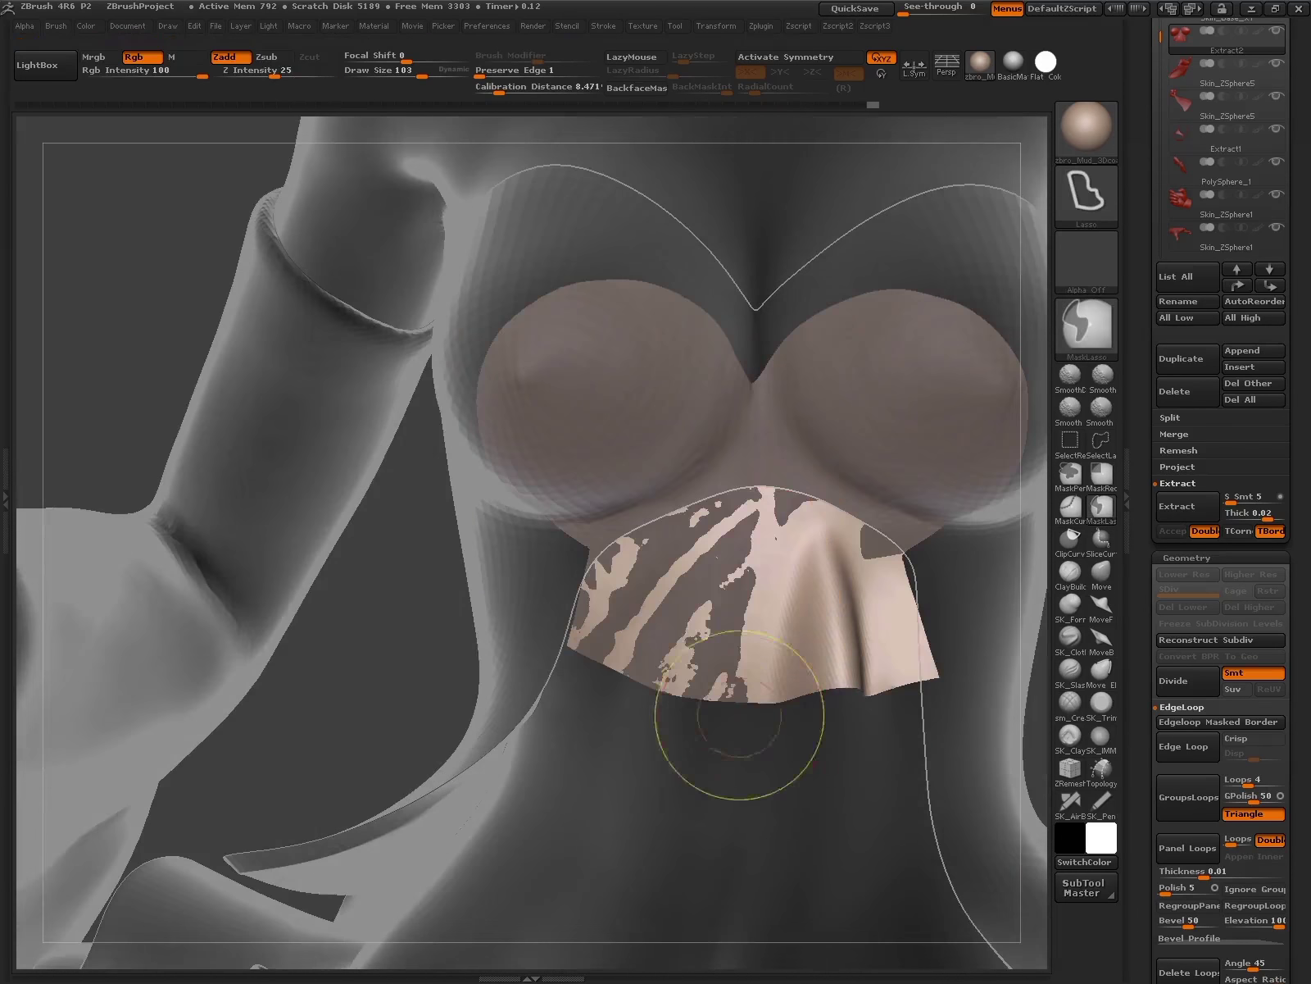
key(w)
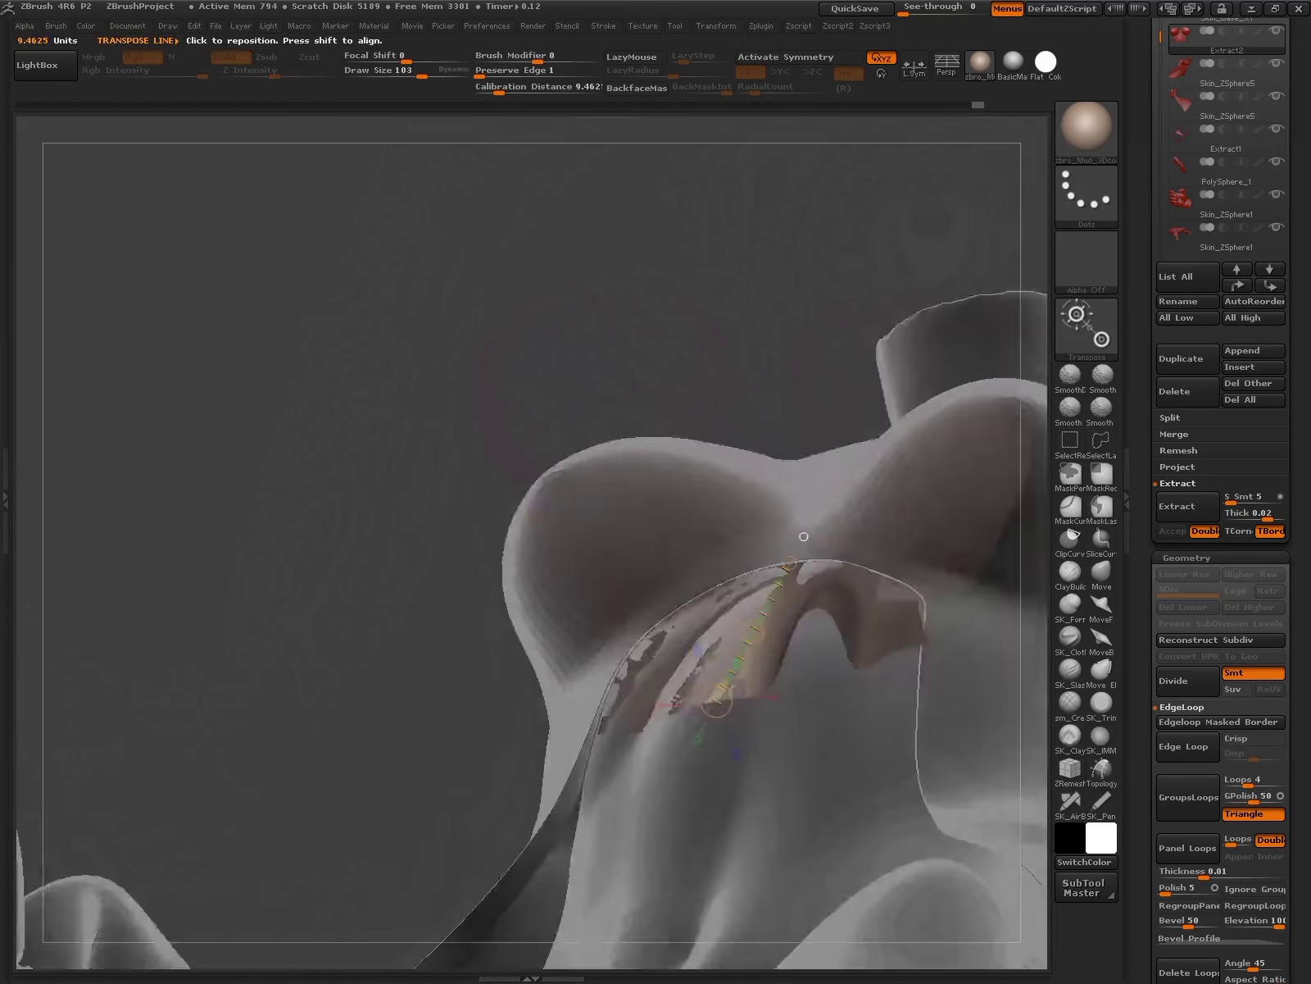
mouse_move(748, 750)
mouse_down()
mouse_move(715, 732)
mouse_move(725, 586)
mouse_up()
key(q)
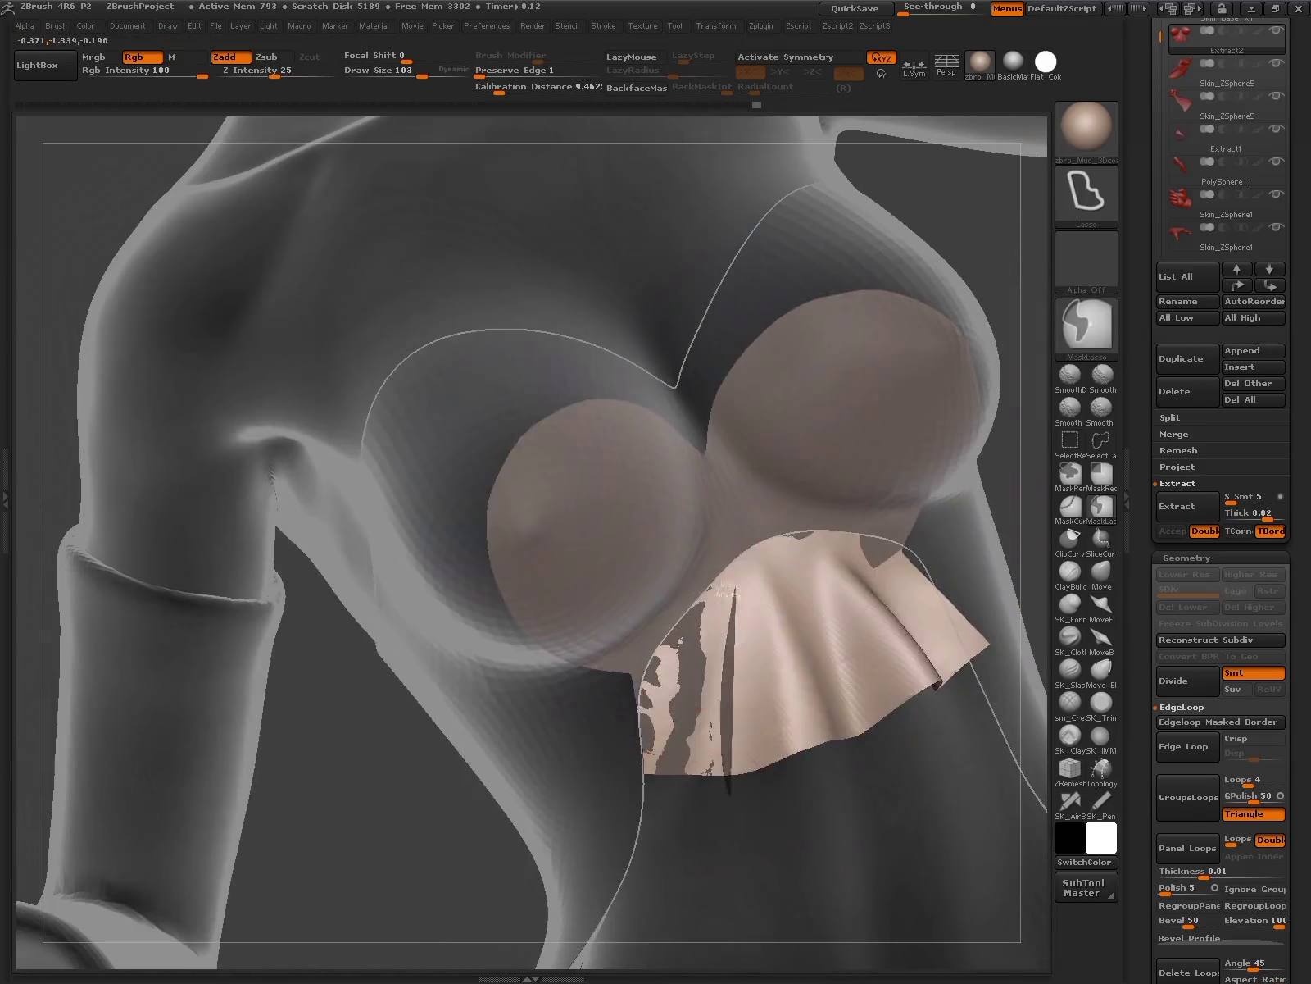
- Subdivide the band once and pull further edge sections outward into ruffle folds
key(ctrl+d)
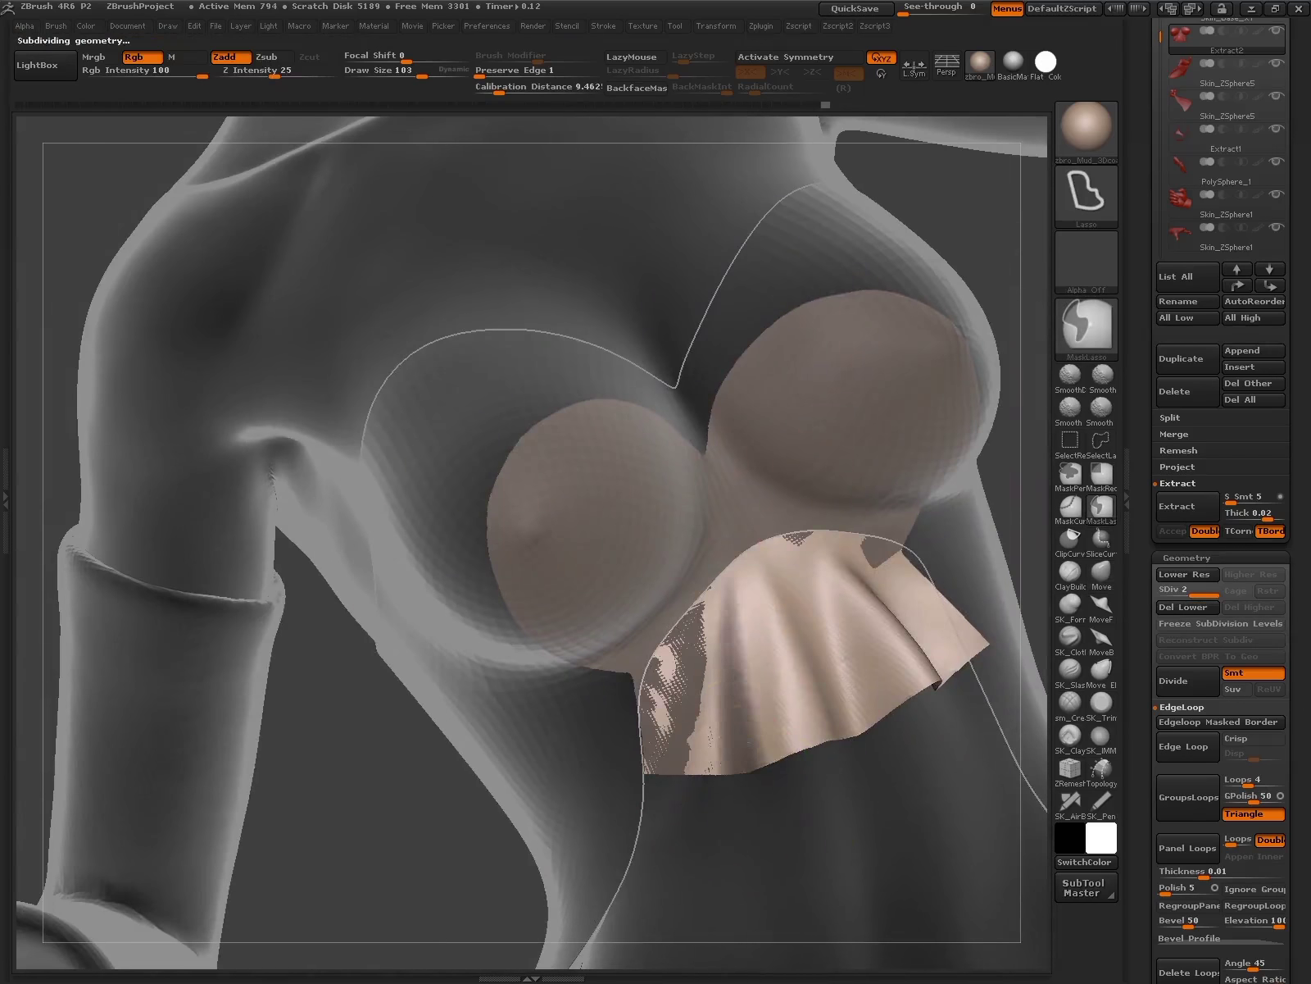
key(w)
drag(808, 784, 762, 798)
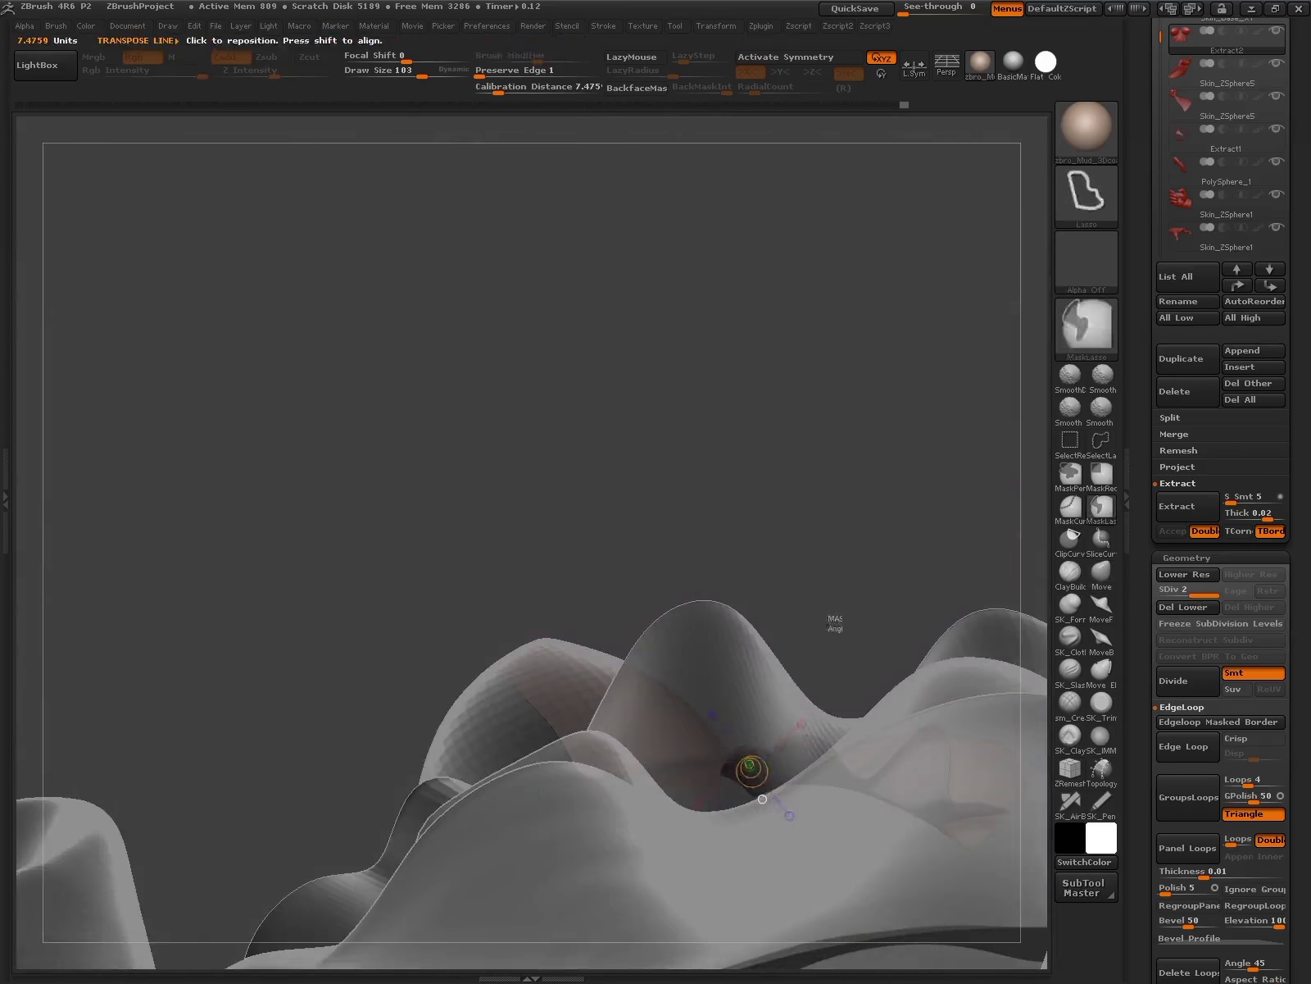
key(ctrl+z)
key(q)
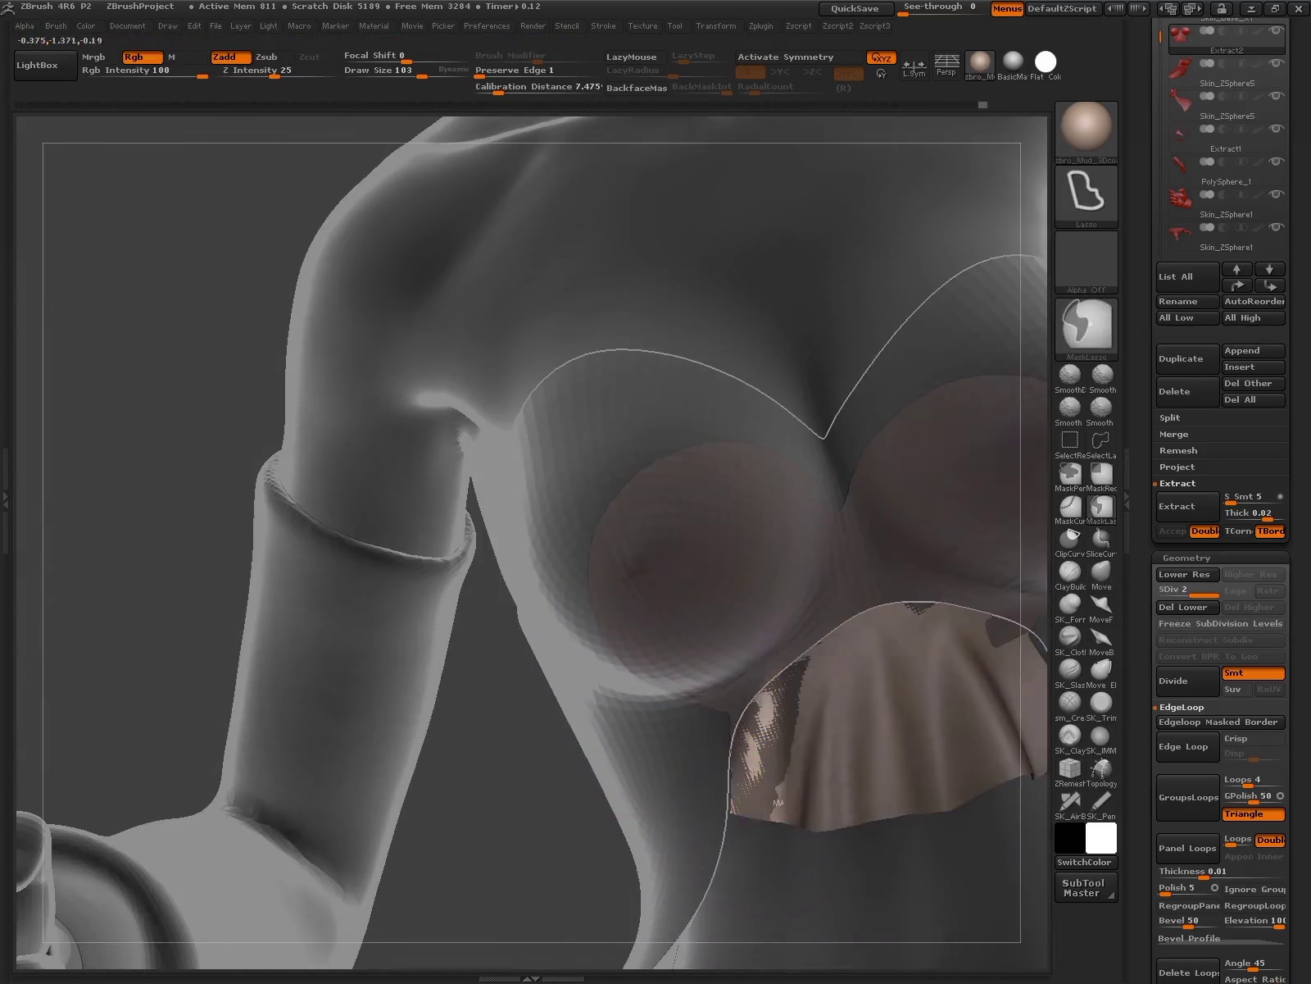
key(w)
drag(763, 641, 767, 878)
key(q)
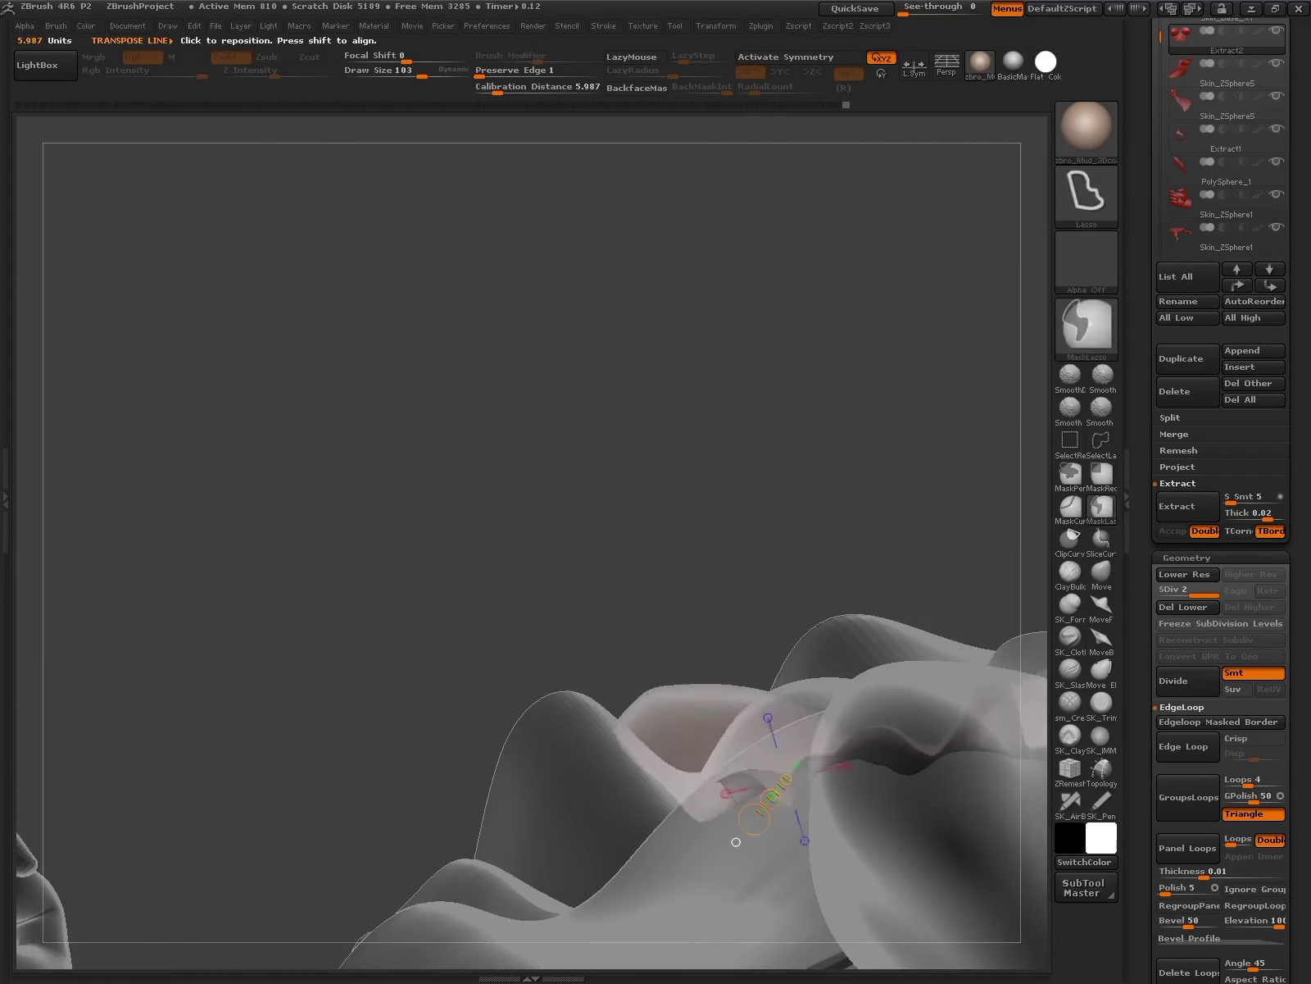
key(ctrl+z)
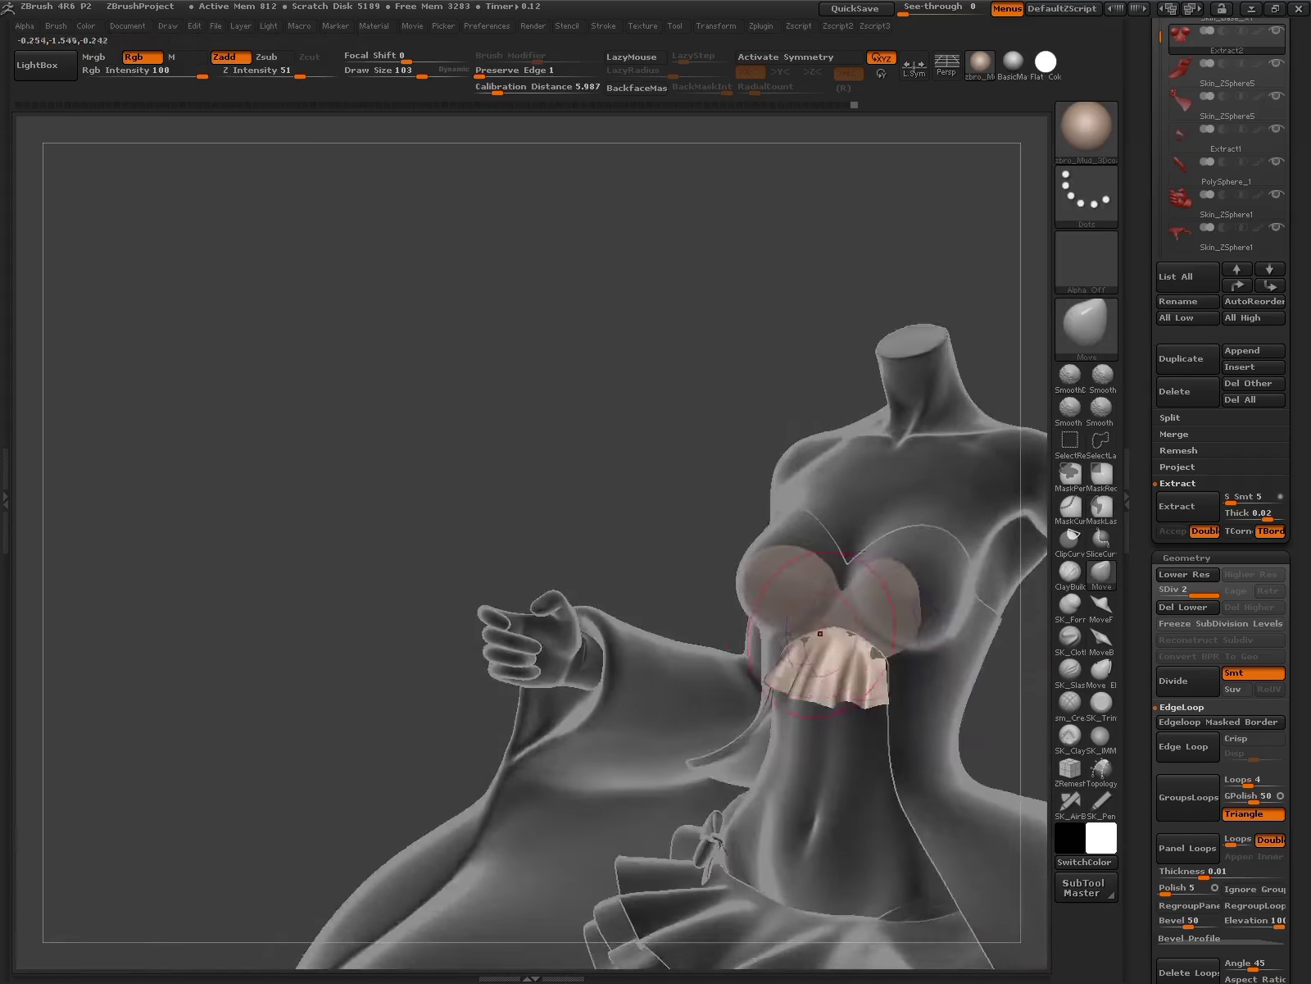
key(ctrl+shift+z)
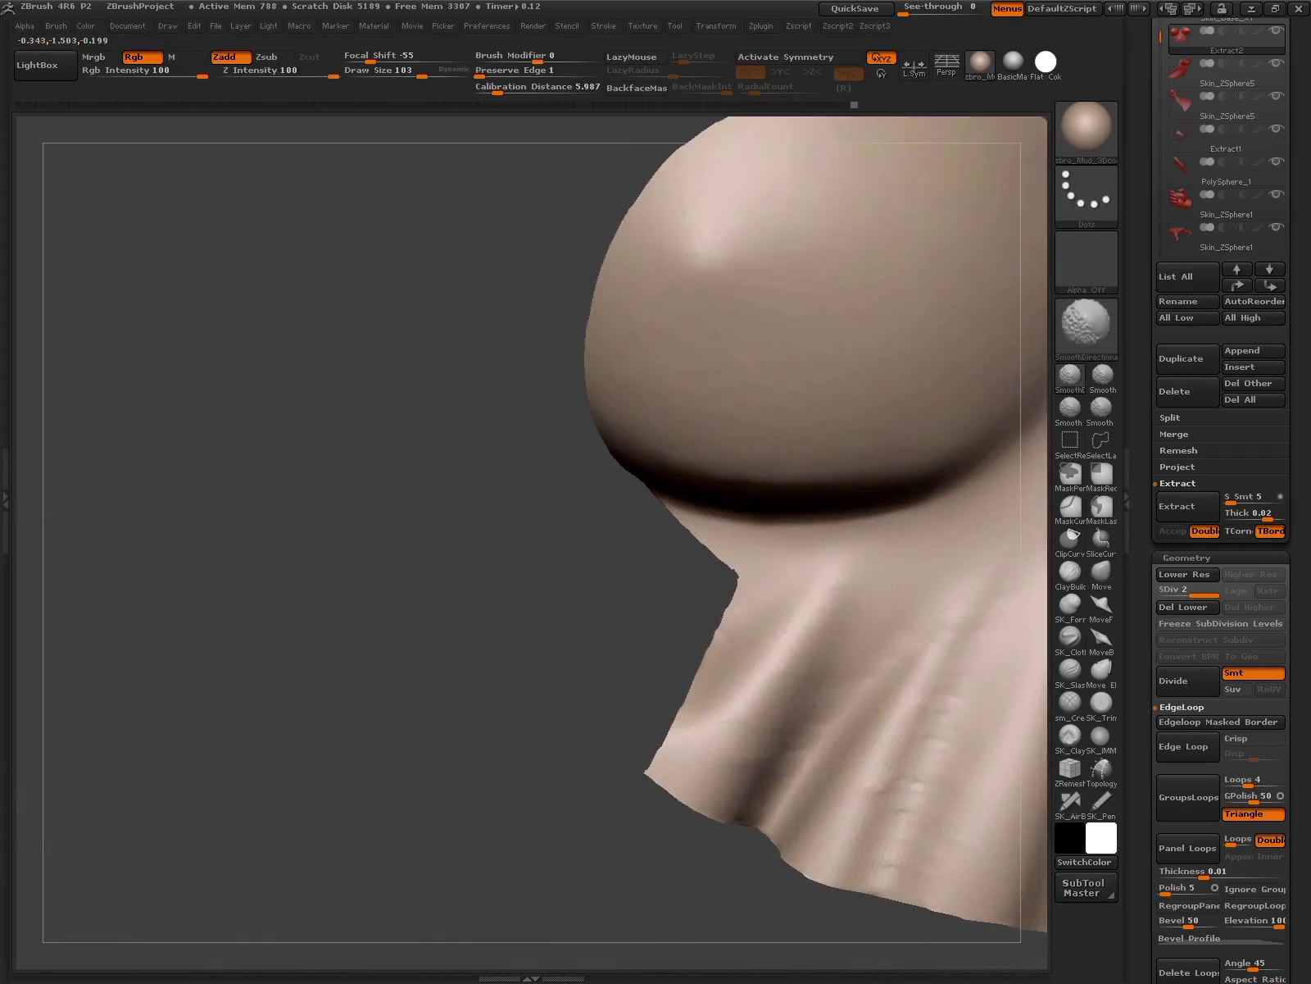
- Pull one ruffle fold outward into a fuller pleat and bring up the custom geometry palette
key(ctrl+shift+z)
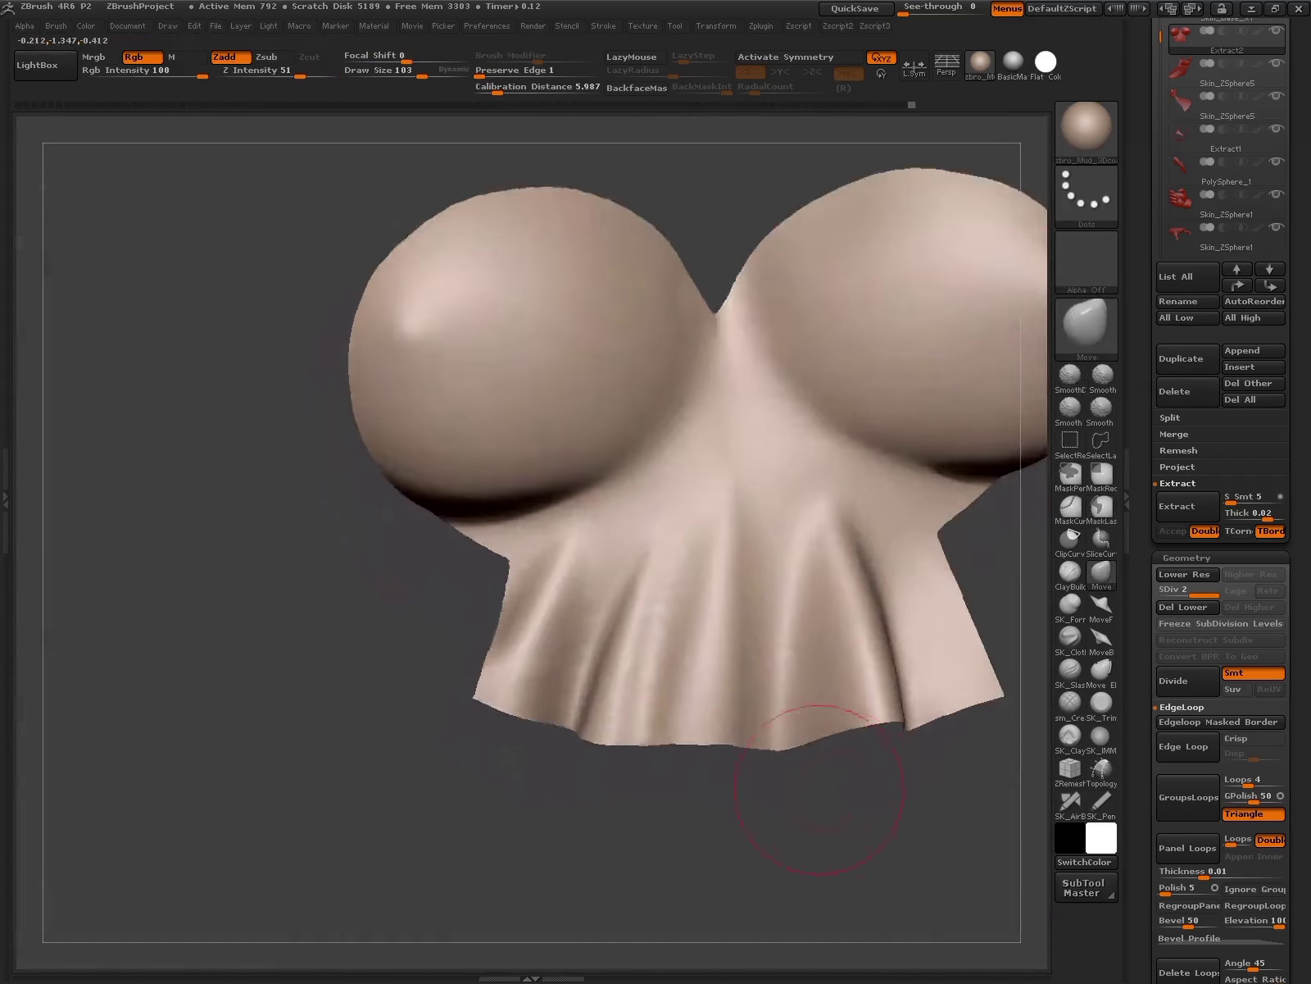
drag(848, 746, 877, 500)
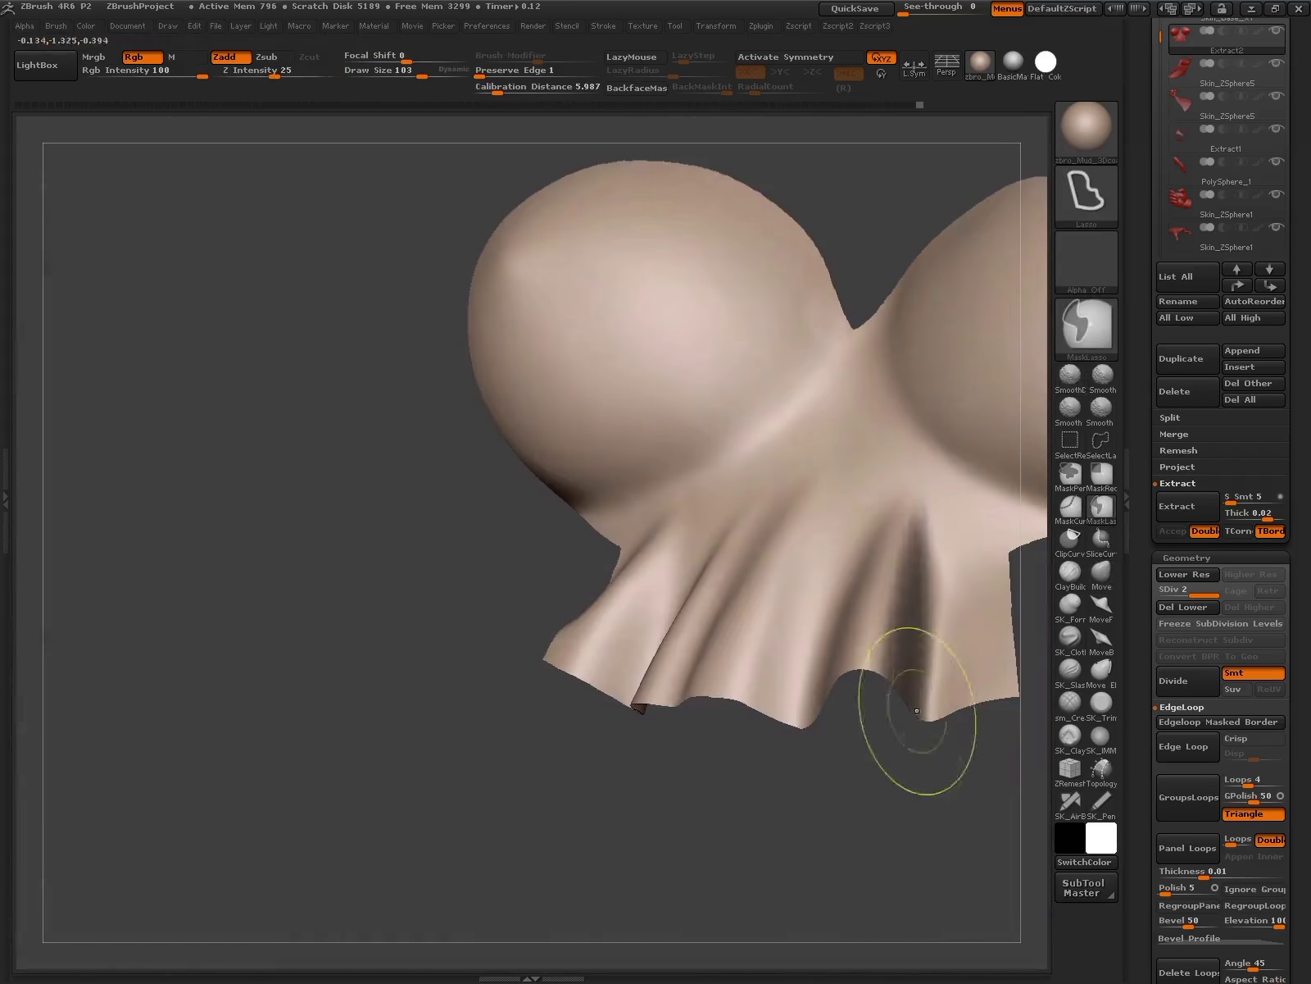
key(w)
drag(775, 570, 958, 799)
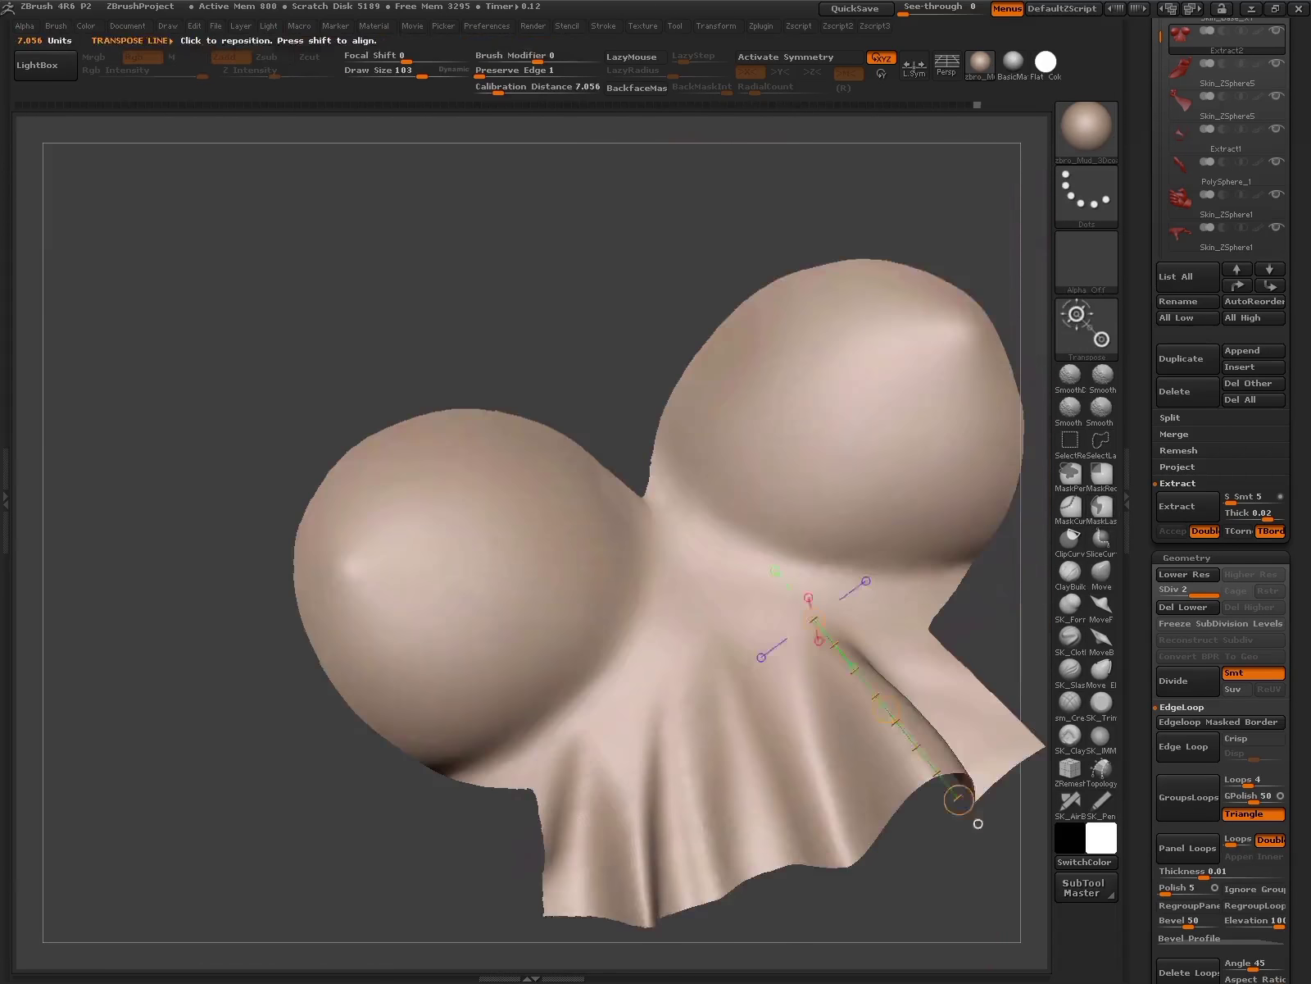
key(q)
scroll(959, 820, down, 5)
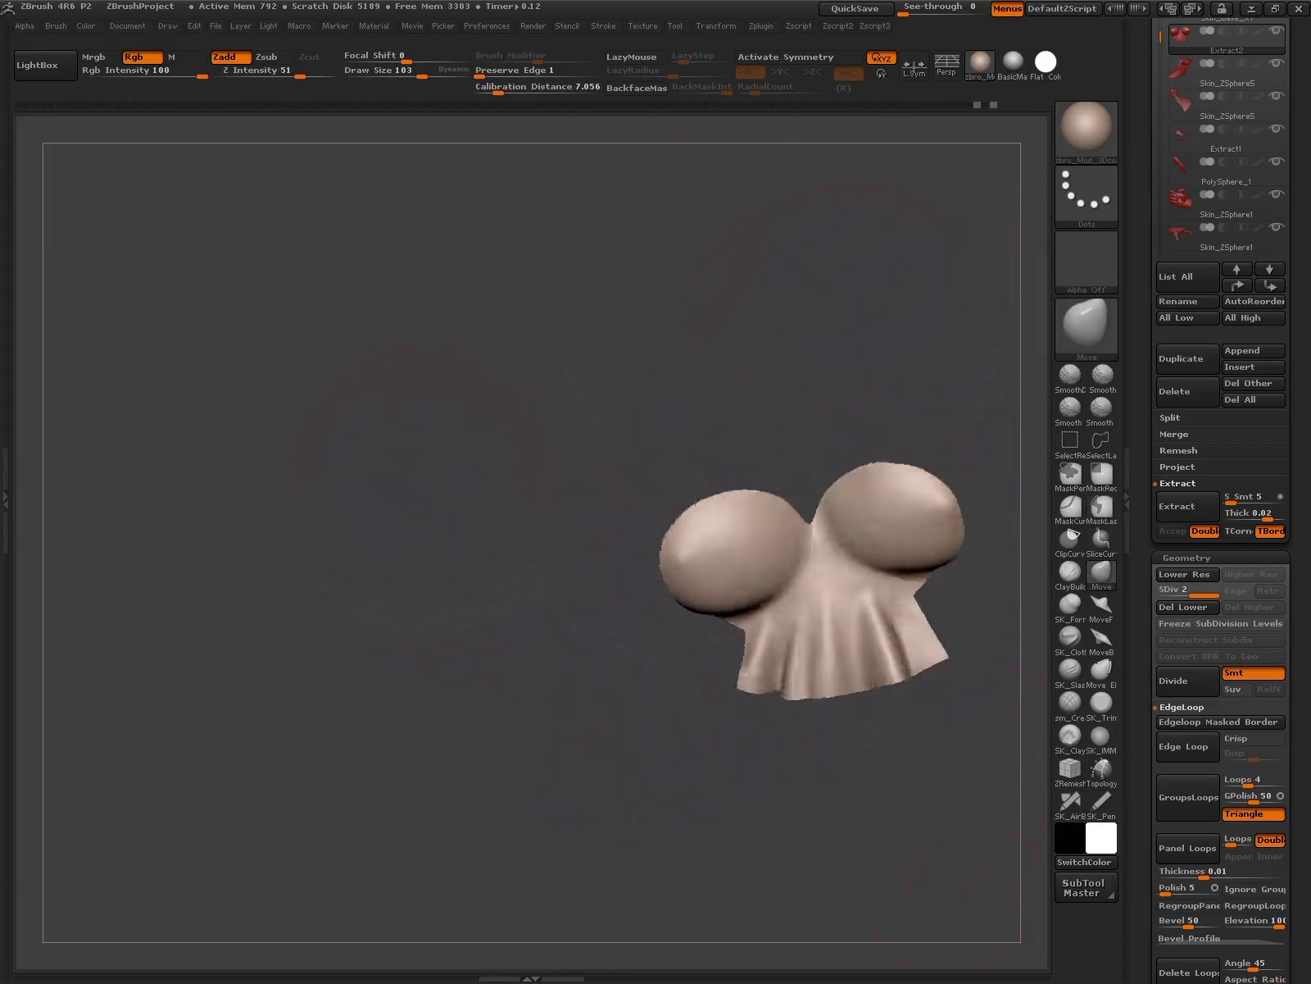
key(shift+space)
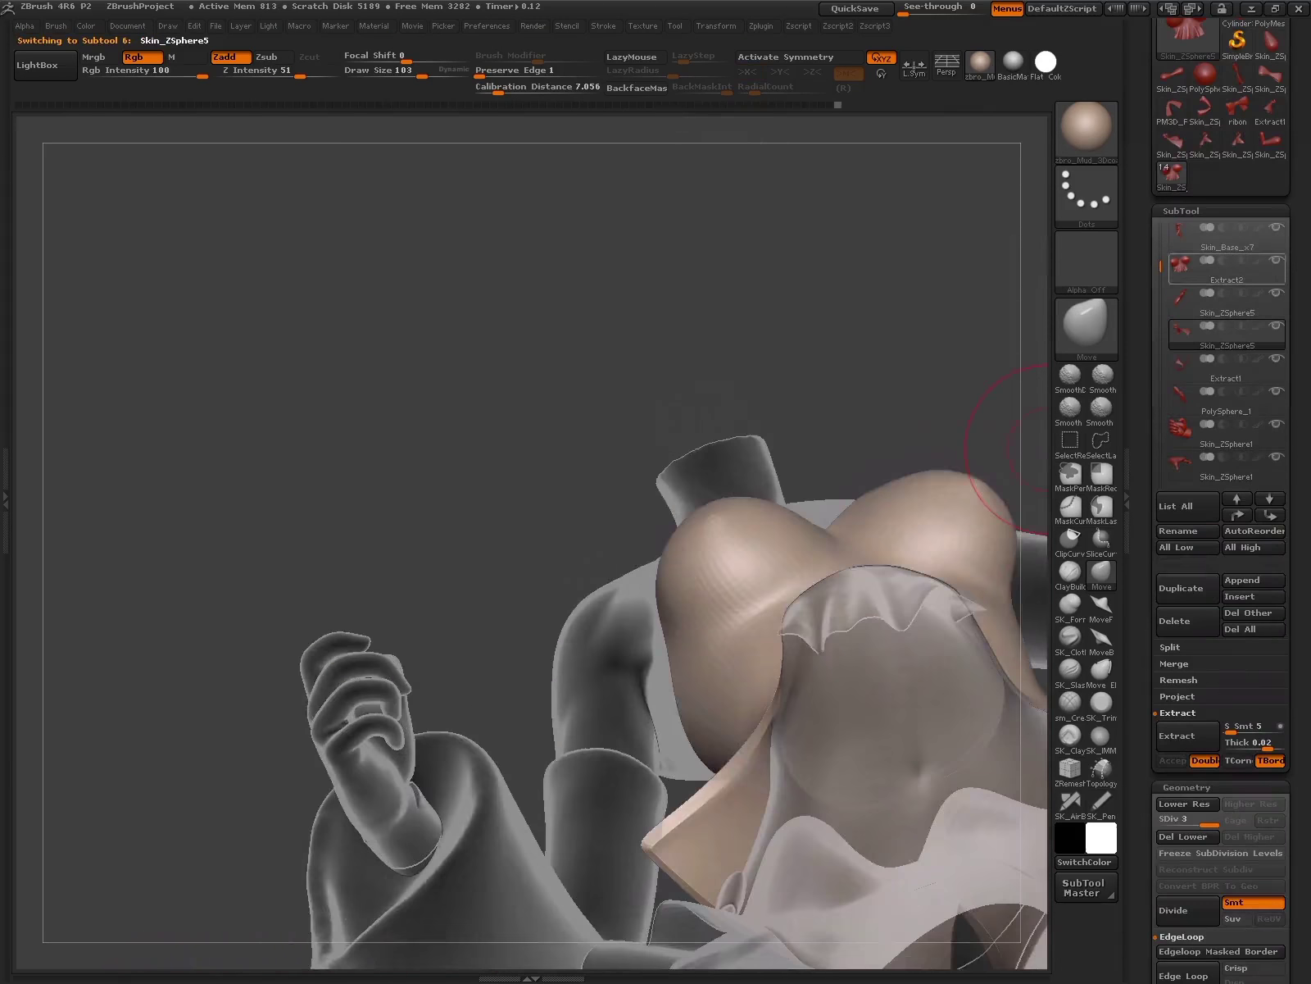
- Restore the chest cups to subdivision level 3 and reselect the frilled Extract2 band
drag(995, 410, 864, 557)
key(shift+d)
key(shift+d)
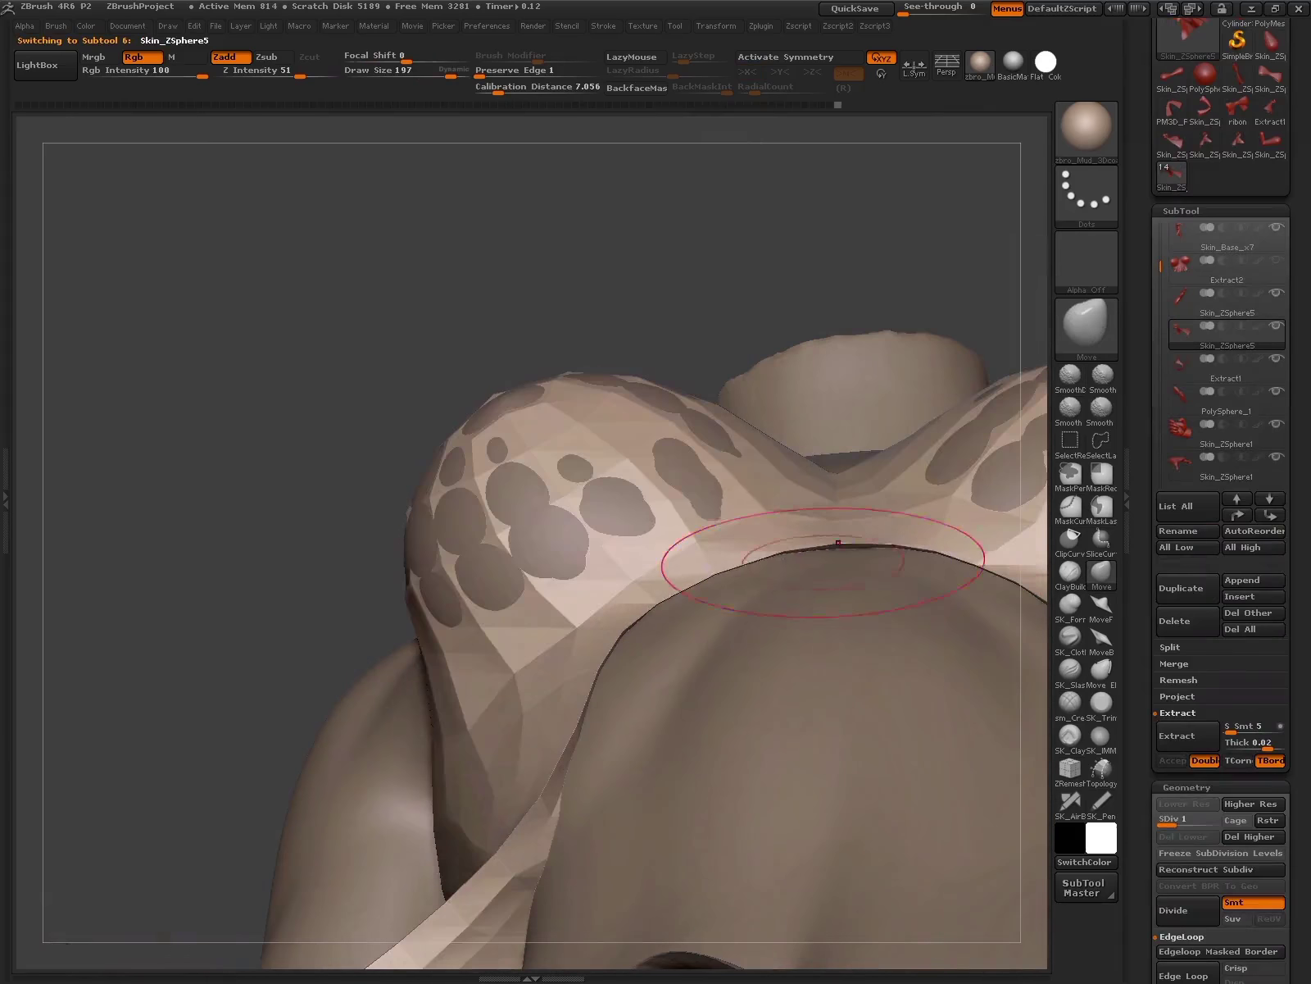
key(d)
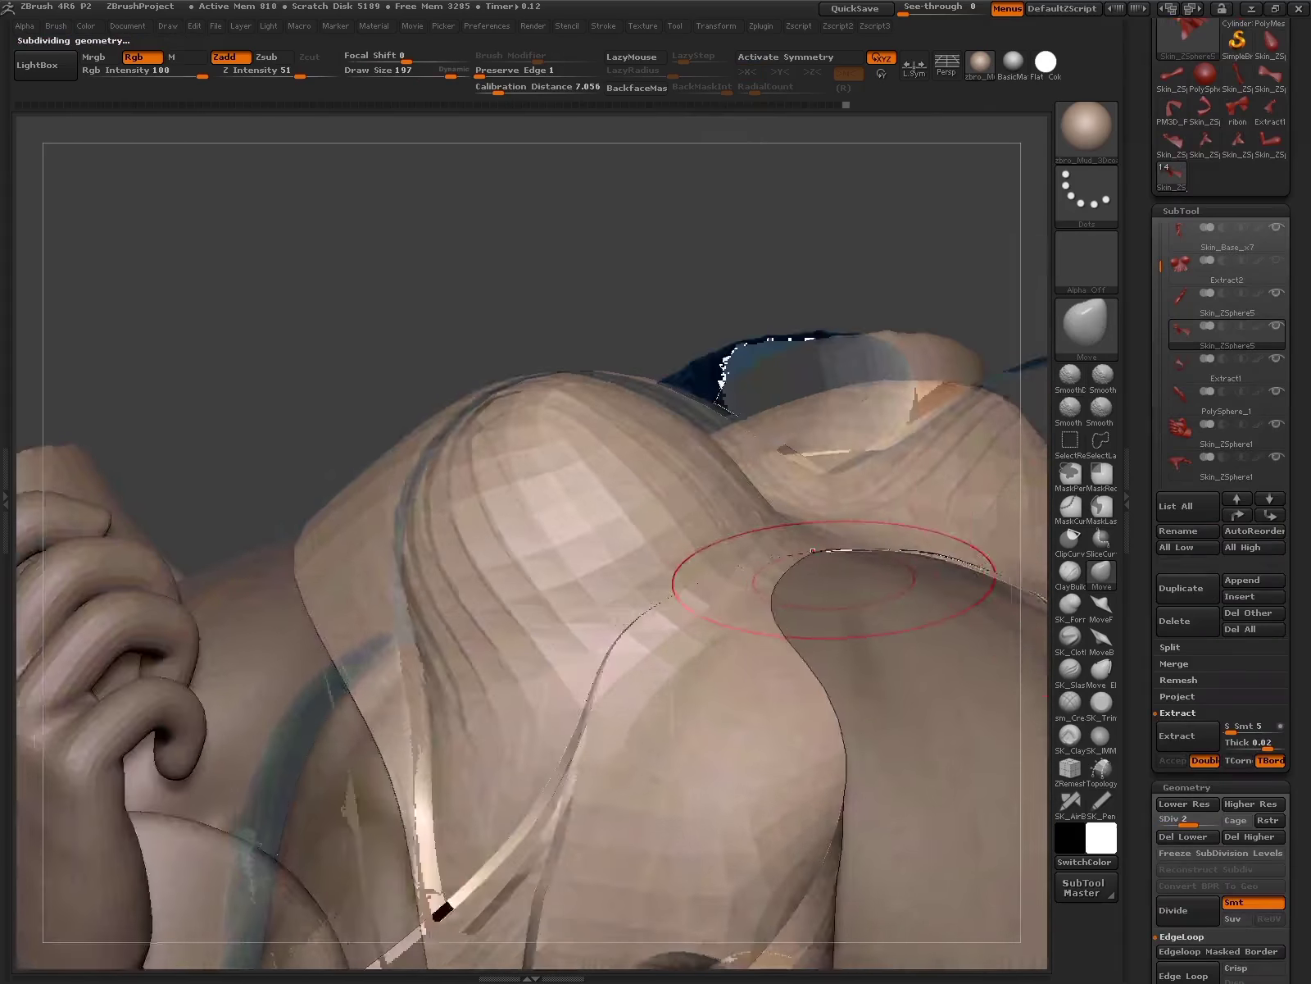
drag(790, 570, 890, 637)
alt+click(890, 638)
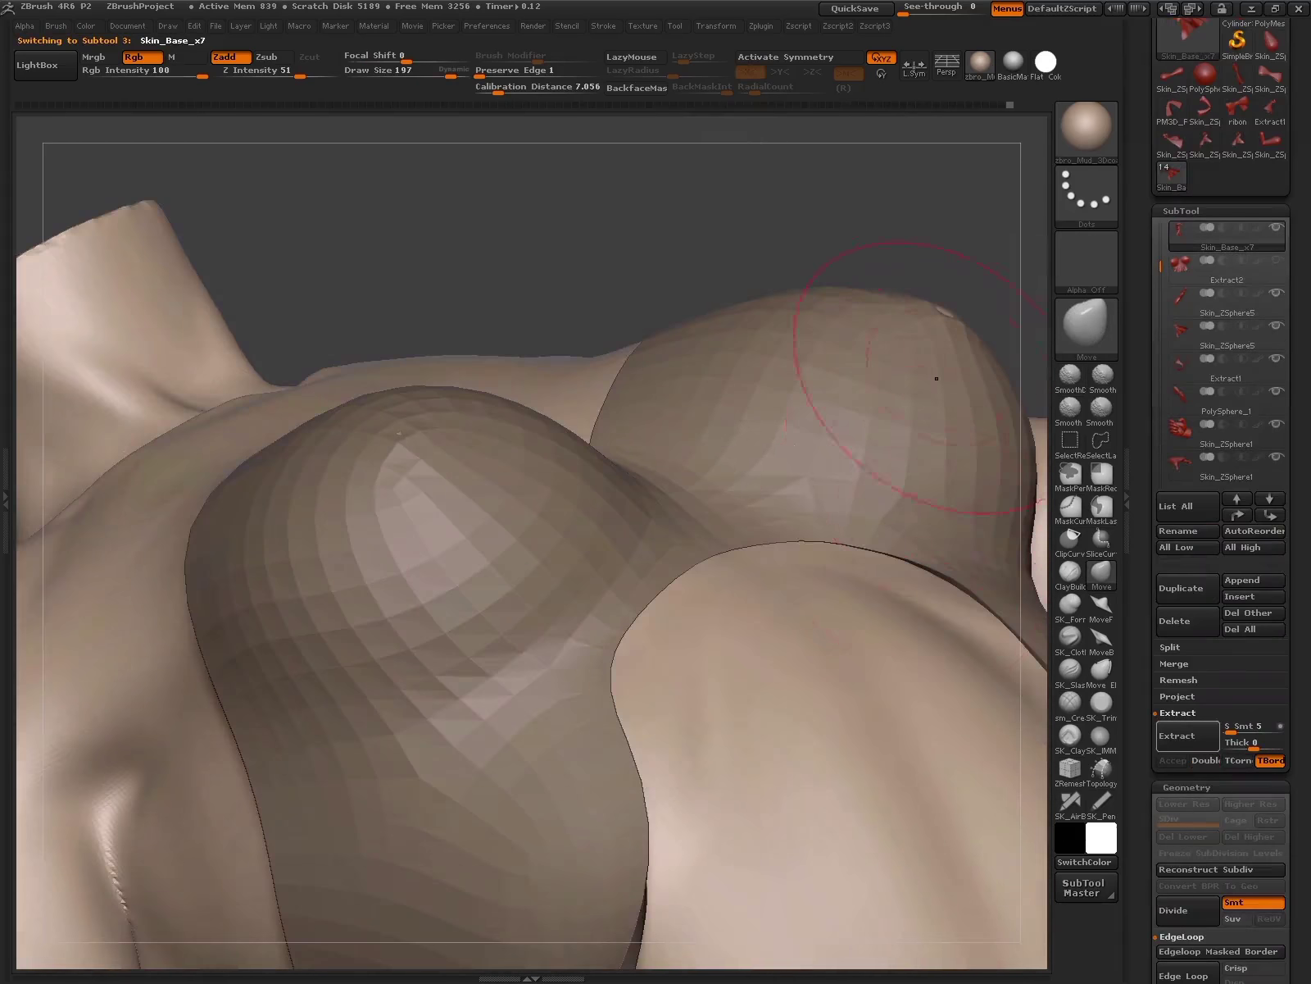
key(d)
mouse_move(925, 371)
mouse_down()
mouse_move(820, 557)
mouse_move(926, 463)
mouse_move(820, 574)
mouse_up()
alt+click(820, 557)
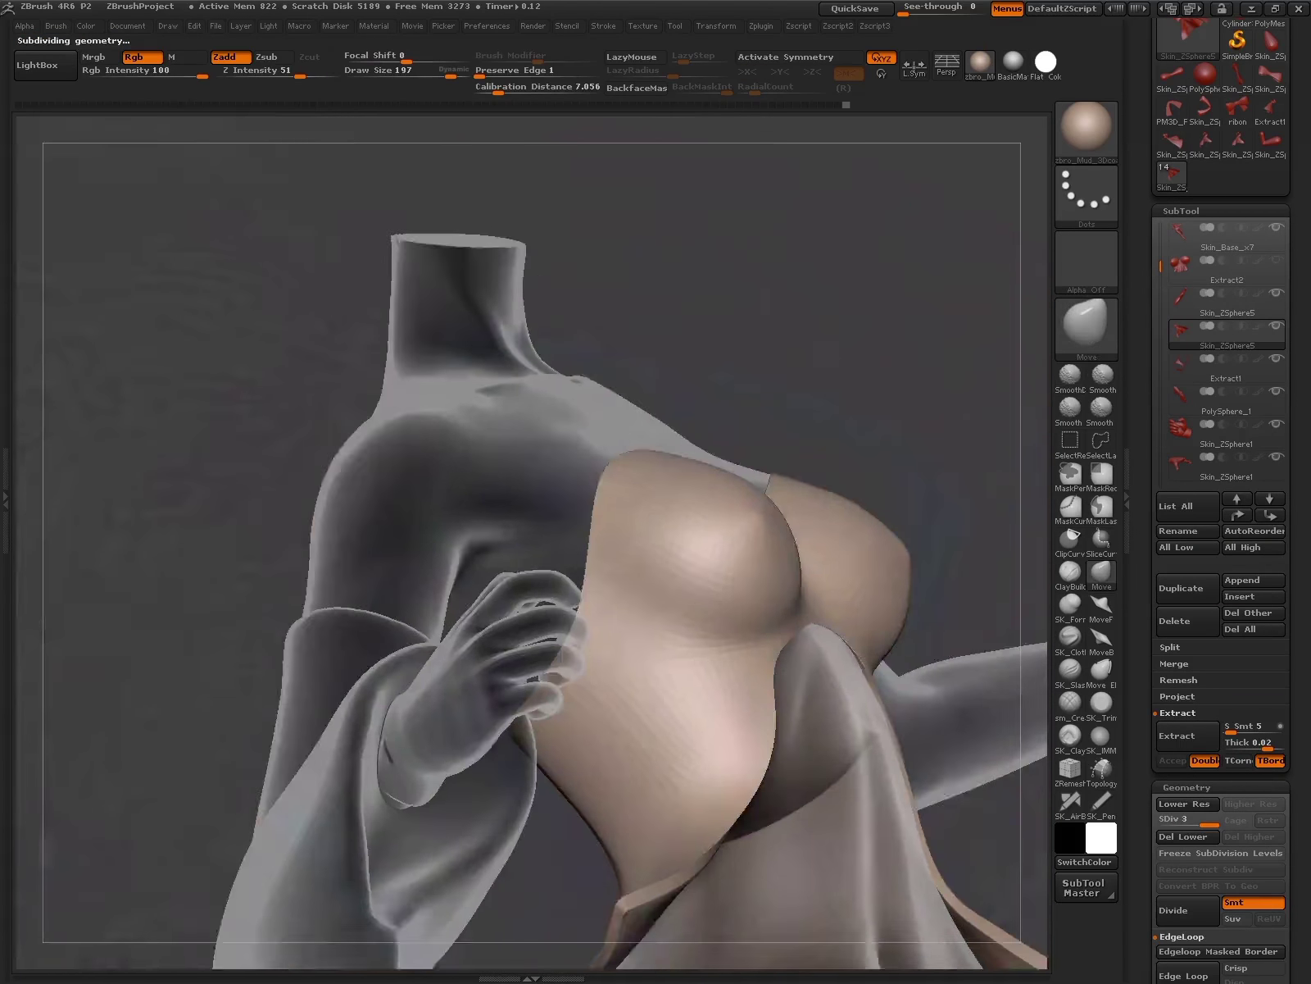
click(1180, 264)
mouse_move(1024, 271)
mouse_down()
mouse_move(849, 468)
mouse_move(874, 706)
mouse_move(902, 656)
mouse_up()
- Pull the ruffle's upper-left edge up against the breast underside with the Move brush
key(w)
key(q)
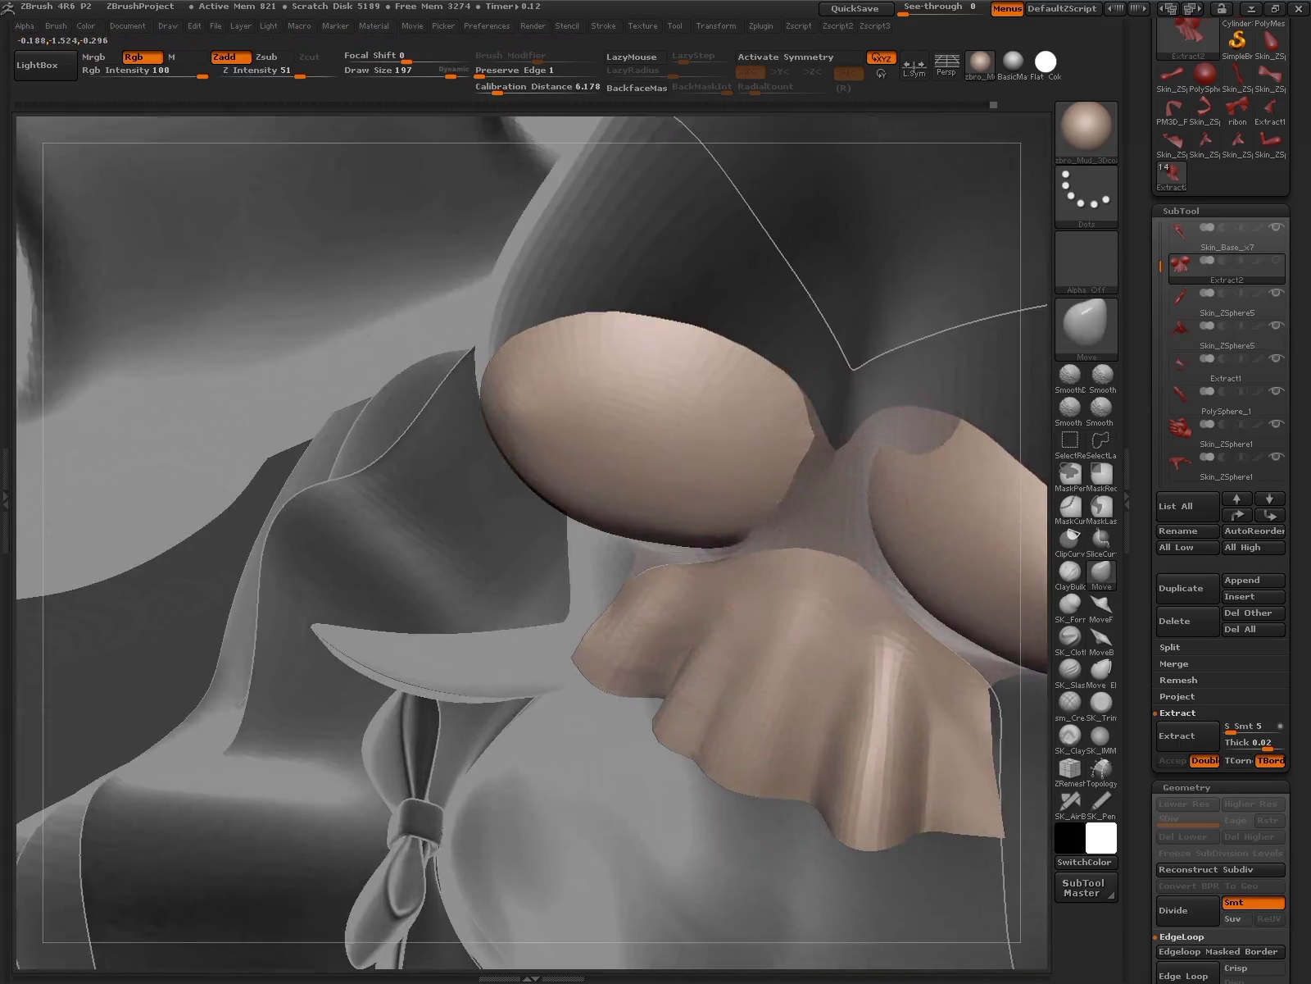
key(bracketleft)
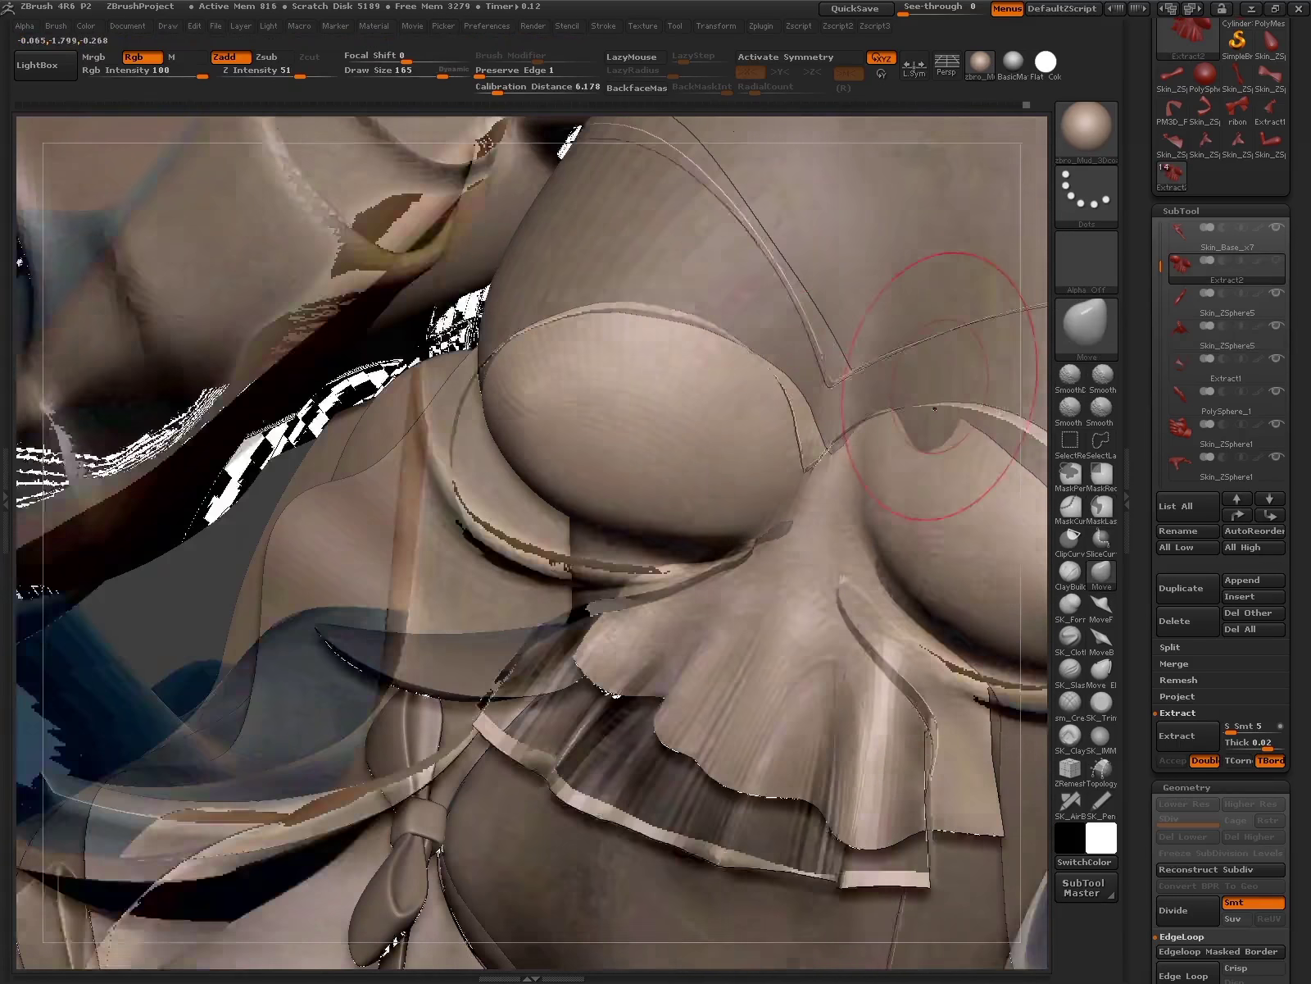
mouse_move(934, 408)
mouse_down()
mouse_move(844, 430)
mouse_move(799, 482)
mouse_move(899, 665)
mouse_up()
key(bracketleft)
key(bracketleft)
key(bracketleft)
key(bracketright)
key(bracketright)
key(bracketright)
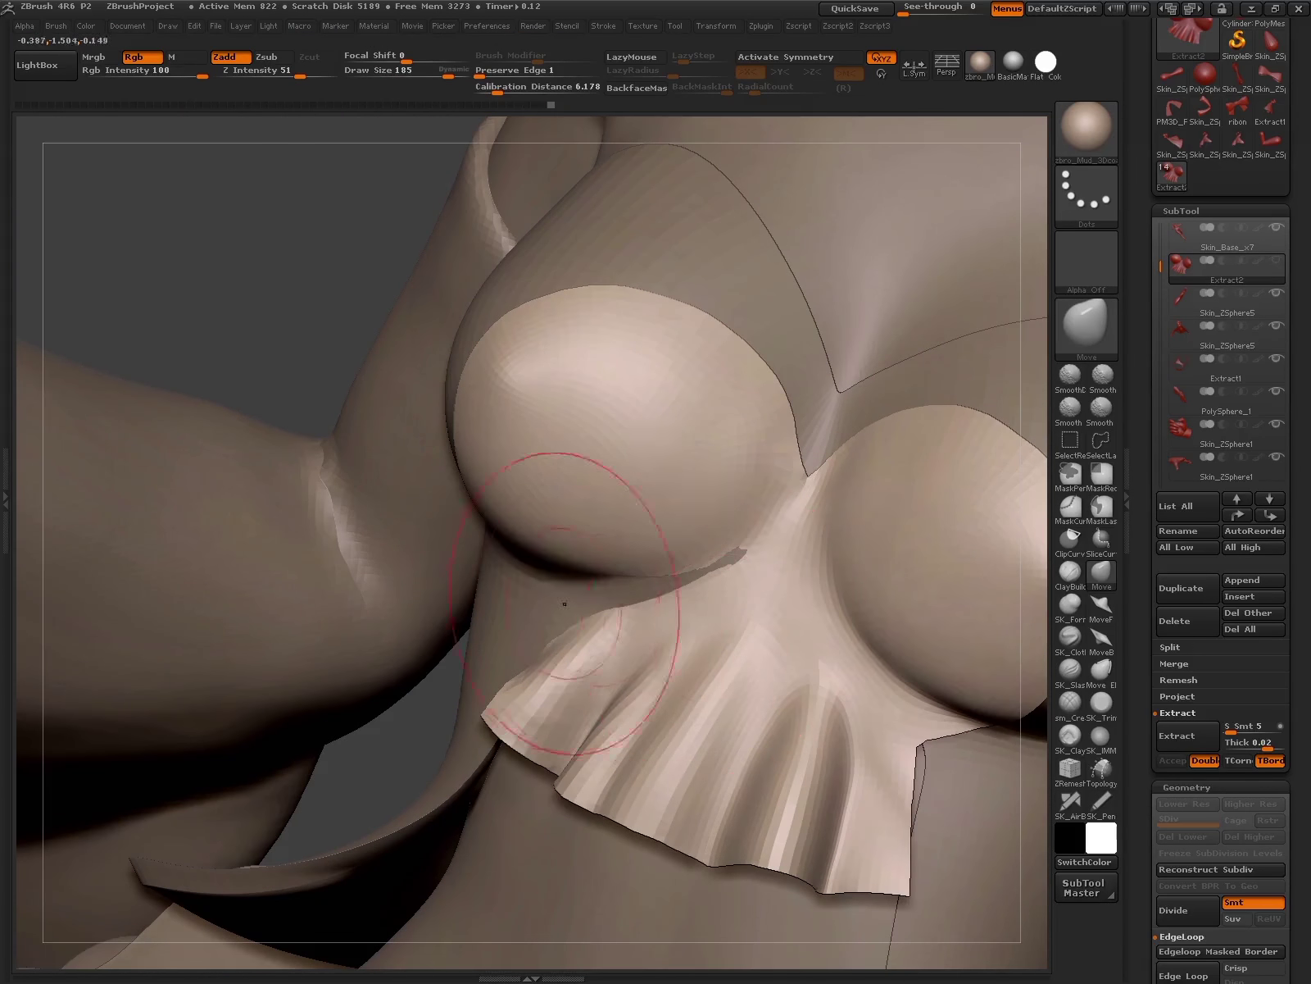
mouse_move(564, 603)
mouse_down()
mouse_move(623, 610)
mouse_move(515, 588)
mouse_up()
- Inspect the frill's side edge up close and mask strips of it for further shaping
mouse_move(656, 631)
mouse_down()
mouse_move(672, 656)
mouse_move(673, 746)
mouse_move(673, 629)
mouse_move(653, 630)
mouse_move(718, 727)
mouse_up()
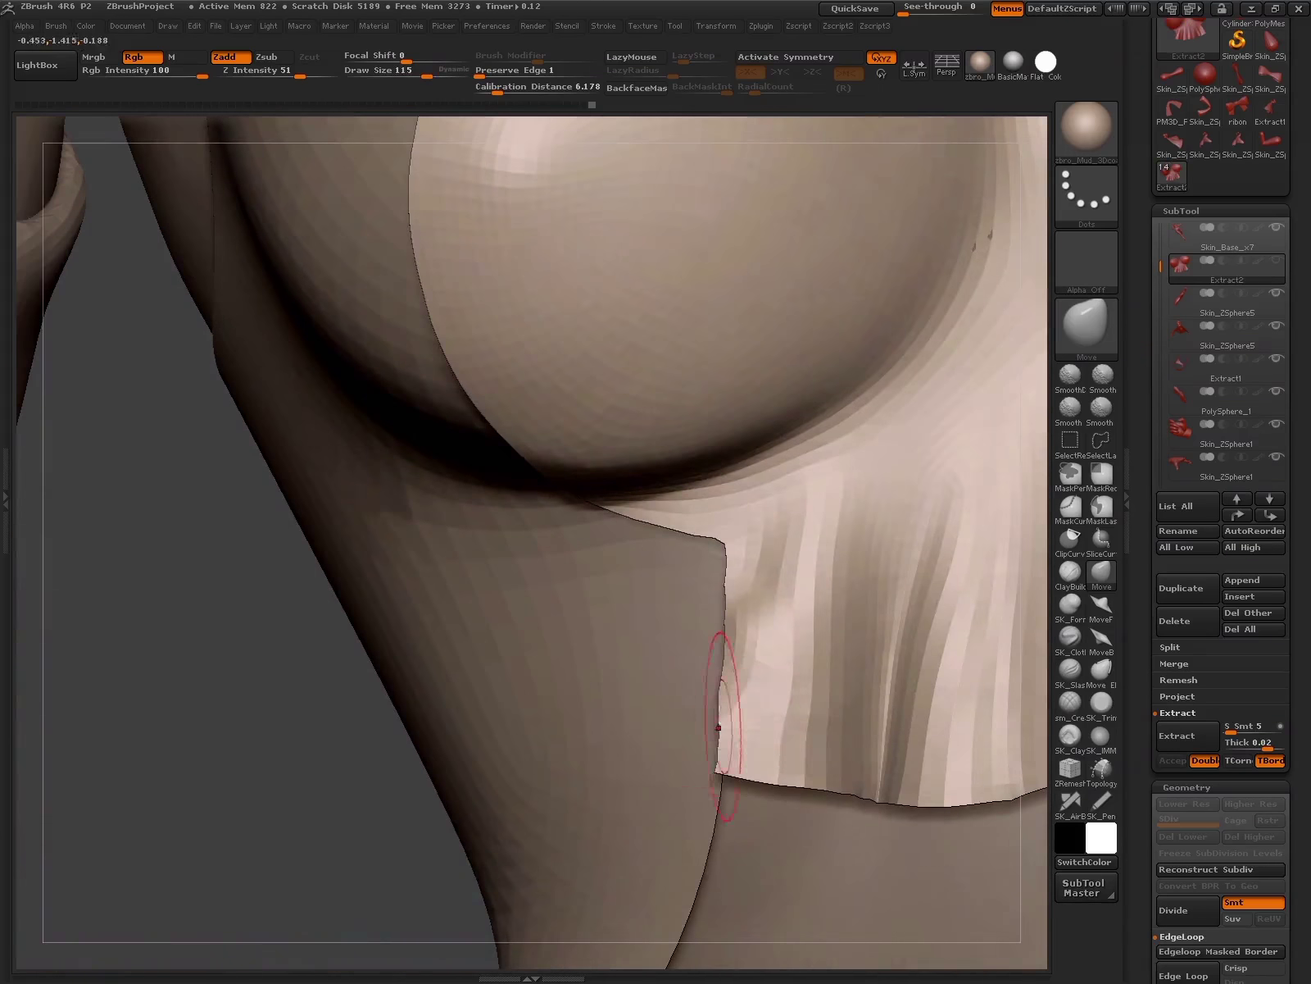
drag(767, 643, 623, 623)
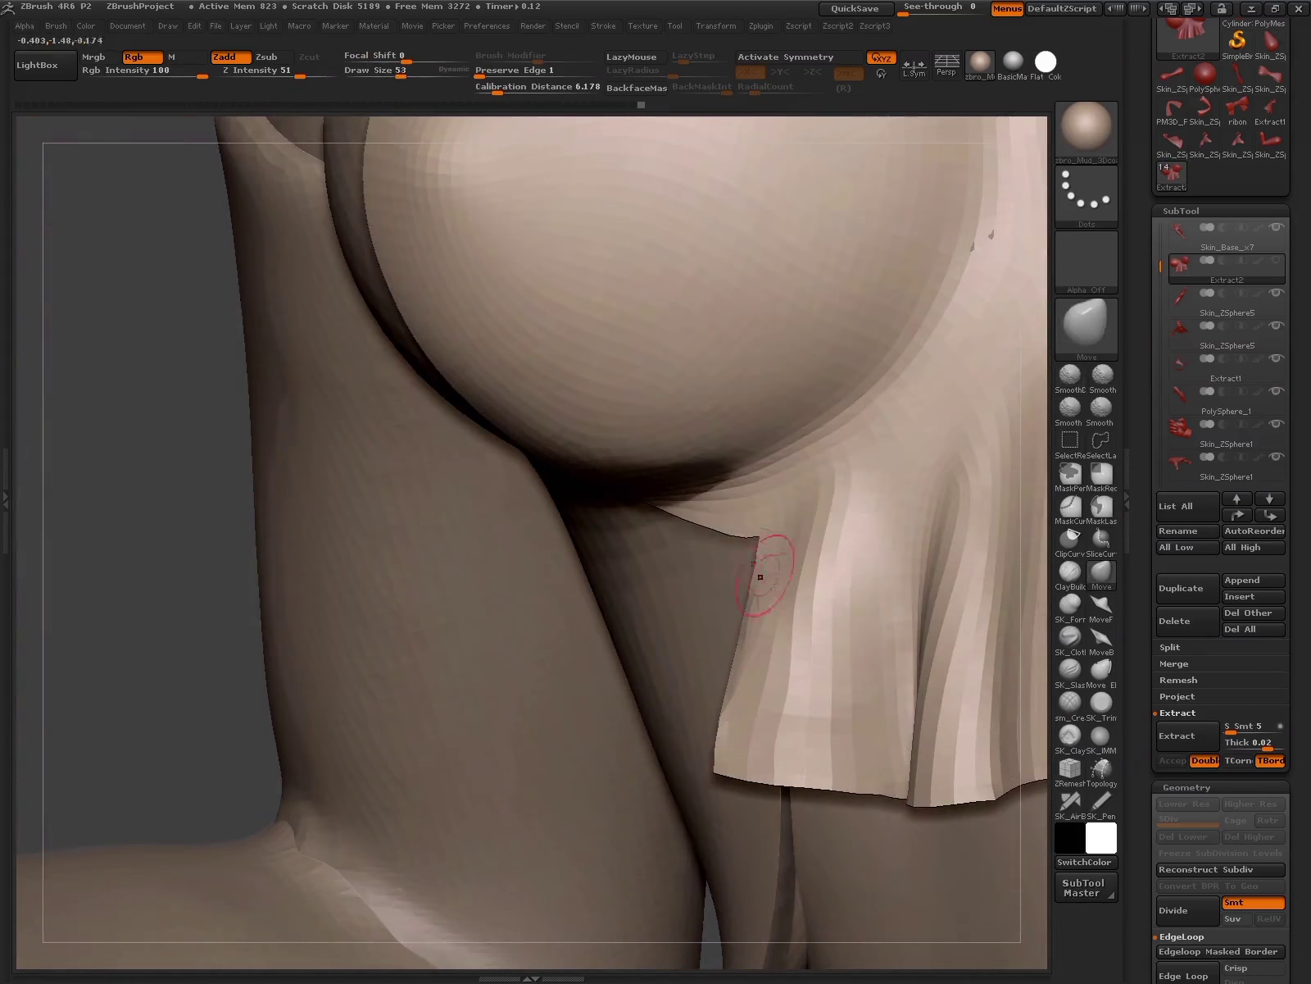
mouse_move(760, 576)
mouse_down()
mouse_move(717, 702)
mouse_move(691, 586)
mouse_up()
key(w)
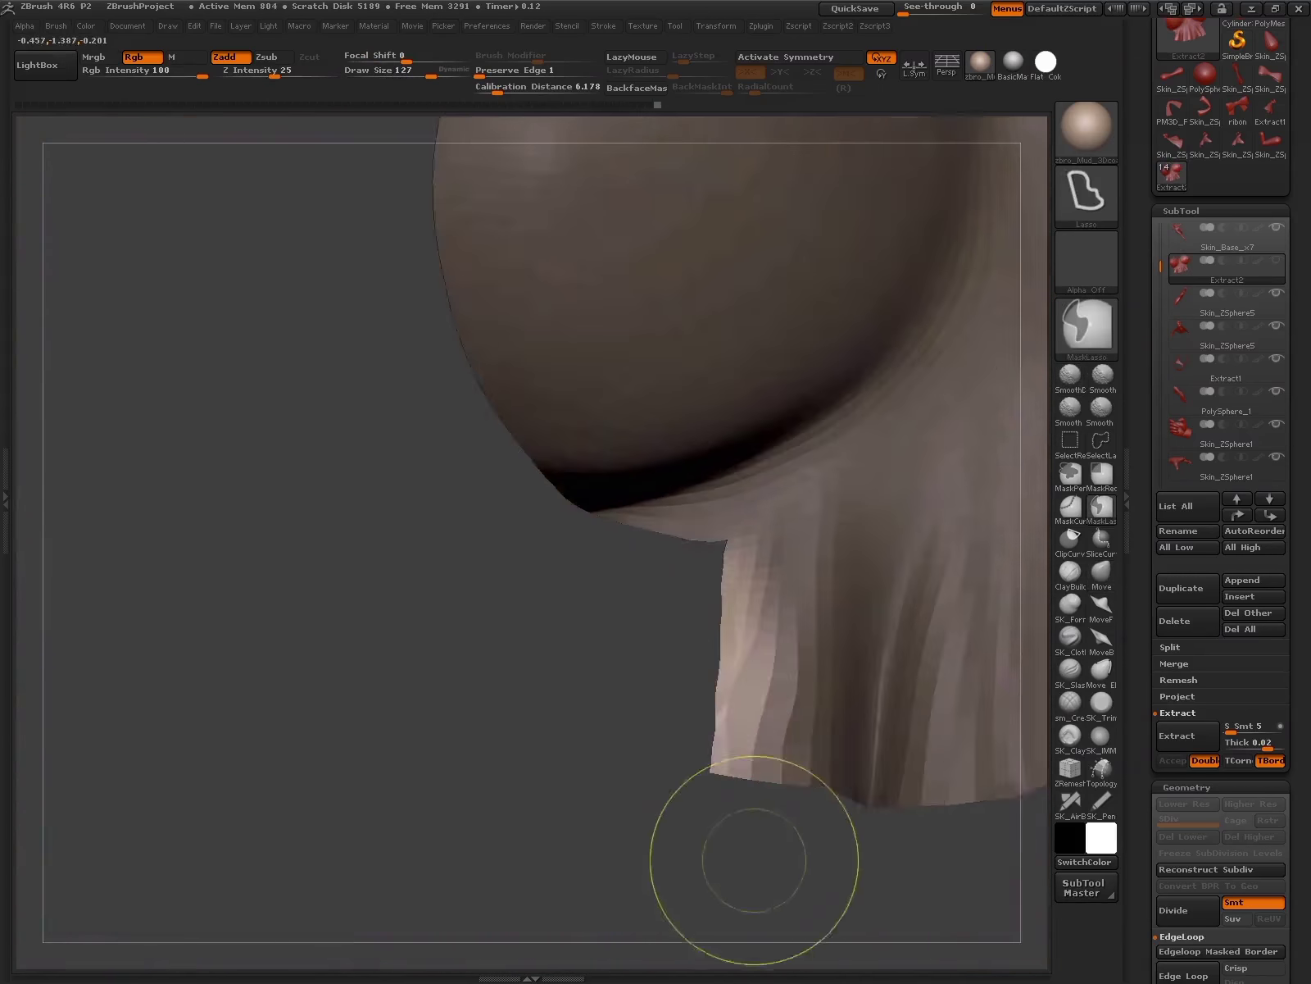
drag(710, 772, 742, 539)
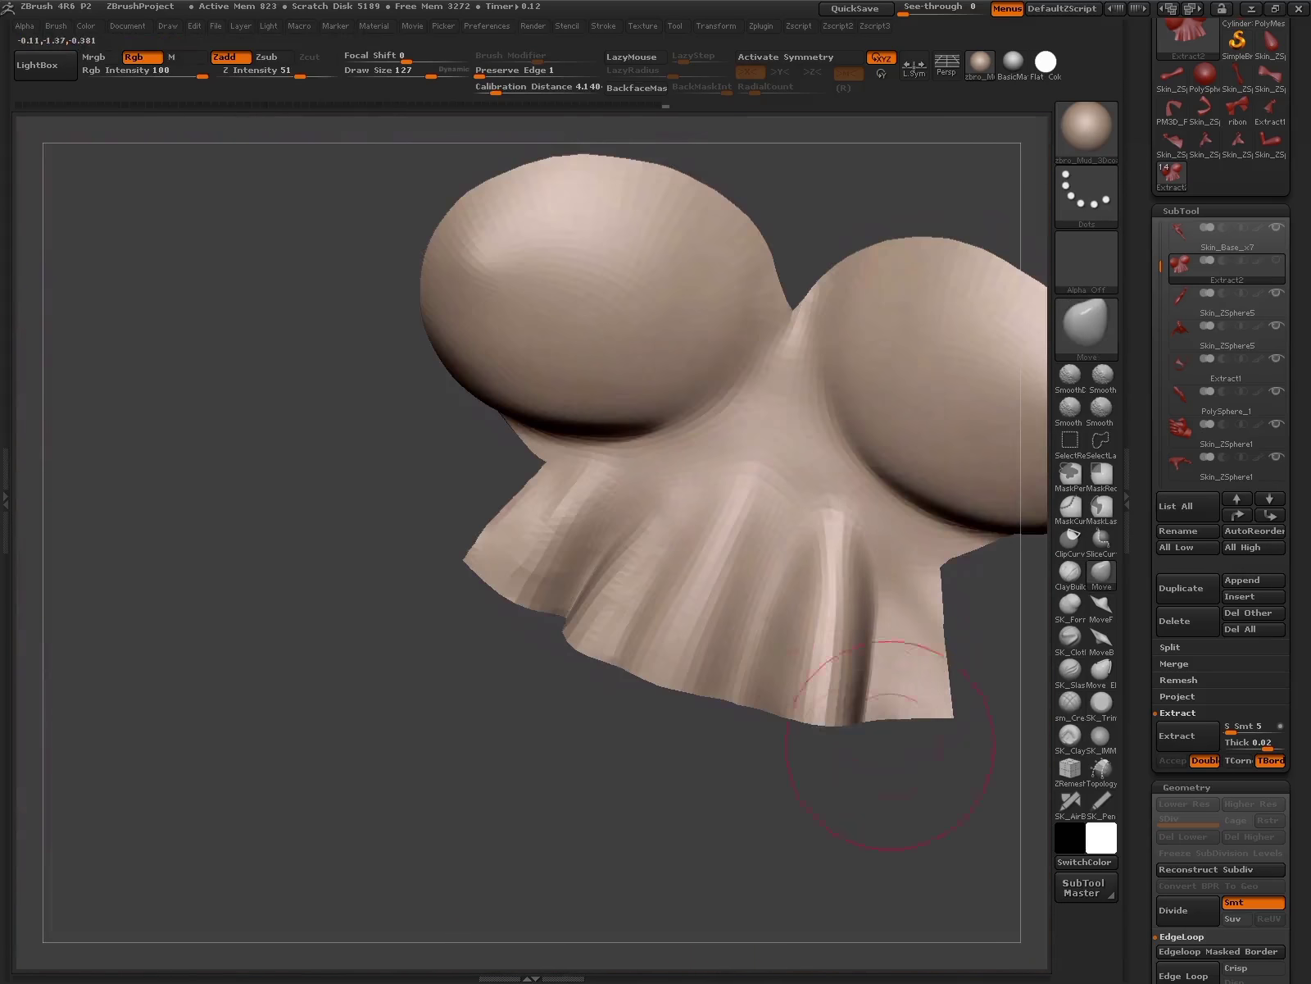
ctrl+drag(863, 503, 910, 732)
ctrl+click(910, 729)
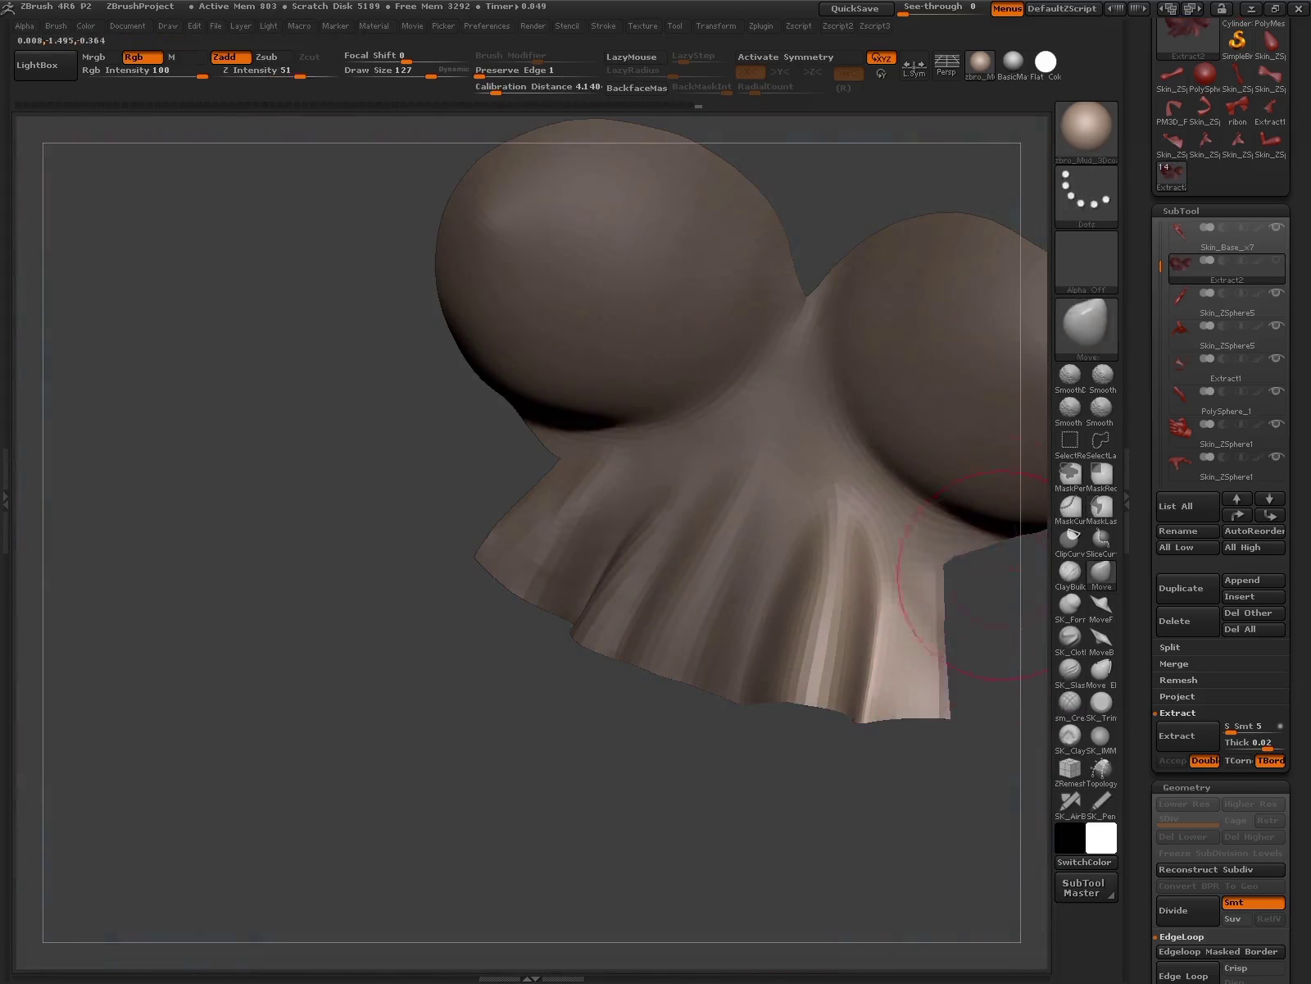
key(g)
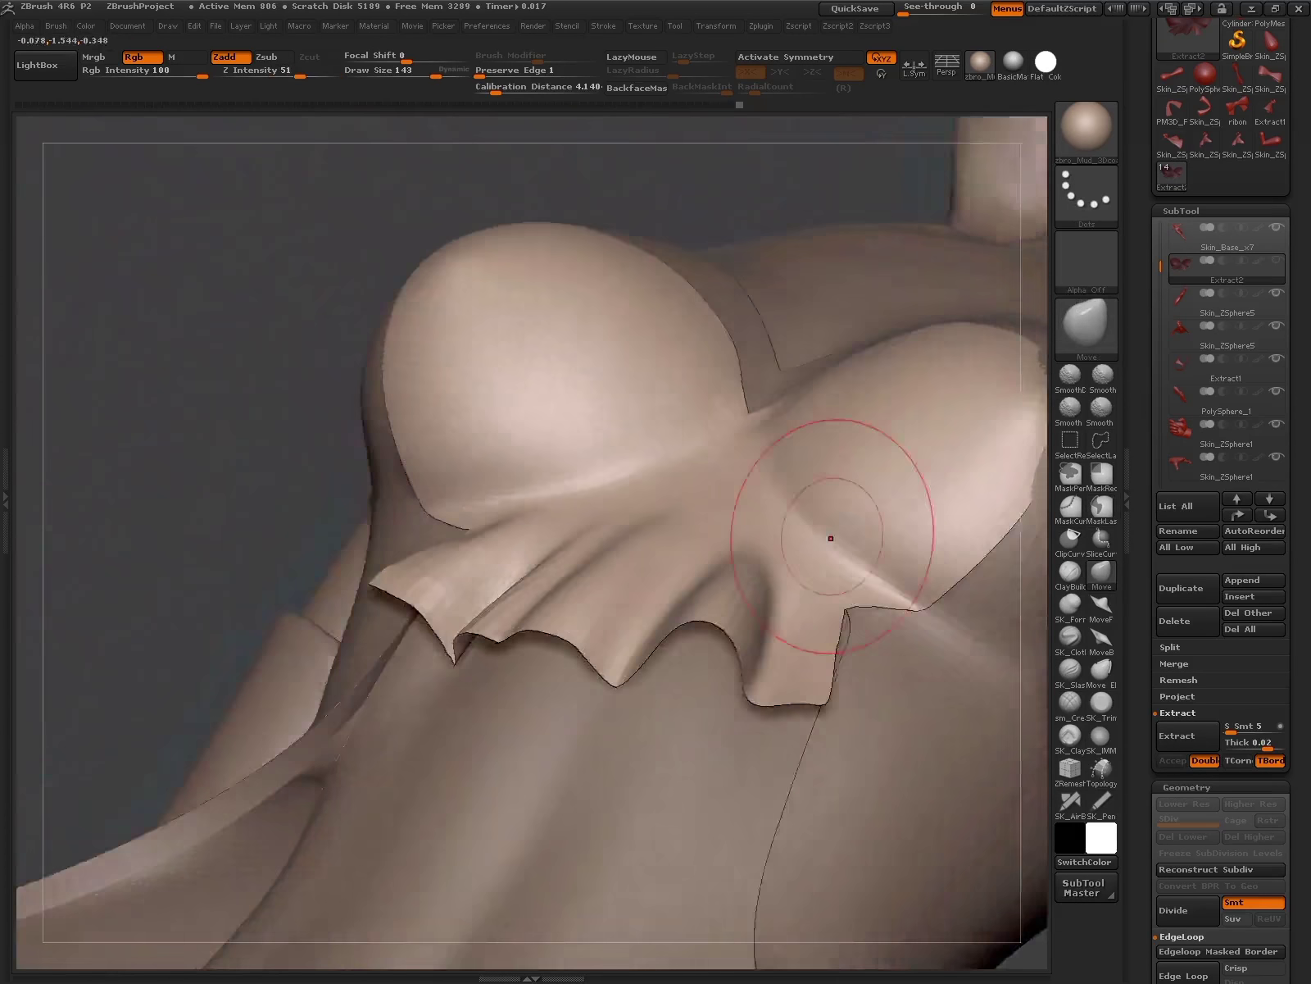
ctrl+drag(834, 574, 754, 779)
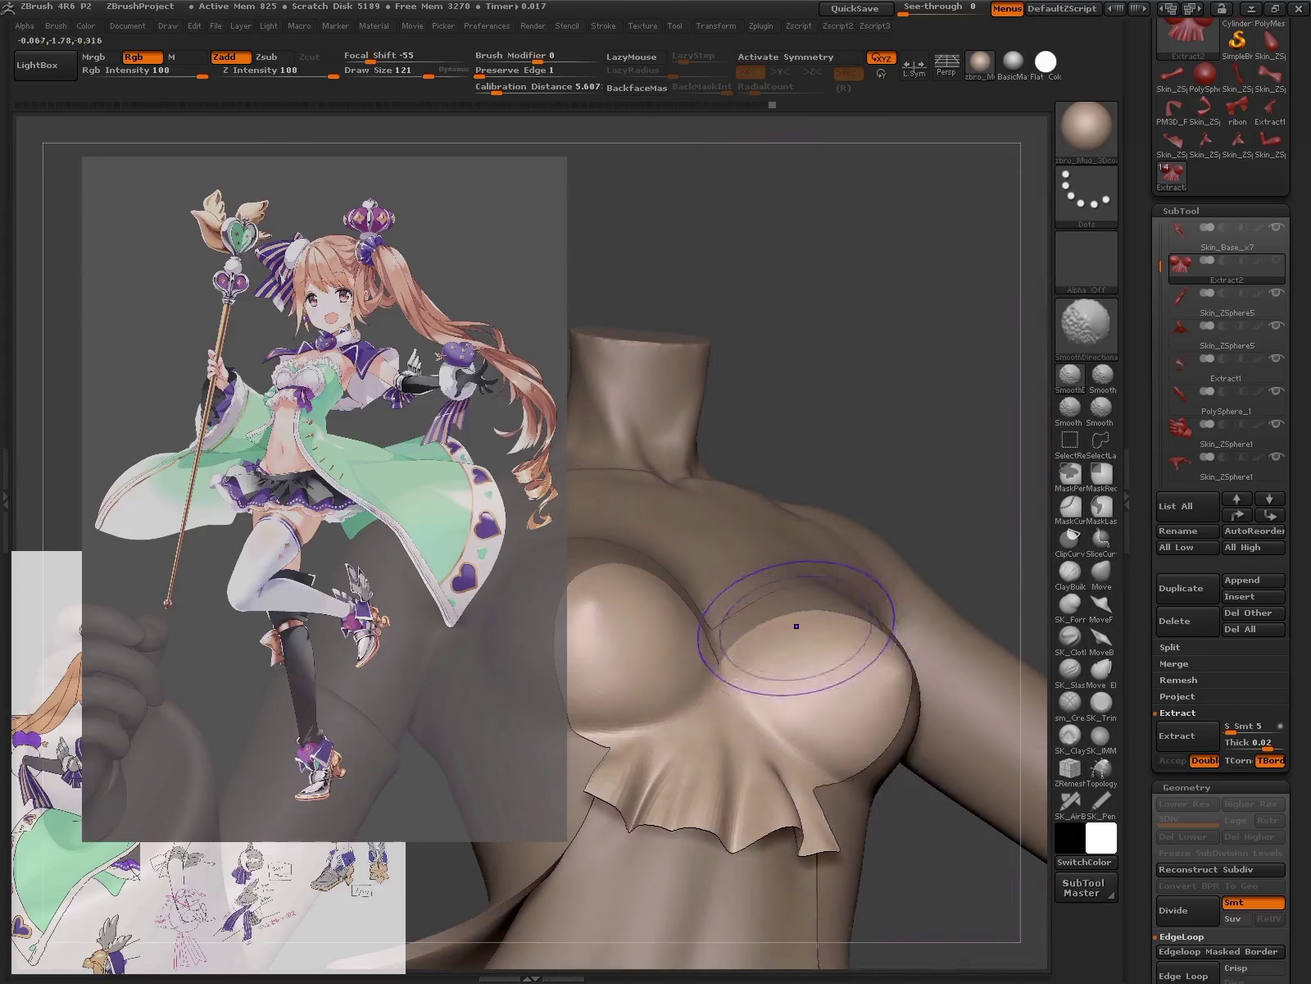
- Pick a small ZRemesherGuides brush and draw a guide curve down a skirt fold
key(space)
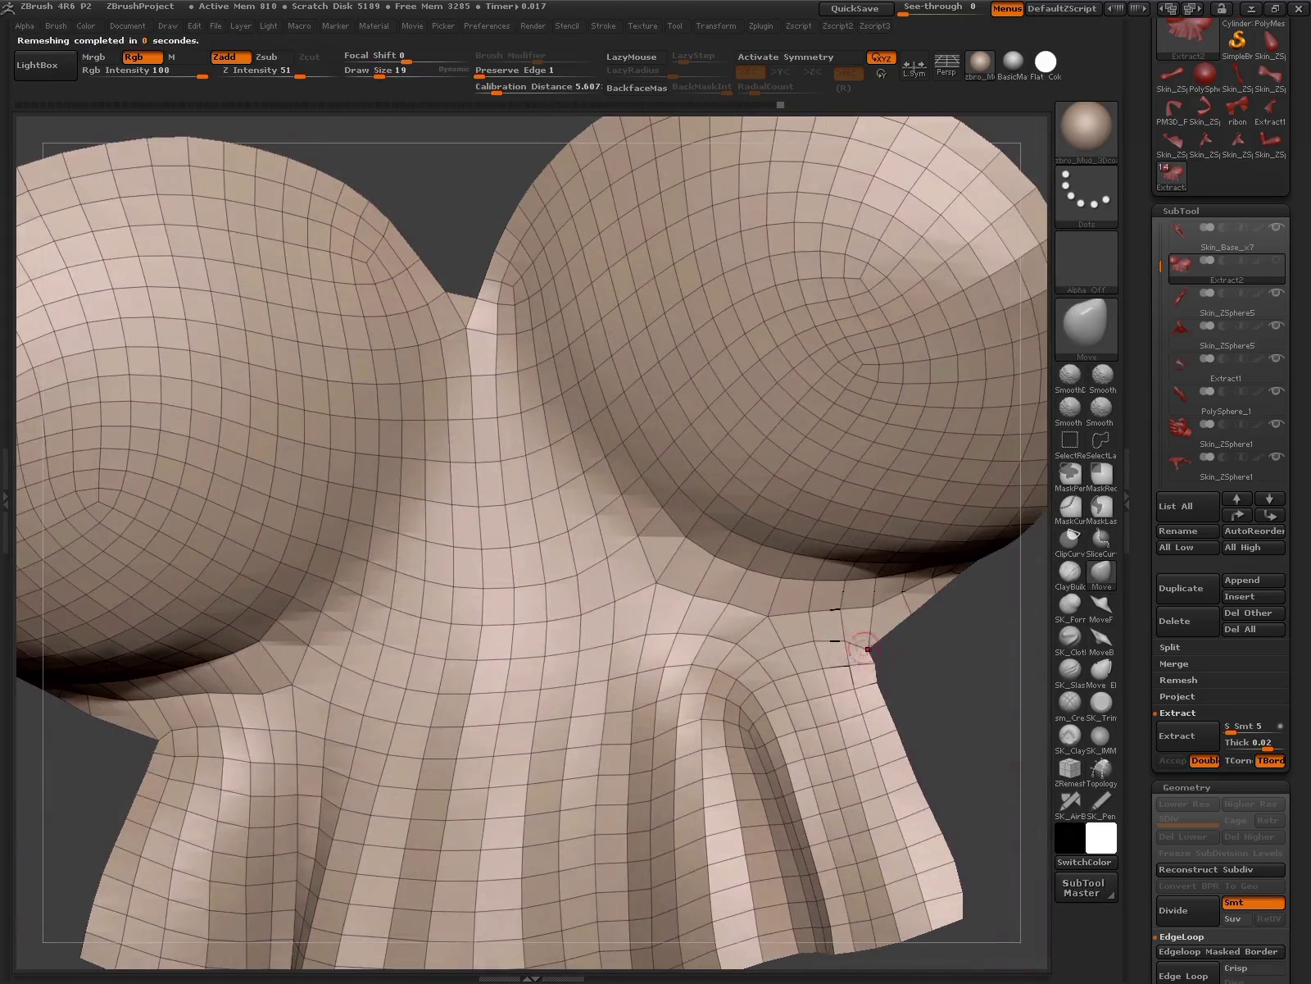
mouse_move(953, 783)
mouse_down()
mouse_move(909, 767)
mouse_move(967, 737)
mouse_move(955, 708)
mouse_up()
key(f)
click(1086, 327)
click(709, 676)
key(space)
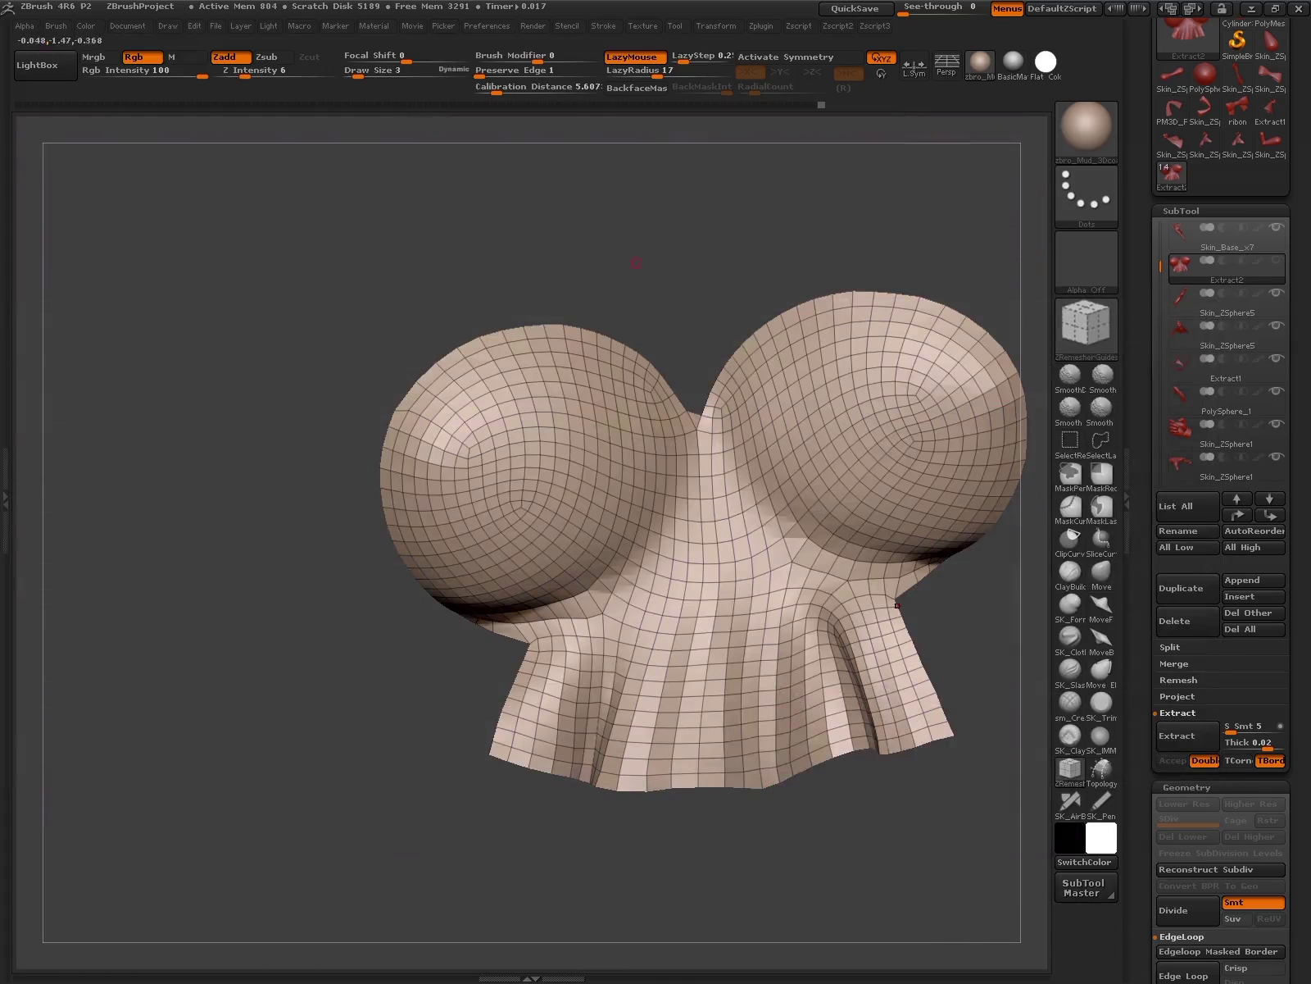
mouse_move(571, 649)
mouse_down()
mouse_move(543, 750)
mouse_move(807, 738)
mouse_up()
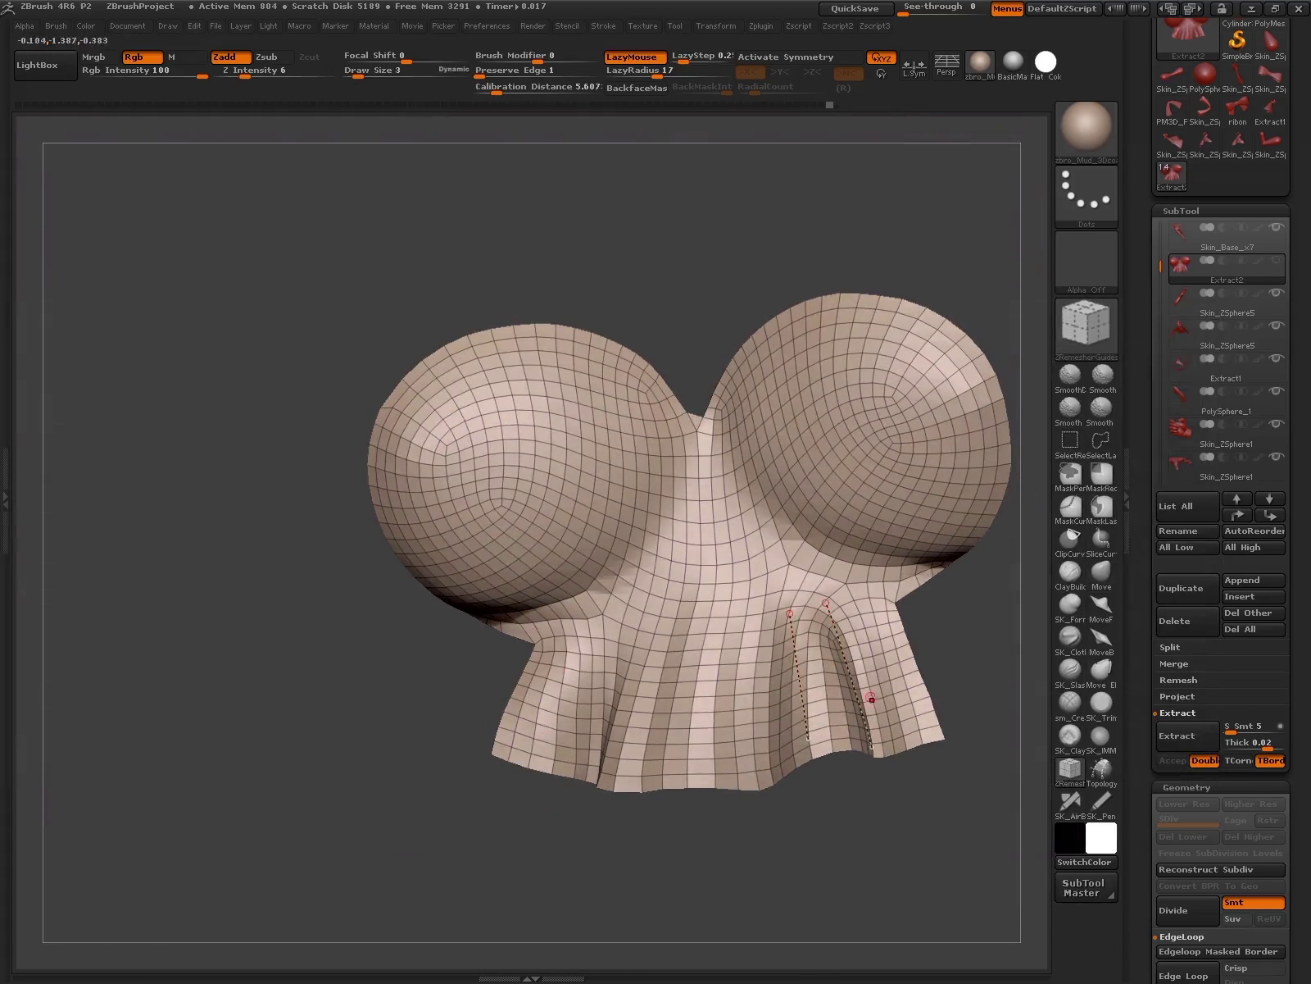
- Try a guided ZRemesher pass on the chest top, then undo it to restore the guides
key(space)
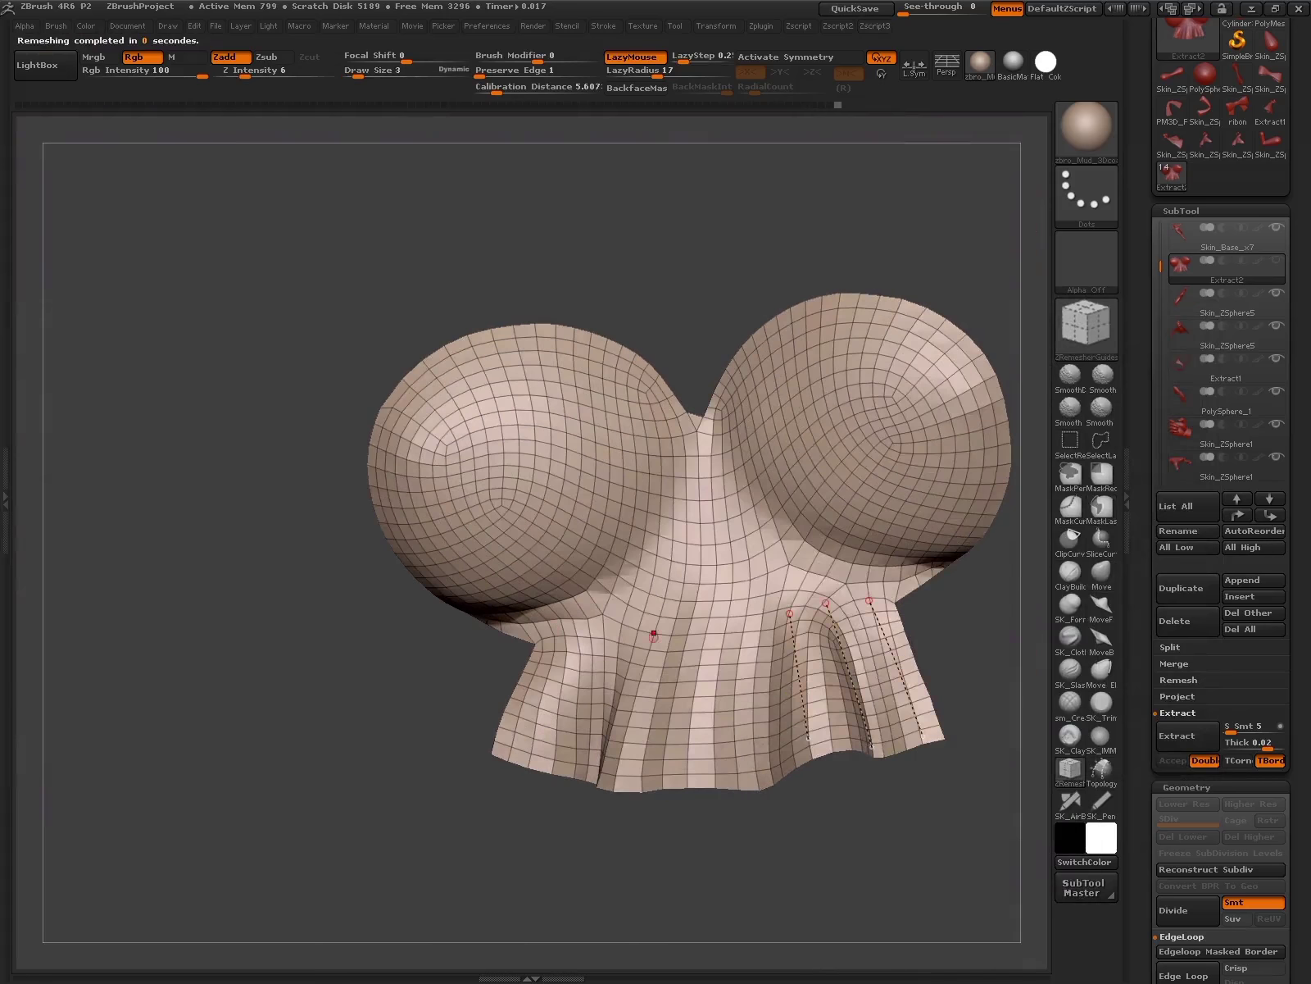
key(space)
key(ctrl+shift)
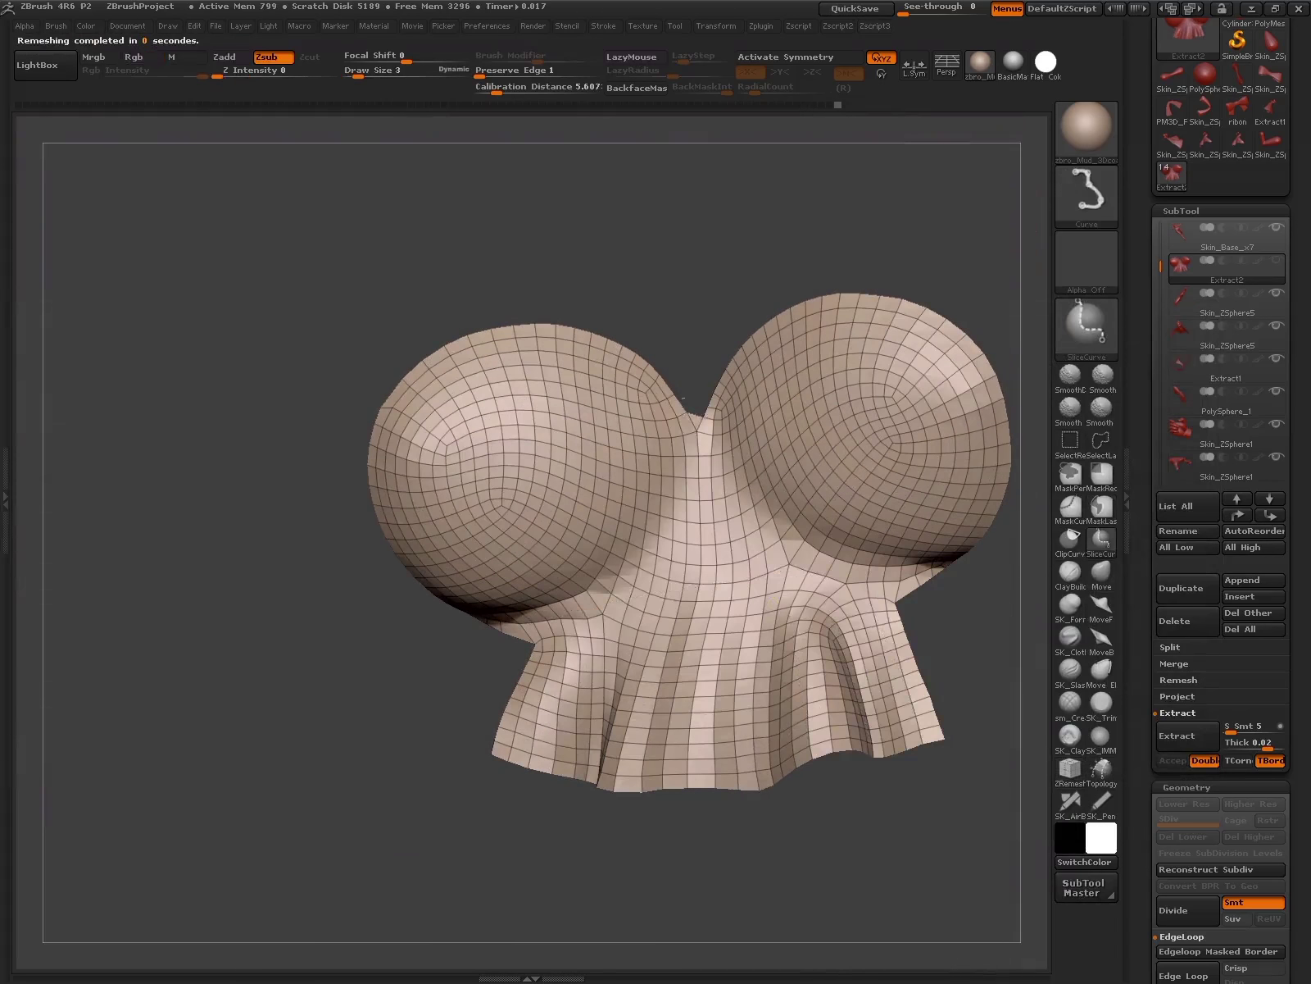
key(space)
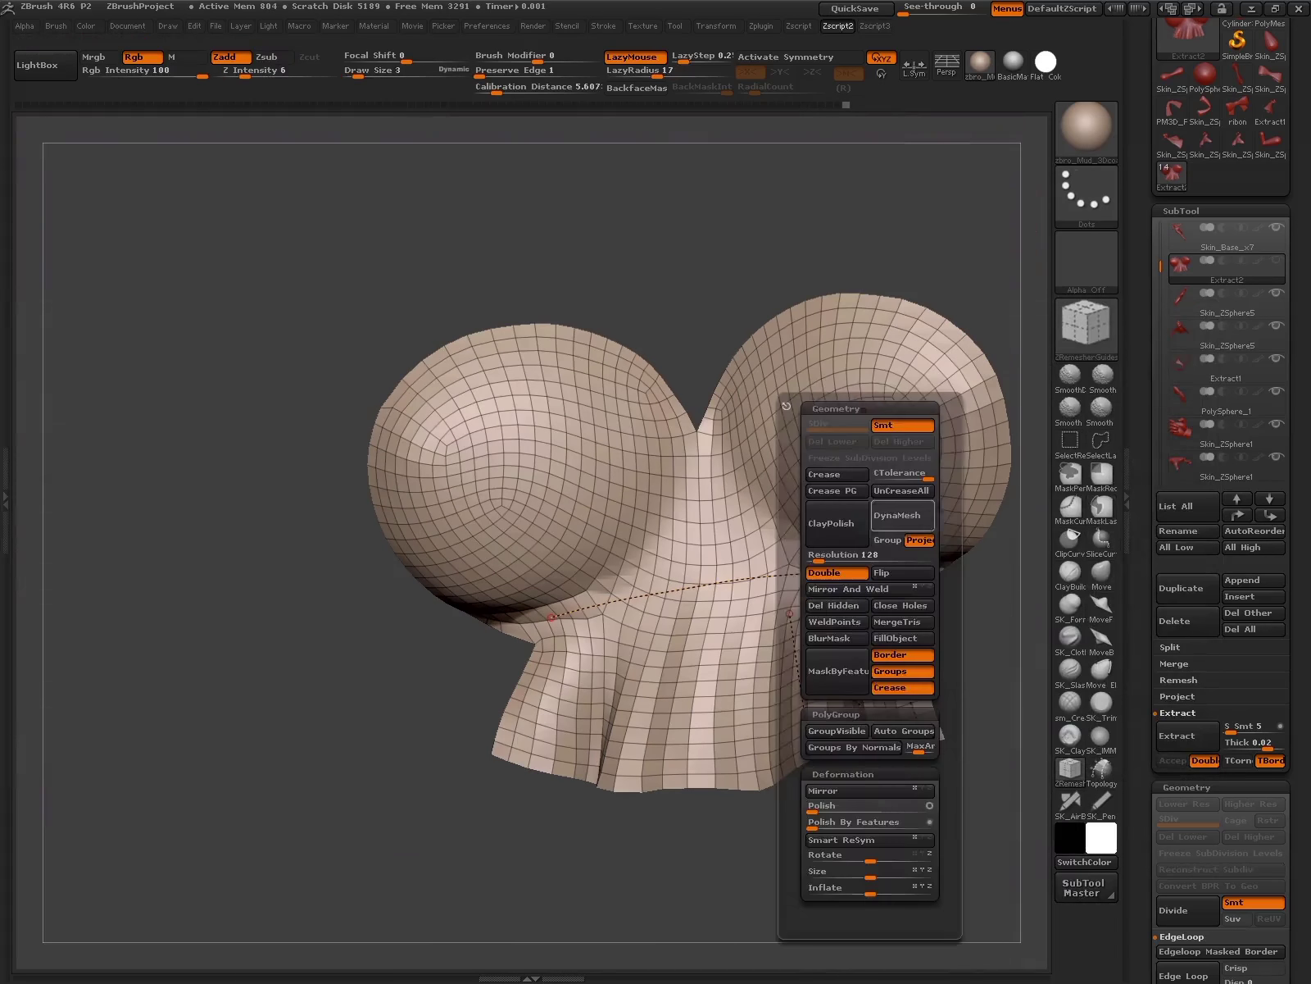
click(828, 566)
key(space)
key(ctrl+z)
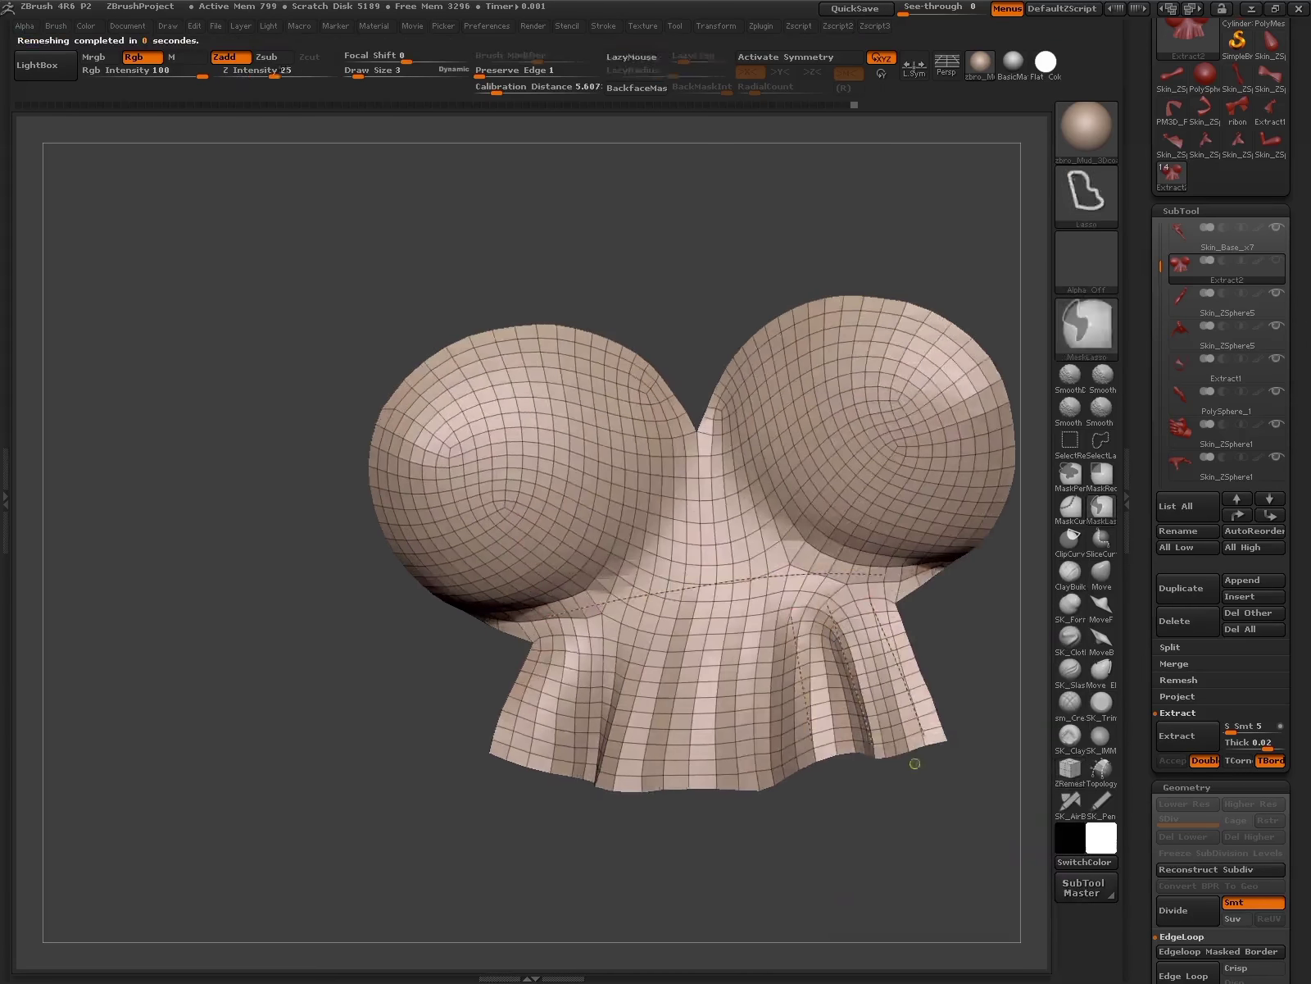
- Trial coarser-quad and guide-following remeshes, inspecting and undoing each one
key(space)
click(995, 685)
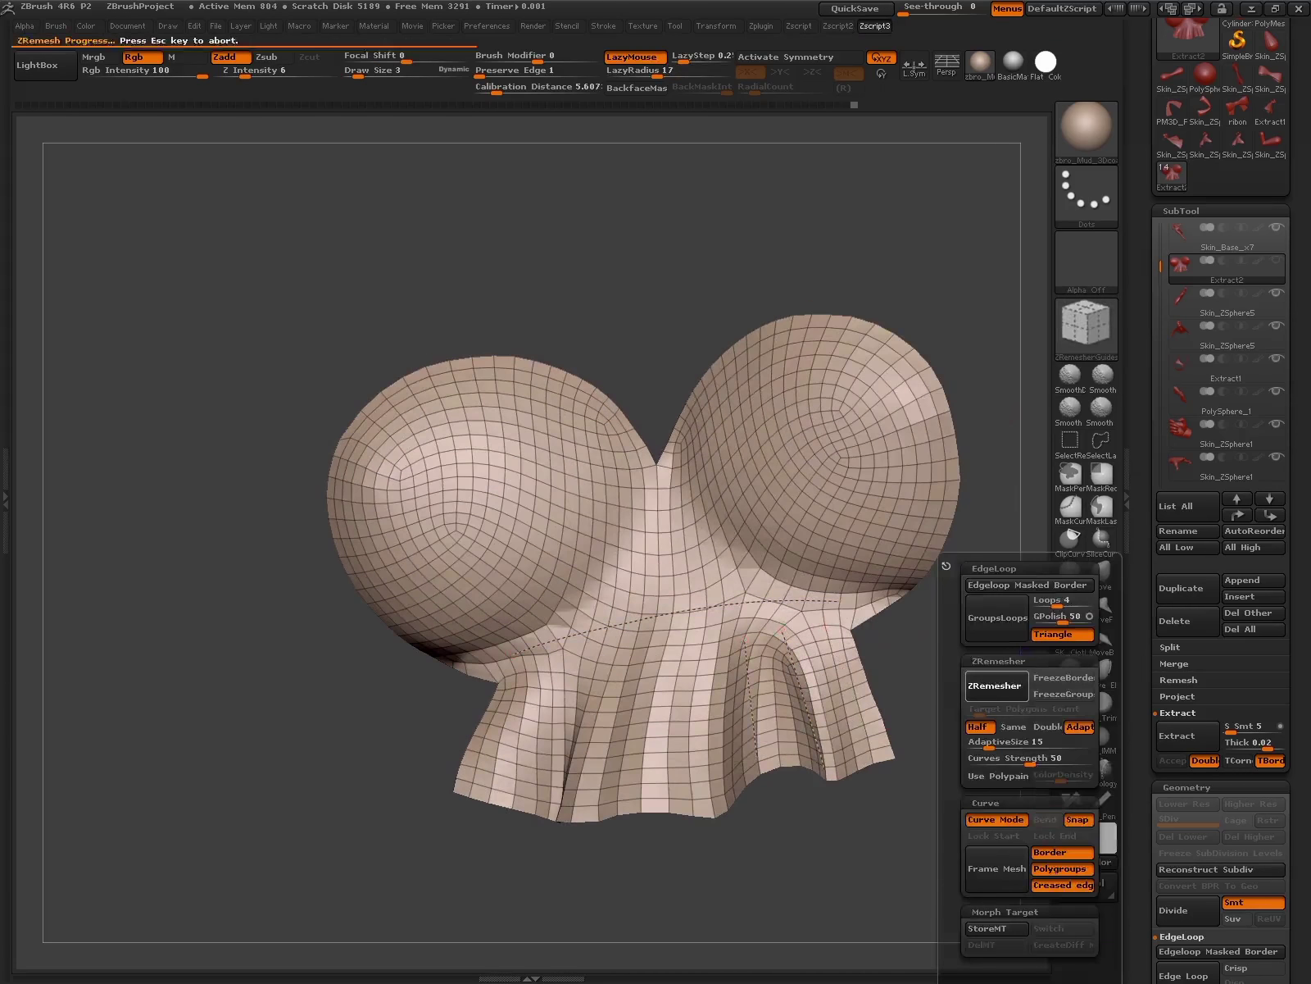
drag(823, 682, 855, 855)
key(ctrl+z)
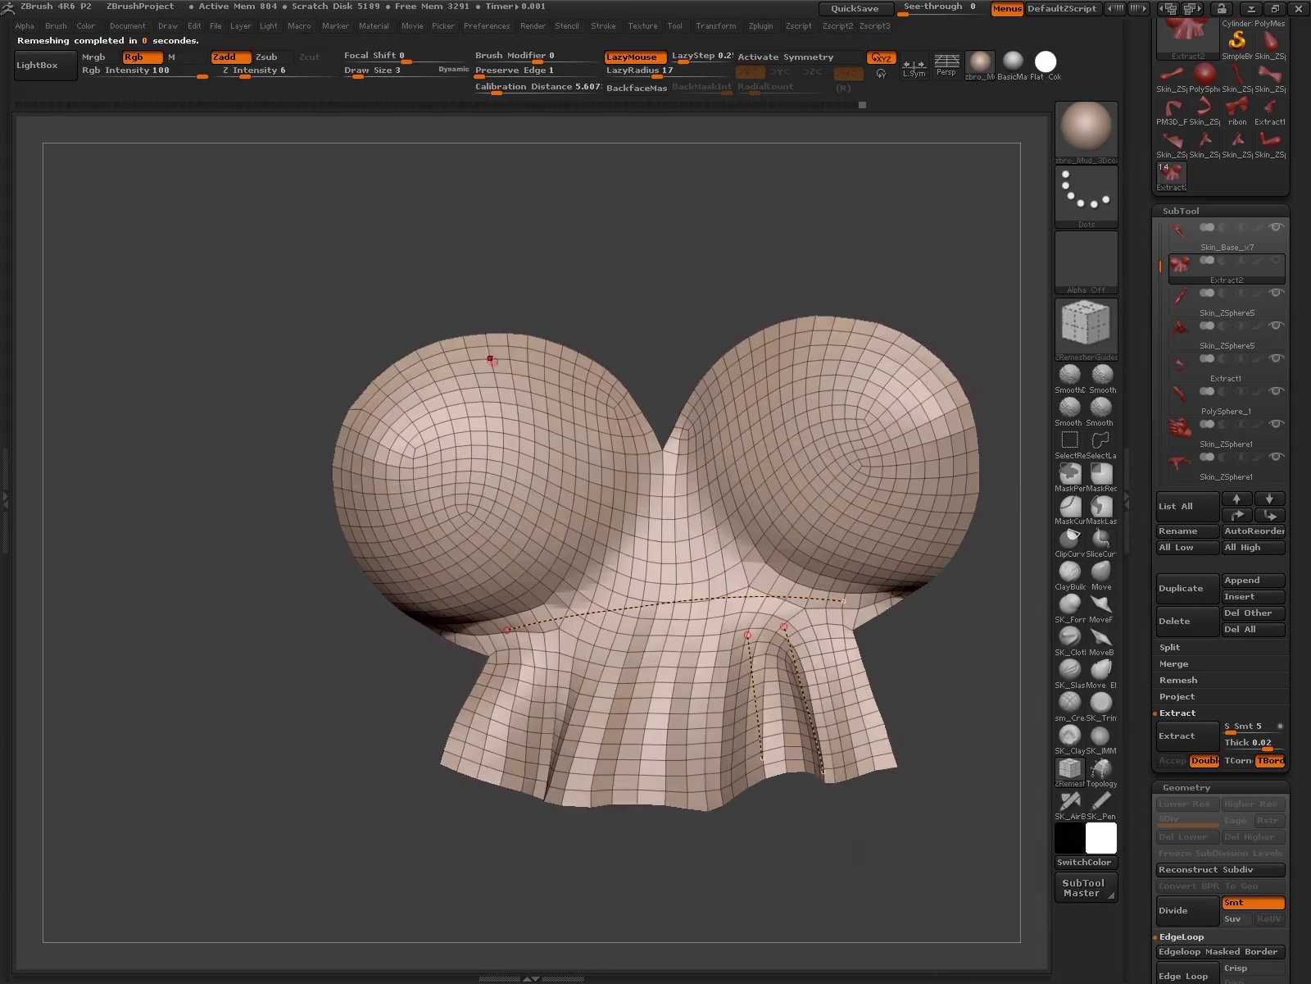
key(space)
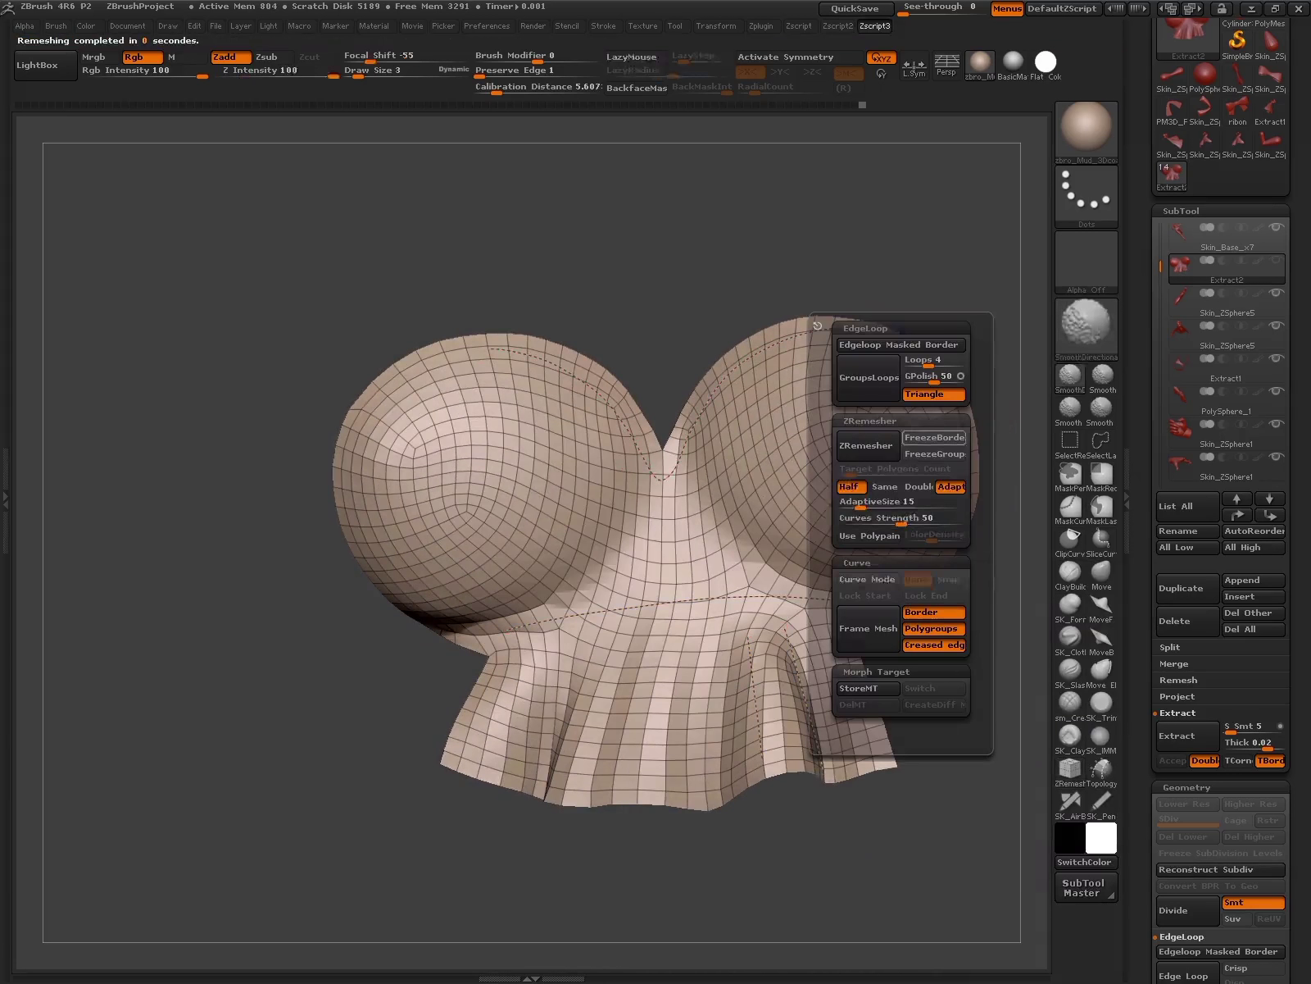
click(867, 445)
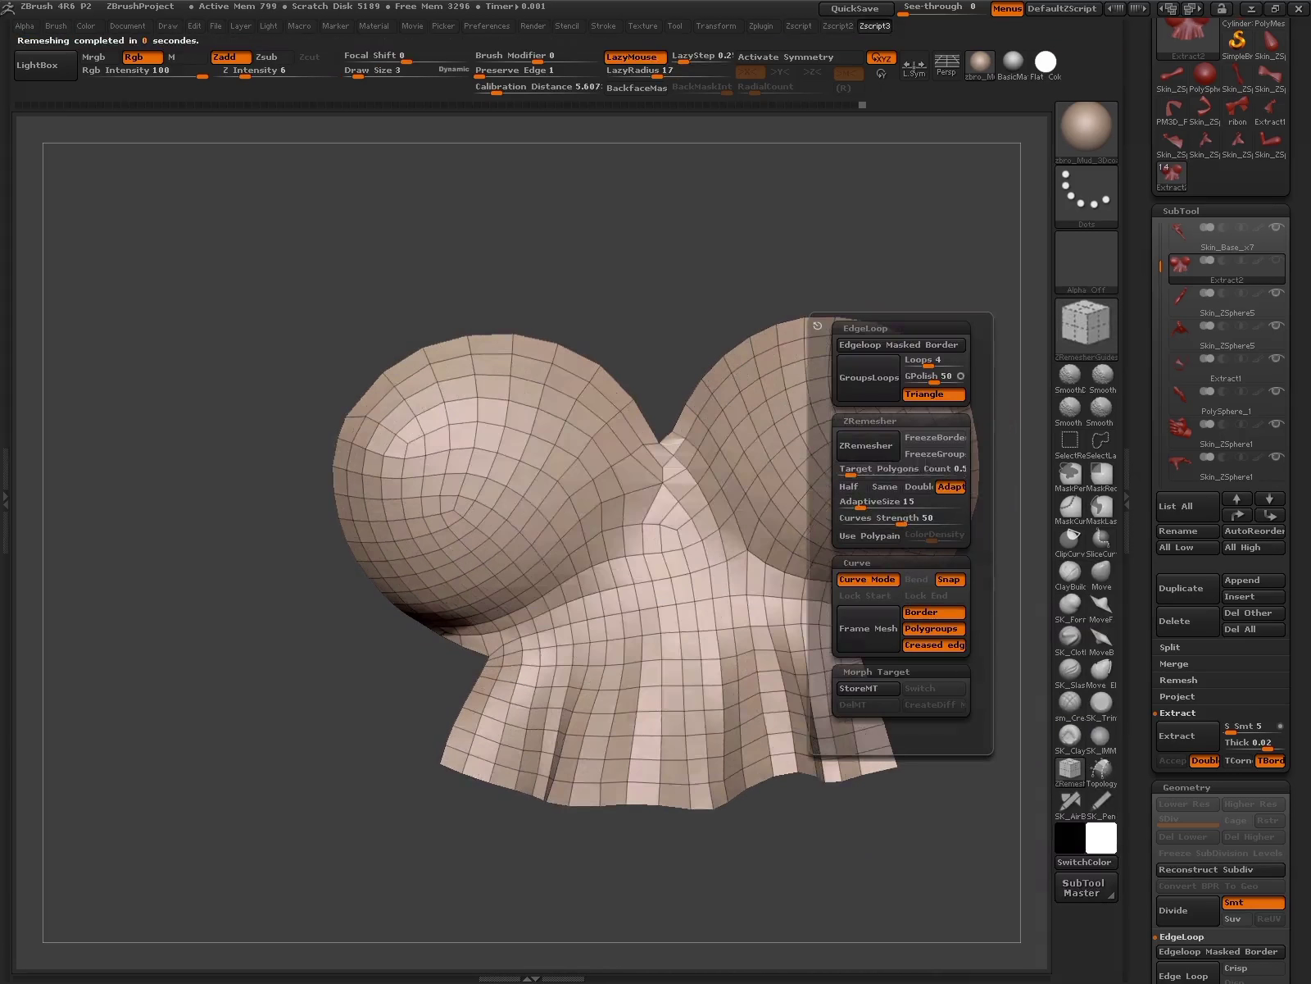
key(ctrl+z)
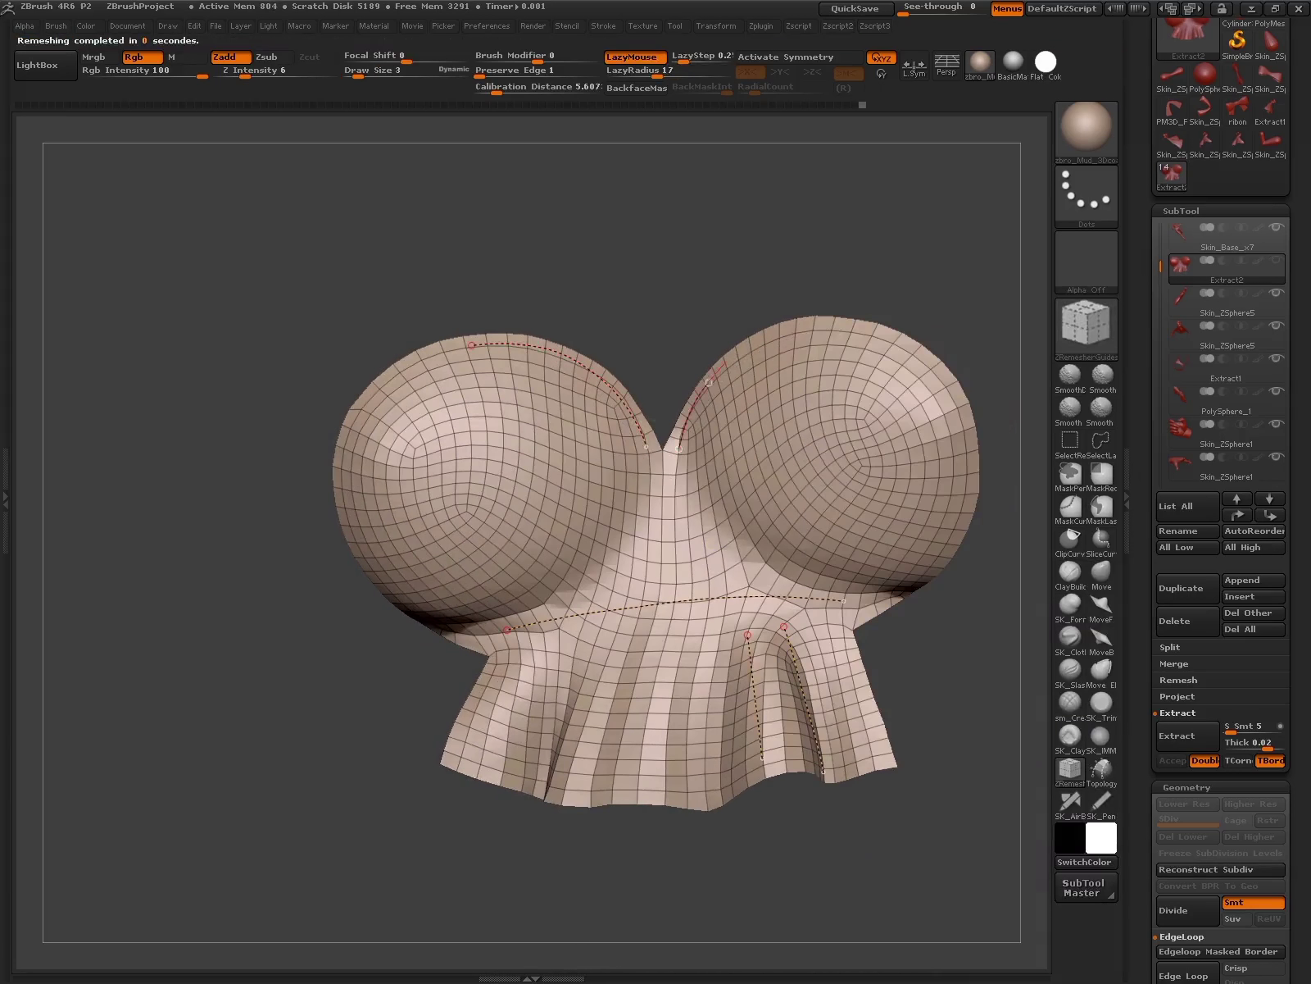
- Lower the ZRemesher target polygon count and remesh at the lower density, checking and undoing the result
key(space)
drag(752, 623, 755, 544)
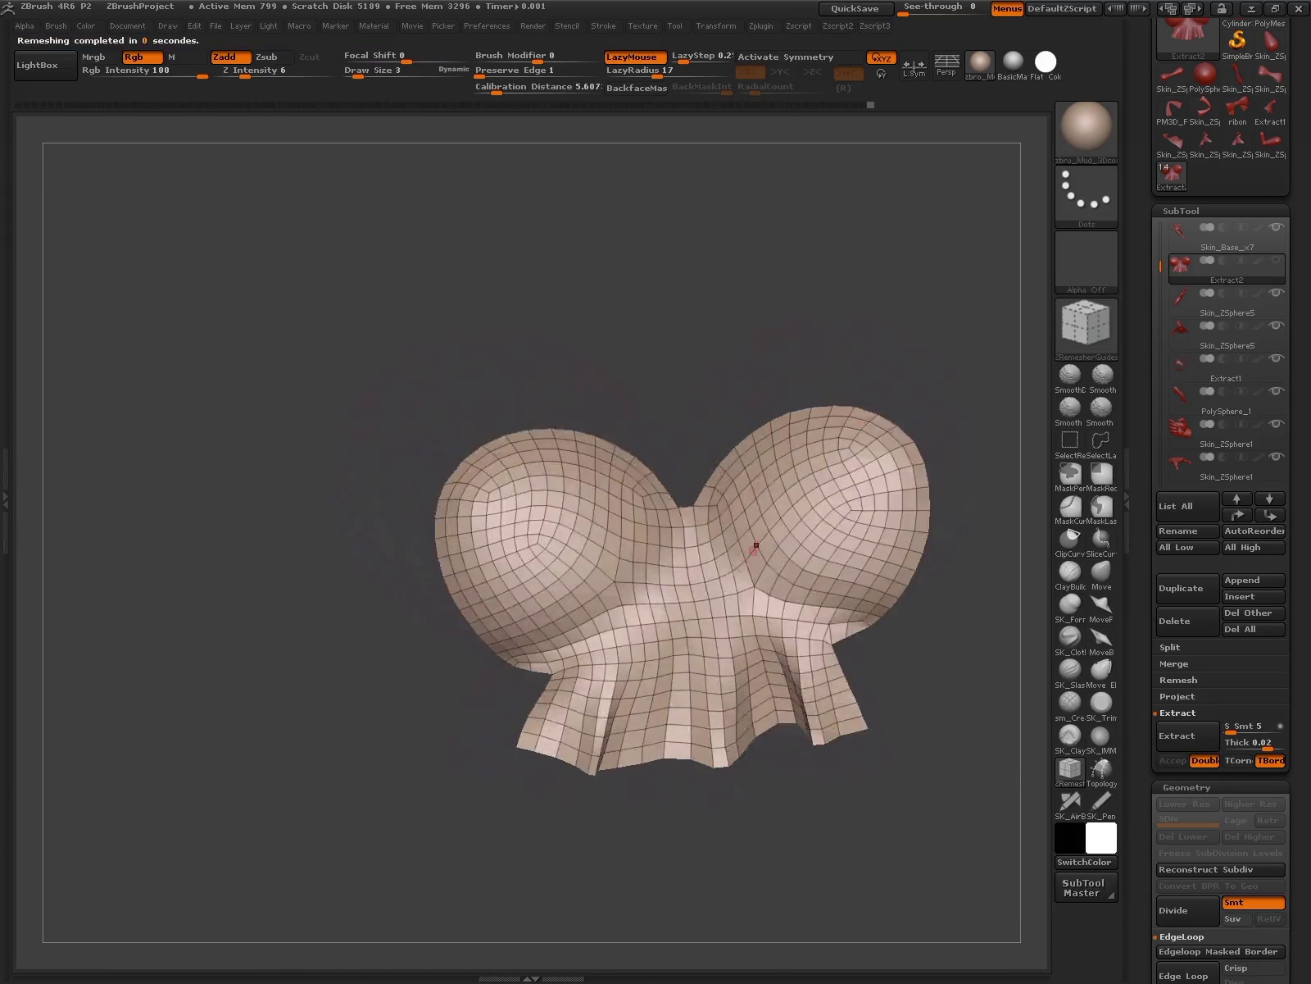
key(space)
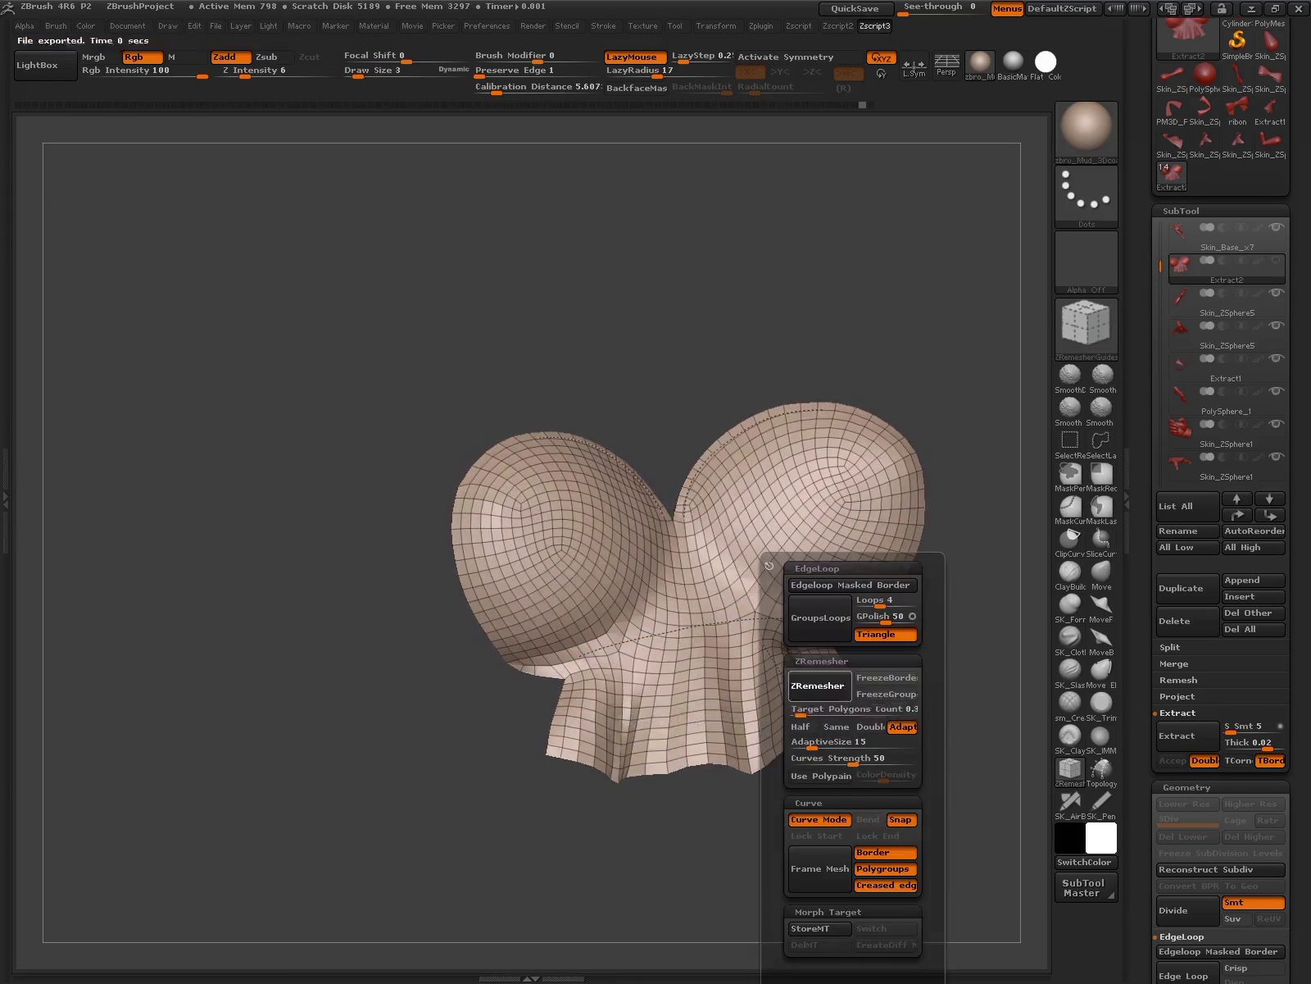
click(818, 685)
key(f)
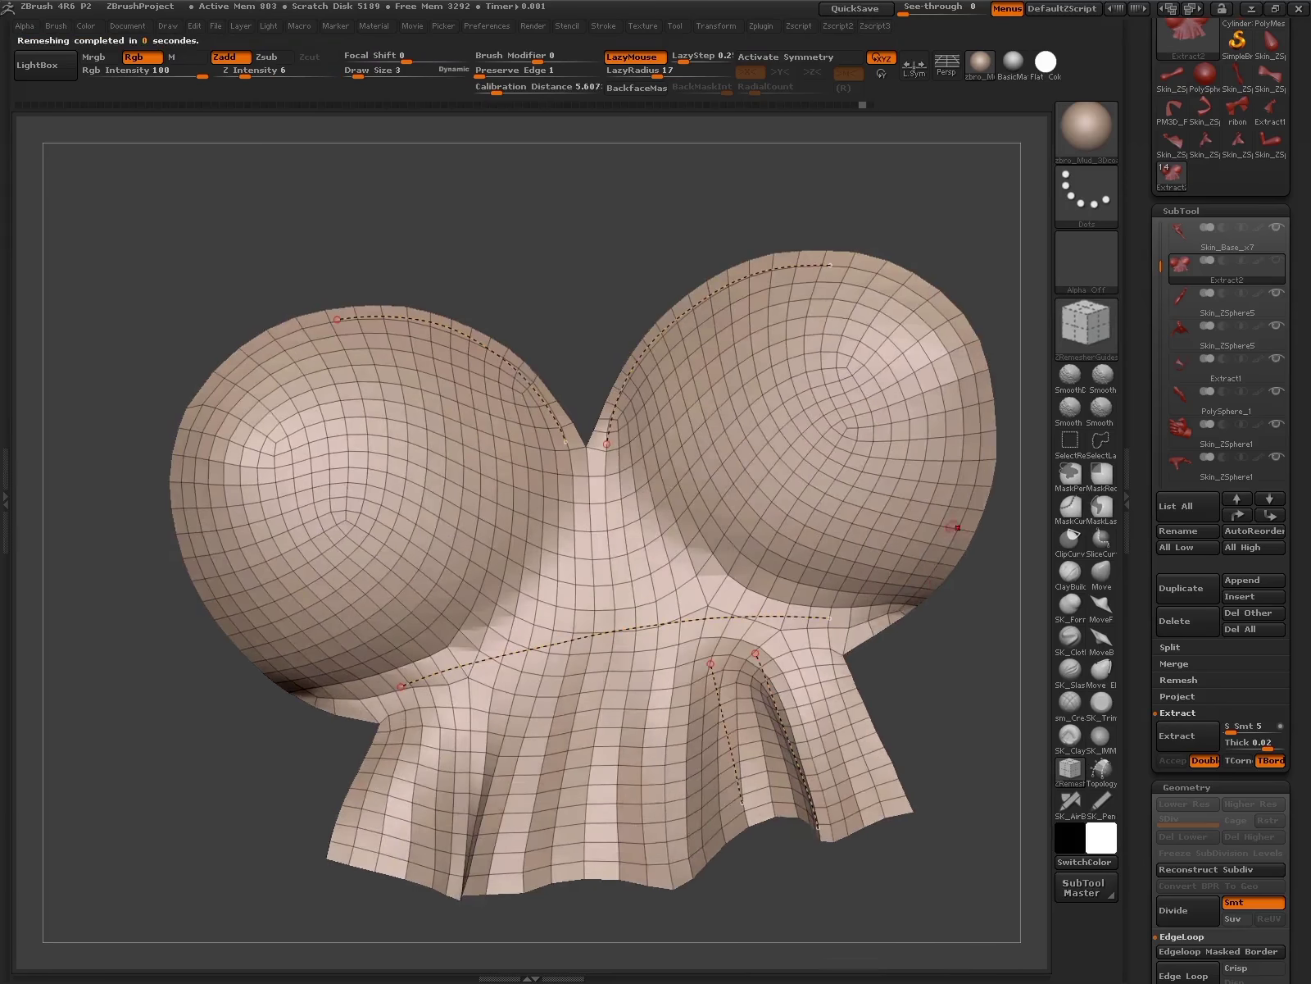
drag(957, 527, 978, 429)
key(space)
click(969, 687)
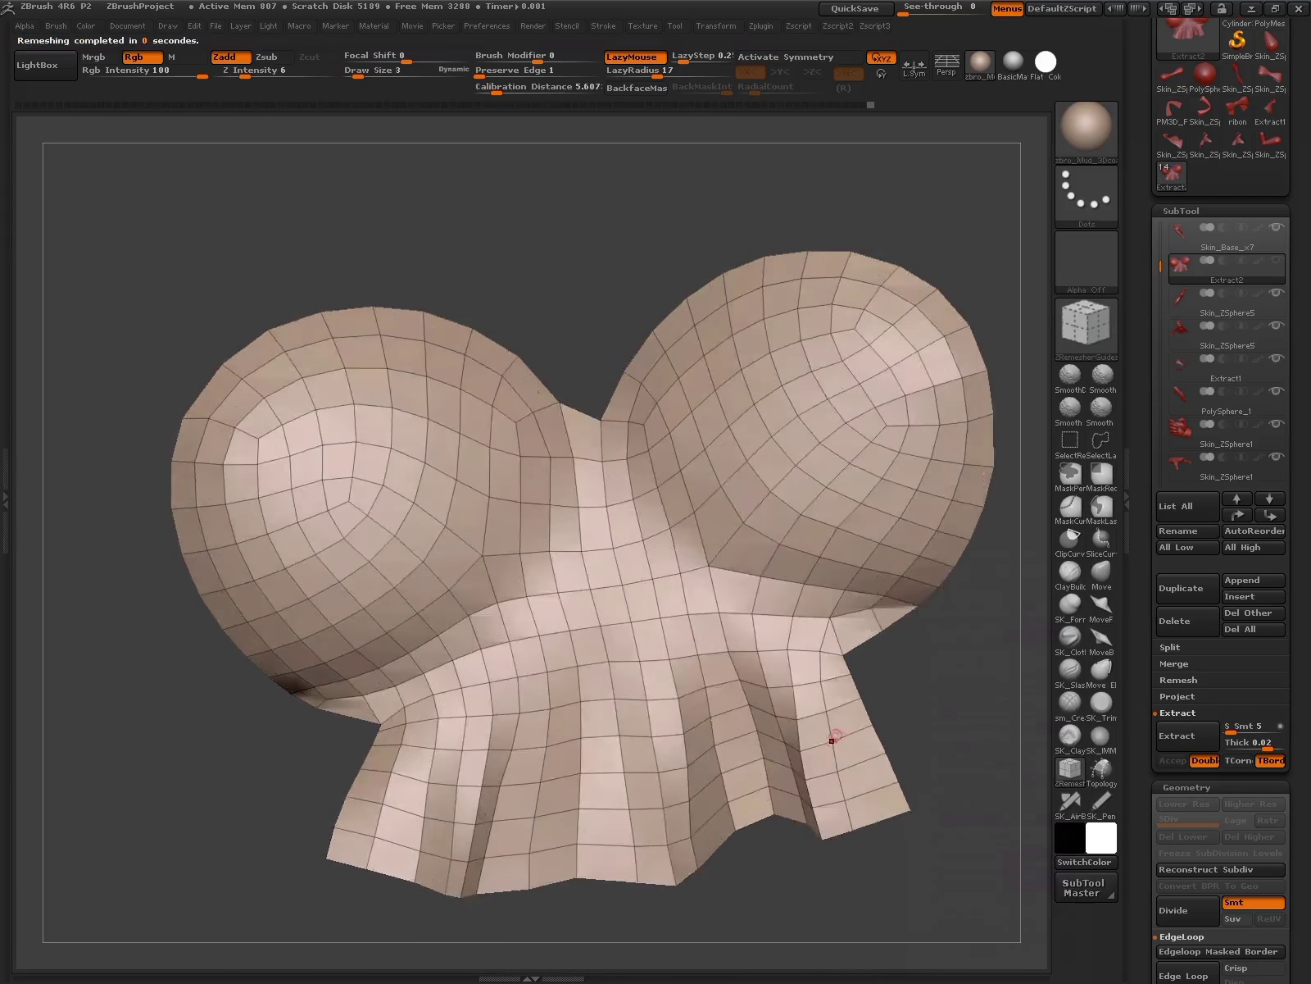
drag(803, 743, 420, 667)
key(ctrl+z)
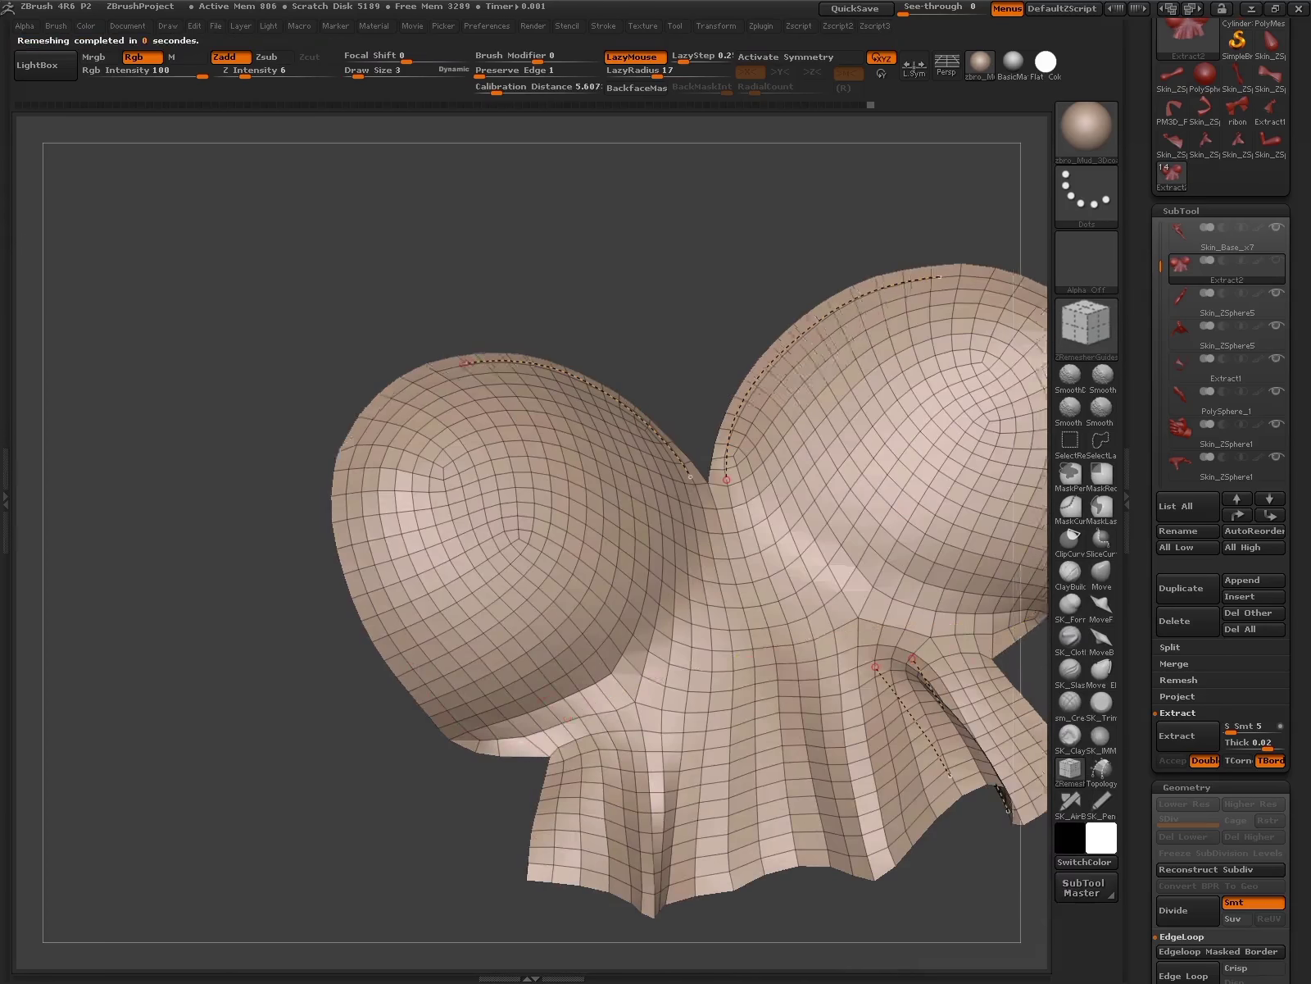
- Repeat guide-following remeshes of the chest top, checking the quad flow from different angles
drag(548, 696, 412, 631)
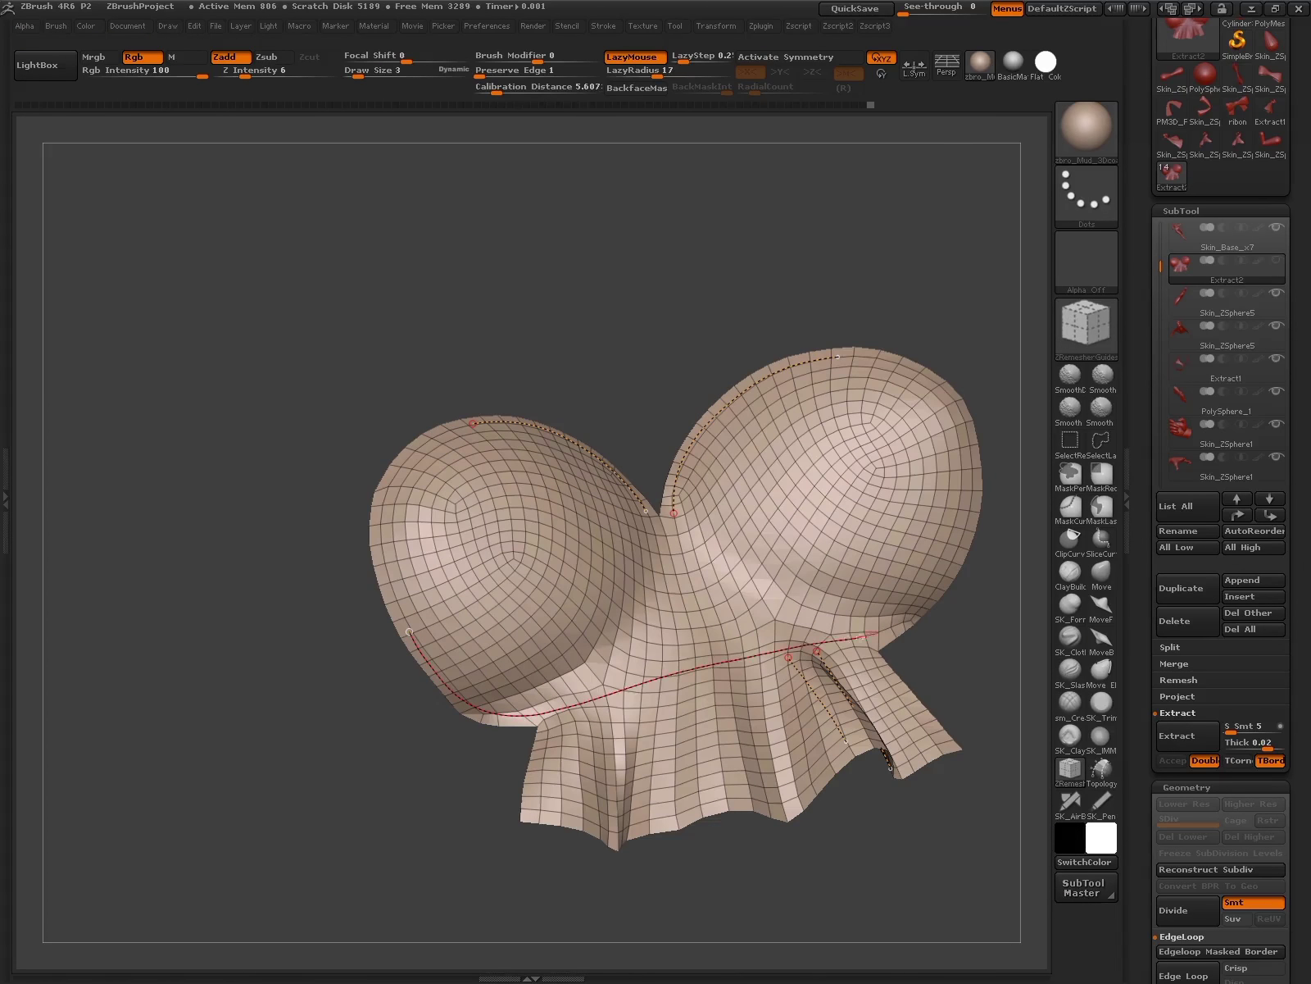
key(space)
click(969, 687)
drag(896, 722, 867, 644)
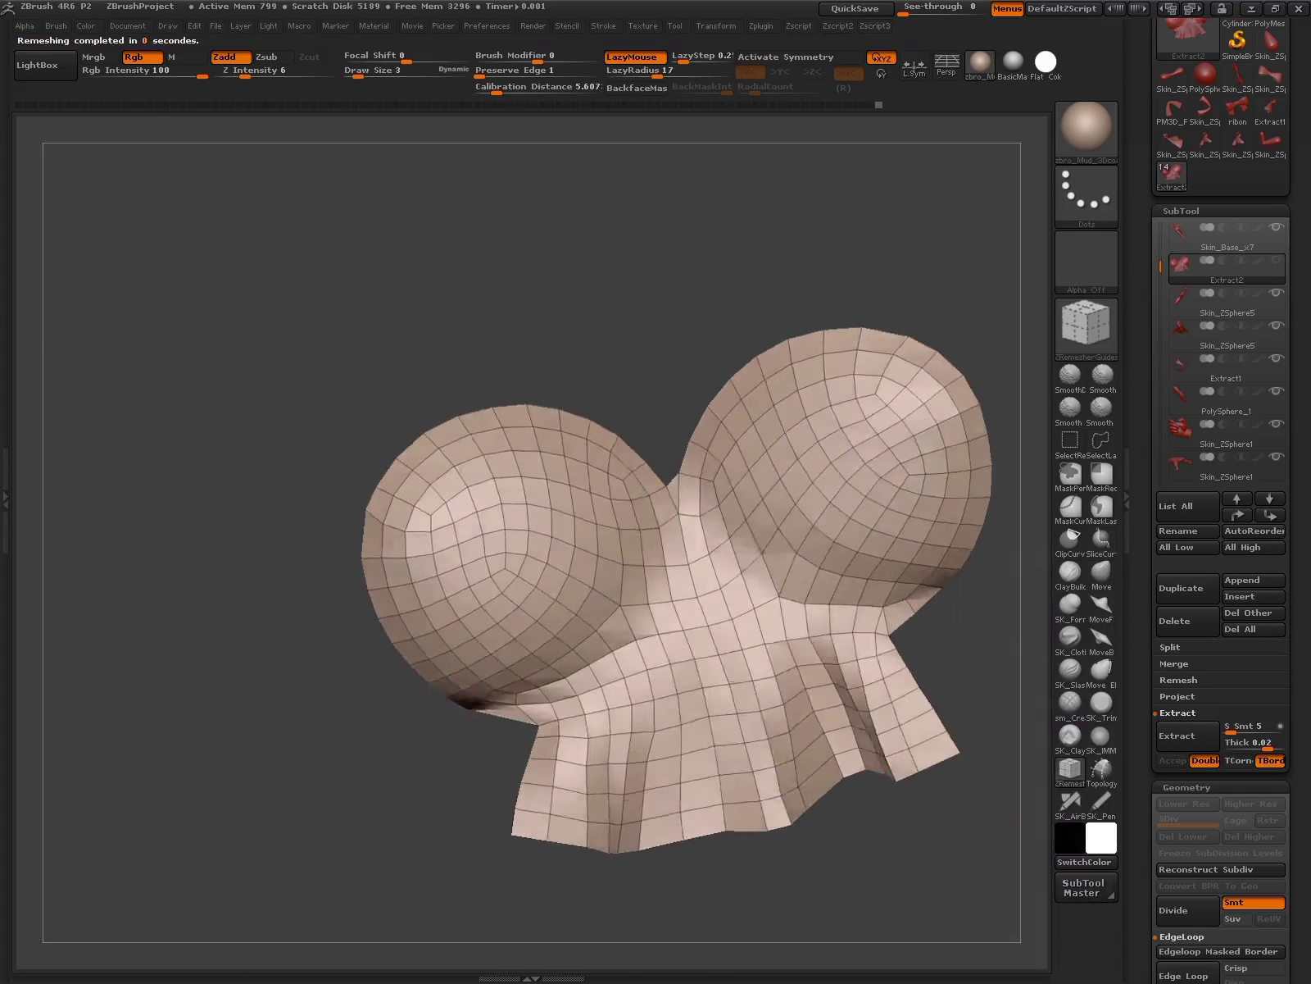
key(space)
click(969, 686)
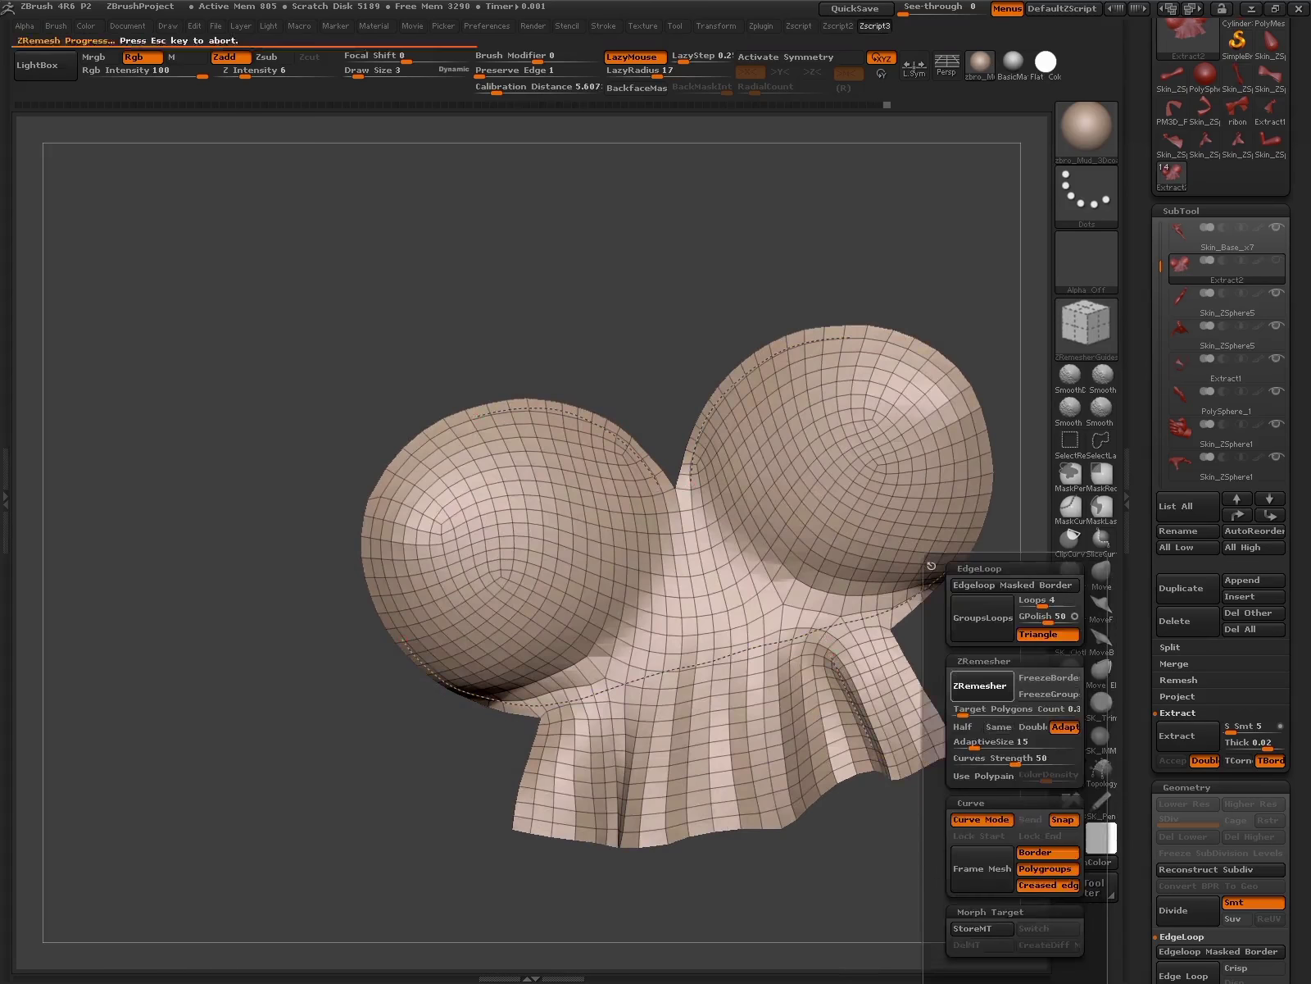
drag(849, 855, 872, 857)
key(ctrl+z)
alt+drag(738, 574, 737, 623)
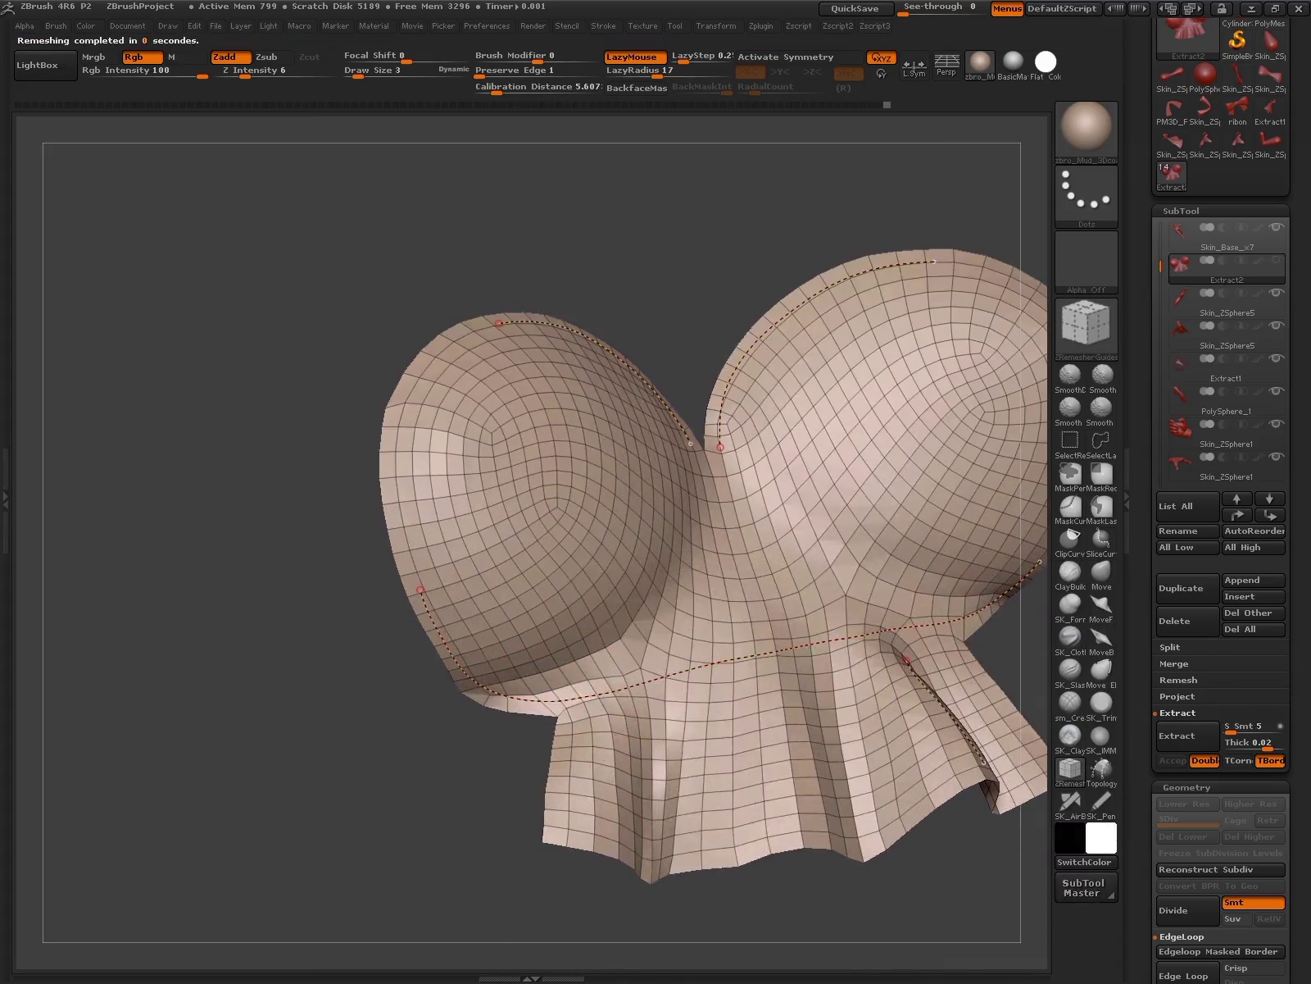
key(space)
mouse_move(737, 901)
mouse_down()
mouse_move(697, 759)
mouse_move(754, 521)
mouse_move(812, 662)
mouse_up()
- Solo the Extract2 chest top and frame it in the view
click(1102, 570)
drag(819, 737, 902, 721)
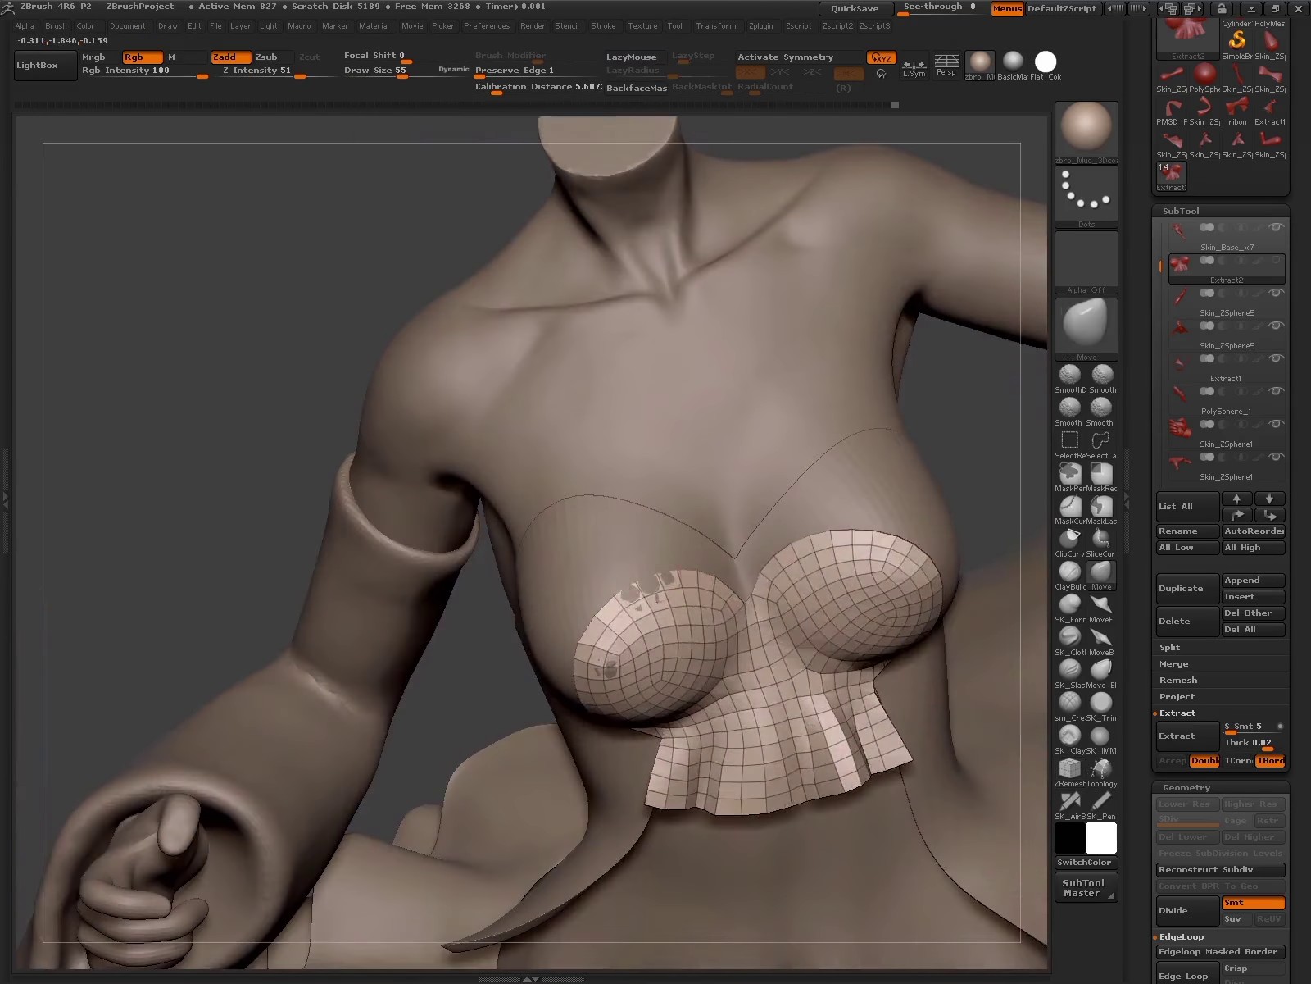
ctrl+shift+click(738, 696)
key(f)
key(space)
text(1)
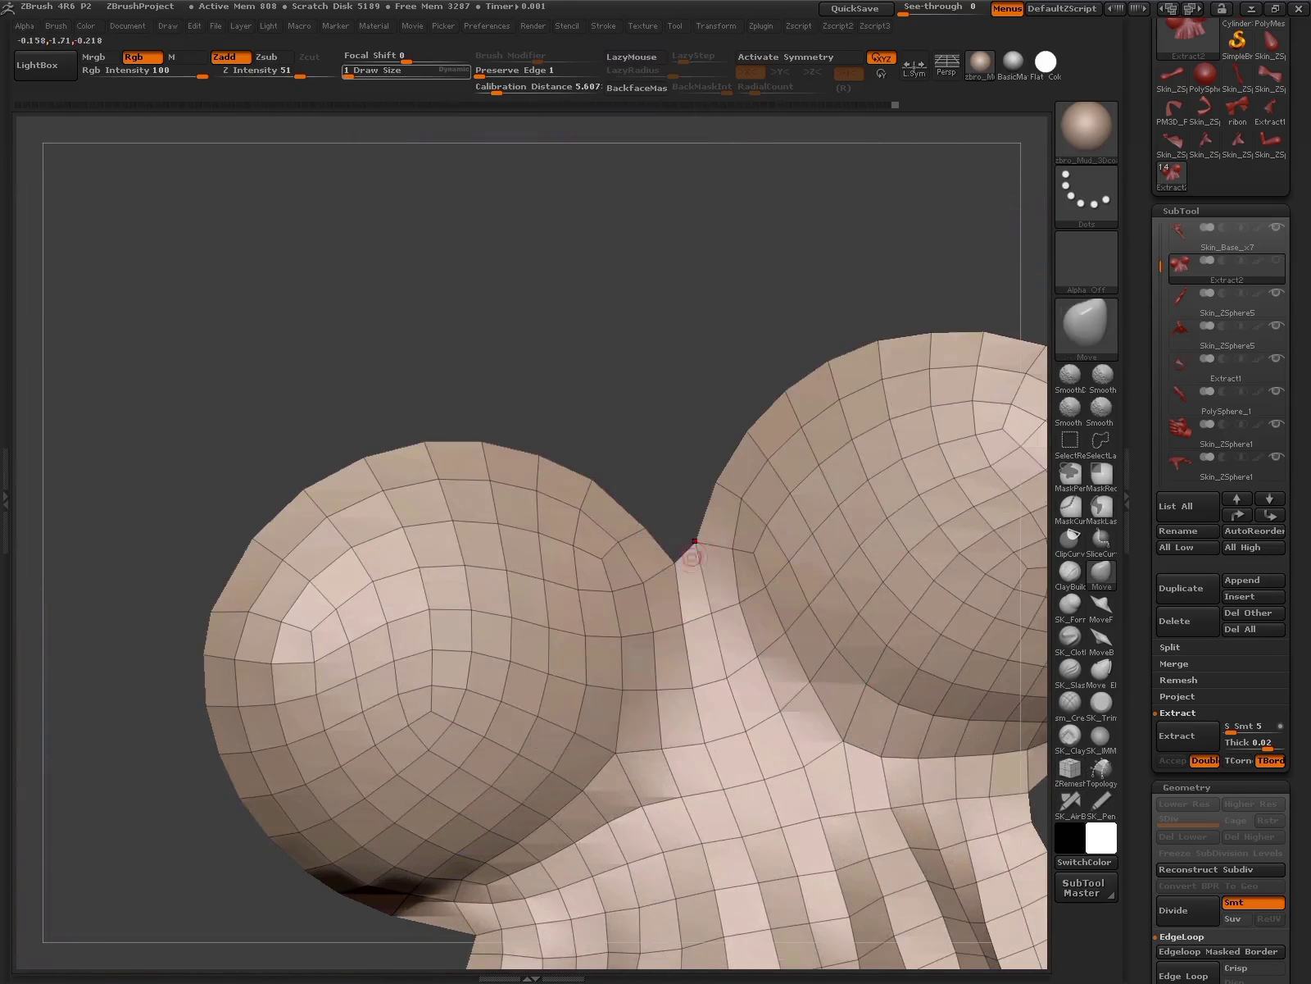
text(f)
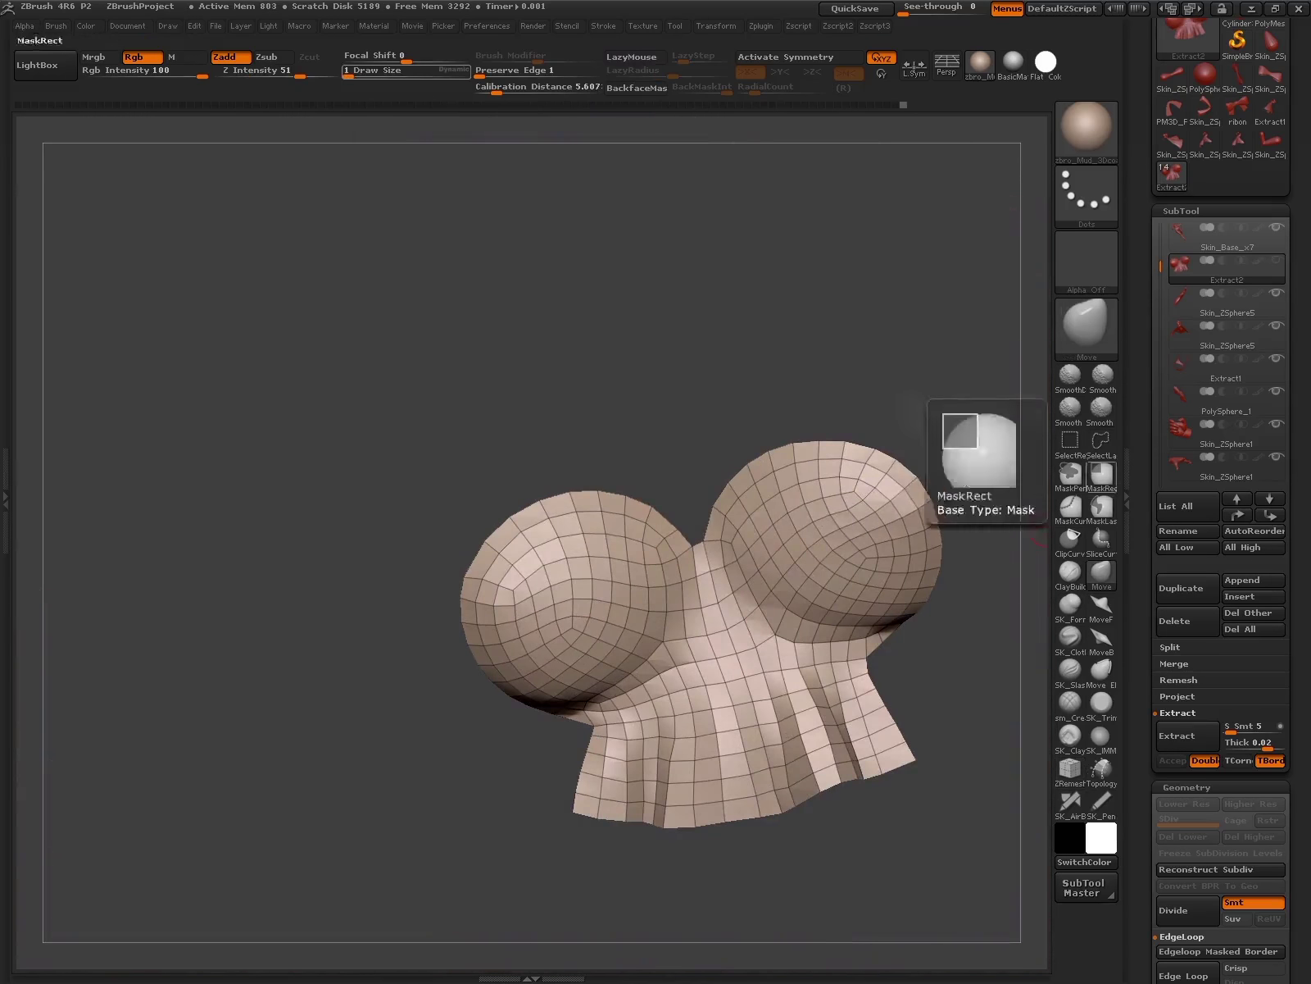
- Lasso-mask the right half, polygroup the left half, then step back to the denser mesh
click(1102, 505)
ctrl+drag(693, 516, 696, 299)
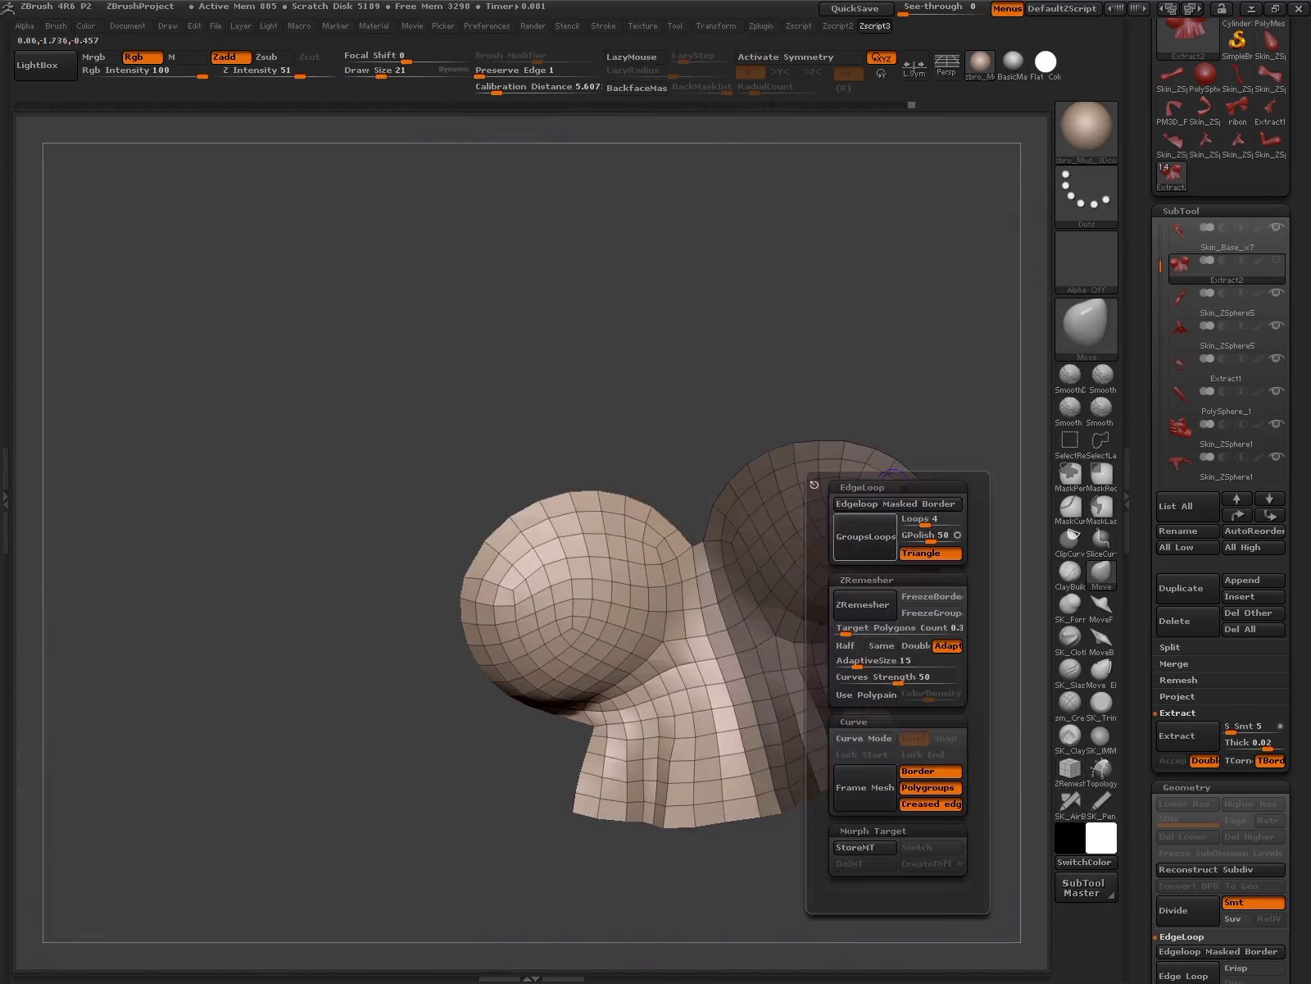
key(ctrl+w)
key(ctrl+shift+a)
drag(696, 645, 681, 515)
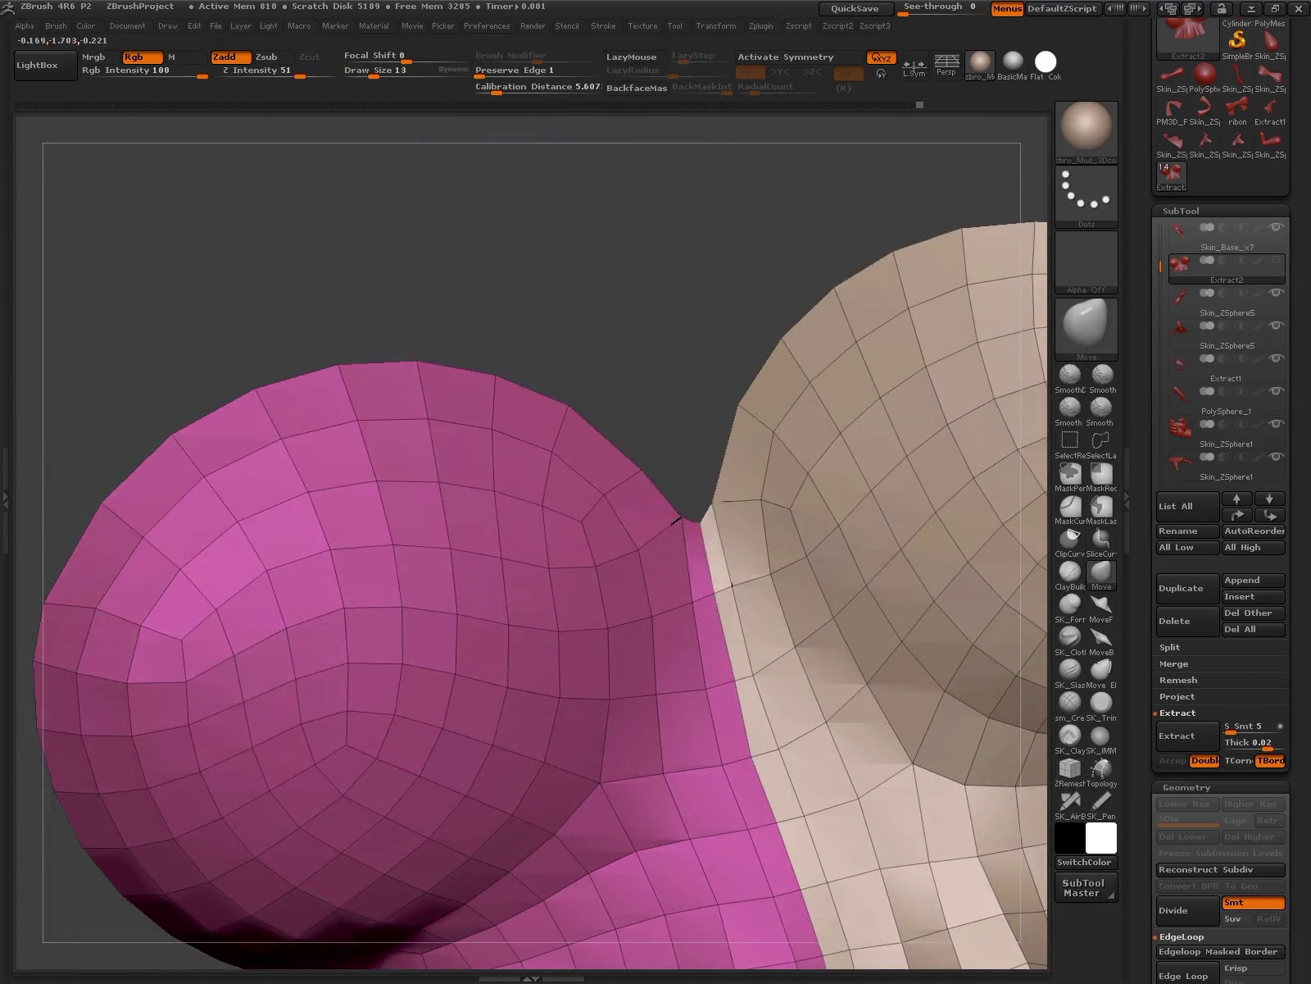
key(bracketright)
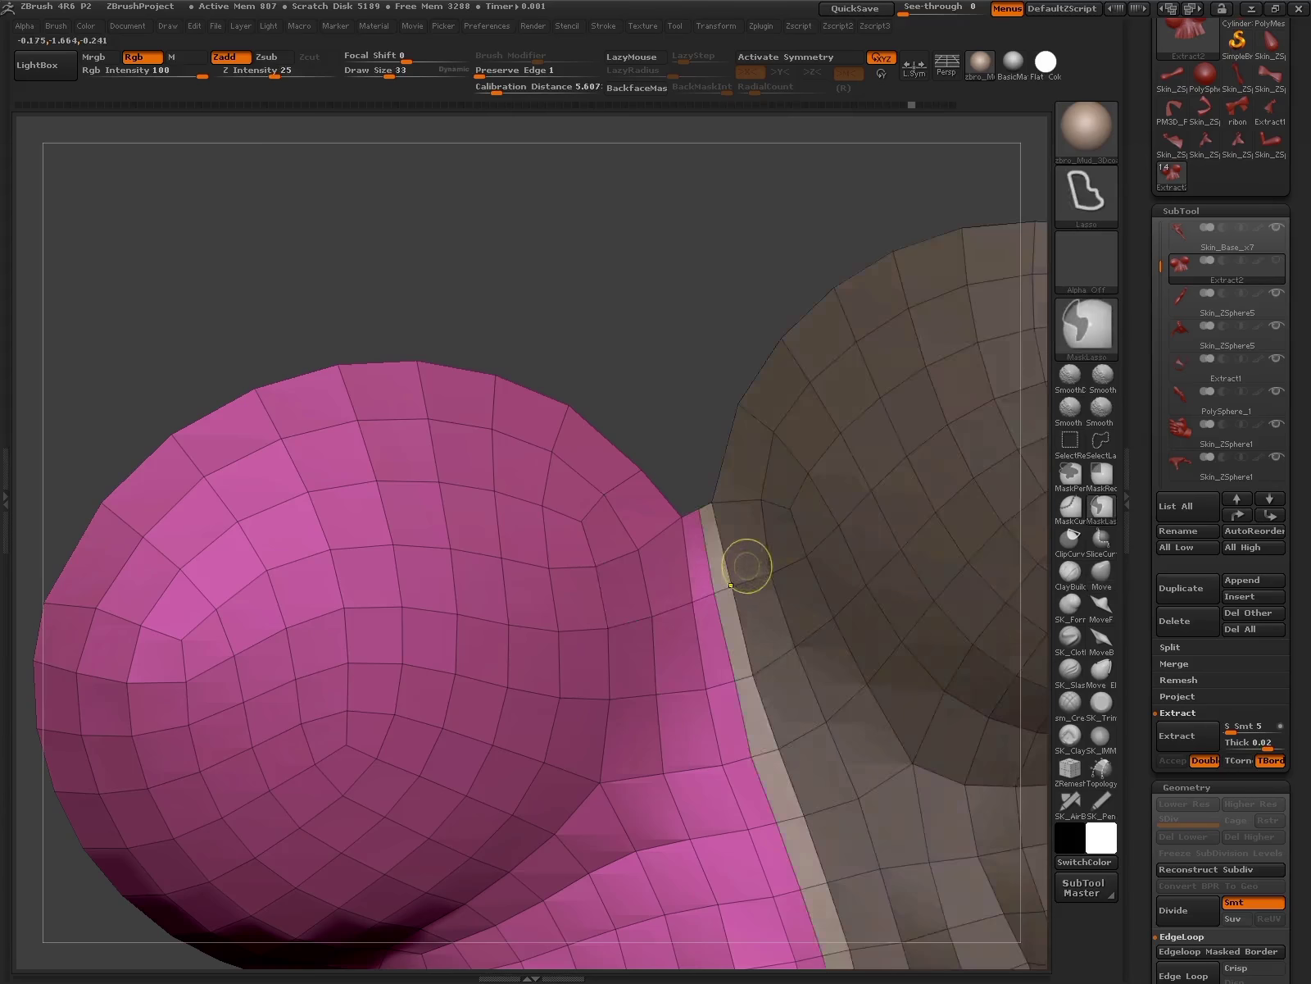
key(ctrl+d)
- With ZRemesherGuides active, trial-remesh the chest top into larger quads
ctrl+right_drag(830, 806, 853, 658)
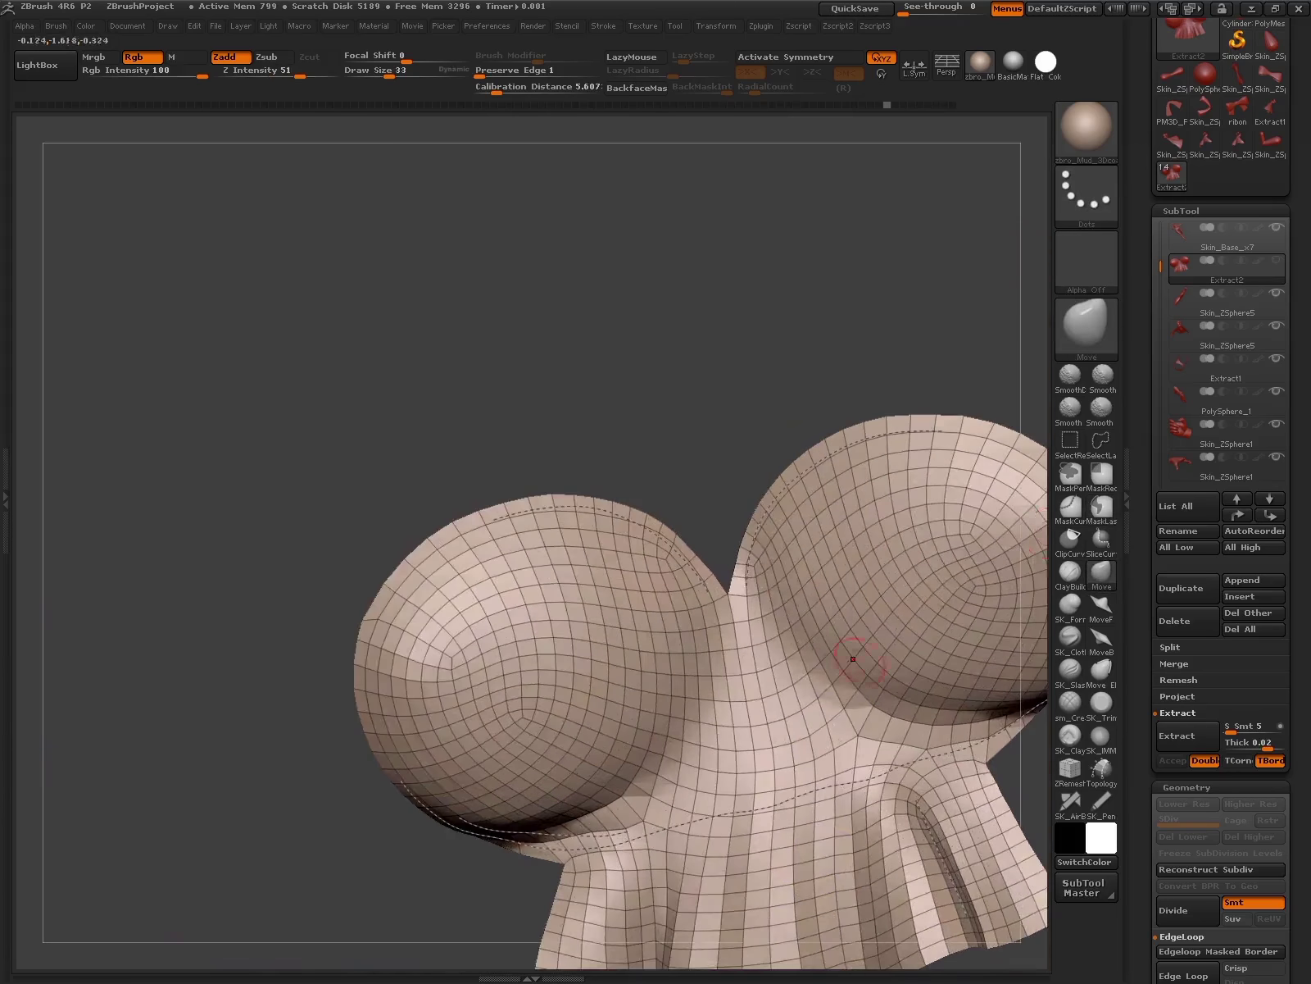
key(b)
key(z)
key(r)
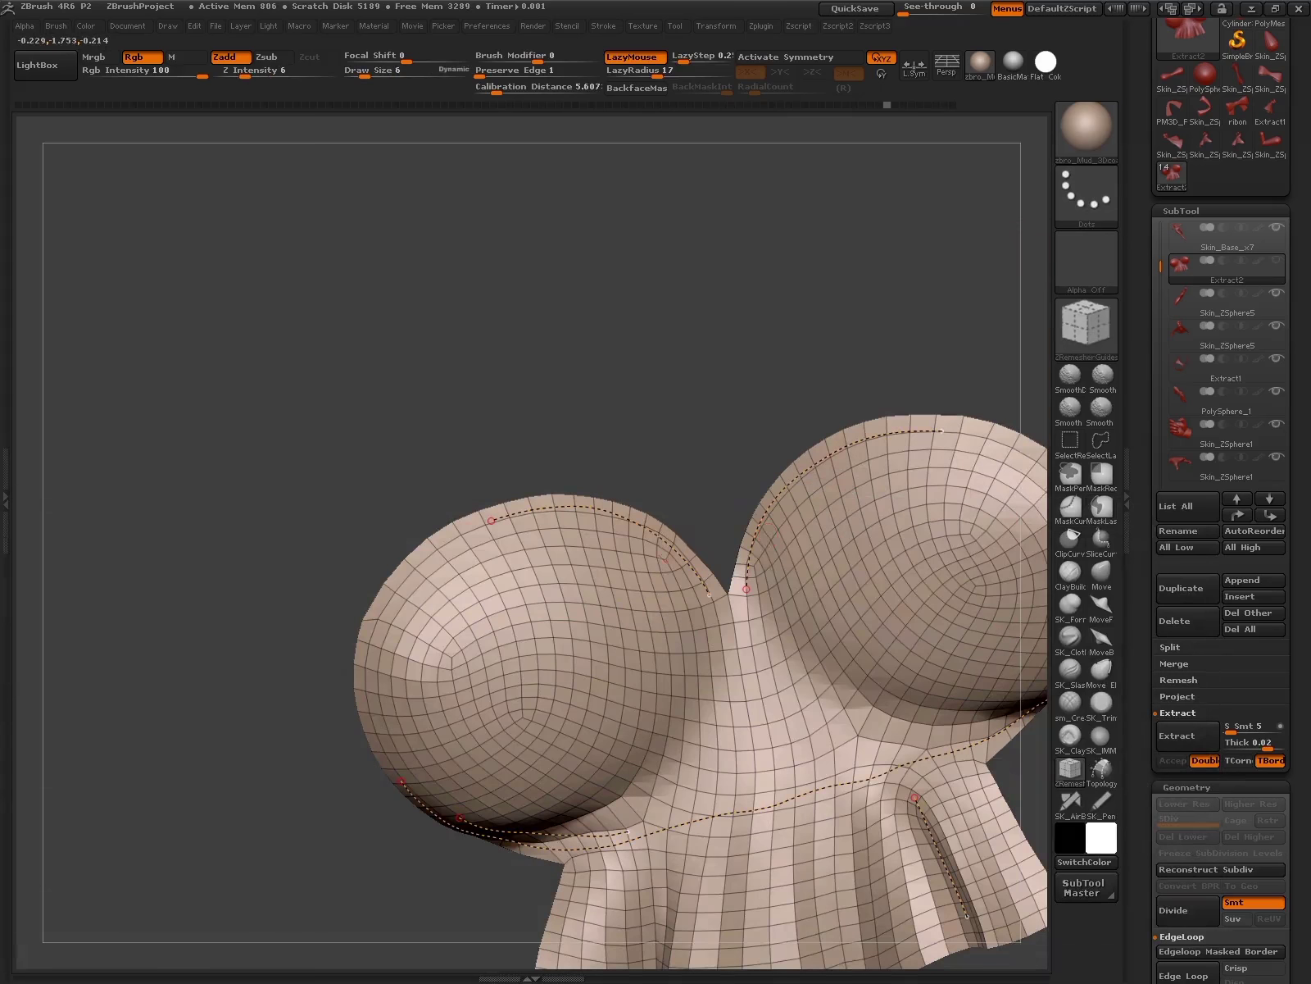
key(space)
click(787, 639)
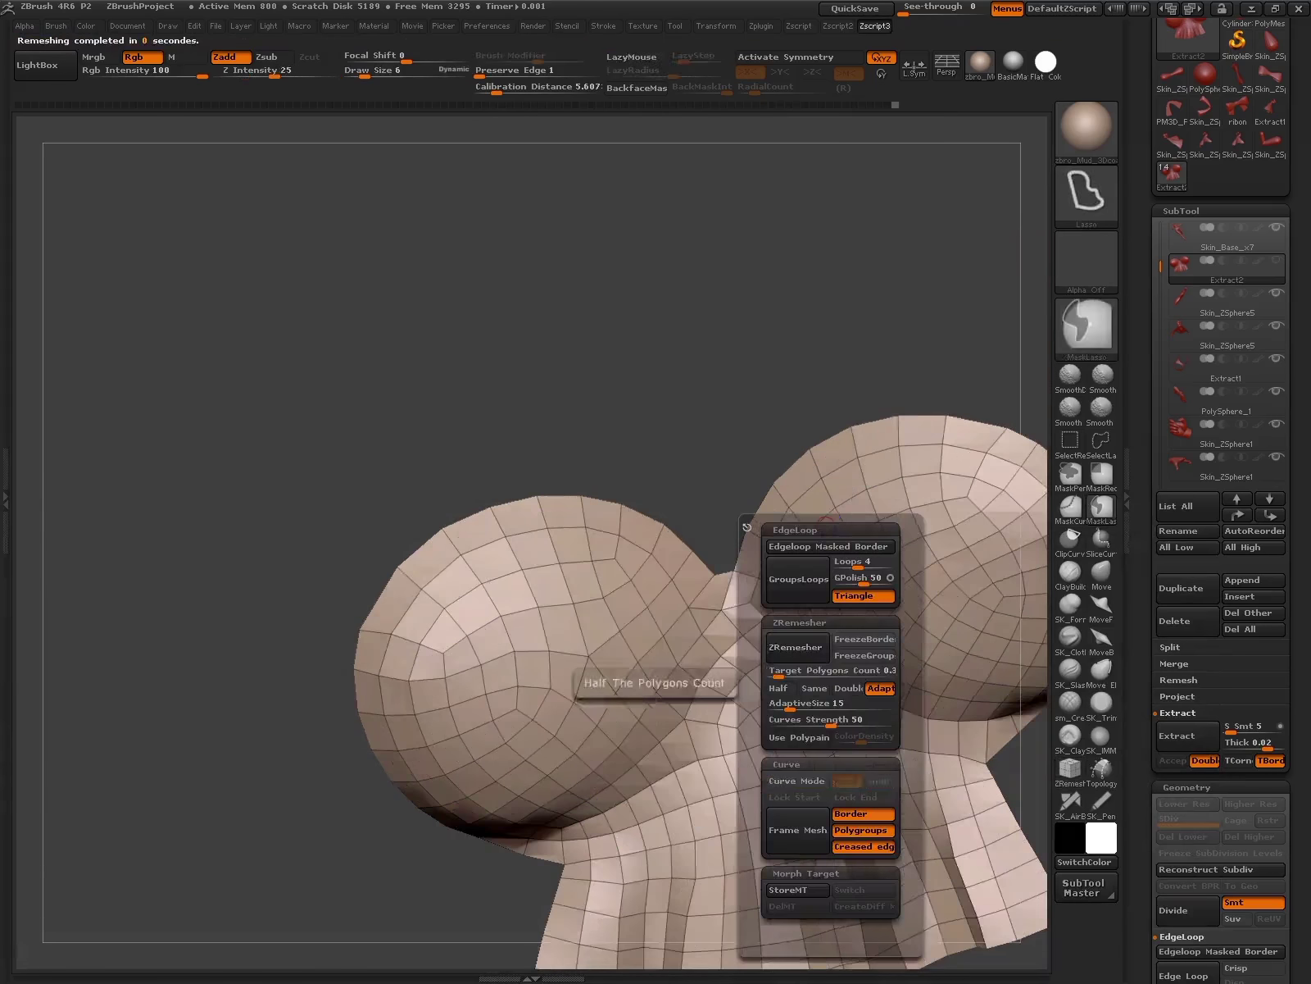
key(ctrl+z)
key(space)
click(762, 685)
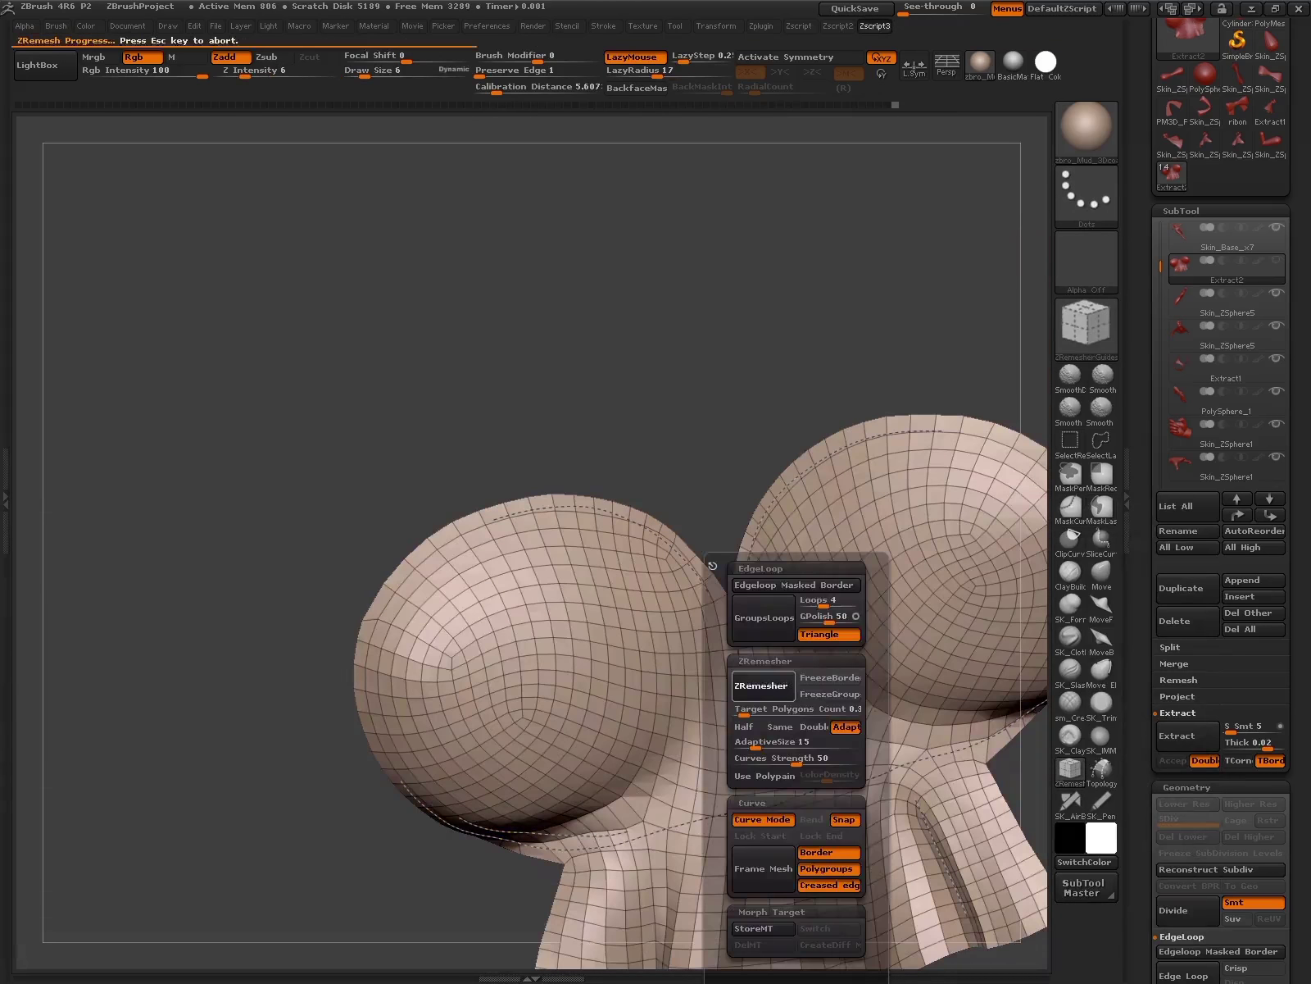
- Draw guide curves down the cleavage and remesh the chest top along them, keeping its border
ctrl+right_drag(696, 656, 695, 580)
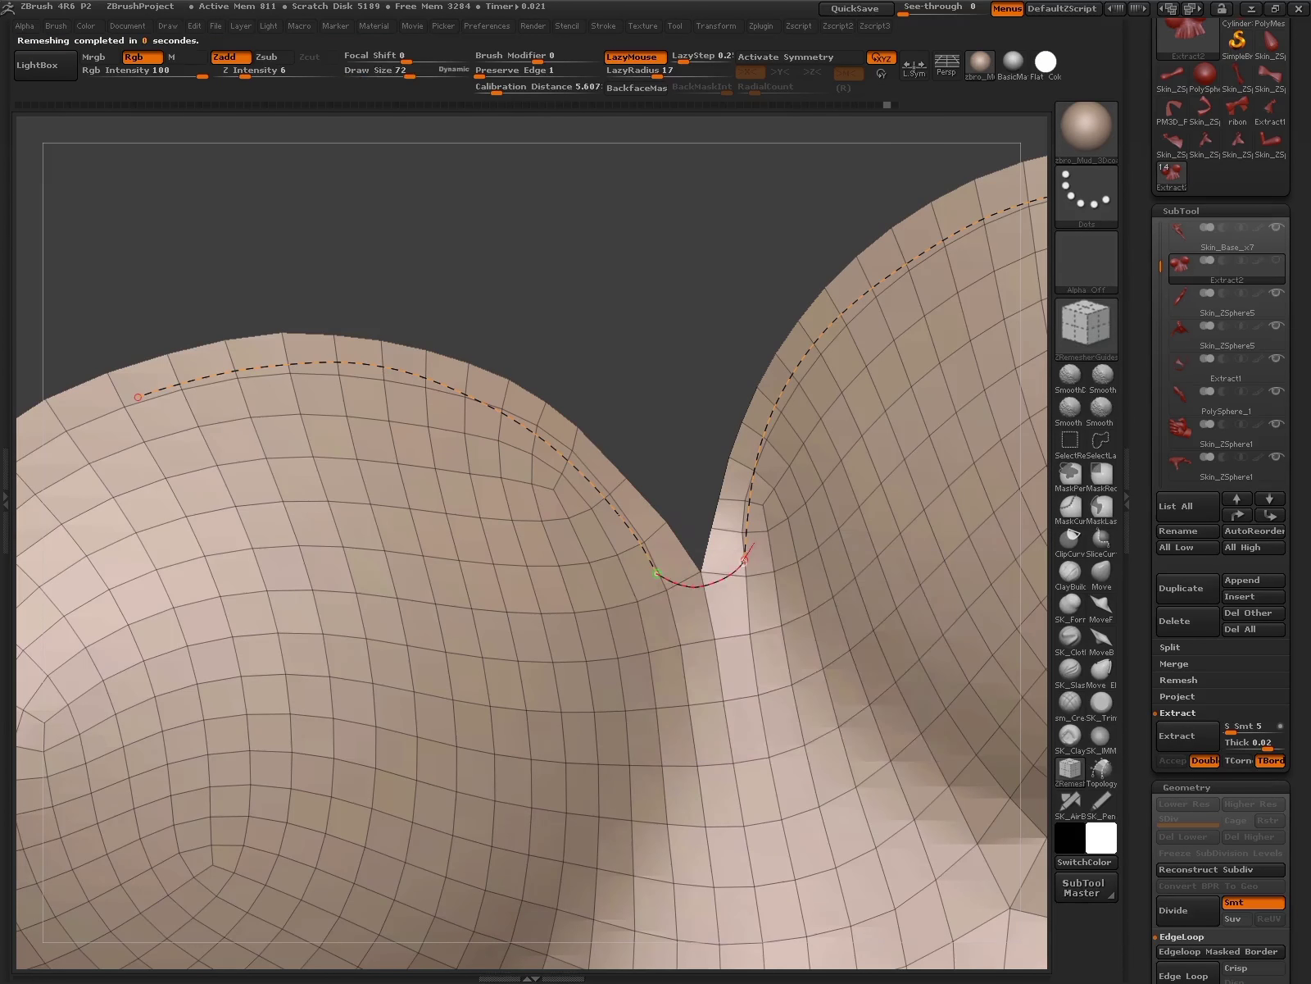
key(space)
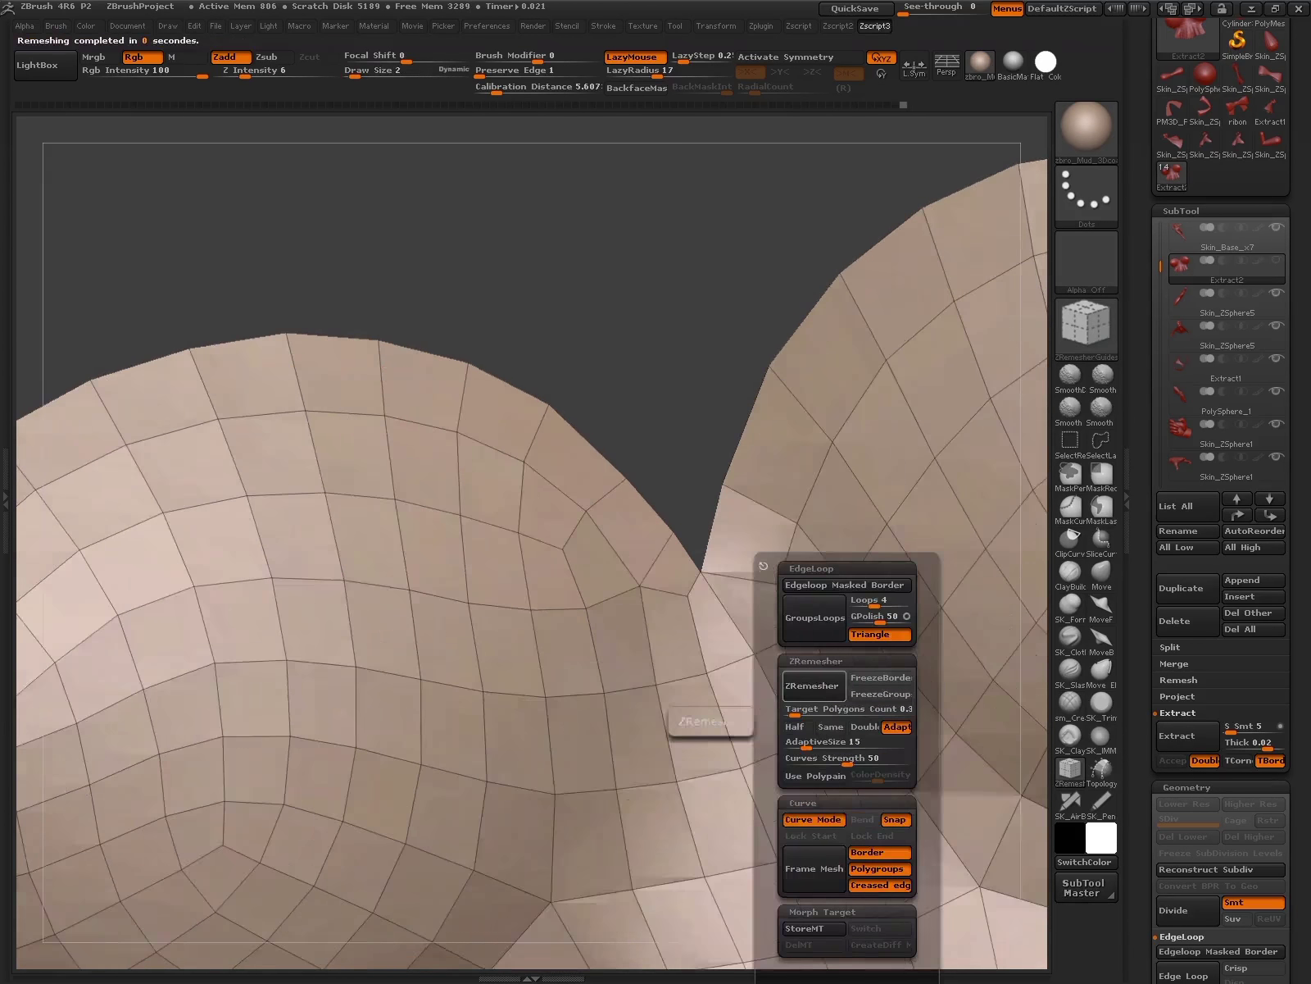
key(ctrl)
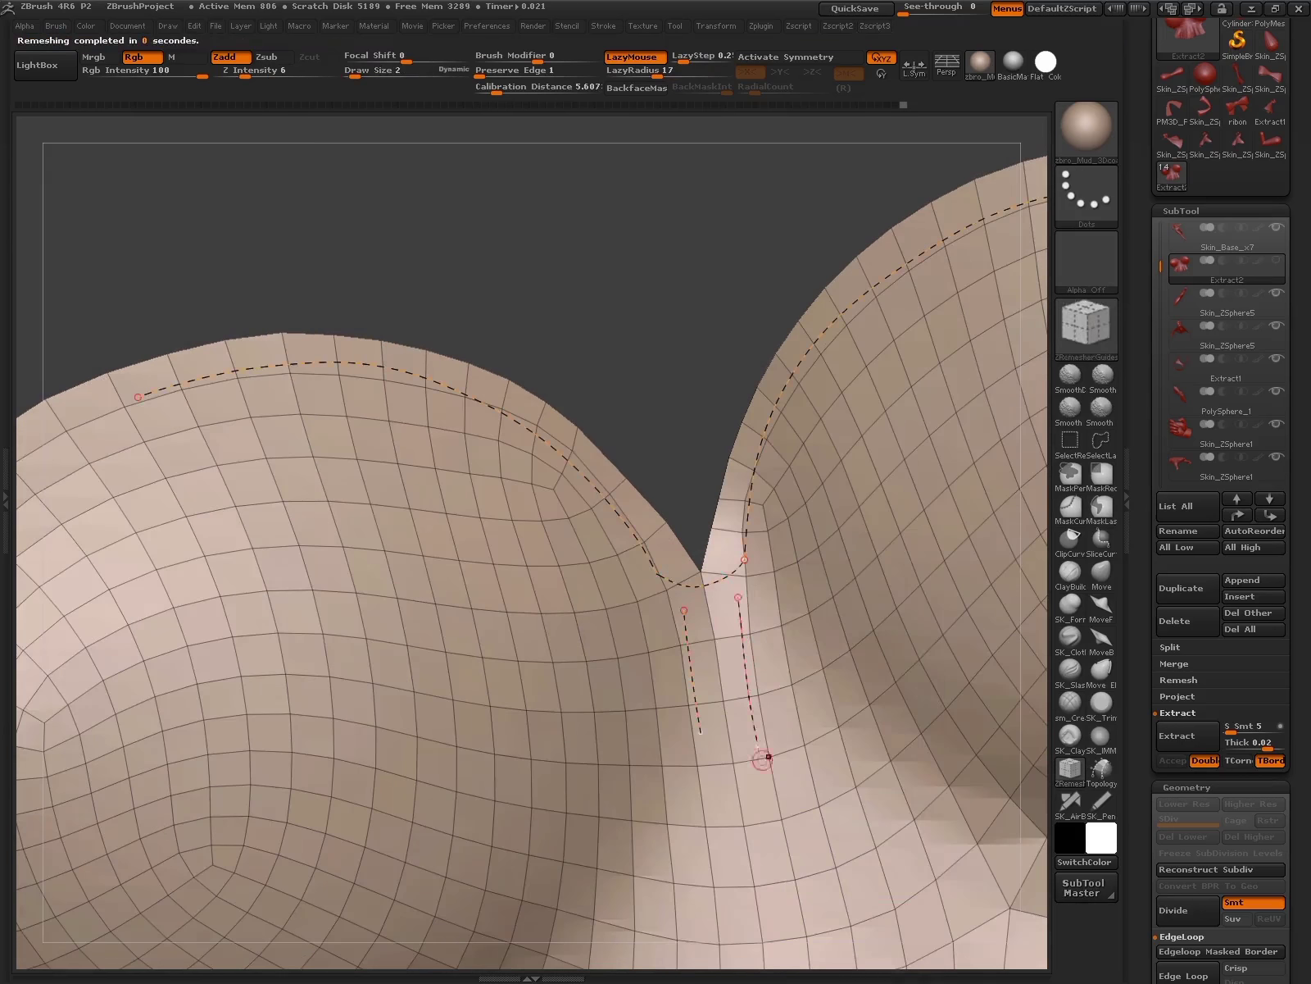
key(space)
drag(762, 760, 840, 656)
key(ctrl)
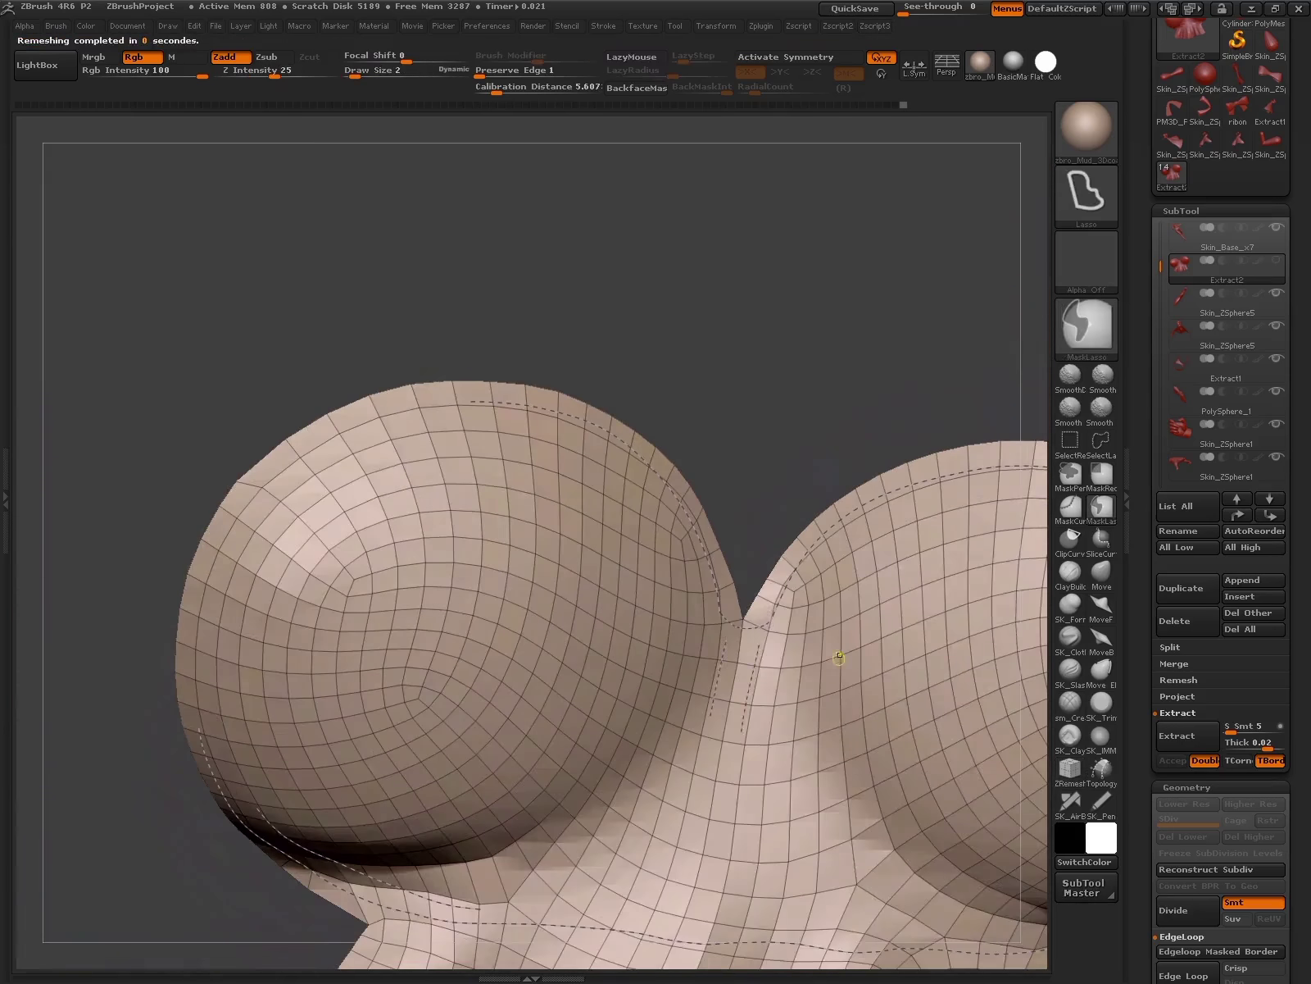
click(891, 685)
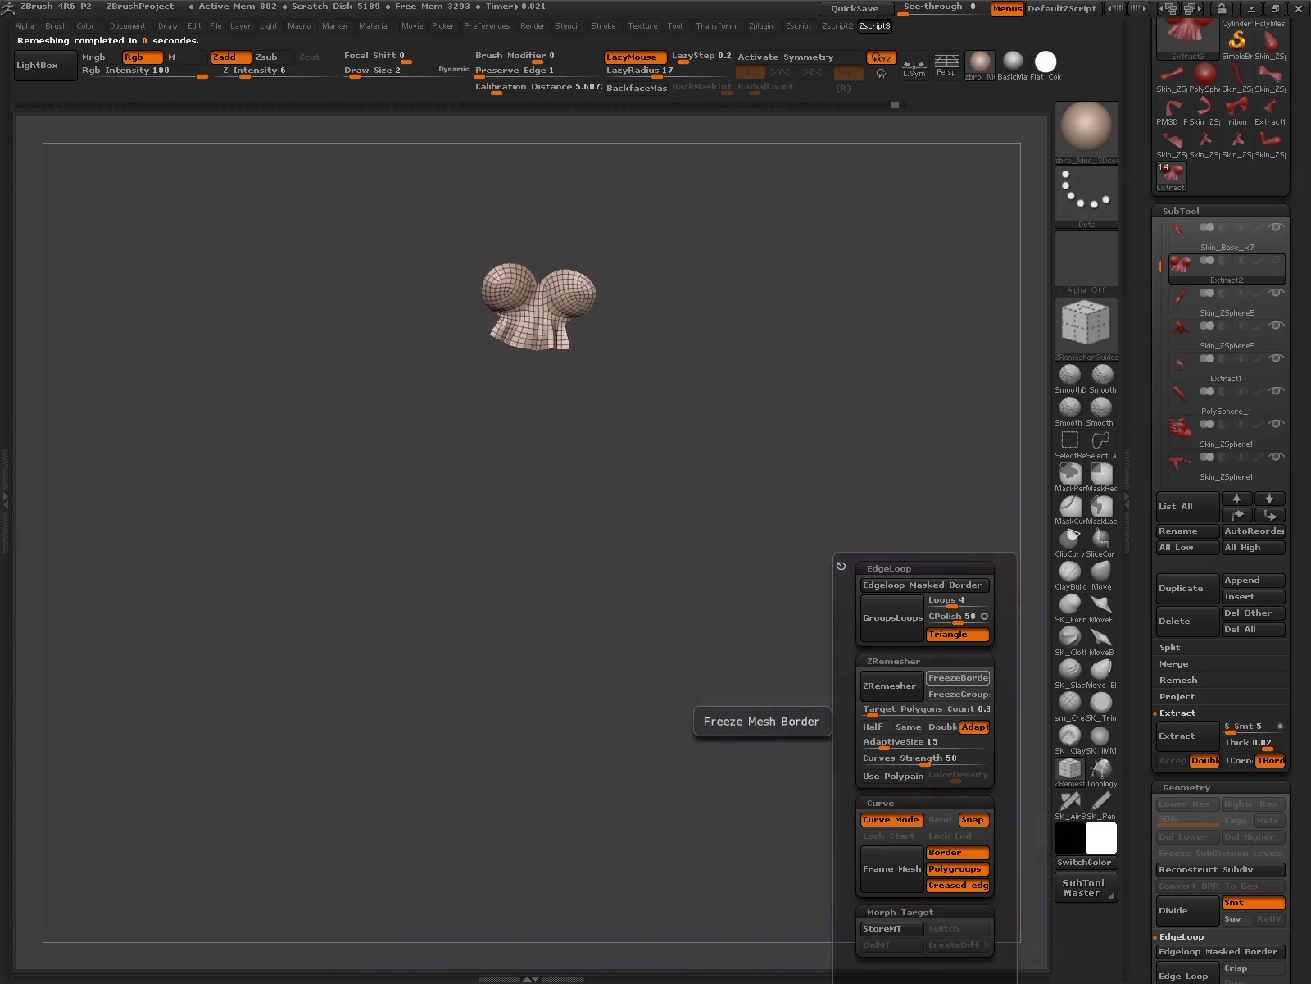
key(f)
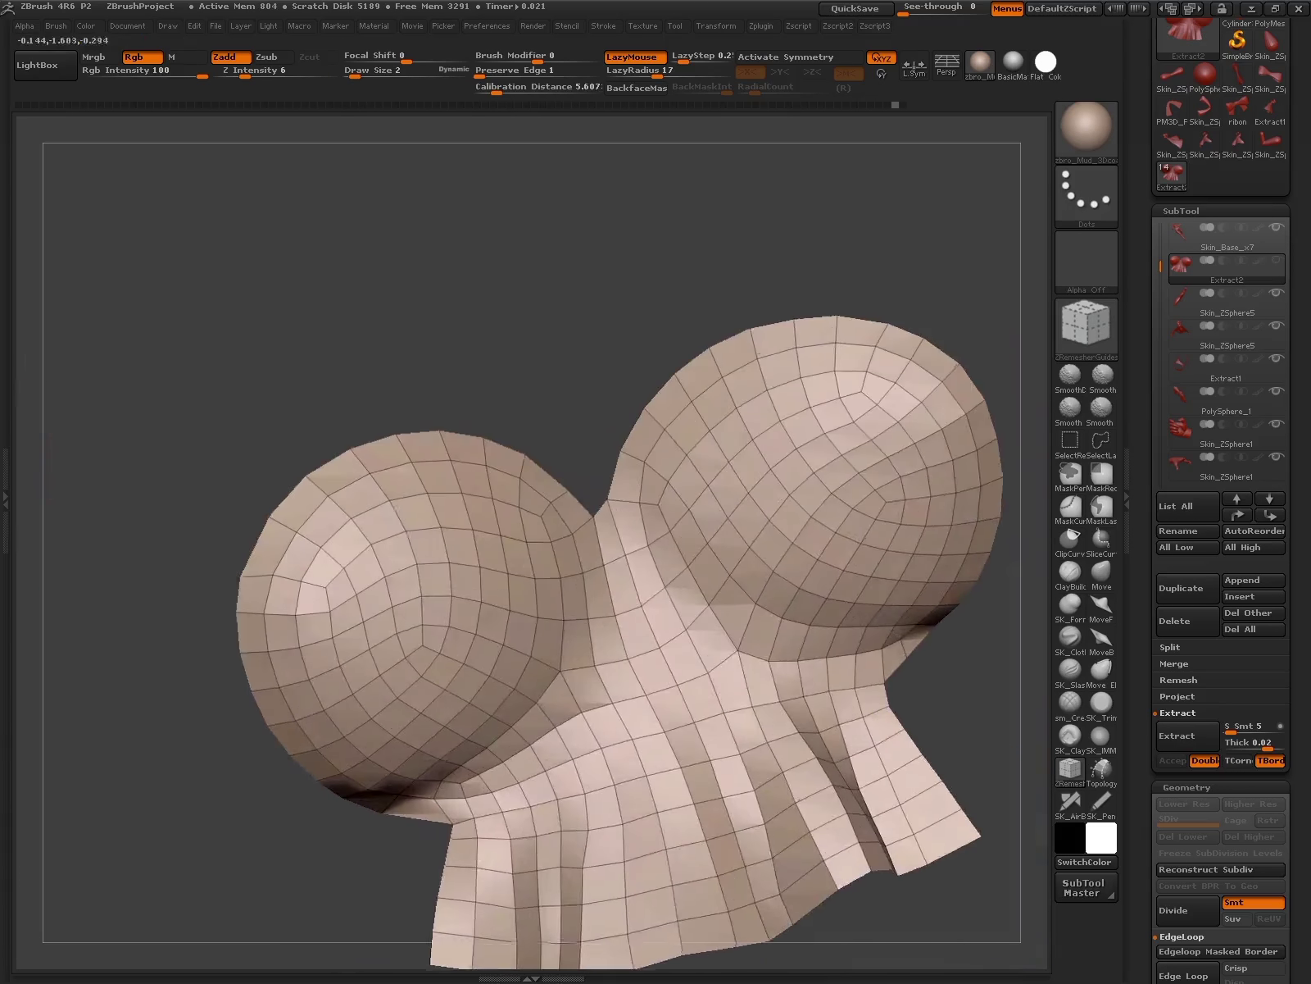
click(1102, 572)
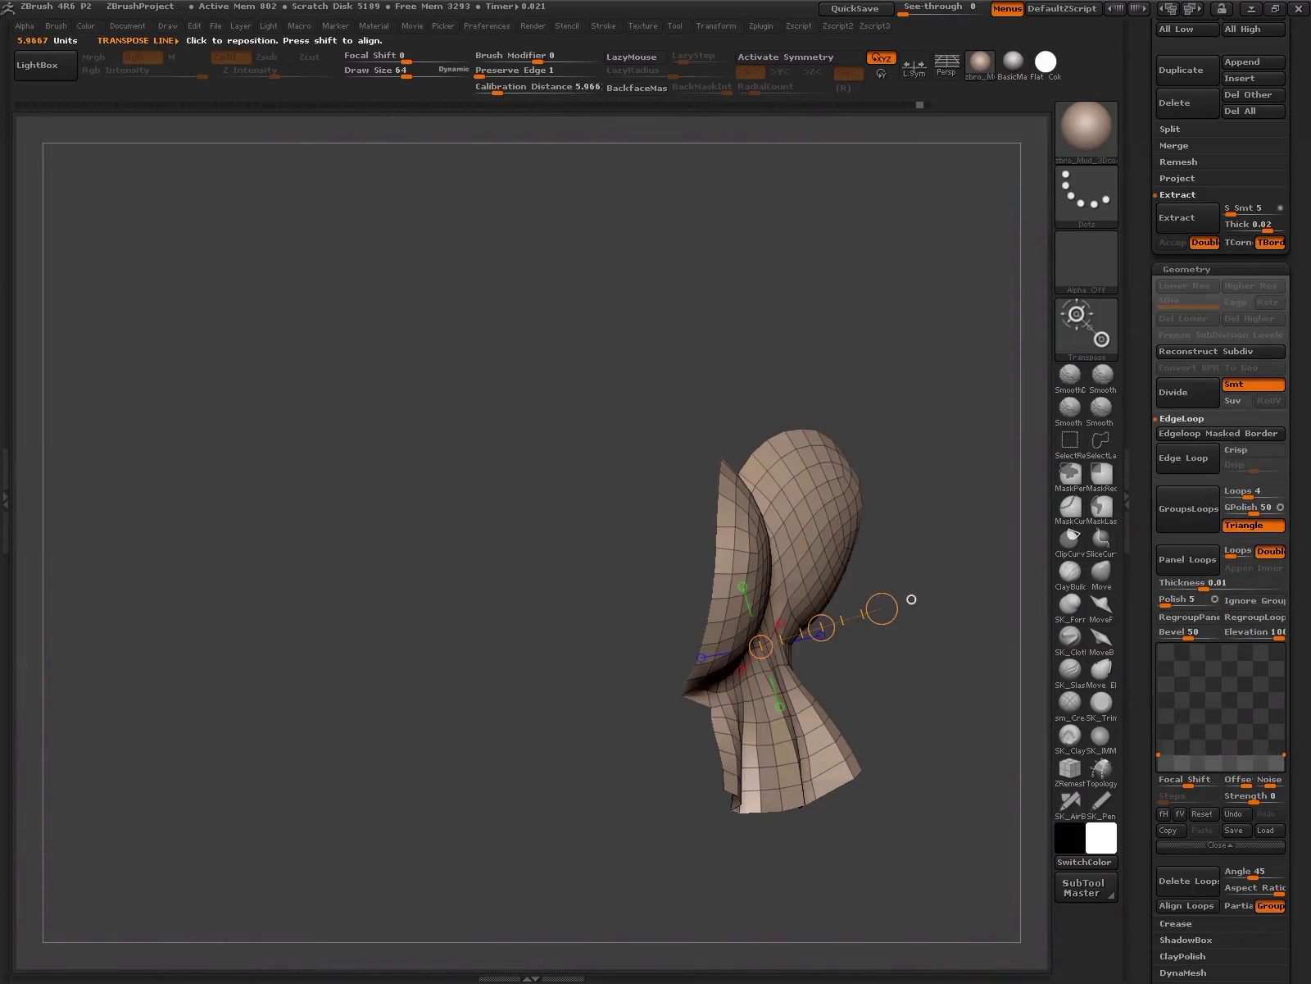
- Scroll the Geometry palette down to the EdgeLoop Panel Loops thickness setting
scroll(1221, 704, down, 1)
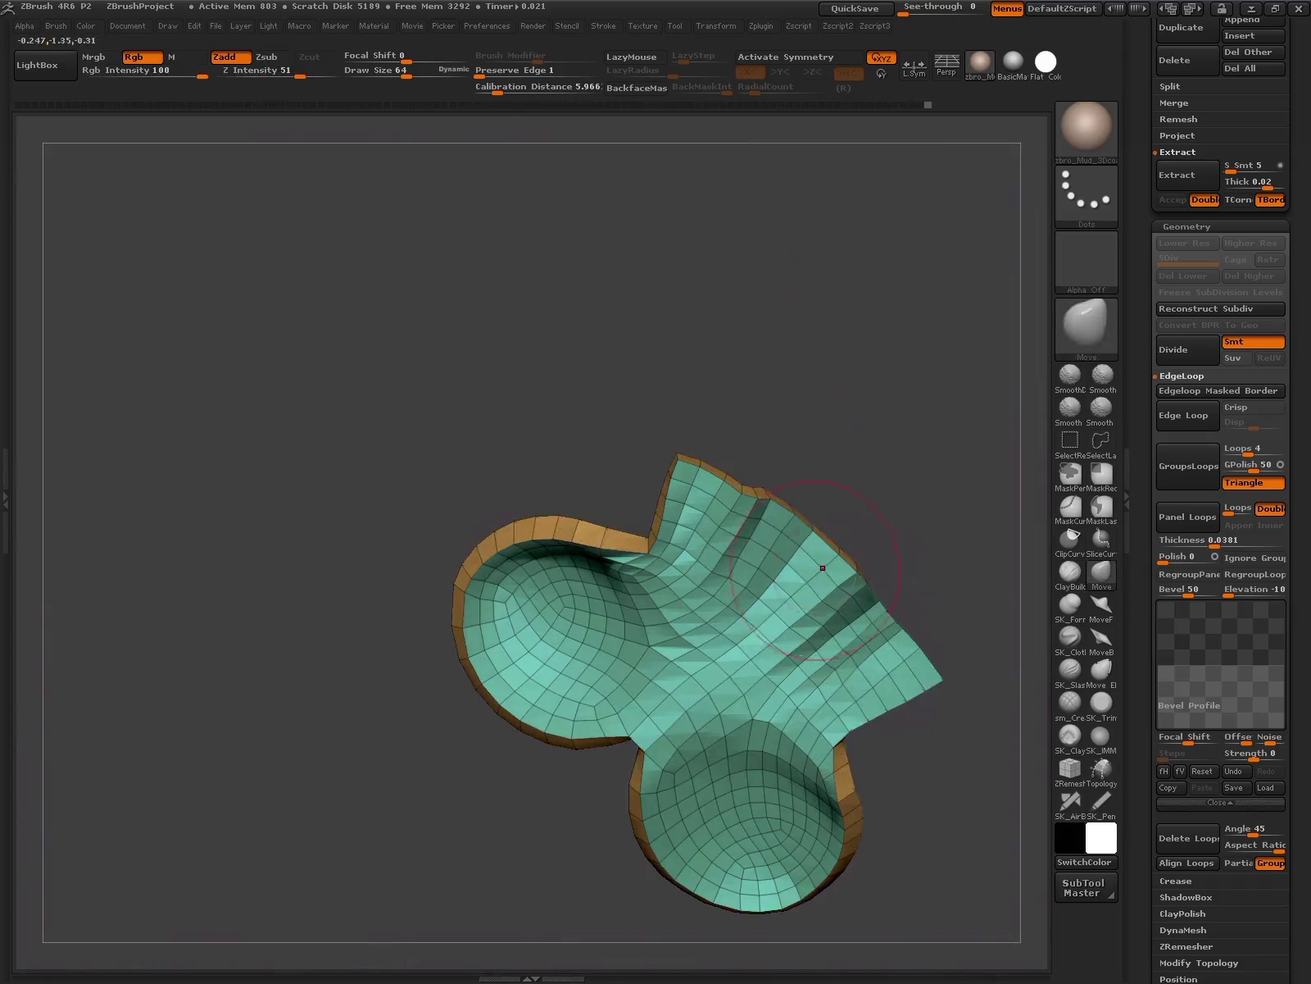
- Hide the inner surface and split the thickened rim into separate polygroups
key(q)
ctrl+alt+shift+click(825, 585)
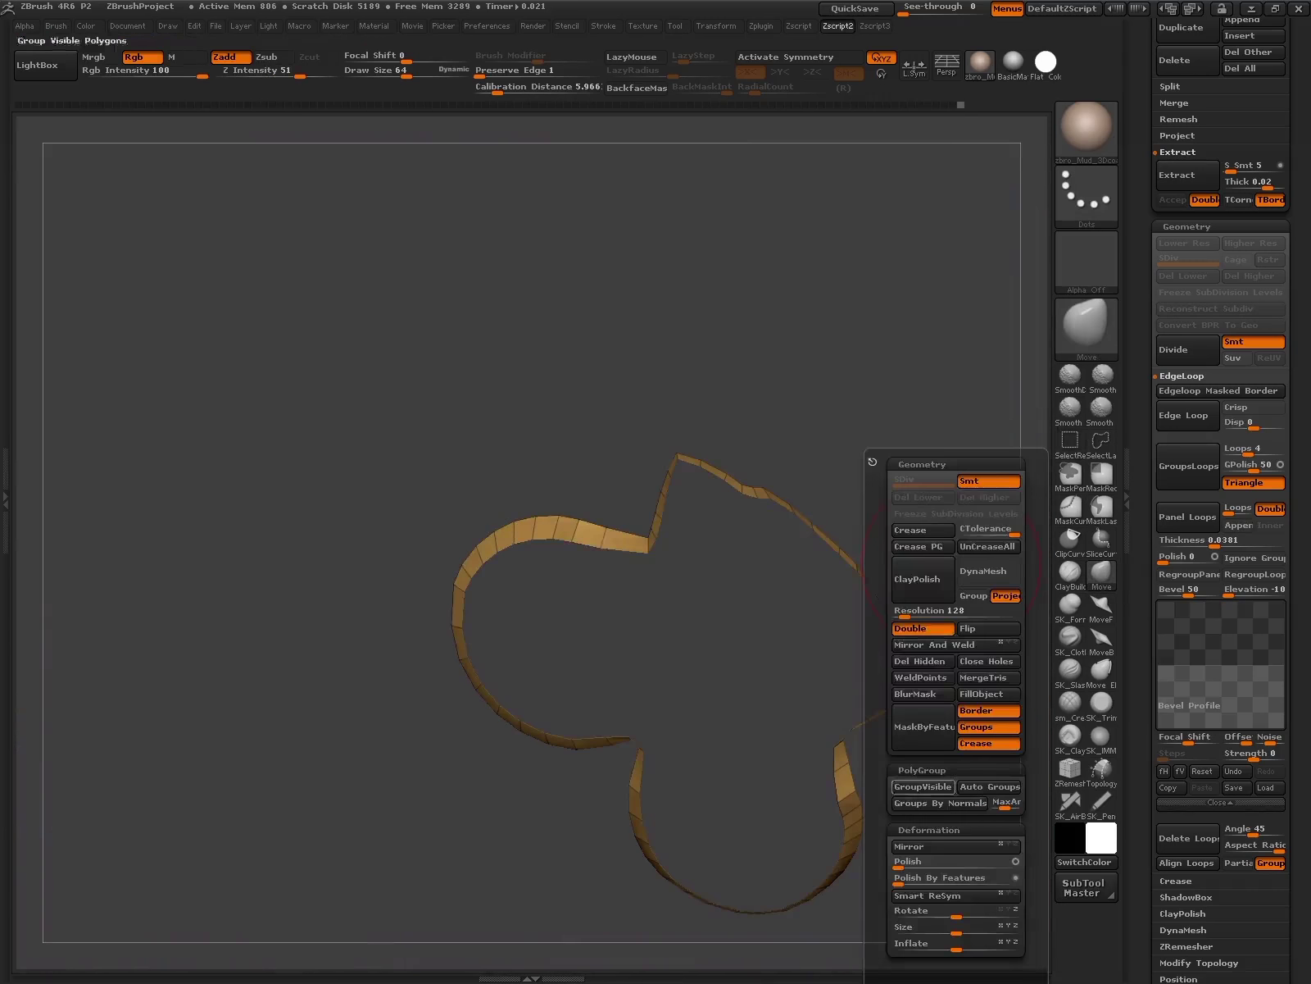
click(940, 803)
drag(849, 834, 951, 459)
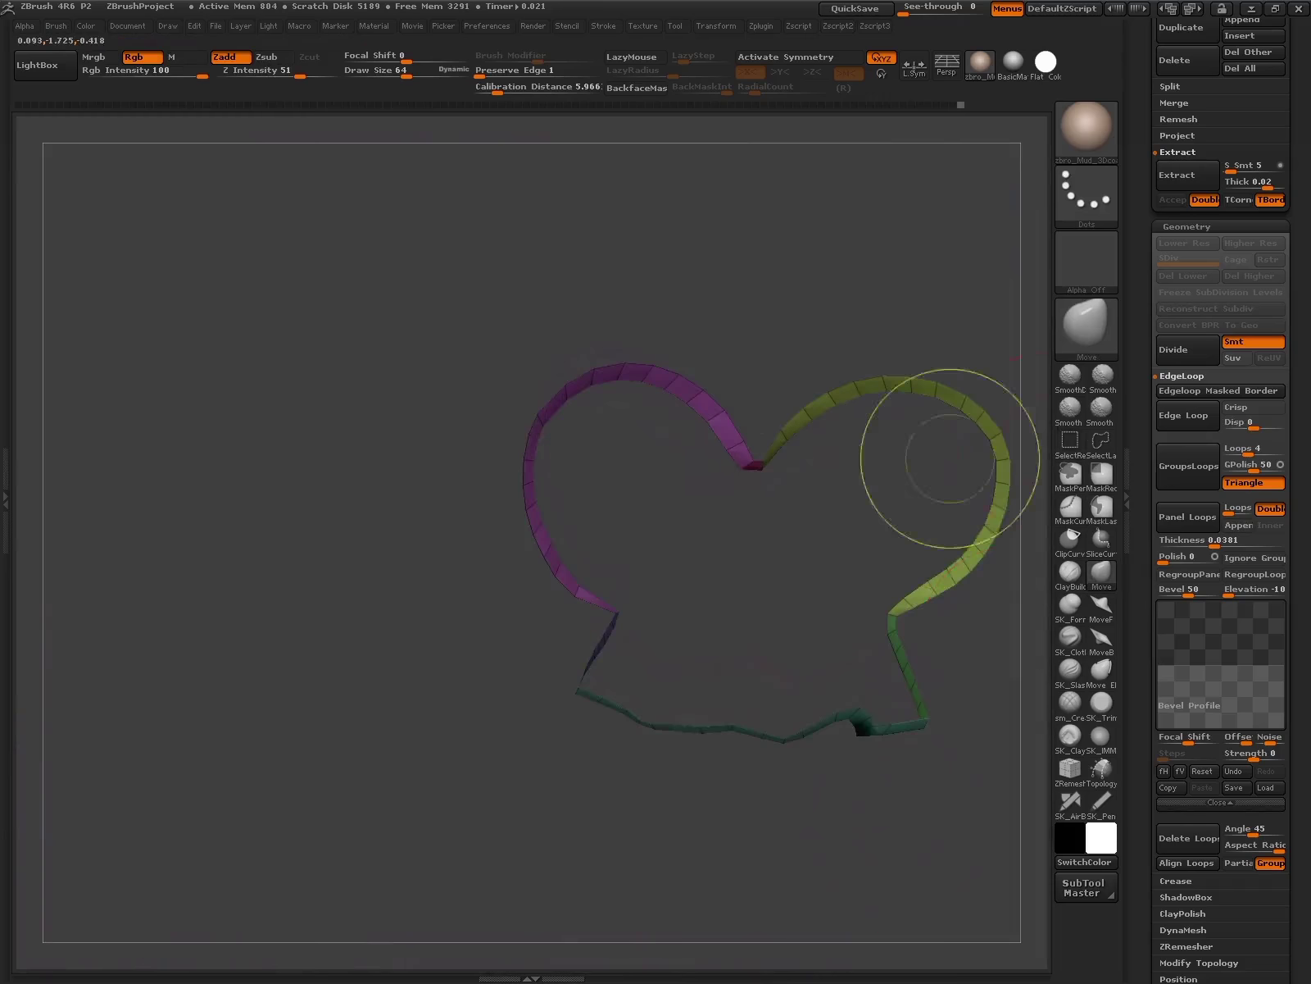
ctrl+shift+click(951, 459)
drag(784, 432, 766, 448)
ctrl+shift+click(763, 428)
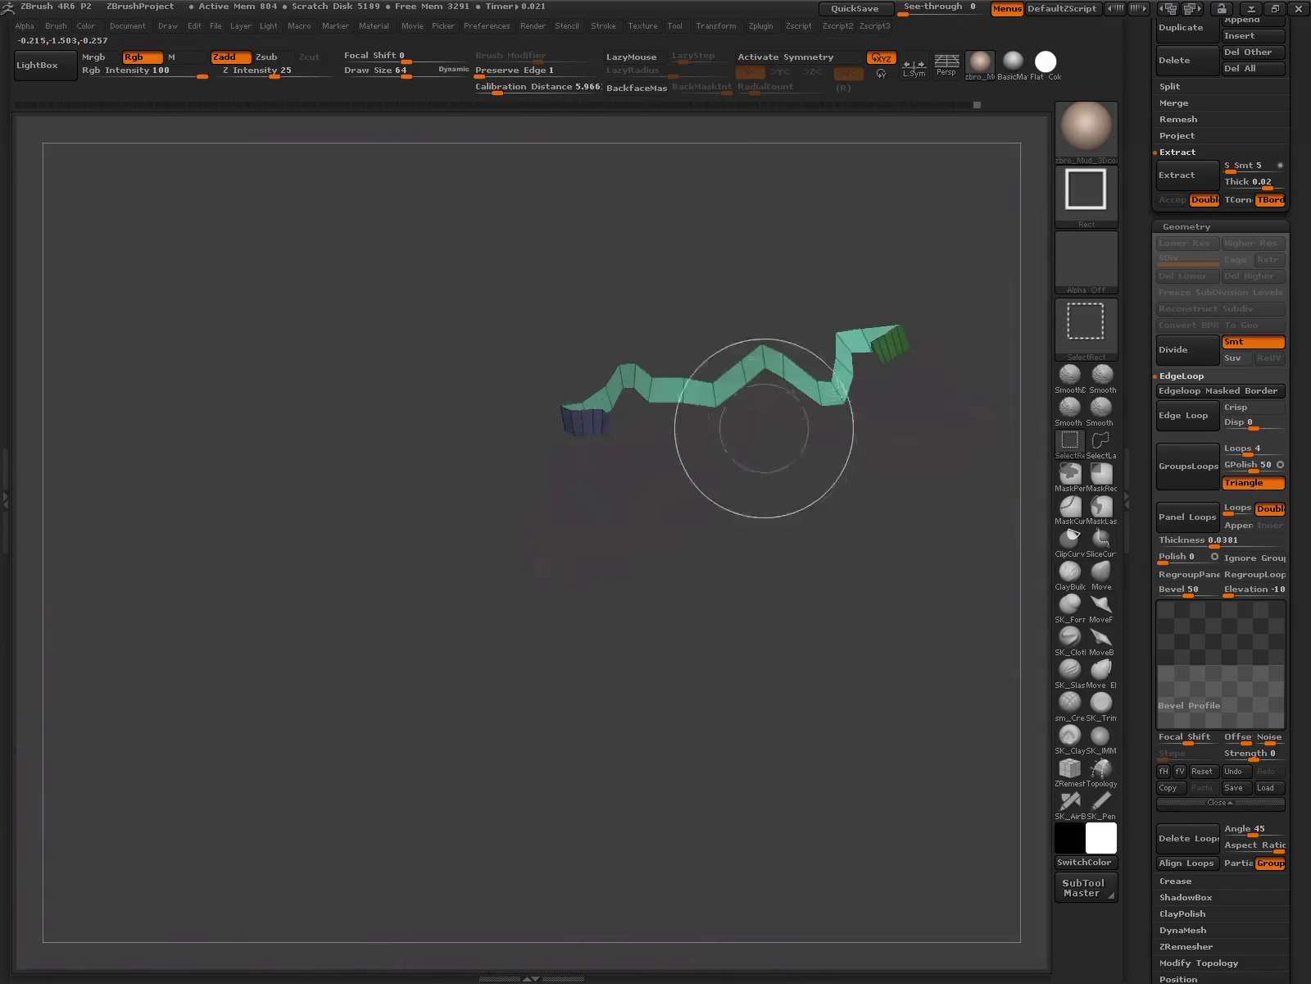
ctrl+shift+click(857, 688)
- Isolate the rim border strips, merge them into one polygroup, unhide everything and subdivide
mouse_move(857, 688)
mouse_down()
mouse_move(848, 717)
mouse_move(904, 785)
mouse_up()
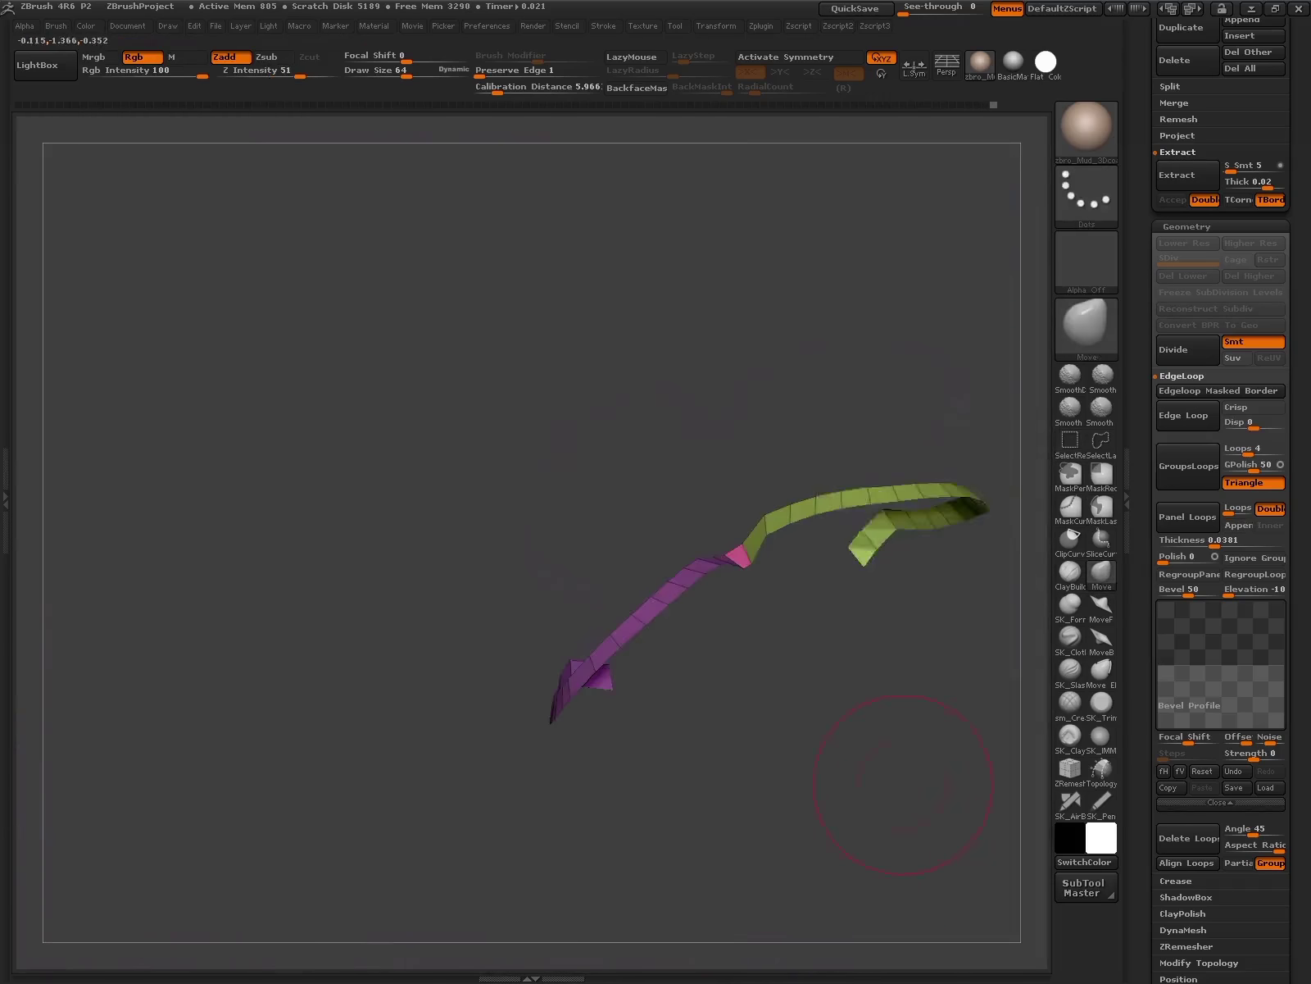
ctrl+shift+click(779, 849)
mouse_move(819, 738)
mouse_down()
mouse_move(773, 398)
mouse_move(732, 600)
mouse_move(754, 691)
mouse_up()
ctrl+shift+click(773, 399)
key(w)
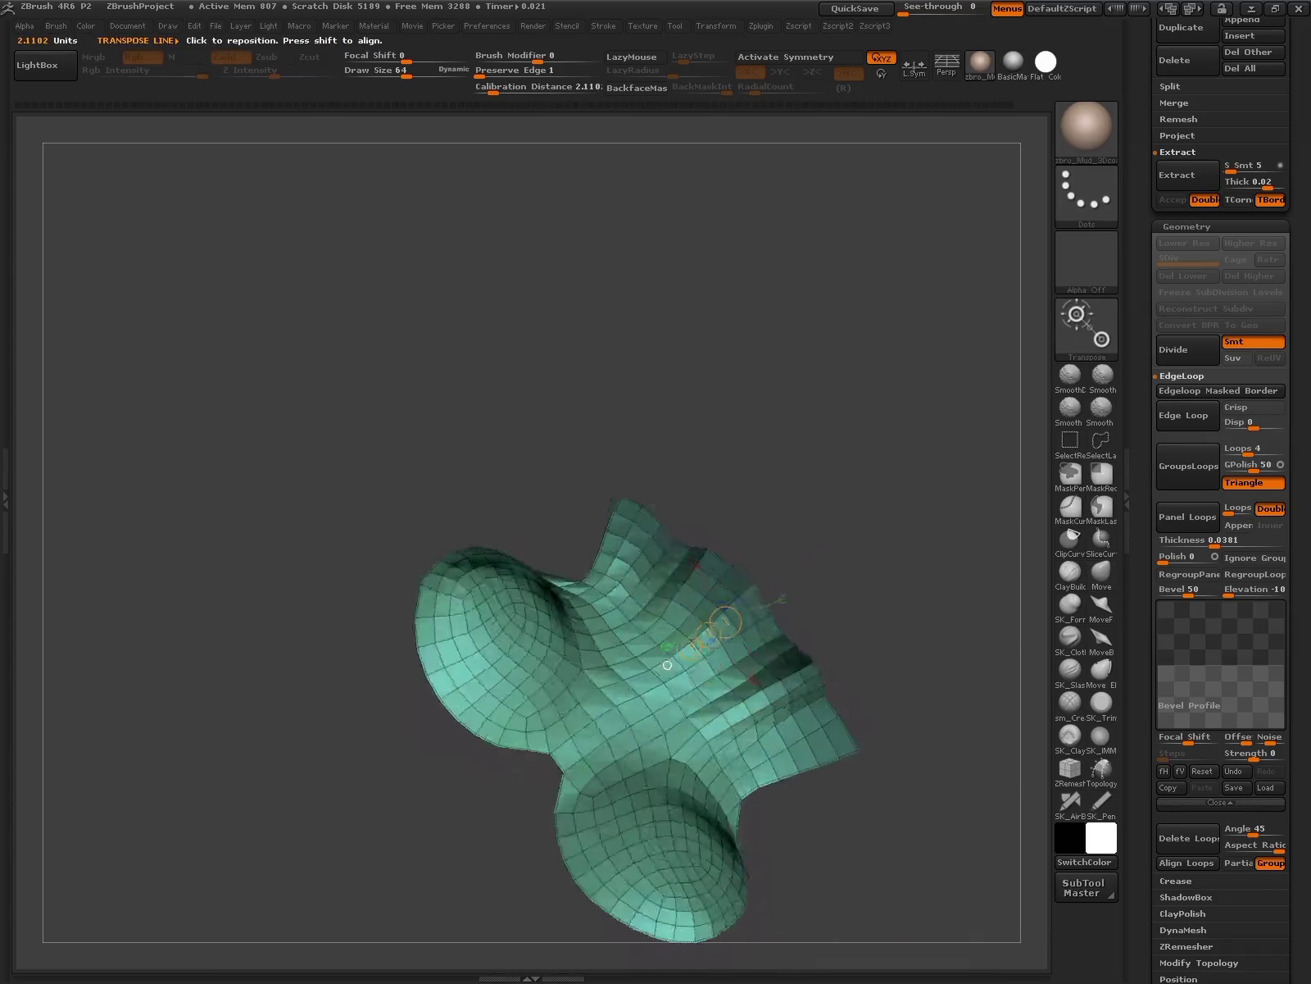
drag(669, 675, 700, 652)
ctrl+shift+click(700, 651)
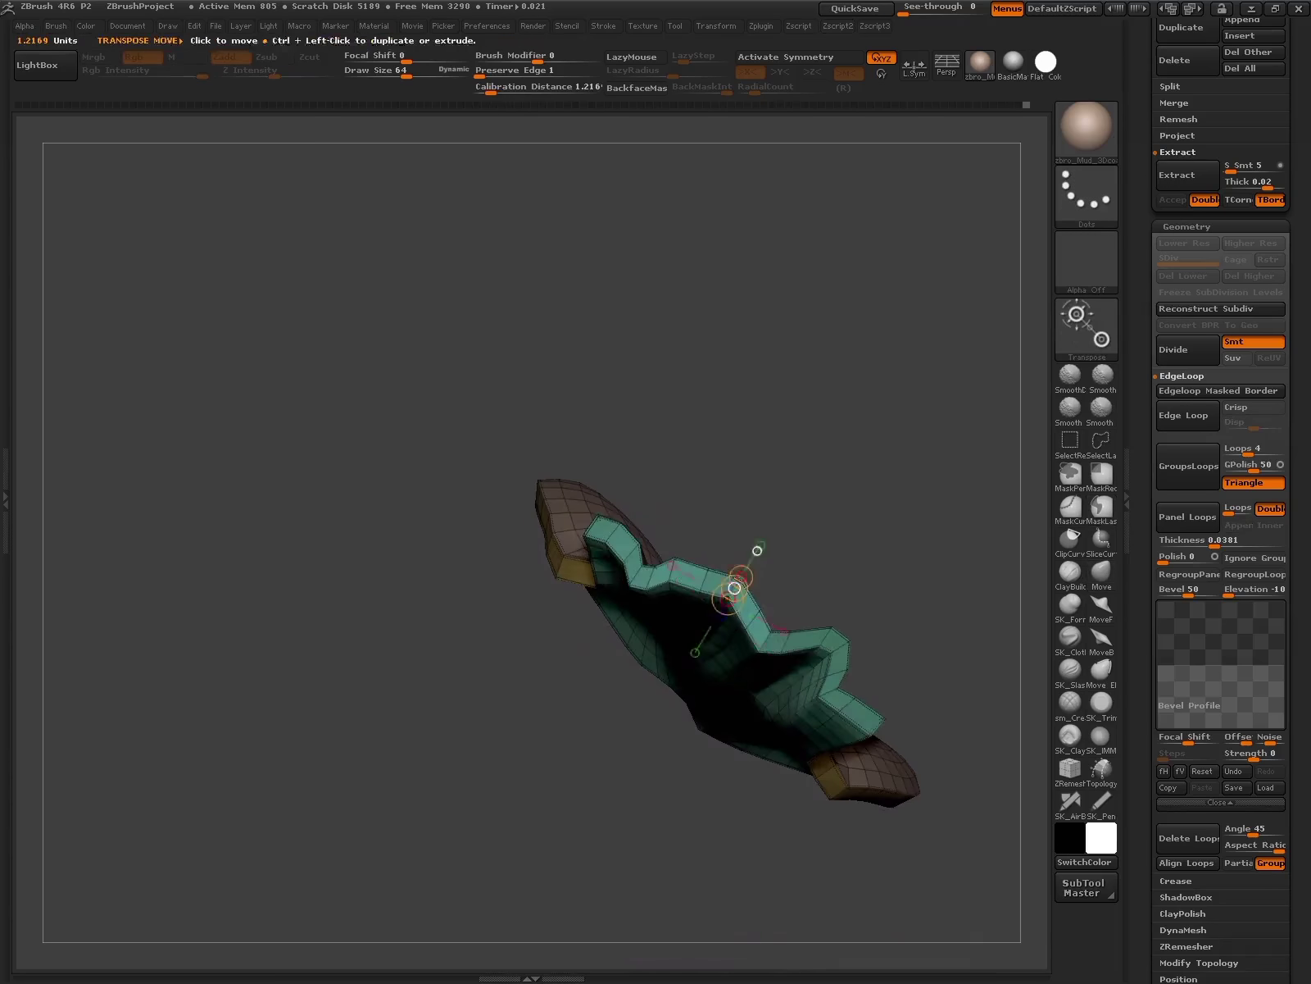
key(q)
mouse_move(819, 738)
mouse_down()
mouse_move(861, 704)
mouse_move(894, 722)
mouse_up()
ctrl+shift+click(861, 705)
key(ctrl+d)
key(ctrl+d)
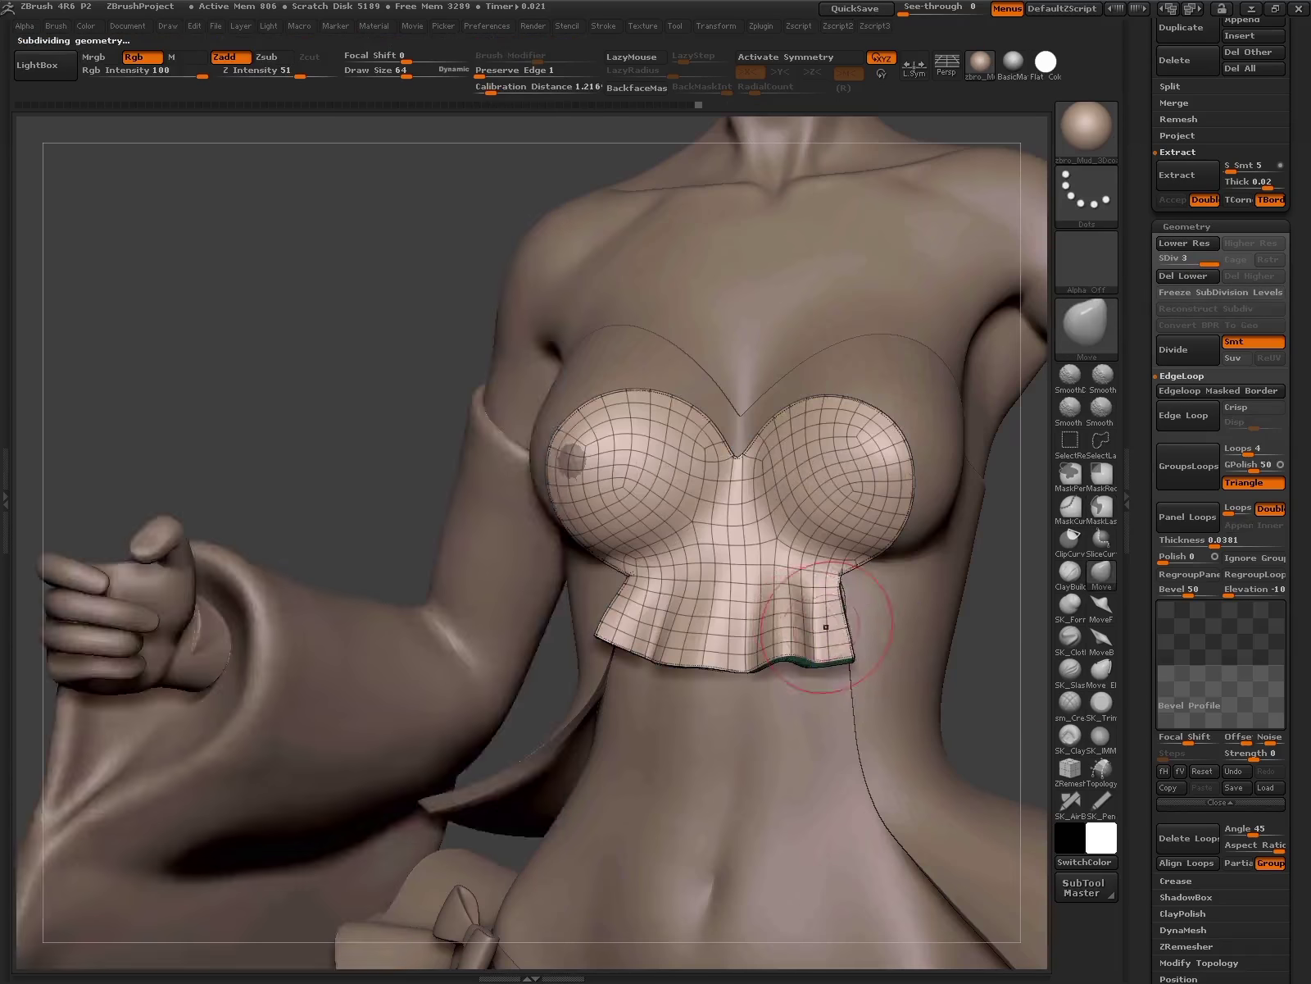
- Drop the subdivisions, inspect the thick underside rim, then re-divide the chest top to level 3
key(ctrl+z)
key(ctrl+z)
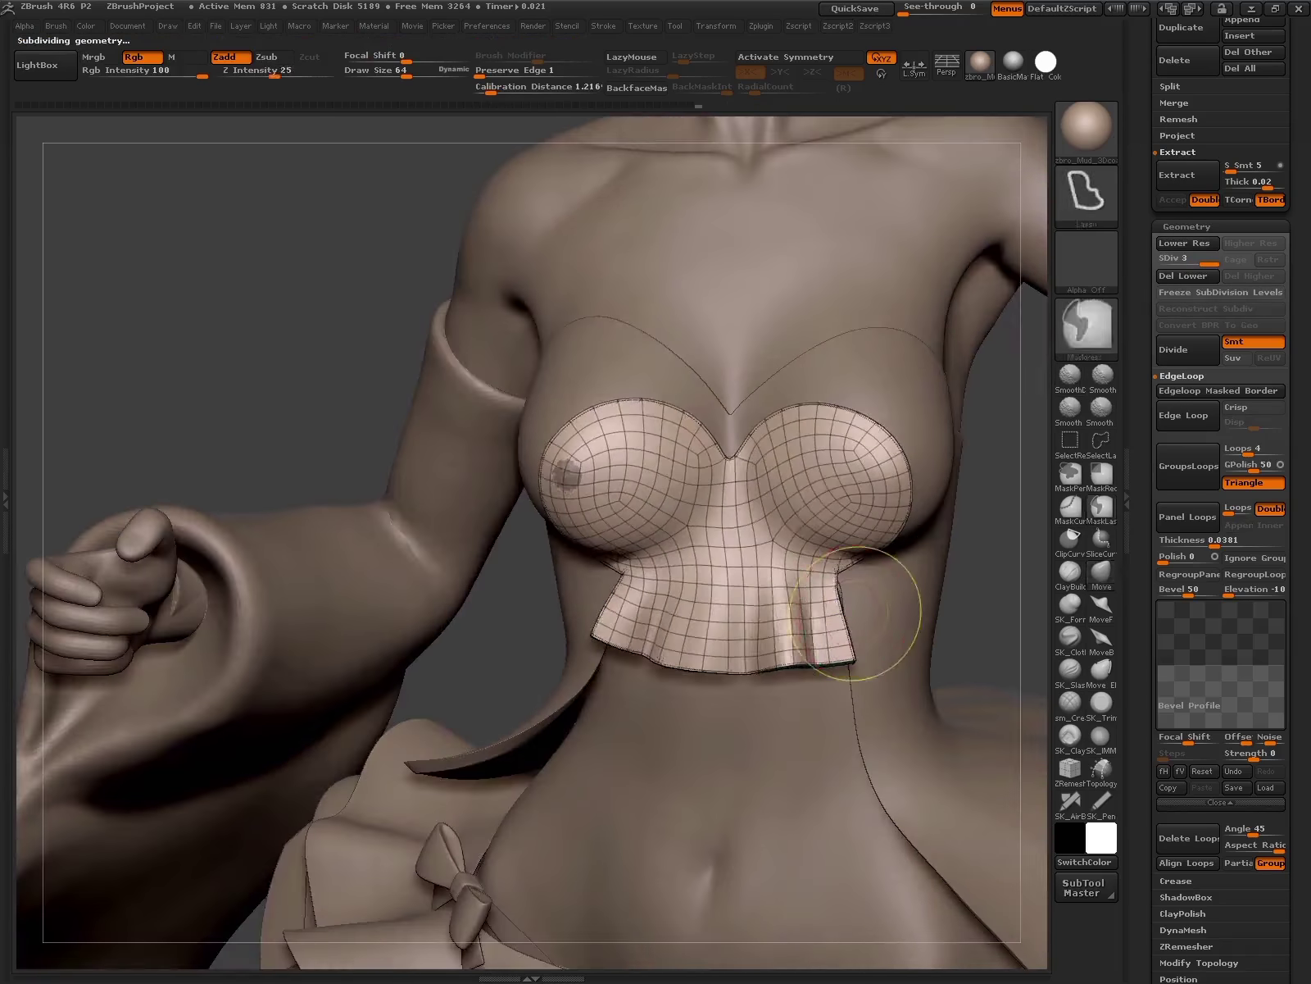
mouse_move(859, 656)
mouse_down()
mouse_move(887, 514)
mouse_move(820, 574)
mouse_move(726, 525)
mouse_up()
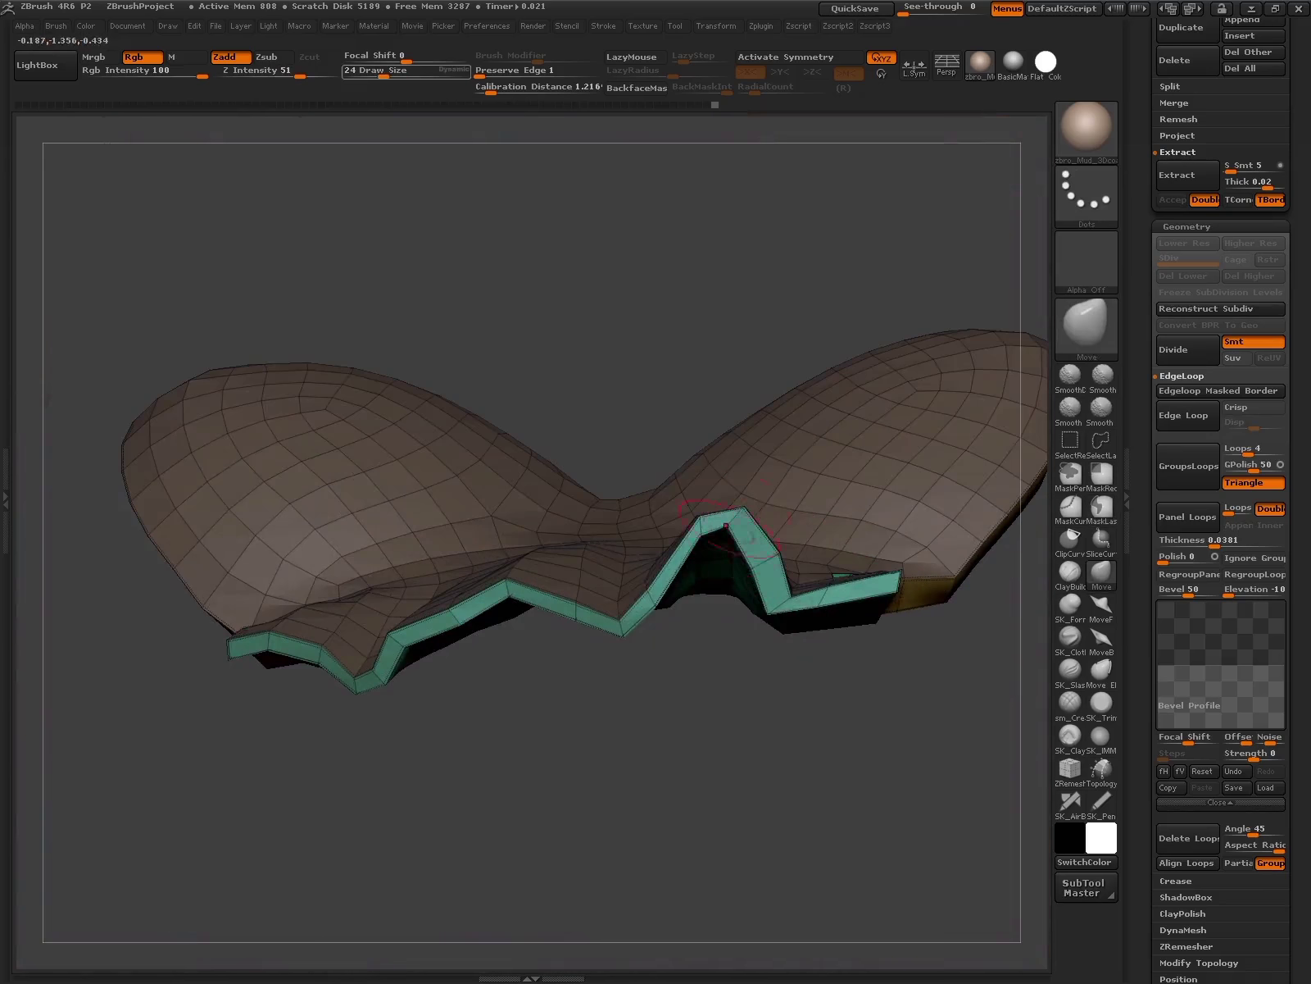
mouse_move(775, 592)
mouse_down()
mouse_move(762, 607)
mouse_move(623, 574)
mouse_up()
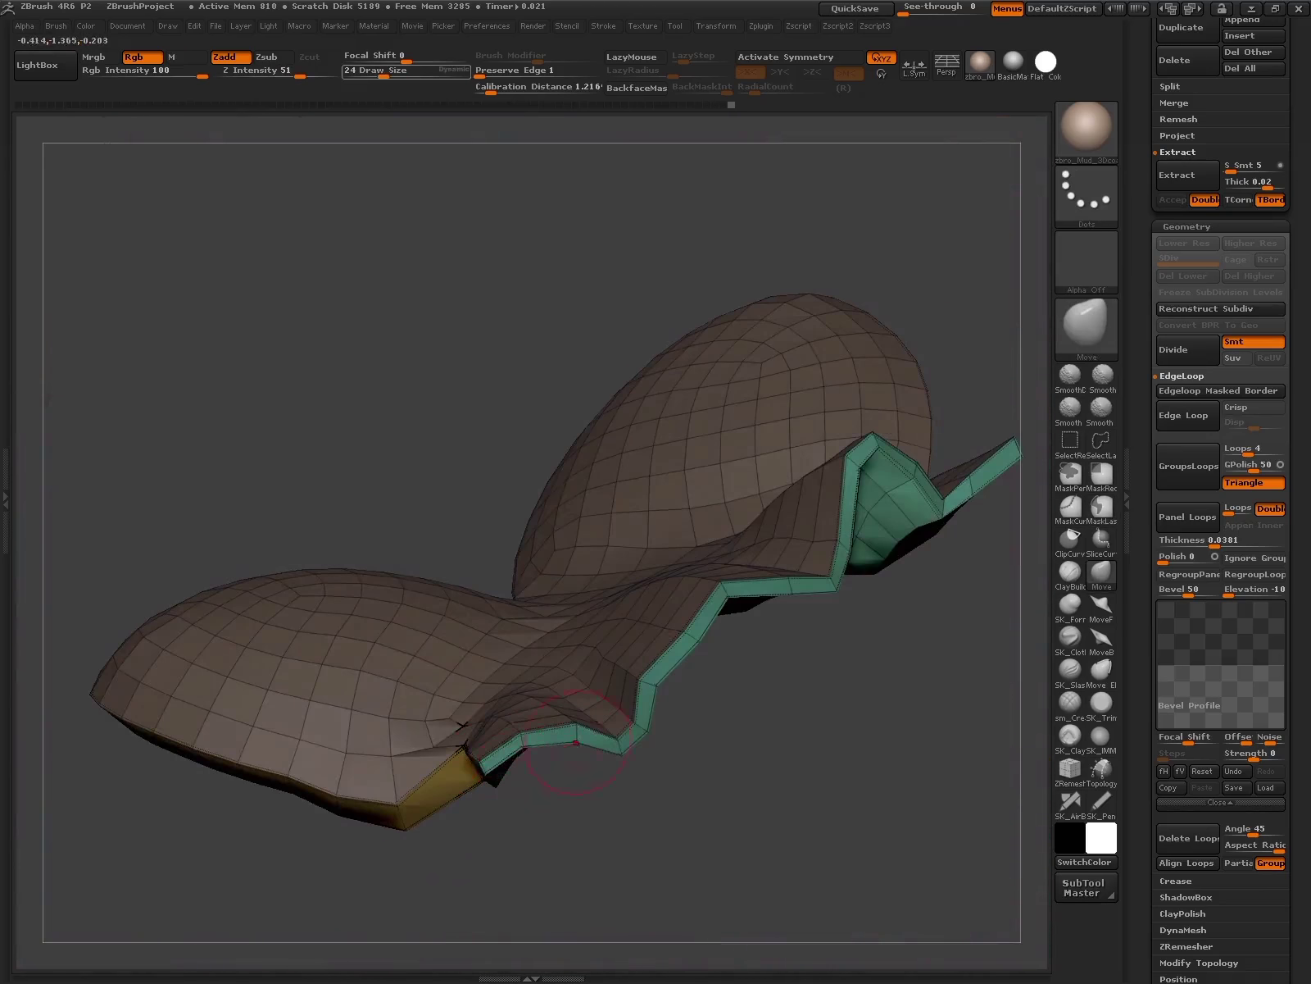
drag(576, 742, 819, 571)
mouse_move(895, 627)
mouse_down()
mouse_move(951, 667)
mouse_move(636, 572)
mouse_up()
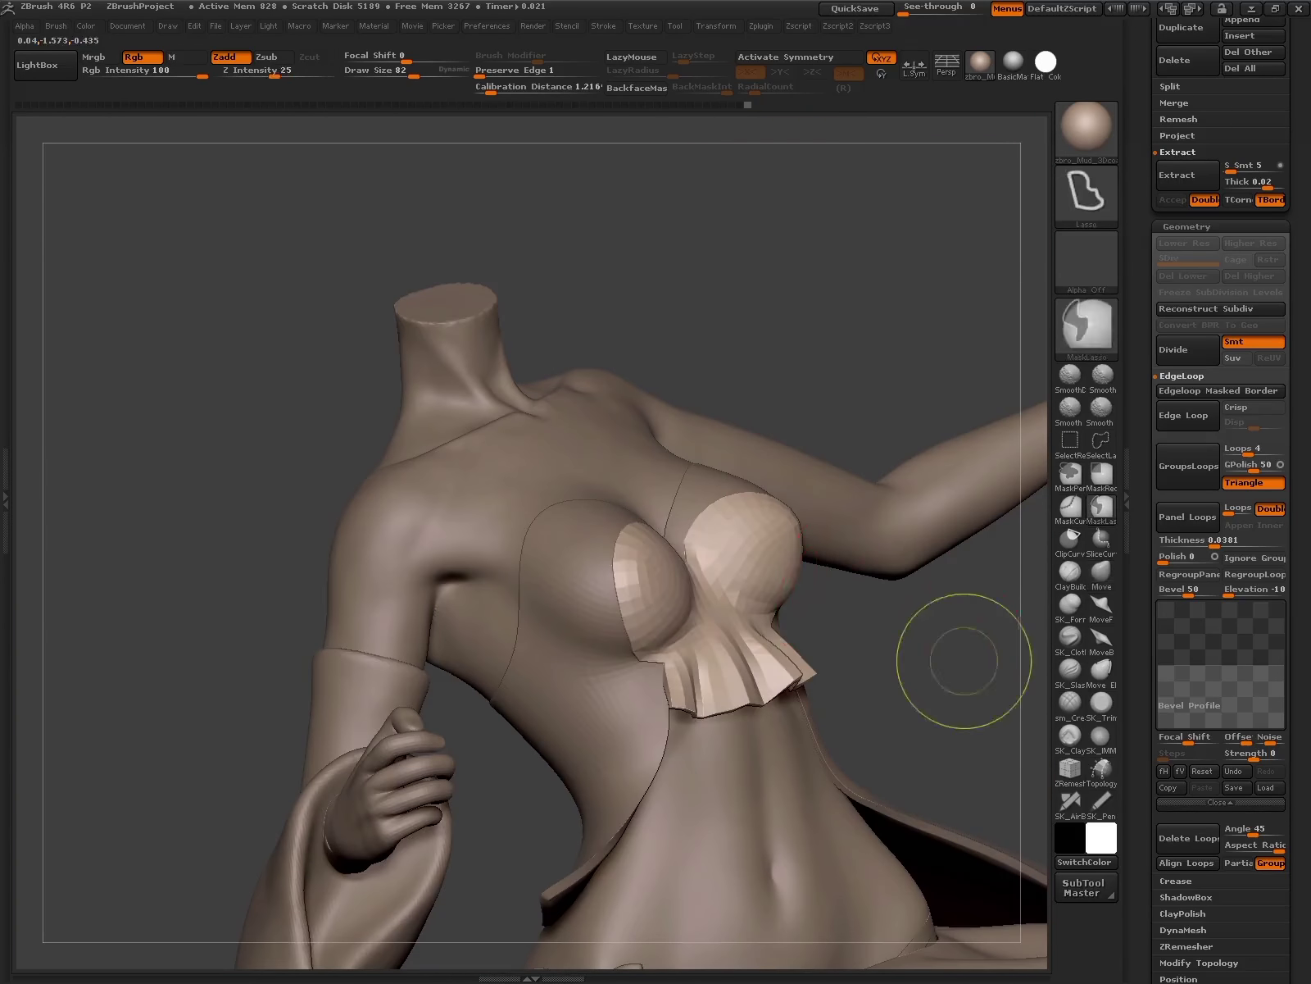
key(ctrl+d)
drag(964, 660, 623, 573)
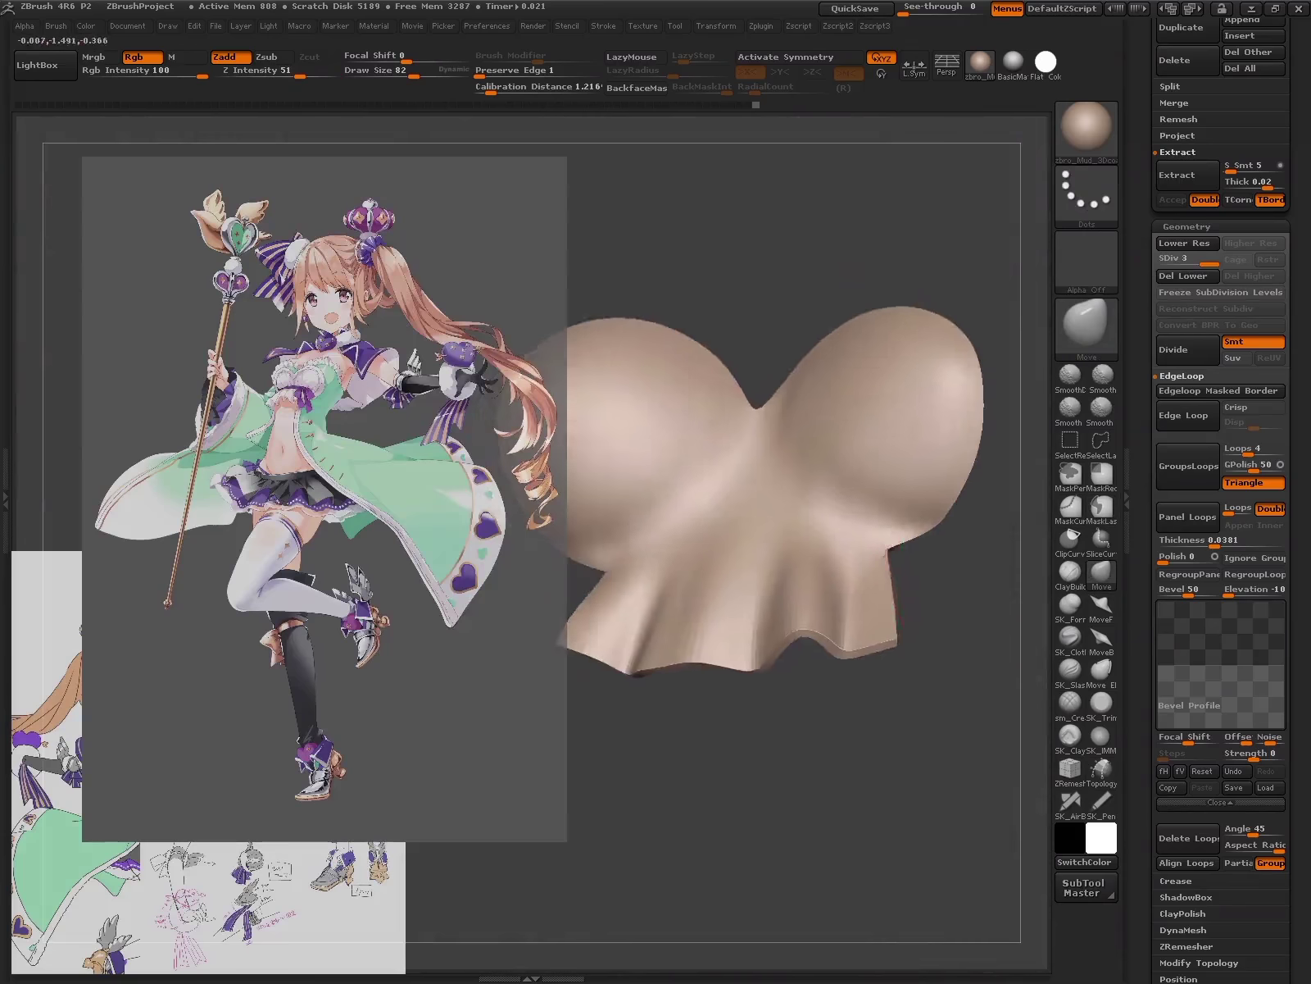
- Subdivide the chest top, mask it, and lay a Move transpose line along the frill edge
key(ctrl+d)
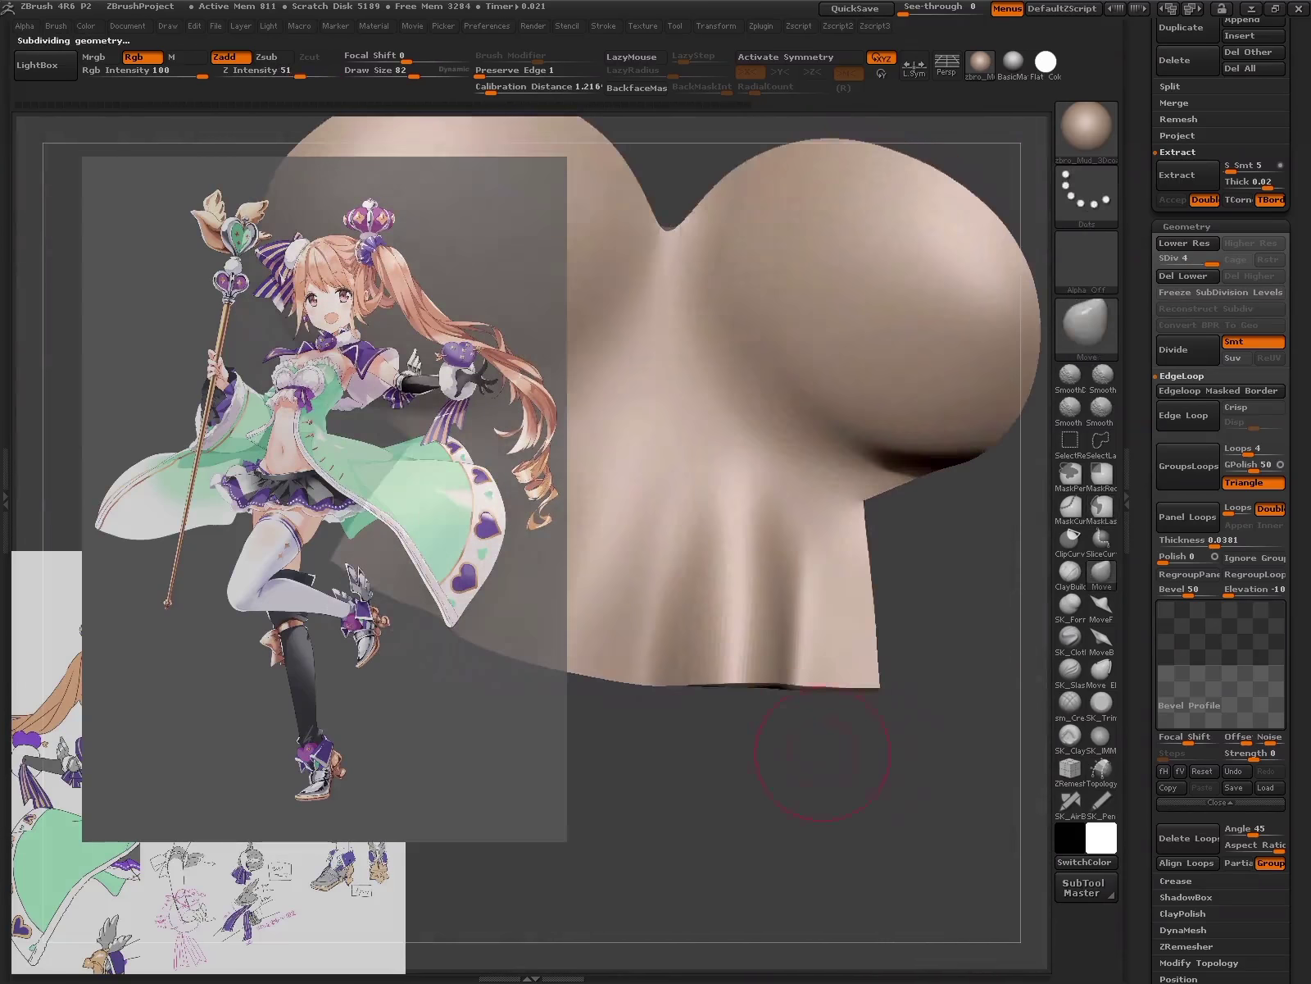
ctrl+click(850, 723)
key(q)
drag(841, 707, 912, 582)
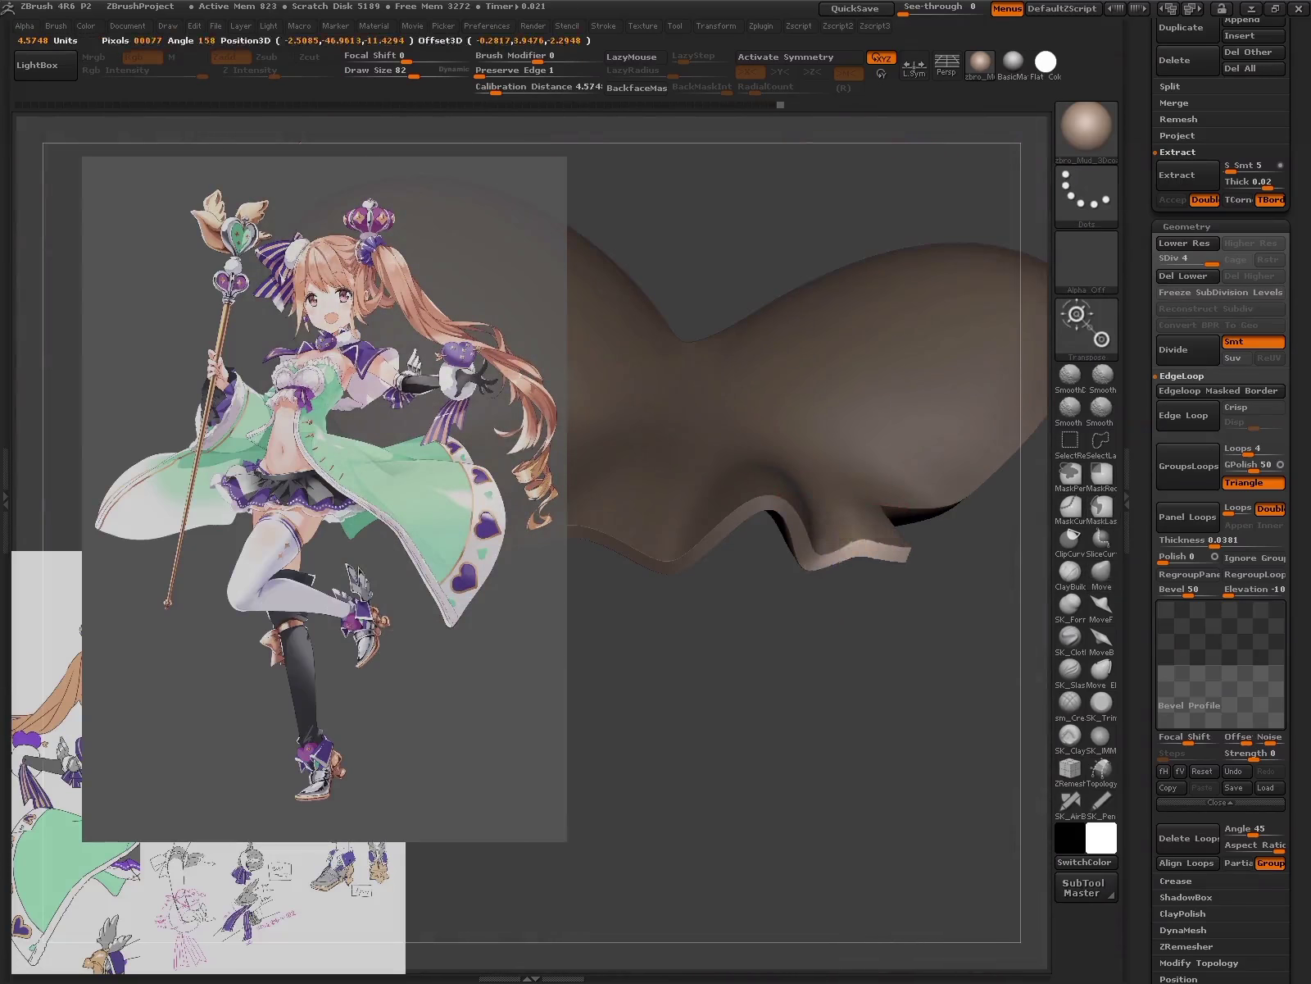
key(w)
drag(849, 631, 869, 586)
mouse_move(943, 697)
mouse_down()
mouse_move(814, 776)
mouse_move(833, 814)
mouse_move(865, 666)
mouse_up()
key(q)
mouse_move(838, 727)
mouse_down()
mouse_move(878, 756)
mouse_move(777, 799)
mouse_move(782, 813)
mouse_move(771, 713)
mouse_up()
- Lasso-mask around the frill and reposition the transpose line down its right edge to flare it outward
key(ctrl+shift)
key(w)
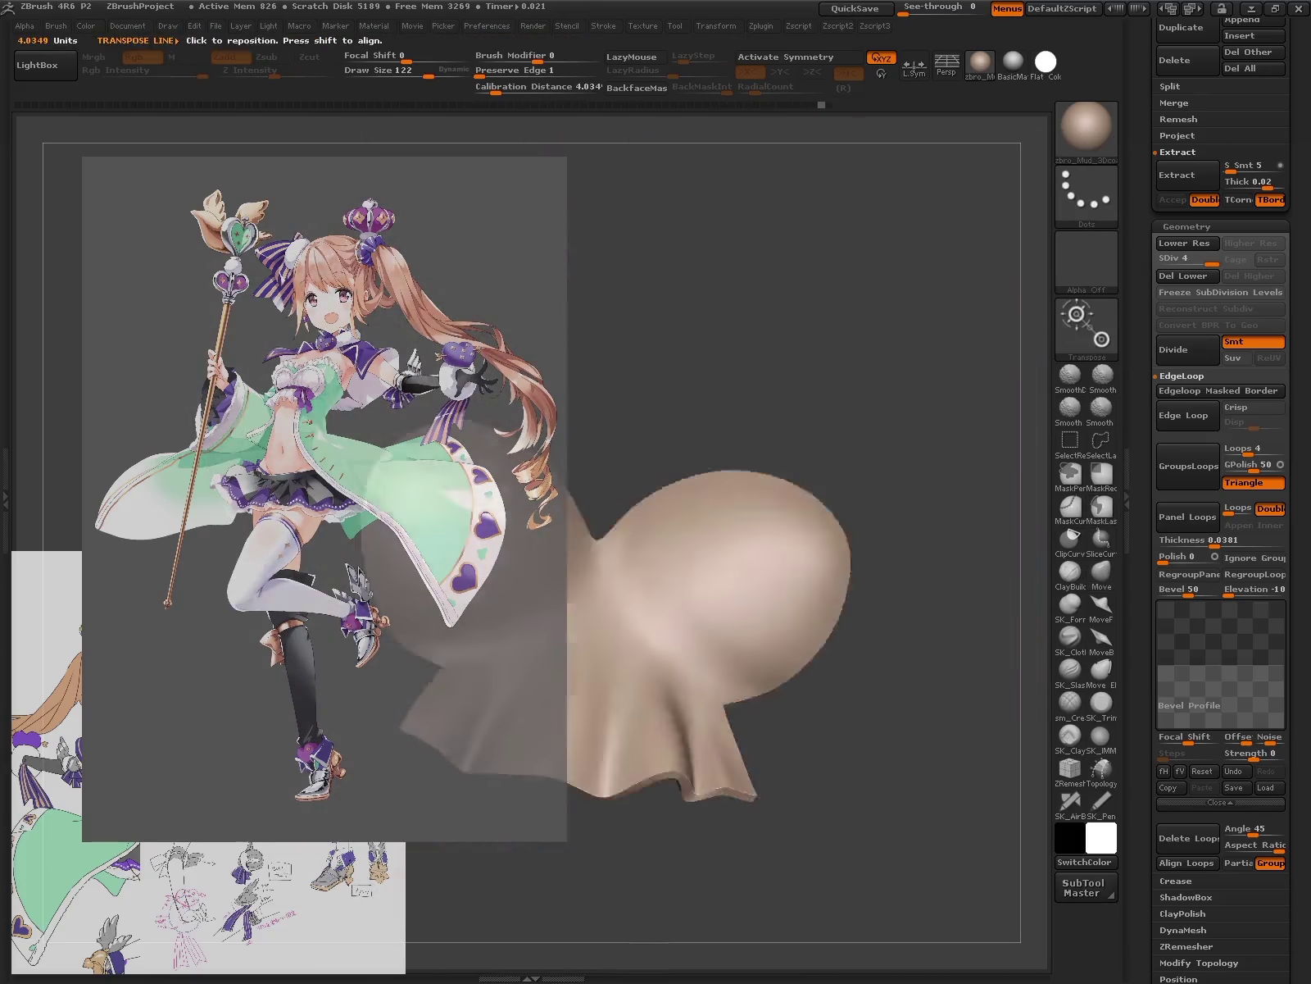
key(q)
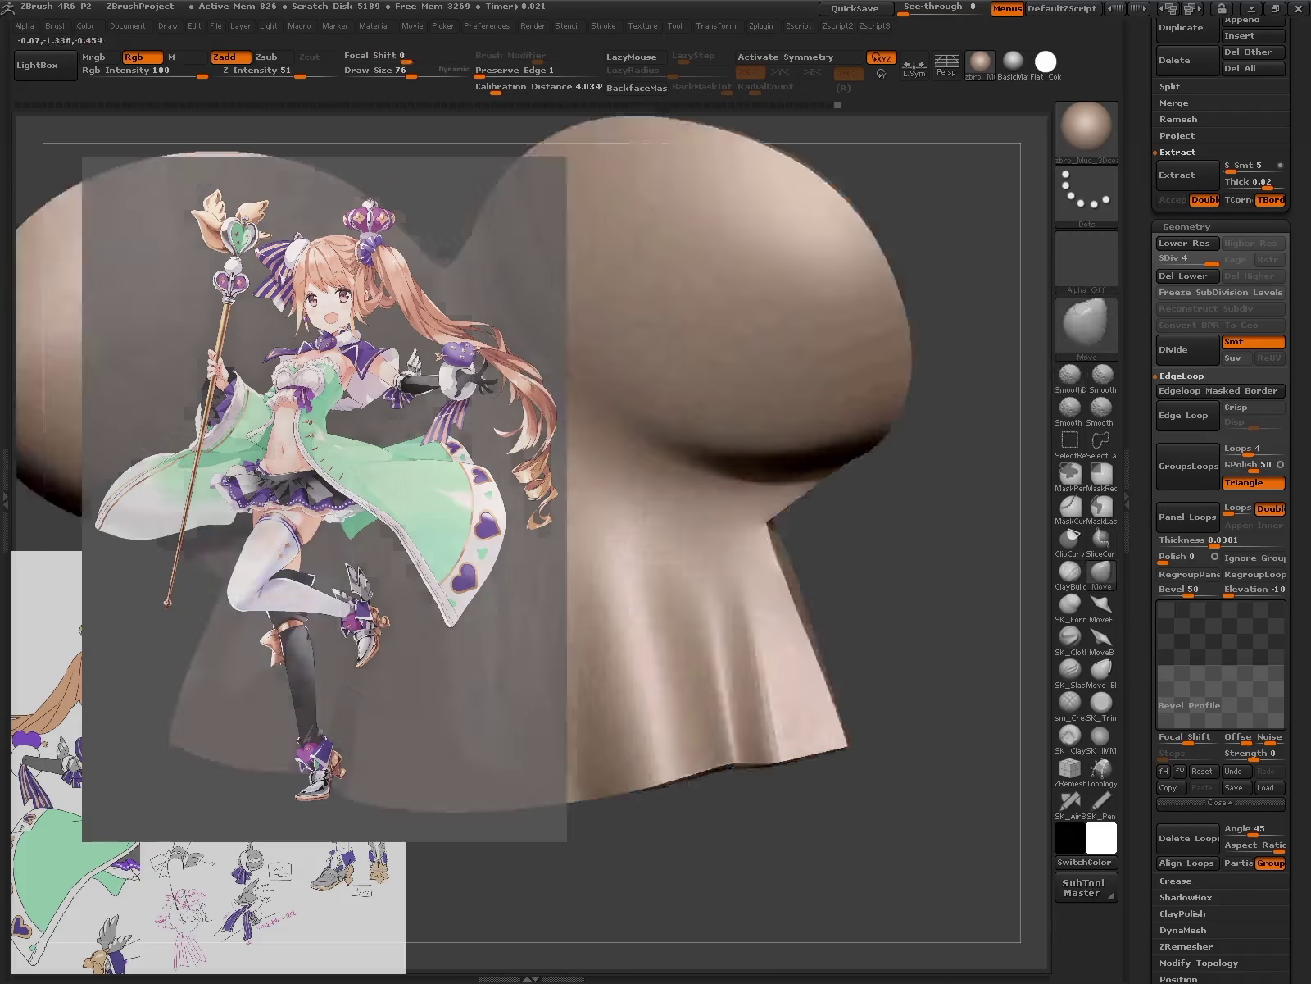
drag(770, 713, 783, 679)
key(ctrl)
key(w)
drag(978, 550, 1010, 684)
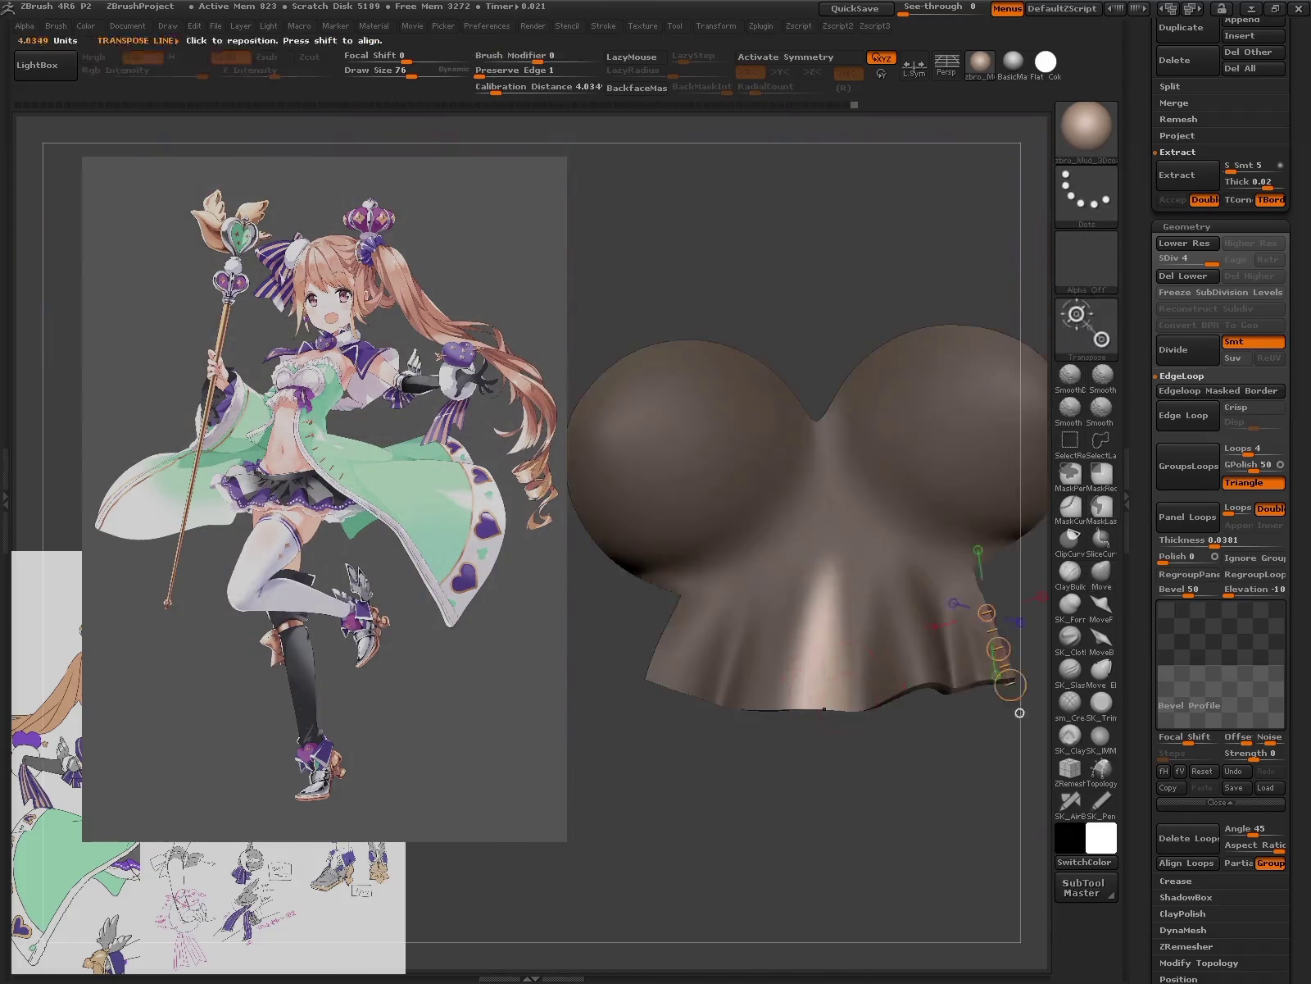
key(w)
key(q)
key(ctrl+z)
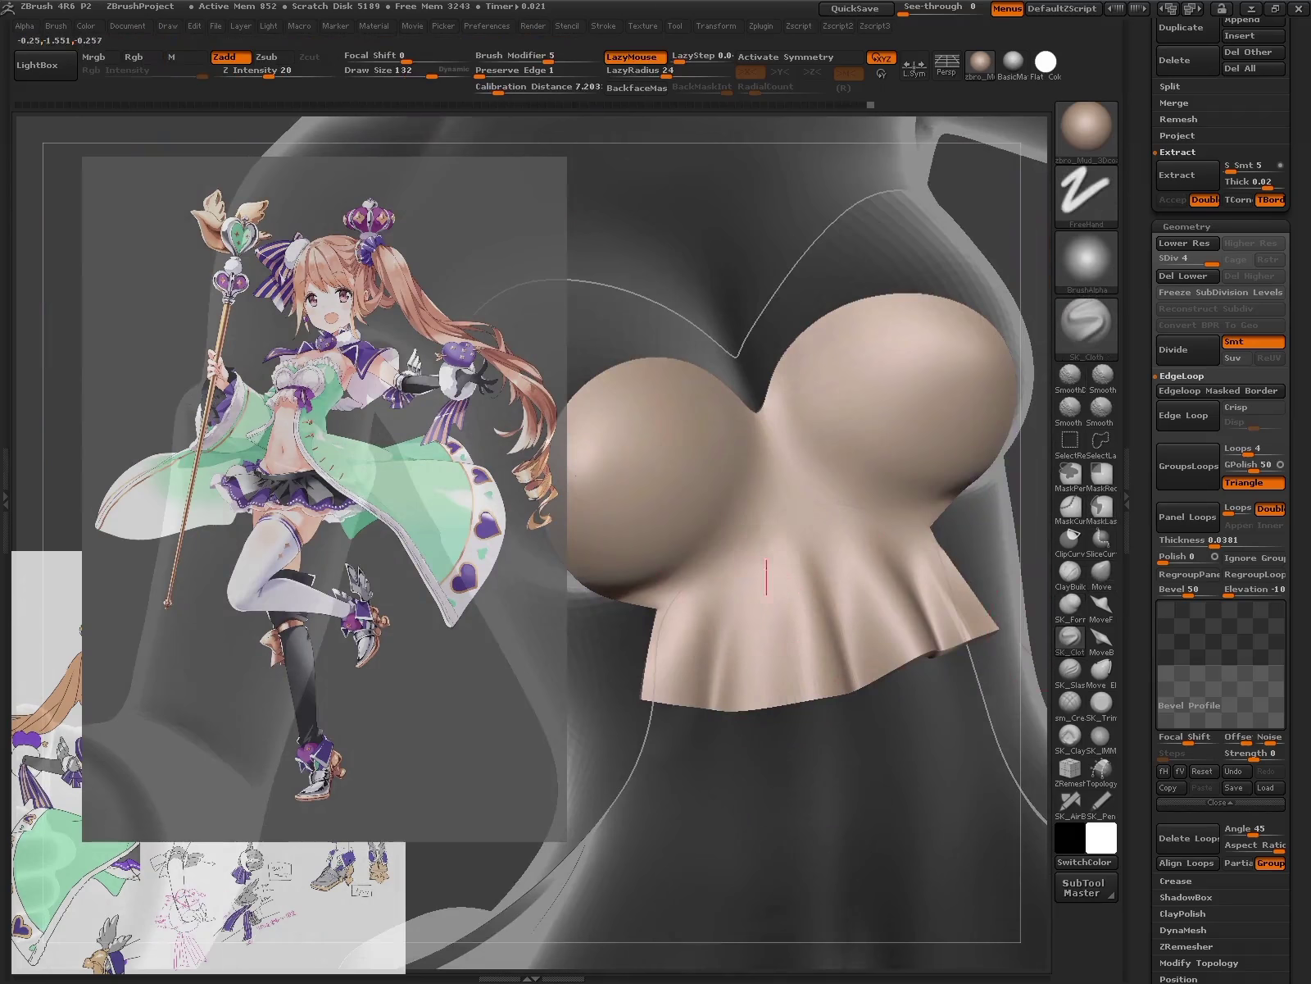
drag(766, 578, 772, 572)
key(w)
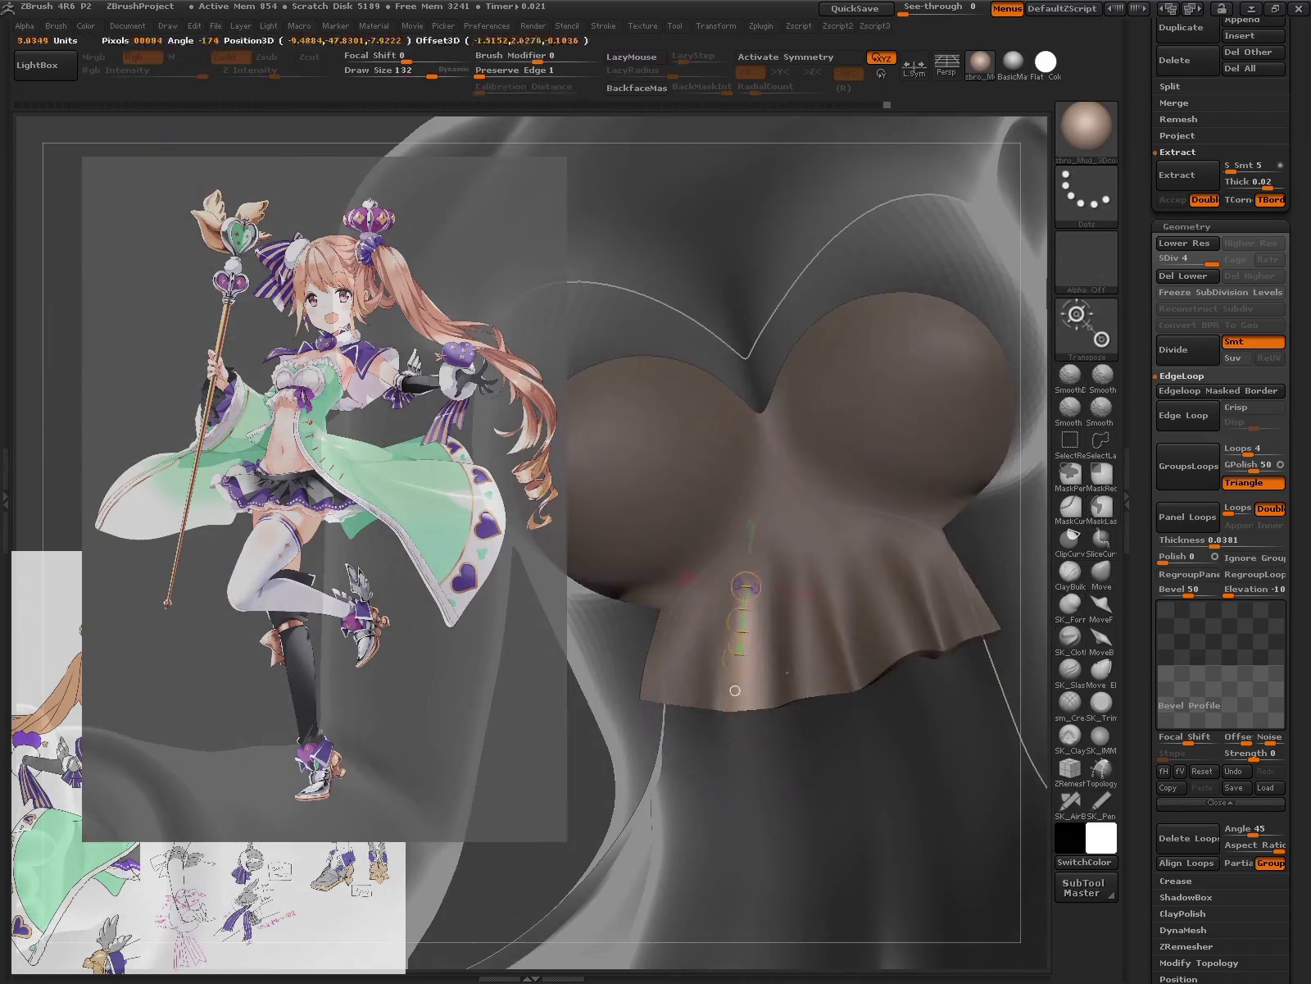
key(z)
key(shift+z)
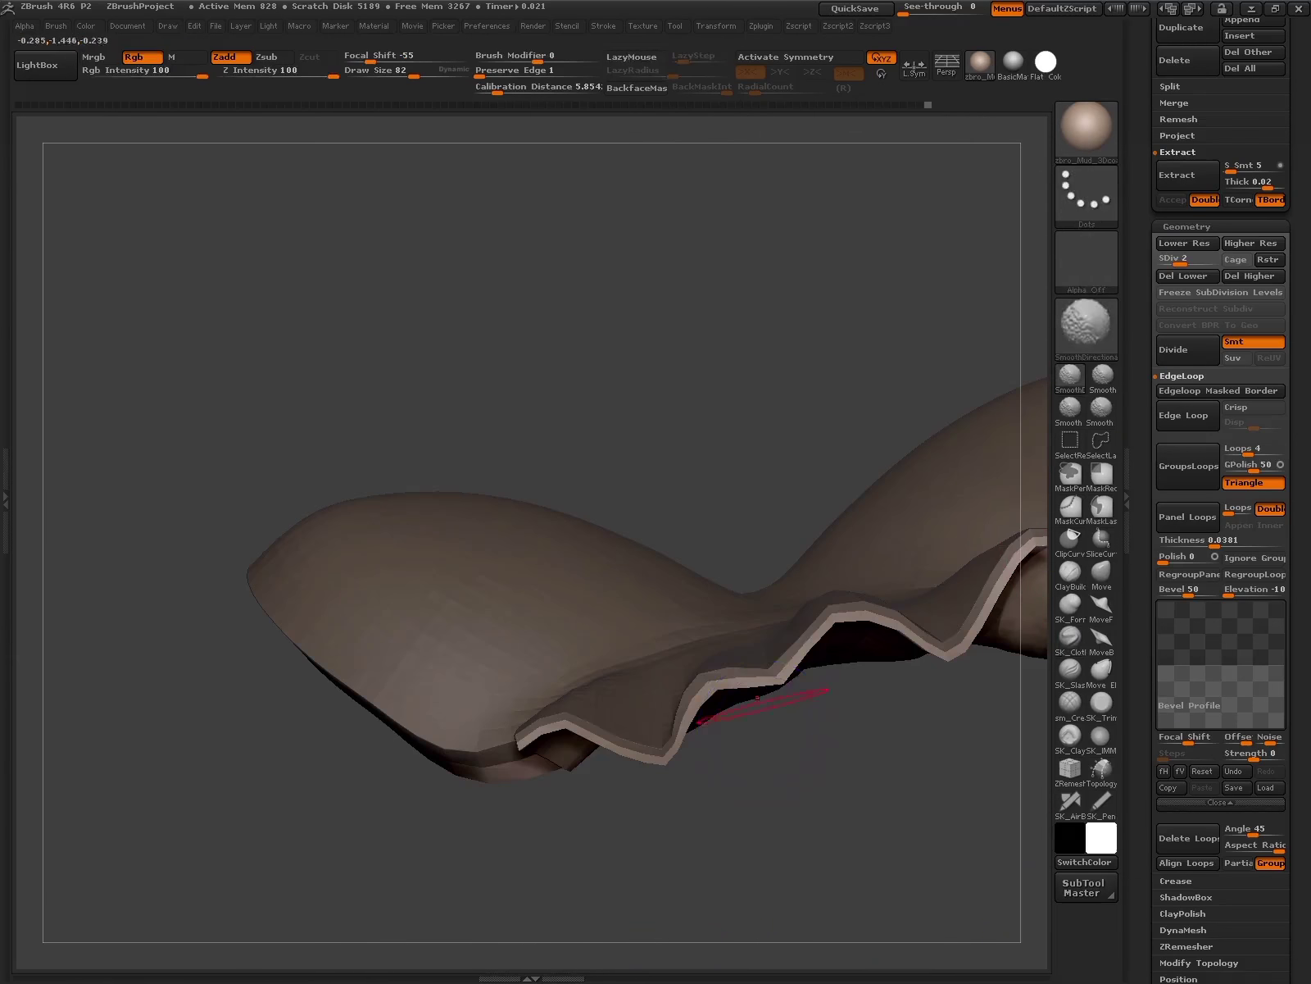
- Drop the chest top to its lowest subdivision and Shift-smooth the cups and neckline
key(shift+d)
key(shift+d)
key(shift+d)
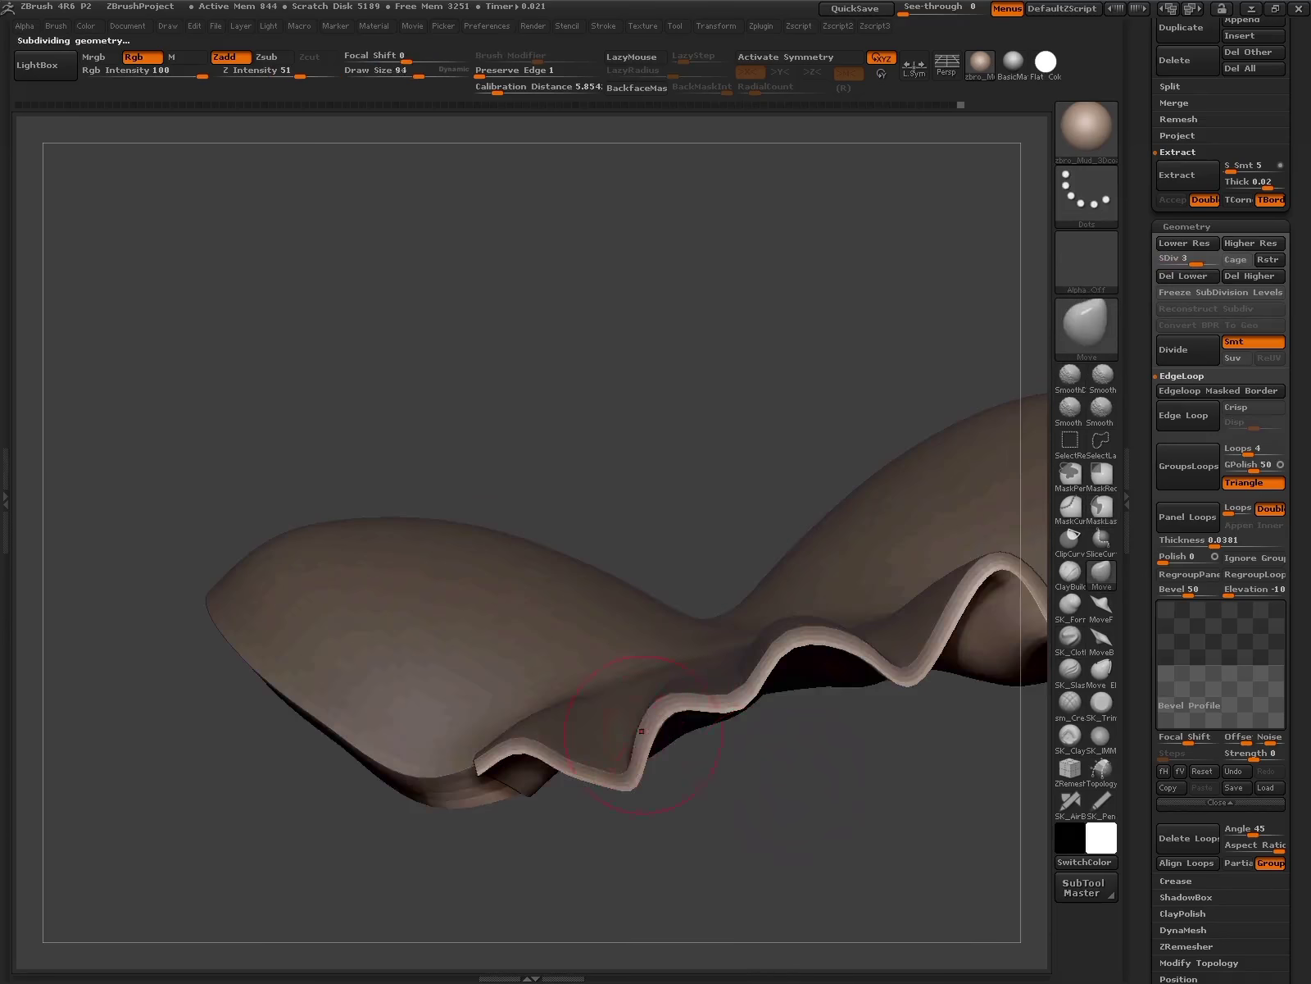
drag(838, 774, 912, 603)
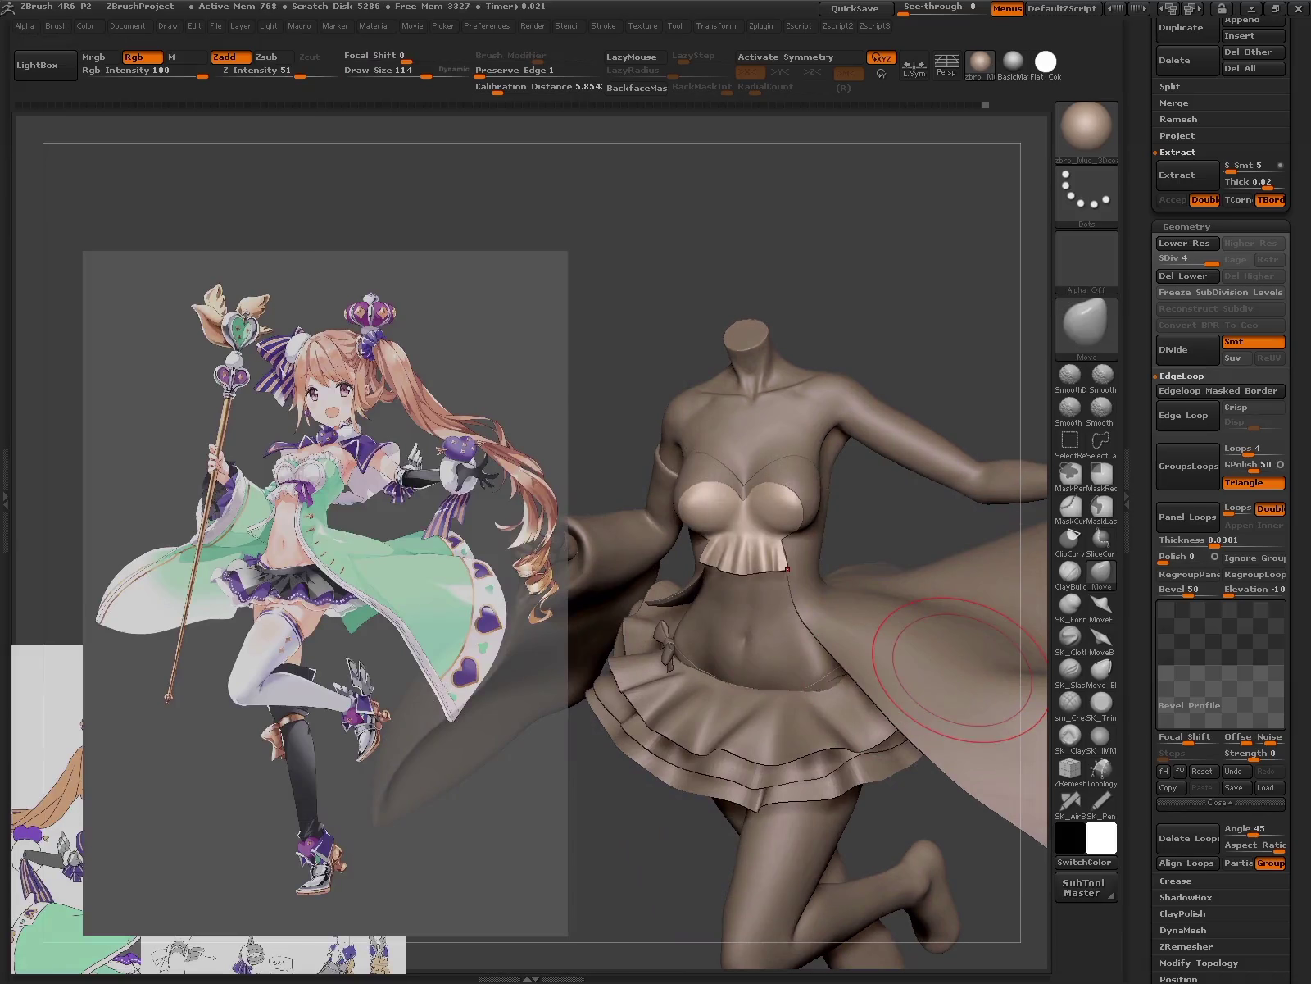
alt+drag(950, 668, 951, 492)
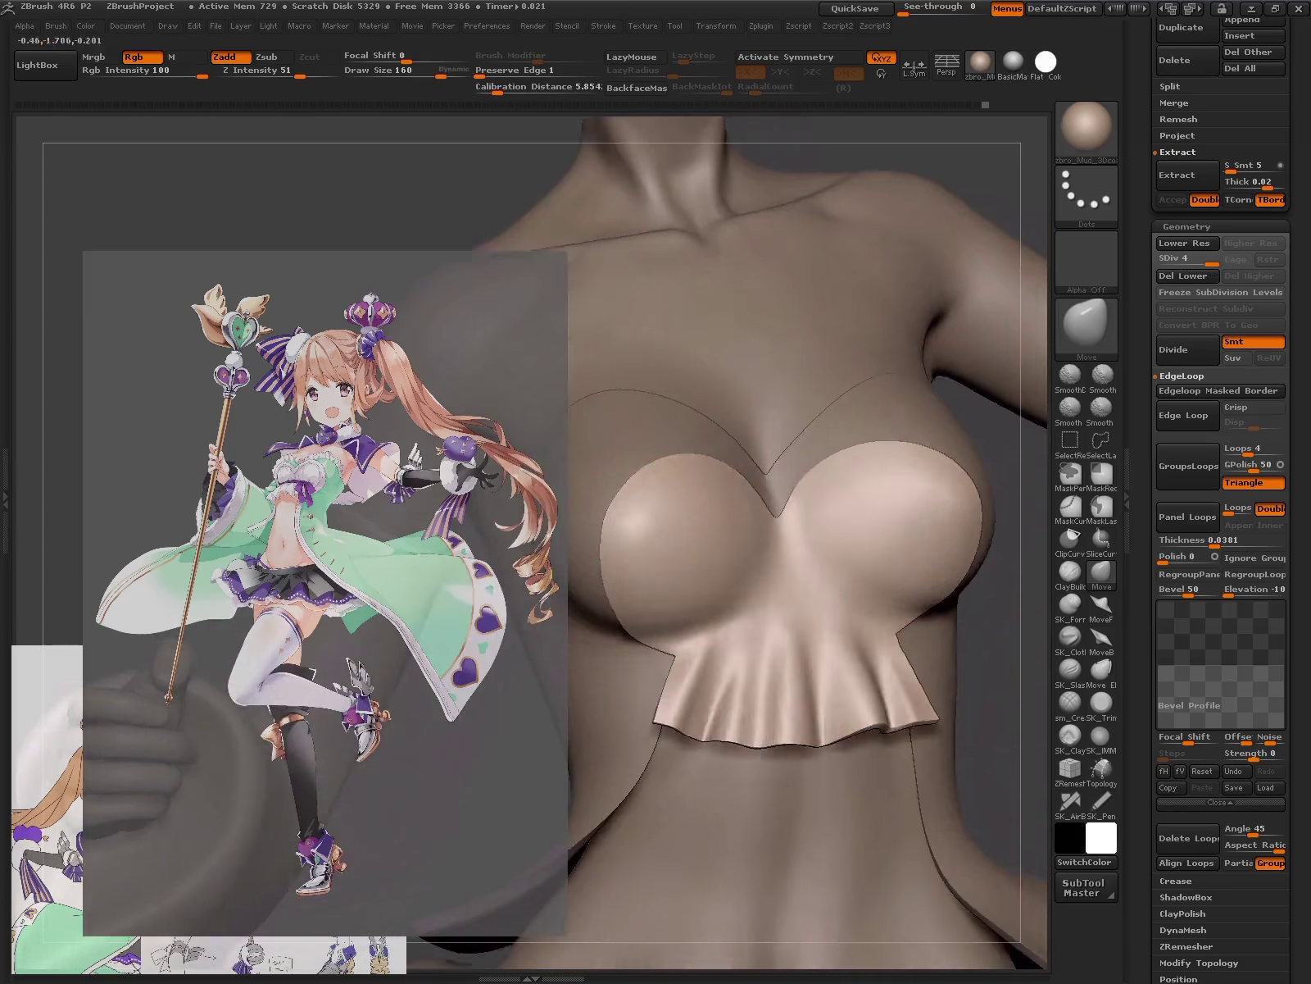
key(shift+d)
key(shift+d)
key(shift+d)
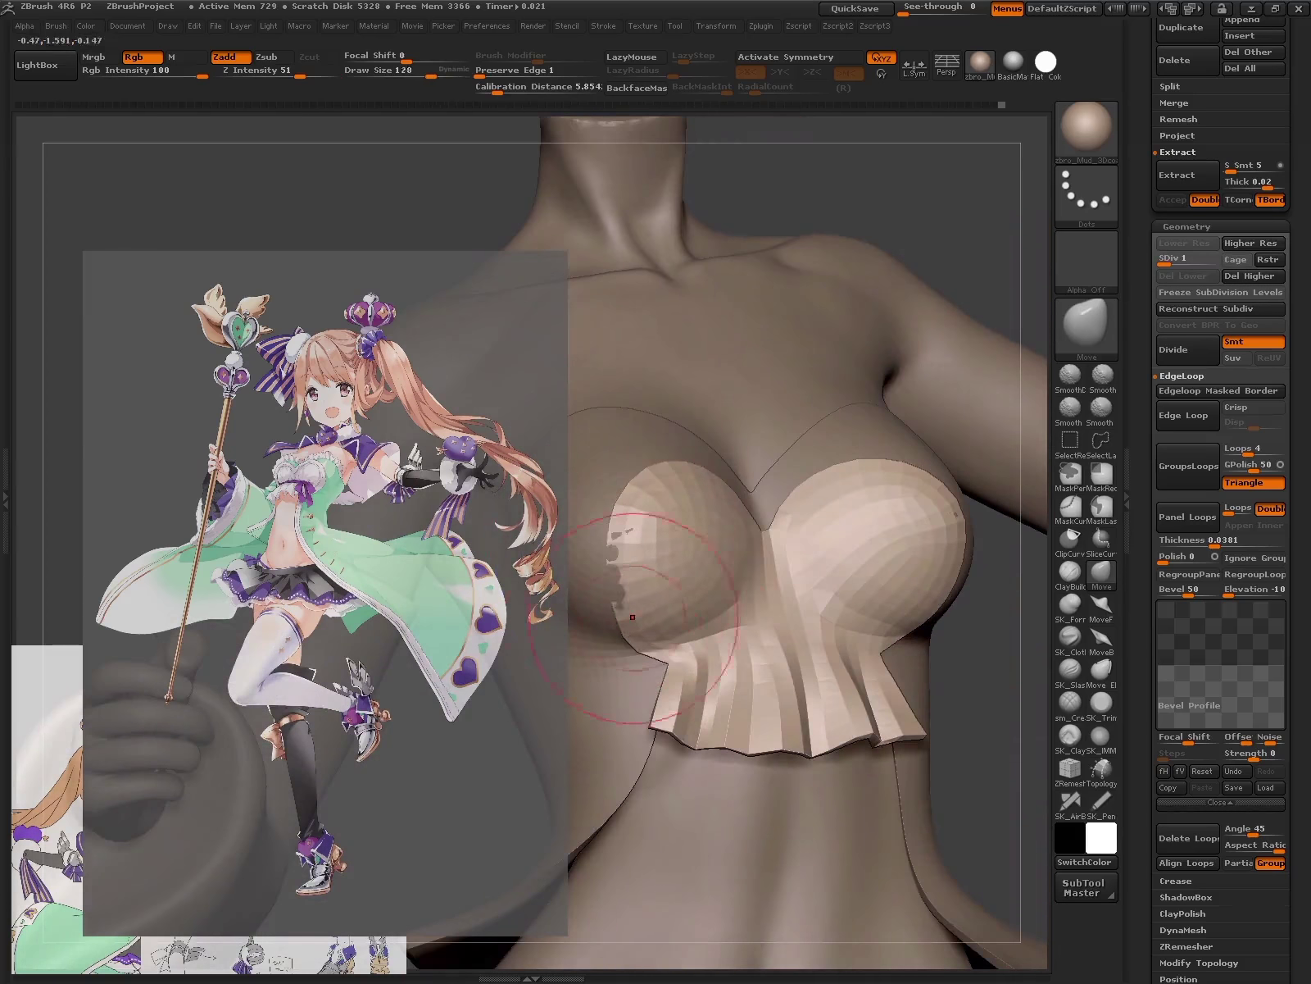
mouse_move(632, 616)
mouse_down()
mouse_move(609, 642)
mouse_move(836, 588)
mouse_up()
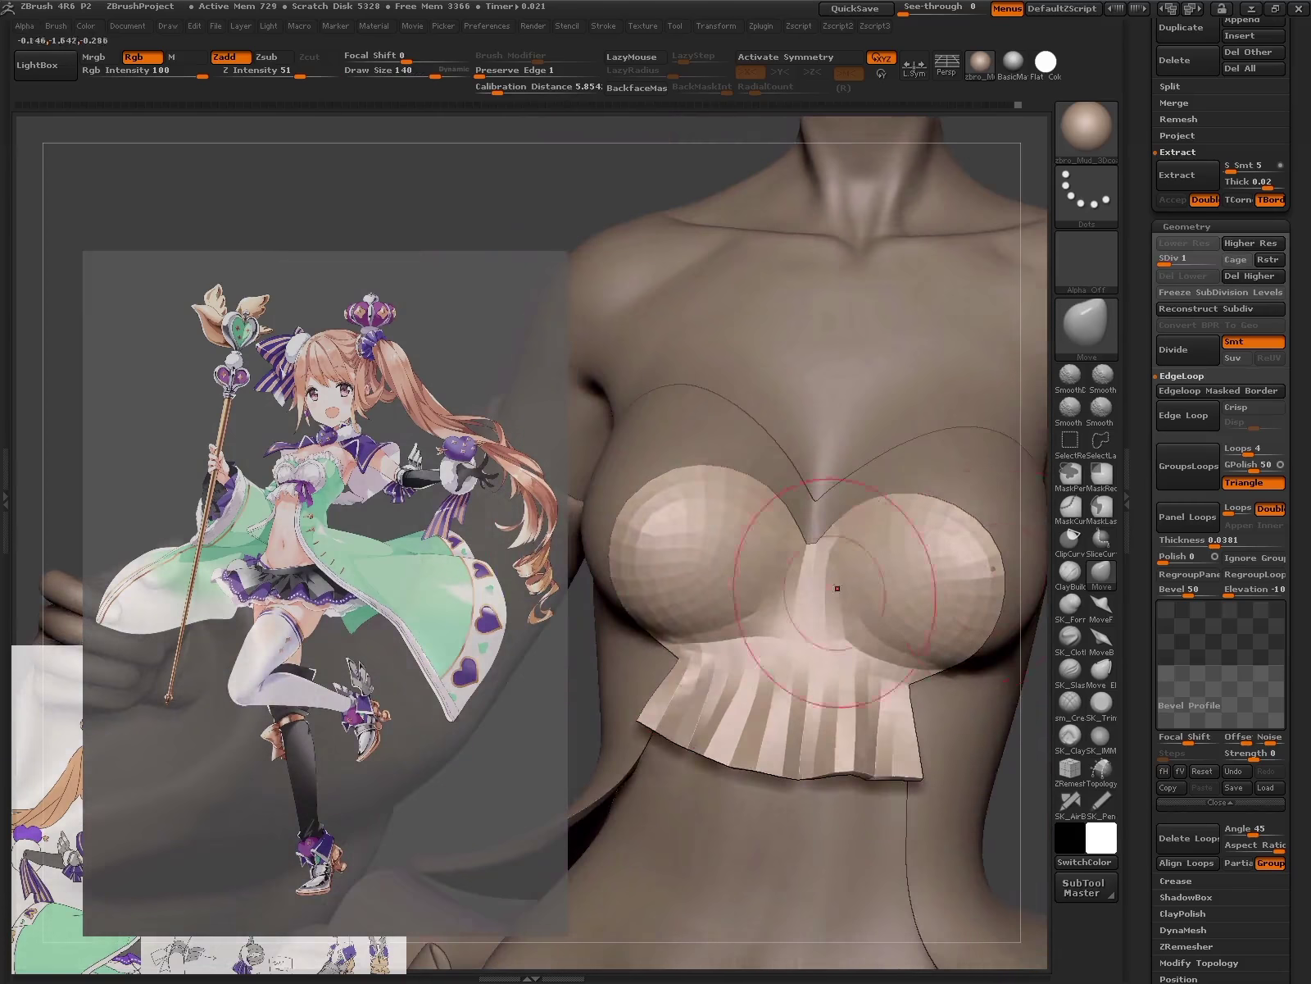
drag(916, 564, 928, 528)
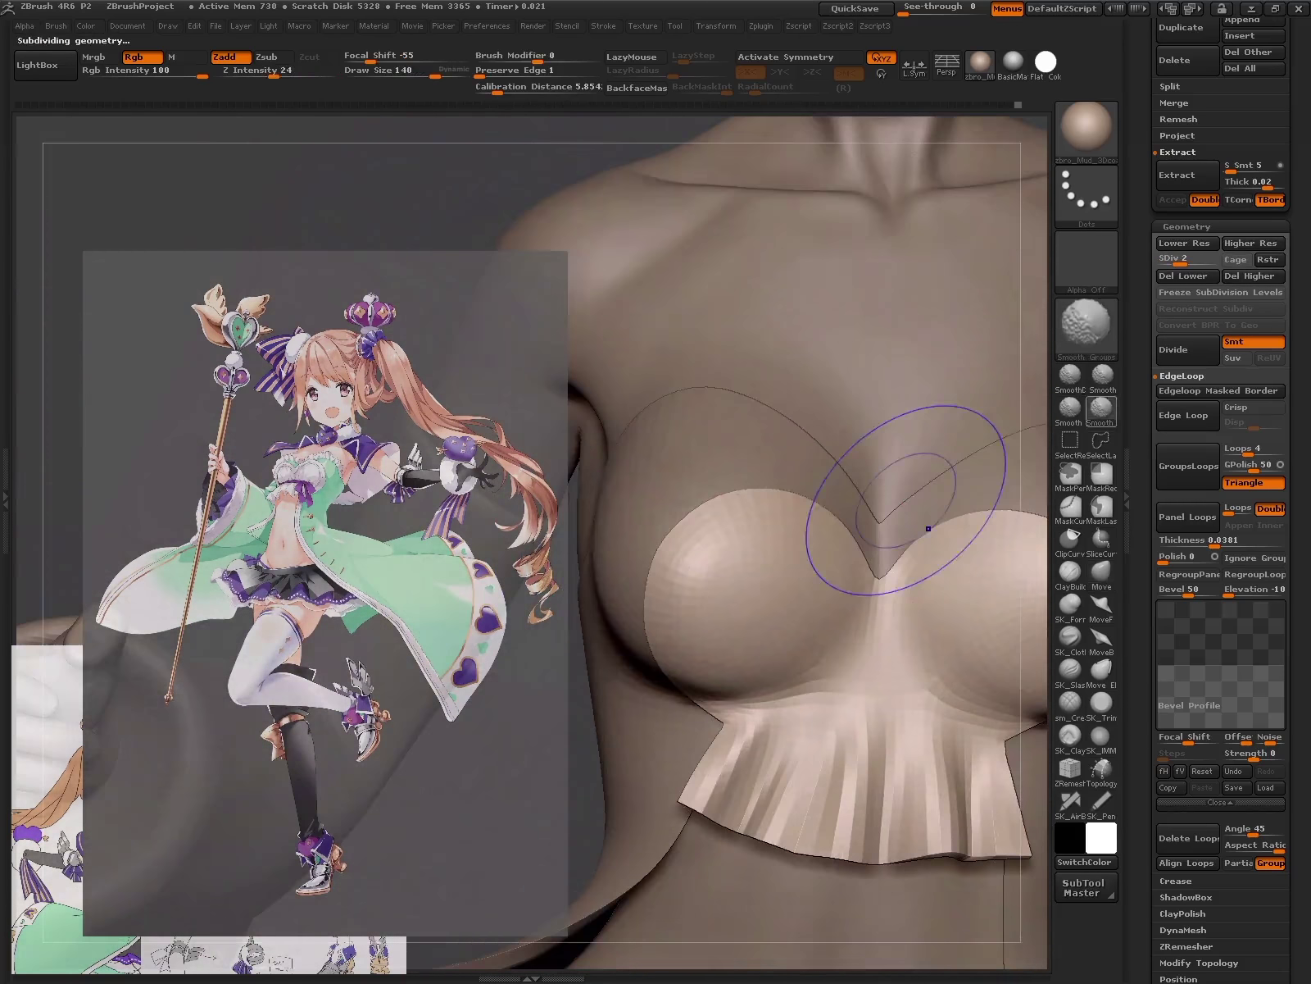
key(d)
key(d)
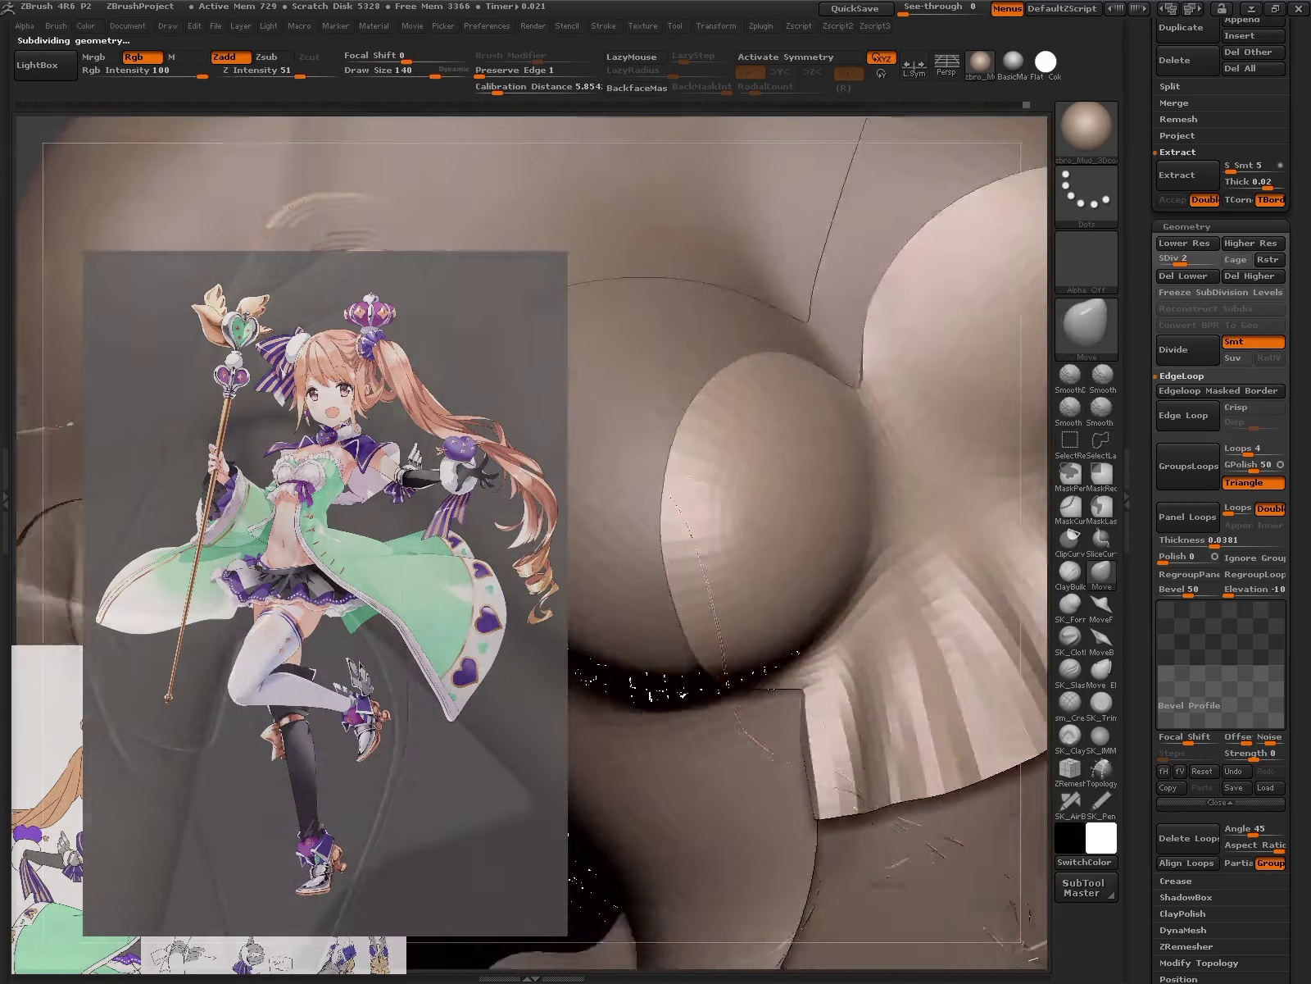
mouse_move(854, 494)
mouse_down()
mouse_move(980, 614)
mouse_move(983, 590)
mouse_move(881, 695)
mouse_move(910, 684)
mouse_up()
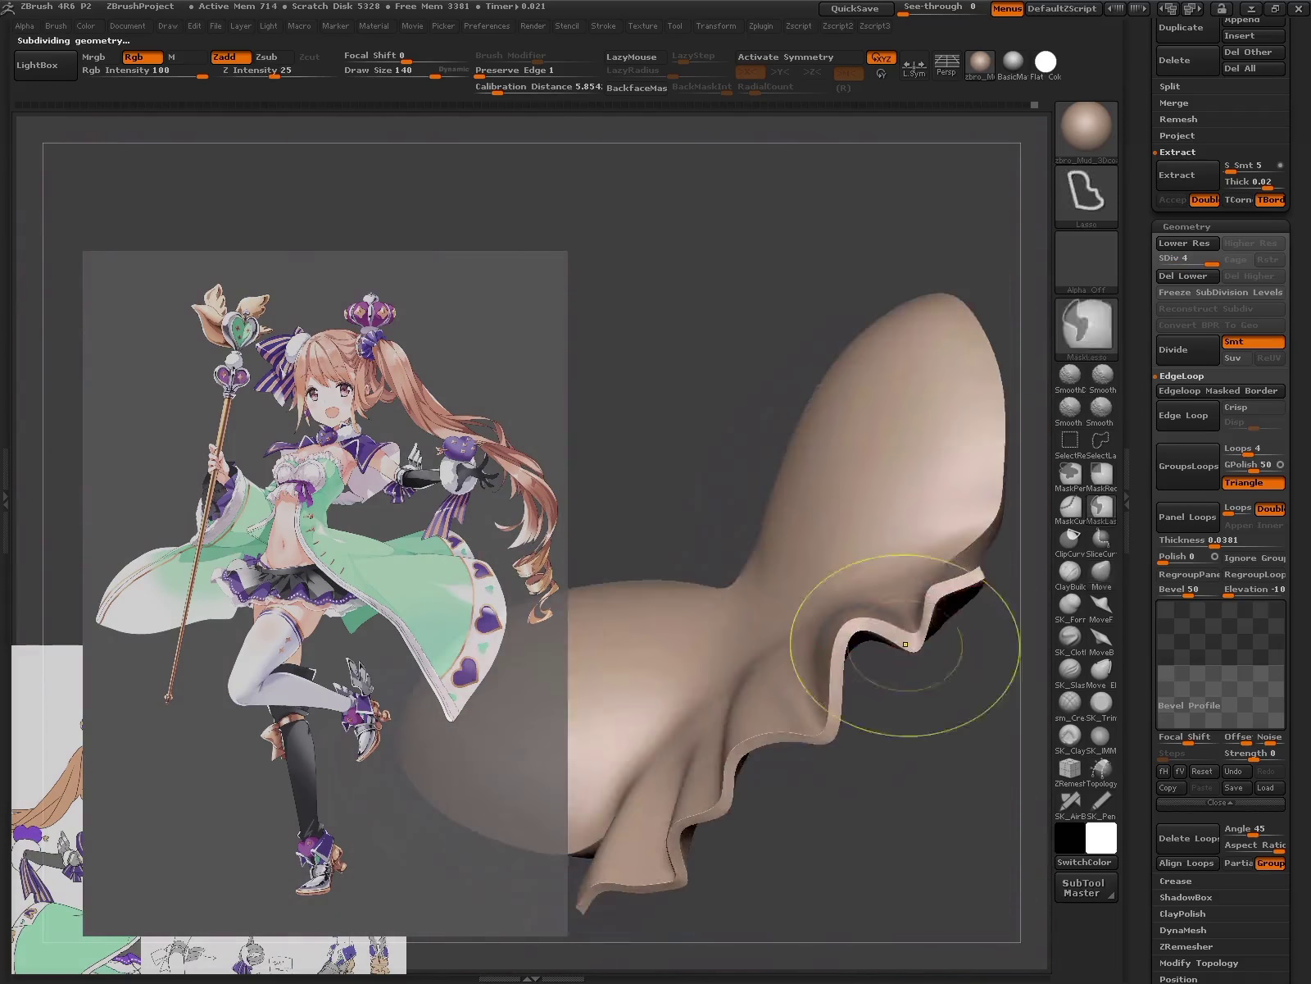
- Reshape the frill edge with the Move brush into softer, even waves
key(w)
key(shift+d)
key(shift+d)
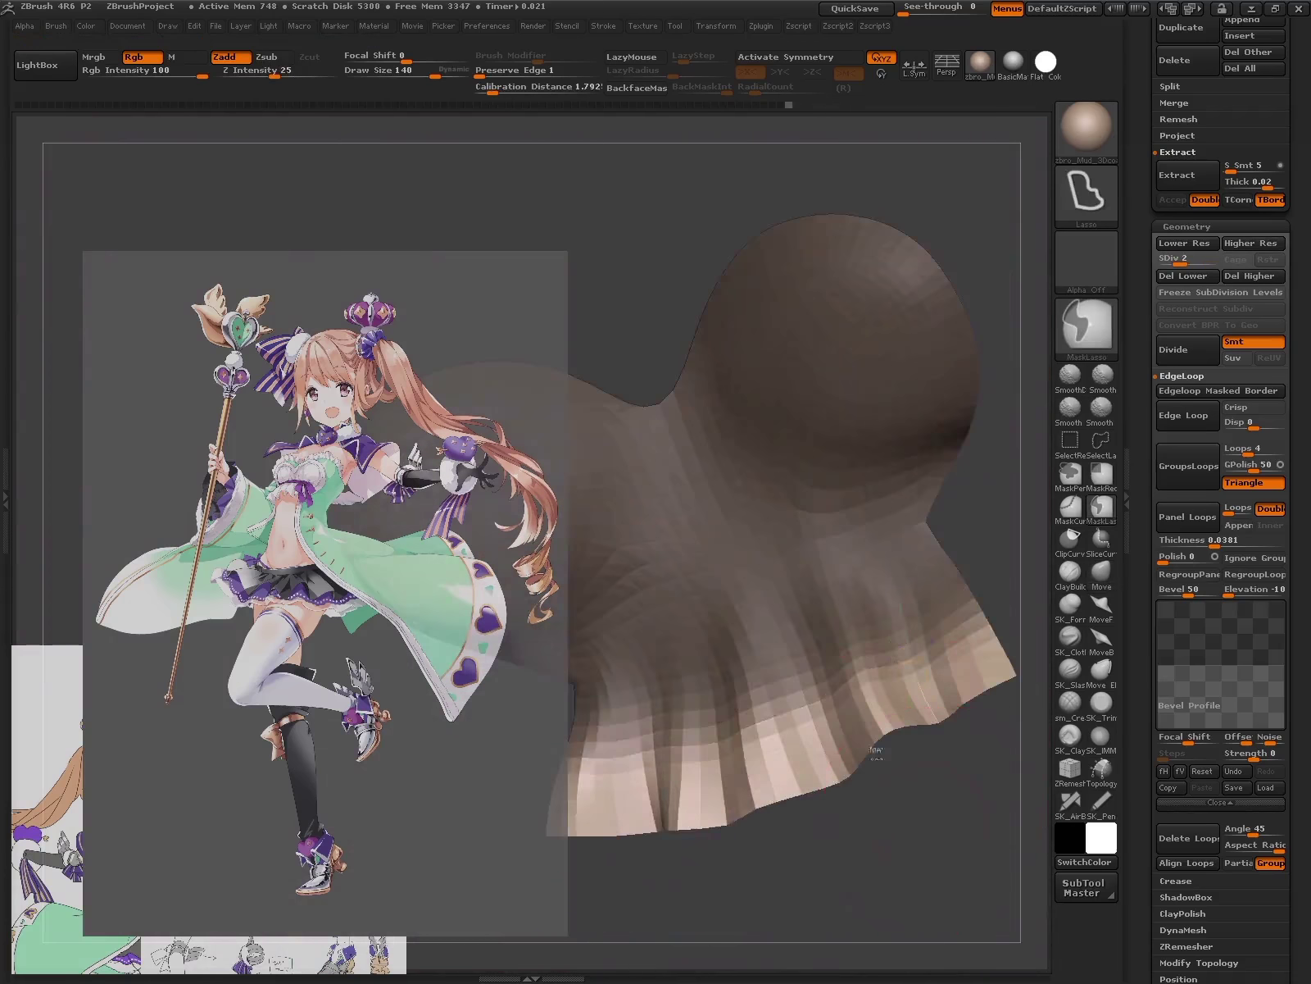
key(b)
key(m)
key(v)
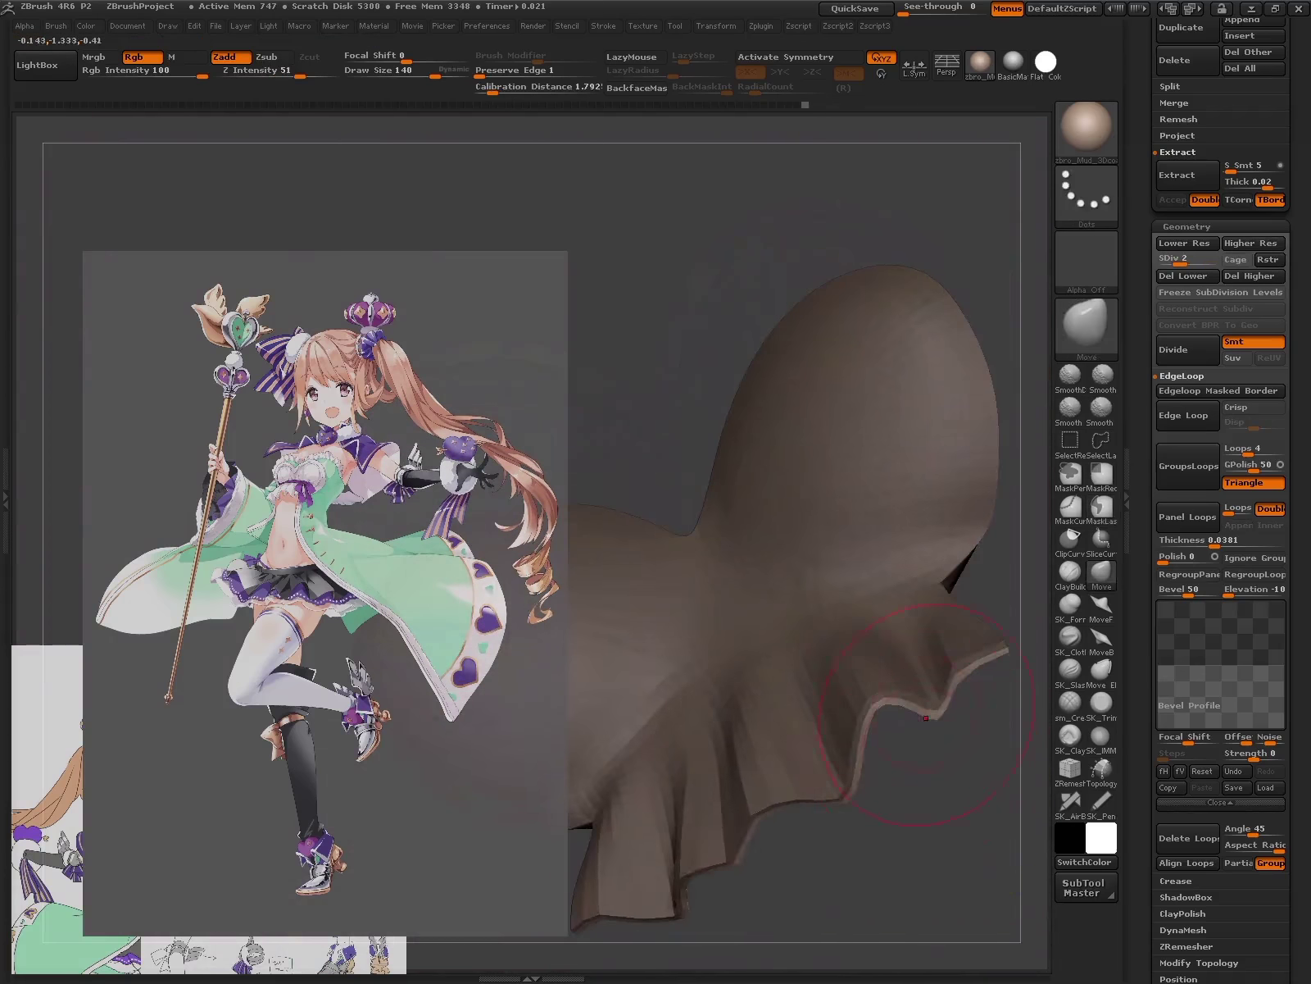
drag(928, 703, 872, 613)
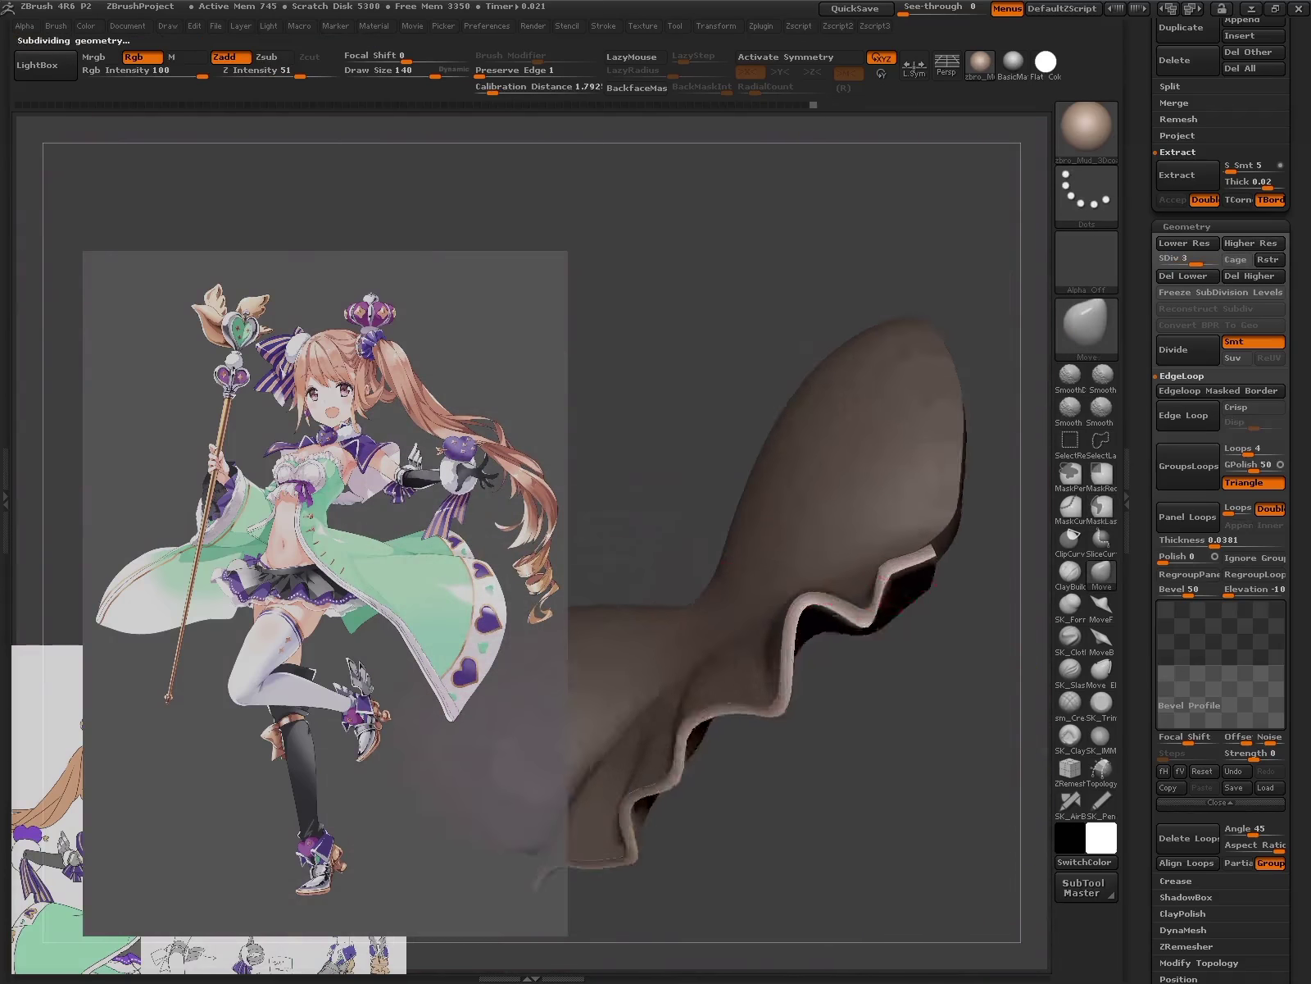
mouse_move(861, 860)
mouse_down()
mouse_move(742, 774)
mouse_move(943, 926)
mouse_up()
- Return the chest top to subdivision level 4 and check it from the front
key(ctrl+d)
mouse_move(967, 775)
mouse_down()
mouse_move(902, 598)
mouse_move(935, 738)
mouse_up()
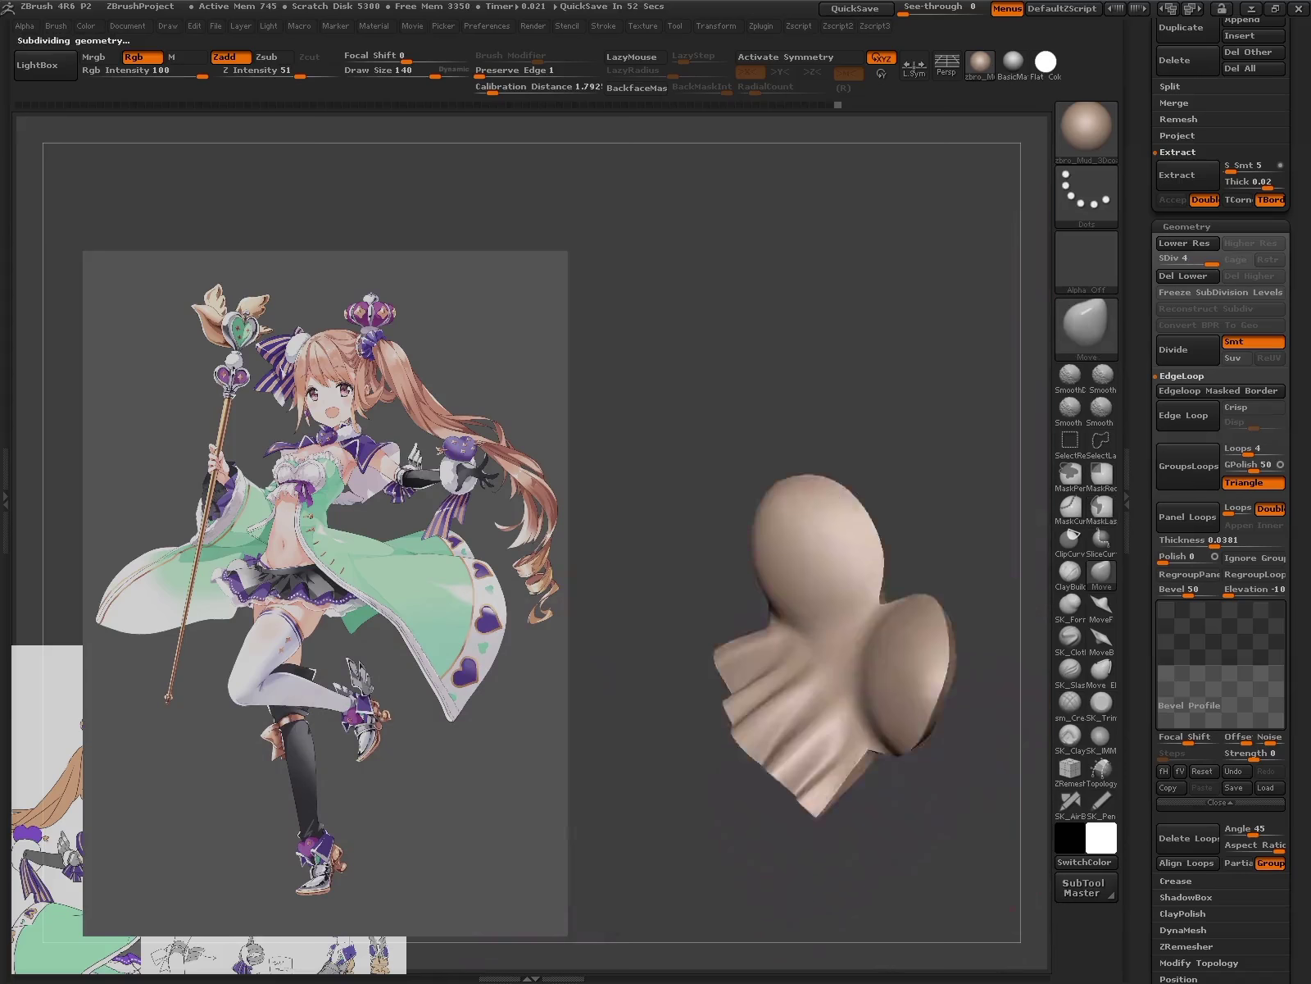
drag(1002, 564, 860, 678)
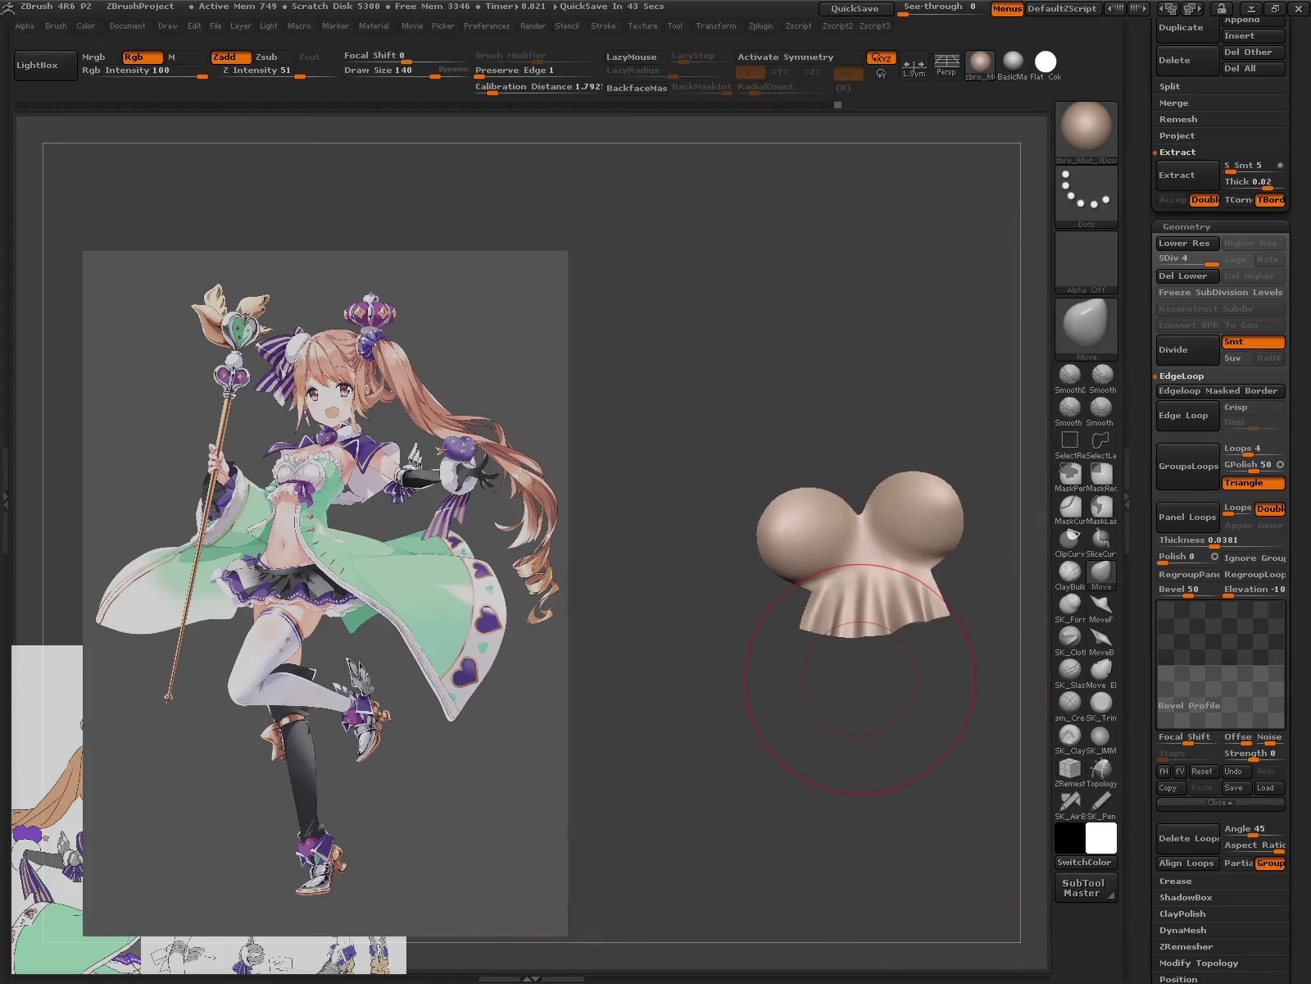
drag(926, 615, 1025, 385)
scroll(1221, 492, up, 5)
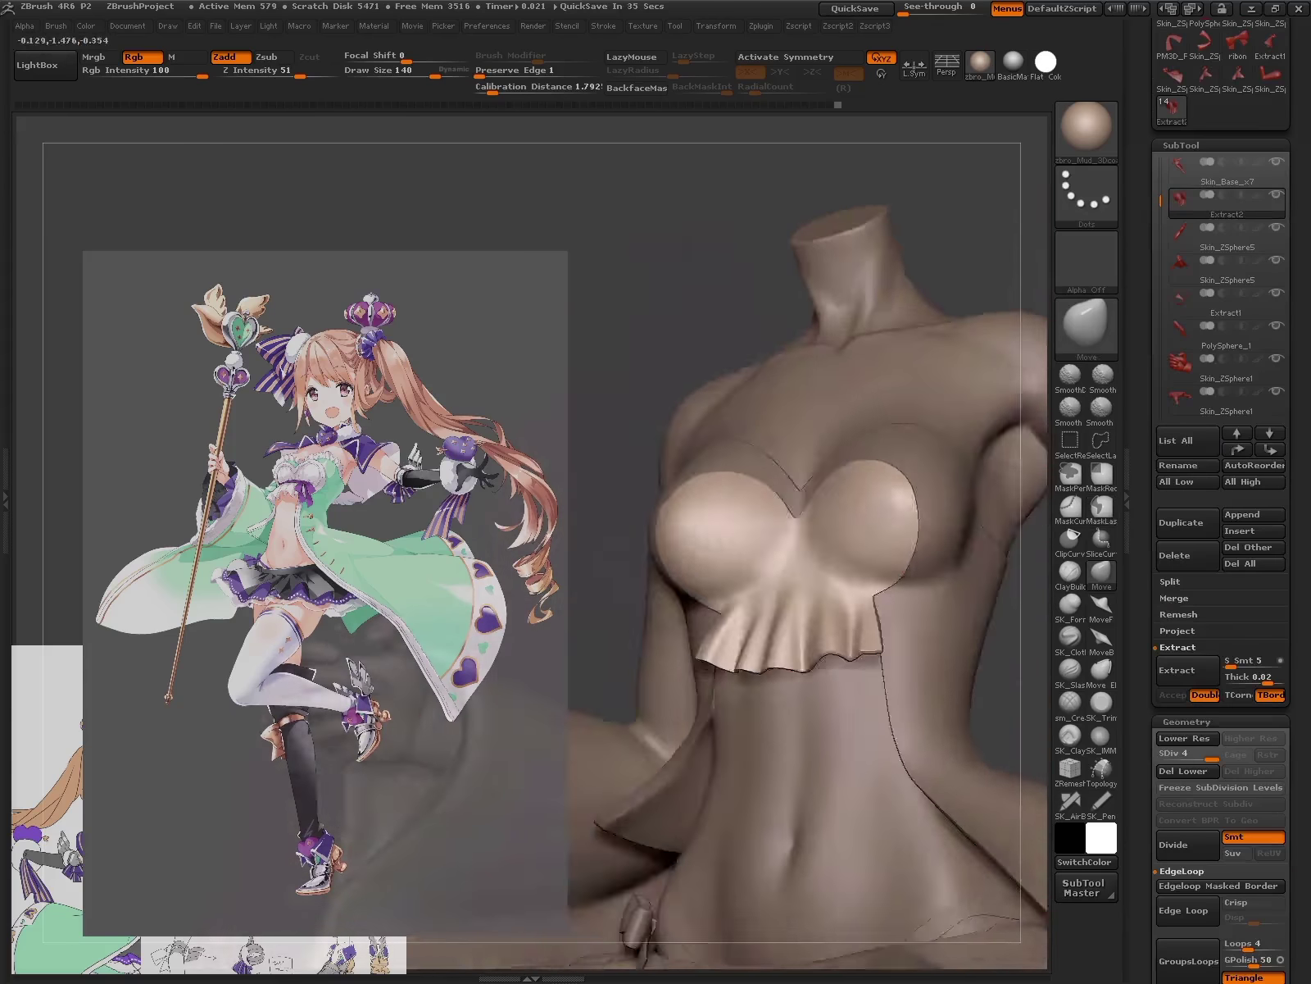
- Isolate the chest top with its wireframe and clear its mask
key(b)
click(185, 475)
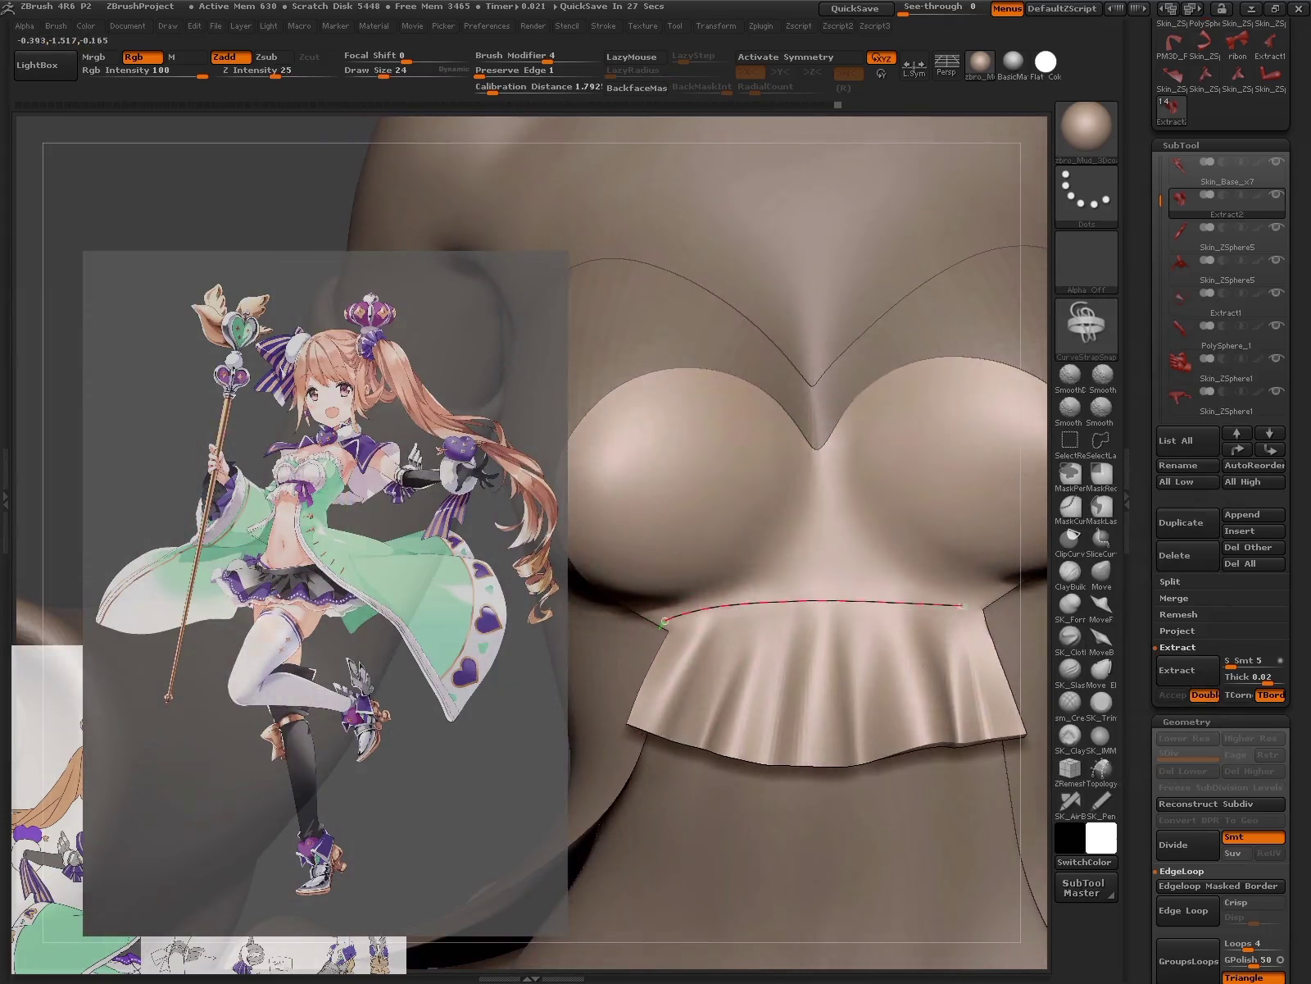
mouse_move(980, 694)
mouse_down()
mouse_move(858, 679)
mouse_move(860, 537)
mouse_up()
key(shift+f)
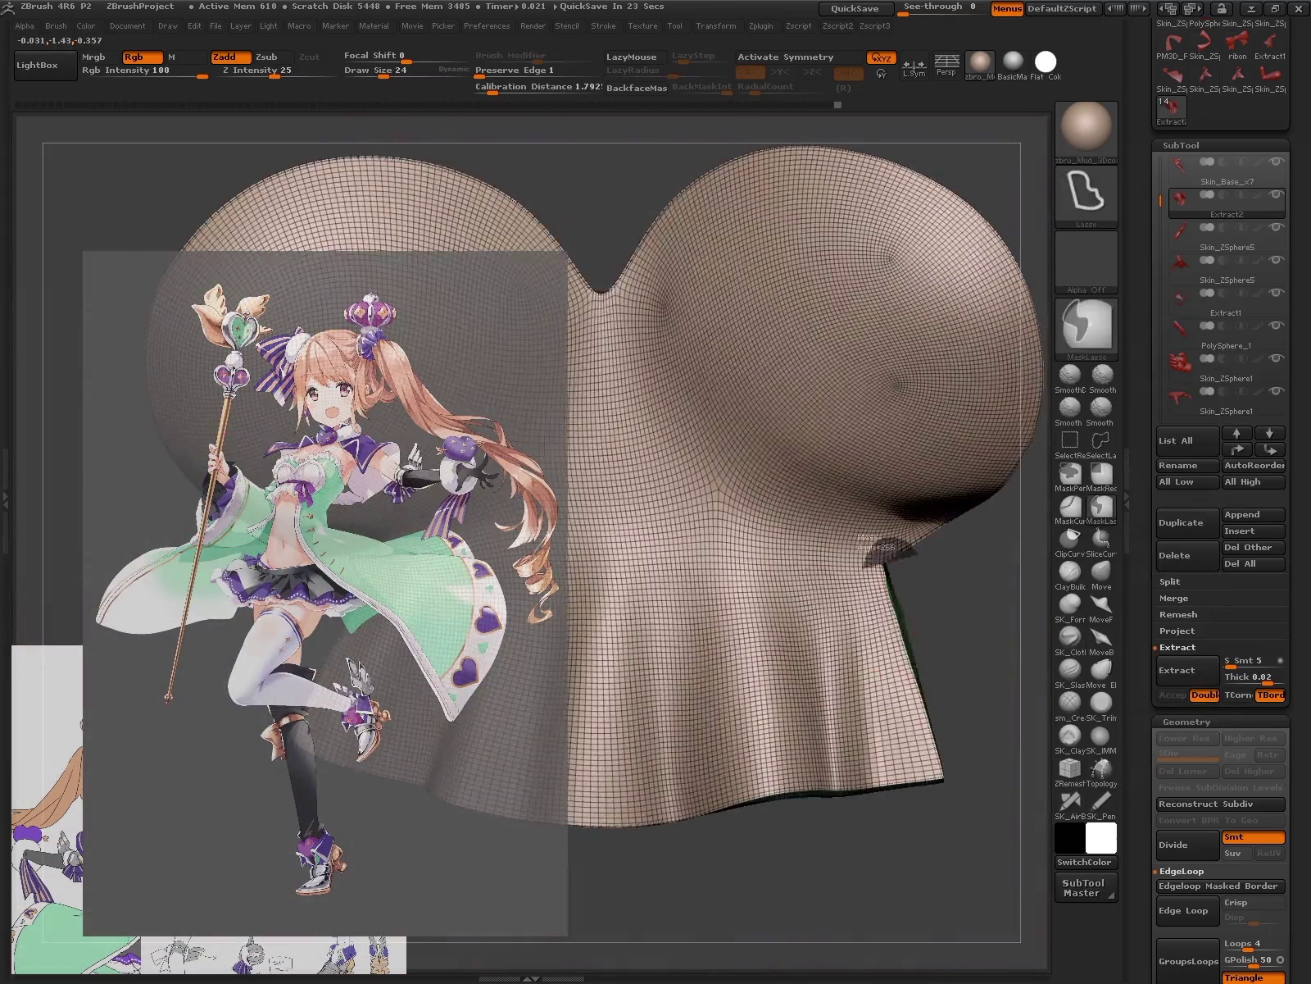
key(space)
key(space)
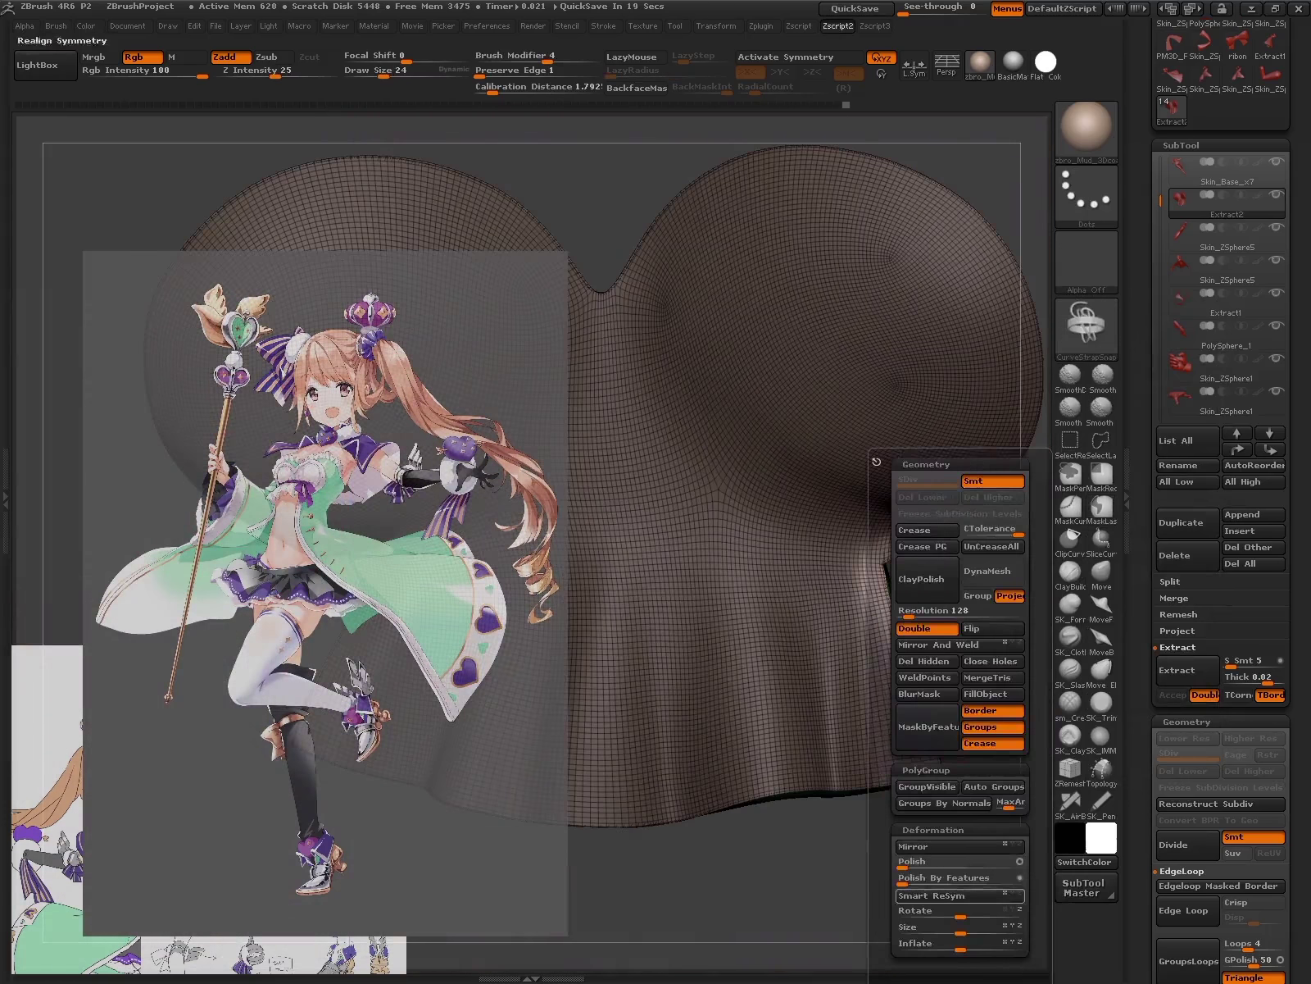
key(shift+f)
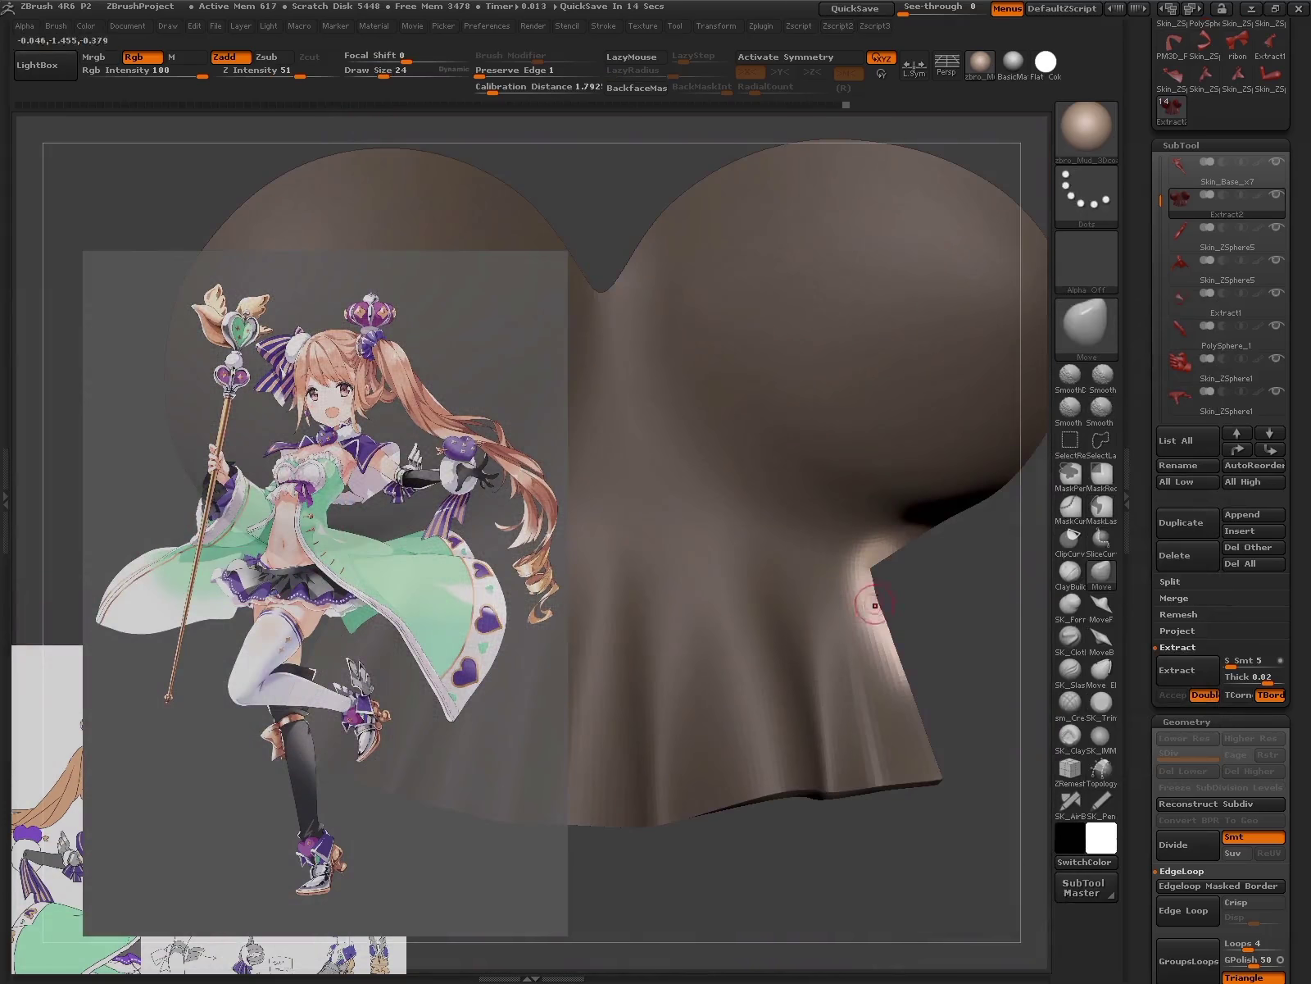
ctrl+click(875, 601)
alt+drag(875, 601, 813, 701)
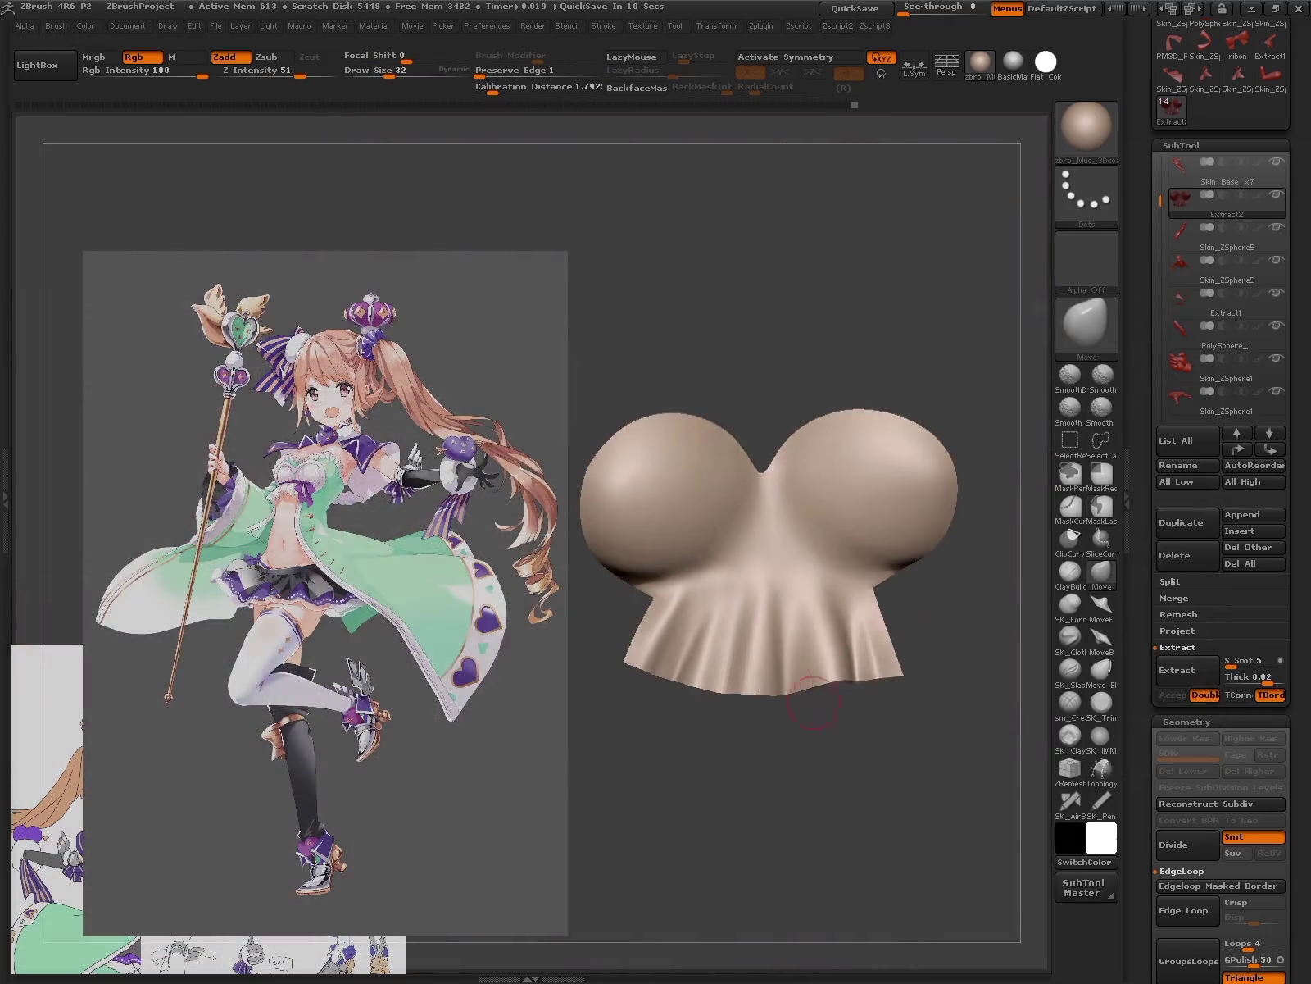
- Draw a strap across the top of the frill with the strap brush
key(b)
click(683, 602)
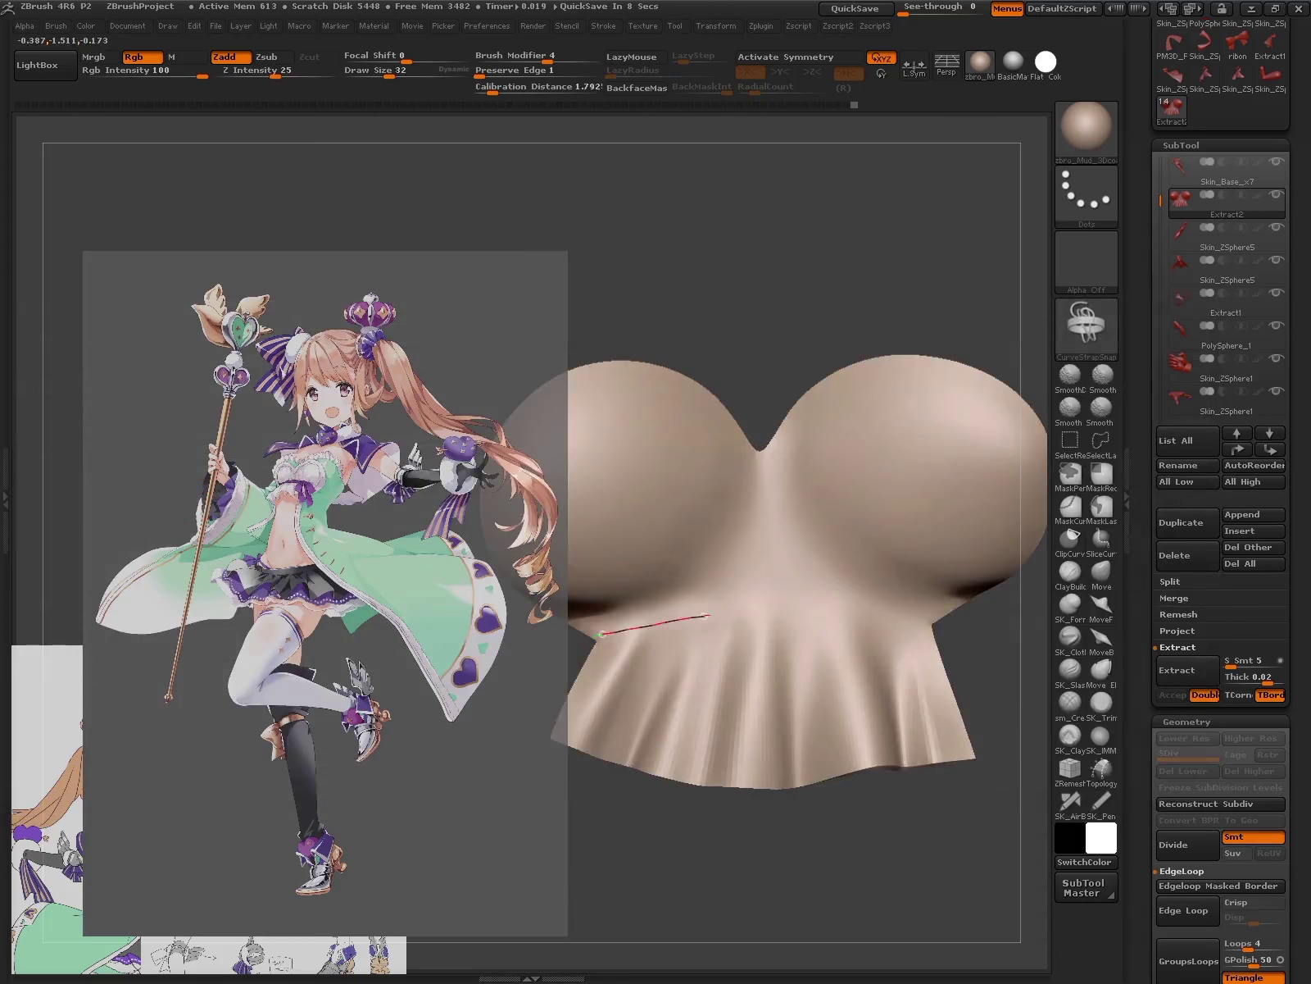
drag(705, 614, 937, 629)
mouse_move(892, 834)
mouse_down()
mouse_move(869, 819)
mouse_move(922, 681)
mouse_up()
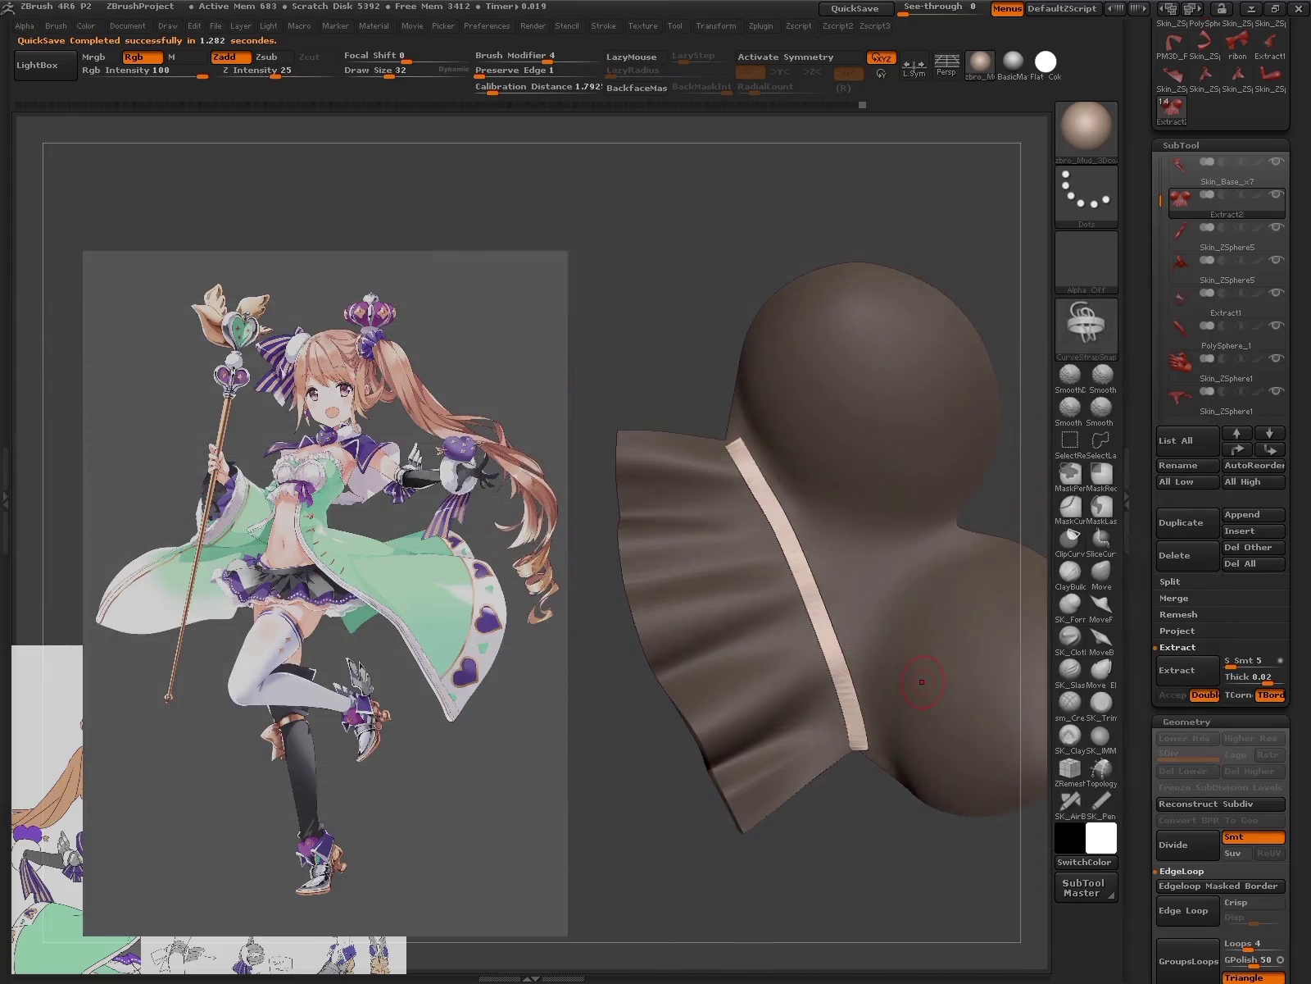
- Split the strap into its own subtool with Split Unmasked Points, select it and clear its mask
click(1170, 581)
click(1219, 645)
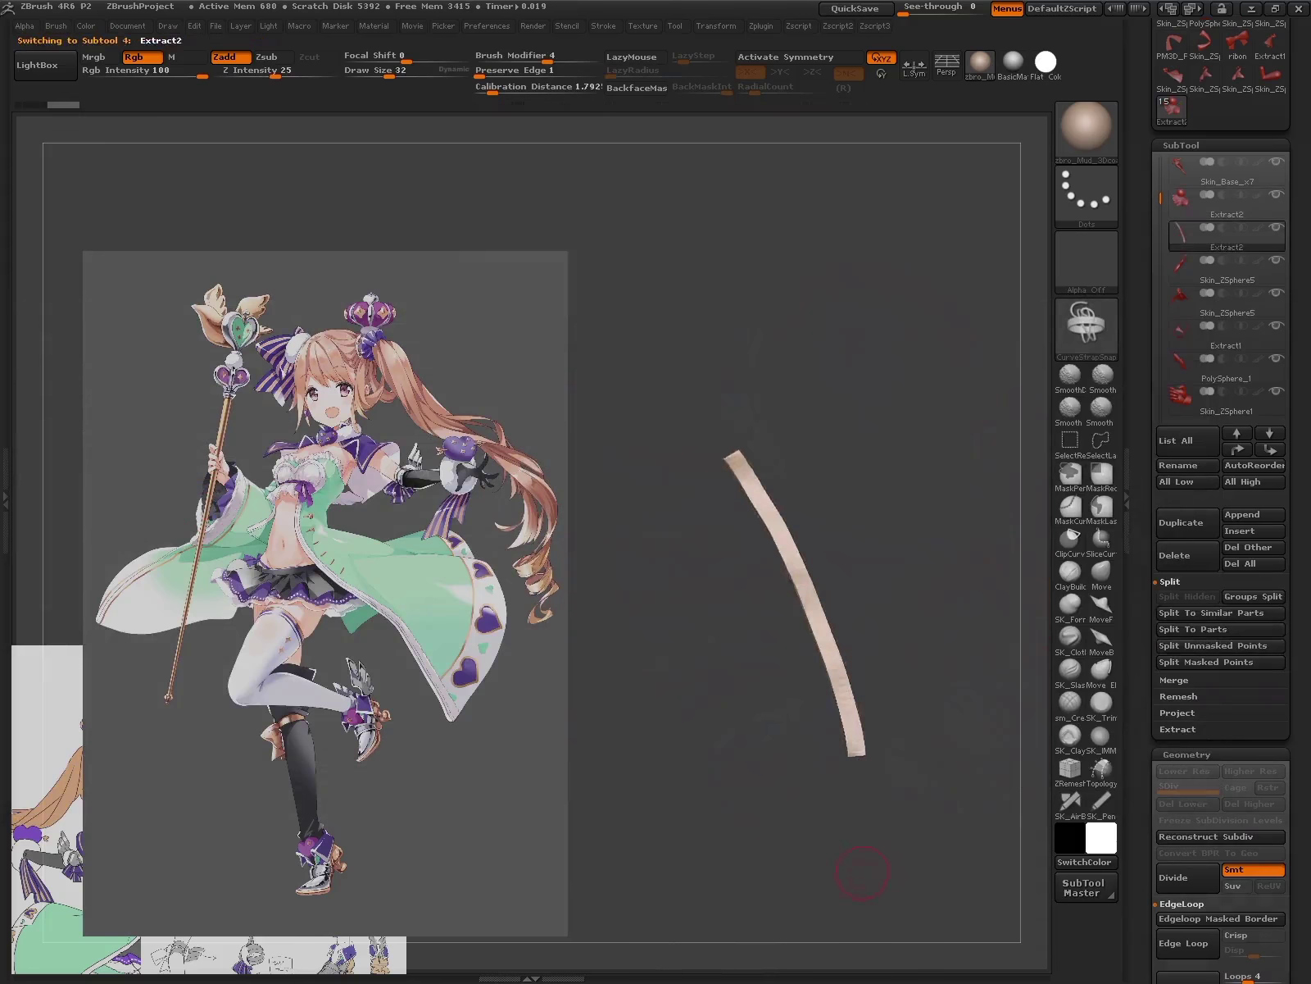
key(Up)
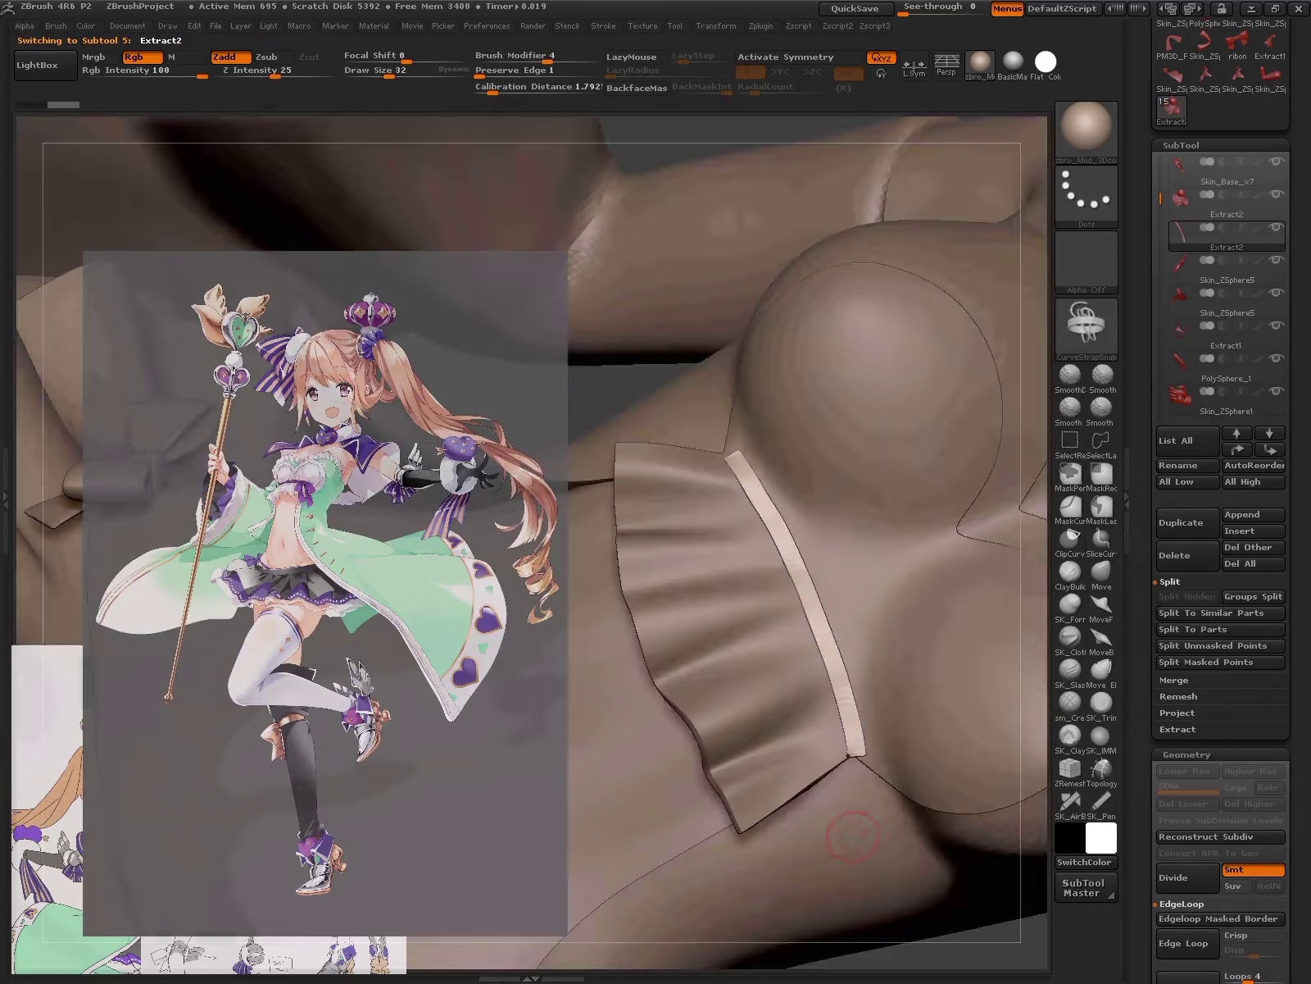
alt+click(862, 743)
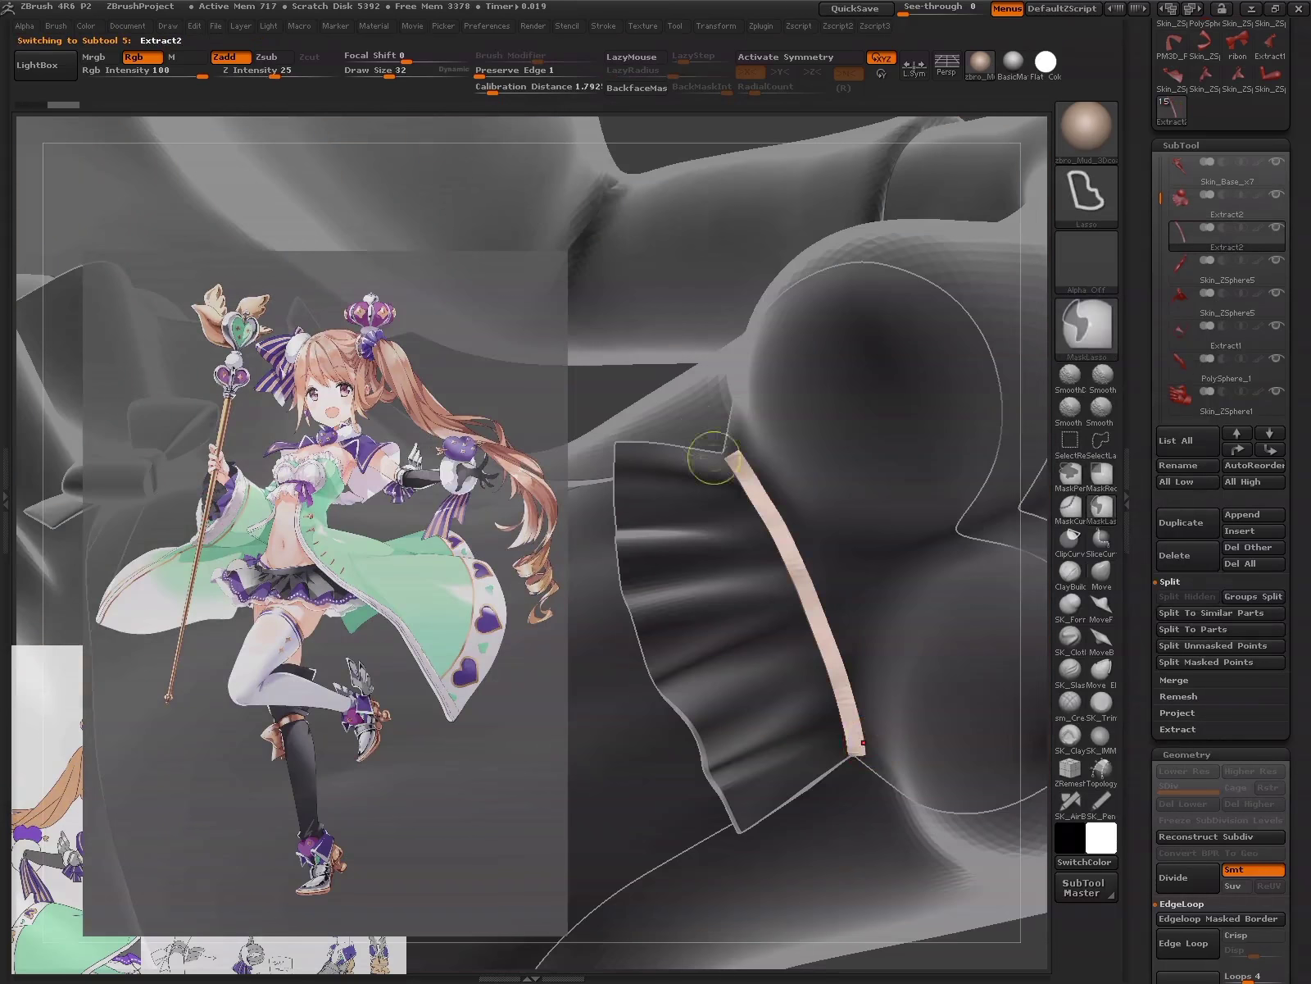
ctrl+drag(724, 449, 845, 744)
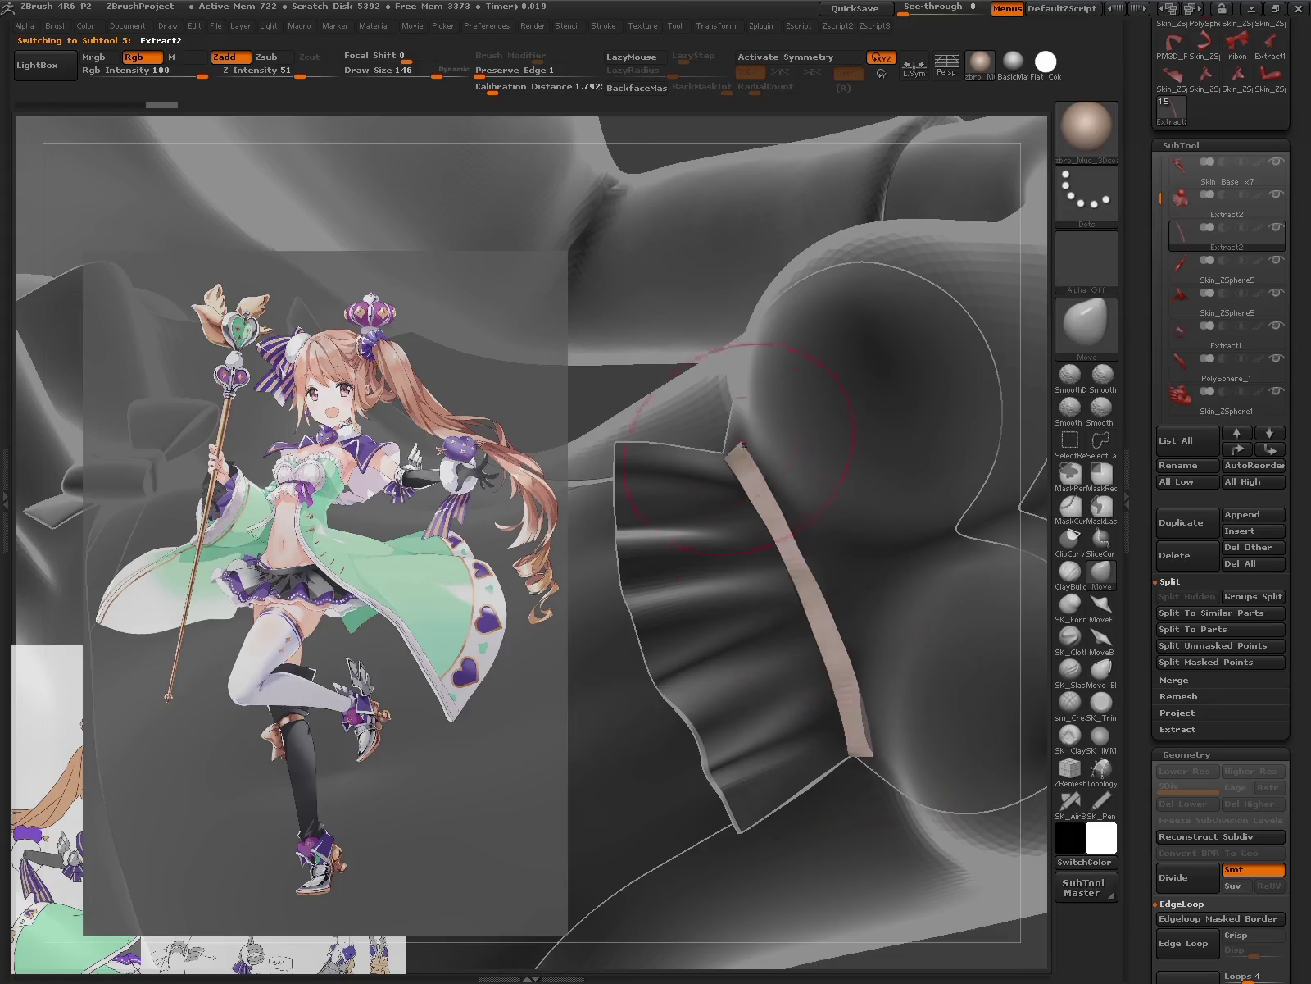
drag(679, 578, 855, 734)
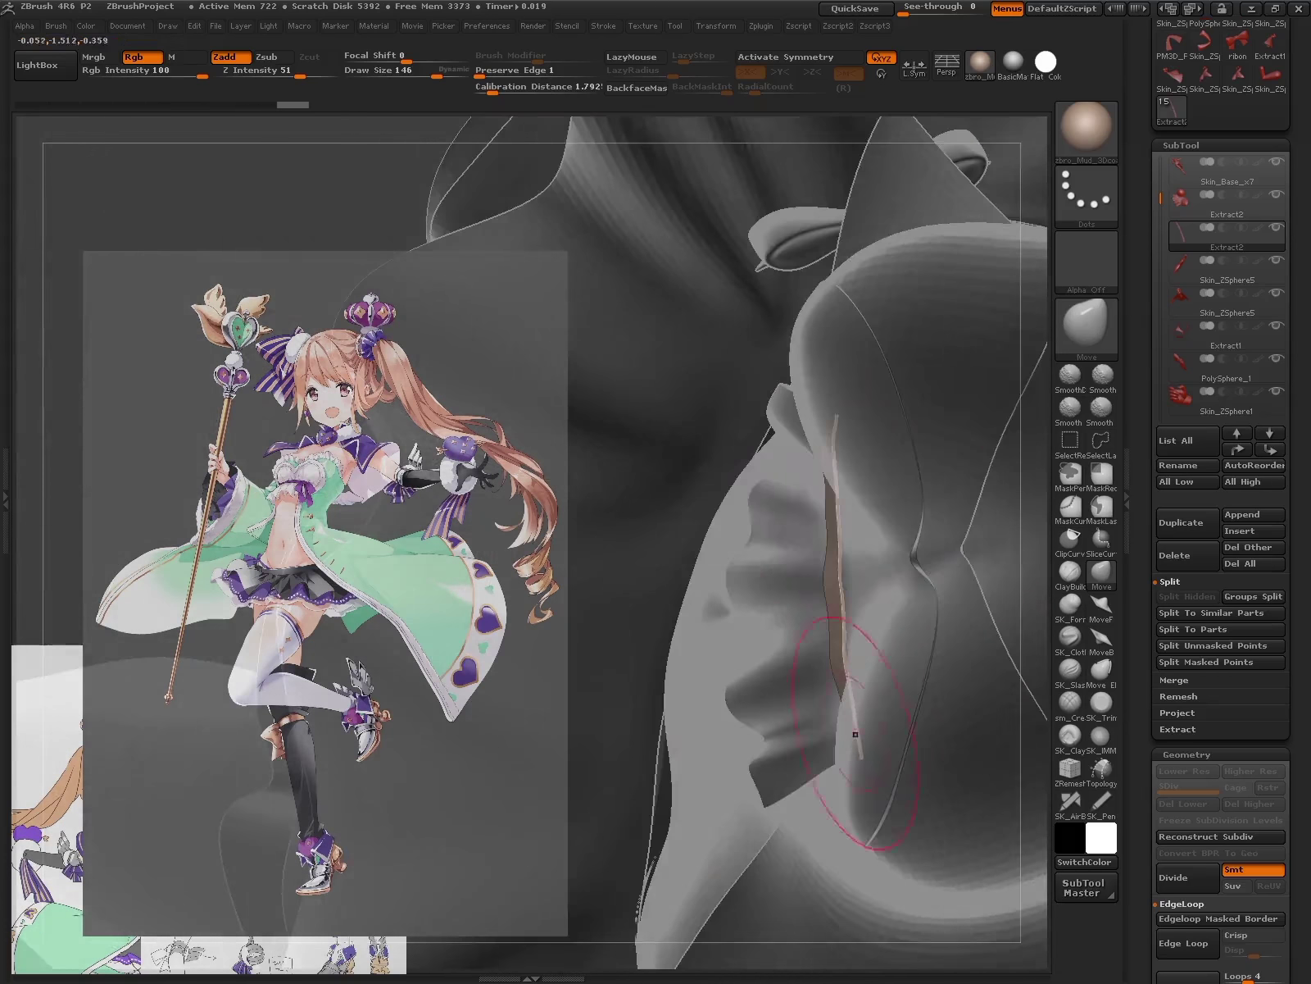
drag(865, 459, 864, 687)
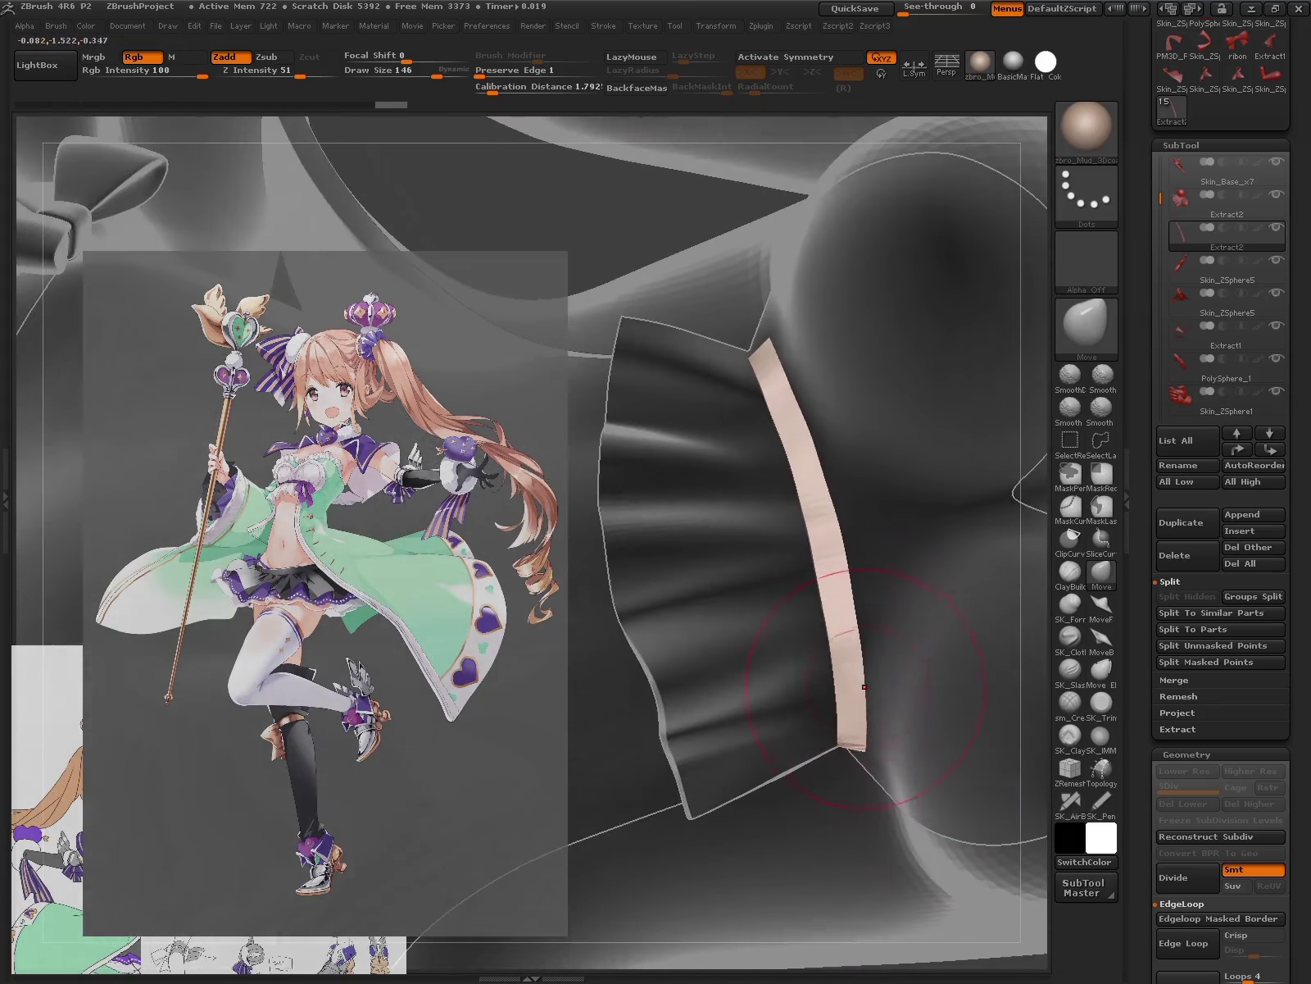
mouse_move(852, 754)
mouse_down()
mouse_move(780, 406)
mouse_move(767, 411)
mouse_move(870, 623)
mouse_up()
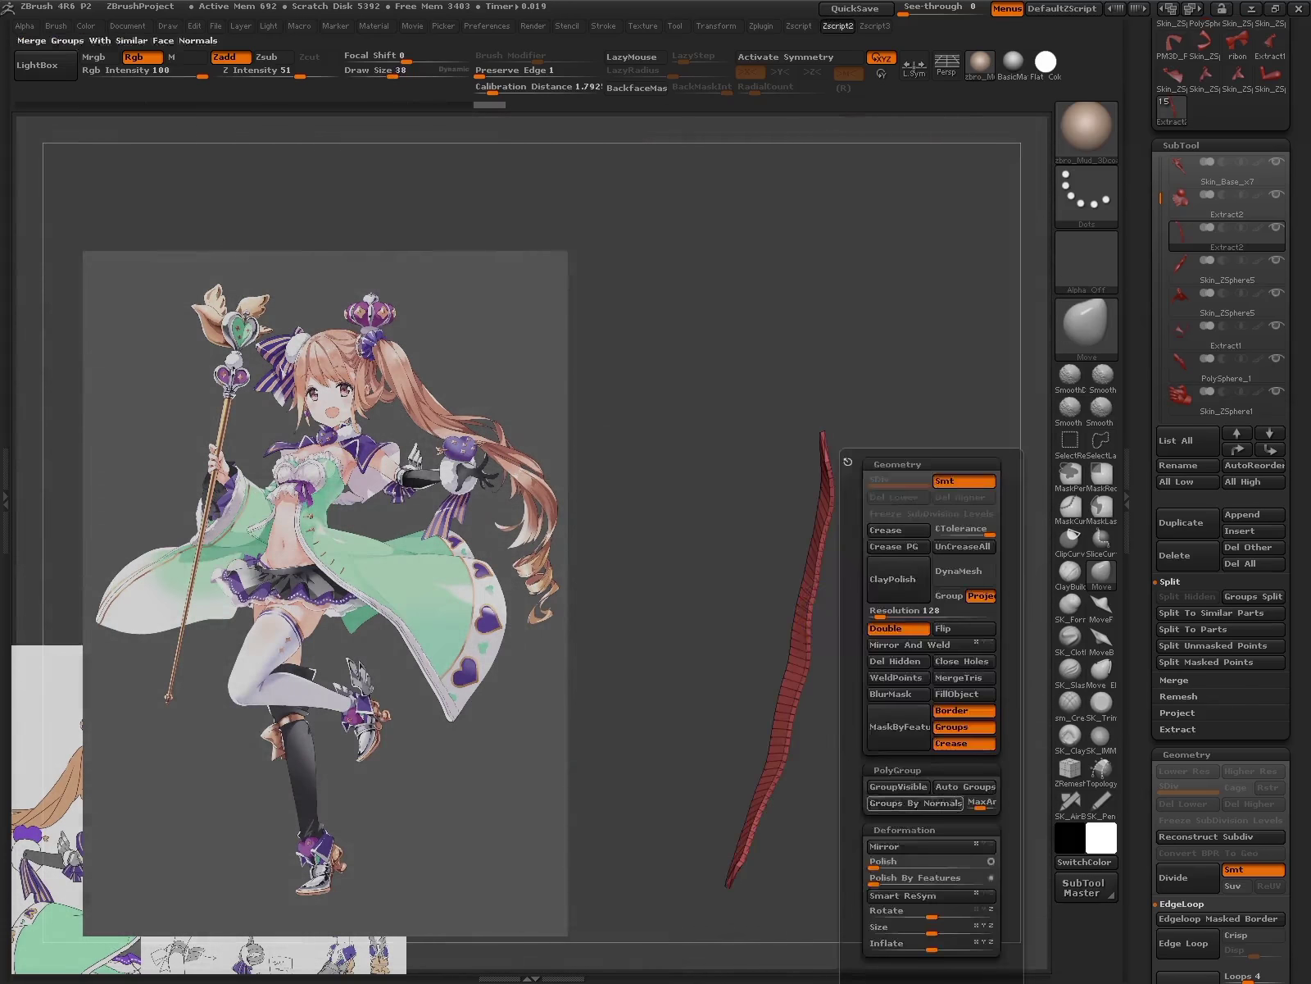
- Solo the strap, hide parts with SelectRect, and Move/Smooth it into a band under the bust
click(918, 623)
ctrl+shift+click(800, 525)
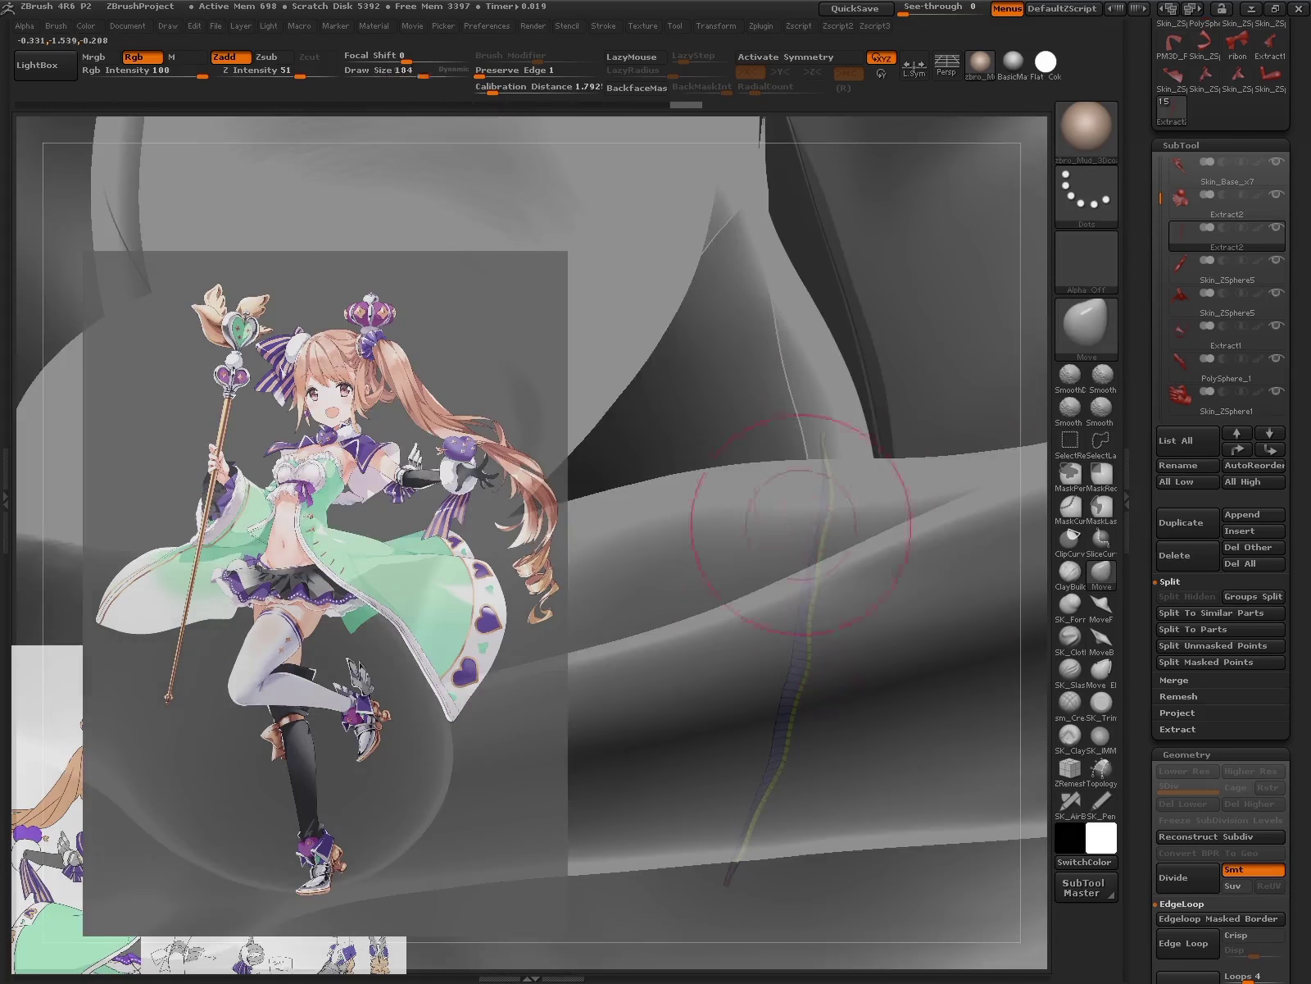
mouse_move(812, 557)
mouse_down()
mouse_move(775, 275)
mouse_move(878, 673)
mouse_up()
ctrl+shift+click(890, 525)
drag(995, 790, 889, 570)
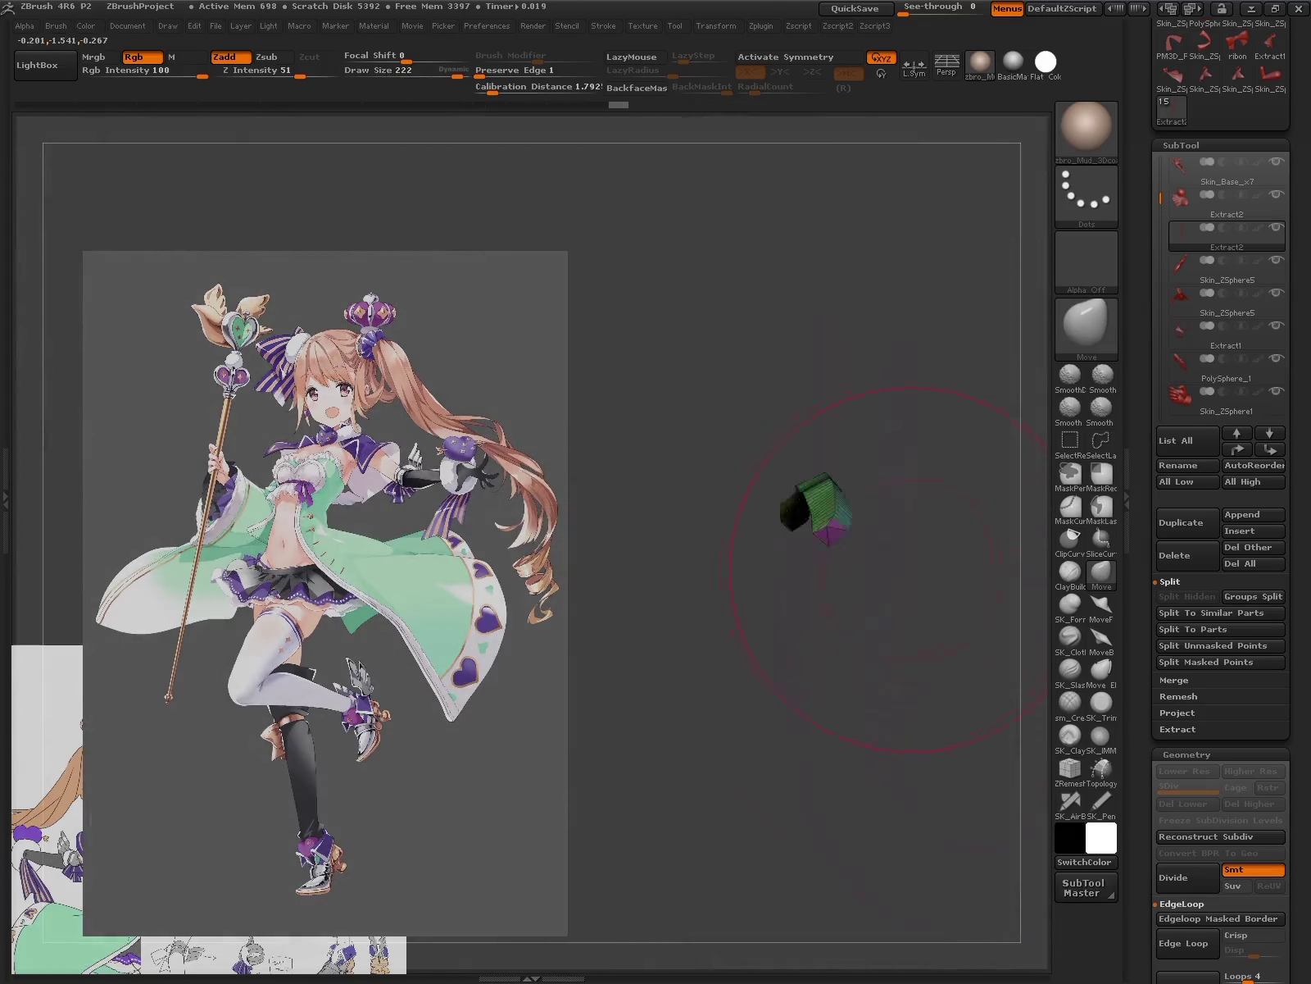
ctrl+shift+click(924, 557)
ctrl+shift+click(887, 573)
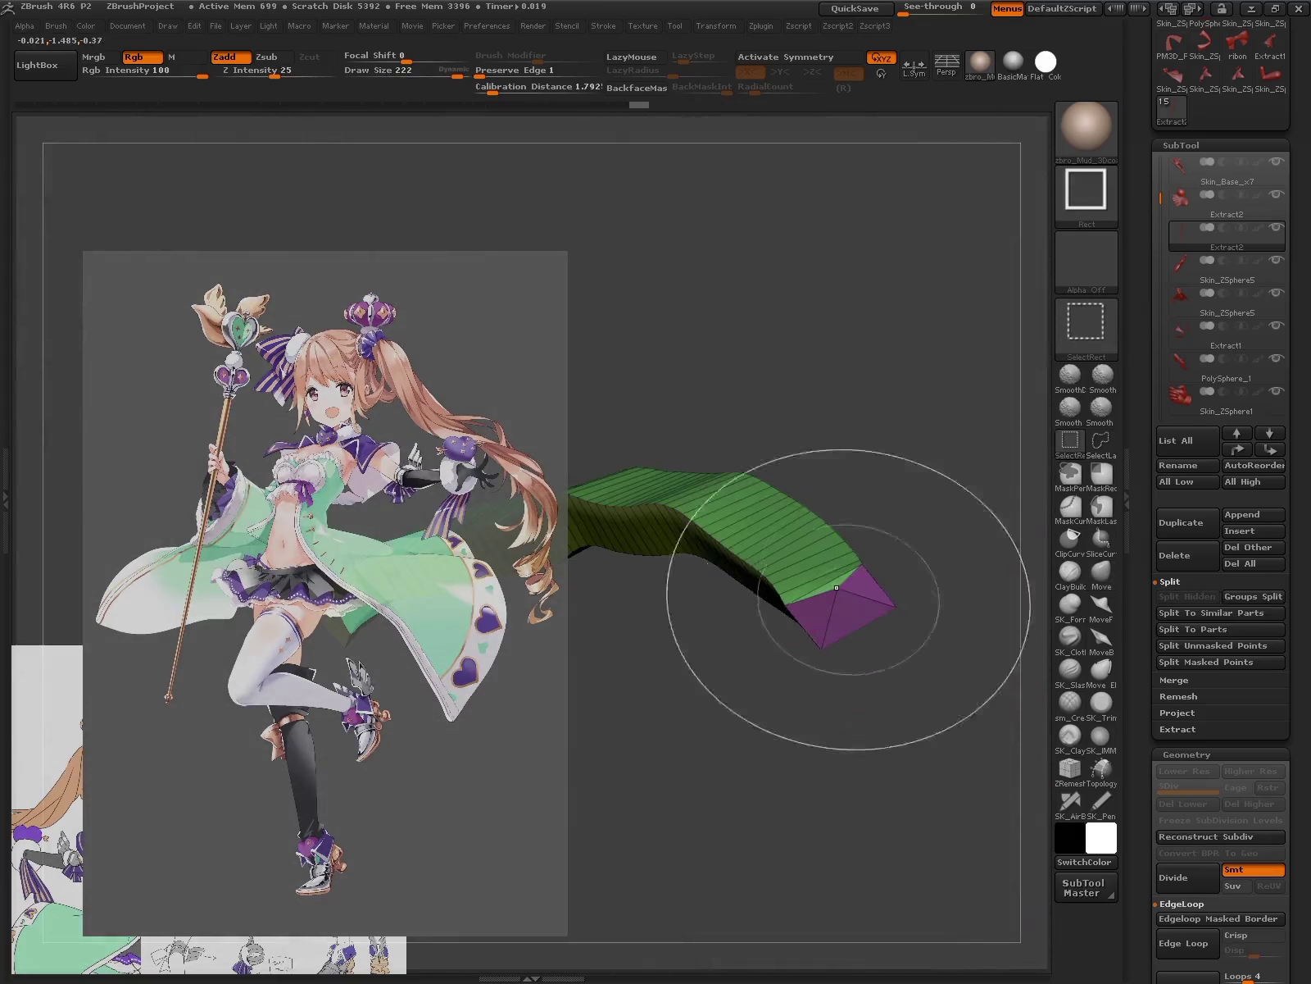
key(g)
mouse_move(885, 730)
mouse_down()
mouse_move(893, 677)
mouse_move(873, 767)
mouse_move(852, 729)
mouse_move(828, 738)
mouse_move(786, 705)
mouse_move(863, 614)
mouse_move(697, 649)
mouse_up()
key(g)
key(g)
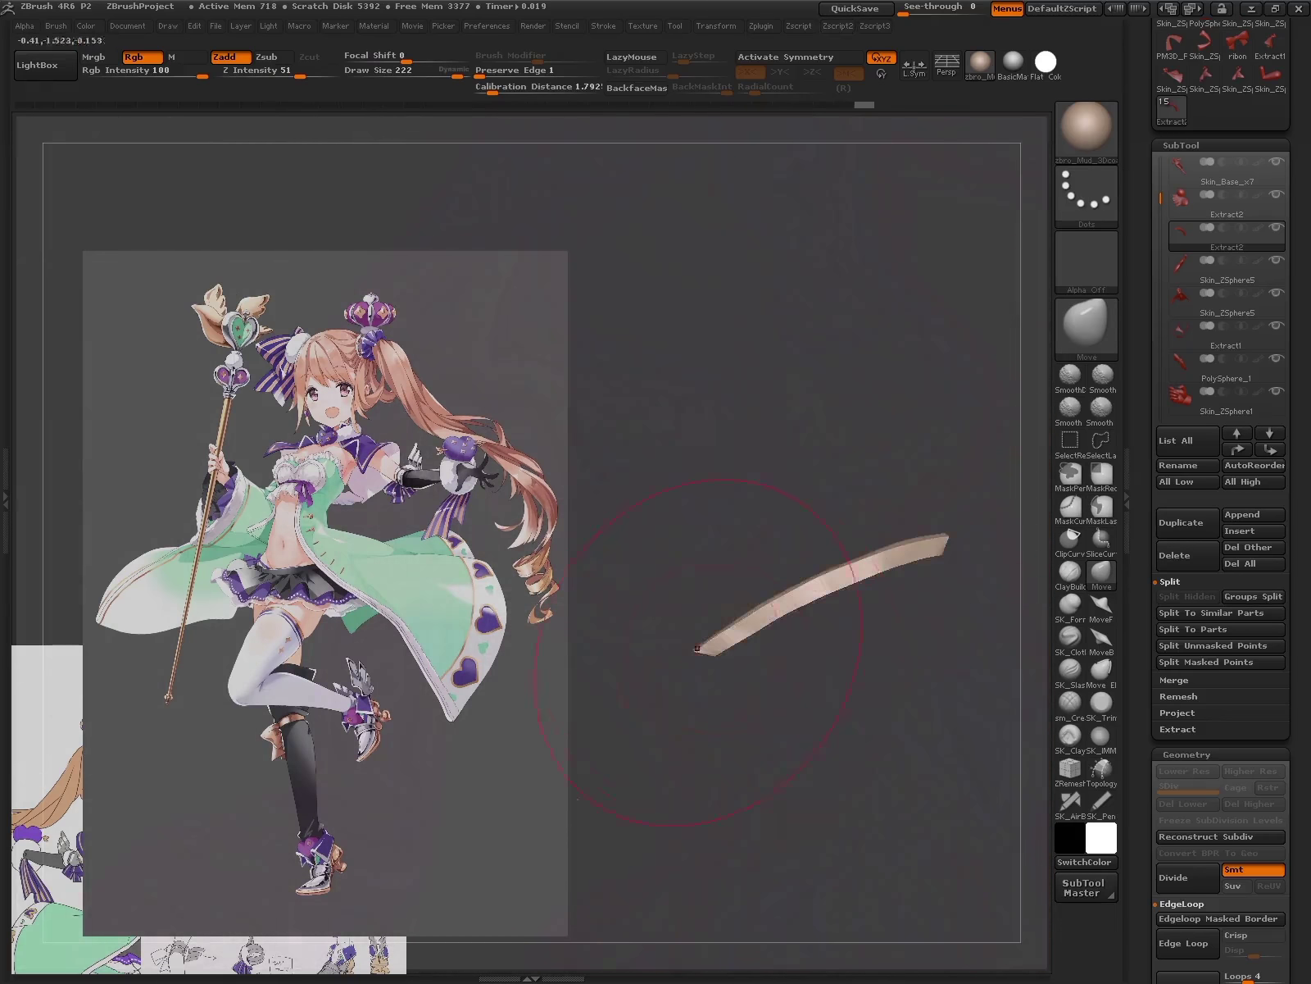
mouse_move(775, 835)
mouse_down()
mouse_move(826, 593)
mouse_move(787, 606)
mouse_up()
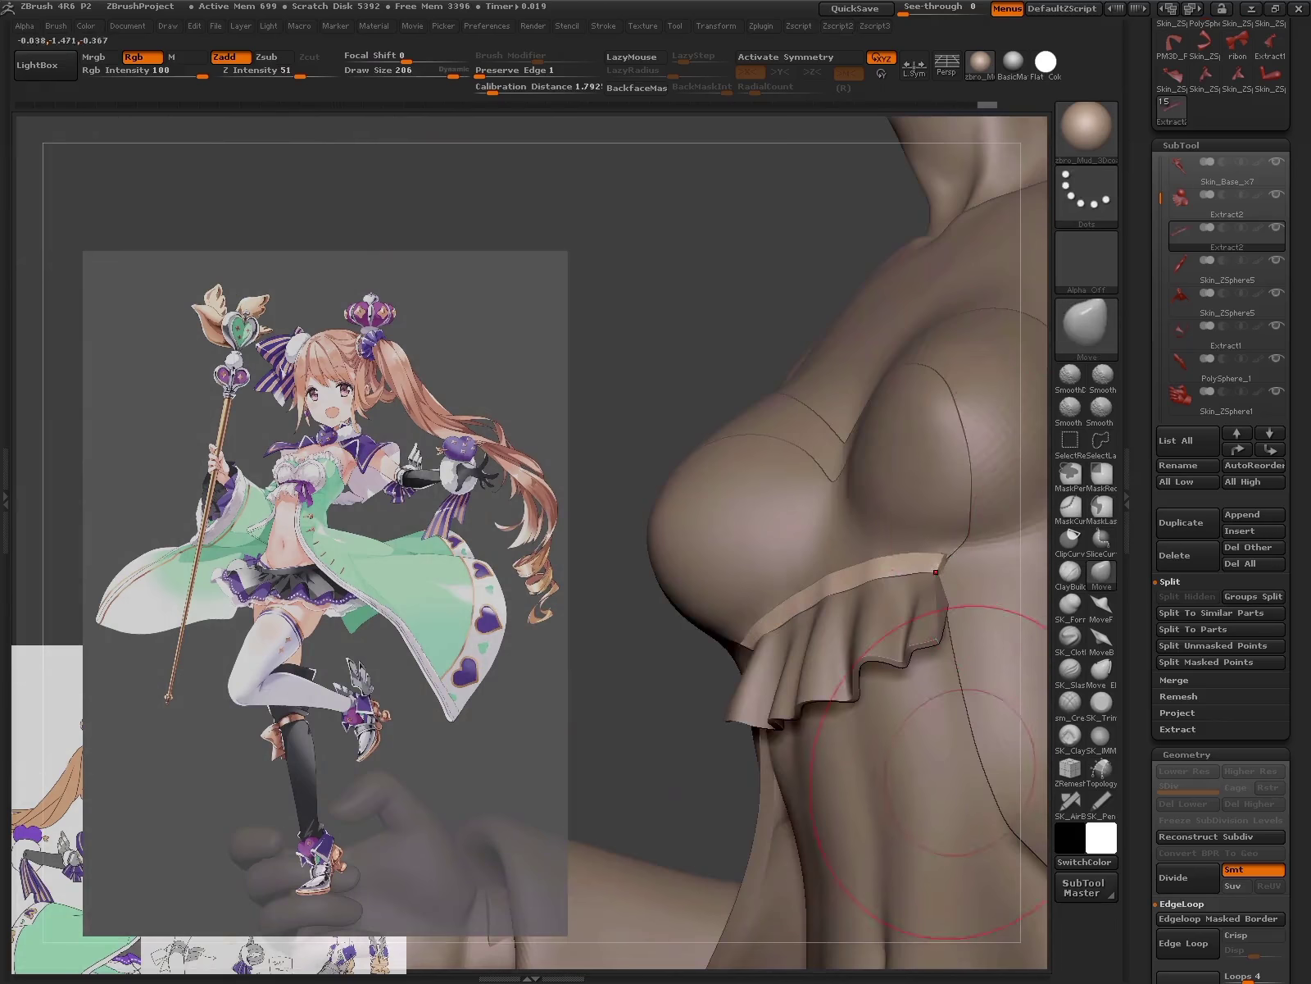
- Load ribon.ZTL and insert the bow as a subtool of the torso
click(1188, 52)
click(191, 186)
click(808, 732)
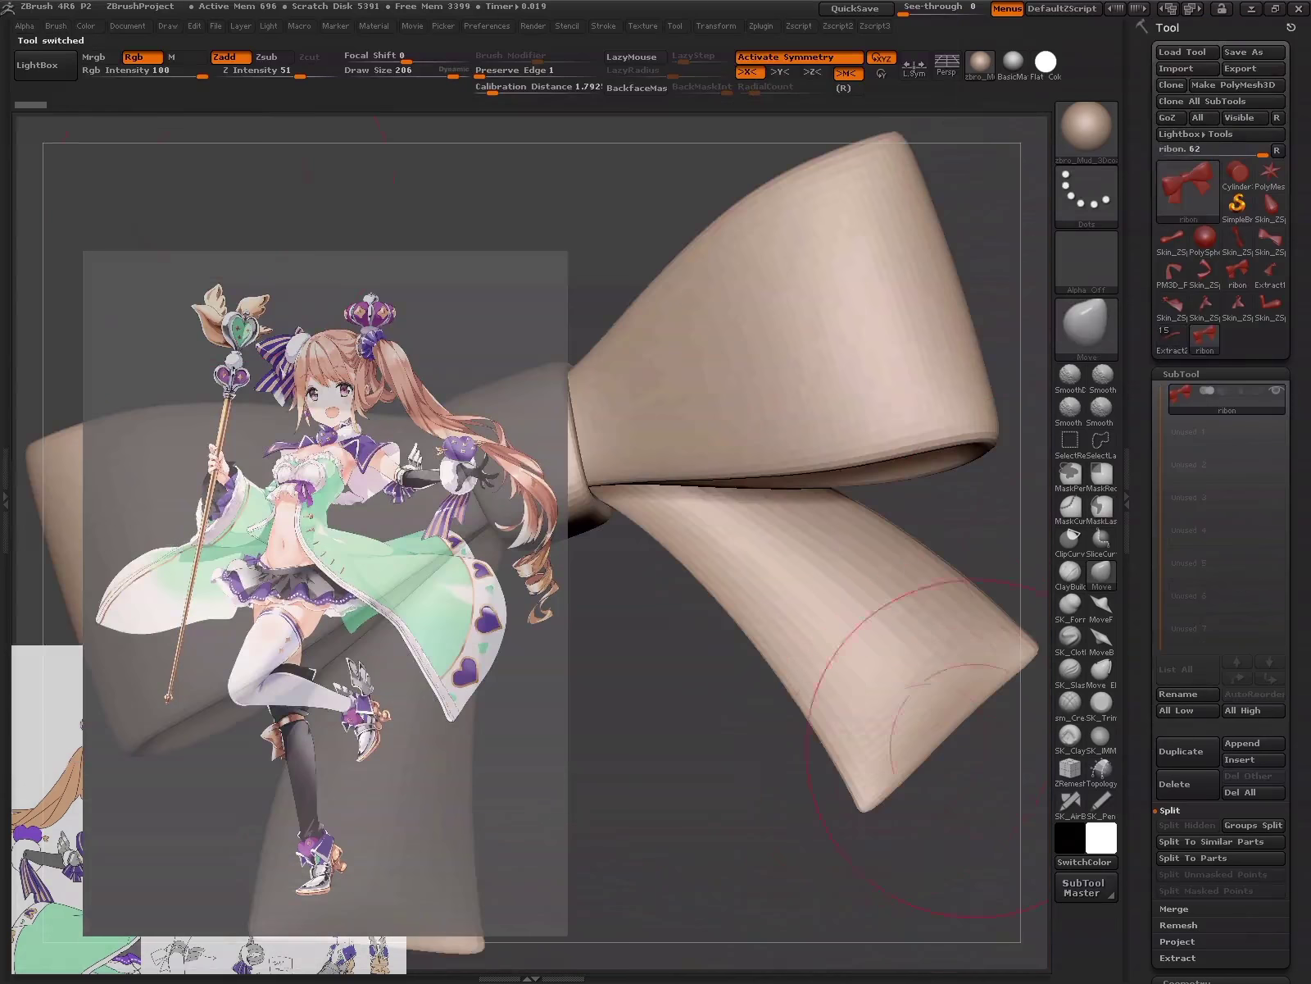
click(1172, 336)
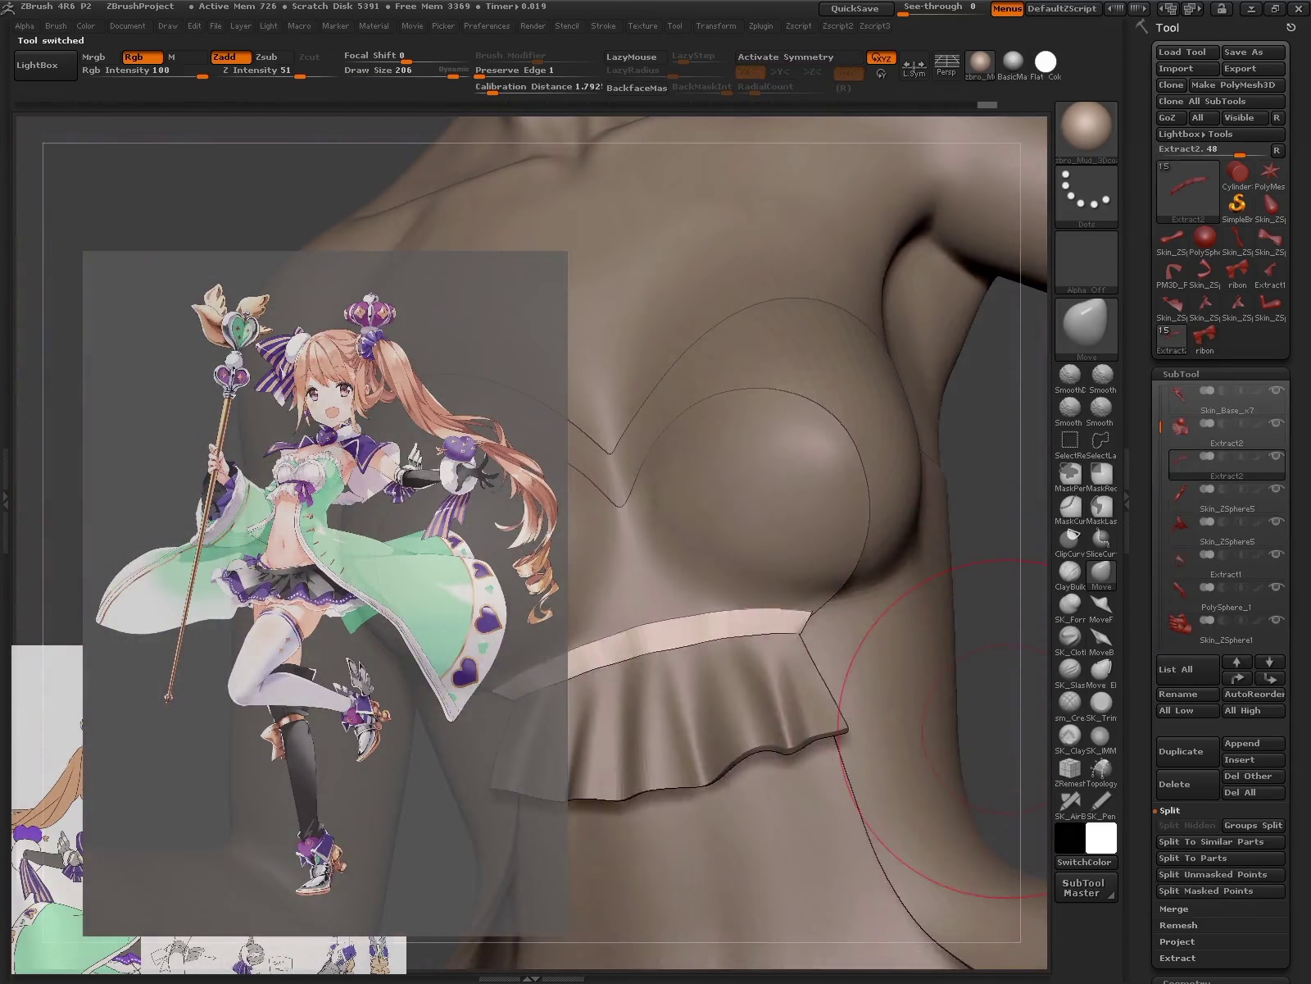
click(1254, 759)
click(910, 687)
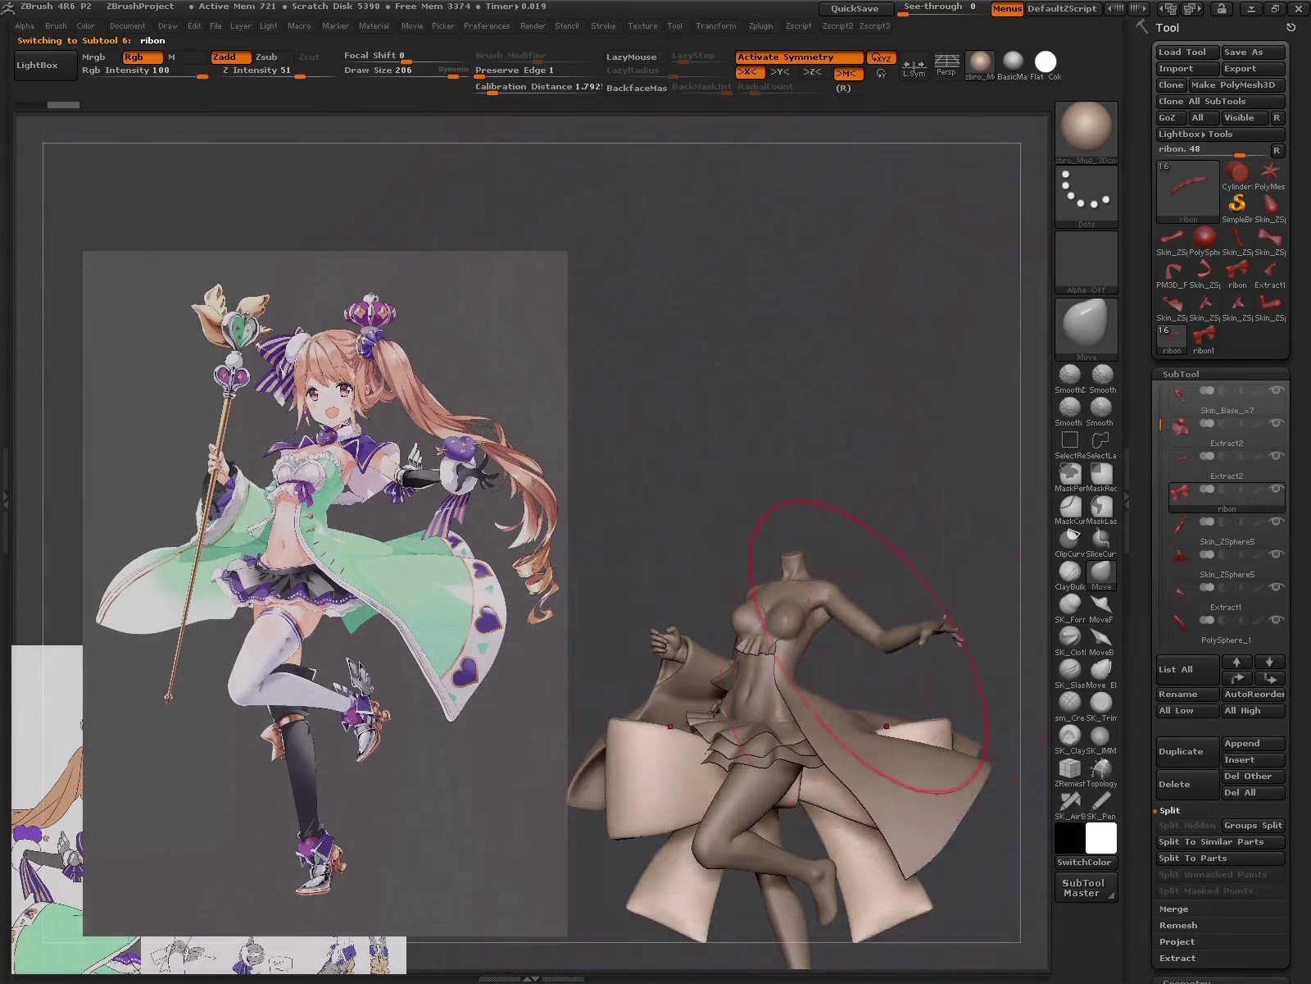
- Turn off symmetry and position the soloed bow on the chest with Transpose
key(w)
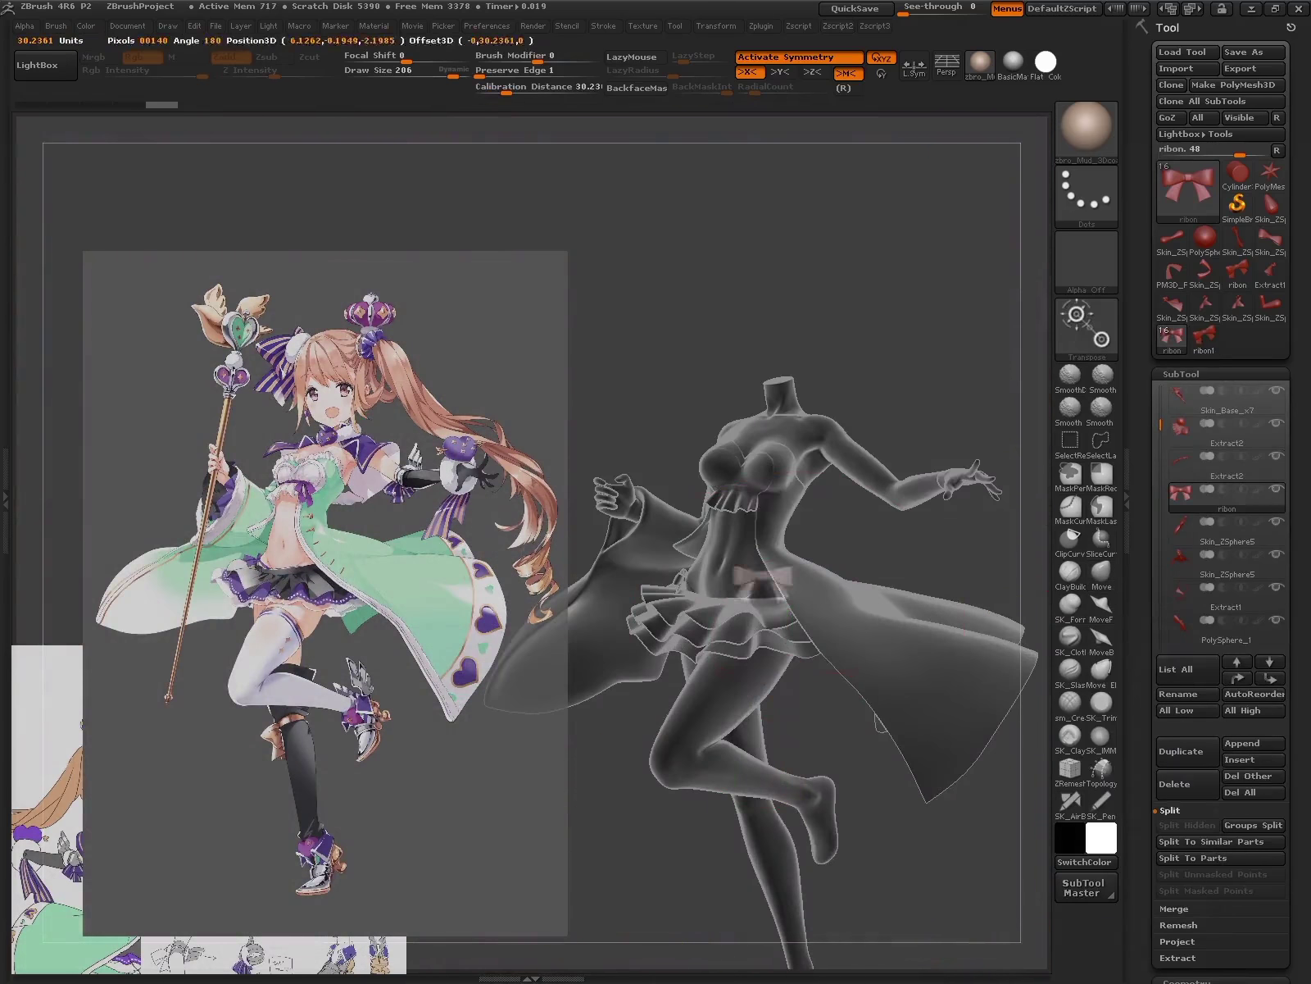
key(x)
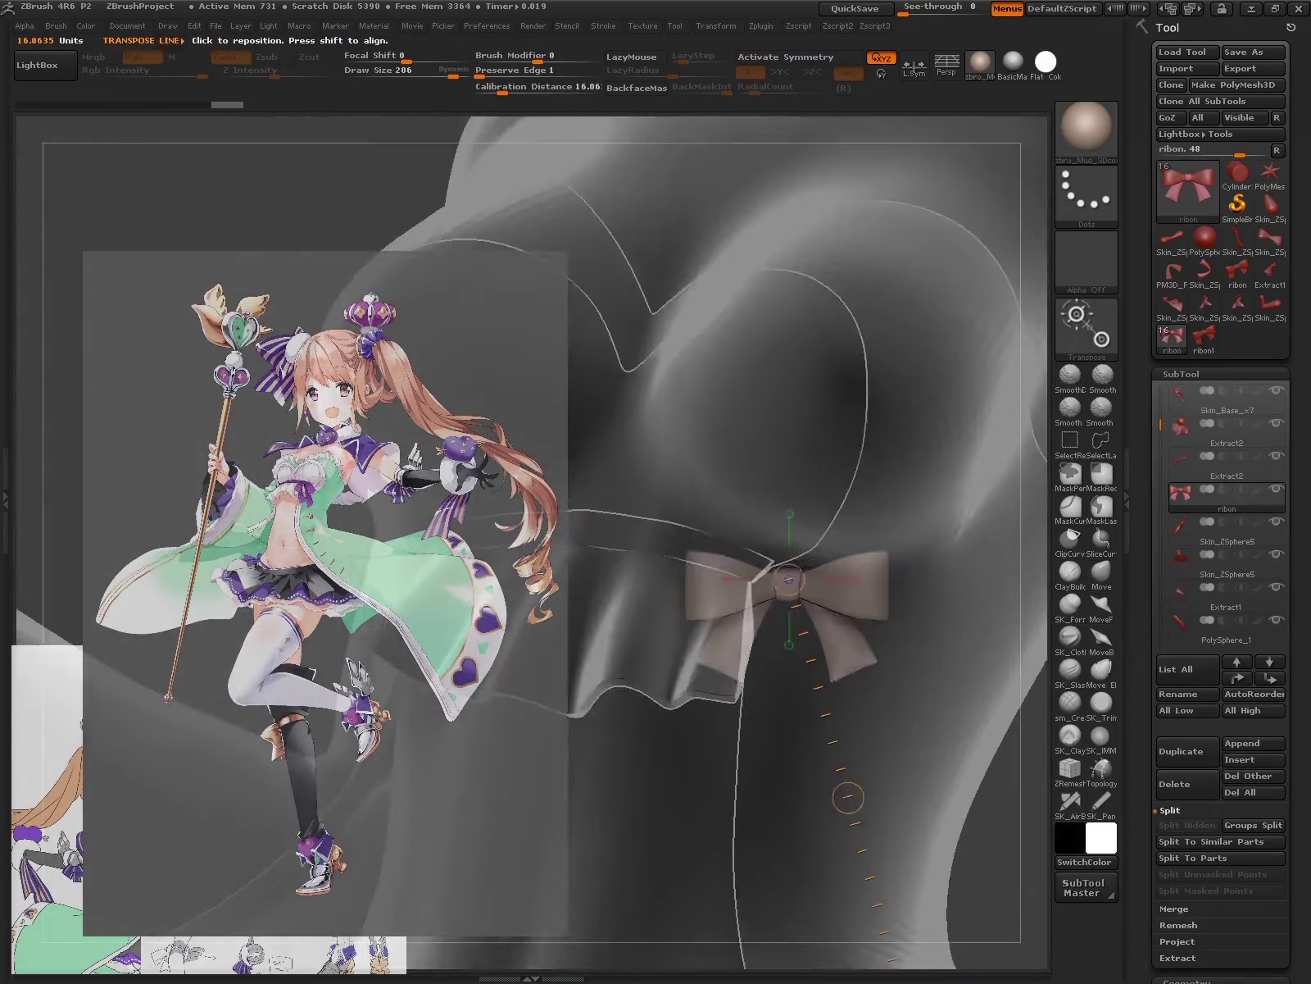
drag(851, 809, 961, 583)
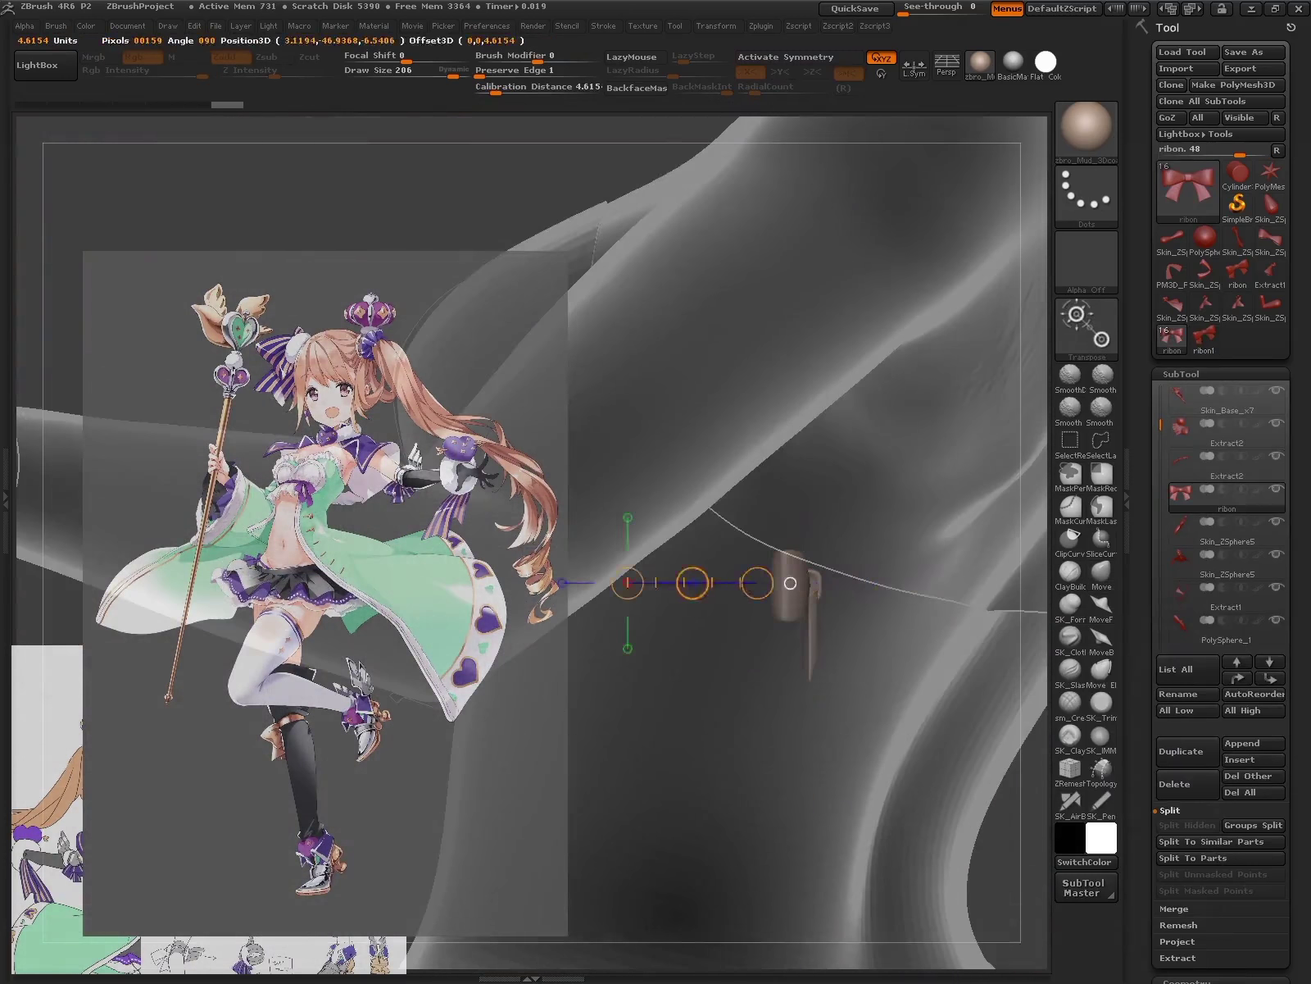
mouse_move(435, 580)
mouse_down()
mouse_move(779, 584)
mouse_move(1024, 672)
mouse_up()
ctrl+shift+click(849, 600)
drag(849, 533, 851, 713)
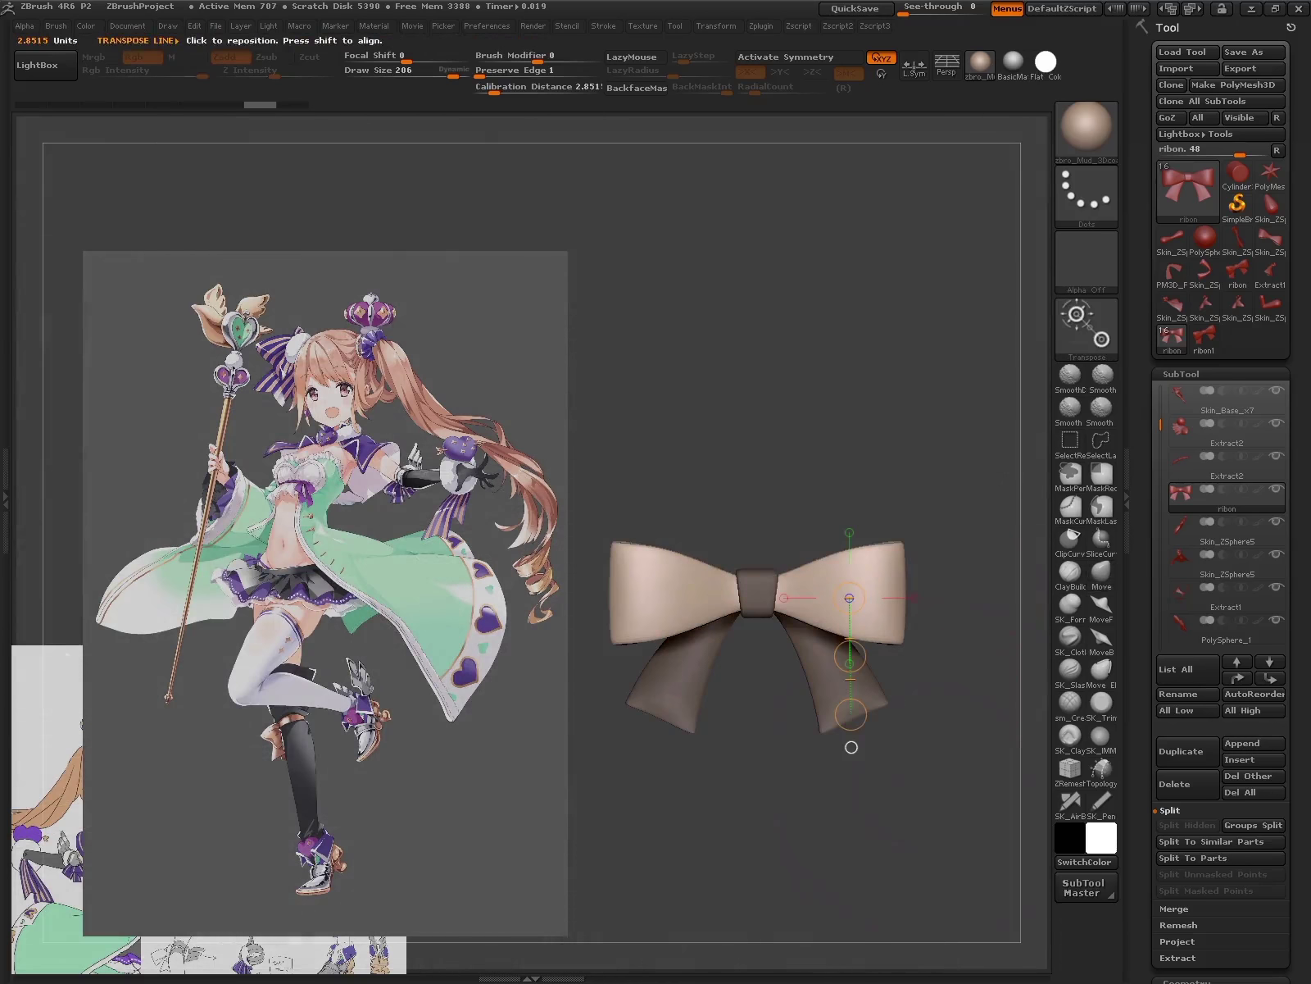
- Split the bow tails into their own subtool and subdivide the bow mesh
click(1213, 874)
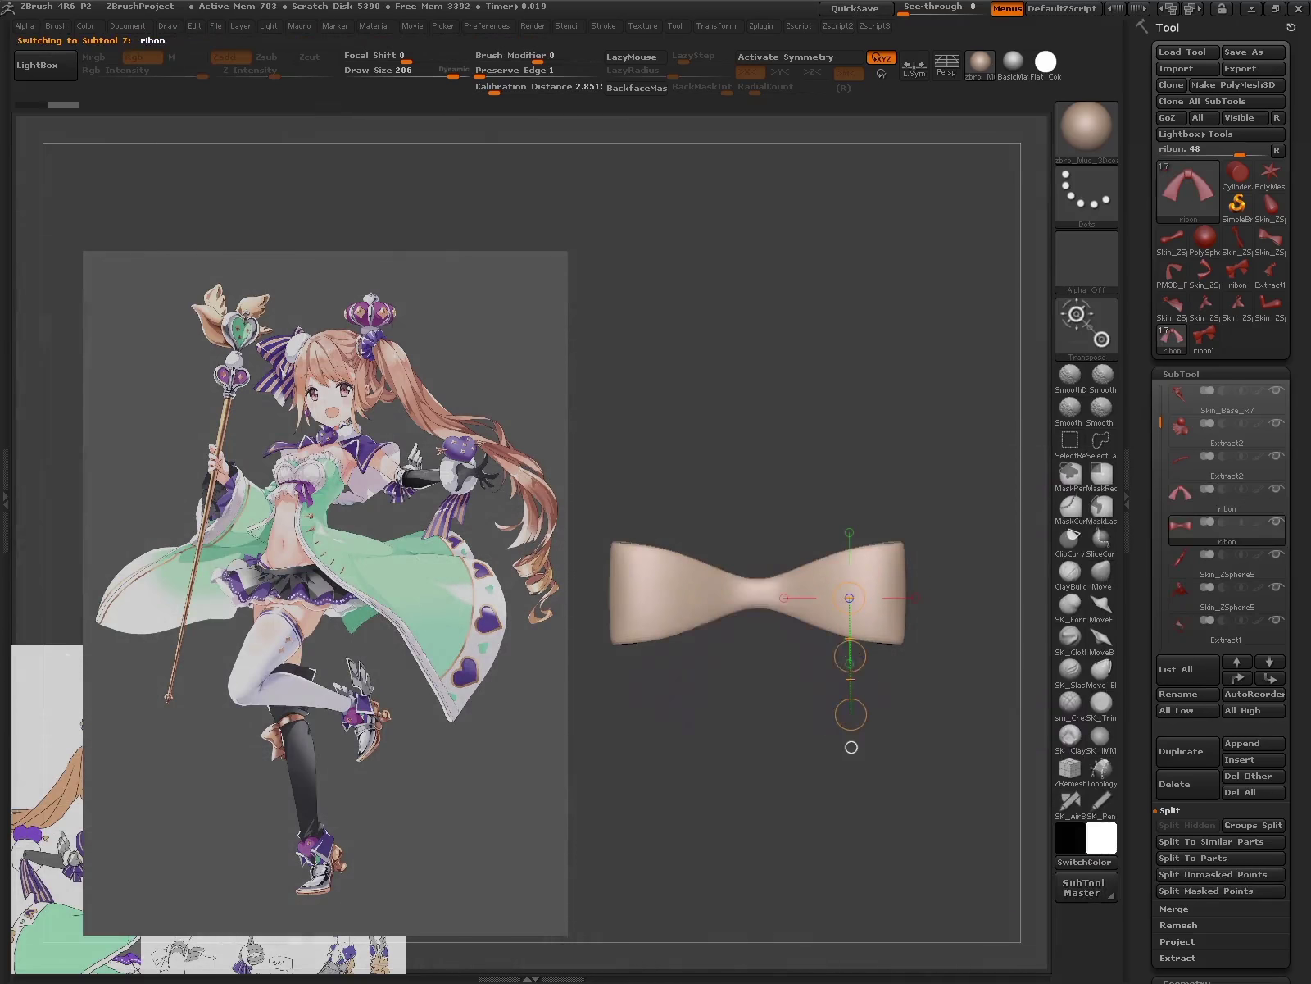
drag(835, 588, 717, 509)
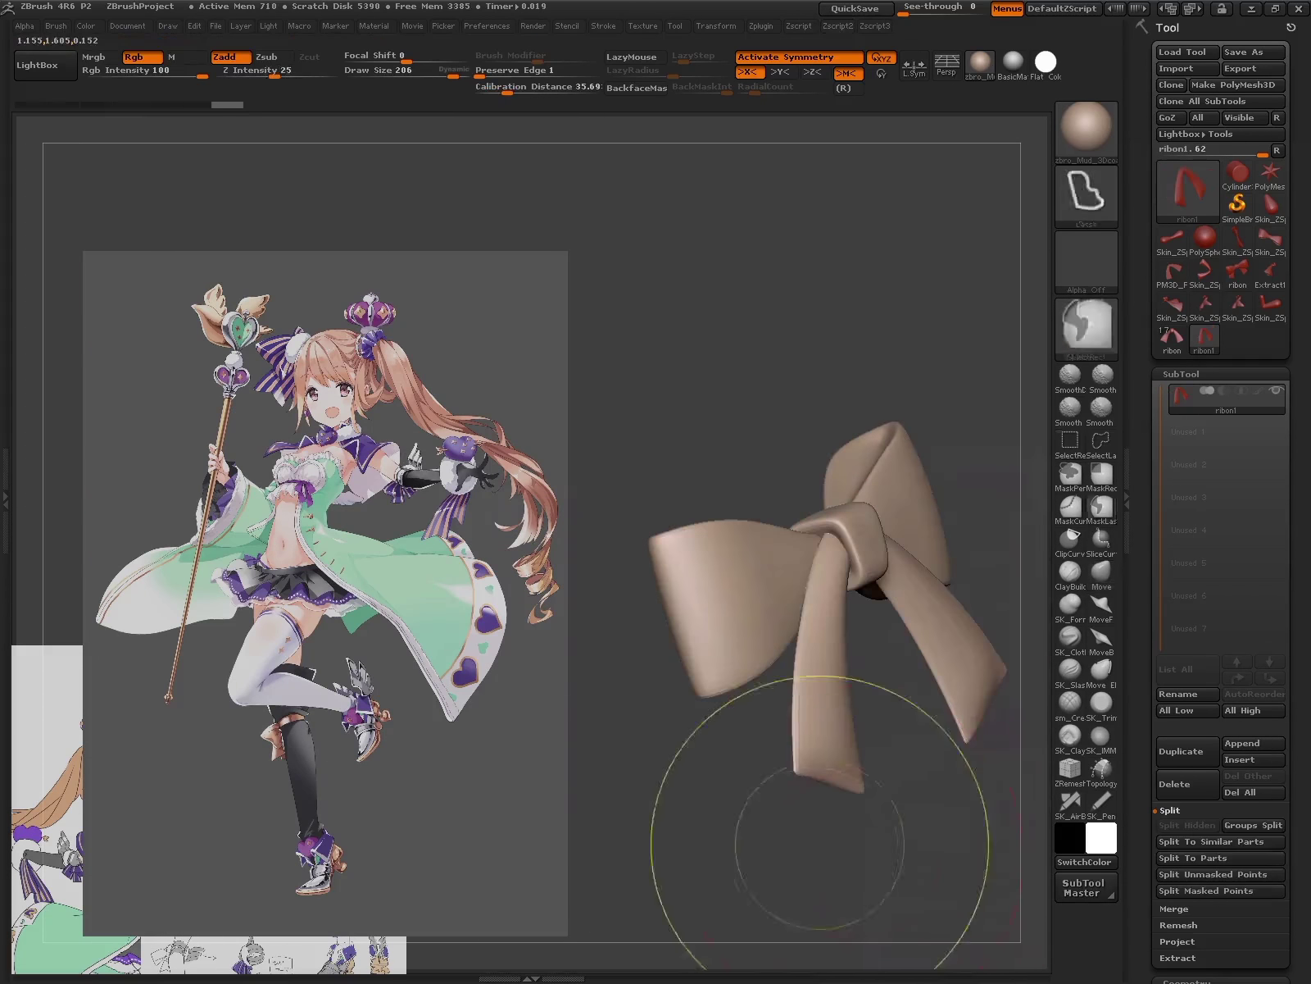
click(922, 487)
- Save the bow tool over ribon.ZTL, confirming the replacement
key(ctrl+s)
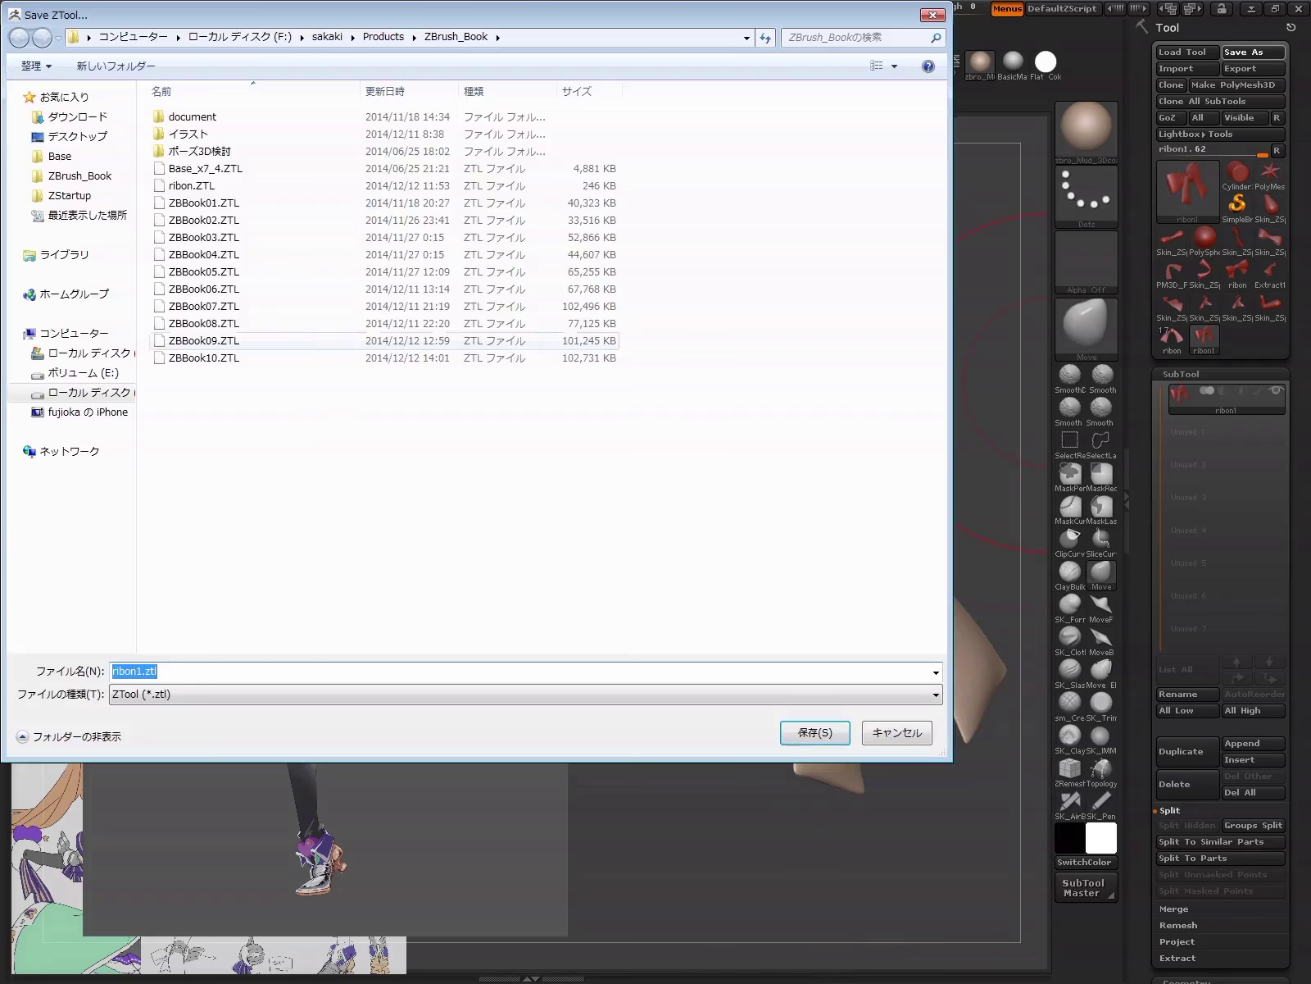
double_click(192, 186)
click(665, 503)
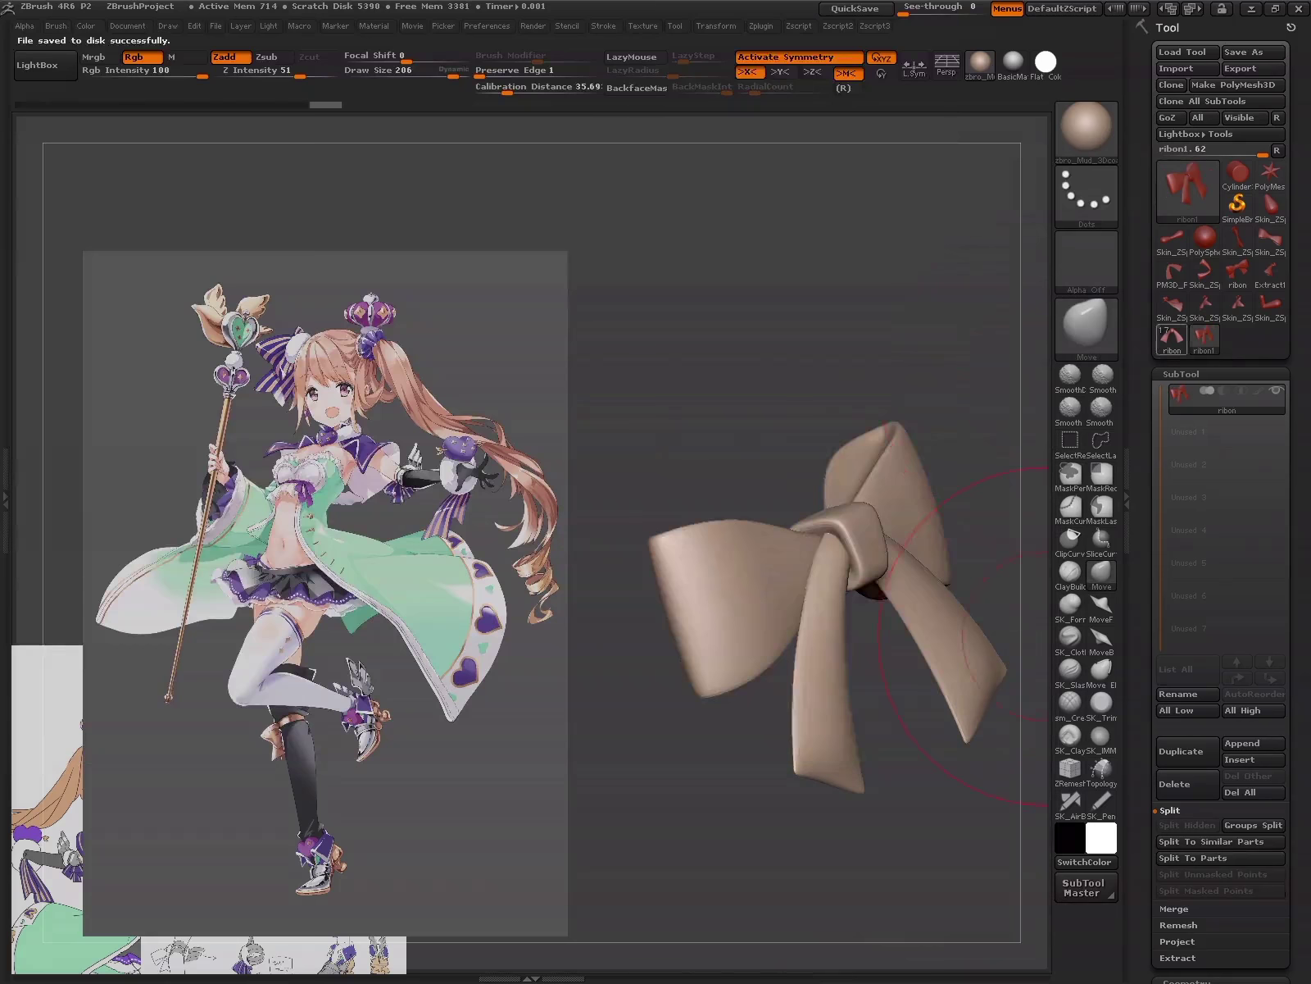
- Select the other bow piece and bend its right wing downward with Transpose
click(1181, 524)
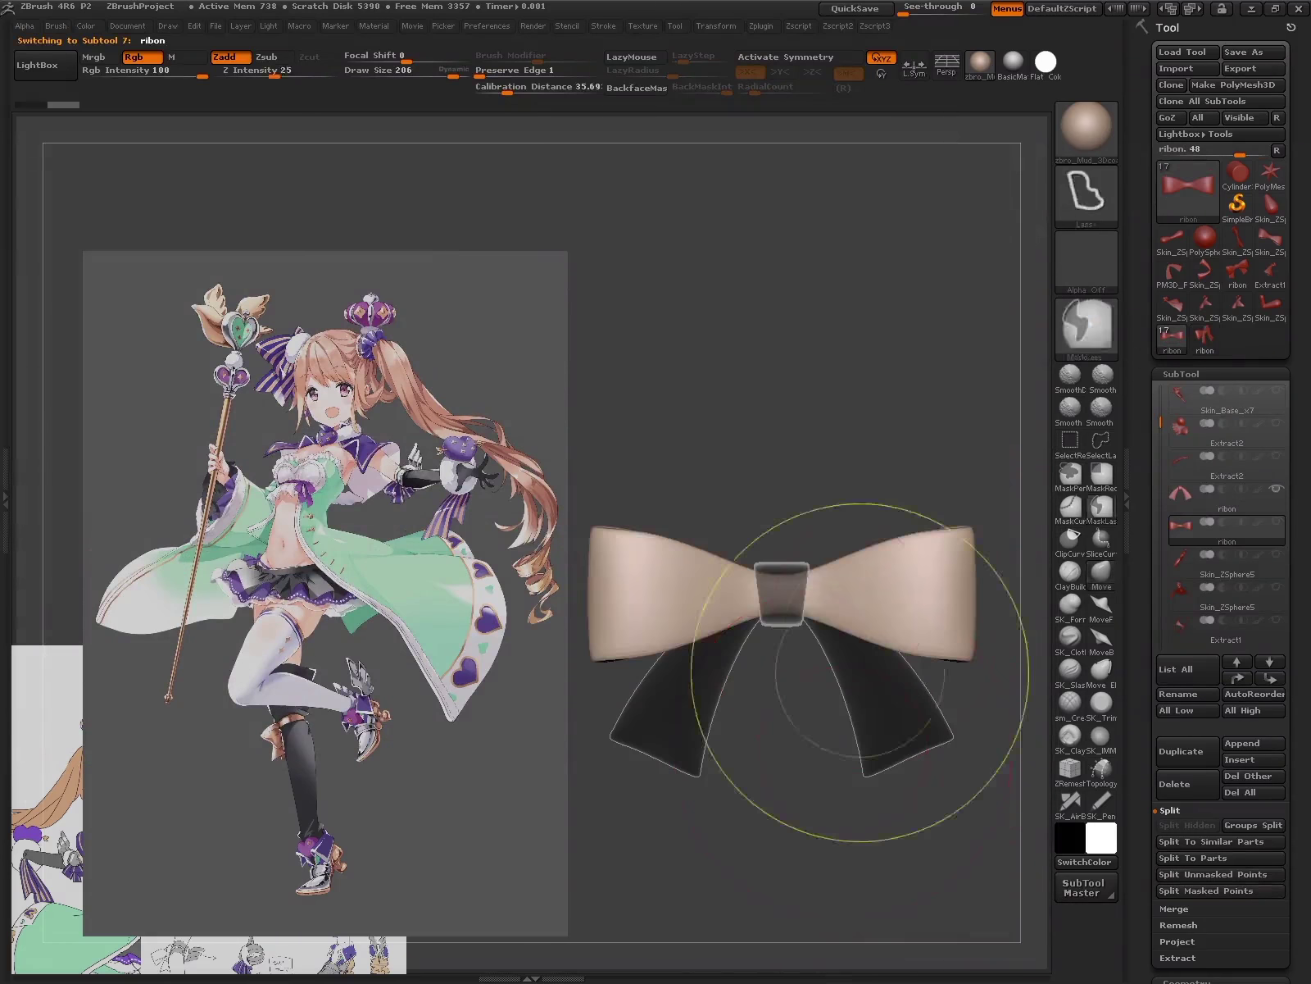
key(shift+f)
key(shift+d)
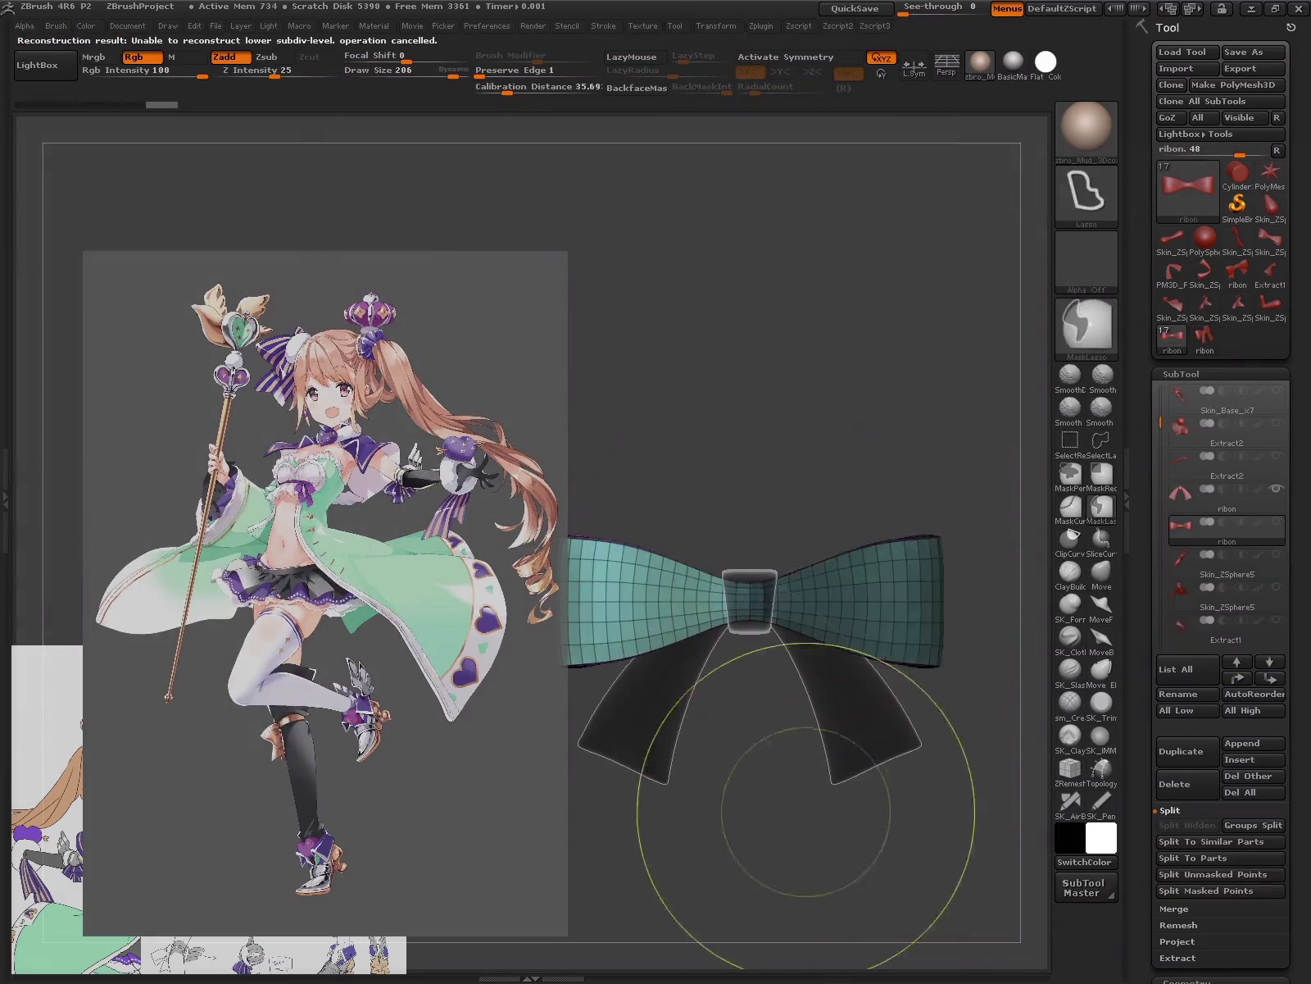
key(w)
drag(750, 587, 1030, 587)
key(q)
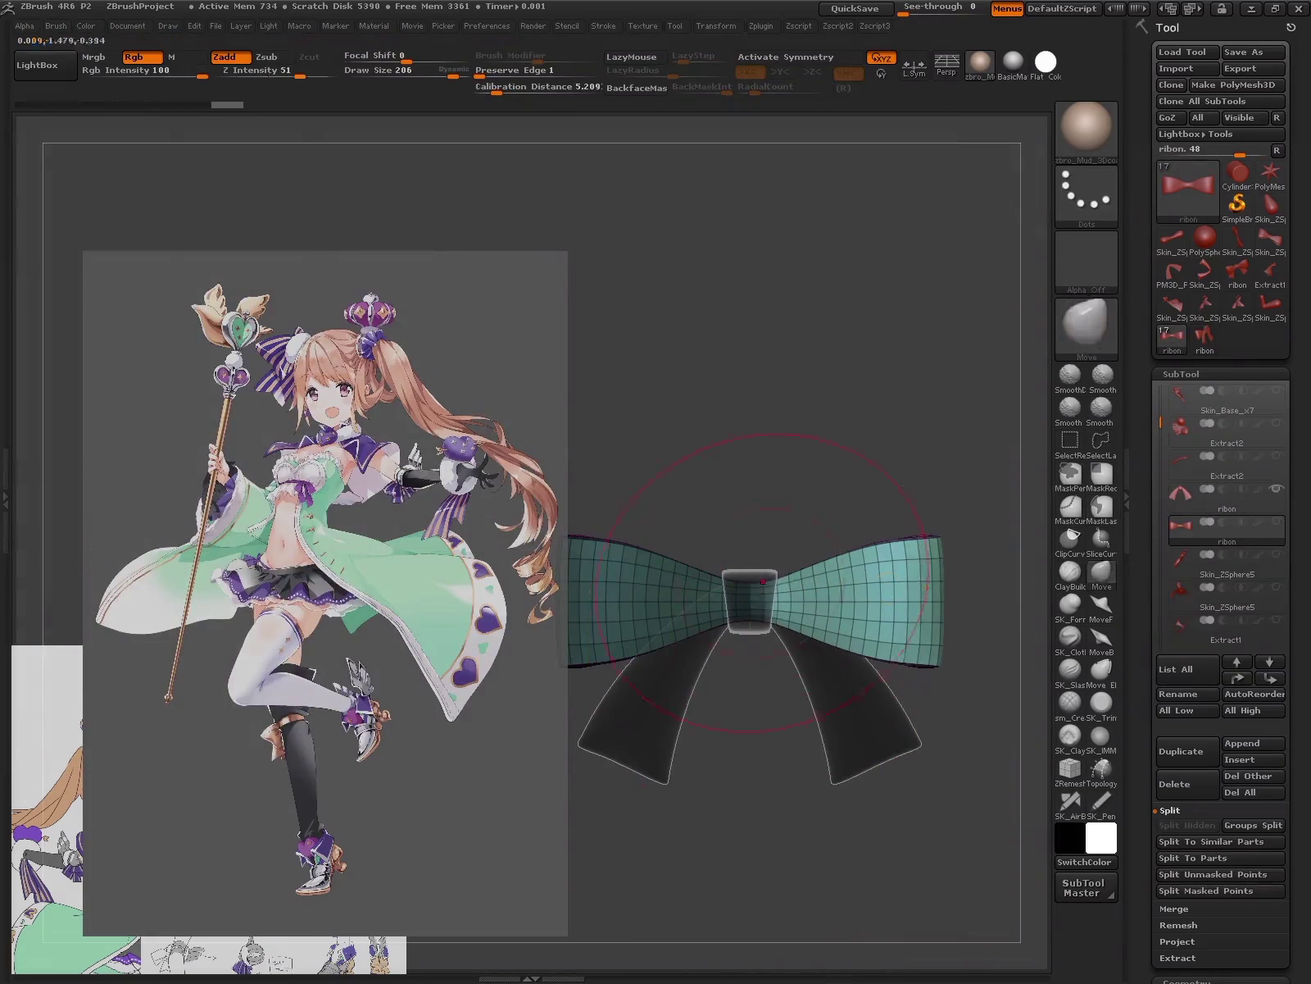
key(w)
mouse_move(889, 587)
mouse_down()
mouse_move(827, 649)
mouse_move(829, 613)
mouse_up()
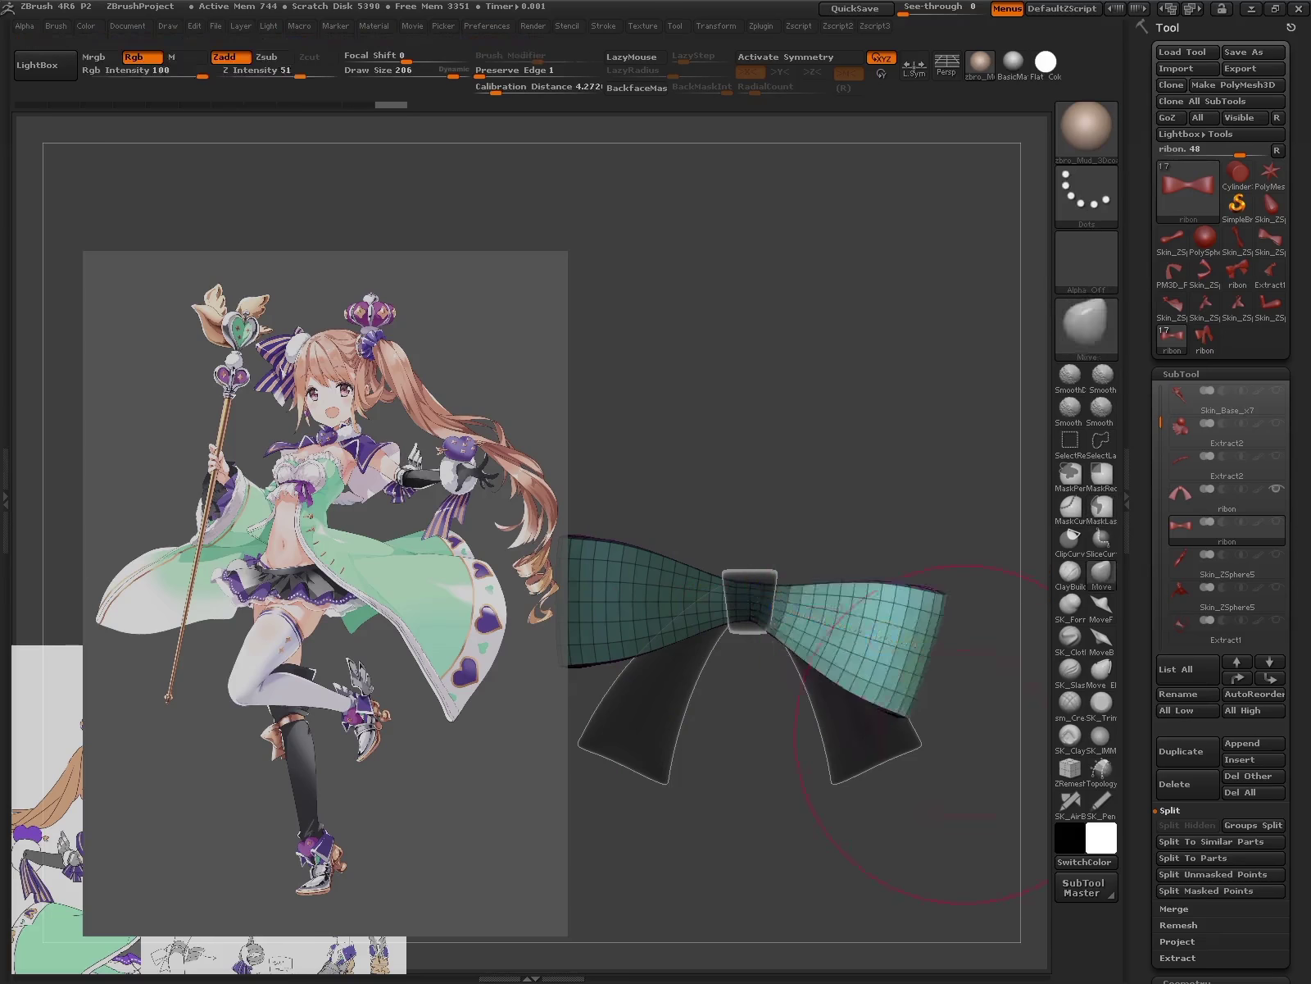
drag(910, 722, 943, 688)
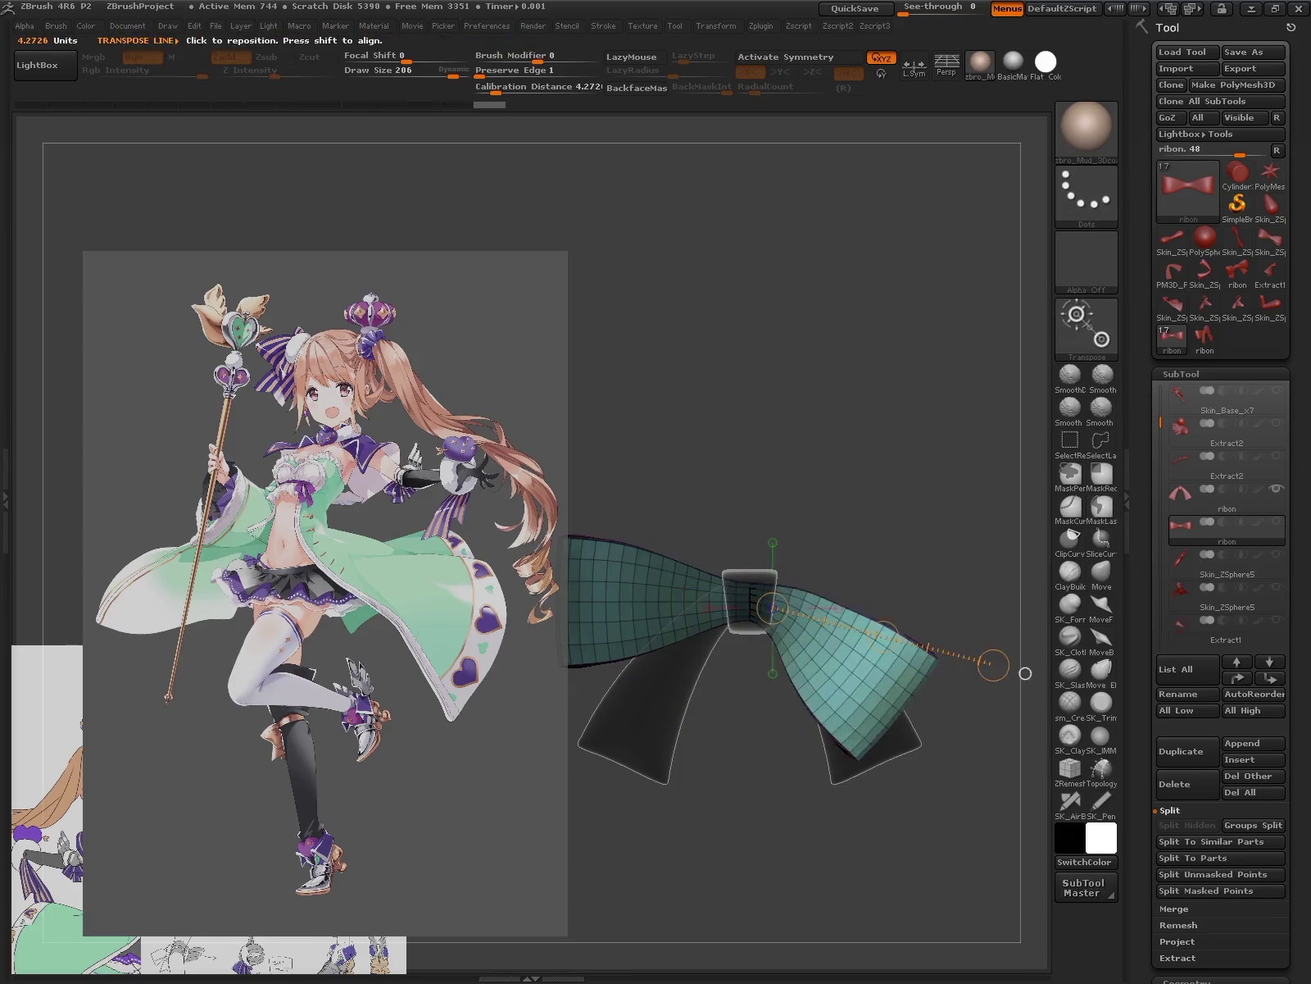
key(q)
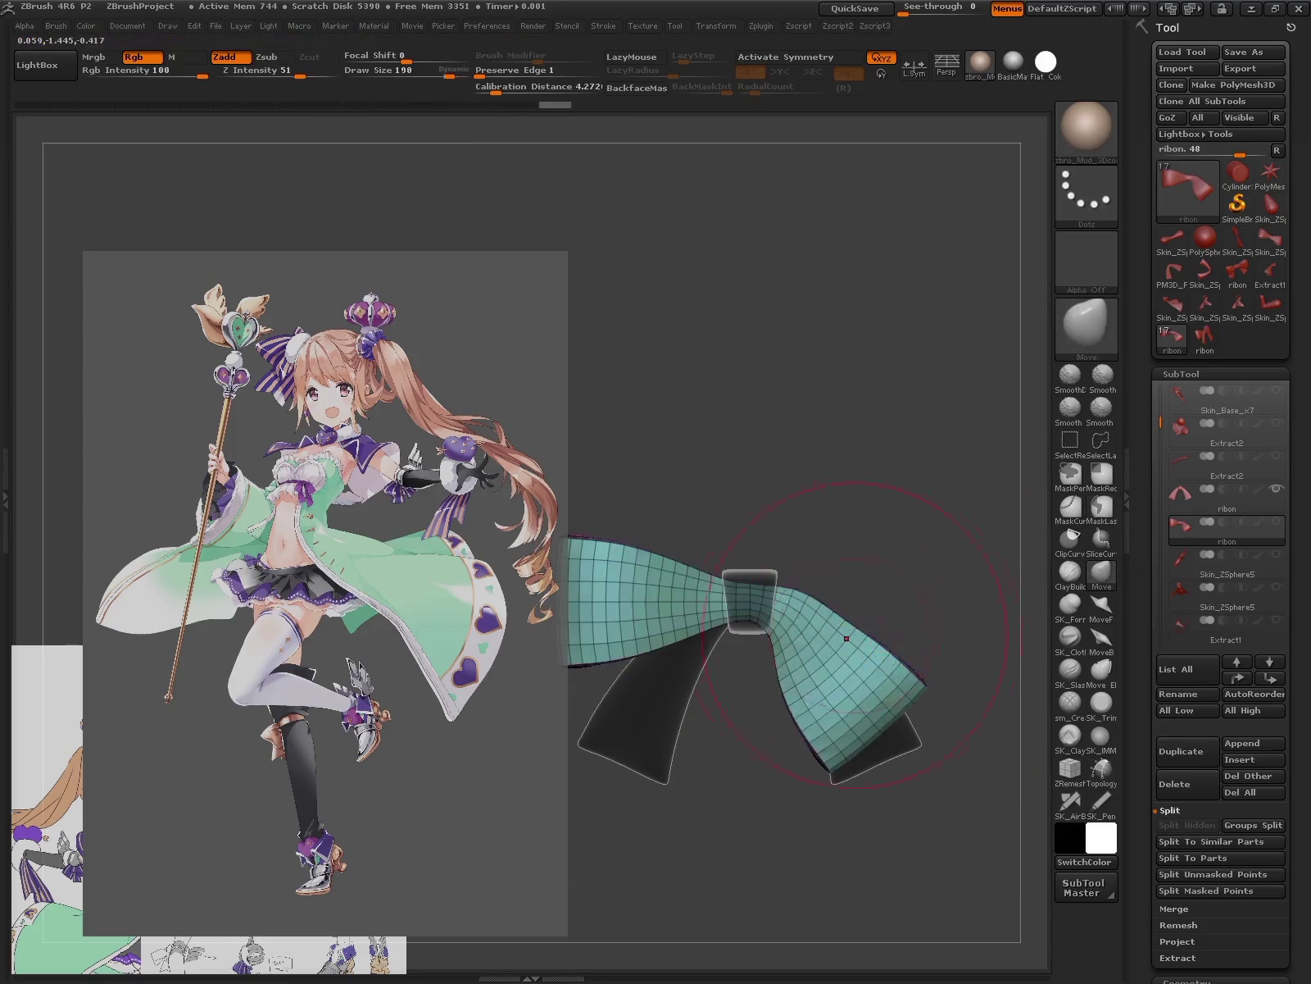
- Rotate the bow's left wing downward around the knot
scroll(789, 672, up, 2)
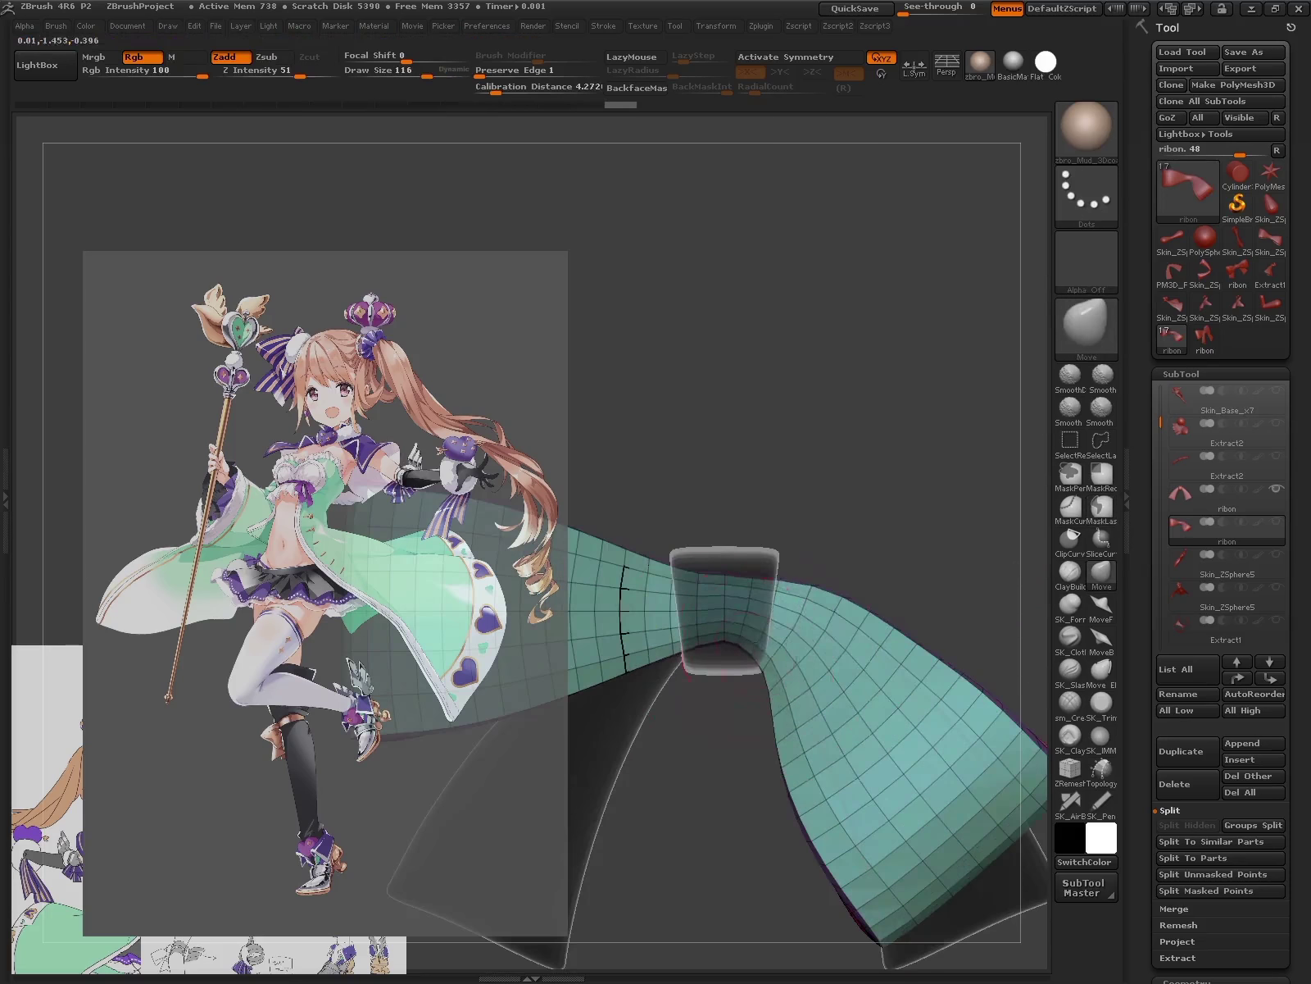
mouse_move(791, 788)
mouse_down()
mouse_move(849, 723)
mouse_move(907, 579)
mouse_move(784, 698)
mouse_up()
mouse_move(851, 812)
mouse_down()
mouse_move(790, 673)
mouse_move(820, 623)
mouse_move(867, 597)
mouse_up()
key(w)
key(q)
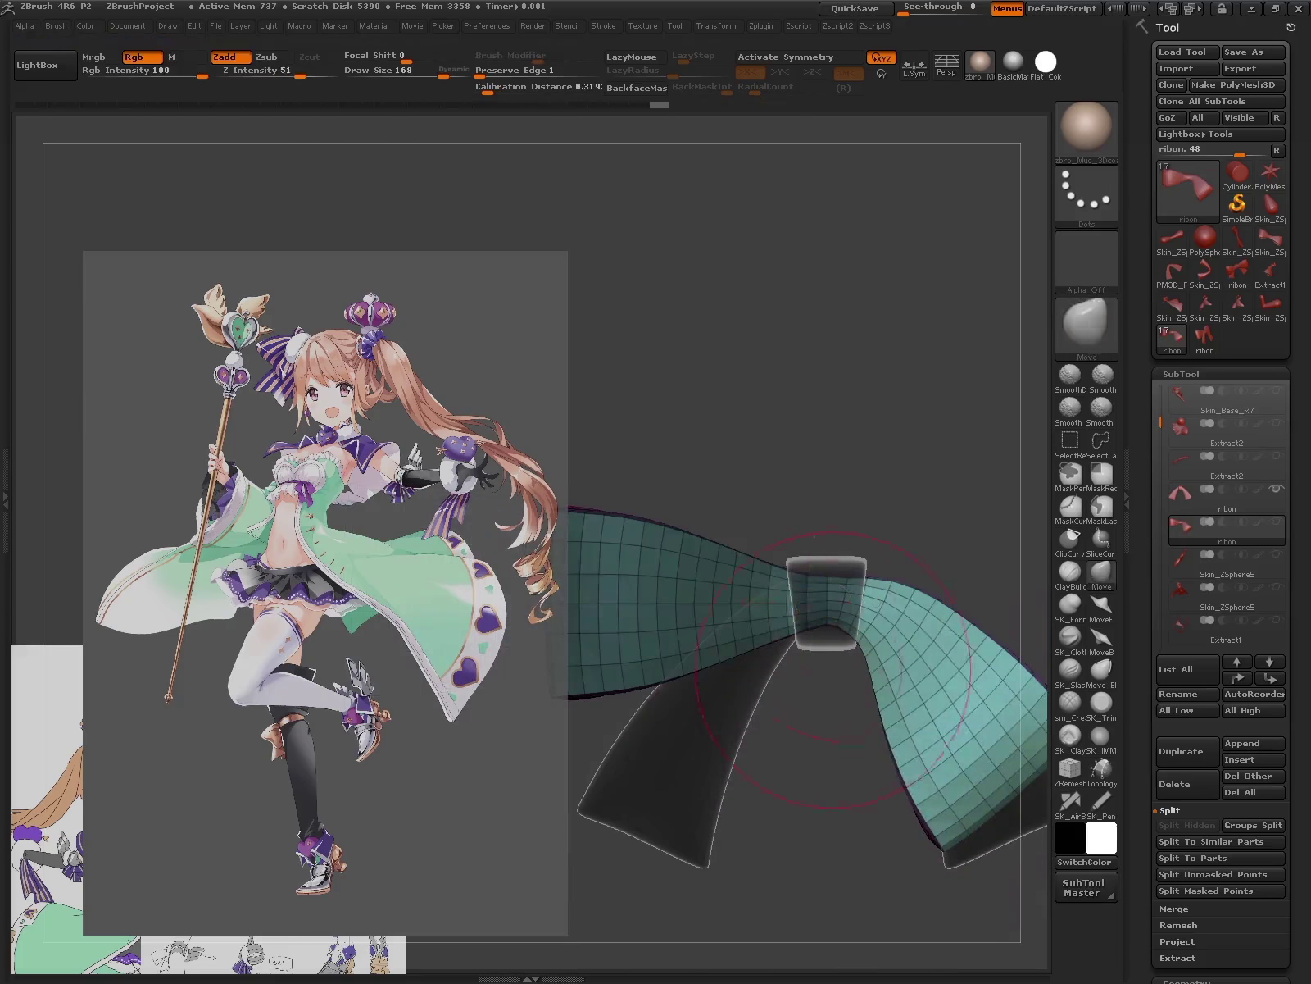
drag(824, 762, 943, 560)
key(w)
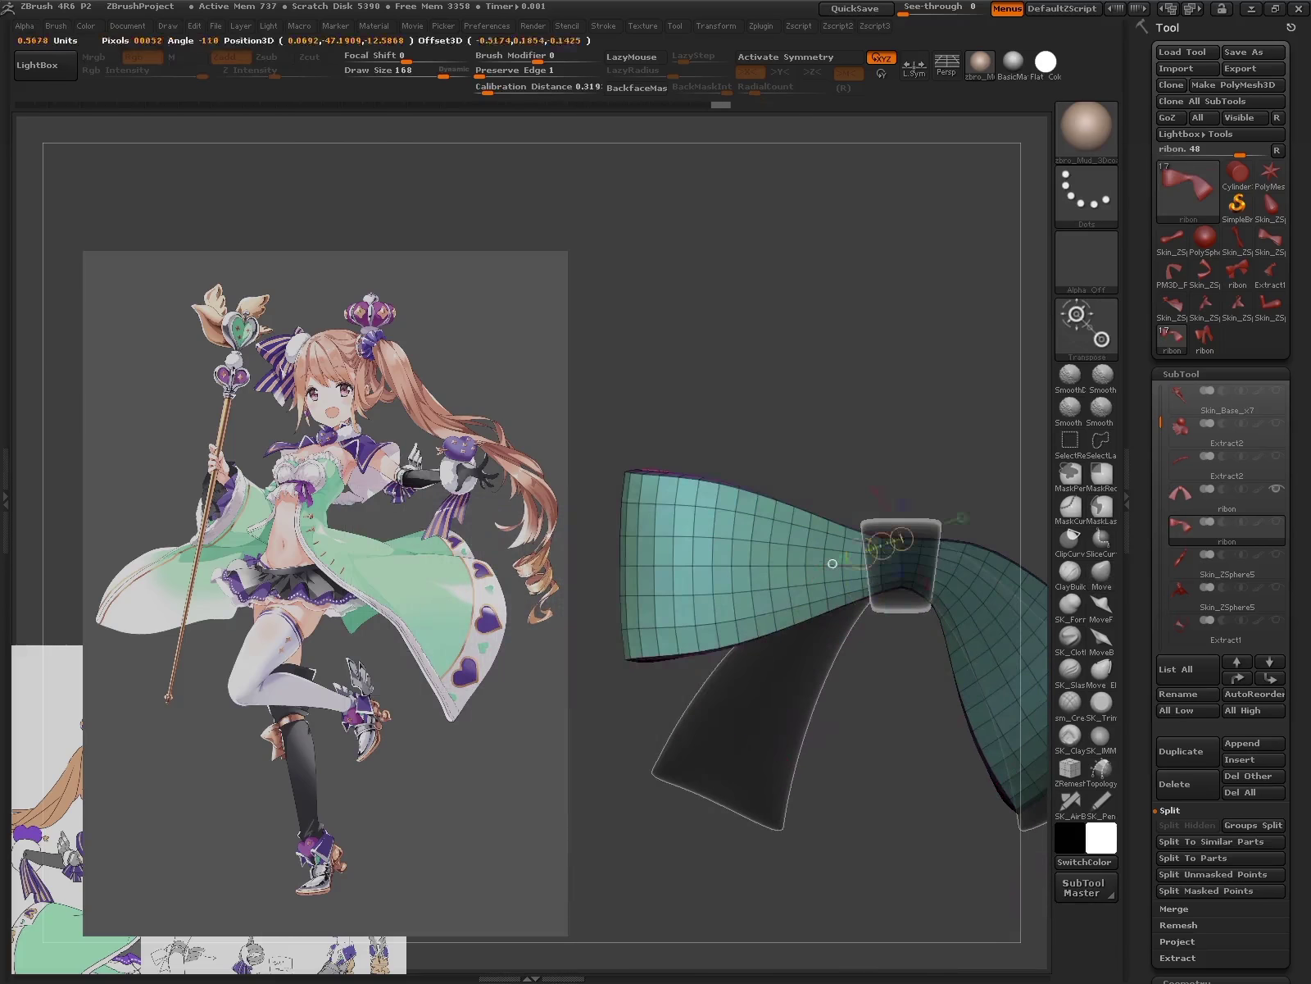
drag(833, 563, 819, 611)
key(q)
- Rotate the left wing further downward and compare both wings
key(w)
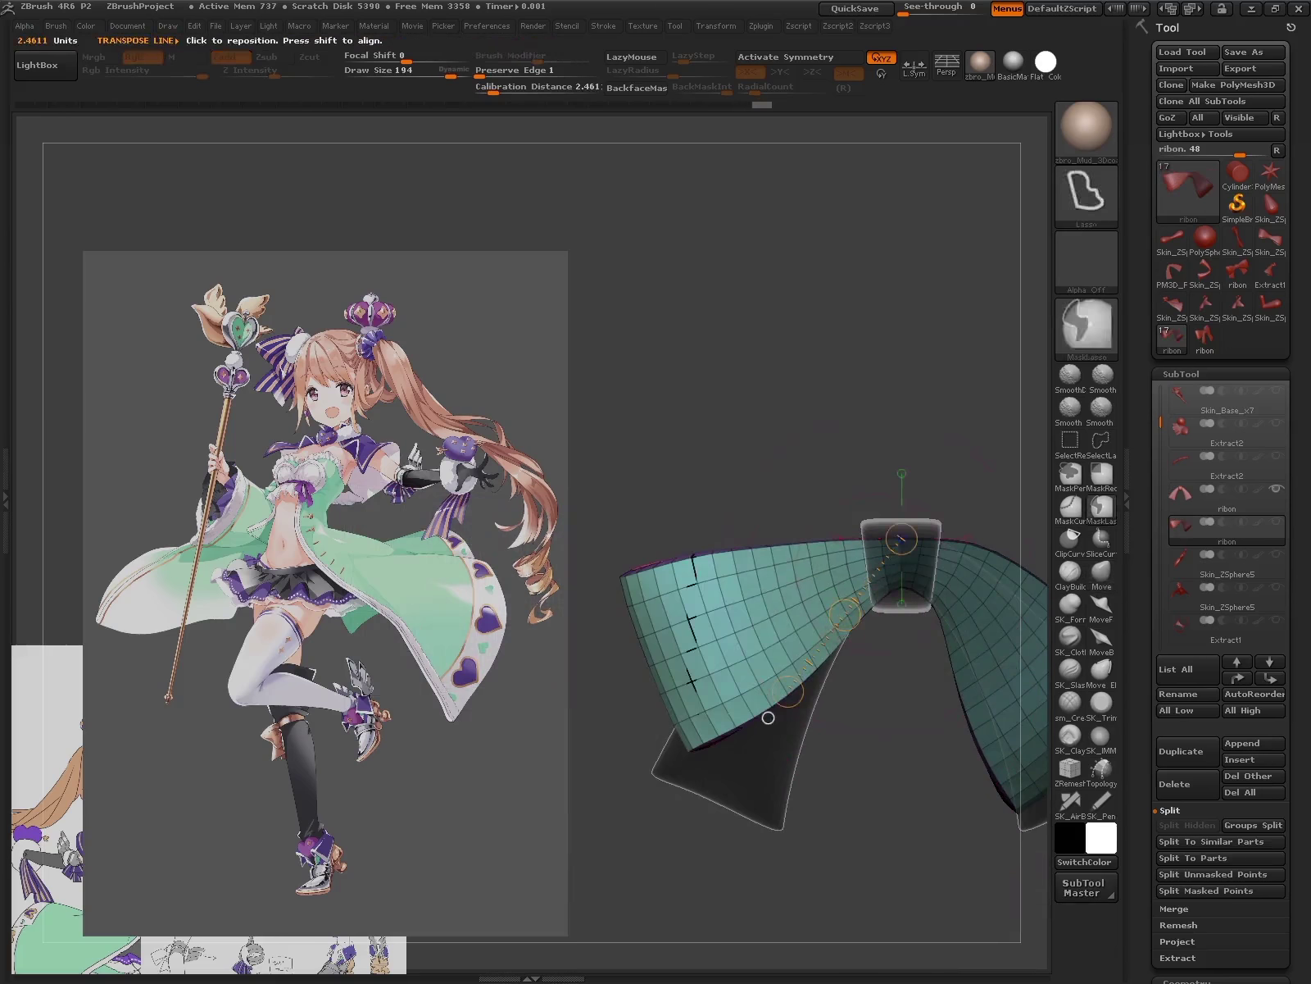
key(q)
key(w)
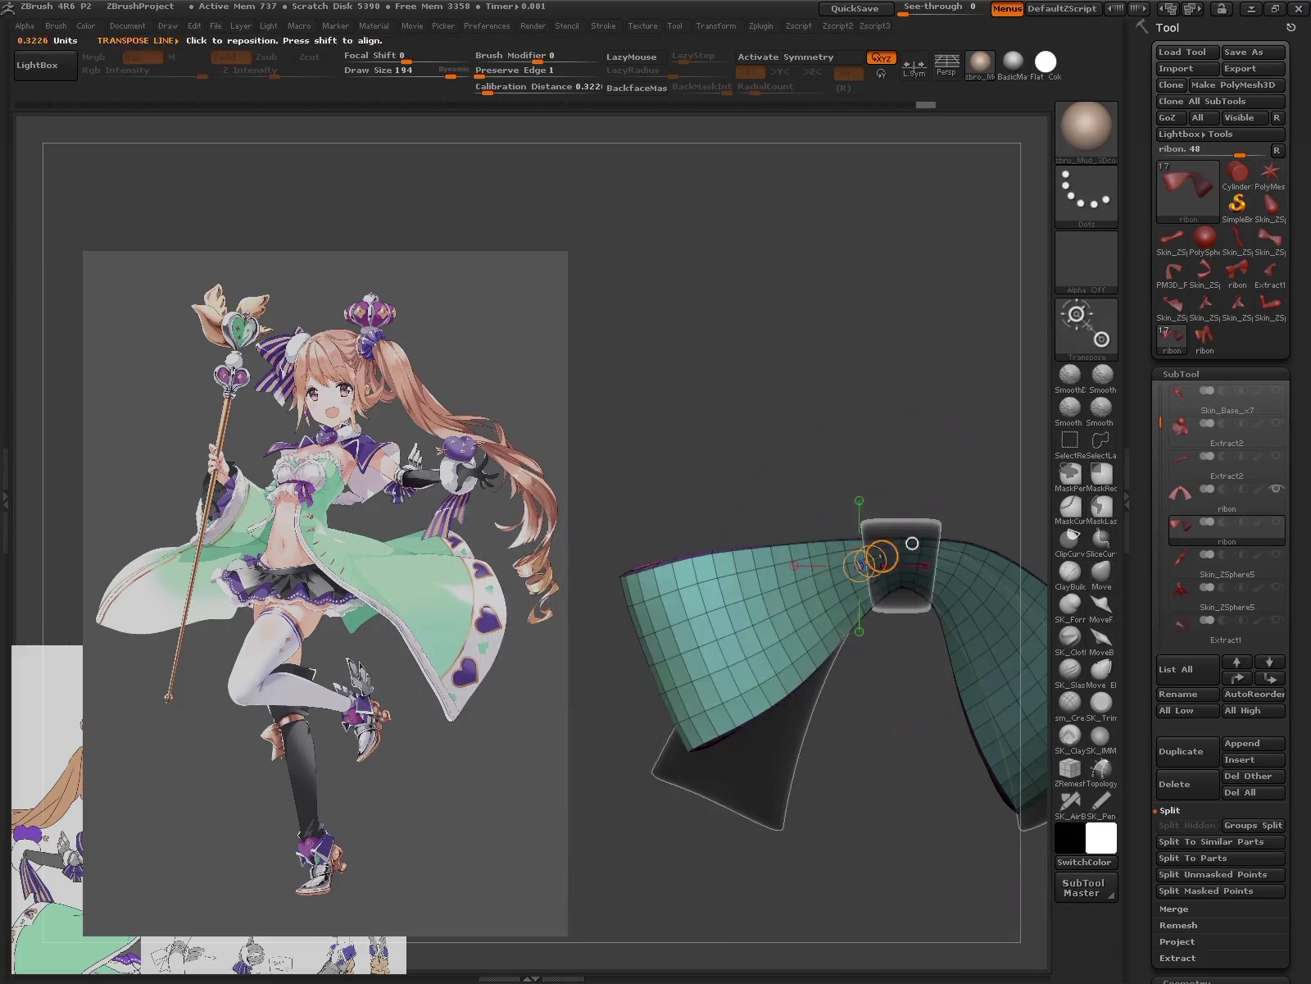
drag(851, 634, 828, 715)
key(b)
key(m)
key(v)
key(q)
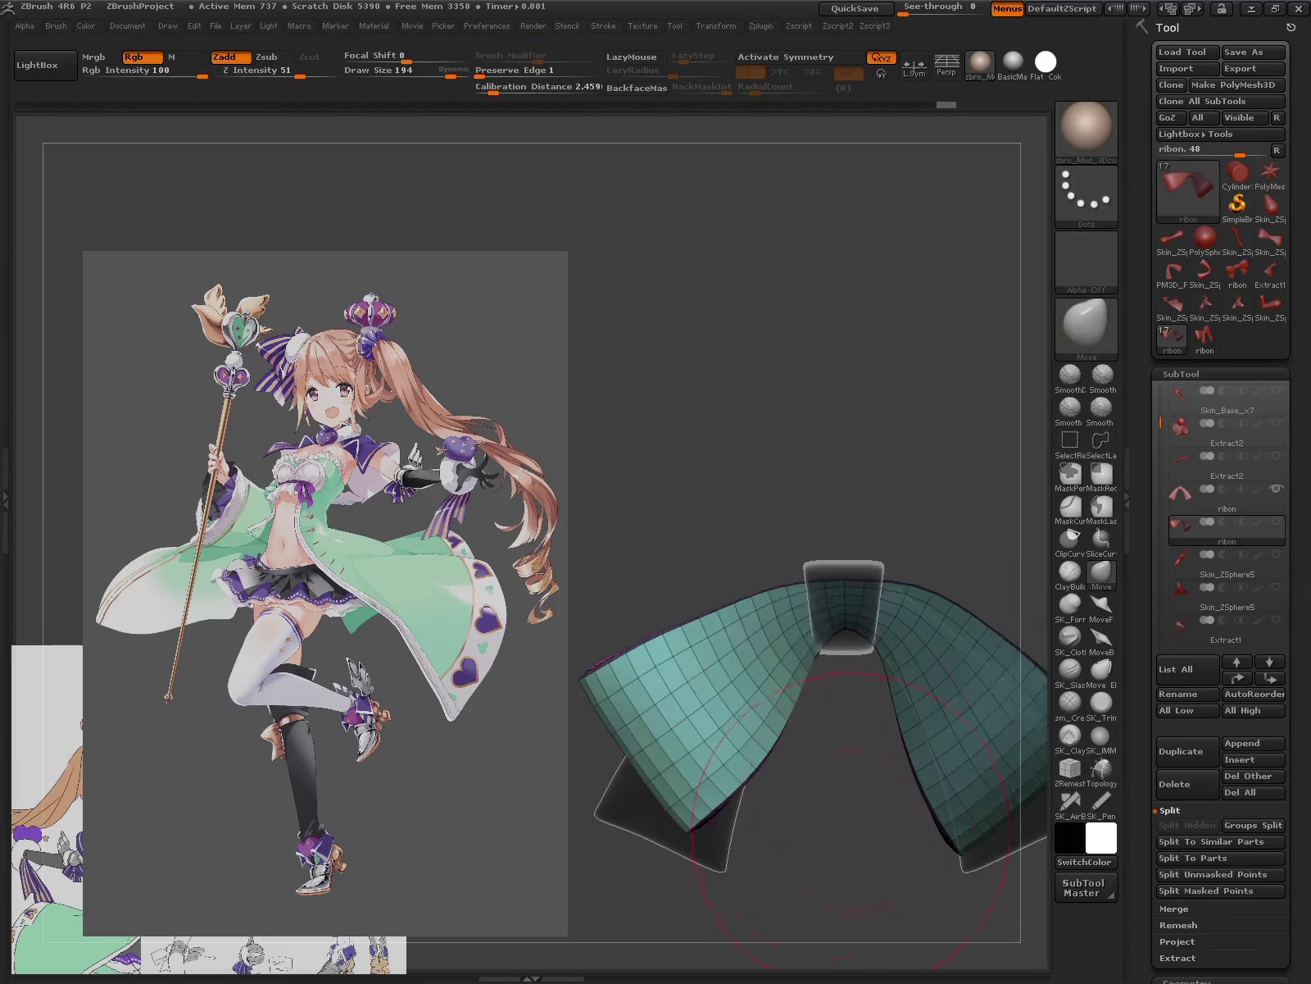
drag(942, 762, 868, 762)
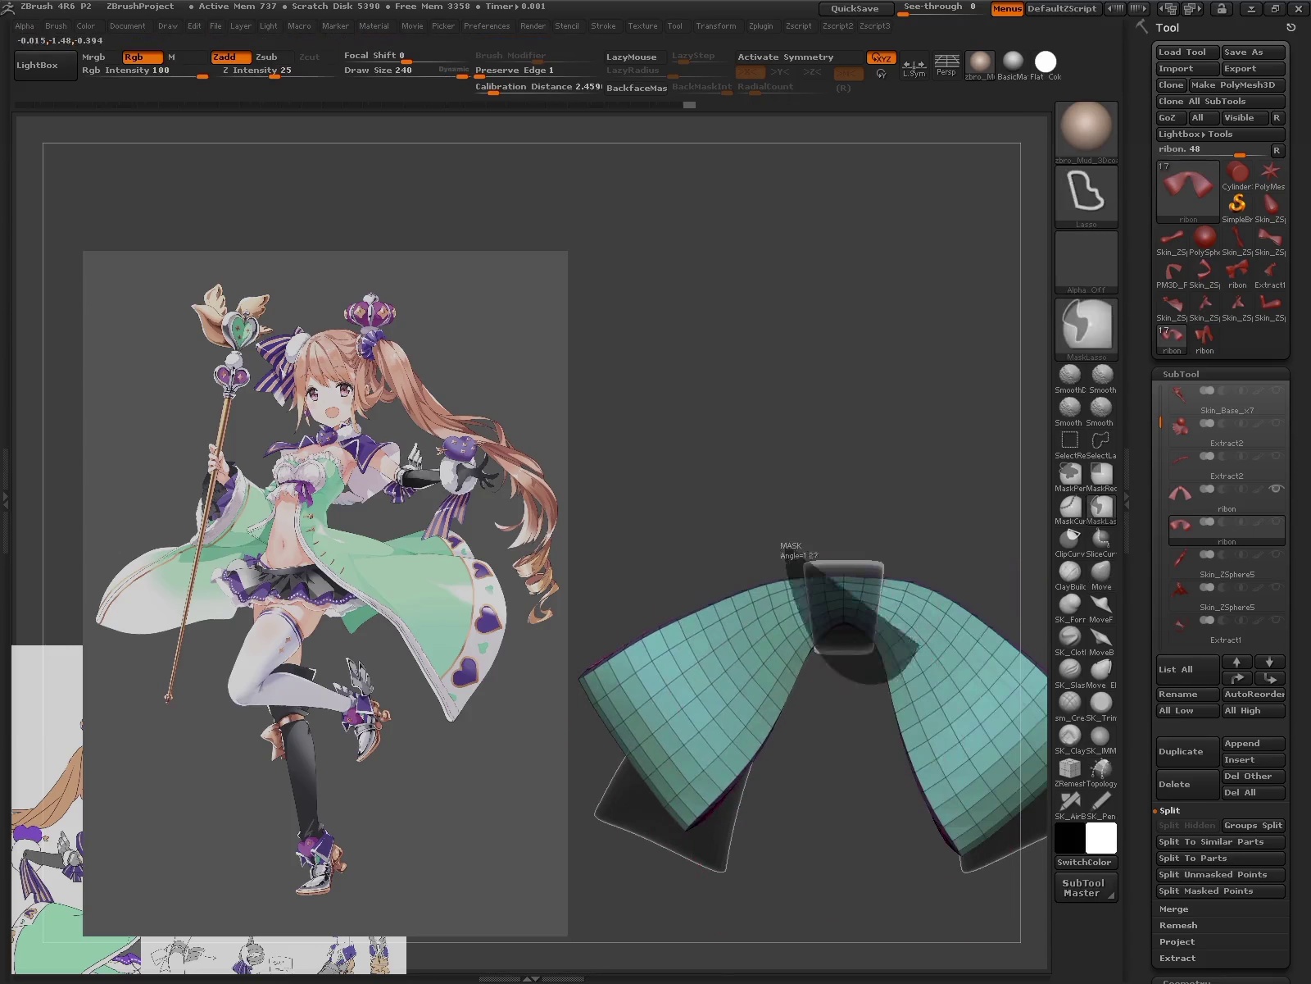
- Mask the right wing and rotate from the knot to angle the wings down
key(w)
drag(803, 578, 833, 699)
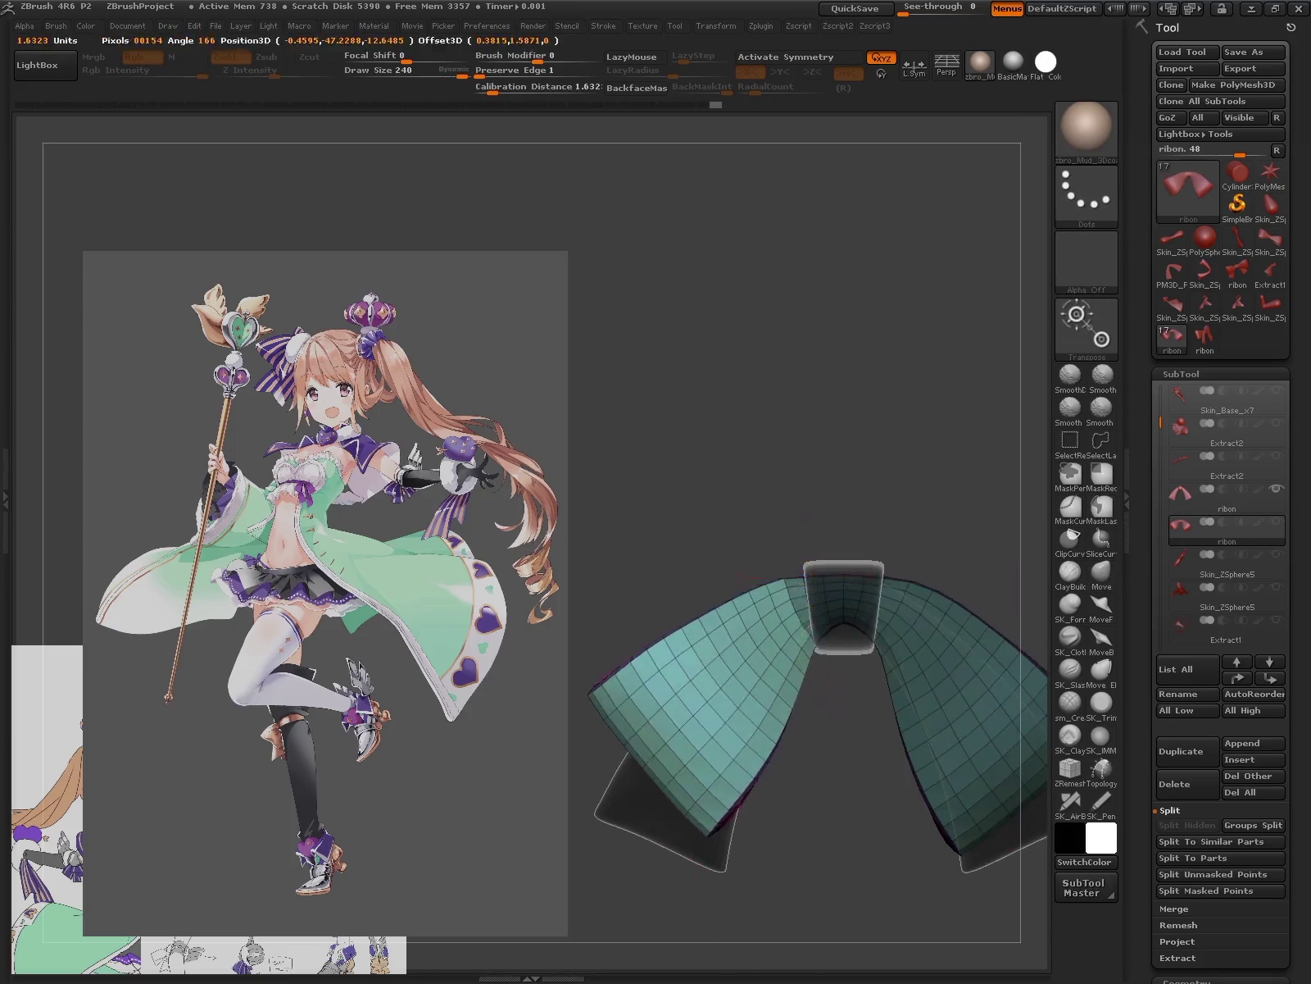
key(w)
drag(803, 578, 837, 728)
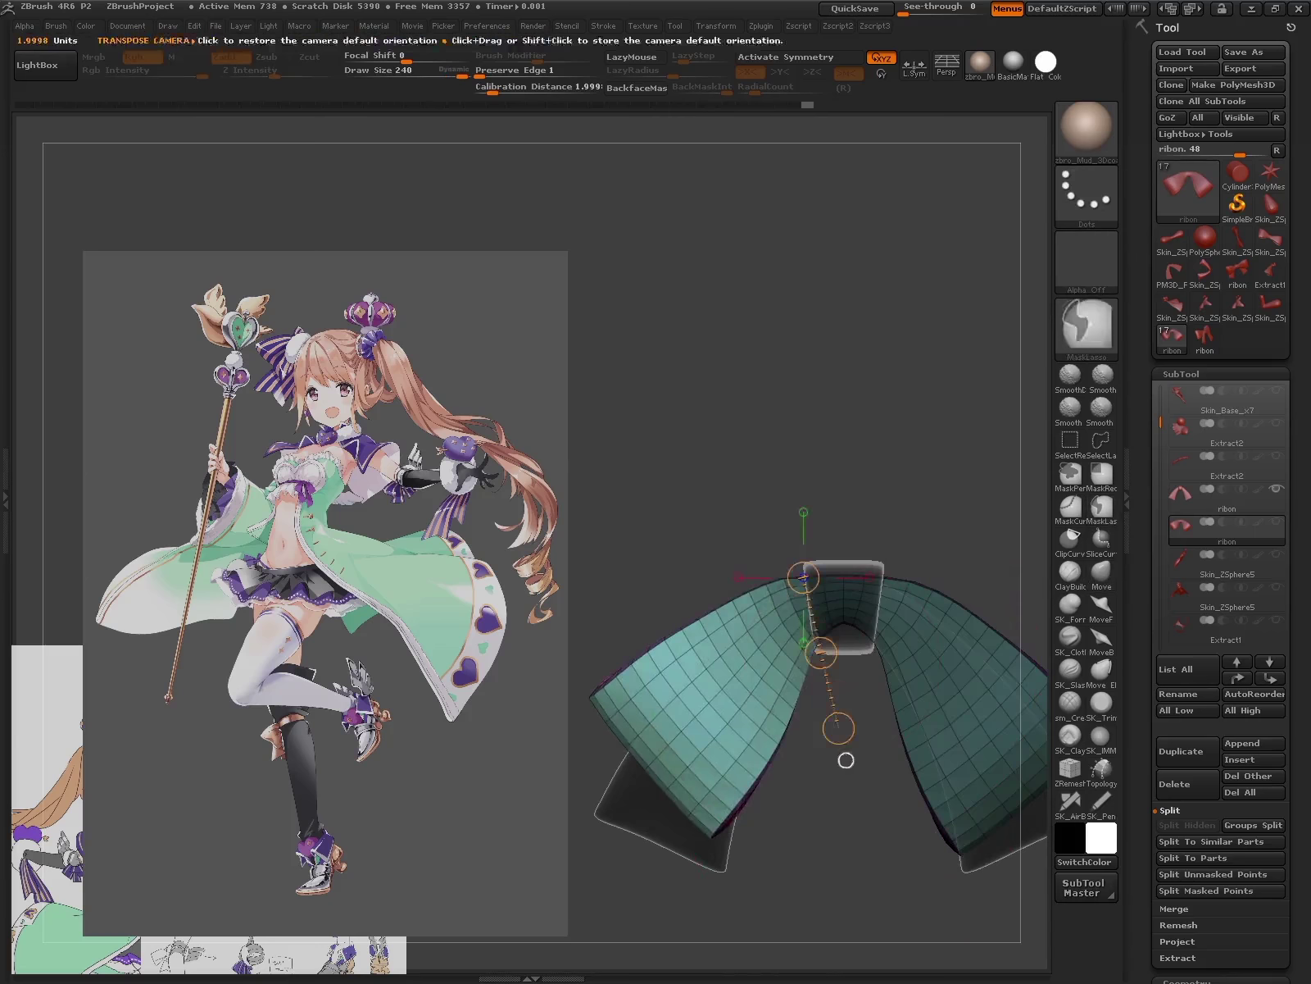
key(b)
key(m)
key(v)
key(q)
alt+drag(849, 295, 787, 590)
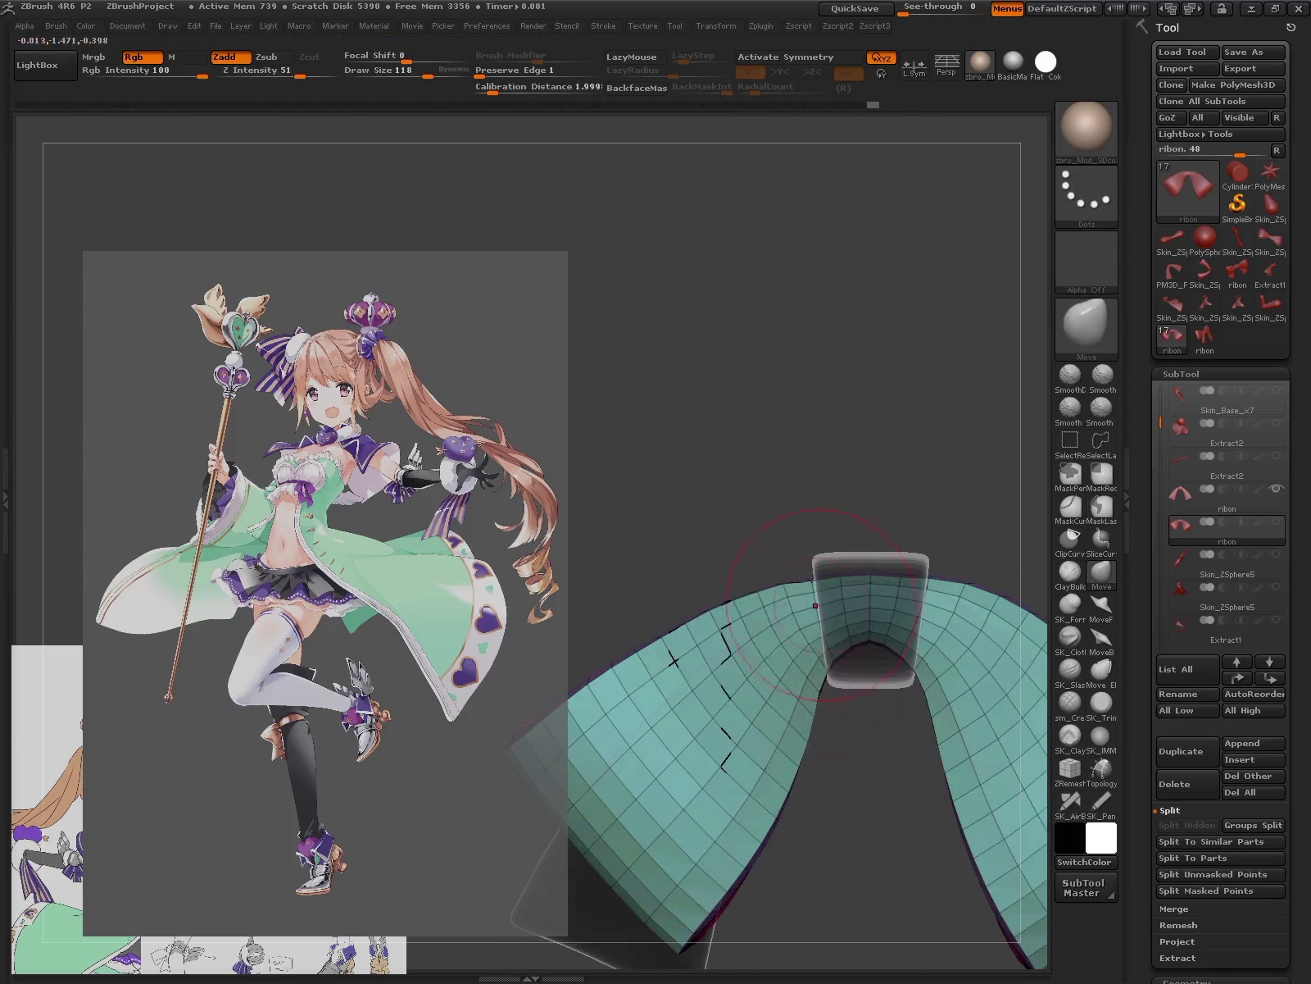
drag(805, 821, 899, 747)
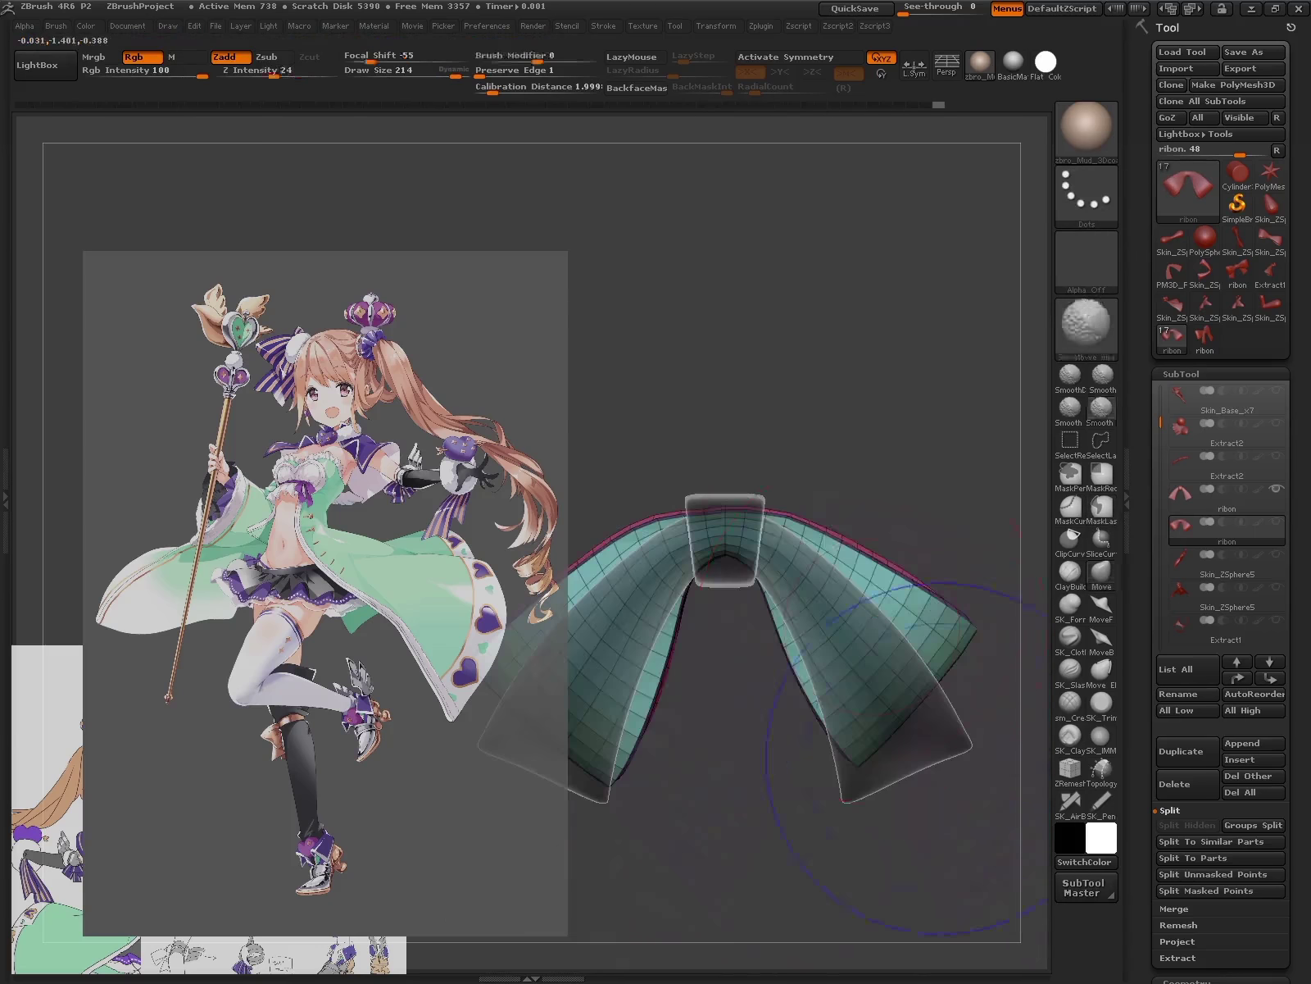
mouse_move(791, 616)
mouse_down()
mouse_move(811, 671)
mouse_move(790, 375)
mouse_move(827, 560)
mouse_move(843, 525)
mouse_up()
key(shift+f)
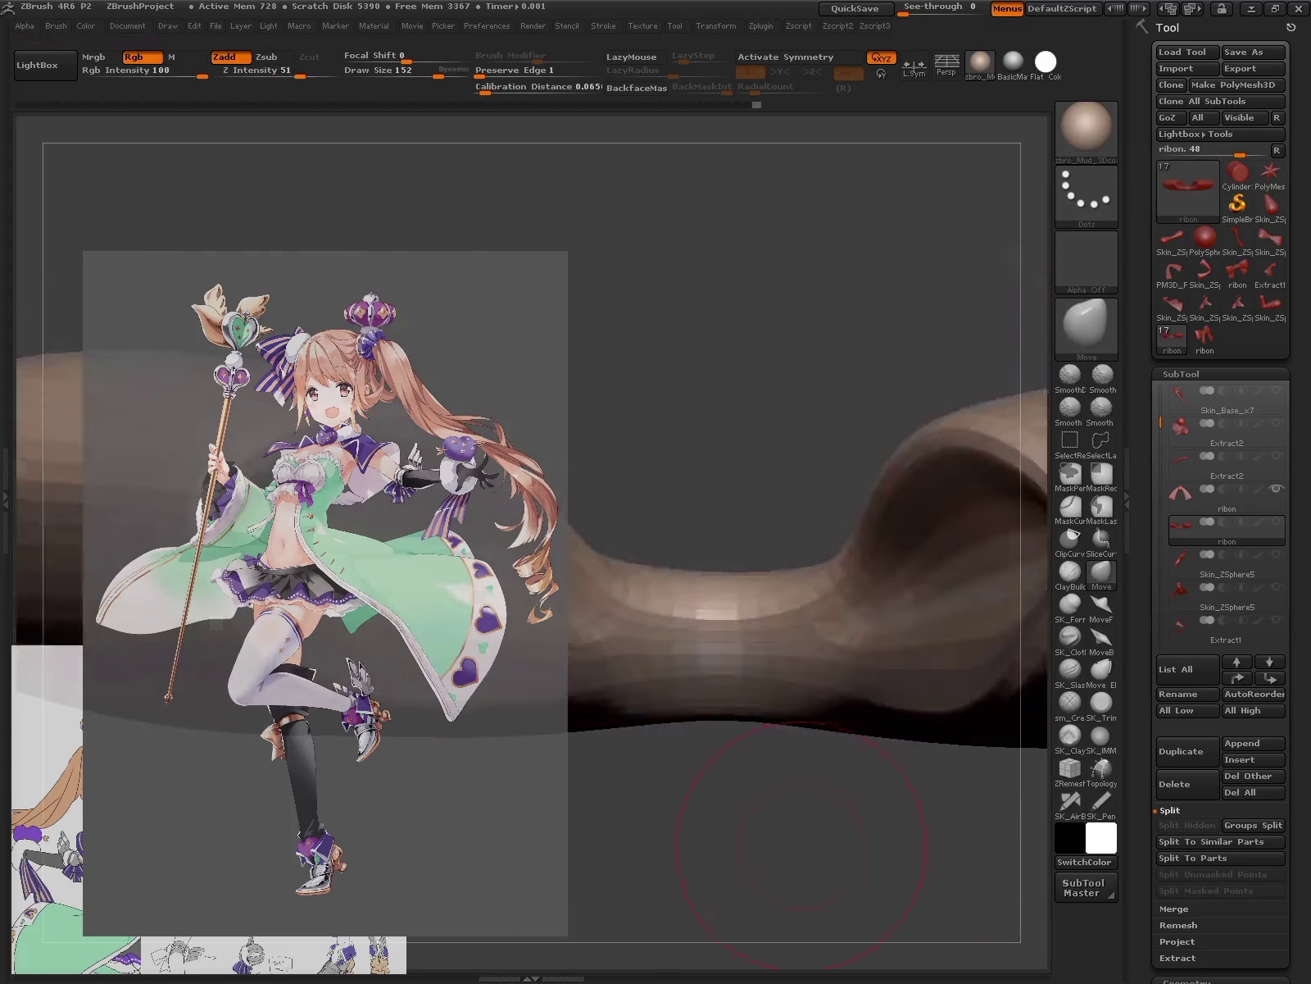
drag(693, 660, 790, 556)
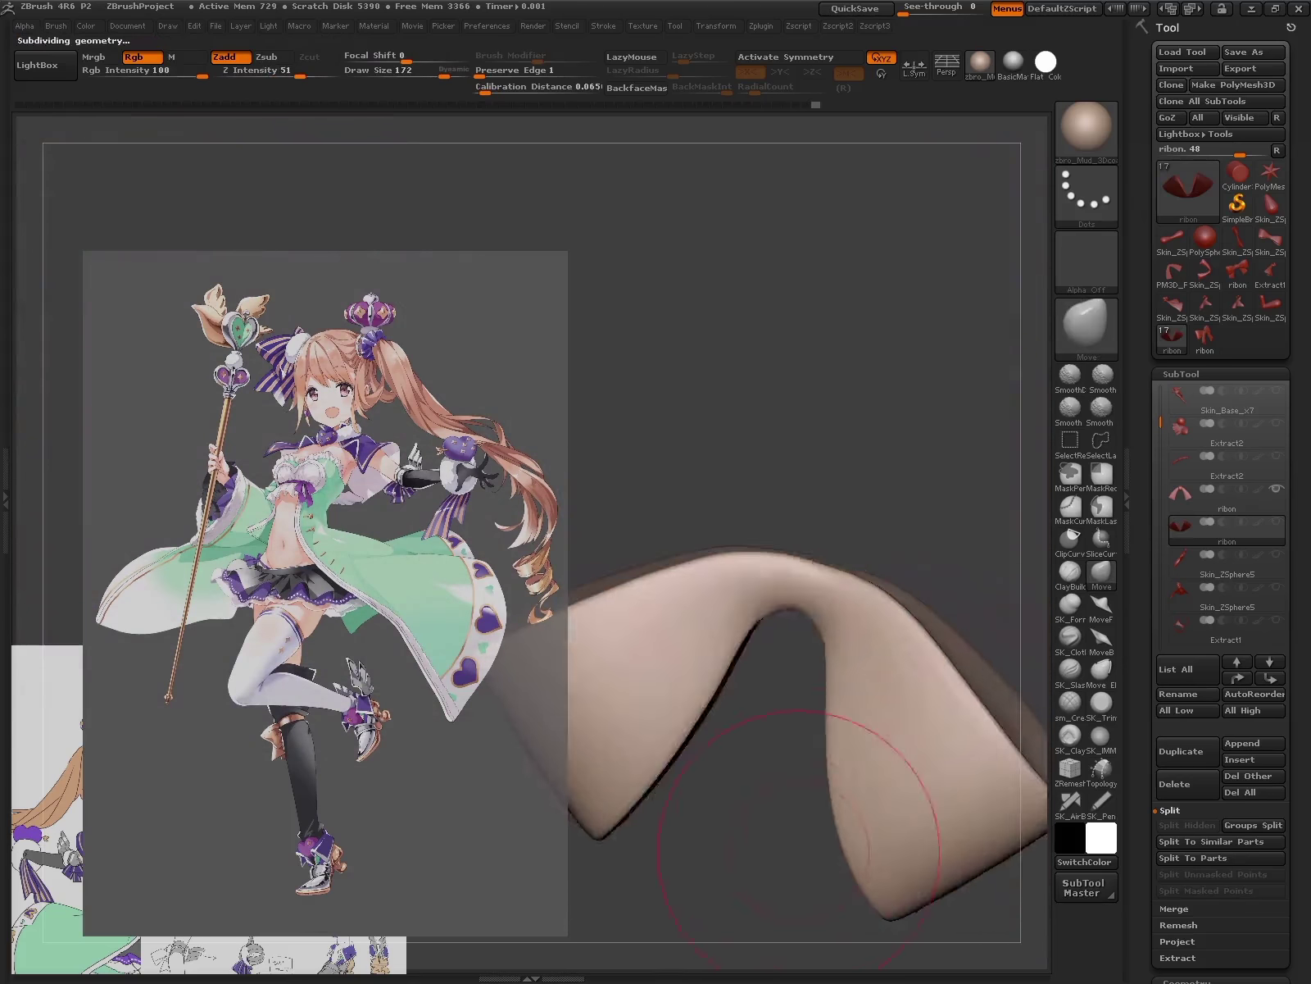
- Select the arch-shaped ribon subtool and swing one hanging tail's lower end to the left
click(1181, 492)
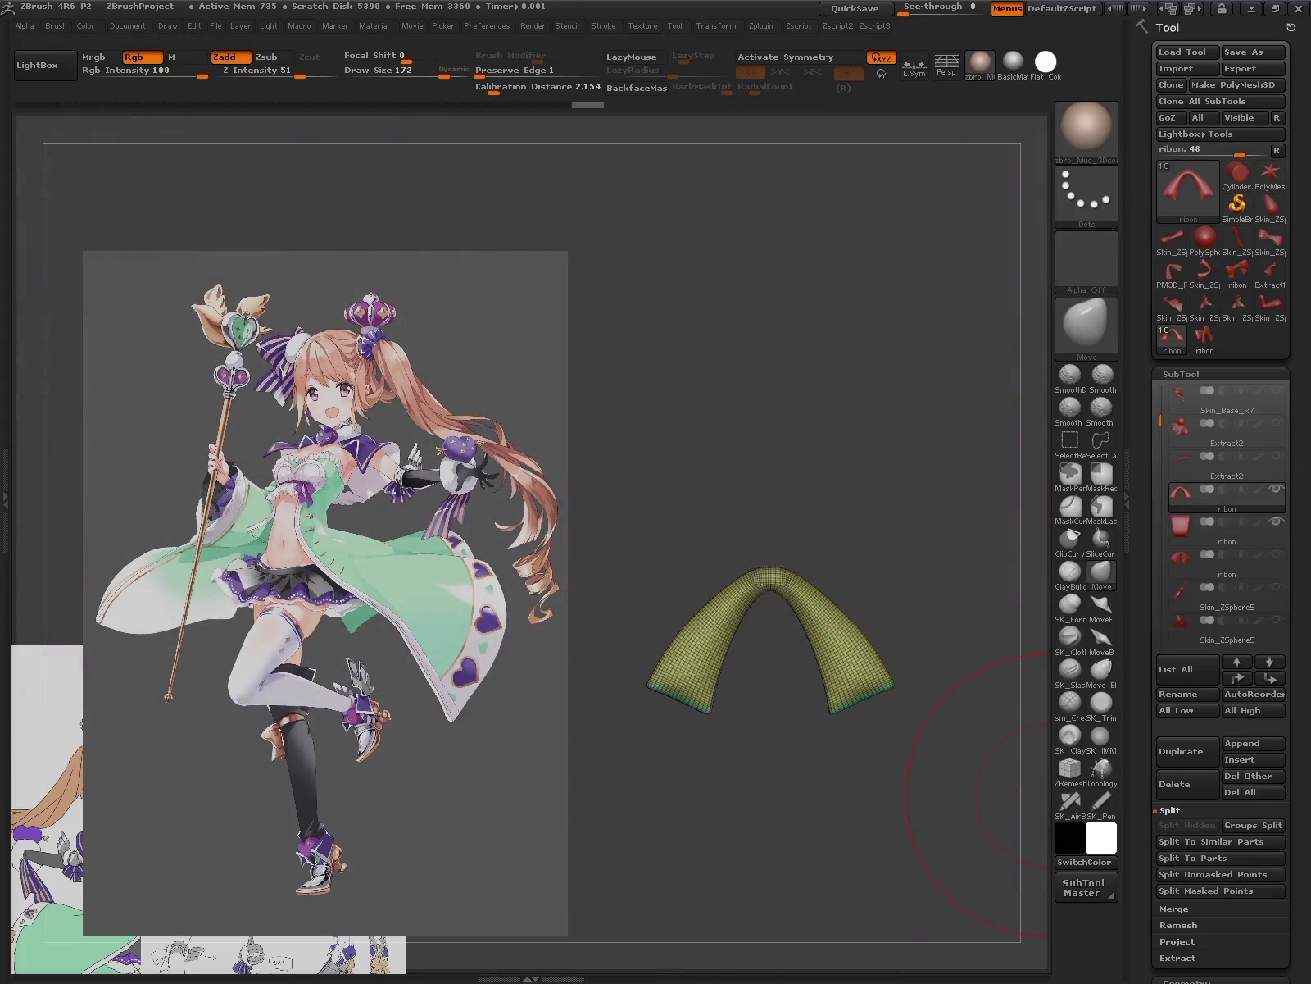
key(shift+f)
key(shift+f)
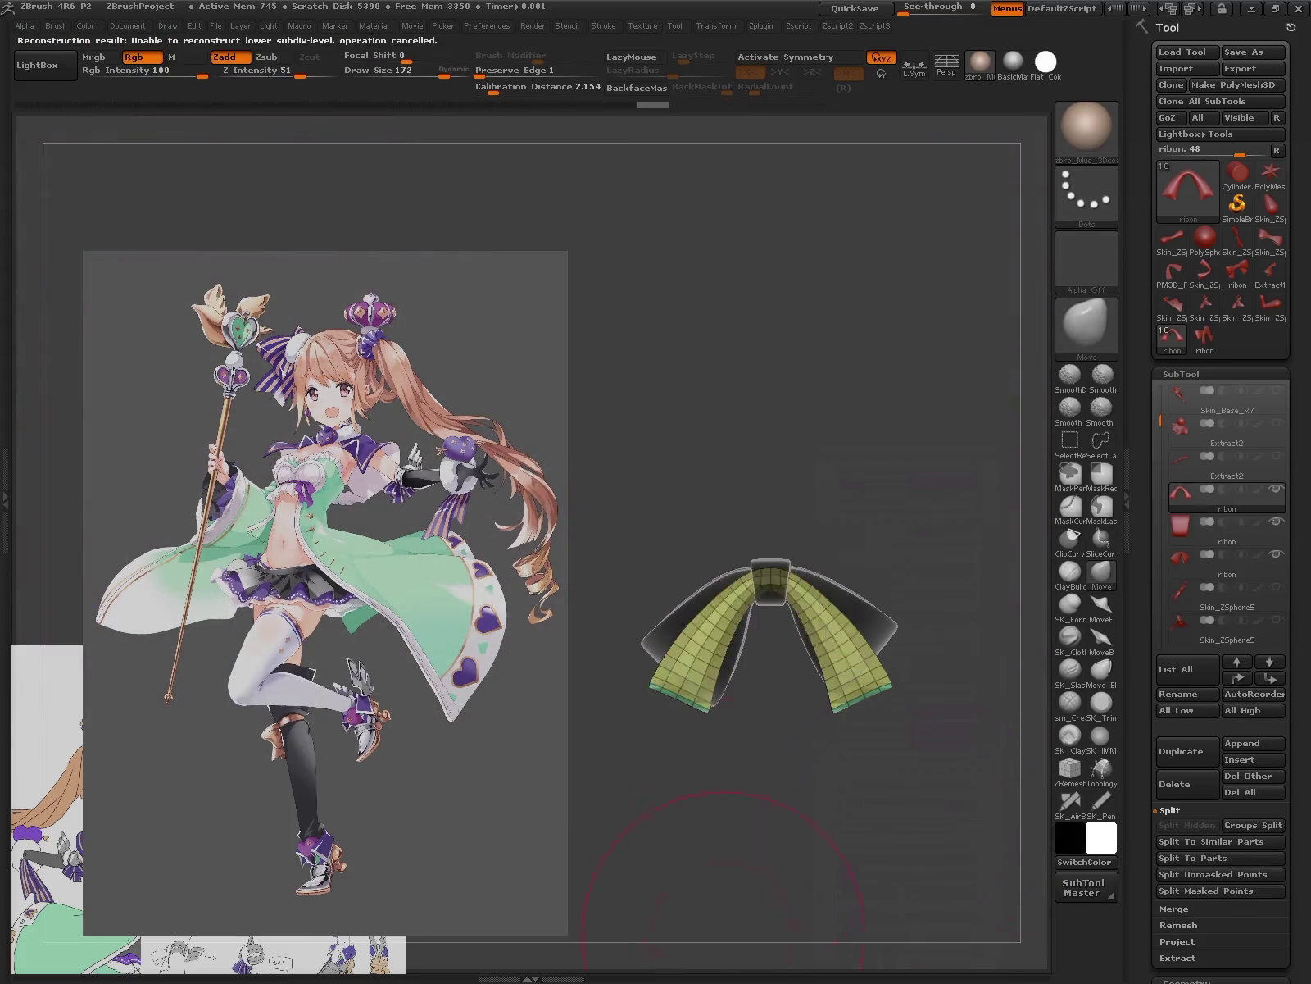
key(w)
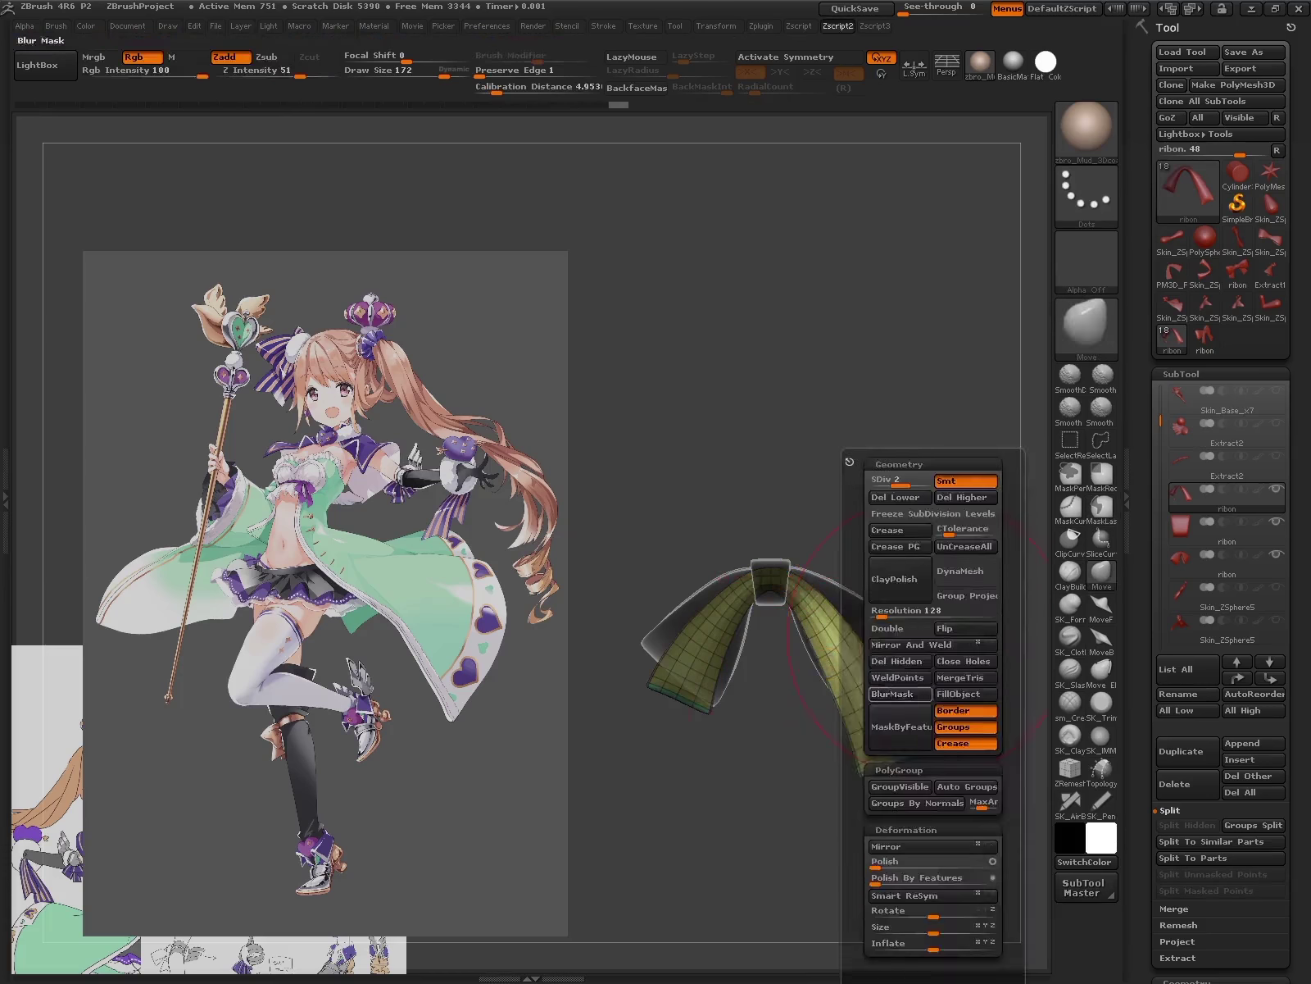
drag(885, 779, 676, 778)
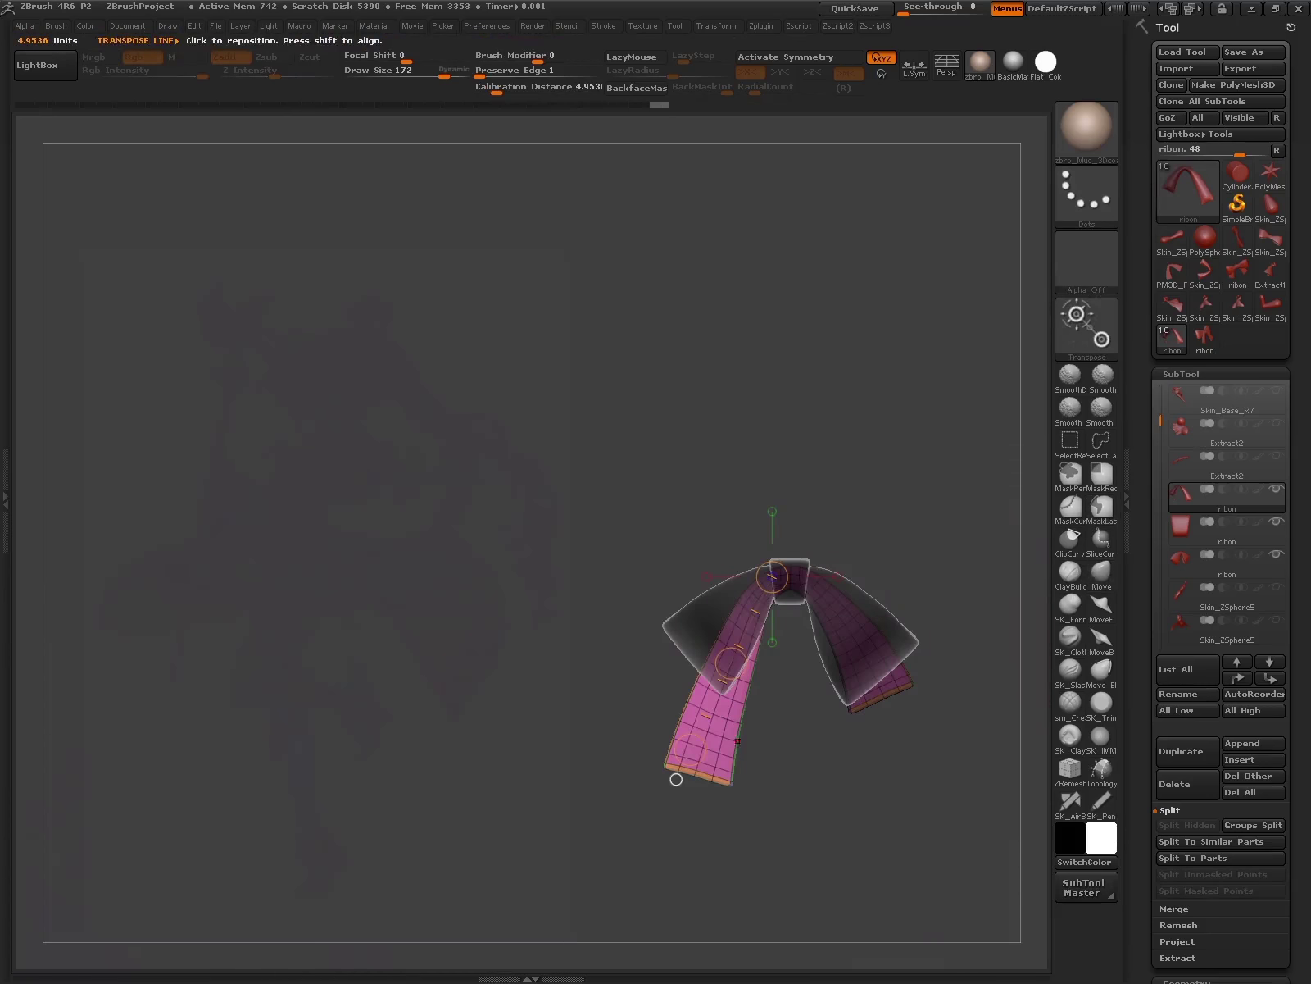
key(q)
key(space)
key(w)
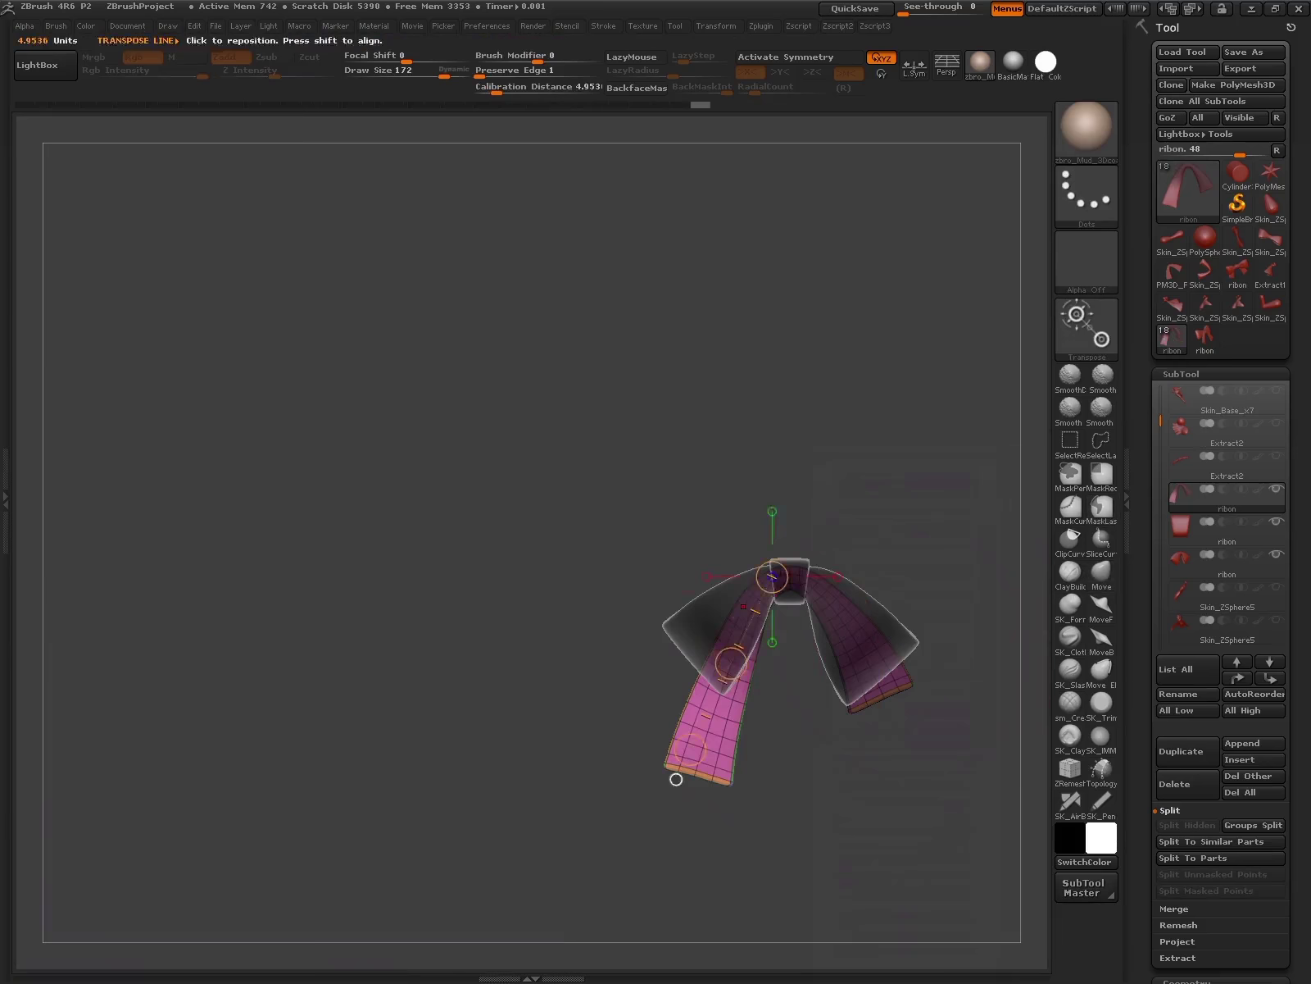
key(q)
mouse_move(673, 696)
mouse_down()
mouse_move(849, 713)
mouse_move(828, 738)
mouse_up()
key(w)
drag(771, 524, 790, 799)
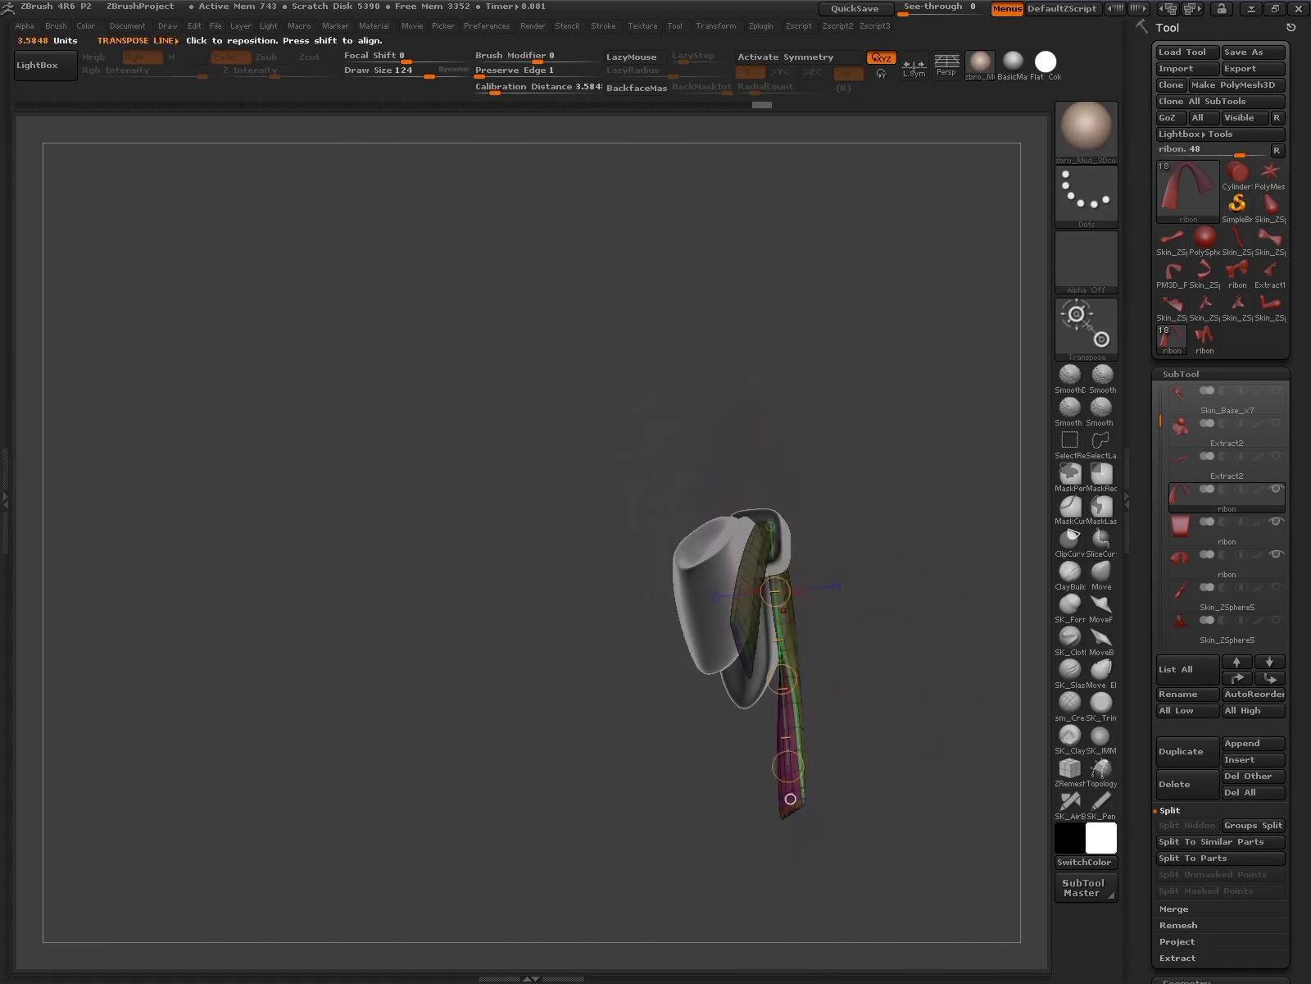
mouse_move(793, 873)
mouse_down()
mouse_move(766, 852)
mouse_move(790, 599)
mouse_move(781, 430)
mouse_up()
key(q)
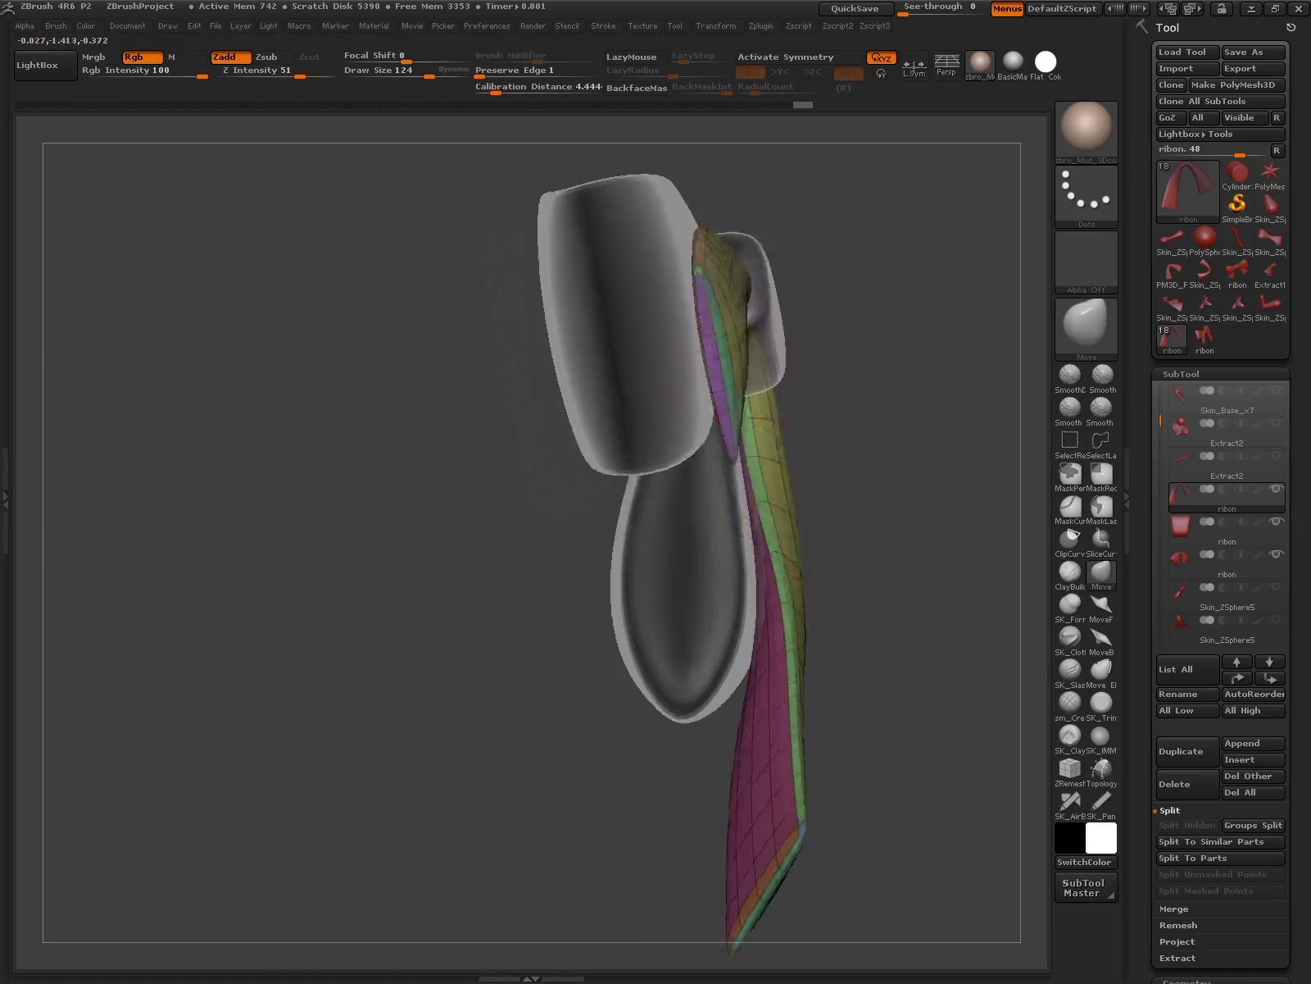
- Mask one tail, invert the mask, and rotate the other tail so they splay apart
drag(861, 492, 753, 714)
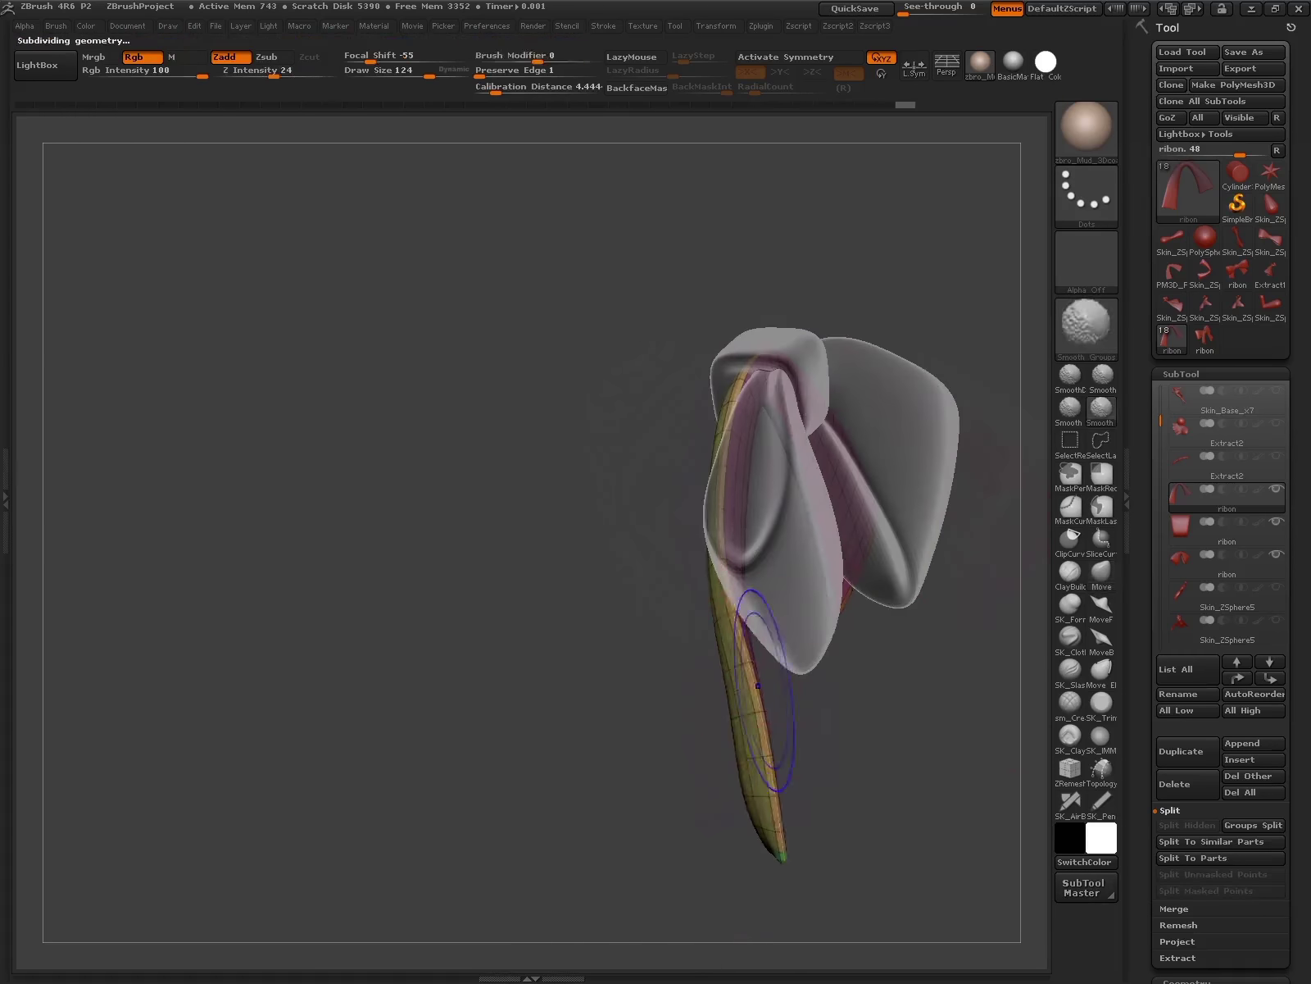
shift+drag(717, 558, 865, 725)
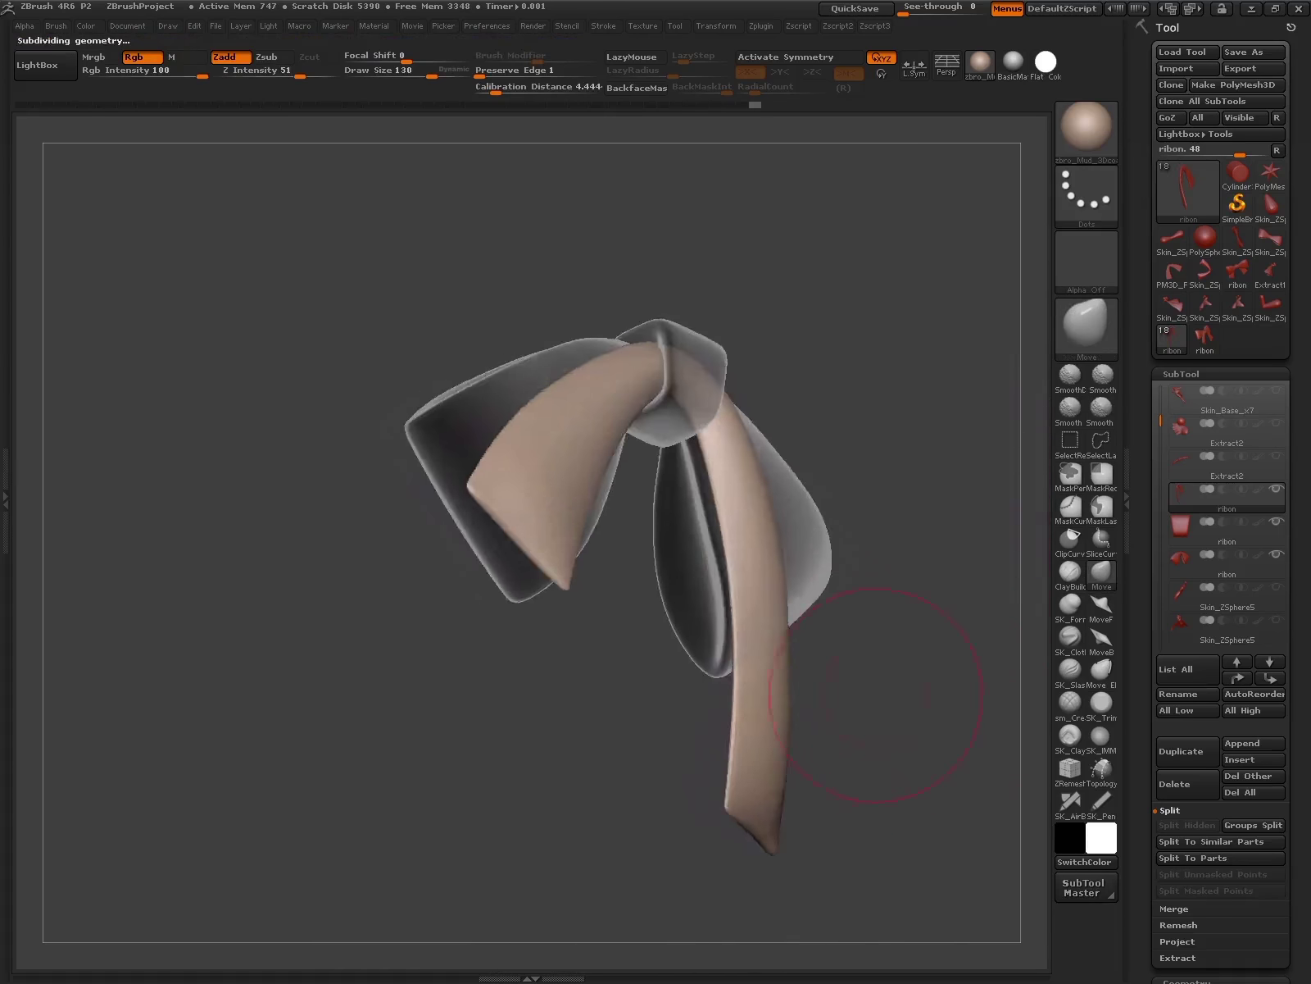
mouse_move(916, 717)
mouse_down()
mouse_move(848, 790)
mouse_move(848, 902)
mouse_up()
mouse_move(849, 819)
mouse_down()
mouse_move(874, 729)
mouse_move(892, 145)
mouse_up()
key(w)
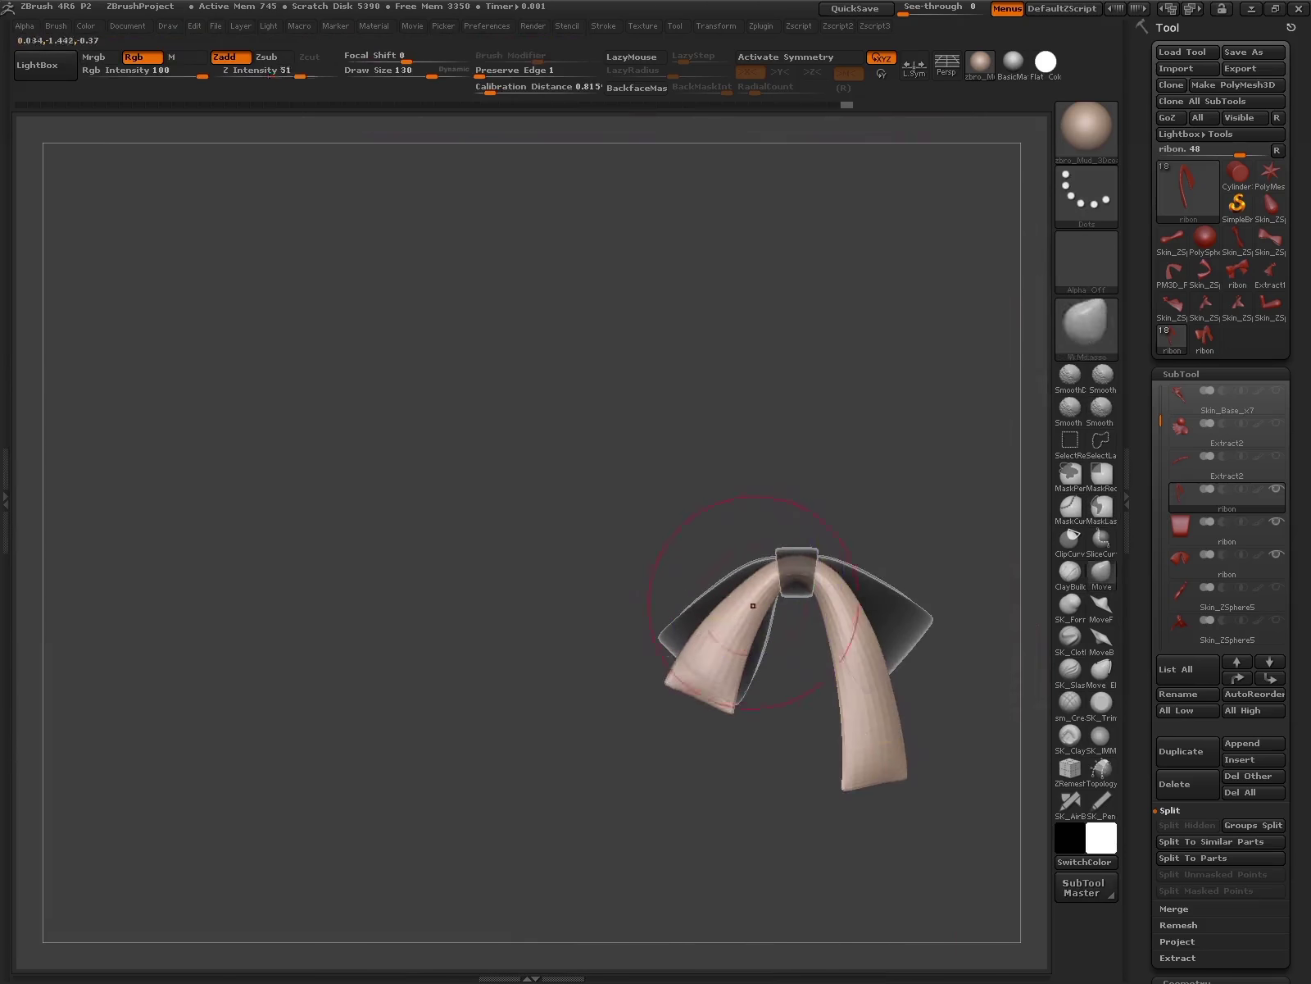
key(w)
drag(753, 601, 781, 565)
key(space)
key(ctrl+i)
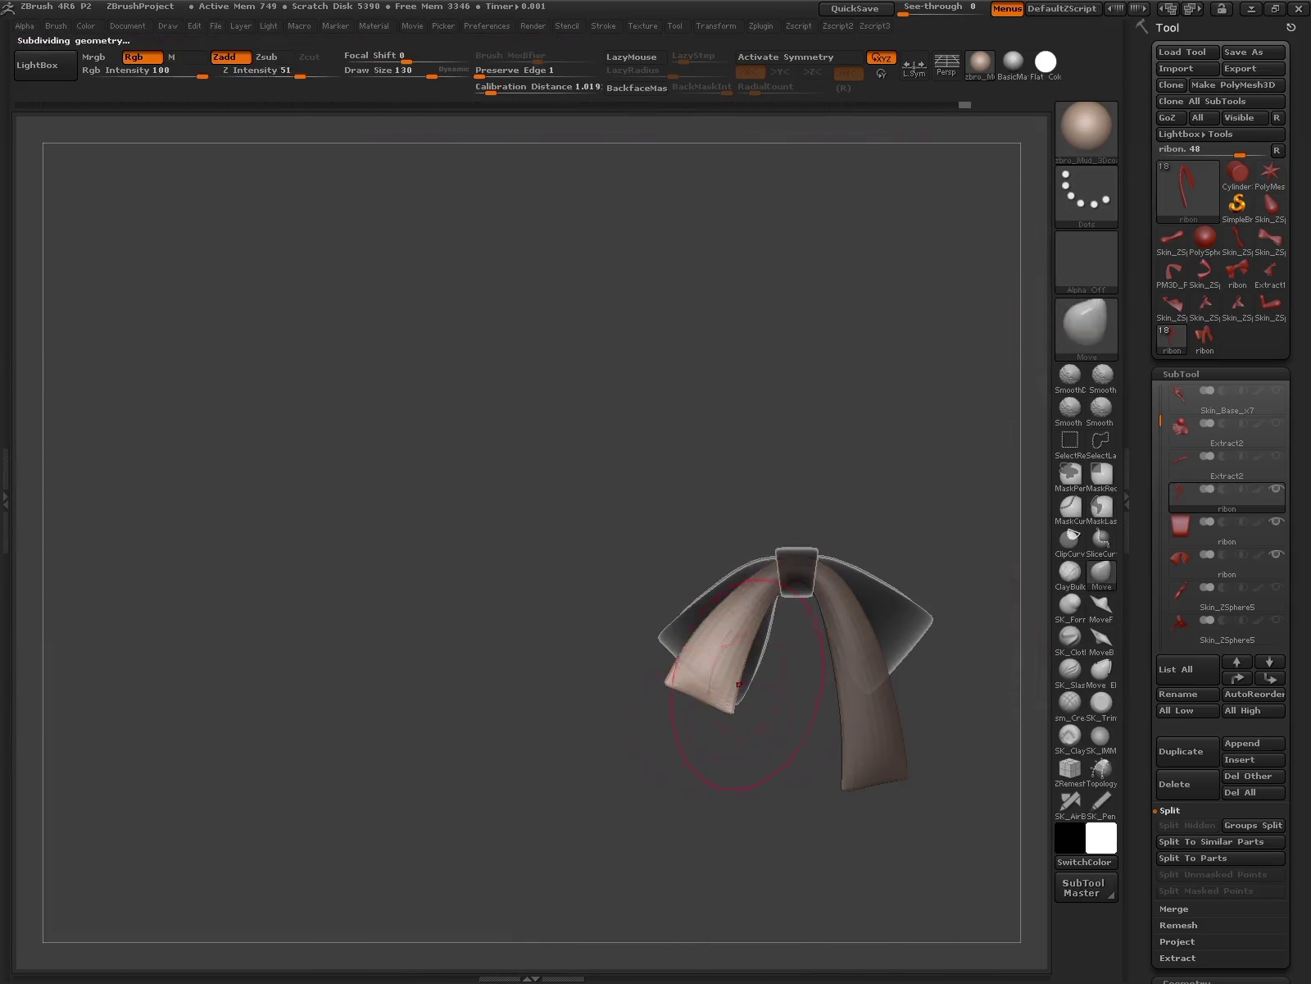
drag(713, 704, 746, 599)
drag(784, 536, 700, 536)
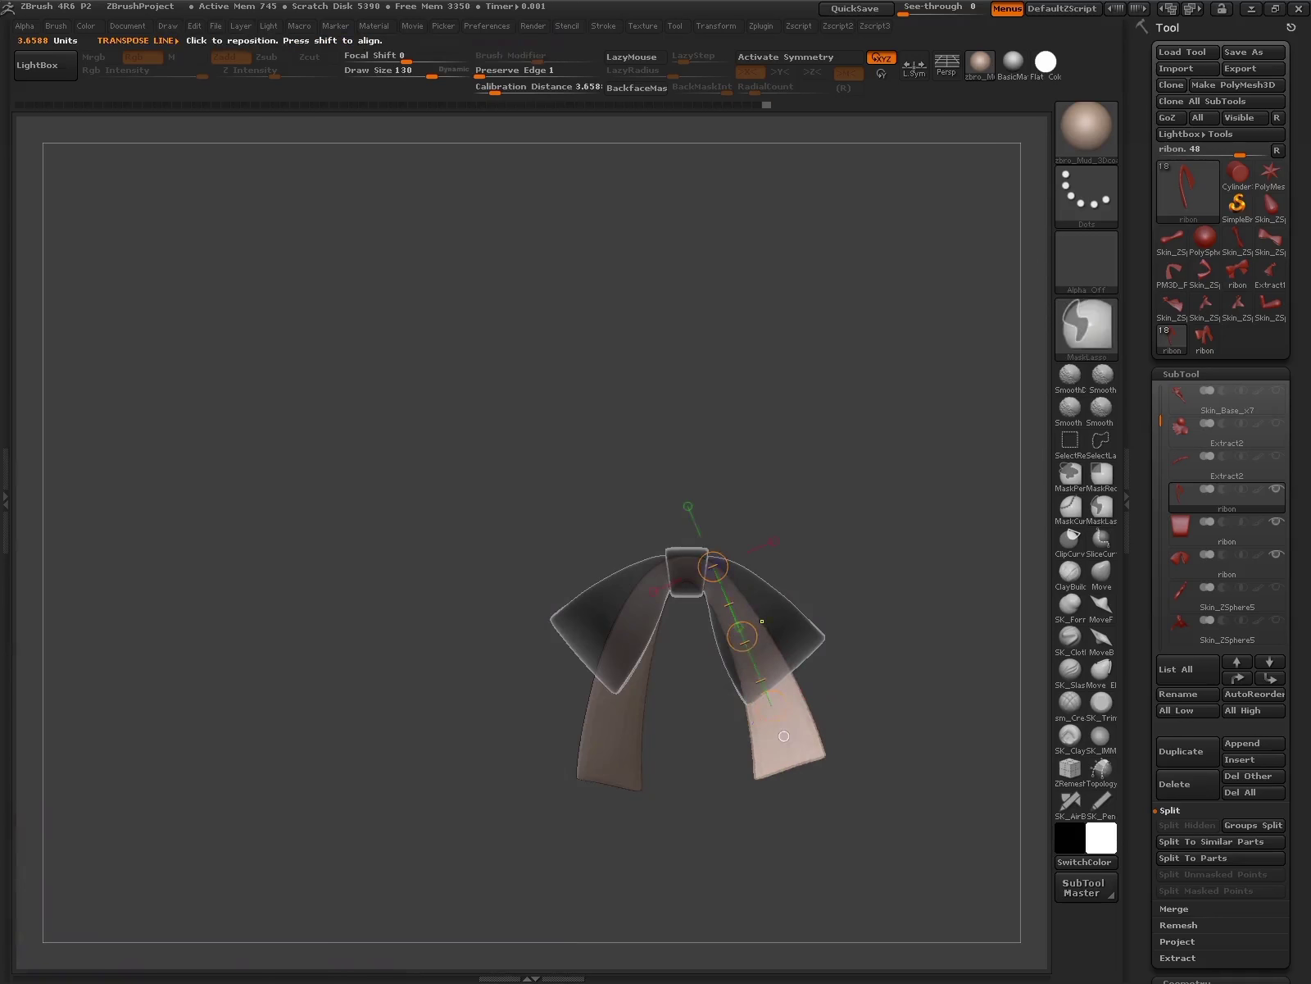
- Invert the mask between the tails, rotate the right ribbon tail downward, then clear the mask
key(q)
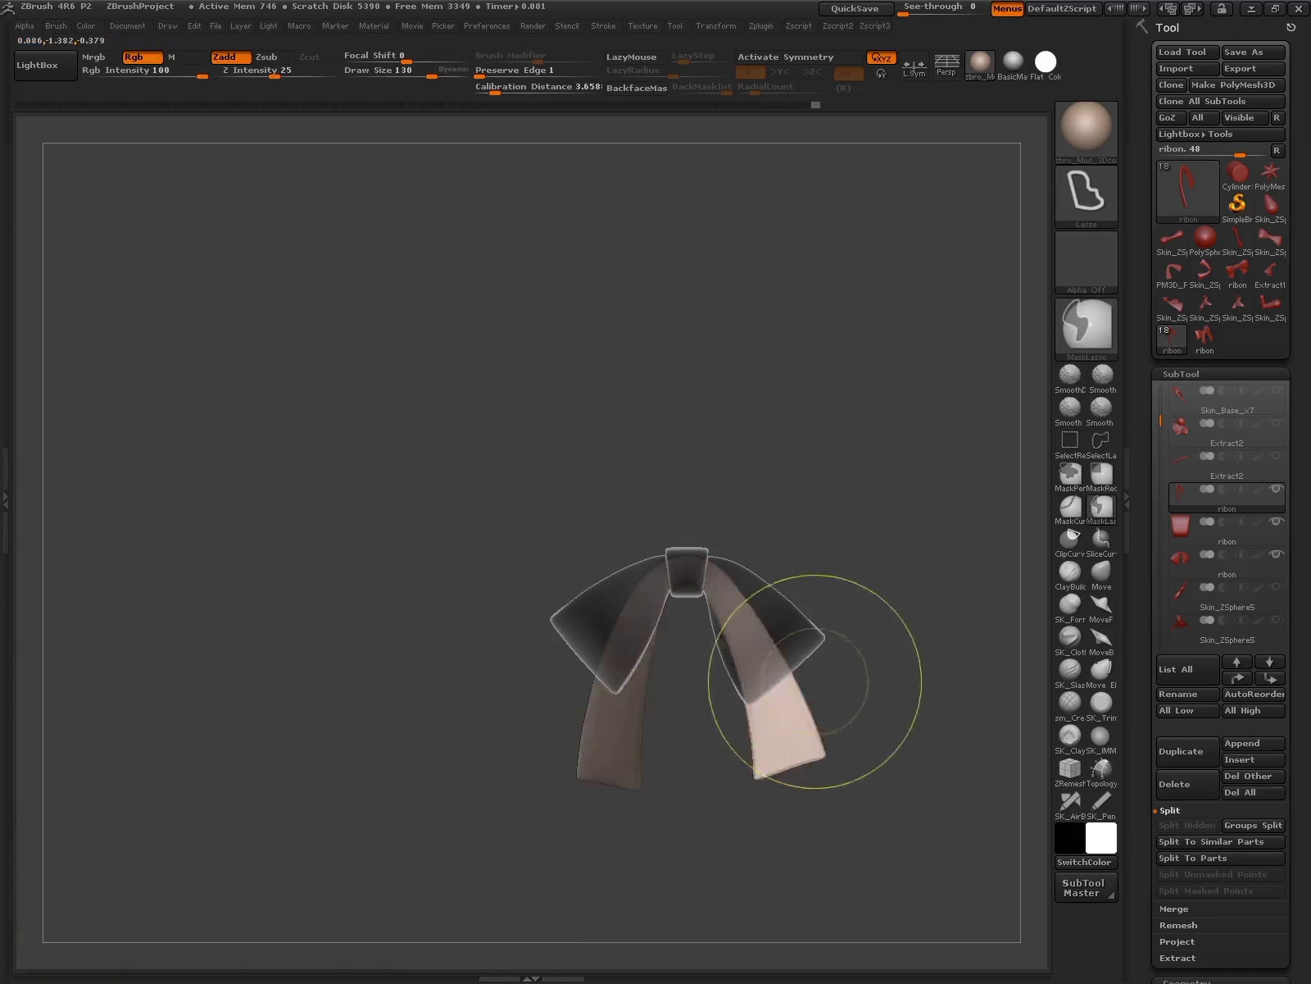
key(ctrl+i)
key(ctrl+i)
key(w)
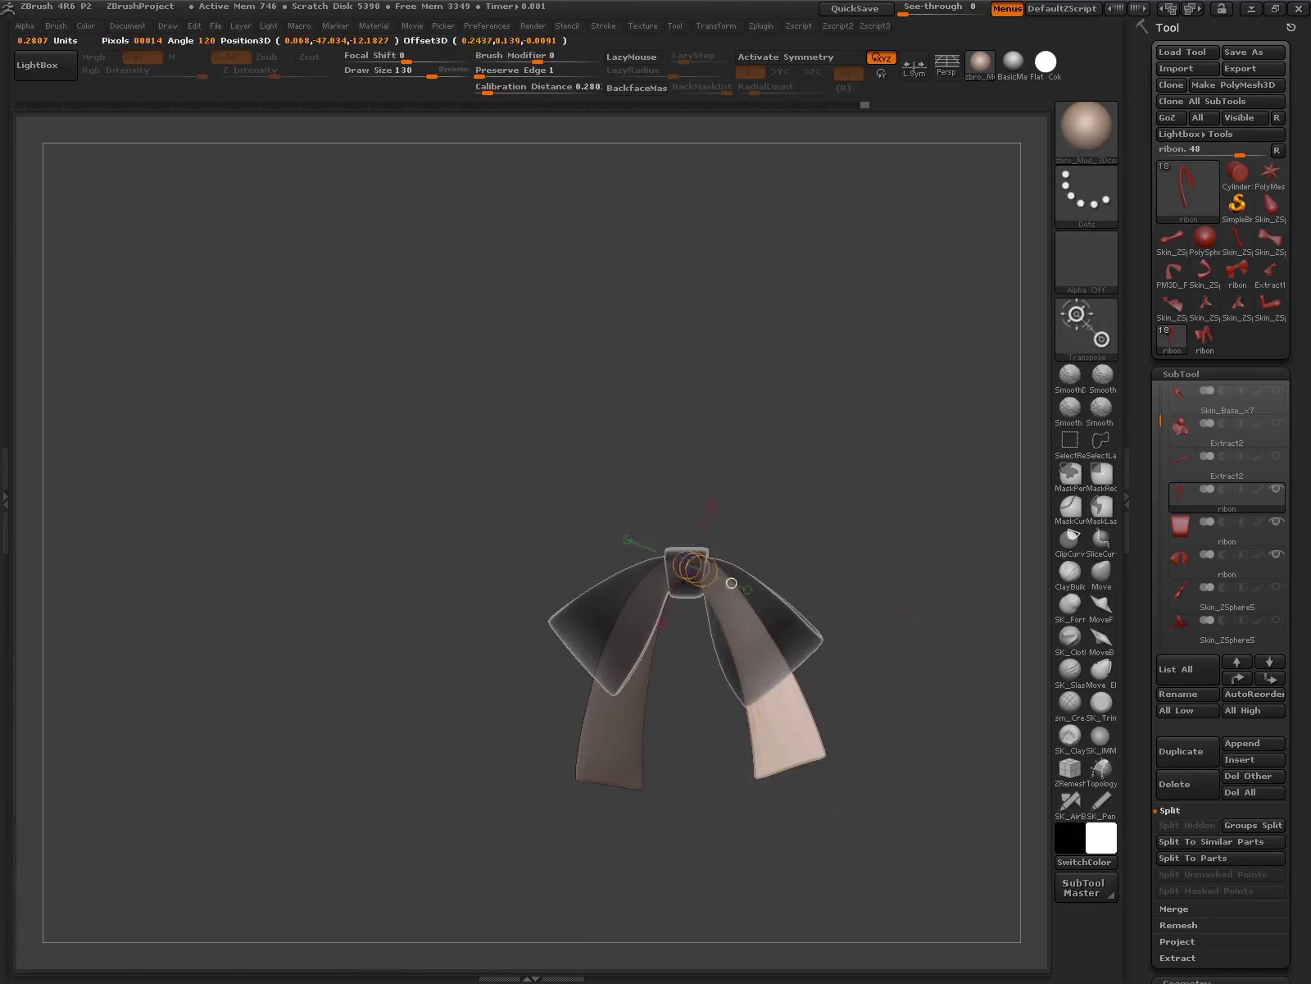
drag(687, 564, 803, 817)
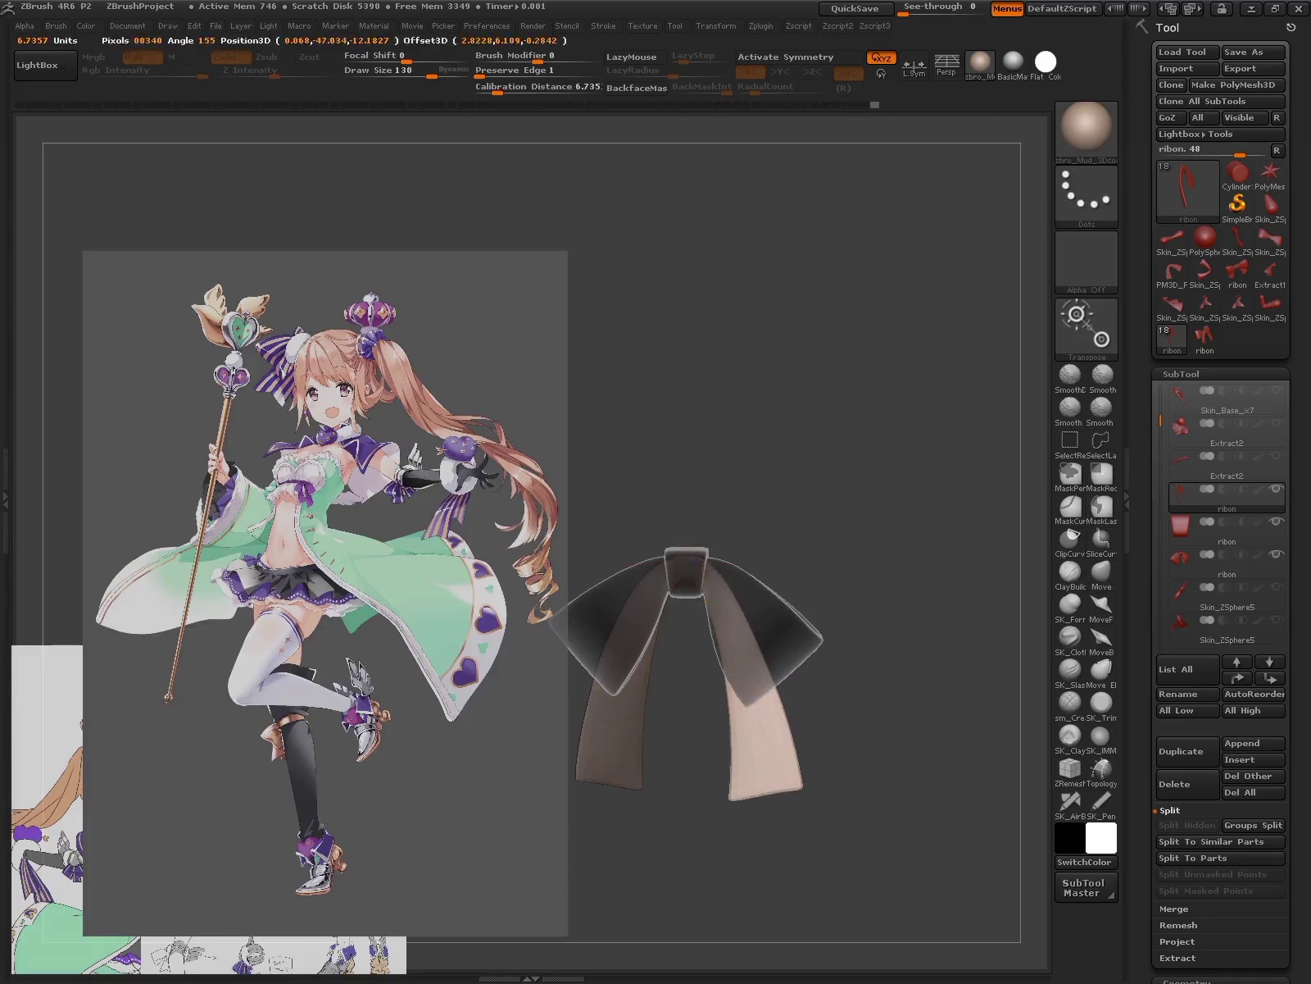
key(q)
ctrl+click(696, 731)
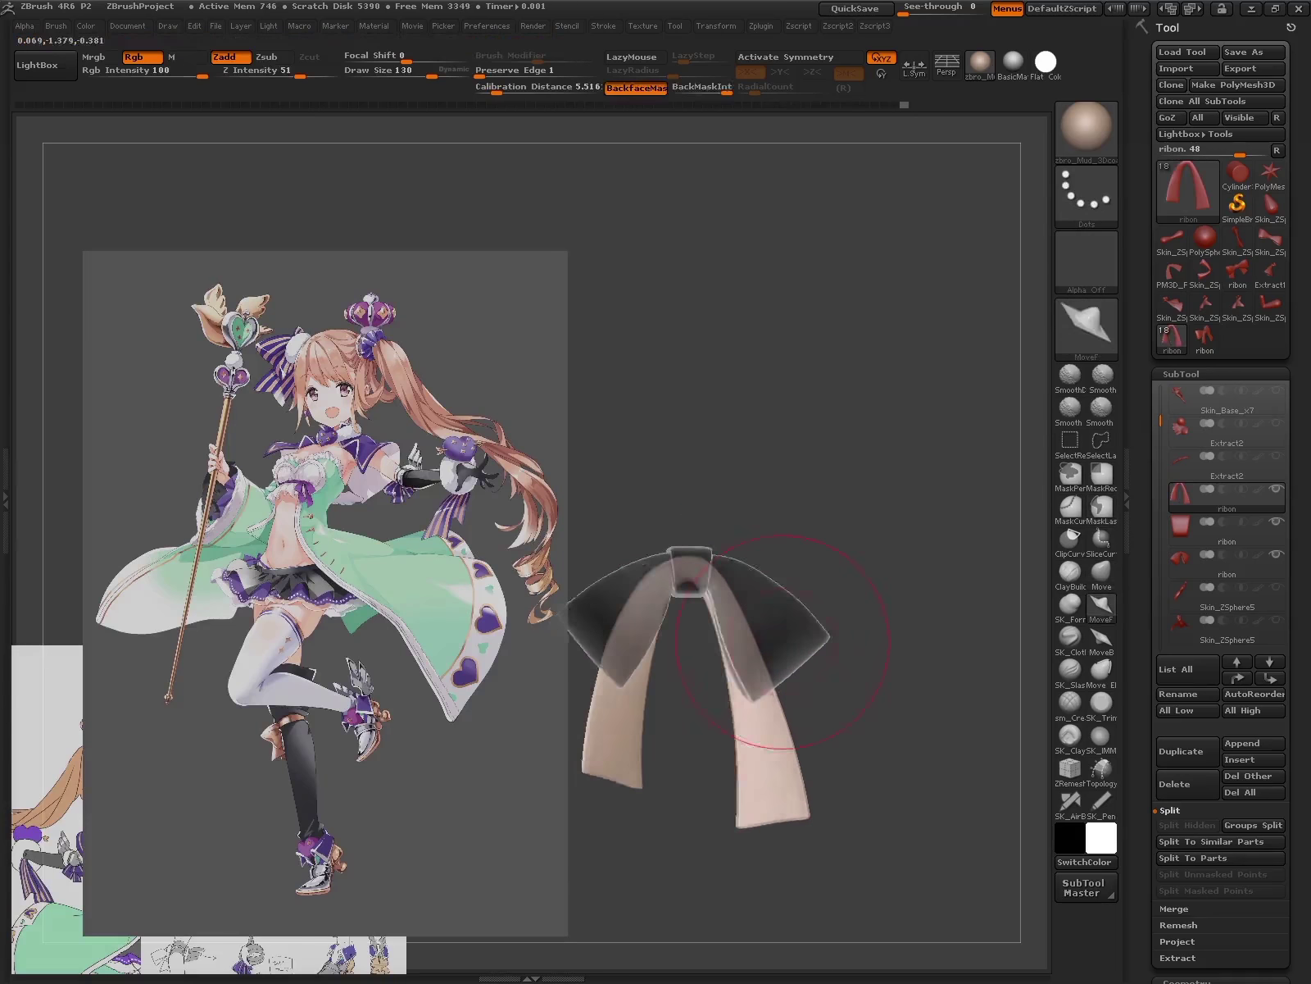
drag(696, 732, 885, 684)
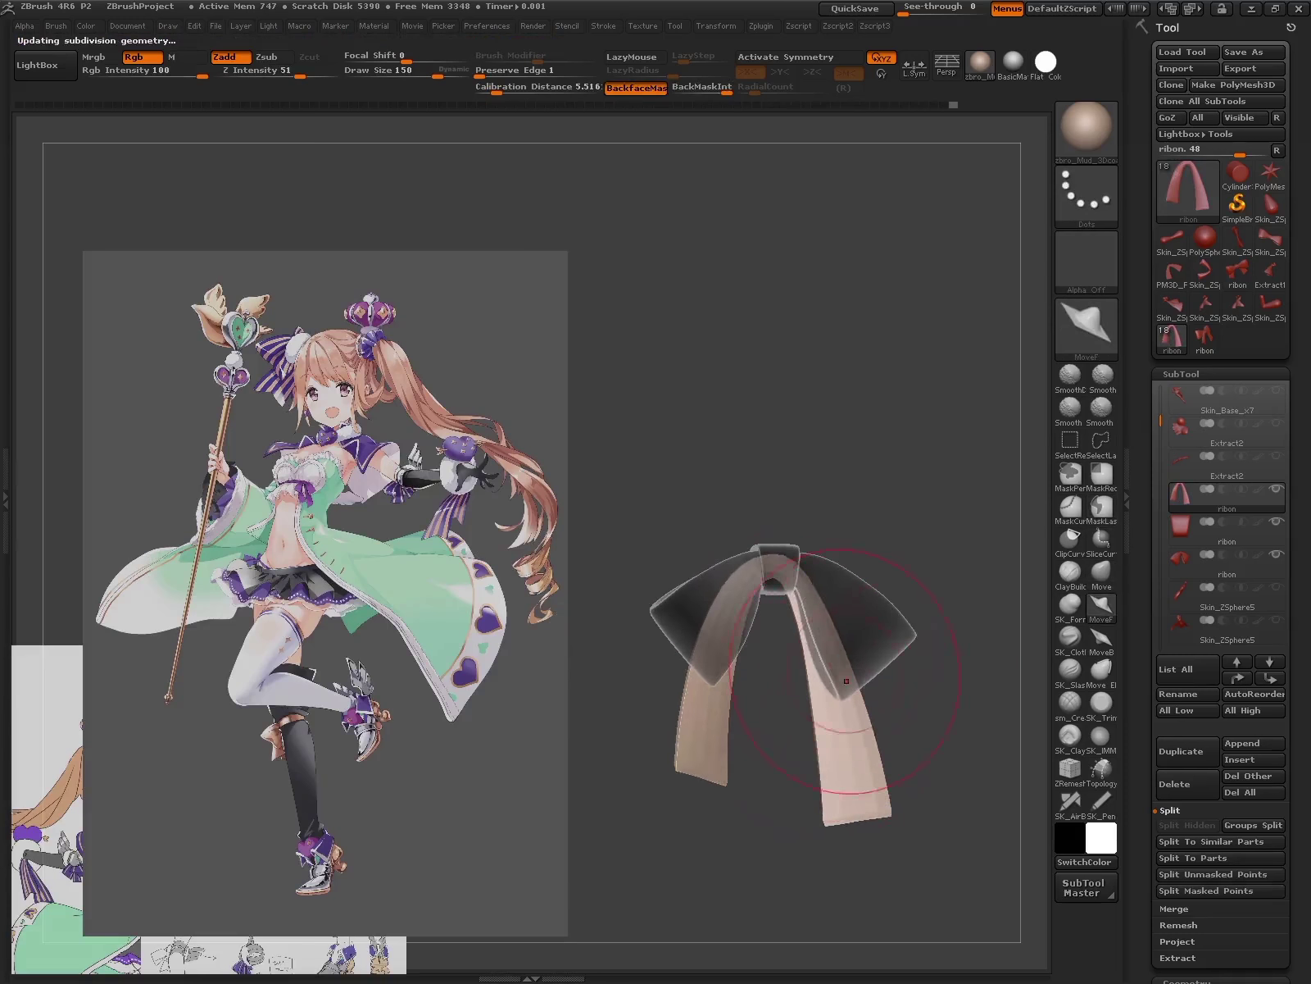
- Rotate the right tail further out and adjust its tip, then clear the mask
key(w)
mouse_move(793, 568)
mouse_down()
mouse_move(859, 814)
mouse_move(1230, 848)
mouse_up()
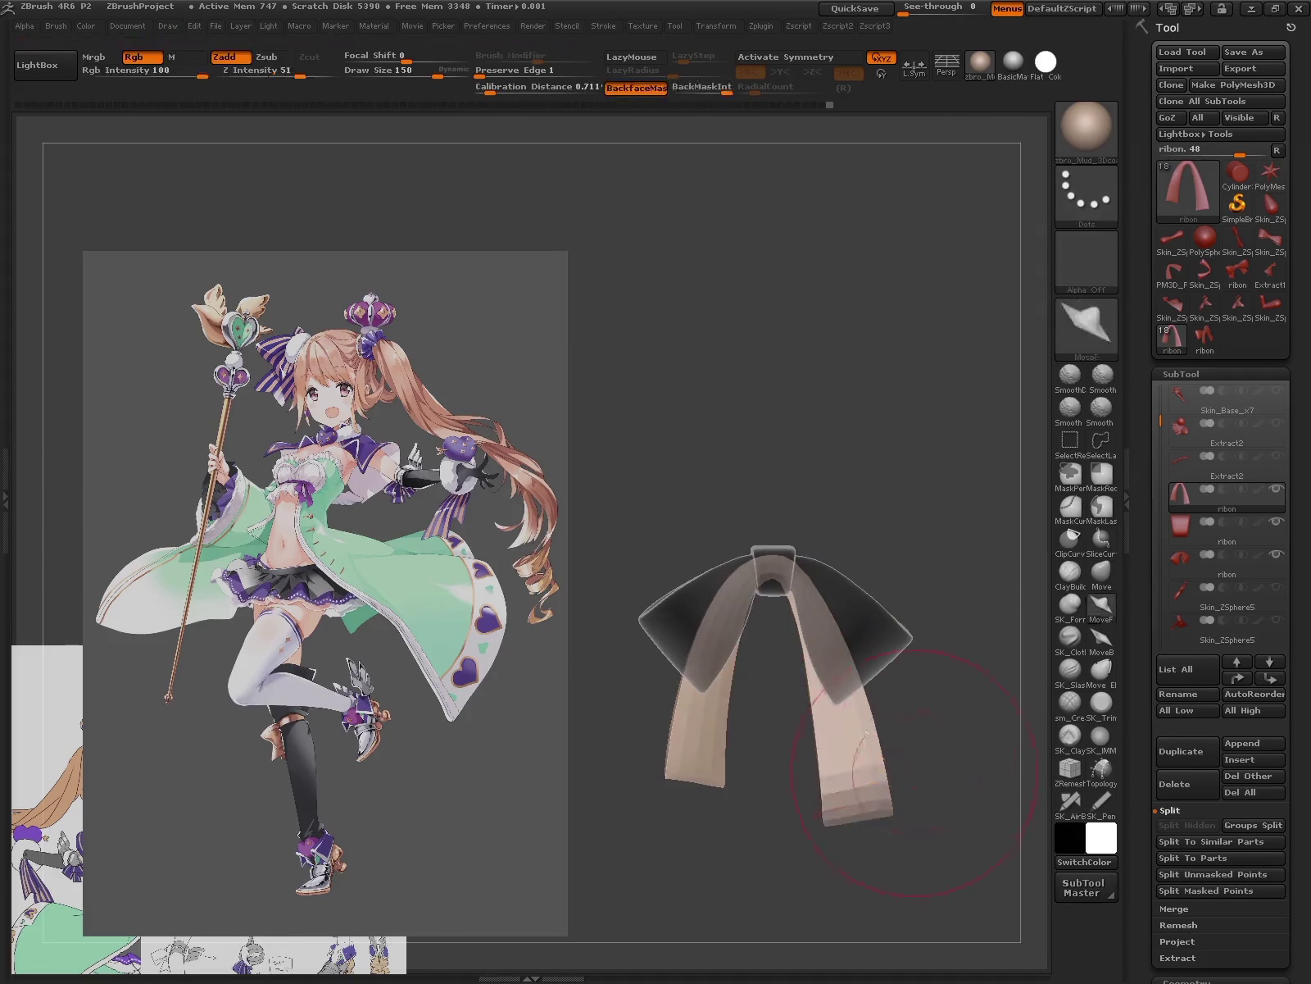
drag(877, 807, 865, 736)
key(q)
ctrl+click(937, 805)
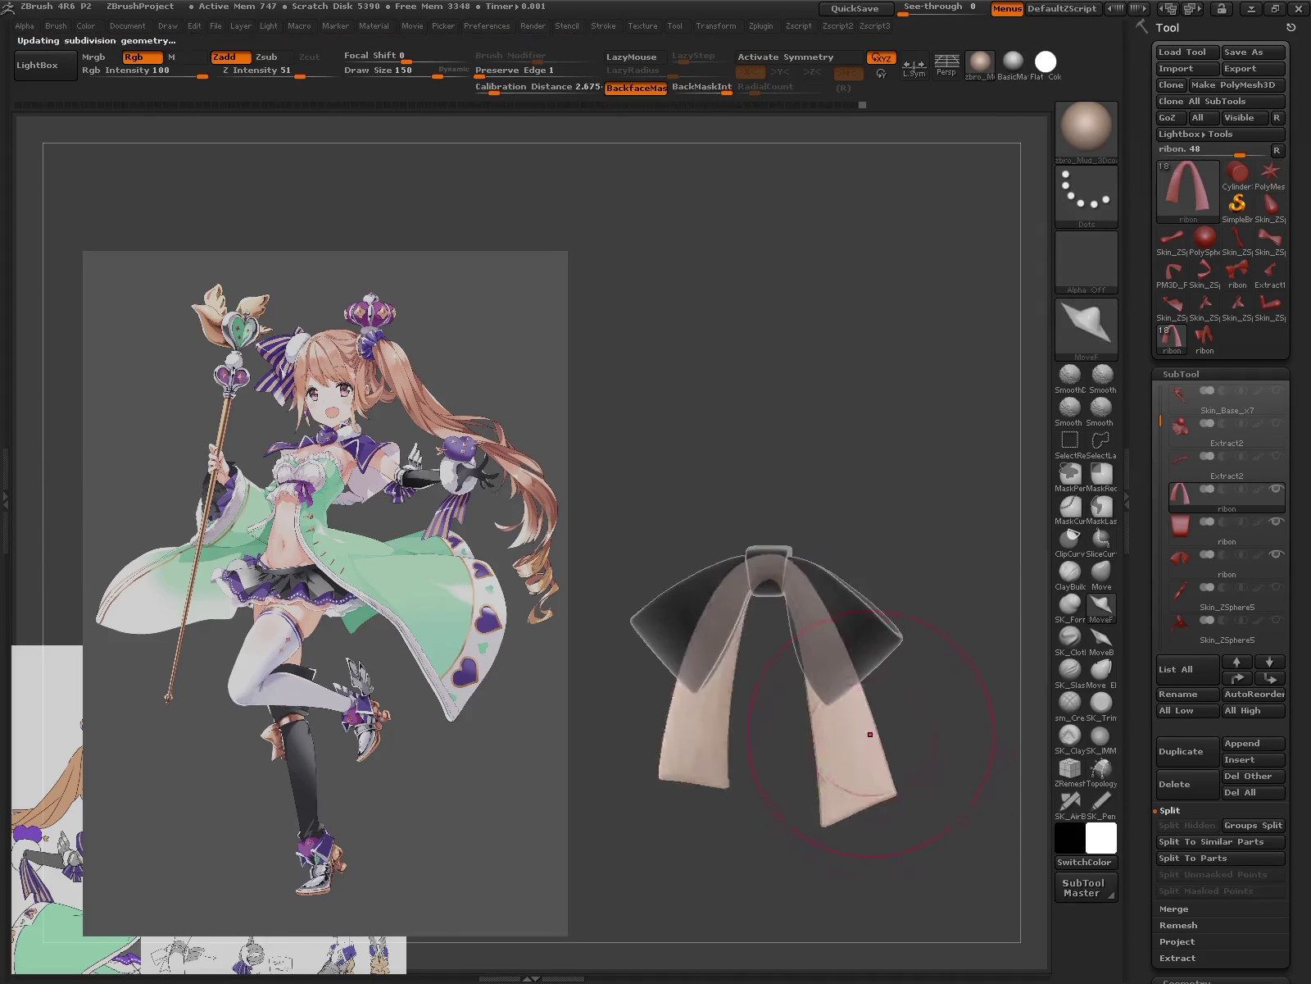
mouse_move(943, 647)
mouse_down()
mouse_move(802, 760)
mouse_move(750, 687)
mouse_up()
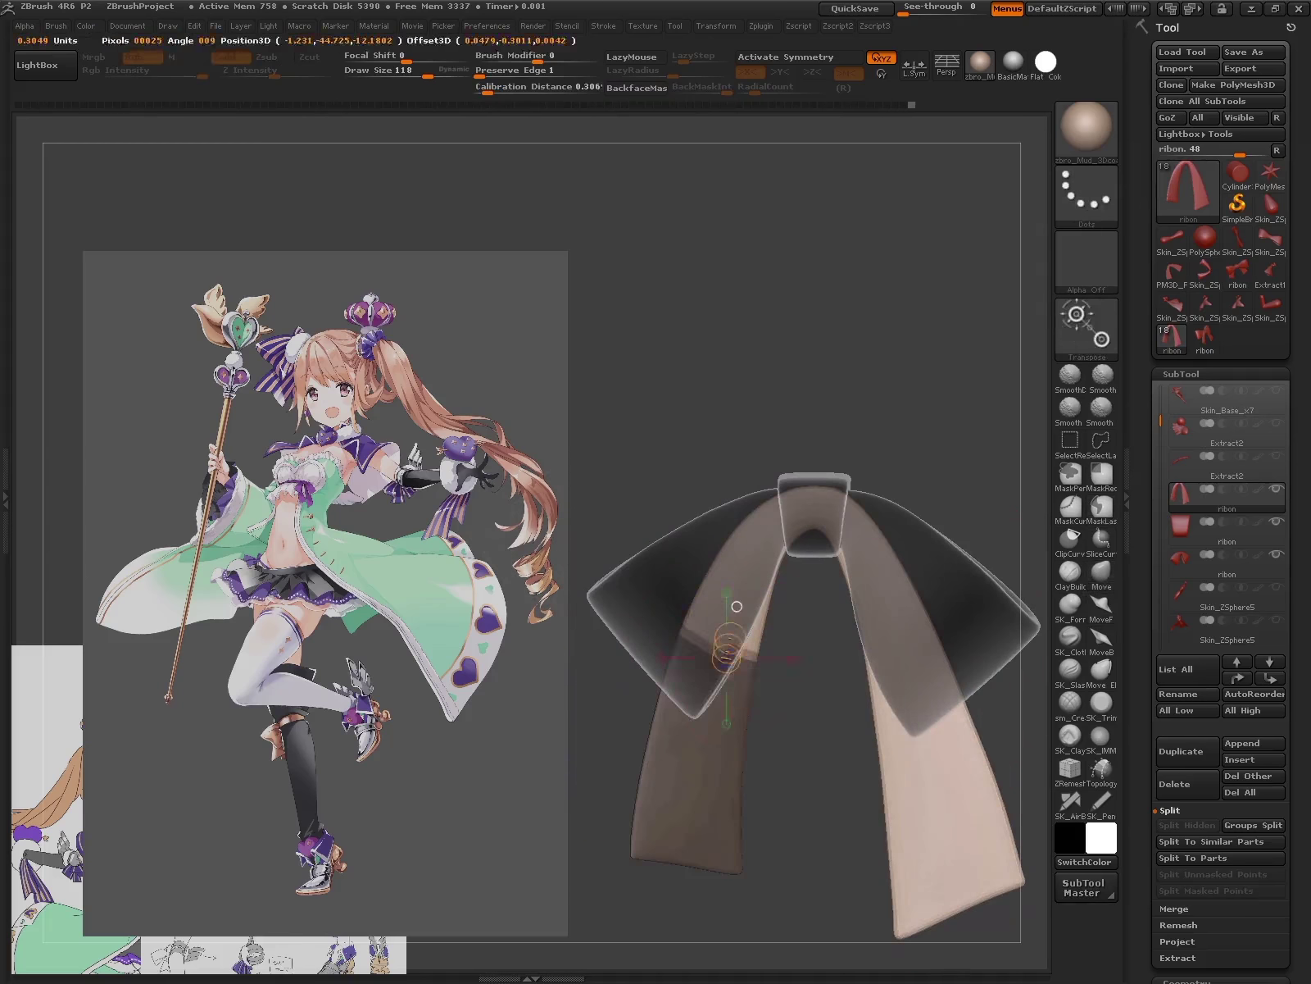
- Rotate the left ribbon tail outward with Transpose Rotate
key(r)
mouse_move(709, 809)
mouse_down()
mouse_move(715, 623)
mouse_move(742, 647)
mouse_up()
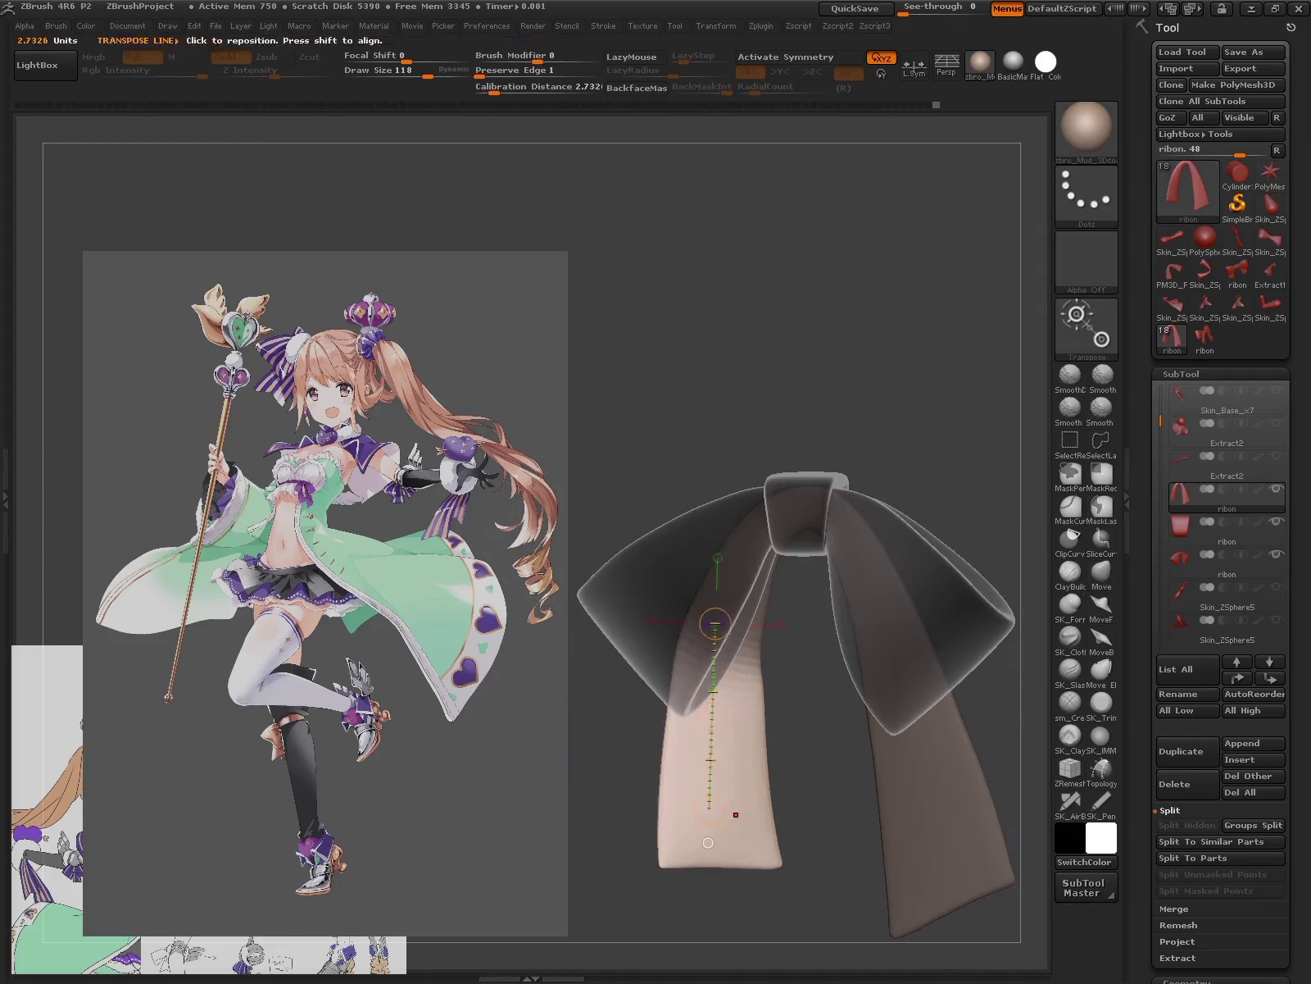
alt+drag(902, 820, 841, 656)
key(q)
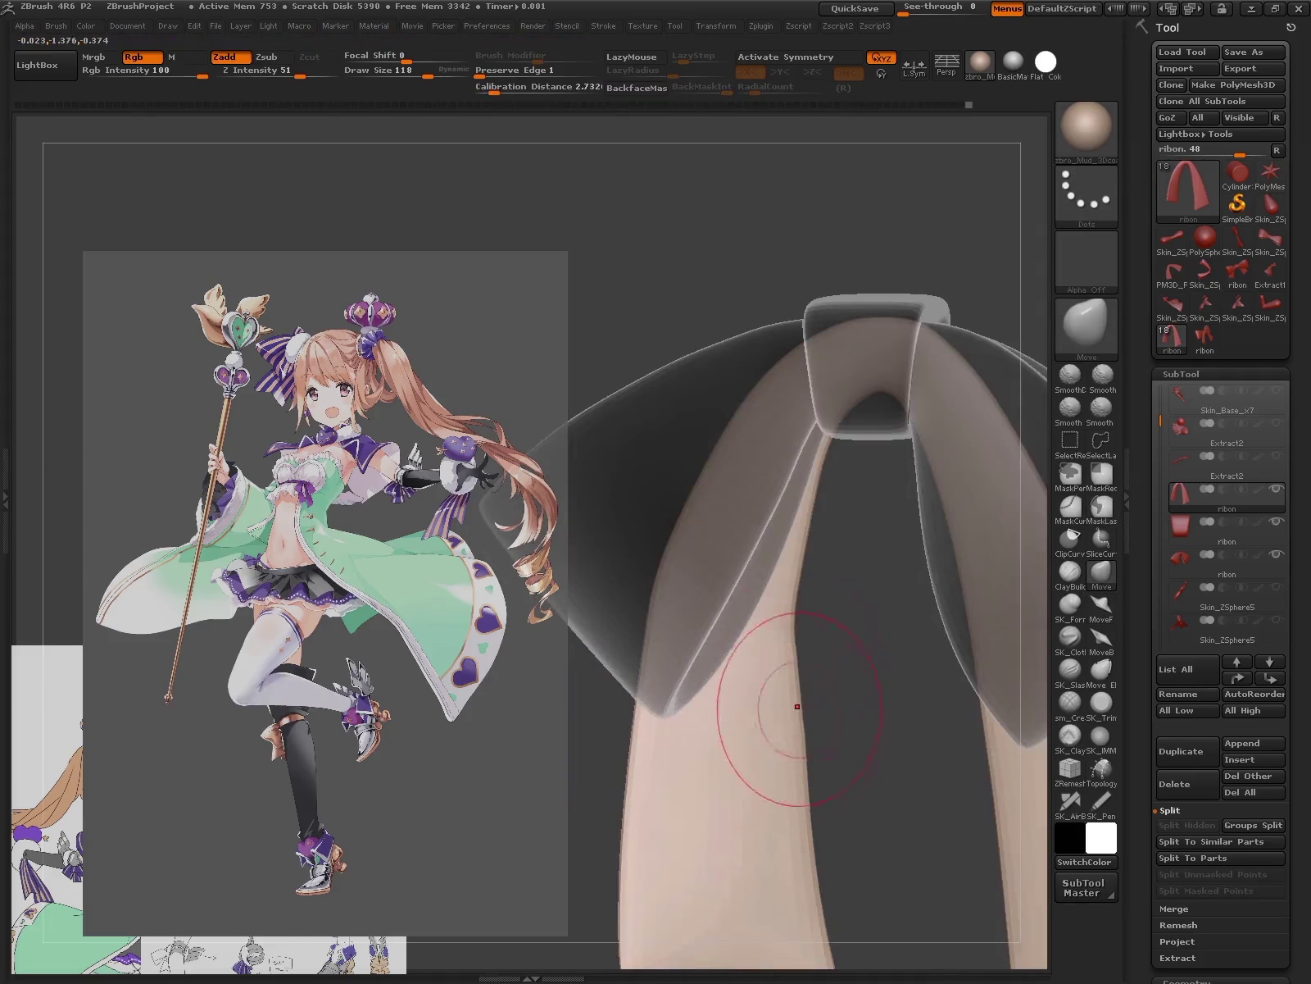
mouse_move(797, 706)
alt+mouse_down()
mouse_move(937, 644)
mouse_move(803, 671)
alt+mouse_up()
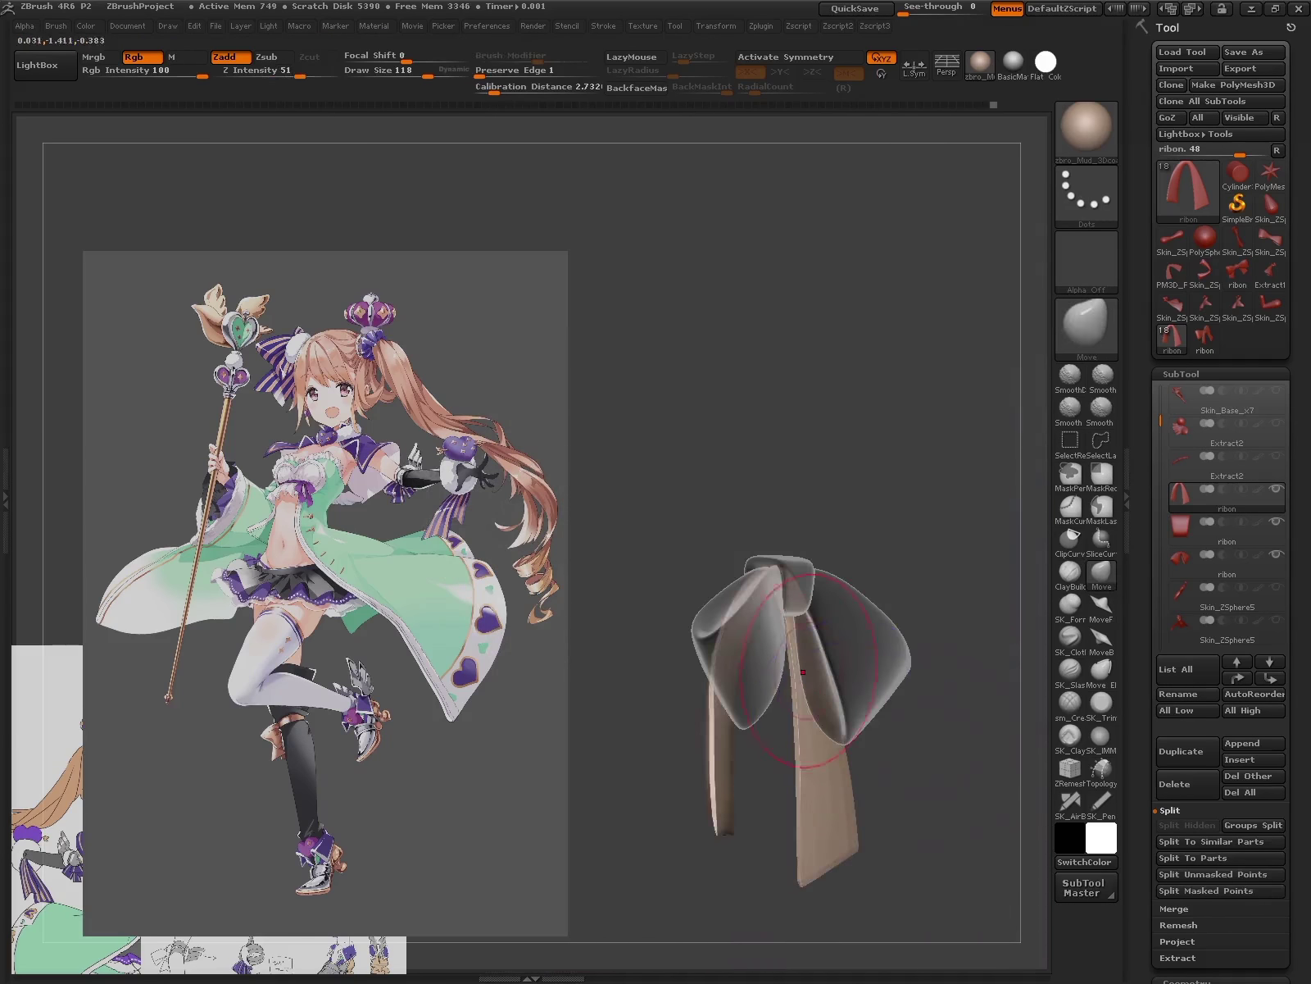
- Hide the reference image and spotlight, then make a final rotation adjustment to a ribbon tail
key(shift+z)
key(z)
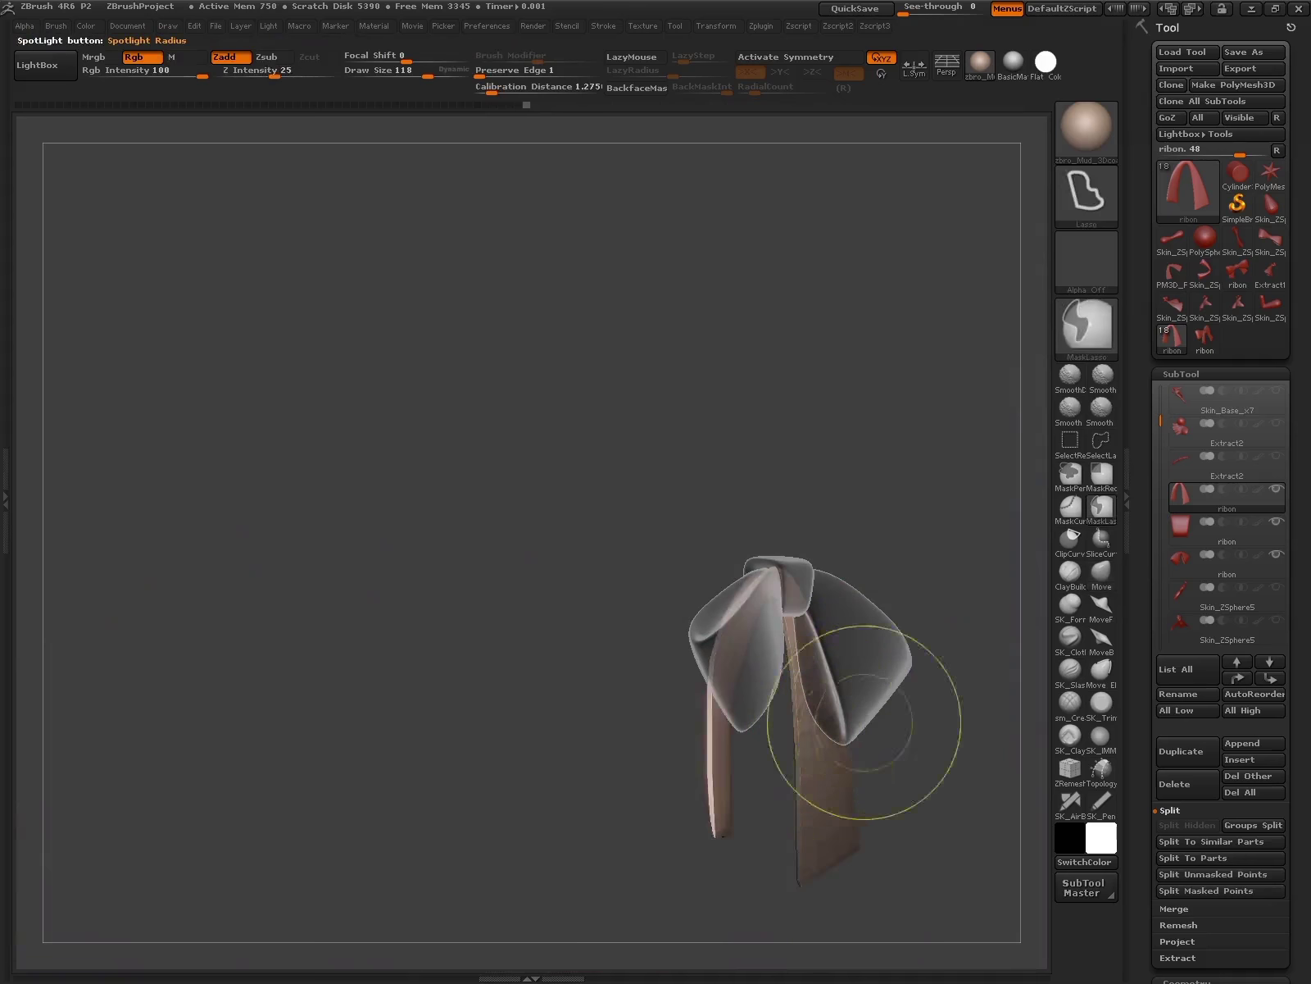
key(z)
drag(864, 721, 937, 703)
key(w)
mouse_move(805, 585)
mouse_down()
mouse_move(879, 857)
mouse_move(901, 771)
mouse_move(856, 879)
mouse_up()
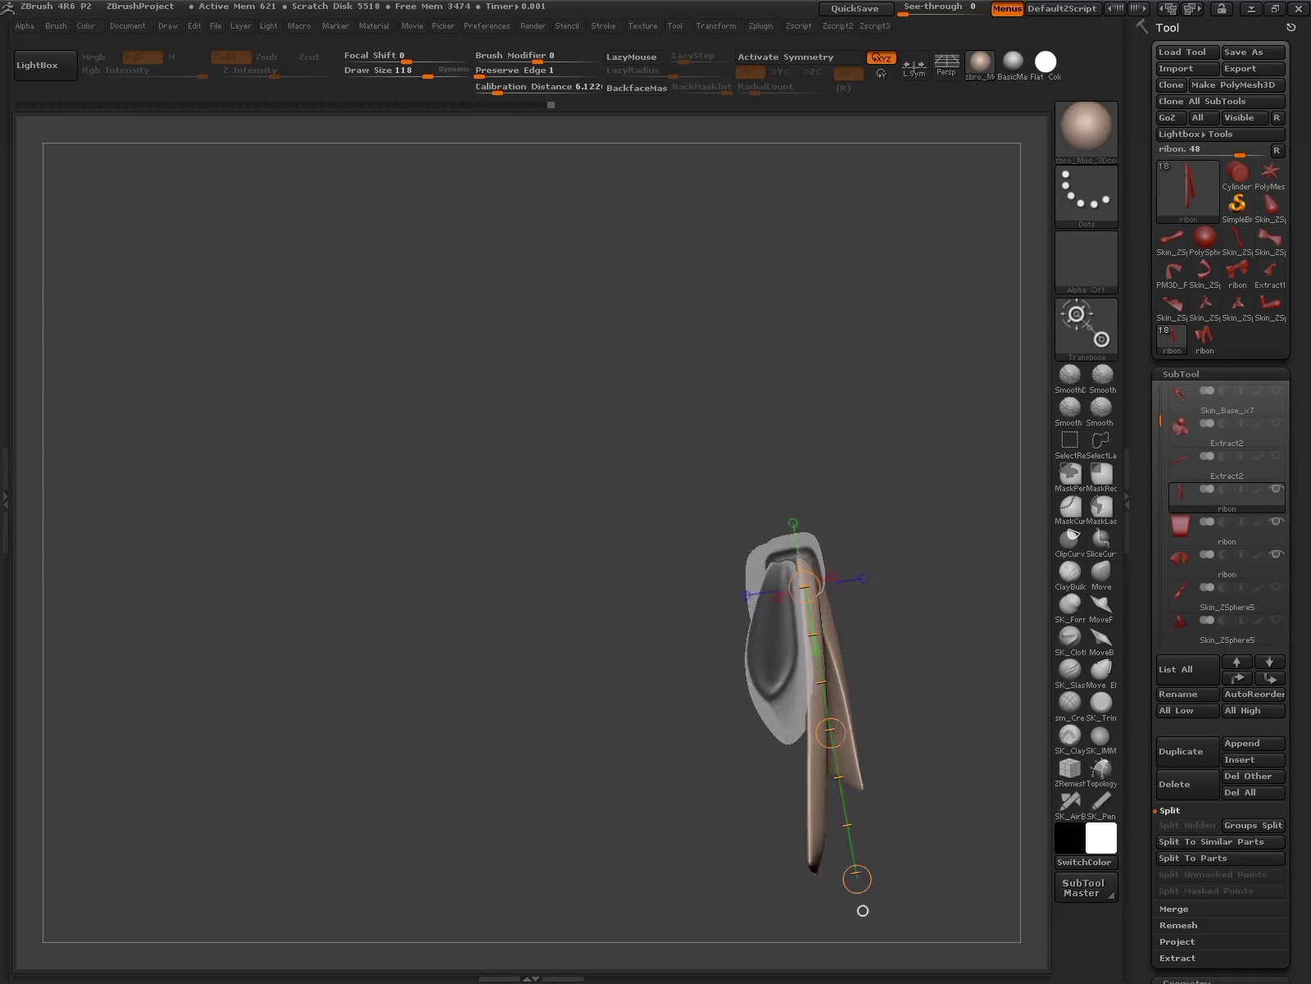
key(q)
mouse_move(862, 909)
mouse_down()
mouse_move(703, 575)
mouse_move(680, 644)
mouse_move(693, 664)
mouse_move(684, 631)
mouse_move(673, 634)
mouse_move(790, 571)
mouse_move(673, 557)
mouse_move(884, 580)
mouse_move(761, 672)
mouse_move(820, 623)
mouse_move(910, 662)
mouse_up()
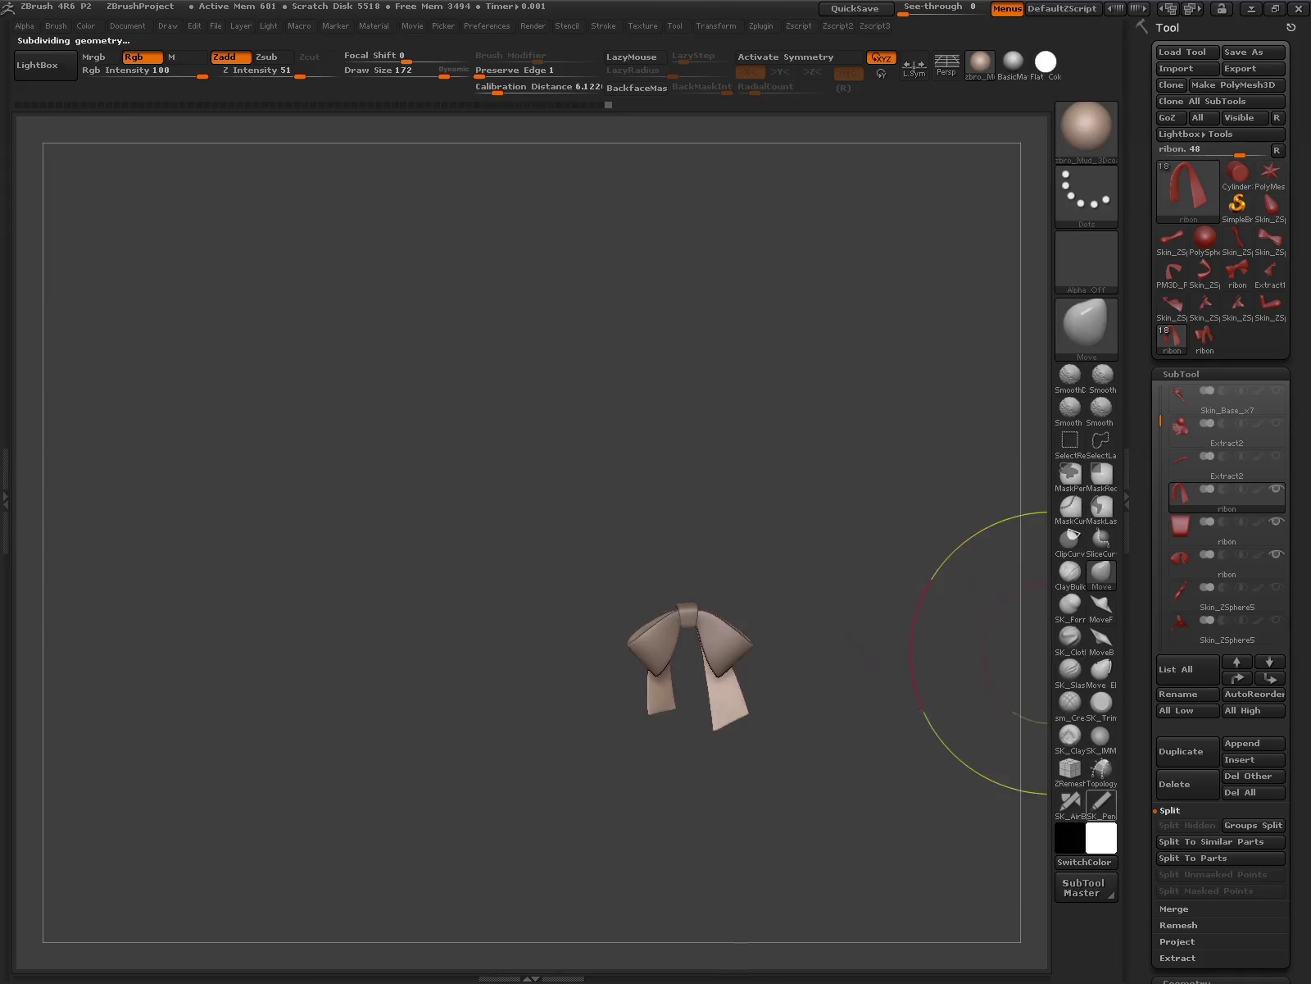
- MergeDown the ribbon pieces twice so the bow becomes a single subtool
click(1178, 908)
click(1185, 841)
click(1001, 875)
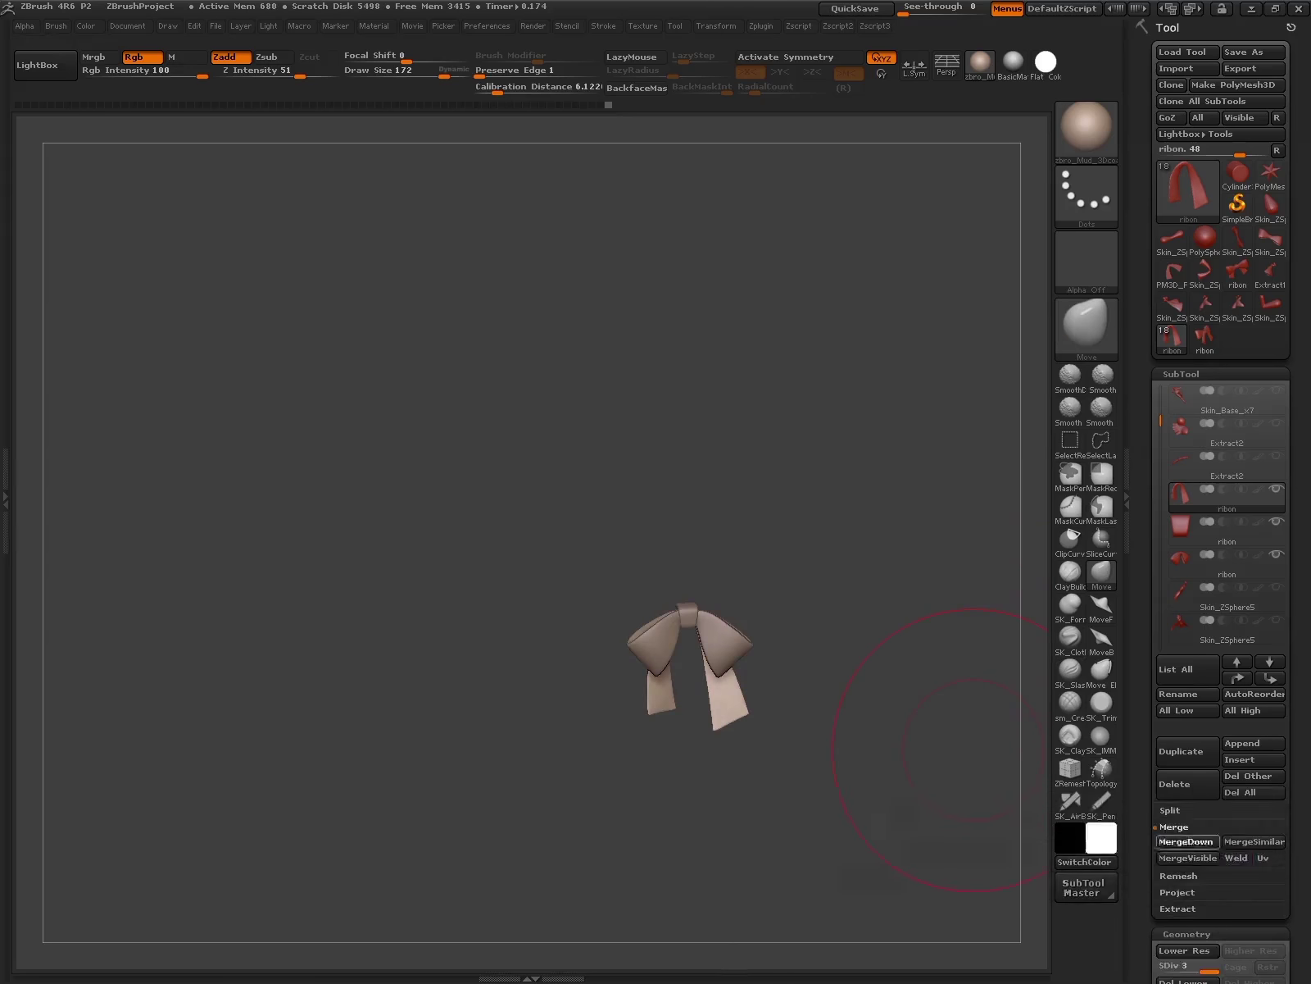
click(1185, 841)
click(1001, 876)
- Select the chest top subtool and view it from the front
key(Up)
key(Up)
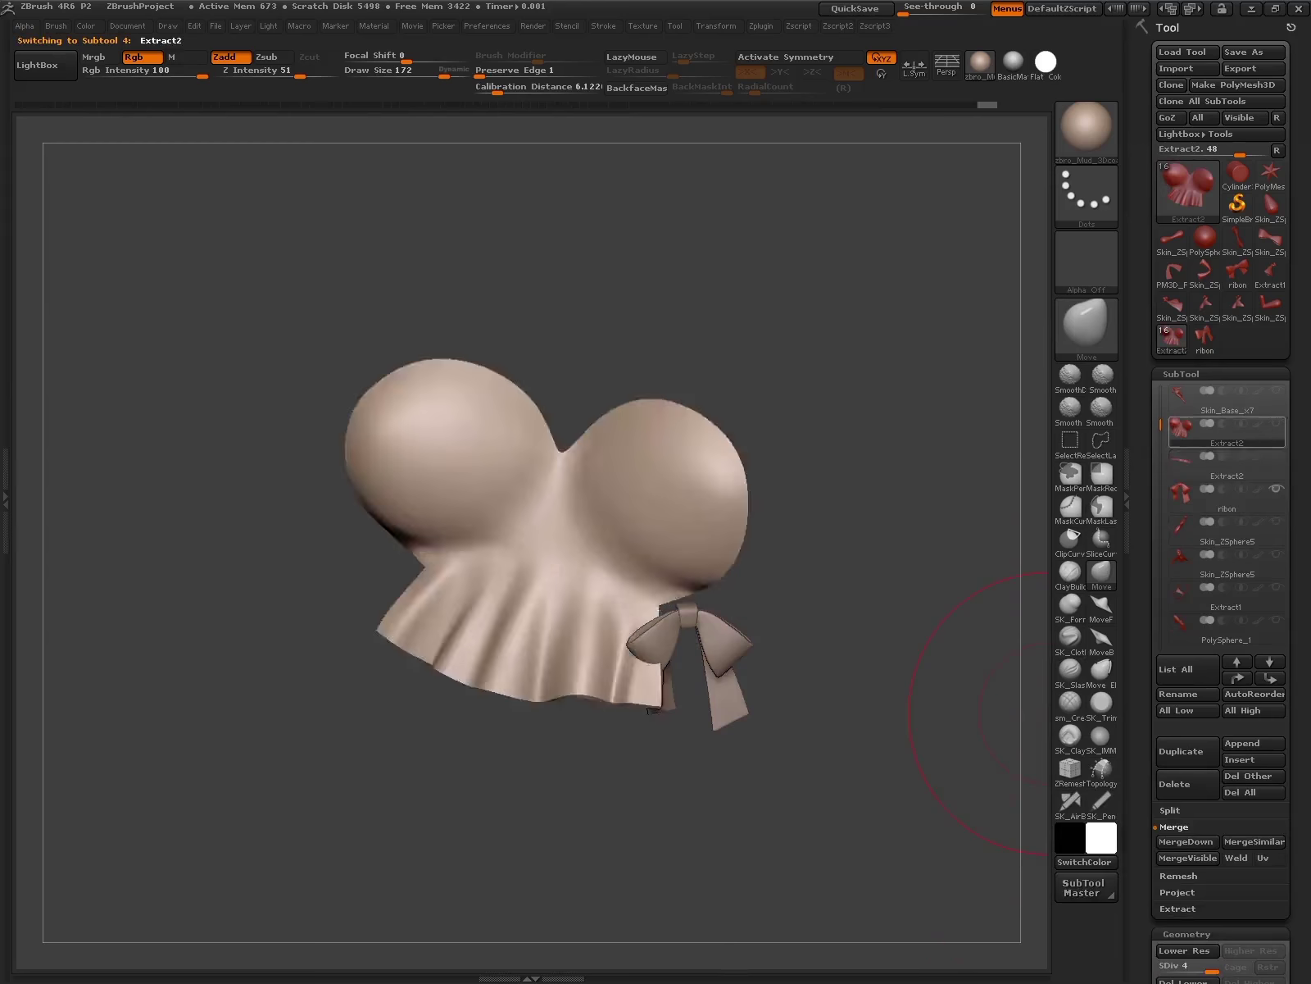
drag(1033, 672, 898, 602)
mouse_move(1014, 577)
mouse_down()
mouse_move(918, 574)
mouse_move(984, 508)
mouse_up()
key(w)
drag(808, 695, 837, 815)
key(q)
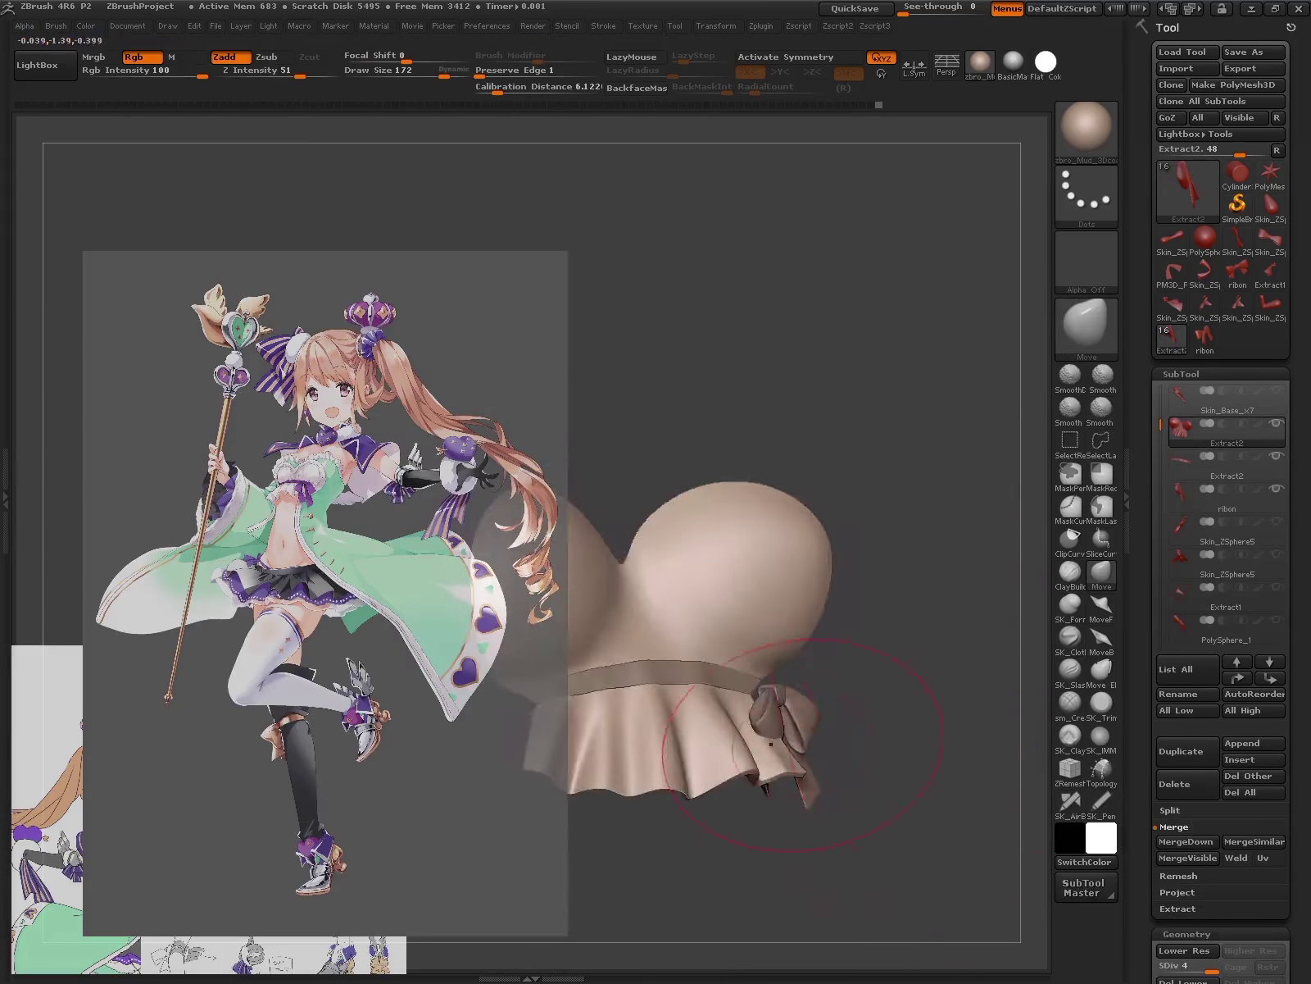
- Mask the whole chest top and lay an action line across its lower edge
key(f)
key(ctrl+a)
key(w)
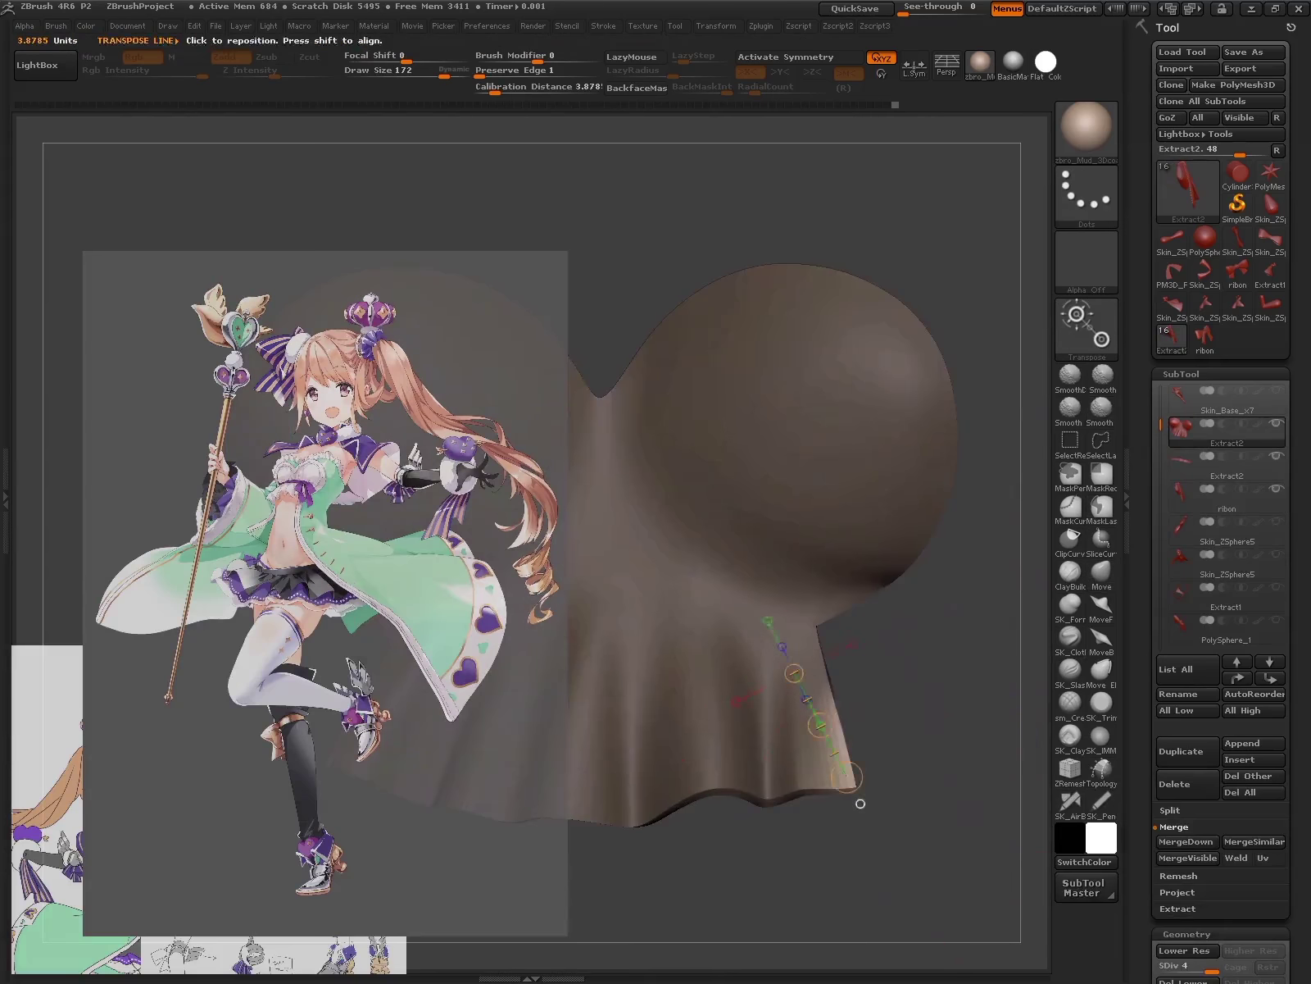
drag(854, 794, 820, 722)
drag(793, 672, 894, 712)
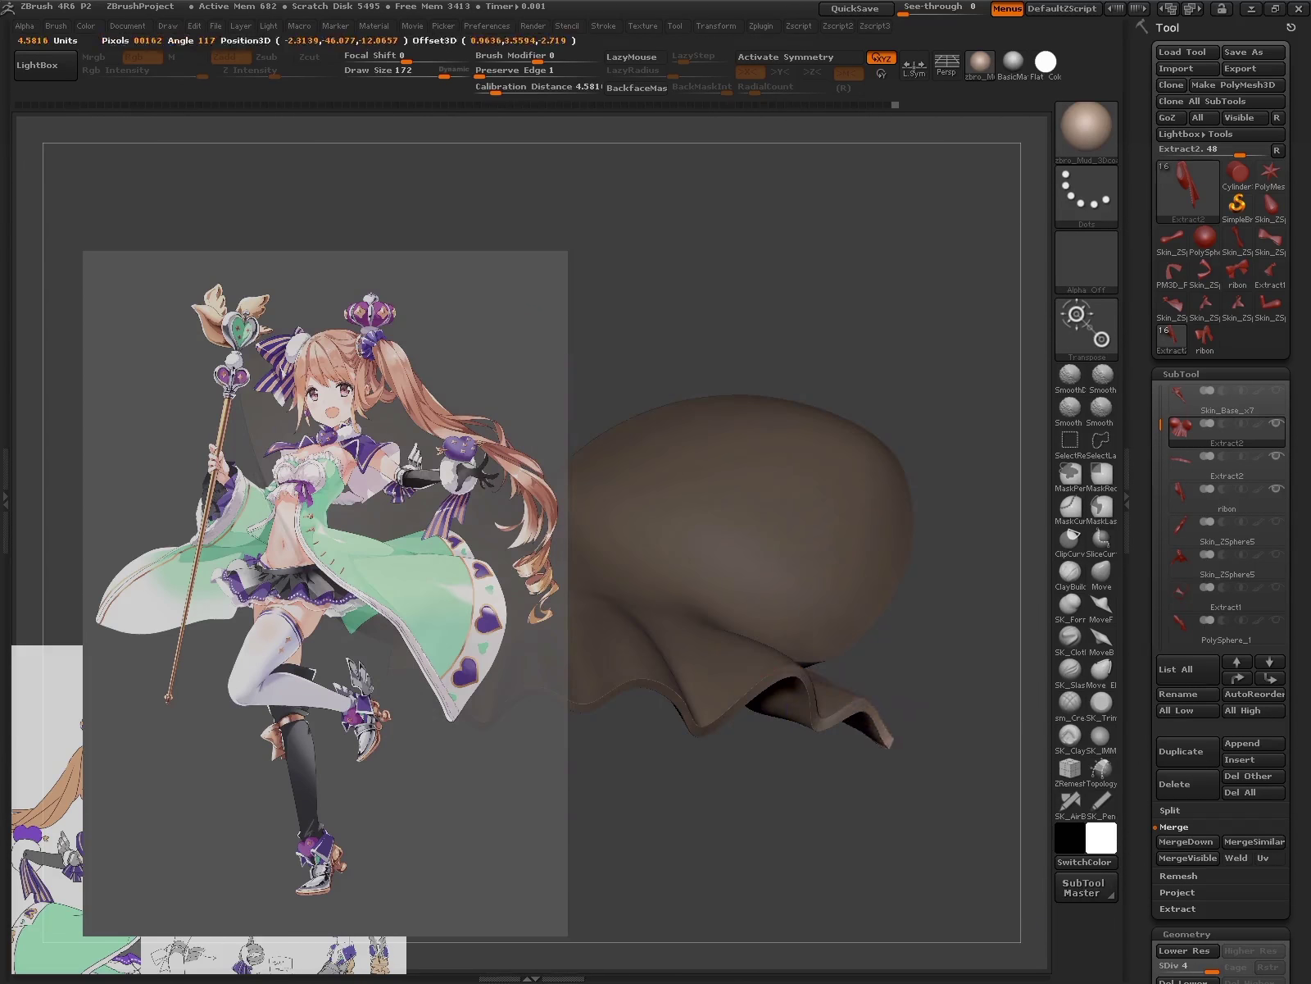
drag(820, 573, 902, 525)
key(q)
drag(968, 582, 746, 672)
- Show the wireframe and mask the top portion of the frill's edge
key(b)
key(m)
key(v)
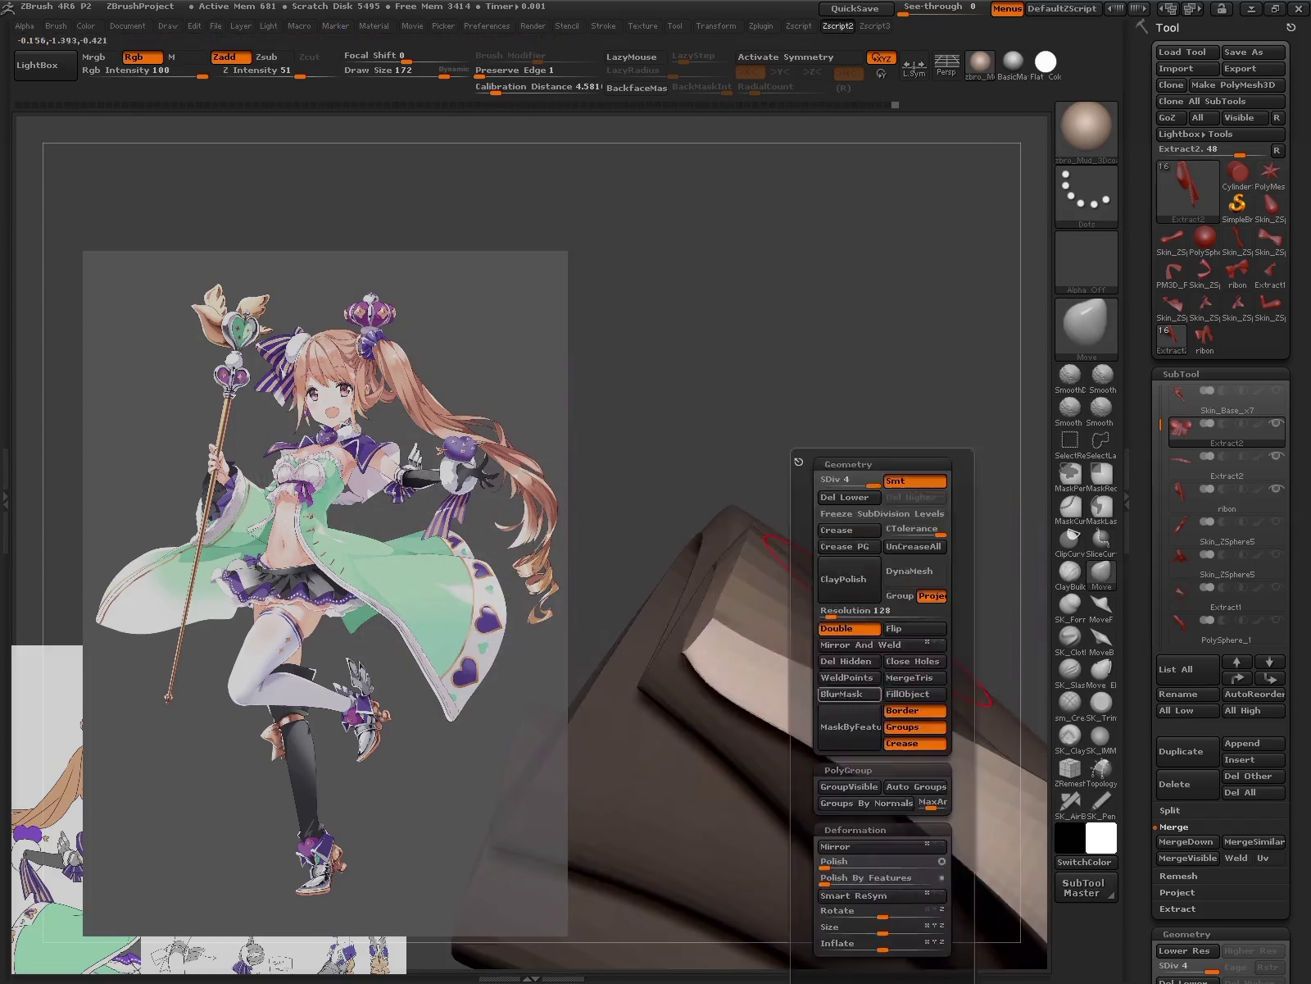
key(shift+f)
drag(908, 497, 849, 667)
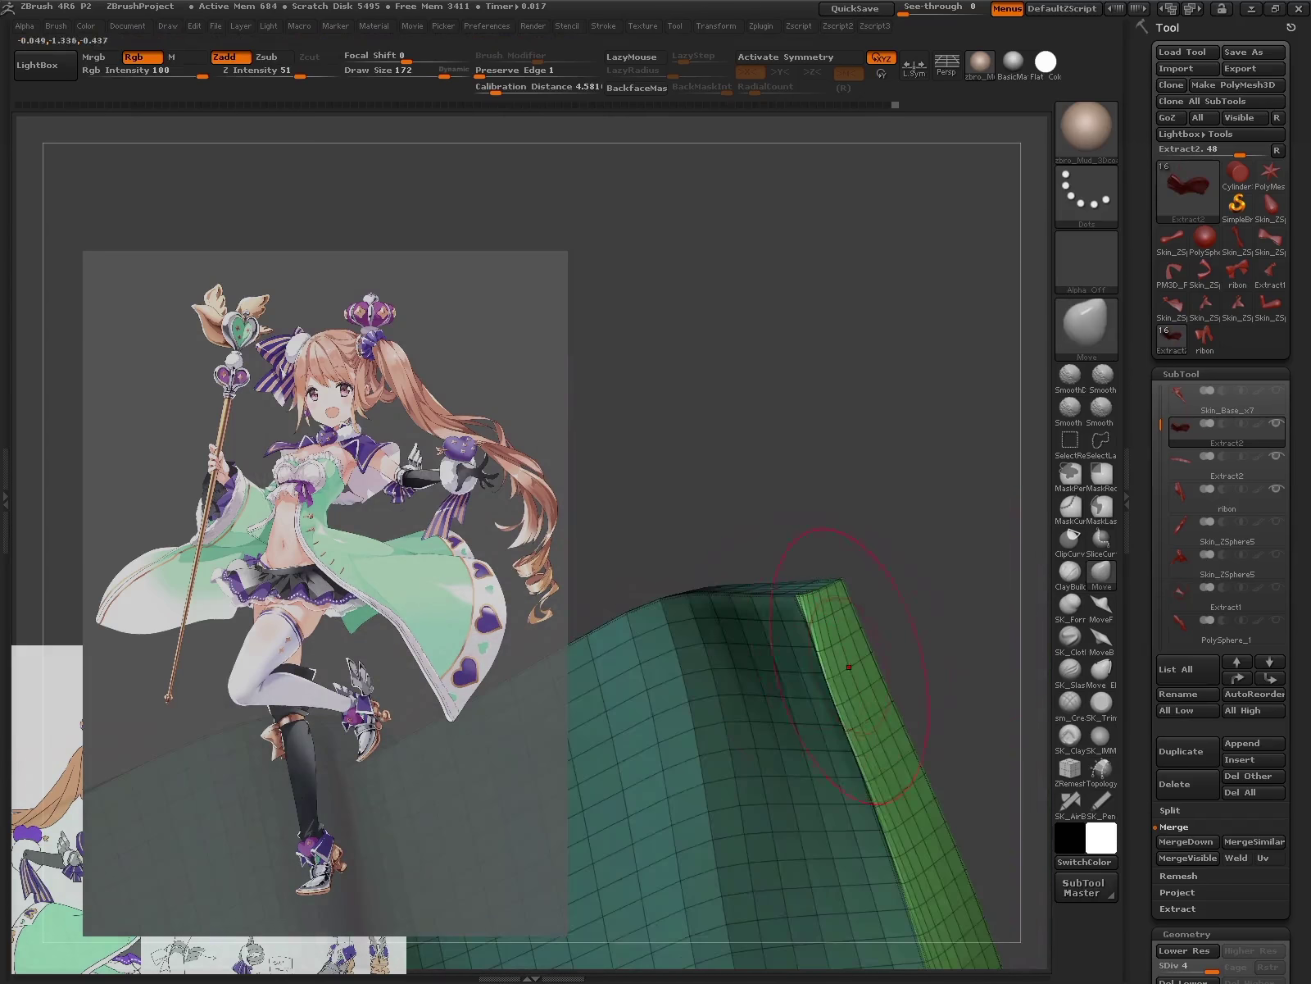
mouse_move(971, 615)
mouse_down()
mouse_move(803, 670)
mouse_move(887, 766)
mouse_up()
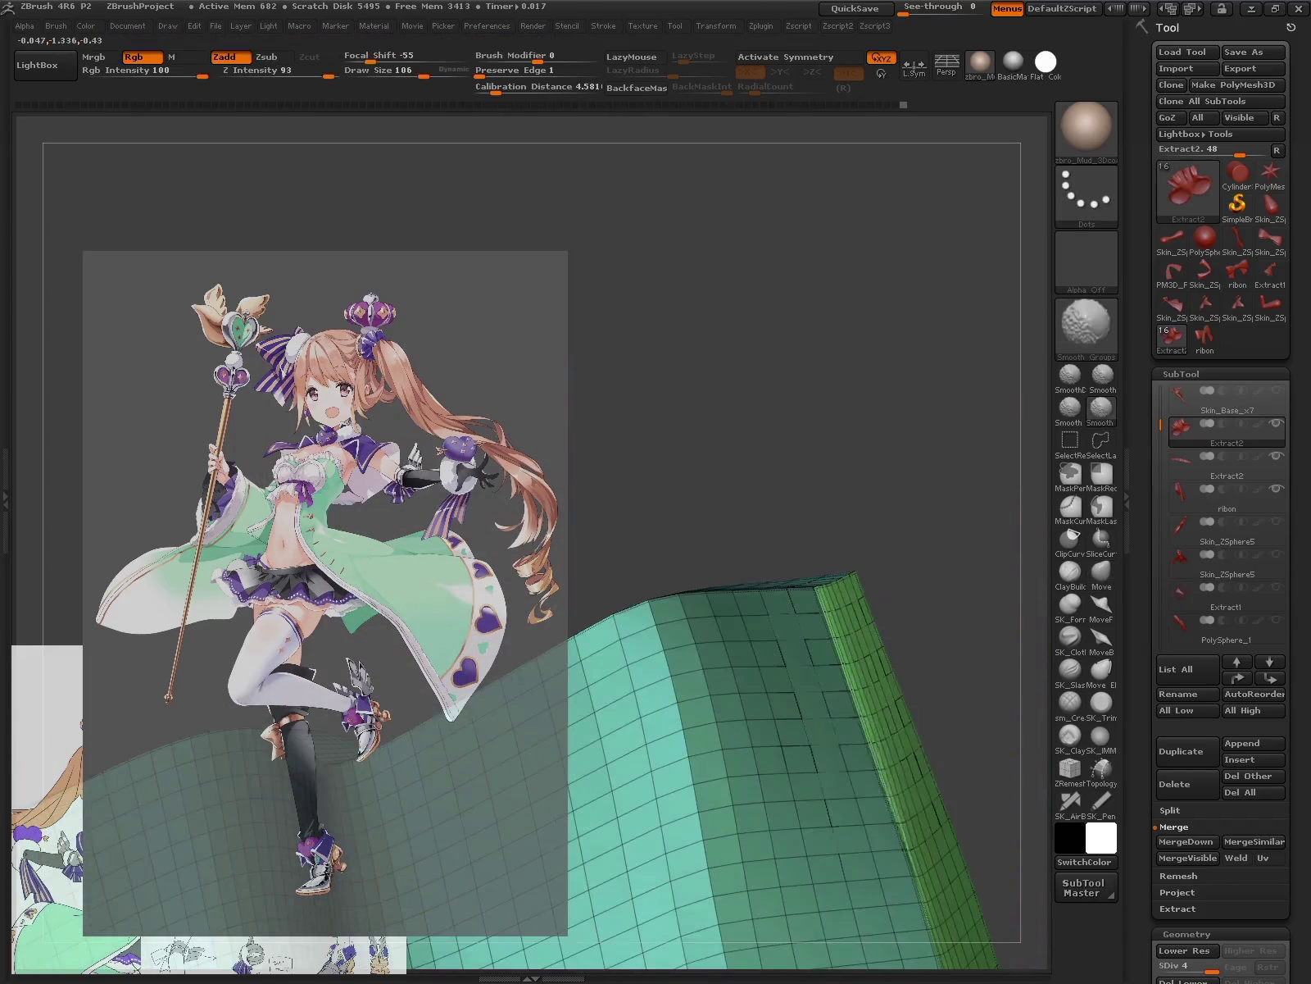
mouse_move(819, 672)
mouse_down()
mouse_move(893, 705)
mouse_move(849, 527)
mouse_up()
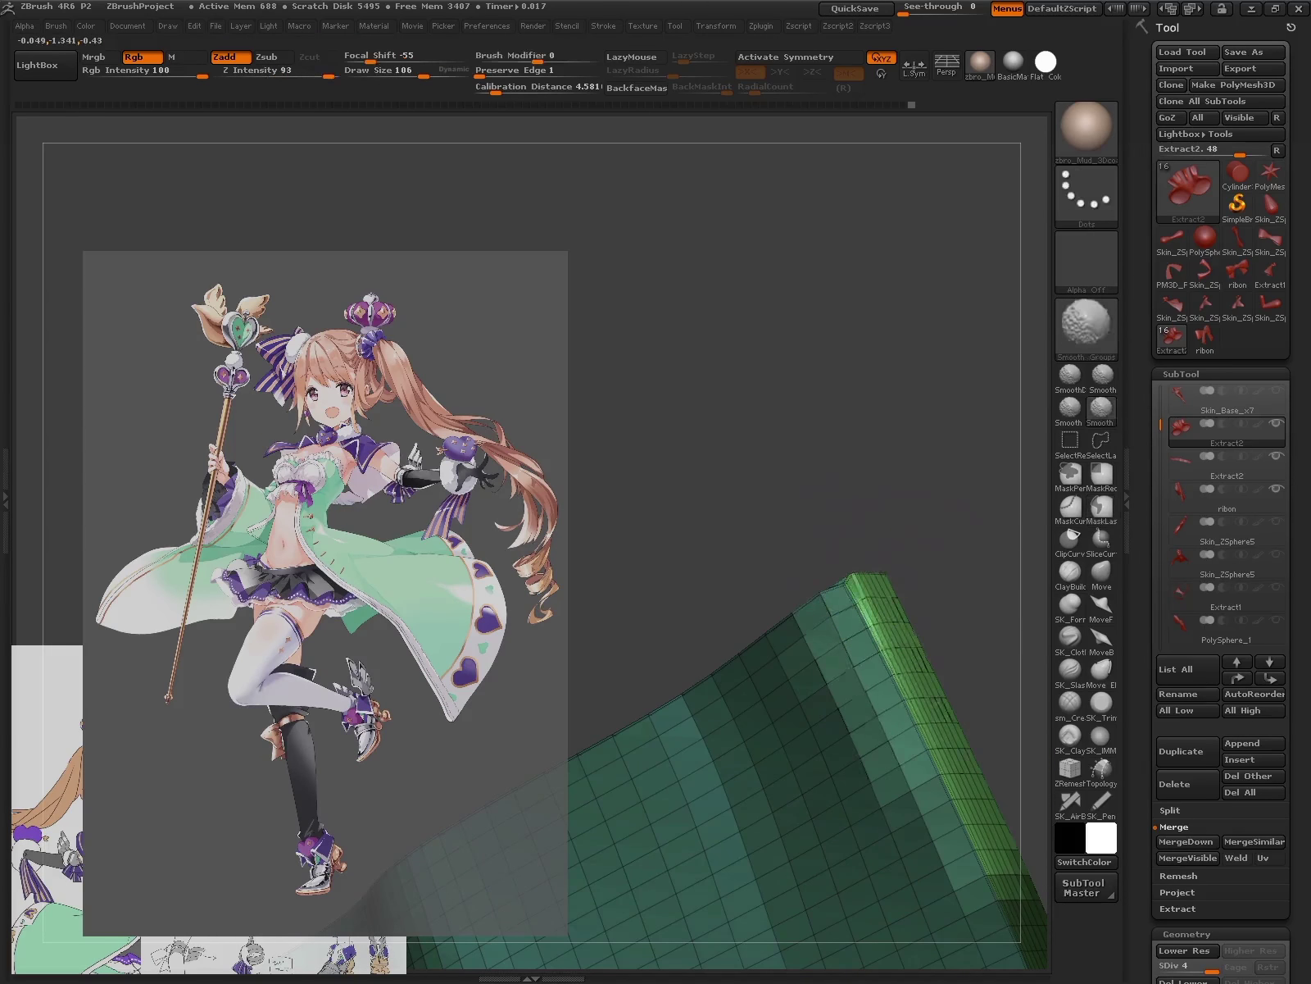
ctrl+drag(859, 597, 968, 604)
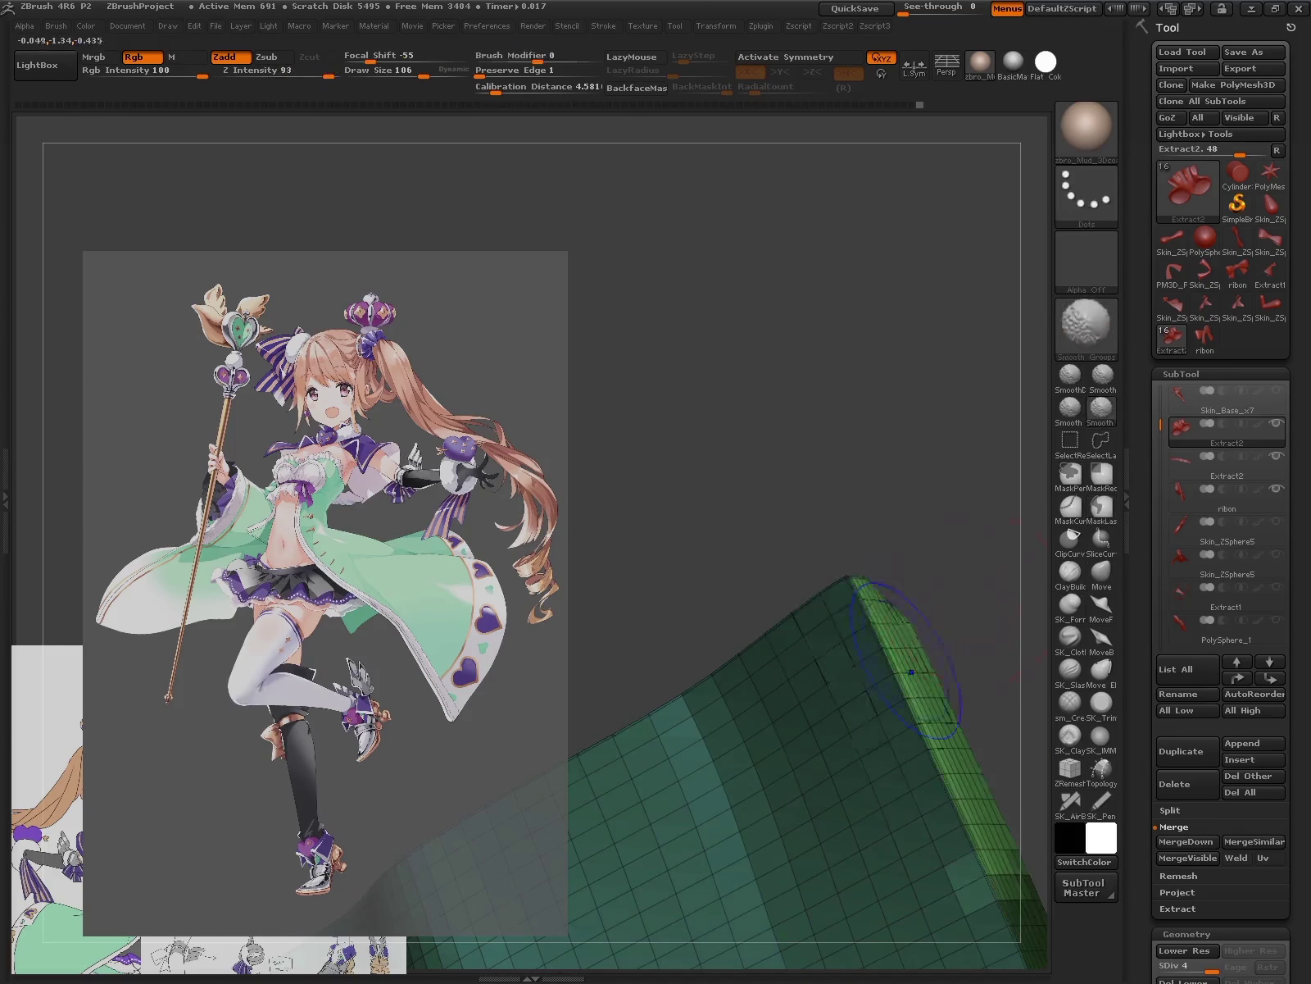
drag(911, 672, 943, 623)
- Select the bow and transpose it onto the chest top's band
mouse_move(887, 395)
mouse_down()
mouse_move(819, 702)
mouse_move(907, 661)
mouse_up()
alt+click(801, 644)
key(w)
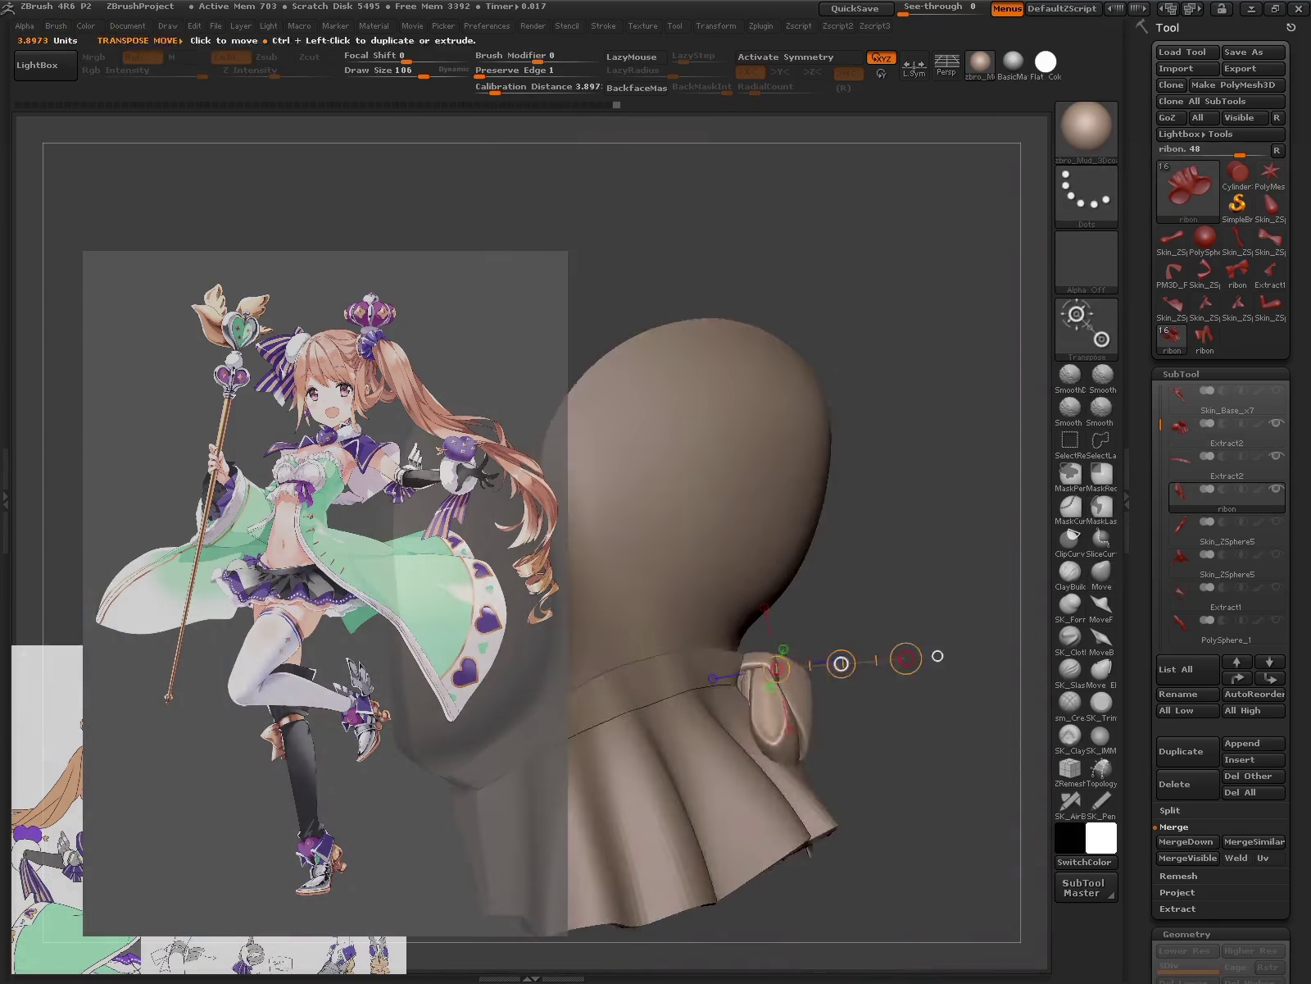
mouse_move(943, 820)
mouse_down()
mouse_move(902, 738)
mouse_move(749, 771)
mouse_up()
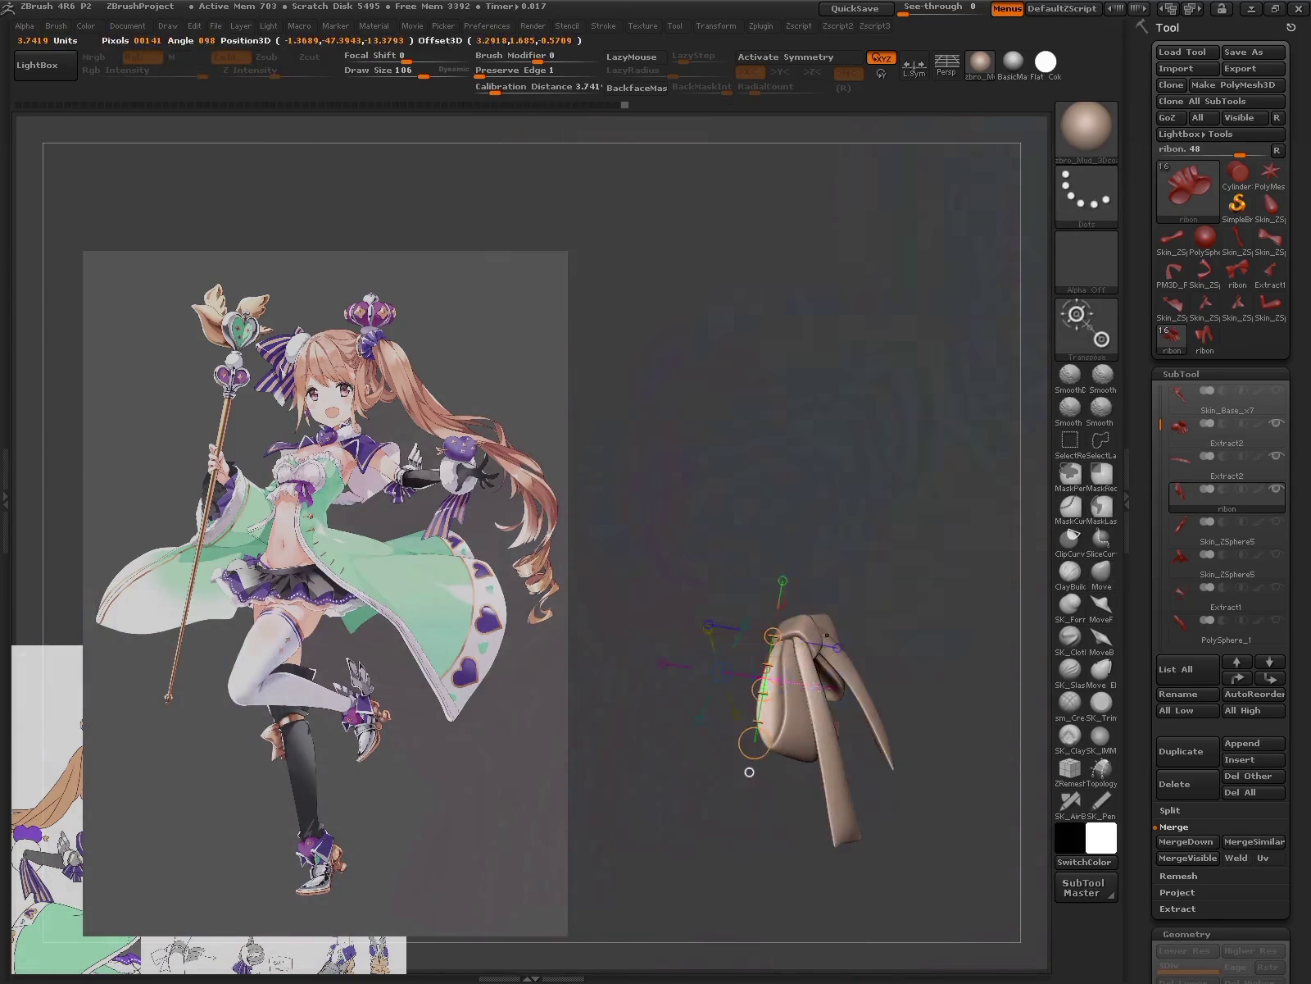
mouse_move(828, 590)
mouse_down()
mouse_move(723, 611)
mouse_move(761, 573)
mouse_up()
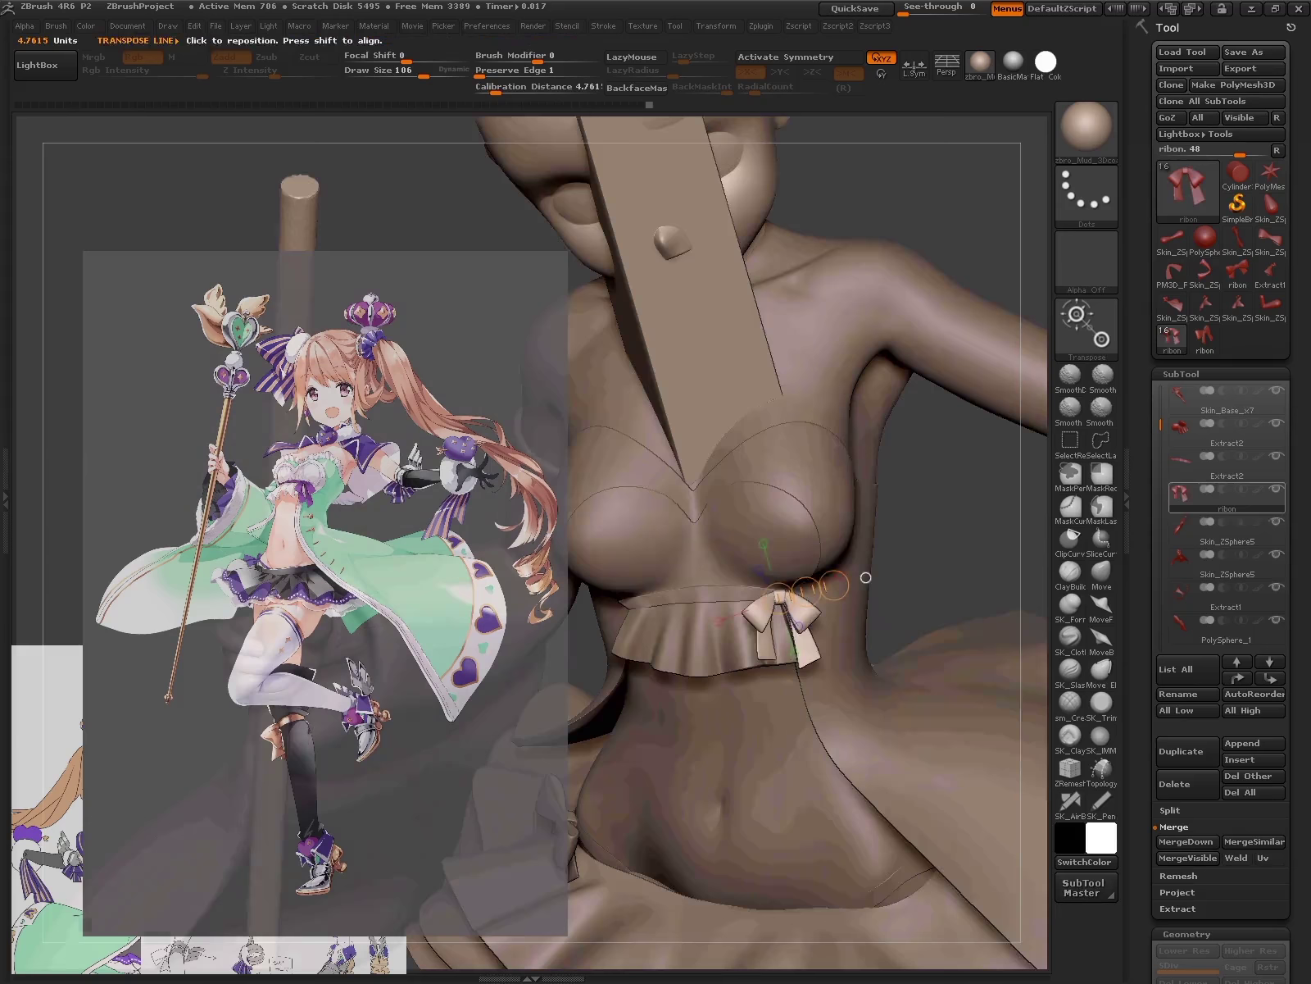
- Select the Skin_ZSphere1_2 subtool, view the full figure, and begin saving as ZBBook10.ztl
alt+click(842, 430)
key(q)
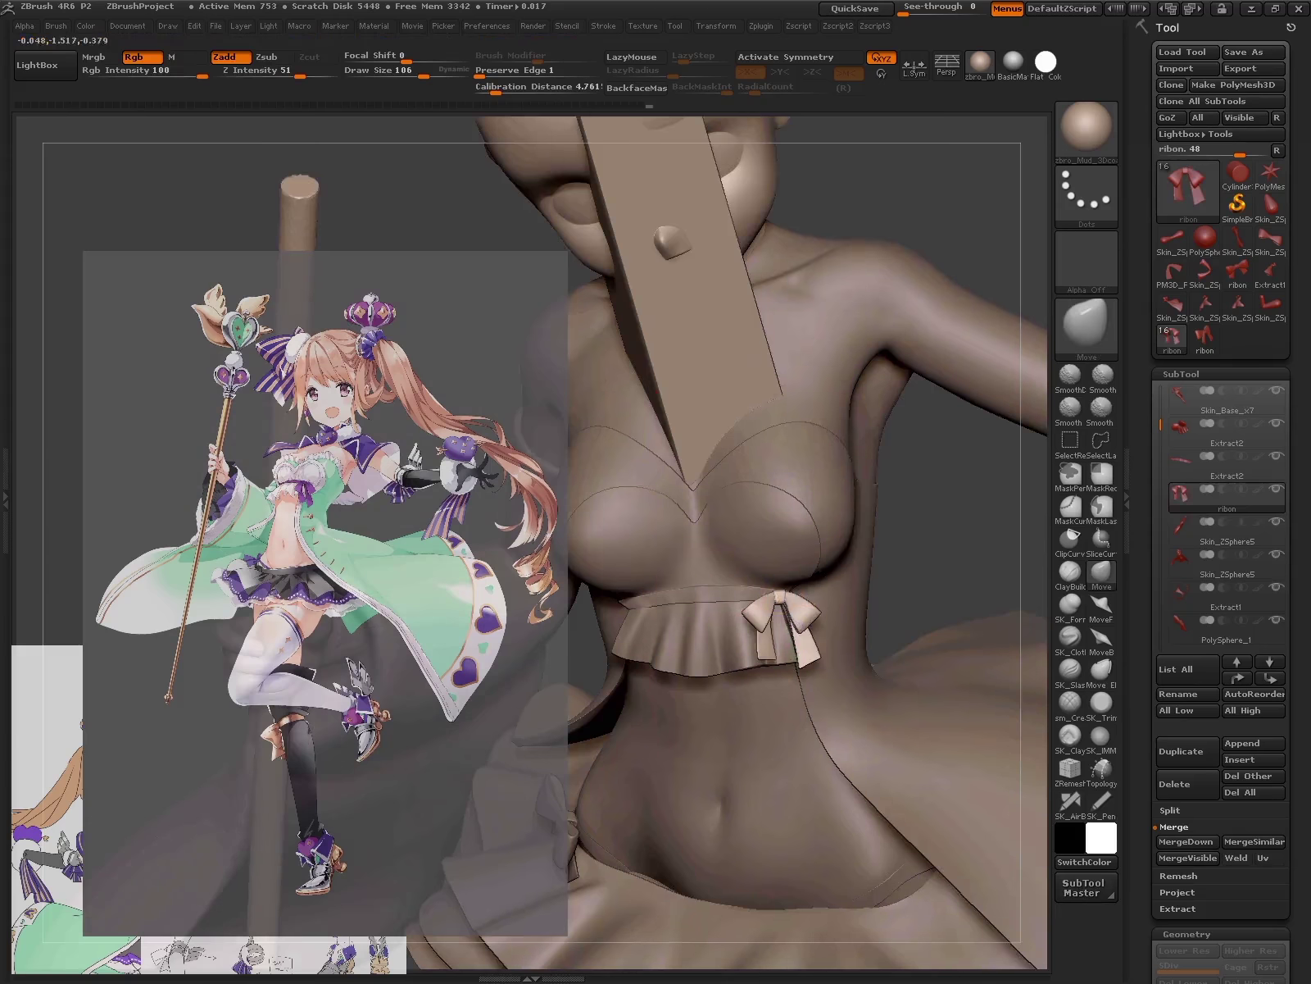
alt+click(843, 430)
alt+drag(775, 717, 901, 578)
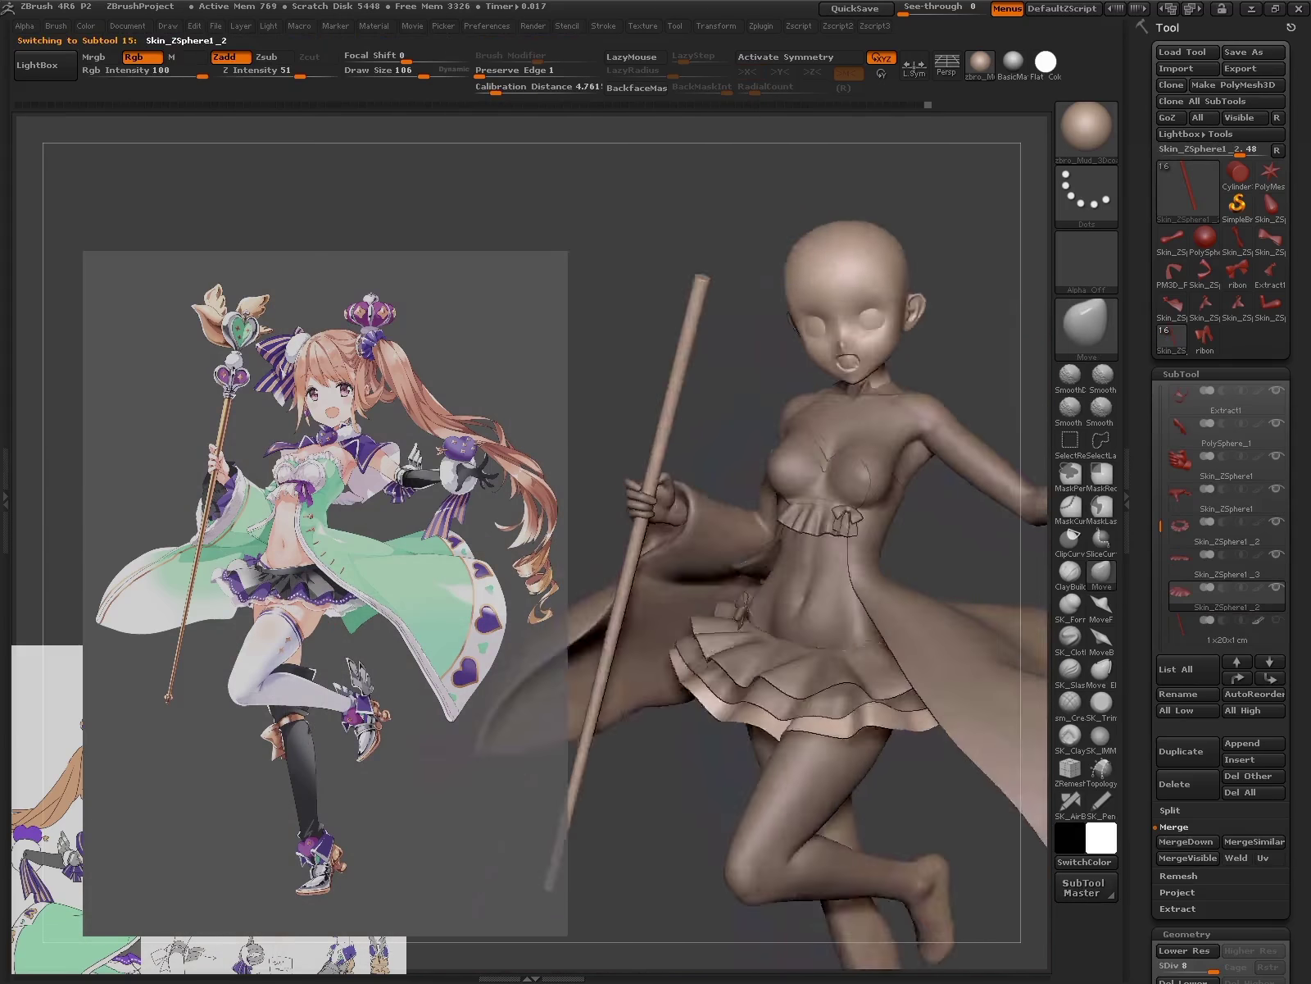
click(1254, 52)
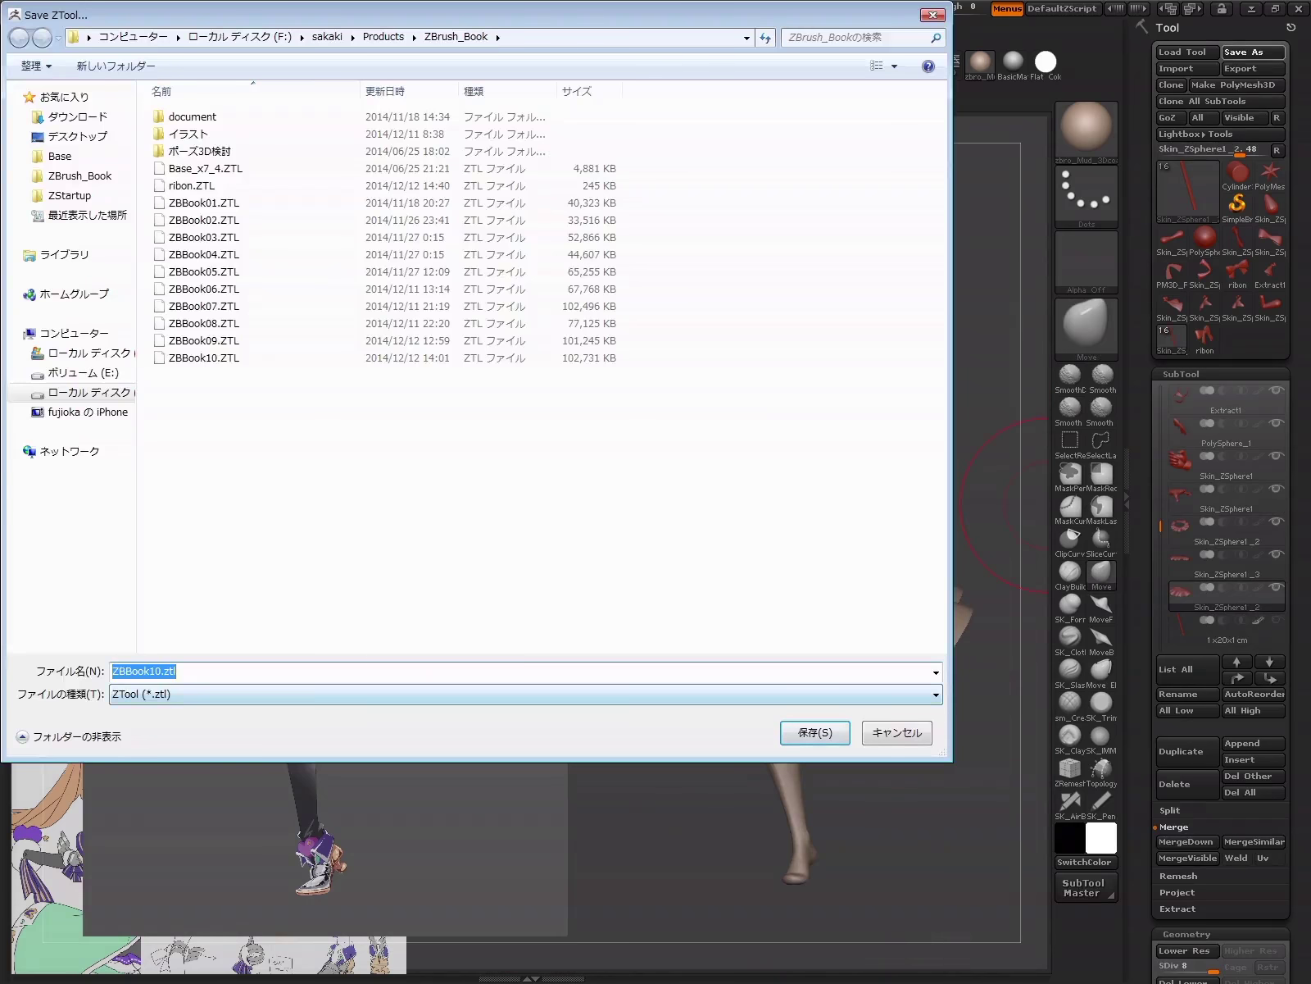